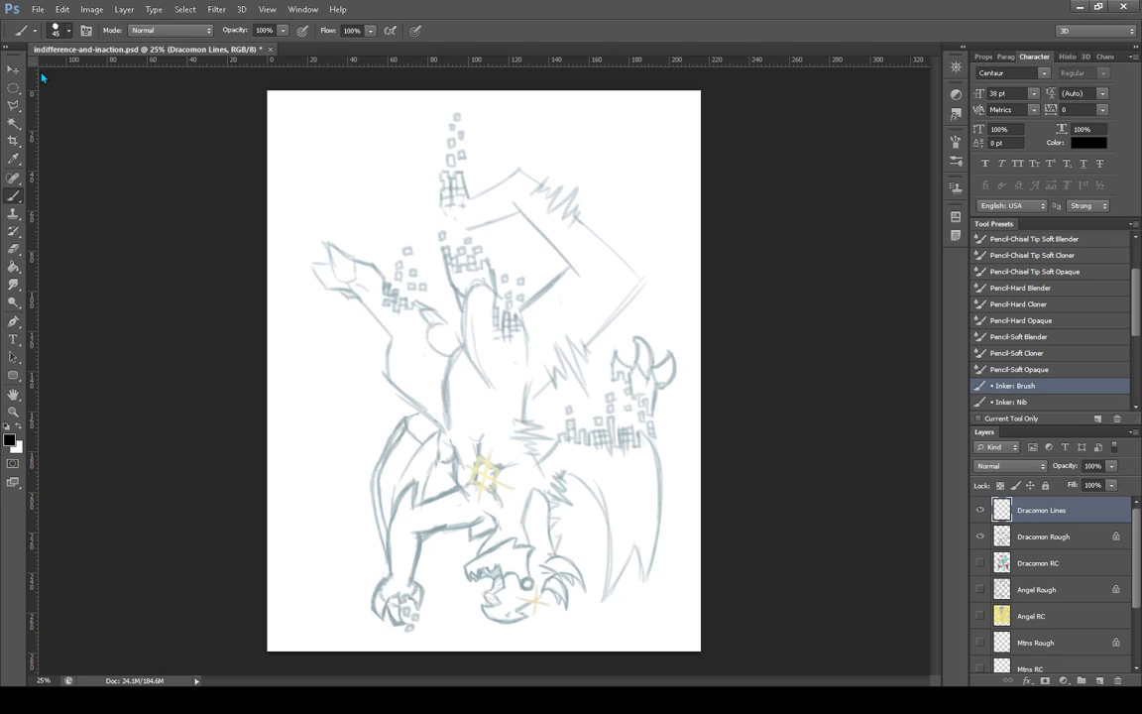
Ink the small wedge-shaped mark inside the bottom part of the creature's head with a 17 px black brush
{"action": "key", "text": "bracketleft"}
{"action": "key", "text": "bracketleft"}
{"action": "key", "text": "bracketleft"}
{"action": "key", "text": "bracketleft"}
{"action": "key", "text": "e"}
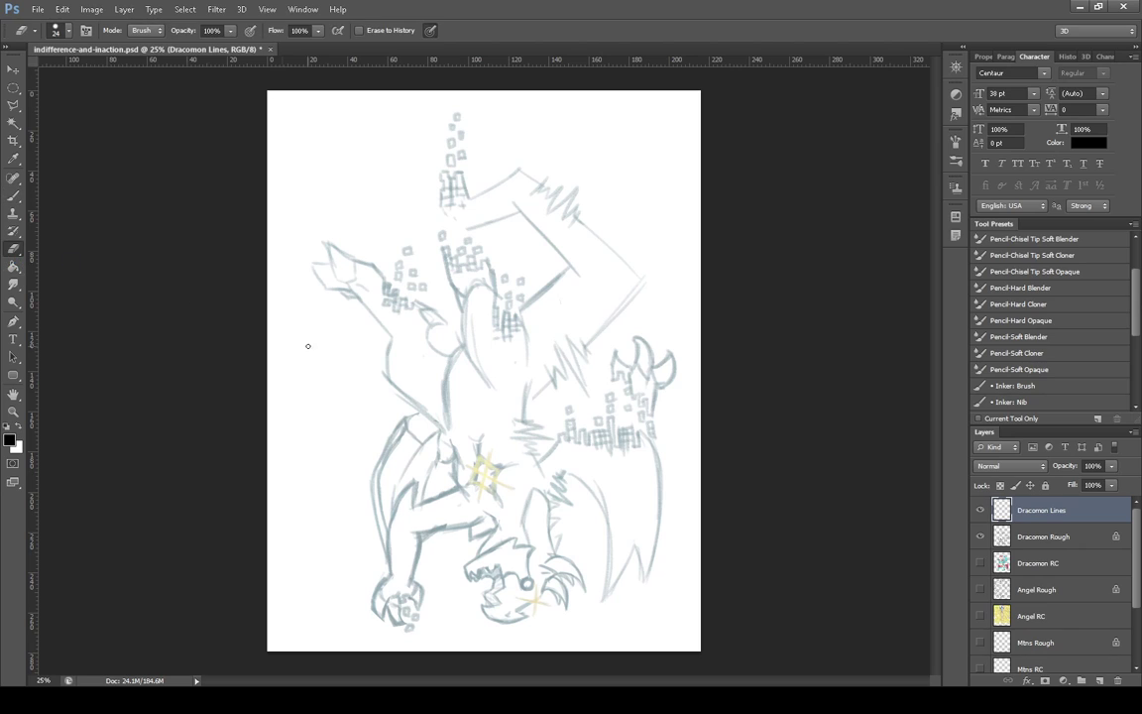
{"action": "key", "text": "z"}
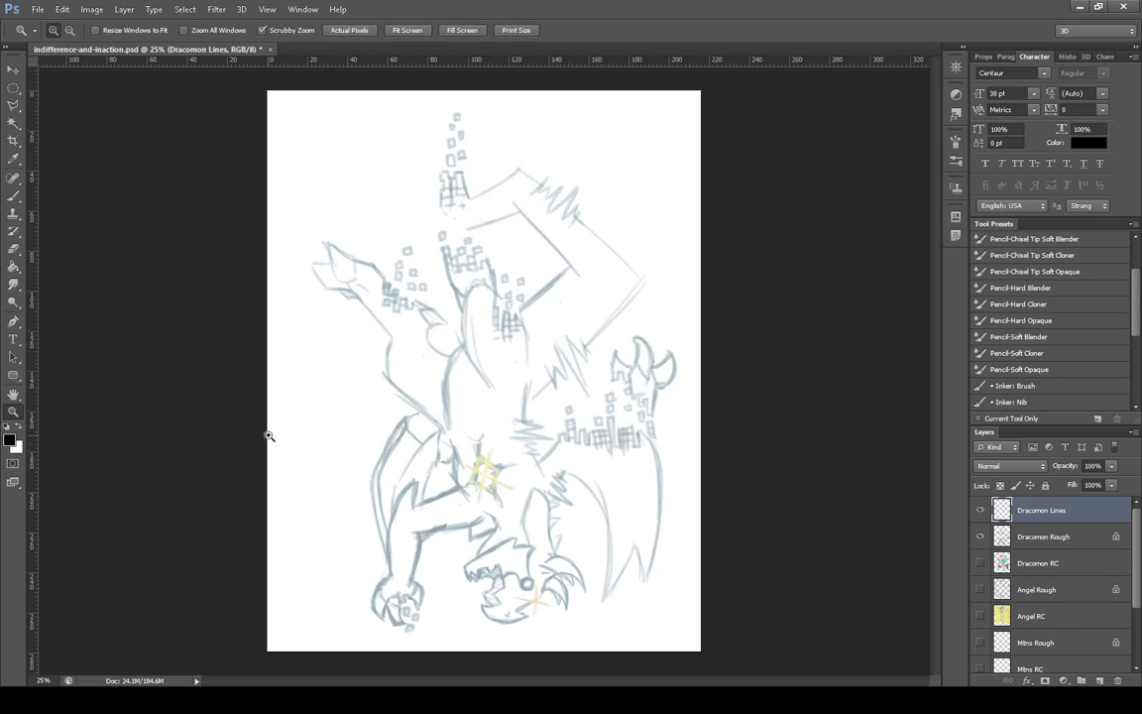
{"action": "left_click", "coordinate": [512, 610]}
{"action": "left_click", "coordinate": [557, 625]}
{"action": "left_click", "coordinate": [557, 625]}
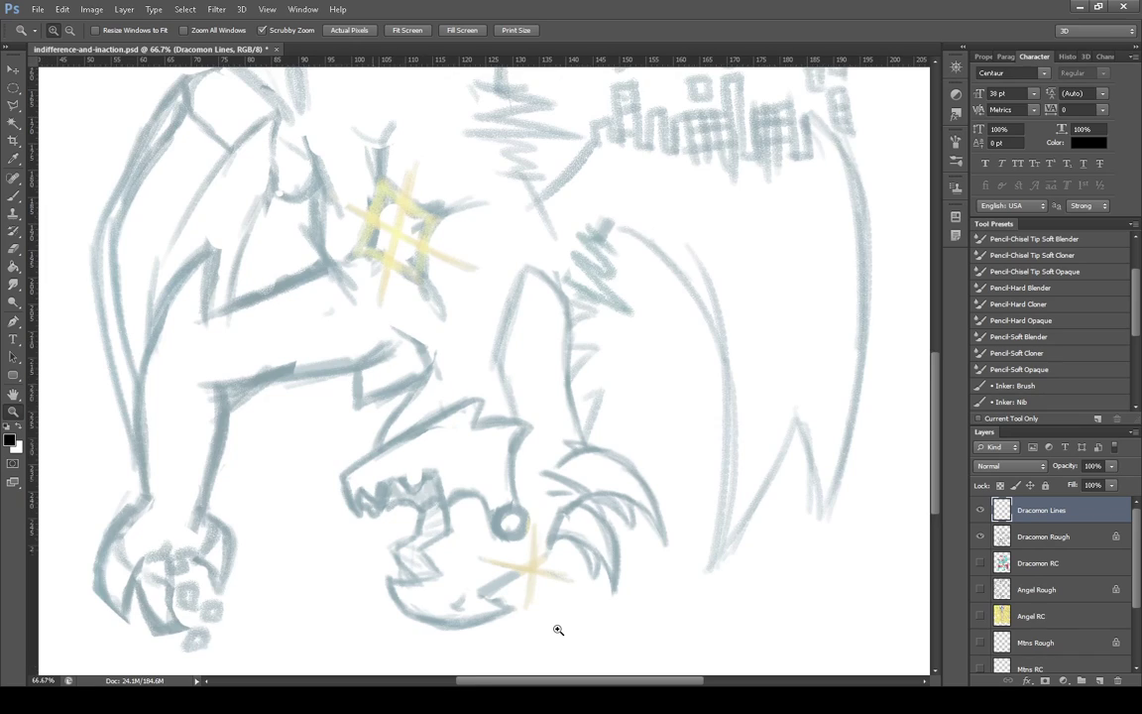
{"action": "left_click", "coordinate": [556, 625]}
{"action": "left_click", "coordinate": [13, 198]}
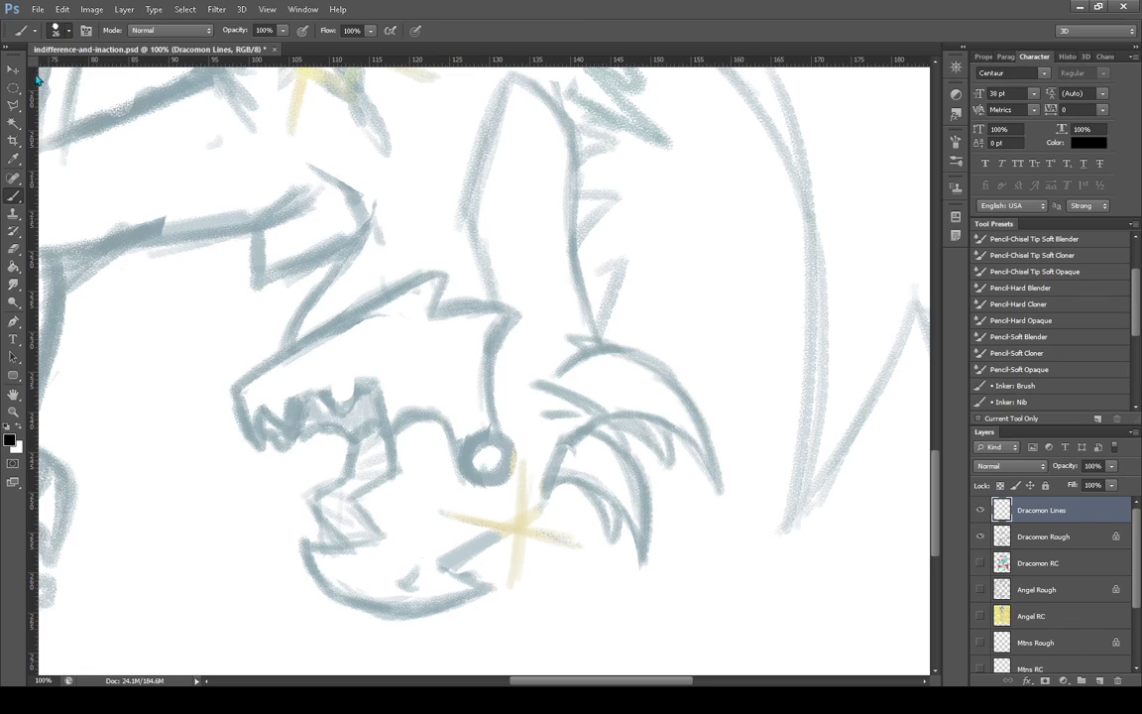
{"action": "key", "text": "bracketleft"}
{"action": "left_click_drag", "start_coordinate": [413, 575], "coordinate": [413, 591]}
{"action": "left_click", "coordinate": [14, 249]}
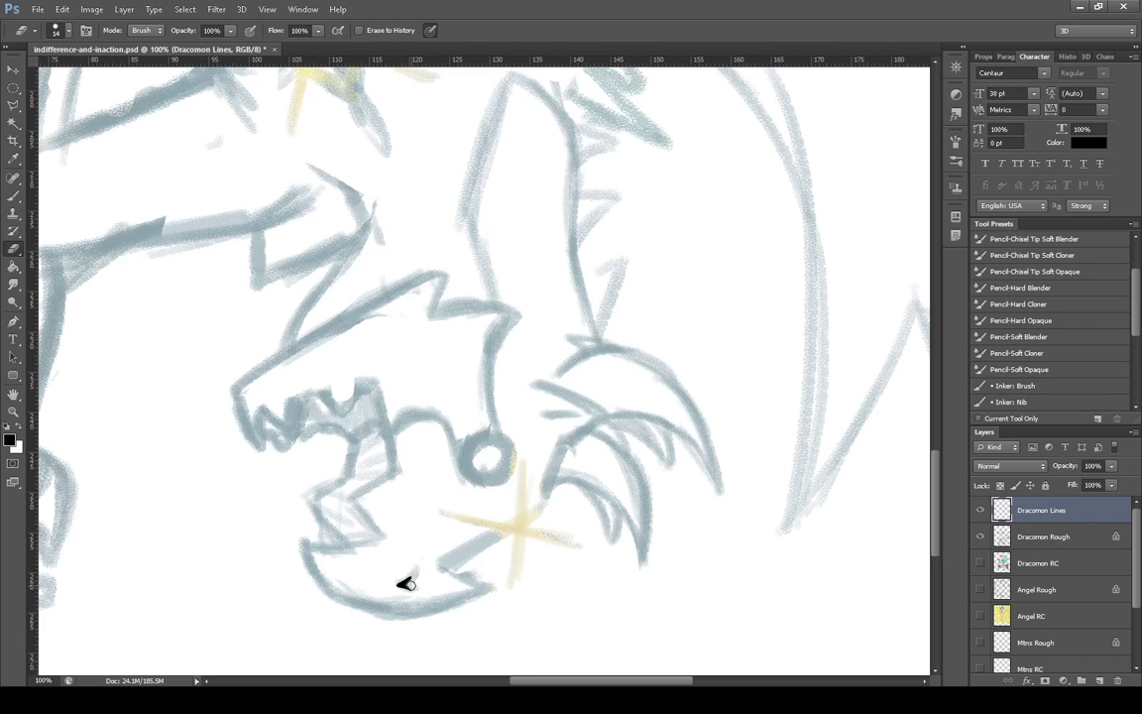
{"action": "left_click", "coordinate": [13, 196]}
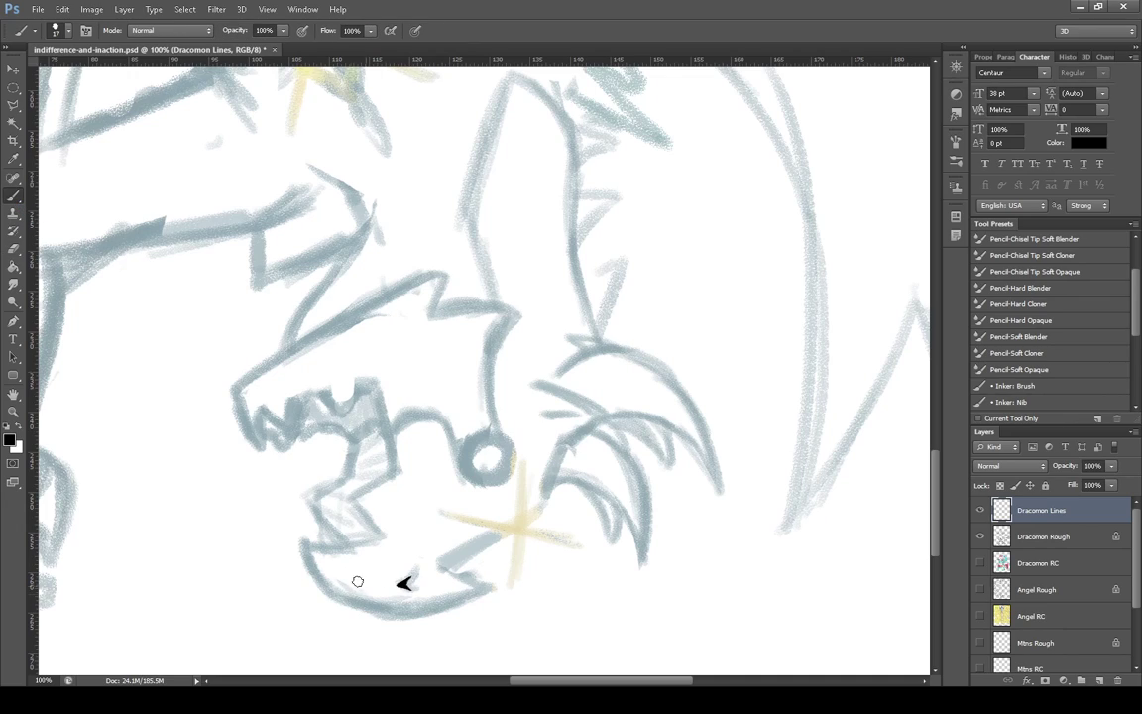
{"action": "left_click_drag", "start_coordinate": [303, 541], "coordinate": [523, 594]}
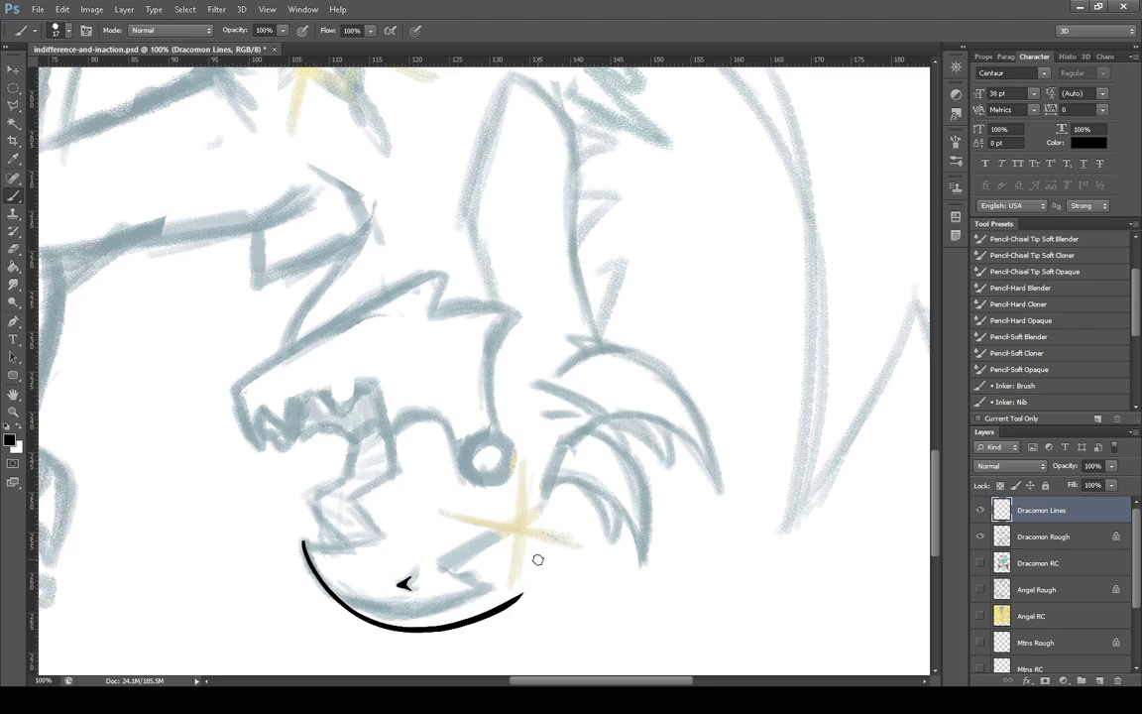
{"action": "key", "text": "ctrl+z"}
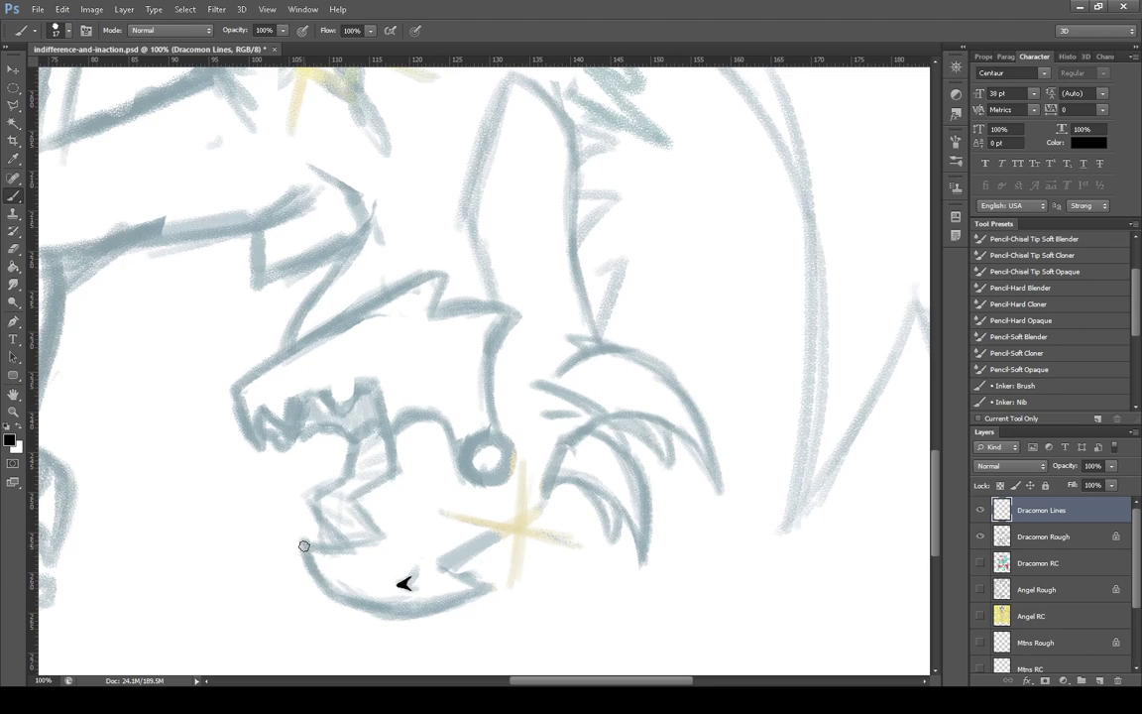
{"action": "left_click_drag", "start_coordinate": [301, 543], "coordinate": [536, 572]}
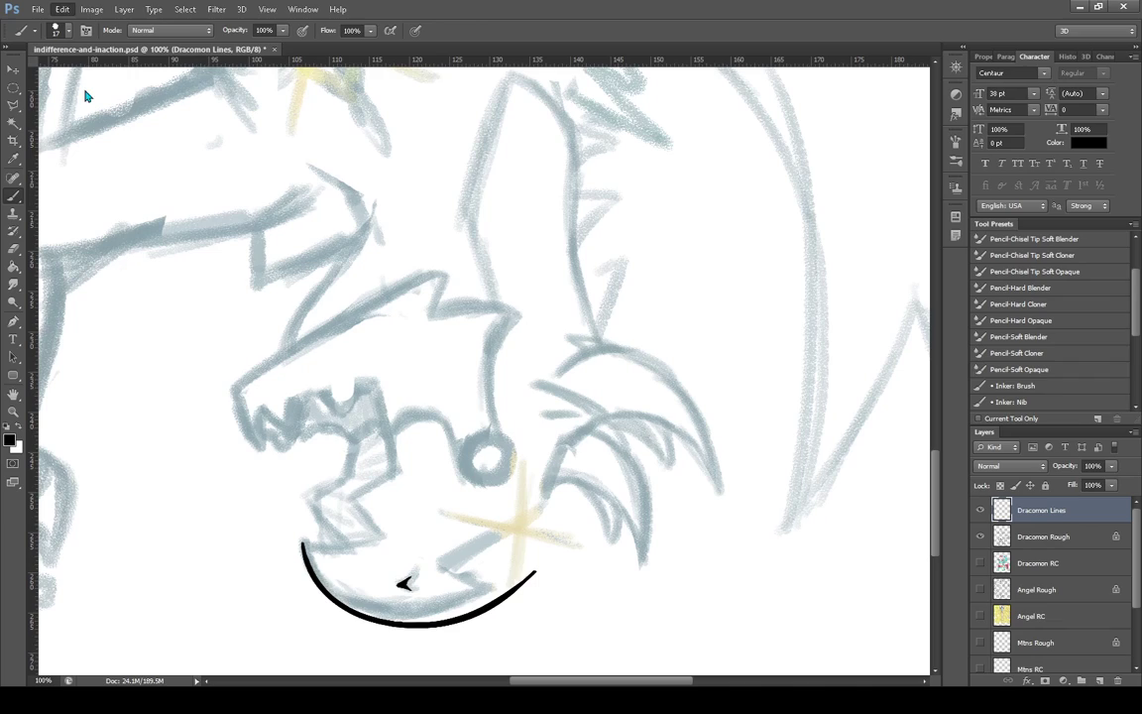
{"action": "key", "text": "ctrl+z"}
Ink the curved bottom outline of the head with its back notch, and the outer zigzag edge of the open mouth
{"action": "mouse_move", "coordinate": [303, 542]}
{"action": "left_mouse_down"}
{"action": "mouse_move", "coordinate": [523, 566]}
{"action": "mouse_move", "coordinate": [487, 566]}
{"action": "mouse_move", "coordinate": [503, 590]}
{"action": "left_mouse_up"}
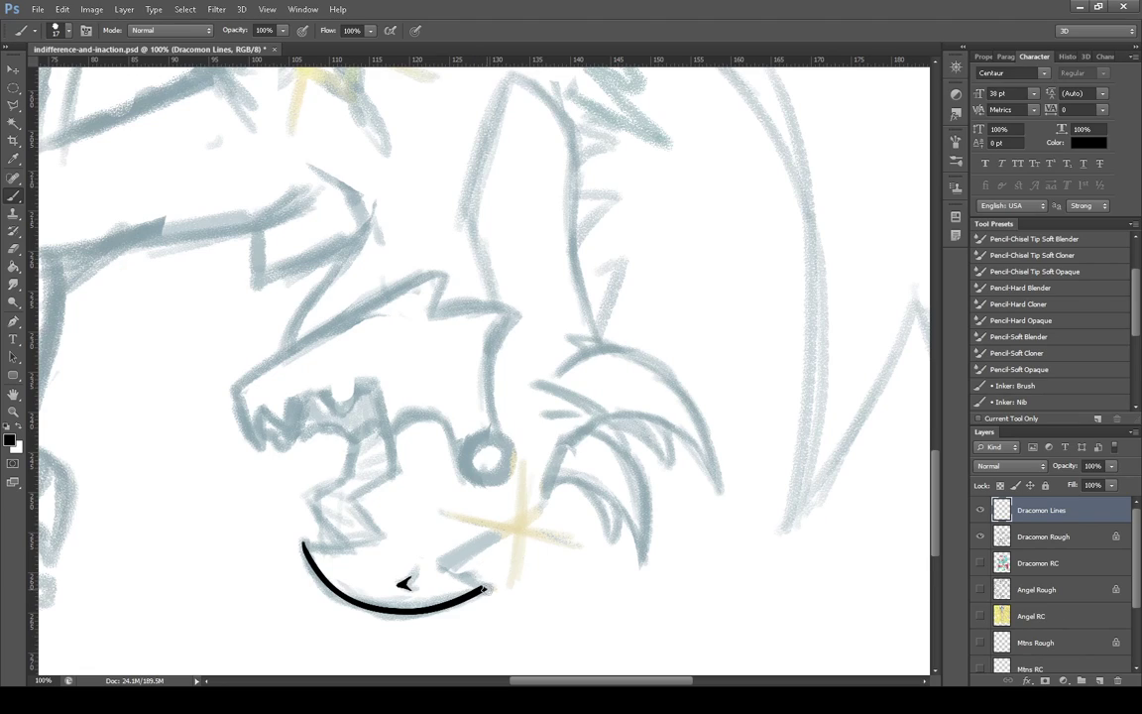
{"action": "left_click_drag", "start_coordinate": [443, 564], "coordinate": [488, 587]}
{"action": "left_click_drag", "start_coordinate": [303, 545], "coordinate": [389, 532]}
{"action": "left_click_drag", "start_coordinate": [347, 493], "coordinate": [389, 528]}
{"action": "left_click_drag", "start_coordinate": [347, 493], "coordinate": [394, 466]}
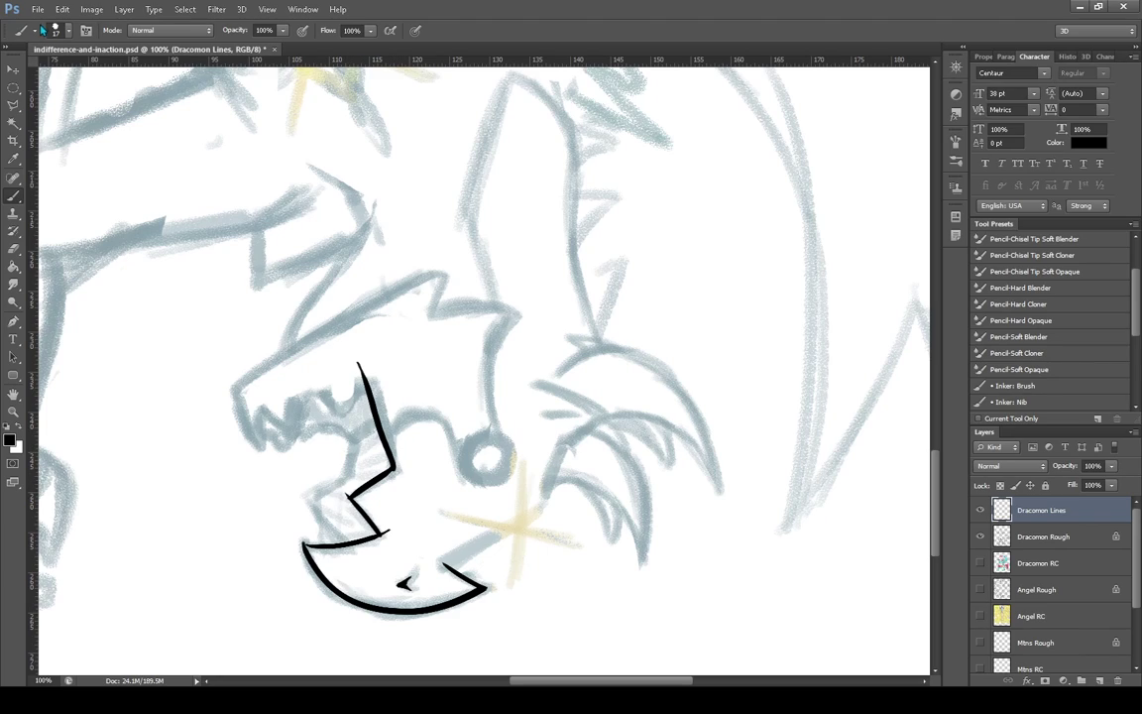
{"action": "mouse_move", "coordinate": [395, 465]}
{"action": "left_mouse_down"}
{"action": "mouse_move", "coordinate": [367, 359]}
{"action": "mouse_move", "coordinate": [357, 365]}
{"action": "mouse_move", "coordinate": [369, 376]}
{"action": "left_mouse_up"}
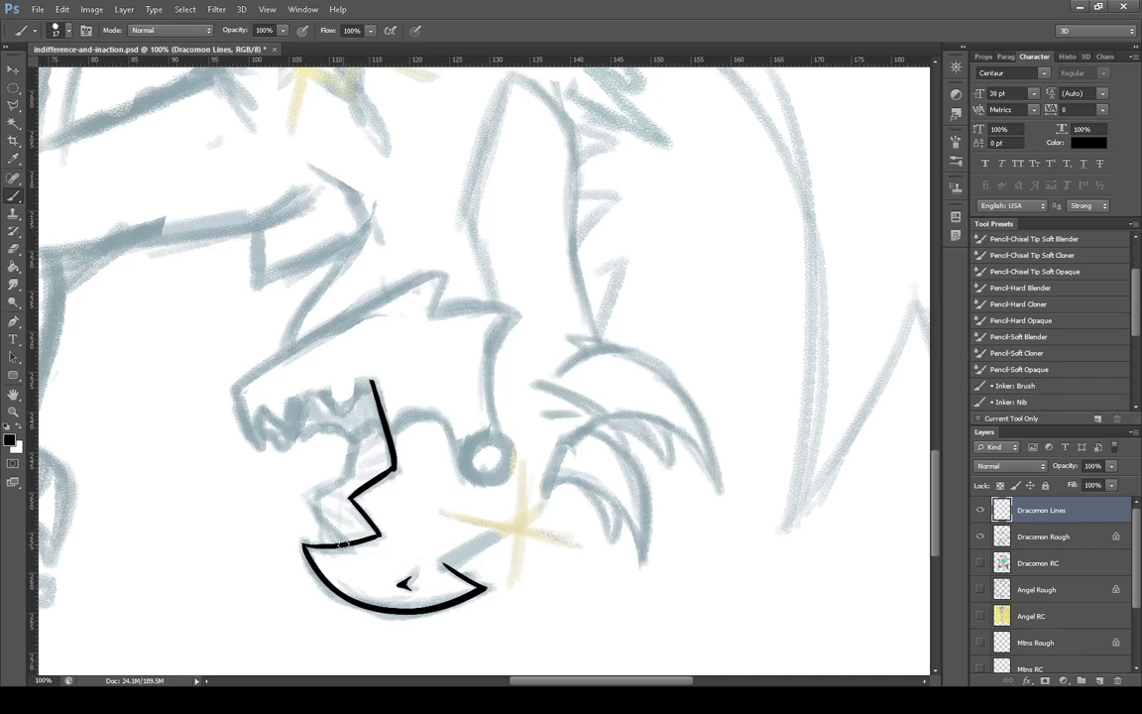
Ink the inner zigzag line of the mouth, parallel to the outer edge, following the rough sketch
{"action": "left_click_drag", "start_coordinate": [342, 544], "coordinate": [314, 503]}
{"action": "key", "text": "ctrl+z"}
{"action": "mouse_move", "coordinate": [342, 544]}
{"action": "left_mouse_down"}
{"action": "mouse_move", "coordinate": [306, 497]}
{"action": "mouse_move", "coordinate": [353, 466]}
{"action": "mouse_move", "coordinate": [355, 428]}
{"action": "left_mouse_up"}
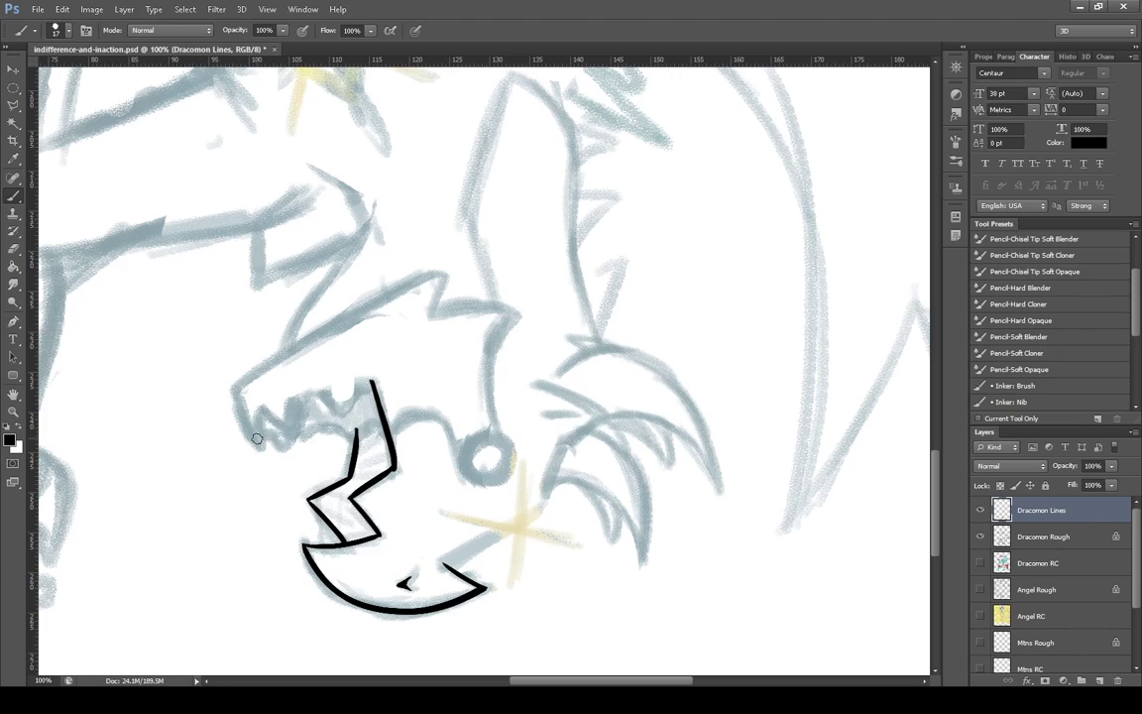
Ink the jagged row of teeth along the snout and the curved line inside the mouth behind them
{"action": "left_click_drag", "start_coordinate": [236, 388], "coordinate": [268, 450]}
{"action": "key", "text": "ctrl+z"}
{"action": "mouse_move", "coordinate": [234, 389]}
{"action": "left_mouse_down"}
{"action": "mouse_move", "coordinate": [258, 447]}
{"action": "mouse_move", "coordinate": [277, 453]}
{"action": "mouse_move", "coordinate": [261, 450]}
{"action": "mouse_move", "coordinate": [271, 396]}
{"action": "mouse_move", "coordinate": [279, 414]}
{"action": "mouse_move", "coordinate": [263, 402]}
{"action": "mouse_move", "coordinate": [307, 446]}
{"action": "mouse_move", "coordinate": [292, 435]}
{"action": "mouse_move", "coordinate": [303, 397]}
{"action": "left_mouse_up"}
{"action": "key", "text": "ctrl+z"}
{"action": "left_click_drag", "start_coordinate": [288, 402], "coordinate": [337, 382]}
{"action": "key", "text": "ctrl+alt+z"}
{"action": "key", "text": "ctrl+alt+z"}
{"action": "left_click_drag", "start_coordinate": [320, 391], "coordinate": [362, 377]}
{"action": "left_click", "coordinate": [62, 10]}
{"action": "key", "text": "ctrl+alt+z"}
{"action": "left_click_drag", "start_coordinate": [356, 383], "coordinate": [375, 384]}
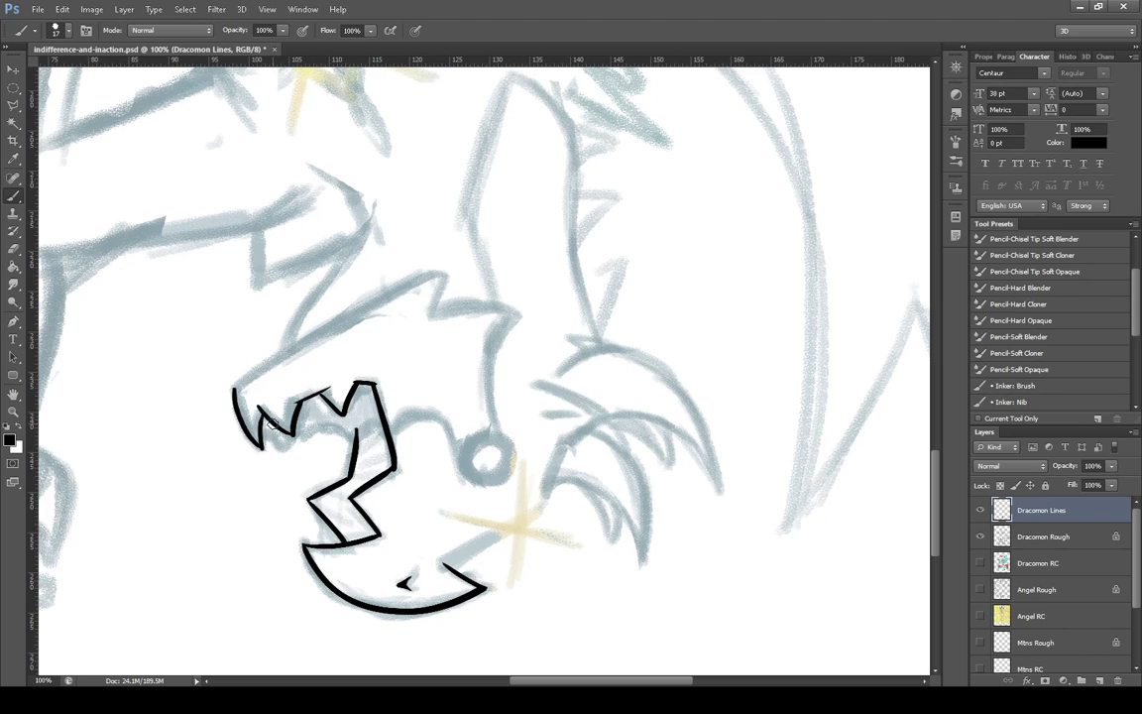
{"action": "left_click_drag", "start_coordinate": [275, 438], "coordinate": [285, 436]}
{"action": "left_click_drag", "start_coordinate": [295, 432], "coordinate": [354, 426]}
Ink the line running from the head's back notch toward the crest, ending in the pointed tuft with its small crease marks
{"action": "mouse_move", "coordinate": [442, 563]}
{"action": "left_mouse_down"}
{"action": "mouse_move", "coordinate": [543, 504]}
{"action": "mouse_move", "coordinate": [587, 421]}
{"action": "left_mouse_up"}
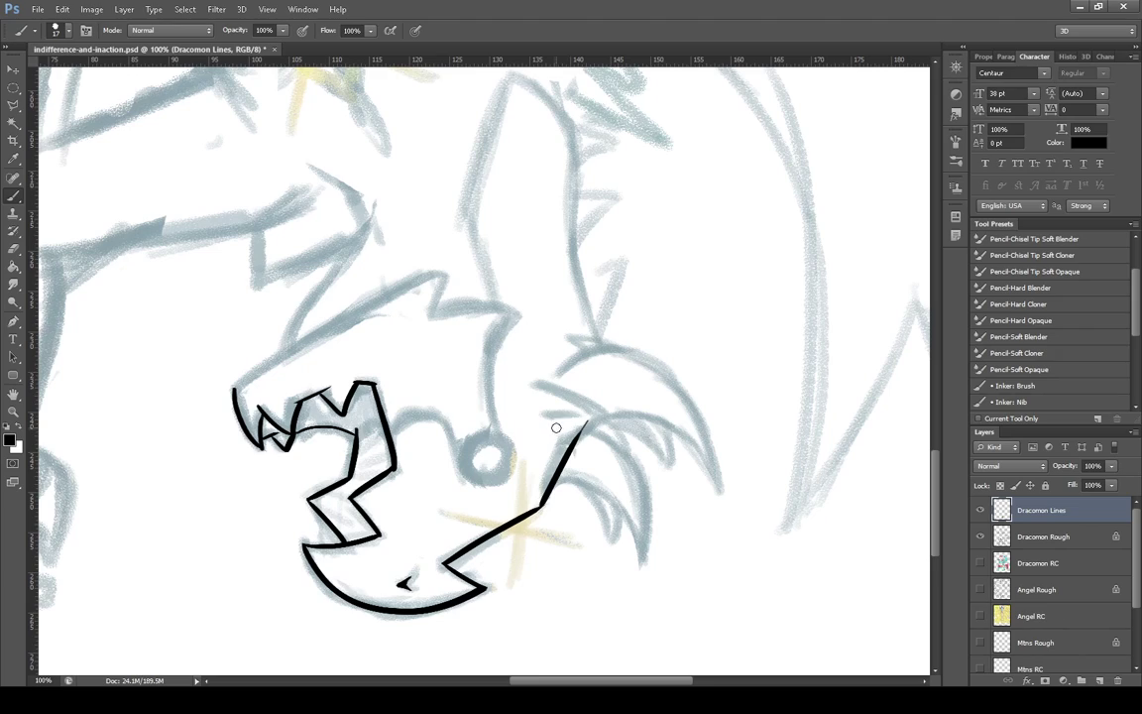
{"action": "key", "text": "ctrl+z"}
{"action": "left_click_drag", "start_coordinate": [556, 448], "coordinate": [628, 401]}
{"action": "mouse_move", "coordinate": [630, 407]}
{"action": "left_mouse_down"}
{"action": "mouse_move", "coordinate": [616, 397]}
{"action": "mouse_move", "coordinate": [613, 411]}
{"action": "mouse_move", "coordinate": [540, 378]}
{"action": "left_mouse_up"}
{"action": "left_click_drag", "start_coordinate": [545, 417], "coordinate": [607, 408]}
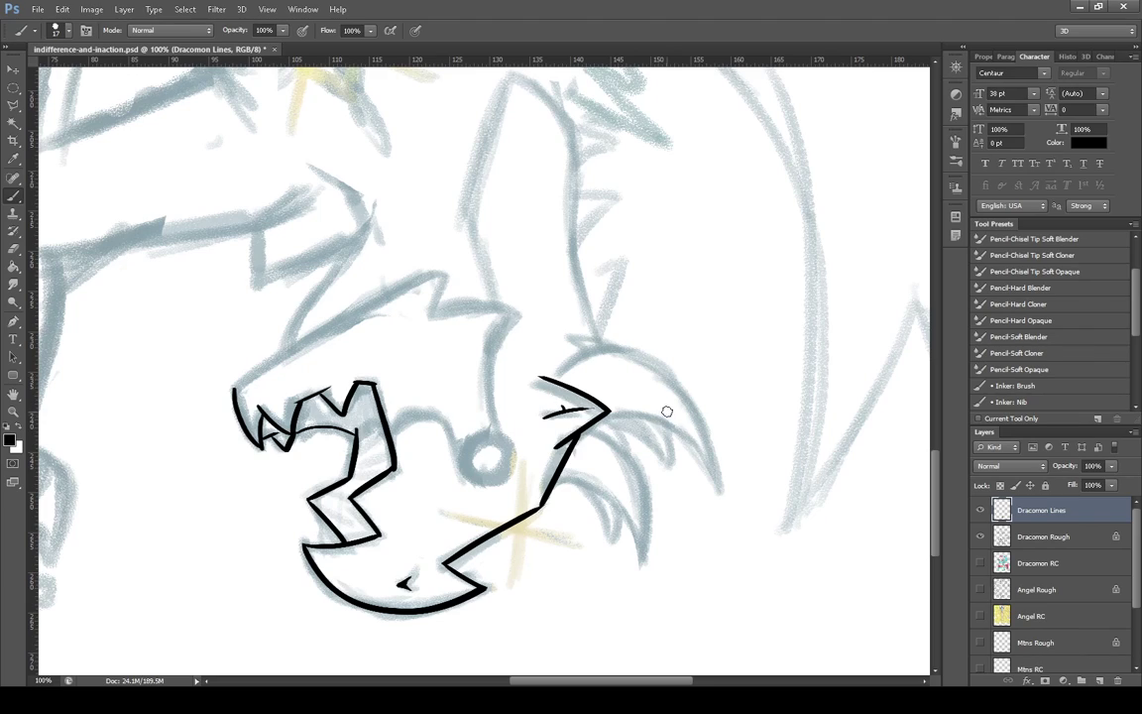
Ink the large and the smaller curved crescent spikes at the back of the head
{"action": "left_click_drag", "start_coordinate": [606, 416], "coordinate": [721, 509]}
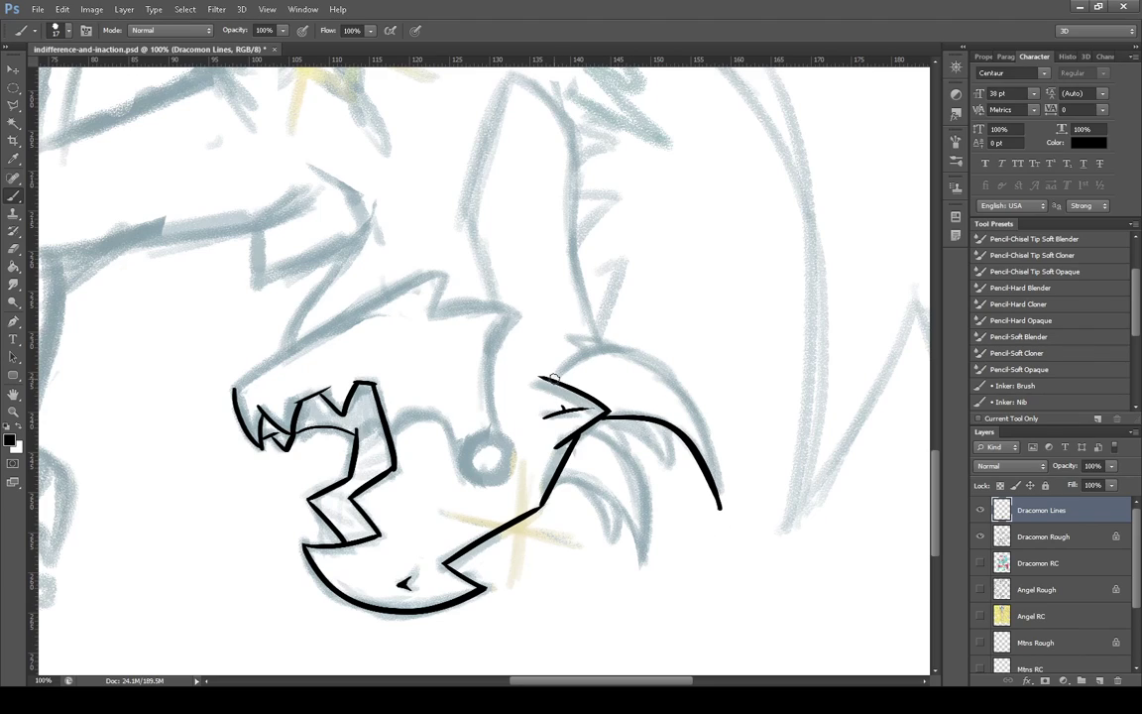
{"action": "mouse_move", "coordinate": [555, 377]}
{"action": "left_mouse_down"}
{"action": "mouse_move", "coordinate": [727, 459]}
{"action": "mouse_move", "coordinate": [721, 512]}
{"action": "left_mouse_up"}
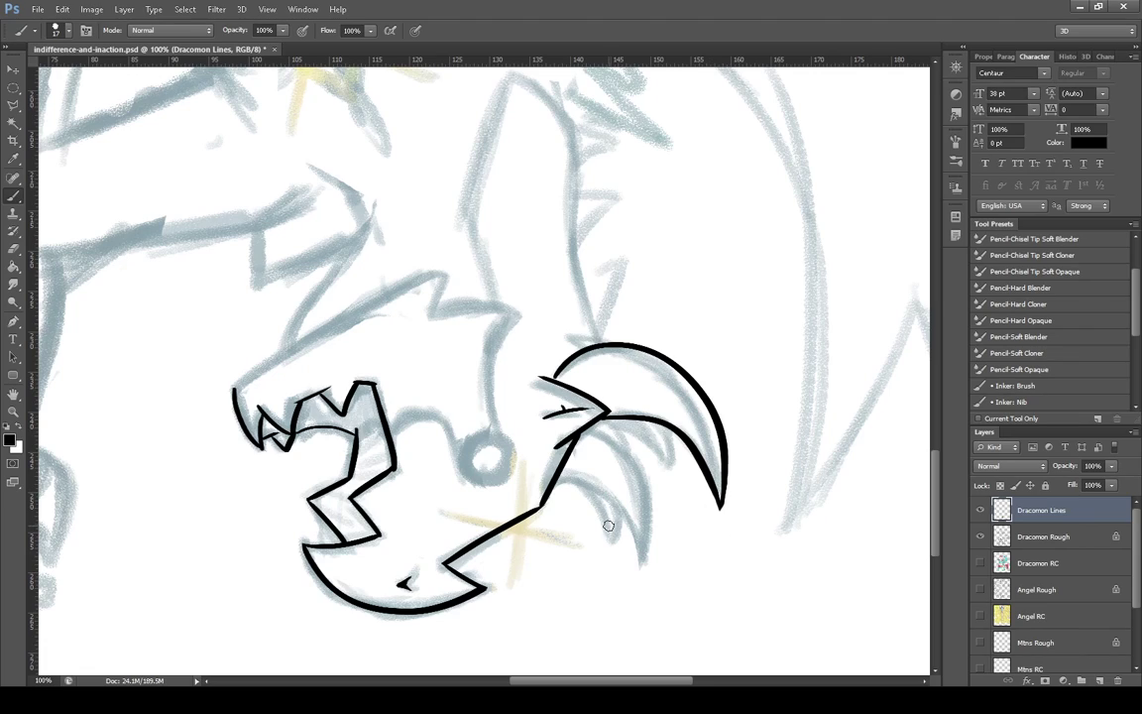
{"action": "mouse_move", "coordinate": [555, 481]}
{"action": "left_mouse_down"}
{"action": "mouse_move", "coordinate": [609, 491]}
{"action": "mouse_move", "coordinate": [623, 568]}
{"action": "left_mouse_up"}
{"action": "key", "text": "ctrl+z"}
{"action": "left_click_drag", "start_coordinate": [555, 481], "coordinate": [643, 573]}
{"action": "mouse_move", "coordinate": [593, 428]}
{"action": "left_mouse_down"}
{"action": "mouse_move", "coordinate": [652, 546]}
{"action": "mouse_move", "coordinate": [638, 585]}
{"action": "left_mouse_up"}
{"action": "key", "text": "ctrl+z"}
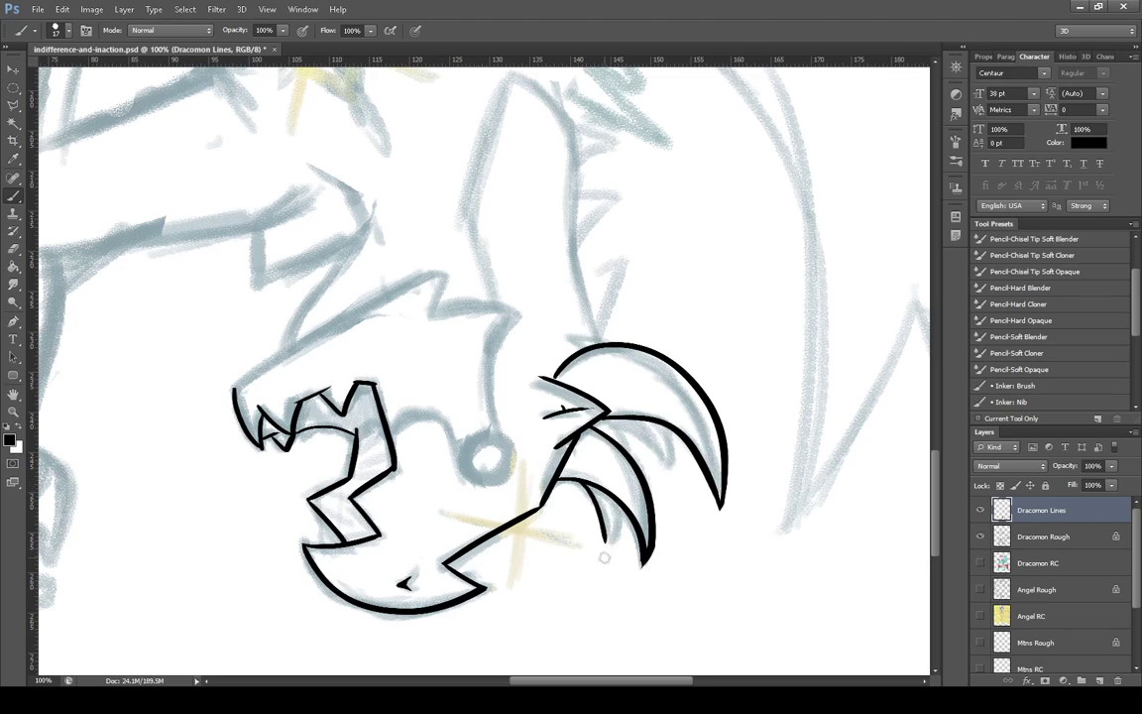
Ink the small pointed spikes tucked under the two crescent spikes
{"action": "left_click_drag", "start_coordinate": [582, 488], "coordinate": [603, 540]}
{"action": "left_click_drag", "start_coordinate": [605, 541], "coordinate": [619, 483]}
{"action": "mouse_move", "coordinate": [619, 415]}
{"action": "left_mouse_down"}
{"action": "mouse_move", "coordinate": [672, 480]}
{"action": "mouse_move", "coordinate": [656, 426]}
{"action": "left_mouse_up"}
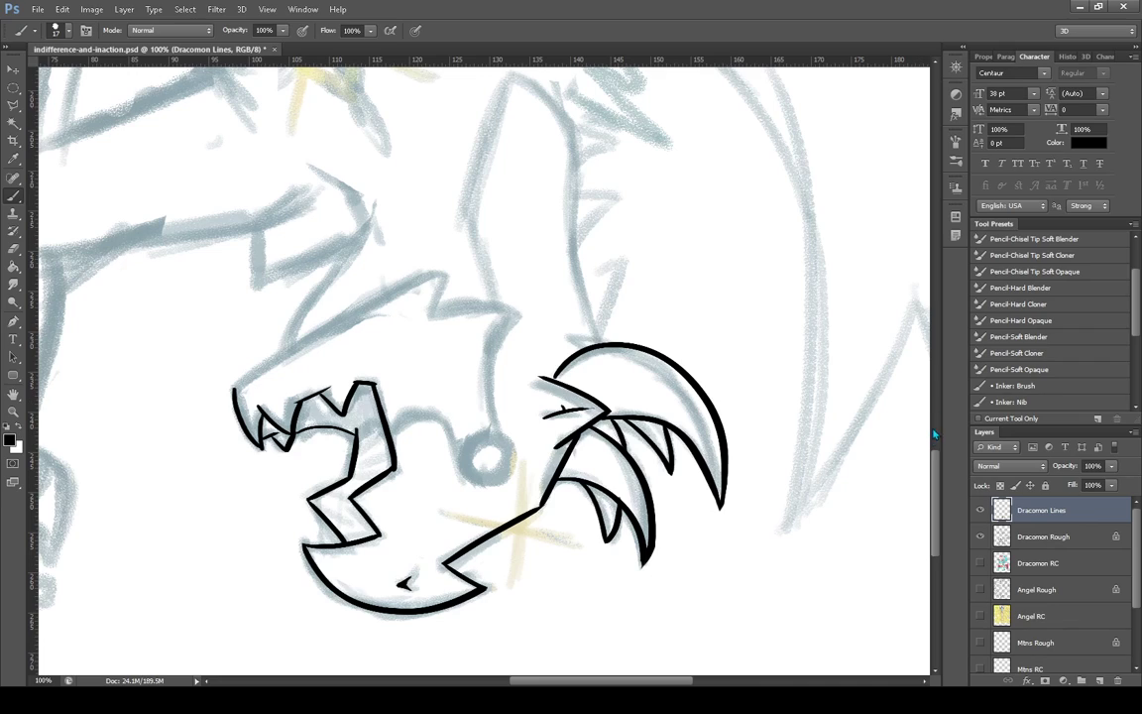
Ink the long curved line of the neck's spiny side down to the large crescent spike
{"action": "left_click_drag", "start_coordinate": [938, 461], "coordinate": [937, 458]}
{"action": "scroll", "coordinate": [937, 462], "scroll_direction": "up", "scroll_amount": 5}
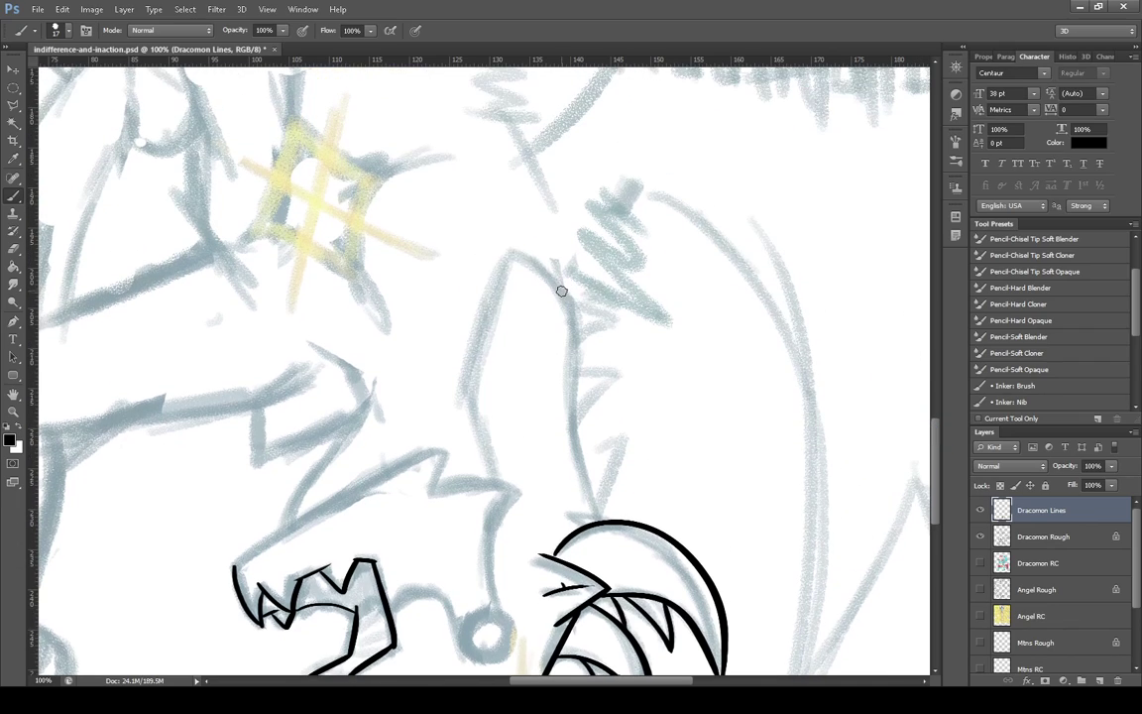
{"action": "left_click_drag", "start_coordinate": [569, 296], "coordinate": [615, 538]}
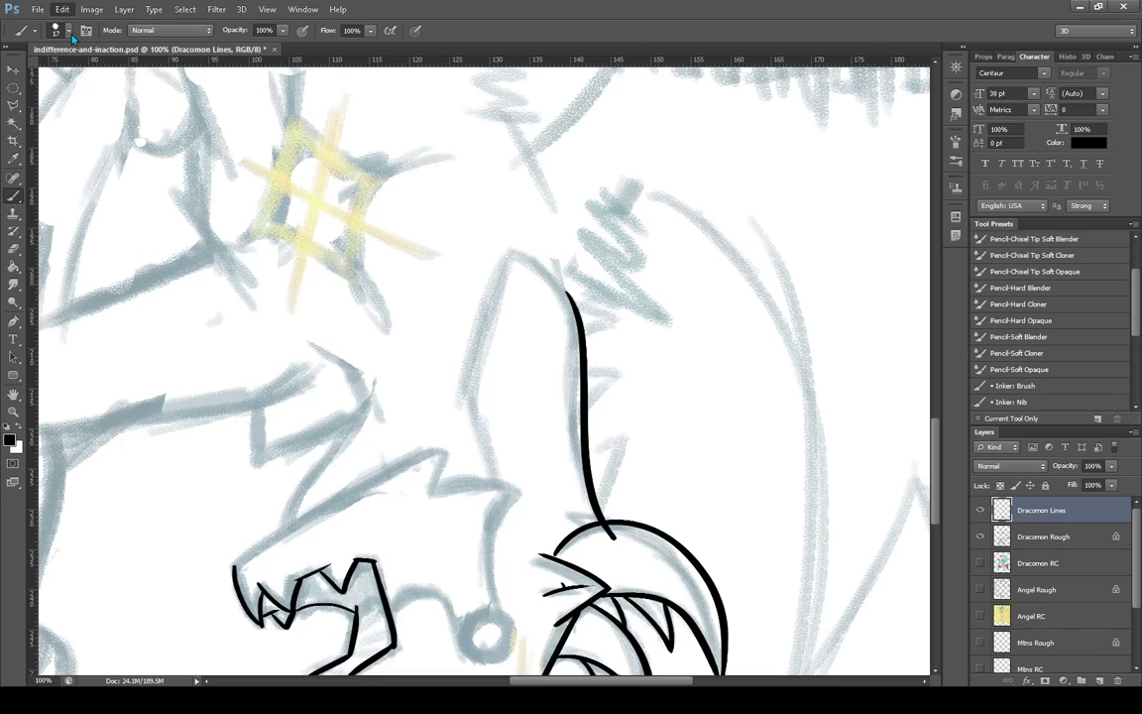
{"action": "key", "text": "ctrl+z"}
{"action": "key", "text": "ctrl+z"}
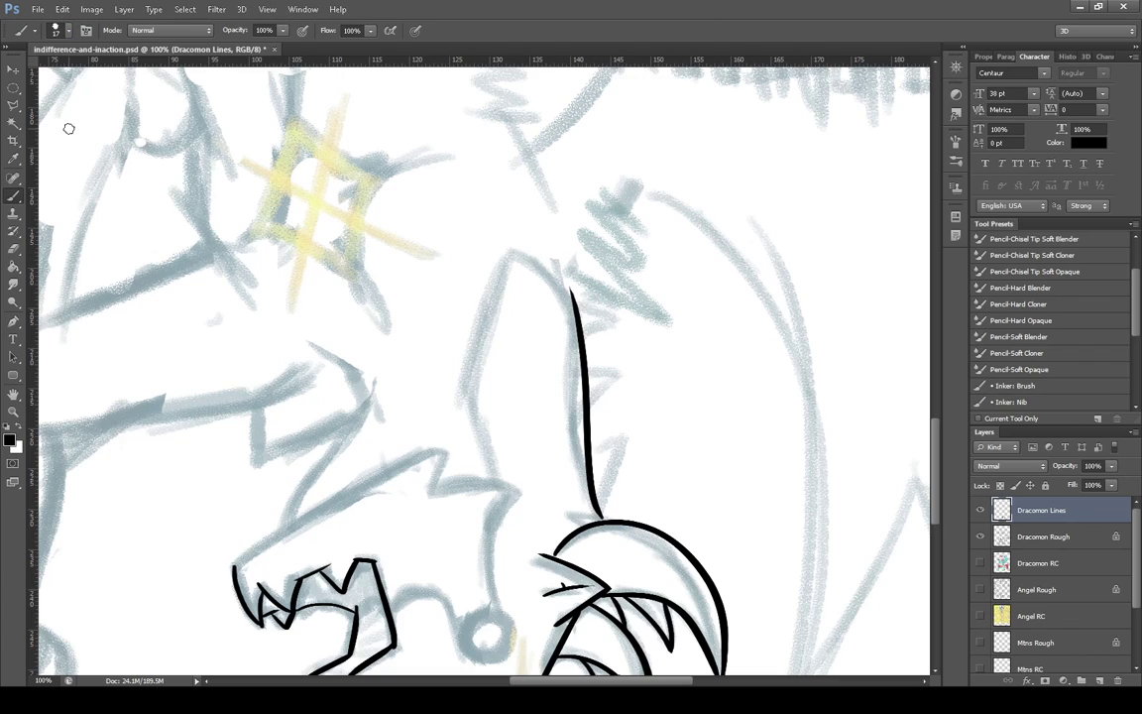
{"action": "key", "text": "ctrl+z"}
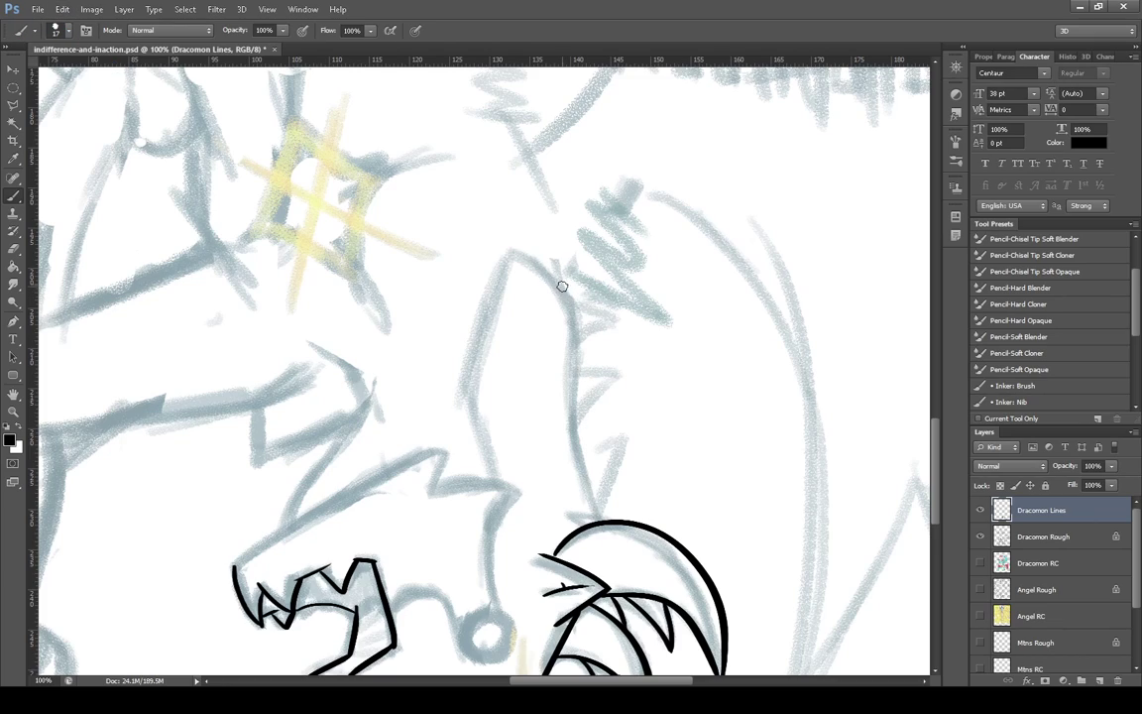
{"action": "left_click_drag", "start_coordinate": [561, 275], "coordinate": [584, 516]}
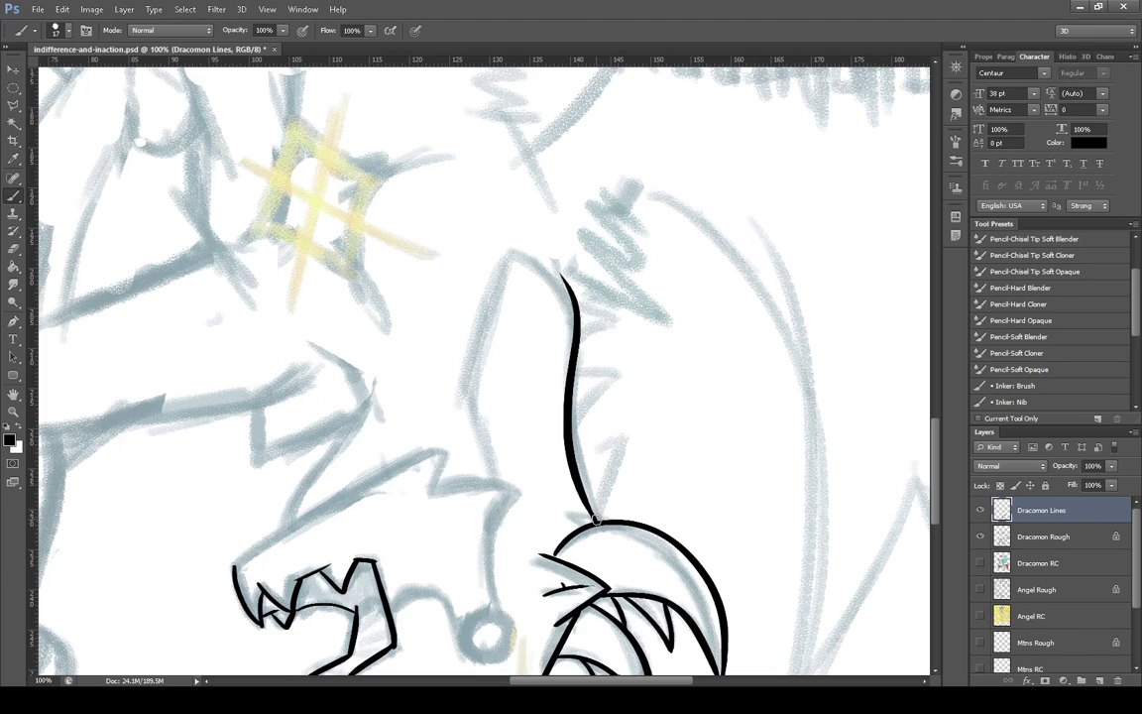
Ink the three triangular spines along the neck line
{"action": "left_click_drag", "start_coordinate": [595, 517], "coordinate": [583, 464]}
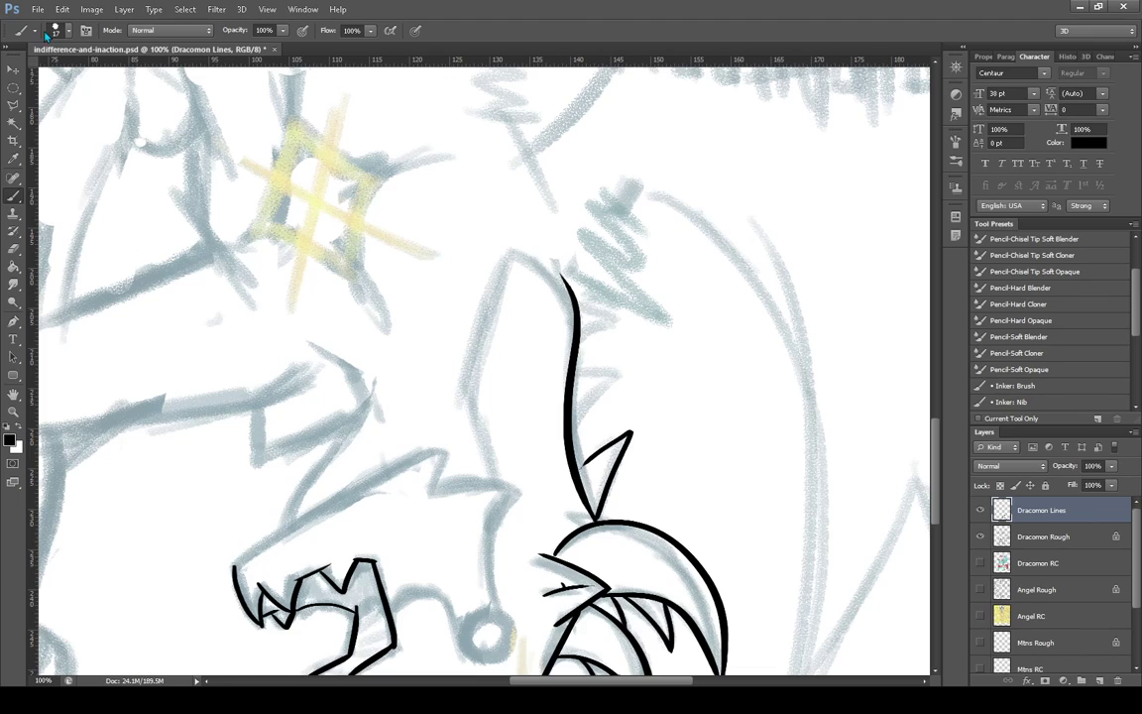
{"action": "key", "text": "ctrl+z"}
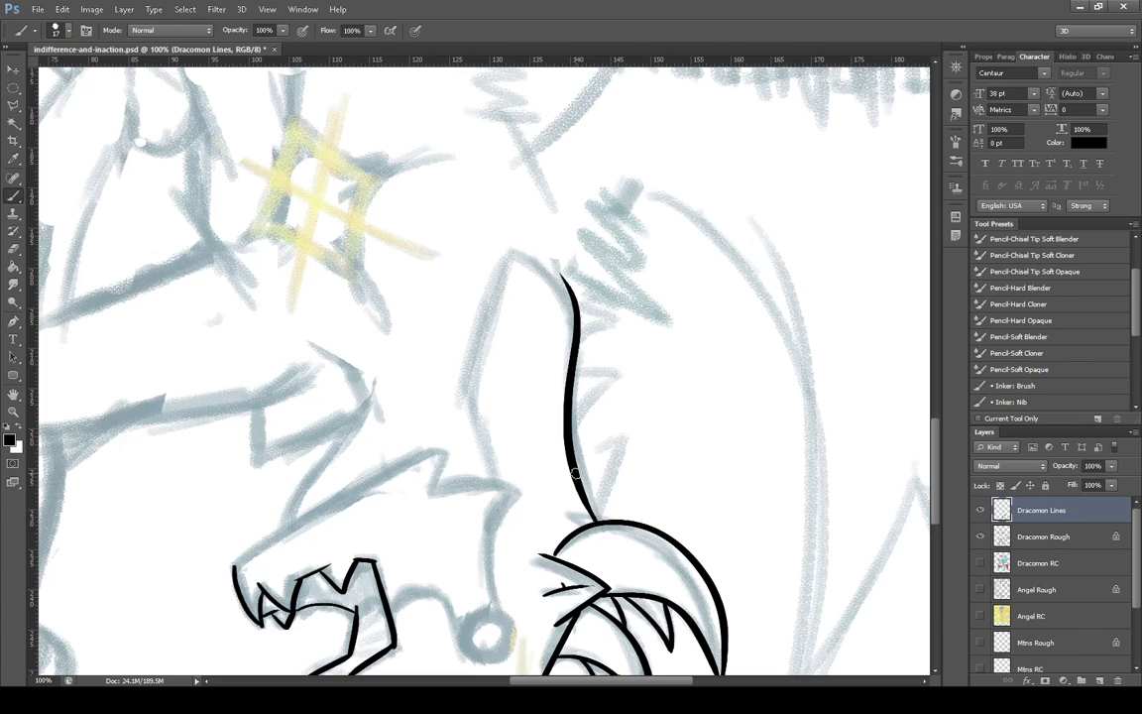
{"action": "left_click_drag", "start_coordinate": [575, 474], "coordinate": [602, 514]}
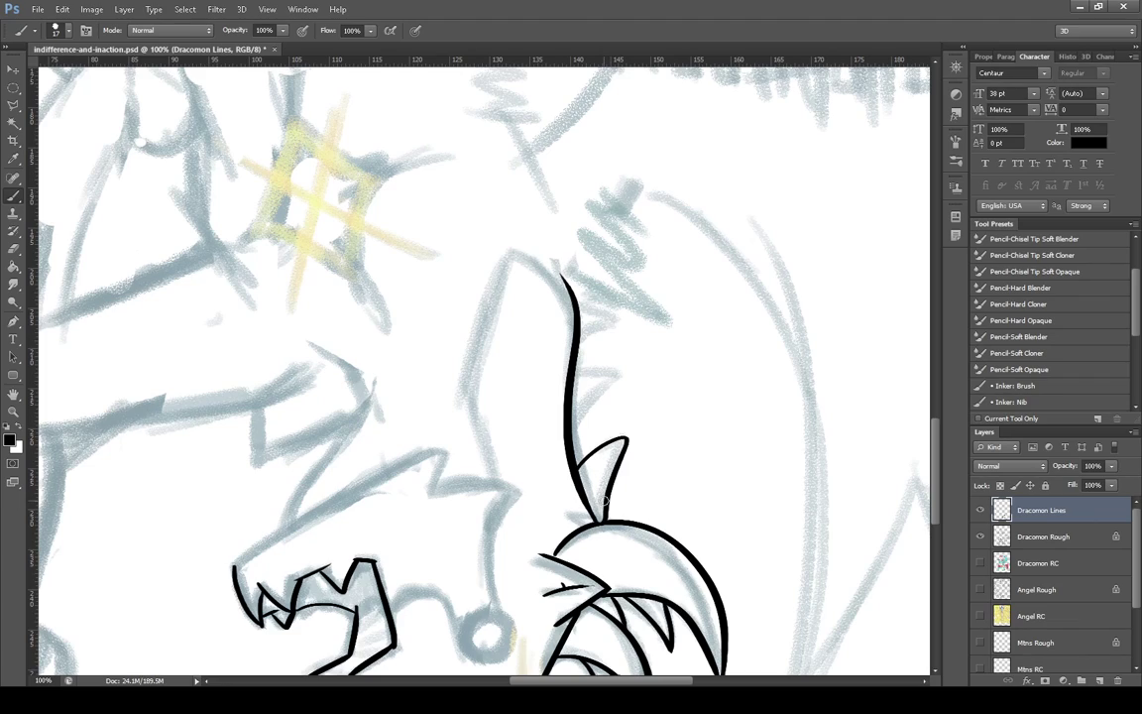
{"action": "left_click_drag", "start_coordinate": [582, 371], "coordinate": [575, 393]}
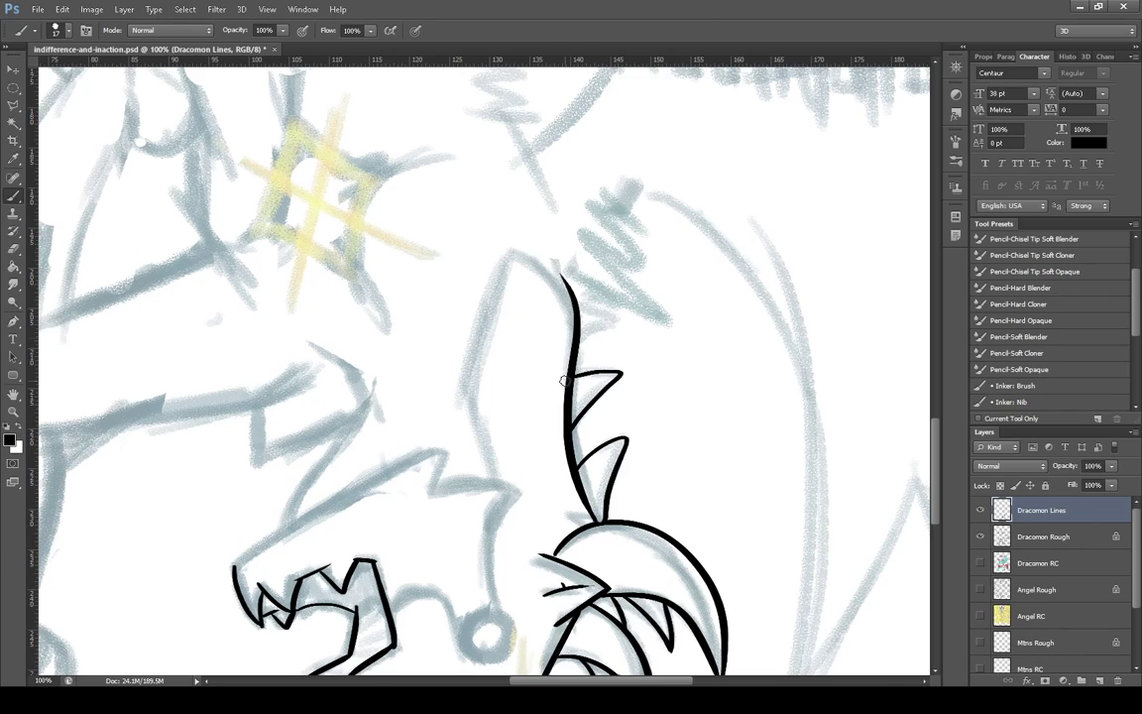
{"action": "mouse_move", "coordinate": [577, 331]}
{"action": "left_mouse_down"}
{"action": "mouse_move", "coordinate": [614, 314]}
{"action": "mouse_move", "coordinate": [575, 306]}
{"action": "left_mouse_up"}
Ink the upper outline of the head from the snout through its two pointed ridges, plus the diagonal line rising from the snout
{"action": "left_click_drag", "start_coordinate": [530, 683], "coordinate": [511, 683]}
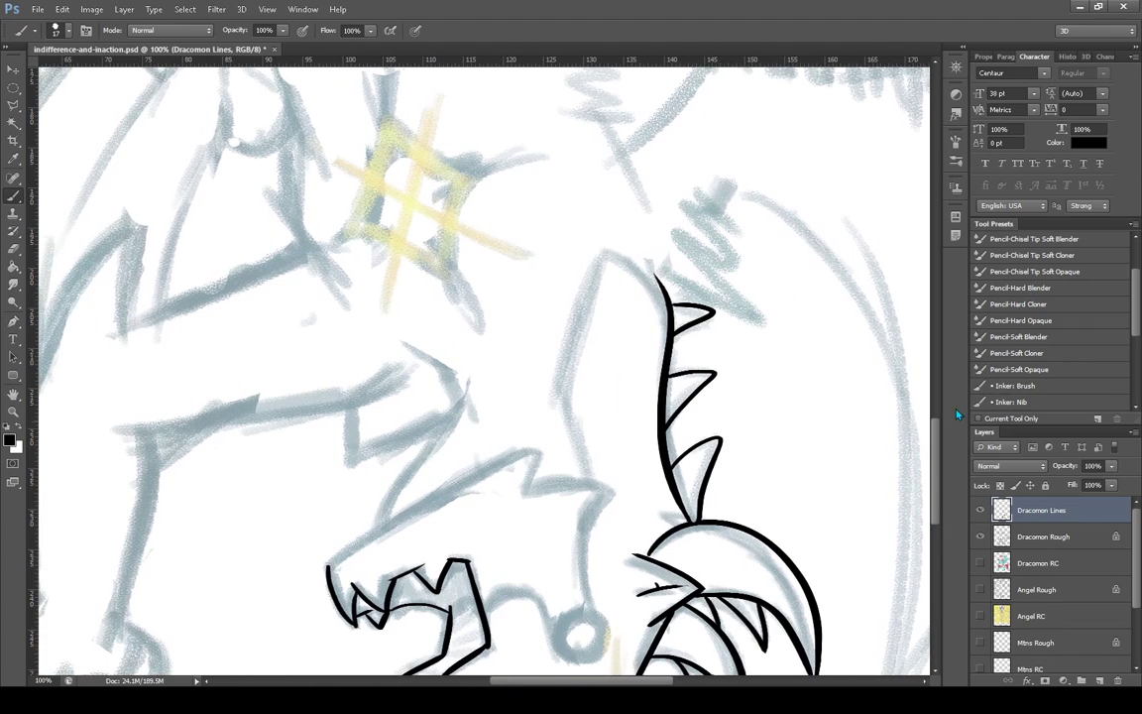
{"action": "left_click_drag", "start_coordinate": [940, 439], "coordinate": [940, 458]}
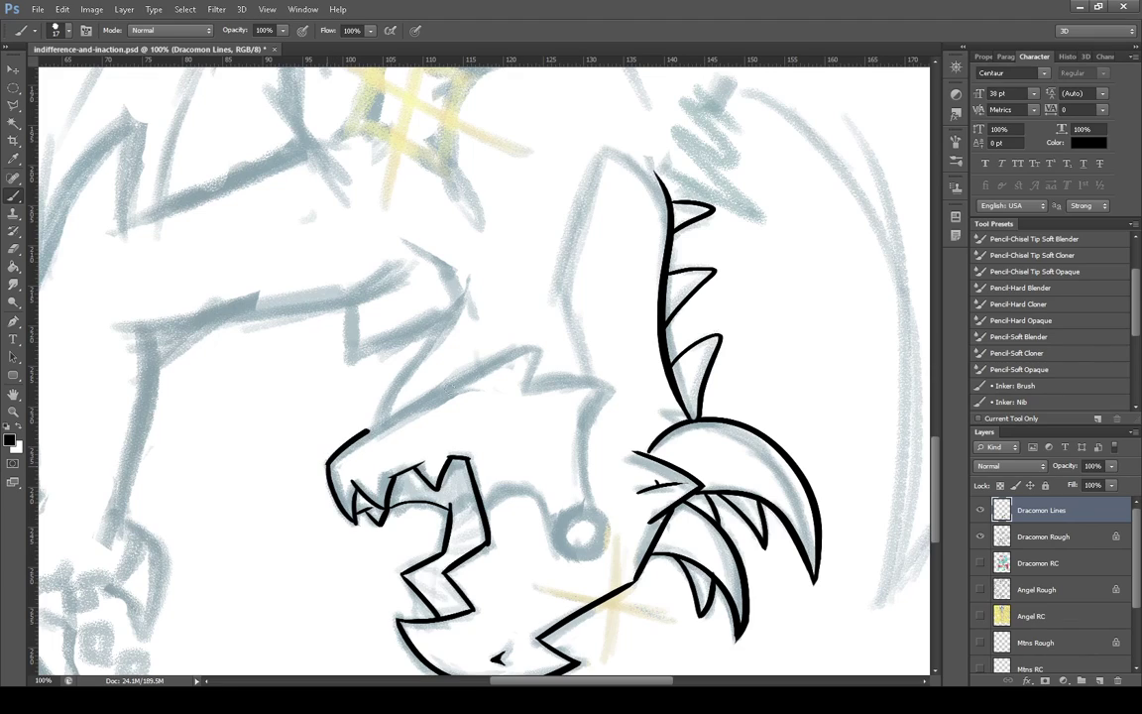
{"action": "left_click_drag", "start_coordinate": [329, 458], "coordinate": [533, 347]}
{"action": "left_click_drag", "start_coordinate": [380, 421], "coordinate": [459, 293]}
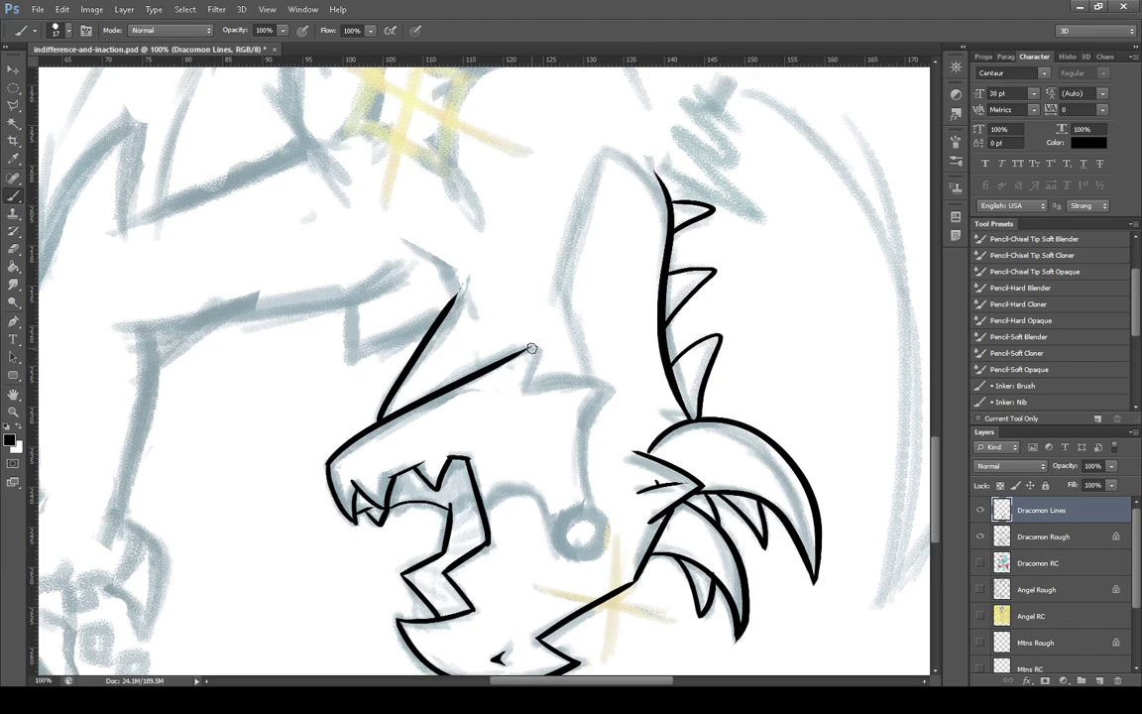
{"action": "mouse_move", "coordinate": [526, 351]}
{"action": "left_mouse_down"}
{"action": "mouse_move", "coordinate": [538, 359]}
{"action": "mouse_move", "coordinate": [518, 398]}
{"action": "mouse_move", "coordinate": [580, 433]}
{"action": "left_mouse_up"}
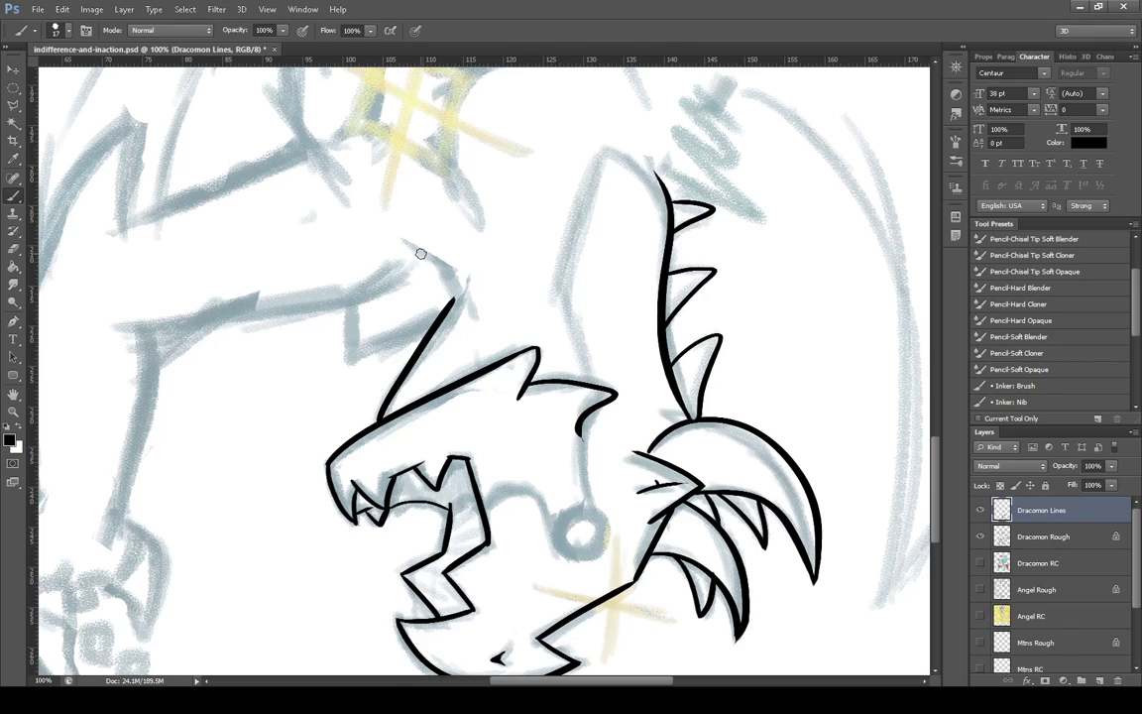
Ink the pointed tip above the diagonal line and the angular spike beside it
{"action": "mouse_move", "coordinate": [404, 240]}
{"action": "left_mouse_down"}
{"action": "mouse_move", "coordinate": [458, 271]}
{"action": "mouse_move", "coordinate": [433, 337]}
{"action": "left_mouse_up"}
{"action": "left_click_drag", "start_coordinate": [436, 259], "coordinate": [451, 303]}
{"action": "left_click_drag", "start_coordinate": [460, 282], "coordinate": [438, 323]}
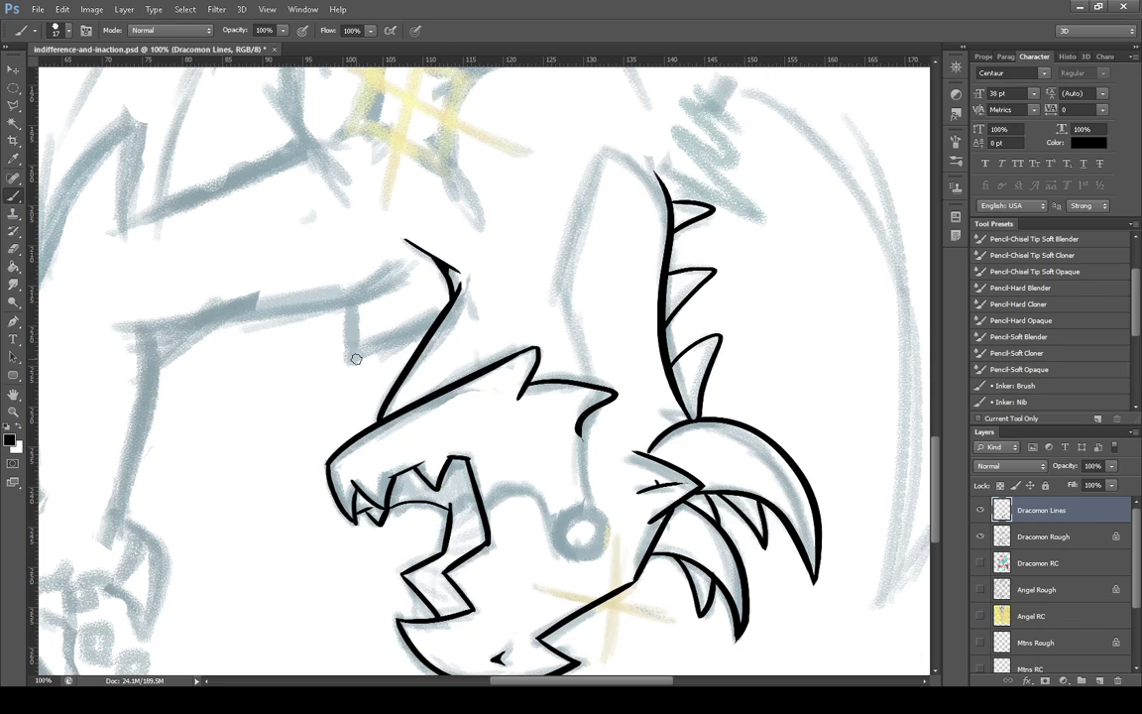
{"action": "left_click_drag", "start_coordinate": [352, 303], "coordinate": [433, 315]}
{"action": "left_click_drag", "start_coordinate": [934, 451], "coordinate": [934, 417]}
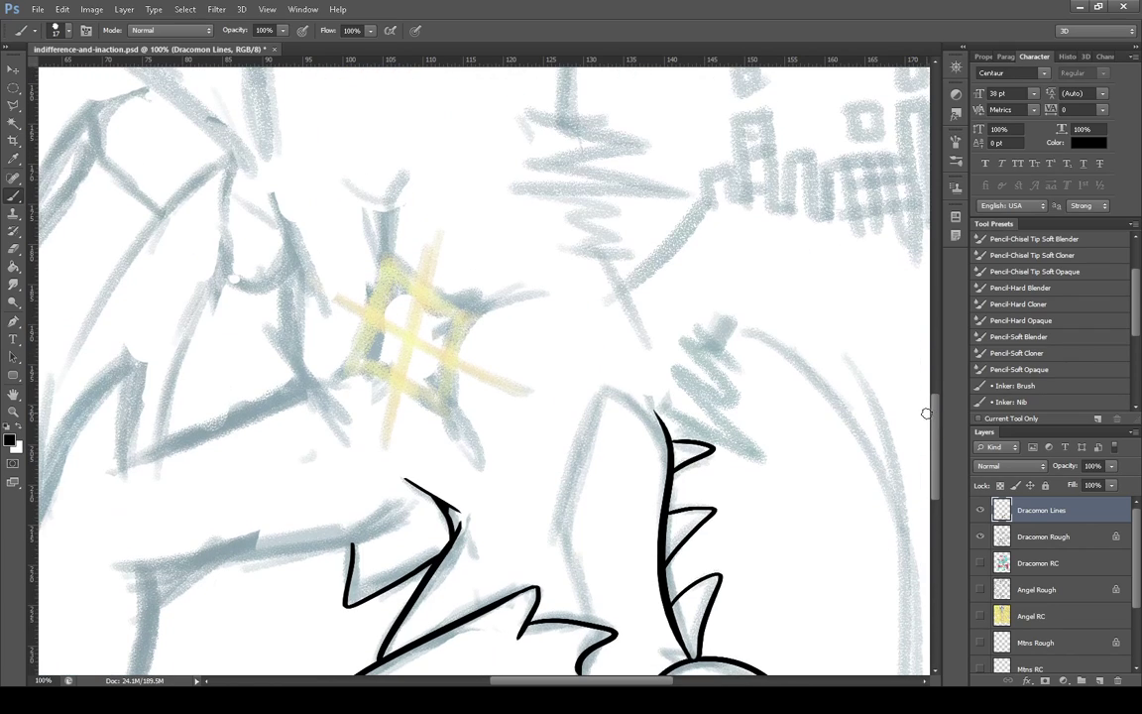
Ink the short diagonal line below the zigzag scribble, then the arm's upper edge with its elbow spike and crossing shoulder line
{"action": "left_click_drag", "start_coordinate": [607, 262], "coordinate": [647, 352]}
{"action": "left_click_drag", "start_coordinate": [640, 683], "coordinate": [591, 683]}
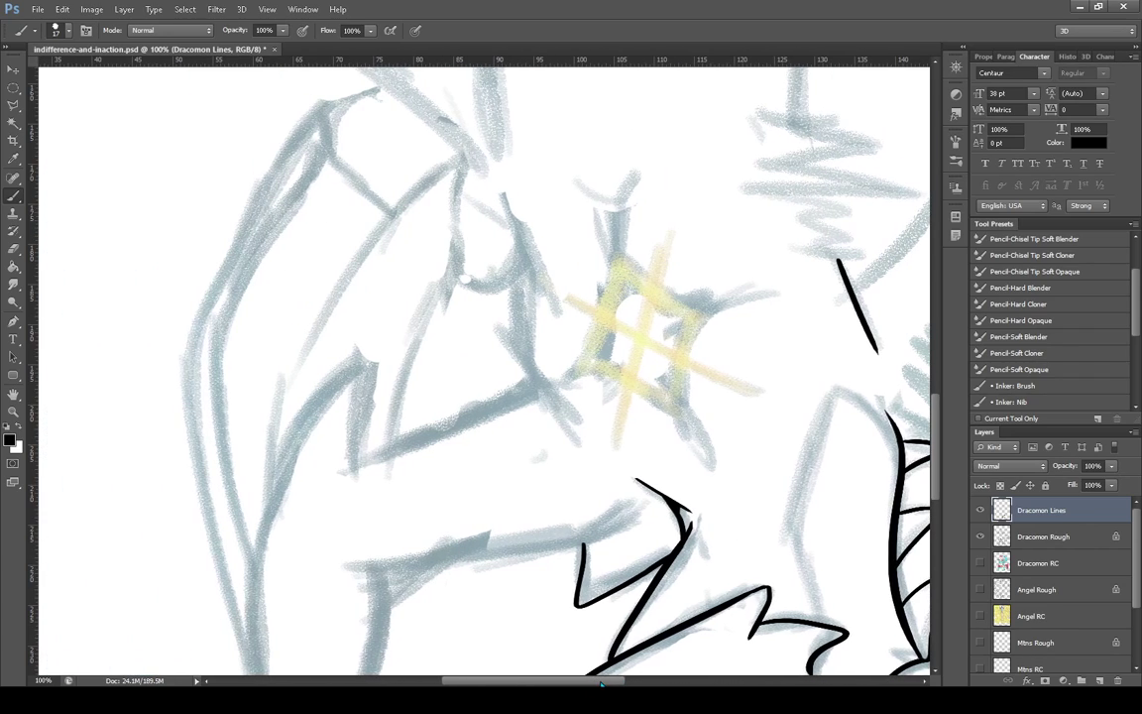
{"action": "left_click_drag", "start_coordinate": [363, 458], "coordinate": [375, 347]}
{"action": "mouse_move", "coordinate": [365, 454]}
{"action": "left_mouse_down"}
{"action": "mouse_move", "coordinate": [623, 354]}
{"action": "mouse_move", "coordinate": [552, 392]}
{"action": "mouse_move", "coordinate": [589, 372]}
{"action": "mouse_move", "coordinate": [560, 390]}
{"action": "left_mouse_up"}
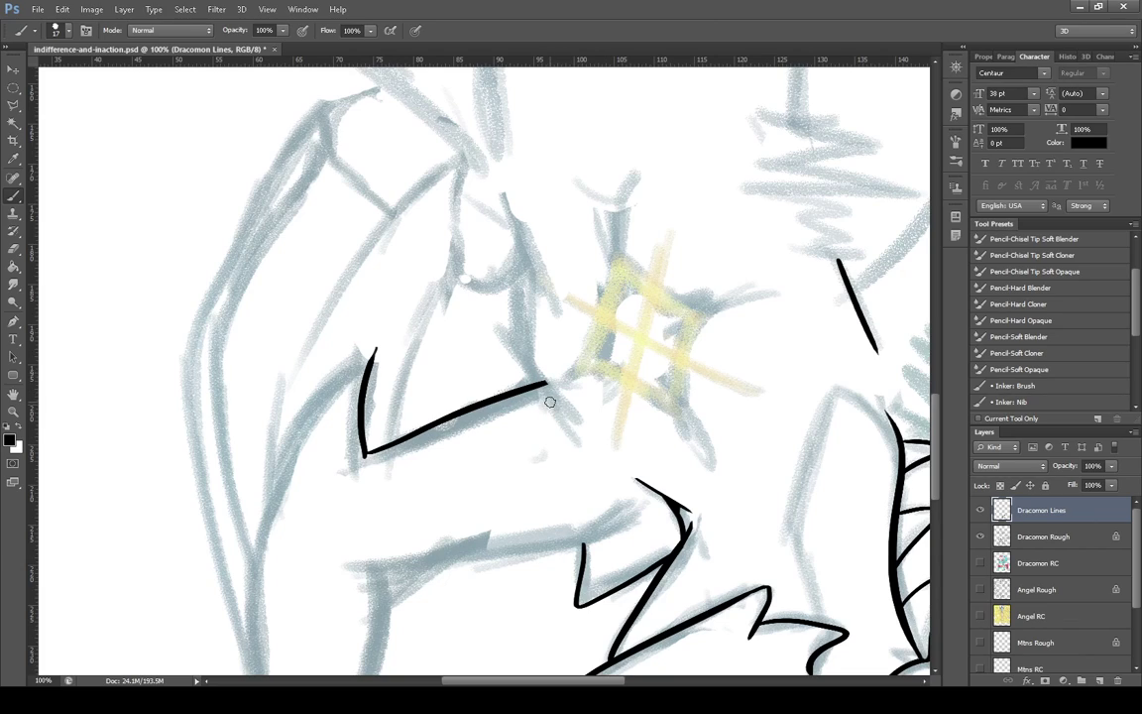
{"action": "left_click_drag", "start_coordinate": [499, 334], "coordinate": [586, 435]}
{"action": "left_click_drag", "start_coordinate": [380, 348], "coordinate": [354, 369]}
Ink the underside of the upper arm and both sides of the forearm down to the wrist
{"action": "left_click_drag", "start_coordinate": [354, 567], "coordinate": [649, 513]}
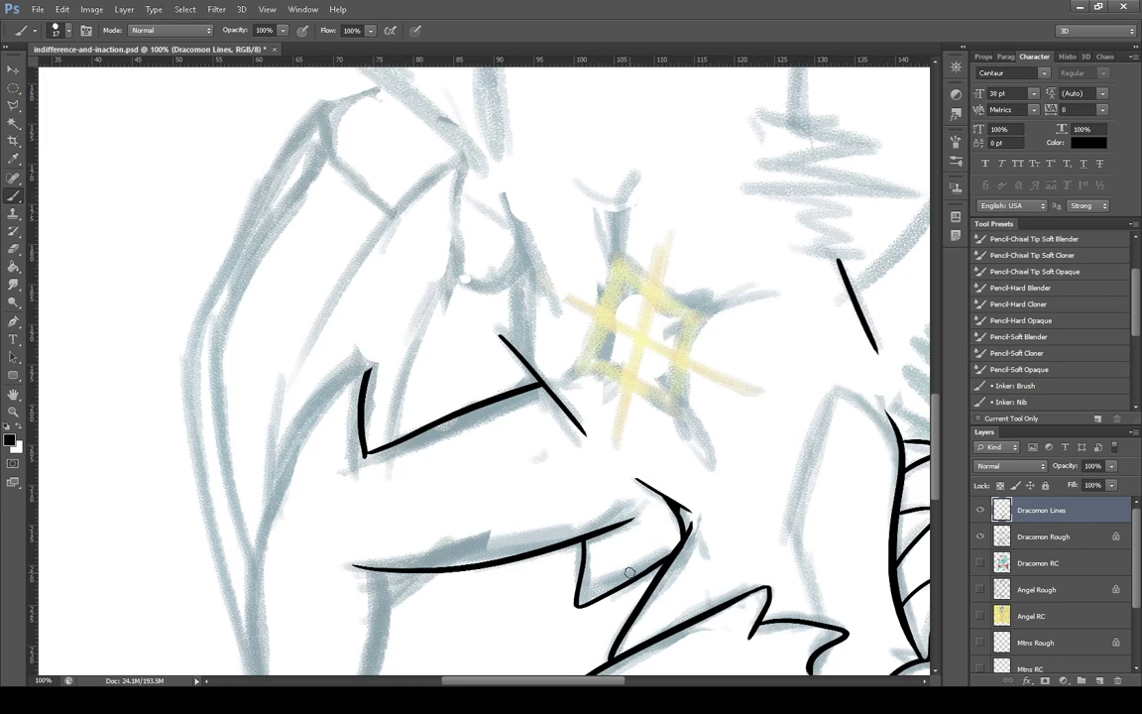
{"action": "scroll", "coordinate": [849, 419], "scroll_direction": "down", "scroll_amount": 5}
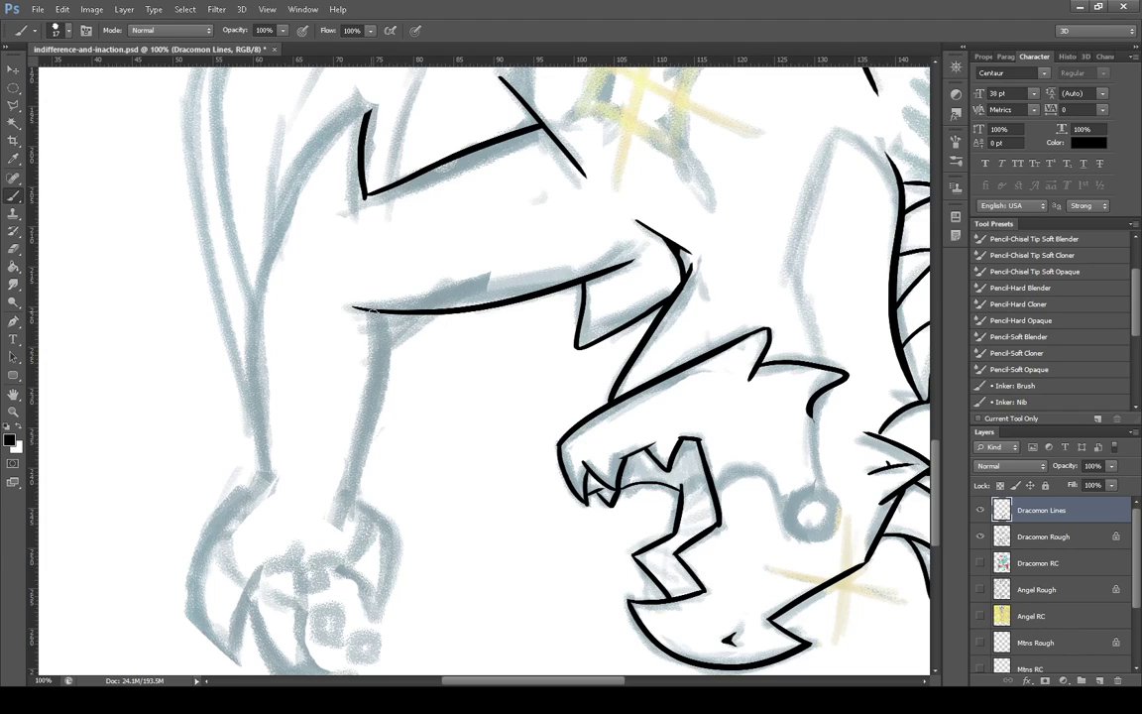
{"action": "mouse_move", "coordinate": [355, 308]}
{"action": "left_mouse_down"}
{"action": "mouse_move", "coordinate": [347, 501]}
{"action": "mouse_move", "coordinate": [343, 535]}
{"action": "left_mouse_up"}
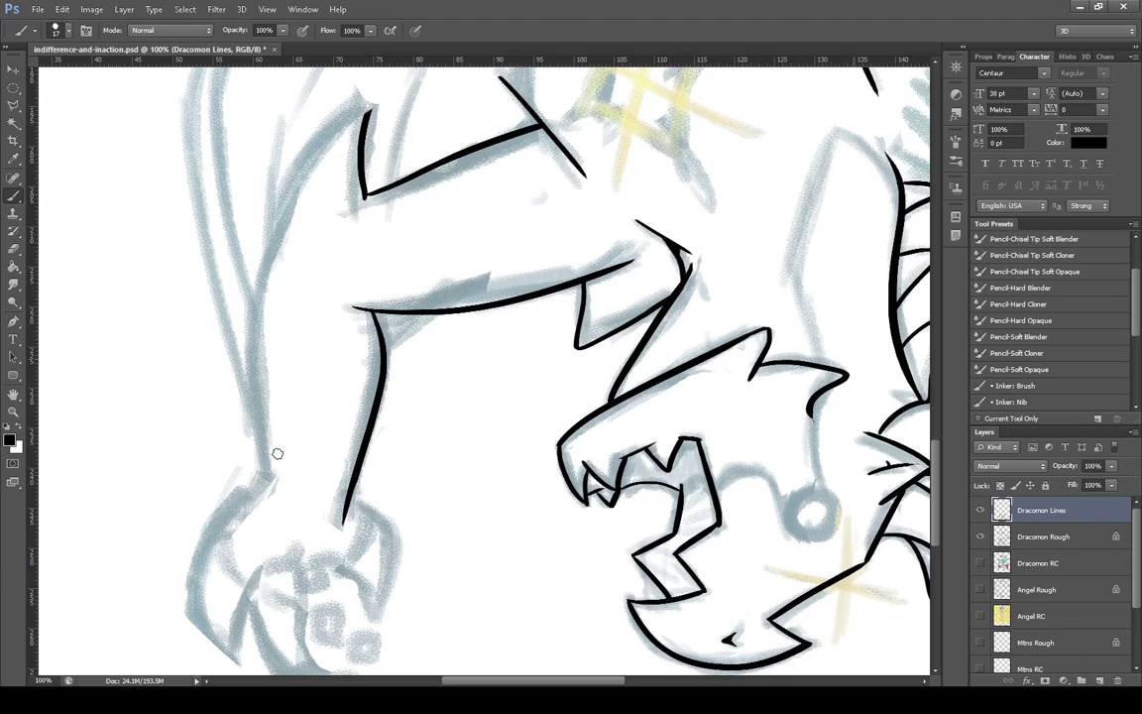
{"action": "mouse_move", "coordinate": [367, 109]}
{"action": "left_mouse_down"}
{"action": "mouse_move", "coordinate": [257, 413]}
{"action": "mouse_move", "coordinate": [252, 396]}
{"action": "mouse_move", "coordinate": [264, 500]}
{"action": "left_mouse_up"}
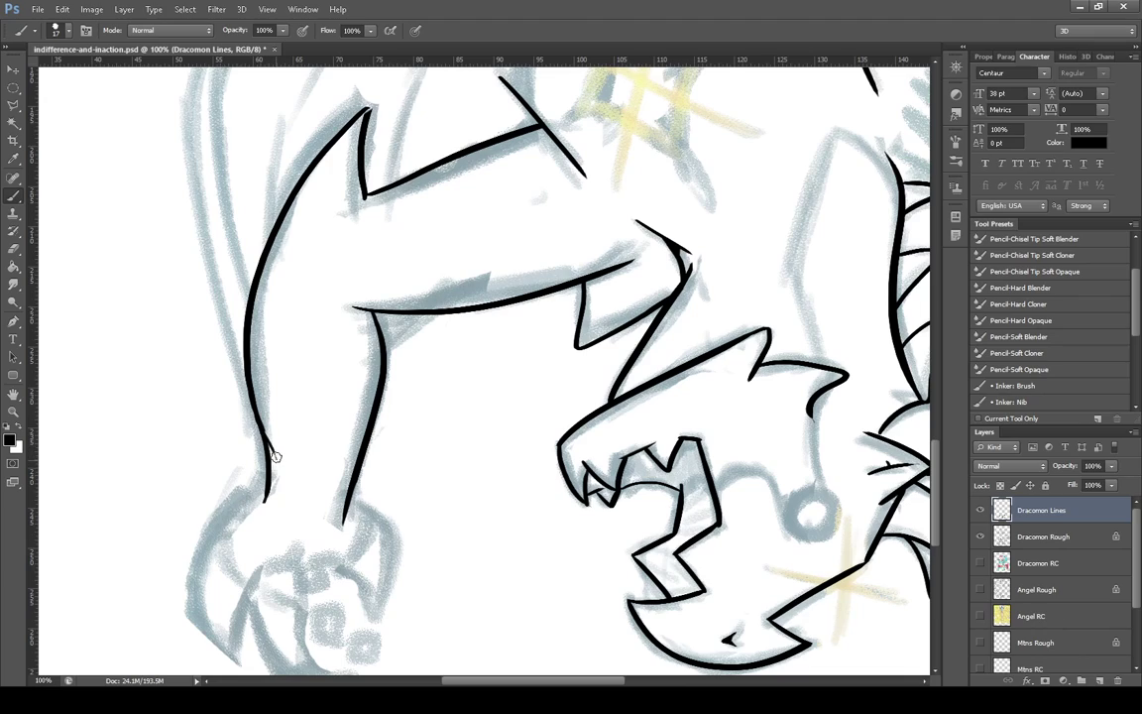
{"action": "left_click_drag", "start_coordinate": [276, 457], "coordinate": [253, 401]}
{"action": "key", "text": "ctrl+z"}
Ink the two curved outer claws of the hand and the outer edge of the middle claw
{"action": "left_click_drag", "start_coordinate": [236, 656], "coordinate": [275, 477]}
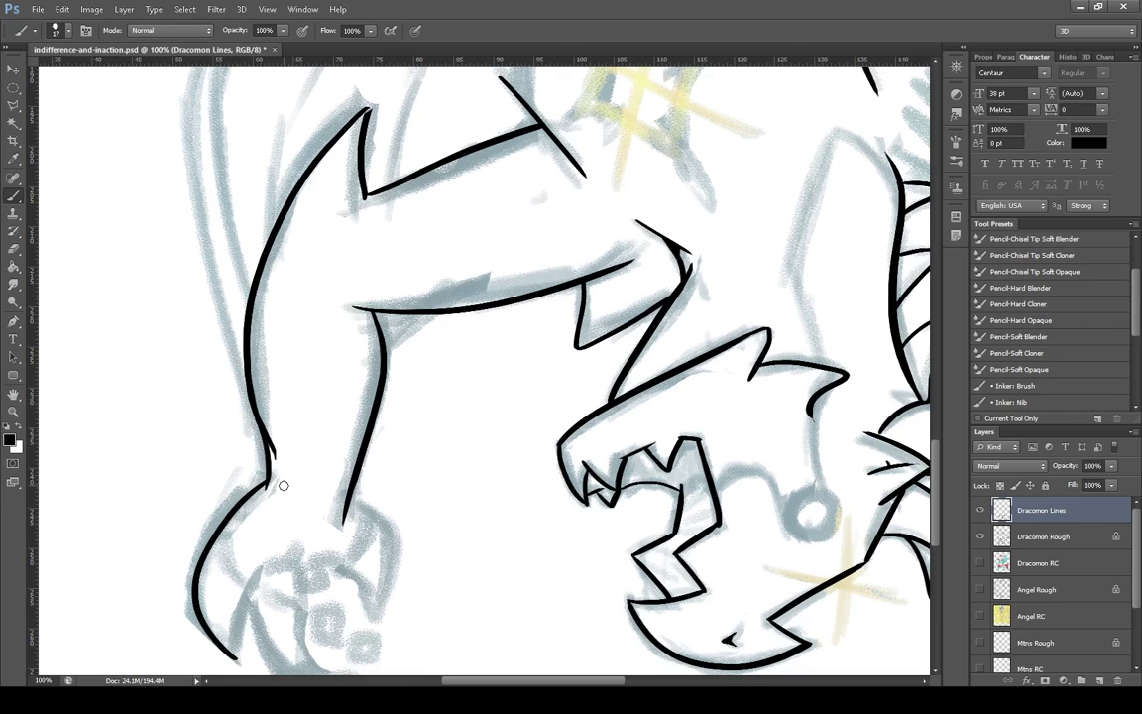
{"action": "scroll", "coordinate": [853, 421], "scroll_direction": "down", "scroll_amount": 5}
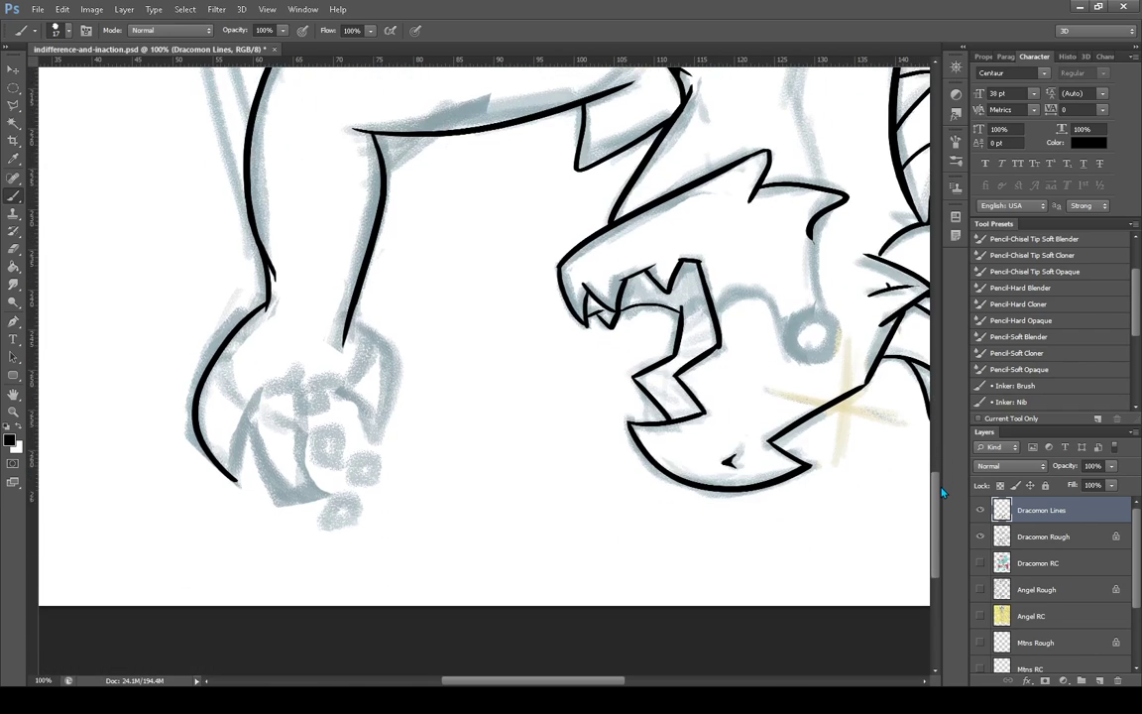
{"action": "mouse_move", "coordinate": [346, 330]}
{"action": "left_mouse_down"}
{"action": "mouse_move", "coordinate": [399, 390]}
{"action": "mouse_move", "coordinate": [367, 466]}
{"action": "left_mouse_up"}
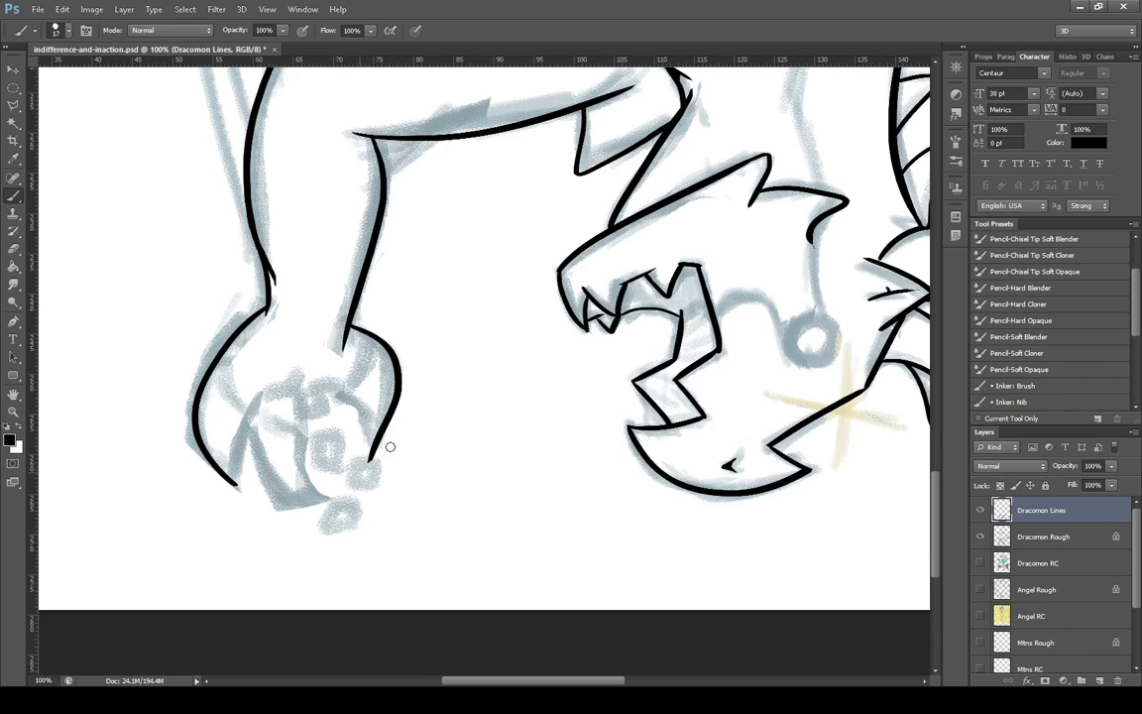
{"action": "key", "text": "ctrl+z"}
{"action": "left_click_drag", "start_coordinate": [335, 395], "coordinate": [371, 447]}
{"action": "left_click_drag", "start_coordinate": [349, 393], "coordinate": [366, 355]}
{"action": "mouse_move", "coordinate": [238, 489]}
{"action": "left_mouse_down"}
{"action": "mouse_move", "coordinate": [261, 406]}
{"action": "mouse_move", "coordinate": [288, 507]}
{"action": "mouse_move", "coordinate": [327, 496]}
{"action": "left_mouse_up"}
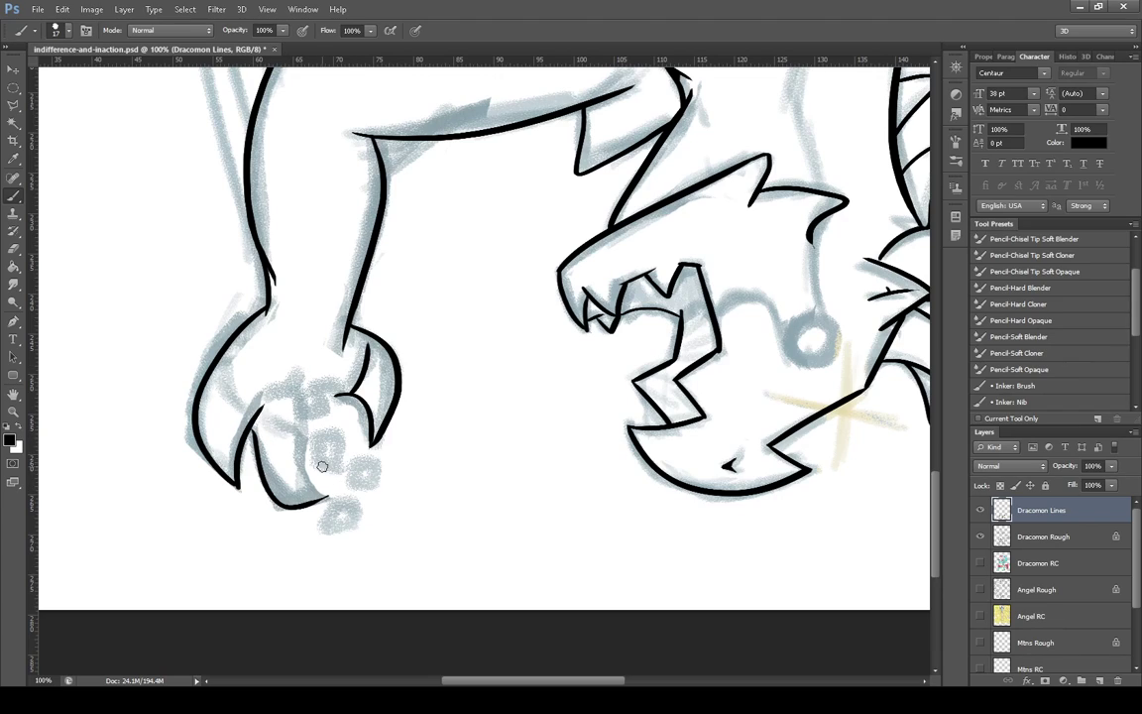
Ink the inner edge of the middle claw and the curved base lines of the outer and middle claws
{"action": "mouse_move", "coordinate": [304, 407]}
{"action": "left_mouse_down"}
{"action": "mouse_move", "coordinate": [313, 502]}
{"action": "mouse_move", "coordinate": [332, 510]}
{"action": "left_mouse_up"}
{"action": "key", "text": "ctrl+z"}
{"action": "left_click_drag", "start_coordinate": [307, 380], "coordinate": [322, 494]}
{"action": "left_click_drag", "start_coordinate": [256, 417], "coordinate": [257, 449]}
{"action": "mouse_move", "coordinate": [218, 362]}
{"action": "left_mouse_down"}
{"action": "mouse_move", "coordinate": [276, 405]}
{"action": "mouse_move", "coordinate": [280, 437]}
{"action": "mouse_move", "coordinate": [260, 426]}
{"action": "mouse_move", "coordinate": [295, 437]}
{"action": "left_mouse_up"}
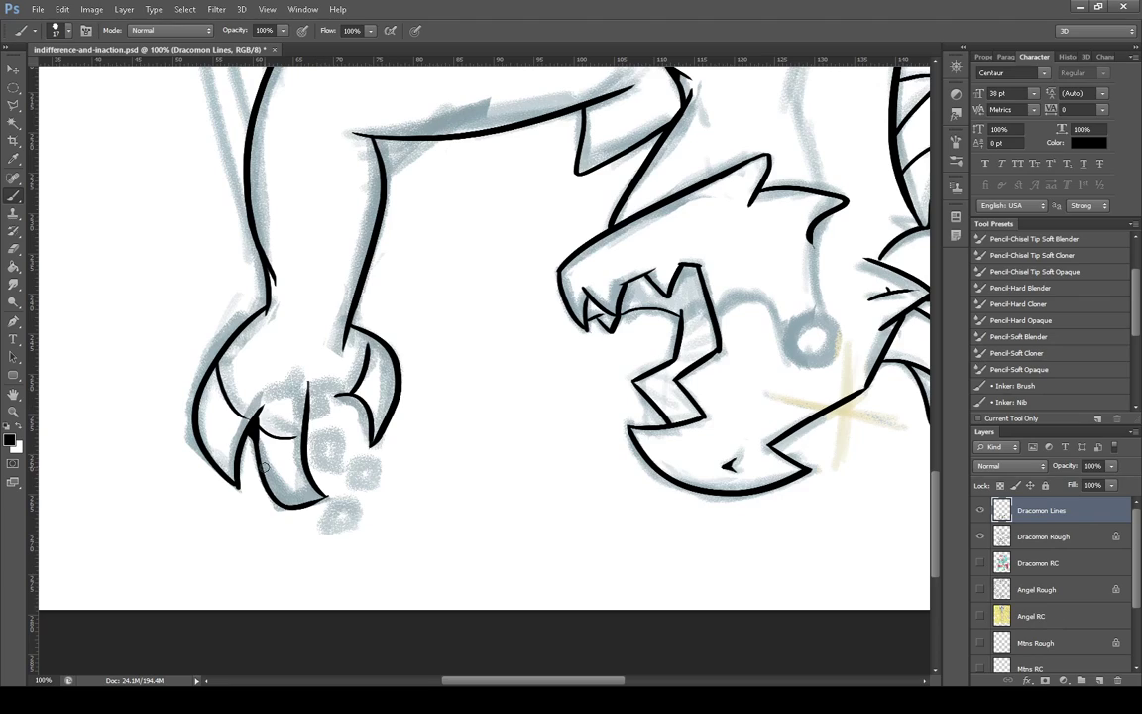
Ink the crease lines above the middle claw and the four small square fragments beside it
{"action": "left_click_drag", "start_coordinate": [260, 416], "coordinate": [266, 464]}
{"action": "mouse_move", "coordinate": [281, 390]}
{"action": "left_mouse_down"}
{"action": "mouse_move", "coordinate": [310, 361]}
{"action": "mouse_move", "coordinate": [309, 383]}
{"action": "mouse_move", "coordinate": [349, 377]}
{"action": "left_mouse_up"}
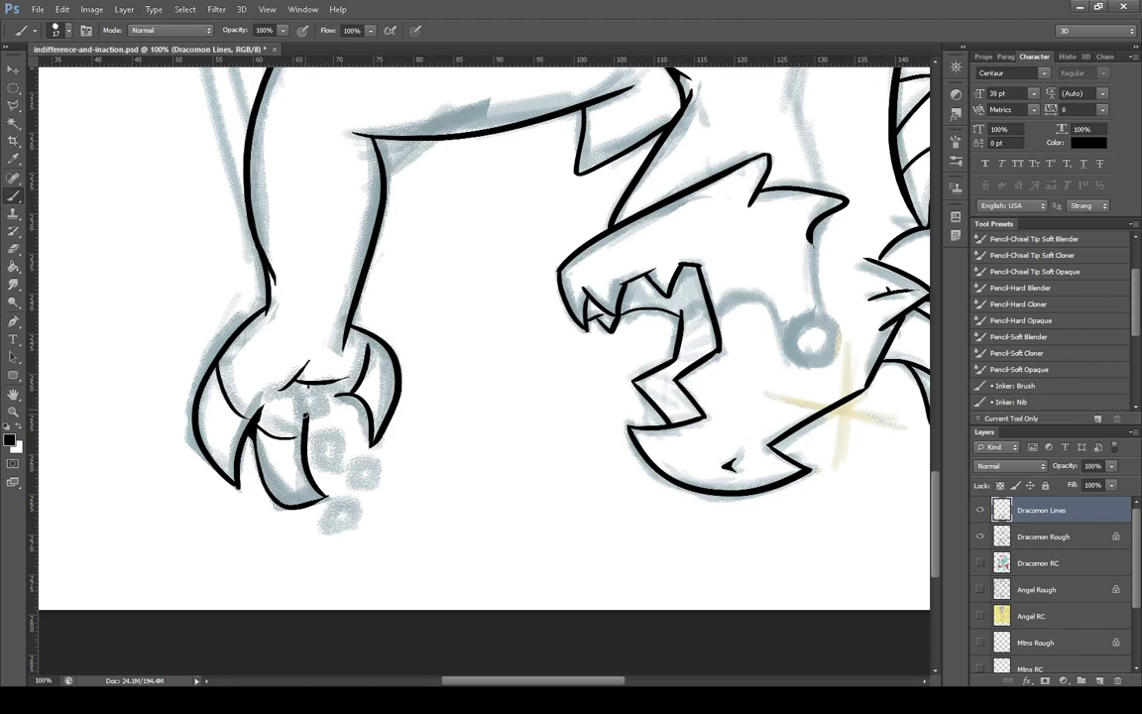
{"action": "mouse_move", "coordinate": [298, 397]}
{"action": "left_mouse_down"}
{"action": "mouse_move", "coordinate": [296, 423]}
{"action": "mouse_move", "coordinate": [328, 413]}
{"action": "mouse_move", "coordinate": [322, 397]}
{"action": "mouse_move", "coordinate": [351, 485]}
{"action": "mouse_move", "coordinate": [375, 468]}
{"action": "mouse_move", "coordinate": [353, 463]}
{"action": "left_mouse_up"}
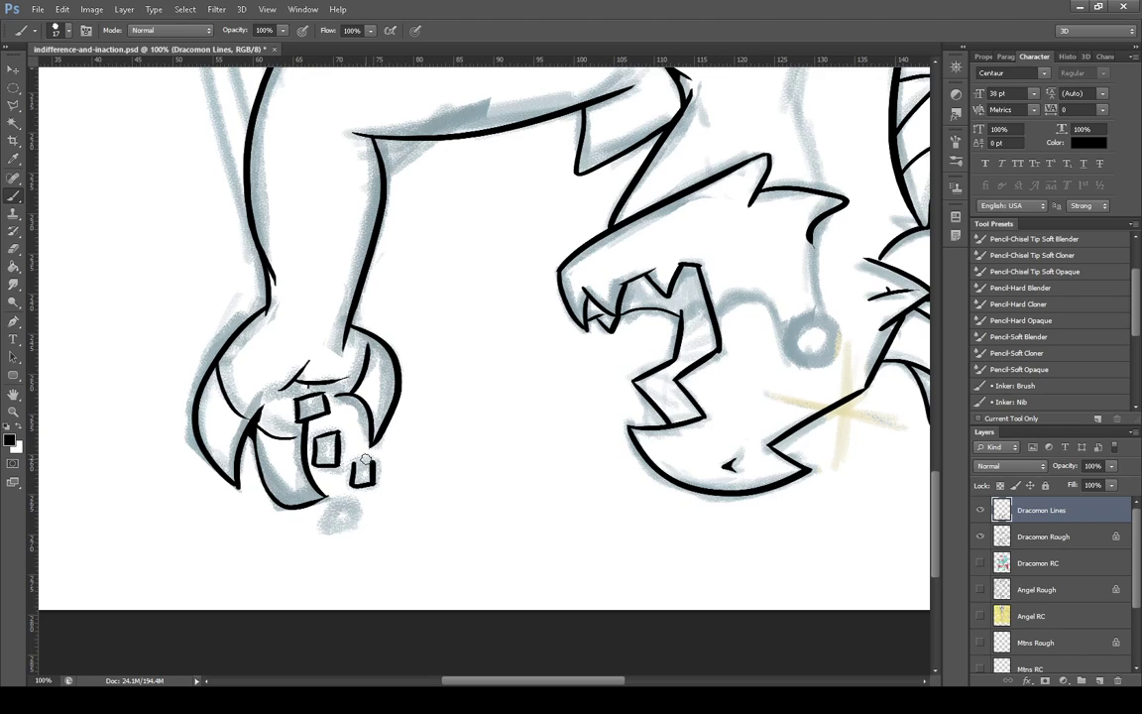
{"action": "mouse_move", "coordinate": [337, 506]}
{"action": "left_mouse_down"}
{"action": "mouse_move", "coordinate": [351, 527]}
{"action": "mouse_move", "coordinate": [356, 504]}
{"action": "left_mouse_up"}
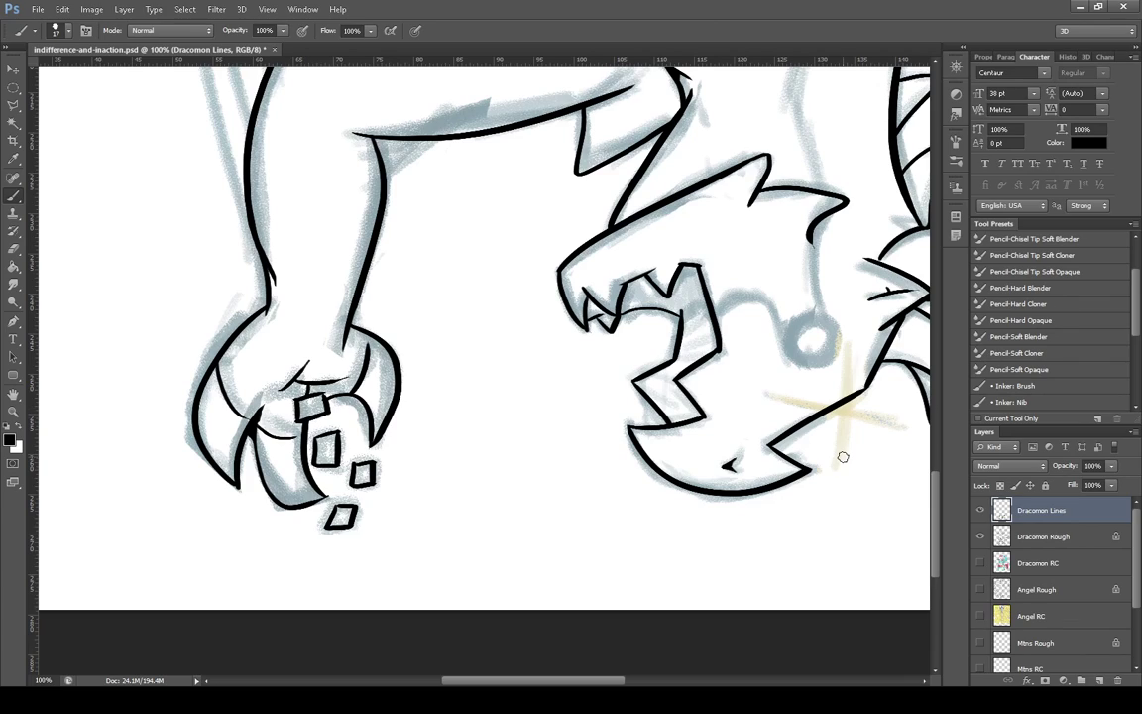
Ink the curved line rising from the short diagonal below the zigzag scribble toward the sketched blocks
{"action": "scroll", "coordinate": [151, 399], "scroll_direction": "up", "scroll_amount": 10}
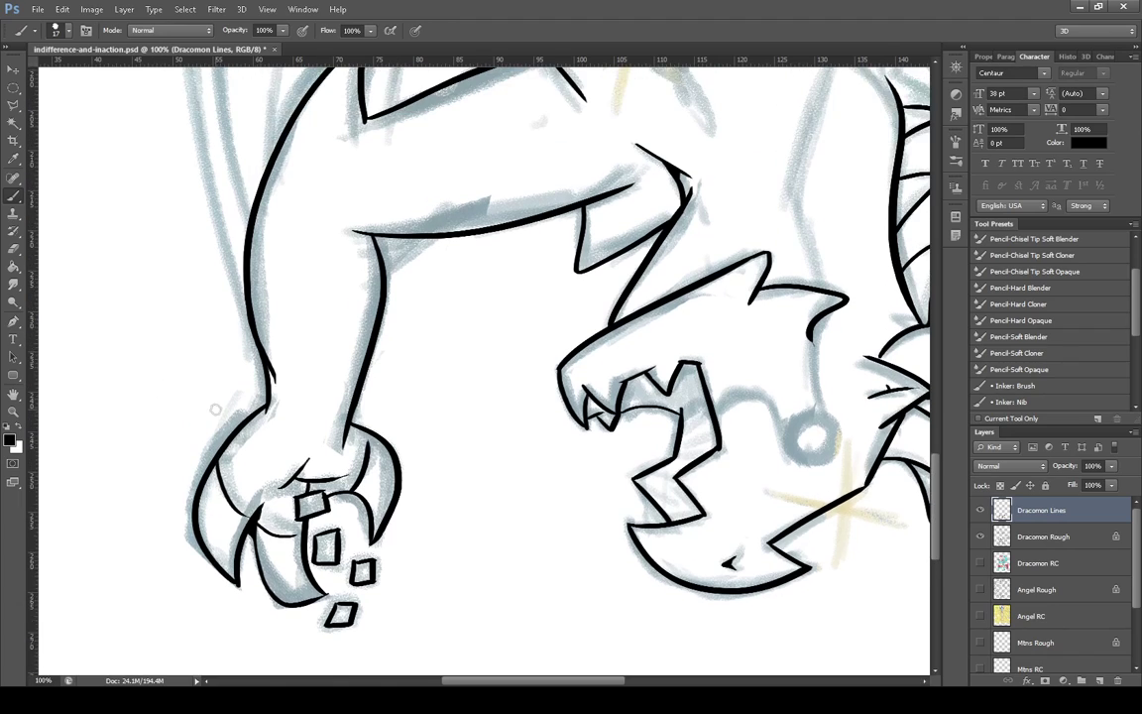
{"action": "scroll", "coordinate": [207, 407], "scroll_direction": "up", "scroll_amount": 5}
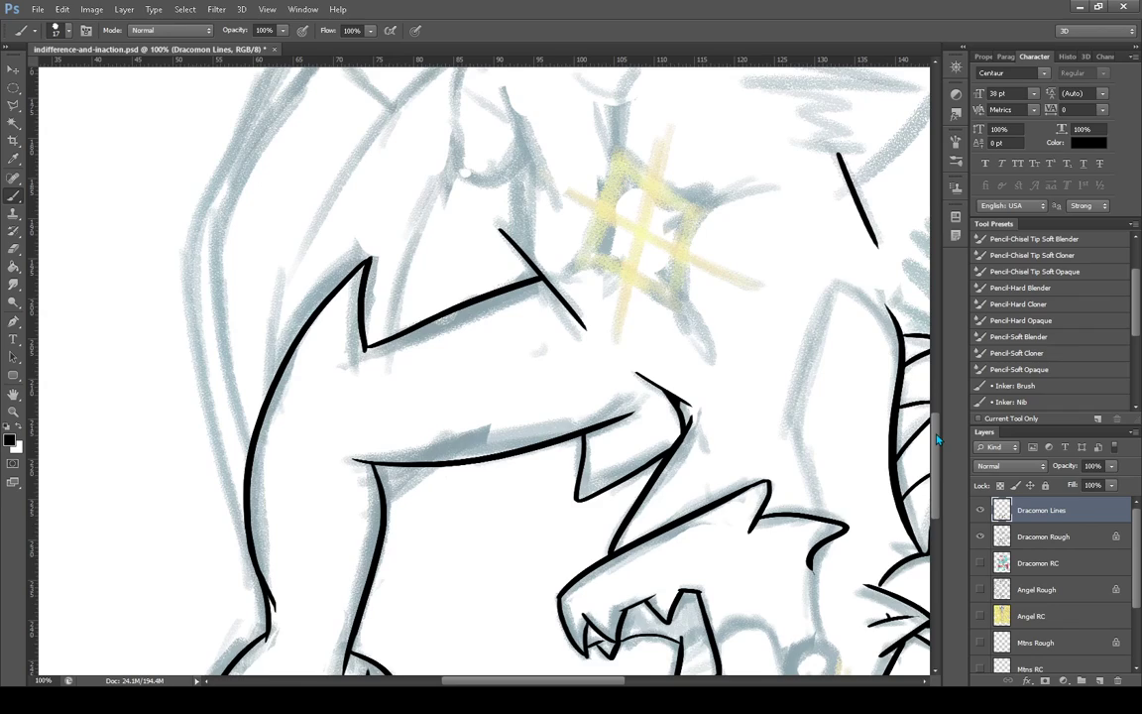
{"action": "left_click_drag", "start_coordinate": [938, 439], "coordinate": [937, 415]}
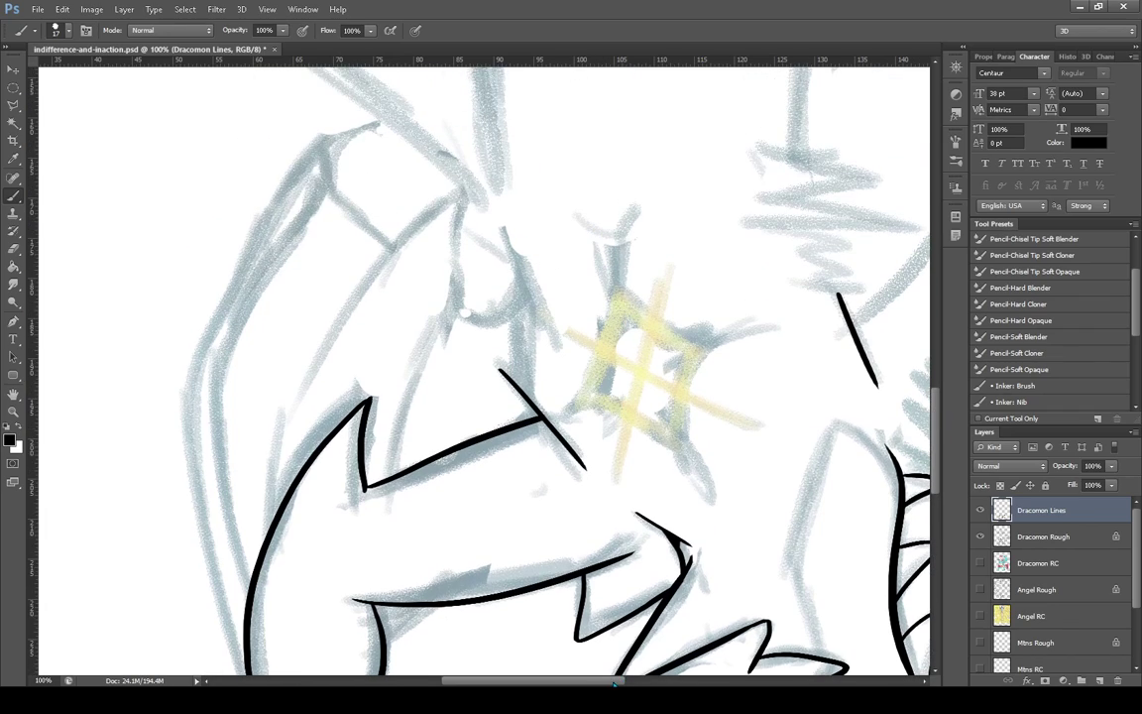
{"action": "left_click_drag", "start_coordinate": [625, 683], "coordinate": [722, 675]}
{"action": "left_click_drag", "start_coordinate": [313, 325], "coordinate": [409, 206]}
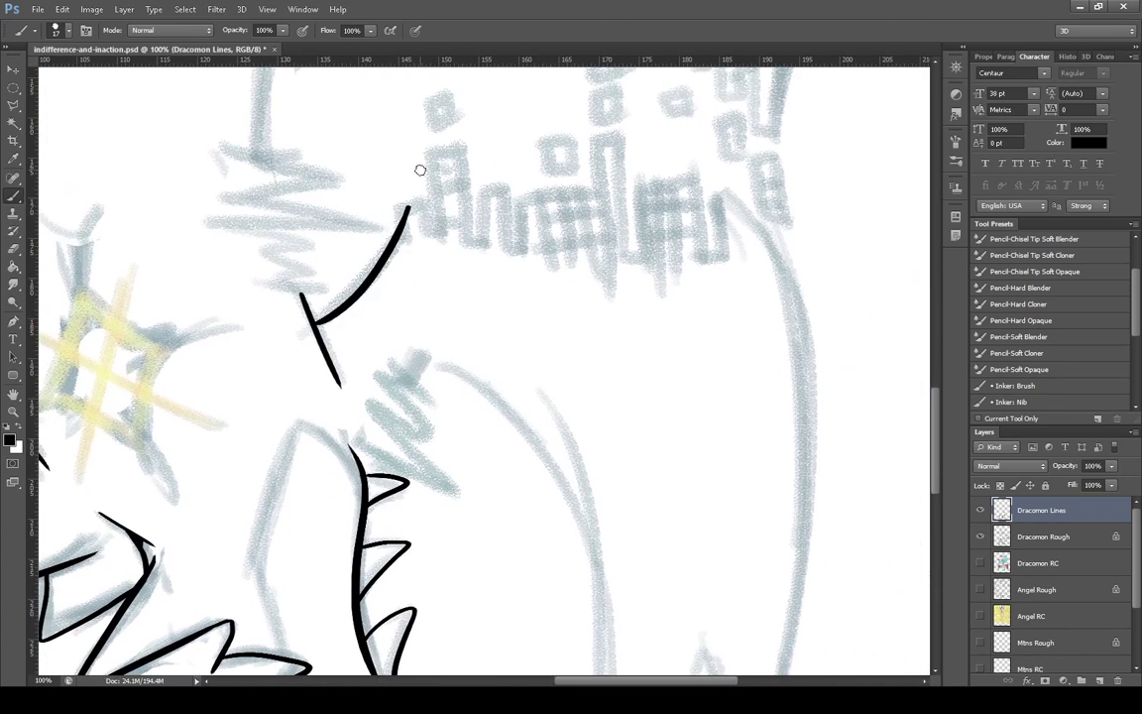
Ink the pointed notch along the lower edge of the large curved shape beside the head spikes
{"action": "left_click_drag", "start_coordinate": [942, 405], "coordinate": [936, 482]}
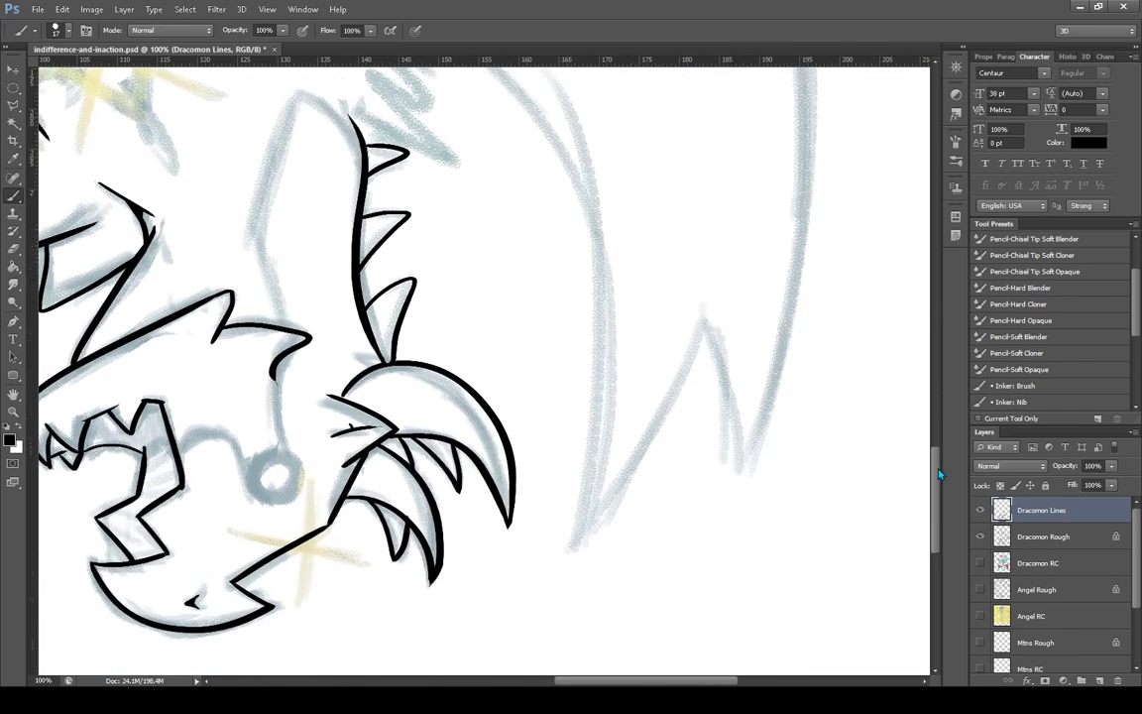
{"action": "left_click_drag", "start_coordinate": [693, 294], "coordinate": [727, 485]}
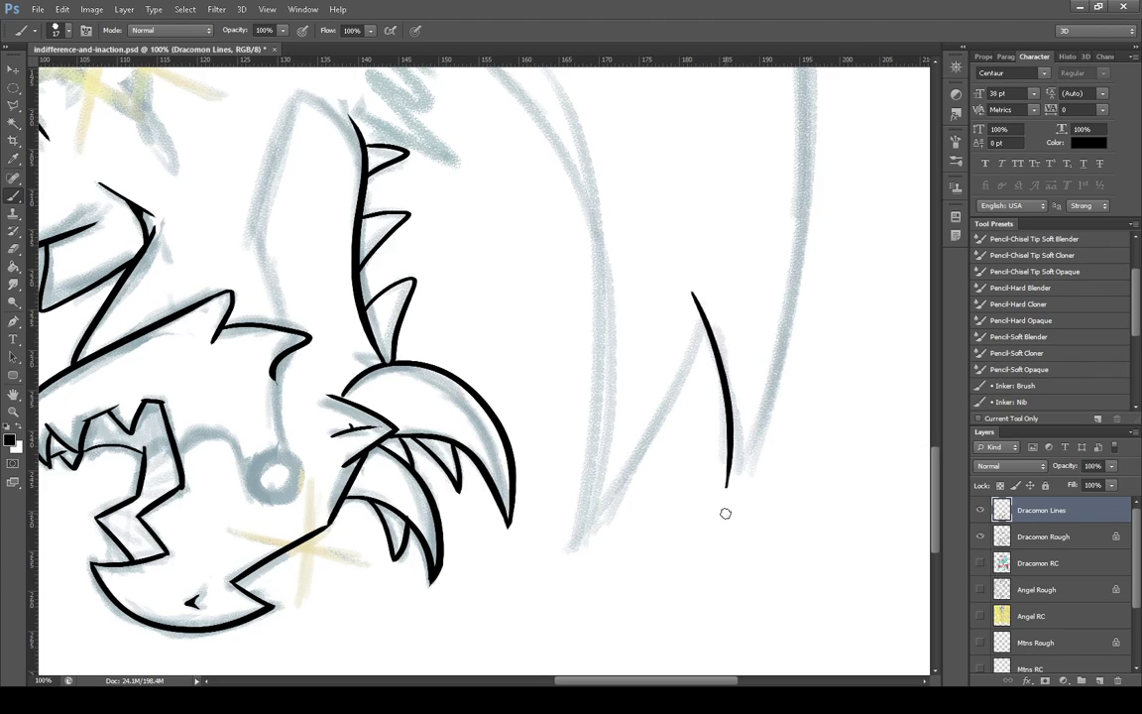
{"action": "left_click_drag", "start_coordinate": [700, 307], "coordinate": [554, 544]}
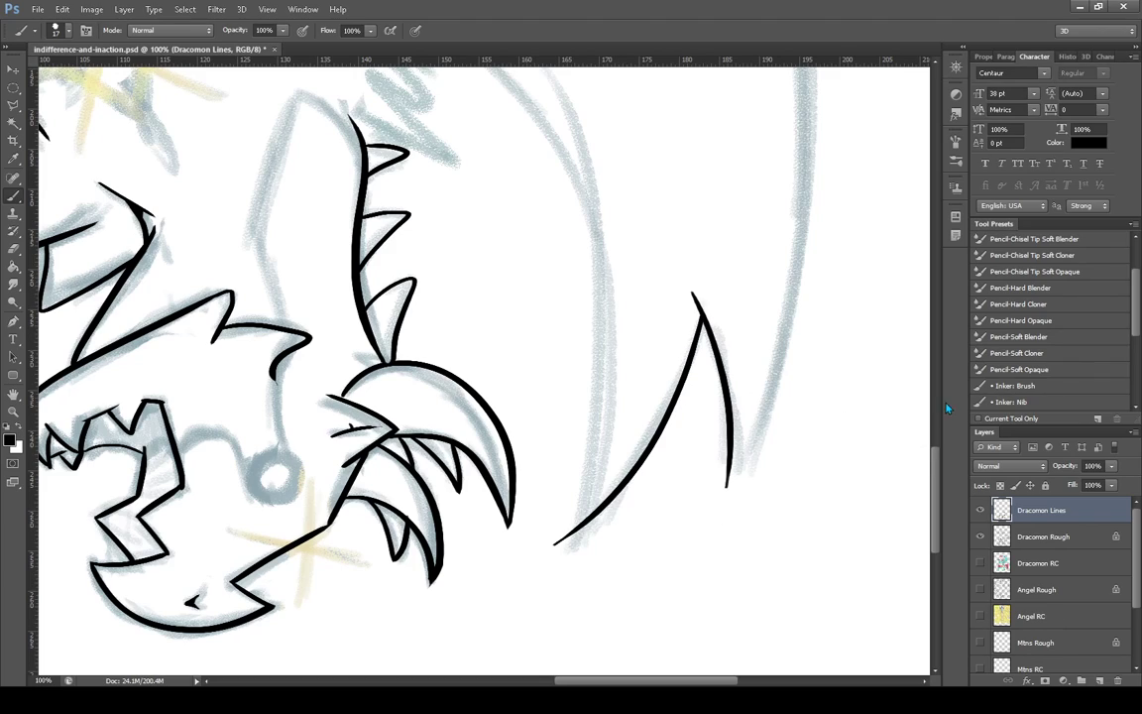
Ink the long inner curve of the large shape beside the head spikes and trim its overshoot at the lower tip
{"action": "mouse_move", "coordinate": [937, 464]}
{"action": "left_mouse_down"}
{"action": "mouse_move", "coordinate": [939, 425]}
{"action": "mouse_move", "coordinate": [941, 463]}
{"action": "left_mouse_up"}
{"action": "left_click_drag", "start_coordinate": [543, 145], "coordinate": [563, 598]}
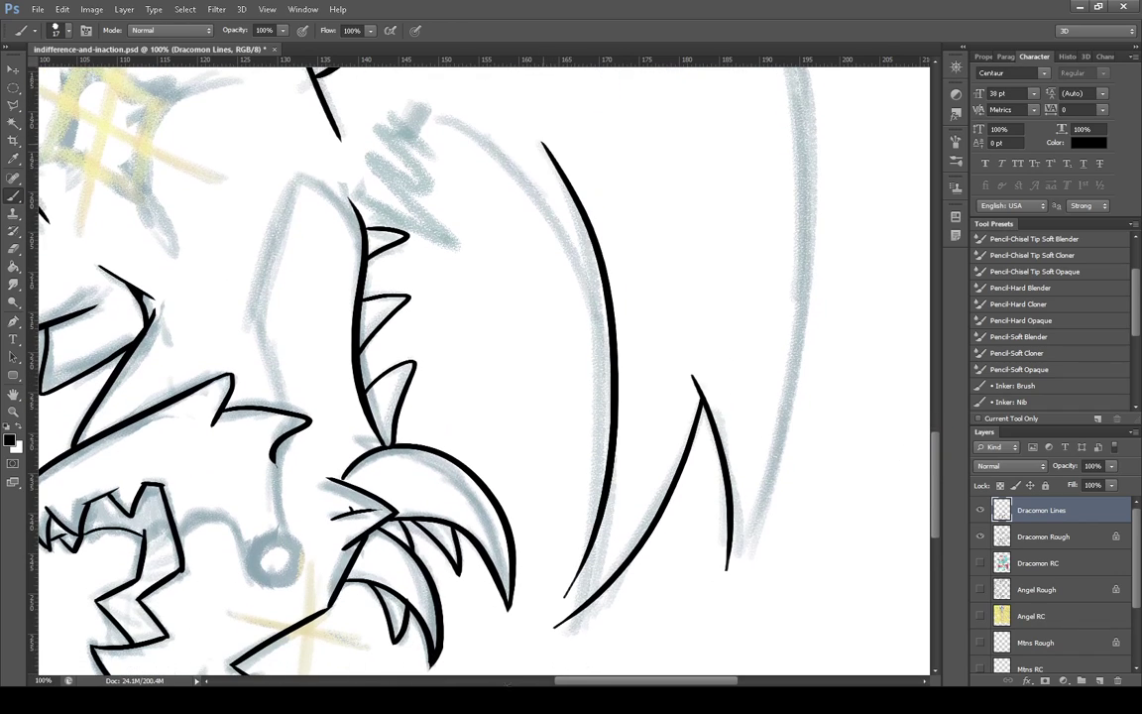
{"action": "key", "text": "ctrl+z"}
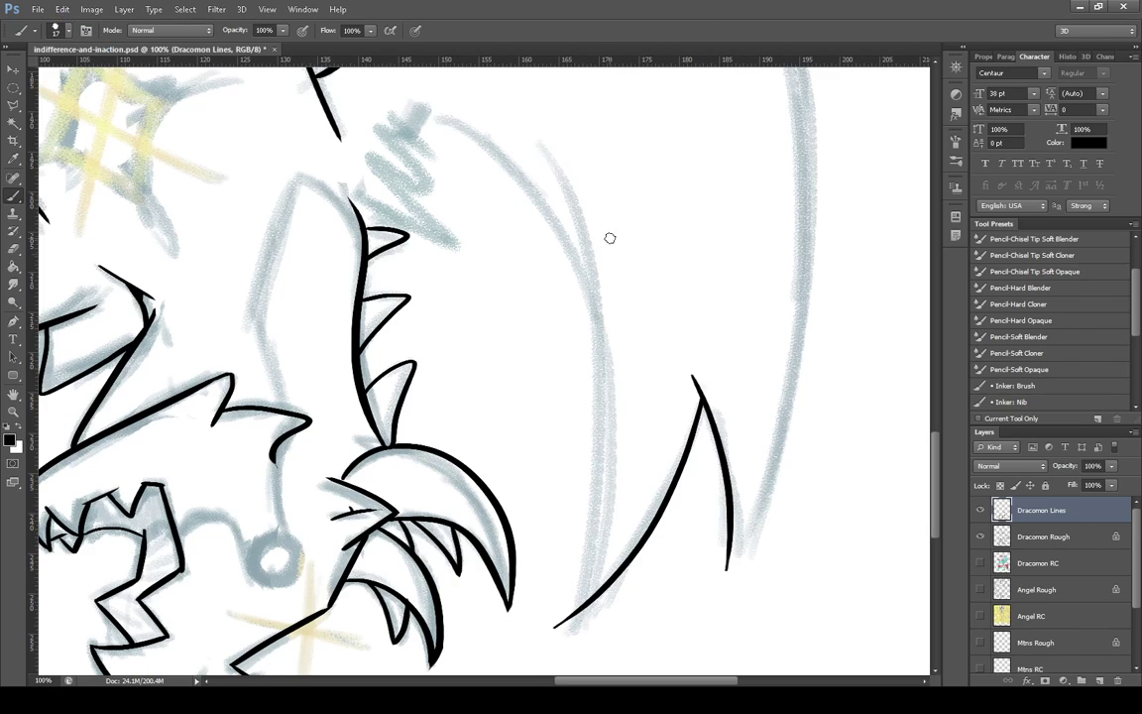
{"action": "mouse_move", "coordinate": [543, 140]}
{"action": "left_mouse_down"}
{"action": "mouse_move", "coordinate": [594, 286]}
{"action": "mouse_move", "coordinate": [536, 675]}
{"action": "left_mouse_up"}
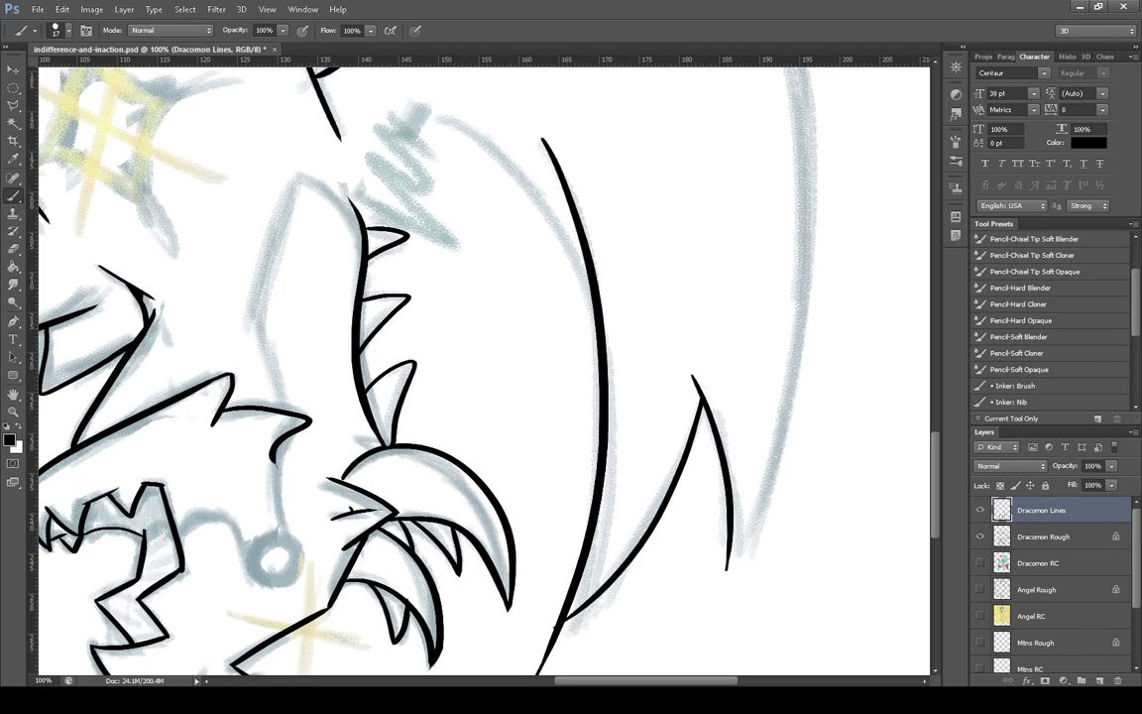
{"action": "left_click_drag", "start_coordinate": [934, 479], "coordinate": [934, 494]}
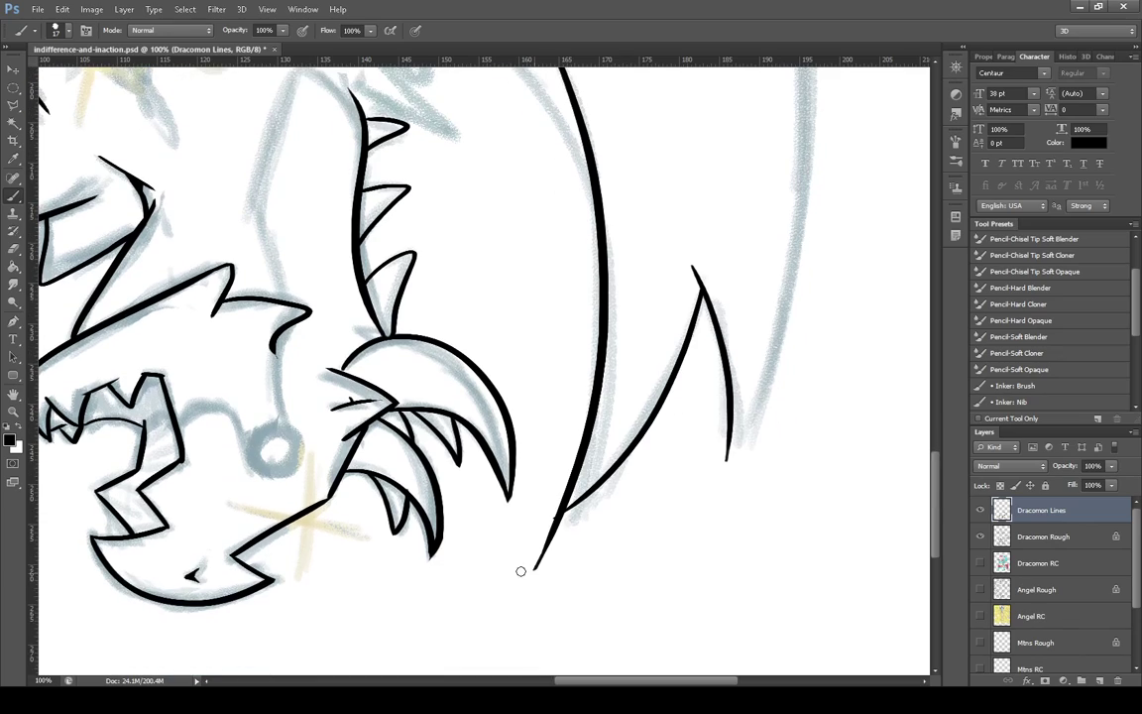
{"action": "mouse_move", "coordinate": [578, 537]}
{"action": "left_mouse_down"}
{"action": "mouse_move", "coordinate": [576, 522]}
{"action": "mouse_move", "coordinate": [548, 522]}
{"action": "mouse_move", "coordinate": [571, 518]}
{"action": "mouse_move", "coordinate": [557, 519]}
{"action": "left_mouse_up"}
Draw the eye as a 71 px ellipse shape with white fill and a 1.92 pt black stroke over the sketched circle
{"action": "left_click", "coordinate": [14, 376]}
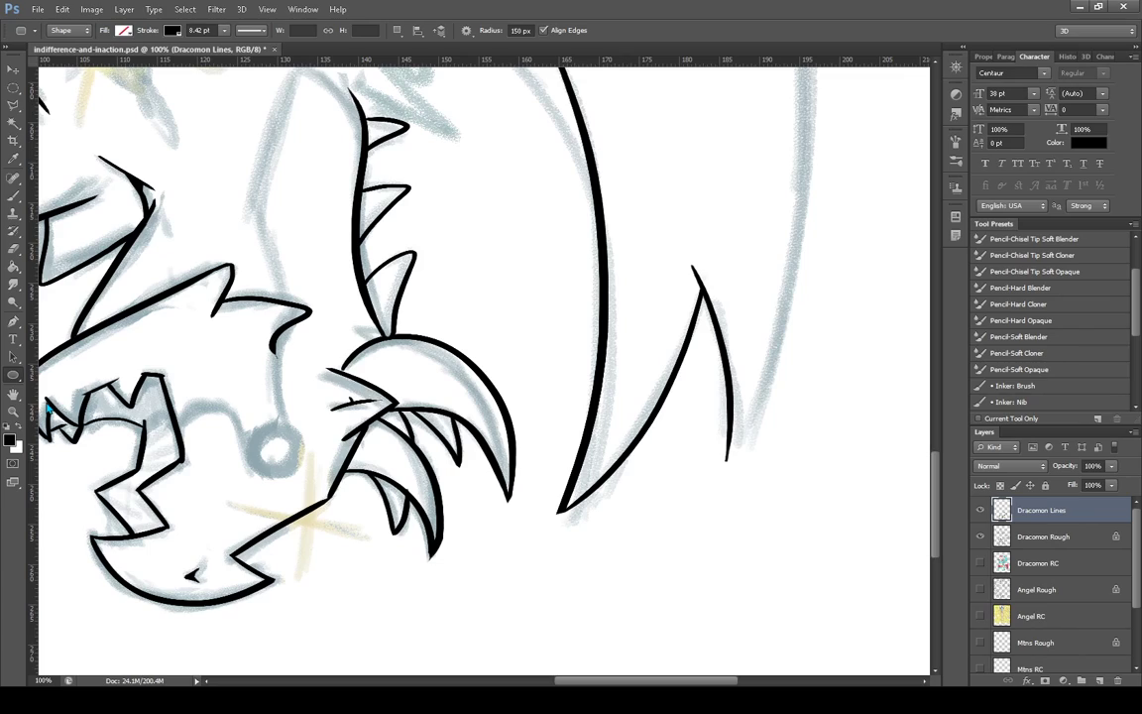
{"action": "key", "text": "shift+u"}
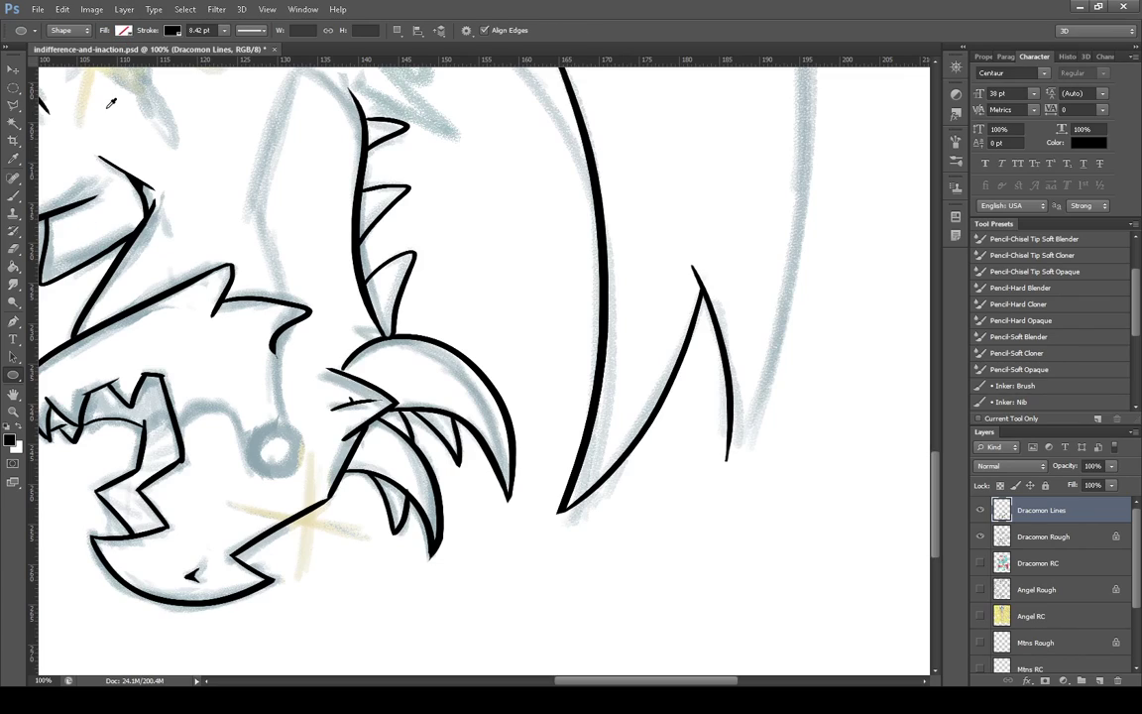
{"action": "left_click", "coordinate": [107, 107], "text": "alt"}
{"action": "left_click_drag", "start_coordinate": [254, 426], "coordinate": [300, 493]}
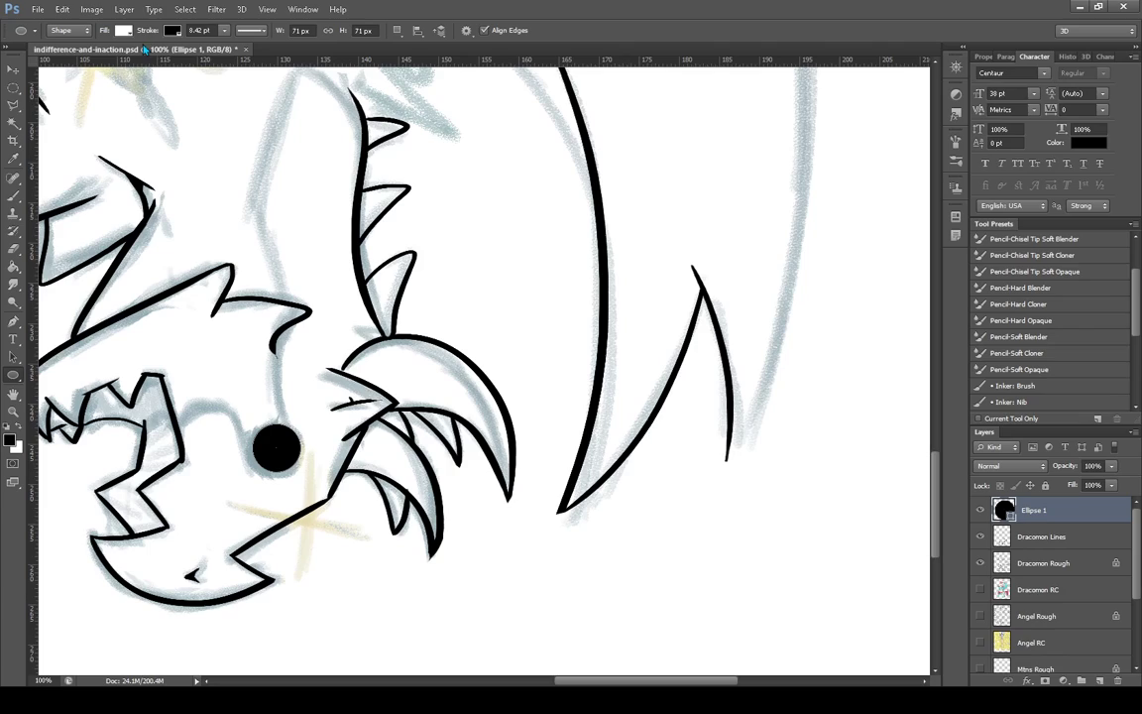
{"action": "left_click", "coordinate": [224, 31]}
{"action": "left_click_drag", "start_coordinate": [215, 46], "coordinate": [218, 50]}
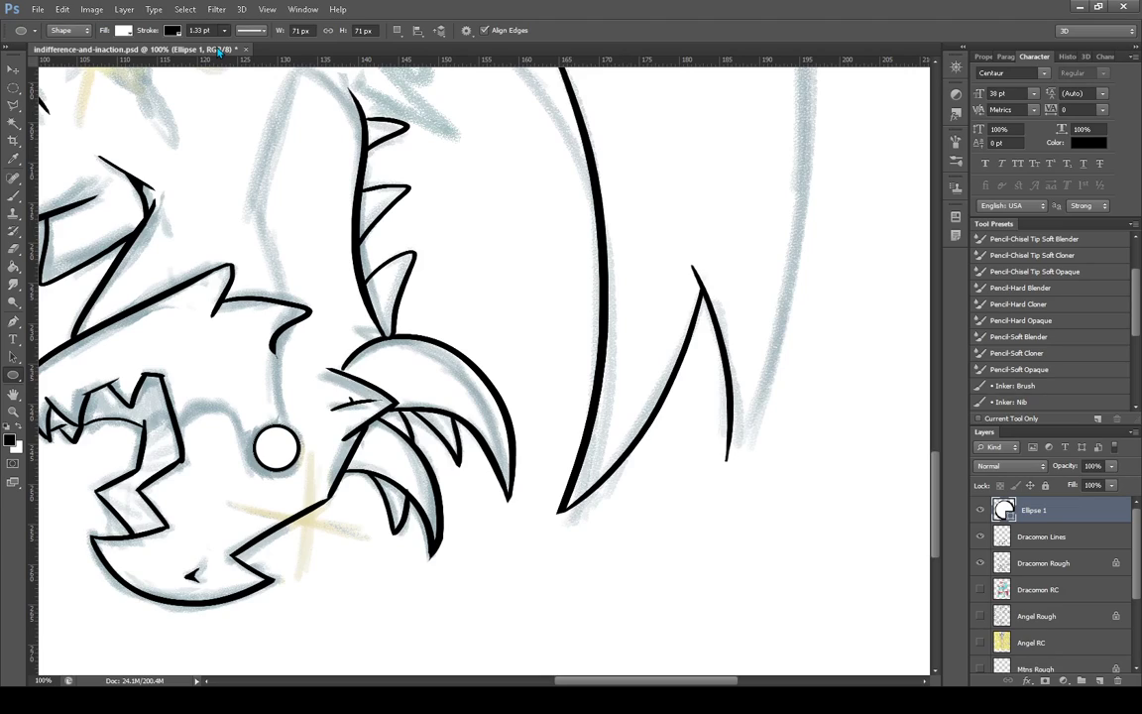
{"action": "left_click_drag", "start_coordinate": [219, 52], "coordinate": [221, 52]}
{"action": "left_click", "coordinate": [14, 70]}
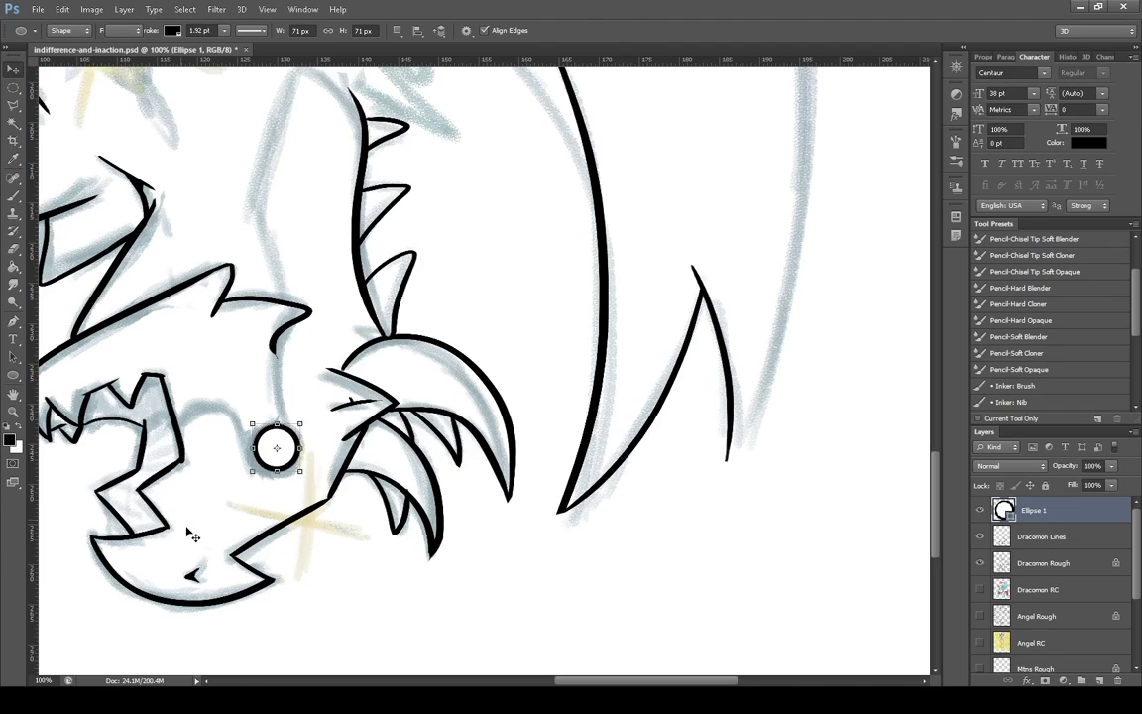
{"action": "left_click", "coordinate": [513, 617]}
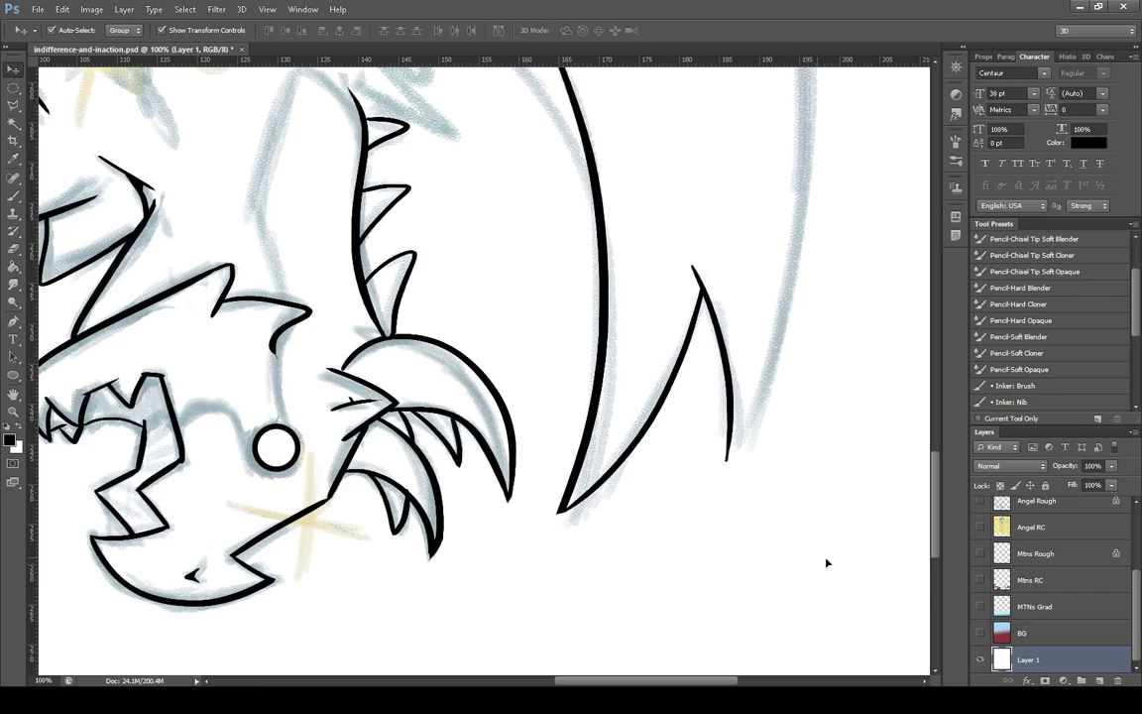
Rename the ellipse's layer to Eye and deselect it
{"action": "scroll", "coordinate": [1043, 577], "scroll_direction": "up", "scroll_amount": 3}
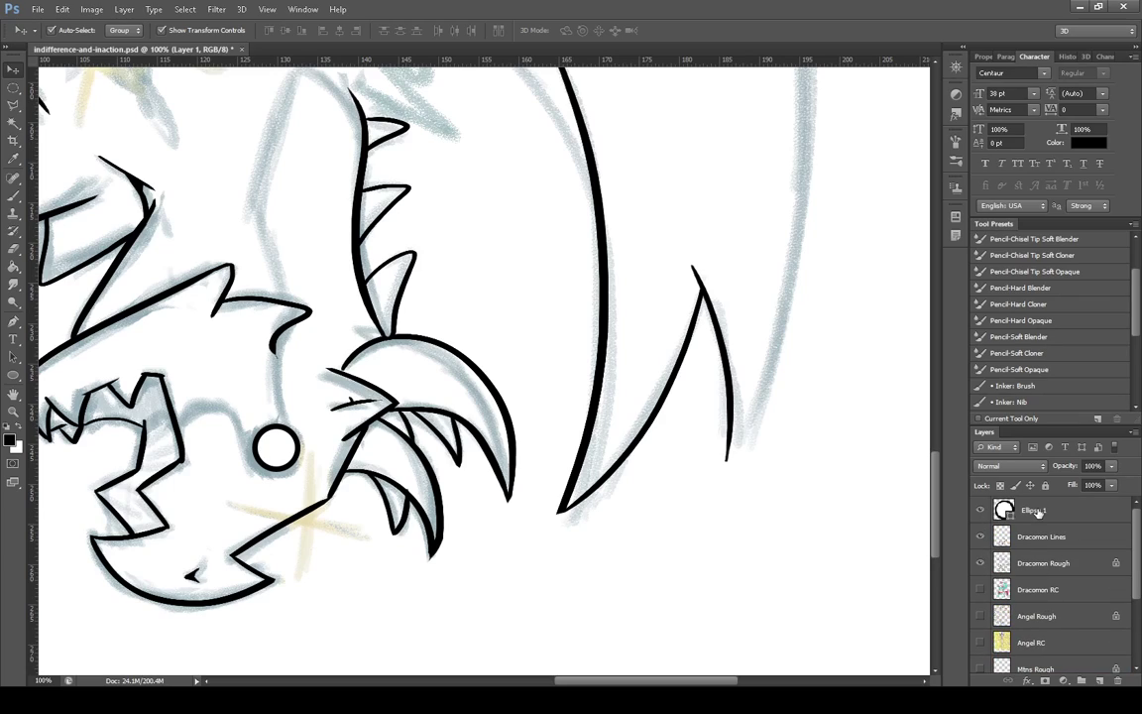
{"action": "double_click", "coordinate": [1034, 511]}
{"action": "type", "text": "E"}
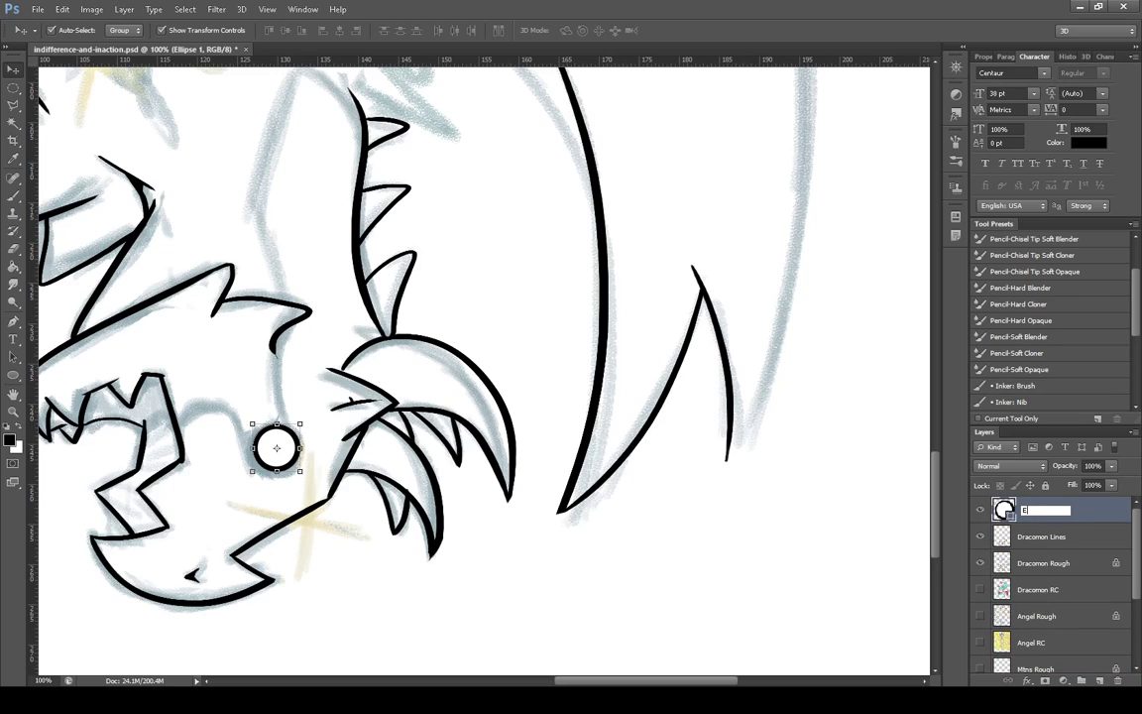
{"action": "type", "text": "ye"}
{"action": "key", "text": "Return"}
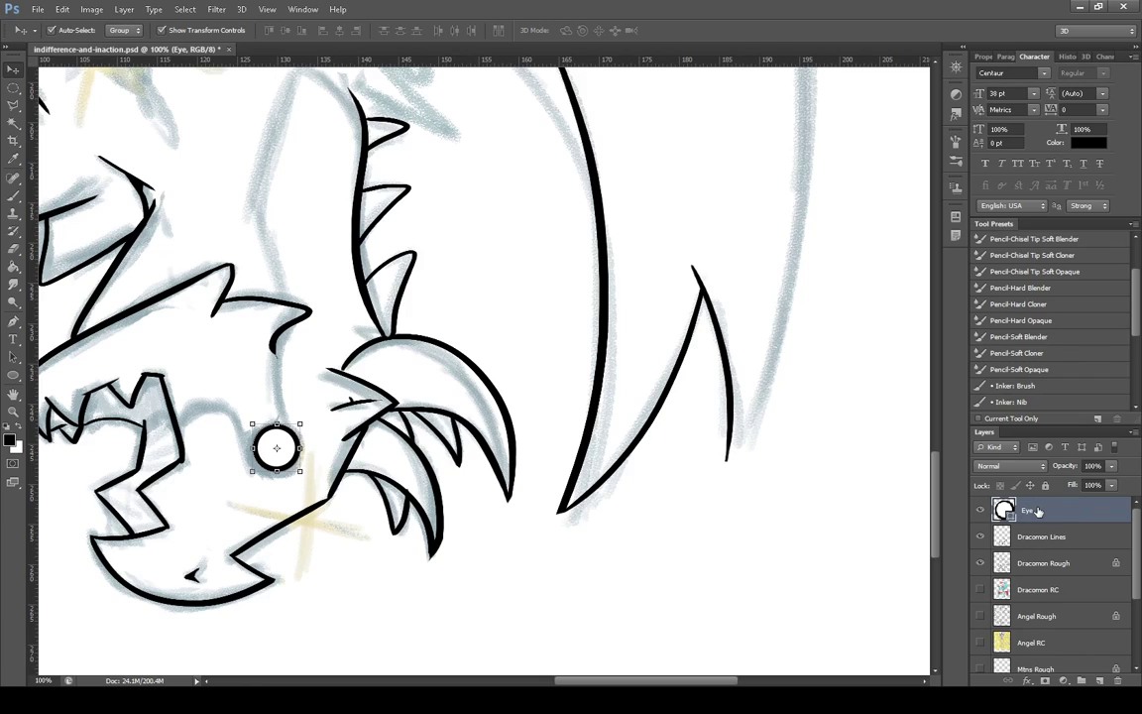
{"action": "left_click", "coordinate": [823, 634]}
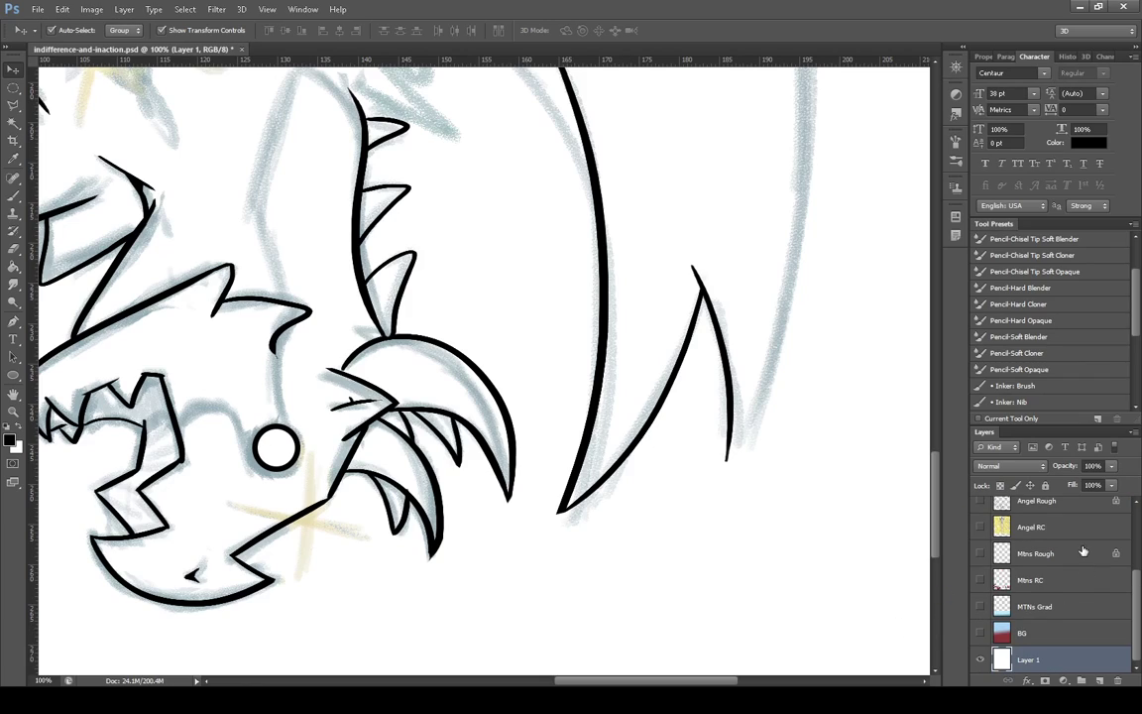
Return to the Dracomon Lines layer with the Brush tool and save the document
{"action": "scroll", "coordinate": [1083, 551], "scroll_direction": "up", "scroll_amount": 3}
{"action": "left_click", "coordinate": [1041, 537]}
{"action": "key", "text": "b"}
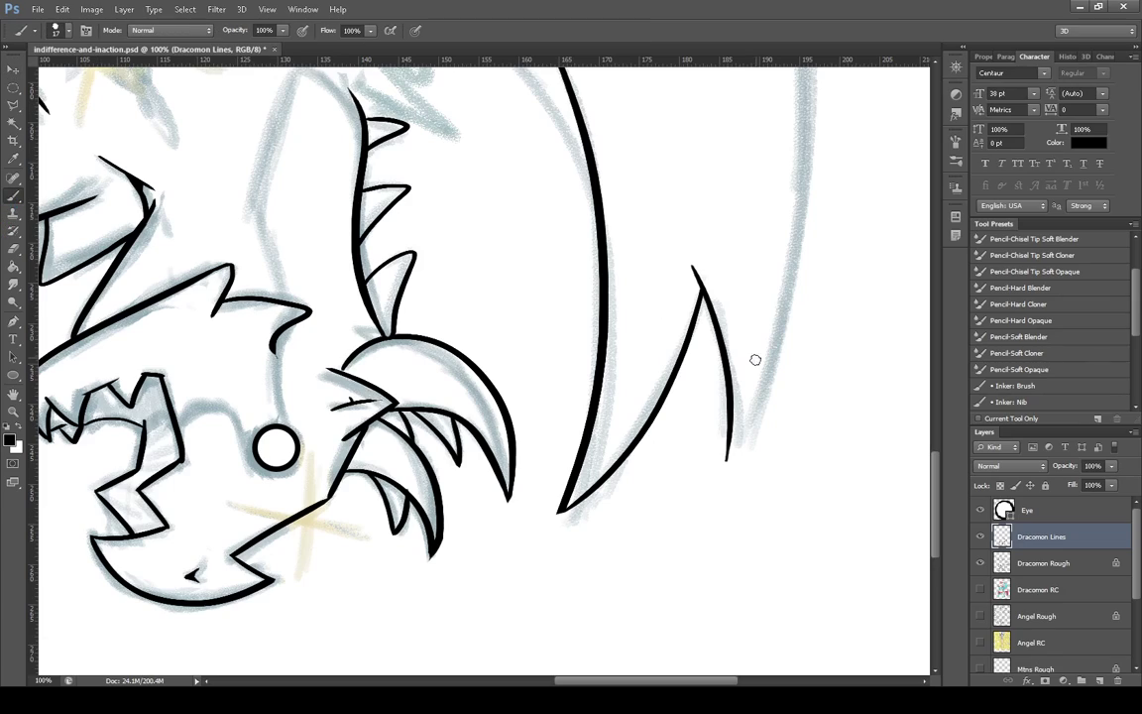
{"action": "key", "text": "ctrl+s"}
Ink the long outer curve of the large side shape down to its pointed lower tip and trim the overshoot there
{"action": "scroll", "coordinate": [841, 543], "scroll_direction": "up", "scroll_amount": 2}
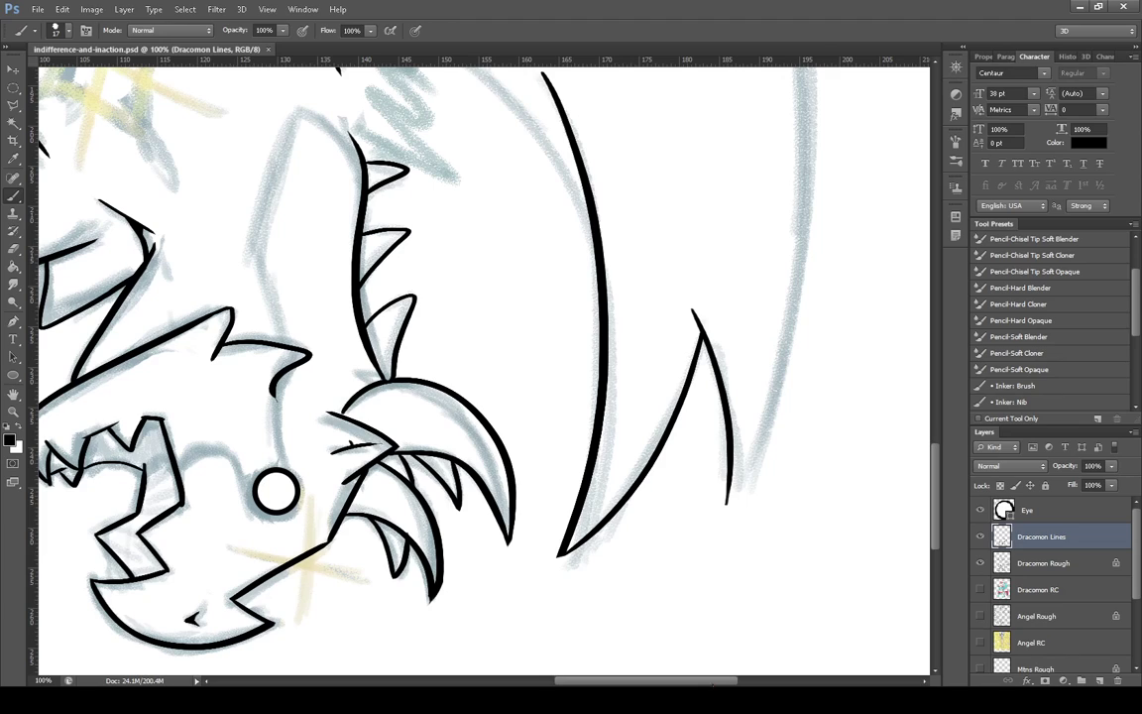
{"action": "scroll", "coordinate": [476, 367], "scroll_direction": "right", "scroll_amount": 3}
{"action": "key", "text": "z"}
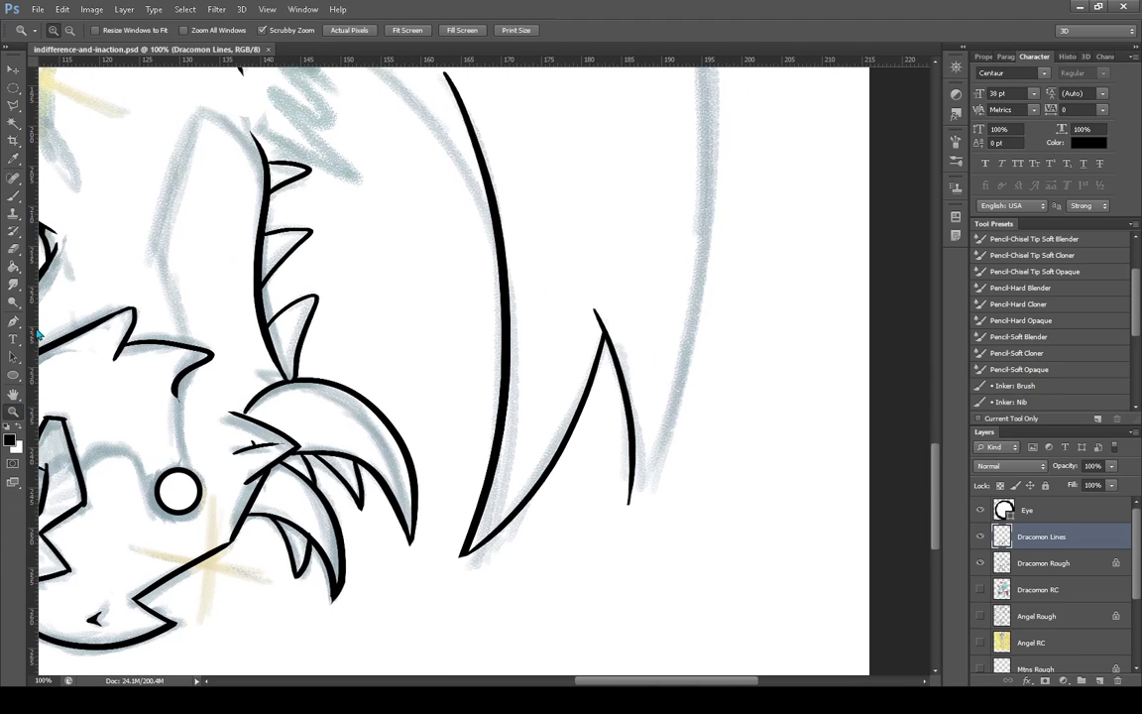
{"action": "left_click", "coordinate": [372, 360], "text": "alt"}
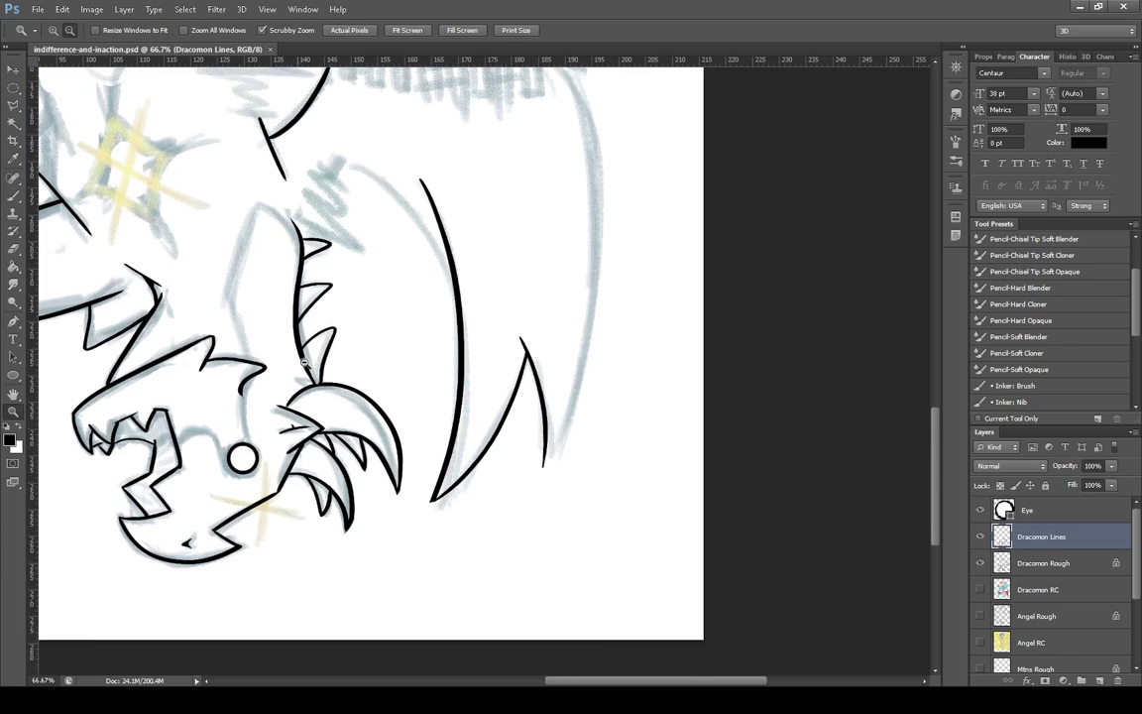
{"action": "scroll", "coordinate": [327, 377], "scroll_direction": "up", "scroll_amount": 3}
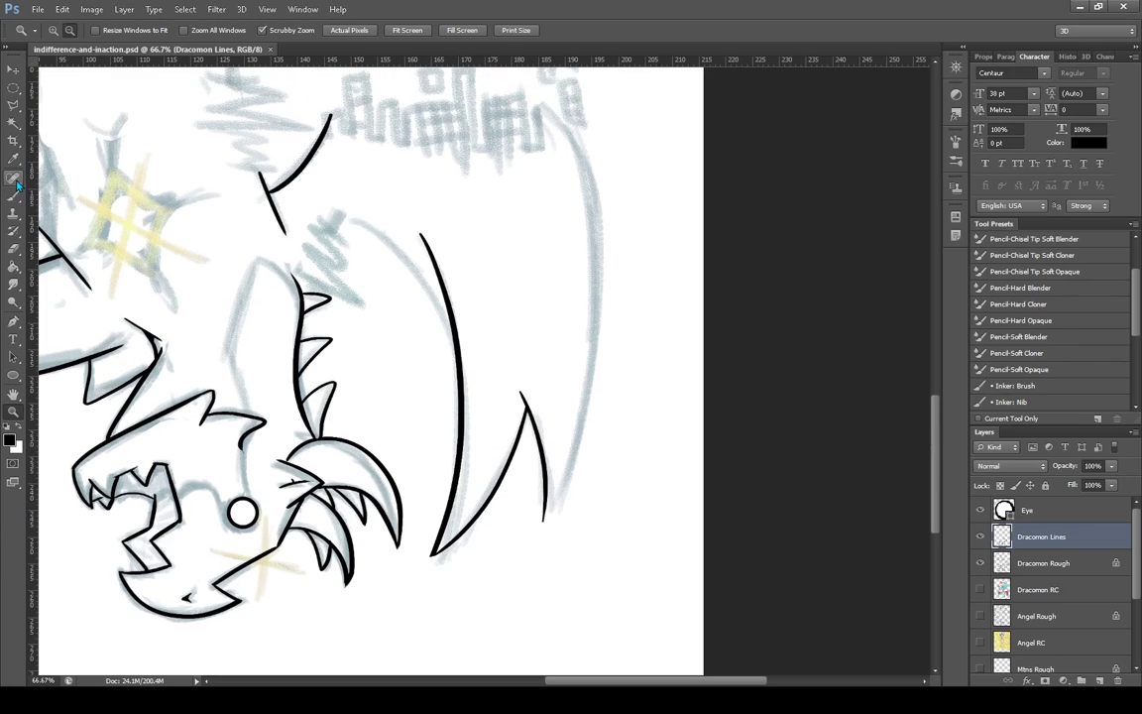
{"action": "left_click", "coordinate": [14, 196]}
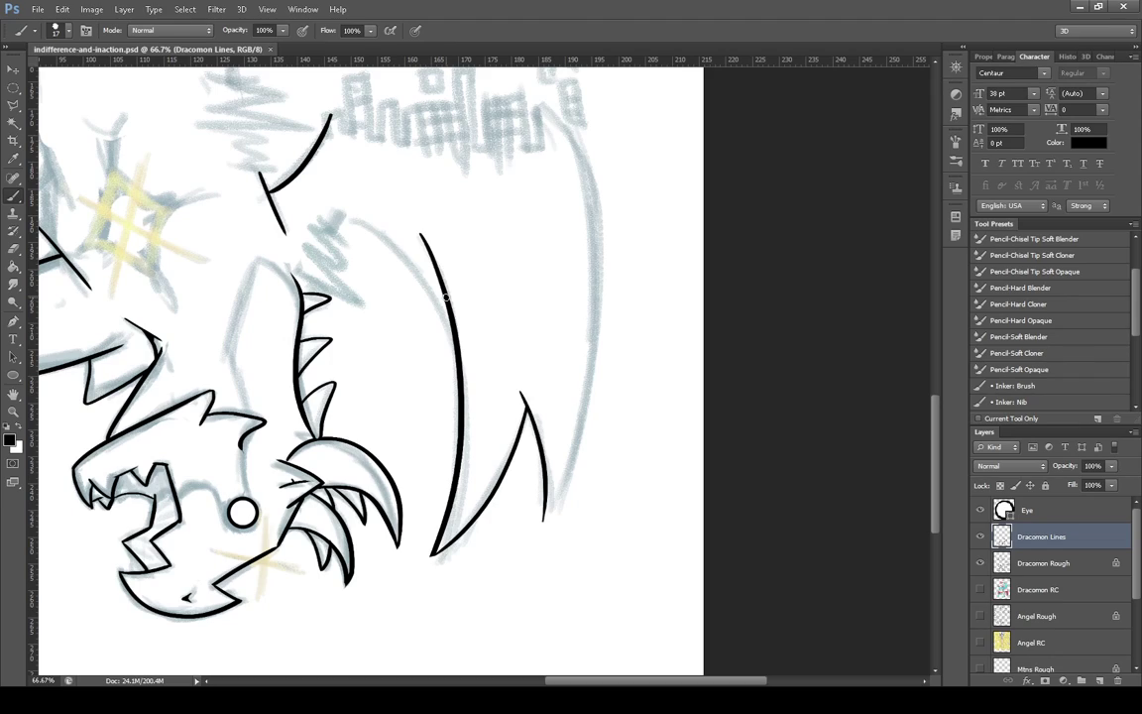
{"action": "left_click", "coordinate": [199, 531]}
{"action": "mouse_move", "coordinate": [546, 104]}
{"action": "left_mouse_down"}
{"action": "mouse_move", "coordinate": [585, 485]}
{"action": "mouse_move", "coordinate": [537, 578]}
{"action": "left_mouse_up"}
{"action": "key", "text": "ctrl+z"}
{"action": "mouse_move", "coordinate": [544, 102]}
{"action": "left_mouse_down"}
{"action": "mouse_move", "coordinate": [594, 397]}
{"action": "mouse_move", "coordinate": [506, 600]}
{"action": "left_mouse_up"}
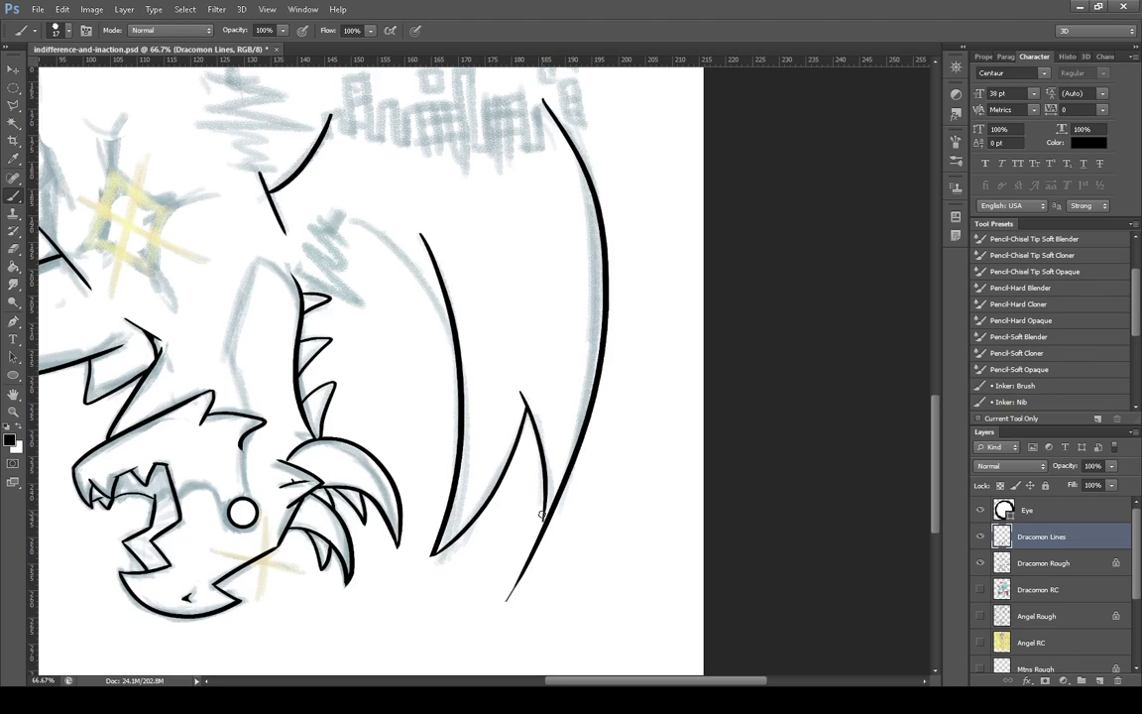
{"action": "left_click_drag", "start_coordinate": [546, 500], "coordinate": [545, 524]}
{"action": "mouse_move", "coordinate": [504, 602]}
{"action": "left_mouse_down"}
{"action": "mouse_move", "coordinate": [562, 530]}
{"action": "mouse_move", "coordinate": [527, 558]}
{"action": "mouse_move", "coordinate": [552, 533]}
{"action": "left_mouse_up"}
Ink the curved branch joining the upper inner line of the large shape, plus the short curve above the scribbled gap
{"action": "left_click_drag", "start_coordinate": [351, 216], "coordinate": [476, 365]}
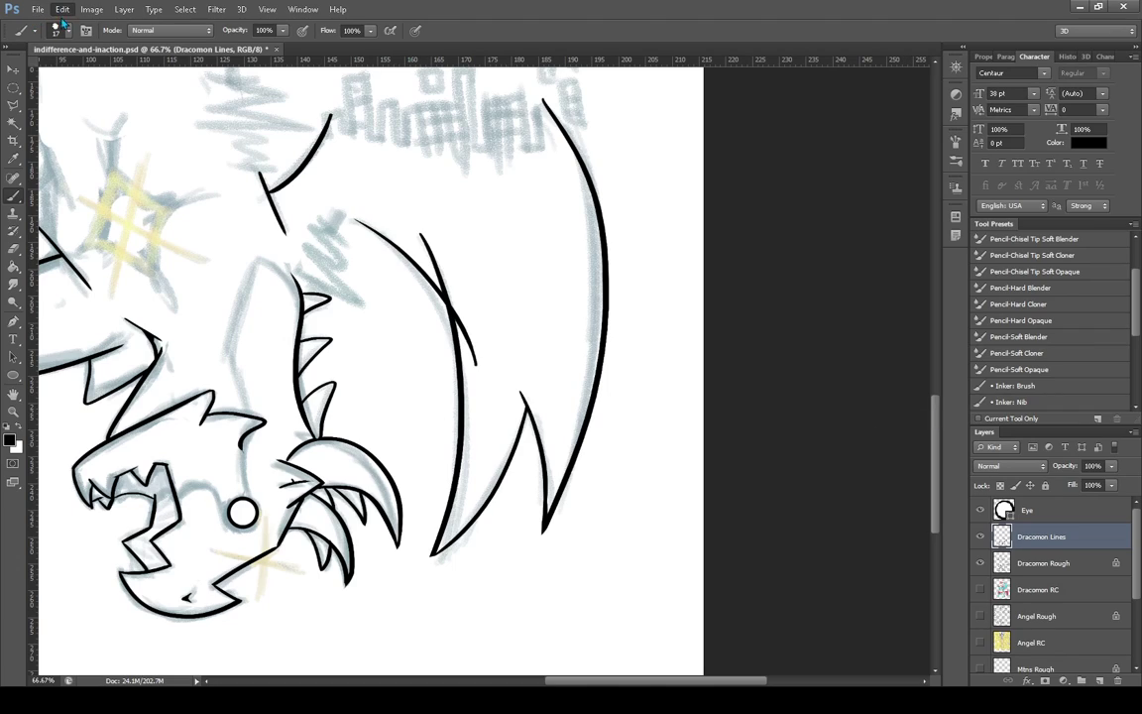
{"action": "key", "text": "ctrl+z"}
{"action": "left_click_drag", "start_coordinate": [355, 220], "coordinate": [446, 388]}
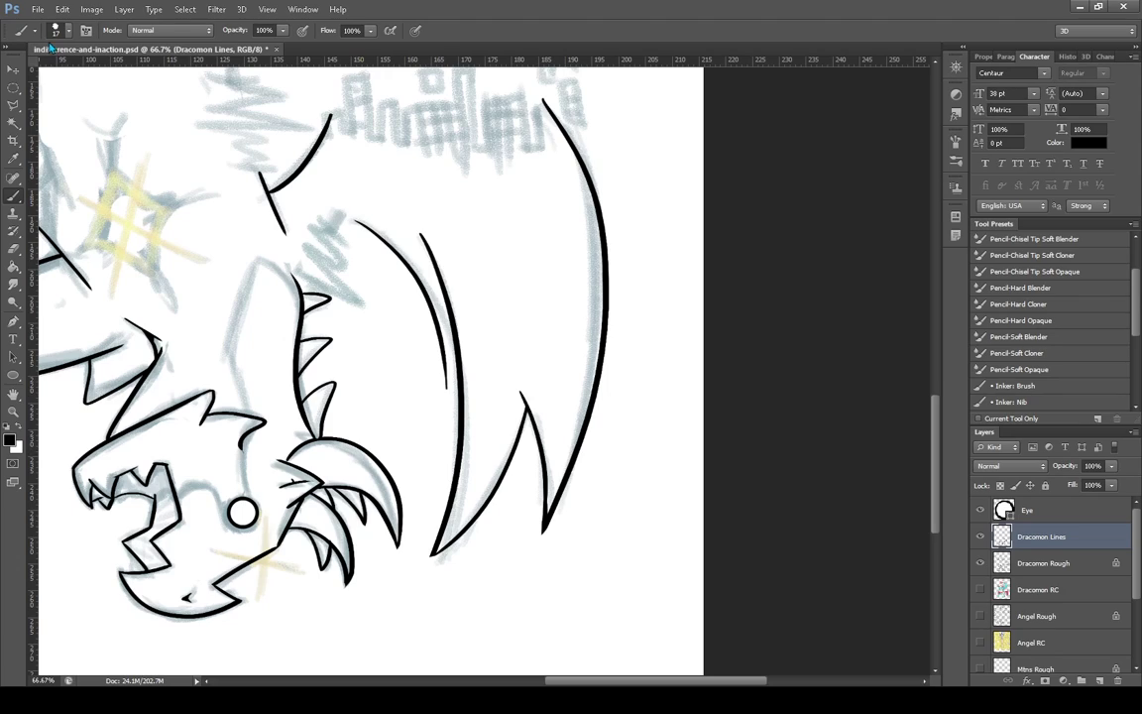
{"action": "key", "text": "ctrl+z"}
{"action": "mouse_move", "coordinate": [355, 220]}
{"action": "left_mouse_down"}
{"action": "mouse_move", "coordinate": [387, 243]}
{"action": "mouse_move", "coordinate": [470, 464]}
{"action": "left_mouse_up"}
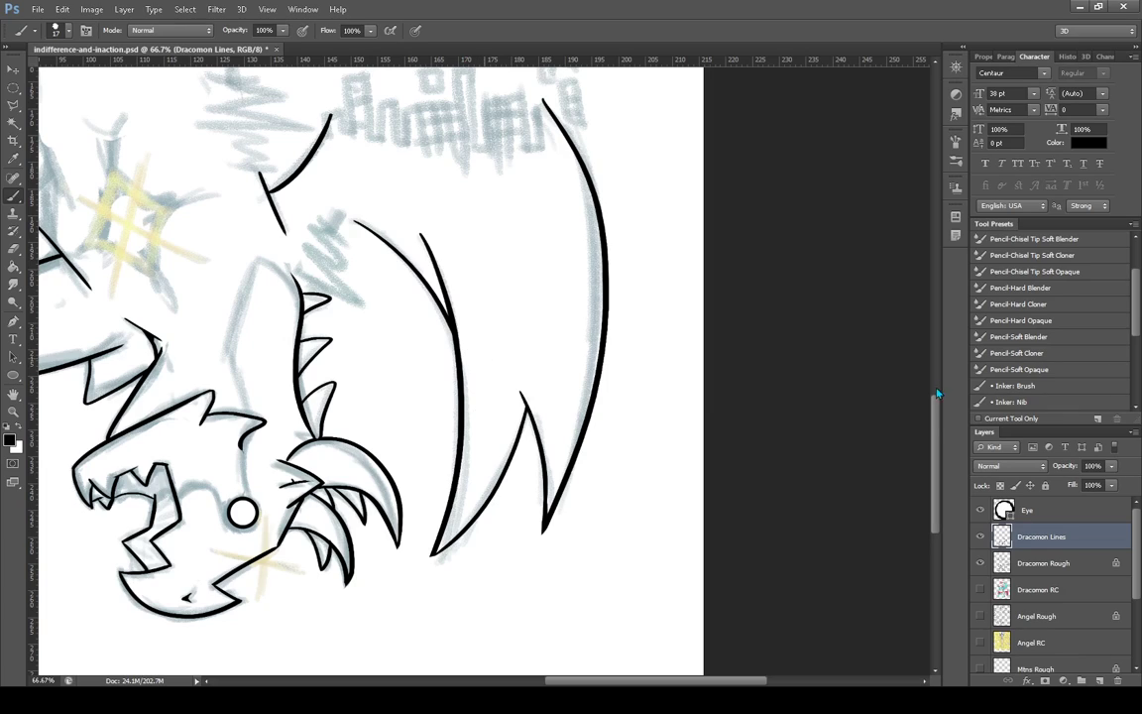
{"action": "left_click_drag", "start_coordinate": [942, 425], "coordinate": [941, 365]}
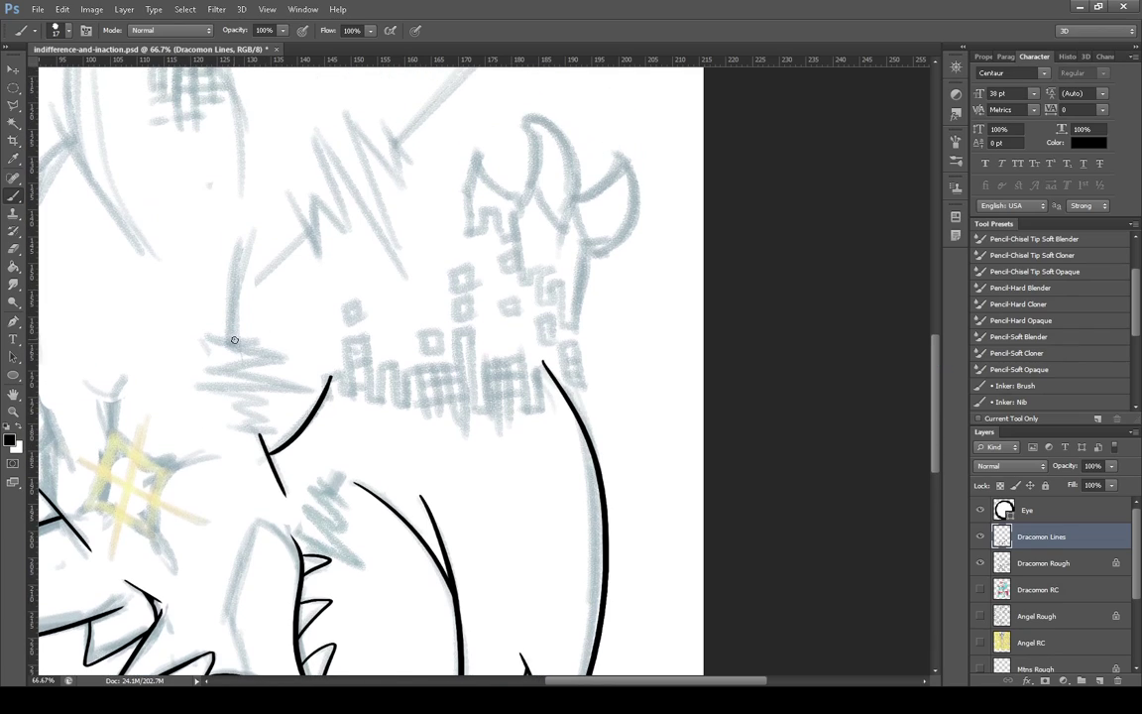
{"action": "left_click_drag", "start_coordinate": [234, 340], "coordinate": [249, 233]}
Ink the narrow strip below the sketched claws with a wavy outer side, a flat end and a straight inner side
{"action": "left_click", "coordinate": [13, 410]}
{"action": "left_click", "coordinate": [580, 277], "text": "alt"}
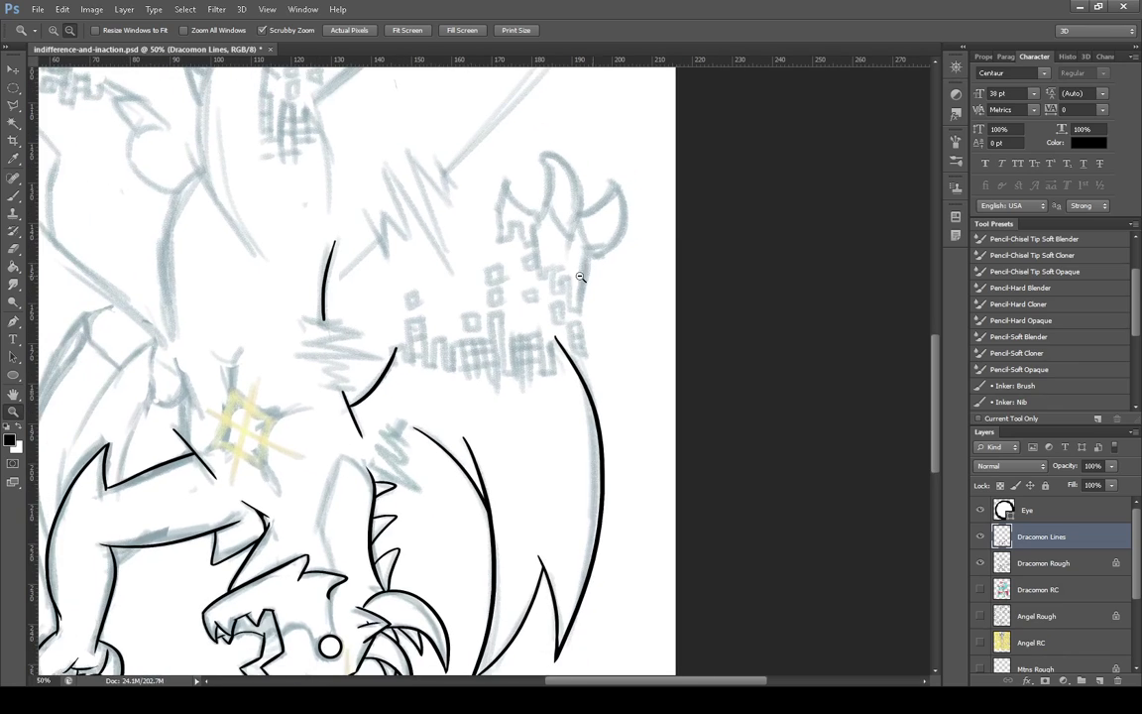
{"action": "left_click", "coordinate": [607, 249]}
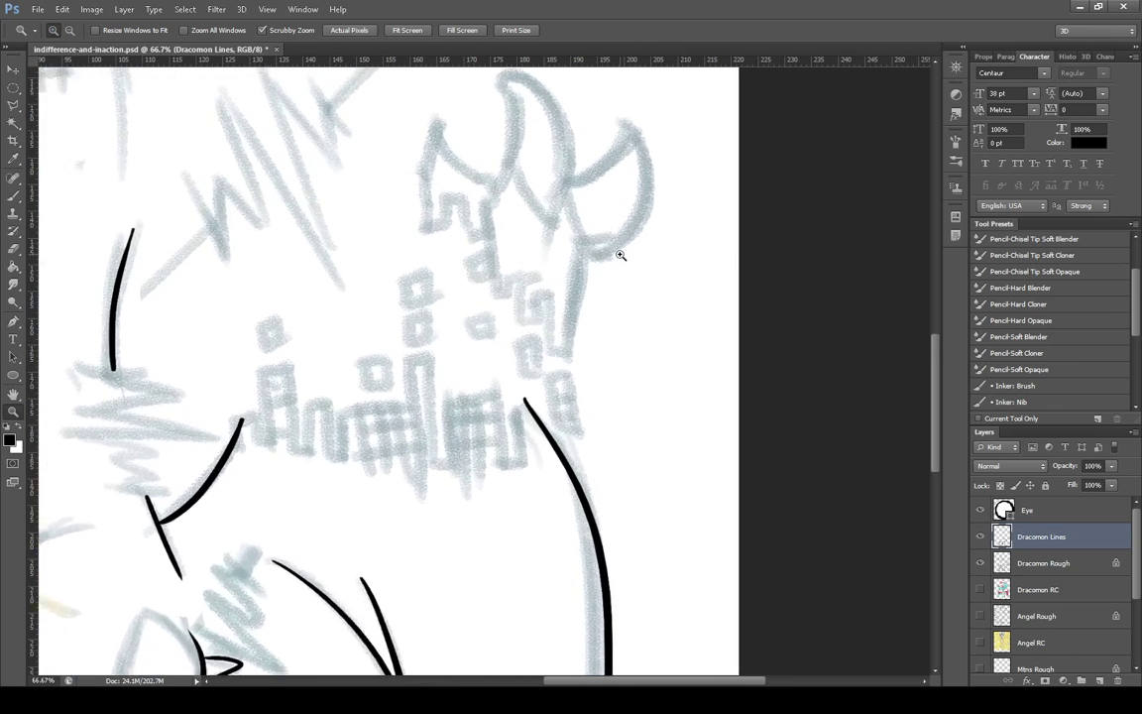
{"action": "left_click", "coordinate": [620, 254]}
{"action": "left_click", "coordinate": [12, 178]}
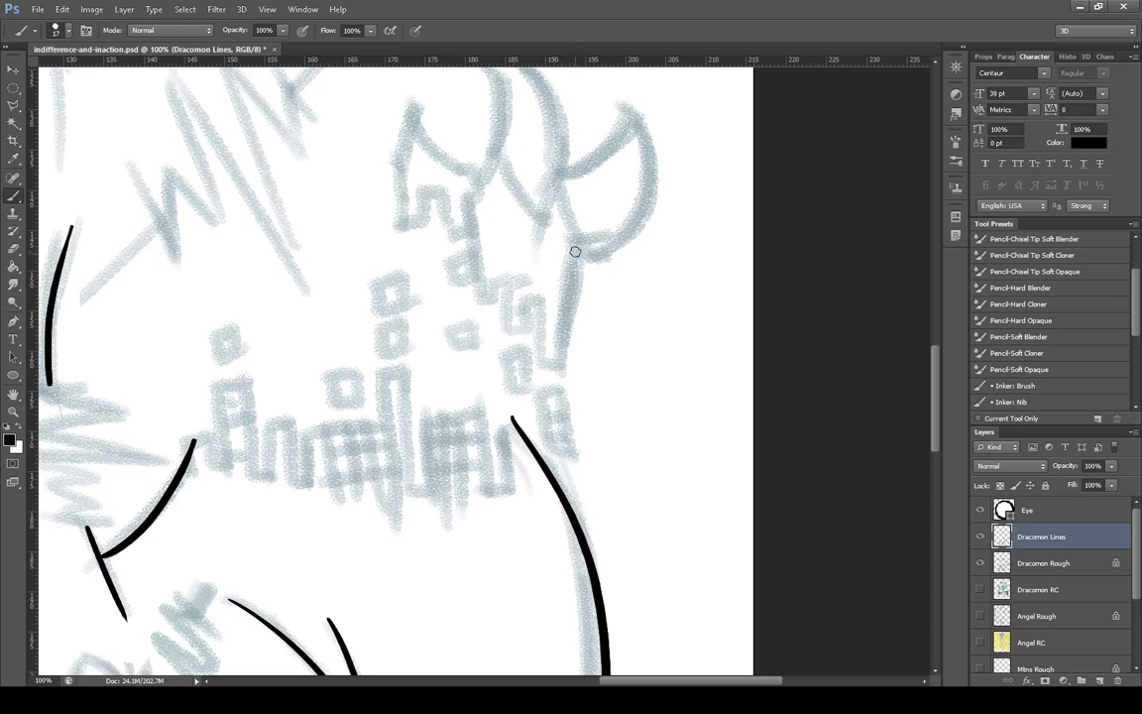
{"action": "left_click_drag", "start_coordinate": [577, 254], "coordinate": [562, 369]}
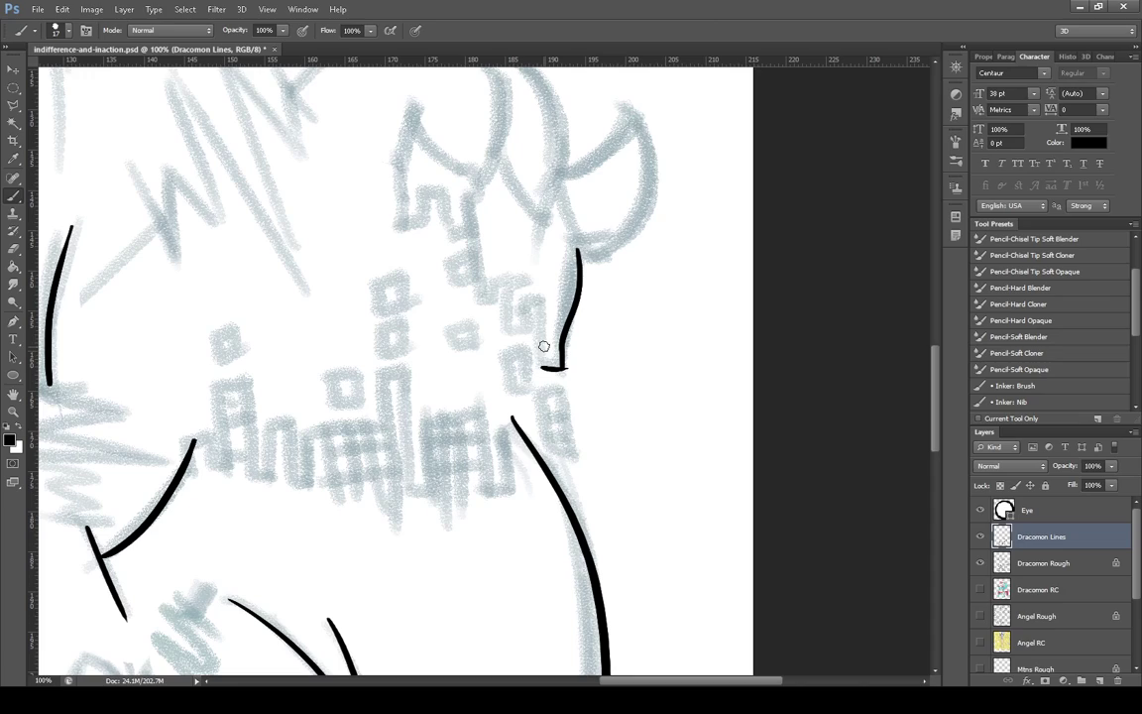
{"action": "left_click_drag", "start_coordinate": [541, 297], "coordinate": [546, 365]}
Ink the loose square fragments and the two divided blocks scattered below the sketched claws
{"action": "mouse_move", "coordinate": [448, 334]}
{"action": "left_mouse_down"}
{"action": "mouse_move", "coordinate": [473, 345]}
{"action": "mouse_move", "coordinate": [447, 331]}
{"action": "left_mouse_up"}
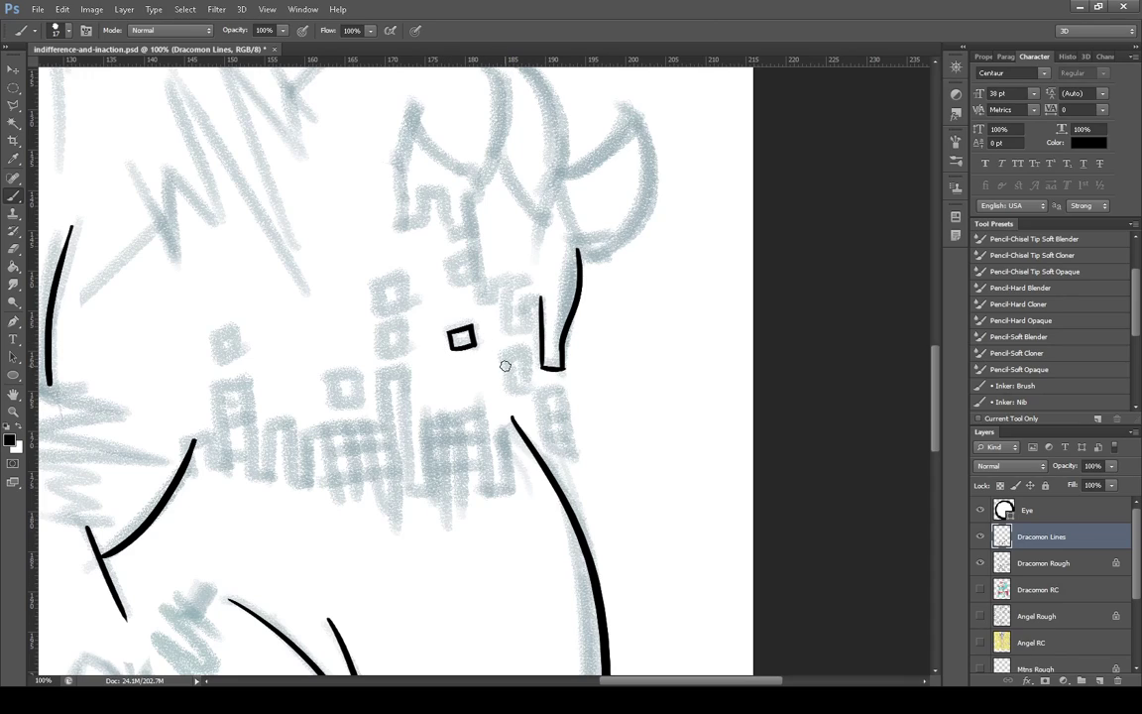
{"action": "mouse_move", "coordinate": [502, 357]}
{"action": "left_mouse_down"}
{"action": "mouse_move", "coordinate": [522, 392]}
{"action": "mouse_move", "coordinate": [527, 355]}
{"action": "mouse_move", "coordinate": [529, 376]}
{"action": "mouse_move", "coordinate": [502, 359]}
{"action": "mouse_move", "coordinate": [578, 461]}
{"action": "left_mouse_up"}
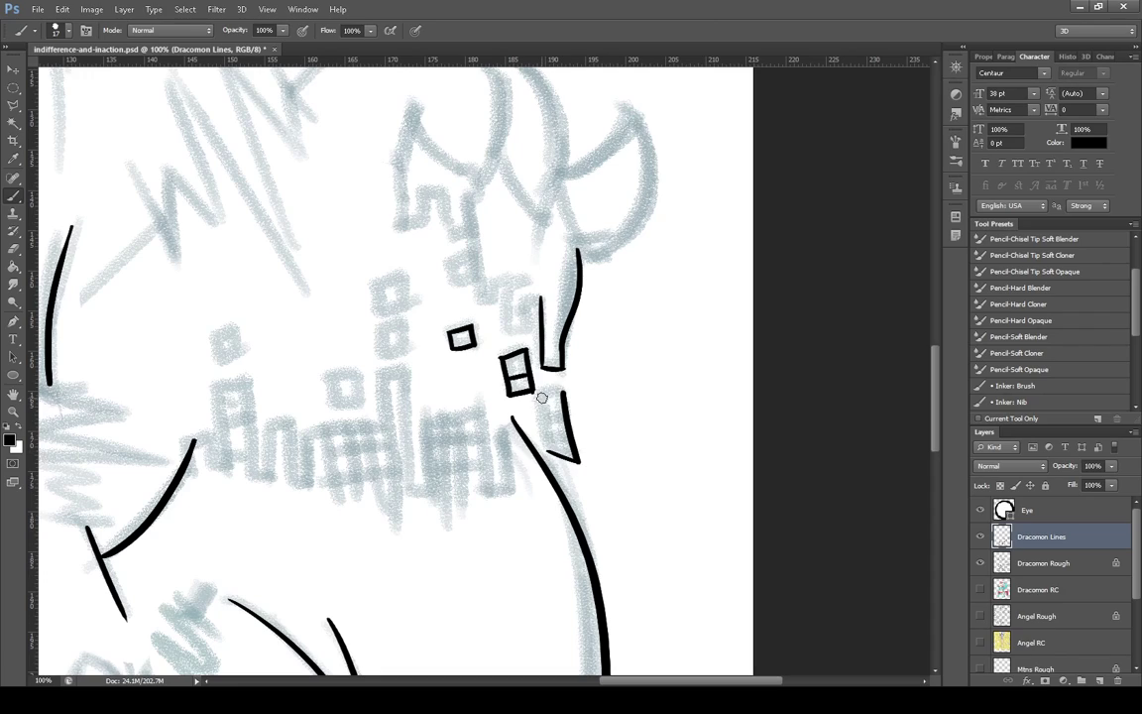
{"action": "left_click_drag", "start_coordinate": [544, 394], "coordinate": [578, 462]}
{"action": "mouse_move", "coordinate": [541, 396]}
{"action": "left_mouse_down"}
{"action": "mouse_move", "coordinate": [564, 393]}
{"action": "mouse_move", "coordinate": [571, 434]}
{"action": "left_mouse_up"}
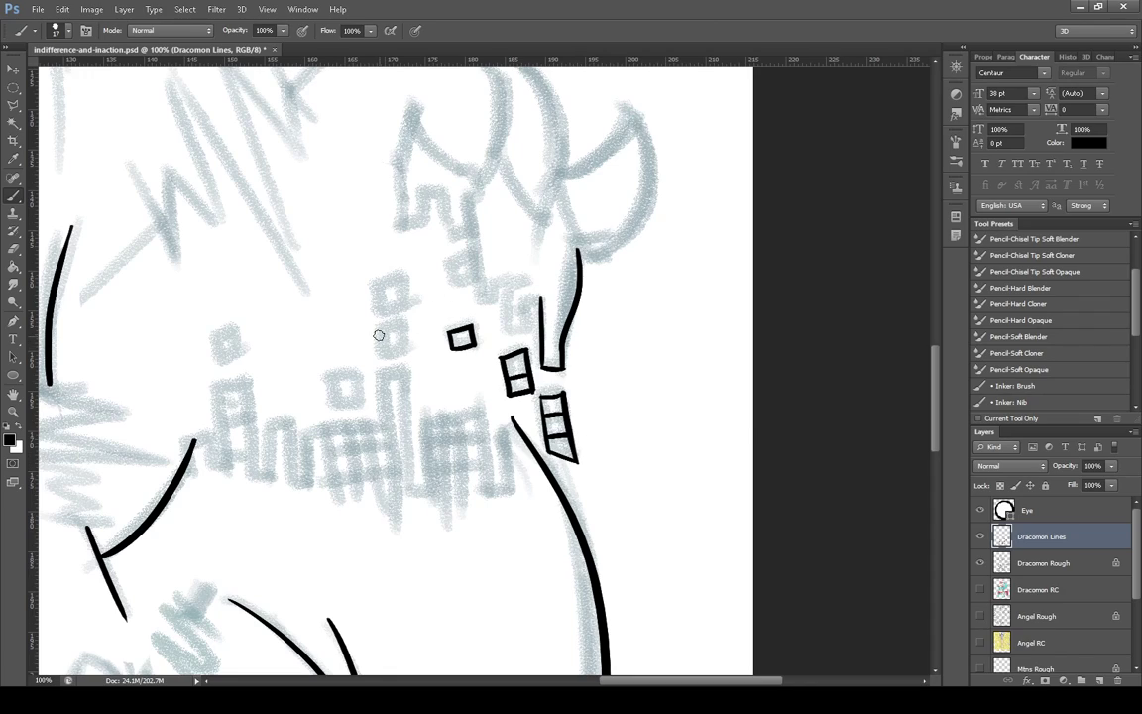
{"action": "left_click_drag", "start_coordinate": [379, 327], "coordinate": [406, 355]}
{"action": "left_click_drag", "start_coordinate": [405, 325], "coordinate": [379, 327]}
{"action": "mouse_move", "coordinate": [376, 281]}
{"action": "left_mouse_down"}
{"action": "mouse_move", "coordinate": [377, 313]}
{"action": "mouse_move", "coordinate": [407, 305]}
{"action": "mouse_move", "coordinate": [404, 277]}
{"action": "left_mouse_up"}
{"action": "mouse_move", "coordinate": [360, 372]}
{"action": "left_mouse_down"}
{"action": "mouse_move", "coordinate": [361, 401]}
{"action": "mouse_move", "coordinate": [359, 372]}
{"action": "mouse_move", "coordinate": [332, 406]}
{"action": "left_mouse_up"}
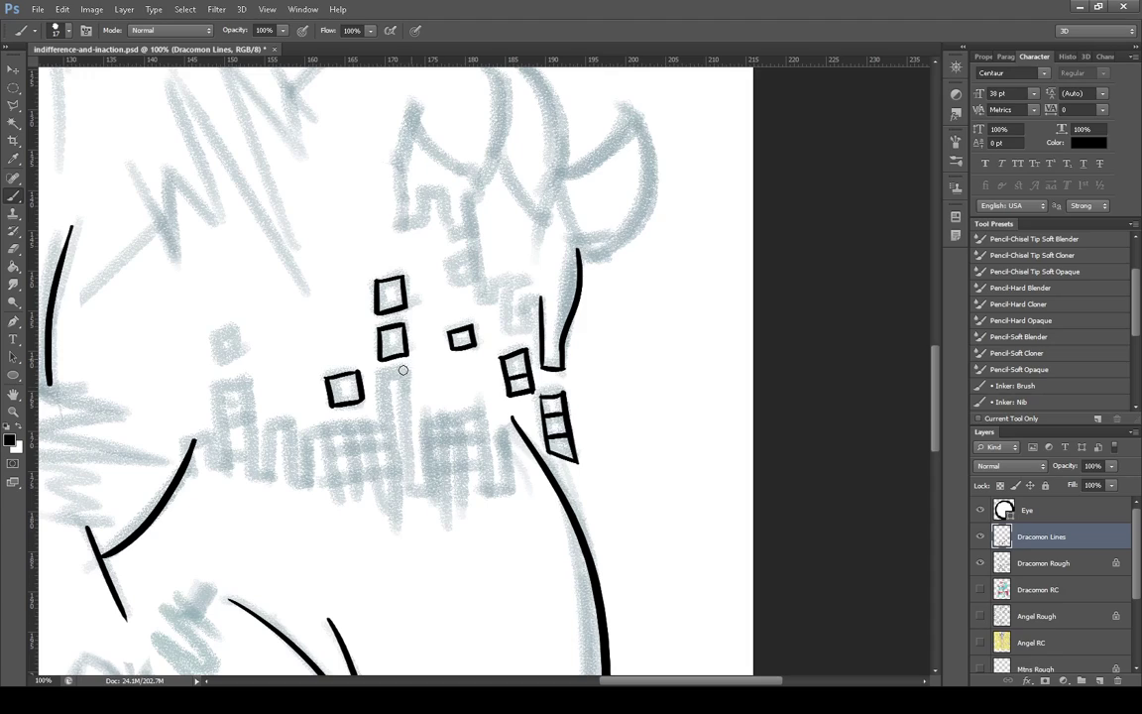
{"action": "mouse_move", "coordinate": [215, 331]}
{"action": "left_mouse_down"}
{"action": "mouse_move", "coordinate": [226, 360]}
{"action": "mouse_move", "coordinate": [239, 331]}
{"action": "left_mouse_up"}
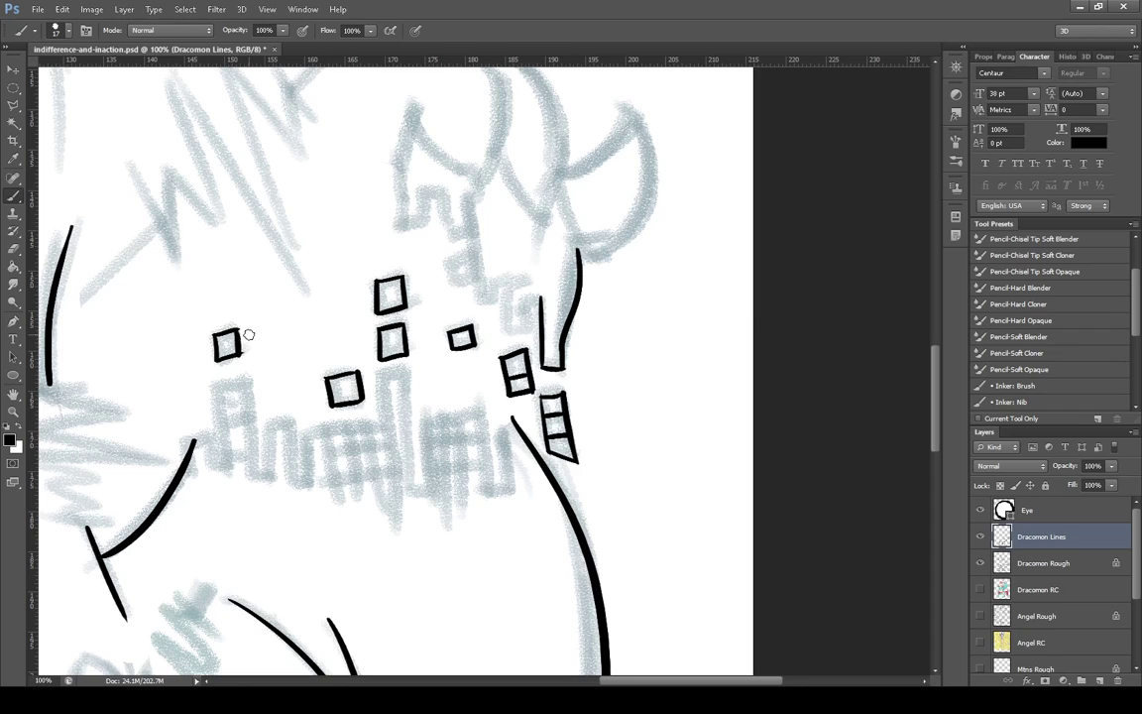
Ink the three curved claws with their base curves, and begin the blocky broken edge beneath the smallest claw
{"action": "scroll", "coordinate": [595, 248], "scroll_direction": "up", "scroll_amount": 5}
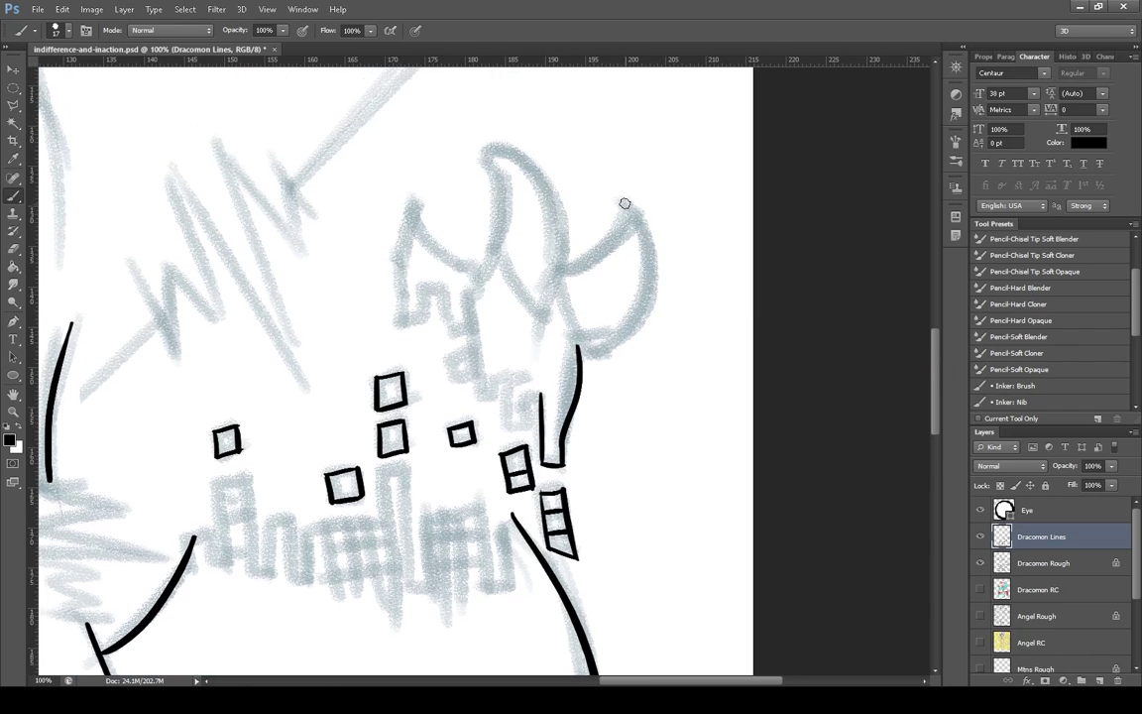
{"action": "left_click_drag", "start_coordinate": [625, 203], "coordinate": [556, 363]}
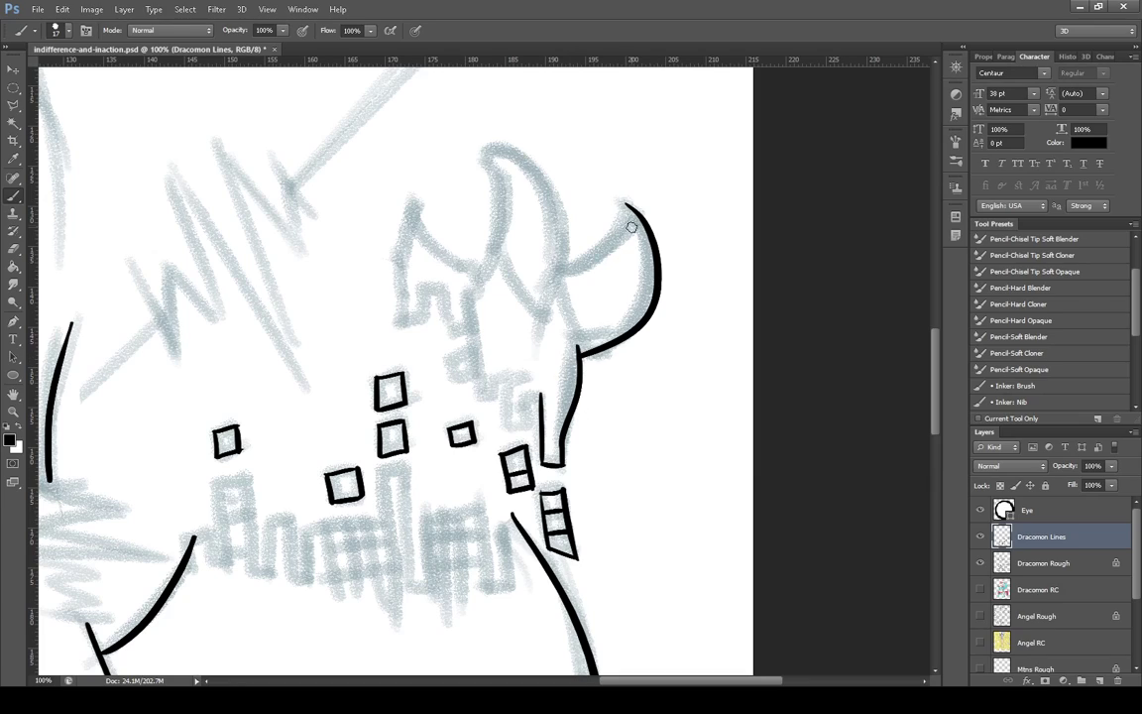
{"action": "left_click_drag", "start_coordinate": [624, 206], "coordinate": [565, 266]}
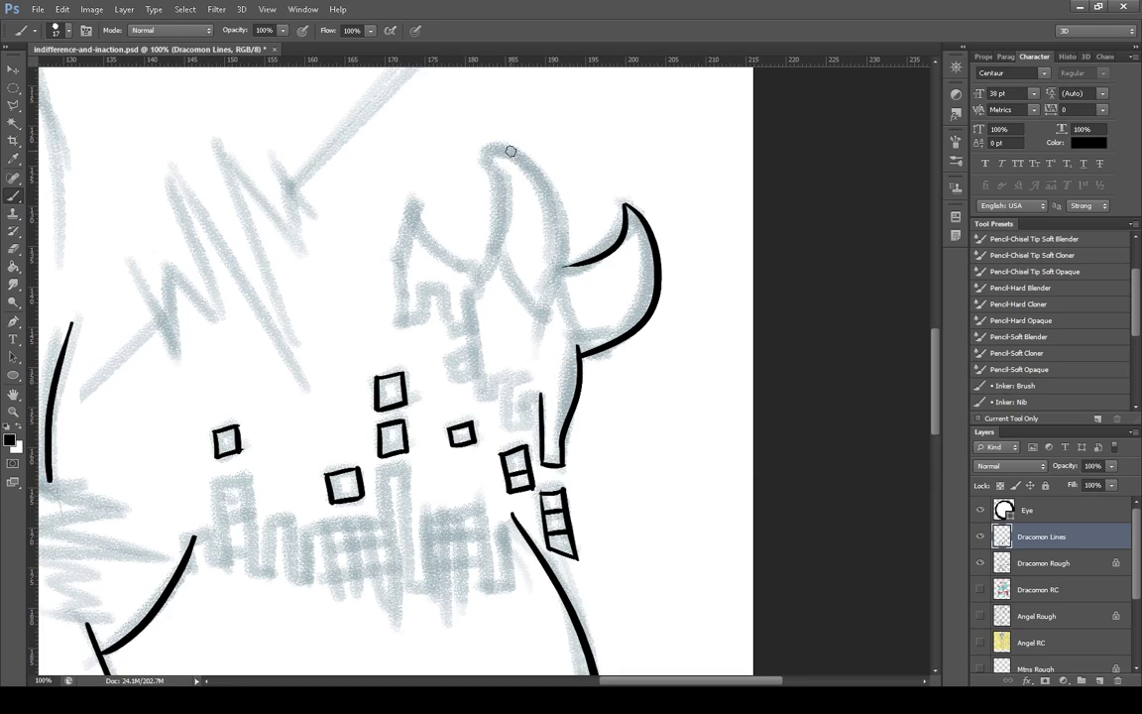
{"action": "mouse_move", "coordinate": [486, 149]}
{"action": "left_mouse_down"}
{"action": "mouse_move", "coordinate": [511, 146]}
{"action": "mouse_move", "coordinate": [538, 345]}
{"action": "left_mouse_up"}
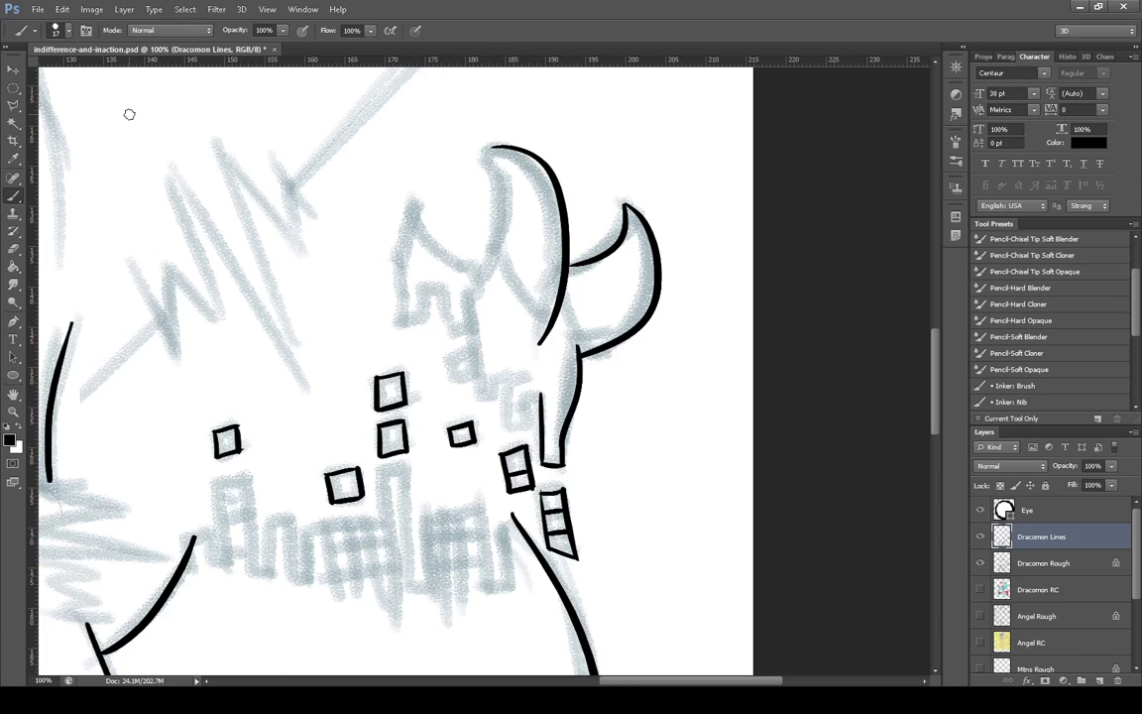
{"action": "left_click_drag", "start_coordinate": [488, 149], "coordinate": [459, 298]}
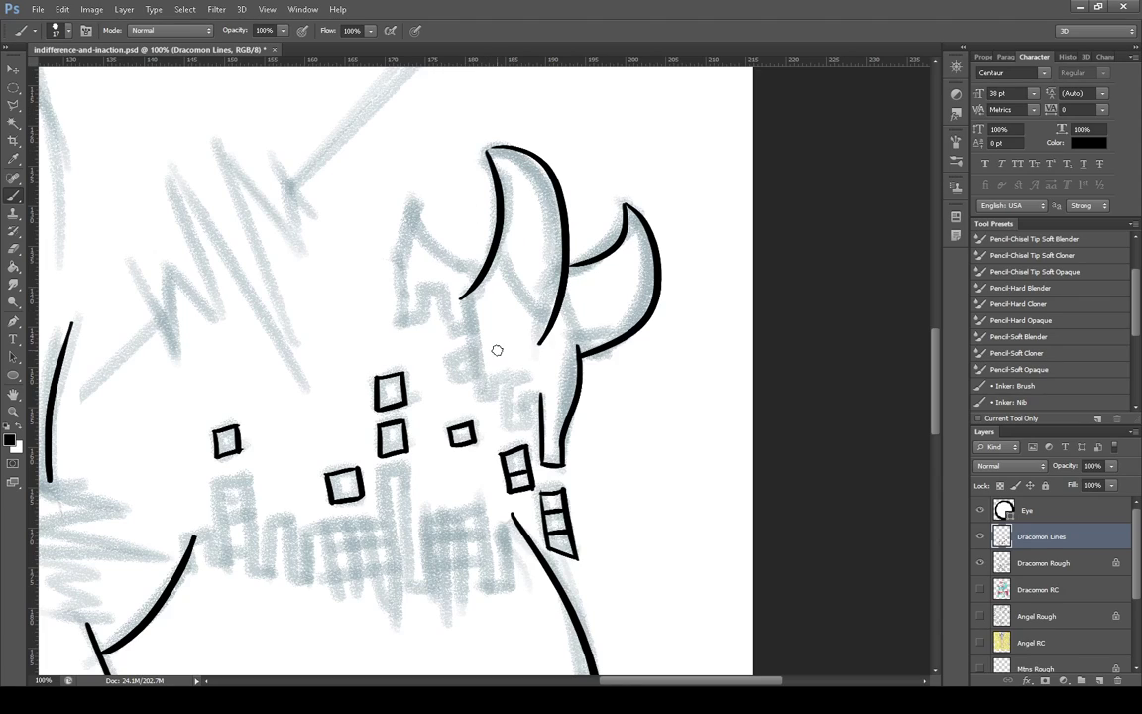
{"action": "mouse_move", "coordinate": [496, 260]}
{"action": "left_mouse_down"}
{"action": "mouse_move", "coordinate": [559, 298]}
{"action": "mouse_move", "coordinate": [593, 340]}
{"action": "left_mouse_up"}
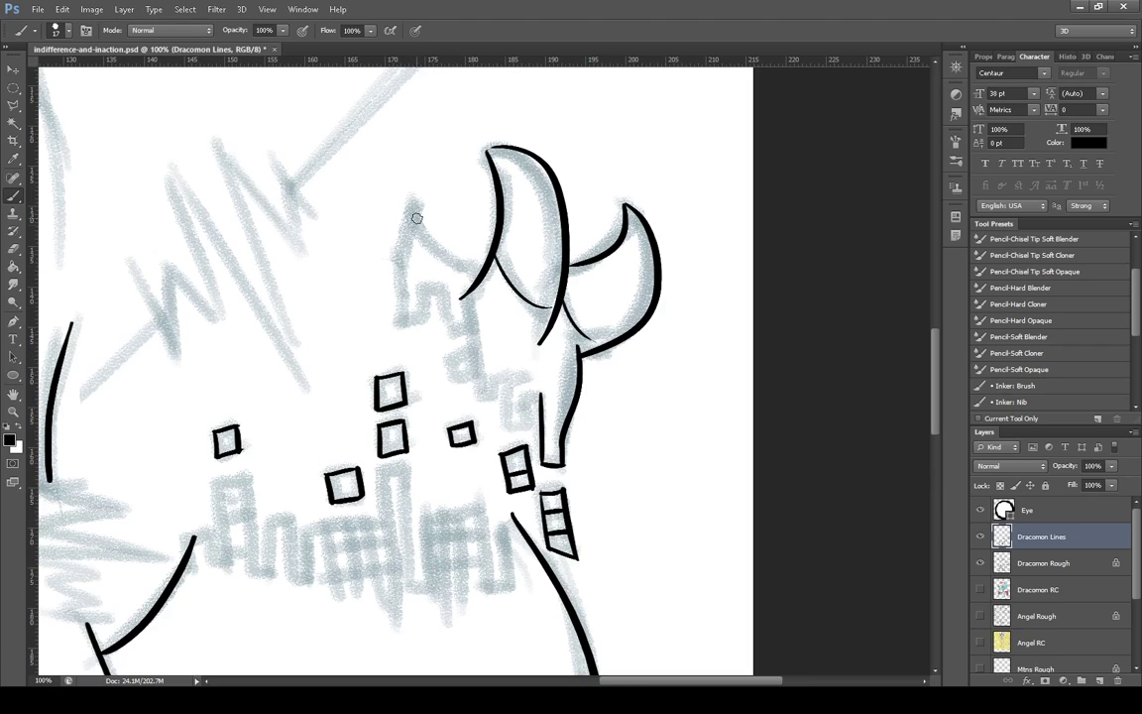
{"action": "left_click_drag", "start_coordinate": [415, 200], "coordinate": [486, 263]}
{"action": "mouse_move", "coordinate": [414, 200]}
{"action": "left_mouse_down"}
{"action": "mouse_move", "coordinate": [411, 301]}
{"action": "mouse_move", "coordinate": [446, 323]}
{"action": "mouse_move", "coordinate": [401, 334]}
{"action": "mouse_move", "coordinate": [430, 323]}
{"action": "mouse_move", "coordinate": [426, 290]}
{"action": "mouse_move", "coordinate": [433, 309]}
{"action": "mouse_move", "coordinate": [427, 293]}
{"action": "mouse_move", "coordinate": [446, 292]}
{"action": "mouse_move", "coordinate": [473, 329]}
{"action": "left_mouse_up"}
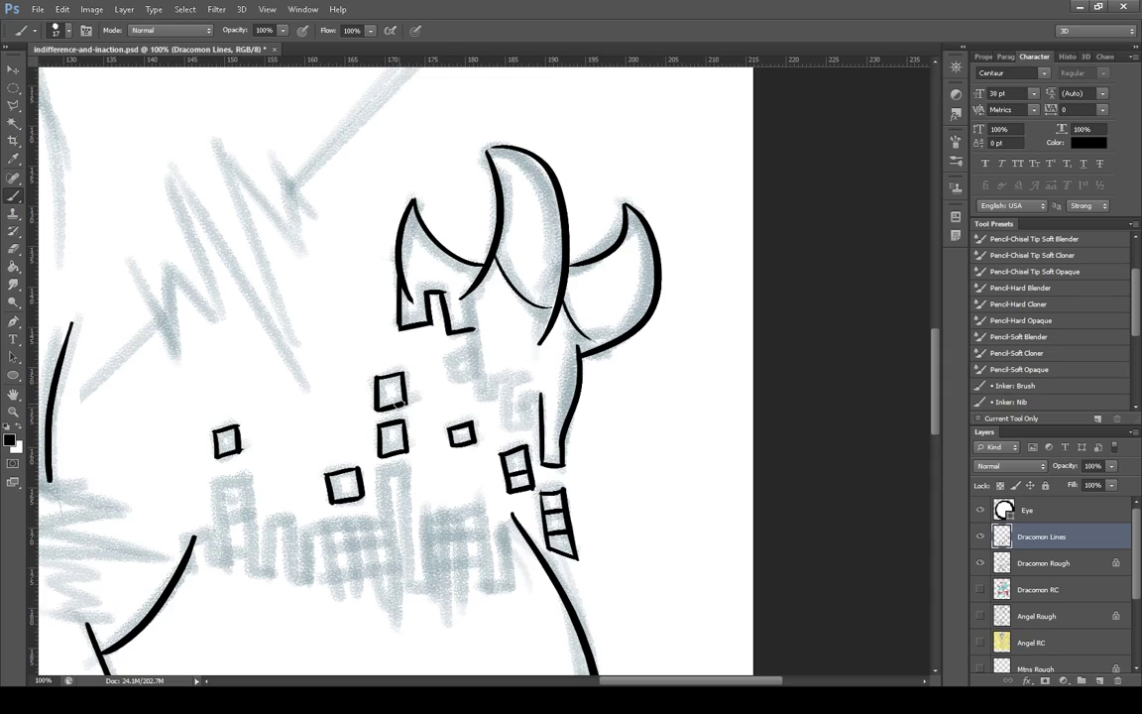
Ink the stepped broken edge from below the small claw to the narrow strip, reworking its lower steps and adding thickness lines
{"action": "mouse_move", "coordinate": [471, 311]}
{"action": "left_mouse_down"}
{"action": "mouse_move", "coordinate": [489, 394]}
{"action": "mouse_move", "coordinate": [506, 380]}
{"action": "left_mouse_up"}
{"action": "mouse_move", "coordinate": [504, 380]}
{"action": "left_mouse_down"}
{"action": "mouse_move", "coordinate": [513, 419]}
{"action": "mouse_move", "coordinate": [533, 431]}
{"action": "left_mouse_up"}
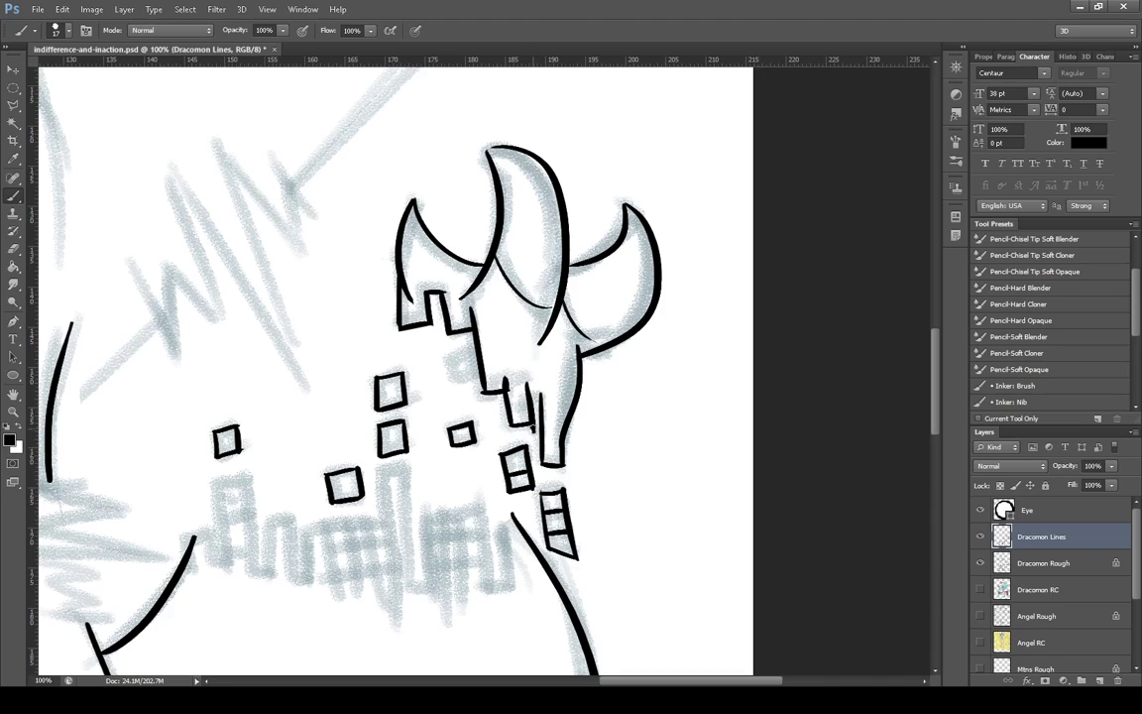
{"action": "mouse_move", "coordinate": [533, 437]}
{"action": "left_mouse_down"}
{"action": "mouse_move", "coordinate": [528, 391]}
{"action": "mouse_move", "coordinate": [510, 421]}
{"action": "mouse_move", "coordinate": [509, 409]}
{"action": "left_mouse_up"}
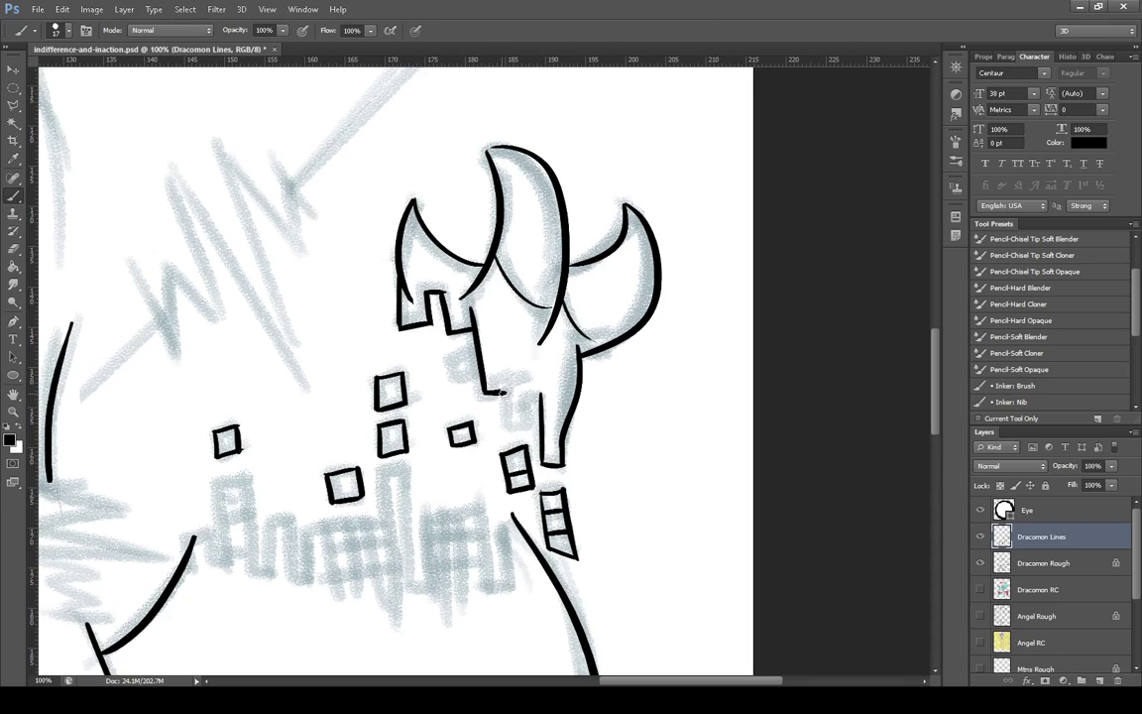
{"action": "mouse_move", "coordinate": [505, 375]}
{"action": "left_mouse_down"}
{"action": "mouse_move", "coordinate": [514, 416]}
{"action": "mouse_move", "coordinate": [540, 423]}
{"action": "mouse_move", "coordinate": [540, 400]}
{"action": "left_mouse_up"}
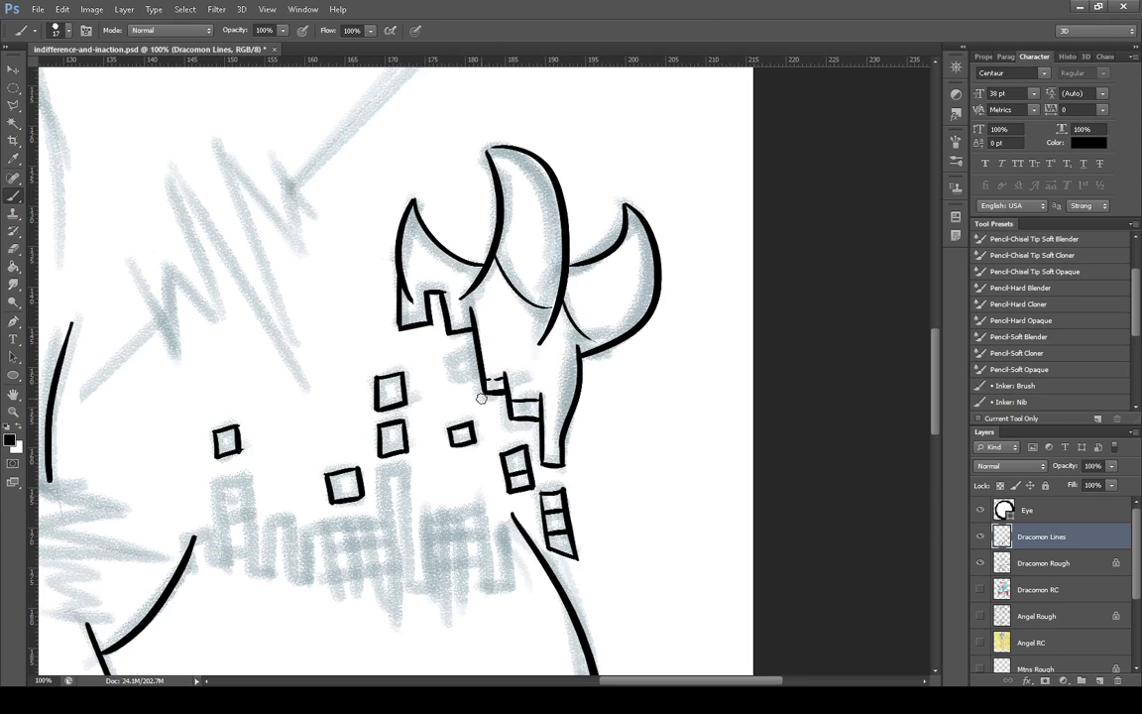
{"action": "left_click_drag", "start_coordinate": [400, 315], "coordinate": [429, 314]}
{"action": "left_click_drag", "start_coordinate": [472, 266], "coordinate": [470, 290]}
Ink the short bent crease inside the sketched limb with pointed claws on the far side of the drawing
{"action": "left_click_drag", "start_coordinate": [932, 401], "coordinate": [941, 359]}
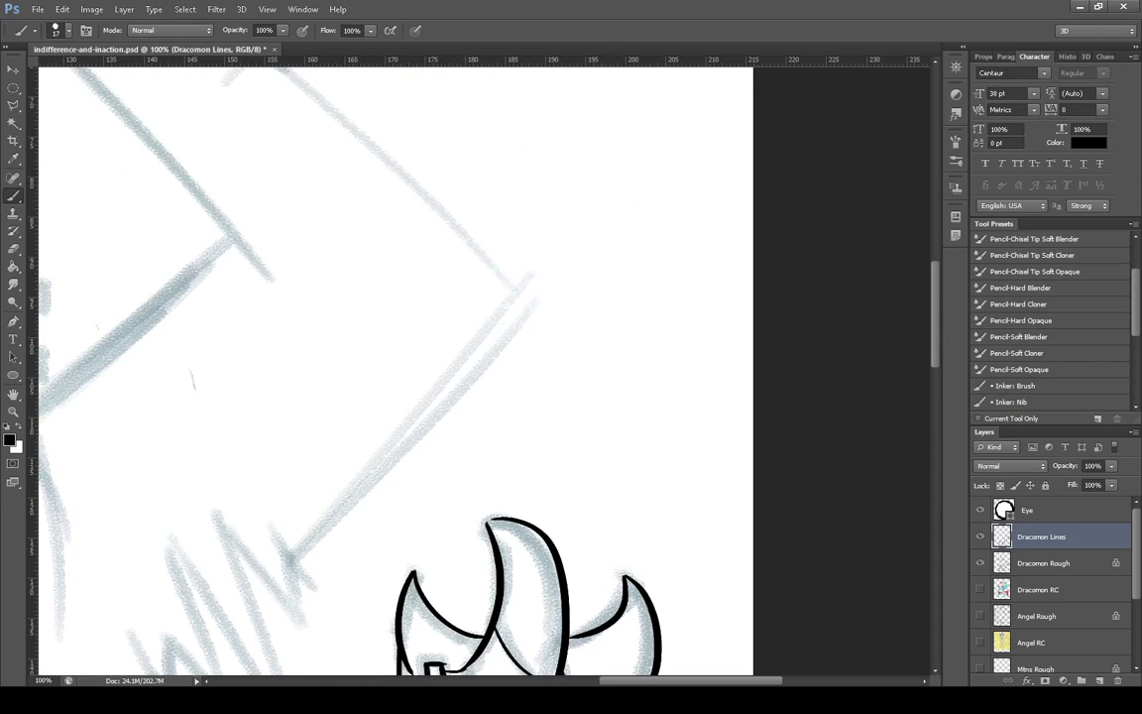
{"action": "left_click_drag", "start_coordinate": [657, 683], "coordinate": [448, 684]}
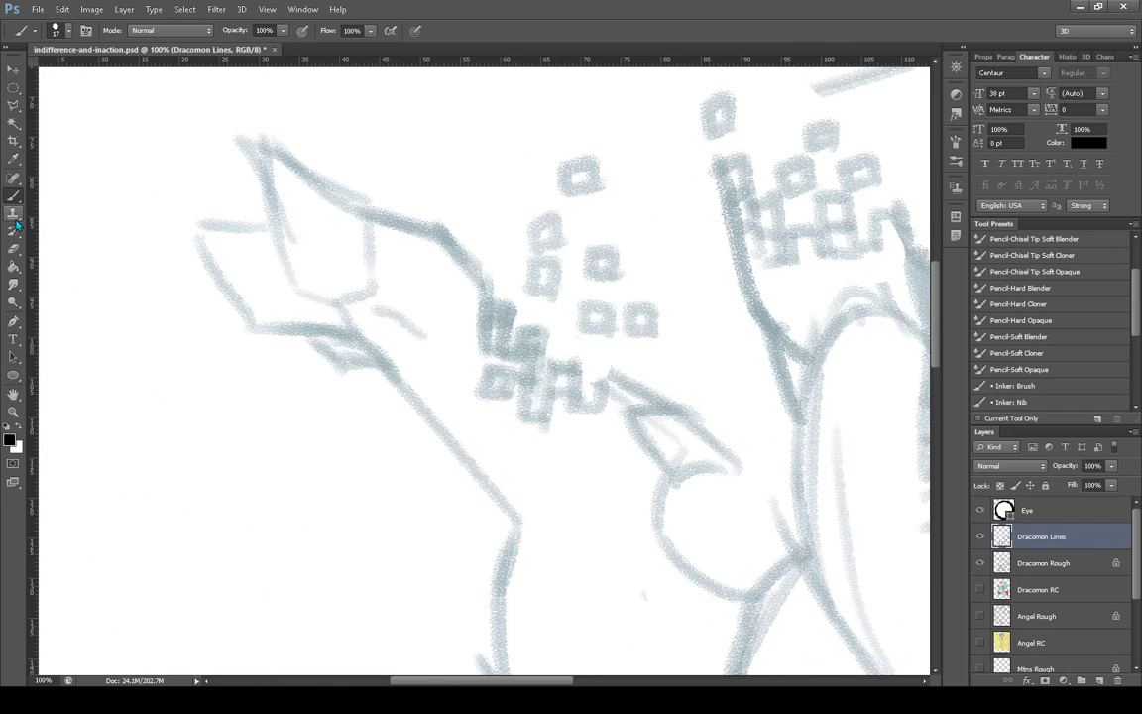
{"action": "left_click_drag", "start_coordinate": [376, 310], "coordinate": [424, 339]}
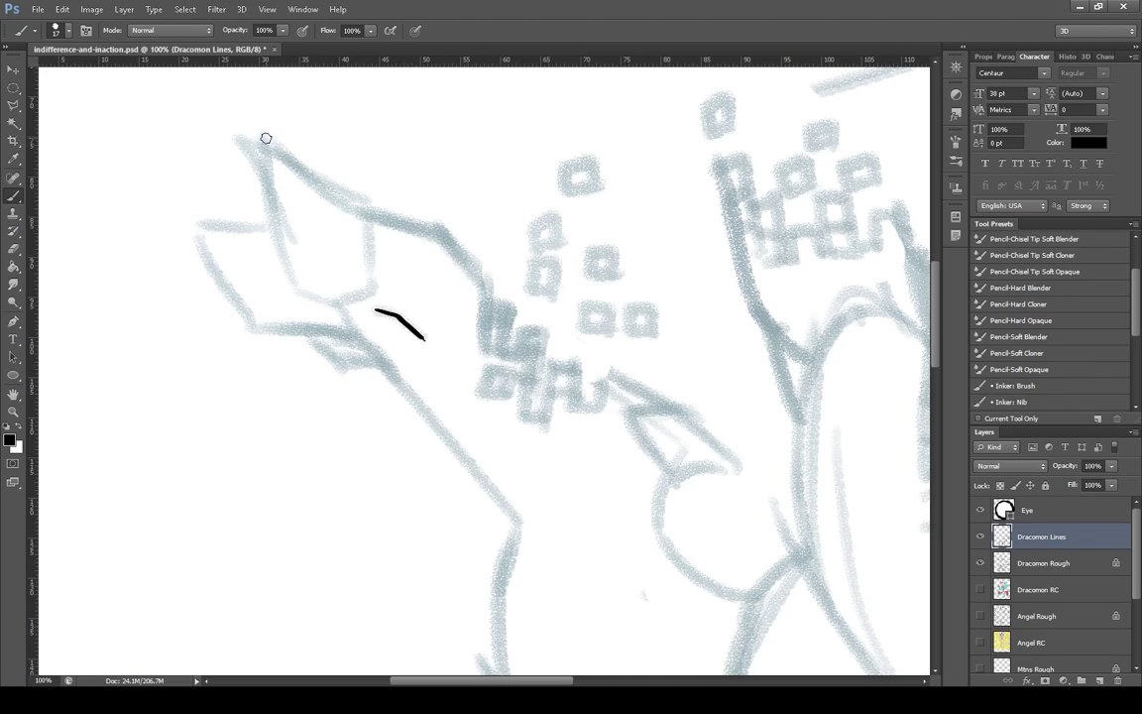
{"action": "left_click_drag", "start_coordinate": [265, 138], "coordinate": [395, 214]}
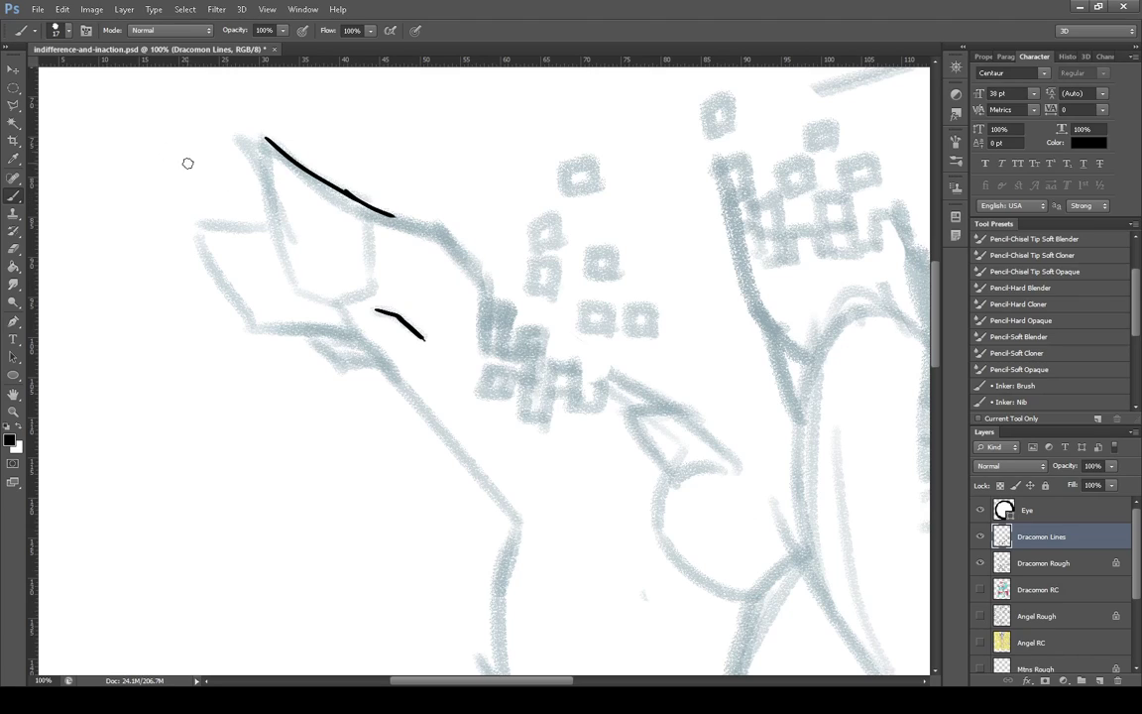
{"action": "left_click_drag", "start_coordinate": [250, 147], "coordinate": [394, 217]}
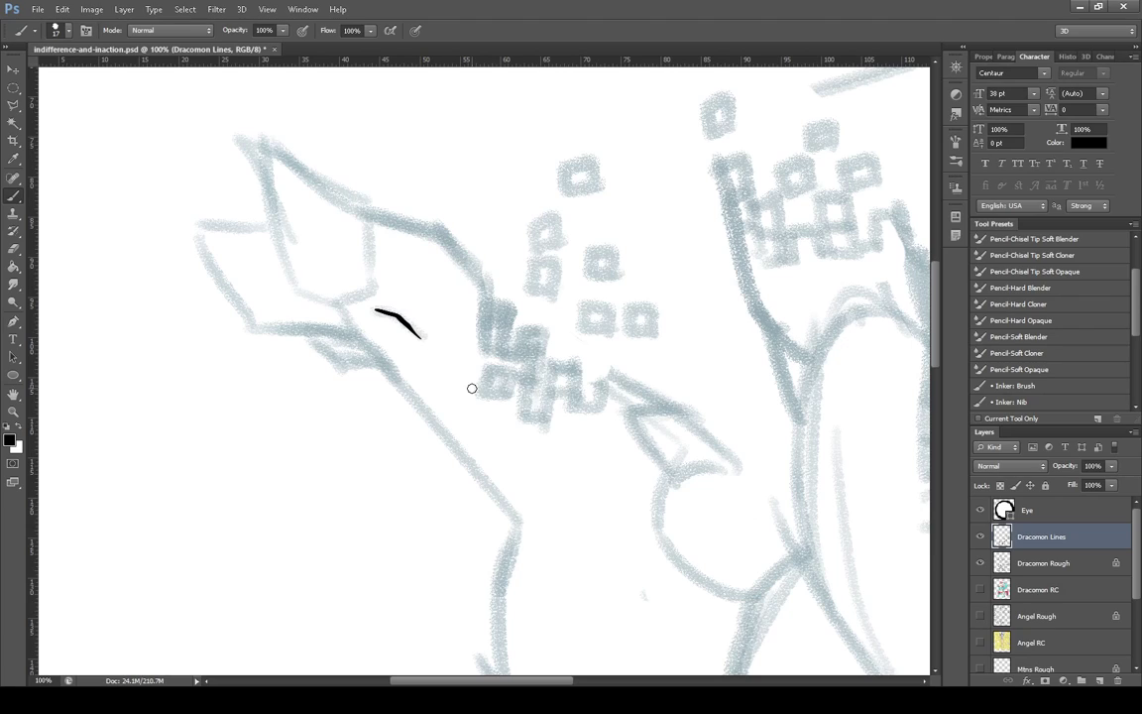
{"action": "left_click_drag", "start_coordinate": [266, 141], "coordinate": [354, 194]}
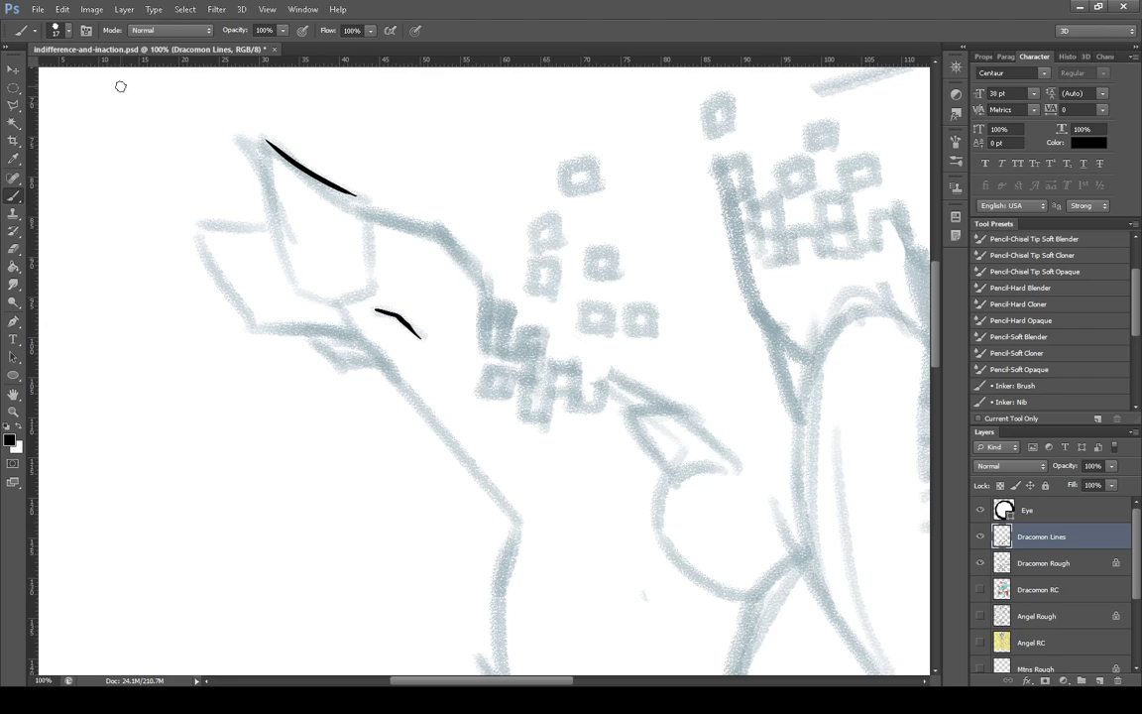
{"action": "key", "text": "ctrl+z"}
Ink the two large pointed claws of the far limb with their base curves, plus the small shape beneath the second claw
{"action": "mouse_move", "coordinate": [262, 134]}
{"action": "left_mouse_down"}
{"action": "mouse_move", "coordinate": [330, 193]}
{"action": "mouse_move", "coordinate": [397, 221]}
{"action": "left_mouse_up"}
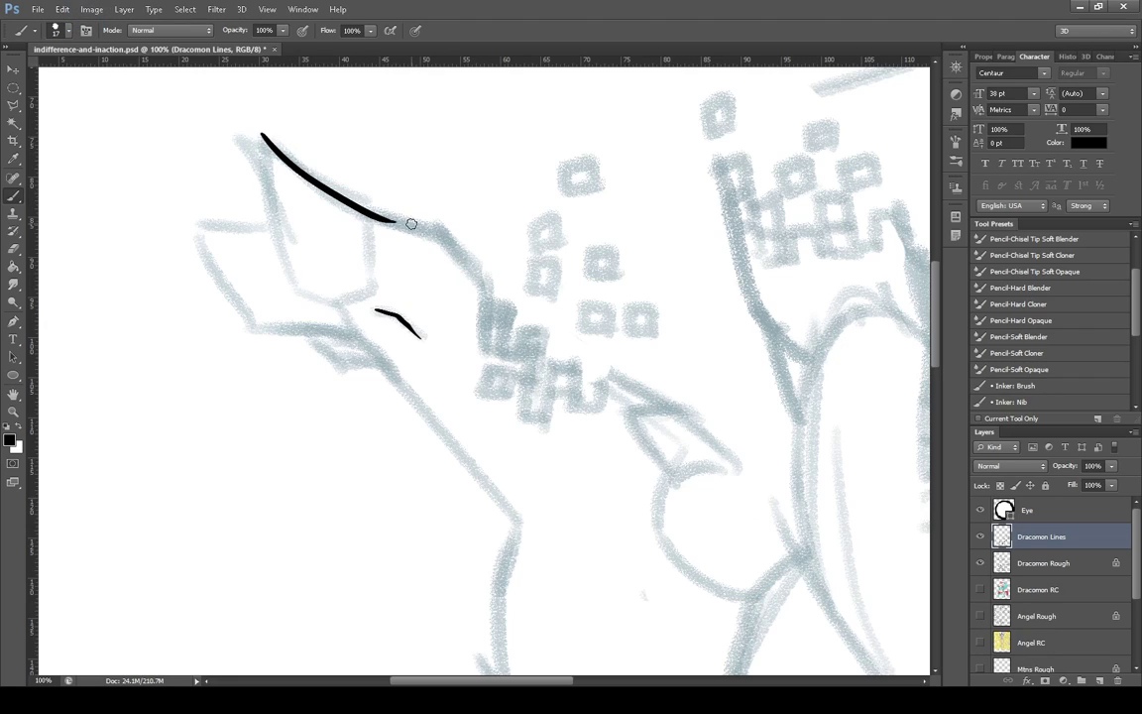
{"action": "mouse_move", "coordinate": [259, 129]}
{"action": "left_mouse_down"}
{"action": "mouse_move", "coordinate": [291, 270]}
{"action": "mouse_move", "coordinate": [290, 252]}
{"action": "mouse_move", "coordinate": [299, 287]}
{"action": "left_mouse_up"}
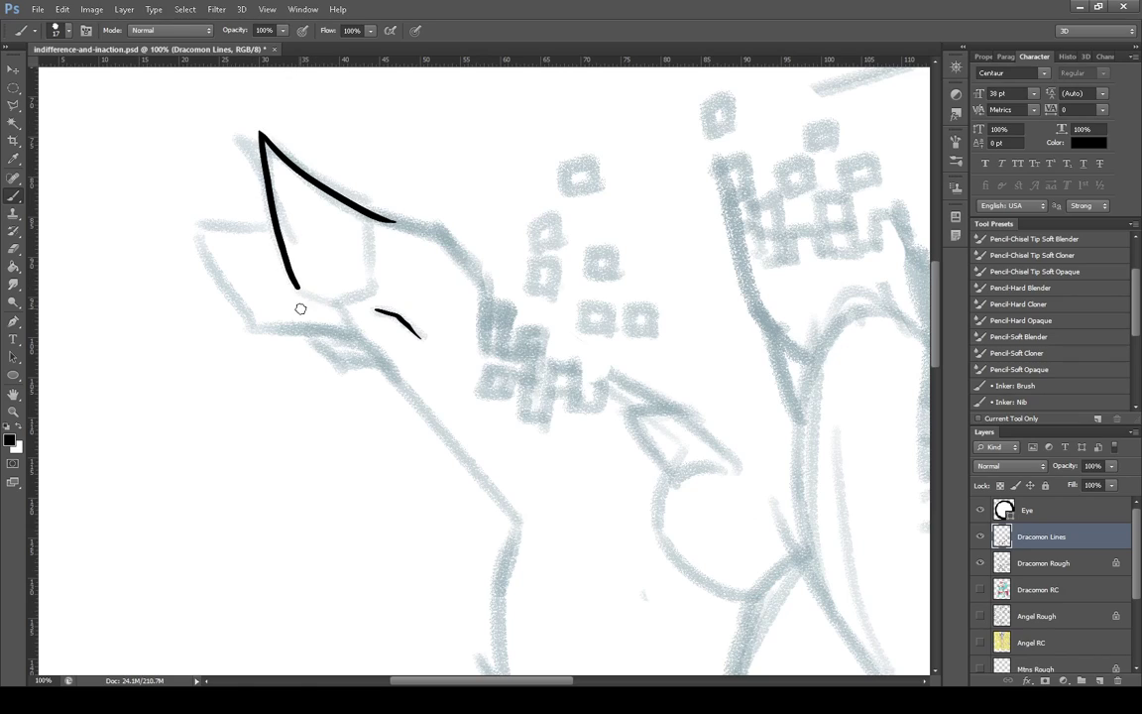
{"action": "mouse_move", "coordinate": [271, 226]}
{"action": "left_mouse_down"}
{"action": "mouse_move", "coordinate": [185, 208]}
{"action": "mouse_move", "coordinate": [263, 319]}
{"action": "mouse_move", "coordinate": [369, 342]}
{"action": "left_mouse_up"}
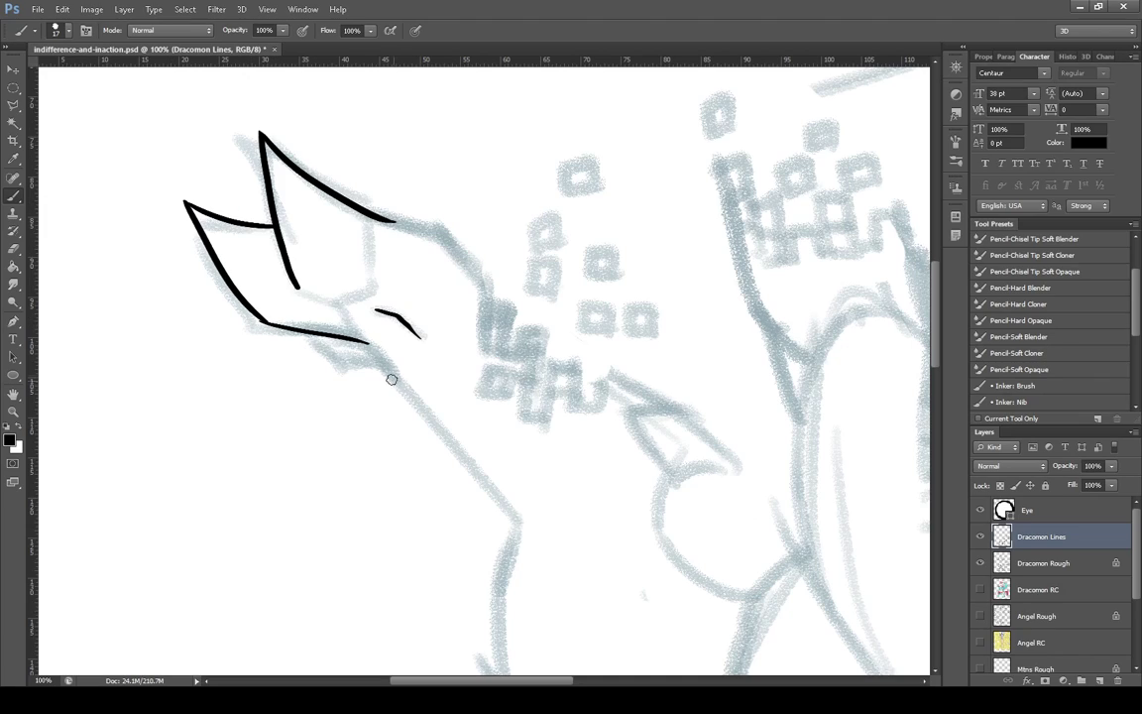
{"action": "left_click_drag", "start_coordinate": [296, 288], "coordinate": [357, 315]}
{"action": "left_click_drag", "start_coordinate": [340, 301], "coordinate": [370, 291]}
{"action": "mouse_move", "coordinate": [367, 216]}
{"action": "left_mouse_down"}
{"action": "mouse_move", "coordinate": [376, 294]}
{"action": "mouse_move", "coordinate": [338, 310]}
{"action": "mouse_move", "coordinate": [382, 359]}
{"action": "left_mouse_up"}
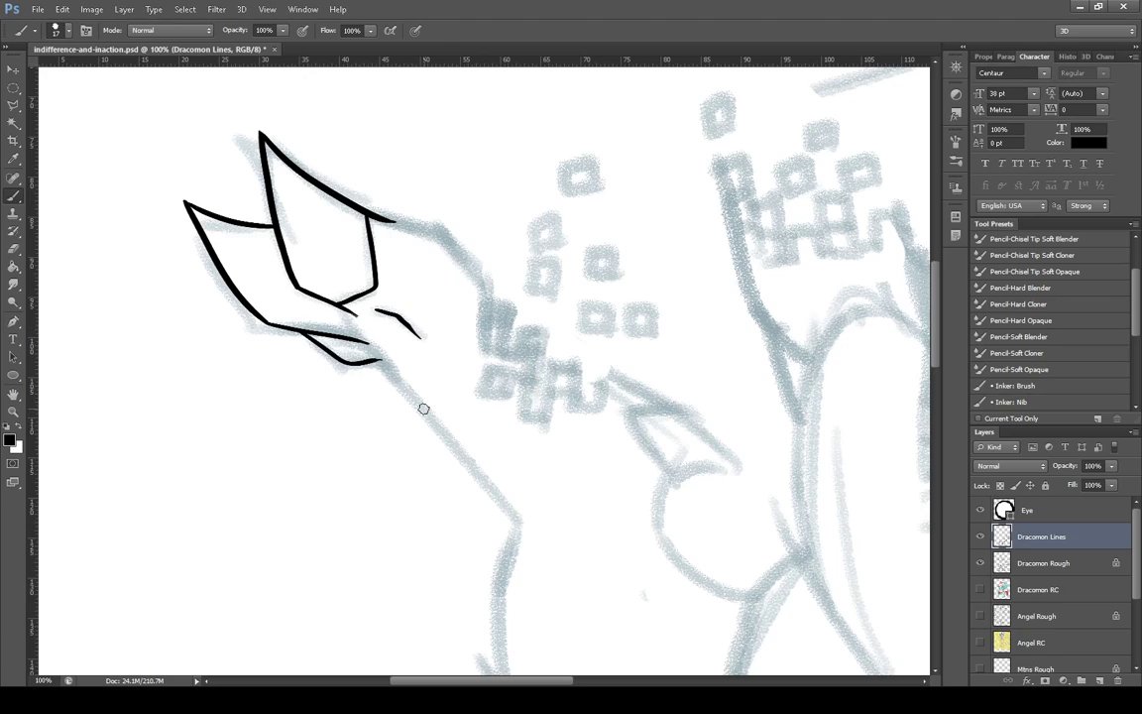
Ink the limb's two edges running back from the claws, close the second claw's base, and undo the small shape beneath it
{"action": "mouse_move", "coordinate": [373, 216]}
{"action": "left_mouse_down"}
{"action": "mouse_move", "coordinate": [460, 248]}
{"action": "mouse_move", "coordinate": [467, 266]}
{"action": "mouse_move", "coordinate": [434, 231]}
{"action": "mouse_move", "coordinate": [454, 244]}
{"action": "mouse_move", "coordinate": [496, 298]}
{"action": "left_mouse_up"}
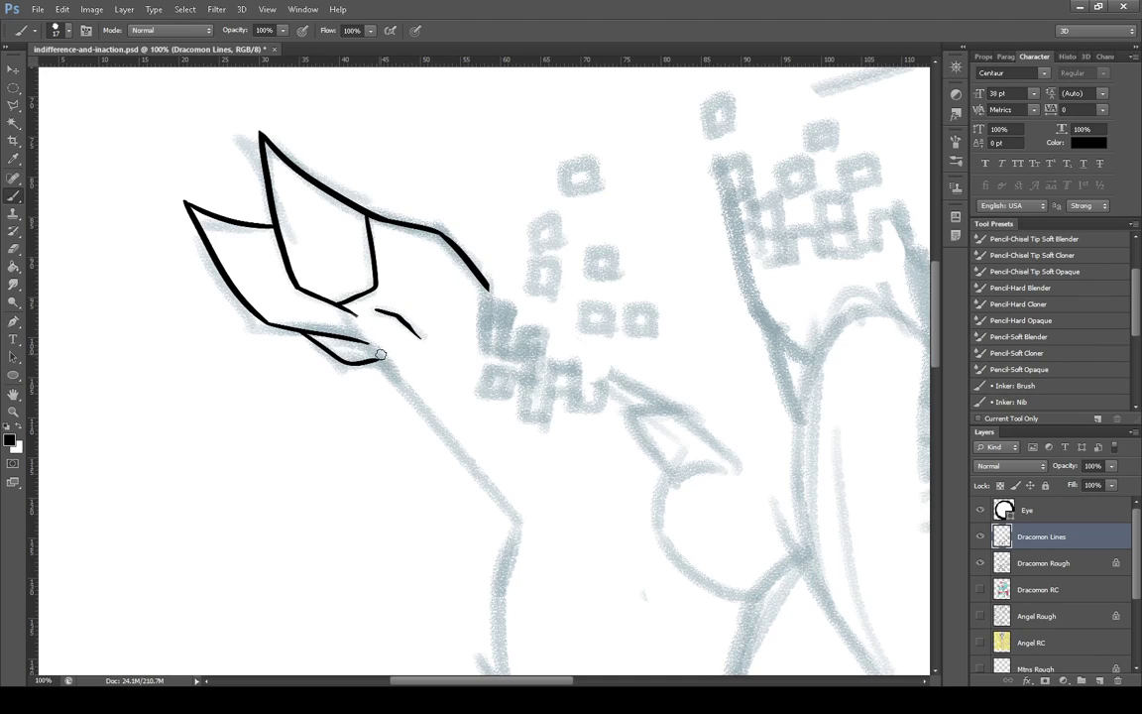
{"action": "mouse_move", "coordinate": [366, 344]}
{"action": "left_mouse_down"}
{"action": "mouse_move", "coordinate": [523, 510]}
{"action": "mouse_move", "coordinate": [536, 540]}
{"action": "left_mouse_up"}
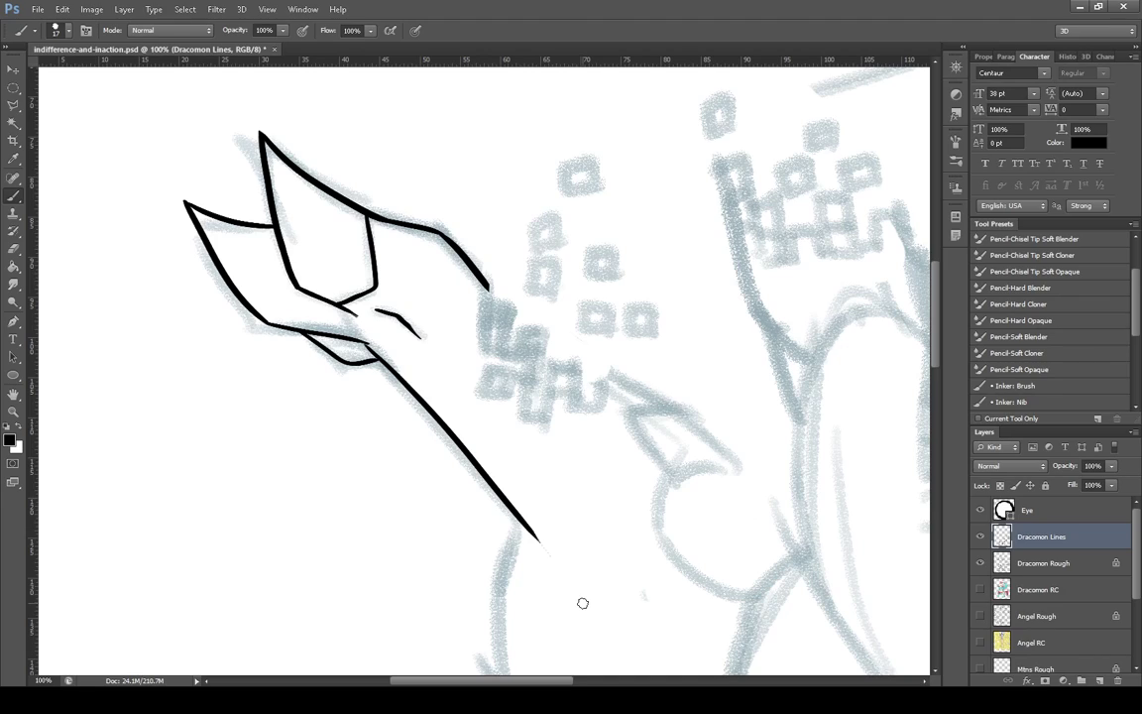
{"action": "left_click_drag", "start_coordinate": [341, 333], "coordinate": [348, 301]}
{"action": "key", "text": "ctrl+z"}
{"action": "key", "text": "ctrl+z"}
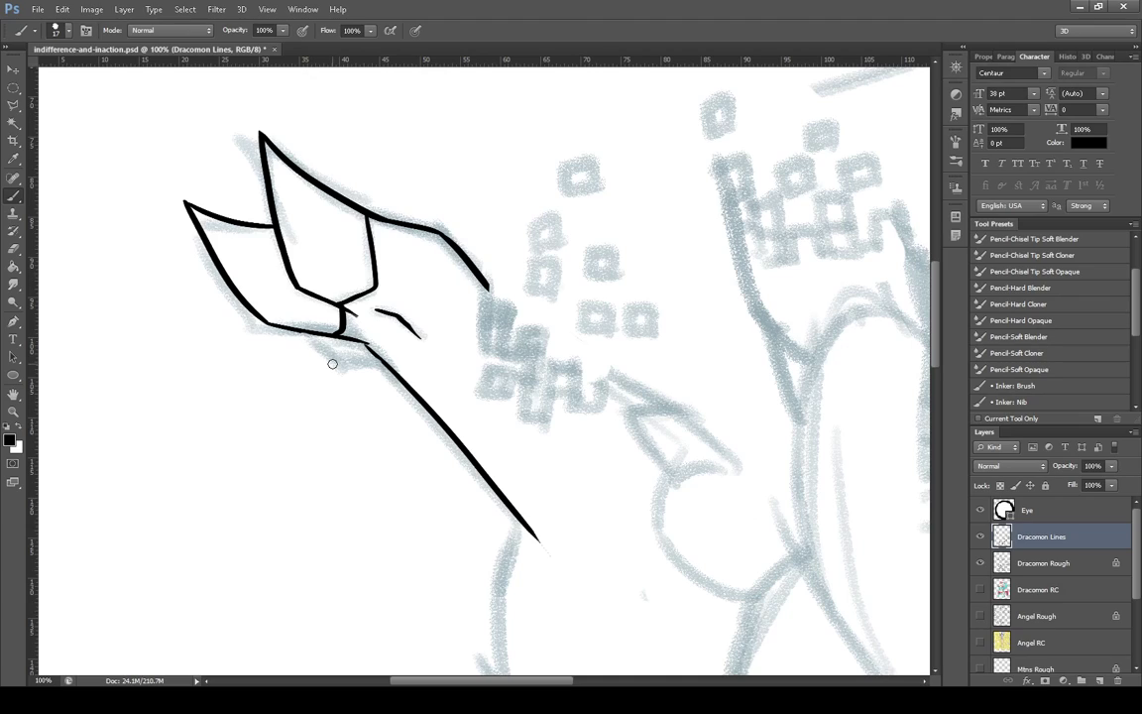
On a new layer, ink a slim third claw beneath the second one, including its finger edge and short base line
{"action": "left_click", "coordinate": [1098, 680]}
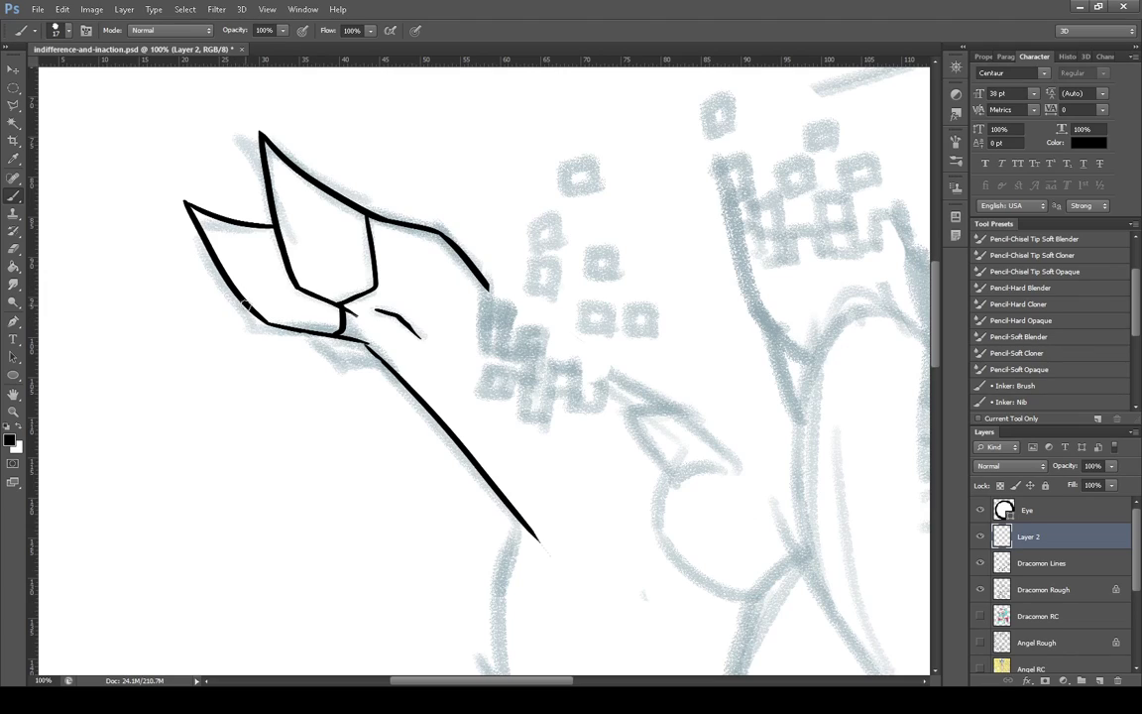
{"action": "left_click_drag", "start_coordinate": [223, 298], "coordinate": [394, 364]}
{"action": "key", "text": "ctrl+alt+z"}
{"action": "key", "text": "ctrl+alt+z"}
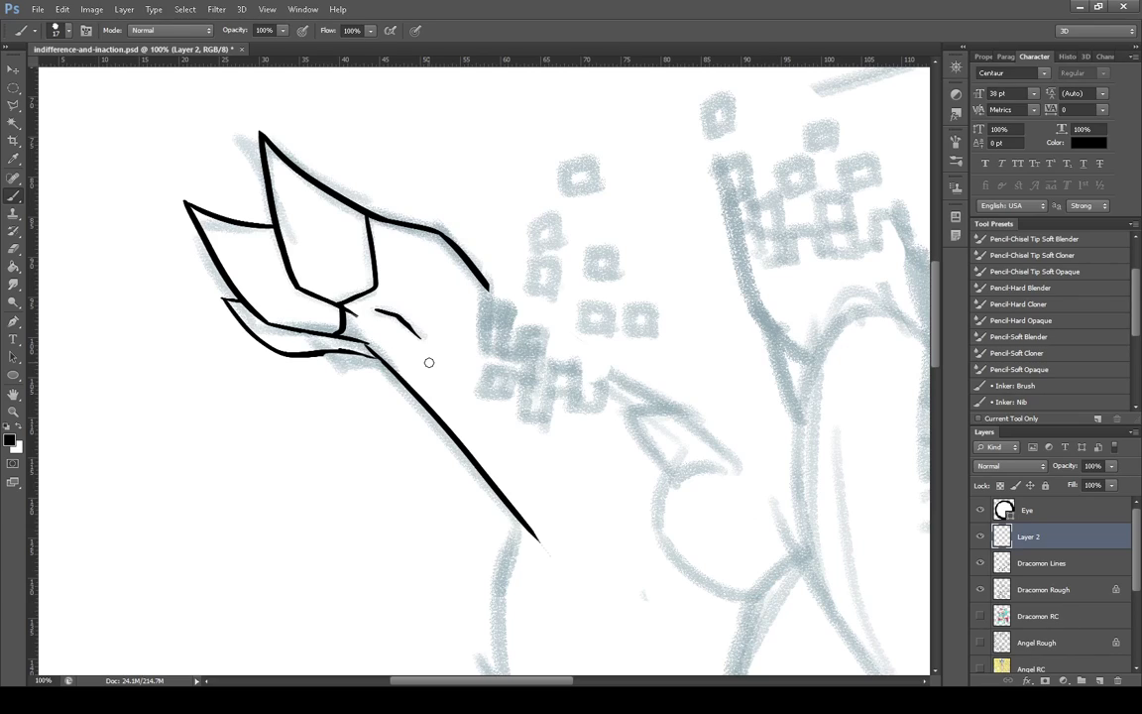
{"action": "left_click_drag", "start_coordinate": [326, 350], "coordinate": [375, 354]}
{"action": "left_click_drag", "start_coordinate": [302, 348], "coordinate": [371, 353]}
{"action": "left_click_drag", "start_coordinate": [328, 338], "coordinate": [328, 353]}
Extend and refine the third claw's pointed tip, touch up the crease, and merge the new layer into Dracomon Lines
{"action": "left_click_drag", "start_coordinate": [207, 273], "coordinate": [241, 294]}
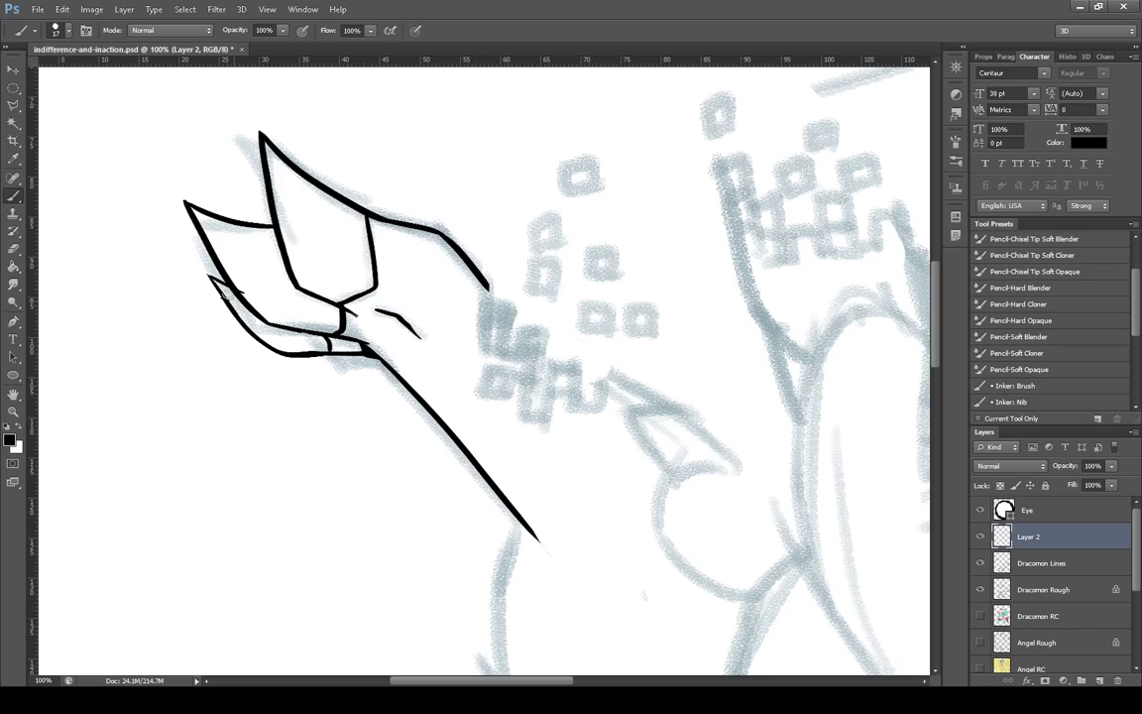
{"action": "left_click_drag", "start_coordinate": [238, 289], "coordinate": [246, 294]}
{"action": "mouse_move", "coordinate": [212, 282]}
{"action": "left_mouse_down"}
{"action": "mouse_move", "coordinate": [238, 314]}
{"action": "mouse_move", "coordinate": [226, 284]}
{"action": "left_mouse_up"}
{"action": "left_click_drag", "start_coordinate": [395, 315], "coordinate": [421, 337]}
{"action": "key", "text": "ctrl+e"}
Trim the limb's lower line at the bend and ink the rounded curve below the small sketched spike
{"action": "scroll", "coordinate": [790, 507], "scroll_direction": "down", "scroll_amount": 2}
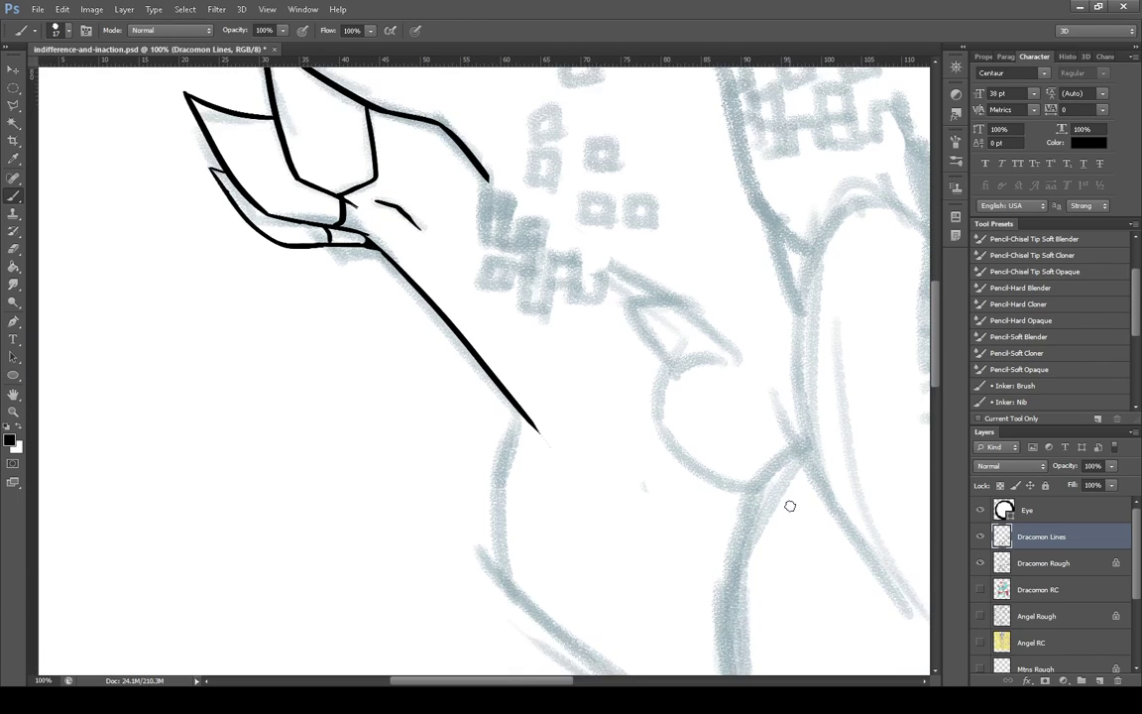
{"action": "scroll", "coordinate": [790, 507], "scroll_direction": "down", "scroll_amount": 1}
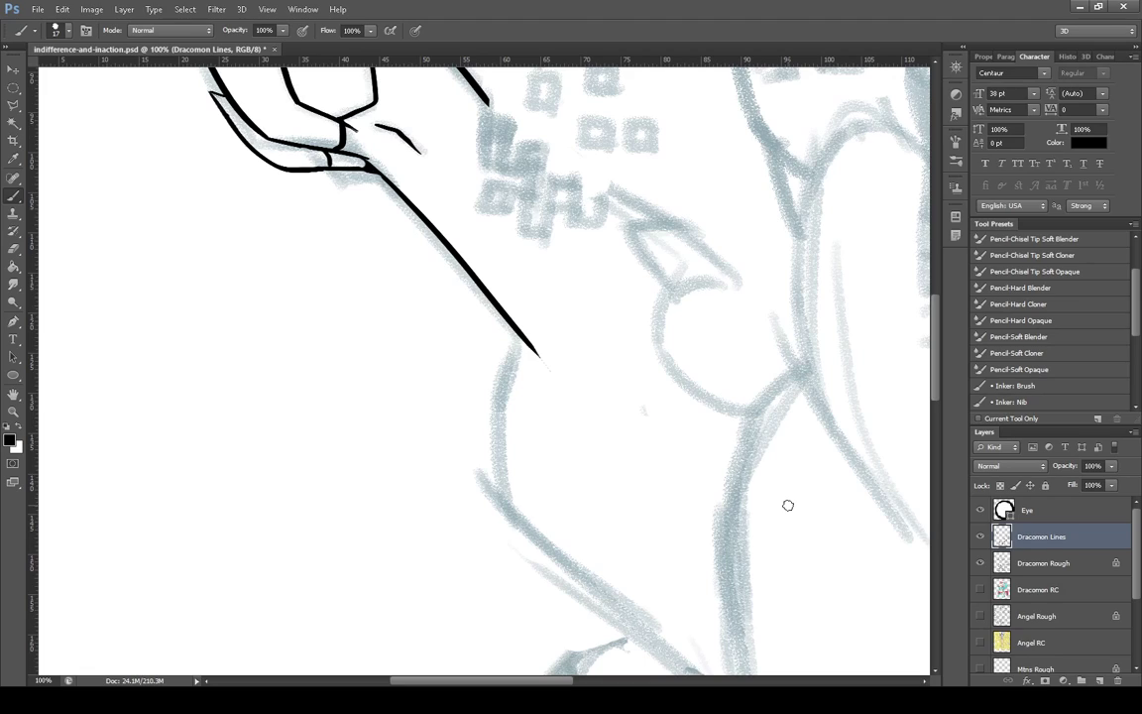
{"action": "mouse_move", "coordinate": [553, 362]}
{"action": "left_mouse_down"}
{"action": "mouse_move", "coordinate": [541, 370]}
{"action": "mouse_move", "coordinate": [530, 341]}
{"action": "left_mouse_up"}
{"action": "mouse_move", "coordinate": [666, 296]}
{"action": "left_mouse_down"}
{"action": "mouse_move", "coordinate": [787, 407]}
{"action": "mouse_move", "coordinate": [764, 416]}
{"action": "left_mouse_up"}
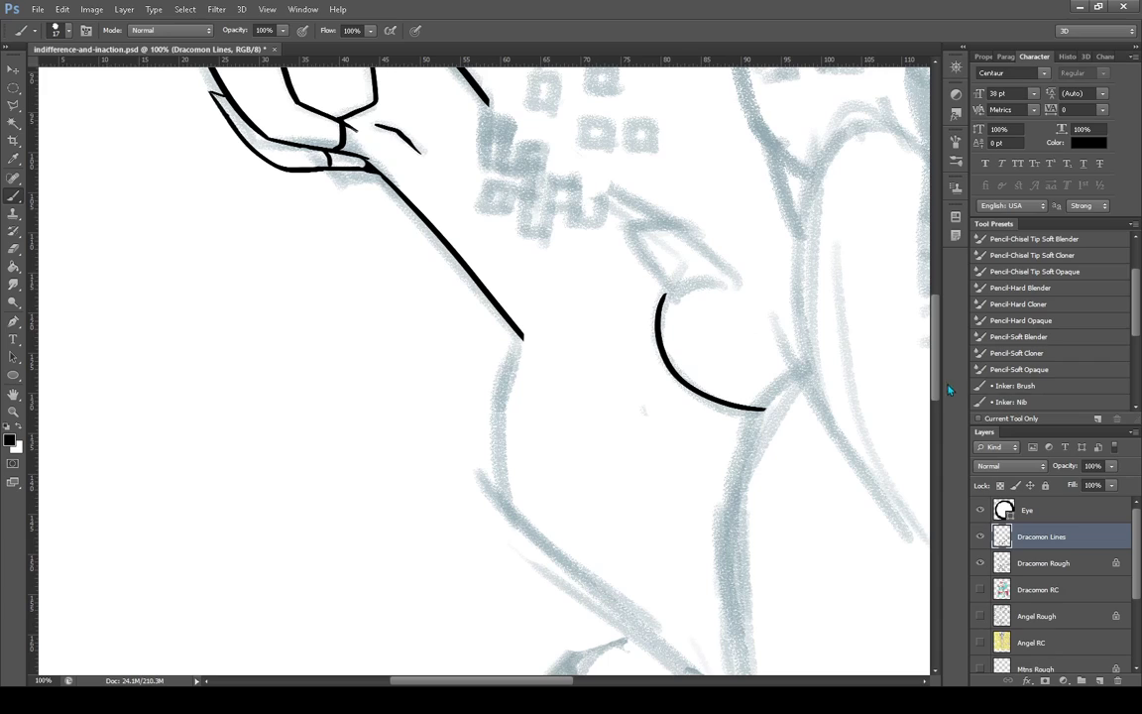
Ink the long inner contour sweeping down past the end of the rounded curve, redrawing it until it follows the sketch
{"action": "scroll", "coordinate": [784, 248], "scroll_direction": "down", "scroll_amount": 5}
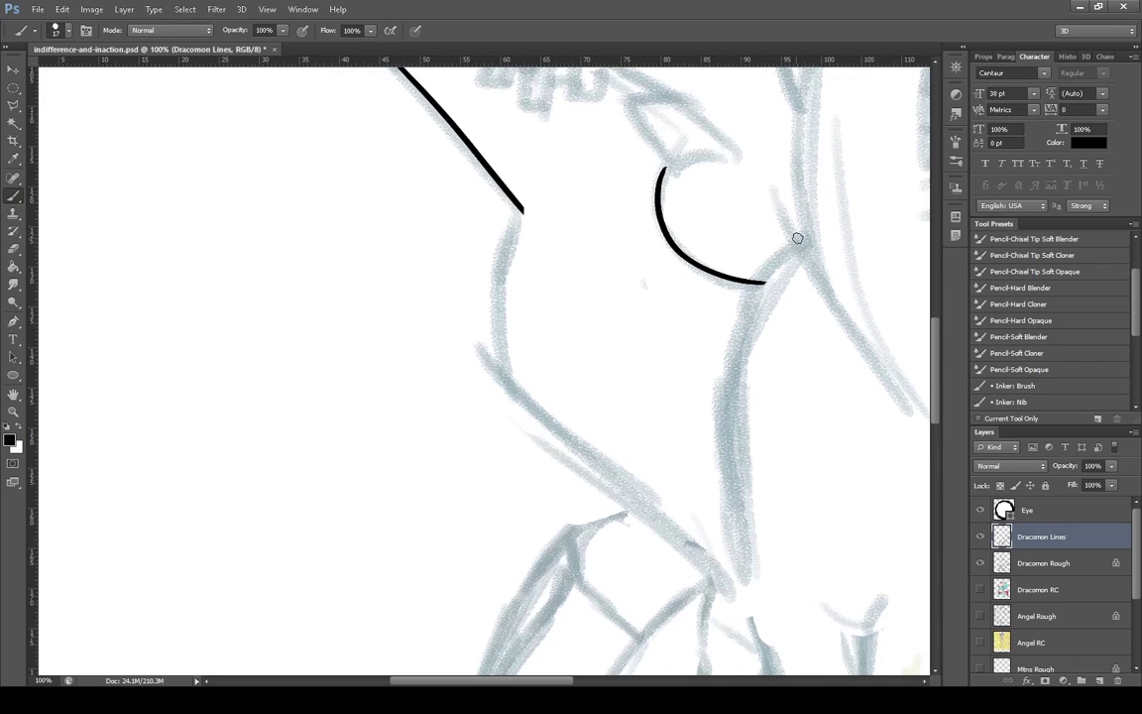
{"action": "left_click_drag", "start_coordinate": [803, 235], "coordinate": [777, 573]}
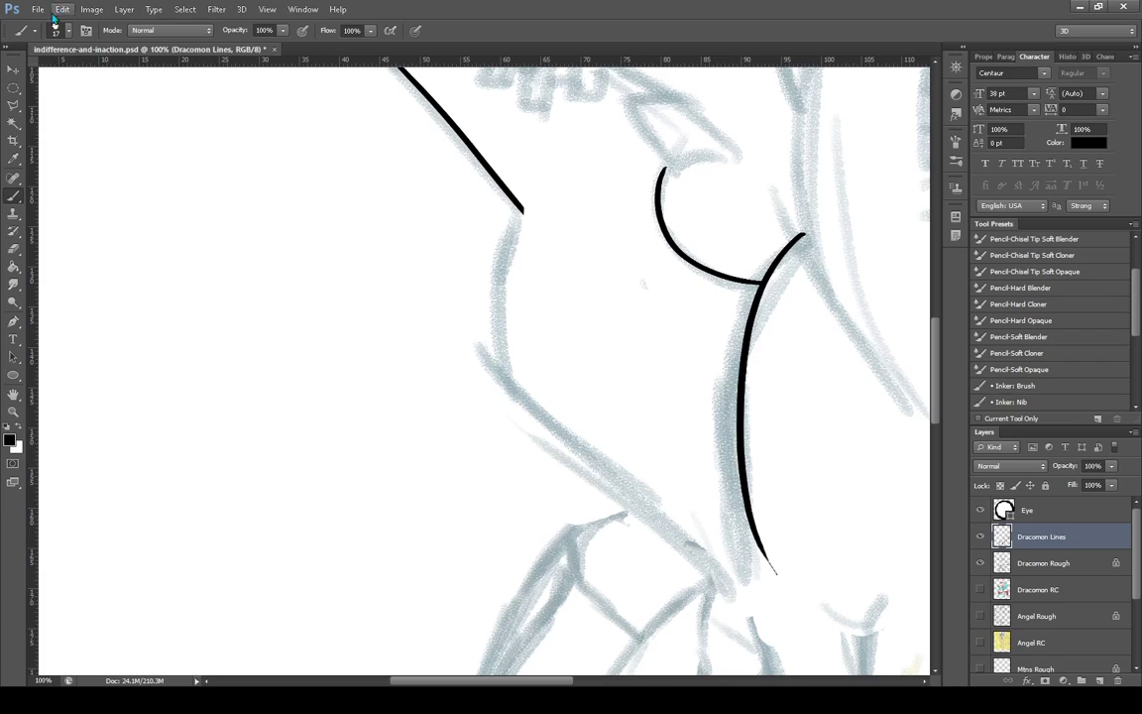
{"action": "key", "text": "ctrl+z"}
{"action": "left_click_drag", "start_coordinate": [805, 237], "coordinate": [760, 564]}
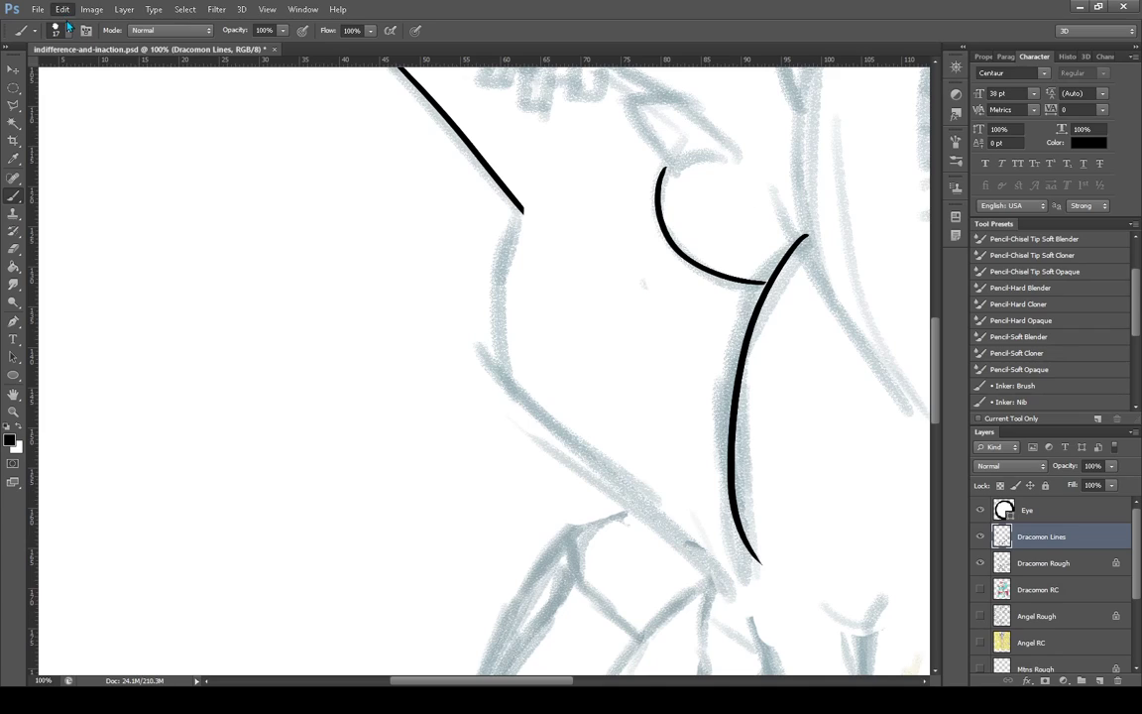
{"action": "key", "text": "ctrl+z"}
{"action": "mouse_move", "coordinate": [902, 200]}
{"action": "left_mouse_down"}
{"action": "mouse_move", "coordinate": [739, 554]}
{"action": "mouse_move", "coordinate": [853, 193]}
{"action": "mouse_move", "coordinate": [808, 232]}
{"action": "mouse_move", "coordinate": [863, 186]}
{"action": "left_mouse_up"}
{"action": "key", "text": "ctrl+z"}
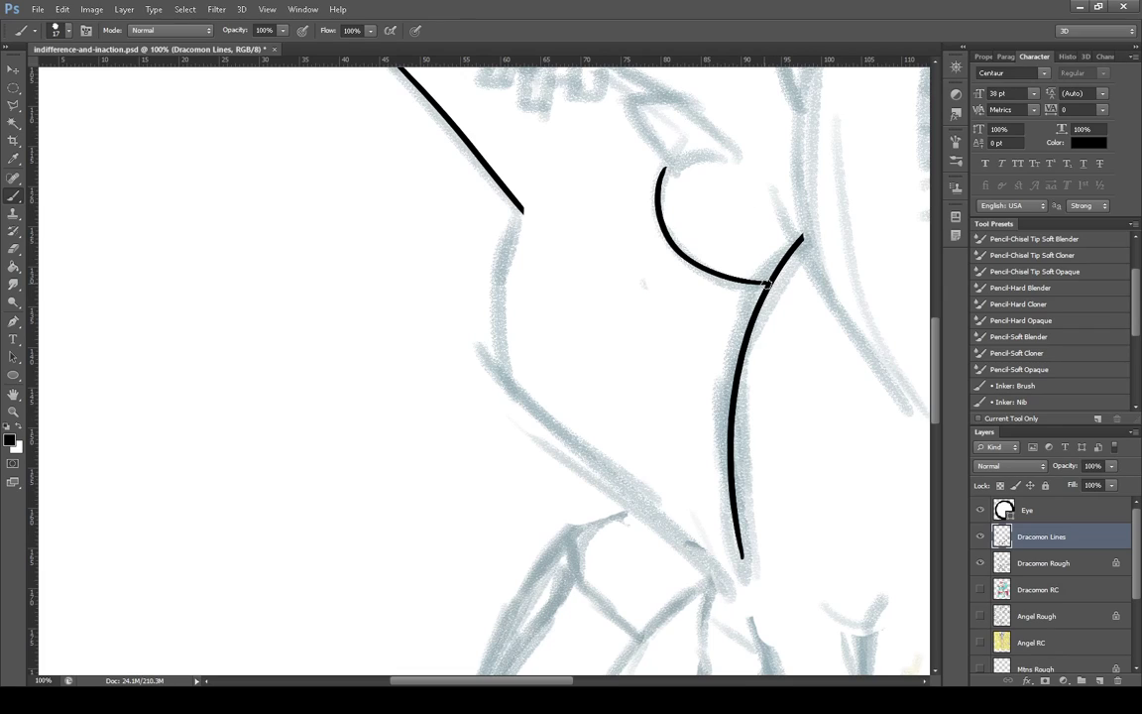
Ink the outer contour from the limb's bend down along the sketched diagonal, and clean the overlapping corner at the bend
{"action": "left_click_drag", "start_coordinate": [521, 209], "coordinate": [517, 365]}
{"action": "key", "text": "ctrl+z"}
{"action": "mouse_move", "coordinate": [516, 209]}
{"action": "left_mouse_down"}
{"action": "mouse_move", "coordinate": [563, 425]}
{"action": "mouse_move", "coordinate": [751, 623]}
{"action": "left_mouse_up"}
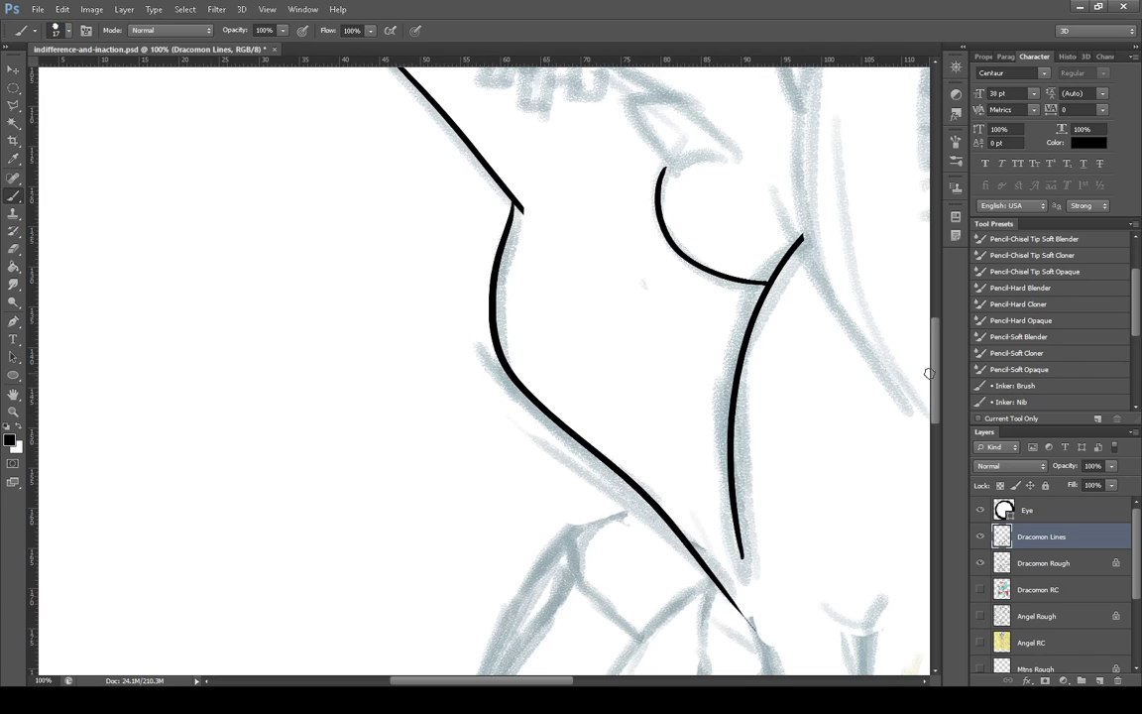
{"action": "left_click_drag", "start_coordinate": [528, 220], "coordinate": [519, 206]}
Ink the curved spike above the rounded form, including its base curve, outer edge, long tip line and inner top edge
{"action": "scroll", "coordinate": [873, 365], "scroll_direction": "up", "scroll_amount": 5}
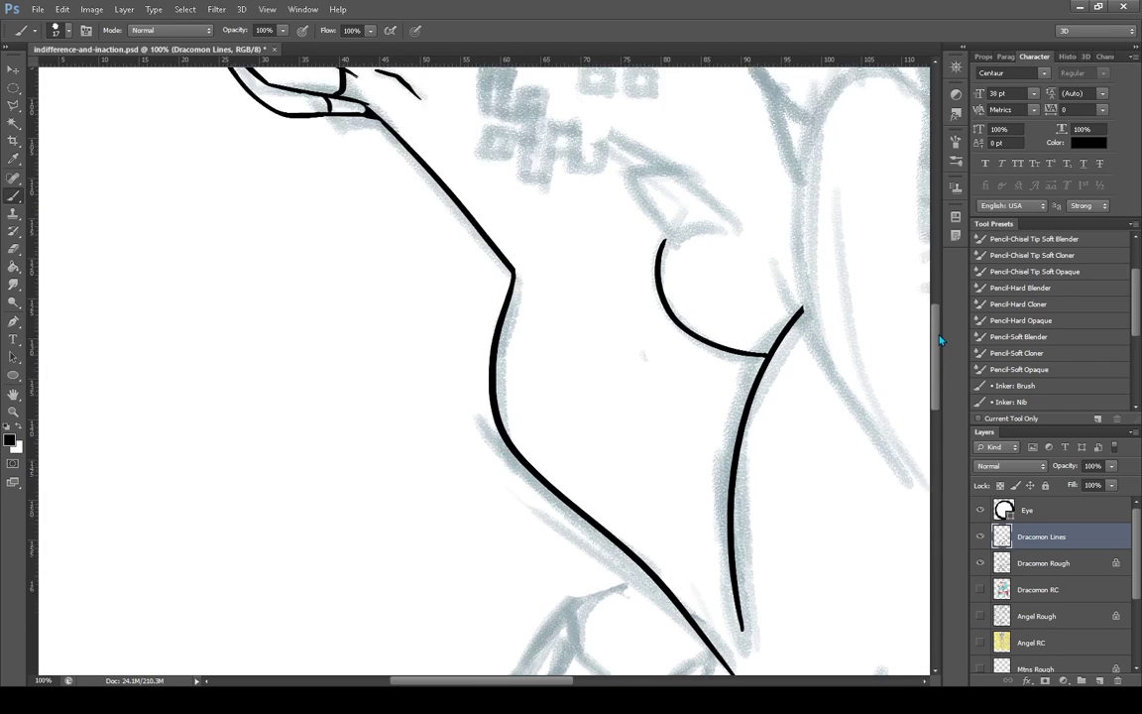
{"action": "mouse_move", "coordinate": [629, 287]}
{"action": "left_mouse_down"}
{"action": "mouse_move", "coordinate": [671, 346]}
{"action": "mouse_move", "coordinate": [739, 343]}
{"action": "left_mouse_up"}
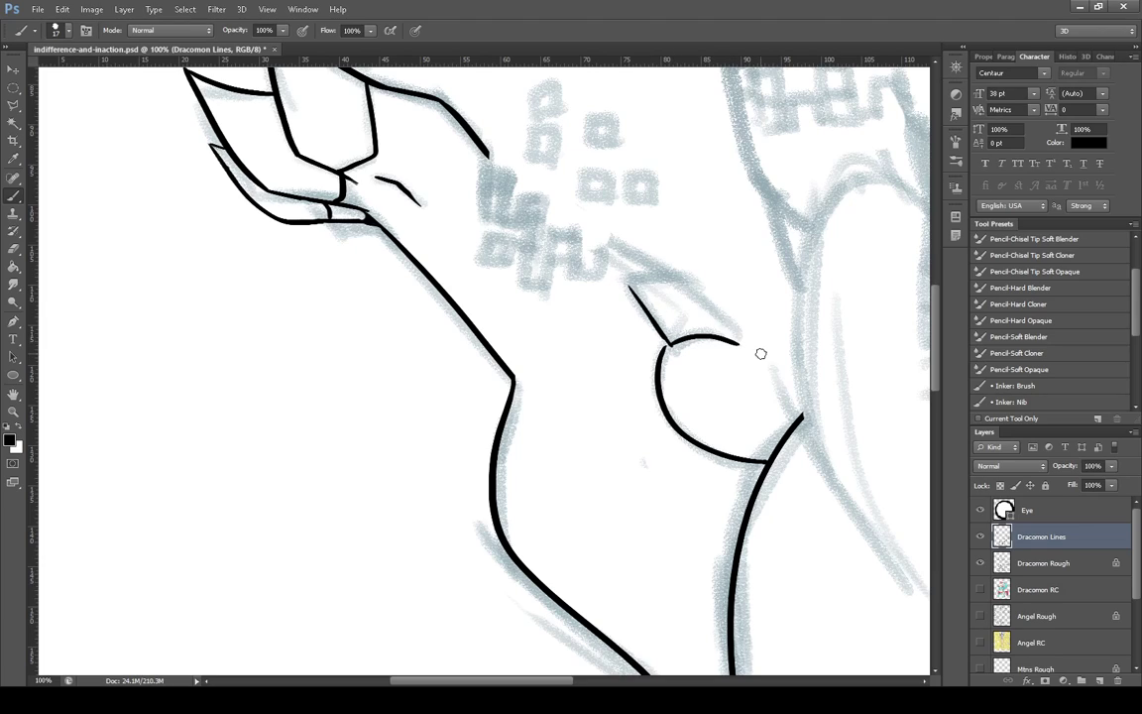
{"action": "left_click_drag", "start_coordinate": [674, 273], "coordinate": [737, 343]}
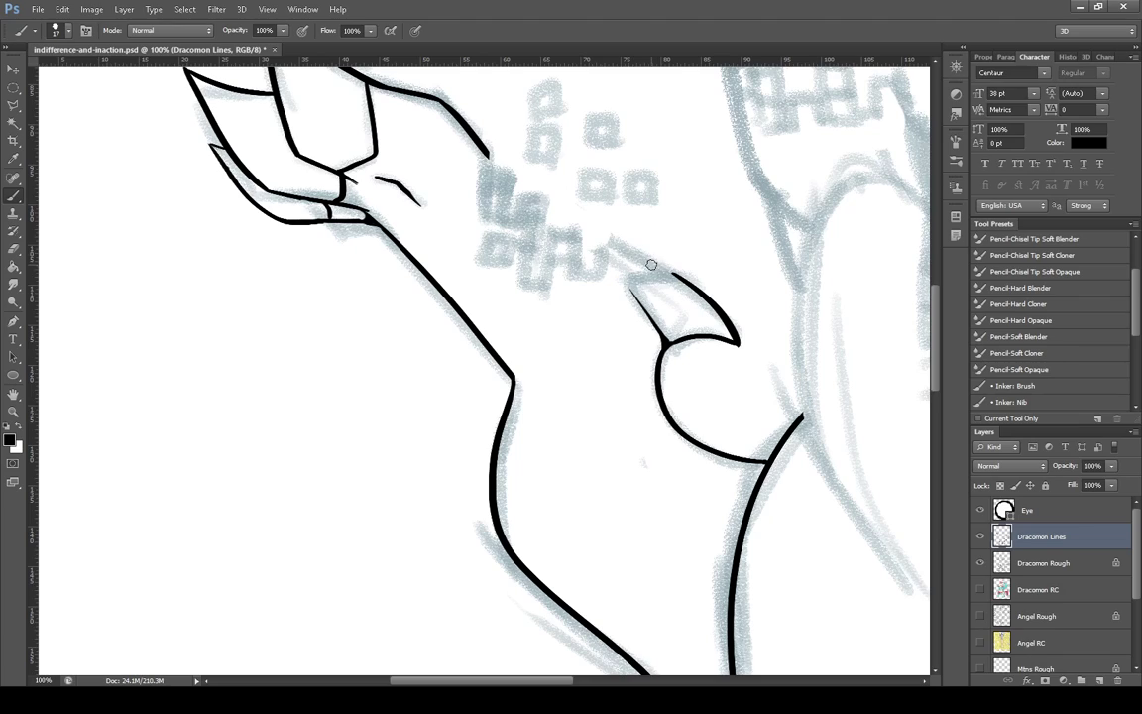
{"action": "left_click_drag", "start_coordinate": [611, 238], "coordinate": [686, 278]}
{"action": "key", "text": "ctrl+z"}
{"action": "key", "text": "ctrl+z"}
{"action": "left_click_drag", "start_coordinate": [627, 279], "coordinate": [683, 278]}
Ink the six loose square fragments floating between the clawed limb and the spike
{"action": "scroll", "coordinate": [845, 298], "scroll_direction": "up", "scroll_amount": 3}
{"action": "scroll", "coordinate": [845, 297], "scroll_direction": "up", "scroll_amount": 3}
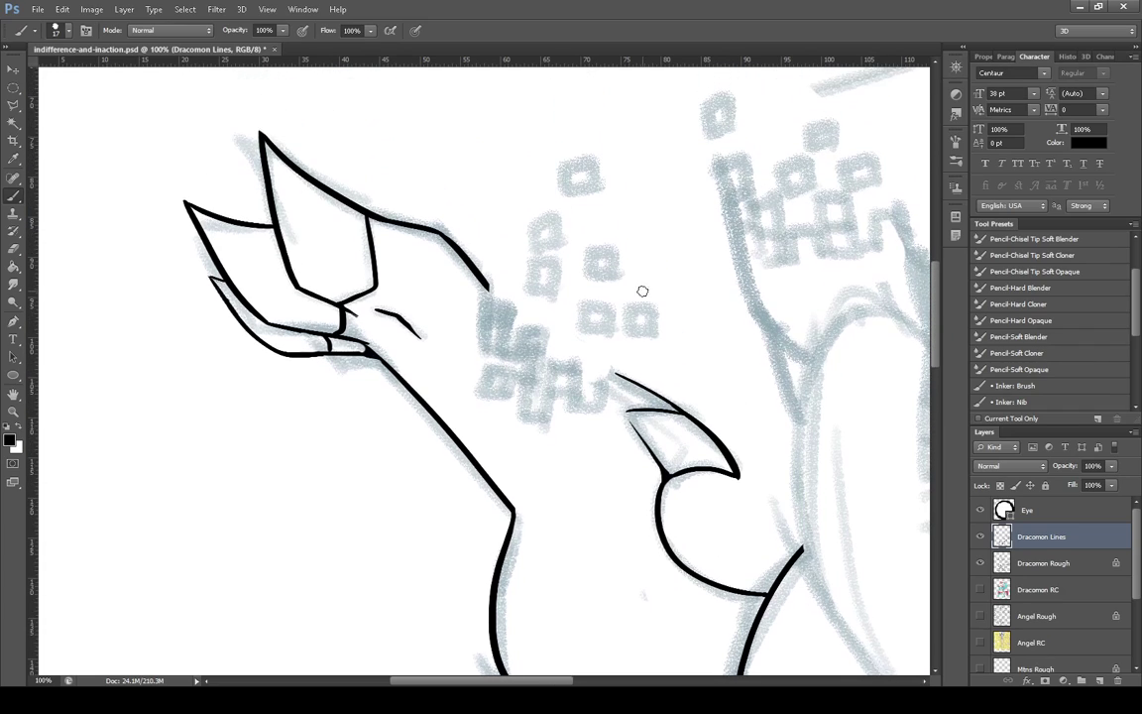
{"action": "mouse_move", "coordinate": [561, 169]}
{"action": "left_mouse_down"}
{"action": "mouse_move", "coordinate": [561, 191]}
{"action": "mouse_move", "coordinate": [595, 165]}
{"action": "left_mouse_up"}
{"action": "mouse_move", "coordinate": [588, 252]}
{"action": "left_mouse_down"}
{"action": "mouse_move", "coordinate": [588, 274]}
{"action": "mouse_move", "coordinate": [616, 281]}
{"action": "mouse_move", "coordinate": [588, 252]}
{"action": "left_mouse_up"}
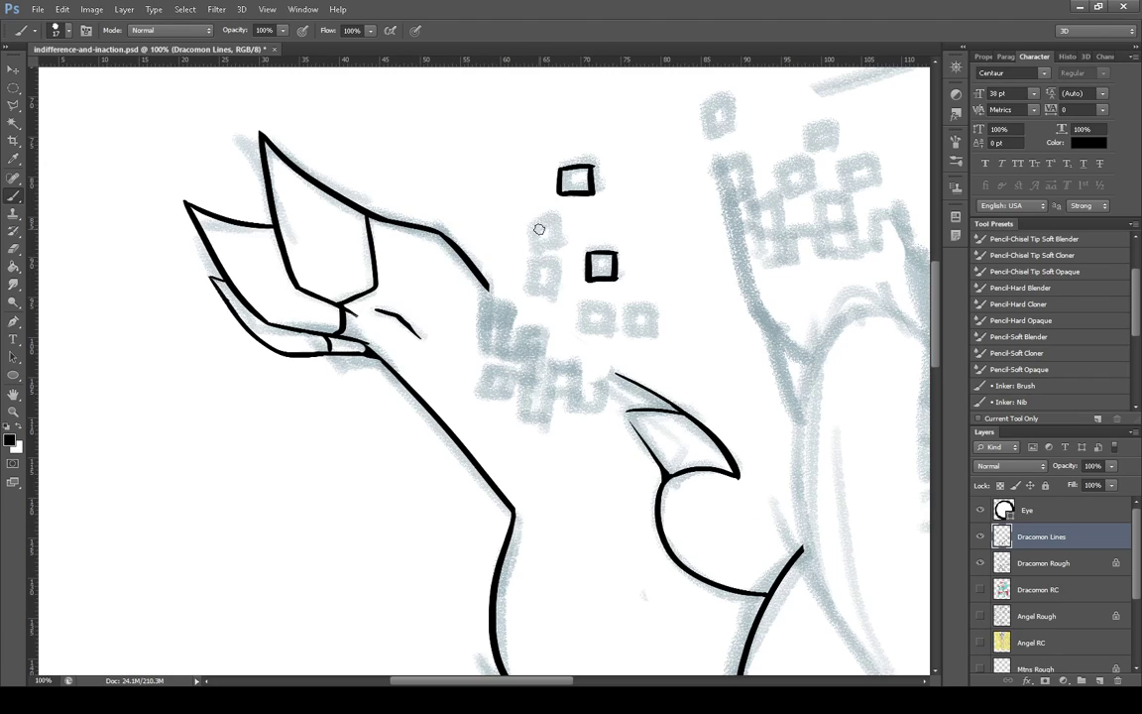
{"action": "mouse_move", "coordinate": [534, 224]}
{"action": "left_mouse_down"}
{"action": "mouse_move", "coordinate": [535, 245]}
{"action": "mouse_move", "coordinate": [561, 244]}
{"action": "mouse_move", "coordinate": [558, 218]}
{"action": "left_mouse_up"}
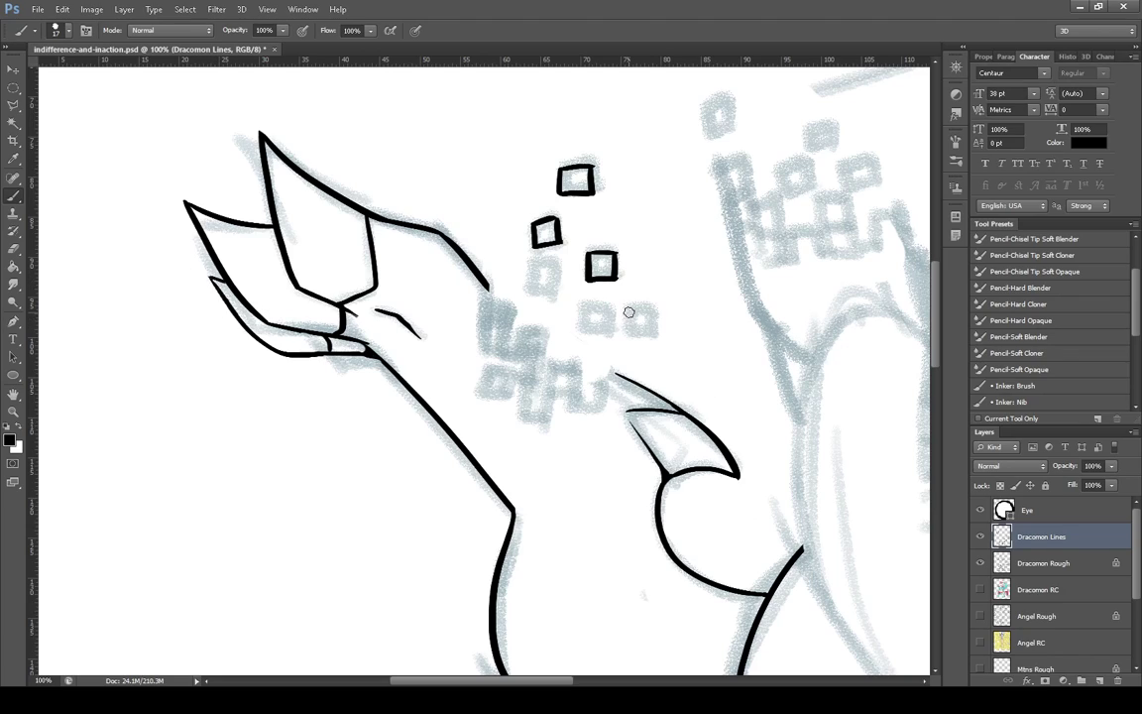
{"action": "mouse_move", "coordinate": [627, 312]}
{"action": "left_mouse_down"}
{"action": "mouse_move", "coordinate": [664, 330]}
{"action": "mouse_move", "coordinate": [627, 309]}
{"action": "mouse_move", "coordinate": [599, 335]}
{"action": "mouse_move", "coordinate": [607, 312]}
{"action": "mouse_move", "coordinate": [603, 334]}
{"action": "mouse_move", "coordinate": [579, 308]}
{"action": "left_mouse_up"}
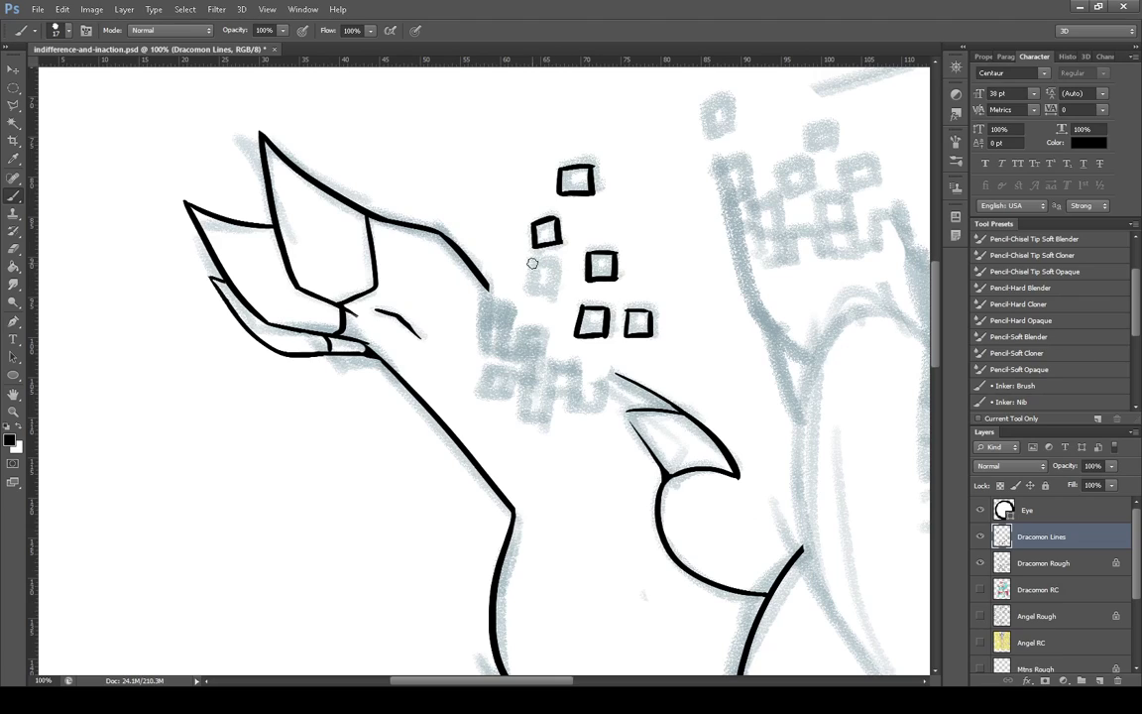
{"action": "mouse_move", "coordinate": [530, 263]}
{"action": "left_mouse_down"}
{"action": "mouse_move", "coordinate": [542, 293]}
{"action": "mouse_move", "coordinate": [556, 286]}
{"action": "mouse_move", "coordinate": [529, 265]}
{"action": "left_mouse_up"}
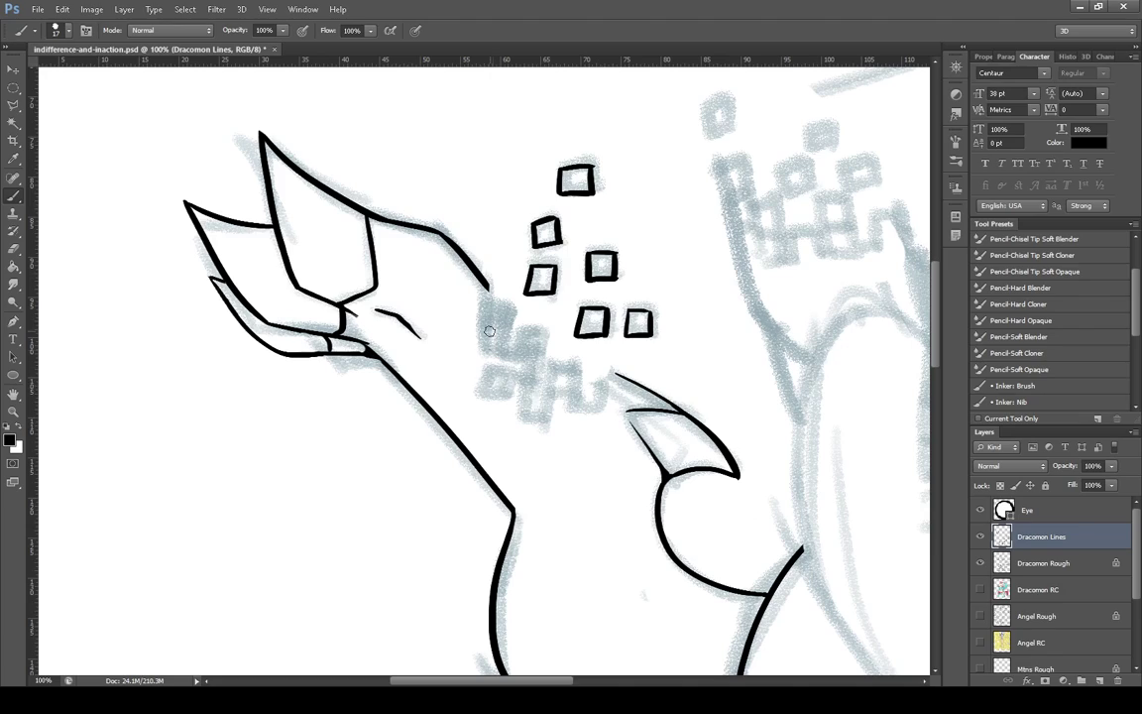
Ink the stepped broken edge from the limb's upper line to the spike, adding thickness lines and a separate square beside it
{"action": "mouse_move", "coordinate": [488, 289]}
{"action": "left_mouse_down"}
{"action": "mouse_move", "coordinate": [483, 354]}
{"action": "mouse_move", "coordinate": [514, 343]}
{"action": "mouse_move", "coordinate": [512, 305]}
{"action": "left_mouse_up"}
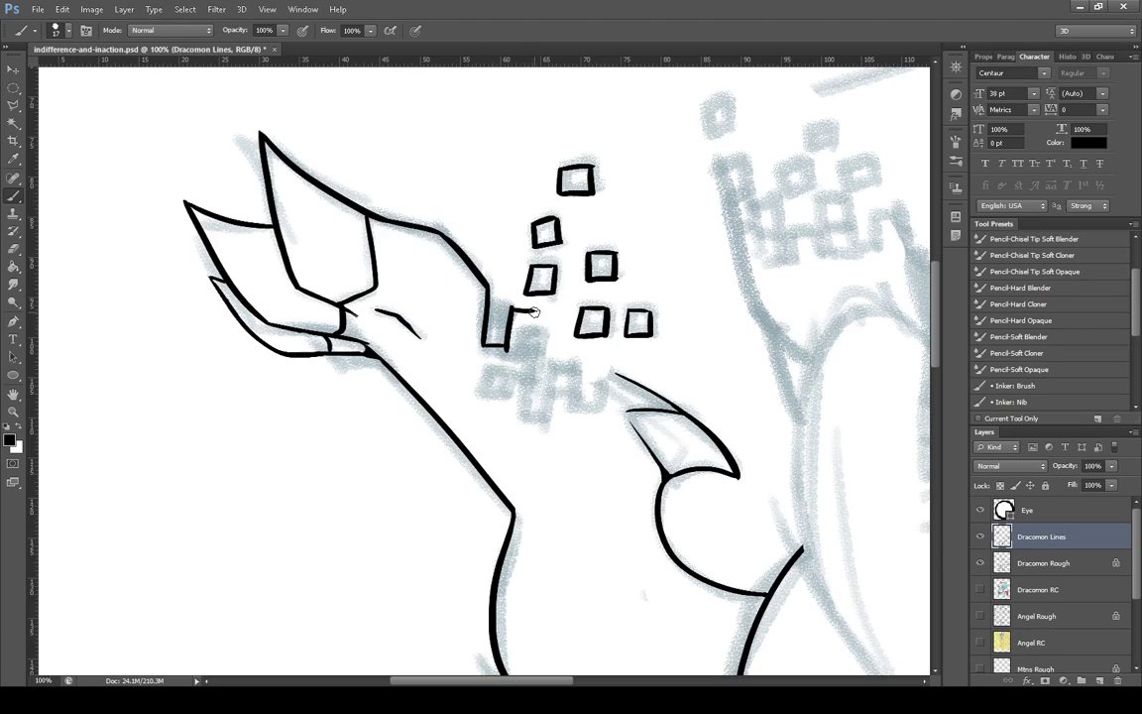
{"action": "mouse_move", "coordinate": [512, 309]}
{"action": "left_mouse_down"}
{"action": "mouse_move", "coordinate": [531, 400]}
{"action": "mouse_move", "coordinate": [542, 418]}
{"action": "mouse_move", "coordinate": [555, 416]}
{"action": "mouse_move", "coordinate": [558, 366]}
{"action": "mouse_move", "coordinate": [595, 375]}
{"action": "mouse_move", "coordinate": [577, 370]}
{"action": "mouse_move", "coordinate": [593, 407]}
{"action": "mouse_move", "coordinate": [581, 404]}
{"action": "mouse_move", "coordinate": [605, 406]}
{"action": "mouse_move", "coordinate": [609, 357]}
{"action": "left_mouse_up"}
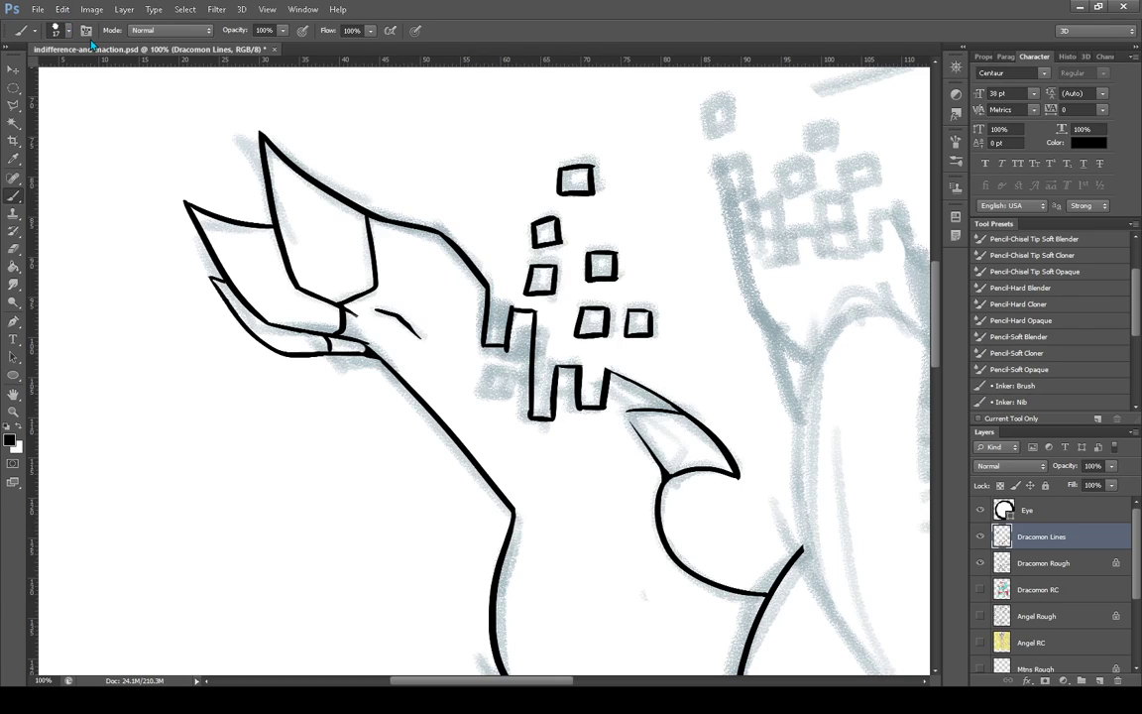
{"action": "left_click_drag", "start_coordinate": [513, 310], "coordinate": [535, 308]}
{"action": "mouse_move", "coordinate": [487, 371]}
{"action": "left_mouse_down"}
{"action": "mouse_move", "coordinate": [517, 386]}
{"action": "mouse_move", "coordinate": [494, 373]}
{"action": "mouse_move", "coordinate": [525, 369]}
{"action": "mouse_move", "coordinate": [516, 331]}
{"action": "mouse_move", "coordinate": [508, 338]}
{"action": "mouse_move", "coordinate": [533, 339]}
{"action": "mouse_move", "coordinate": [506, 349]}
{"action": "mouse_move", "coordinate": [556, 356]}
{"action": "mouse_move", "coordinate": [579, 386]}
{"action": "mouse_move", "coordinate": [559, 387]}
{"action": "mouse_move", "coordinate": [585, 392]}
{"action": "mouse_move", "coordinate": [555, 401]}
{"action": "mouse_move", "coordinate": [620, 401]}
{"action": "left_mouse_up"}
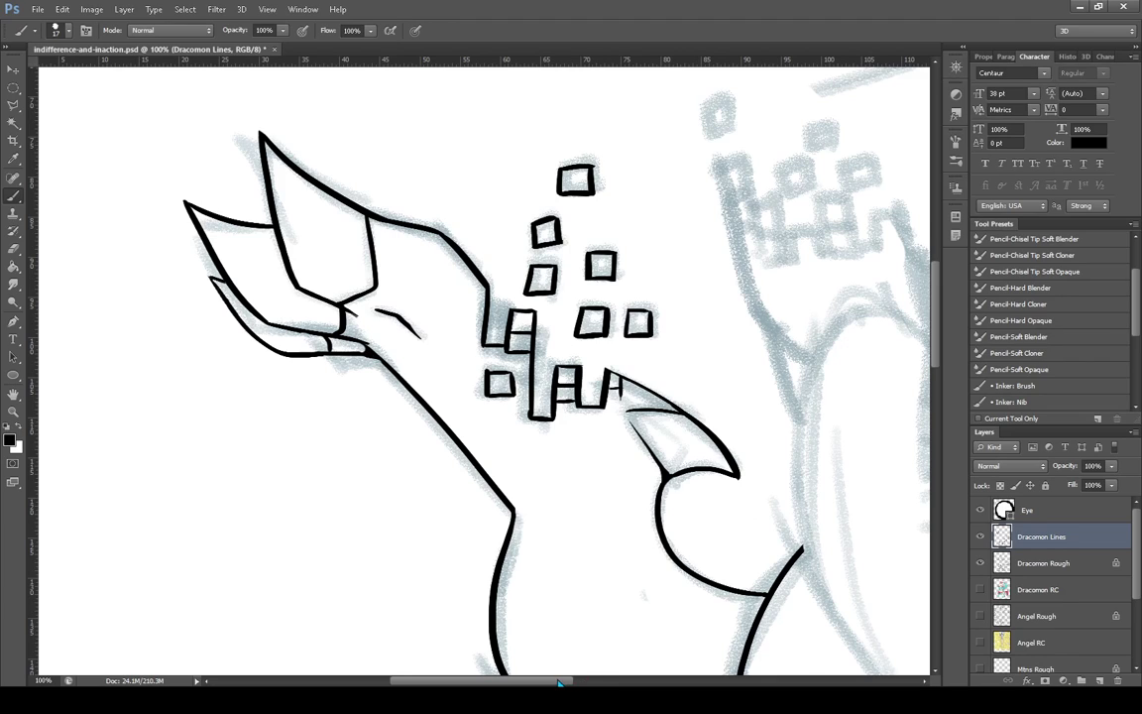
Extend the long diagonal body contour in a curve toward the yellow emblem, and smooth and thicken the join where the neighbouring contour meets it
{"action": "left_click_drag", "start_coordinate": [558, 683], "coordinate": [647, 682]}
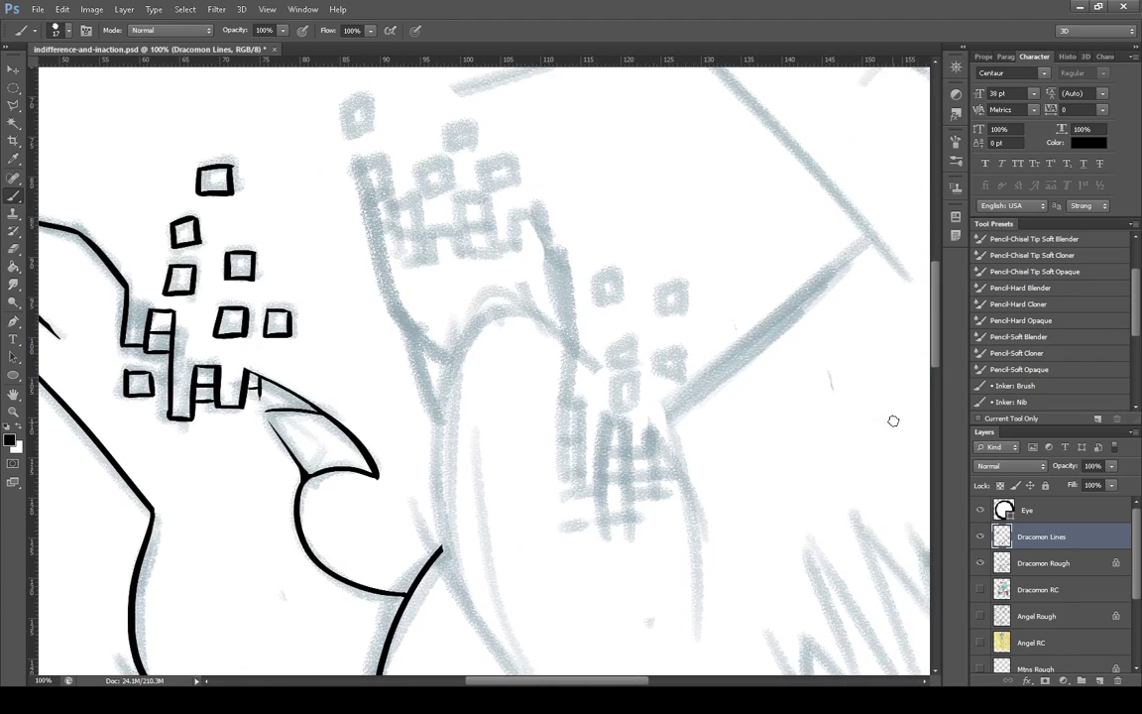
{"action": "left_click_drag", "start_coordinate": [935, 317], "coordinate": [936, 461]}
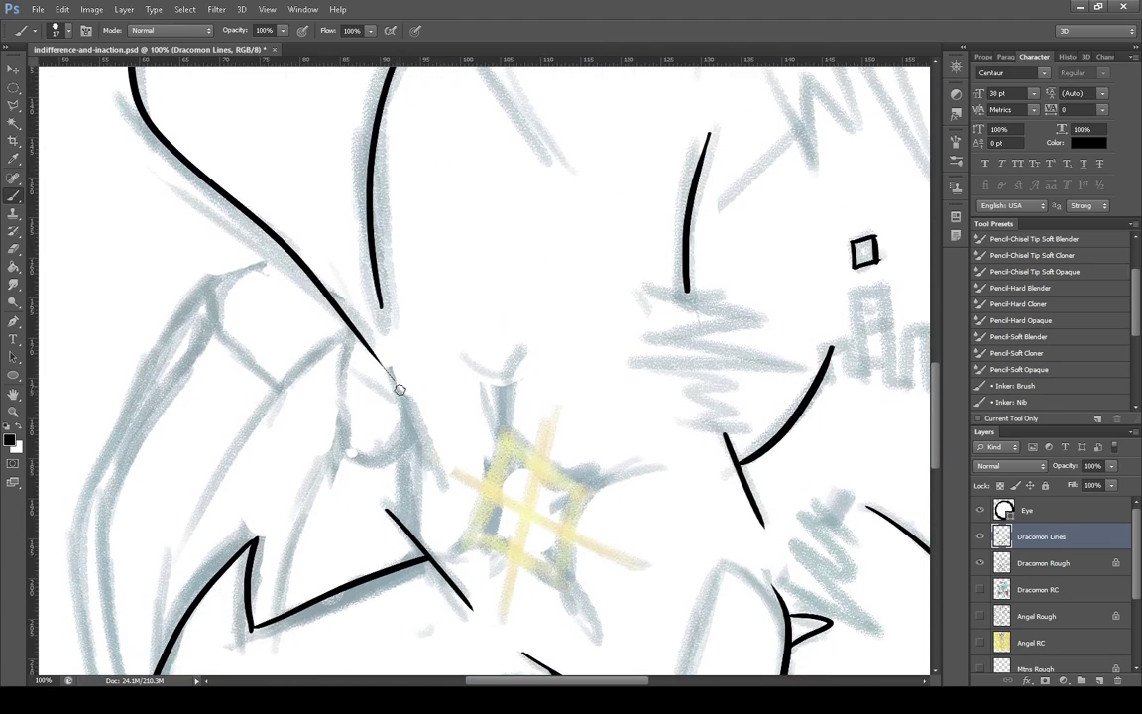
{"action": "mouse_move", "coordinate": [380, 354]}
{"action": "left_mouse_down"}
{"action": "mouse_move", "coordinate": [389, 408]}
{"action": "mouse_move", "coordinate": [449, 501]}
{"action": "mouse_move", "coordinate": [437, 444]}
{"action": "mouse_move", "coordinate": [437, 460]}
{"action": "left_mouse_up"}
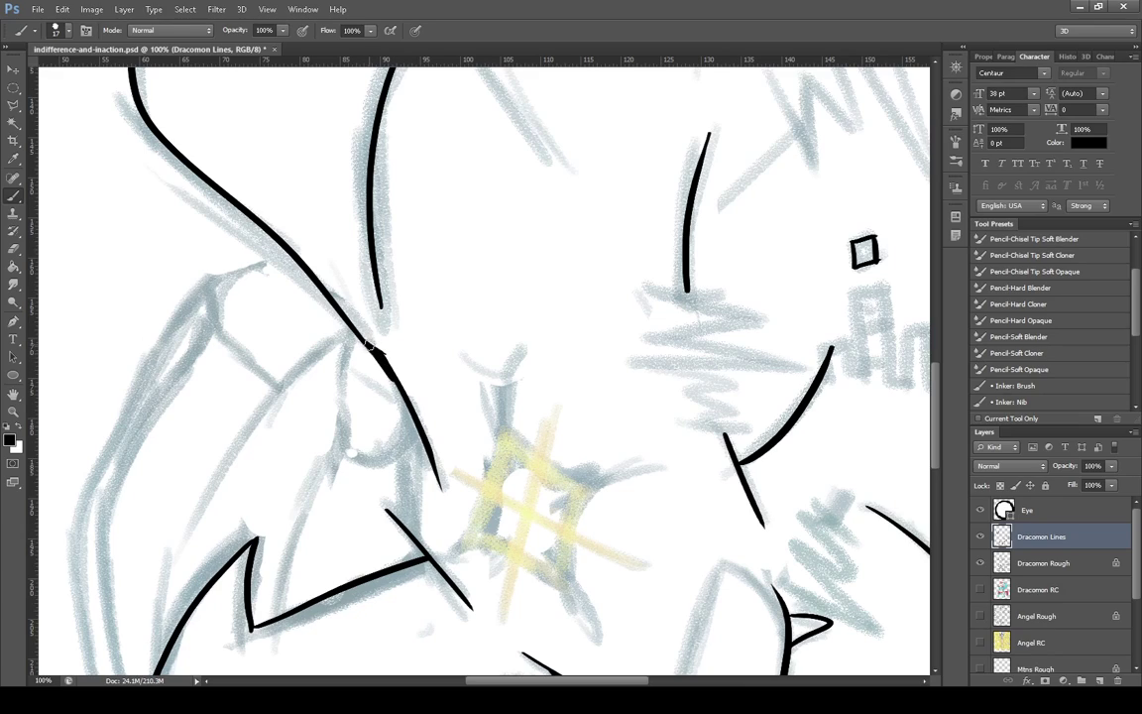
{"action": "left_click_drag", "start_coordinate": [369, 345], "coordinate": [428, 428]}
{"action": "left_click_drag", "start_coordinate": [377, 333], "coordinate": [396, 375]}
{"action": "left_click_drag", "start_coordinate": [592, 681], "coordinate": [554, 682]}
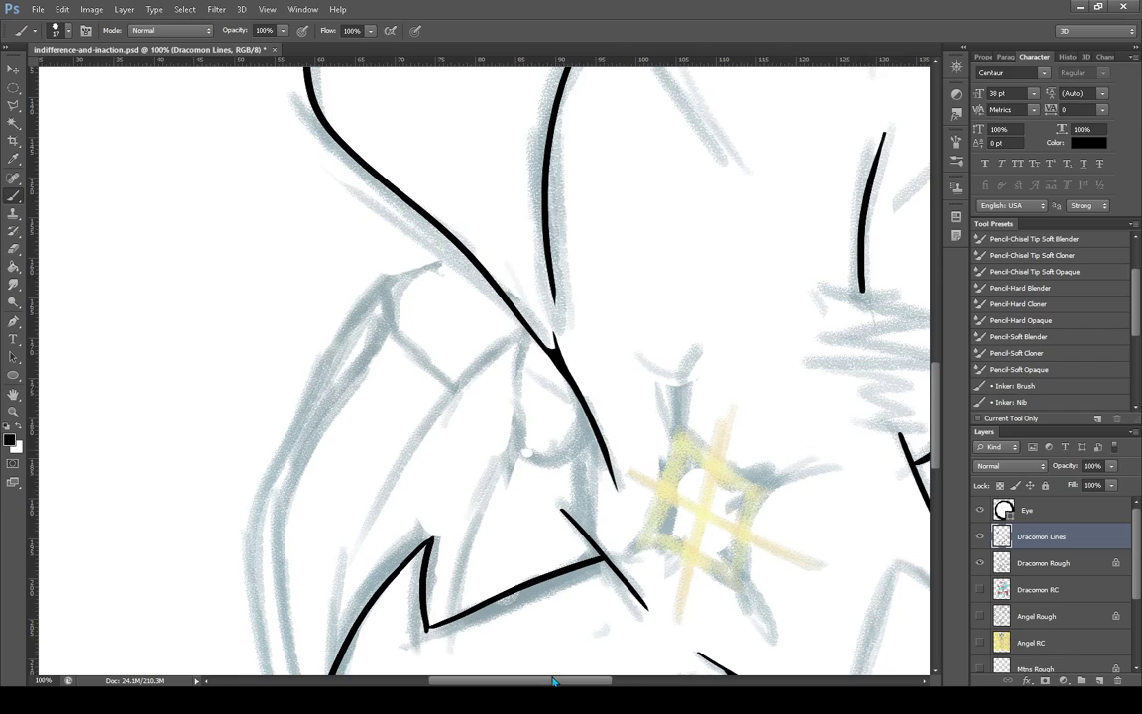
{"action": "scroll", "coordinate": [276, 408], "scroll_direction": "down", "scroll_amount": 5}
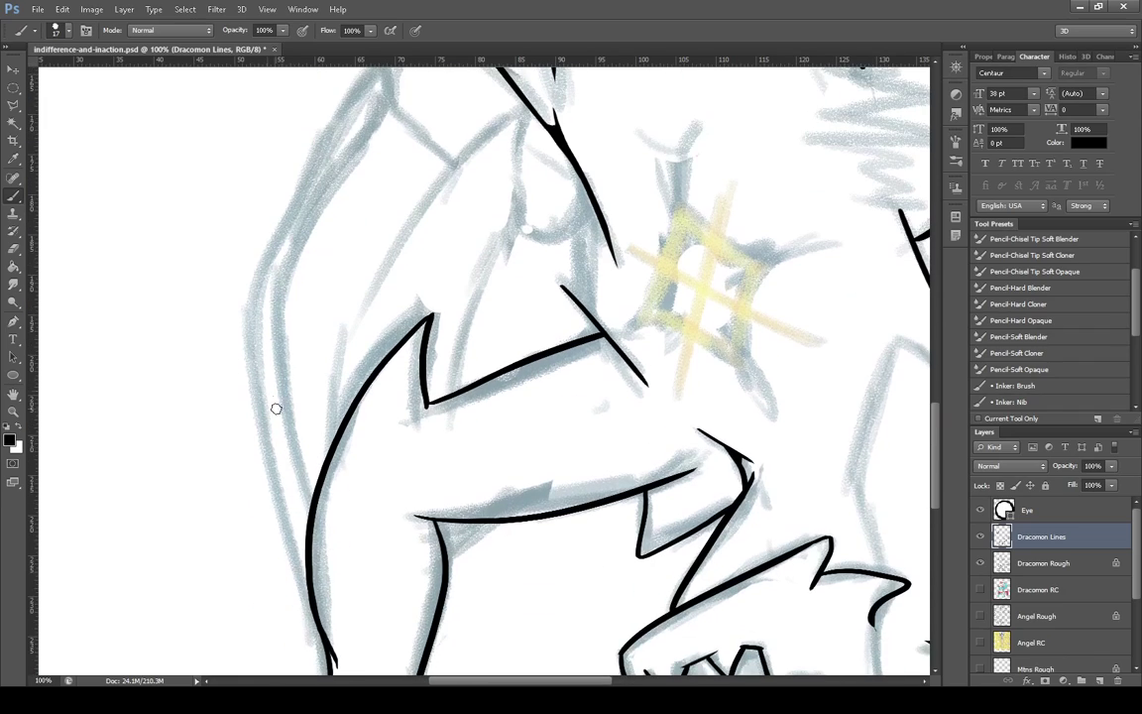
{"action": "left_click_drag", "start_coordinate": [307, 592], "coordinate": [258, 295]}
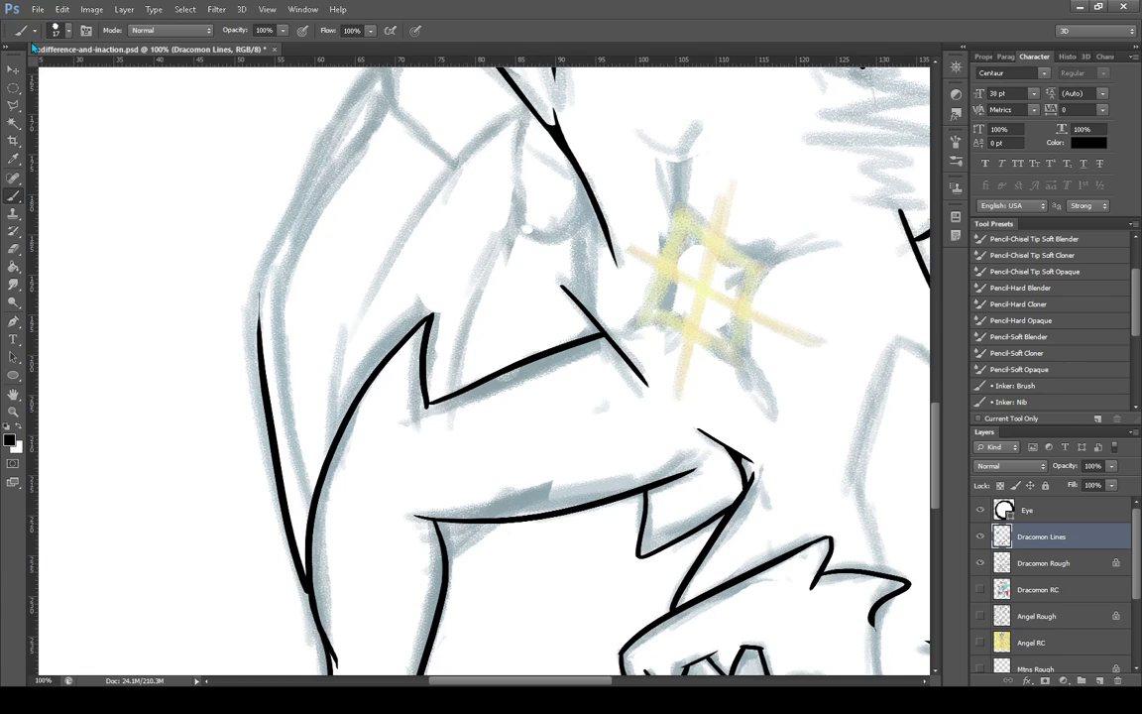
{"action": "key", "text": "ctrl+z"}
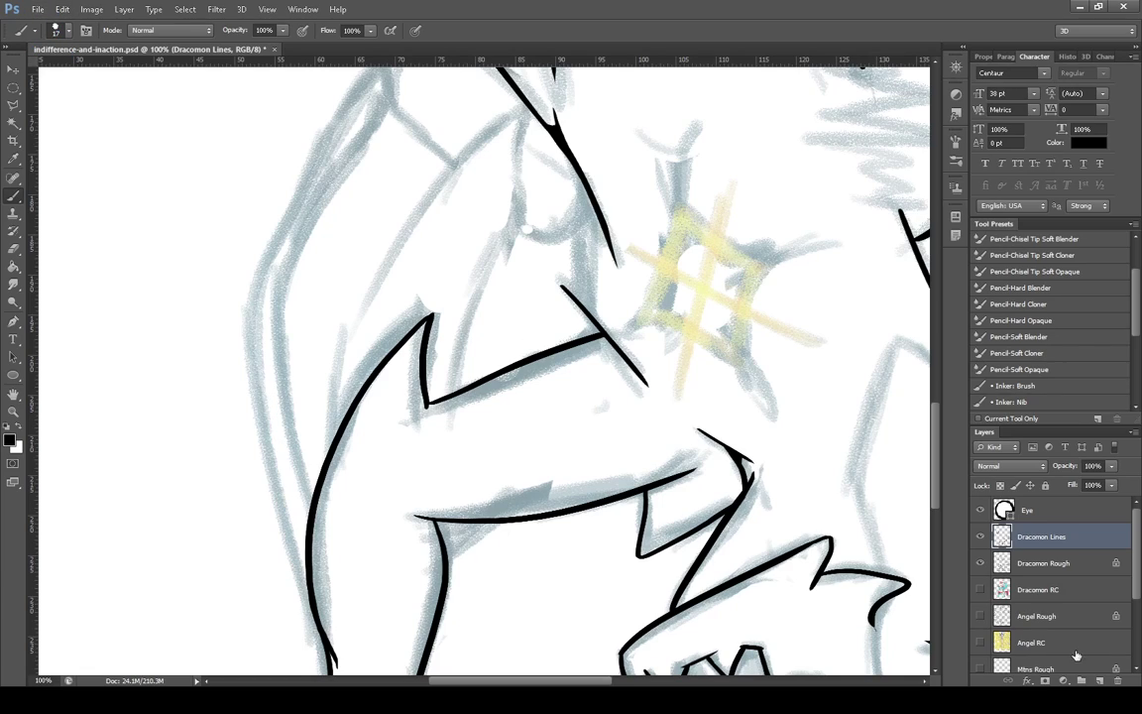
Add a new layer and ink the folded wing's long outer edge down to the wrist, plus the curved fold line inside it
{"action": "left_click", "coordinate": [1097, 680]}
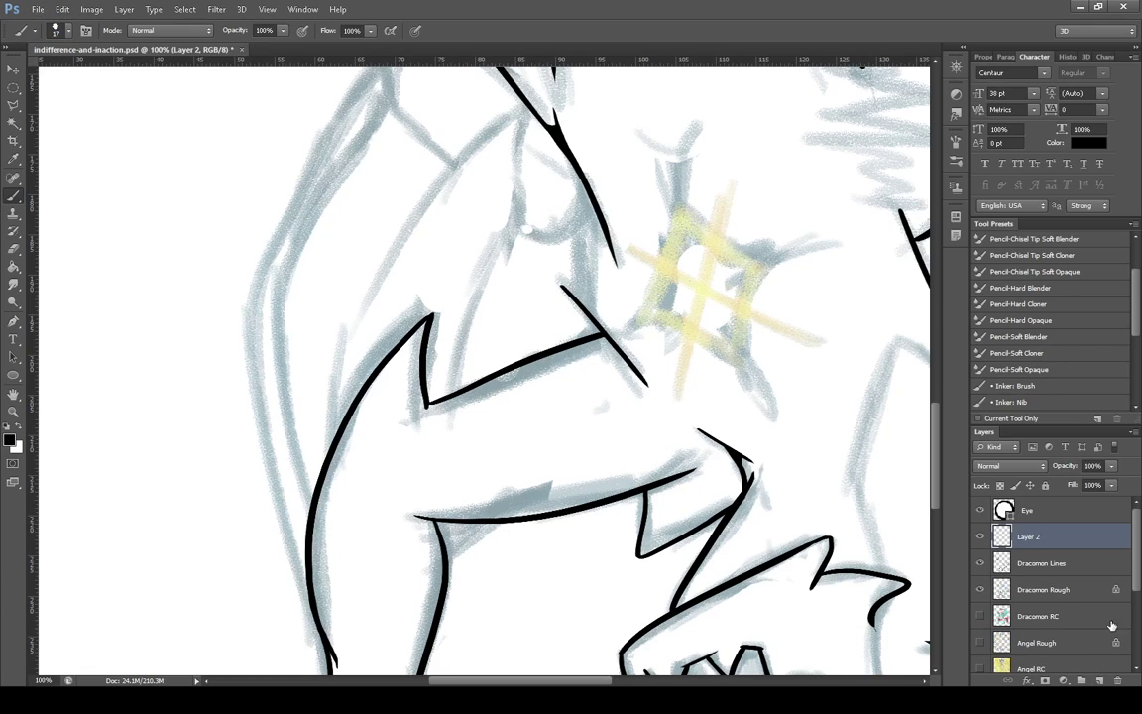
{"action": "left_click", "coordinate": [13, 411]}
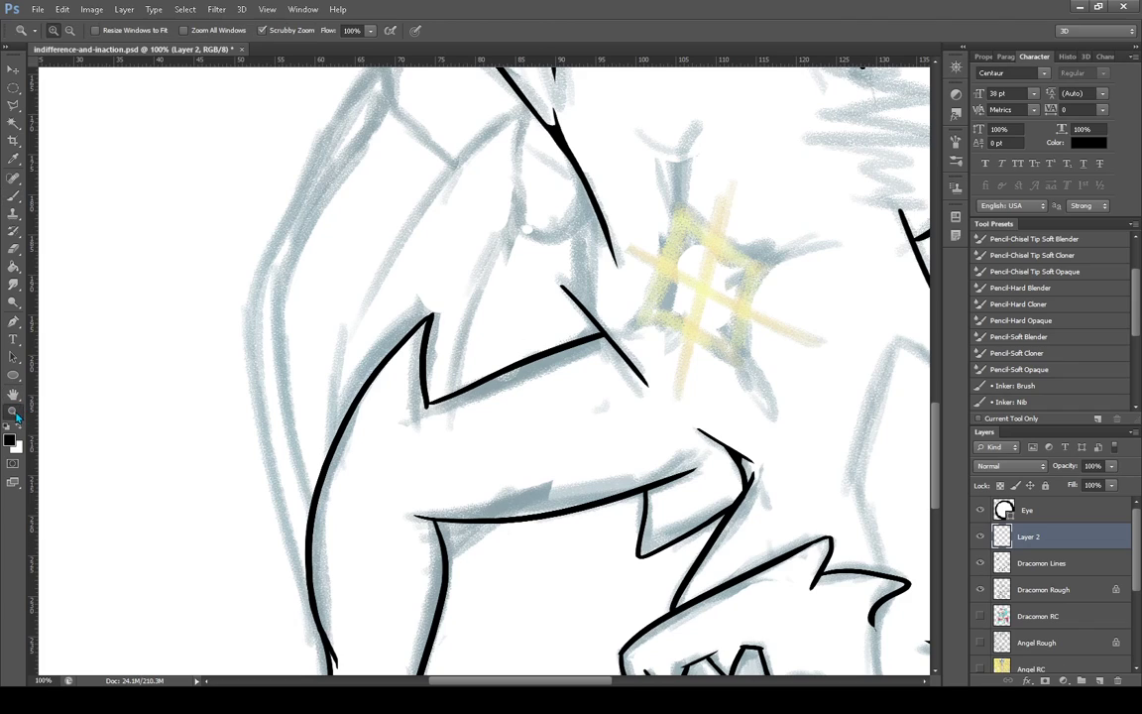
{"action": "left_click", "coordinate": [421, 412], "text": "alt"}
{"action": "scroll", "coordinate": [421, 412], "scroll_direction": "down", "scroll_amount": 2}
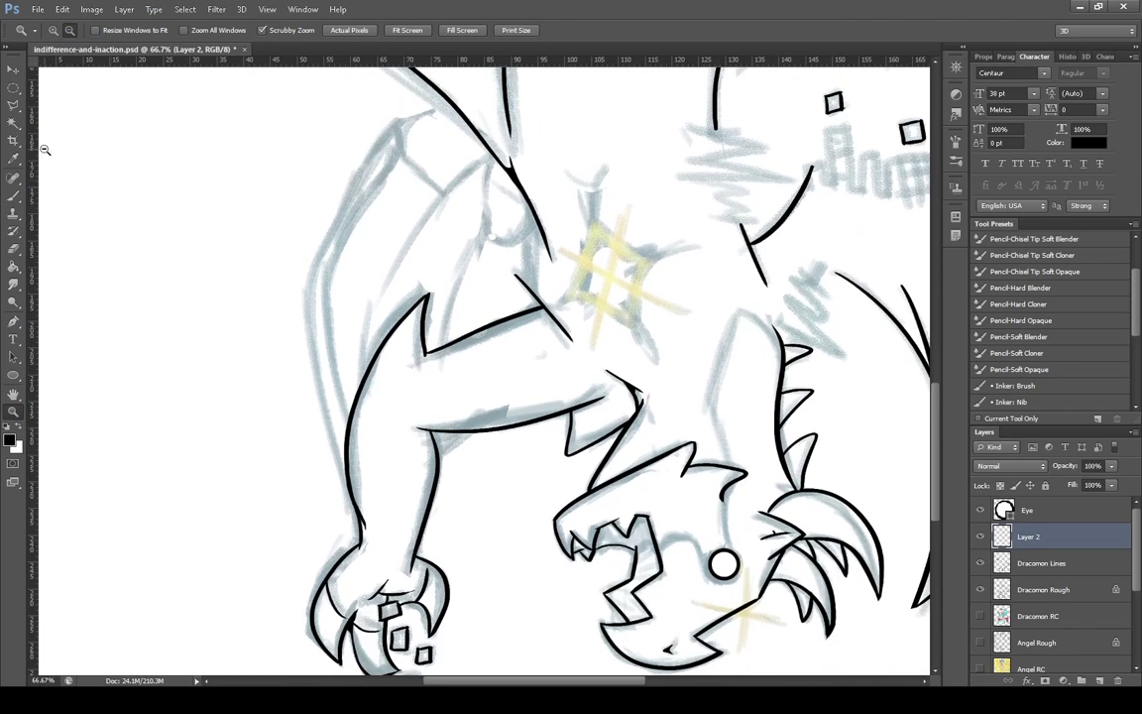
{"action": "left_click", "coordinate": [19, 194]}
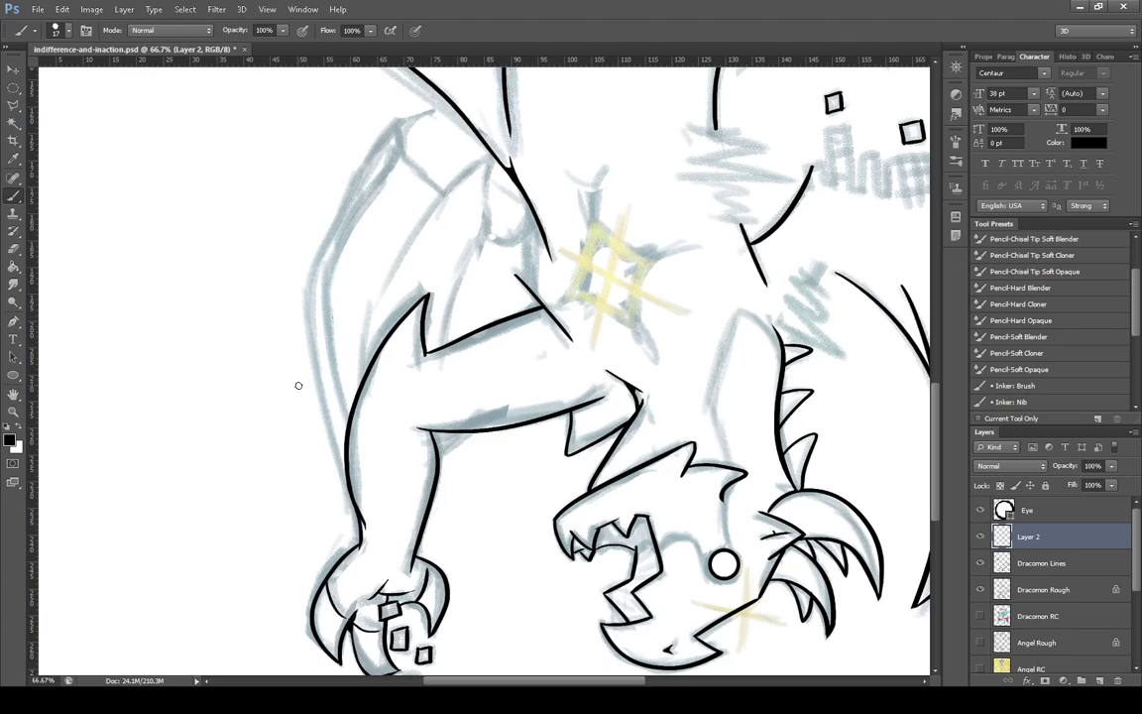
{"action": "left_click_drag", "start_coordinate": [397, 119], "coordinate": [361, 524]}
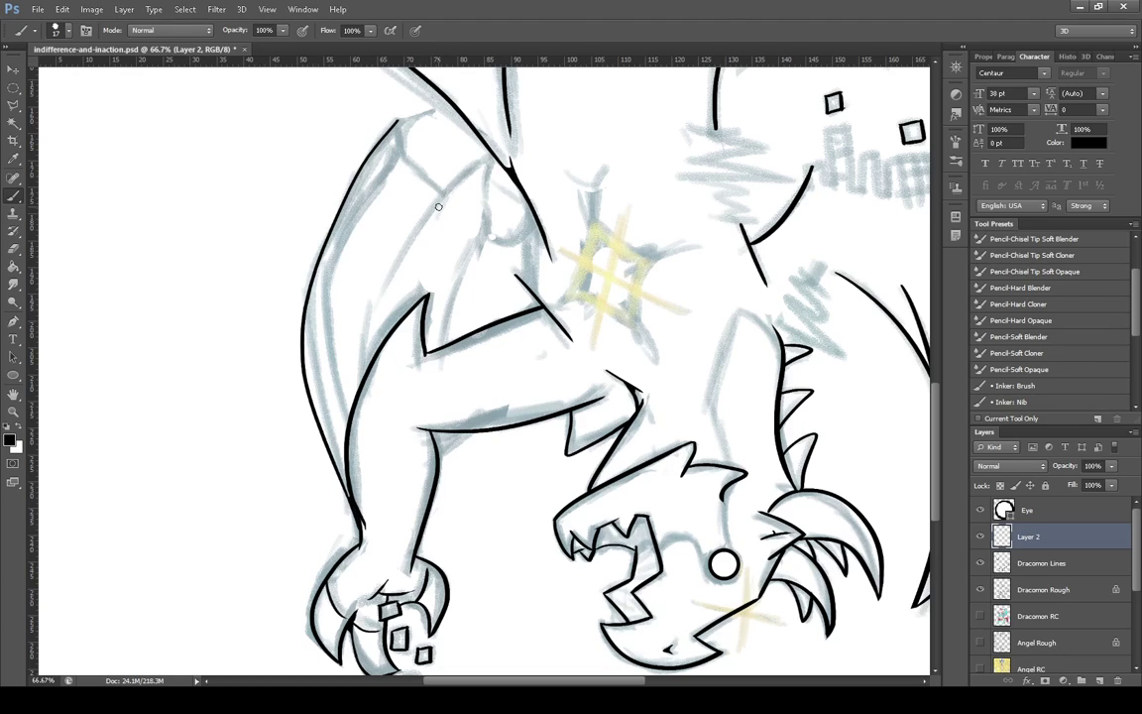
{"action": "left_click_drag", "start_coordinate": [485, 157], "coordinate": [385, 293]}
Ink the small rounded curve under the body contour and the vertical line down to the arm, cleaning the overlap on Dracomon Lines
{"action": "left_click_drag", "start_coordinate": [490, 238], "coordinate": [544, 220]}
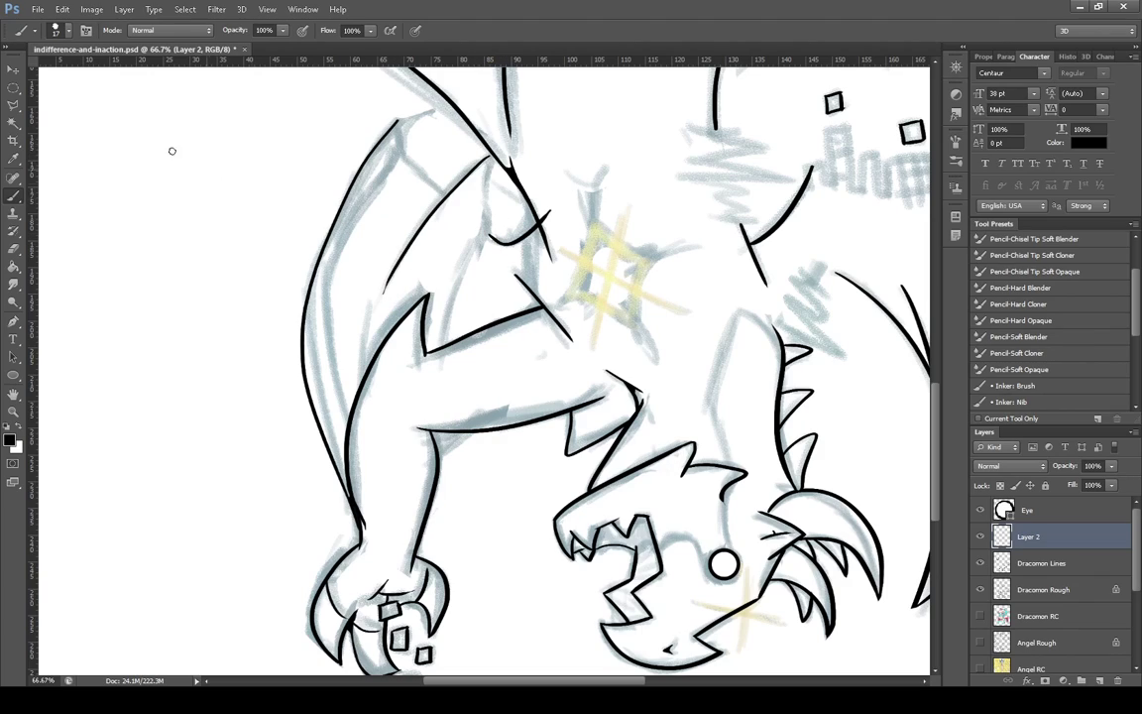
{"action": "left_click", "coordinate": [68, 10]}
{"action": "left_click", "coordinate": [100, 42]}
{"action": "mouse_move", "coordinate": [487, 235]}
{"action": "left_mouse_down"}
{"action": "mouse_move", "coordinate": [555, 181]}
{"action": "mouse_move", "coordinate": [540, 217]}
{"action": "left_mouse_up"}
{"action": "left_click_drag", "start_coordinate": [537, 293], "coordinate": [536, 210]}
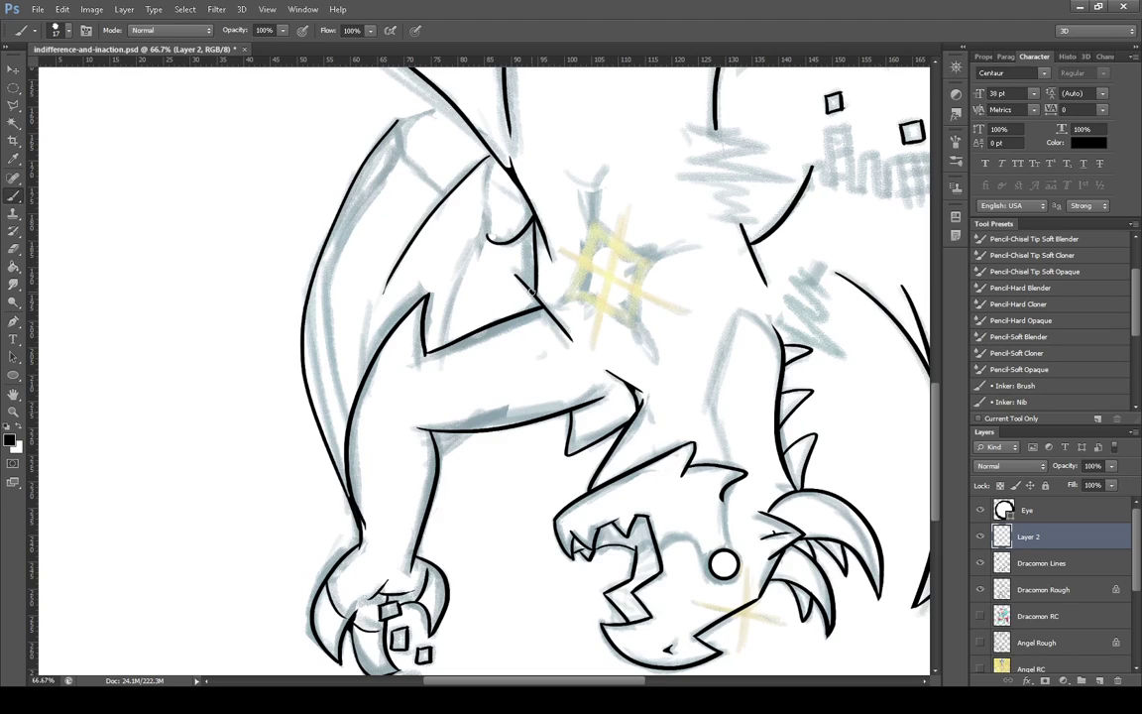
{"action": "left_click", "coordinate": [1042, 564]}
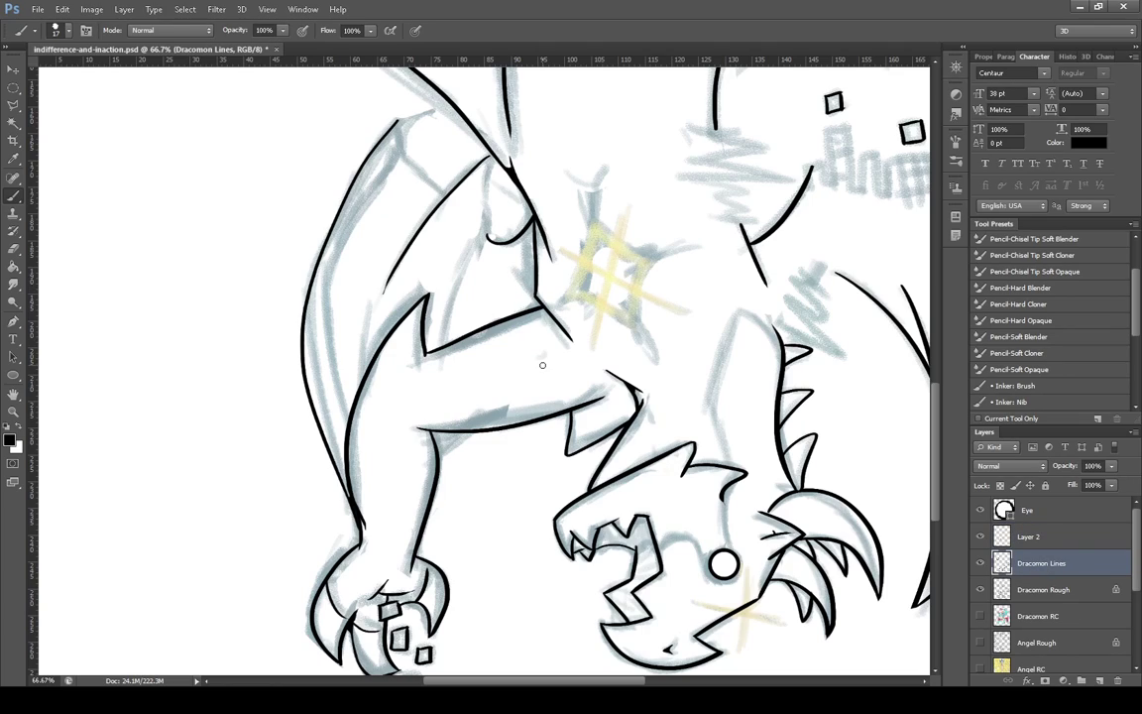
{"action": "left_click", "coordinate": [1058, 534]}
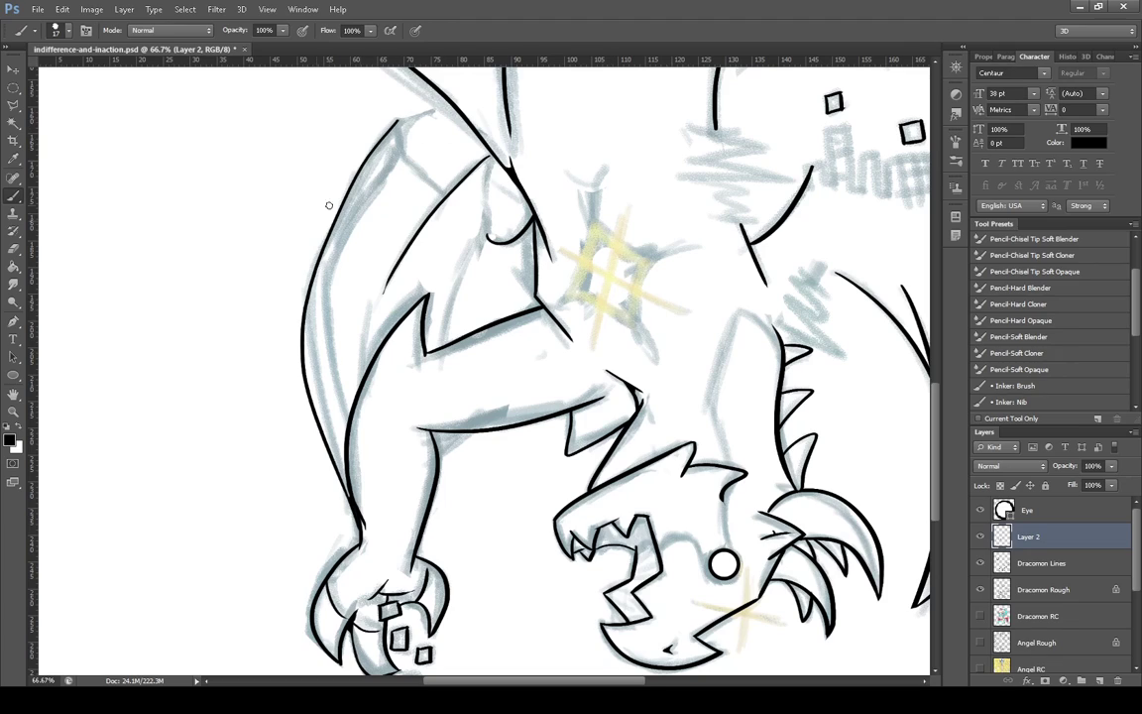
Ink the pointed tip at the wing's peak and the curved edge from its base across to the inner fold line
{"action": "left_click", "coordinate": [16, 410]}
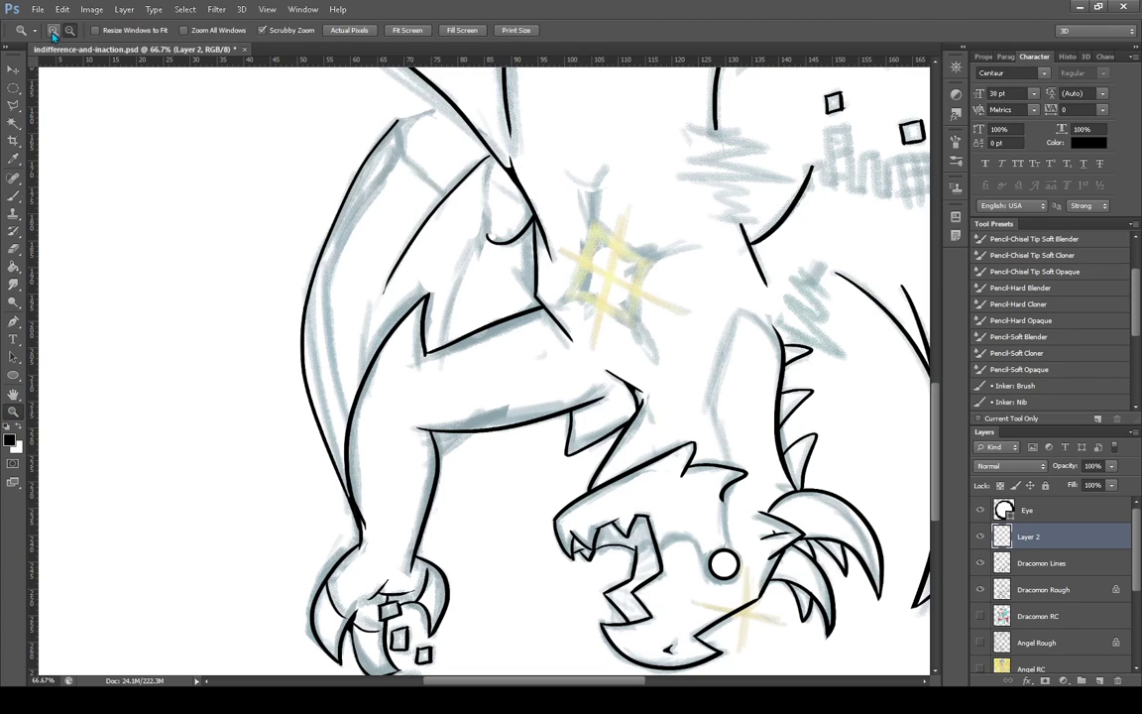
{"action": "left_click", "coordinate": [416, 99]}
{"action": "left_click", "coordinate": [415, 99]}
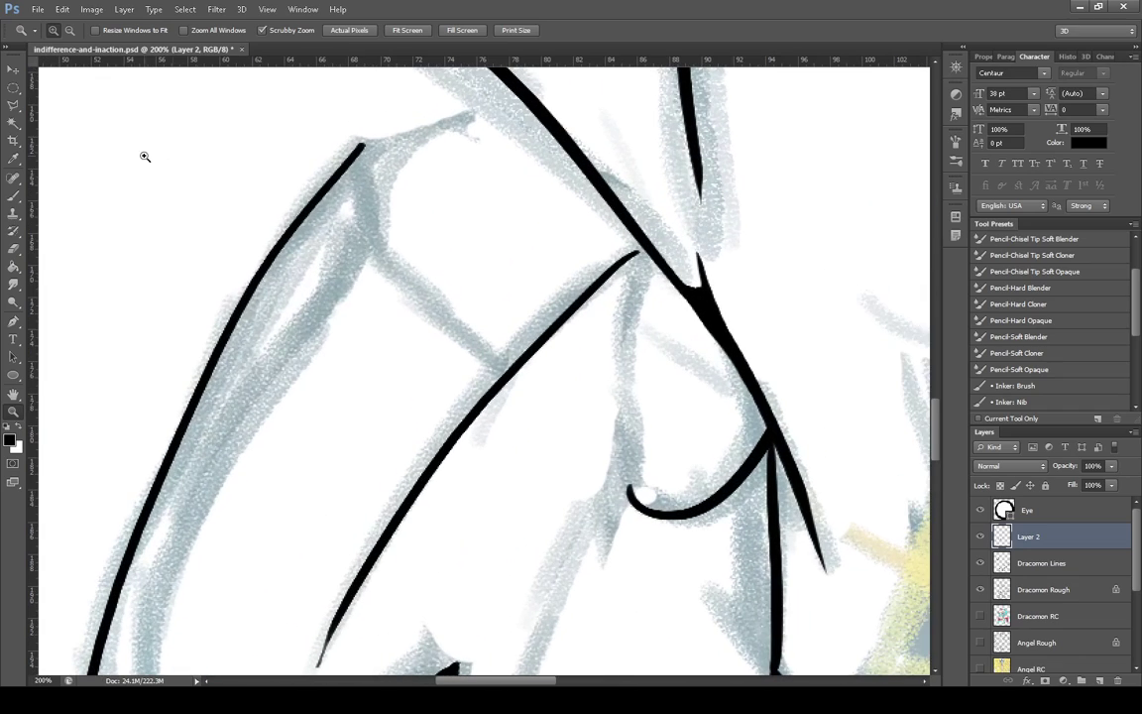
{"action": "left_click", "coordinate": [12, 195]}
{"action": "scroll", "coordinate": [845, 369], "scroll_direction": "up", "scroll_amount": 5}
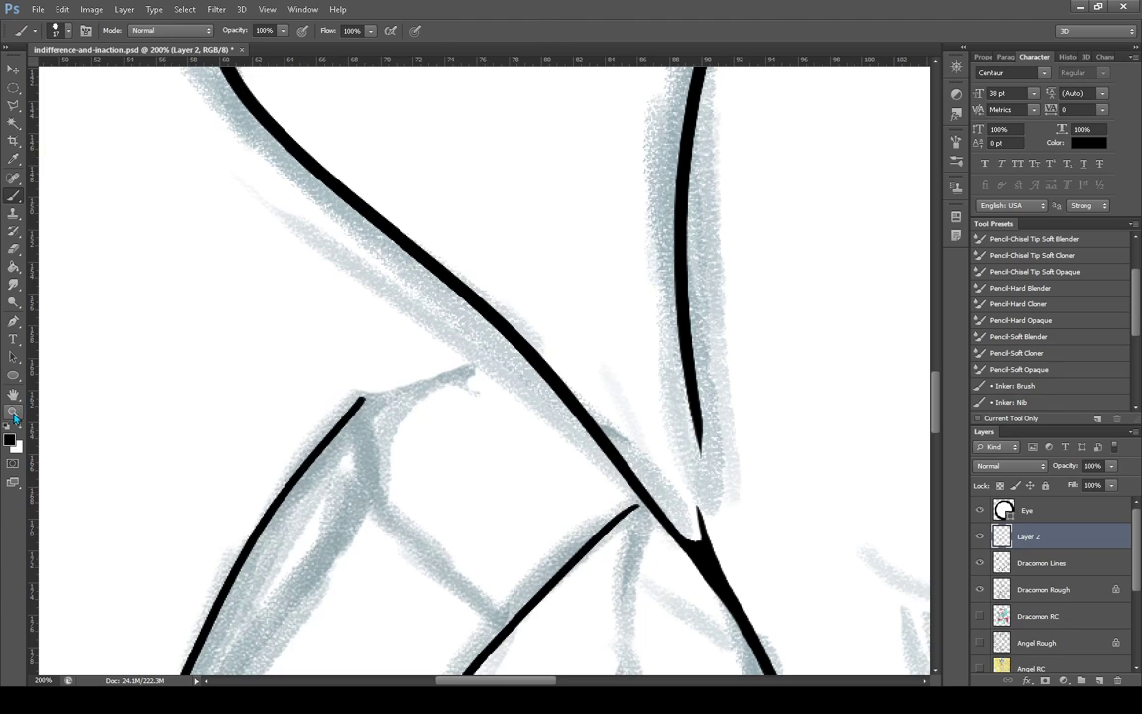
{"action": "key", "text": "z"}
{"action": "left_click", "coordinate": [117, 147], "text": "alt"}
{"action": "key", "text": "b"}
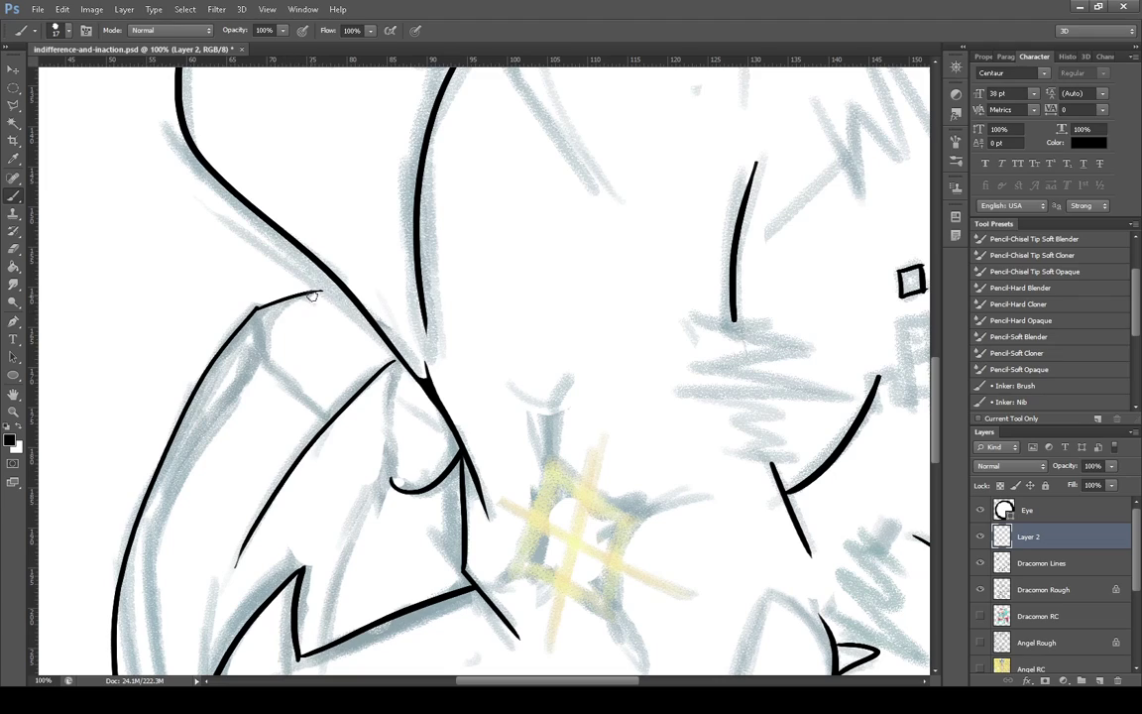
{"action": "mouse_move", "coordinate": [318, 293]}
{"action": "left_mouse_down"}
{"action": "mouse_move", "coordinate": [268, 377]}
{"action": "mouse_move", "coordinate": [289, 361]}
{"action": "mouse_move", "coordinate": [263, 345]}
{"action": "mouse_move", "coordinate": [270, 367]}
{"action": "mouse_move", "coordinate": [259, 343]}
{"action": "mouse_move", "coordinate": [343, 416]}
{"action": "left_mouse_up"}
{"action": "key", "text": "ctrl+z"}
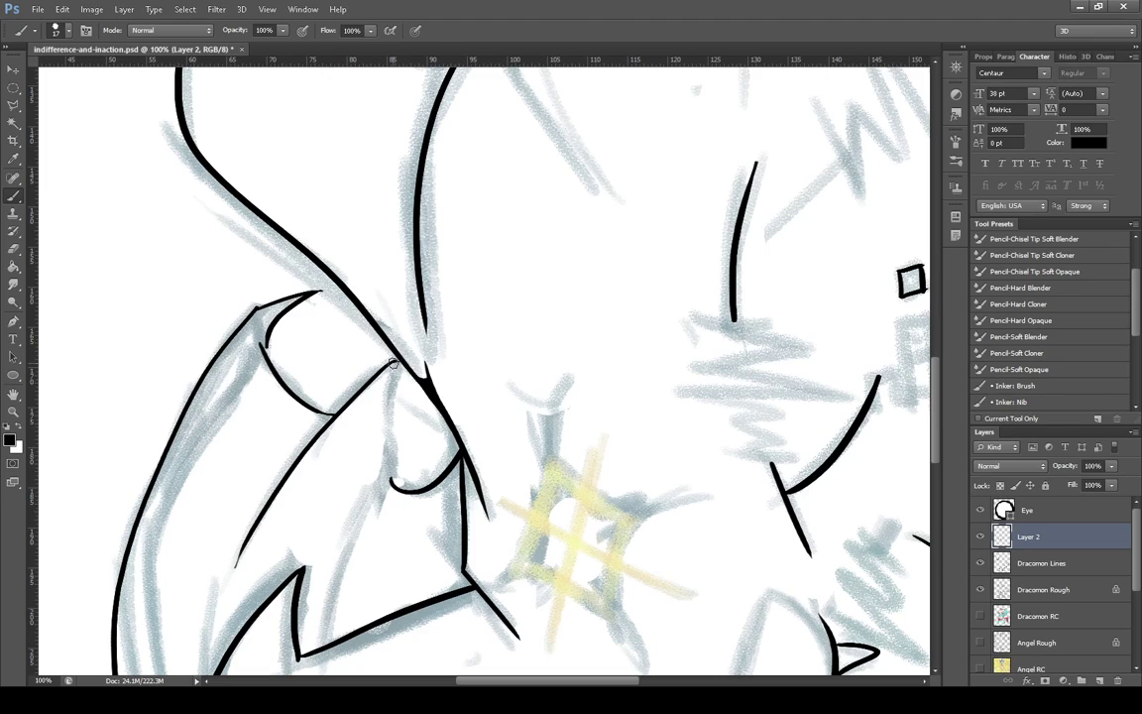
Ink the line from the body contour to the small rounded curve and the second wing fold below it, thickening the line junctions
{"action": "mouse_move", "coordinate": [390, 364]}
{"action": "left_mouse_down"}
{"action": "mouse_move", "coordinate": [401, 360]}
{"action": "mouse_move", "coordinate": [370, 485]}
{"action": "left_mouse_up"}
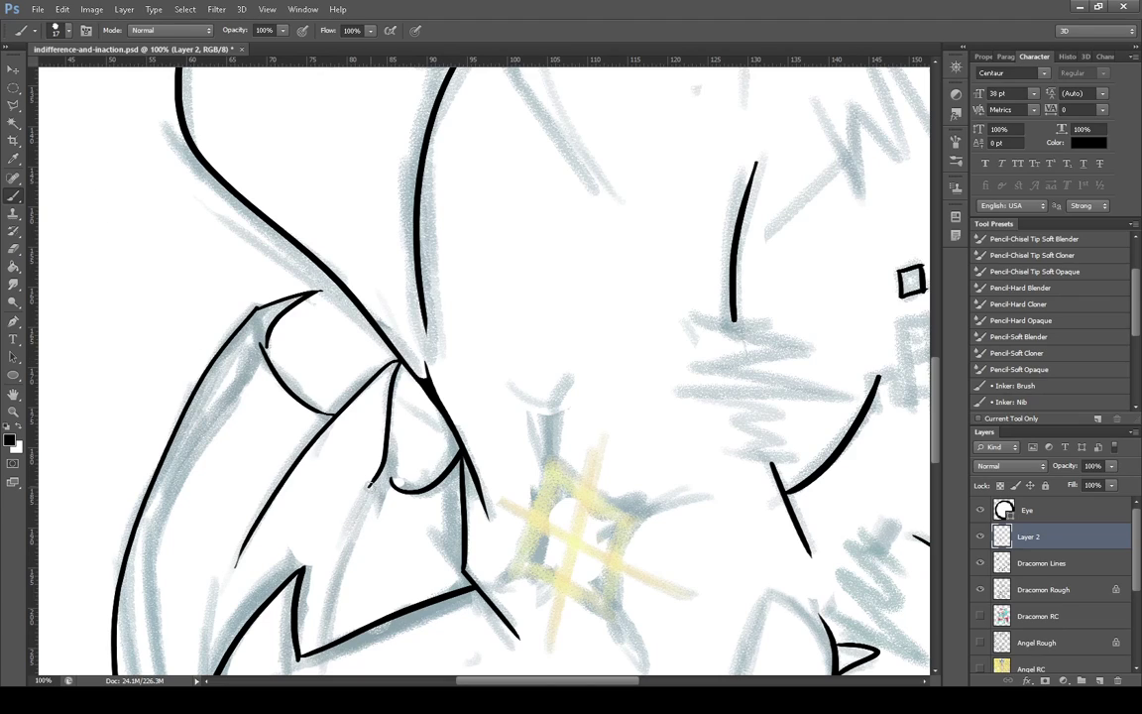
{"action": "left_click_drag", "start_coordinate": [373, 474], "coordinate": [338, 595]}
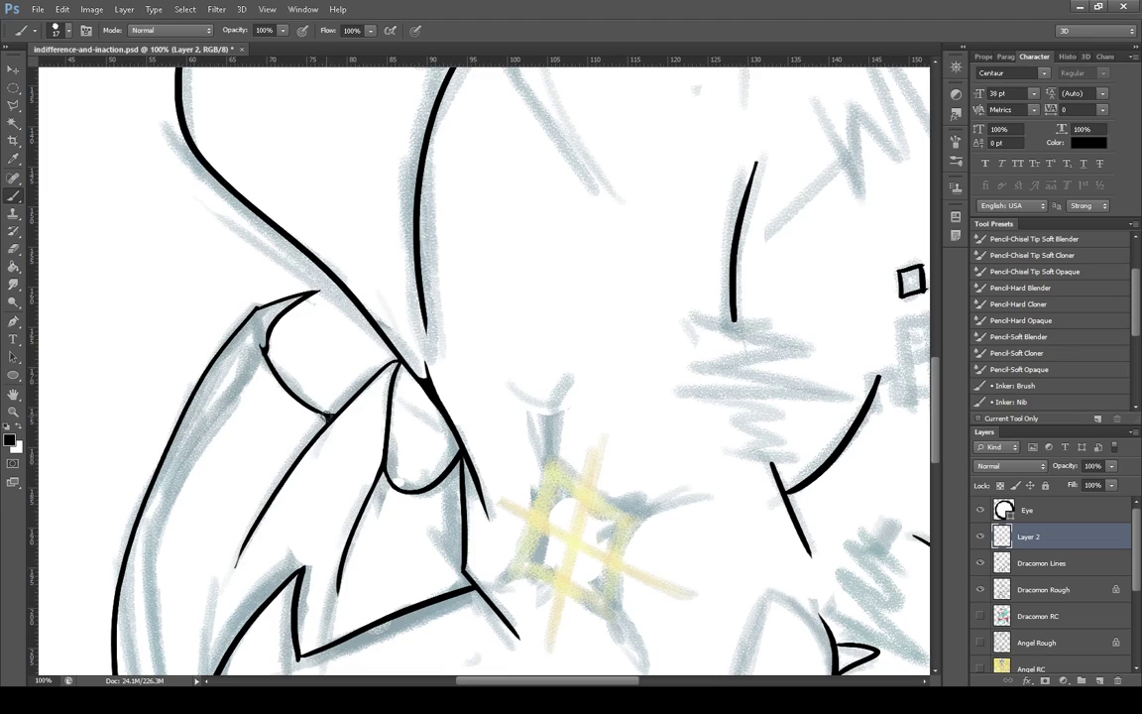
{"action": "left_click_drag", "start_coordinate": [302, 396], "coordinate": [332, 418]}
{"action": "left_click_drag", "start_coordinate": [464, 580], "coordinate": [466, 581]}
Merge the wing lines into Dracomon Lines, add a new layer, and ink the short fold line running down behind the upper arm
{"action": "left_click_drag", "start_coordinate": [529, 684], "coordinate": [500, 683]}
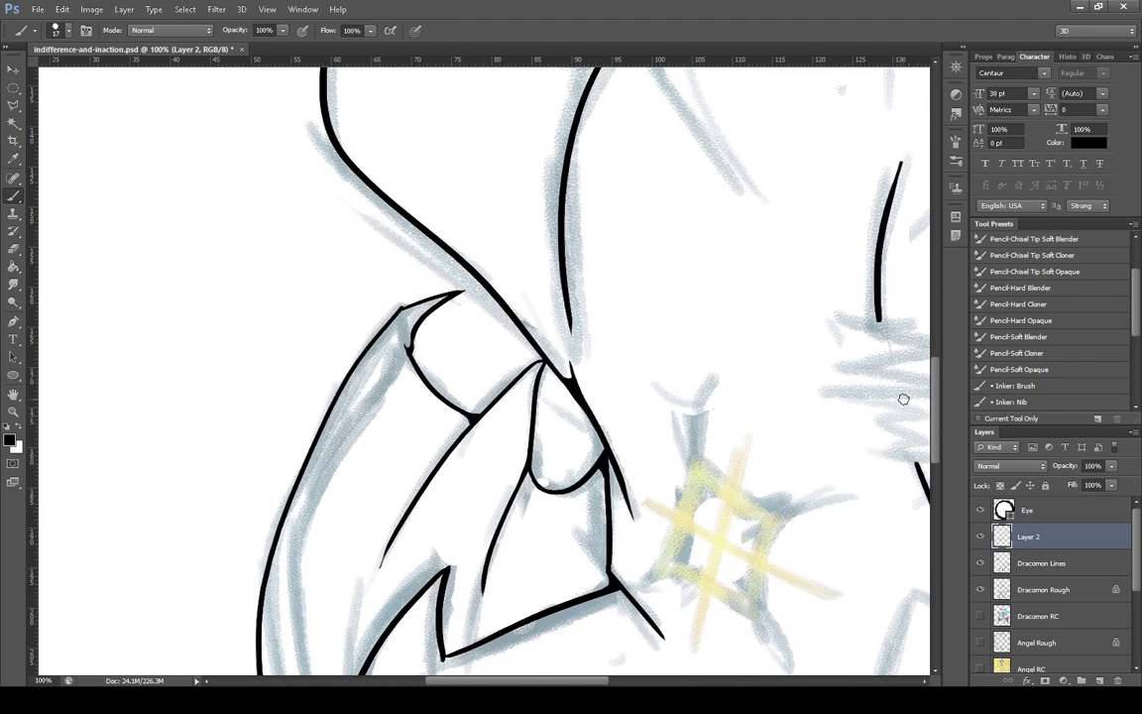
{"action": "left_click_drag", "start_coordinate": [936, 389], "coordinate": [939, 428]}
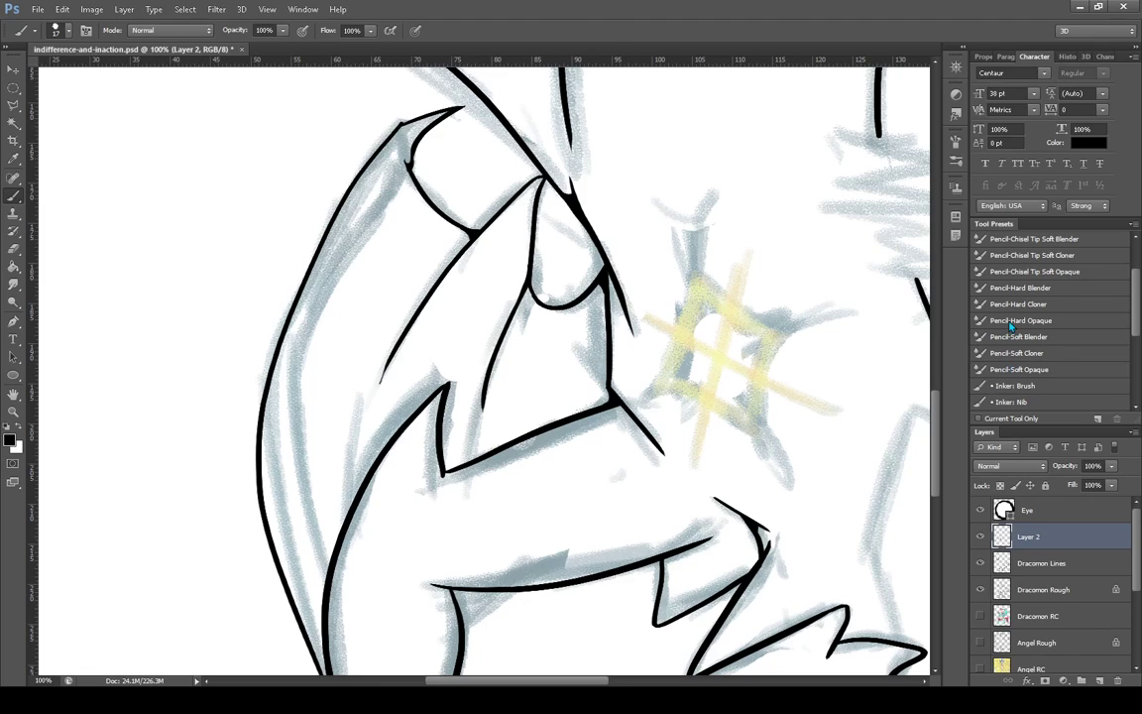
{"action": "key", "text": "ctrl+z"}
{"action": "left_click", "coordinate": [1099, 680]}
{"action": "left_click_drag", "start_coordinate": [360, 396], "coordinate": [347, 530]}
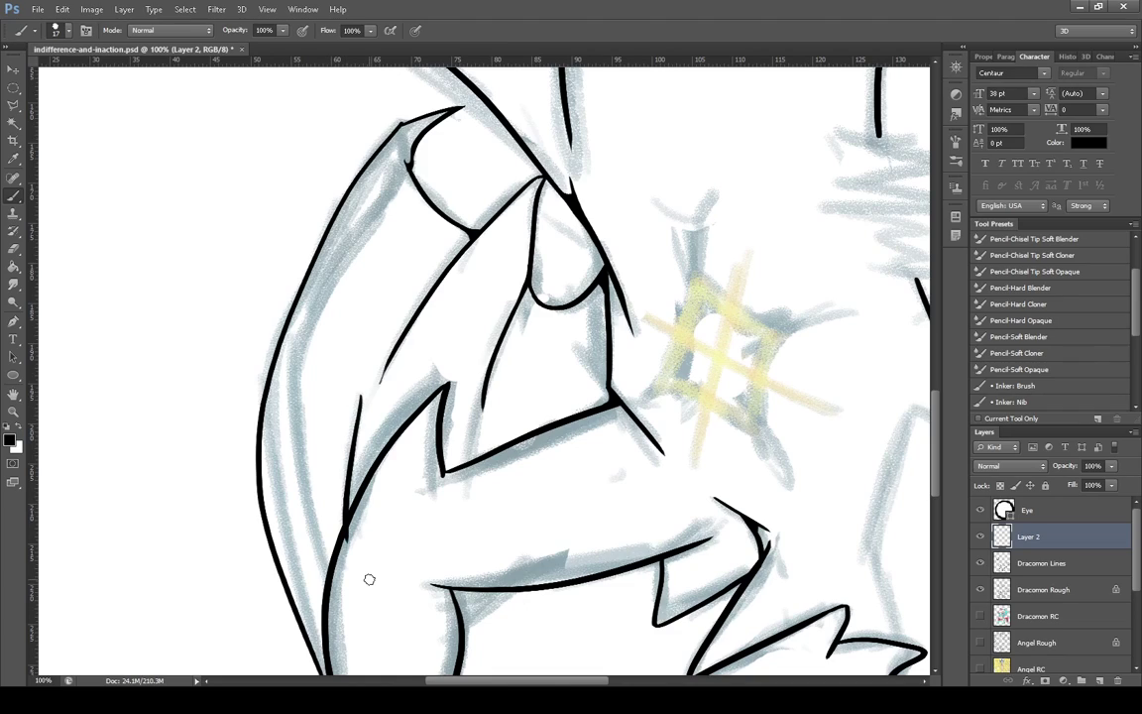
{"action": "key", "text": "ctrl+z"}
{"action": "left_click_drag", "start_coordinate": [364, 397], "coordinate": [350, 549]}
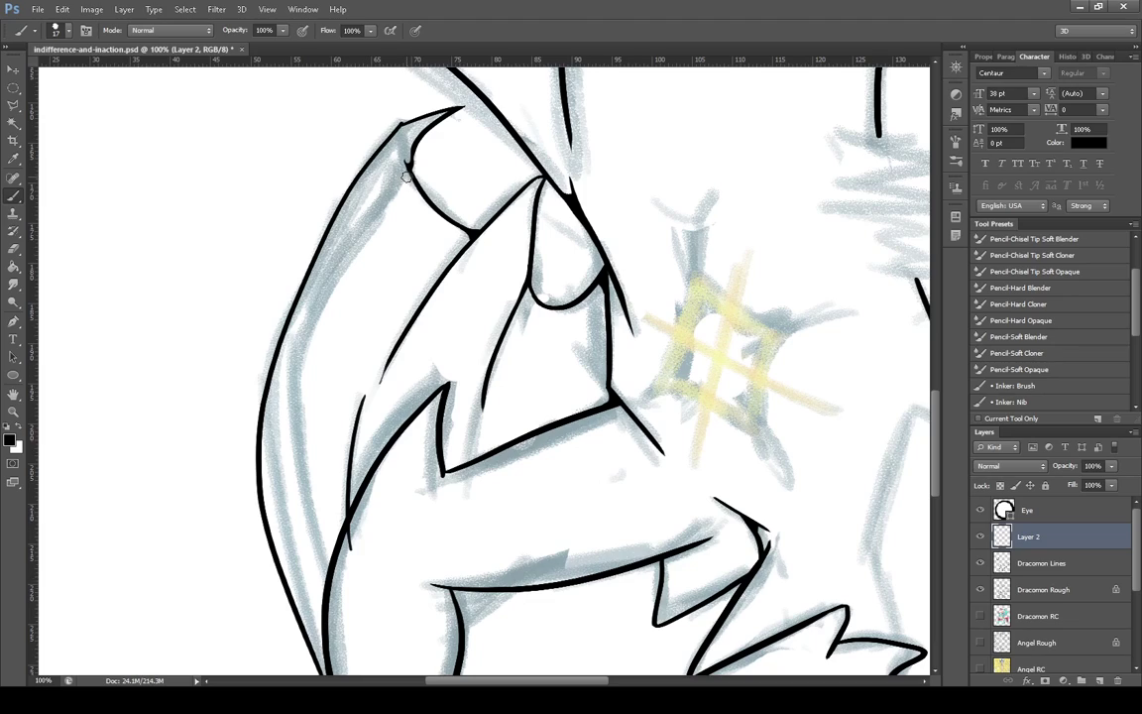
Ink the inner edge of the wing's outer frame in one smooth curve from the base of the pointed tip down across the forearm
{"action": "left_click_drag", "start_coordinate": [406, 164], "coordinate": [270, 570]}
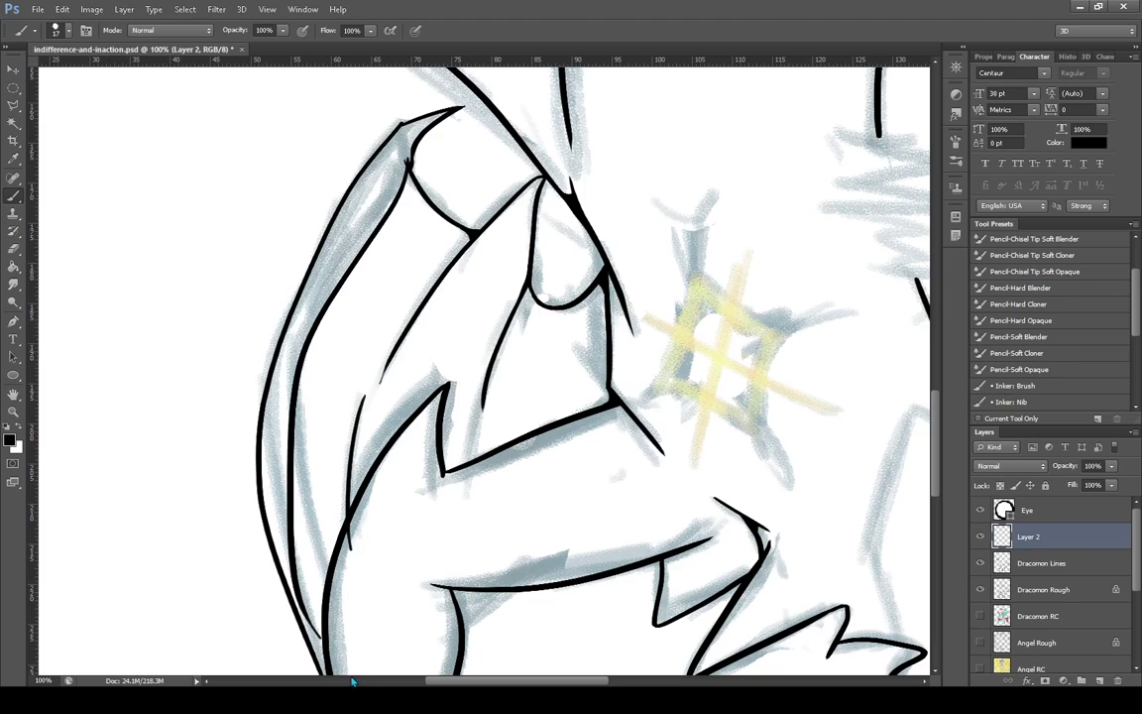
{"action": "key", "text": "ctrl+z"}
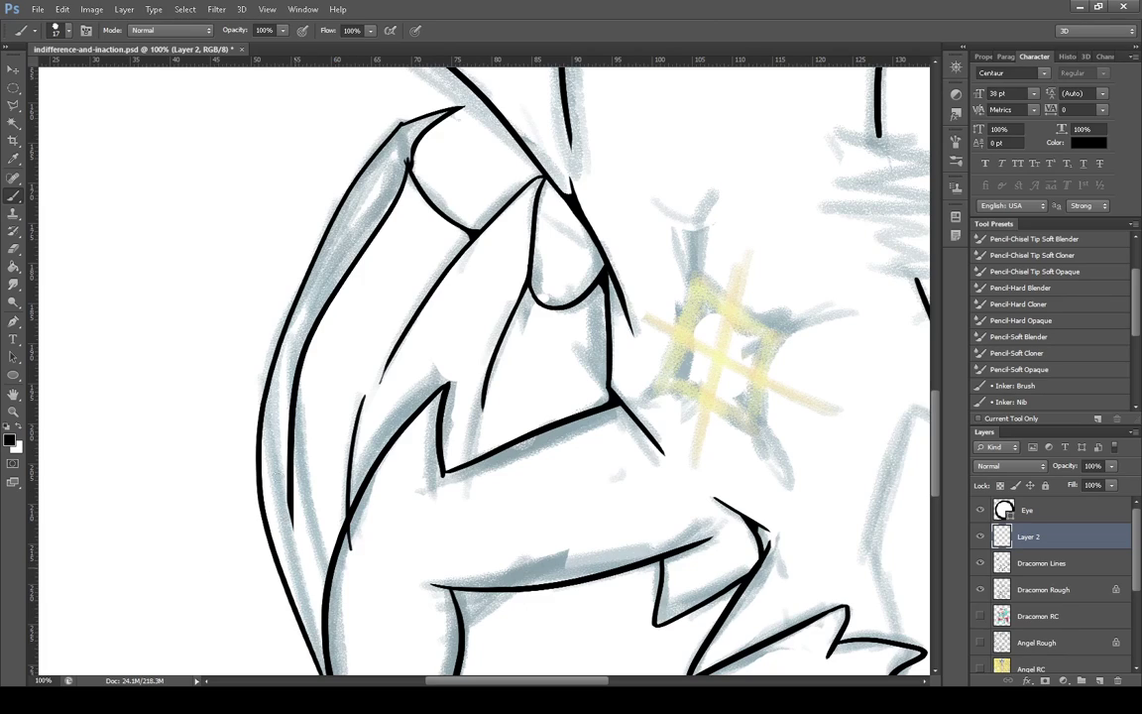
{"action": "key", "text": "ctrl+alt+z"}
{"action": "key", "text": "ctrl+alt+z"}
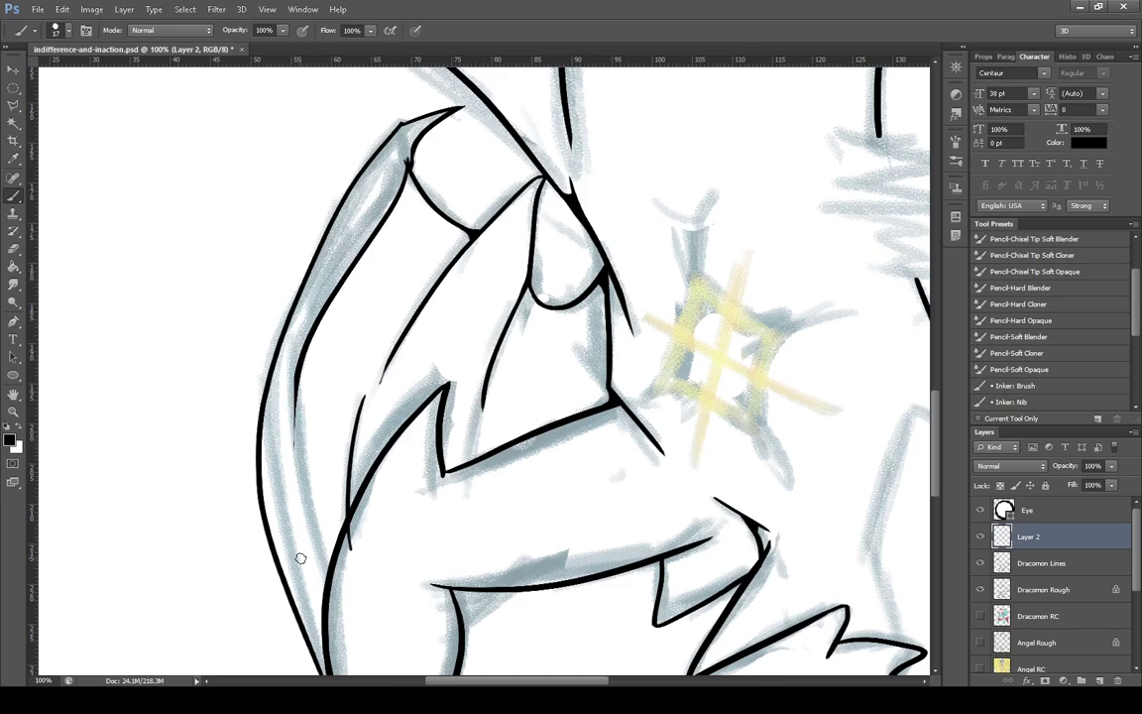
{"action": "mouse_move", "coordinate": [269, 344]}
{"action": "left_mouse_down"}
{"action": "mouse_move", "coordinate": [288, 576]}
{"action": "mouse_move", "coordinate": [366, 682]}
{"action": "left_mouse_up"}
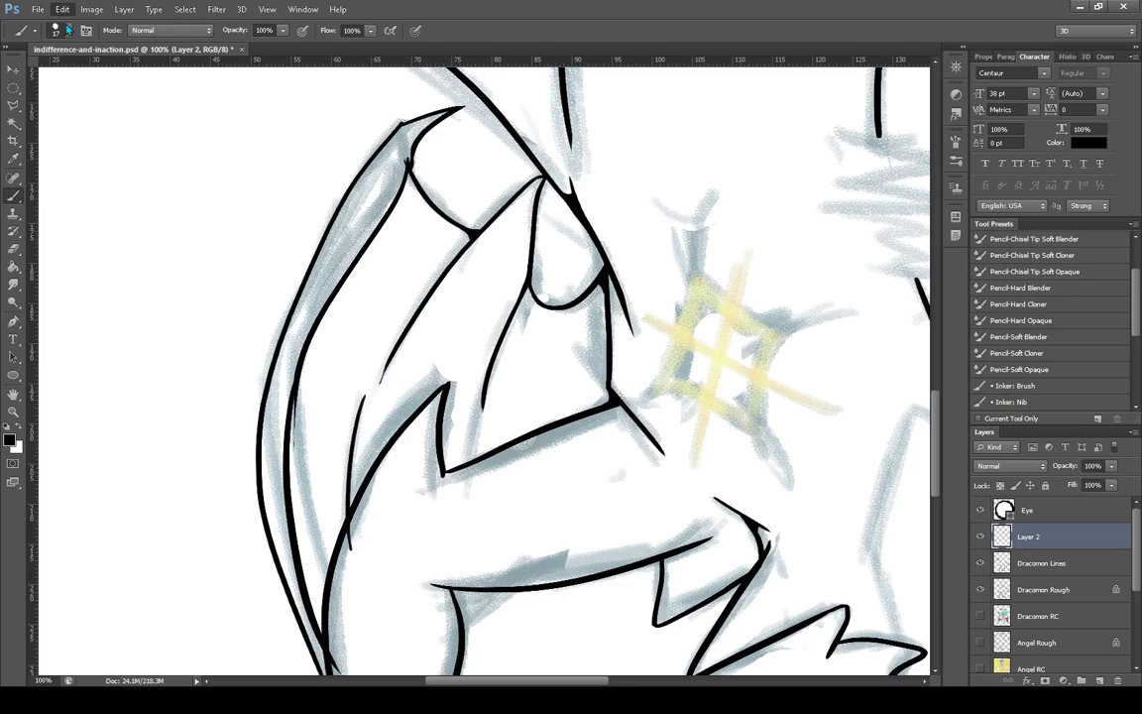
{"action": "key", "text": "ctrl+z"}
{"action": "left_click_drag", "start_coordinate": [299, 370], "coordinate": [325, 660]}
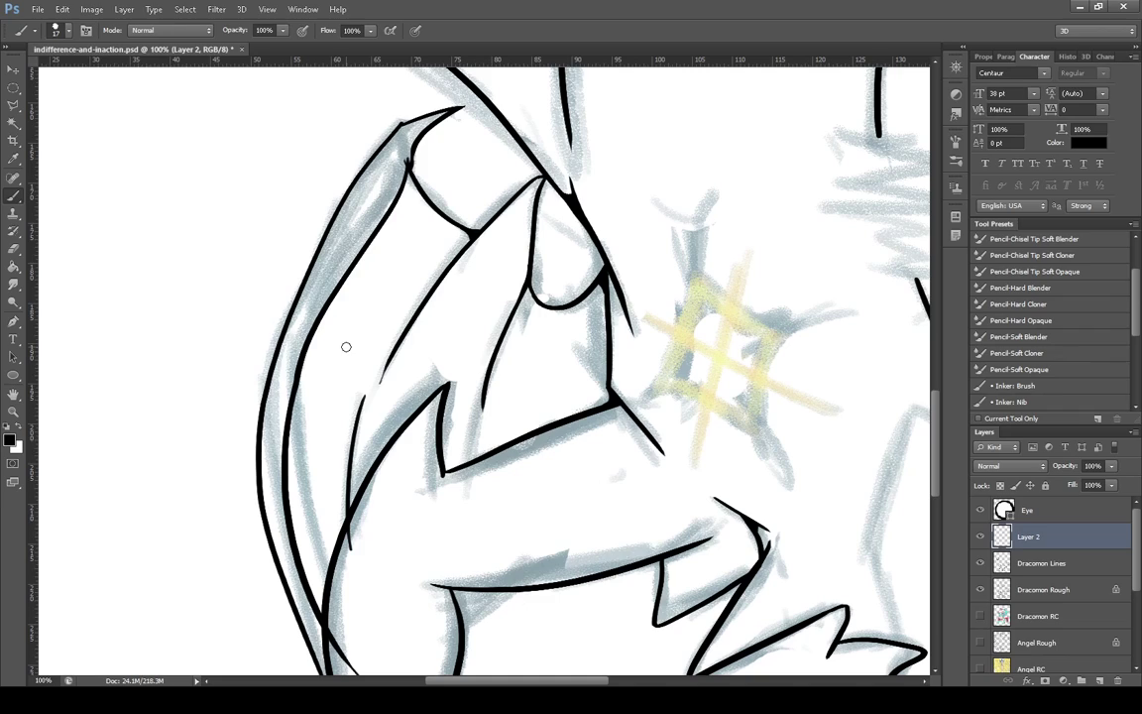
Erase the ends of the wing lines that cross over the forearm and upper arm
{"action": "scroll", "coordinate": [940, 424], "scroll_direction": "down", "scroll_amount": 4}
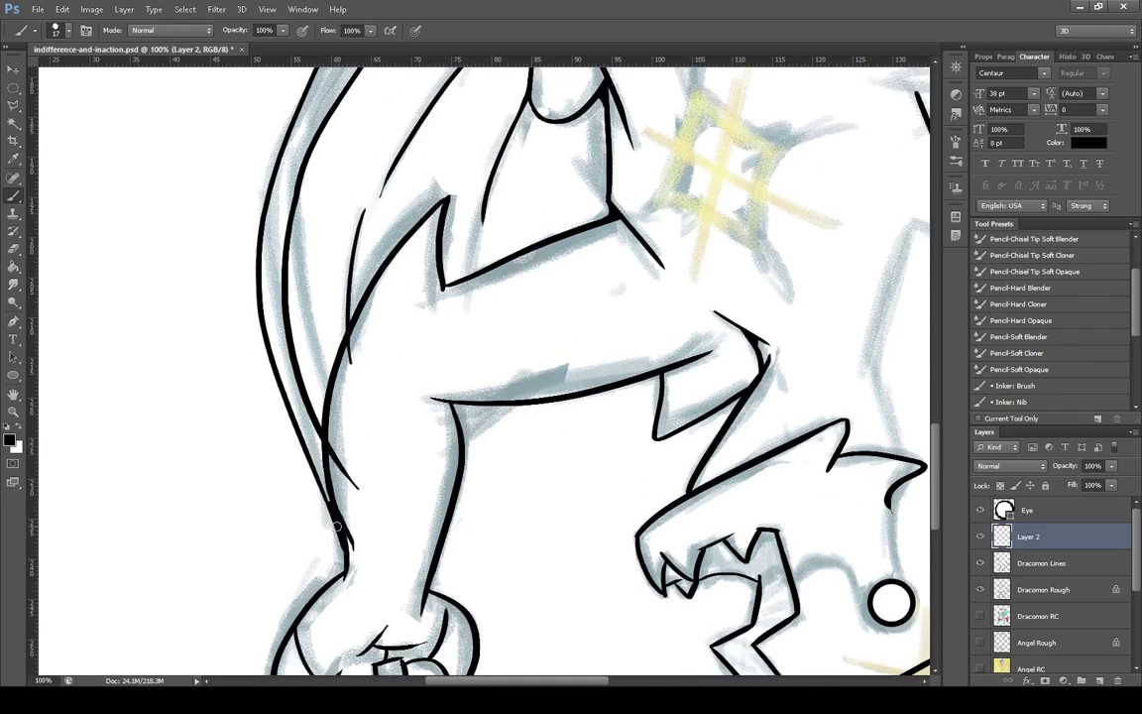
{"action": "mouse_move", "coordinate": [352, 514]}
{"action": "left_mouse_down"}
{"action": "mouse_move", "coordinate": [361, 496]}
{"action": "mouse_move", "coordinate": [331, 456]}
{"action": "left_mouse_up"}
{"action": "left_click_drag", "start_coordinate": [359, 370], "coordinate": [351, 339]}
Clean the contour at the wrist on Dracomon Lines, and merge the wing layer down into it
{"action": "left_click", "coordinate": [1004, 562]}
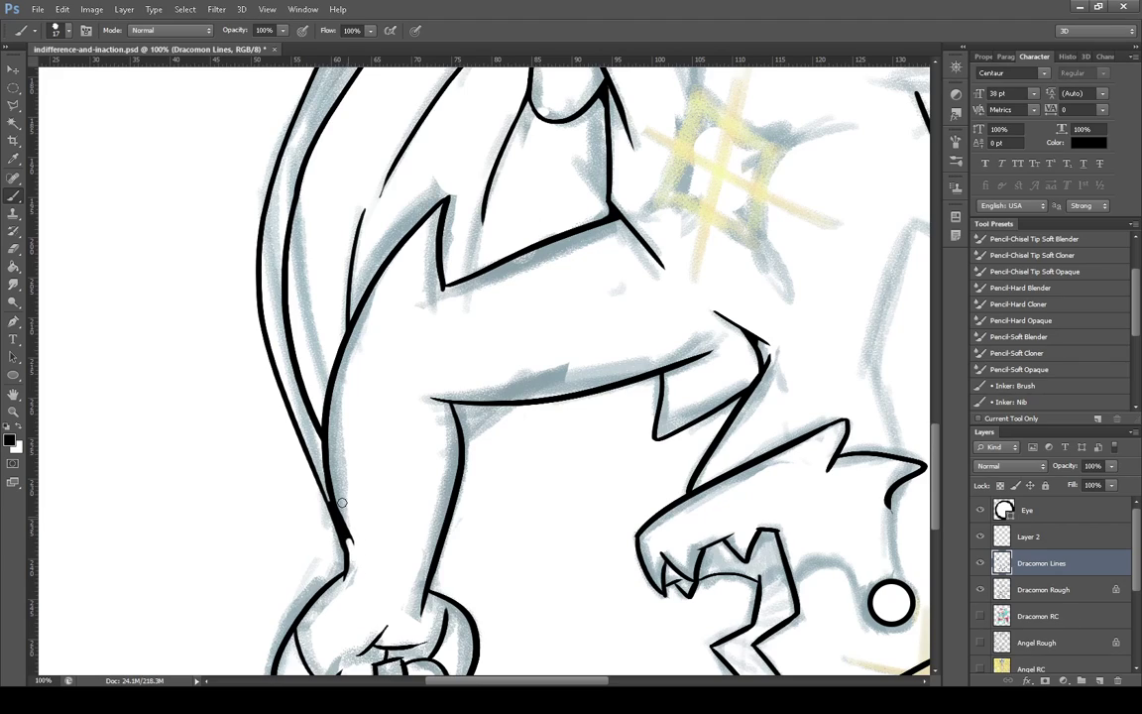
{"action": "left_click_drag", "start_coordinate": [341, 503], "coordinate": [349, 545]}
{"action": "left_click_drag", "start_coordinate": [338, 552], "coordinate": [344, 594]}
{"action": "left_click", "coordinate": [1089, 538]}
{"action": "key", "text": "ctrl+e"}
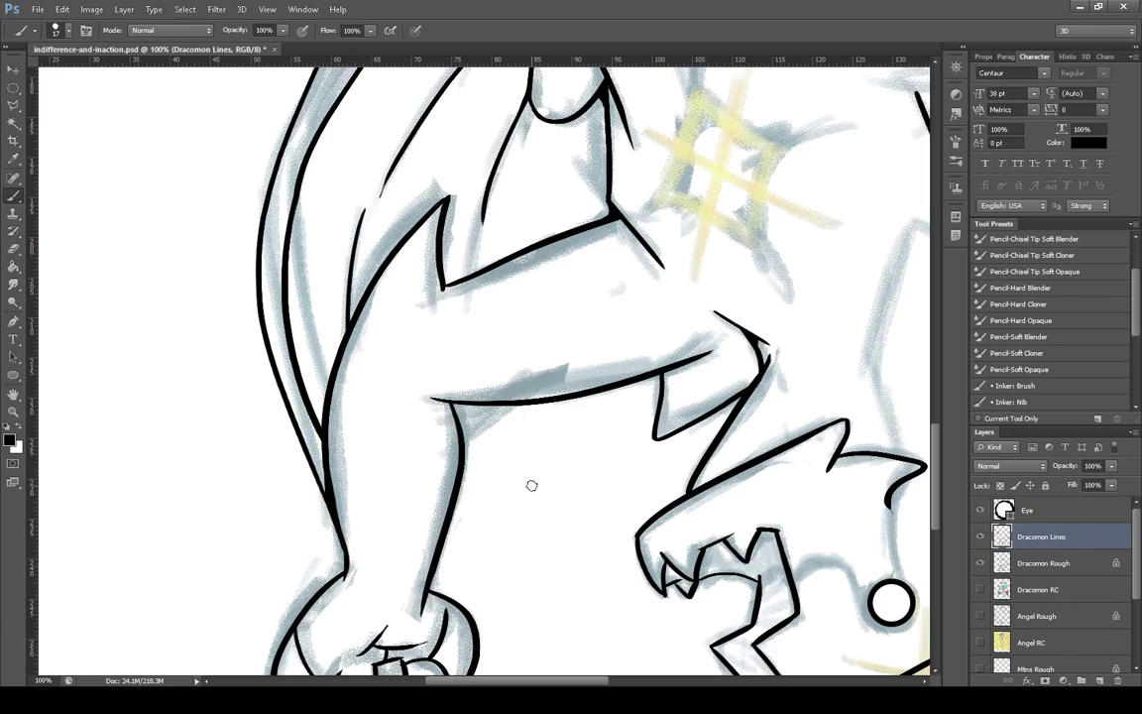
Ink the jagged zigzag break between the top of the neck spikes and the wing's inner curve on Dracomon Lines
{"action": "key", "text": "z"}
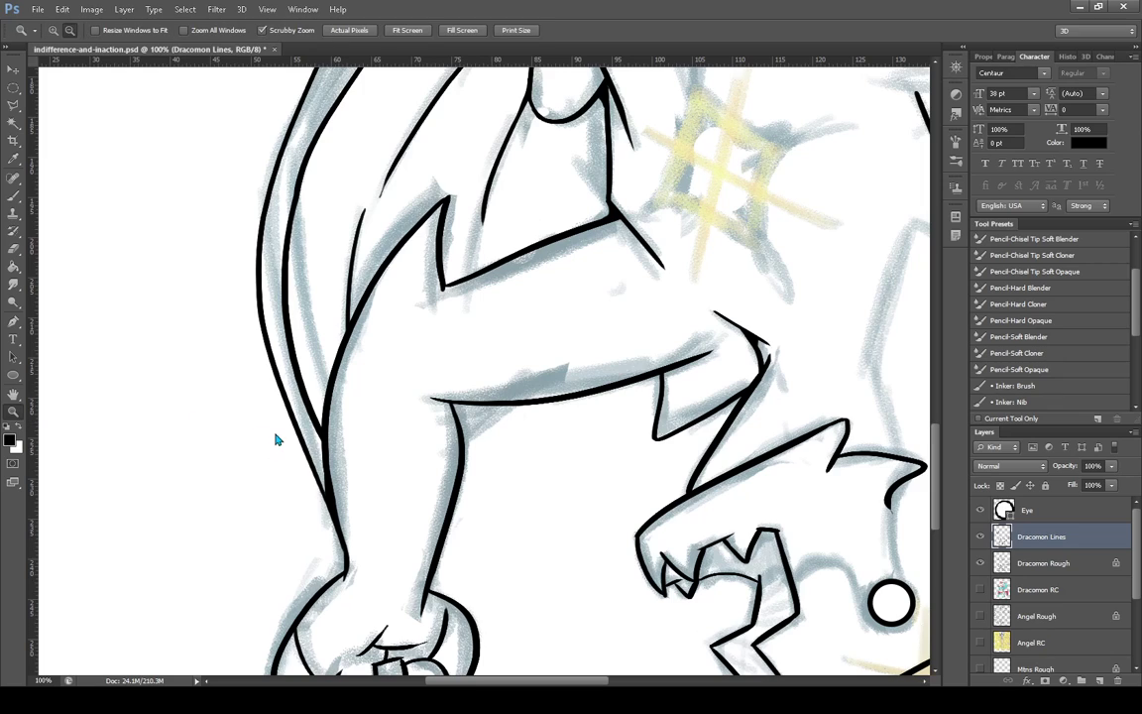
{"action": "key", "text": "ctrl+0"}
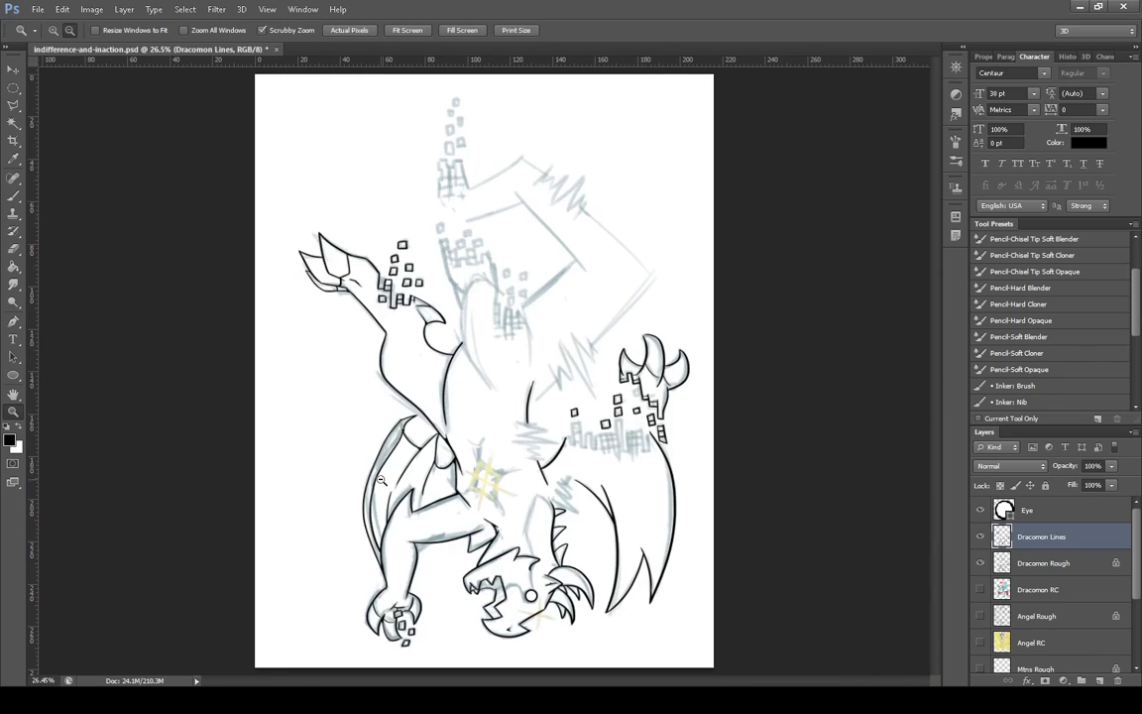
{"action": "left_click", "coordinate": [55, 31]}
{"action": "left_click", "coordinate": [625, 460]}
{"action": "left_click", "coordinate": [590, 563]}
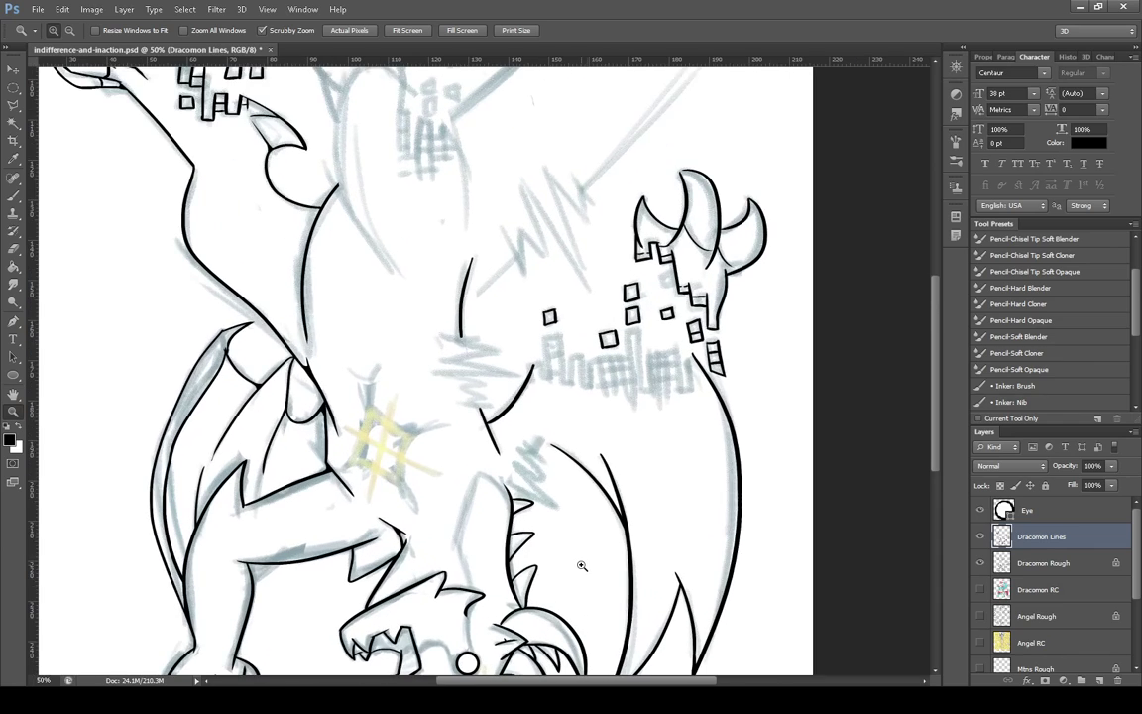
{"action": "left_click", "coordinate": [590, 563]}
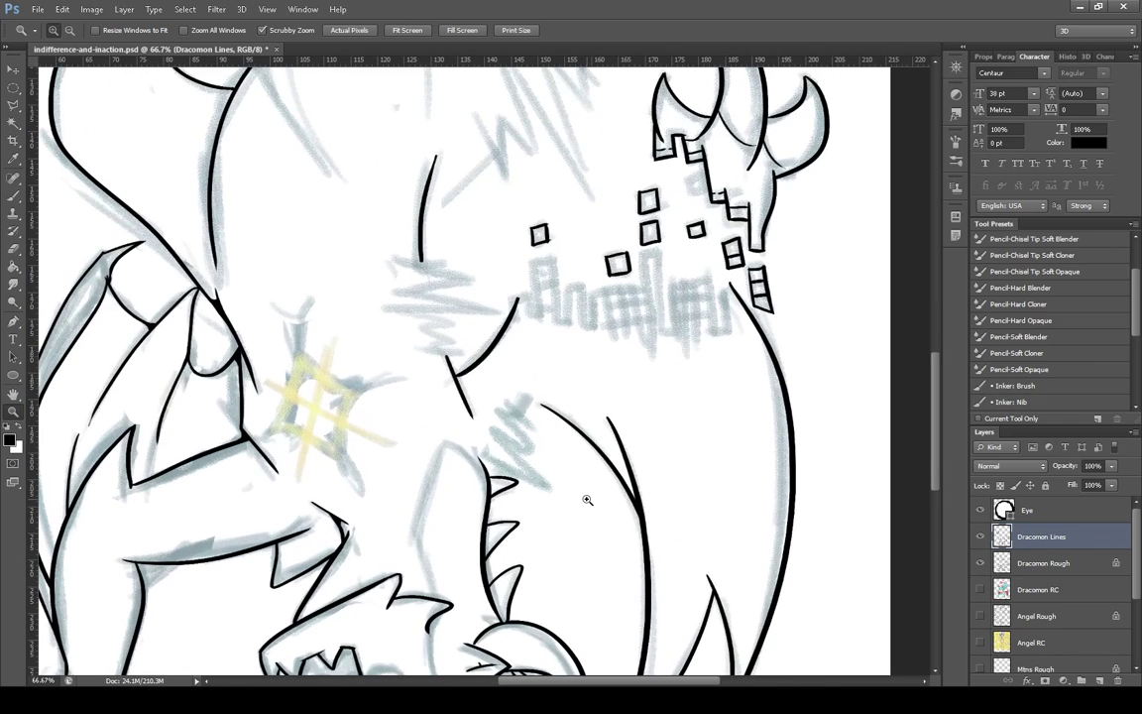
{"action": "left_click", "coordinate": [562, 399]}
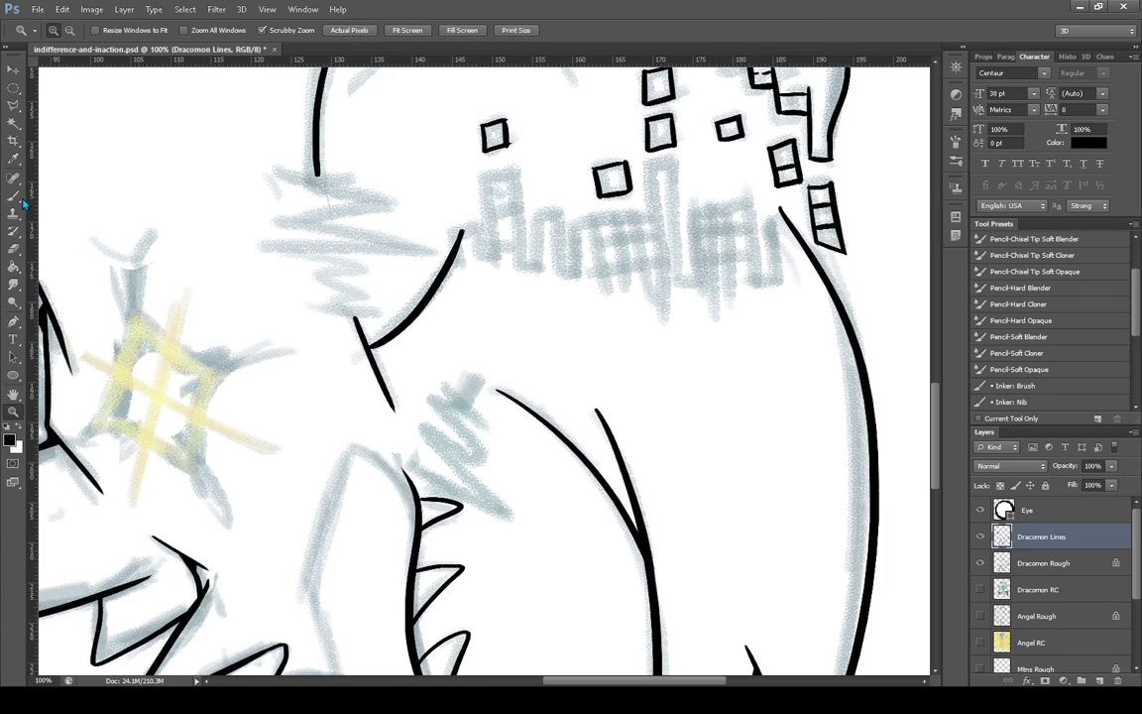
{"action": "left_click", "coordinate": [14, 179]}
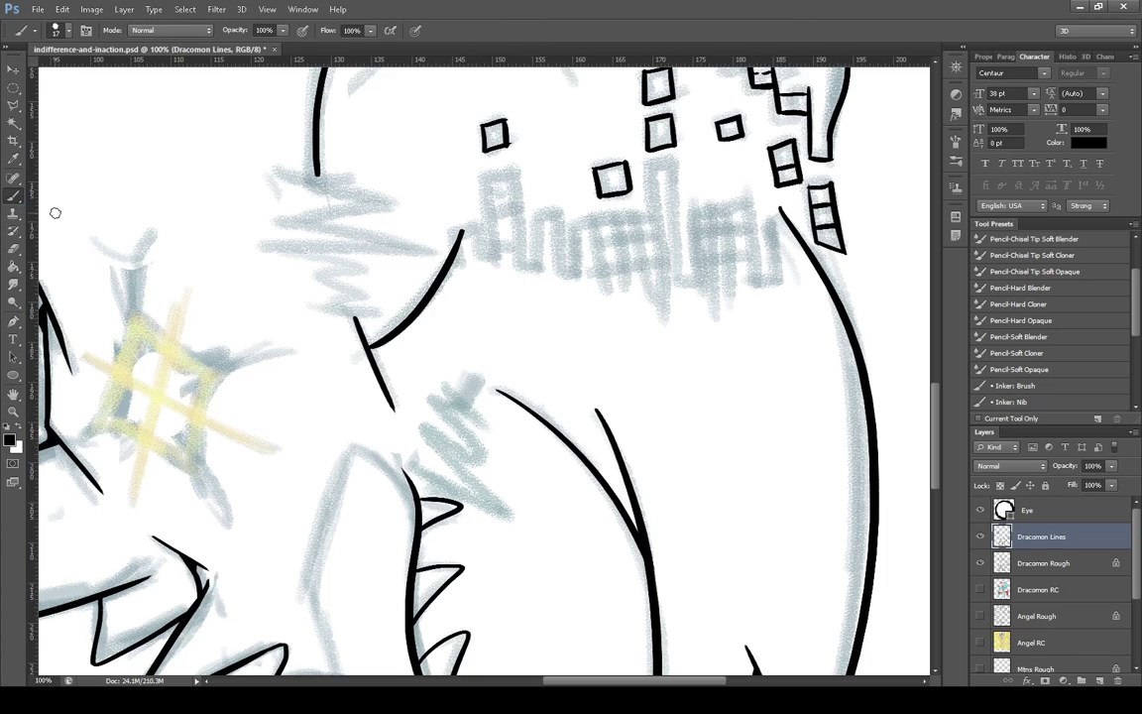
{"action": "mouse_move", "coordinate": [508, 361]}
{"action": "left_mouse_down"}
{"action": "mouse_move", "coordinate": [468, 398]}
{"action": "mouse_move", "coordinate": [508, 398]}
{"action": "left_mouse_up"}
{"action": "left_click_drag", "start_coordinate": [513, 354], "coordinate": [505, 366]}
{"action": "mouse_move", "coordinate": [441, 384]}
{"action": "left_mouse_down"}
{"action": "mouse_move", "coordinate": [490, 431]}
{"action": "mouse_move", "coordinate": [446, 407]}
{"action": "mouse_move", "coordinate": [450, 417]}
{"action": "mouse_move", "coordinate": [466, 427]}
{"action": "mouse_move", "coordinate": [439, 399]}
{"action": "mouse_move", "coordinate": [478, 455]}
{"action": "mouse_move", "coordinate": [462, 465]}
{"action": "mouse_move", "coordinate": [511, 522]}
{"action": "mouse_move", "coordinate": [396, 447]}
{"action": "mouse_move", "coordinate": [423, 488]}
{"action": "mouse_move", "coordinate": [415, 482]}
{"action": "left_mouse_up"}
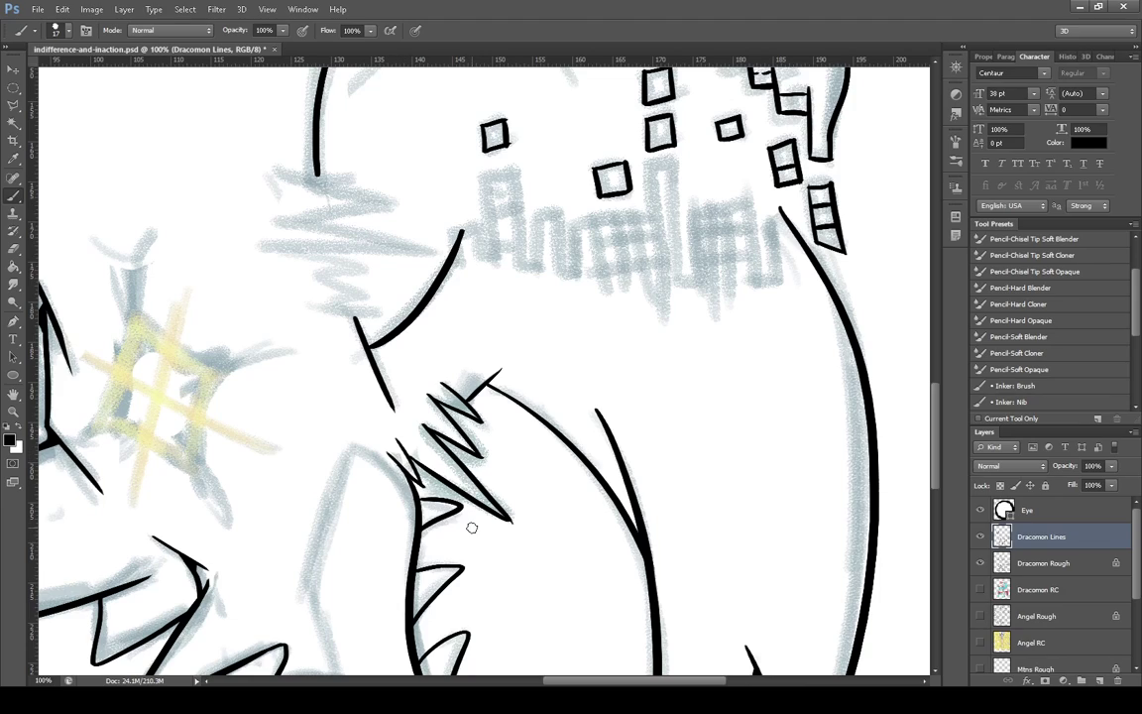
Ink the wide zigzag break across the gap in the body contour, starting with its upper and lower end strokes
{"action": "left_click_drag", "start_coordinate": [294, 179], "coordinate": [365, 168]}
{"action": "left_click_drag", "start_coordinate": [340, 318], "coordinate": [387, 312]}
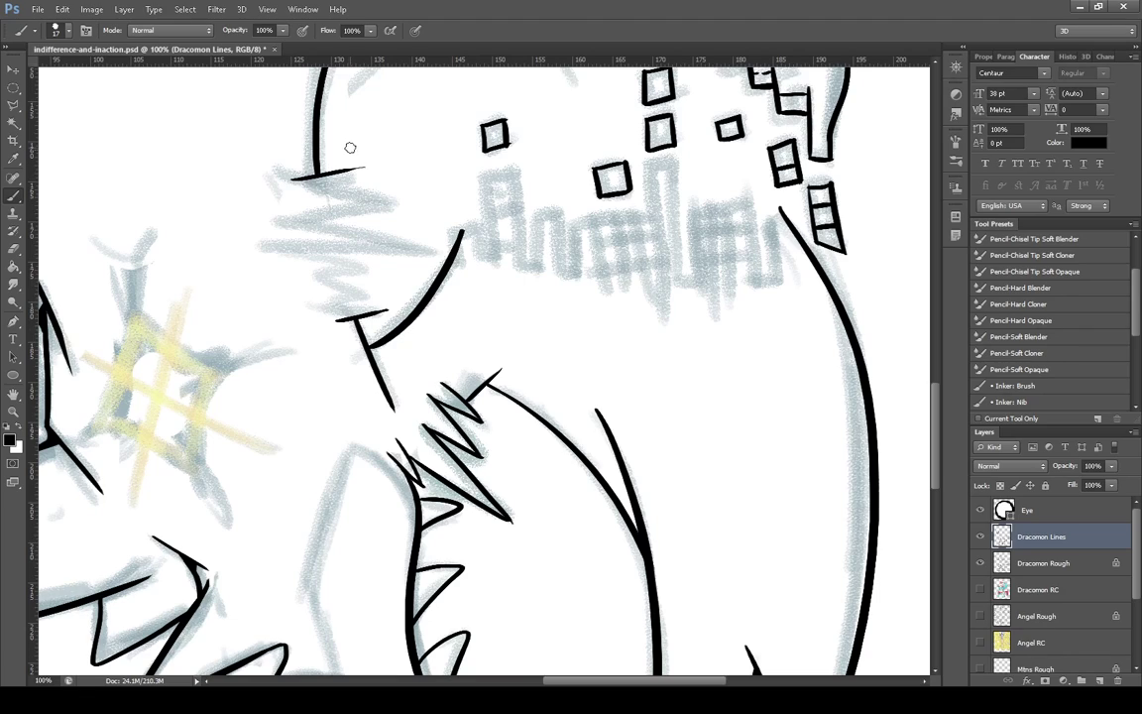
{"action": "mouse_move", "coordinate": [359, 171]}
{"action": "left_mouse_down"}
{"action": "mouse_move", "coordinate": [265, 211]}
{"action": "mouse_move", "coordinate": [454, 207]}
{"action": "mouse_move", "coordinate": [417, 222]}
{"action": "mouse_move", "coordinate": [426, 208]}
{"action": "mouse_move", "coordinate": [262, 238]}
{"action": "mouse_move", "coordinate": [457, 253]}
{"action": "mouse_move", "coordinate": [301, 275]}
{"action": "mouse_move", "coordinate": [374, 270]}
{"action": "mouse_move", "coordinate": [313, 289]}
{"action": "mouse_move", "coordinate": [379, 285]}
{"action": "mouse_move", "coordinate": [325, 302]}
{"action": "mouse_move", "coordinate": [379, 308]}
{"action": "left_mouse_up"}
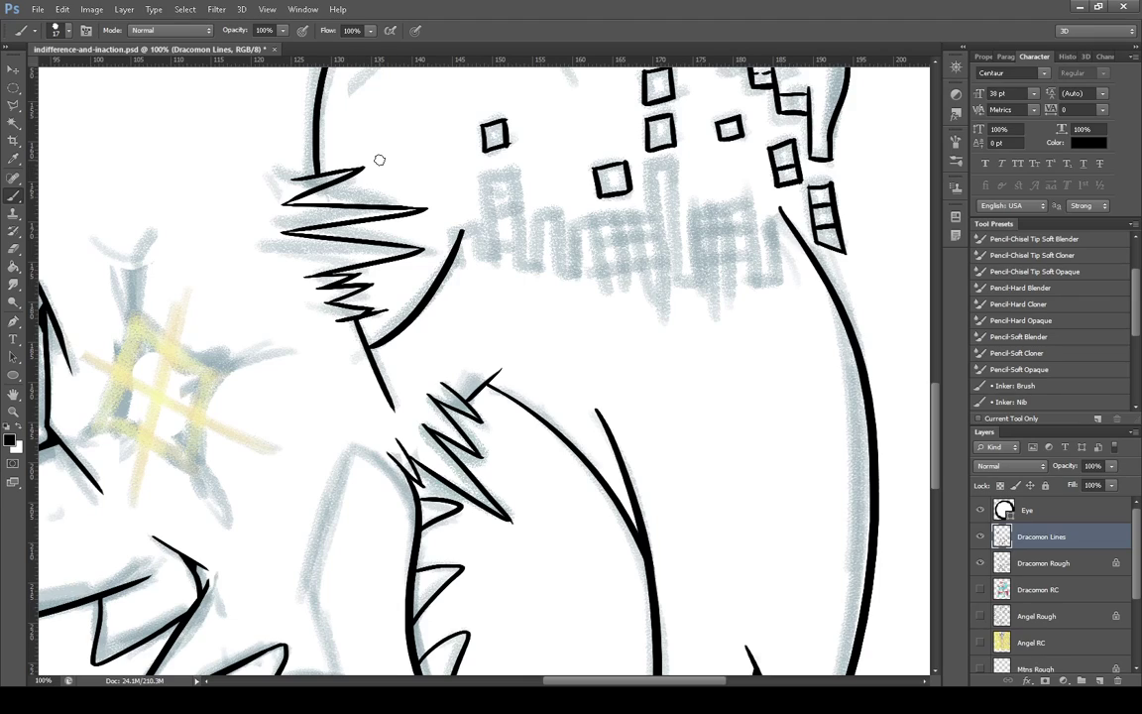
Ink the stepped outline of the small block and two columns beside the short curve, at the start of the blocky broken edge
{"action": "left_click_drag", "start_coordinate": [462, 217], "coordinate": [462, 263]}
{"action": "mouse_move", "coordinate": [453, 234]}
{"action": "left_mouse_down"}
{"action": "mouse_move", "coordinate": [459, 267]}
{"action": "mouse_move", "coordinate": [475, 226]}
{"action": "mouse_move", "coordinate": [483, 253]}
{"action": "left_mouse_up"}
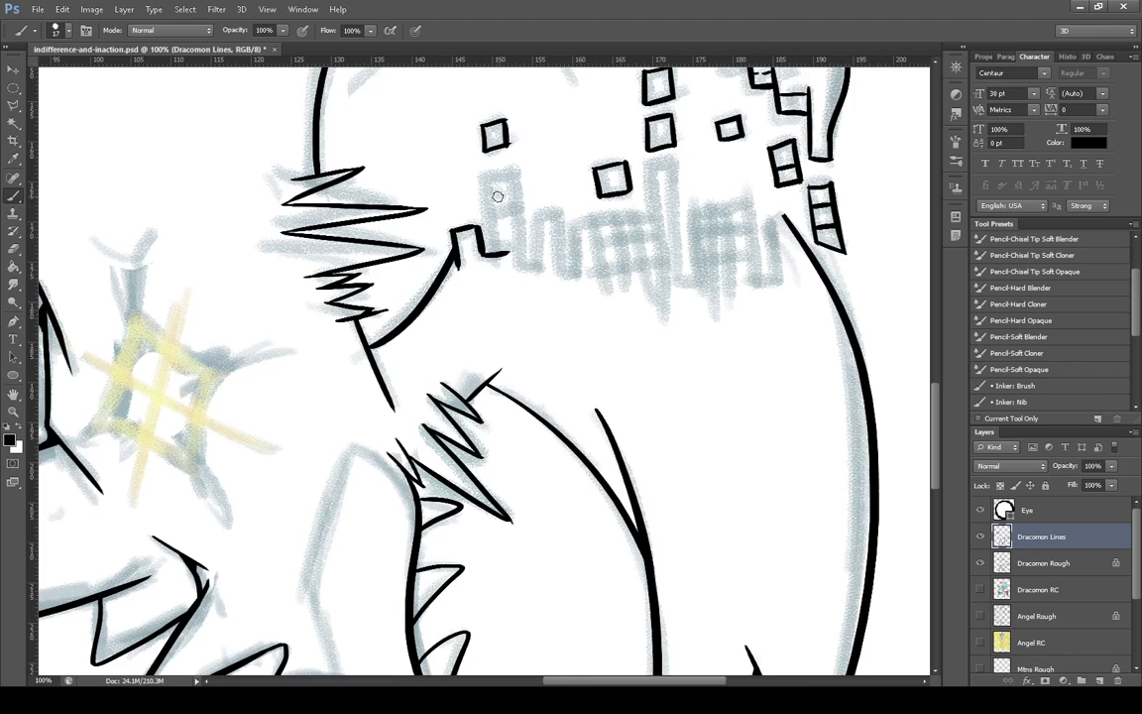
{"action": "left_click_drag", "start_coordinate": [496, 175], "coordinate": [503, 250]}
{"action": "mouse_move", "coordinate": [497, 174]}
{"action": "left_mouse_down"}
{"action": "mouse_move", "coordinate": [547, 188]}
{"action": "mouse_move", "coordinate": [529, 174]}
{"action": "mouse_move", "coordinate": [545, 269]}
{"action": "left_mouse_up"}
{"action": "left_click_drag", "start_coordinate": [536, 226], "coordinate": [540, 272]}
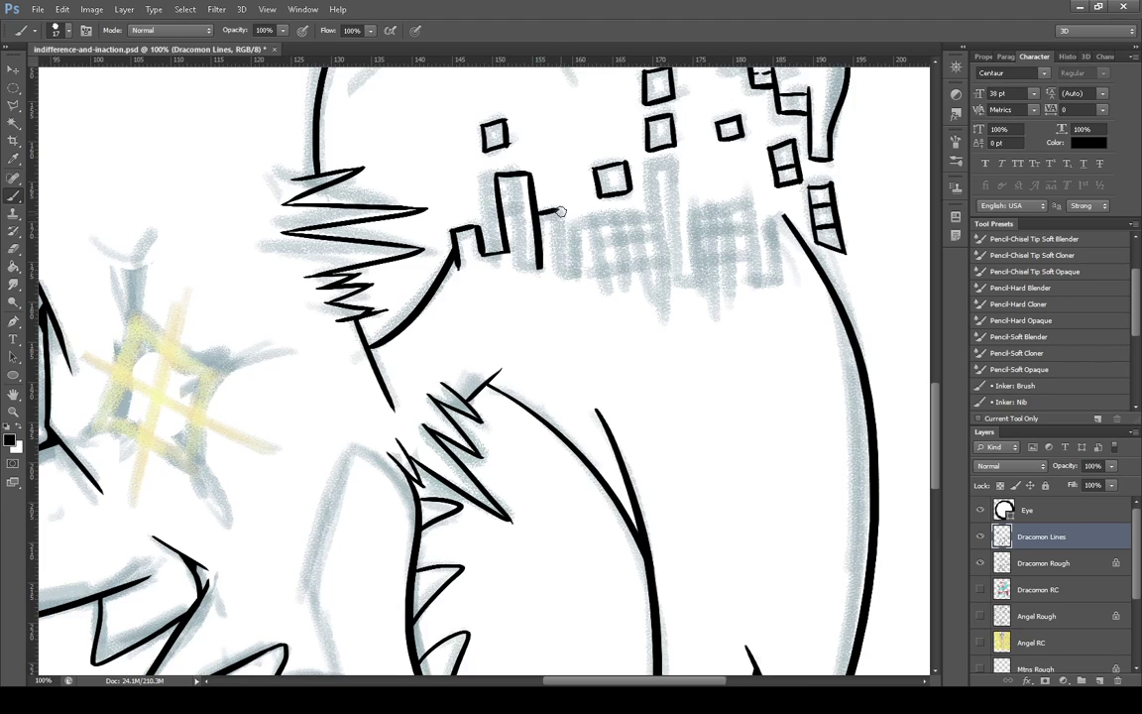
{"action": "mouse_move", "coordinate": [538, 212]}
{"action": "left_mouse_down"}
{"action": "mouse_move", "coordinate": [562, 211]}
{"action": "mouse_move", "coordinate": [569, 283]}
{"action": "left_mouse_up"}
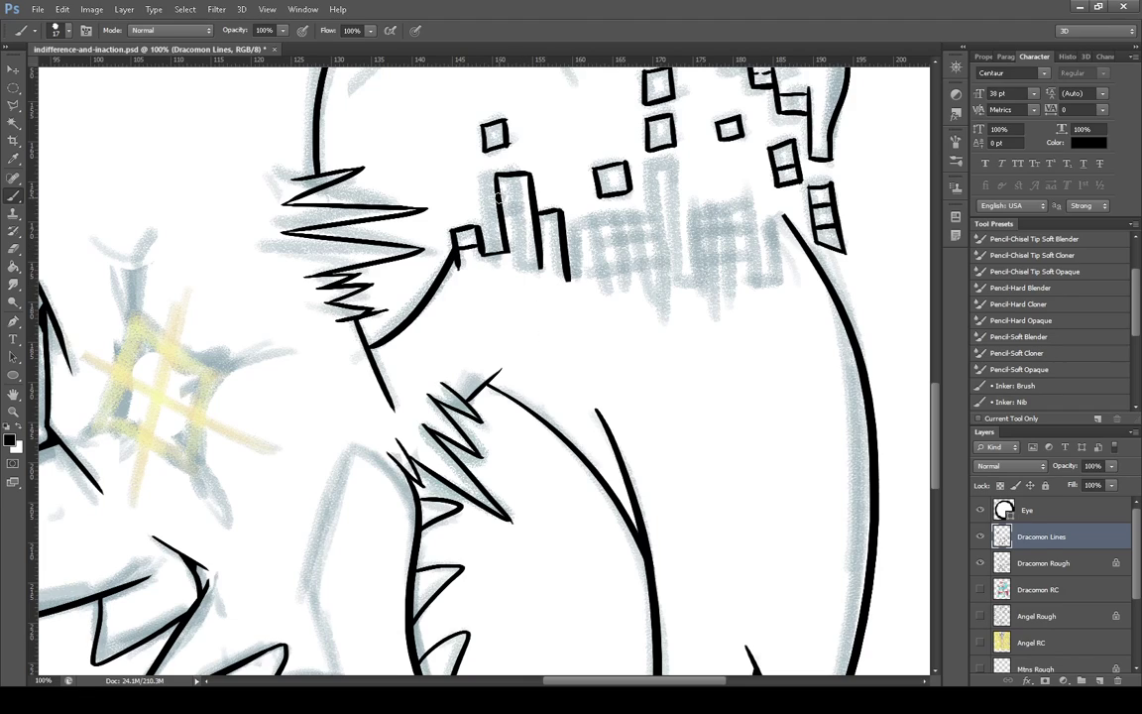
Divide the first columns of the blocky edge into squares with short crosswise lines
{"action": "mouse_move", "coordinate": [500, 198]}
{"action": "left_mouse_down"}
{"action": "mouse_move", "coordinate": [532, 195]}
{"action": "mouse_move", "coordinate": [536, 221]}
{"action": "left_mouse_up"}
{"action": "left_click_drag", "start_coordinate": [540, 234], "coordinate": [567, 232]}
{"action": "left_click_drag", "start_coordinate": [541, 256], "coordinate": [572, 254]}
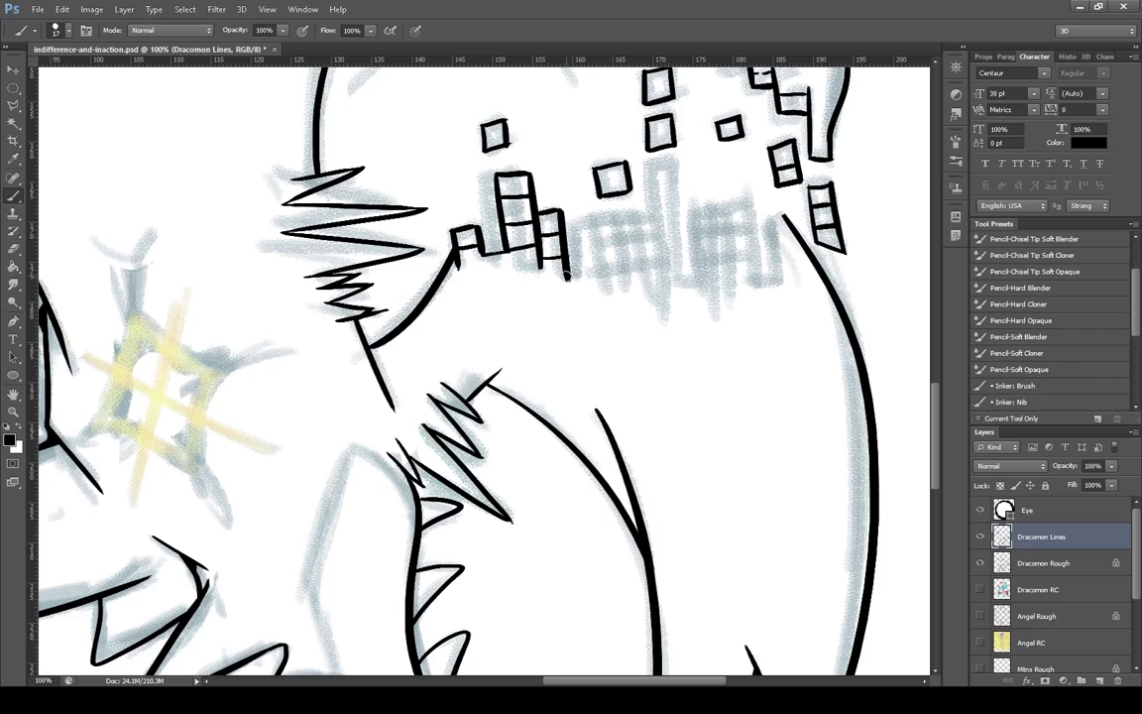
Continue the stepped outline of the blocky edge across the remaining columns until it meets the long outer contour
{"action": "left_click_drag", "start_coordinate": [566, 281], "coordinate": [647, 269]}
{"action": "key", "text": "ctrl+z"}
{"action": "mouse_move", "coordinate": [567, 279]}
{"action": "left_mouse_down"}
{"action": "mouse_move", "coordinate": [640, 277]}
{"action": "mouse_move", "coordinate": [622, 278]}
{"action": "mouse_move", "coordinate": [619, 208]}
{"action": "mouse_move", "coordinate": [657, 212]}
{"action": "mouse_move", "coordinate": [662, 286]}
{"action": "left_mouse_up"}
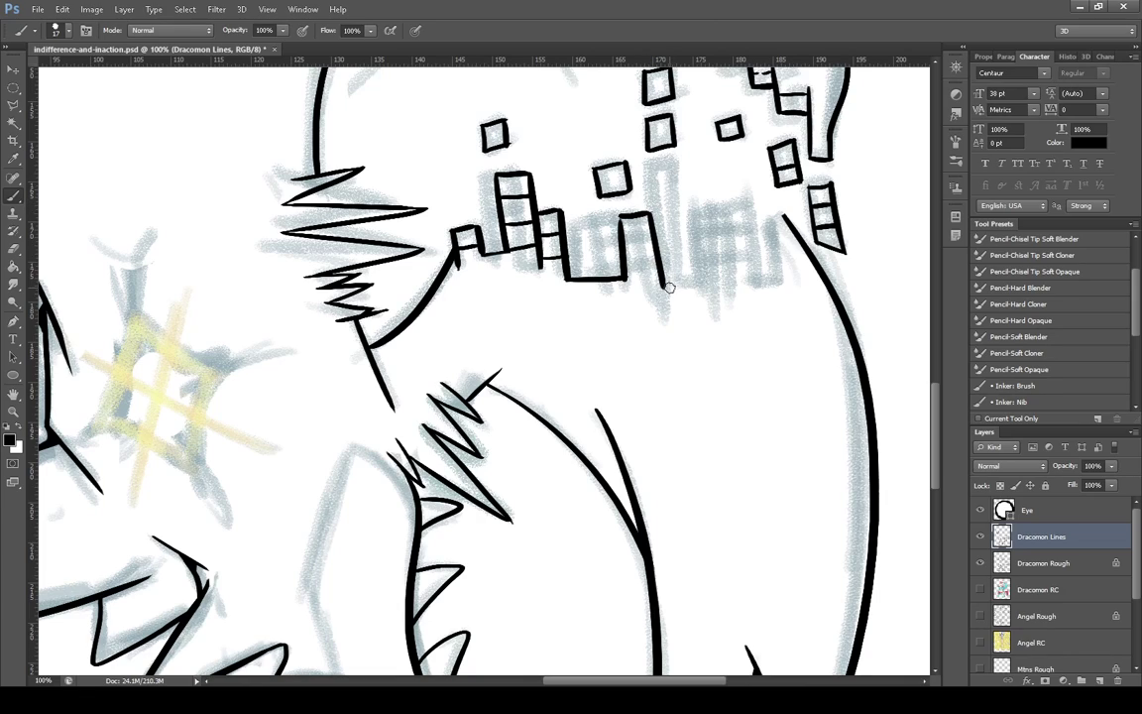
{"action": "mouse_move", "coordinate": [663, 285]}
{"action": "left_mouse_down"}
{"action": "mouse_move", "coordinate": [701, 275]}
{"action": "mouse_move", "coordinate": [698, 190]}
{"action": "mouse_move", "coordinate": [685, 181]}
{"action": "mouse_move", "coordinate": [726, 175]}
{"action": "mouse_move", "coordinate": [710, 167]}
{"action": "mouse_move", "coordinate": [725, 293]}
{"action": "left_mouse_up"}
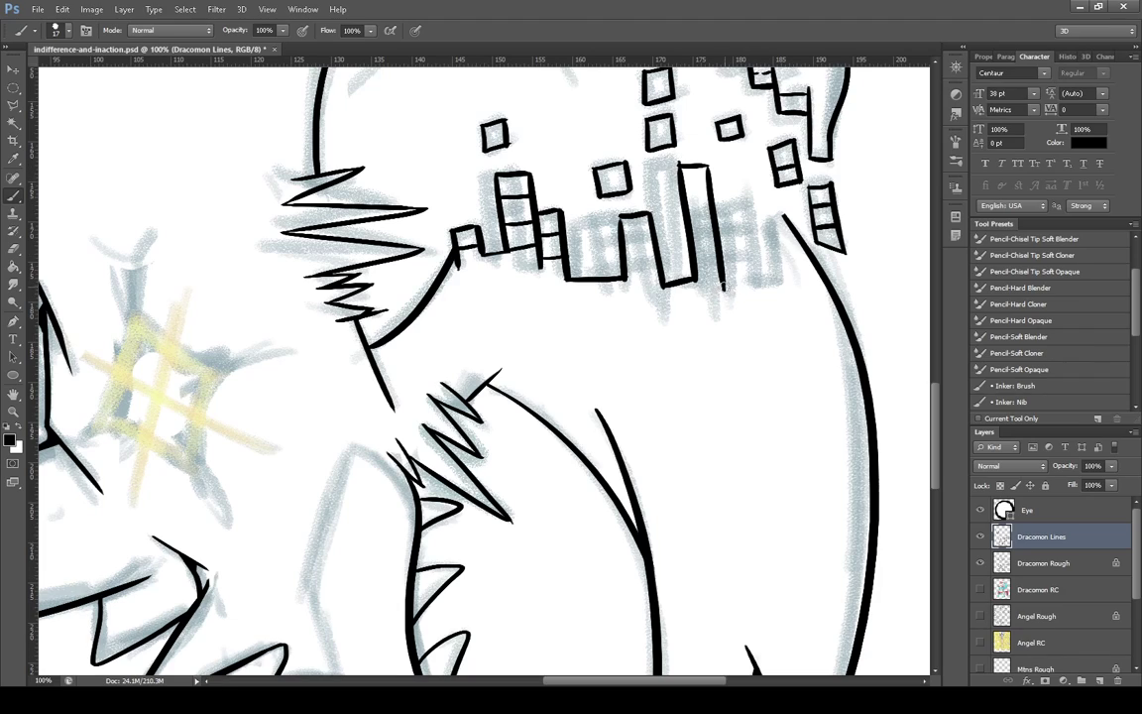
{"action": "left_click_drag", "start_coordinate": [724, 287], "coordinate": [775, 282]}
{"action": "left_click", "coordinate": [63, 10]}
{"action": "left_click", "coordinate": [104, 40]}
{"action": "mouse_move", "coordinate": [716, 207]}
{"action": "left_mouse_down"}
{"action": "mouse_move", "coordinate": [754, 211]}
{"action": "mouse_move", "coordinate": [771, 264]}
{"action": "mouse_move", "coordinate": [759, 283]}
{"action": "mouse_move", "coordinate": [791, 281]}
{"action": "left_mouse_up"}
{"action": "left_click_drag", "start_coordinate": [774, 222], "coordinate": [780, 280]}
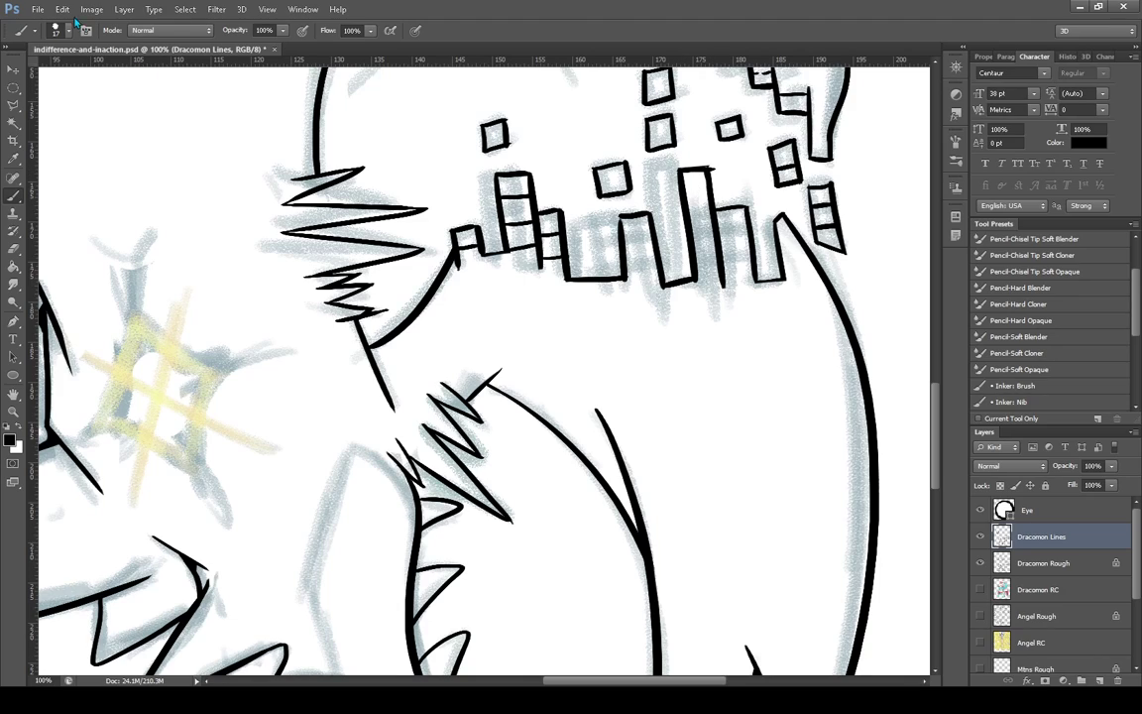
Divide the remaining columns with crosswise lines and ink two small squares in the wide notch between the columns
{"action": "left_click_drag", "start_coordinate": [681, 172], "coordinate": [708, 169]}
{"action": "key", "text": "ctrl+z"}
{"action": "mouse_move", "coordinate": [693, 228]}
{"action": "left_mouse_down"}
{"action": "mouse_move", "coordinate": [735, 224]}
{"action": "mouse_move", "coordinate": [722, 241]}
{"action": "mouse_move", "coordinate": [752, 238]}
{"action": "mouse_move", "coordinate": [733, 227]}
{"action": "mouse_move", "coordinate": [743, 268]}
{"action": "mouse_move", "coordinate": [722, 271]}
{"action": "mouse_move", "coordinate": [752, 270]}
{"action": "left_mouse_up"}
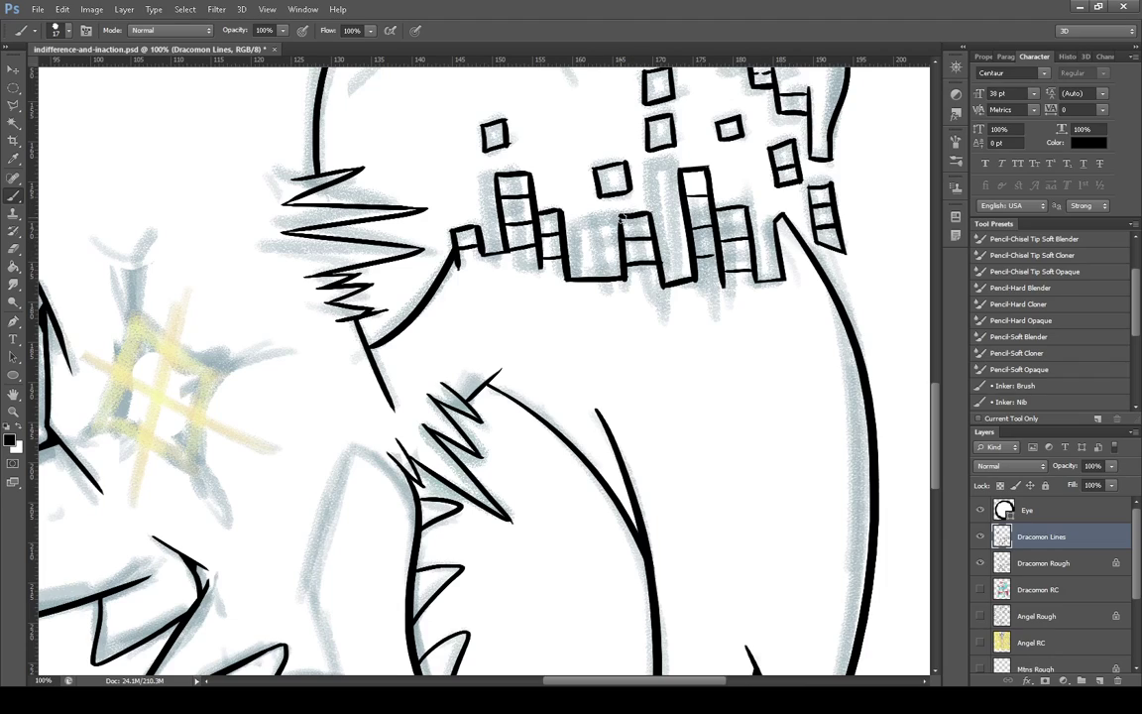
{"action": "mouse_move", "coordinate": [575, 253]}
{"action": "left_mouse_down"}
{"action": "mouse_move", "coordinate": [576, 266]}
{"action": "mouse_move", "coordinate": [593, 267]}
{"action": "mouse_move", "coordinate": [577, 269]}
{"action": "left_mouse_up"}
{"action": "mouse_move", "coordinate": [597, 226]}
{"action": "left_mouse_down"}
{"action": "mouse_move", "coordinate": [597, 242]}
{"action": "mouse_move", "coordinate": [609, 240]}
{"action": "left_mouse_up"}
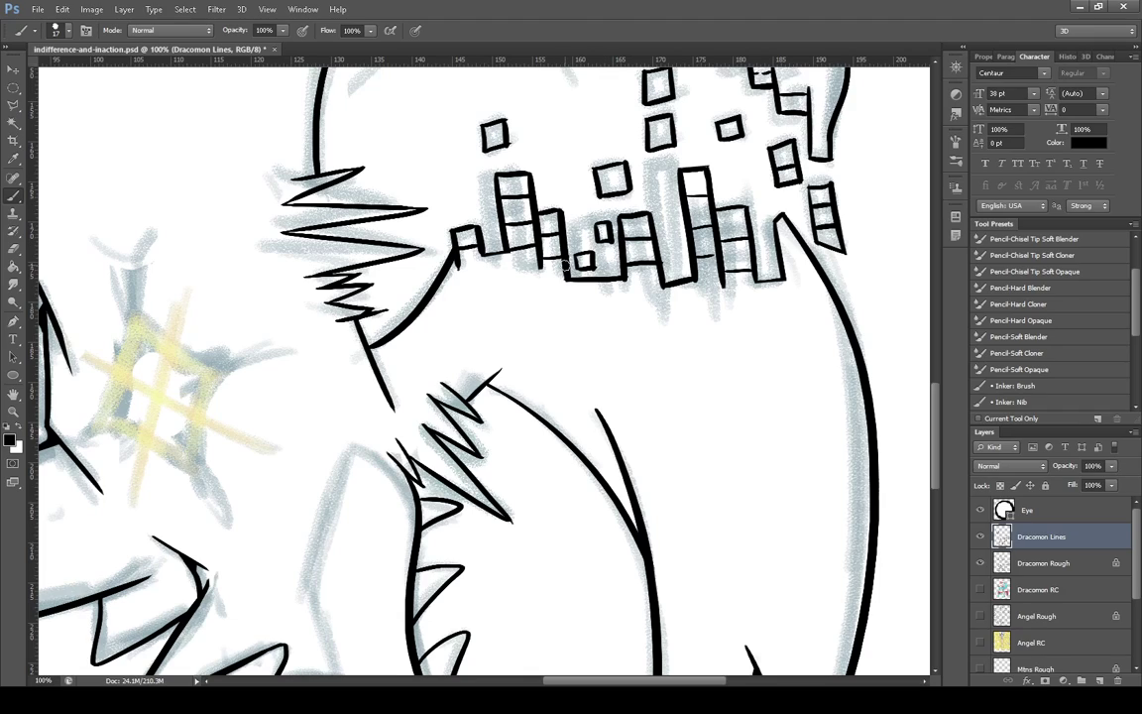
Ink both end strokes of the large zigzag above the body and the curve joining its lower end to the body contour
{"action": "scroll", "coordinate": [355, 291], "scroll_direction": "up", "scroll_amount": 5}
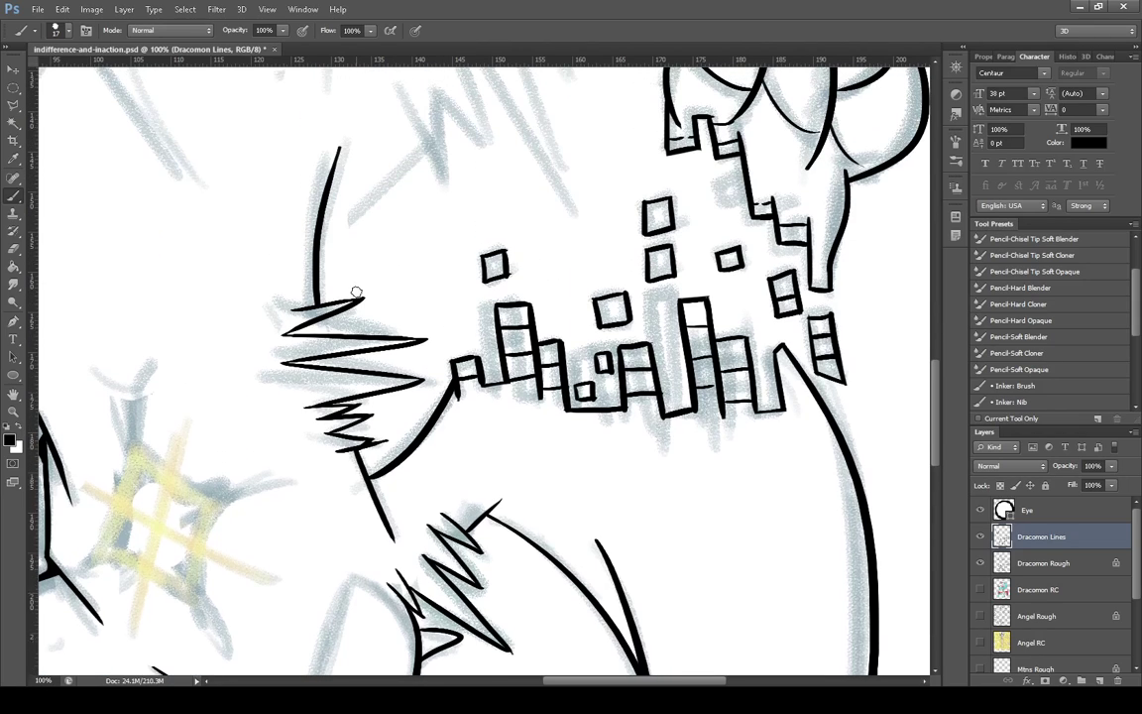
{"action": "scroll", "coordinate": [355, 292], "scroll_direction": "up", "scroll_amount": 7}
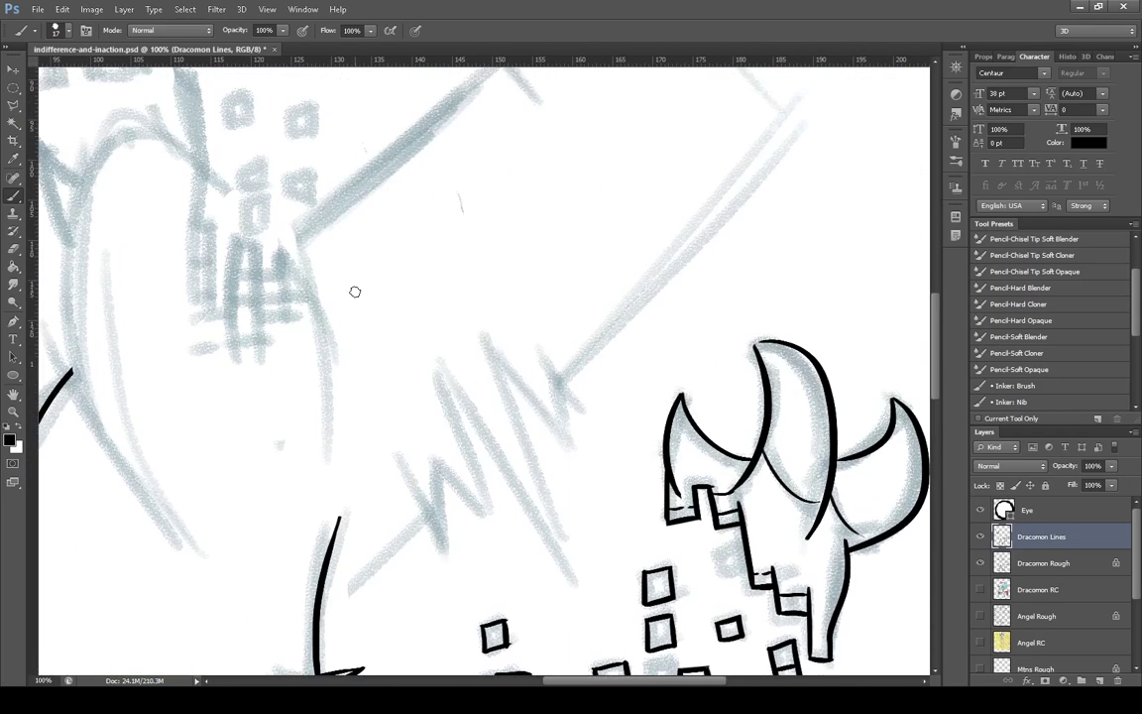
{"action": "scroll", "coordinate": [355, 291], "scroll_direction": "up", "scroll_amount": 1}
{"action": "scroll", "coordinate": [571, 522], "scroll_direction": "down", "scroll_amount": 3}
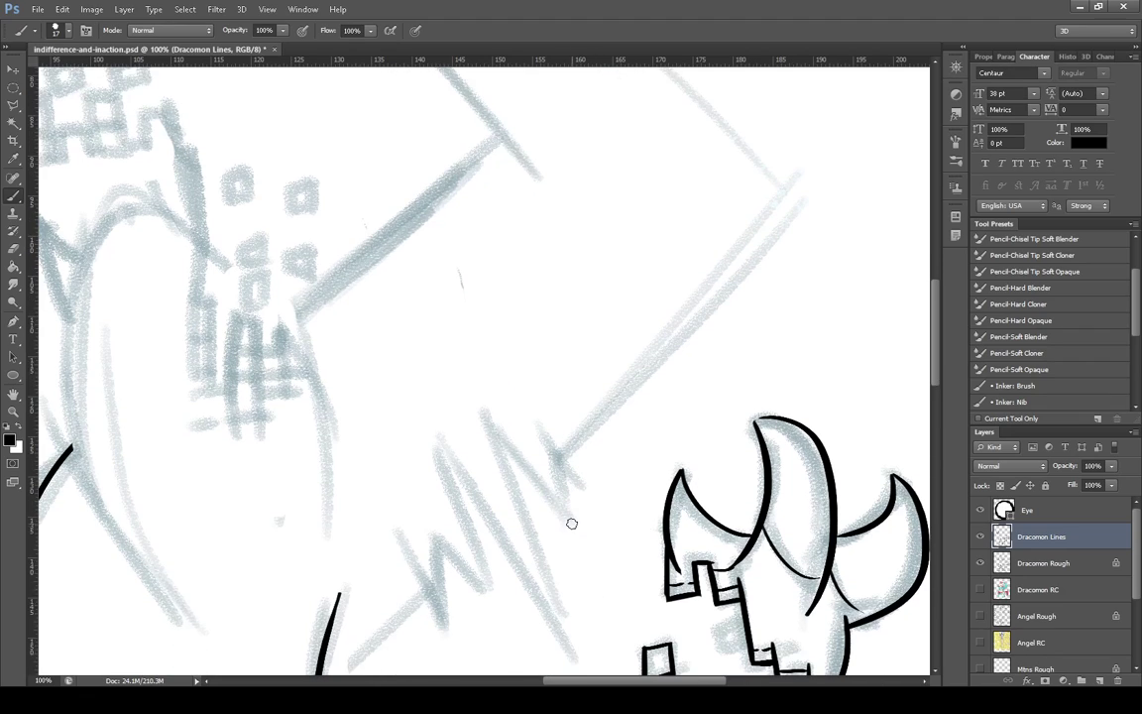
{"action": "scroll", "coordinate": [570, 516], "scroll_direction": "down", "scroll_amount": 2}
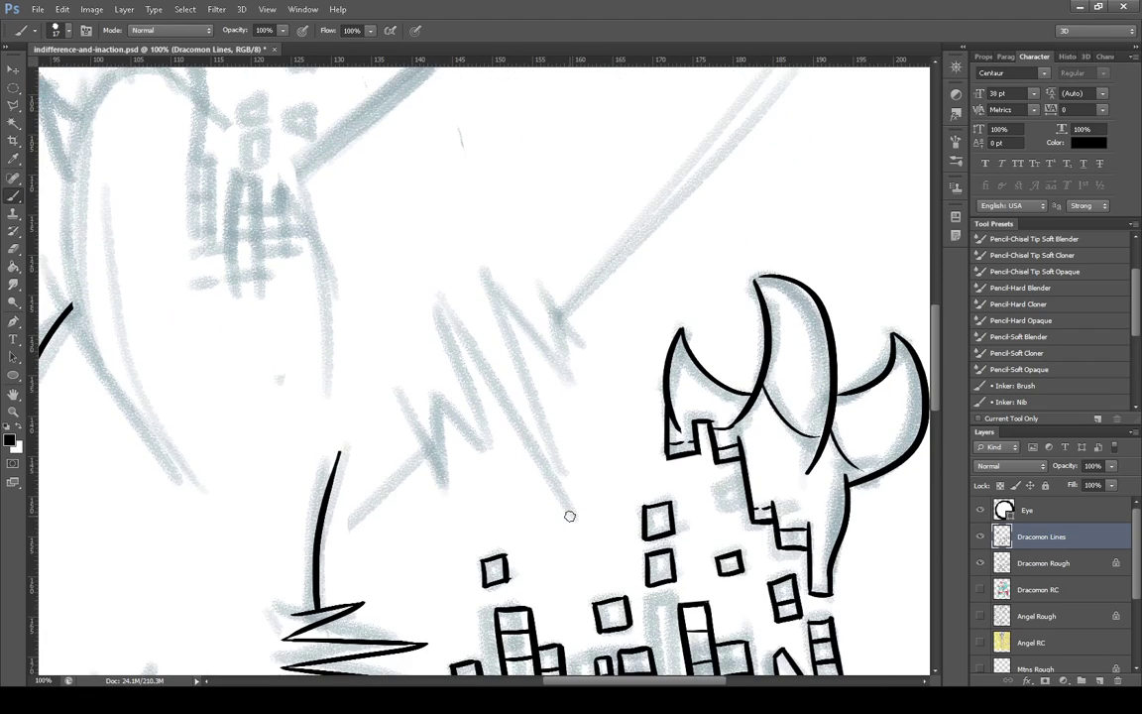
{"action": "left_click_drag", "start_coordinate": [392, 388], "coordinate": [455, 492]}
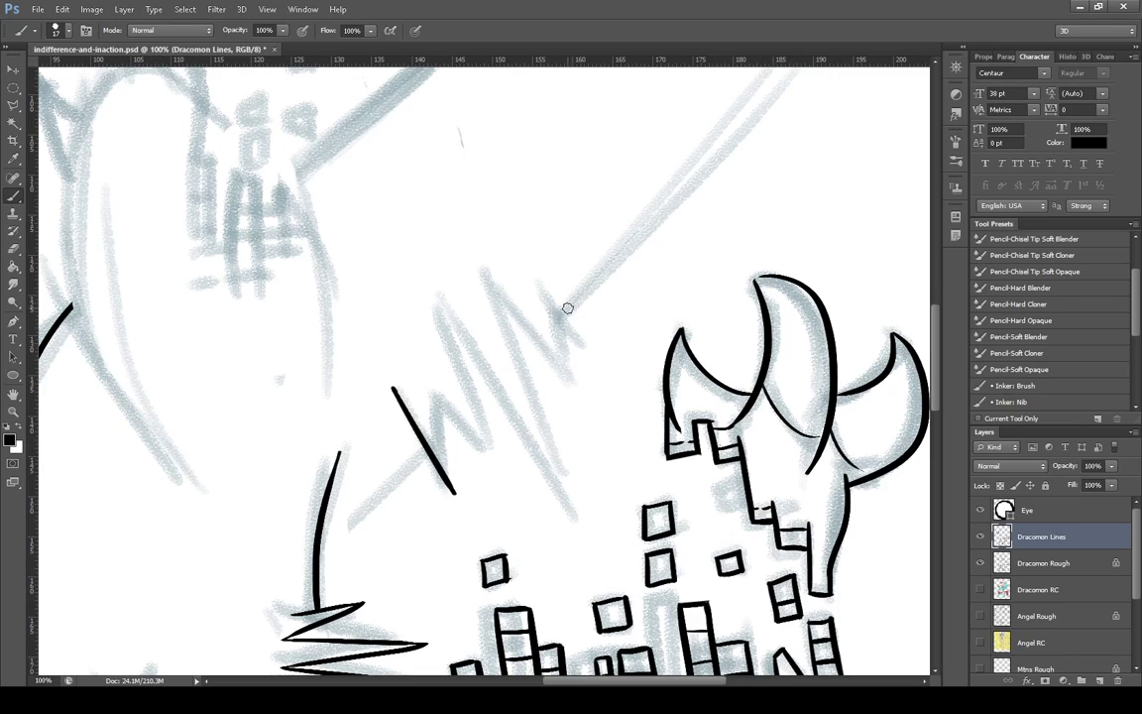
{"action": "left_click_drag", "start_coordinate": [540, 288], "coordinate": [589, 341]}
{"action": "mouse_move", "coordinate": [429, 447]}
{"action": "left_mouse_down"}
{"action": "mouse_move", "coordinate": [343, 525]}
{"action": "mouse_move", "coordinate": [310, 580]}
{"action": "left_mouse_up"}
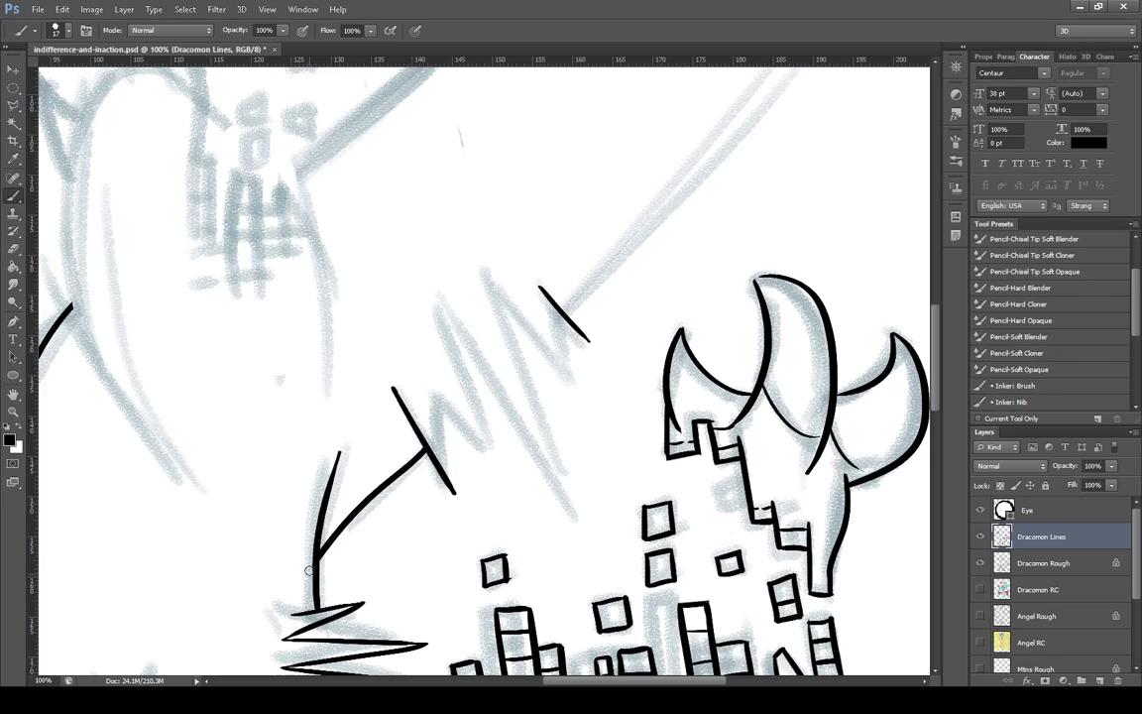
{"action": "key", "text": "ctrl+z"}
Ink the tall connected spikes of the large zigzag between its two end strokes, redoing the strokes that overshoot
{"action": "mouse_move", "coordinate": [455, 493]}
{"action": "left_mouse_down"}
{"action": "mouse_move", "coordinate": [432, 375]}
{"action": "mouse_move", "coordinate": [491, 452]}
{"action": "mouse_move", "coordinate": [447, 253]}
{"action": "left_mouse_up"}
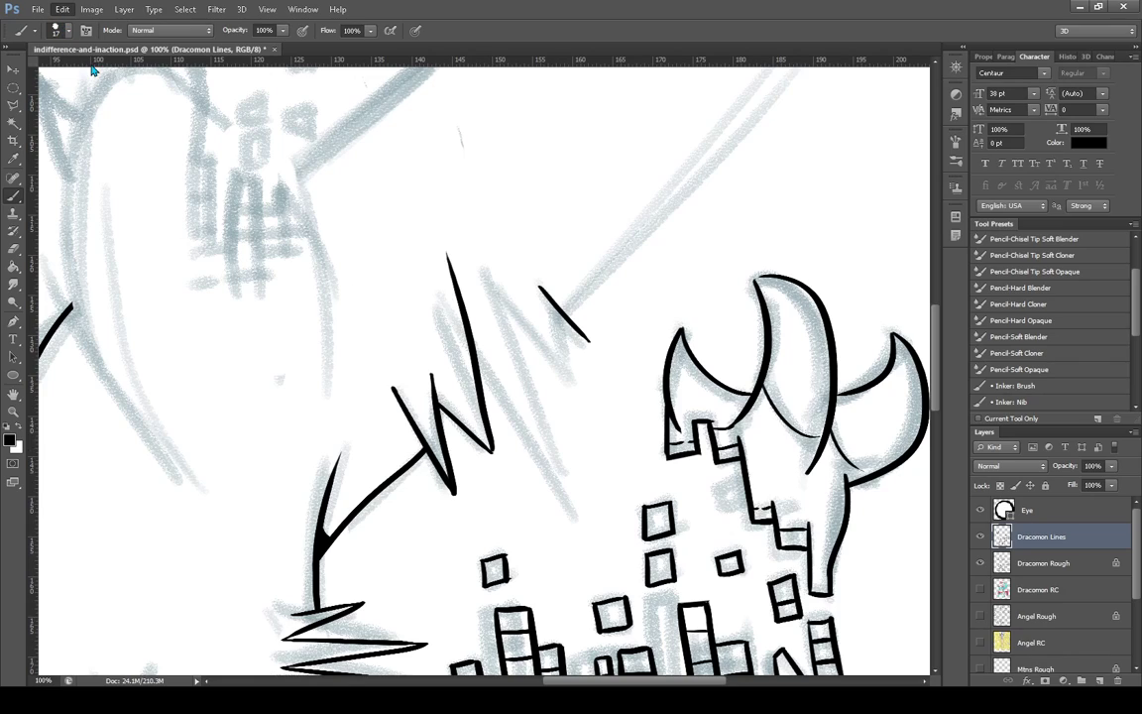
{"action": "key", "text": "ctrl+z"}
{"action": "mouse_move", "coordinate": [492, 451]}
{"action": "left_mouse_down"}
{"action": "mouse_move", "coordinate": [444, 286]}
{"action": "mouse_move", "coordinate": [494, 456]}
{"action": "left_mouse_up"}
{"action": "key", "text": "ctrl+z"}
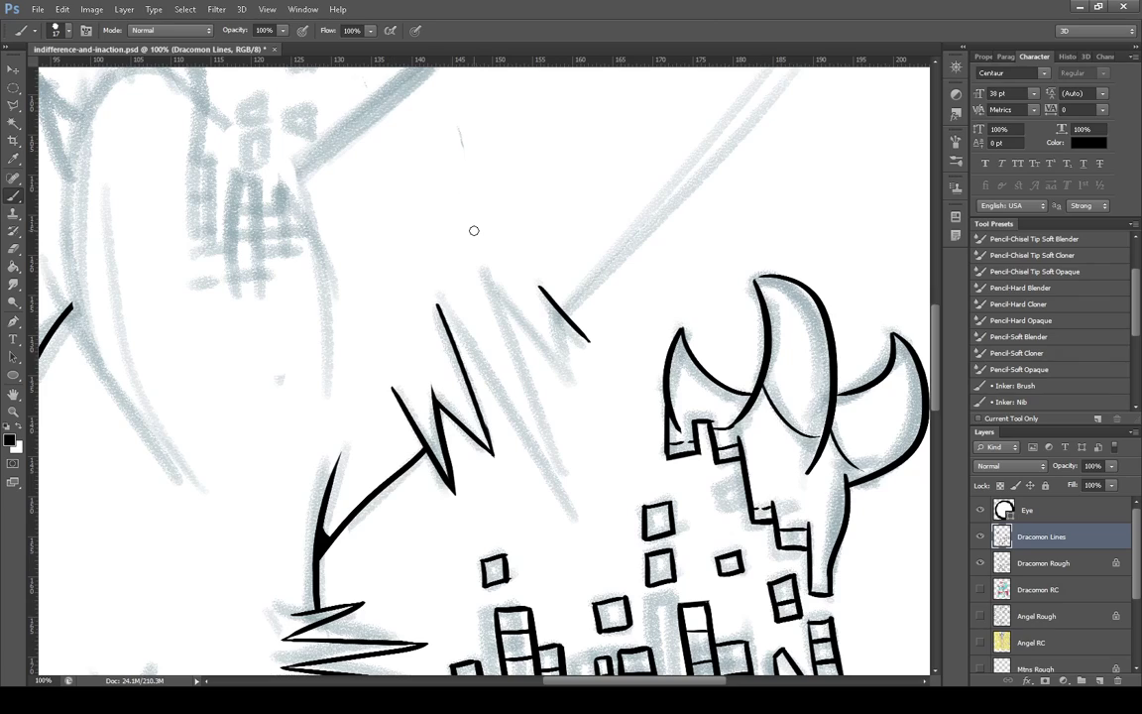
{"action": "mouse_move", "coordinate": [439, 307]}
{"action": "left_mouse_down"}
{"action": "mouse_move", "coordinate": [576, 488]}
{"action": "mouse_move", "coordinate": [568, 515]}
{"action": "mouse_move", "coordinate": [497, 268]}
{"action": "left_mouse_up"}
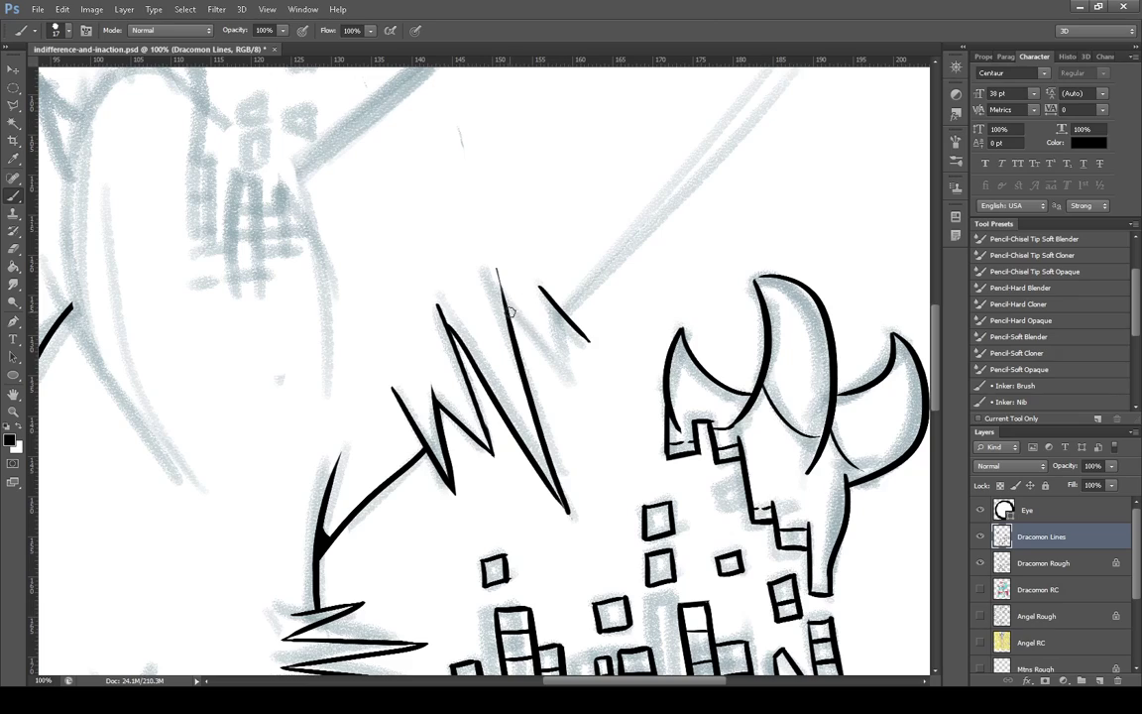
{"action": "mouse_move", "coordinate": [510, 313]}
{"action": "left_mouse_down"}
{"action": "mouse_move", "coordinate": [588, 396]}
{"action": "mouse_move", "coordinate": [539, 277]}
{"action": "left_mouse_up"}
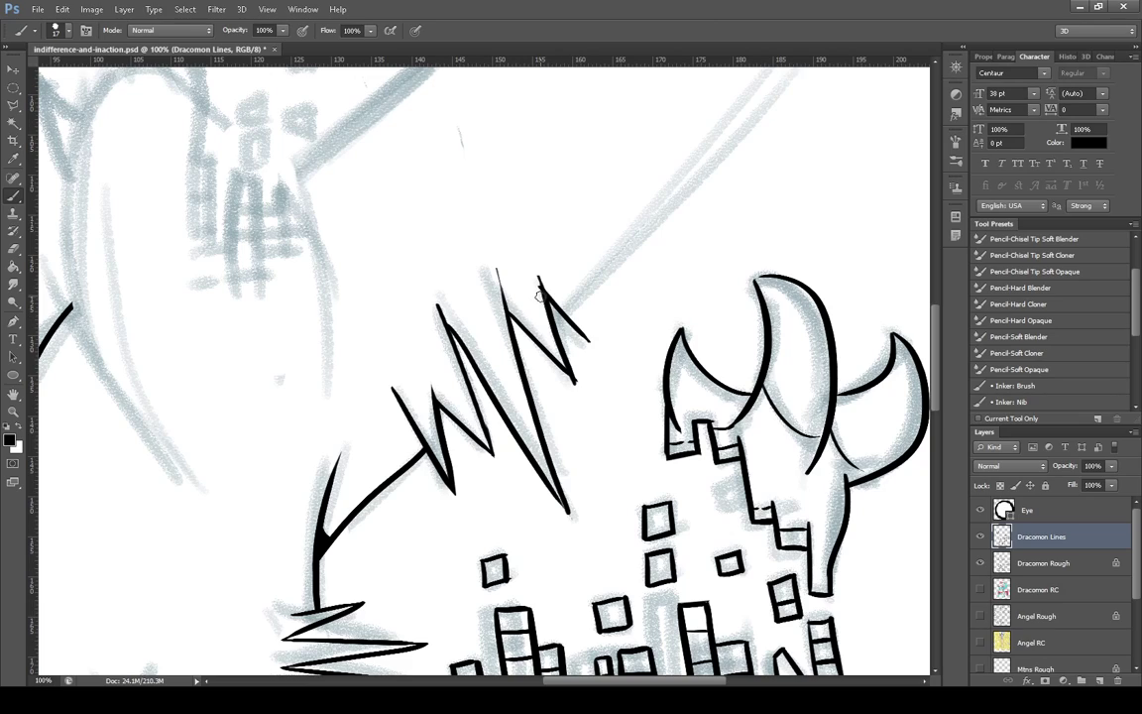
{"action": "left_click", "coordinate": [61, 9]}
{"action": "left_click", "coordinate": [88, 52]}
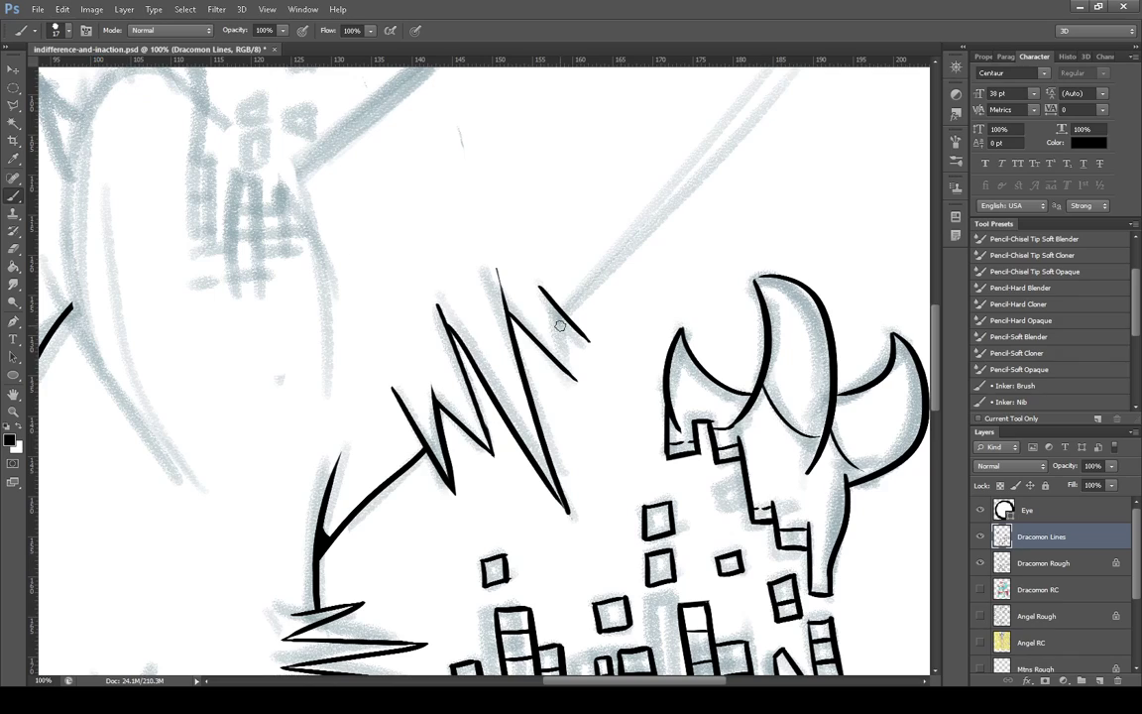
{"action": "left_click_drag", "start_coordinate": [541, 282], "coordinate": [572, 374]}
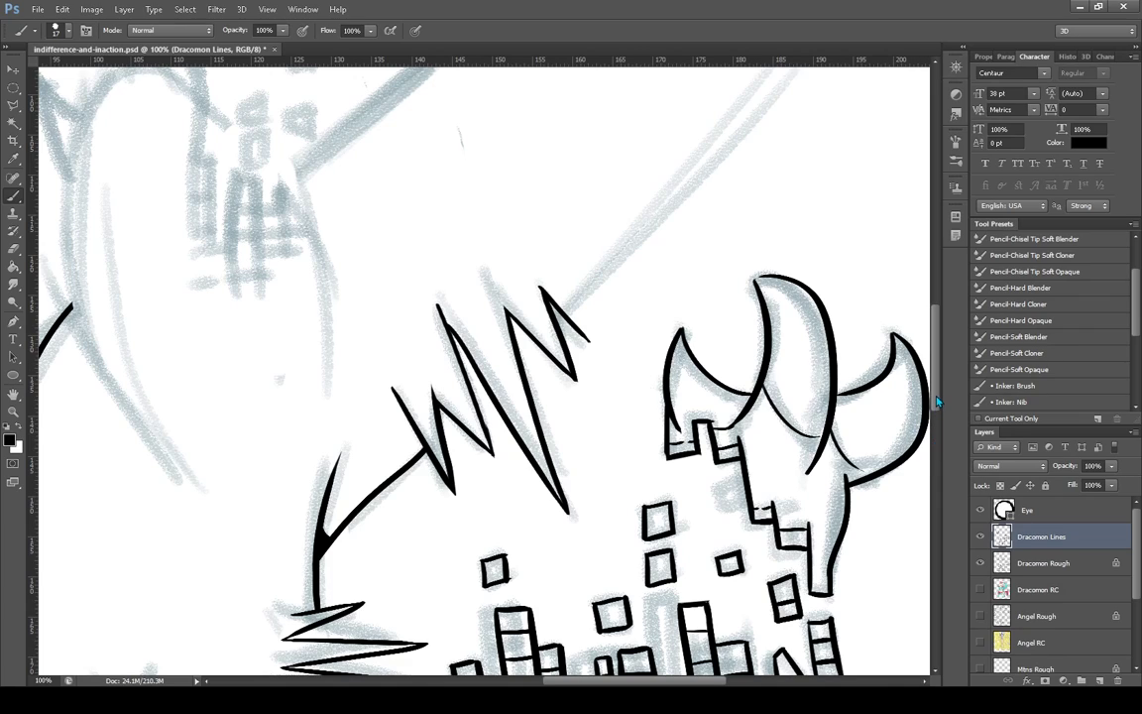
Ink the straight diagonal edge from the sketched block cluster to the inner frame's corner, trim its overshooting end, and add a new layer
{"action": "left_click_drag", "start_coordinate": [935, 407], "coordinate": [937, 367]}
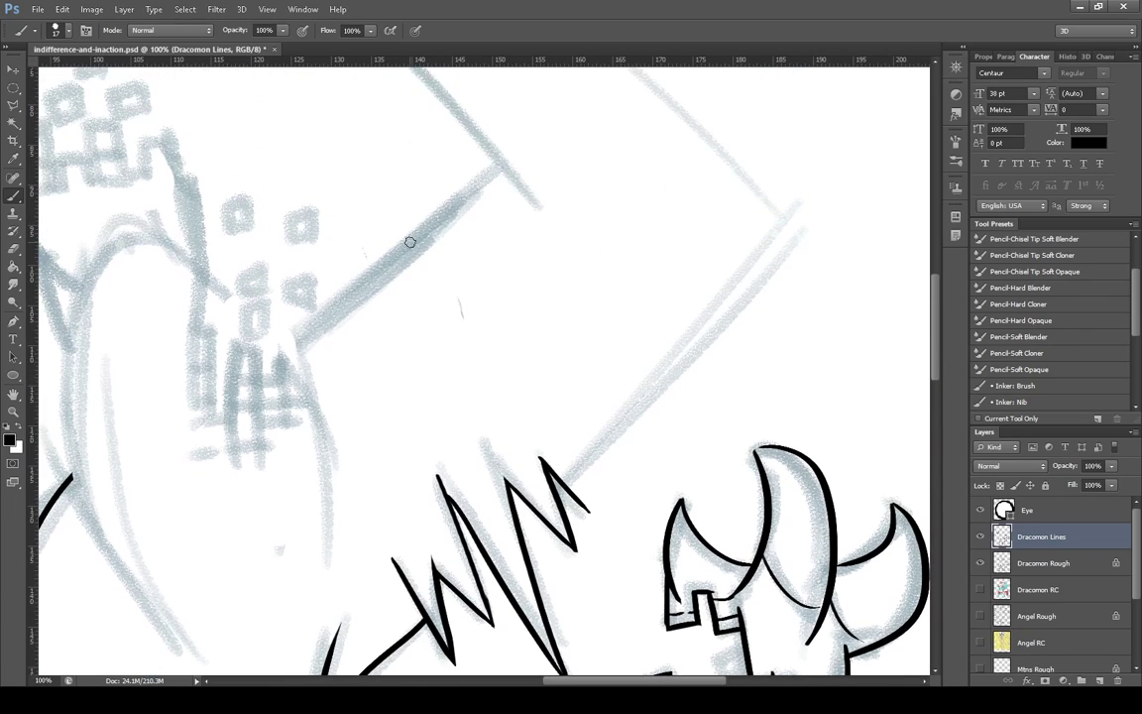
{"action": "scroll", "coordinate": [679, 367], "scroll_direction": "up", "scroll_amount": 2}
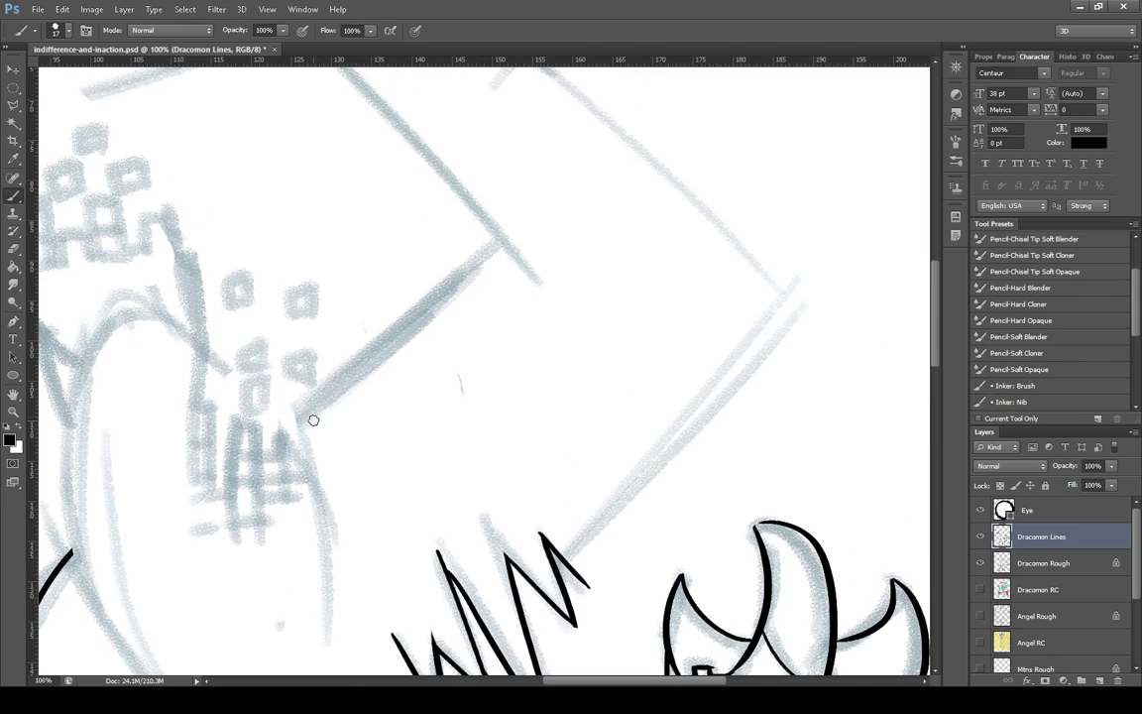
{"action": "left_click_drag", "start_coordinate": [296, 408], "coordinate": [524, 199]}
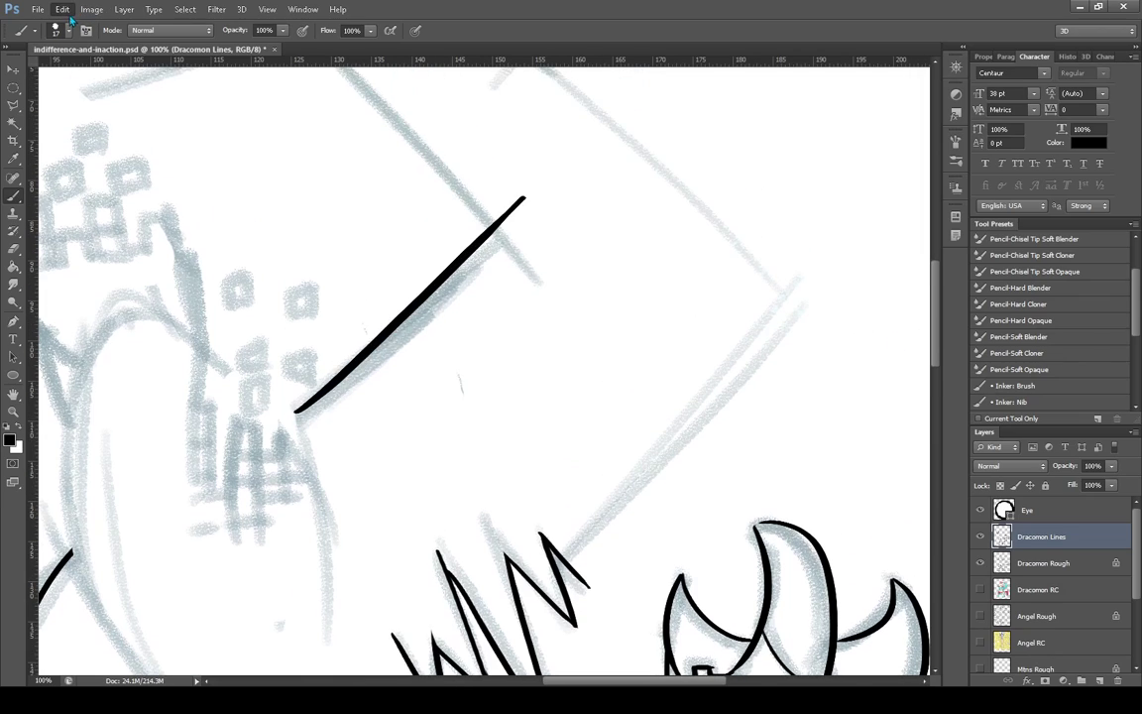
{"action": "key", "text": "ctrl+z"}
{"action": "left_click_drag", "start_coordinate": [293, 413], "coordinate": [547, 199]}
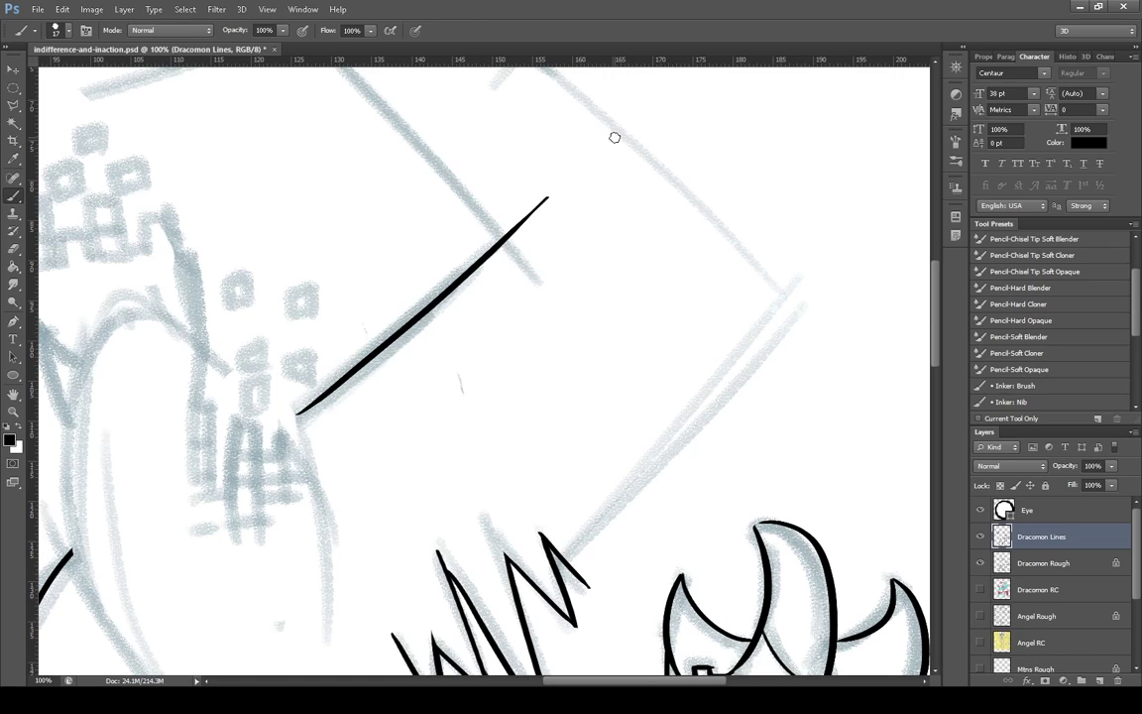
{"action": "mouse_move", "coordinate": [511, 243]}
{"action": "left_mouse_down"}
{"action": "mouse_move", "coordinate": [520, 215]}
{"action": "mouse_move", "coordinate": [549, 197]}
{"action": "left_mouse_up"}
{"action": "left_click", "coordinate": [1101, 682]}
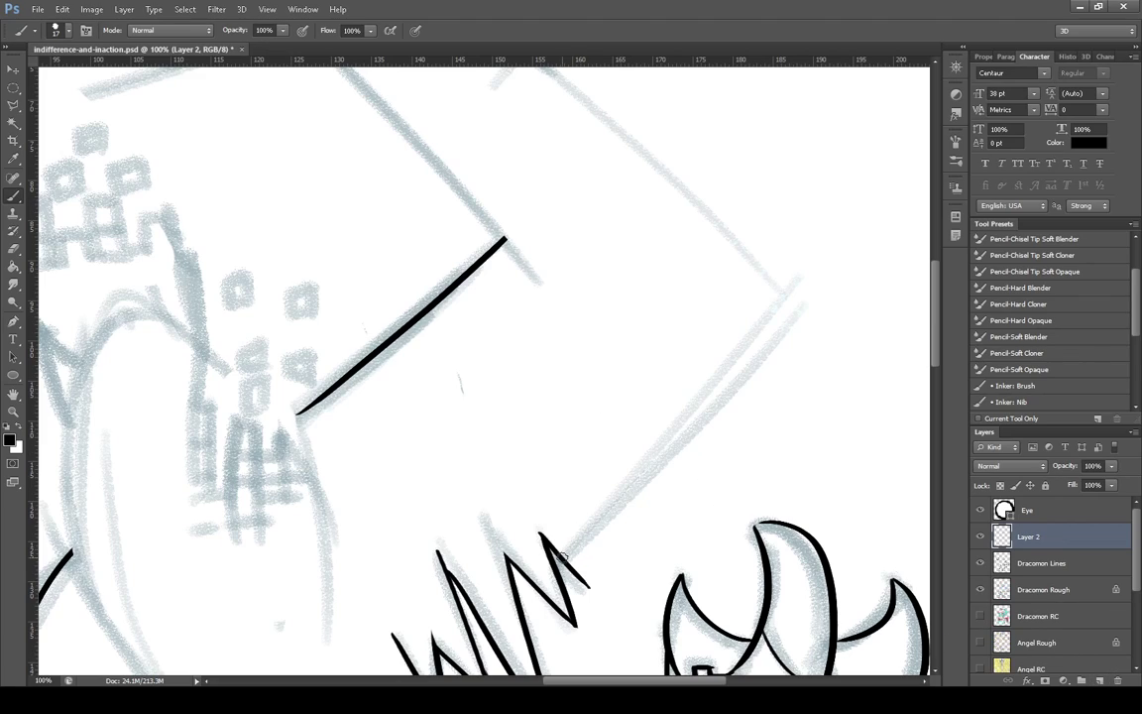
Ink the outer frame's diagonal edge from the end of the large zigzag to the sketched outer corner, redoing the overshooting stroke
{"action": "left_click_drag", "start_coordinate": [563, 557], "coordinate": [929, 219]}
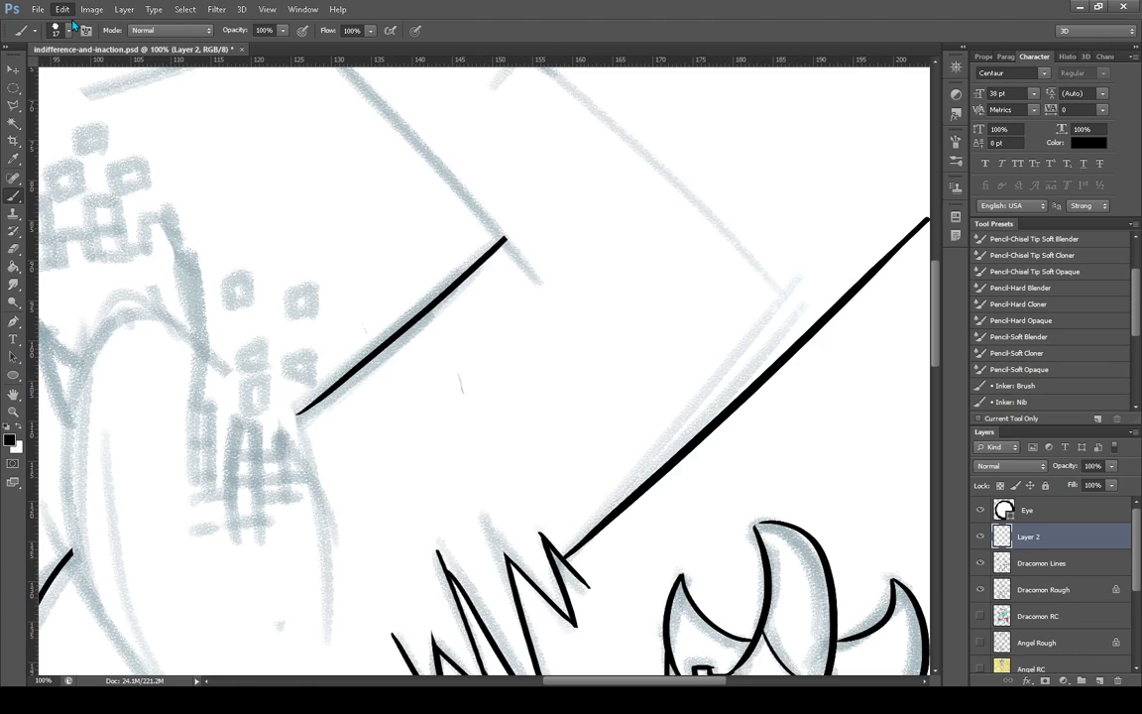
{"action": "key", "text": "ctrl+z"}
{"action": "mouse_move", "coordinate": [571, 556]}
{"action": "left_mouse_down"}
{"action": "mouse_move", "coordinate": [633, 477]}
{"action": "mouse_move", "coordinate": [818, 303]}
{"action": "left_mouse_up"}
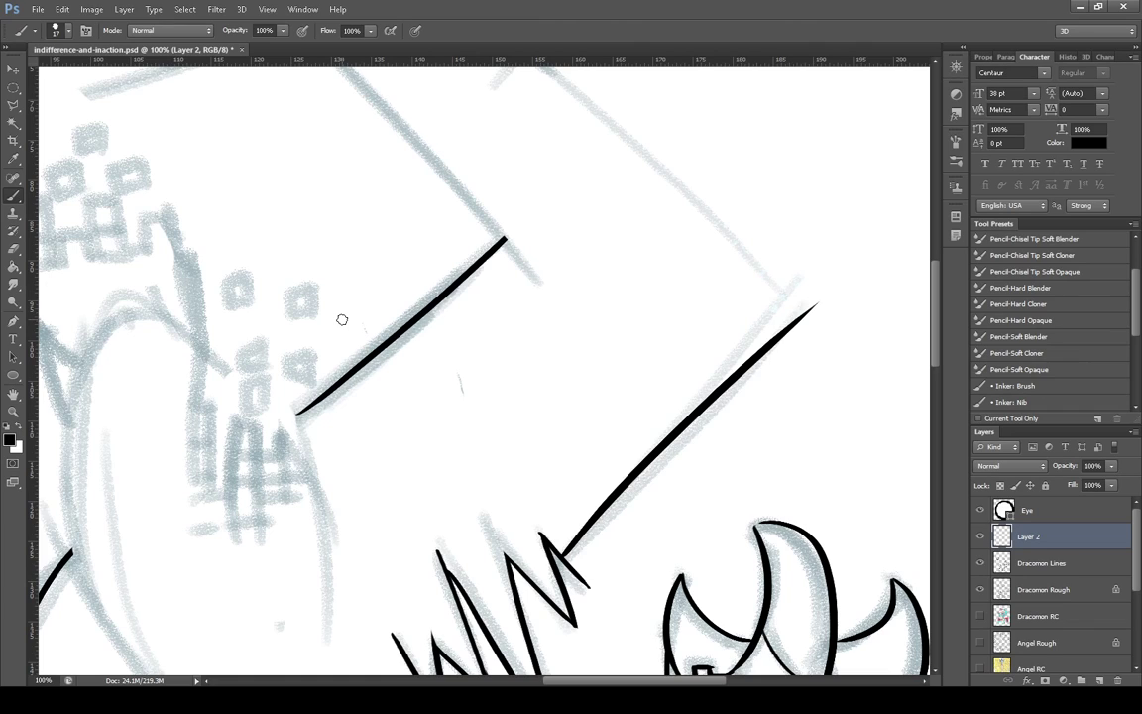
Ink the inner frame's long diagonal edge so it runs slightly past the corner with the inked lower edge, redoing the misaligned stroke
{"action": "left_click", "coordinate": [13, 410]}
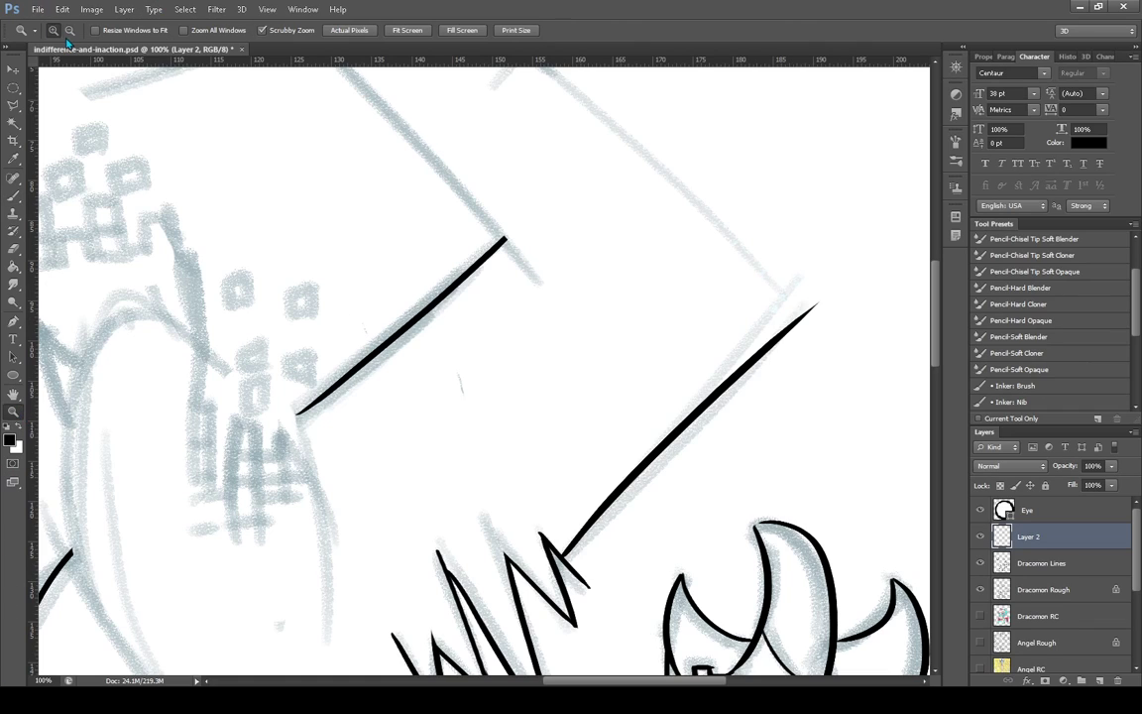
{"action": "left_click", "coordinate": [69, 30]}
{"action": "left_click", "coordinate": [302, 248]}
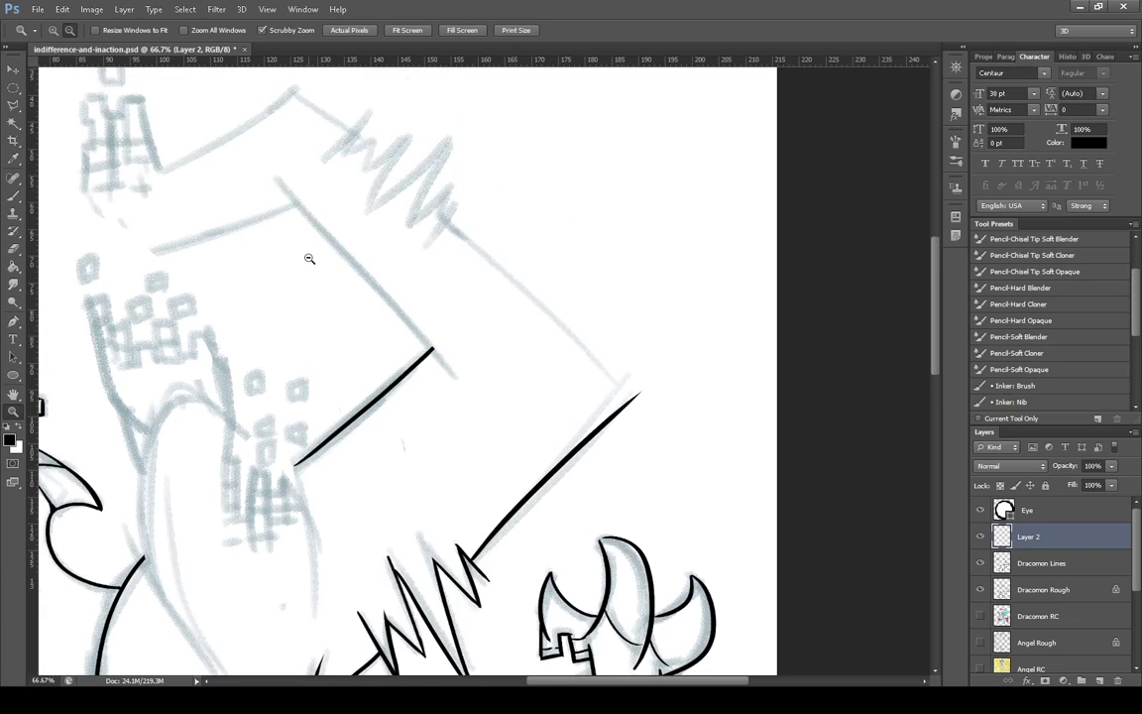
{"action": "left_click", "coordinate": [980, 537]}
{"action": "left_click", "coordinate": [980, 536]}
{"action": "left_click", "coordinate": [17, 197]}
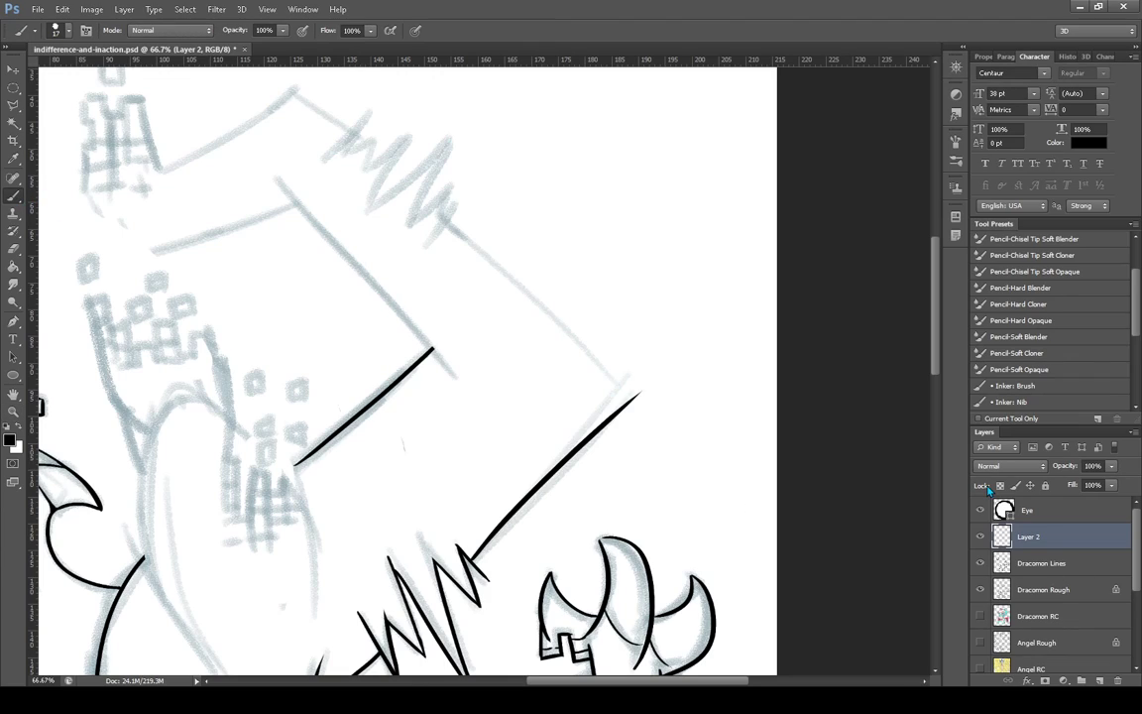
{"action": "left_click_drag", "start_coordinate": [275, 176], "coordinate": [516, 407]}
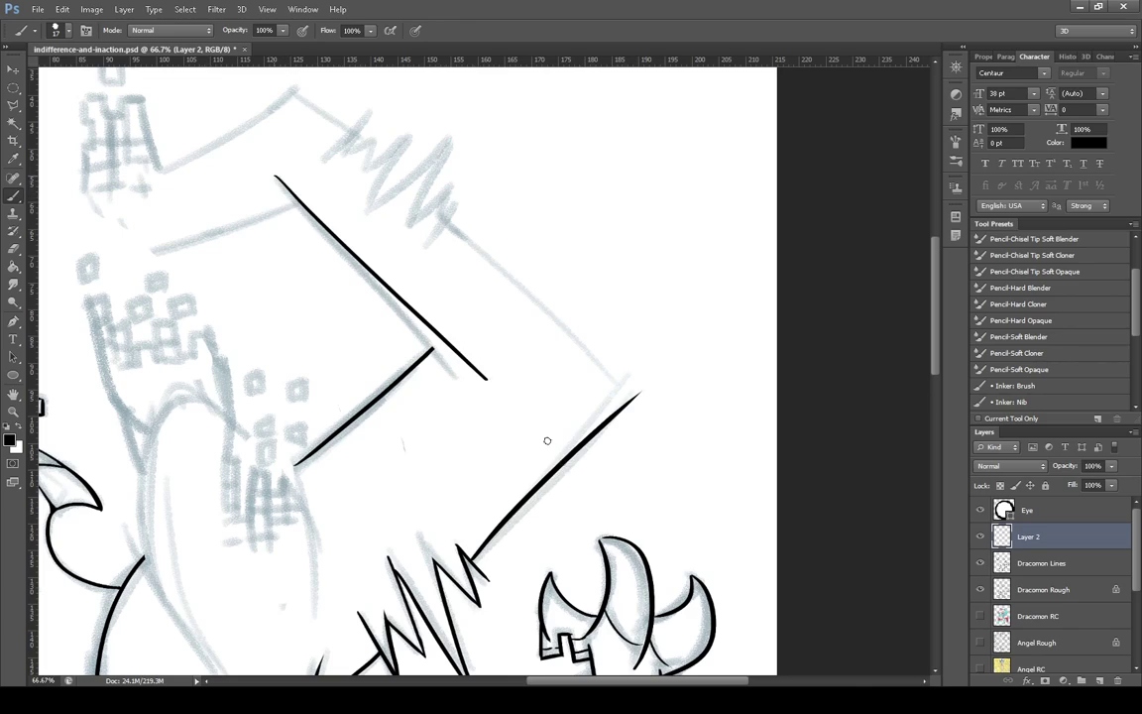
{"action": "key", "text": "ctrl+z"}
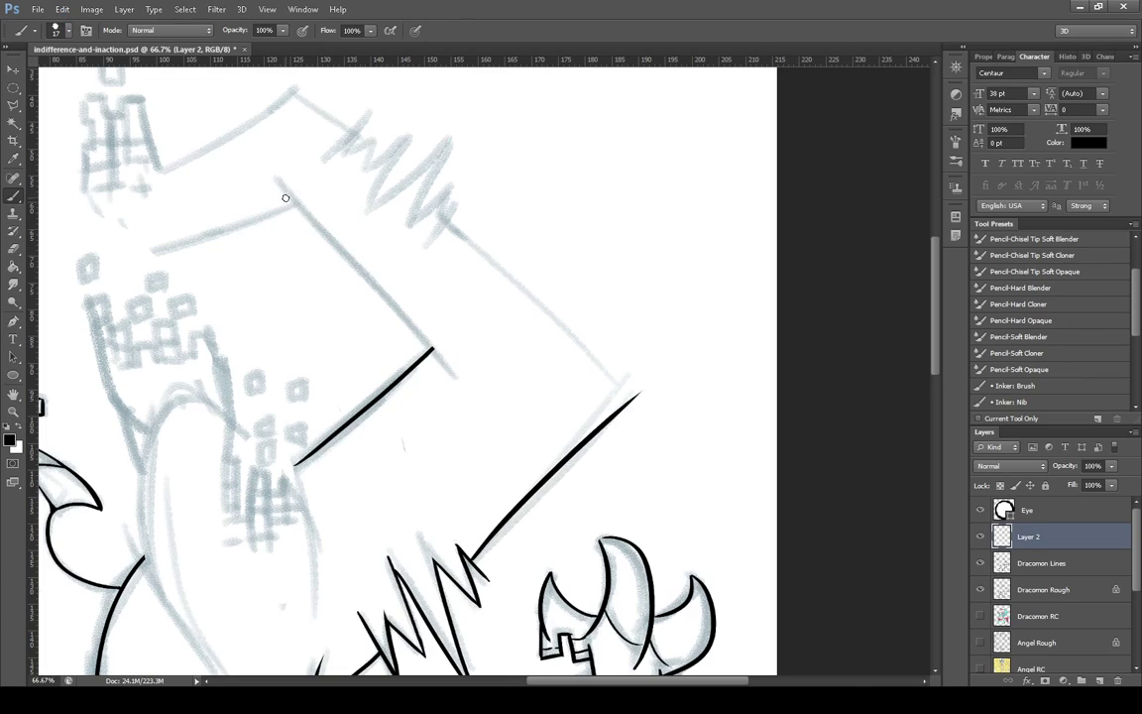
{"action": "left_click_drag", "start_coordinate": [279, 180], "coordinate": [491, 407]}
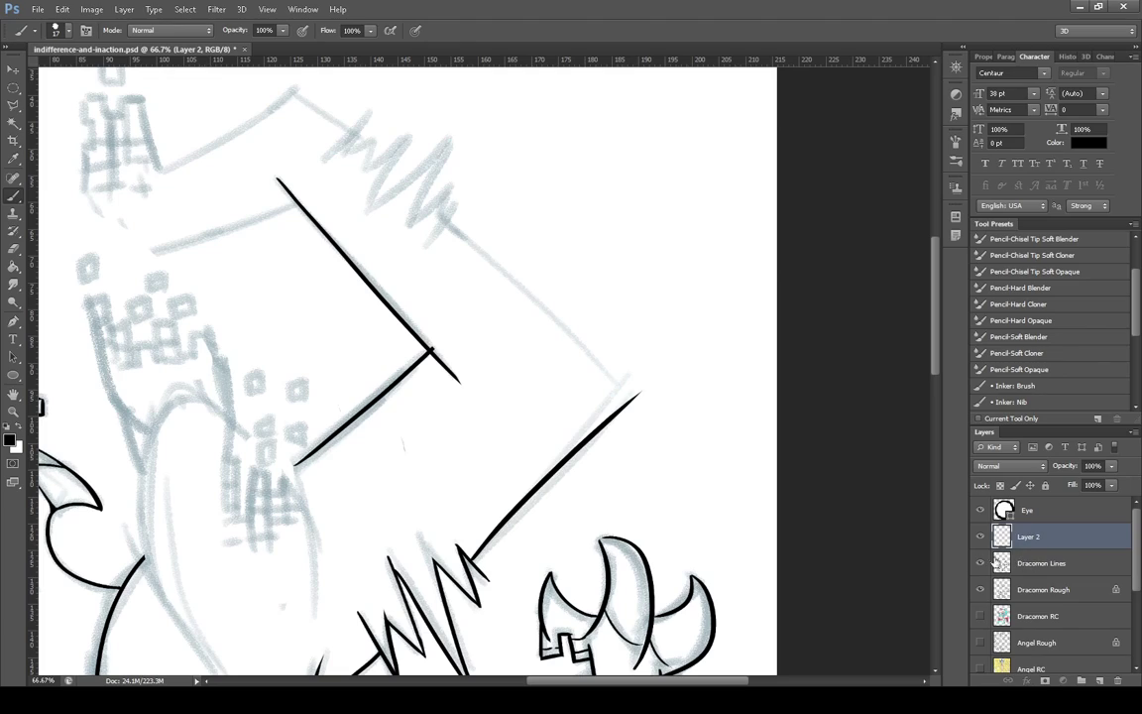
Make Dracomon Lines the active layer and outline a polygonal selection around the outer frame's inked diagonal edge
{"action": "key", "text": "alt+bracketleft"}
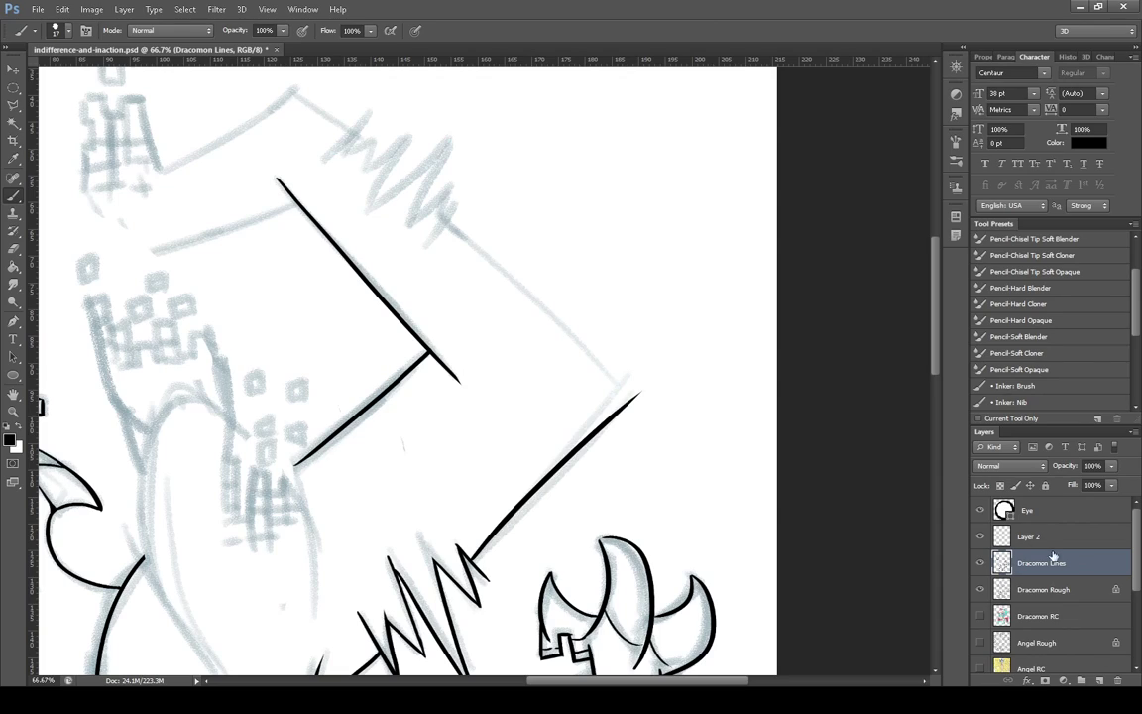
{"action": "left_click", "coordinate": [979, 540]}
{"action": "left_click", "coordinate": [980, 539]}
{"action": "left_click", "coordinate": [13, 104]}
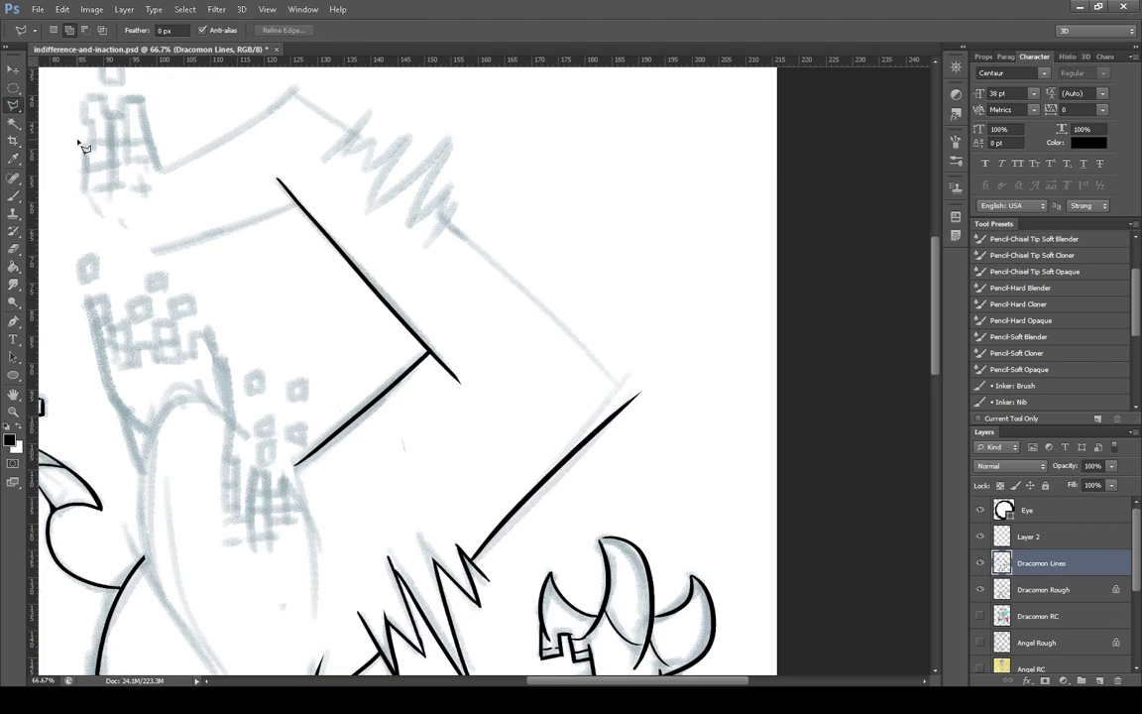
{"action": "left_click", "coordinate": [583, 345]}
{"action": "left_click", "coordinate": [430, 575]}
{"action": "left_click", "coordinate": [490, 613]}
{"action": "left_click", "coordinate": [597, 530]}
{"action": "left_click", "coordinate": [694, 416]}
{"action": "left_click", "coordinate": [635, 336]}
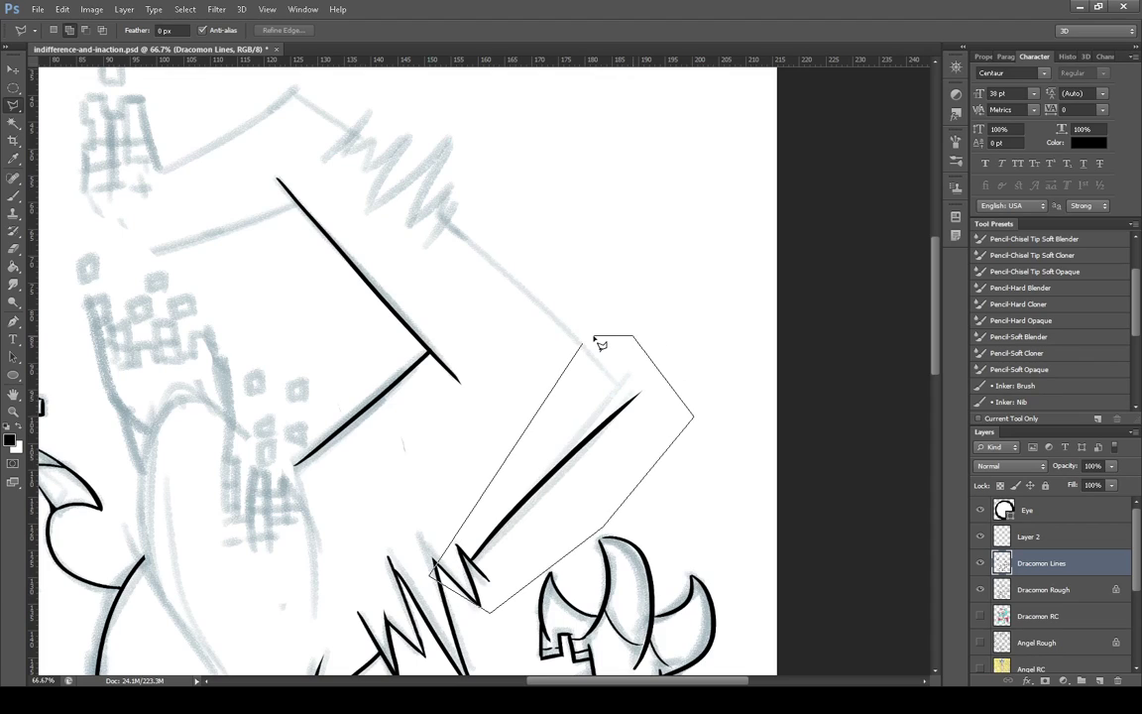
{"action": "double_click", "coordinate": [593, 336]}
{"action": "key", "text": "ctrl+t"}
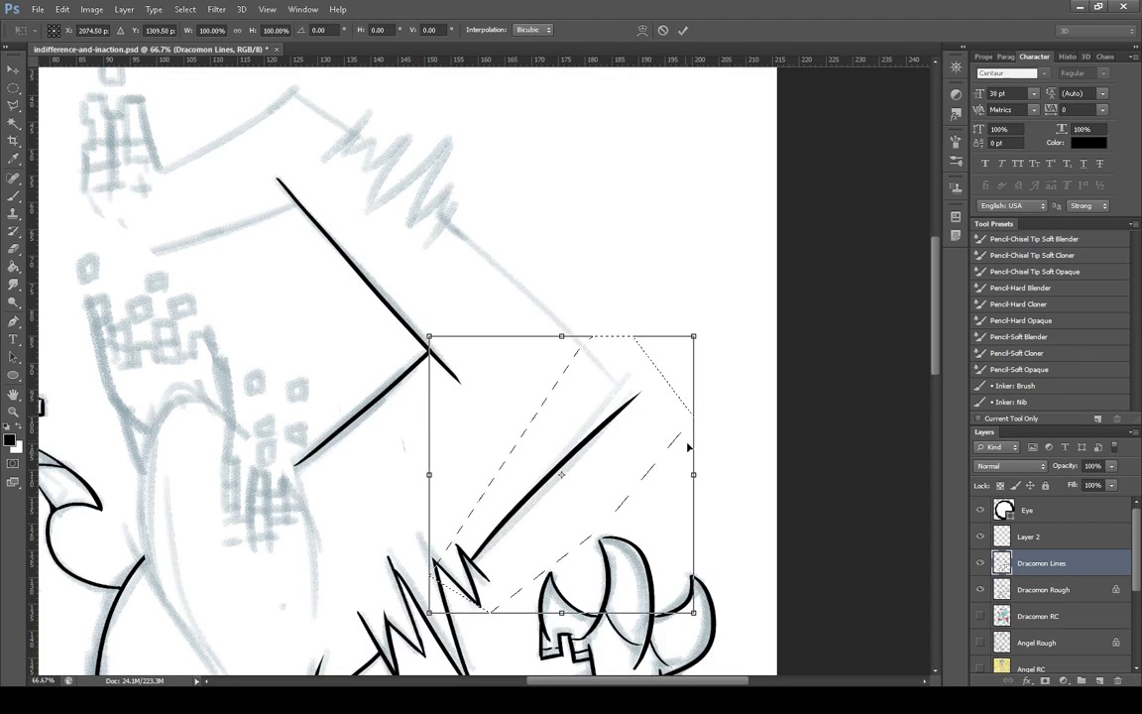
{"action": "left_click_drag", "start_coordinate": [707, 436], "coordinate": [701, 420]}
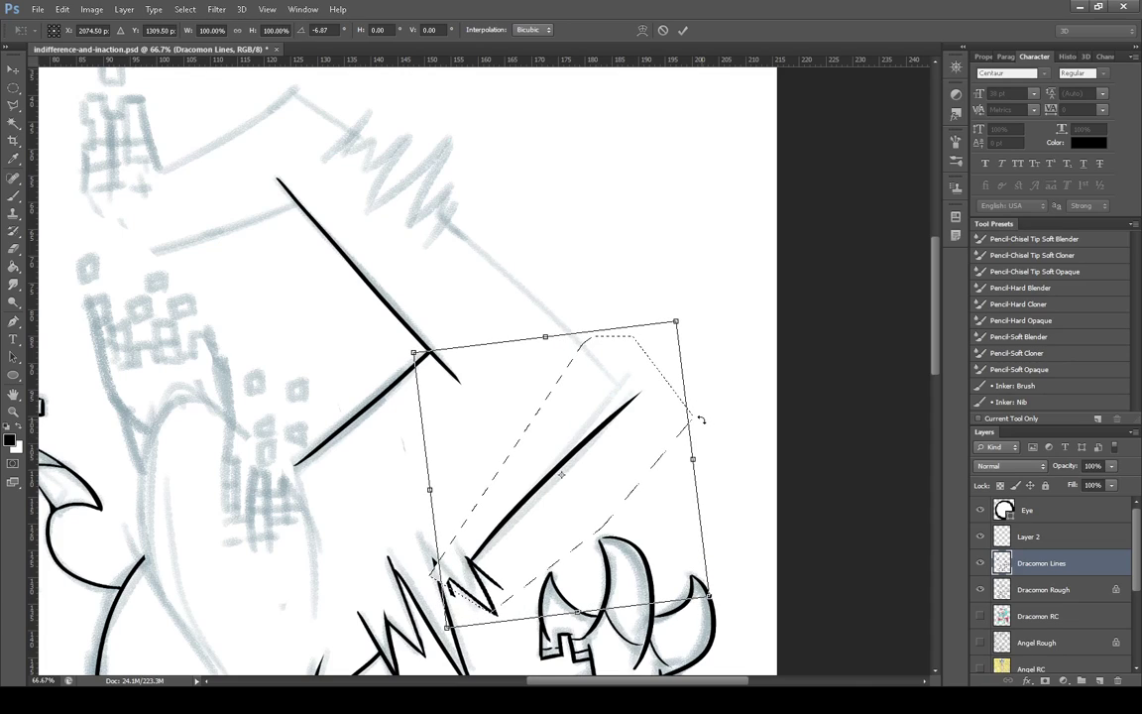
{"action": "key", "text": "ctrl+z"}
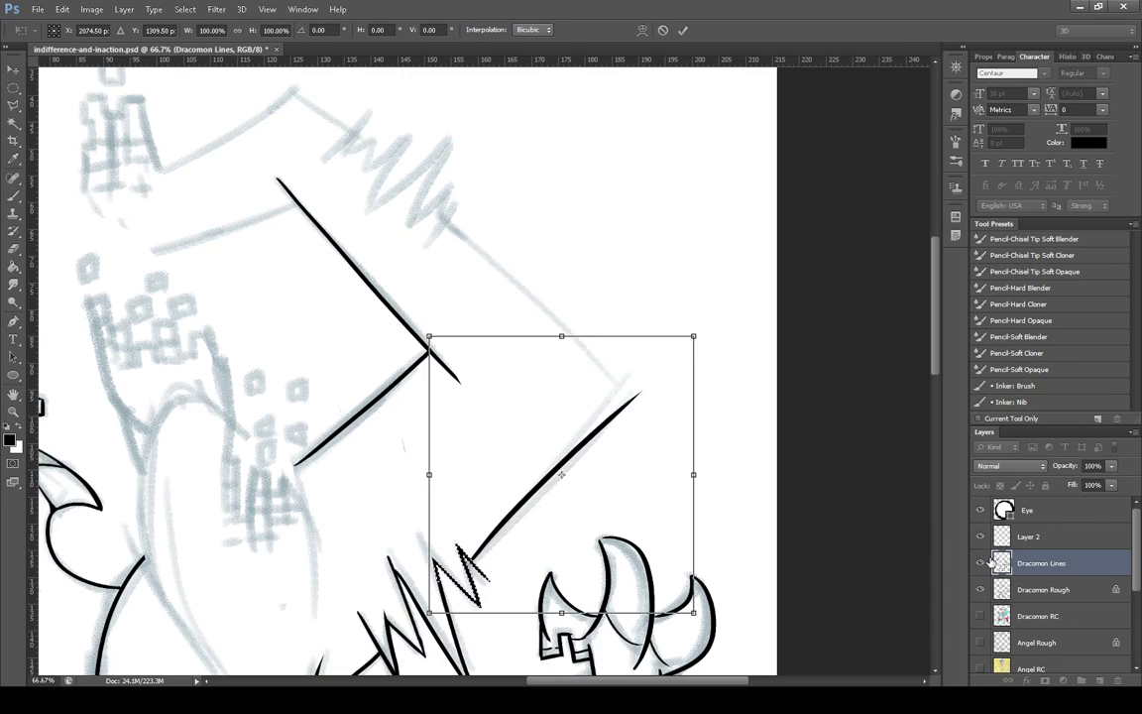
{"action": "key", "text": "Escape"}
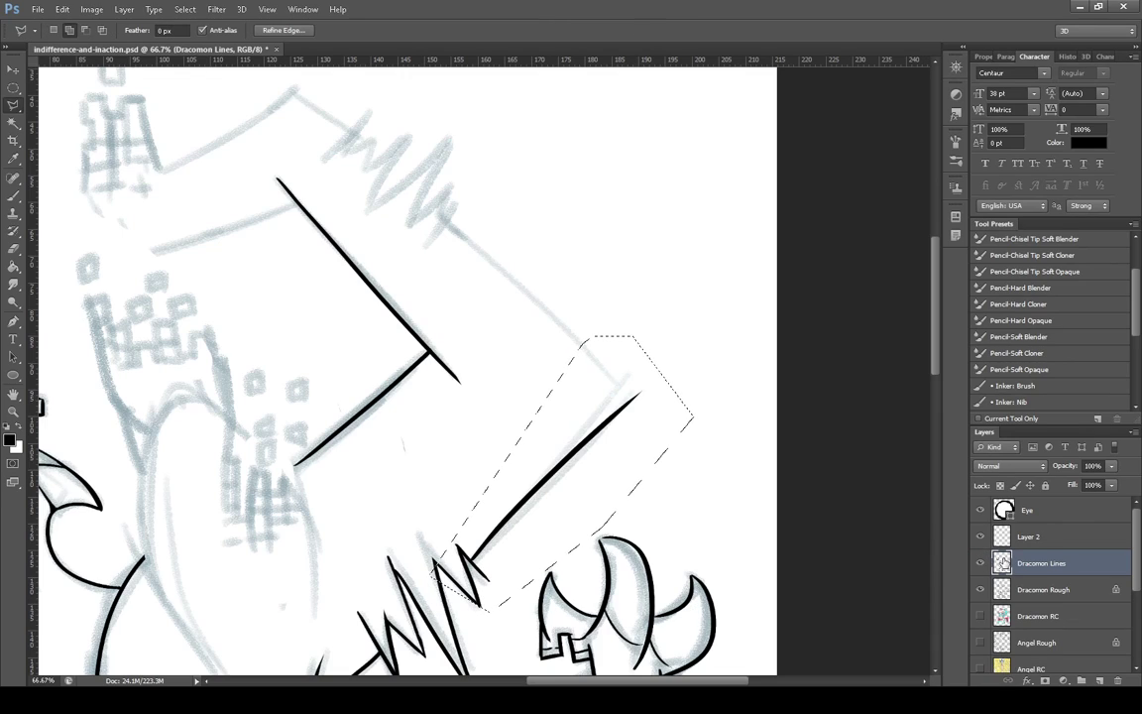
On Layer 2, rotate the selected outer diagonal by about -4° and shift it slightly to meet the outer corner and the zigzag
{"action": "left_click", "coordinate": [1051, 540]}
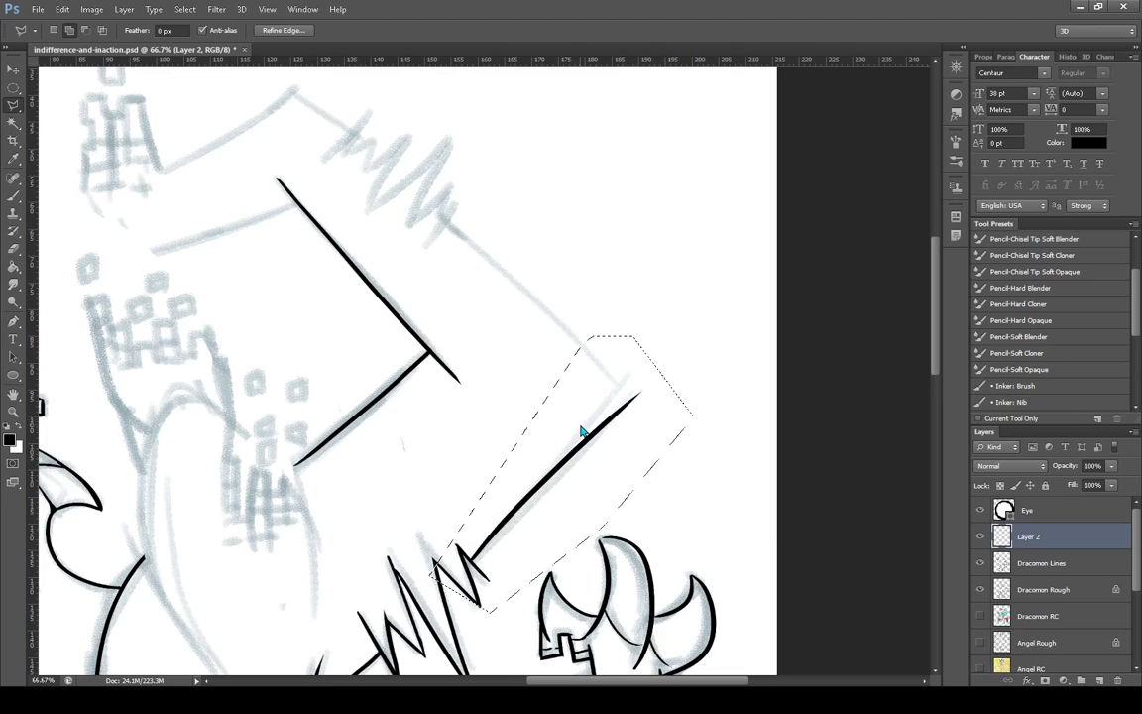
{"action": "key", "text": "ctrl+t"}
{"action": "left_click_drag", "start_coordinate": [731, 554], "coordinate": [732, 537]}
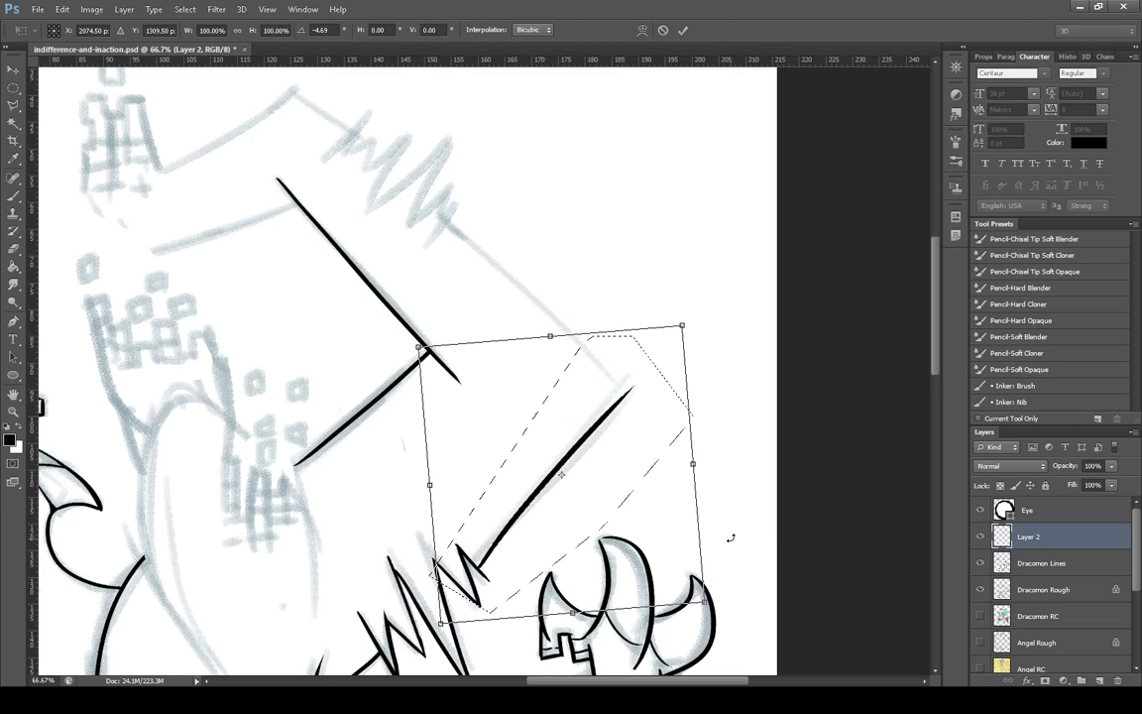
{"action": "left_click_drag", "start_coordinate": [567, 458], "coordinate": [562, 453]}
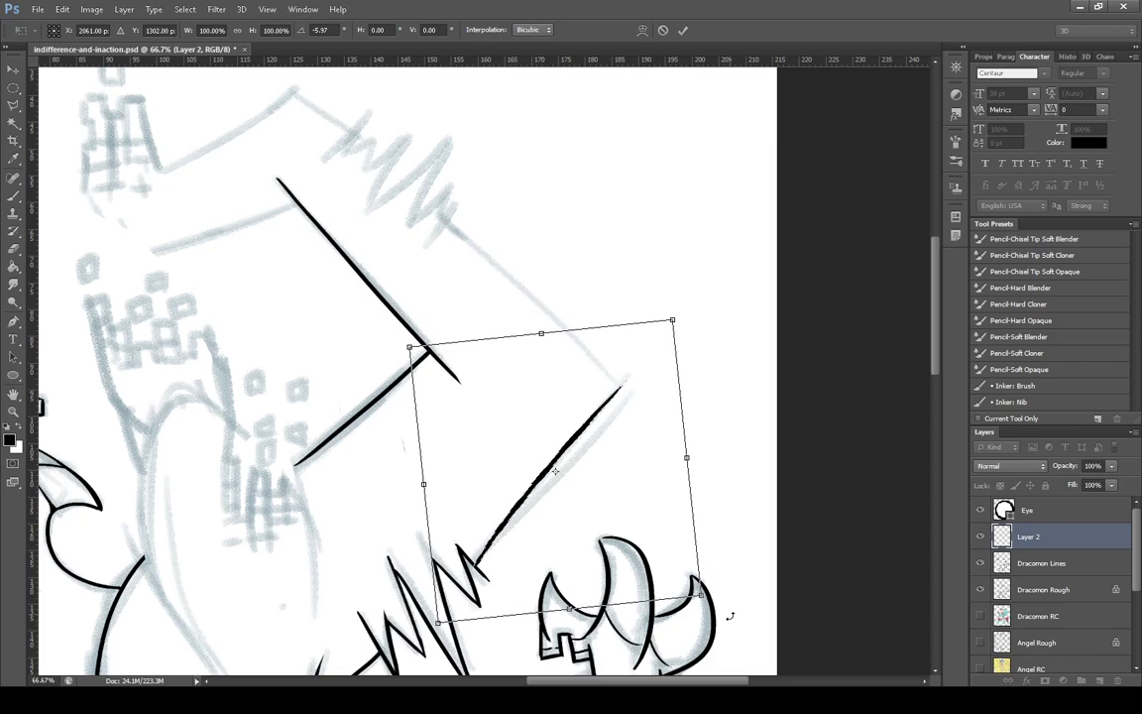
{"action": "left_click_drag", "start_coordinate": [732, 615], "coordinate": [736, 629]}
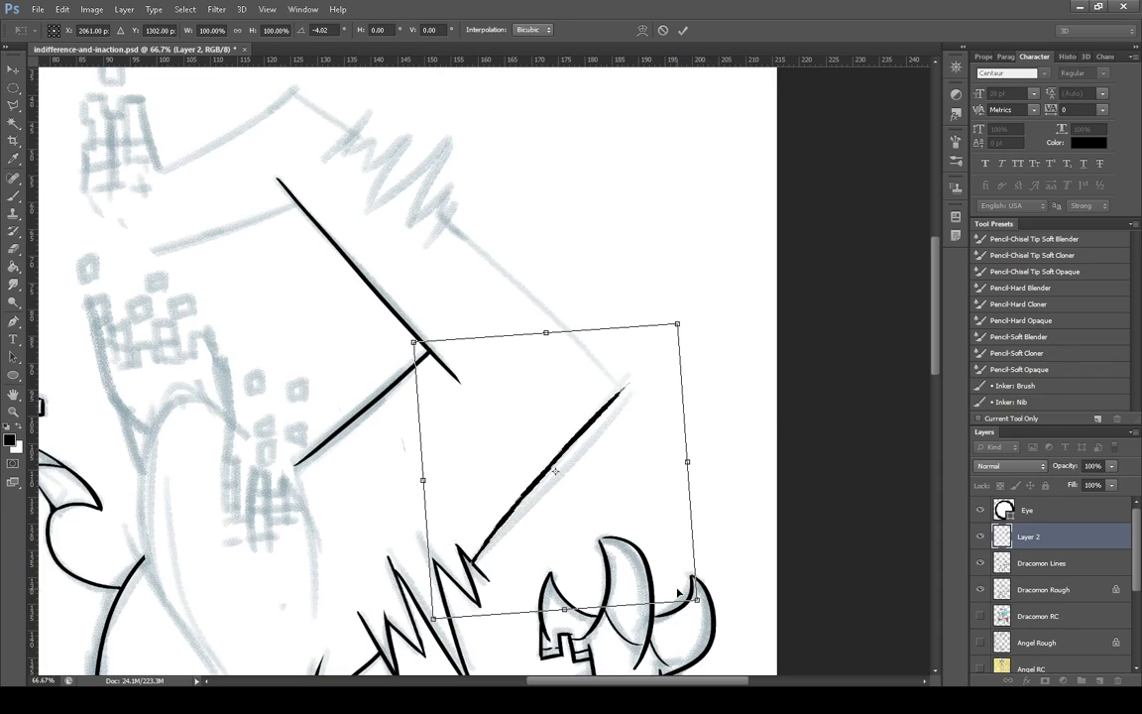
{"action": "key", "text": "l"}
{"action": "key", "text": "Return"}
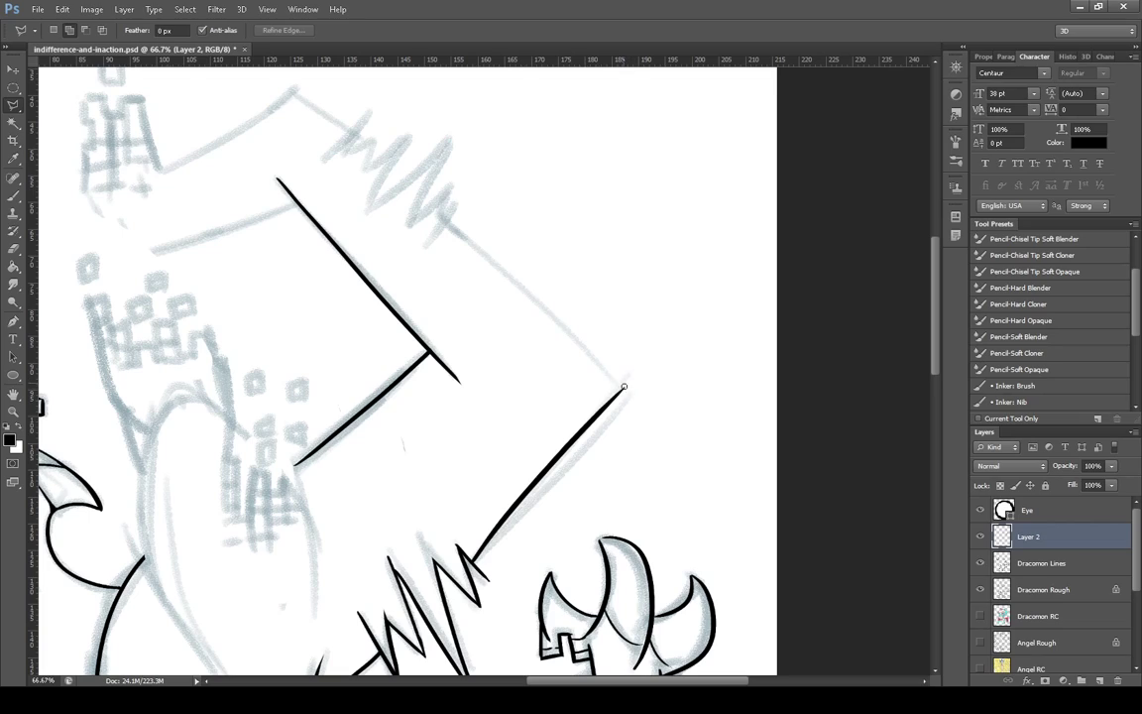
On the Dracomon Lines layer, ink the outer frame's long diagonal from the sketched upper zigzag to the outer corner, redoing the bowed stroke
{"action": "left_click", "coordinate": [1056, 565]}
{"action": "left_click", "coordinate": [13, 195]}
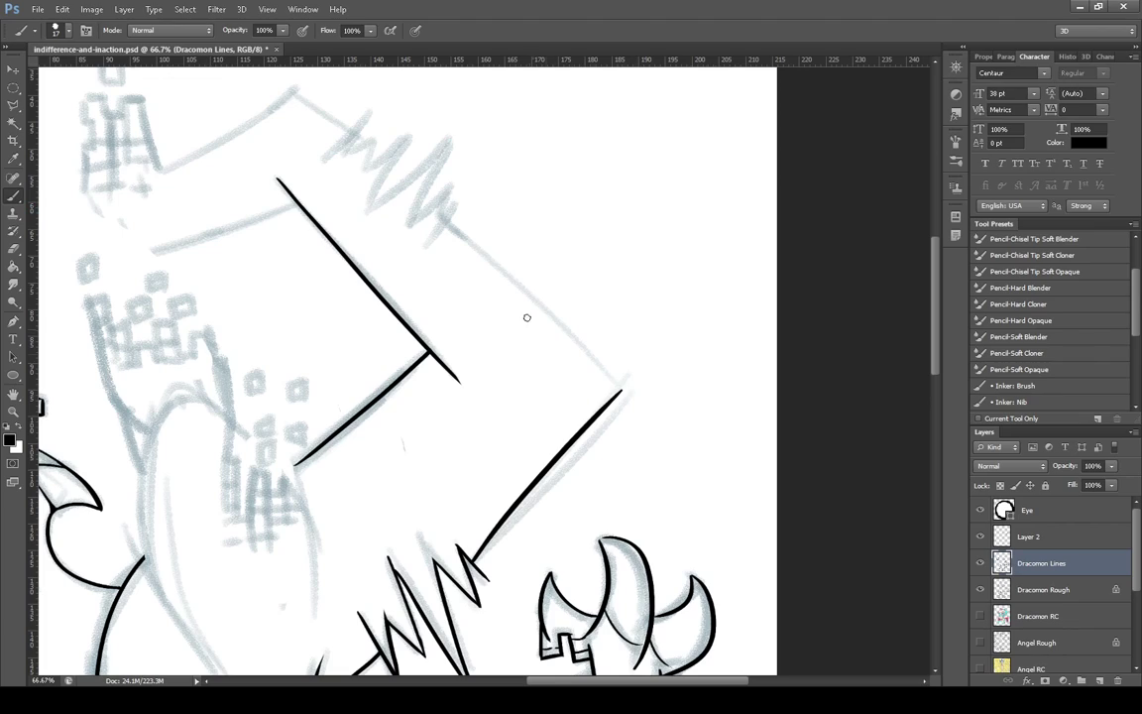
{"action": "left_click_drag", "start_coordinate": [442, 220], "coordinate": [679, 455]}
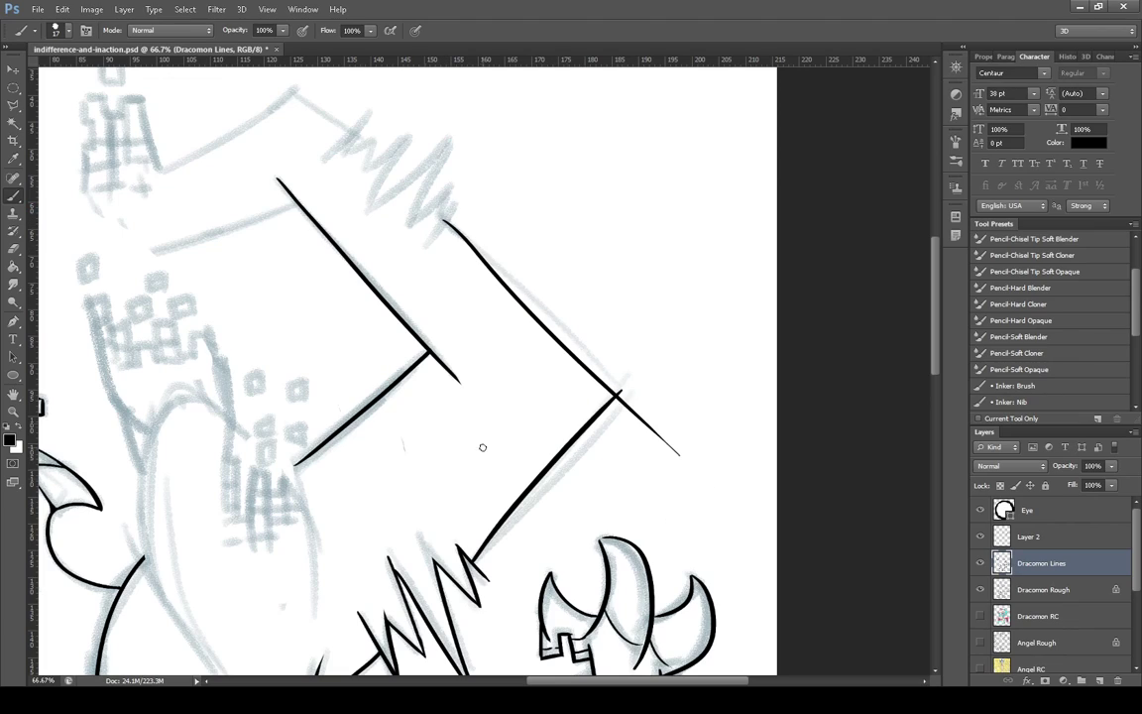
{"action": "key", "text": "ctrl+z"}
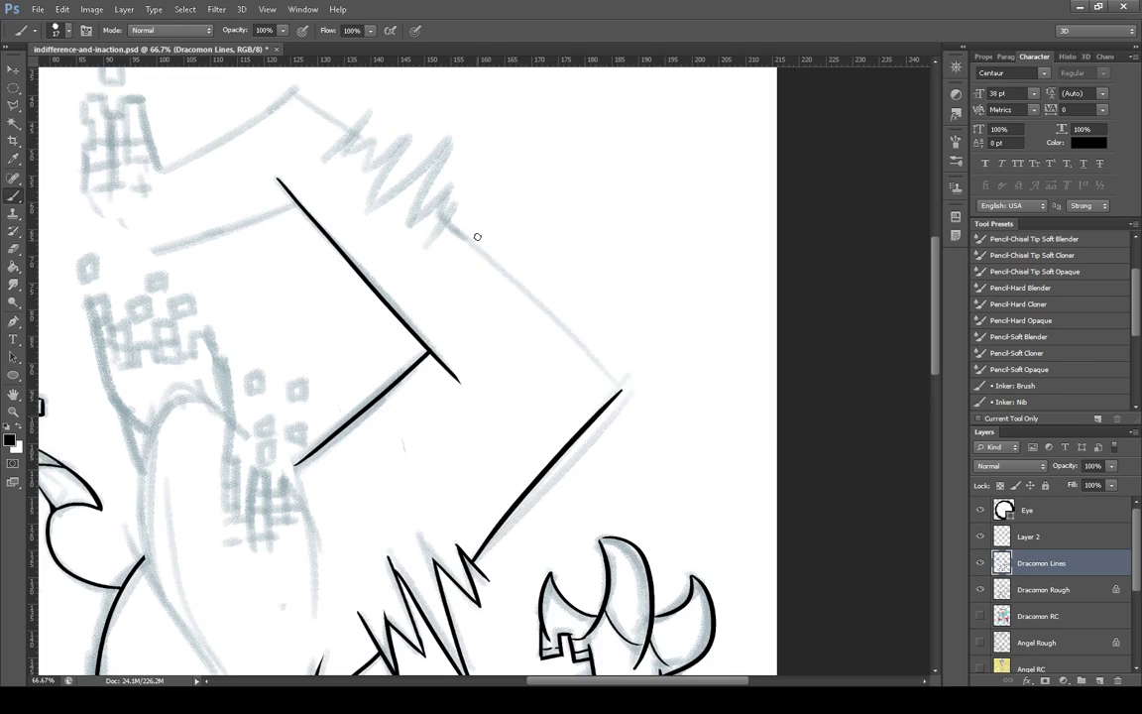
{"action": "mouse_move", "coordinate": [448, 223]}
{"action": "left_mouse_down"}
{"action": "mouse_move", "coordinate": [547, 313]}
{"action": "mouse_move", "coordinate": [697, 515]}
{"action": "mouse_move", "coordinate": [683, 506]}
{"action": "mouse_move", "coordinate": [689, 424]}
{"action": "mouse_move", "coordinate": [675, 450]}
{"action": "mouse_move", "coordinate": [647, 441]}
{"action": "left_mouse_up"}
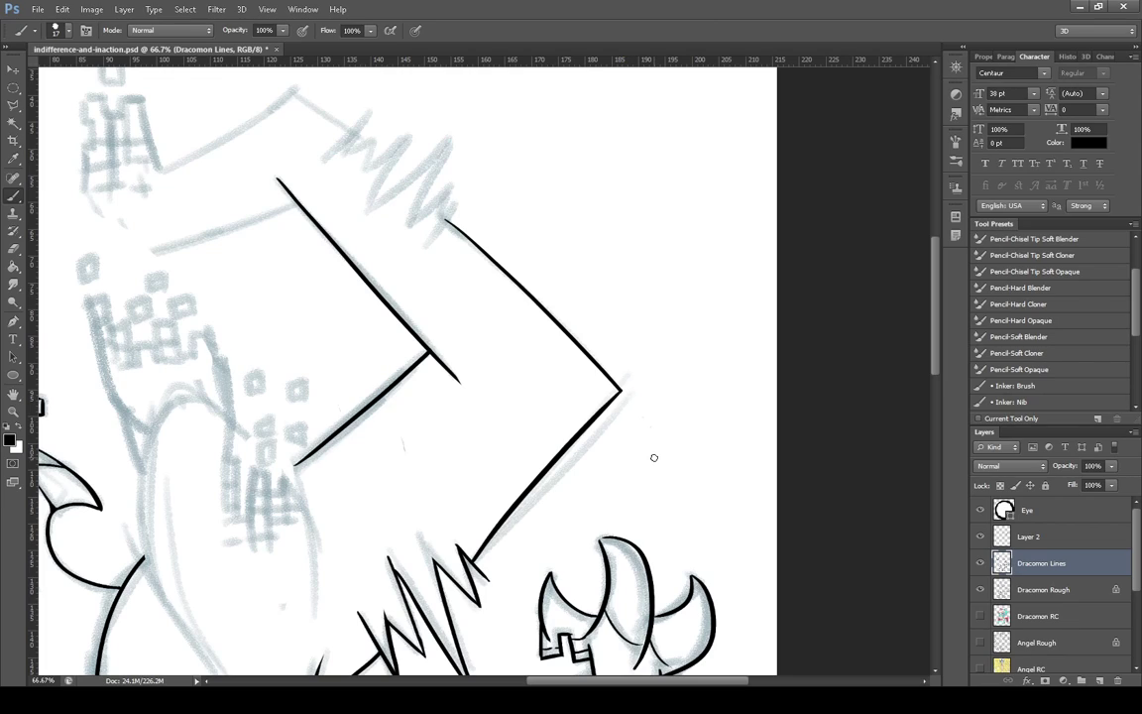
Merge Layer 2 down into the Dracomon Lines layer and add a new empty layer above it
{"action": "left_click", "coordinate": [1065, 534]}
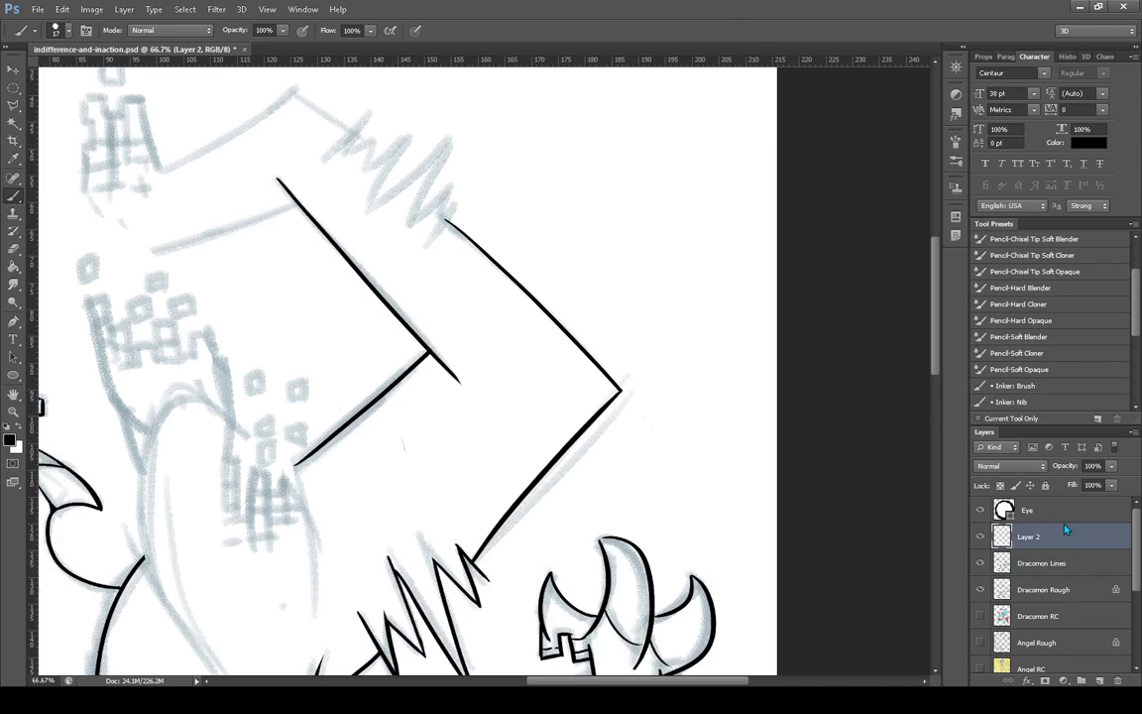
{"action": "key", "text": "ctrl+e"}
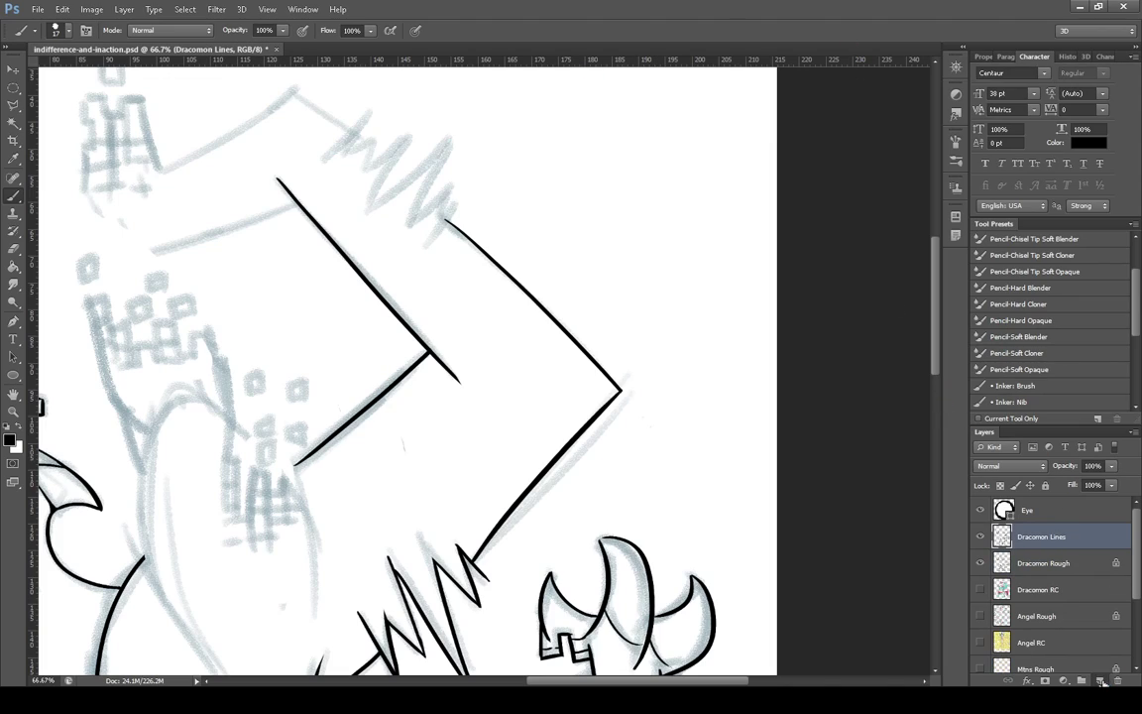
{"action": "left_click", "coordinate": [1100, 681]}
Ink the outer frame's edge from the upper blocks to its peak and the short edge down to the upper zigzag, trimming both overshoots
{"action": "key", "text": "z"}
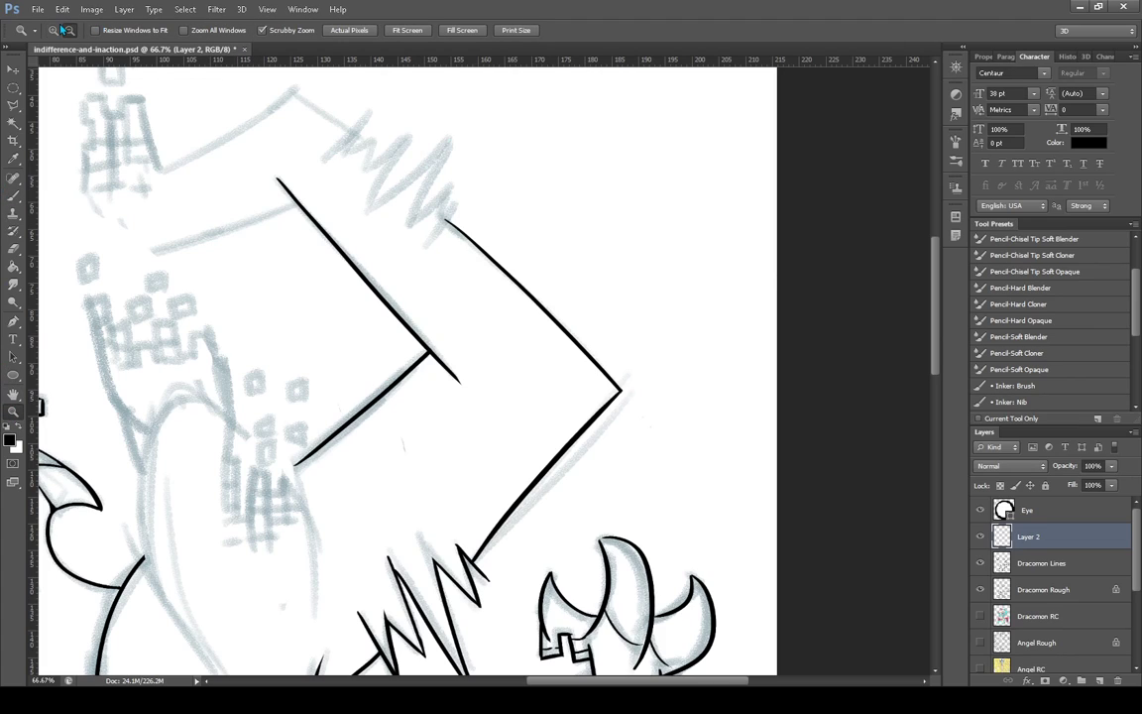
{"action": "left_click", "coordinate": [297, 112]}
{"action": "scroll", "coordinate": [237, 188], "scroll_direction": "up", "scroll_amount": 3}
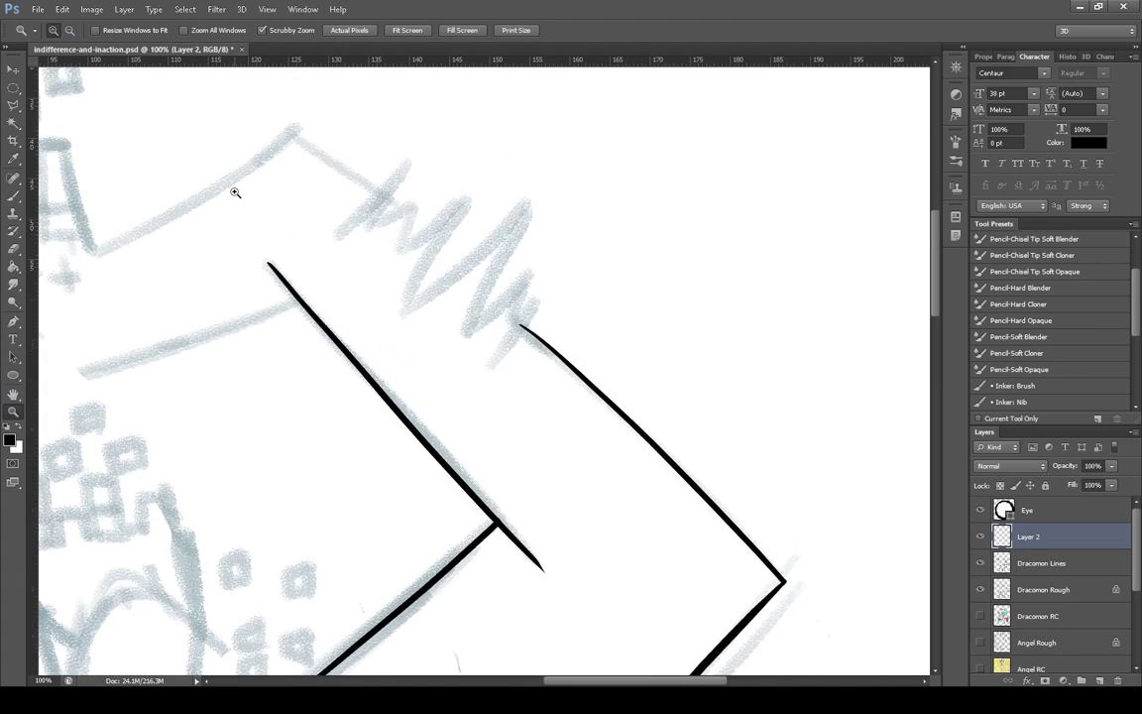
{"action": "left_click_drag", "start_coordinate": [583, 681], "coordinate": [558, 680]}
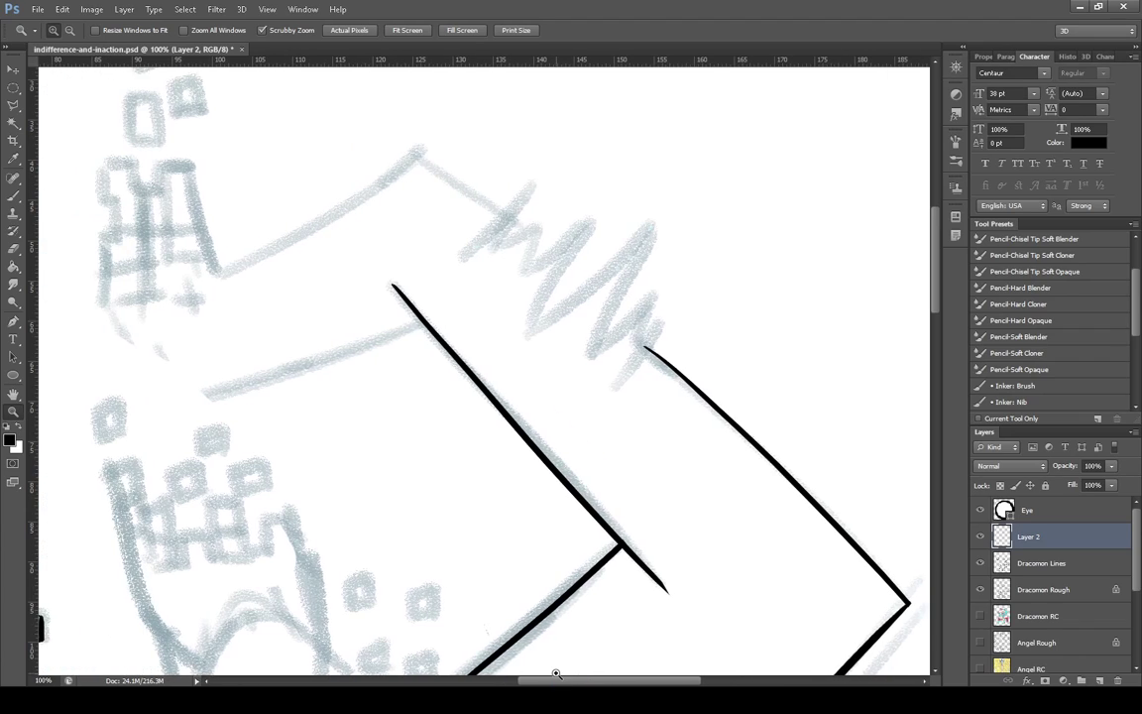
{"action": "left_click", "coordinate": [14, 198]}
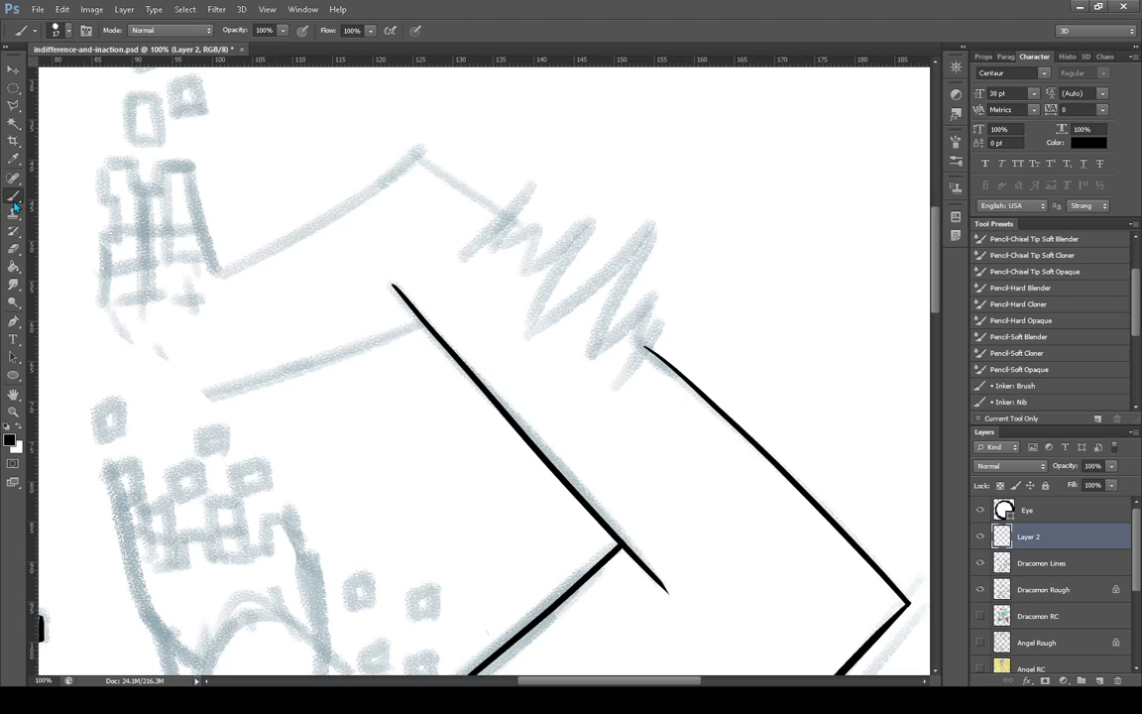
{"action": "left_click_drag", "start_coordinate": [223, 273], "coordinate": [434, 143]}
{"action": "key", "text": "ctrl+z"}
{"action": "left_click_drag", "start_coordinate": [221, 270], "coordinate": [473, 112]}
{"action": "left_click_drag", "start_coordinate": [422, 154], "coordinate": [523, 244]}
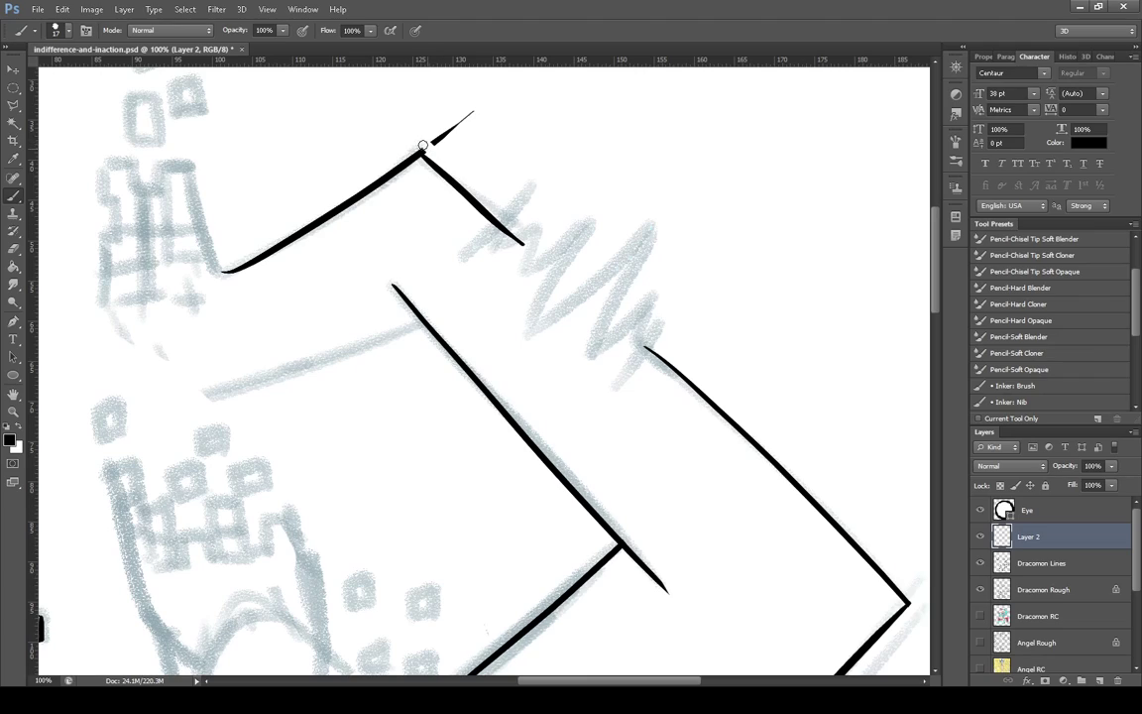
{"action": "left_click_drag", "start_coordinate": [428, 146], "coordinate": [474, 113]}
{"action": "left_click", "coordinate": [459, 124]}
{"action": "mouse_move", "coordinate": [520, 257]}
{"action": "left_mouse_down"}
{"action": "mouse_move", "coordinate": [483, 259]}
{"action": "mouse_move", "coordinate": [517, 217]}
{"action": "left_mouse_up"}
Ink both end strokes of the upper zigzag and the inner frame's upper edge, trimming the overshooting ends
{"action": "left_click_drag", "start_coordinate": [464, 256], "coordinate": [558, 174]}
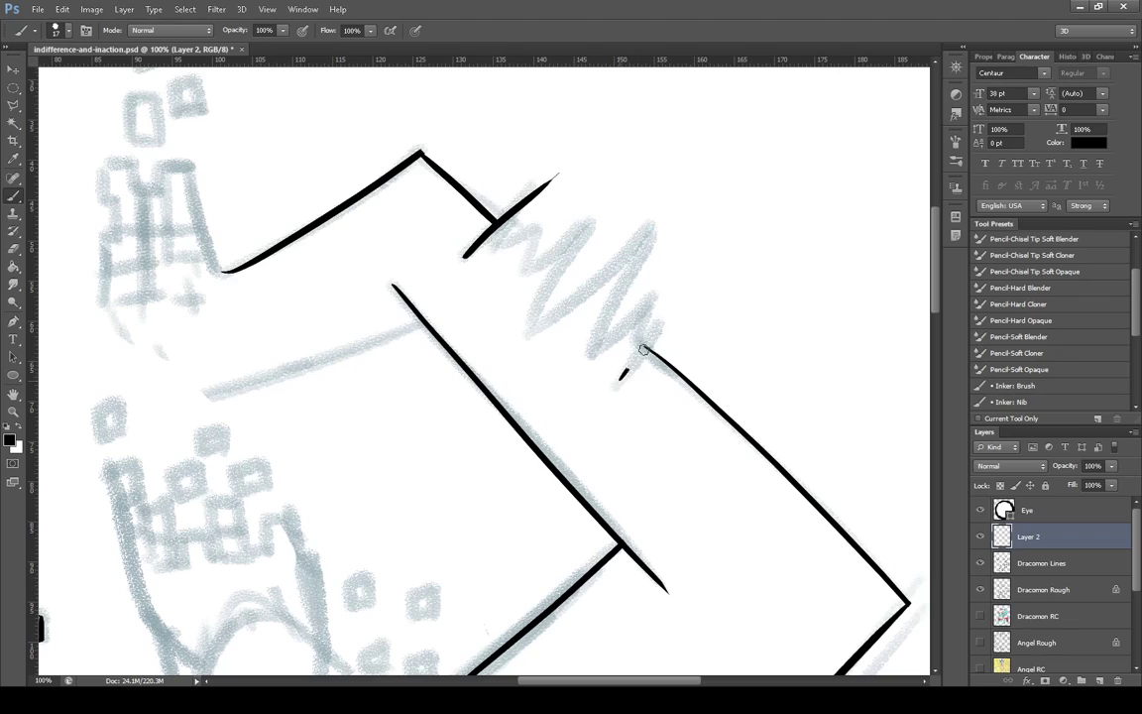
{"action": "left_click_drag", "start_coordinate": [621, 378], "coordinate": [655, 338]}
{"action": "left_click_drag", "start_coordinate": [566, 157], "coordinate": [543, 186]}
{"action": "left_click_drag", "start_coordinate": [212, 396], "coordinate": [518, 294]}
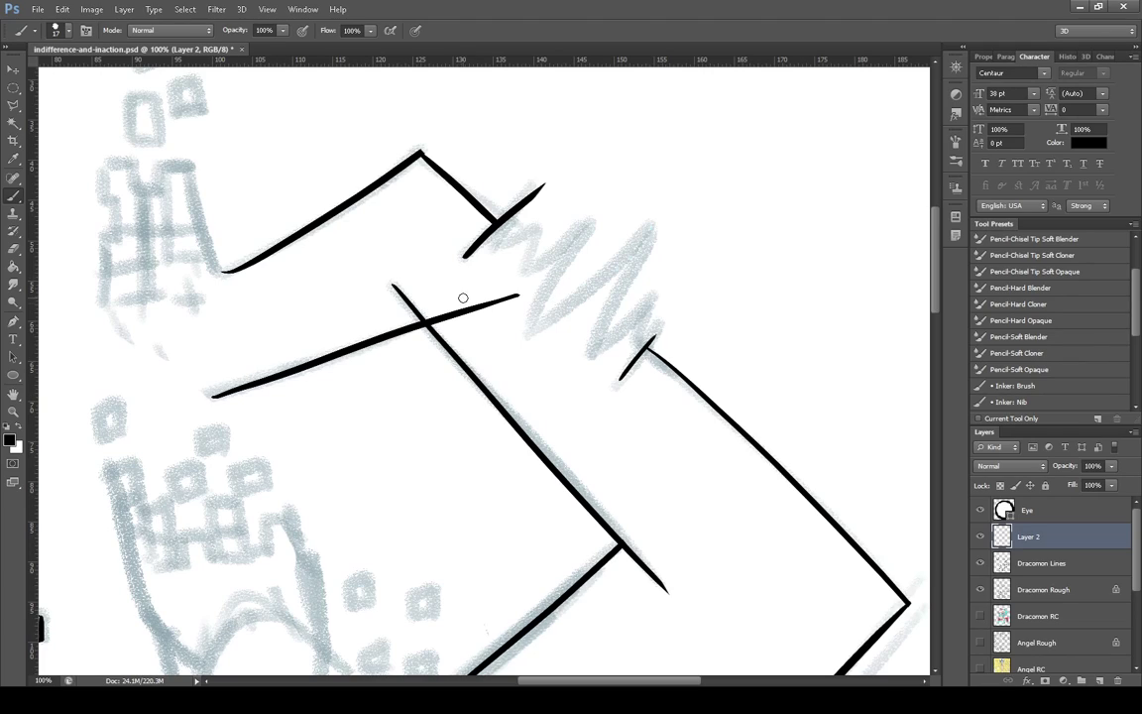
{"action": "mouse_move", "coordinate": [442, 316]}
{"action": "left_mouse_down"}
{"action": "mouse_move", "coordinate": [427, 323]}
{"action": "mouse_move", "coordinate": [521, 294]}
{"action": "left_mouse_up"}
Ink the connected spikes of the upper zigzag between its two end strokes, redoing the first spike
{"action": "left_click_drag", "start_coordinate": [544, 184], "coordinate": [492, 269]}
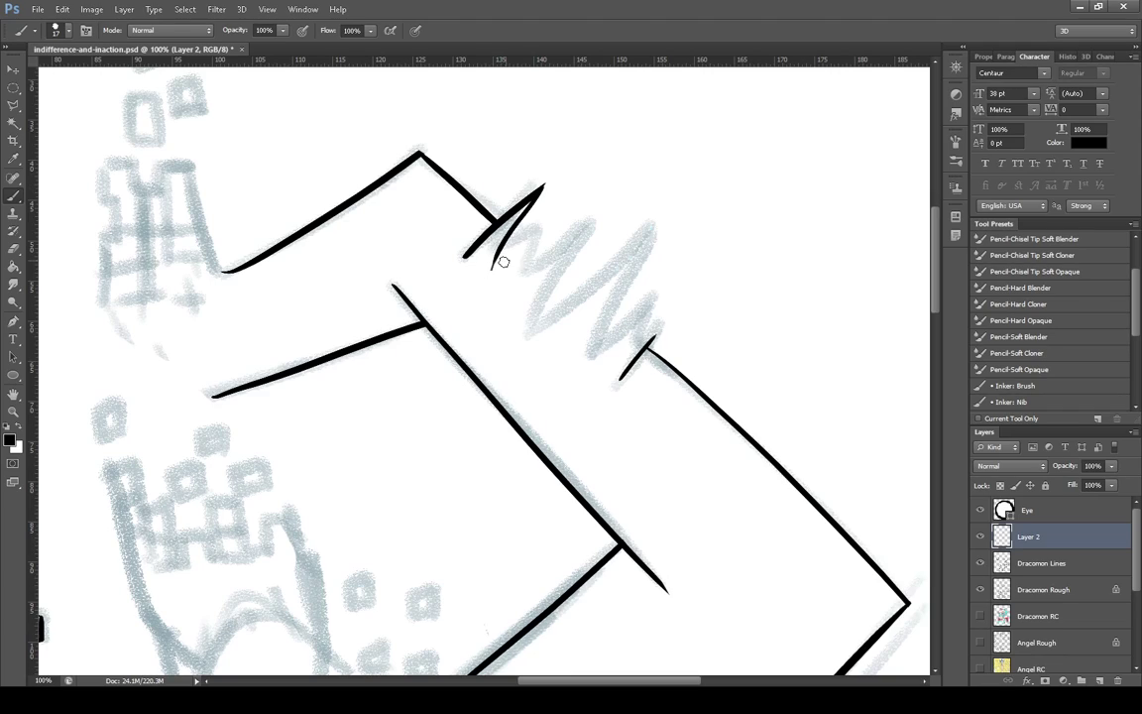
{"action": "key", "text": "ctrl+z"}
{"action": "mouse_move", "coordinate": [497, 250]}
{"action": "left_mouse_down"}
{"action": "mouse_move", "coordinate": [547, 226]}
{"action": "mouse_move", "coordinate": [518, 285]}
{"action": "mouse_move", "coordinate": [610, 207]}
{"action": "mouse_move", "coordinate": [538, 335]}
{"action": "mouse_move", "coordinate": [671, 205]}
{"action": "mouse_move", "coordinate": [588, 361]}
{"action": "mouse_move", "coordinate": [659, 305]}
{"action": "mouse_move", "coordinate": [620, 379]}
{"action": "left_mouse_up"}
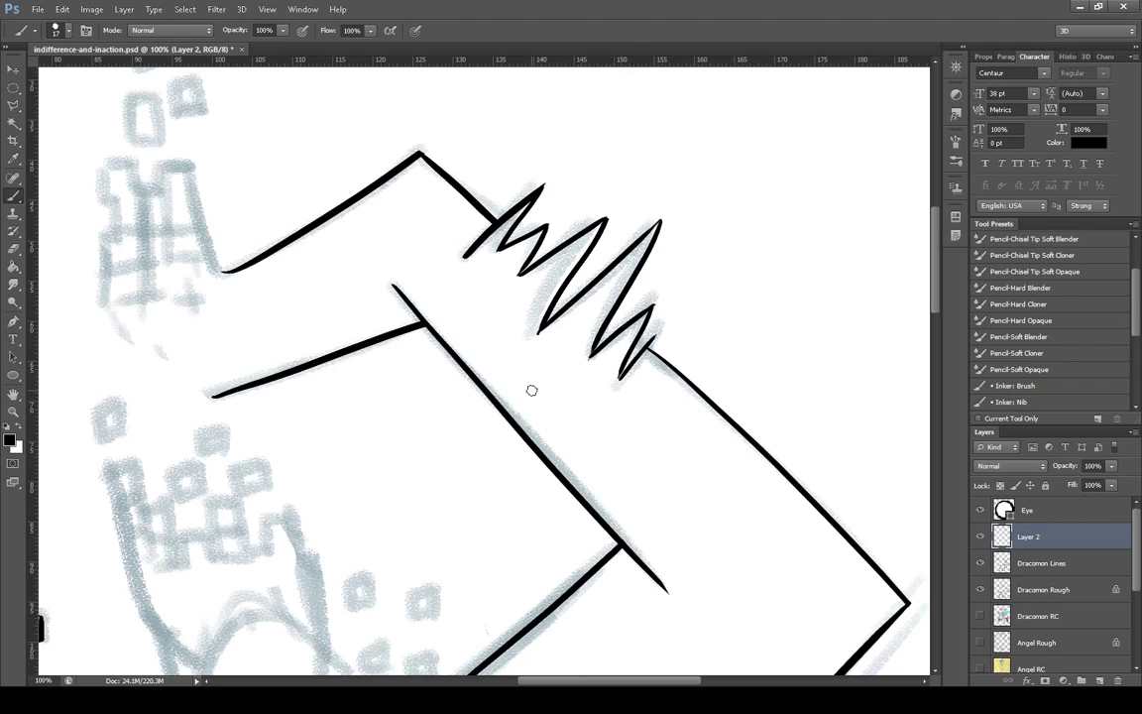
Undo and redraw the last stroke of the upper zigzag
{"action": "key", "text": "ctrl+z"}
{"action": "left_click_drag", "start_coordinate": [654, 305], "coordinate": [621, 383]}
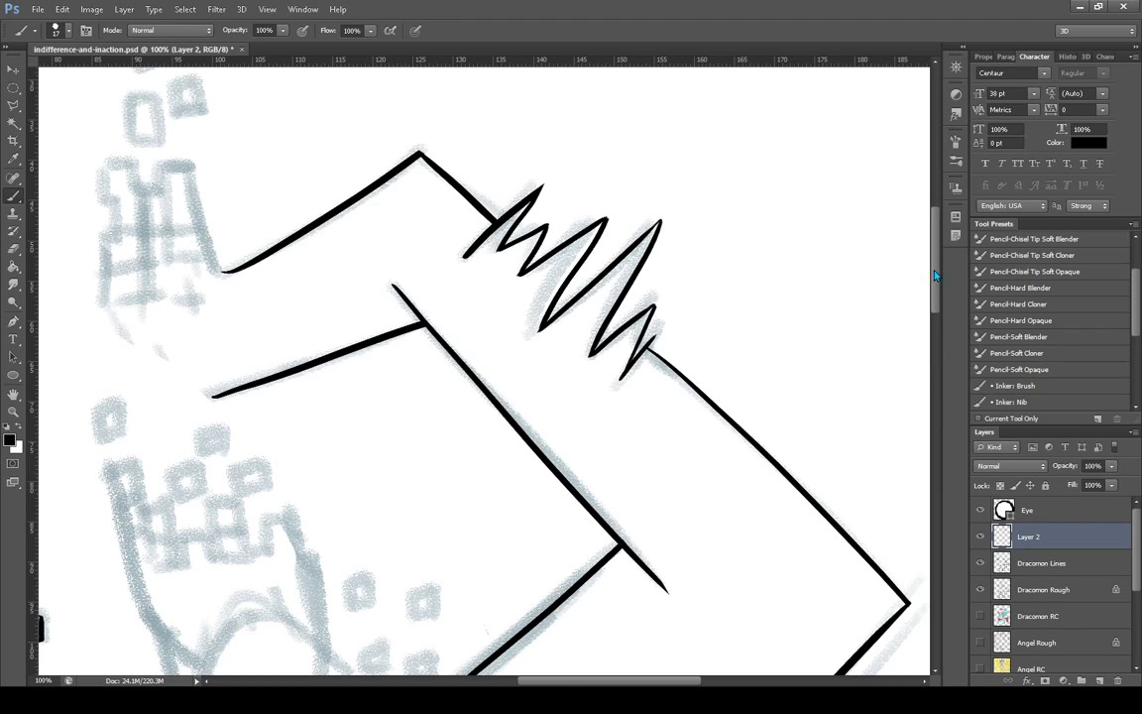
Ink both long side curves of the large rounded limb and the short curve beside its upper outer edge
{"action": "mouse_move", "coordinate": [937, 272]}
{"action": "left_mouse_down"}
{"action": "mouse_move", "coordinate": [937, 292]}
{"action": "mouse_move", "coordinate": [937, 262]}
{"action": "left_mouse_up"}
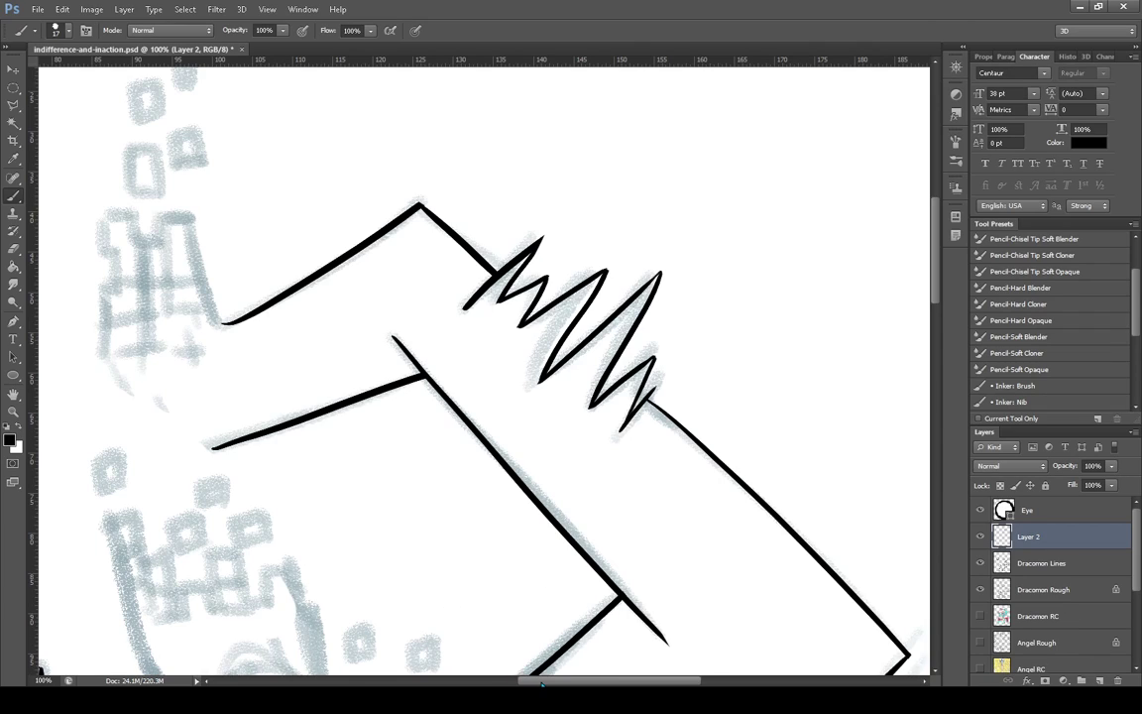
{"action": "scroll", "coordinate": [543, 682], "scroll_direction": "left", "scroll_amount": 3}
{"action": "scroll", "coordinate": [525, 571], "scroll_direction": "down", "scroll_amount": 4}
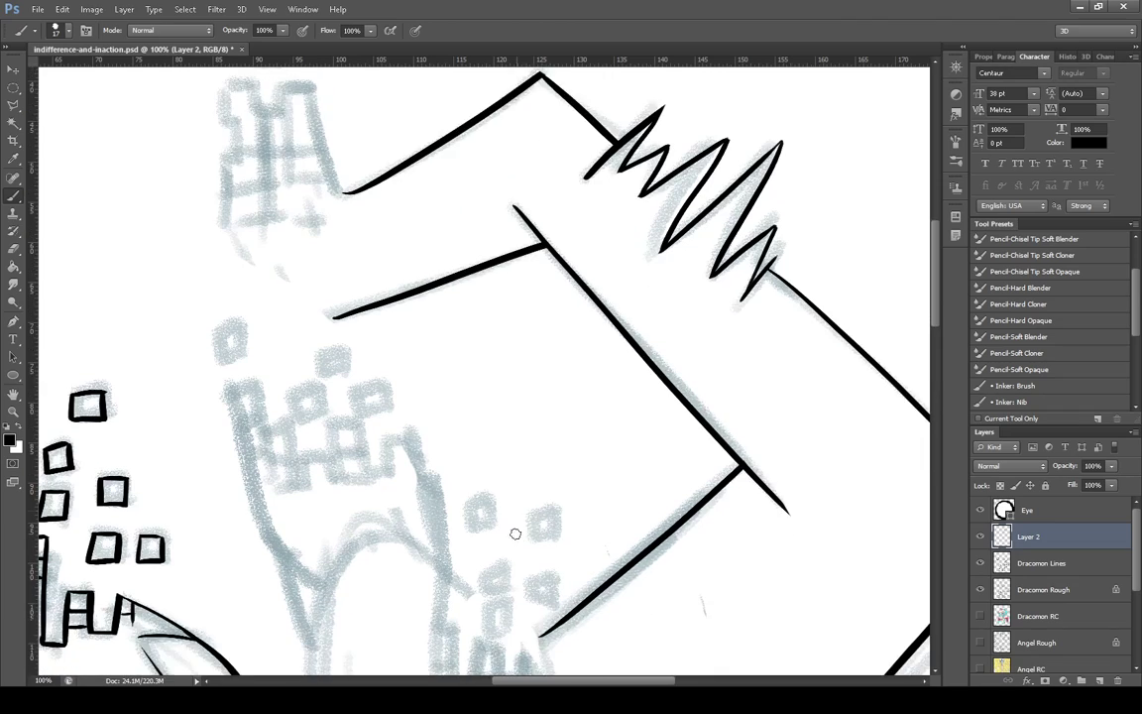
{"action": "scroll", "coordinate": [516, 534], "scroll_direction": "down", "scroll_amount": 8}
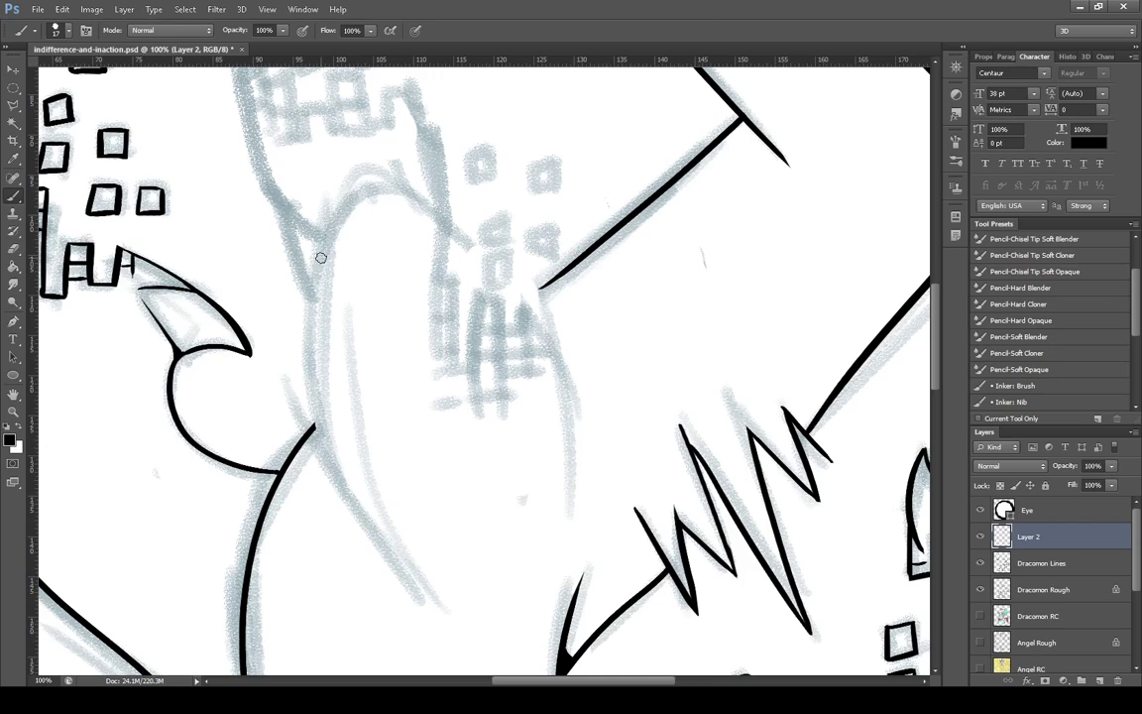
{"action": "left_click_drag", "start_coordinate": [346, 202], "coordinate": [394, 553]}
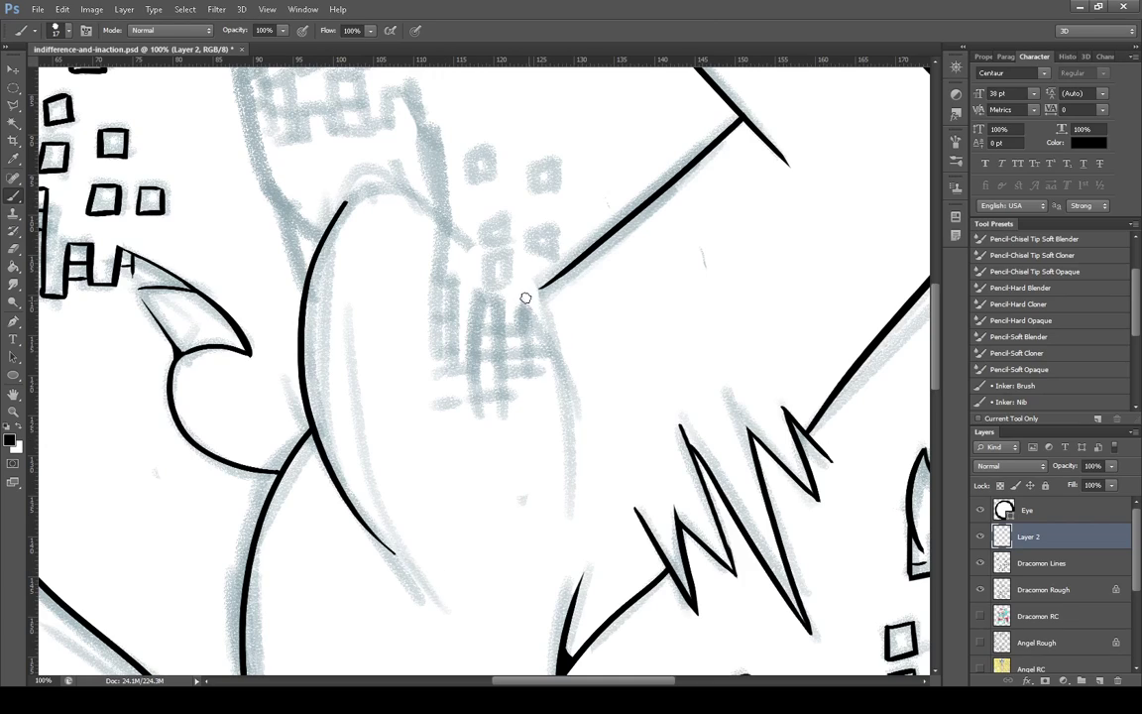
{"action": "left_click_drag", "start_coordinate": [523, 296], "coordinate": [567, 533]}
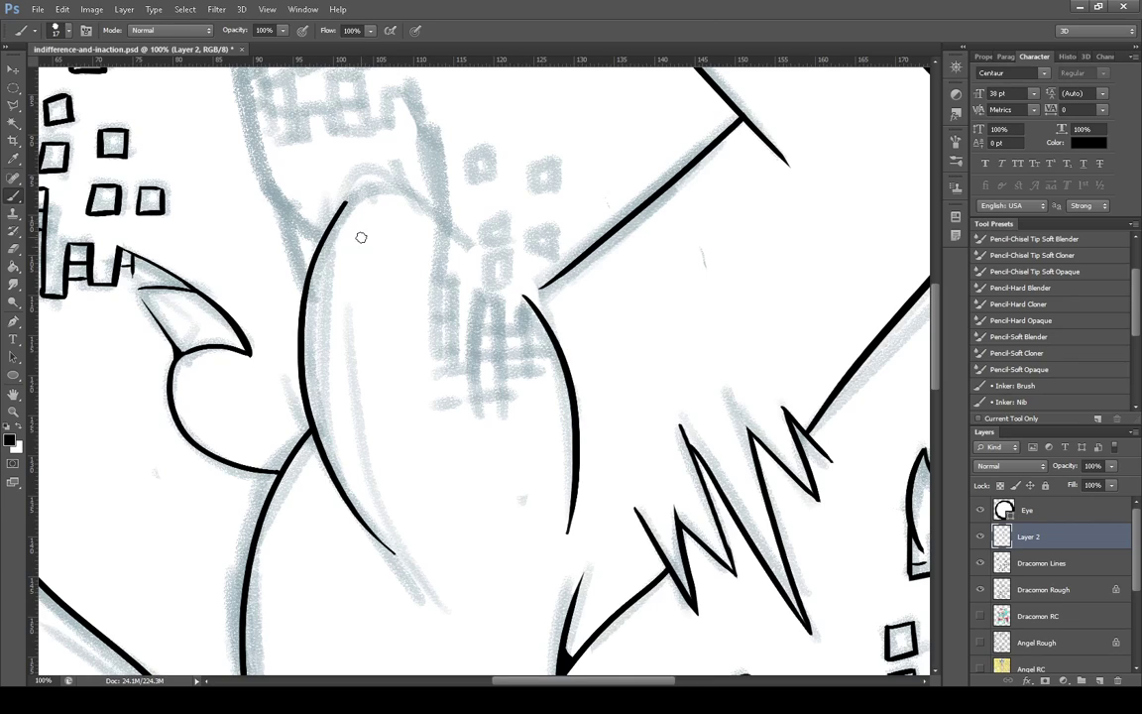
{"action": "left_click_drag", "start_coordinate": [285, 207], "coordinate": [305, 288]}
Ink both sides of the limb's upper section, the rounded joint in front of it and two short crease marks
{"action": "scroll", "coordinate": [925, 328], "scroll_direction": "up", "scroll_amount": 3}
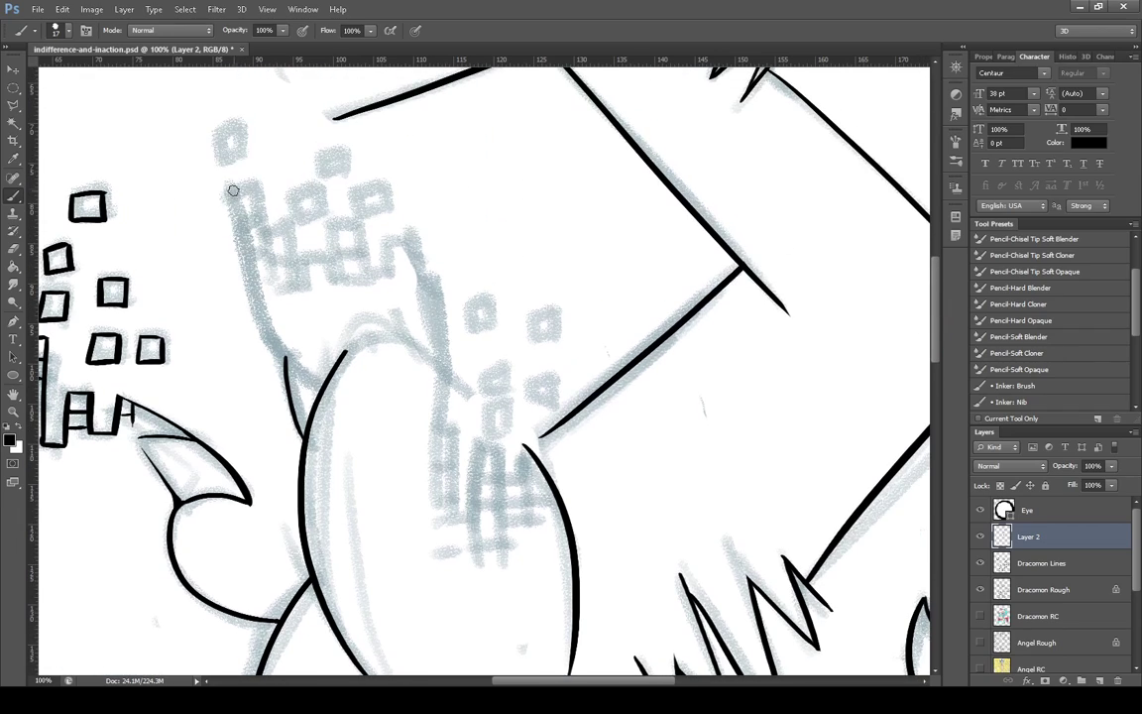
{"action": "left_click_drag", "start_coordinate": [233, 187], "coordinate": [322, 382]}
{"action": "mouse_move", "coordinate": [412, 230]}
{"action": "left_mouse_down"}
{"action": "mouse_move", "coordinate": [435, 330]}
{"action": "mouse_move", "coordinate": [434, 362]}
{"action": "left_mouse_up"}
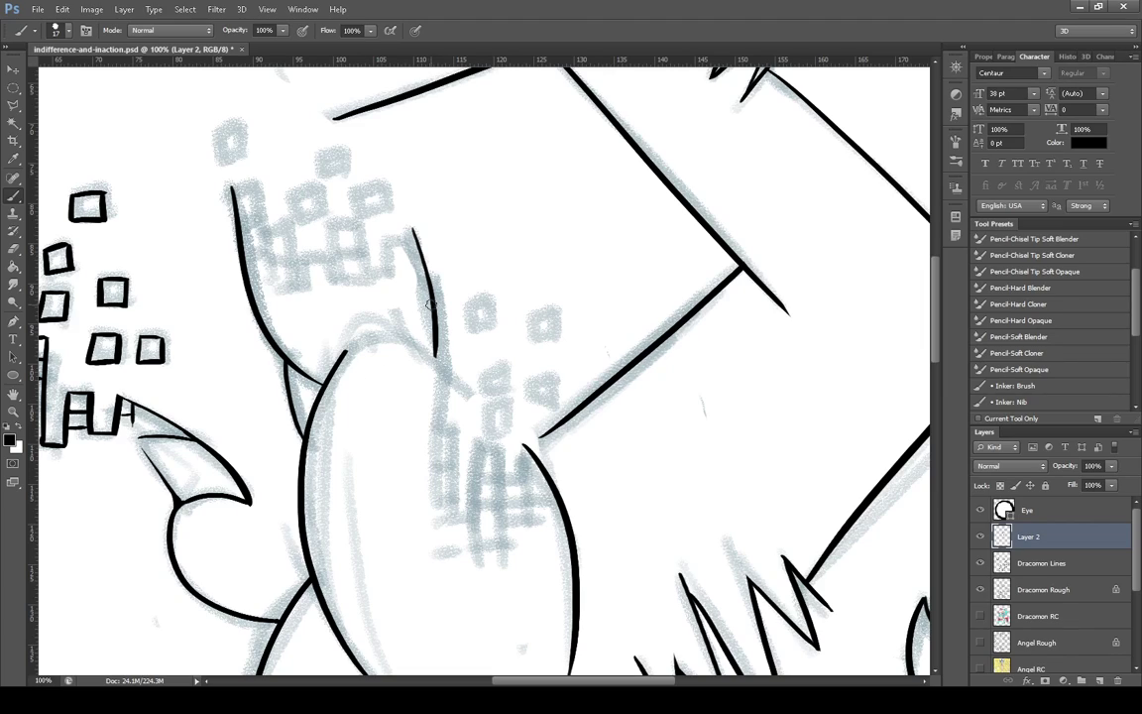
{"action": "left_click_drag", "start_coordinate": [401, 337], "coordinate": [480, 410]}
{"action": "left_click_drag", "start_coordinate": [345, 365], "coordinate": [355, 376]}
{"action": "mouse_move", "coordinate": [408, 347]}
{"action": "left_mouse_down"}
{"action": "mouse_move", "coordinate": [407, 360]}
{"action": "mouse_move", "coordinate": [410, 345]}
{"action": "left_mouse_up"}
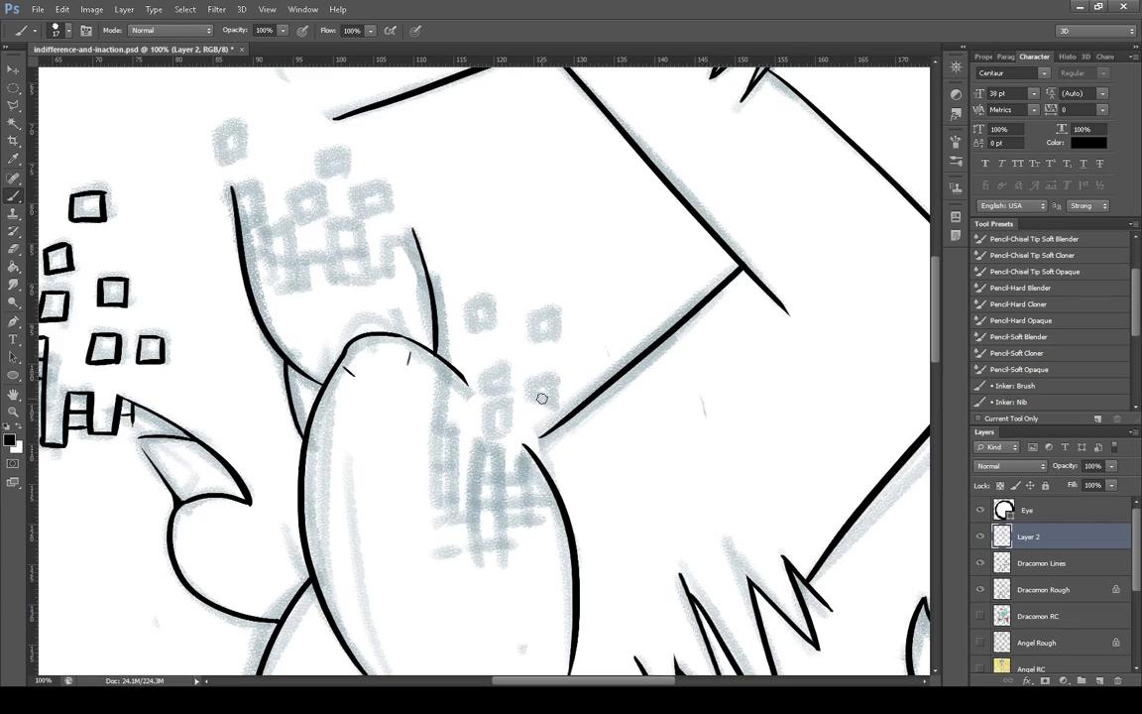
Ink the two outer floating squares between the rounded limb and the inner frame's edge
{"action": "left_click_drag", "start_coordinate": [531, 385], "coordinate": [558, 404]}
{"action": "mouse_move", "coordinate": [530, 320]}
{"action": "left_mouse_down"}
{"action": "mouse_move", "coordinate": [538, 341]}
{"action": "mouse_move", "coordinate": [561, 339]}
{"action": "mouse_move", "coordinate": [551, 314]}
{"action": "mouse_move", "coordinate": [561, 312]}
{"action": "left_mouse_up"}
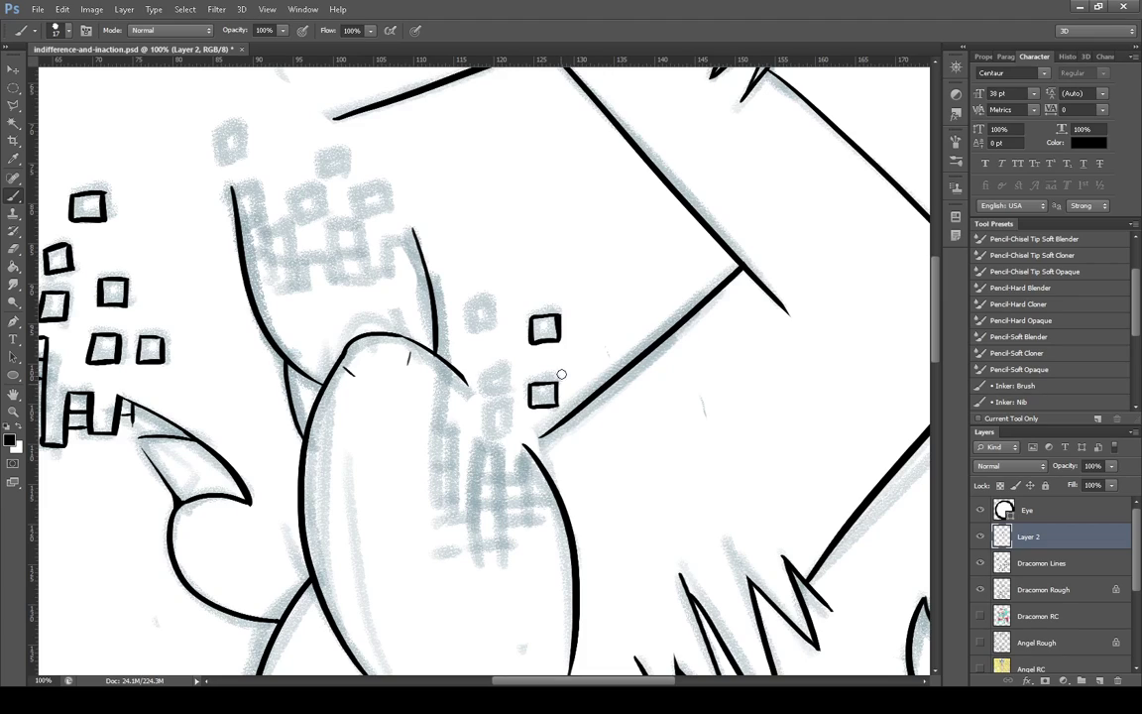
{"action": "mouse_move", "coordinate": [468, 308]}
{"action": "left_mouse_down"}
{"action": "mouse_move", "coordinate": [471, 331]}
{"action": "mouse_move", "coordinate": [493, 326]}
{"action": "left_mouse_up"}
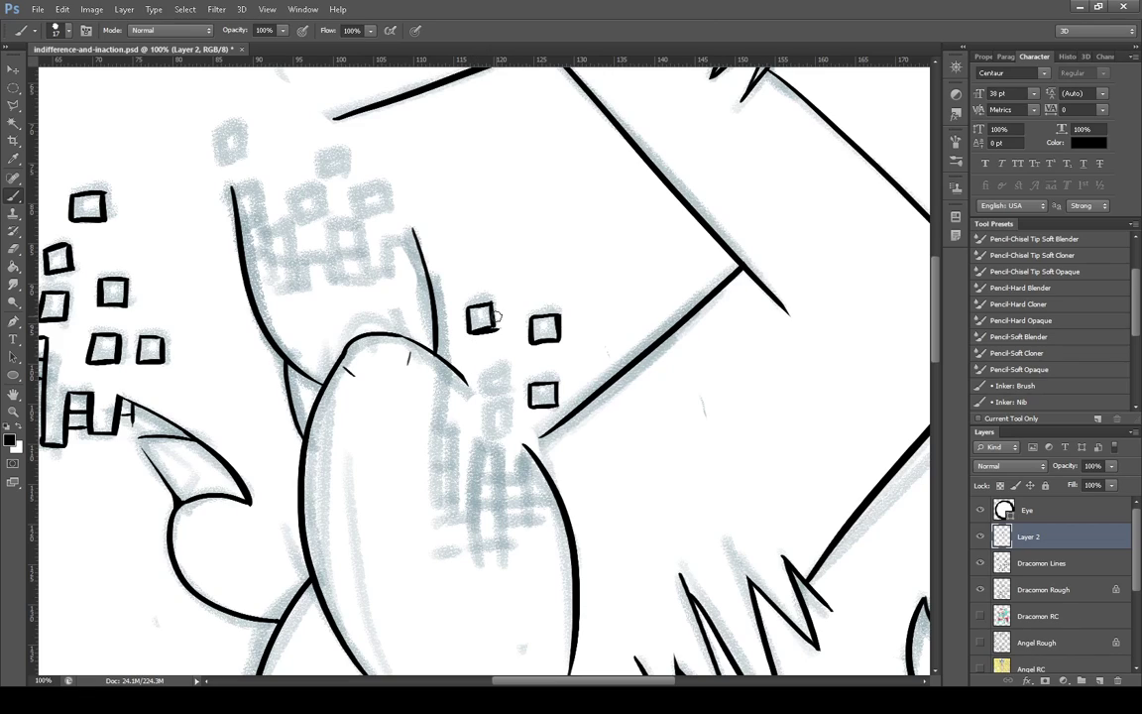
{"action": "key", "text": "ctrl+alt+z"}
{"action": "key", "text": "ctrl+alt+z"}
{"action": "key", "text": "ctrl+alt+z"}
{"action": "key", "text": "ctrl+alt+z"}
{"action": "key", "text": "ctrl+alt+z"}
{"action": "key", "text": "ctrl+alt+z"}
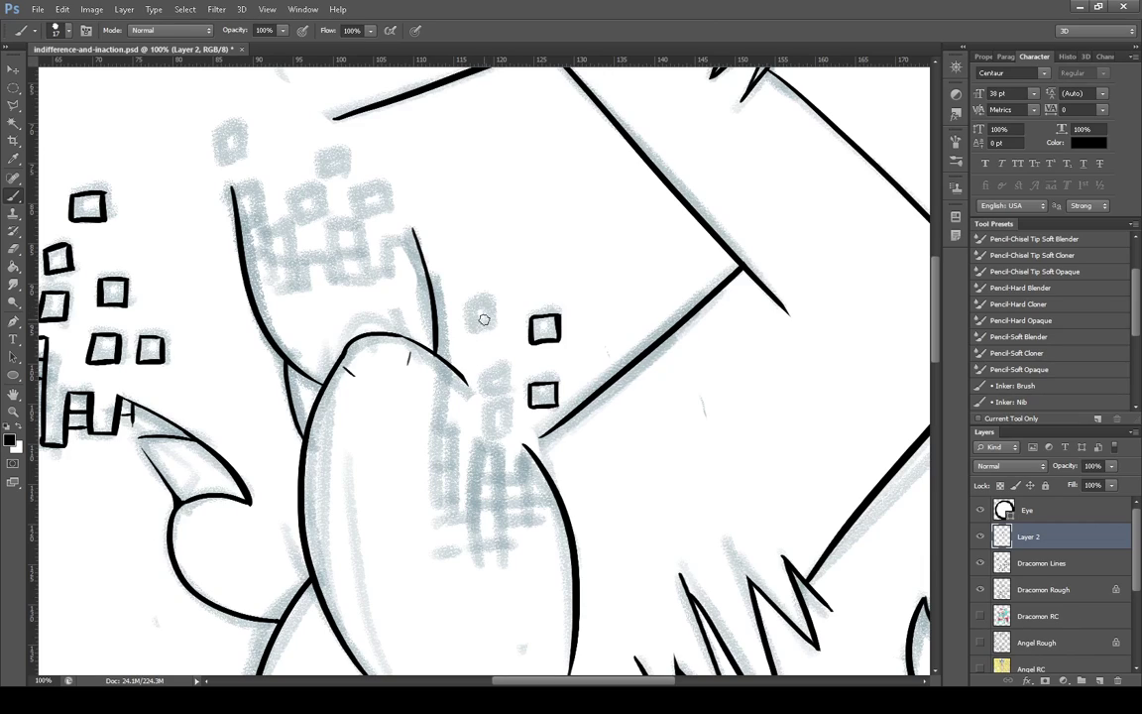
Ink the three remaining floating squares beside the rounded joint, above the gap in the limb's outline
{"action": "mouse_move", "coordinate": [468, 308]}
{"action": "left_mouse_down"}
{"action": "mouse_move", "coordinate": [480, 333]}
{"action": "mouse_move", "coordinate": [492, 319]}
{"action": "left_mouse_up"}
{"action": "mouse_move", "coordinate": [487, 378]}
{"action": "left_mouse_down"}
{"action": "mouse_move", "coordinate": [510, 390]}
{"action": "mouse_move", "coordinate": [499, 371]}
{"action": "left_mouse_up"}
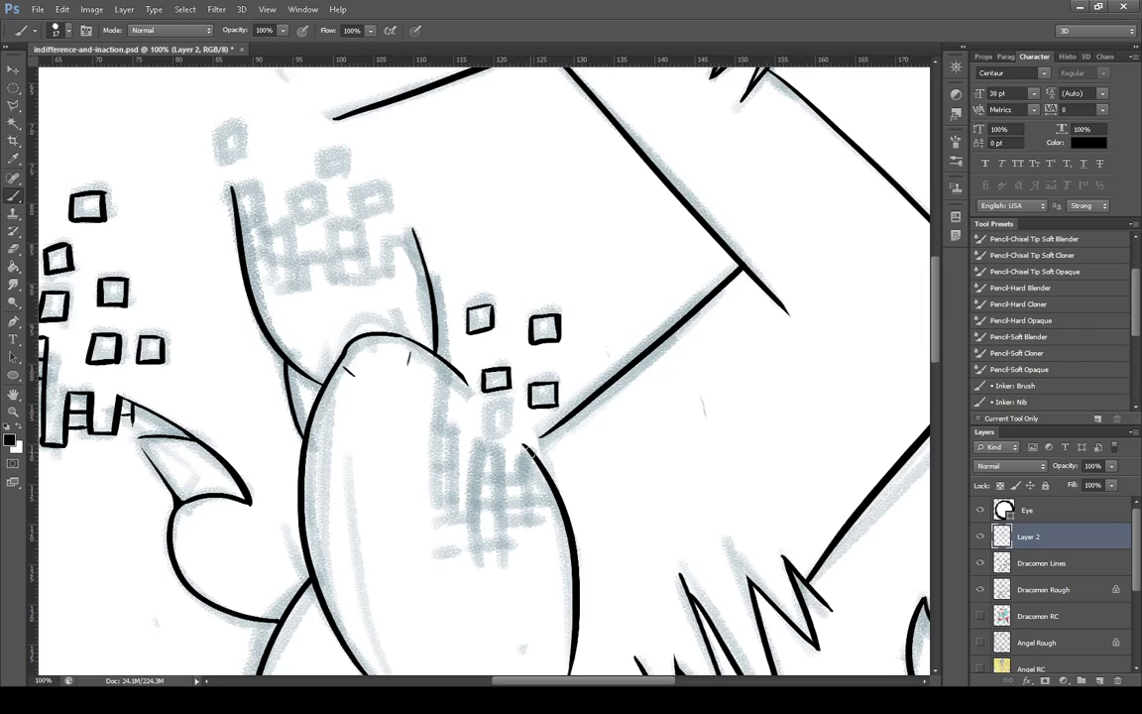
{"action": "mouse_move", "coordinate": [490, 409]}
{"action": "left_mouse_down"}
{"action": "mouse_move", "coordinate": [508, 431]}
{"action": "mouse_move", "coordinate": [511, 406]}
{"action": "left_mouse_up"}
Ink the four floating squares above the broken end of the limb's upper section
{"action": "mouse_move", "coordinate": [217, 135]}
{"action": "left_mouse_down"}
{"action": "mouse_move", "coordinate": [247, 155]}
{"action": "mouse_move", "coordinate": [246, 128]}
{"action": "left_mouse_up"}
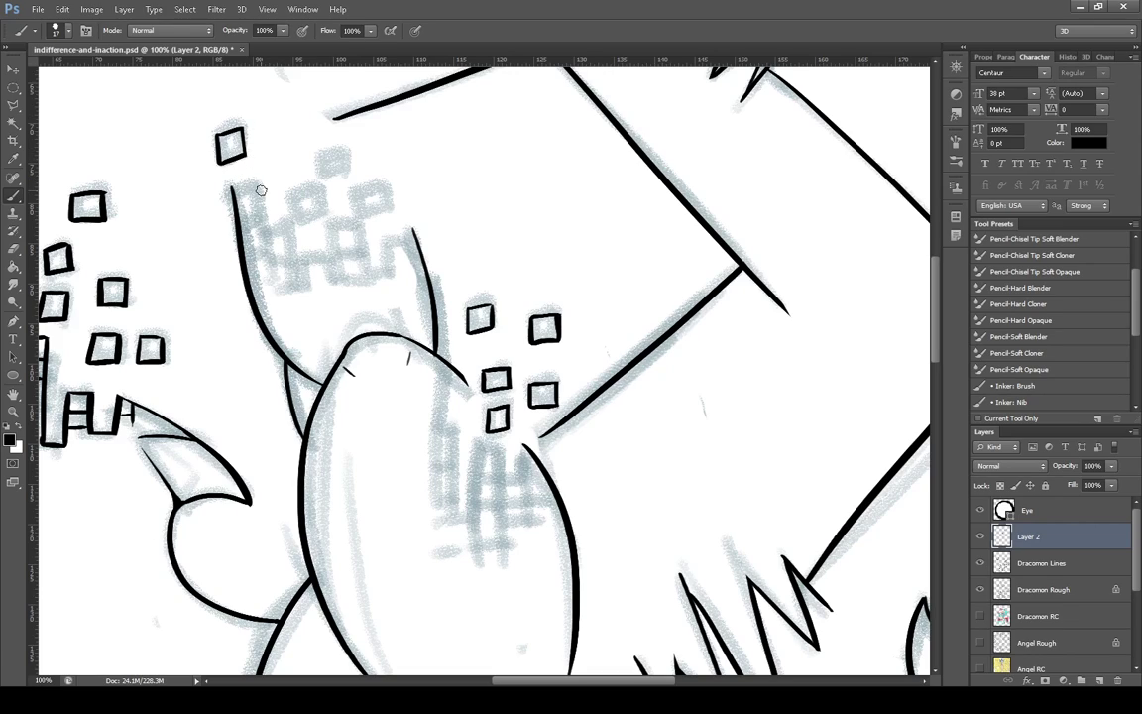
{"action": "mouse_move", "coordinate": [358, 193]}
{"action": "left_mouse_down"}
{"action": "mouse_move", "coordinate": [384, 196]}
{"action": "mouse_move", "coordinate": [357, 192]}
{"action": "mouse_move", "coordinate": [340, 172]}
{"action": "mouse_move", "coordinate": [346, 152]}
{"action": "left_mouse_up"}
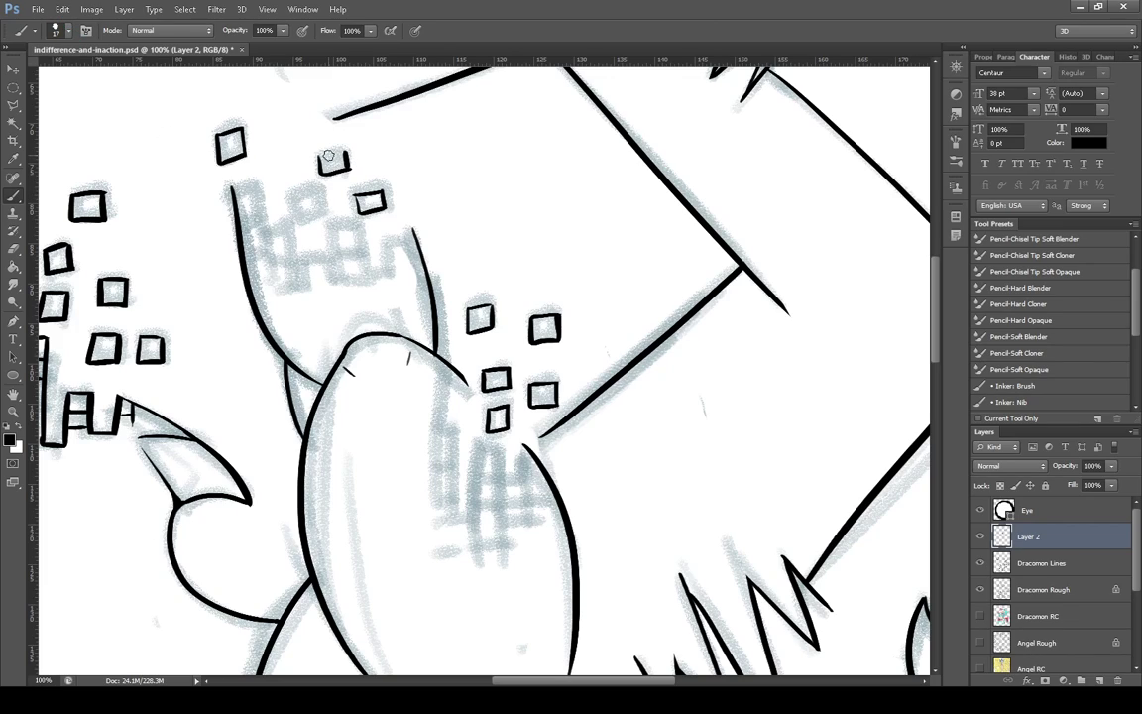
{"action": "left_click_drag", "start_coordinate": [320, 154], "coordinate": [349, 152]}
{"action": "left_click_drag", "start_coordinate": [296, 195], "coordinate": [327, 212]}
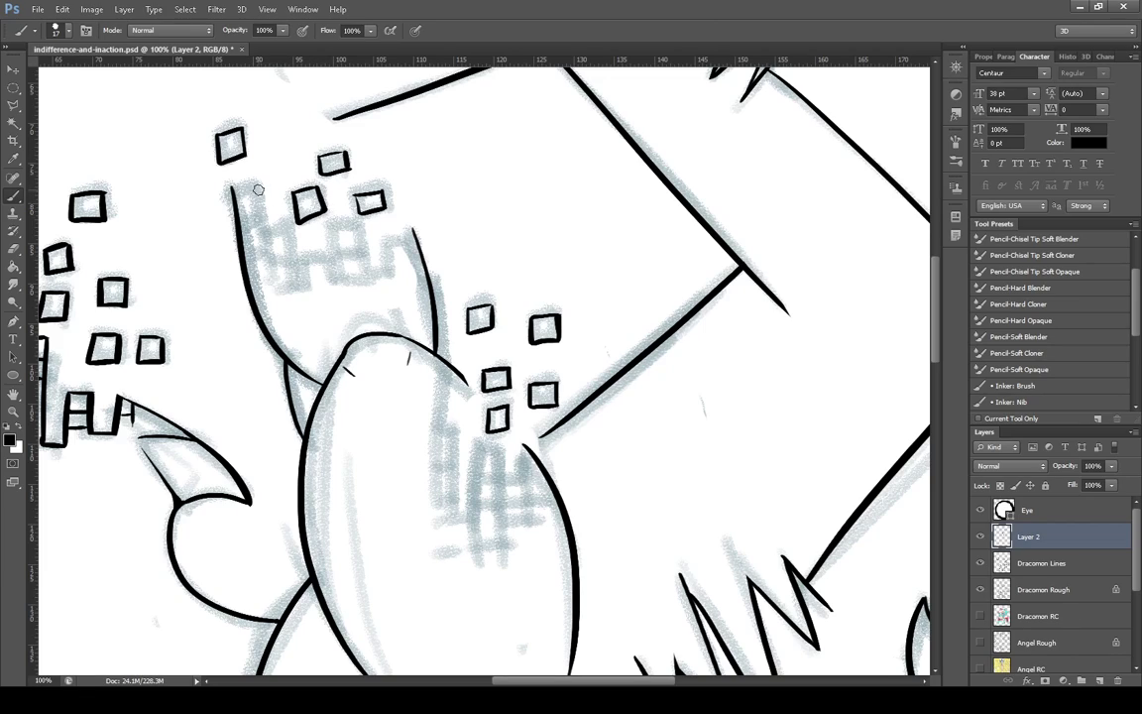
Ink the stepped, blocky broken edge across the limb's upper section and divide its columns into small blocks
{"action": "mouse_move", "coordinate": [234, 185]}
{"action": "left_mouse_down"}
{"action": "mouse_move", "coordinate": [262, 185]}
{"action": "mouse_move", "coordinate": [275, 259]}
{"action": "left_mouse_up"}
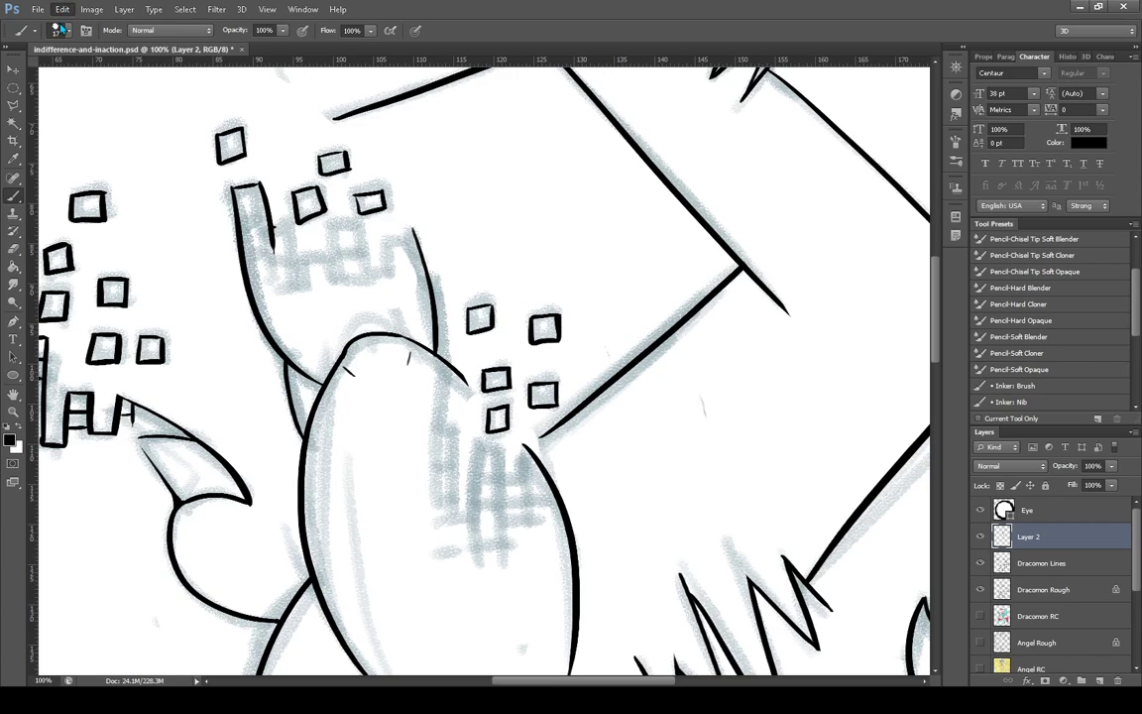
{"action": "left_click_drag", "start_coordinate": [271, 192], "coordinate": [278, 294]}
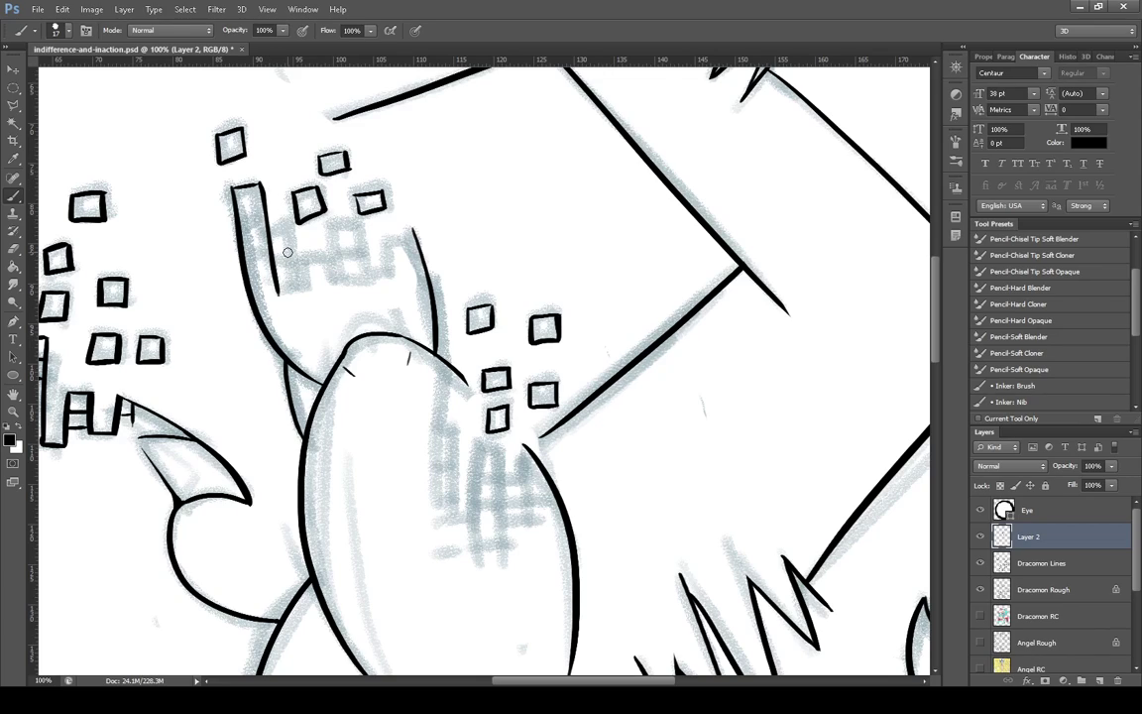
{"action": "left_click_drag", "start_coordinate": [234, 187], "coordinate": [263, 184]}
{"action": "mouse_move", "coordinate": [280, 290]}
{"action": "left_mouse_down"}
{"action": "mouse_move", "coordinate": [303, 286]}
{"action": "mouse_move", "coordinate": [301, 253]}
{"action": "mouse_move", "coordinate": [336, 248]}
{"action": "mouse_move", "coordinate": [339, 286]}
{"action": "left_mouse_up"}
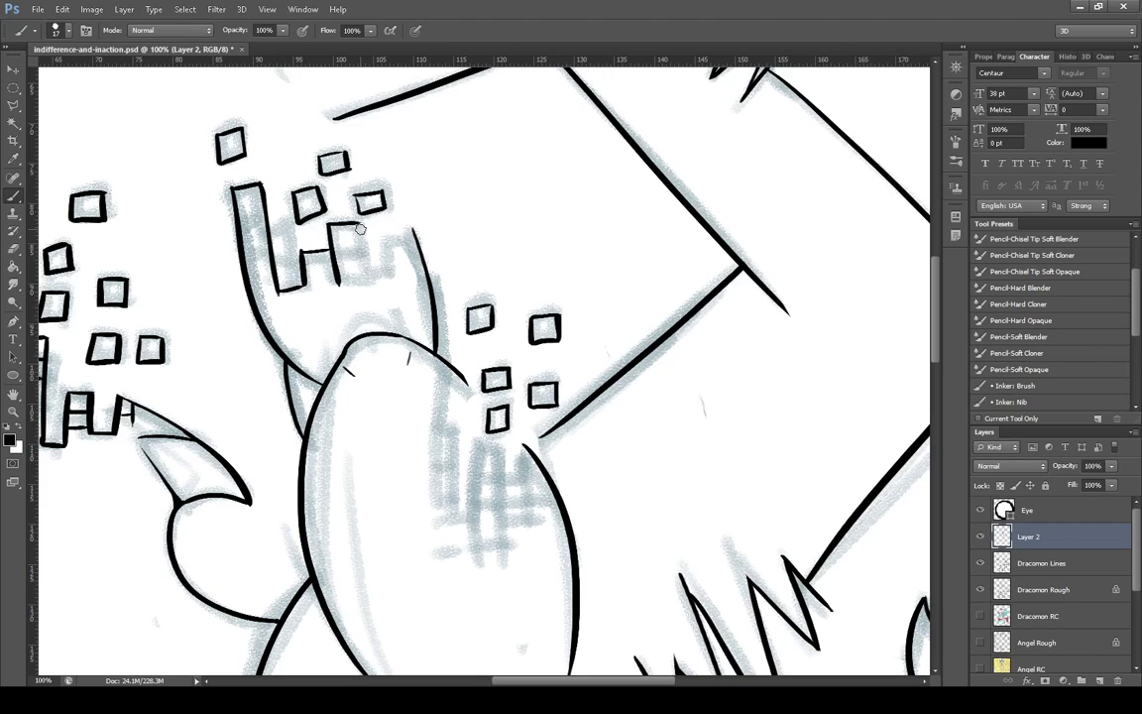
{"action": "mouse_move", "coordinate": [330, 225]}
{"action": "left_mouse_down"}
{"action": "mouse_move", "coordinate": [361, 281]}
{"action": "mouse_move", "coordinate": [412, 236]}
{"action": "left_mouse_up"}
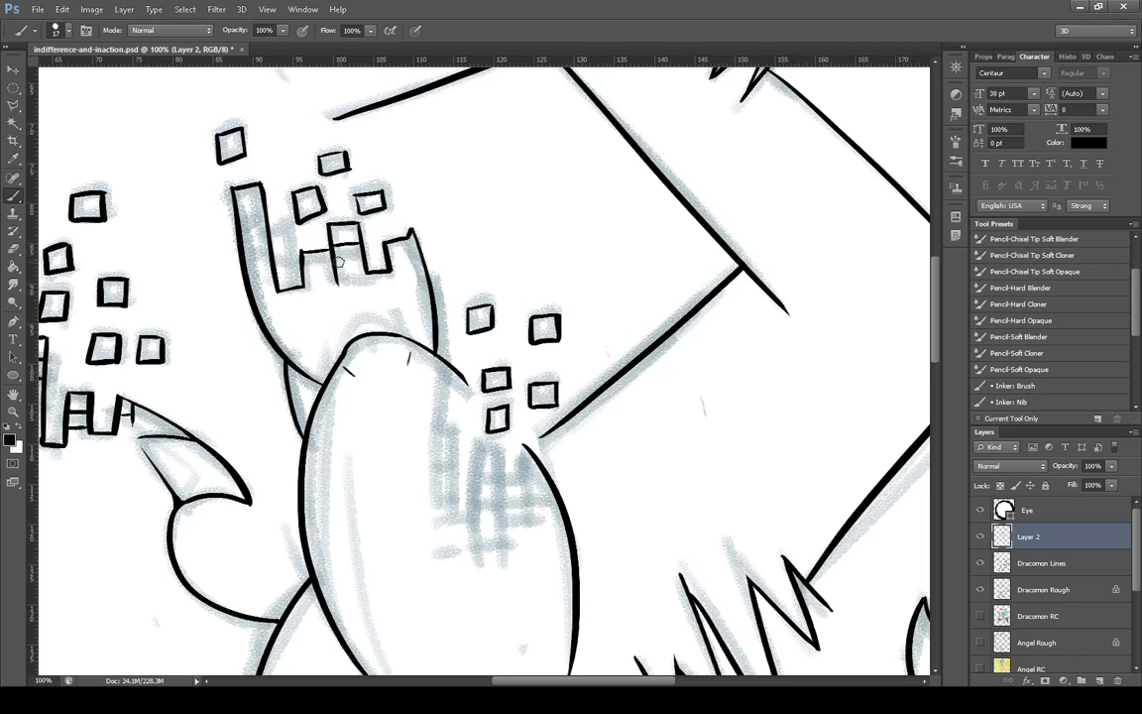
{"action": "mouse_move", "coordinate": [337, 266]}
{"action": "left_mouse_down"}
{"action": "mouse_move", "coordinate": [300, 270]}
{"action": "mouse_move", "coordinate": [342, 268]}
{"action": "left_mouse_up"}
{"action": "mouse_move", "coordinate": [240, 215]}
{"action": "left_mouse_down"}
{"action": "mouse_move", "coordinate": [263, 216]}
{"action": "mouse_move", "coordinate": [260, 264]}
{"action": "mouse_move", "coordinate": [273, 262]}
{"action": "mouse_move", "coordinate": [272, 283]}
{"action": "mouse_move", "coordinate": [254, 270]}
{"action": "left_mouse_up"}
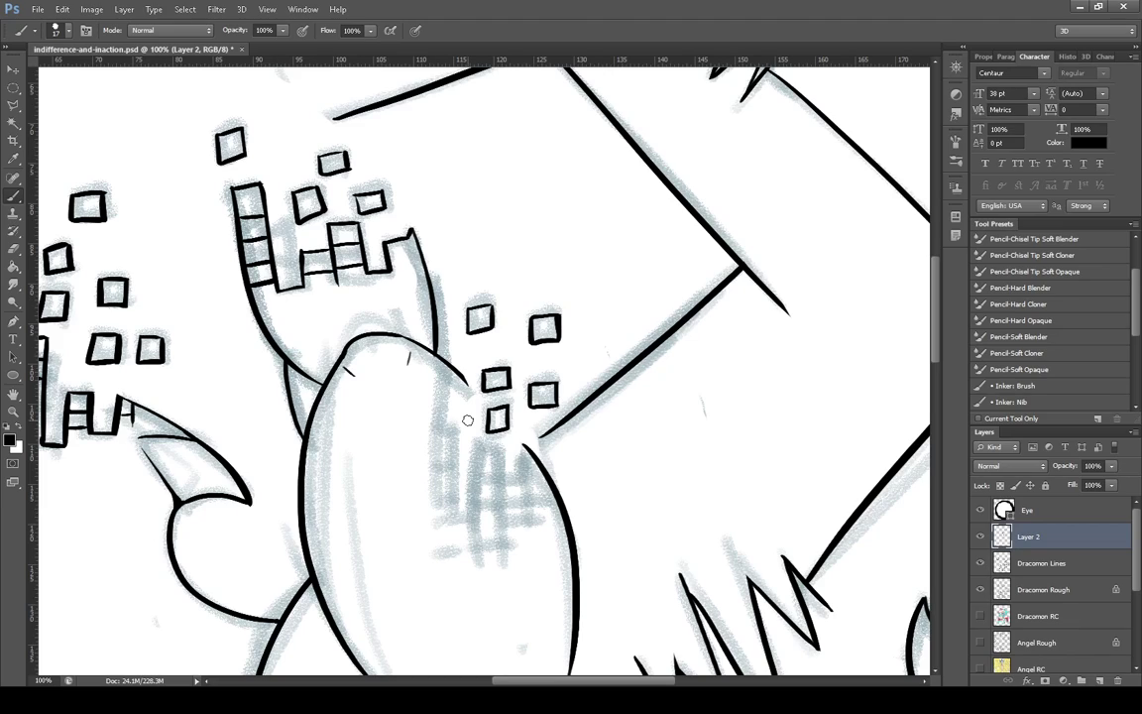
Ink the block column and step at the rounded limb's outer edge, with crossing grid lines below, redoing the lowest horizontal line
{"action": "scroll", "coordinate": [468, 421], "scroll_direction": "down", "scroll_amount": 3}
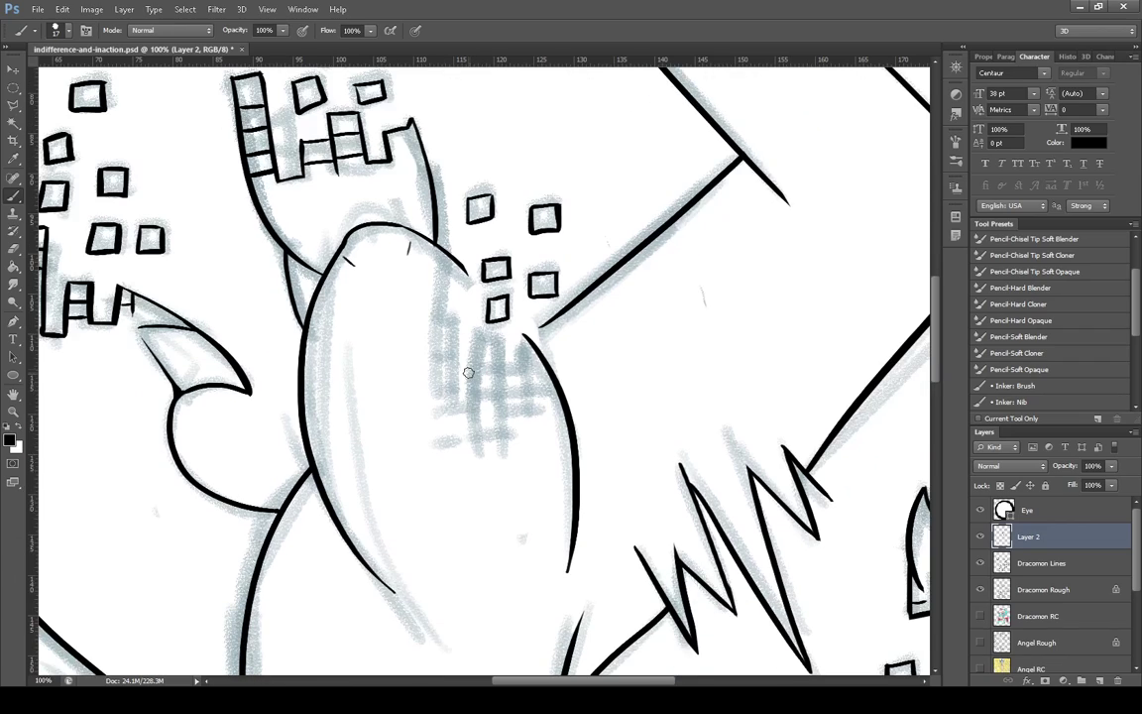
{"action": "left_click_drag", "start_coordinate": [472, 337], "coordinate": [469, 402]}
{"action": "mouse_move", "coordinate": [476, 337]}
{"action": "left_mouse_down"}
{"action": "mouse_move", "coordinate": [514, 348]}
{"action": "mouse_move", "coordinate": [498, 342]}
{"action": "mouse_move", "coordinate": [503, 378]}
{"action": "mouse_move", "coordinate": [522, 370]}
{"action": "mouse_move", "coordinate": [523, 338]}
{"action": "left_mouse_up"}
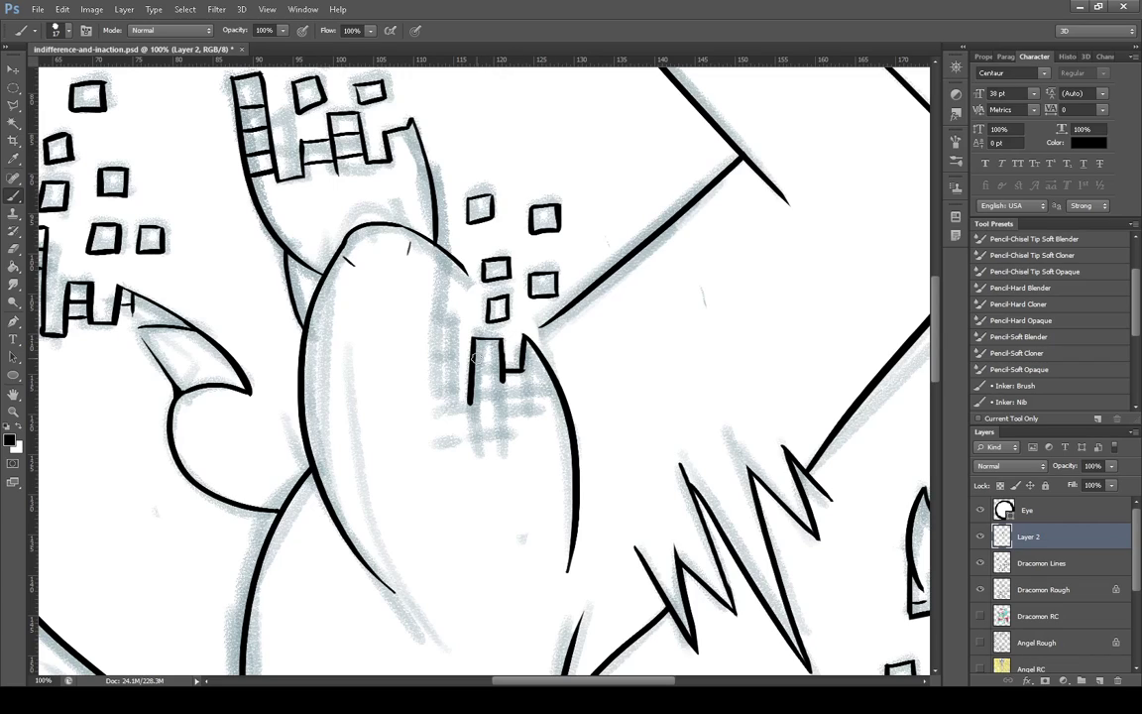
{"action": "mouse_move", "coordinate": [475, 358]}
{"action": "left_mouse_down"}
{"action": "mouse_move", "coordinate": [502, 357]}
{"action": "mouse_move", "coordinate": [502, 454]}
{"action": "left_mouse_up"}
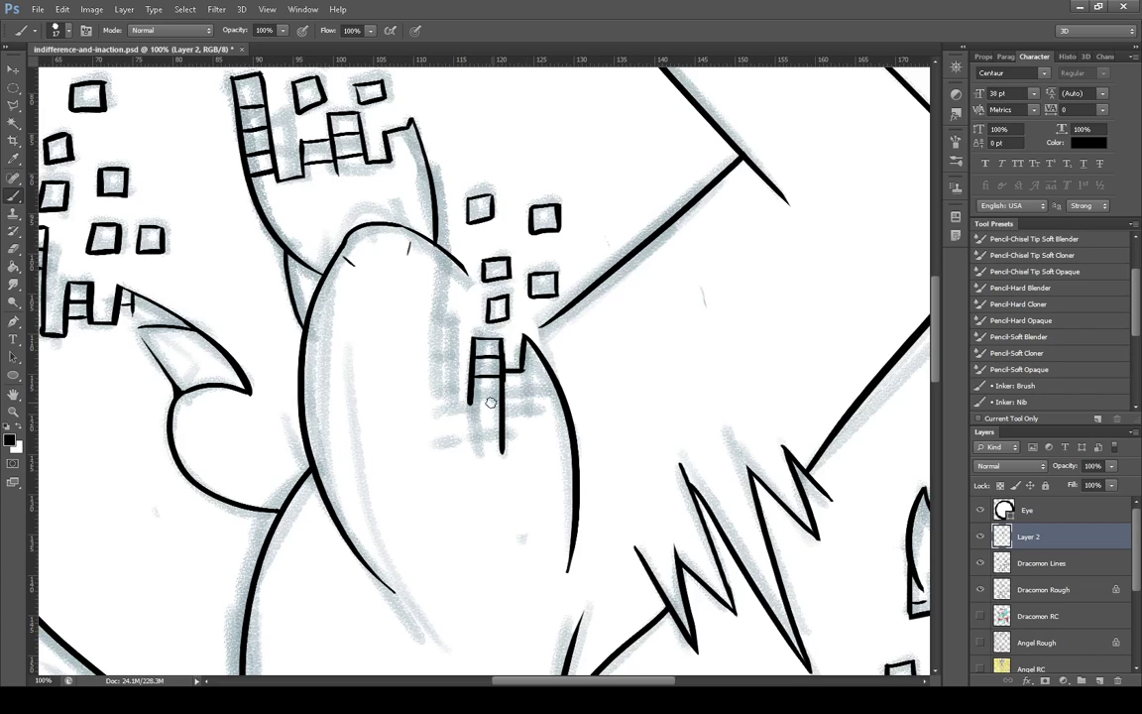
{"action": "mouse_move", "coordinate": [476, 402]}
{"action": "left_mouse_down"}
{"action": "mouse_move", "coordinate": [529, 403]}
{"action": "mouse_move", "coordinate": [542, 425]}
{"action": "left_mouse_up"}
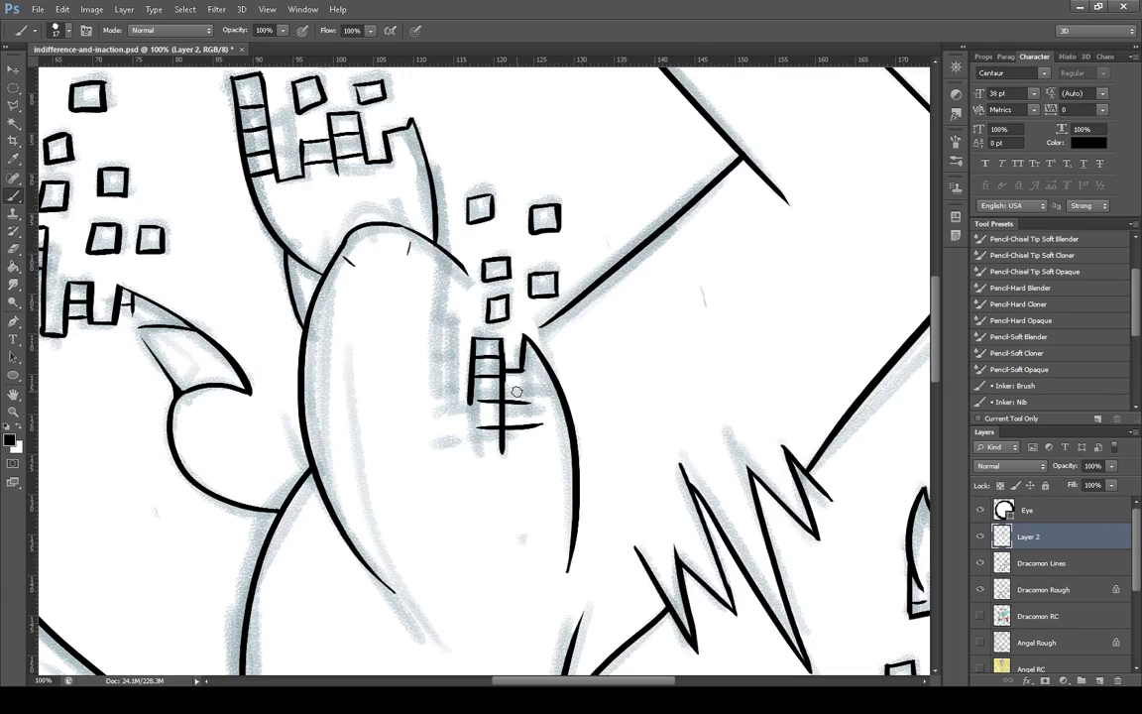
{"action": "key", "text": "ctrl+z"}
{"action": "left_click_drag", "start_coordinate": [480, 432], "coordinate": [535, 431]}
{"action": "left_click_drag", "start_coordinate": [519, 386], "coordinate": [519, 455]}
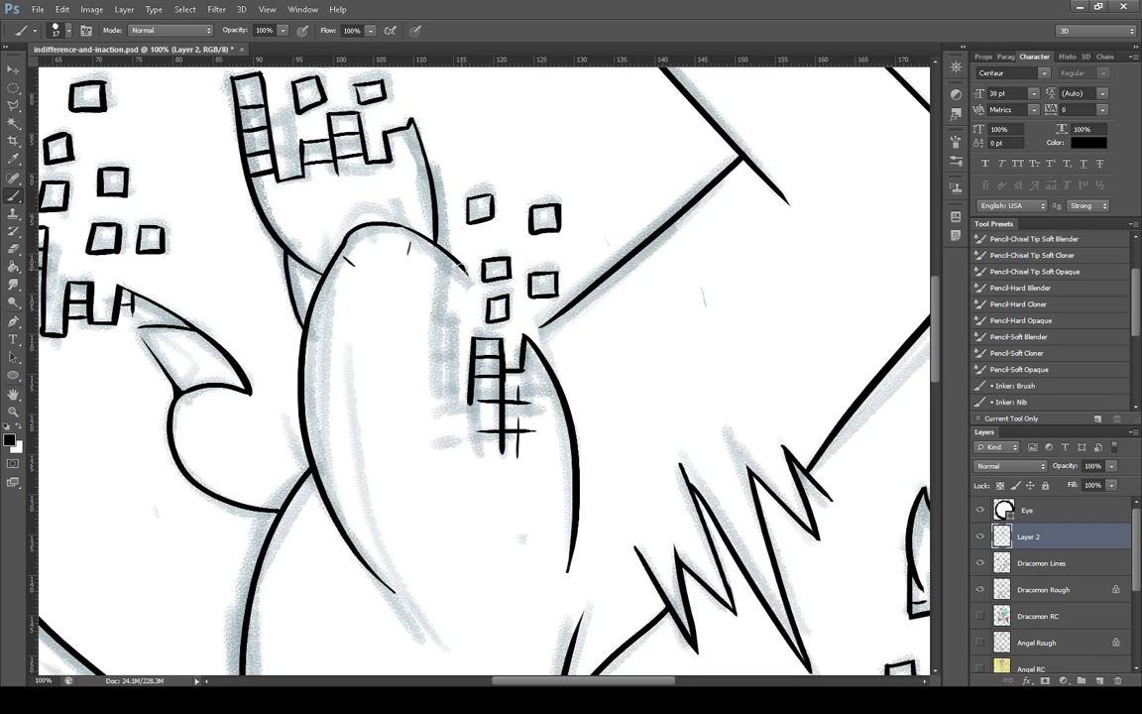
Trim the joint's overshooting end, ink the edge down to a second divided block column and add a small cross below
{"action": "left_click_drag", "start_coordinate": [459, 267], "coordinate": [465, 283]}
{"action": "left_click_drag", "start_coordinate": [447, 257], "coordinate": [435, 365]}
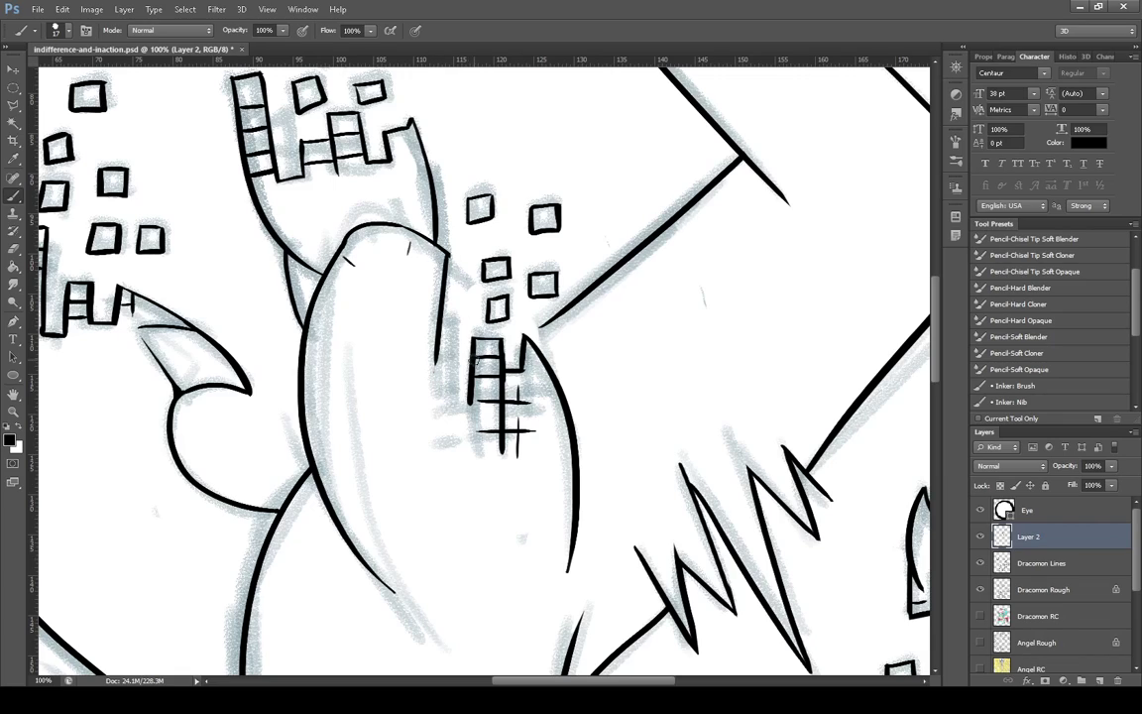
{"action": "mouse_move", "coordinate": [442, 318]}
{"action": "left_mouse_down"}
{"action": "mouse_move", "coordinate": [465, 317]}
{"action": "mouse_move", "coordinate": [462, 404]}
{"action": "left_mouse_up"}
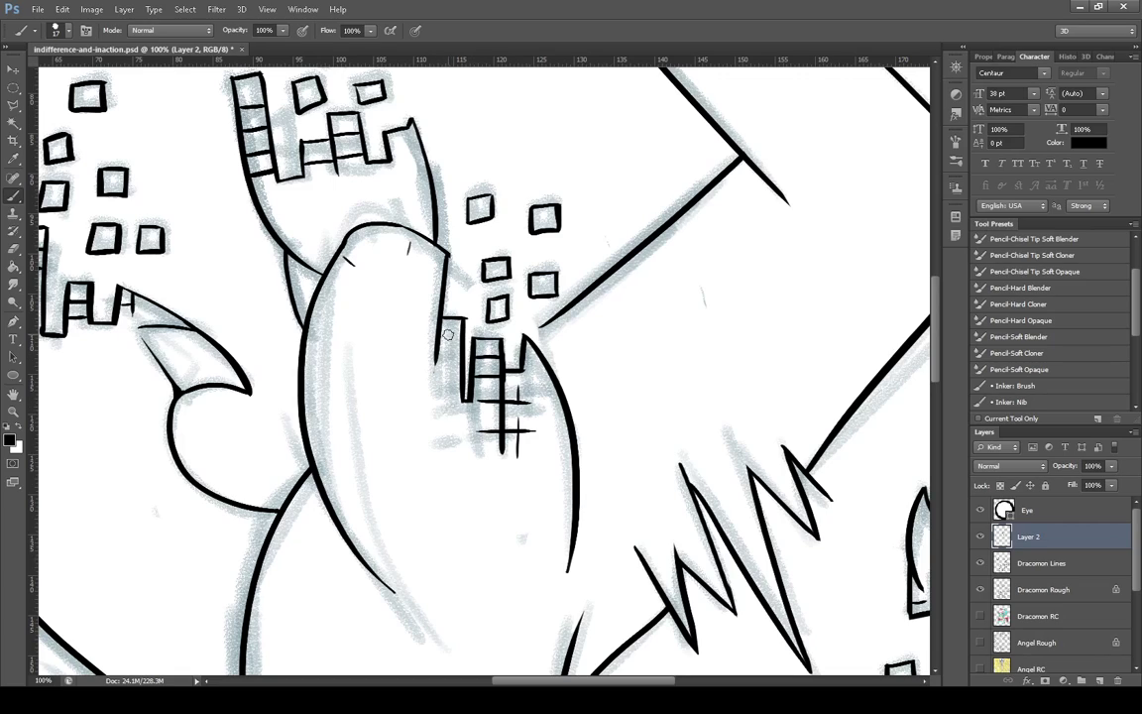
{"action": "mouse_move", "coordinate": [460, 356]}
{"action": "left_mouse_down"}
{"action": "mouse_move", "coordinate": [454, 438]}
{"action": "mouse_move", "coordinate": [463, 426]}
{"action": "left_mouse_up"}
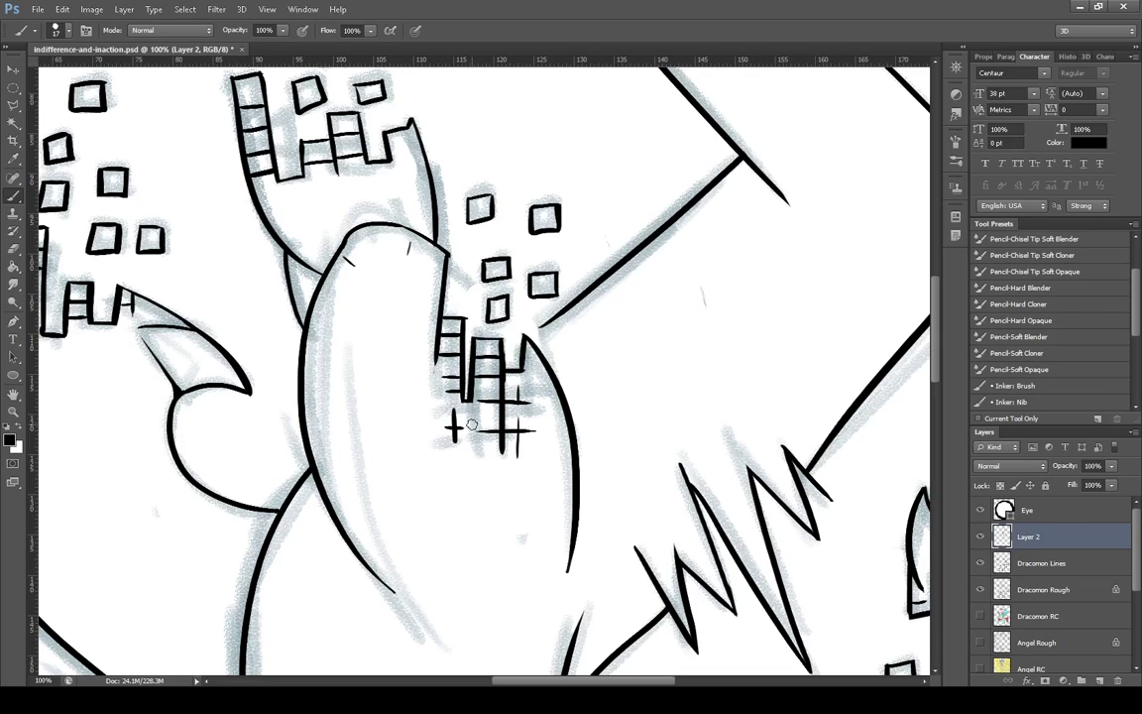
Ink crossing grid lines below the blocky break beside the curved claw
{"action": "left_click_drag", "start_coordinate": [539, 681], "coordinate": [477, 682]}
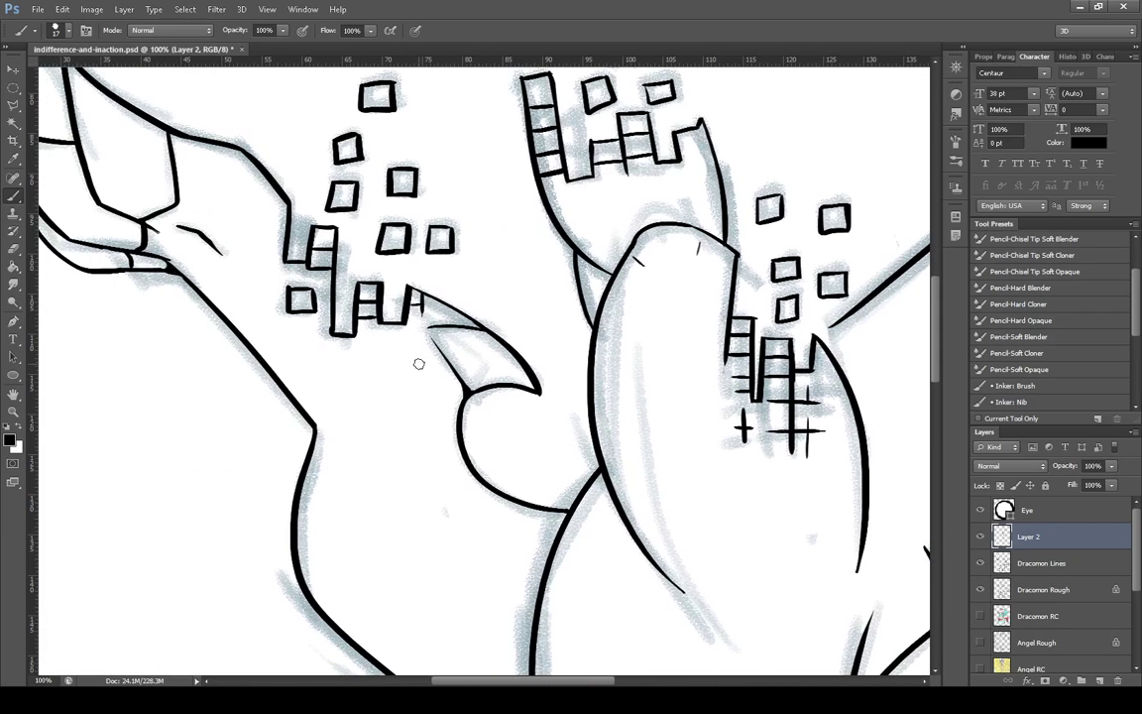
{"action": "mouse_move", "coordinate": [408, 293]}
{"action": "left_mouse_down"}
{"action": "mouse_move", "coordinate": [400, 385]}
{"action": "mouse_move", "coordinate": [408, 346]}
{"action": "mouse_move", "coordinate": [419, 364]}
{"action": "mouse_move", "coordinate": [405, 378]}
{"action": "left_mouse_up"}
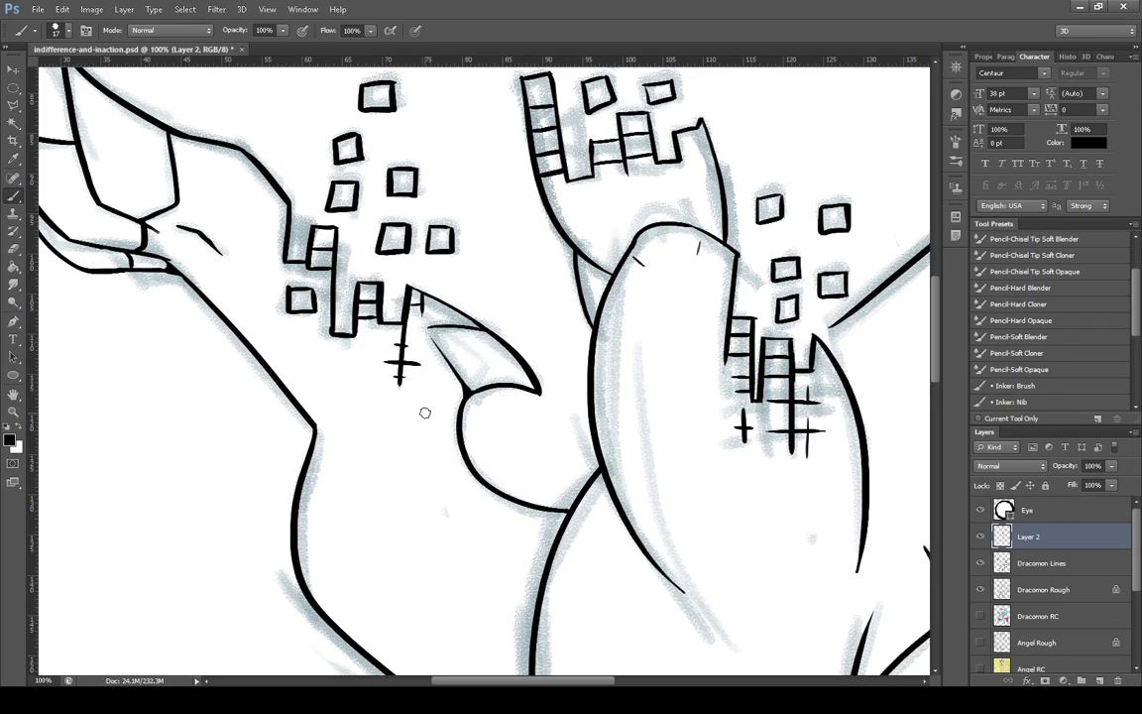
{"action": "mouse_move", "coordinate": [933, 325]}
{"action": "left_mouse_down"}
{"action": "mouse_move", "coordinate": [927, 385]}
{"action": "mouse_move", "coordinate": [874, 334]}
{"action": "left_mouse_up"}
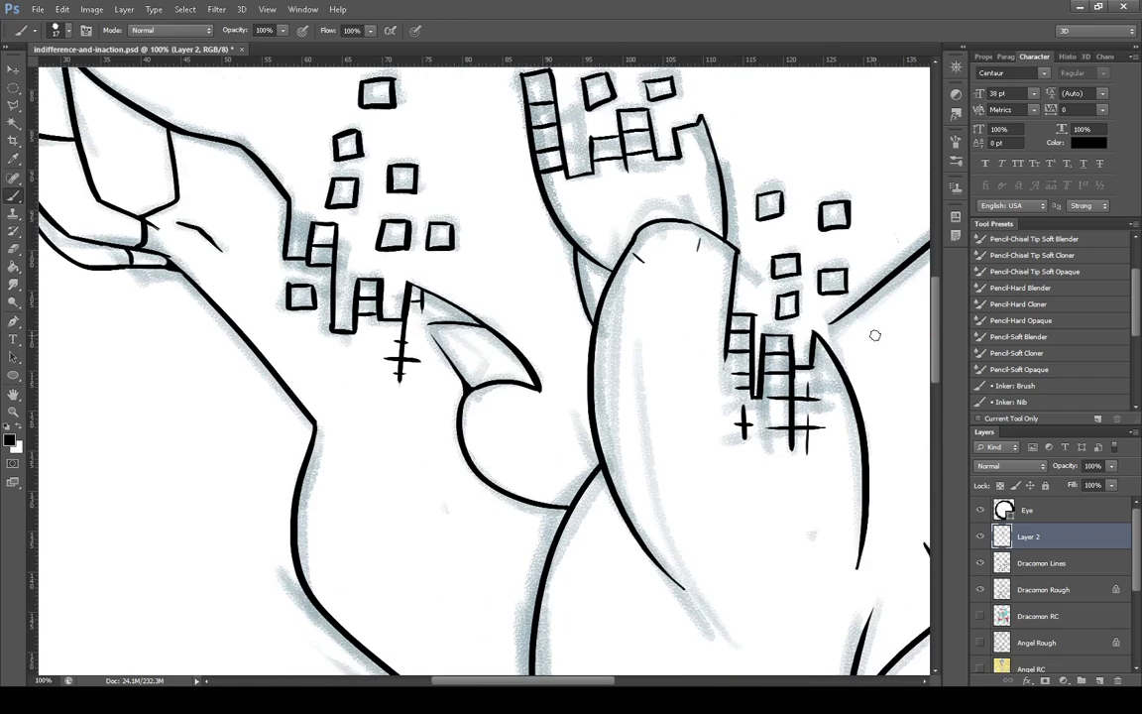
{"action": "left_click_drag", "start_coordinate": [384, 333], "coordinate": [383, 393]}
Extend and thicken the end of the inner frame's edge where it meets the rounded limb's pointed corner
{"action": "scroll", "coordinate": [843, 335], "scroll_direction": "down", "scroll_amount": 3}
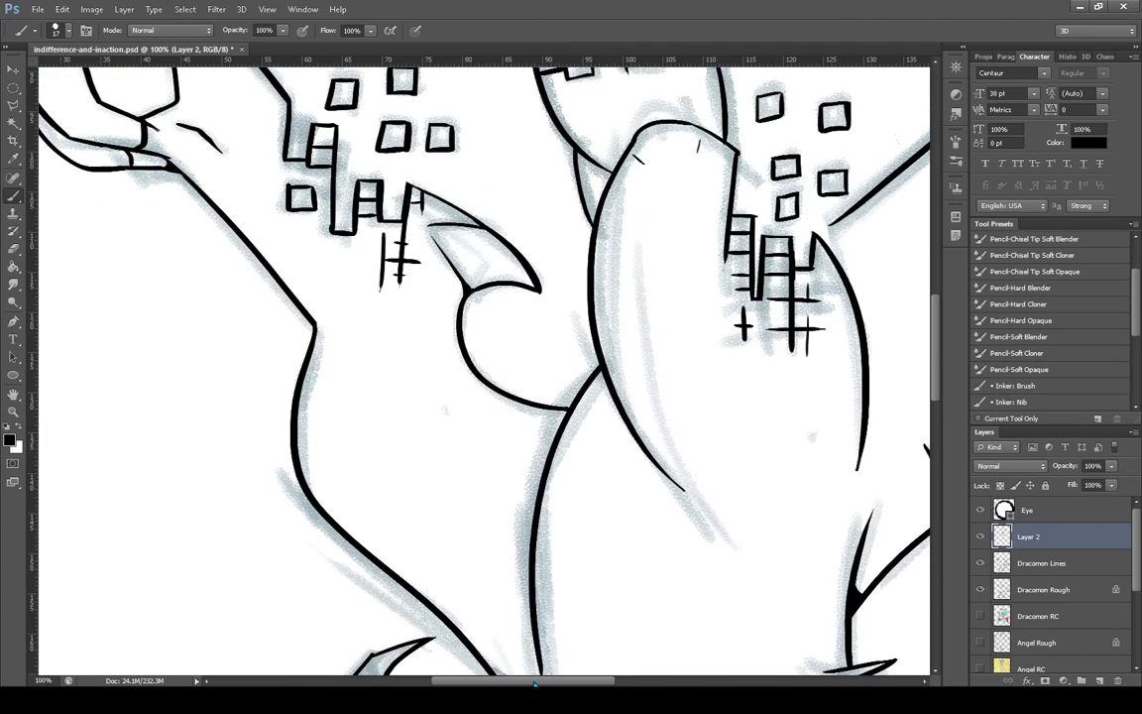
{"action": "scroll", "coordinate": [506, 347], "scroll_direction": "right", "scroll_amount": 5}
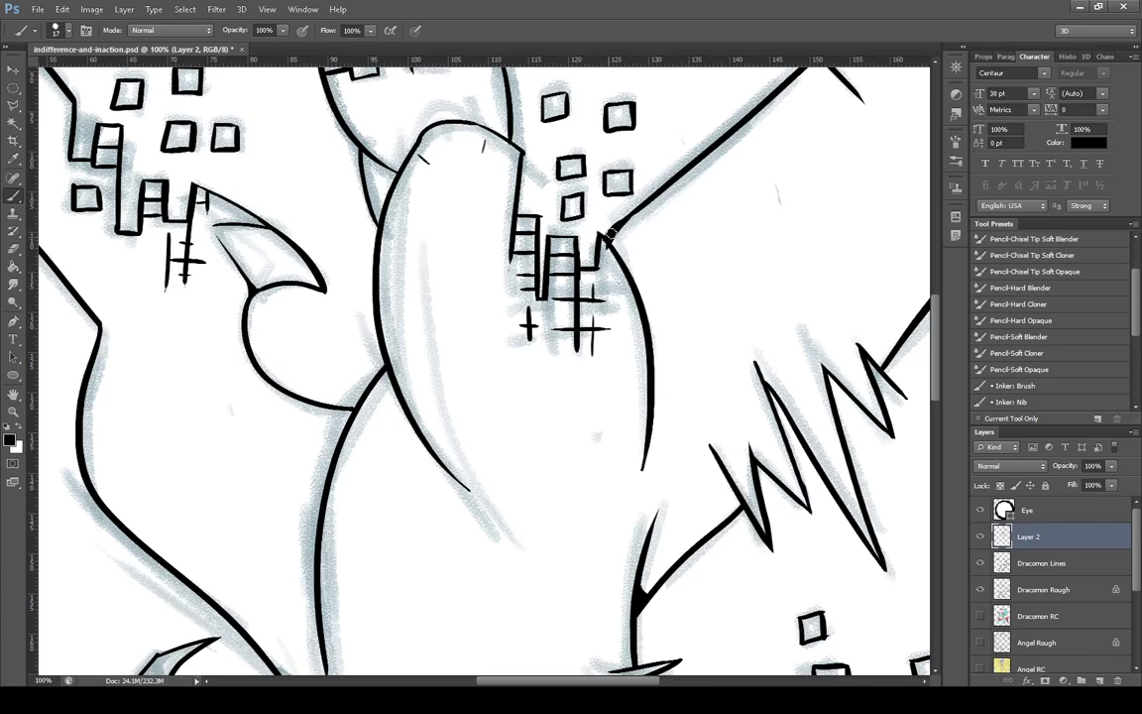
{"action": "left_click_drag", "start_coordinate": [625, 220], "coordinate": [614, 230]}
Ink a line extending down from the divided block row below the clawed hand, with two short crossing strokes
{"action": "left_click_drag", "start_coordinate": [952, 388], "coordinate": [935, 466]}
{"action": "left_click_drag", "start_coordinate": [619, 681], "coordinate": [641, 681]}
{"action": "left_click_drag", "start_coordinate": [615, 346], "coordinate": [620, 384]}
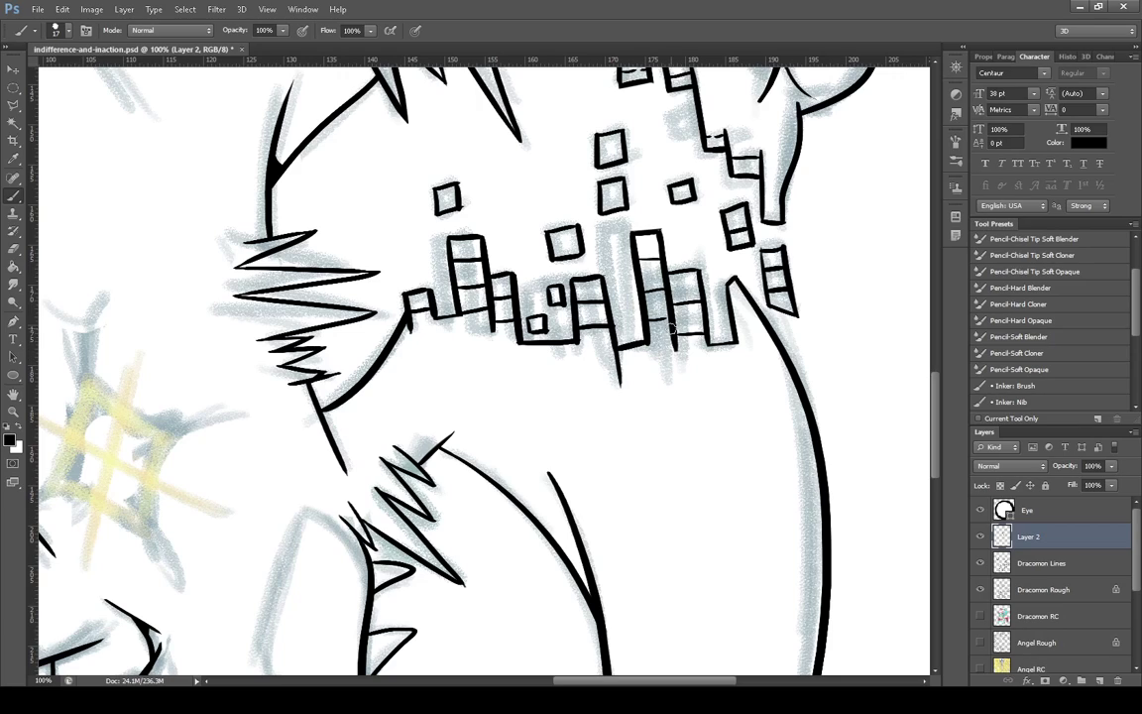
{"action": "left_click_drag", "start_coordinate": [677, 342], "coordinate": [680, 420]}
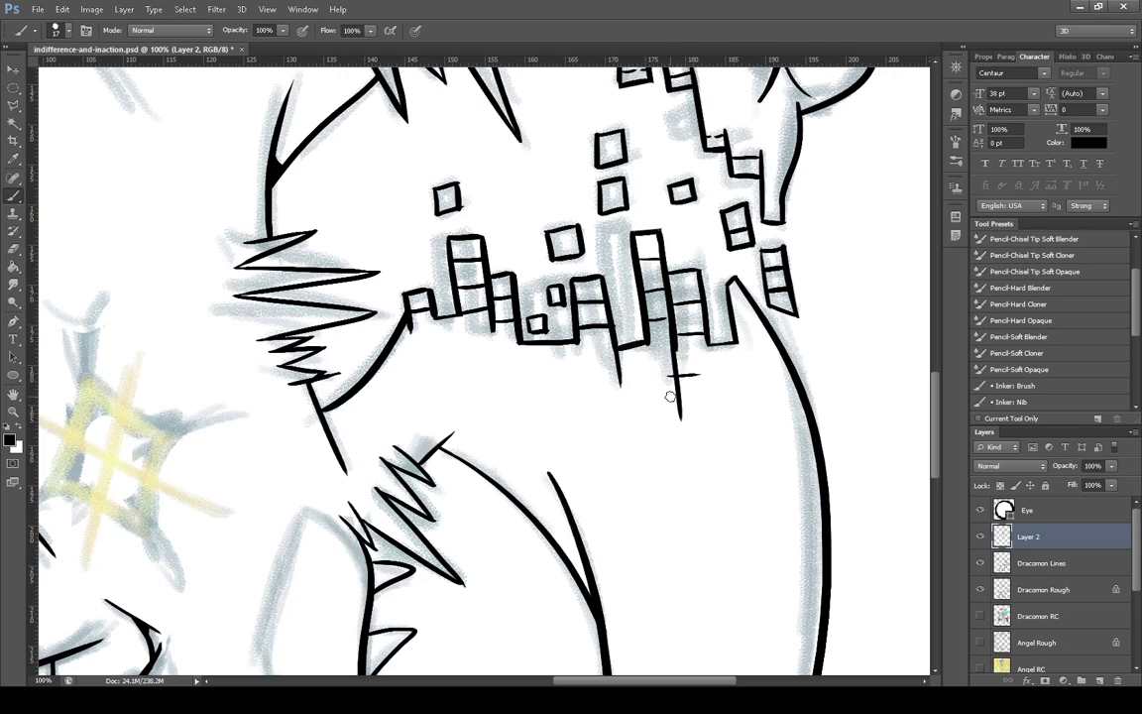
{"action": "mouse_move", "coordinate": [670, 376]}
{"action": "left_mouse_down"}
{"action": "mouse_move", "coordinate": [699, 374]}
{"action": "mouse_move", "coordinate": [696, 396]}
{"action": "left_mouse_up"}
Merge Layer 2 into the Dracomon Lines layer
{"action": "left_click", "coordinate": [1037, 563]}
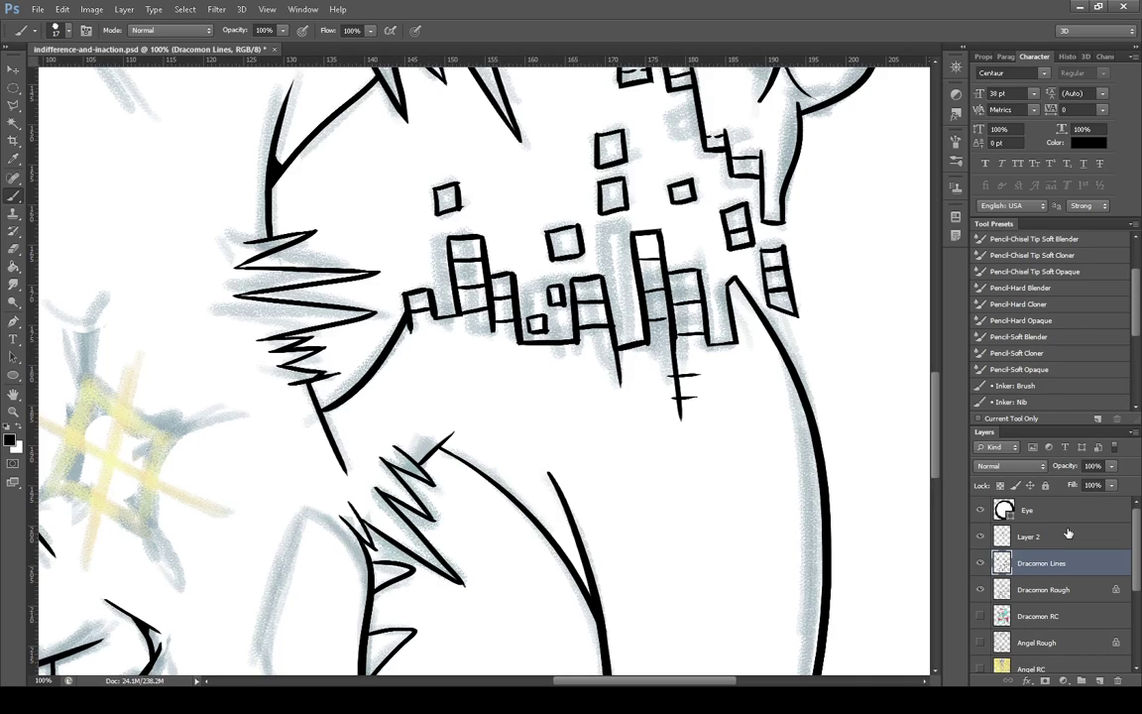
{"action": "left_click", "coordinate": [1003, 533]}
{"action": "key", "text": "ctrl+e"}
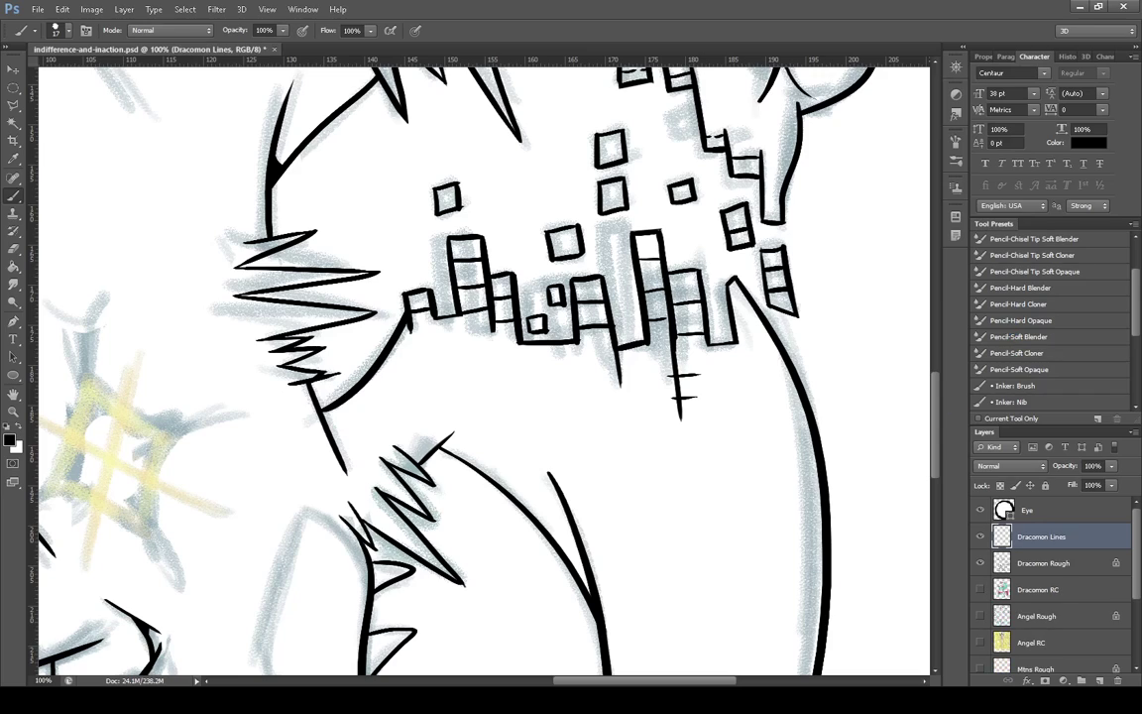
Ink the four-pointed star outline with curved sides over the yellow sketch on the creature's torso
{"action": "scroll", "coordinate": [488, 567], "scroll_direction": "down", "scroll_amount": 3}
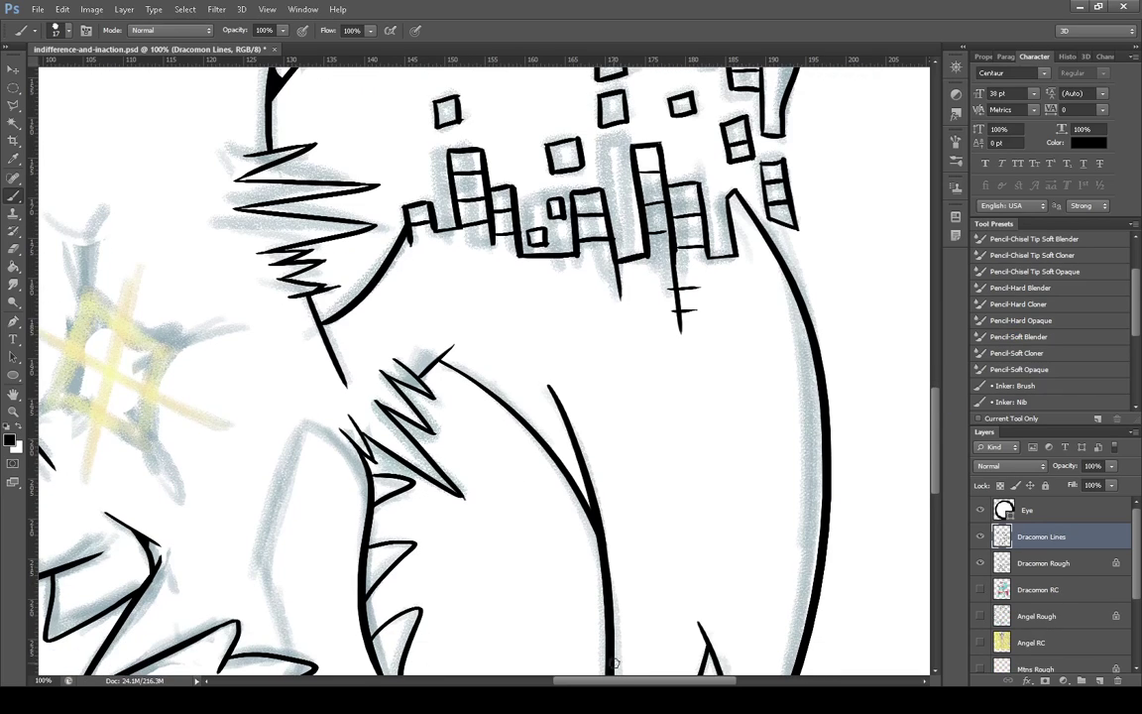
{"action": "left_click_drag", "start_coordinate": [641, 680], "coordinate": [571, 676]}
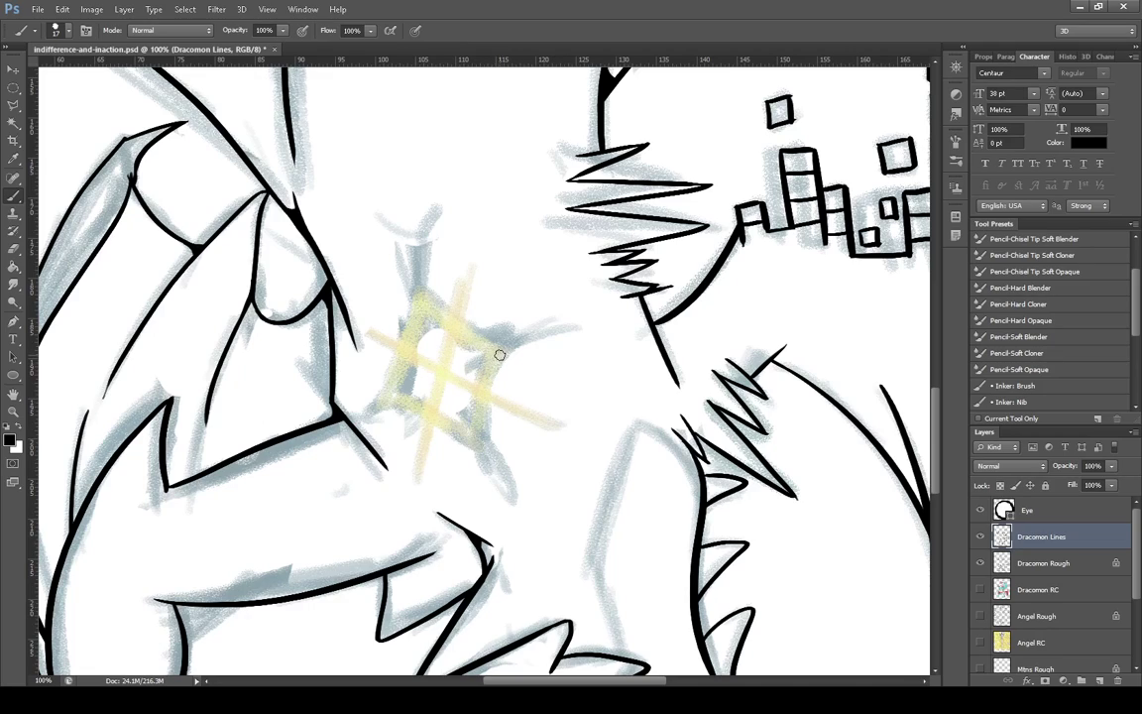
{"action": "left_click_drag", "start_coordinate": [508, 347], "coordinate": [478, 448]}
{"action": "left_click_drag", "start_coordinate": [387, 404], "coordinate": [479, 451]}
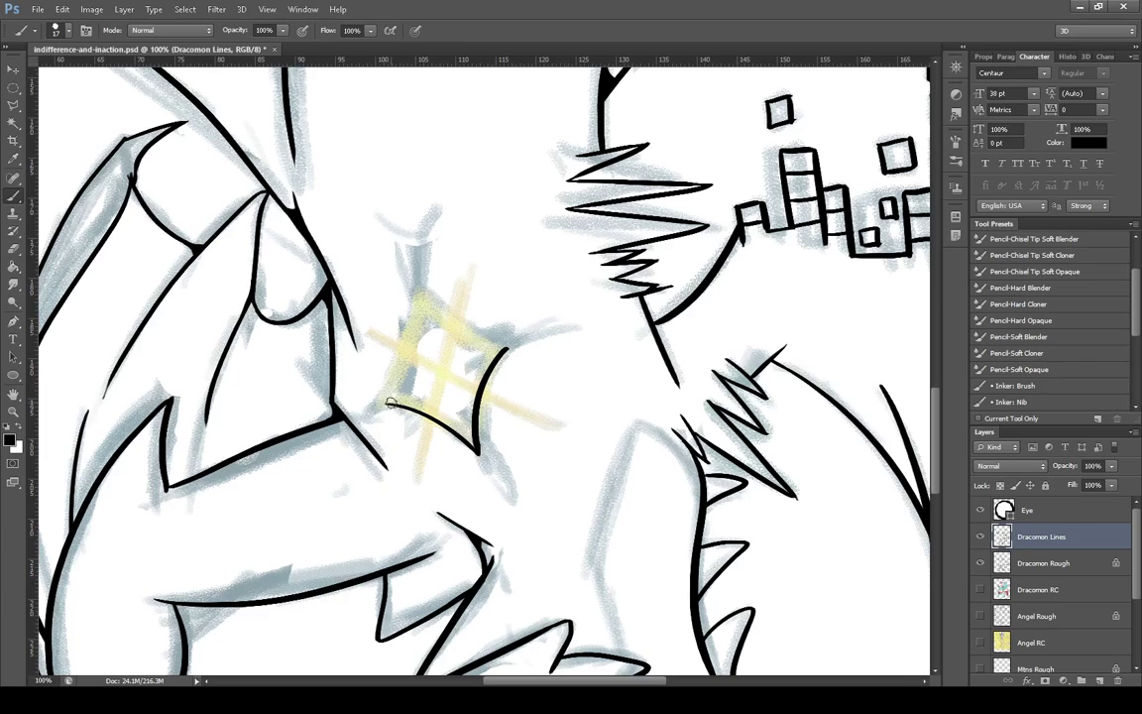
{"action": "mouse_move", "coordinate": [387, 403]}
{"action": "left_mouse_down"}
{"action": "mouse_move", "coordinate": [417, 296]}
{"action": "mouse_move", "coordinate": [511, 346]}
{"action": "left_mouse_up"}
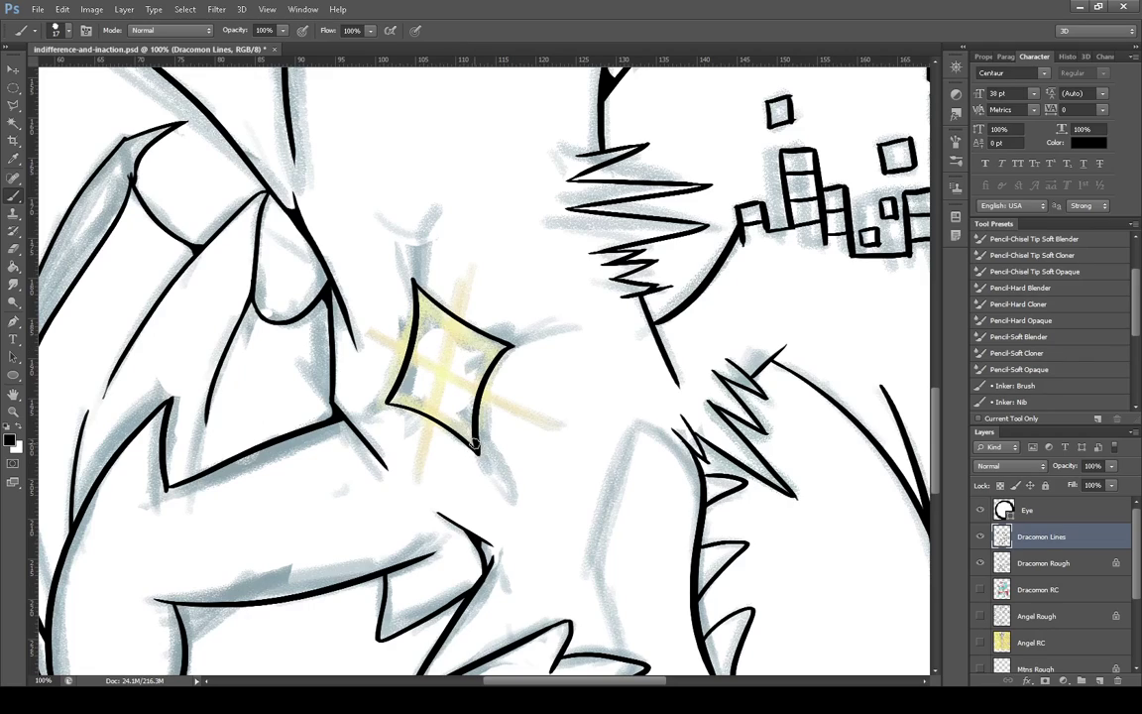
Extend the star's four corners outward with tapered strokes and add short crease lines inside it
{"action": "left_click_drag", "start_coordinate": [477, 451], "coordinate": [490, 479]}
{"action": "left_click_drag", "start_coordinate": [506, 350], "coordinate": [542, 335]}
{"action": "left_click_drag", "start_coordinate": [386, 403], "coordinate": [369, 411]}
{"action": "left_click_drag", "start_coordinate": [414, 282], "coordinate": [406, 265]}
{"action": "left_click_drag", "start_coordinate": [475, 362], "coordinate": [441, 384]}
Ink the small V-shaped mark above the star, redoing the first stroke
{"action": "left_click_drag", "start_coordinate": [393, 241], "coordinate": [425, 229]}
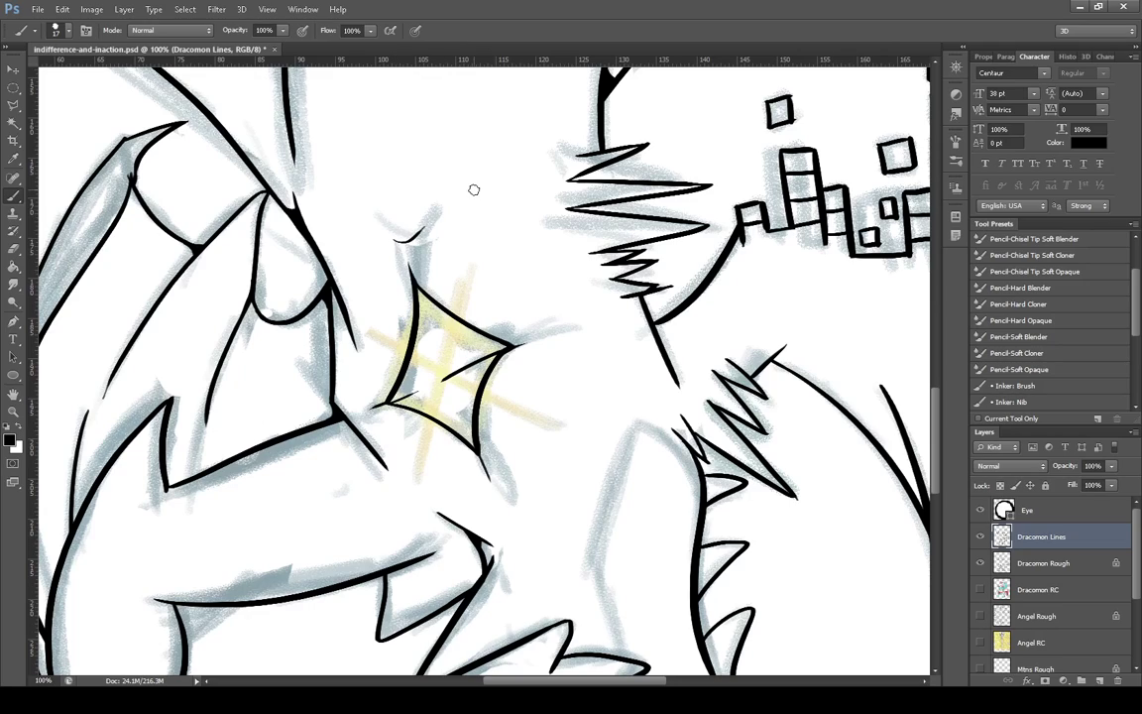
{"action": "key", "text": "ctrl+z"}
{"action": "left_click_drag", "start_coordinate": [377, 213], "coordinate": [441, 208]}
Ink the two lowest floating squares in the sketched column above the tail's blocky end
{"action": "left_click", "coordinate": [13, 410]}
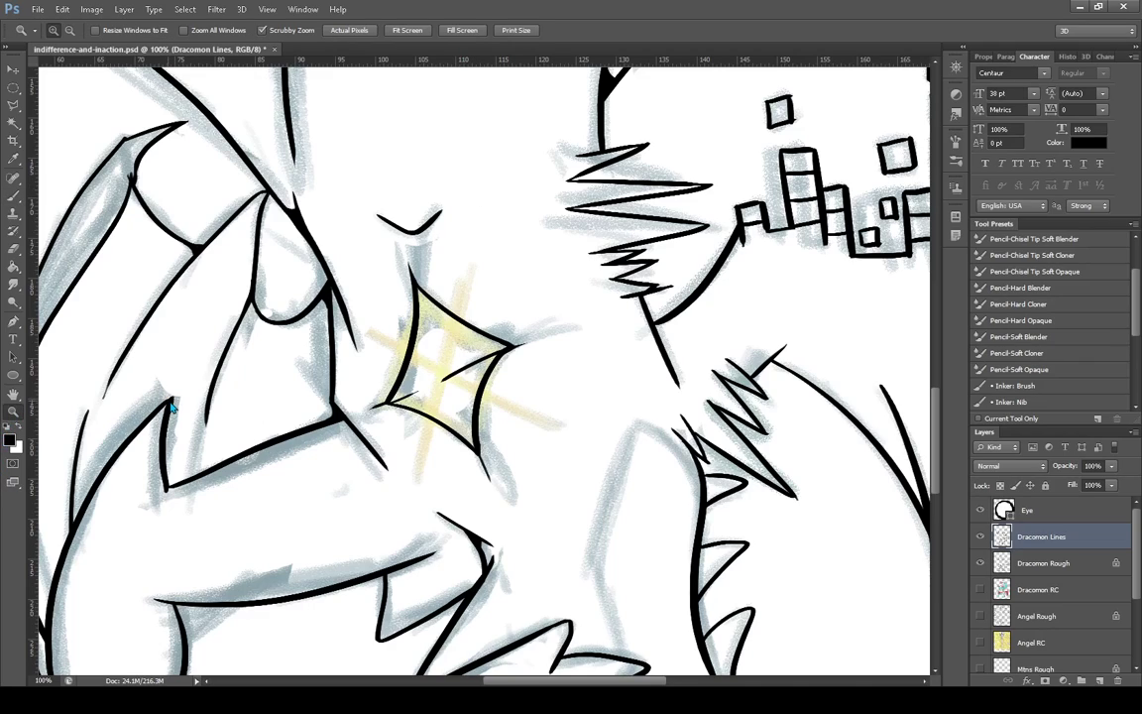
{"action": "key", "text": "ctrl+0"}
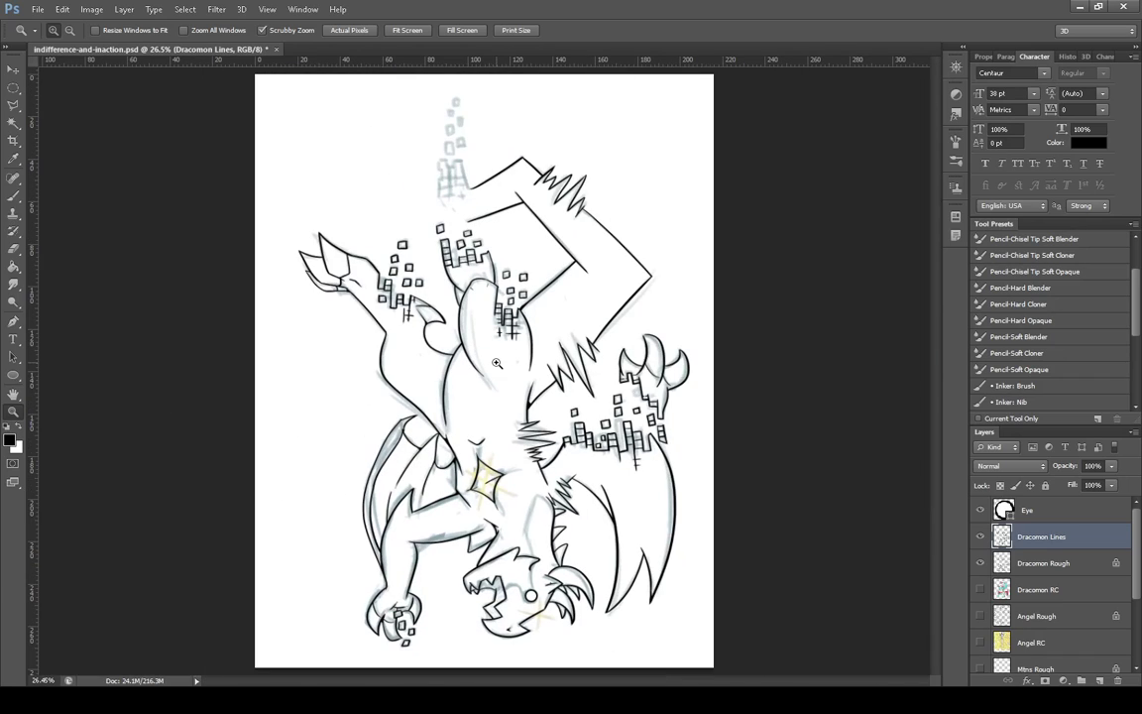
{"action": "left_click", "coordinate": [448, 141]}
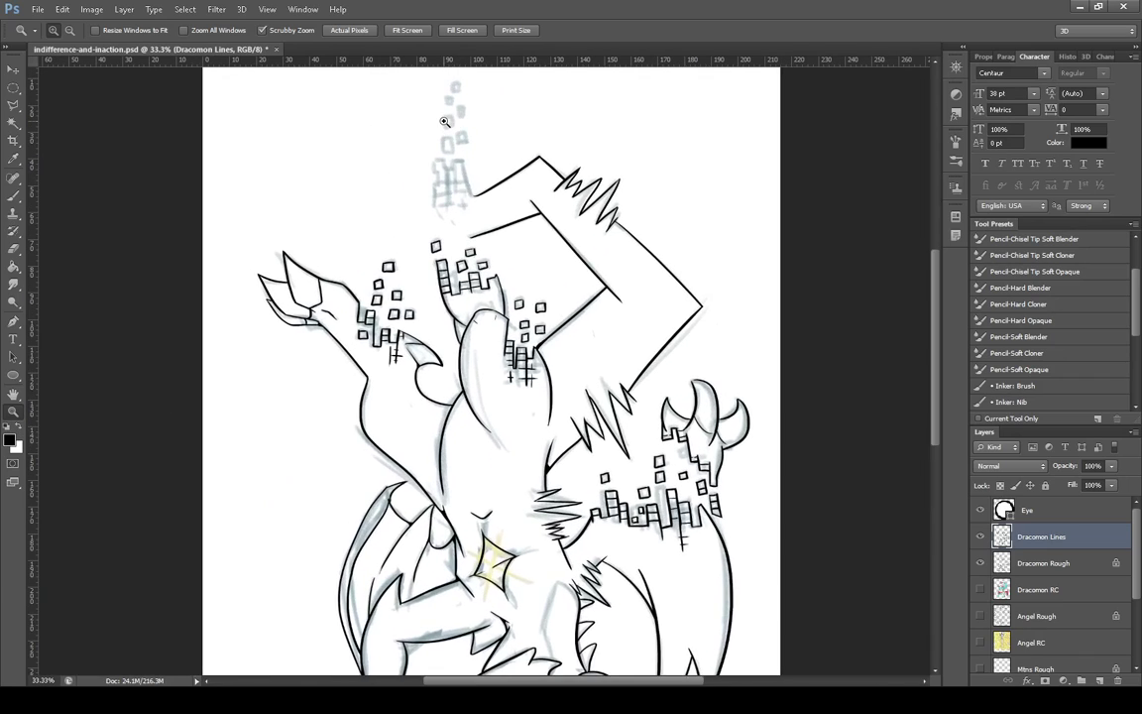
{"action": "left_click", "coordinate": [457, 101]}
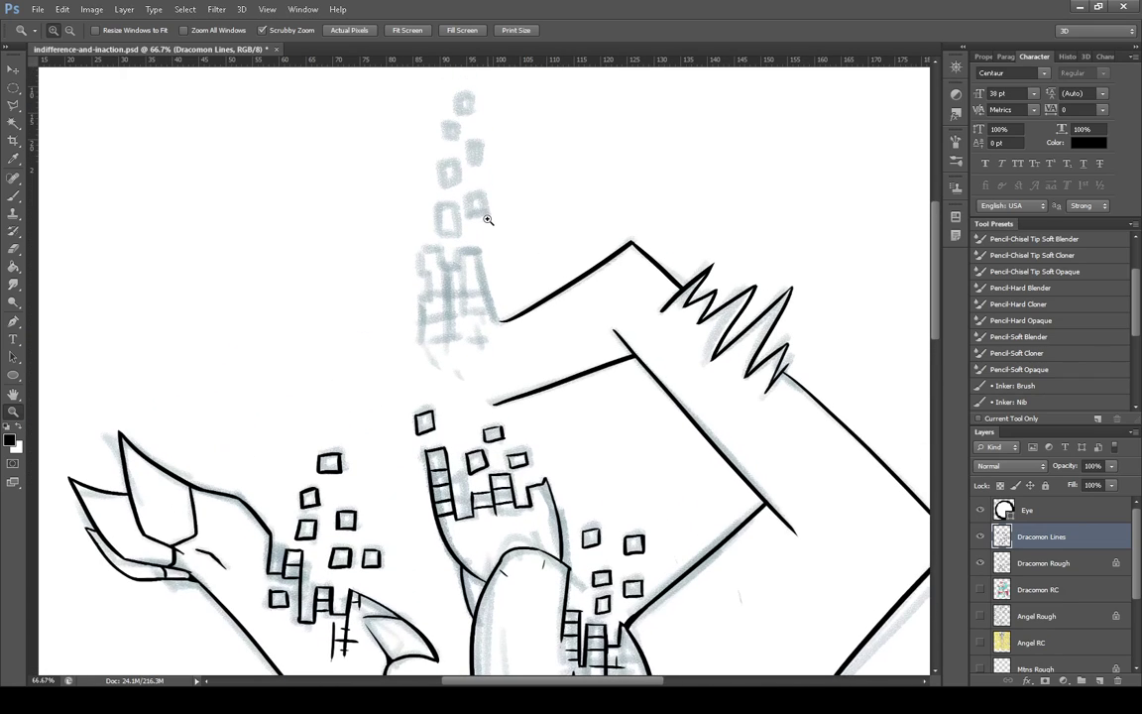
{"action": "left_click", "coordinate": [496, 220]}
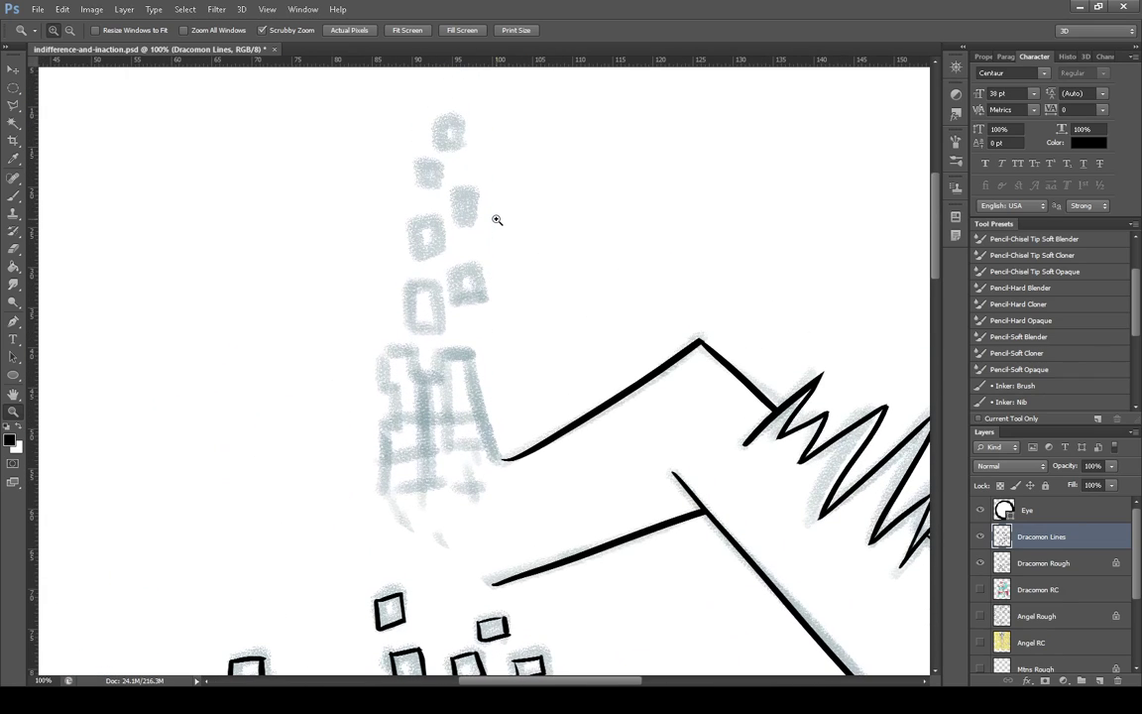
{"action": "left_click", "coordinate": [13, 196]}
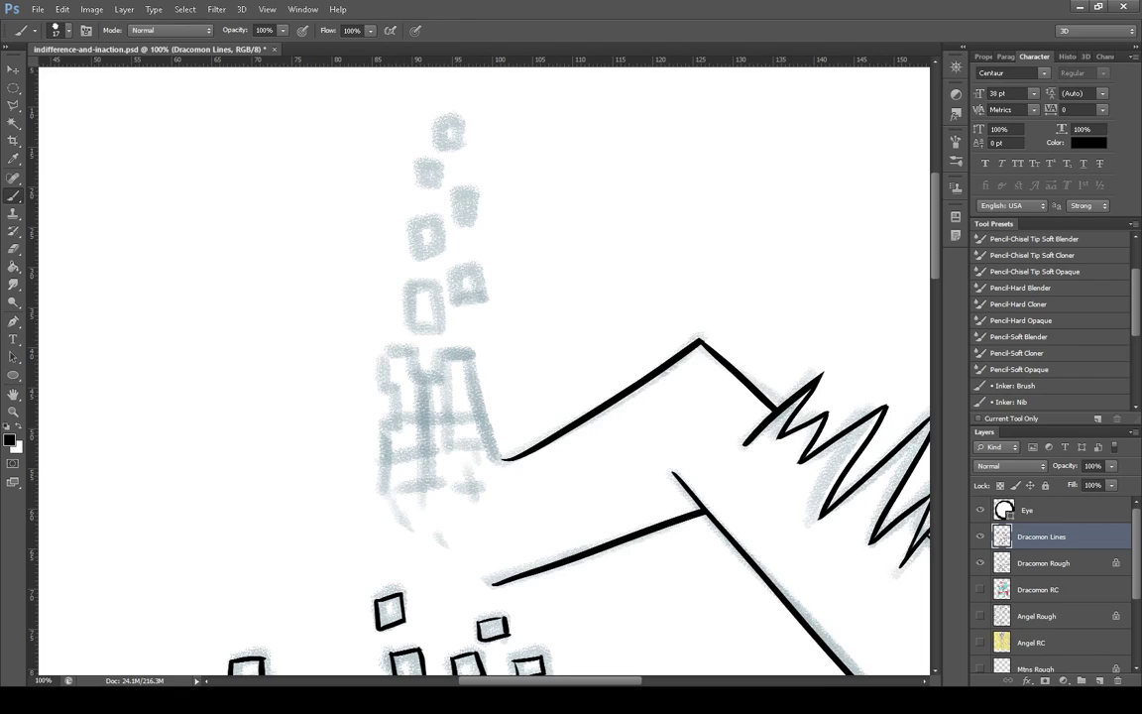
{"action": "mouse_move", "coordinate": [407, 289]}
{"action": "left_mouse_down"}
{"action": "mouse_move", "coordinate": [412, 328]}
{"action": "mouse_move", "coordinate": [438, 315]}
{"action": "mouse_move", "coordinate": [436, 298]}
{"action": "mouse_move", "coordinate": [408, 291]}
{"action": "mouse_move", "coordinate": [472, 280]}
{"action": "left_mouse_up"}
{"action": "left_click", "coordinate": [436, 291]}
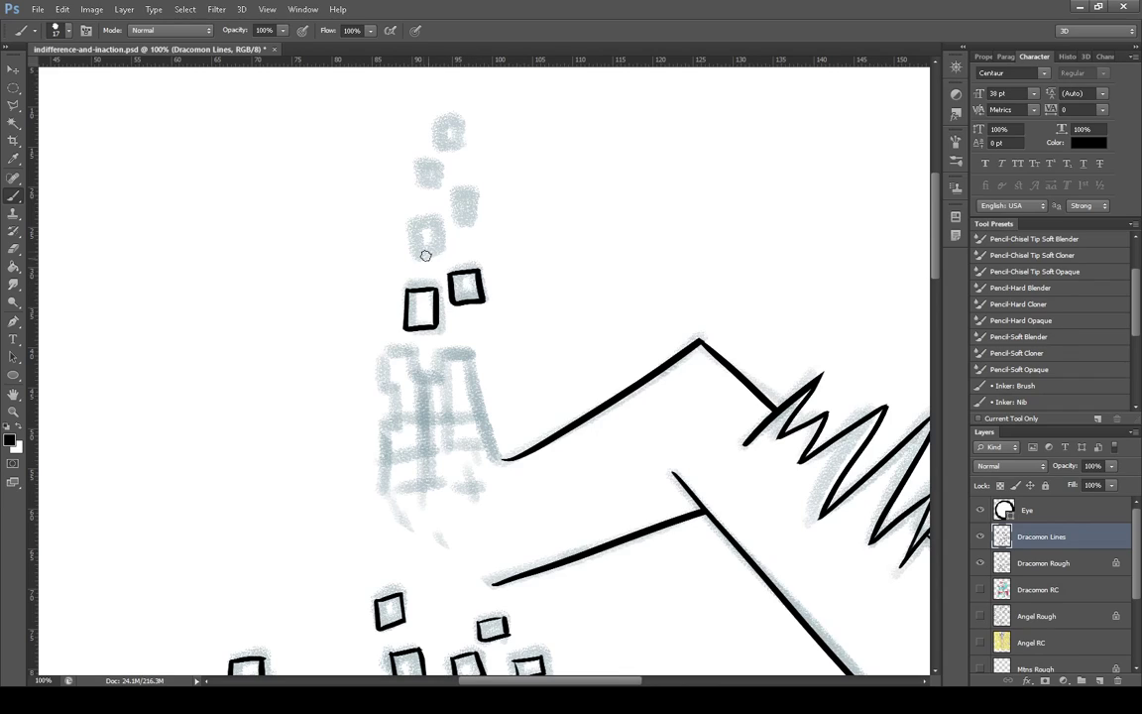
Ink the four remaining floating squares up to the top of the column, redoing a stray stroke
{"action": "mouse_move", "coordinate": [413, 224]}
{"action": "left_mouse_down"}
{"action": "mouse_move", "coordinate": [444, 241]}
{"action": "mouse_move", "coordinate": [438, 221]}
{"action": "mouse_move", "coordinate": [439, 241]}
{"action": "mouse_move", "coordinate": [415, 225]}
{"action": "mouse_move", "coordinate": [464, 224]}
{"action": "mouse_move", "coordinate": [454, 195]}
{"action": "left_mouse_up"}
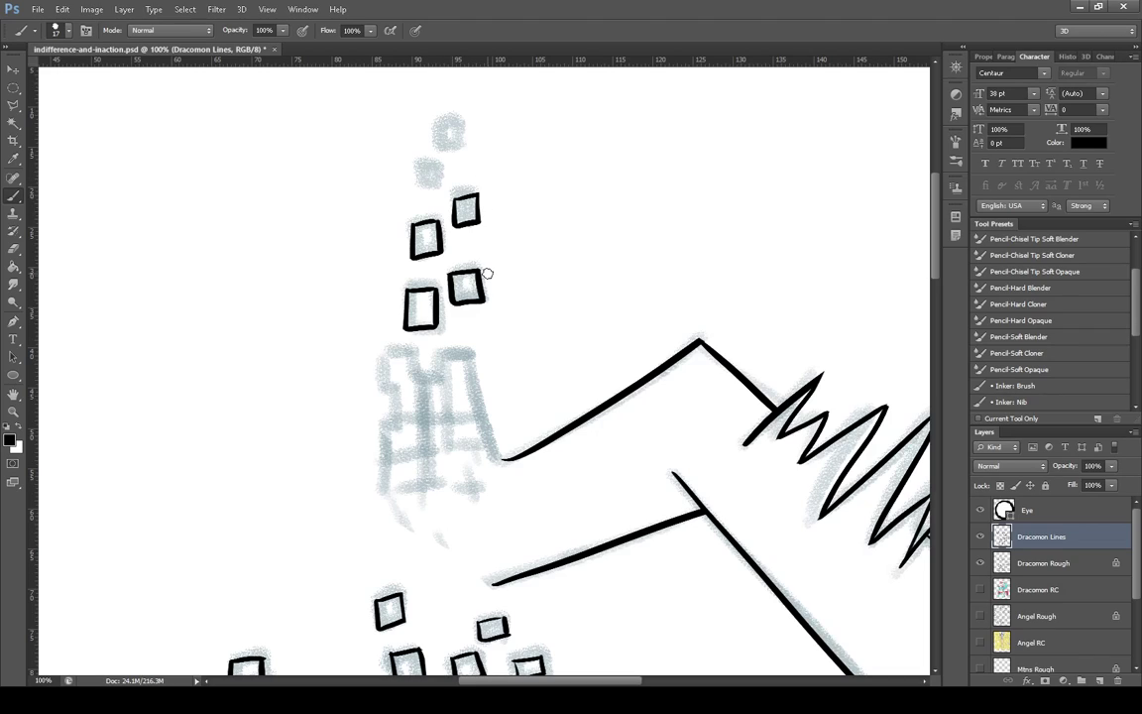
{"action": "left_click_drag", "start_coordinate": [418, 167], "coordinate": [417, 186]}
{"action": "left_click_drag", "start_coordinate": [439, 171], "coordinate": [452, 166]}
{"action": "key", "text": "ctrl+z"}
{"action": "mouse_move", "coordinate": [438, 121]}
{"action": "left_mouse_down"}
{"action": "mouse_move", "coordinate": [446, 147]}
{"action": "mouse_move", "coordinate": [459, 140]}
{"action": "mouse_move", "coordinate": [446, 122]}
{"action": "left_mouse_up"}
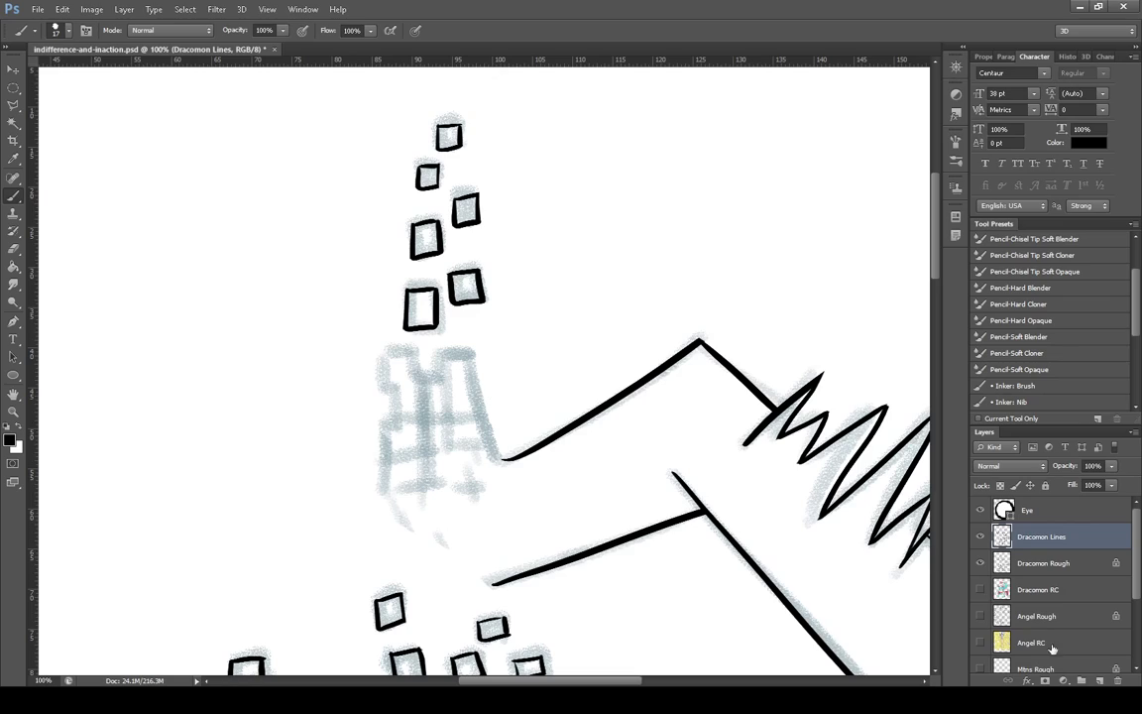
Add a new layer and ink the notched outer outline of the blocky end beneath the floating squares
{"action": "key", "text": "ctrl+shift+alt+n"}
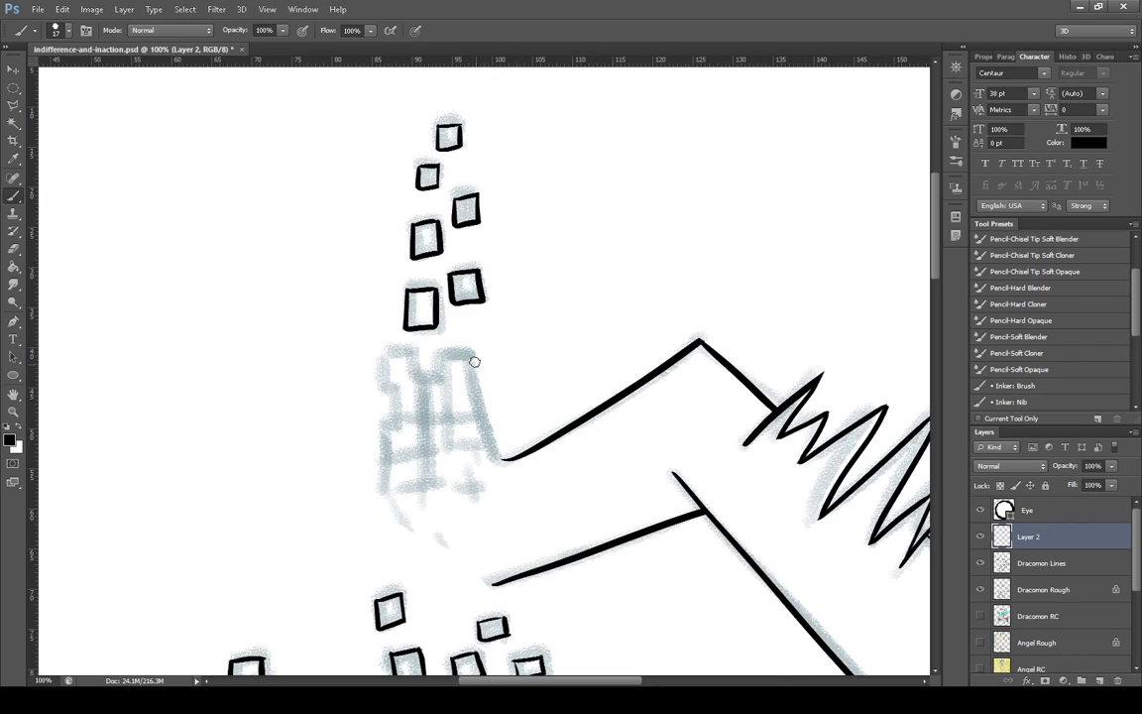
{"action": "left_click_drag", "start_coordinate": [469, 350], "coordinate": [516, 474]}
{"action": "left_click_drag", "start_coordinate": [438, 352], "coordinate": [480, 353]}
{"action": "mouse_move", "coordinate": [437, 360]}
{"action": "left_mouse_down"}
{"action": "mouse_move", "coordinate": [418, 374]}
{"action": "mouse_move", "coordinate": [378, 355]}
{"action": "mouse_move", "coordinate": [381, 385]}
{"action": "mouse_move", "coordinate": [399, 385]}
{"action": "mouse_move", "coordinate": [396, 422]}
{"action": "mouse_move", "coordinate": [381, 425]}
{"action": "mouse_move", "coordinate": [394, 425]}
{"action": "mouse_move", "coordinate": [384, 506]}
{"action": "left_mouse_up"}
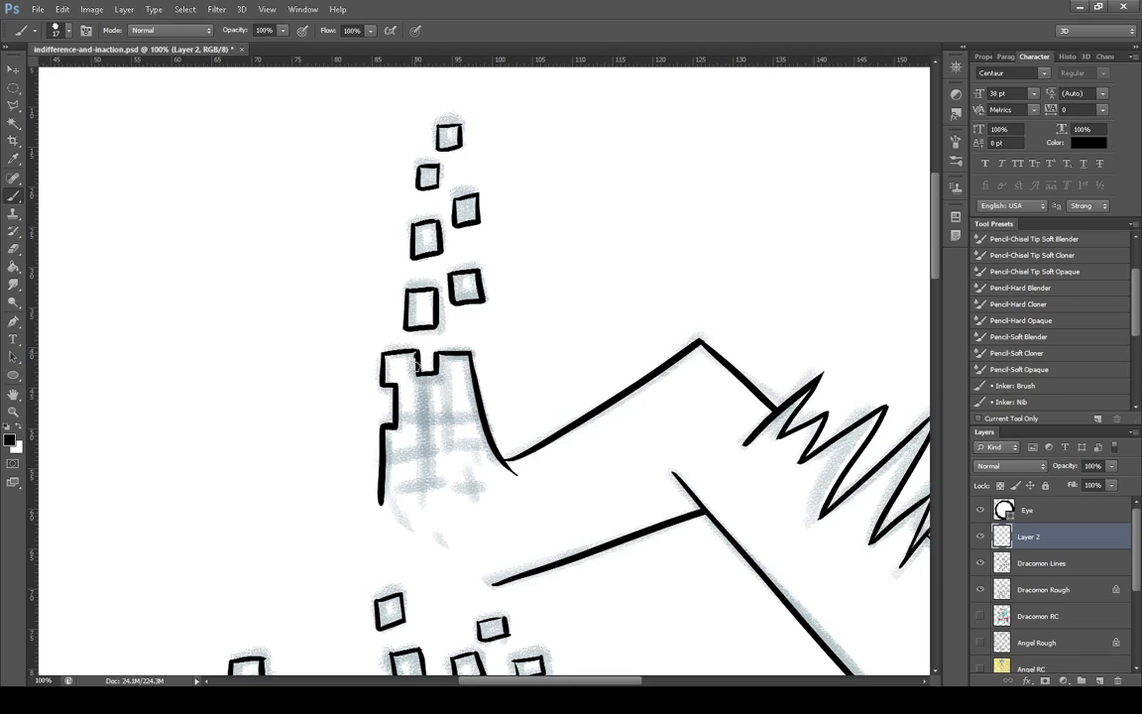
Ink crossing grid lines and a small cross inside the blocky end, and close its lower edge with steps and a divided block
{"action": "left_click_drag", "start_coordinate": [417, 430], "coordinate": [417, 355]}
{"action": "mouse_move", "coordinate": [412, 420]}
{"action": "left_mouse_down"}
{"action": "mouse_move", "coordinate": [469, 419]}
{"action": "mouse_move", "coordinate": [447, 465]}
{"action": "left_mouse_up"}
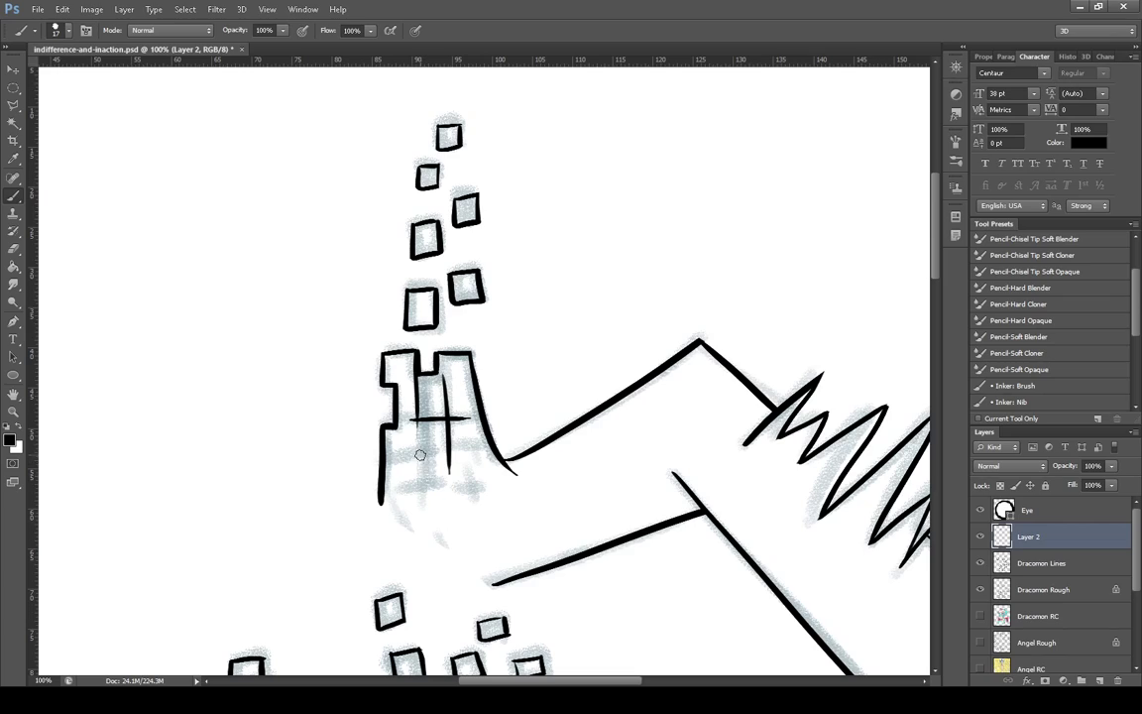
{"action": "left_click_drag", "start_coordinate": [417, 405], "coordinate": [420, 496]}
{"action": "mouse_move", "coordinate": [395, 453]}
{"action": "left_mouse_down"}
{"action": "mouse_move", "coordinate": [432, 453]}
{"action": "mouse_move", "coordinate": [435, 476]}
{"action": "mouse_move", "coordinate": [477, 498]}
{"action": "left_mouse_up"}
{"action": "left_click_drag", "start_coordinate": [462, 486], "coordinate": [492, 486]}
{"action": "mouse_move", "coordinate": [382, 501]}
{"action": "left_mouse_down"}
{"action": "mouse_move", "coordinate": [459, 541]}
{"action": "mouse_move", "coordinate": [429, 520]}
{"action": "mouse_move", "coordinate": [436, 569]}
{"action": "mouse_move", "coordinate": [474, 555]}
{"action": "mouse_move", "coordinate": [465, 512]}
{"action": "mouse_move", "coordinate": [489, 524]}
{"action": "mouse_move", "coordinate": [493, 586]}
{"action": "left_mouse_up"}
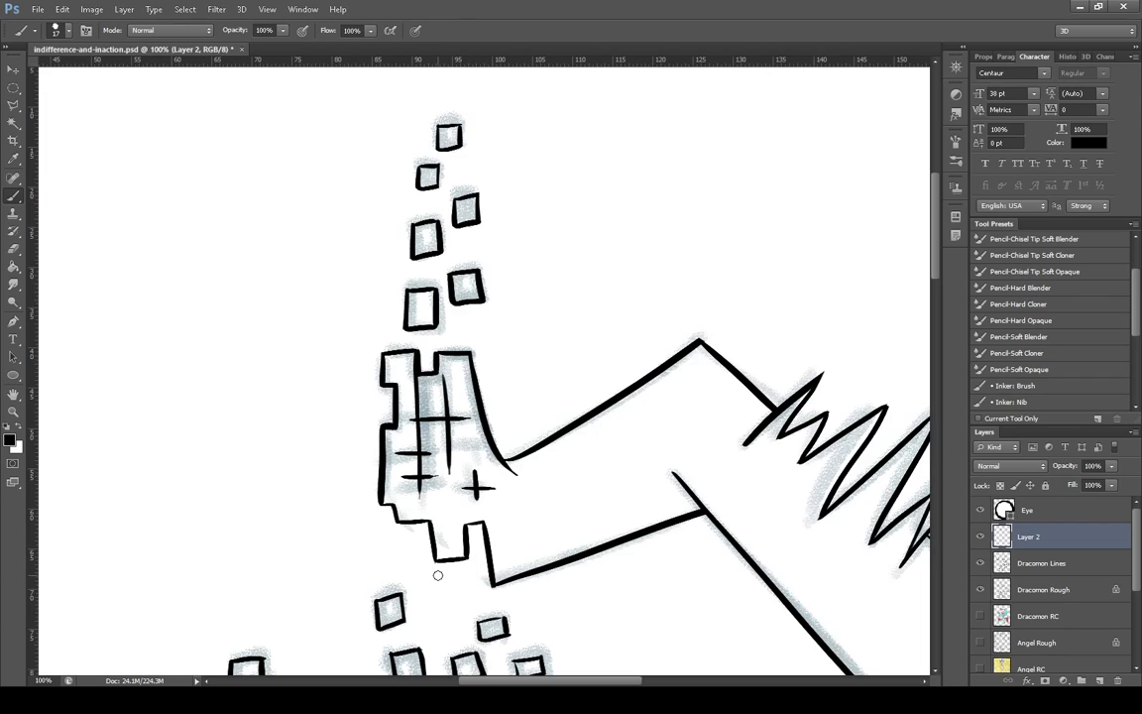
{"action": "mouse_move", "coordinate": [435, 544]}
{"action": "left_mouse_down"}
{"action": "mouse_move", "coordinate": [465, 544]}
{"action": "mouse_move", "coordinate": [488, 523]}
{"action": "left_mouse_up"}
Hide the Dracomon Rough layer and merge Layer 2 into Dracomon Lines
{"action": "left_click", "coordinate": [13, 412]}
{"action": "key", "text": "ctrl+0"}
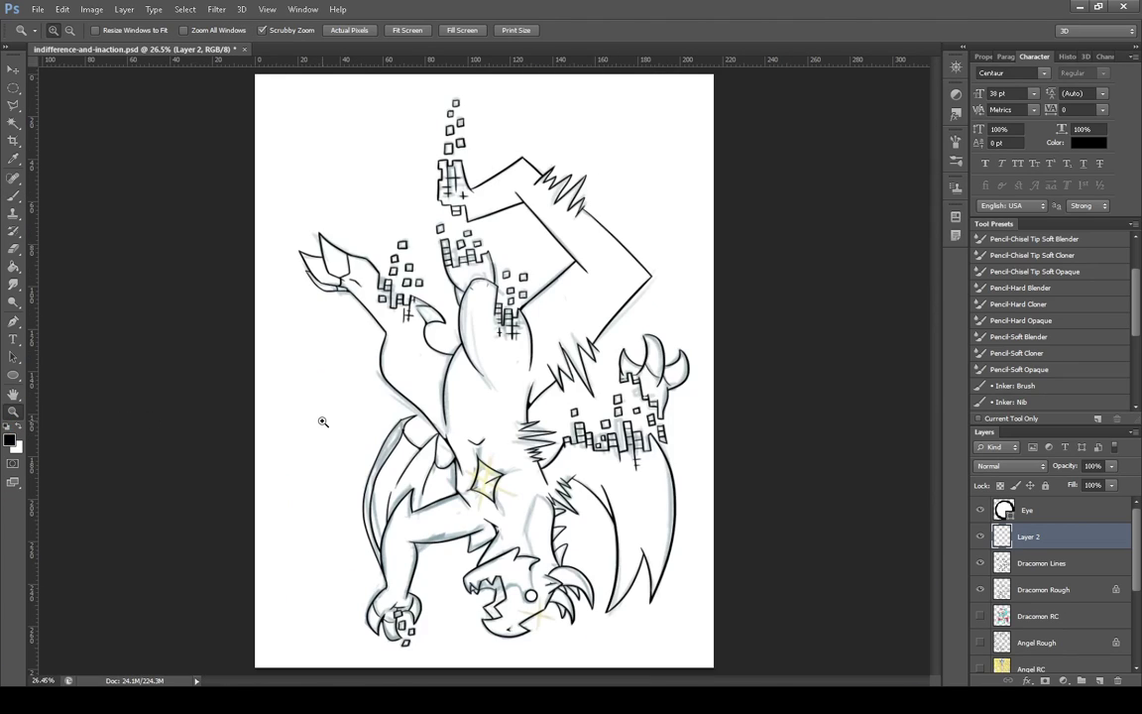
{"action": "left_click", "coordinate": [982, 589]}
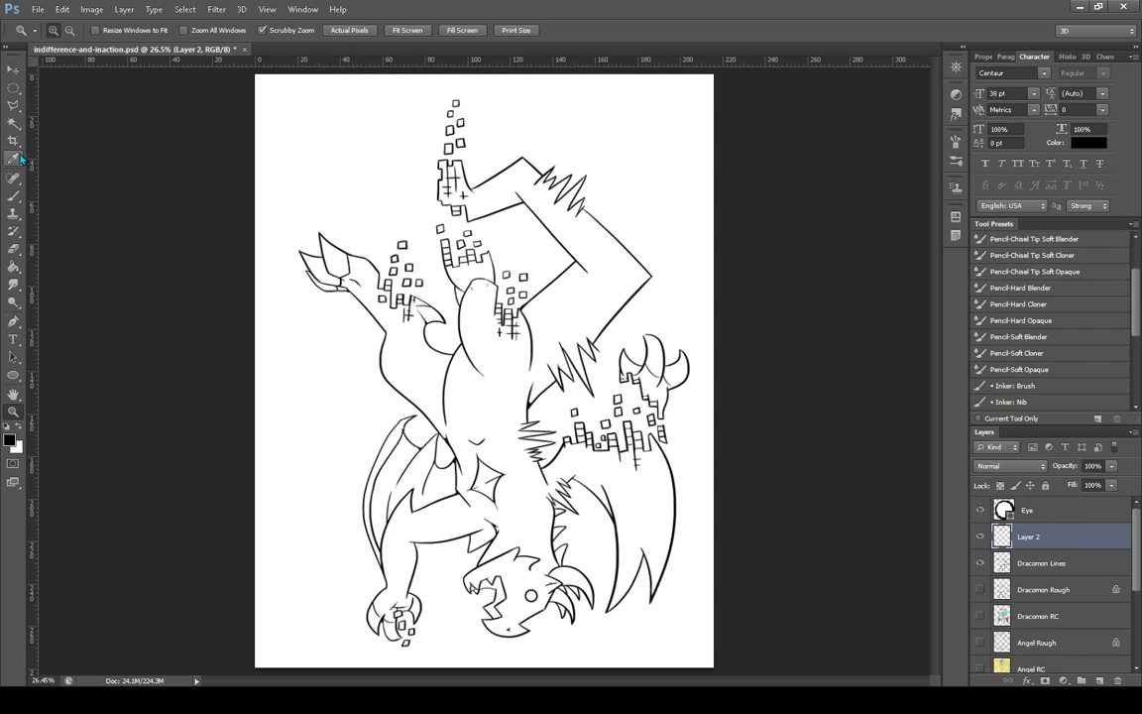
{"action": "left_click", "coordinate": [13, 122]}
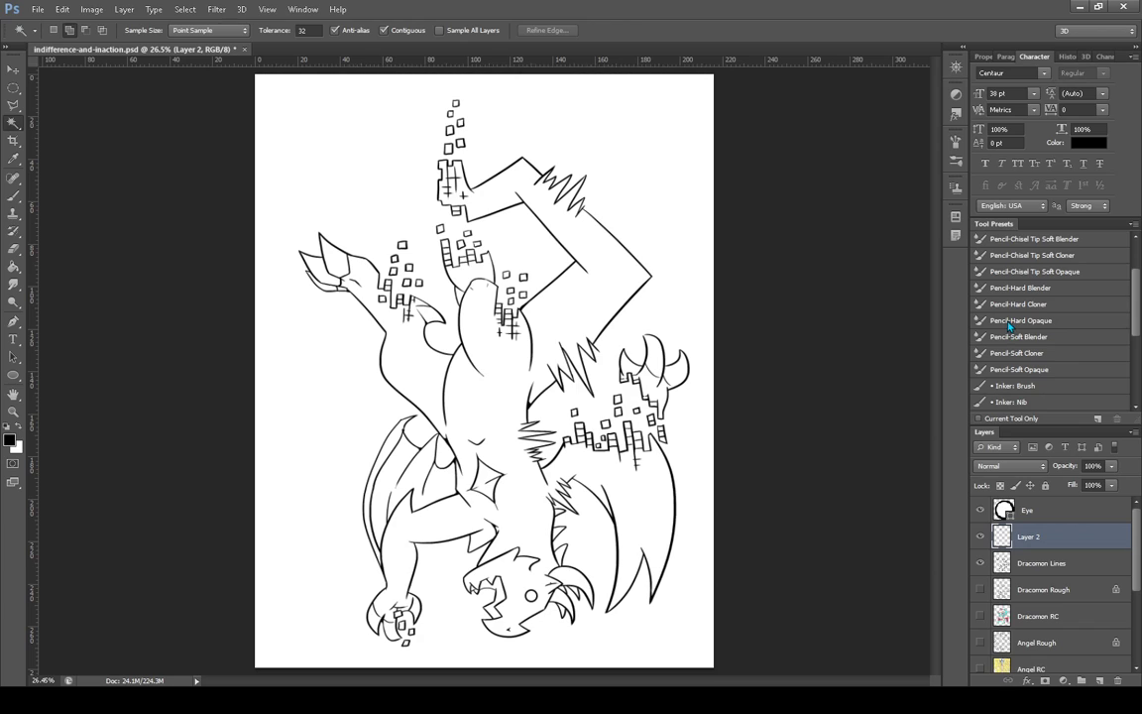
{"action": "key", "text": "ctrl+e"}
Select the creature's silhouette by inverting a background selection, and add a layer named Dracomon Base beneath the line art
{"action": "left_click", "coordinate": [692, 610]}
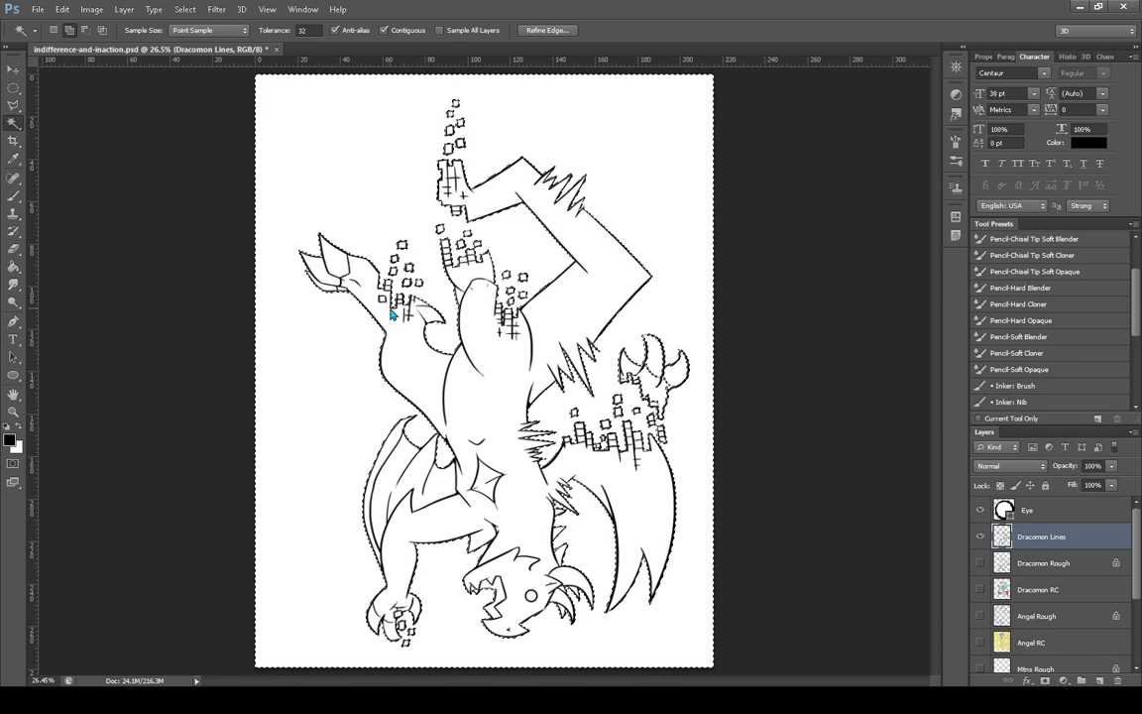
{"action": "left_click", "coordinate": [1047, 563]}
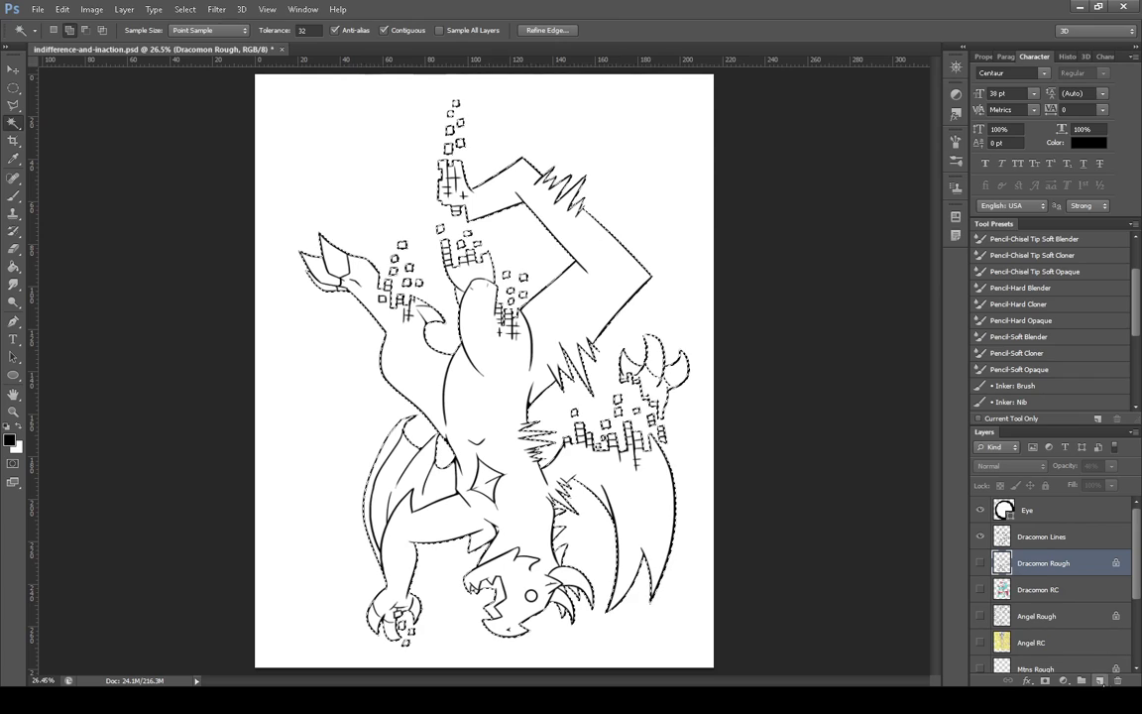
{"action": "key", "text": "ctrl+shift+alt+n"}
{"action": "double_click", "coordinate": [1033, 563]}
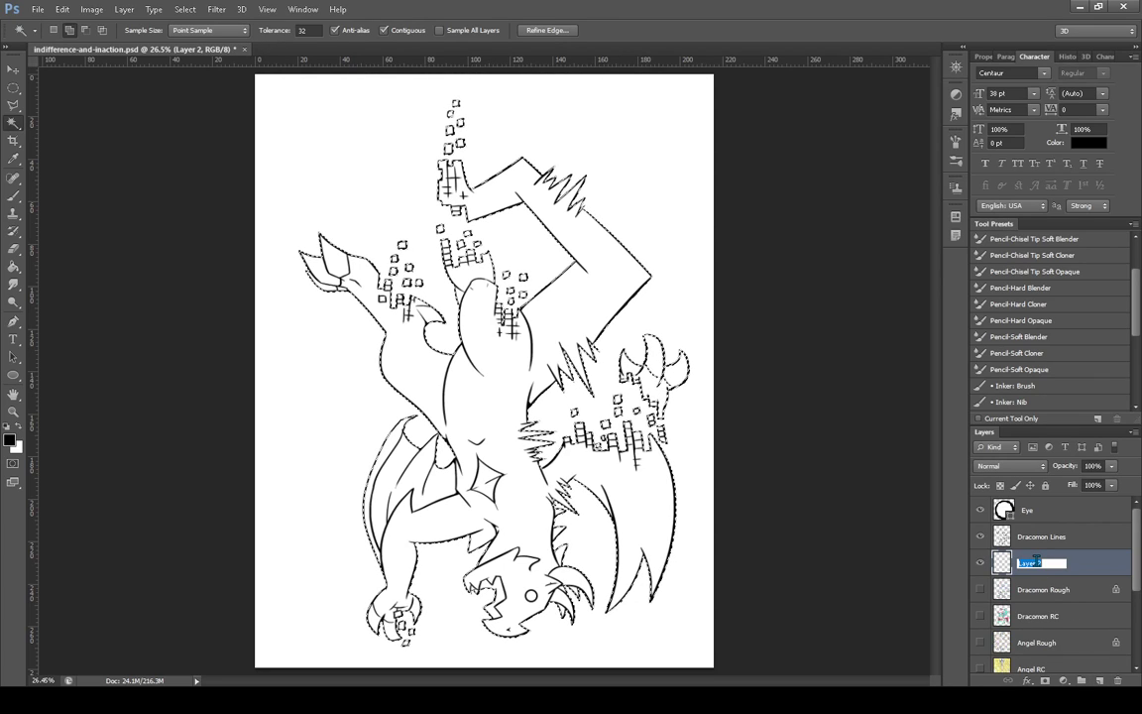
{"action": "type", "text": "Dracomon"}
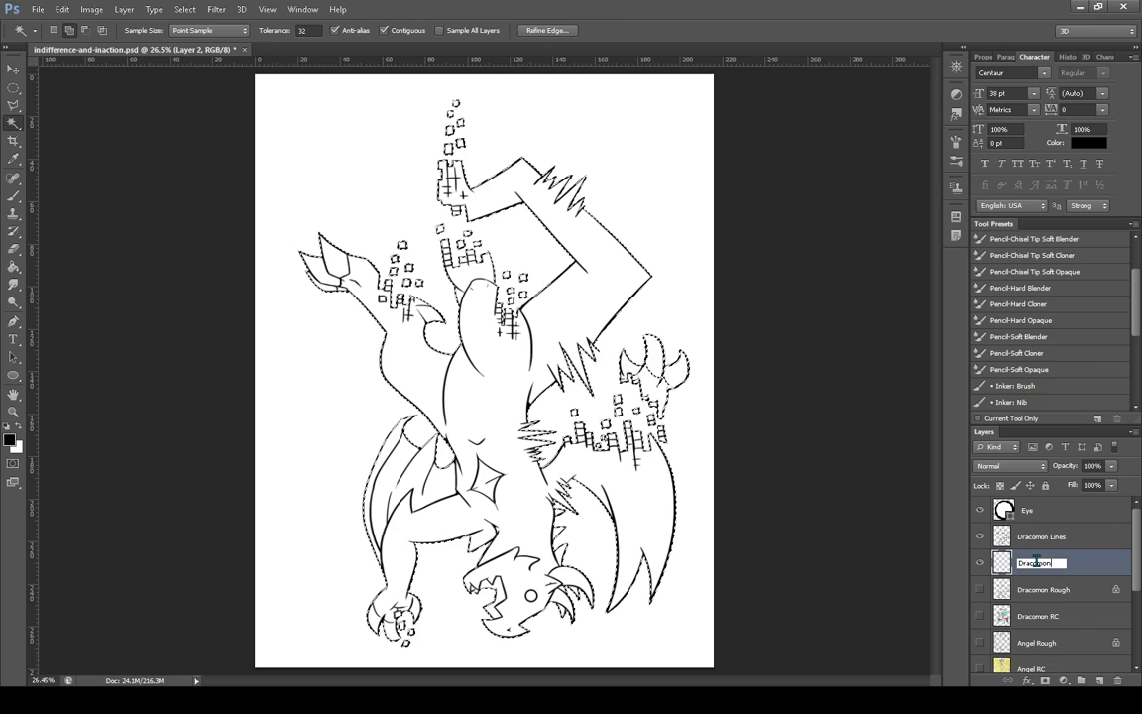
{"action": "type", "text": " Base"}
{"action": "key", "text": "Return"}
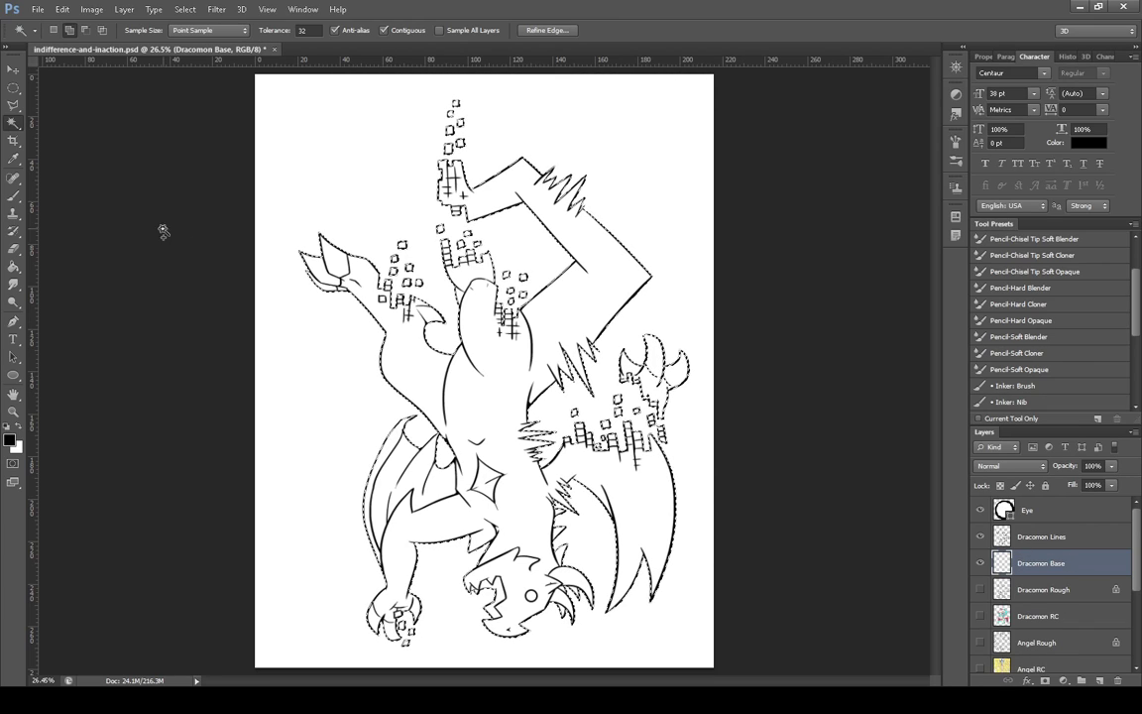
Set the foreground color to mint green for the creature's base fill
{"action": "key", "text": "i"}
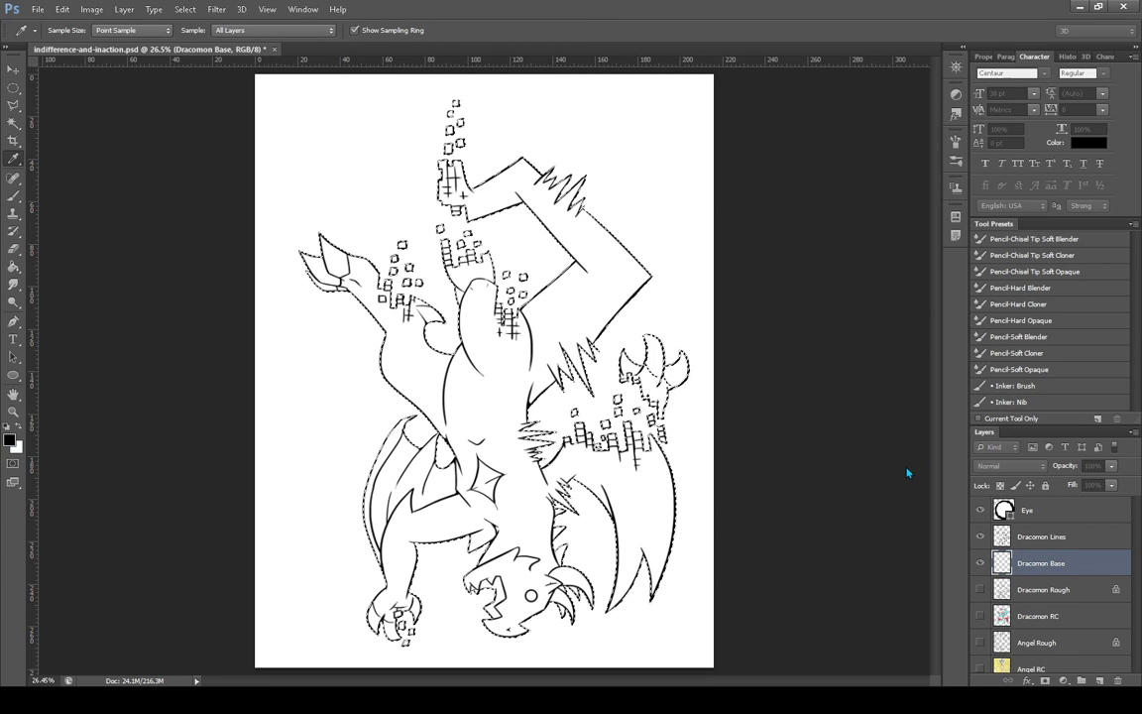
{"action": "left_click", "coordinate": [1044, 367]}
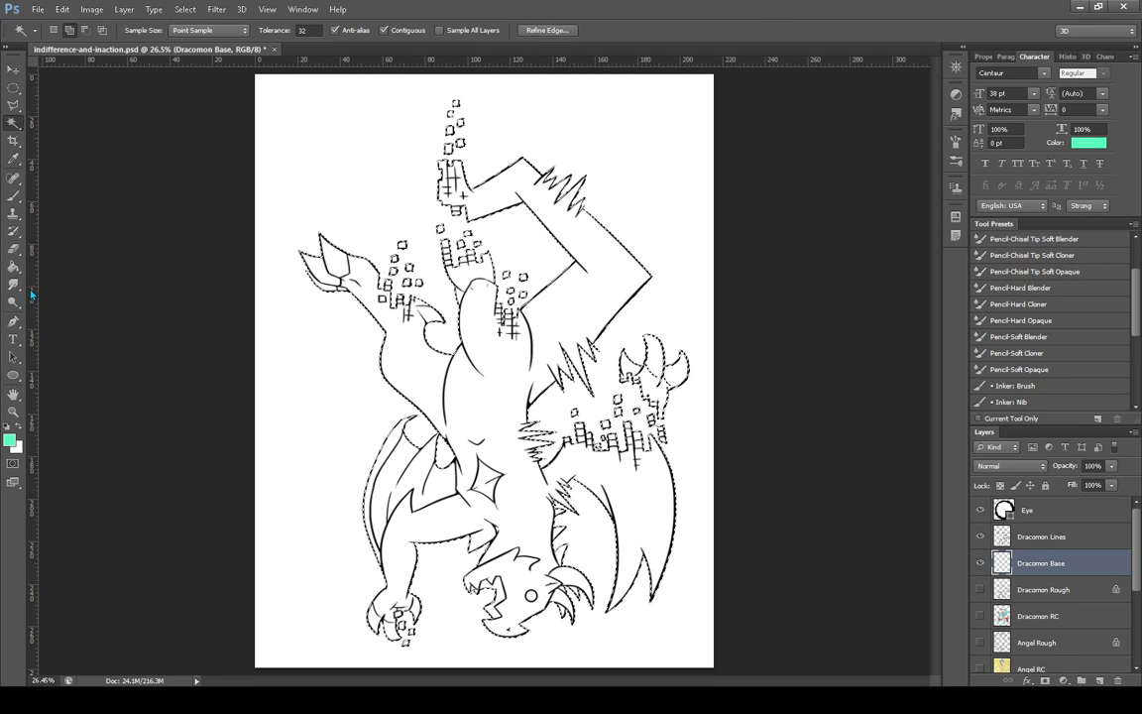
Try filling the selected dragon area with green on the Dracomon Base layer, and clear the fill and selection
{"action": "left_click", "coordinate": [13, 267]}
{"action": "left_click", "coordinate": [504, 458]}
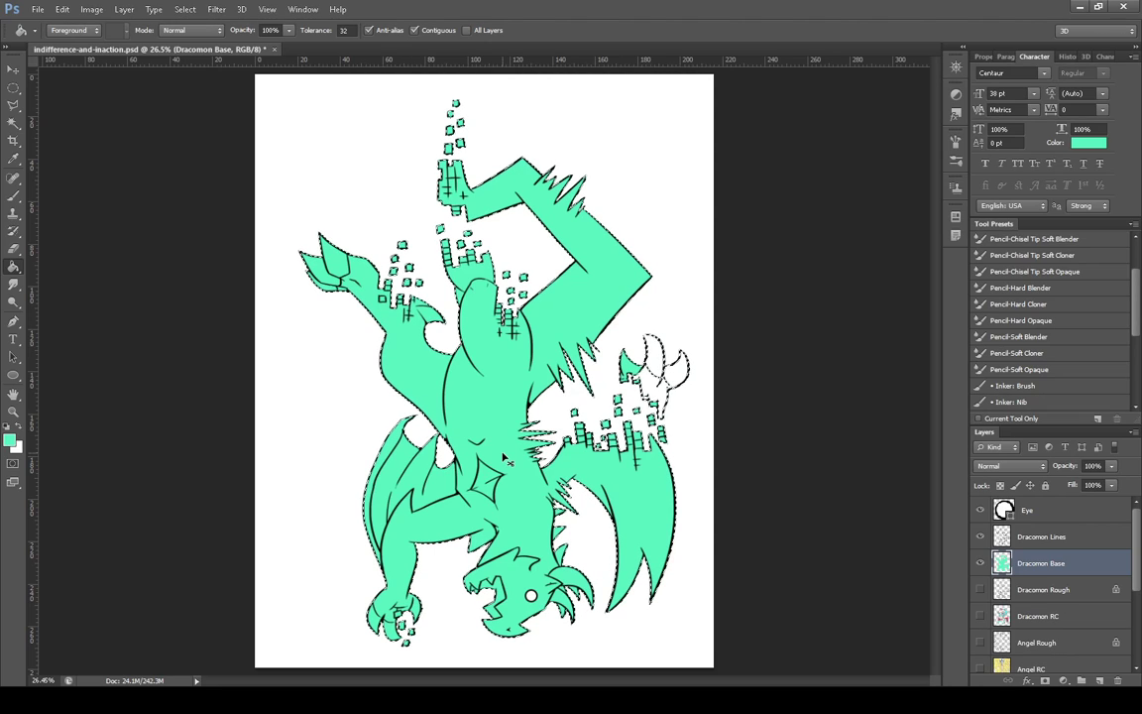
{"action": "key", "text": "ctrl+d"}
{"action": "key", "text": "ctrl+shift+d"}
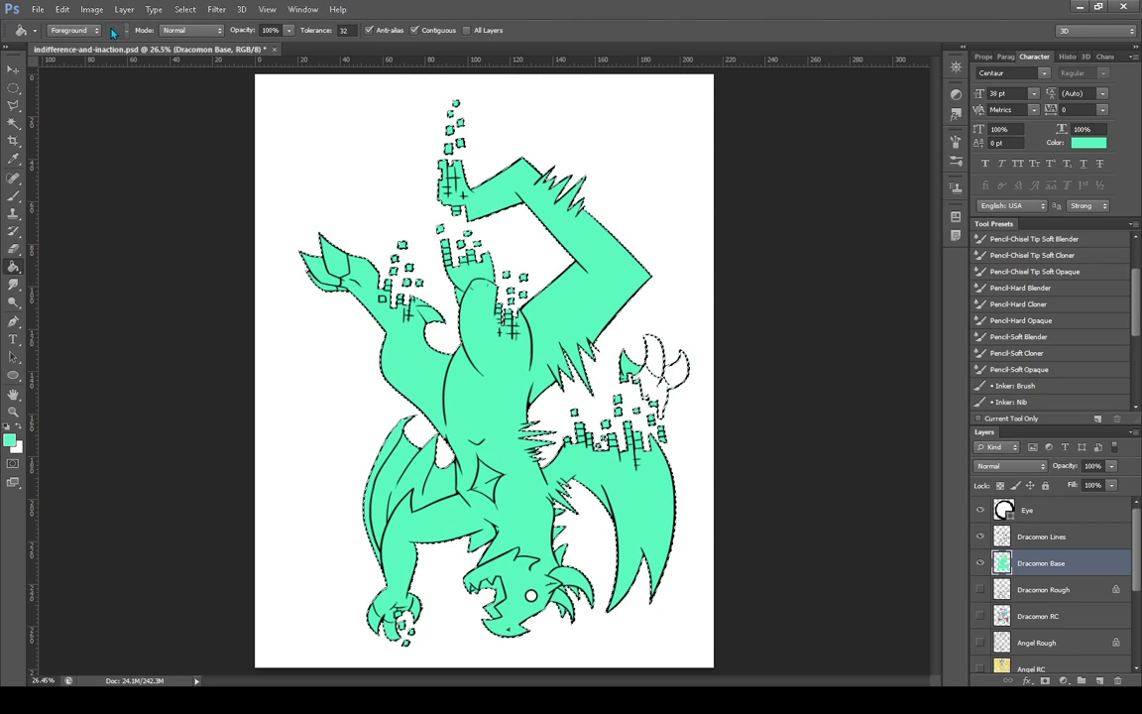
{"action": "key", "text": "Delete"}
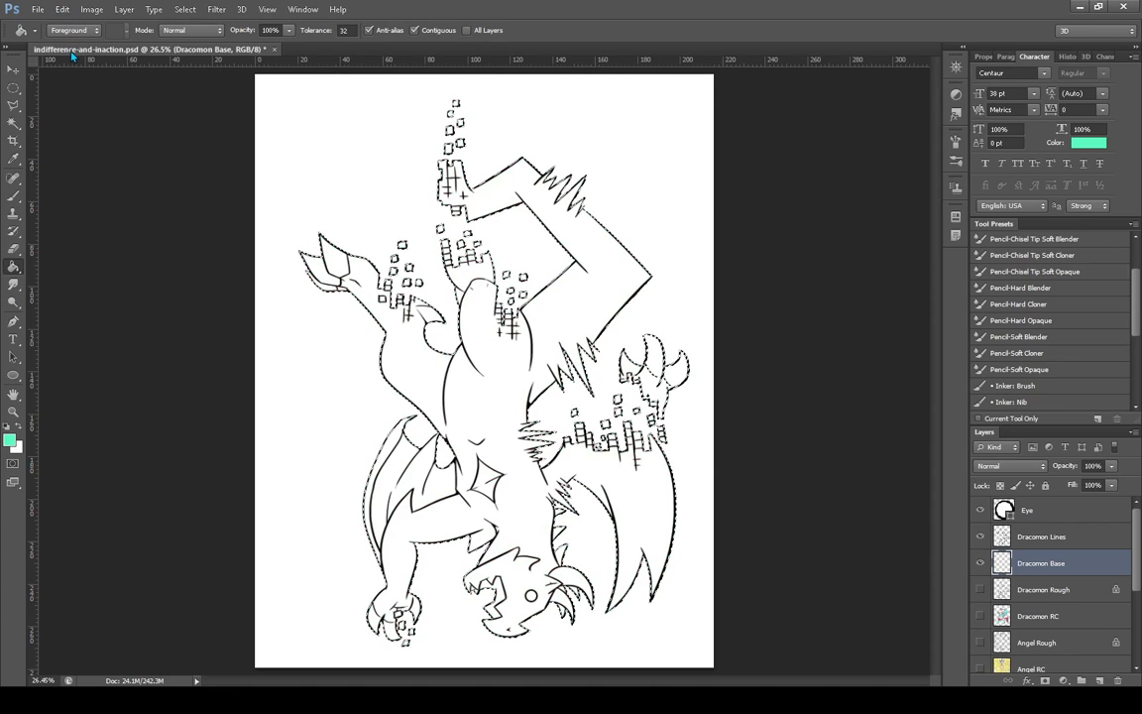
{"action": "key", "text": "ctrl+d"}
Close the outline gap at the dragon's raised claw on the Dracomon Lines layer with the brush in default black
{"action": "left_click", "coordinate": [1091, 535]}
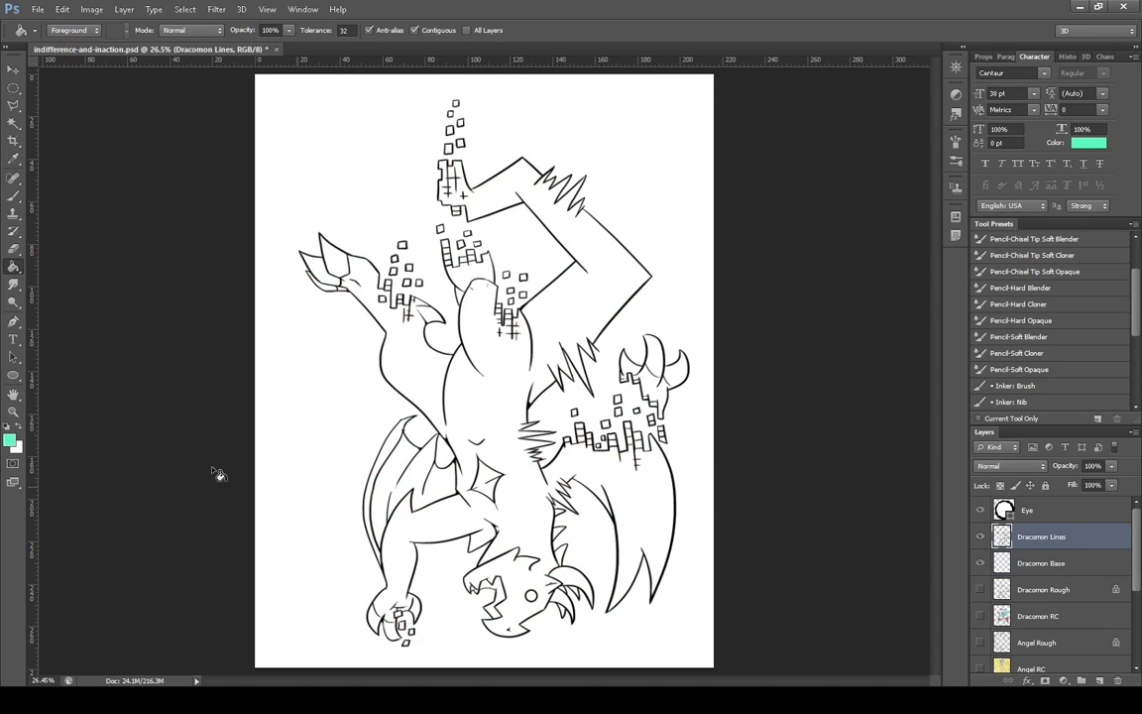
{"action": "key", "text": "d"}
{"action": "left_click", "coordinate": [13, 411]}
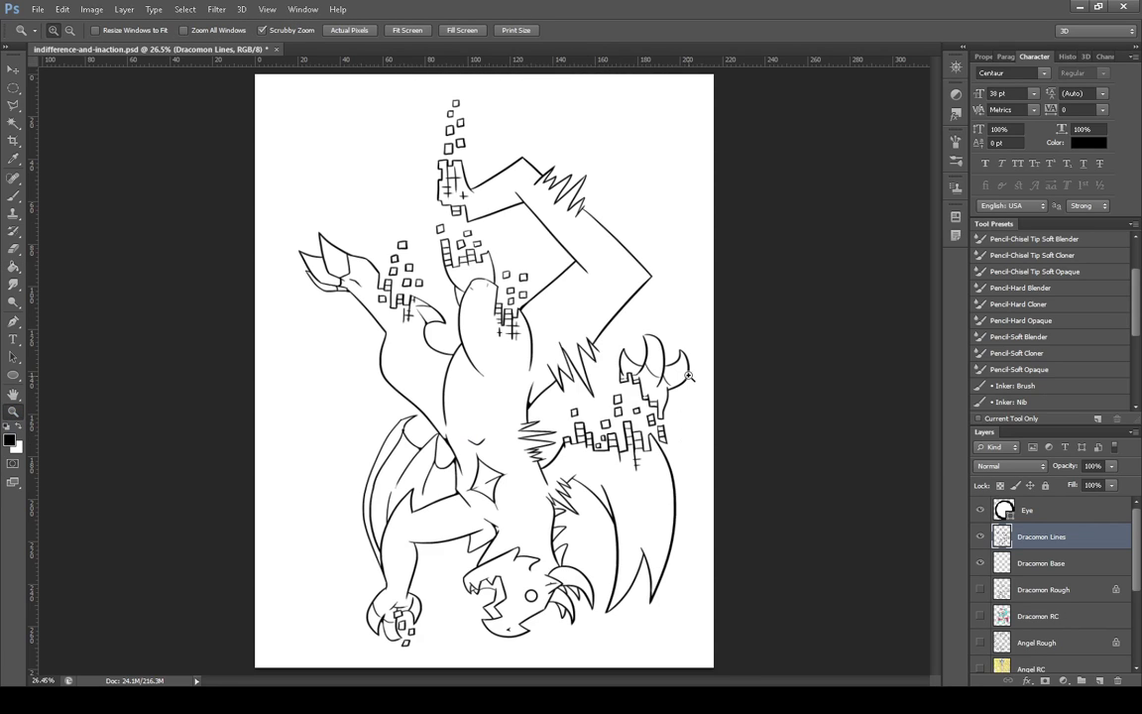
{"action": "left_click", "coordinate": [685, 333]}
{"action": "left_click", "coordinate": [656, 311]}
{"action": "left_click", "coordinate": [656, 311]}
{"action": "left_click", "coordinate": [580, 298]}
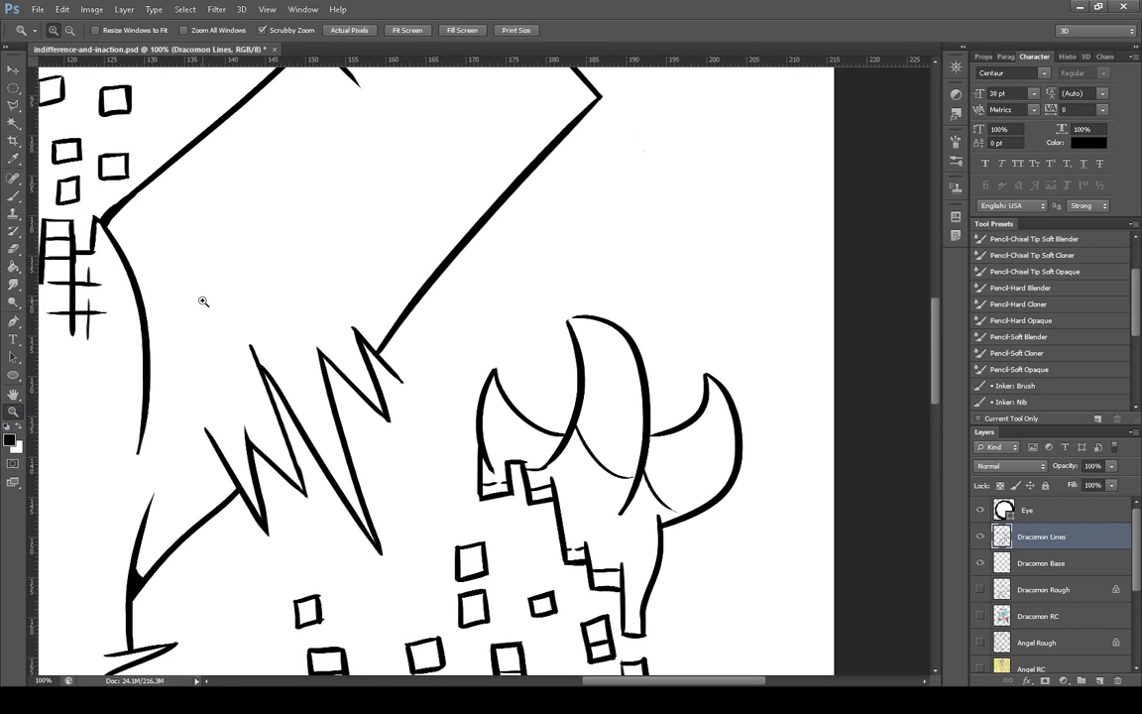
{"action": "left_click", "coordinate": [13, 196]}
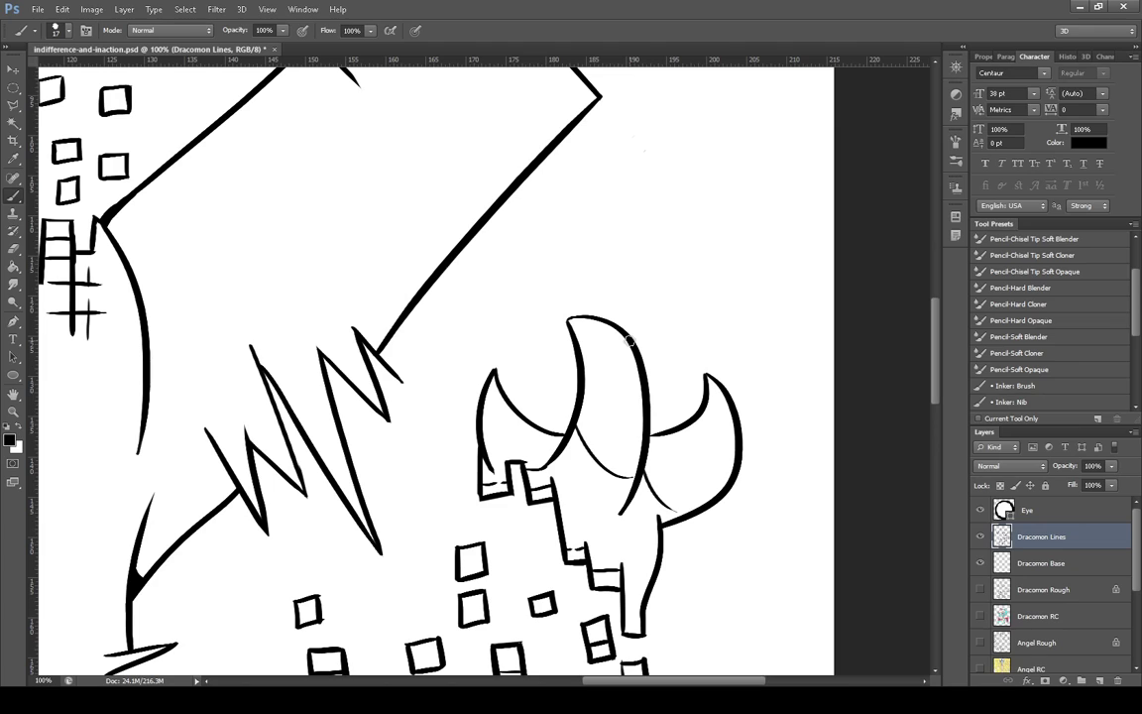
{"action": "key", "text": "z"}
{"action": "key", "text": "ctrl+0"}
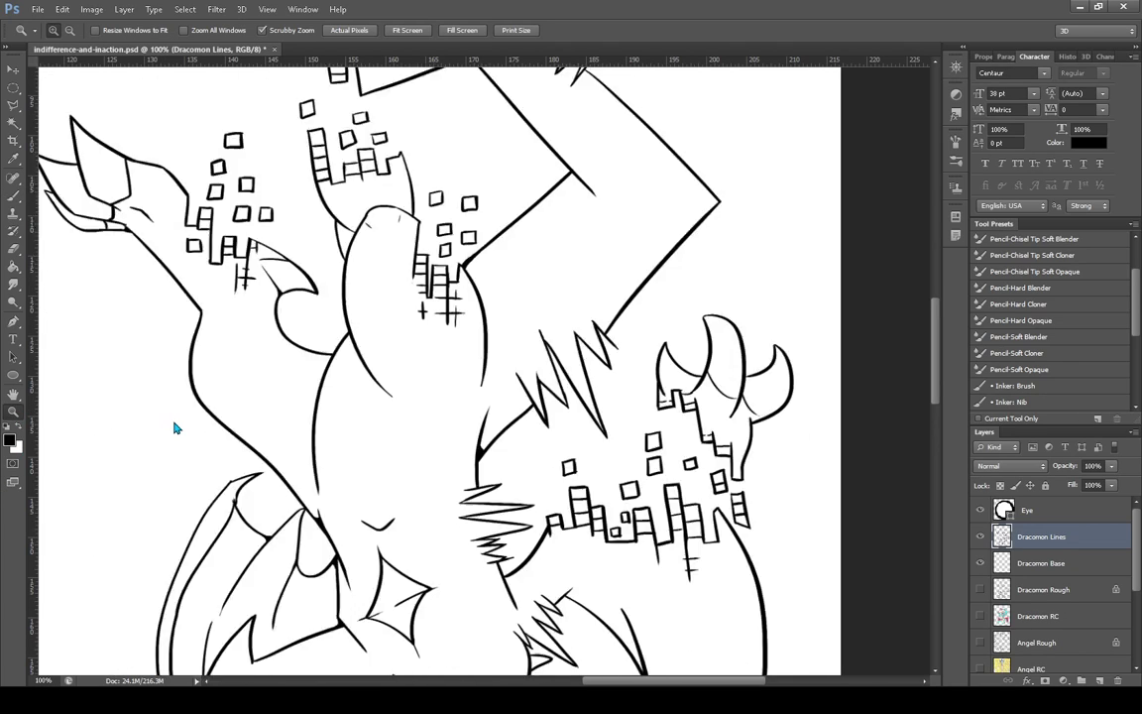
Select the dragon's whole silhouette by inverting a Magic Wand selection of the surrounding area on Dracomon Lines, and make Dracomon Base active
{"action": "left_click", "coordinate": [14, 122]}
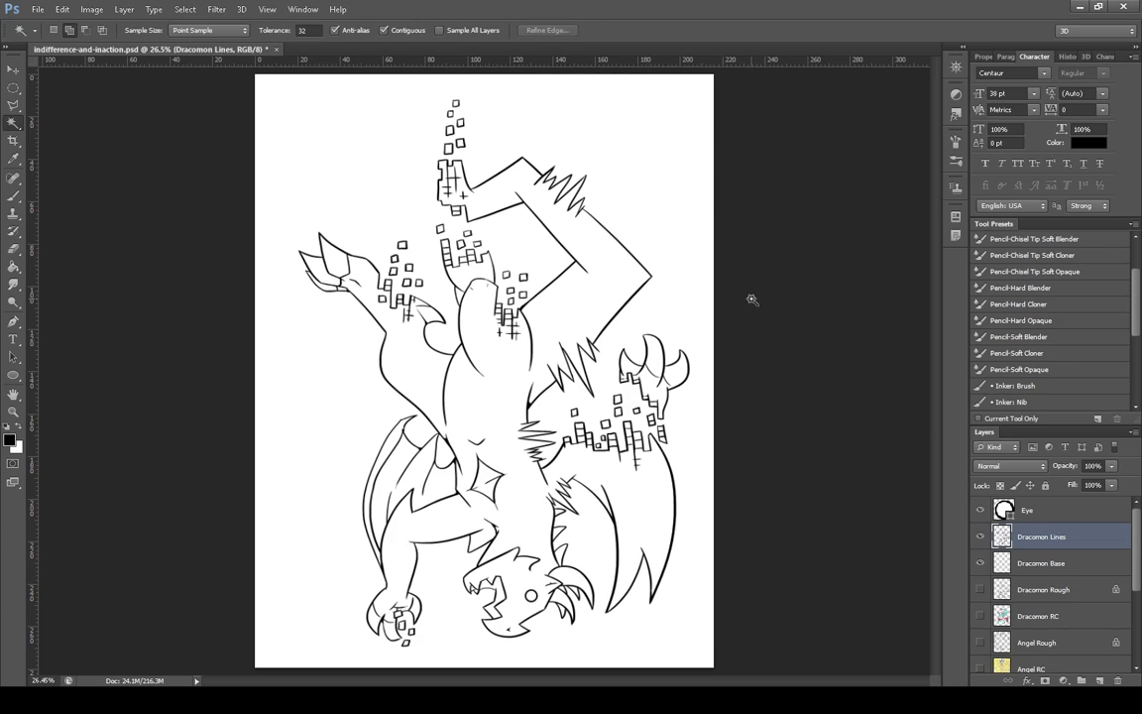
{"action": "left_click", "coordinate": [652, 210]}
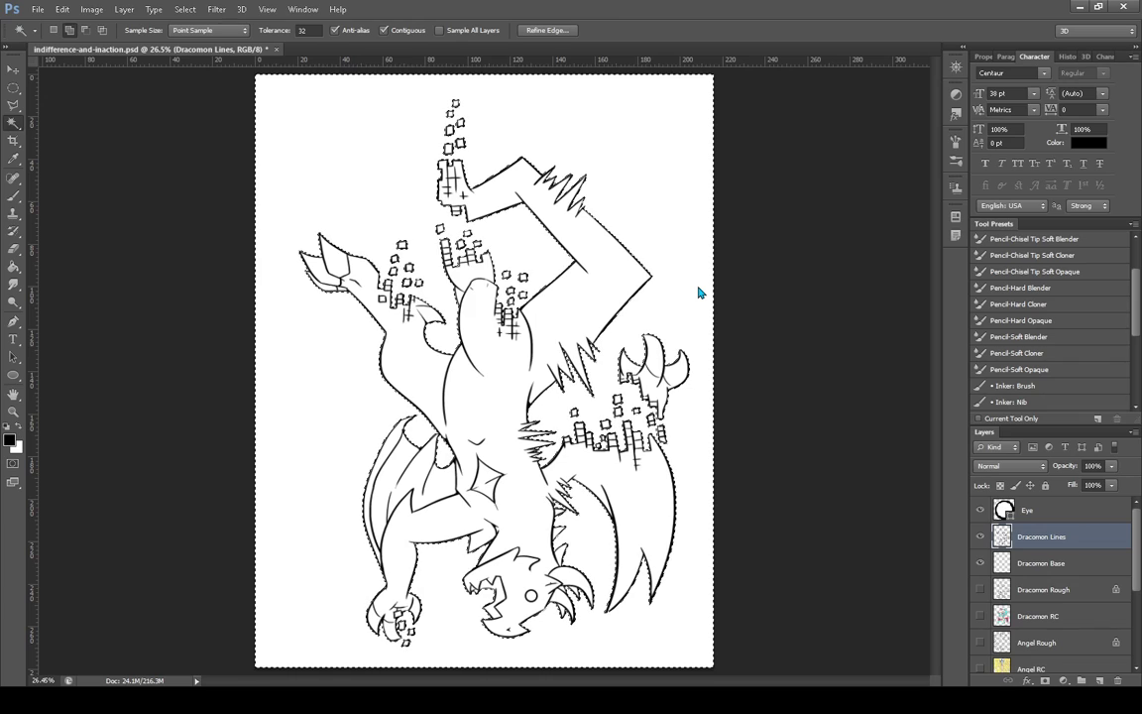
{"action": "left_click", "coordinate": [1043, 562]}
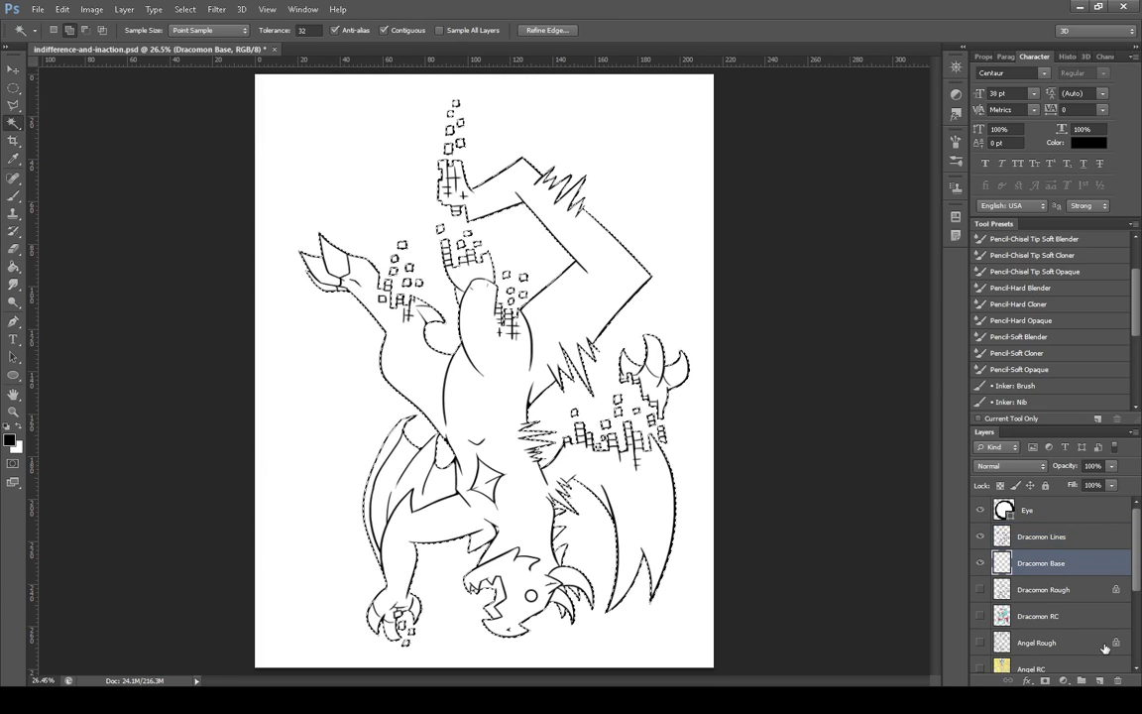
Add a layer above Dracomon Base and fill the dragon selection with turquoise
{"action": "left_click", "coordinate": [1102, 681]}
{"action": "key", "text": "i"}
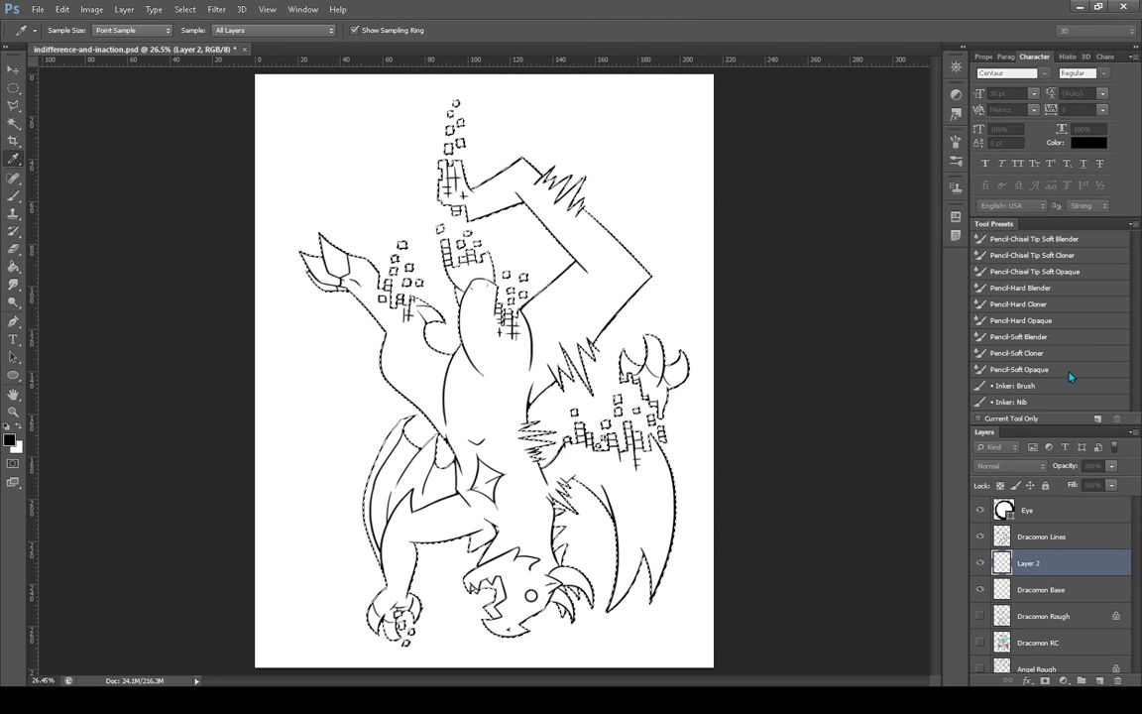
{"action": "key", "text": "w"}
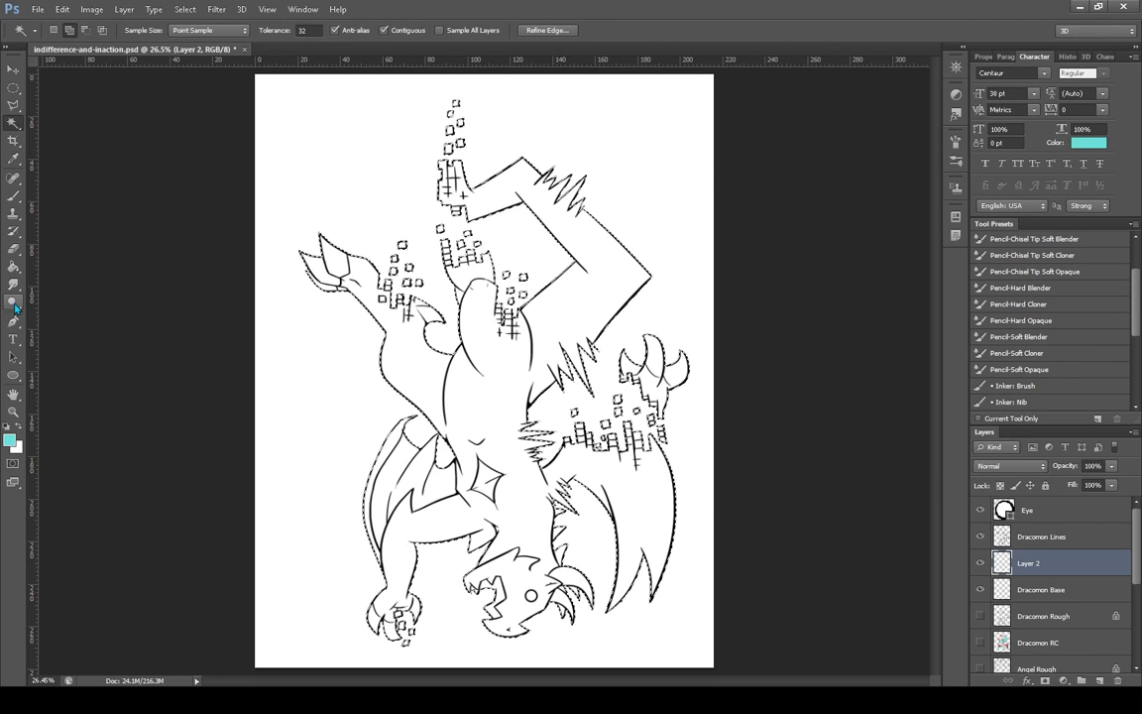
{"action": "left_click", "coordinate": [13, 268]}
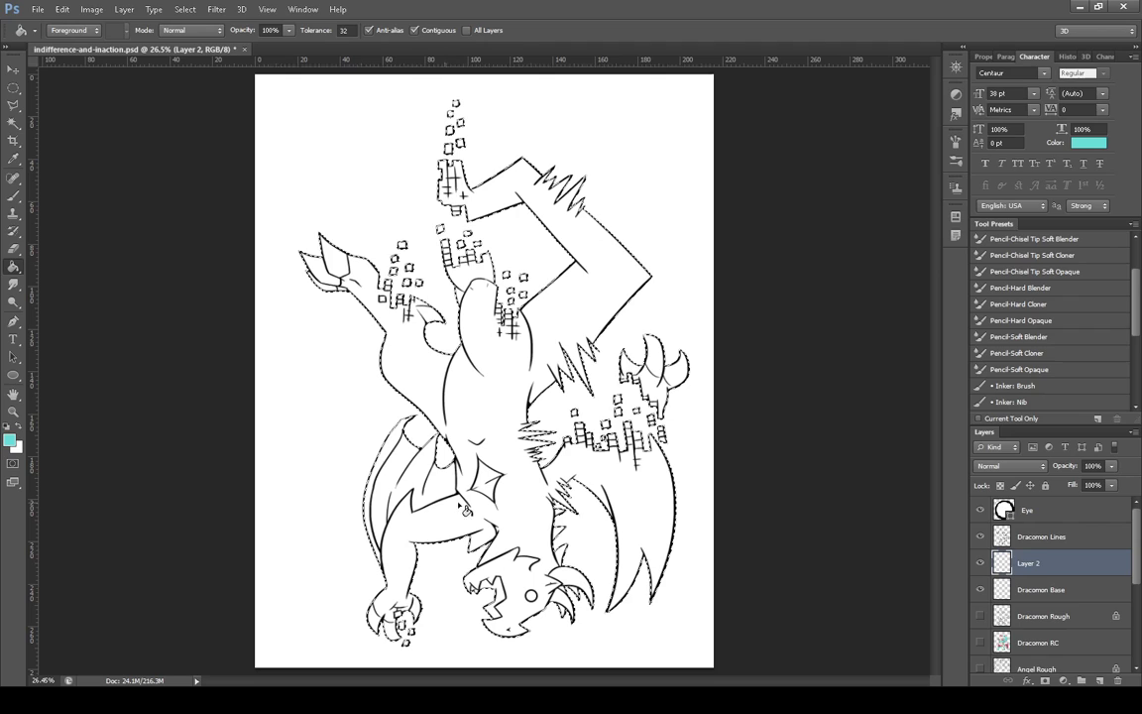
{"action": "left_click", "coordinate": [441, 409]}
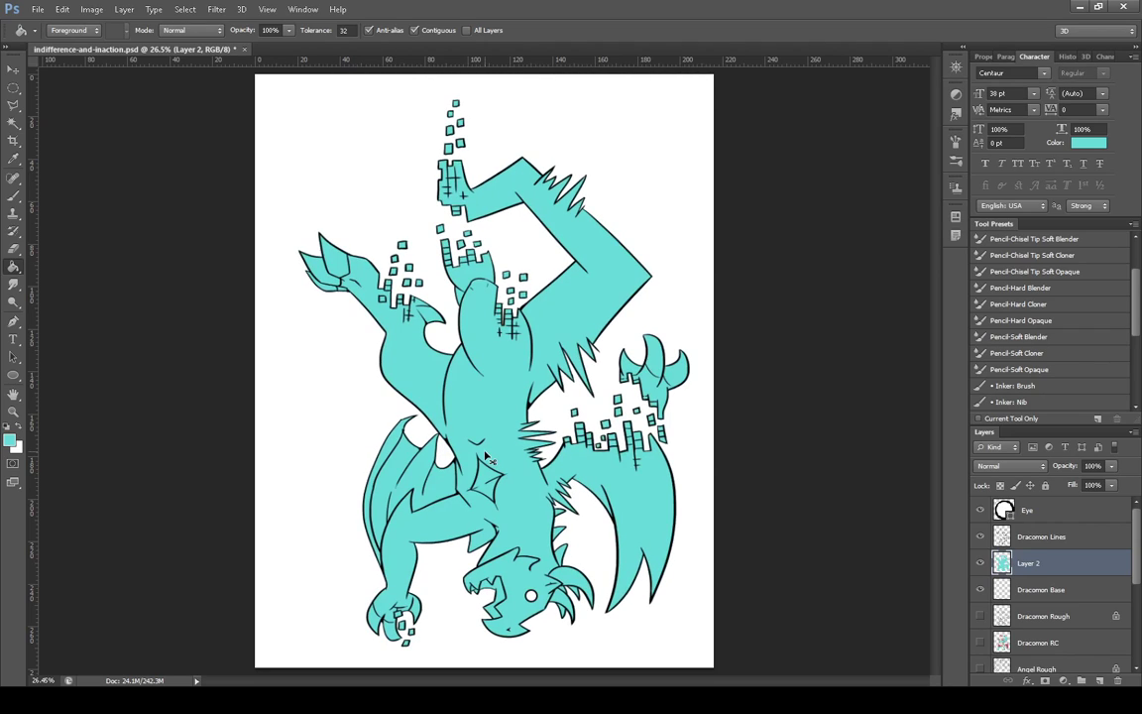
Rename the turquoise fill layer "Dracomon Base"
{"action": "double_click", "coordinate": [1032, 563]}
{"action": "type", "text": "Dracomon Base"}
{"action": "key", "text": "Return"}
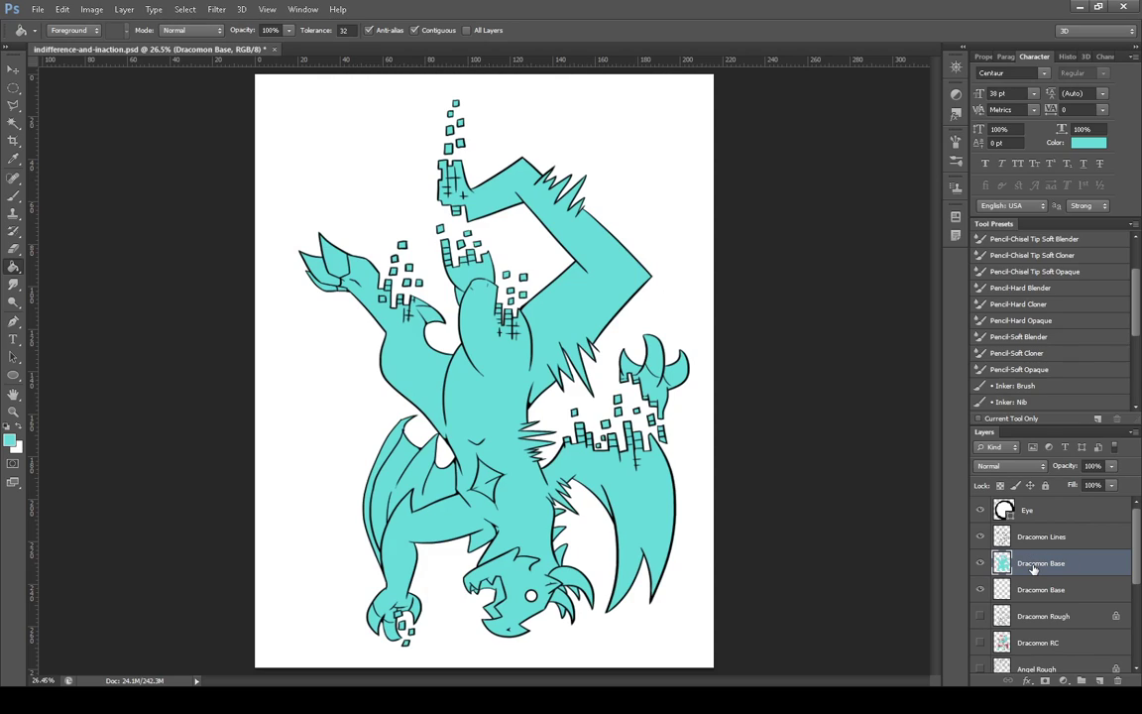
Check the turquoise fill's edges up close against the temporarily shown BG layer
{"action": "scroll", "coordinate": [1002, 615], "scroll_direction": "down", "scroll_amount": 3}
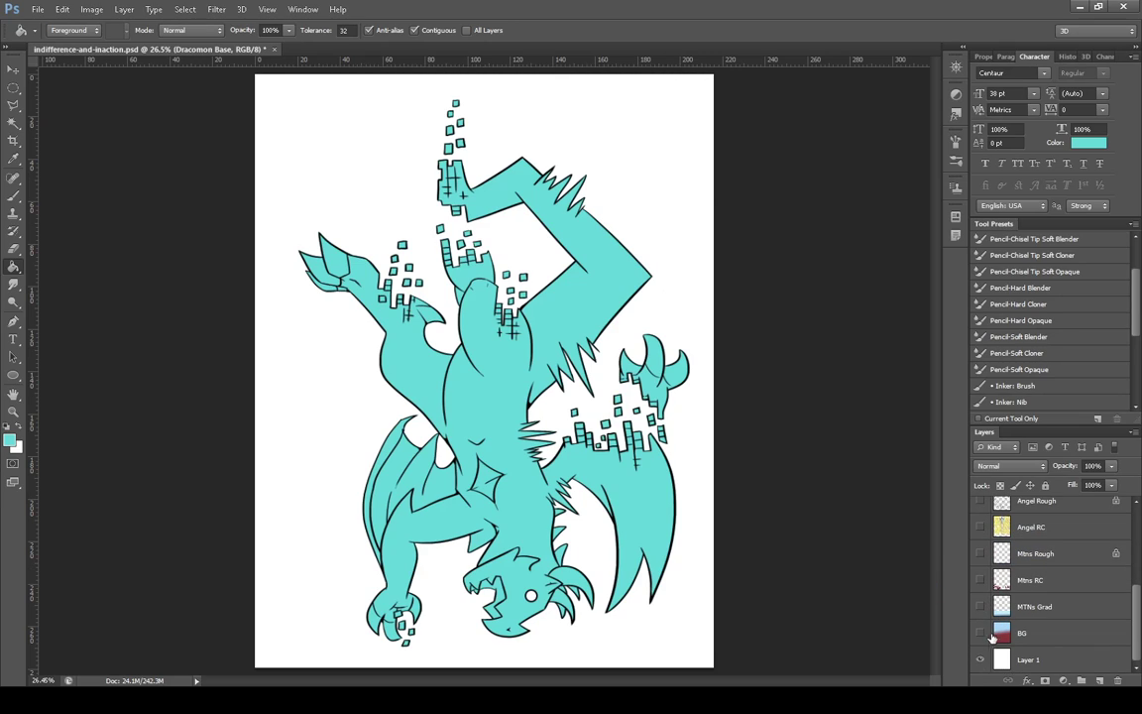
{"action": "left_click", "coordinate": [981, 632]}
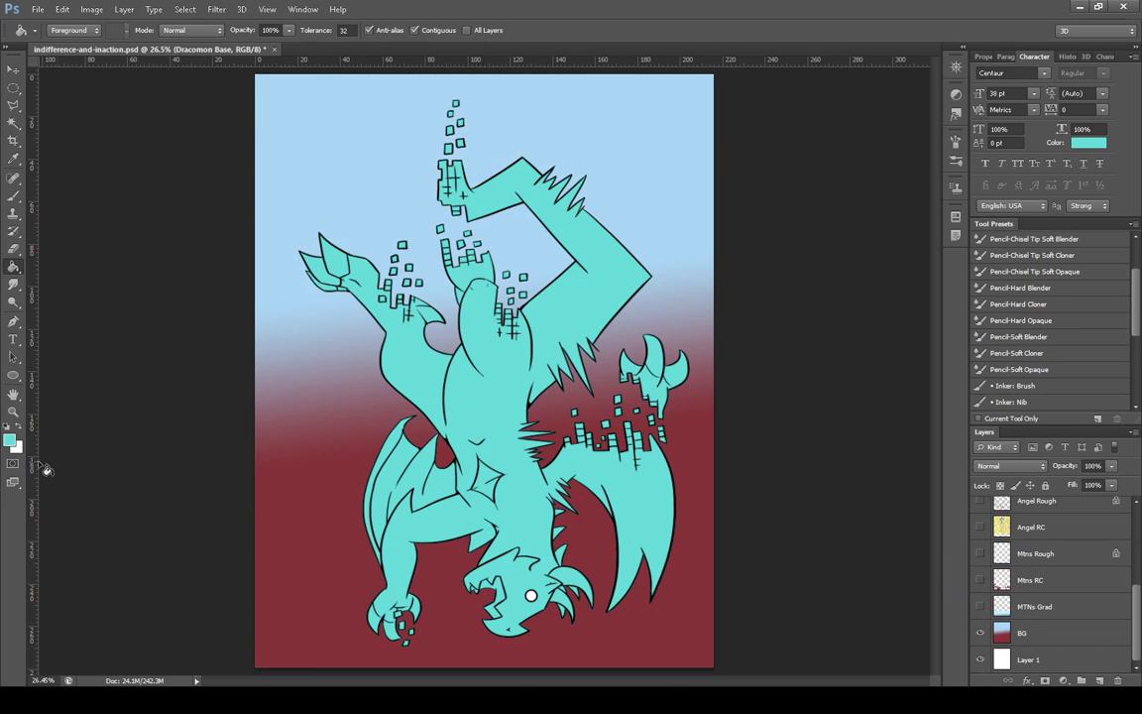
{"action": "left_click", "coordinate": [12, 411]}
{"action": "left_click_drag", "start_coordinate": [621, 620], "coordinate": [624, 624]}
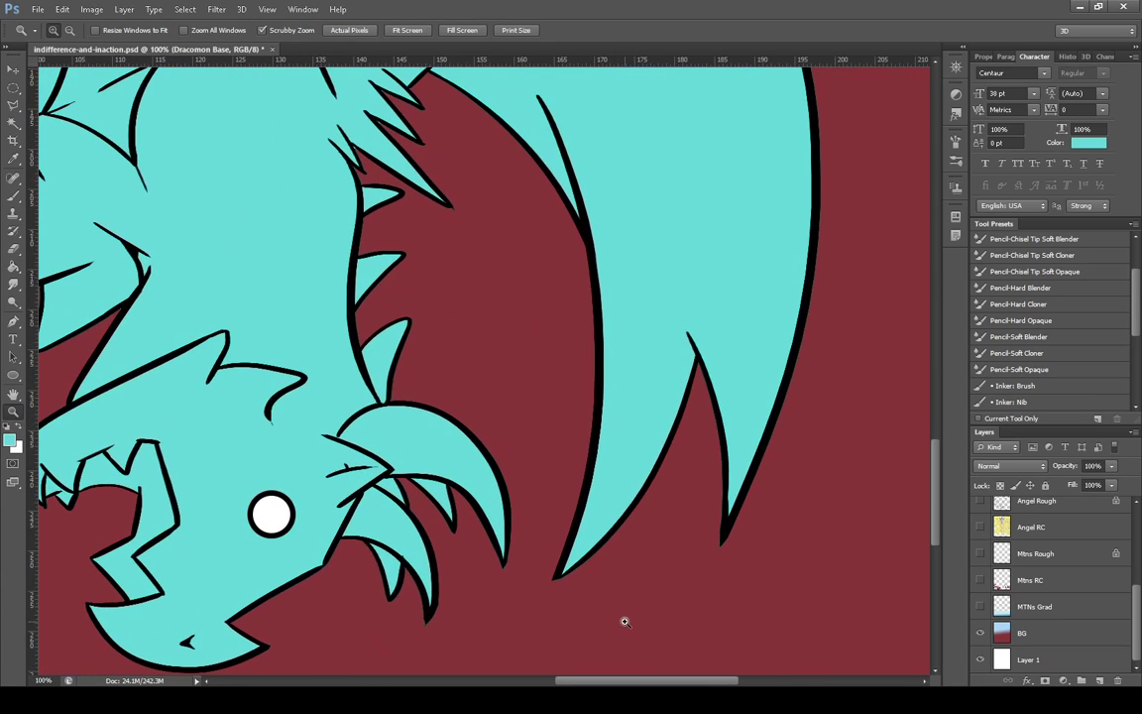
{"action": "left_click", "coordinate": [357, 351]}
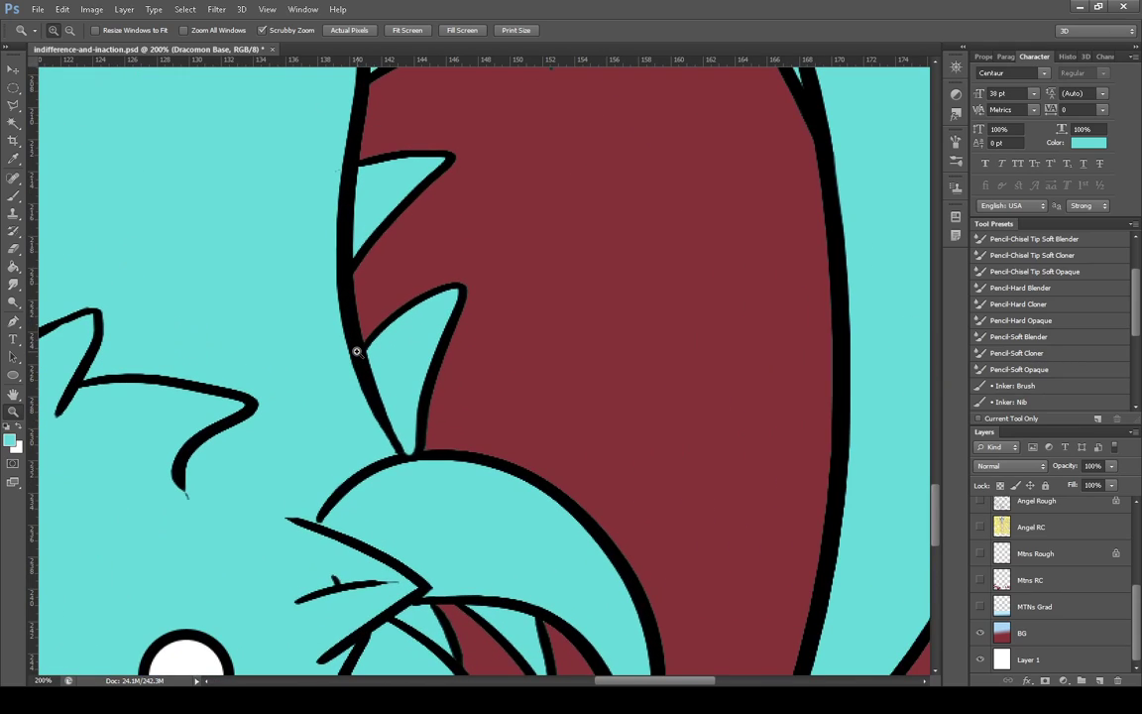
{"action": "key", "text": "ctrl+0"}
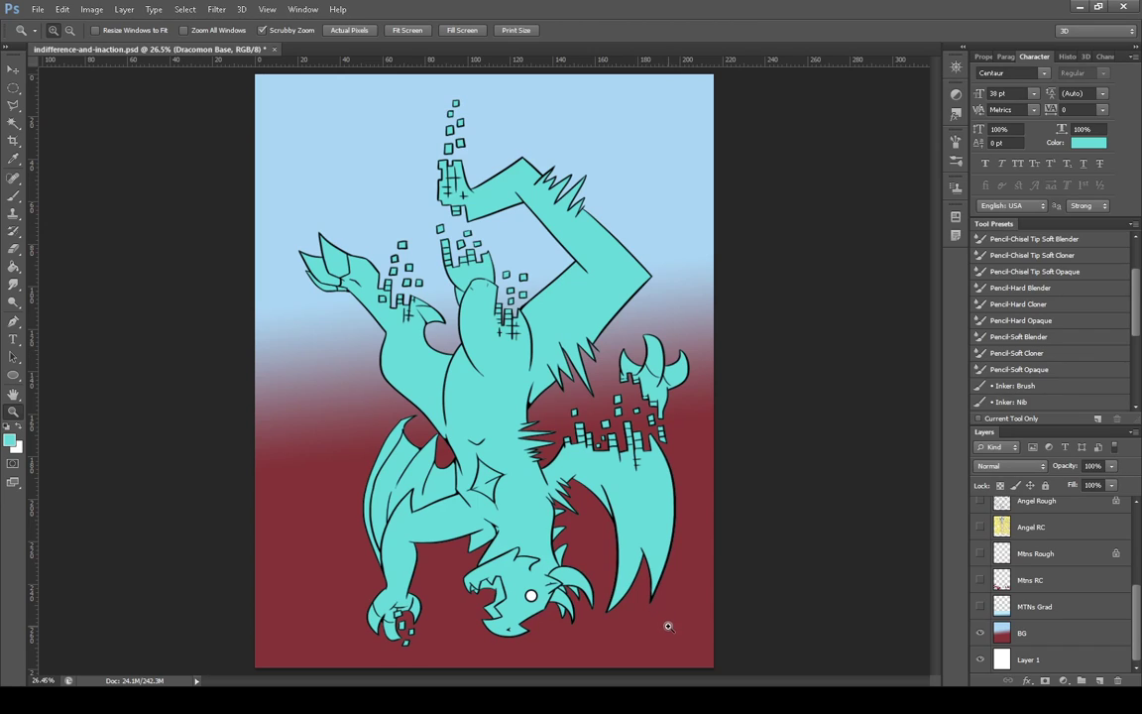
{"action": "left_click", "coordinate": [981, 638]}
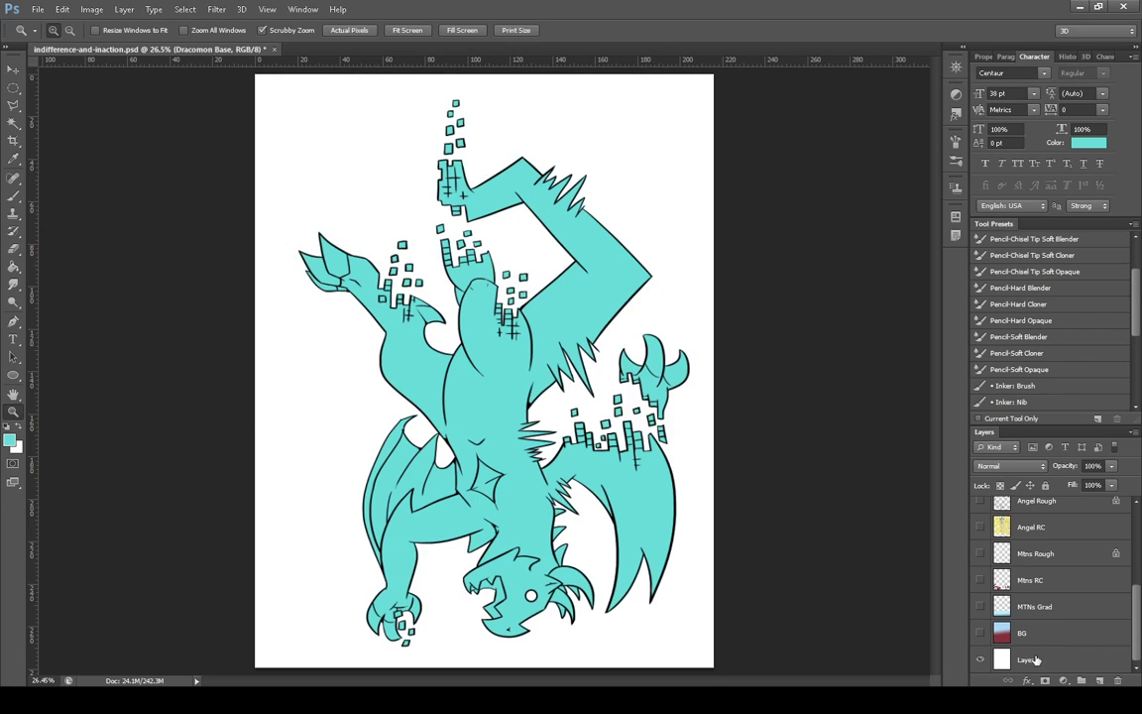
Add a layer above the white Layer 1 and fill it with dark purple as a contrasting backdrop
{"action": "left_click", "coordinate": [1057, 660]}
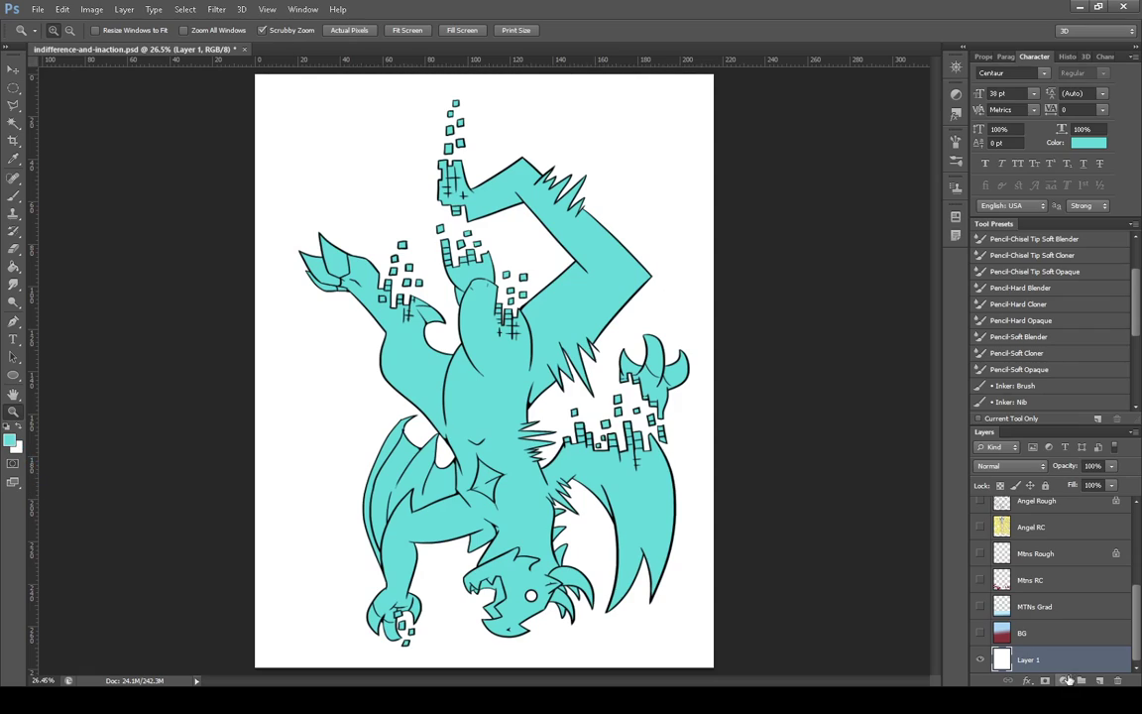
{"action": "left_click", "coordinate": [1100, 680]}
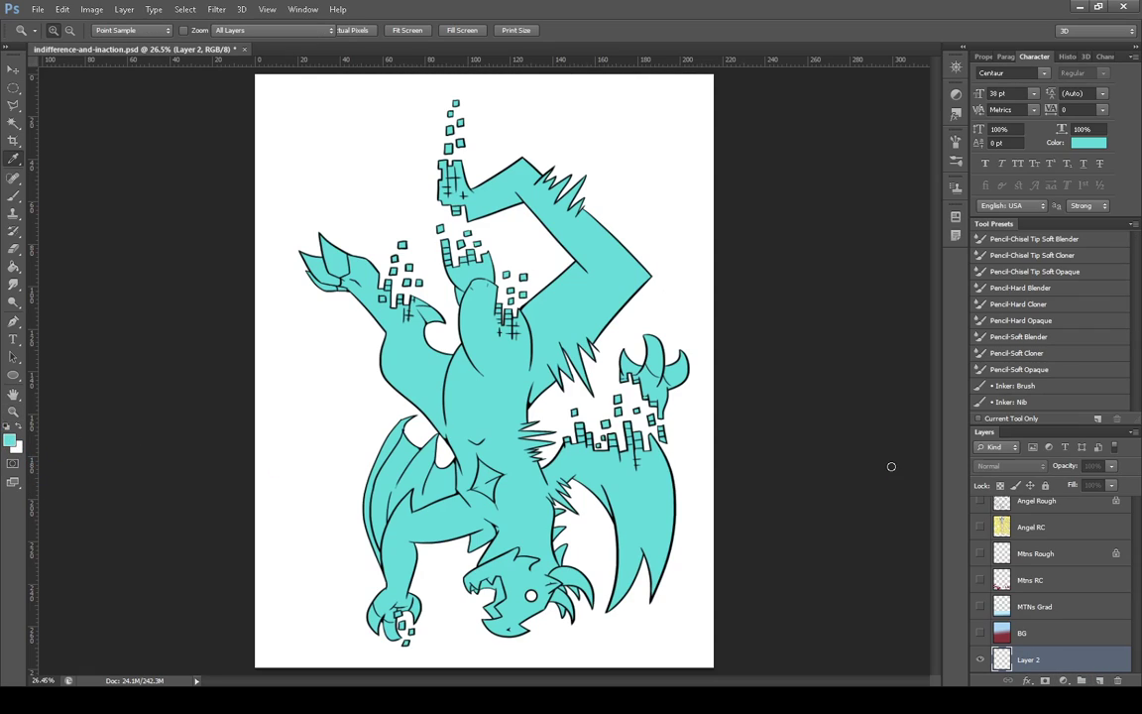
{"action": "key", "text": "i"}
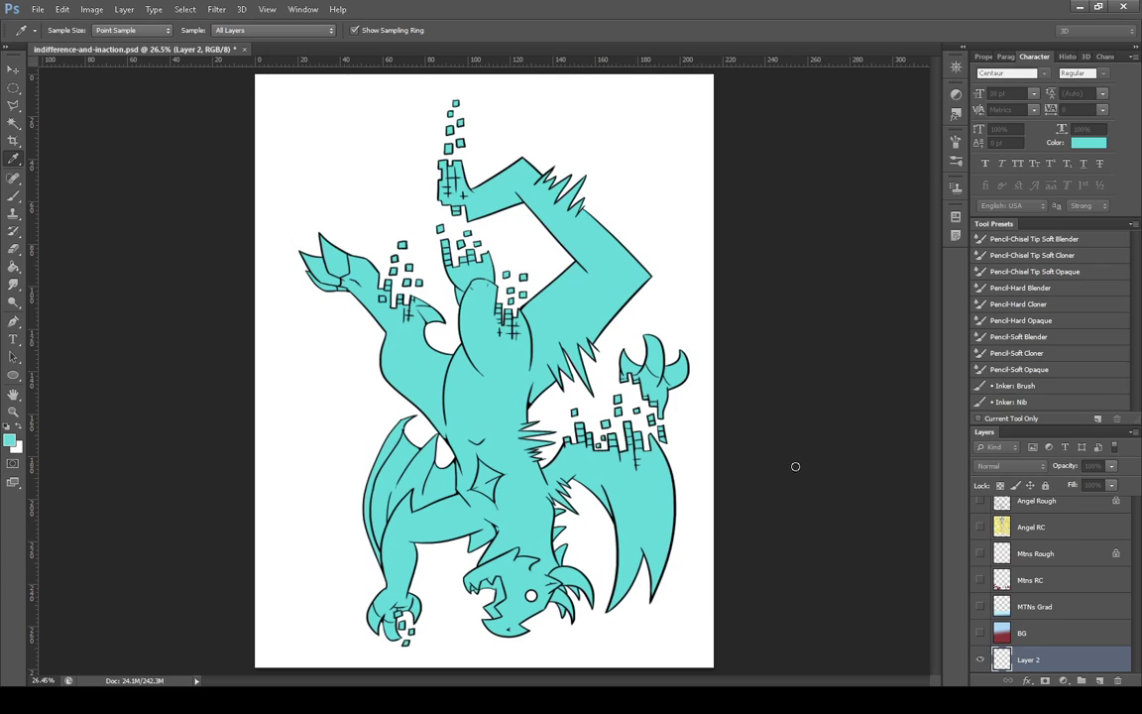
{"action": "left_click", "coordinate": [1030, 376]}
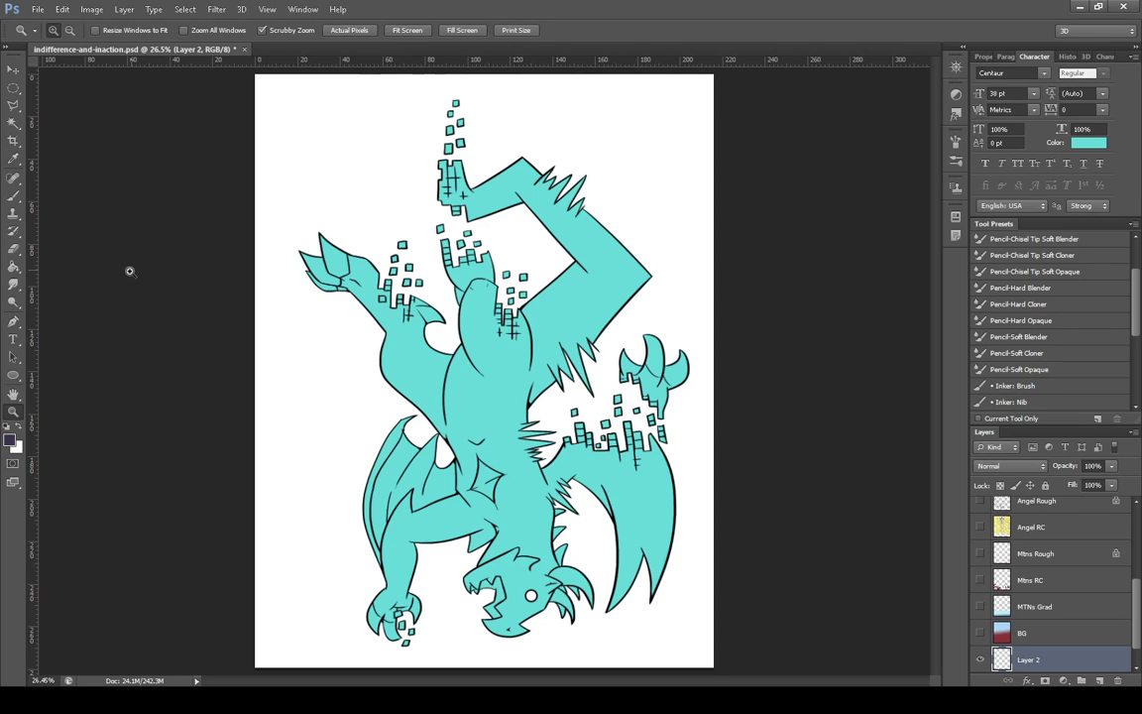
{"action": "left_click", "coordinate": [13, 267]}
{"action": "left_click", "coordinate": [306, 395]}
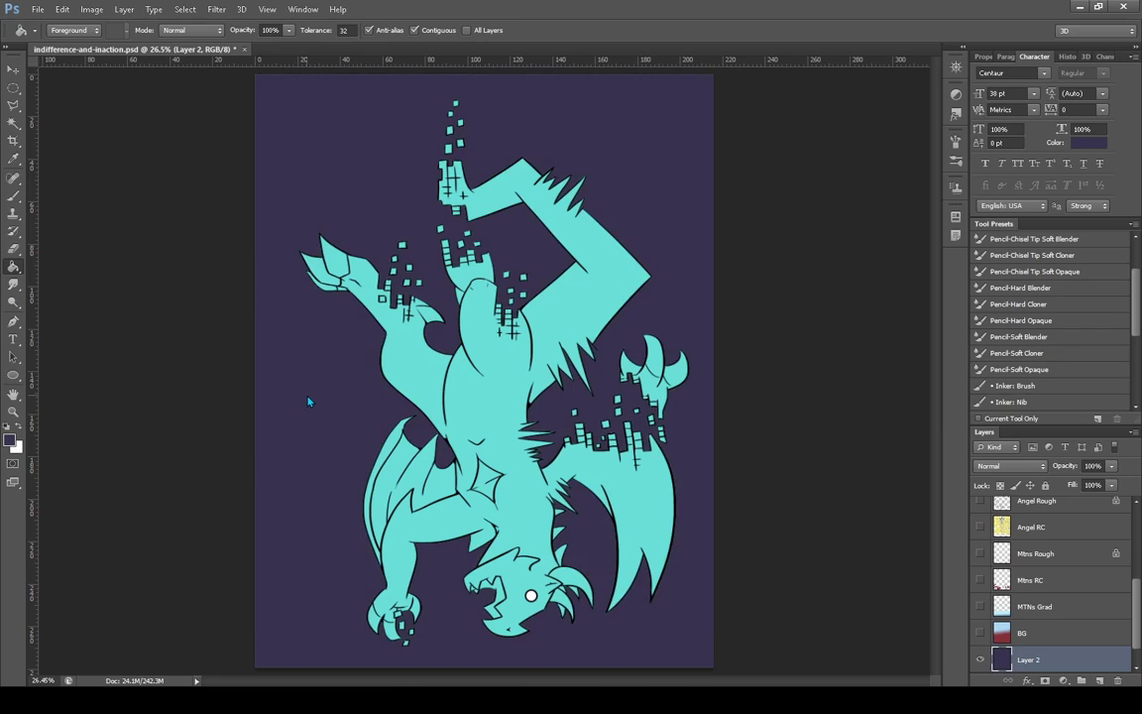
Refill the backdrop layer with a darker, nearly black purple
{"action": "key", "text": "i"}
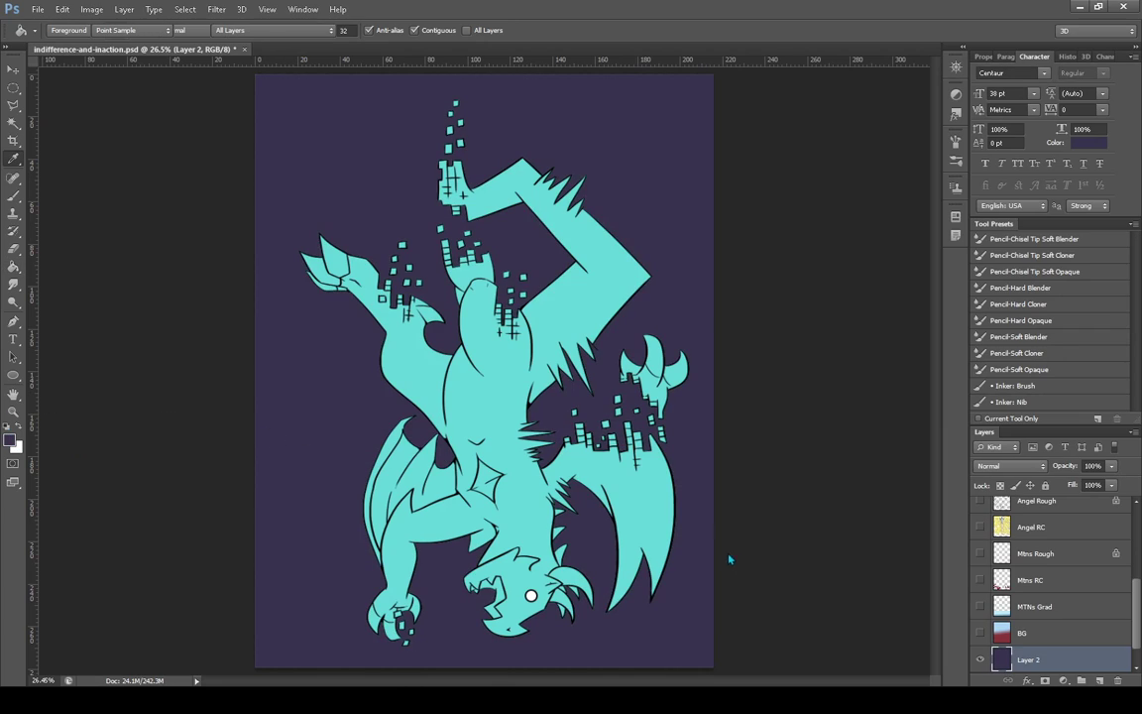
{"action": "key", "text": "g"}
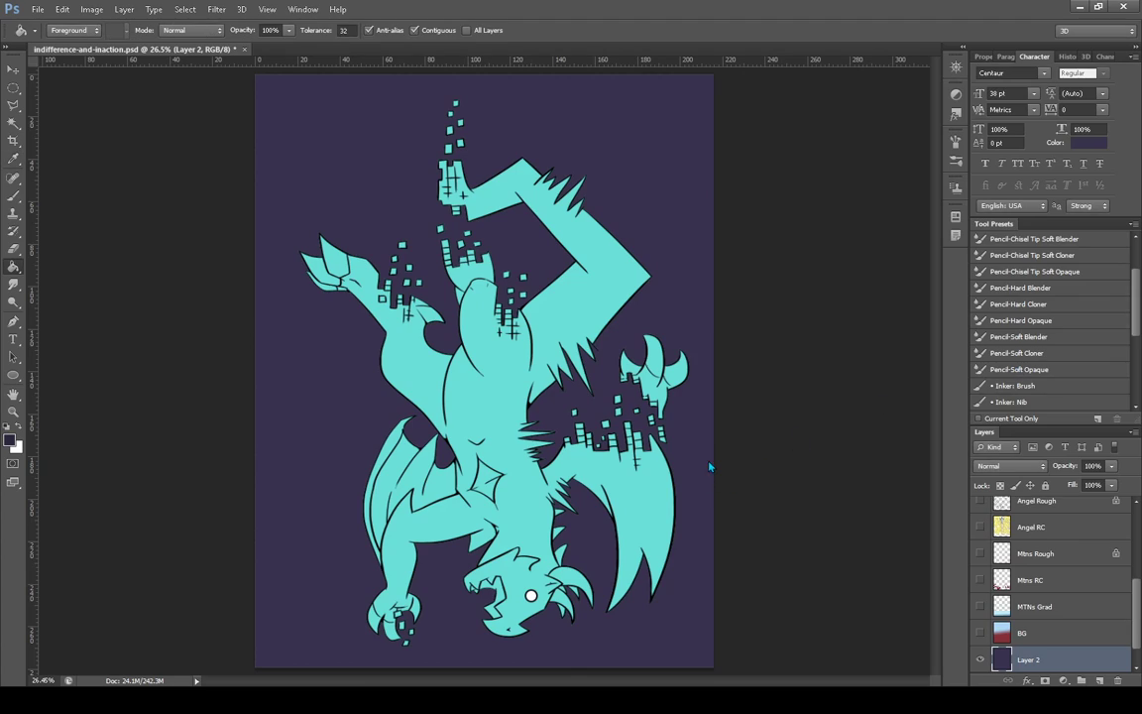
{"action": "left_click", "coordinate": [706, 462]}
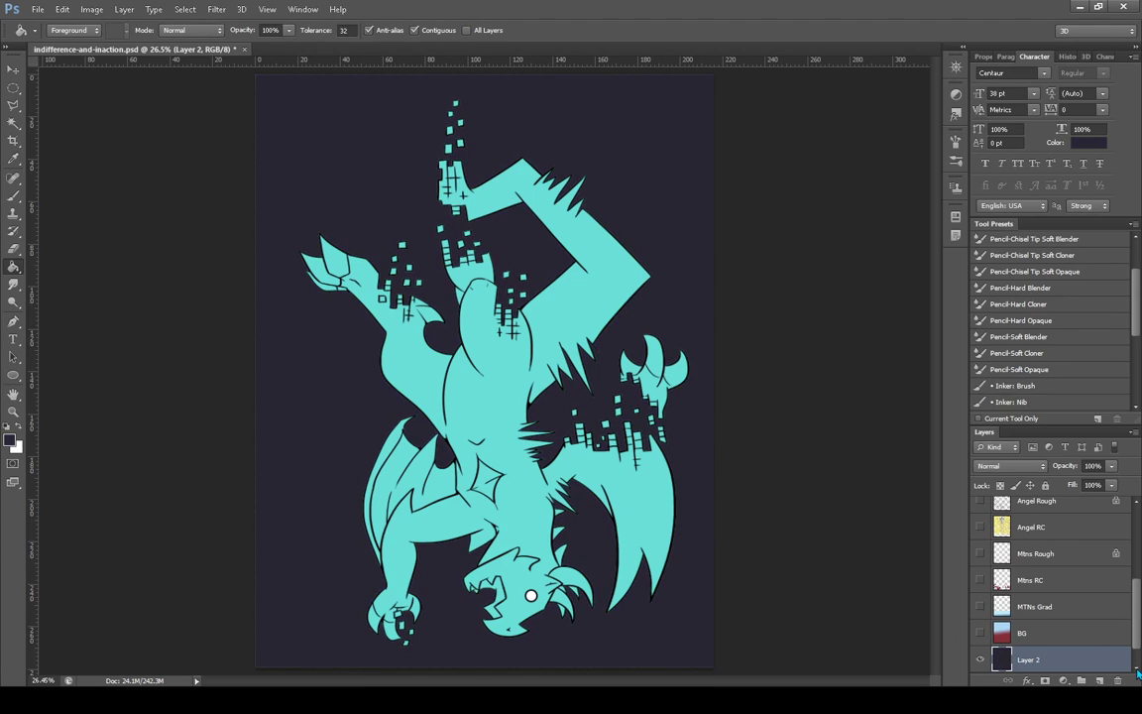
Erase the stray turquoise outside the outlines around the horns and large wing on the upper Dracomon Base layer
{"action": "scroll", "coordinate": [967, 580], "scroll_direction": "up", "scroll_amount": 5}
{"action": "left_click", "coordinate": [992, 563]}
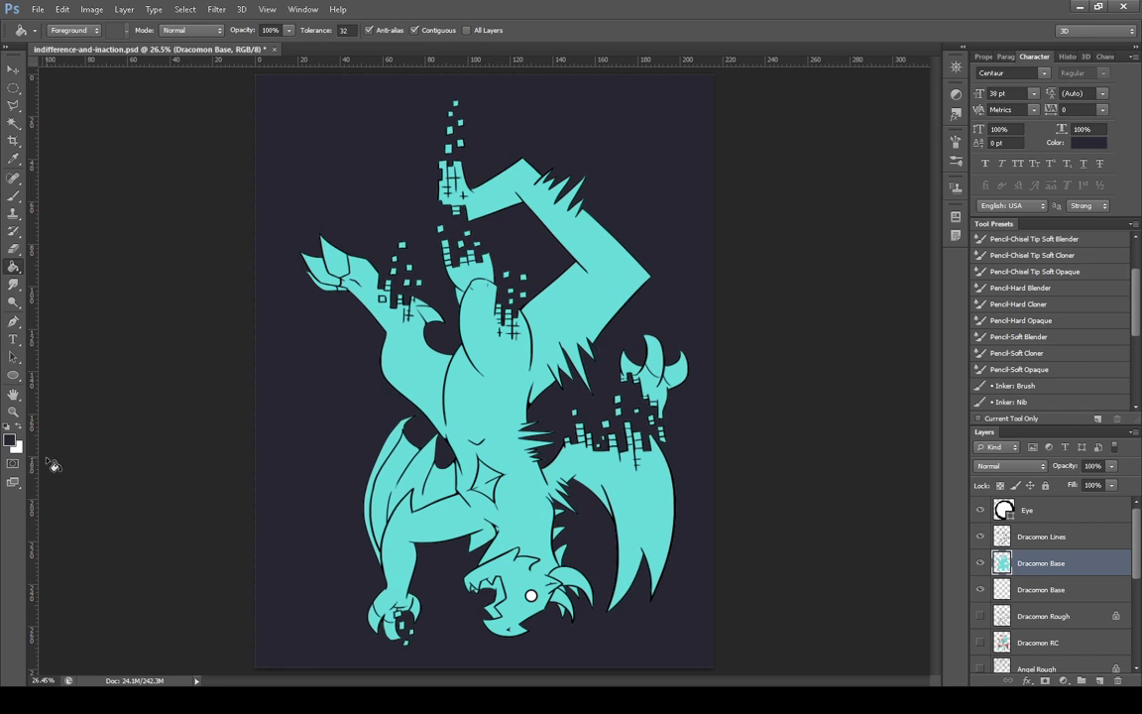
{"action": "left_click", "coordinate": [13, 411]}
{"action": "left_click", "coordinate": [636, 579]}
{"action": "left_click", "coordinate": [688, 618]}
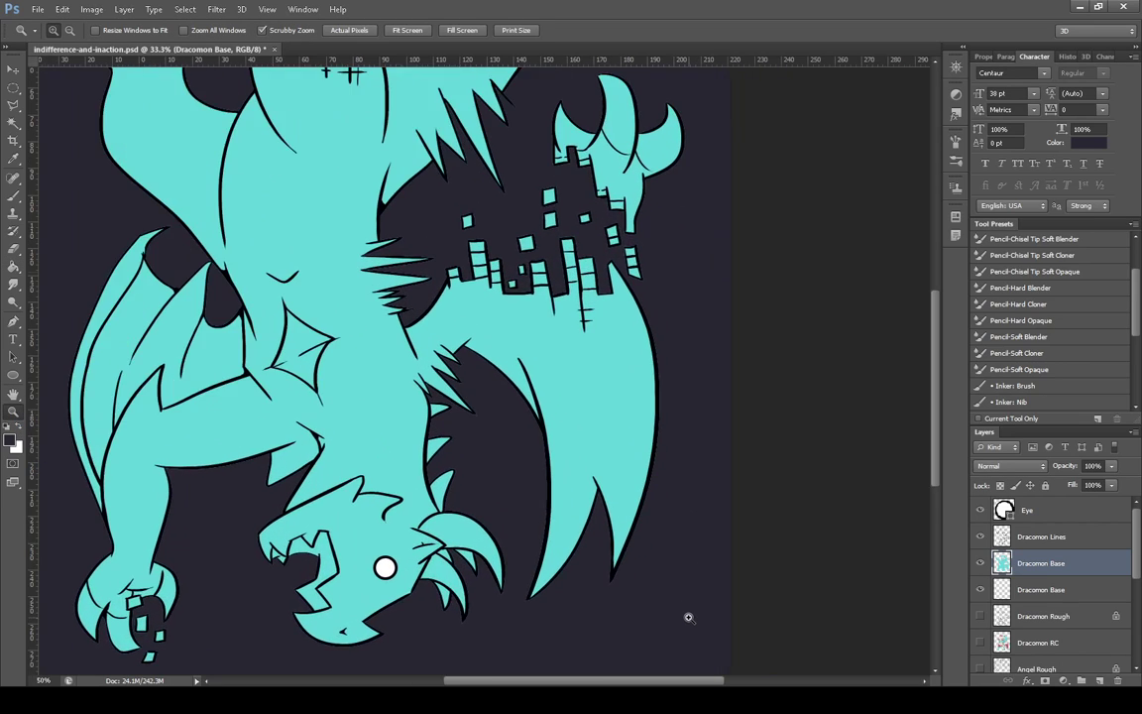
{"action": "left_click", "coordinate": [686, 616]}
{"action": "left_click", "coordinate": [684, 614]}
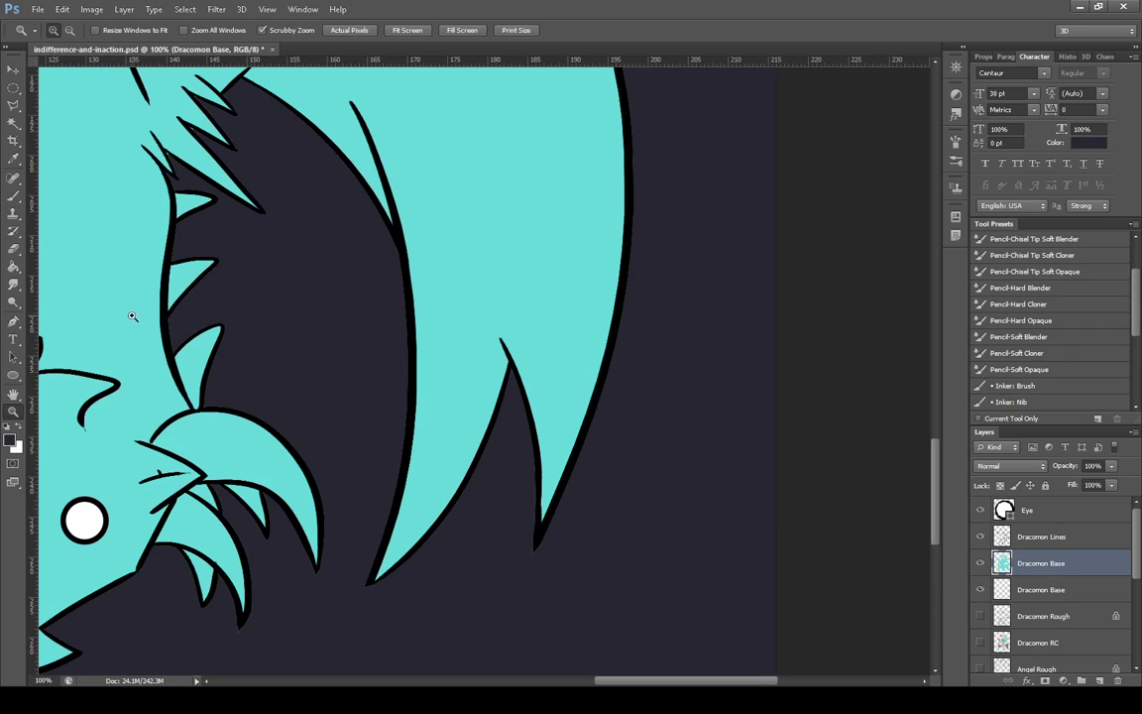
{"action": "left_click", "coordinate": [13, 247]}
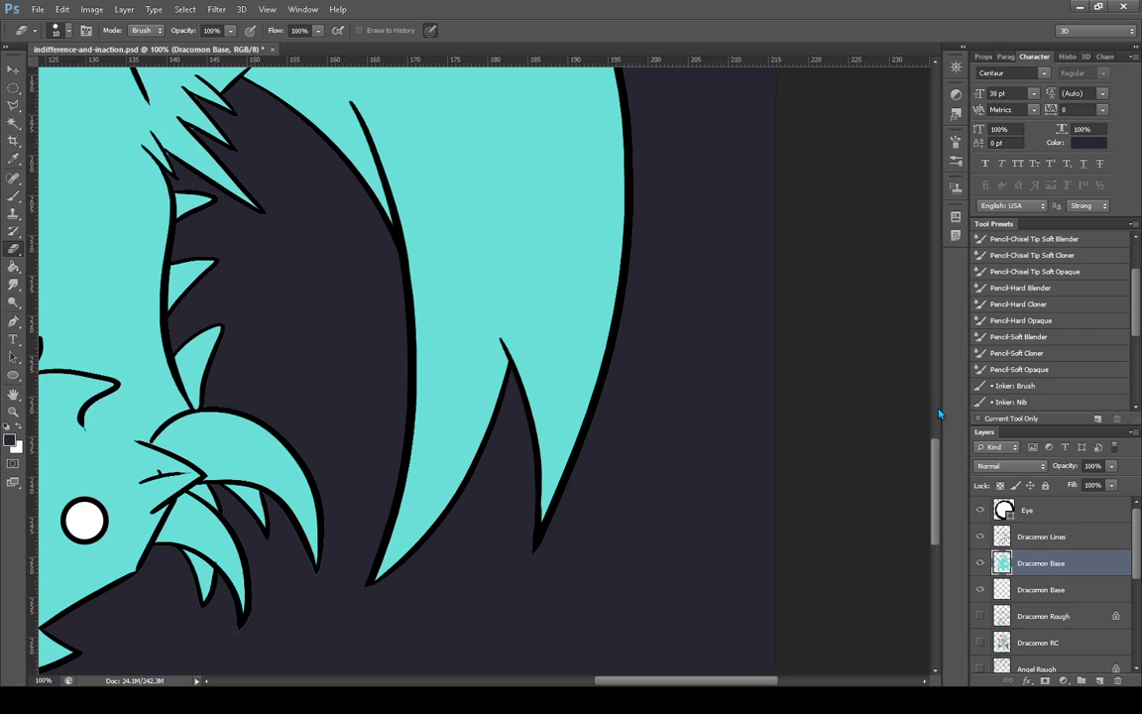
{"action": "scroll", "coordinate": [902, 425], "scroll_direction": "up", "scroll_amount": 5}
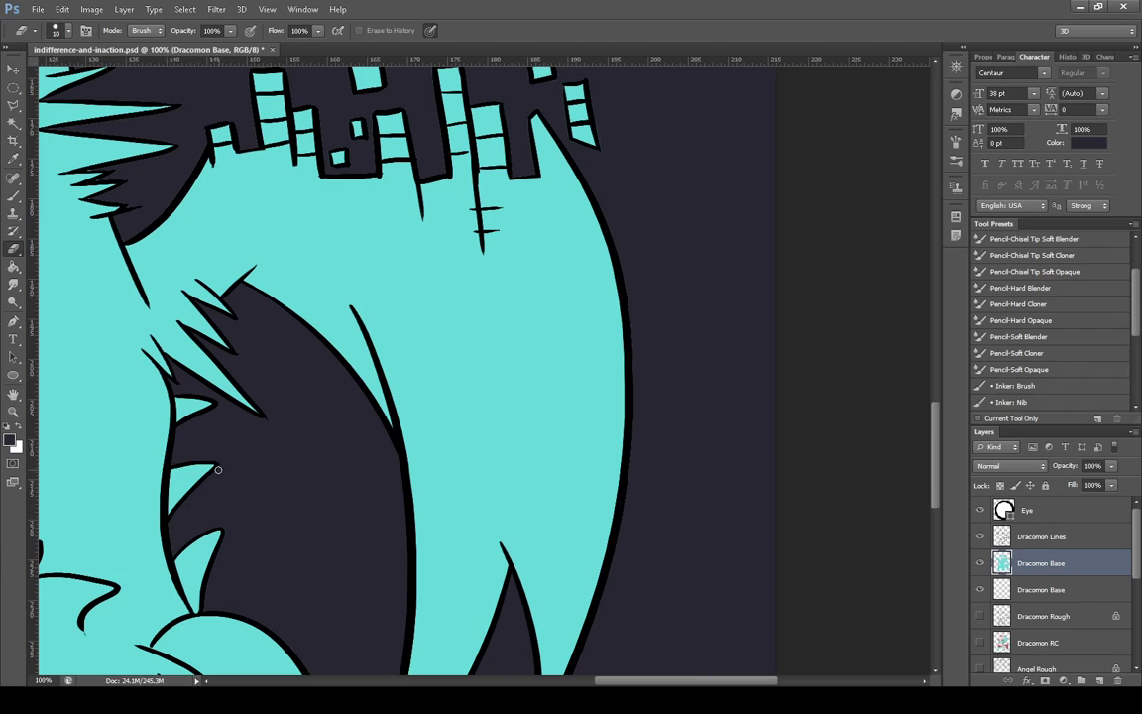
Reduce the eraser to 7 px and erase the turquoise spill beside the neck spikes on the Dracomon Base layer
{"action": "left_click", "coordinate": [1053, 537]}
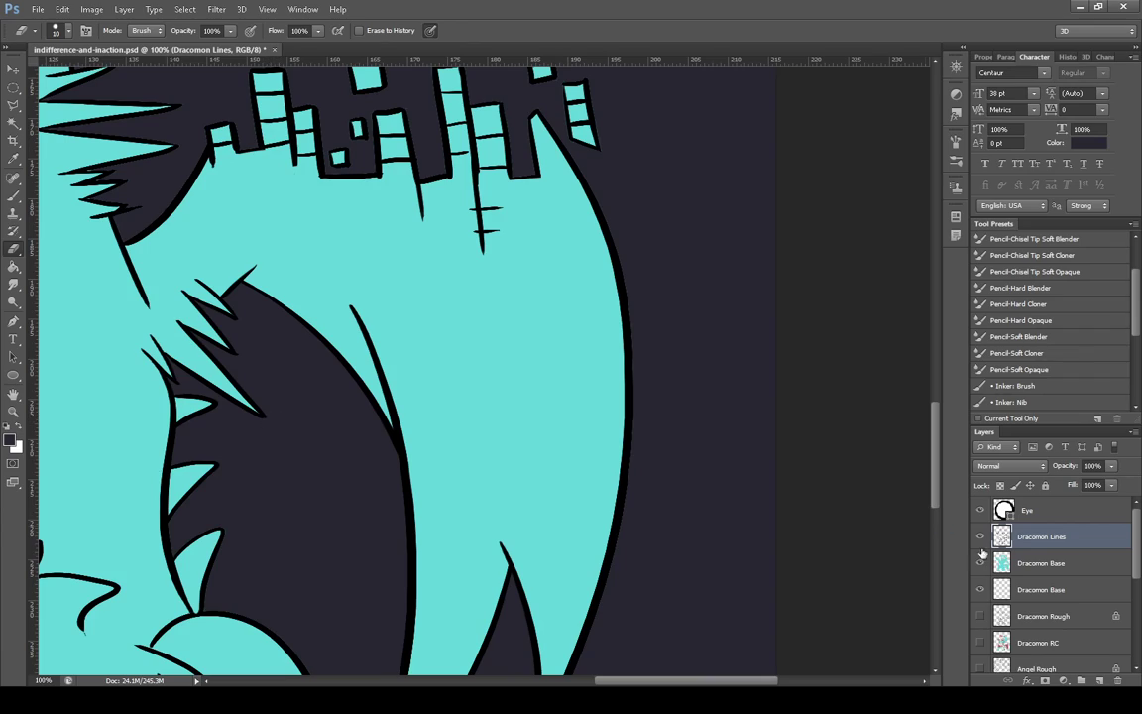
{"action": "left_click", "coordinate": [1036, 564]}
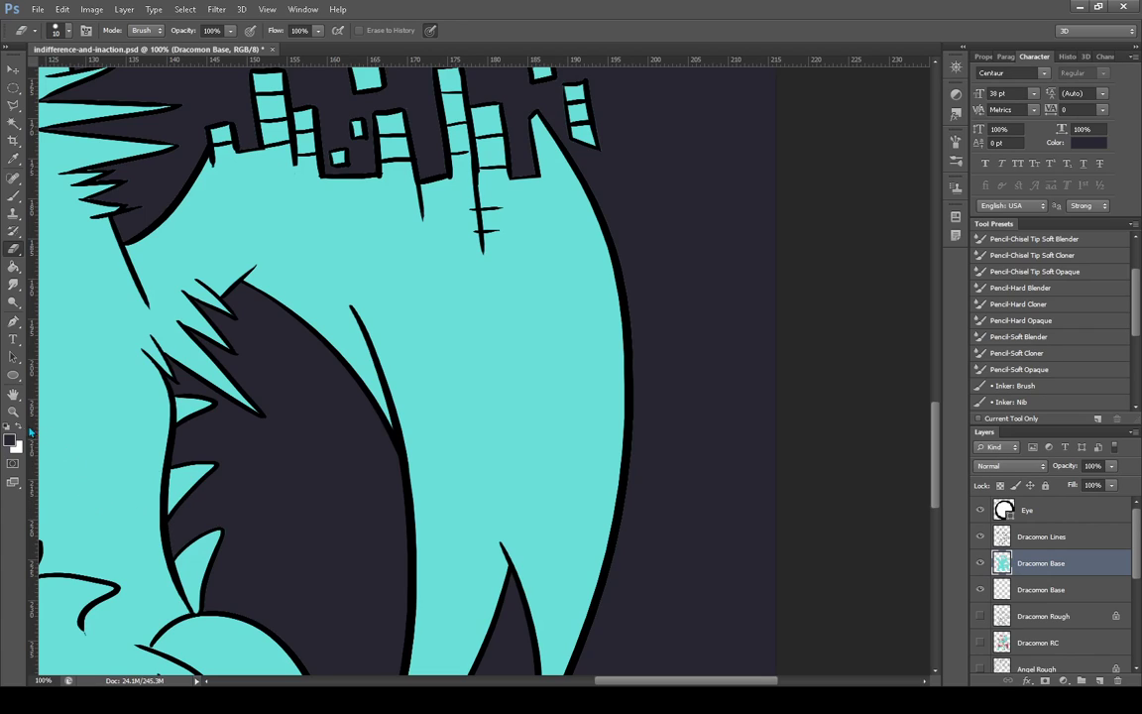
{"action": "key", "text": "z"}
{"action": "left_click", "coordinate": [159, 560]}
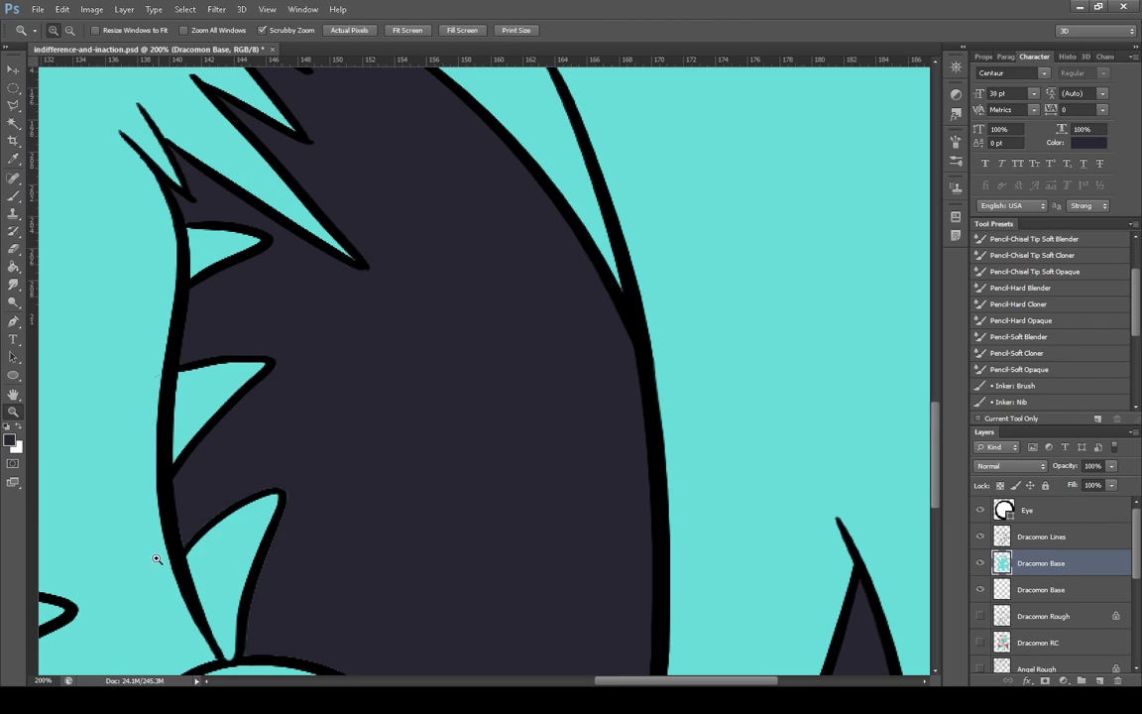
{"action": "left_click", "coordinate": [13, 248]}
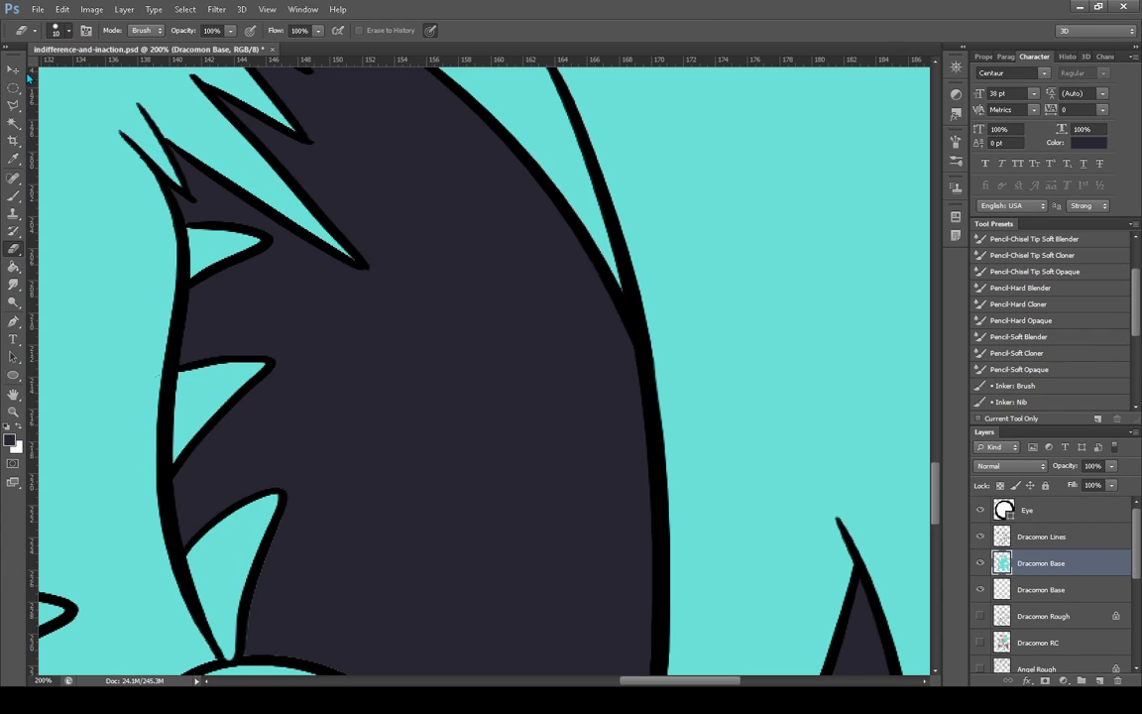
{"action": "key", "text": "bracketleft"}
{"action": "key", "text": "bracketleft"}
{"action": "key", "text": "bracketleft"}
{"action": "key", "text": "bracketleft"}
{"action": "left_click_drag", "start_coordinate": [248, 625], "coordinate": [245, 653]}
Erase the turquoise spill around the head's horns and trim the stray line nub on the lower horn in Dracomon Lines
{"action": "scroll", "coordinate": [843, 443], "scroll_direction": "down", "scroll_amount": 5}
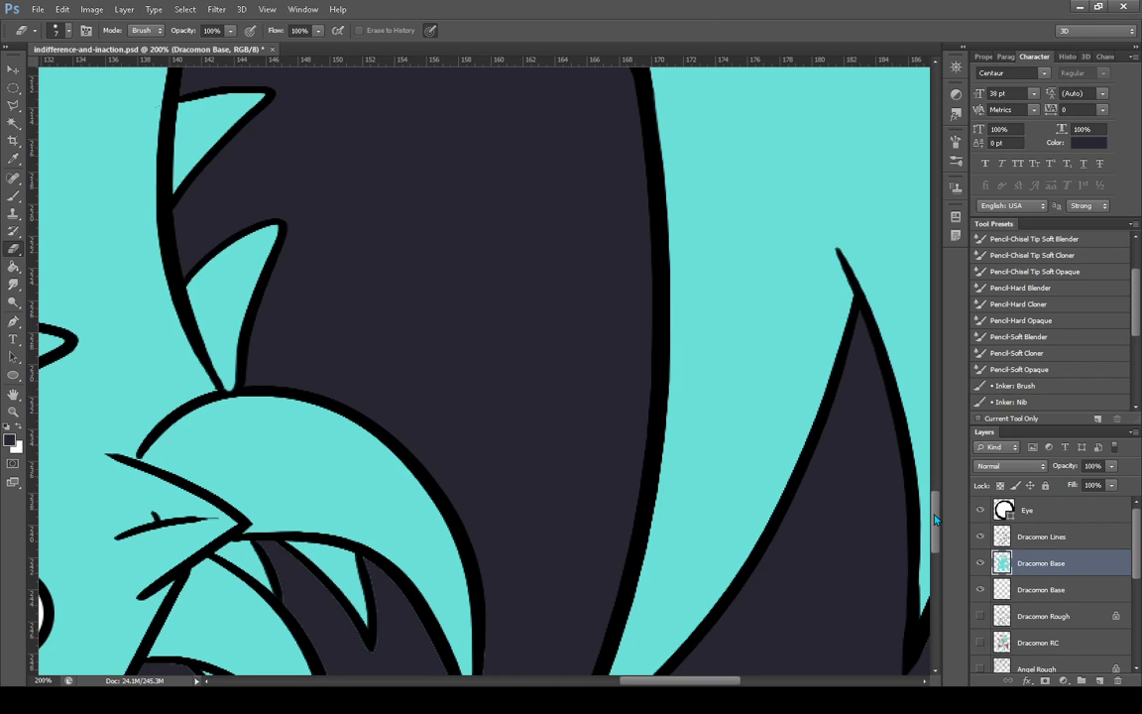
{"action": "scroll", "coordinate": [935, 519], "scroll_direction": "down", "scroll_amount": 5}
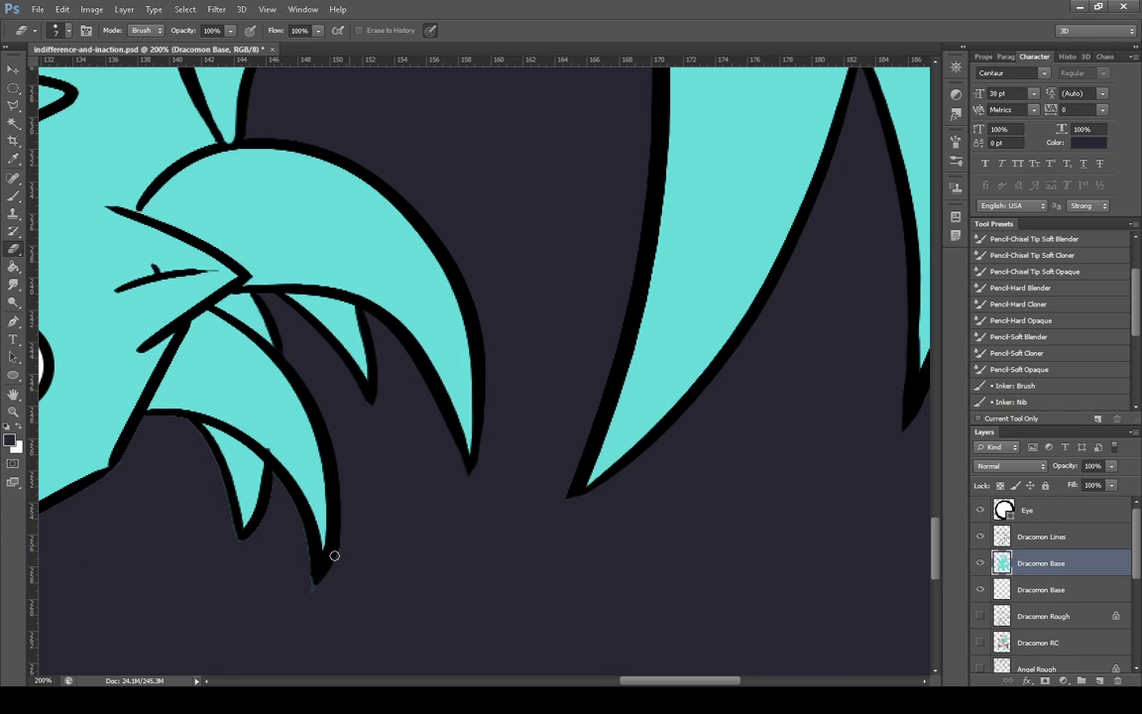
{"action": "left_click", "coordinate": [314, 583]}
{"action": "key", "text": "alt+bracketright"}
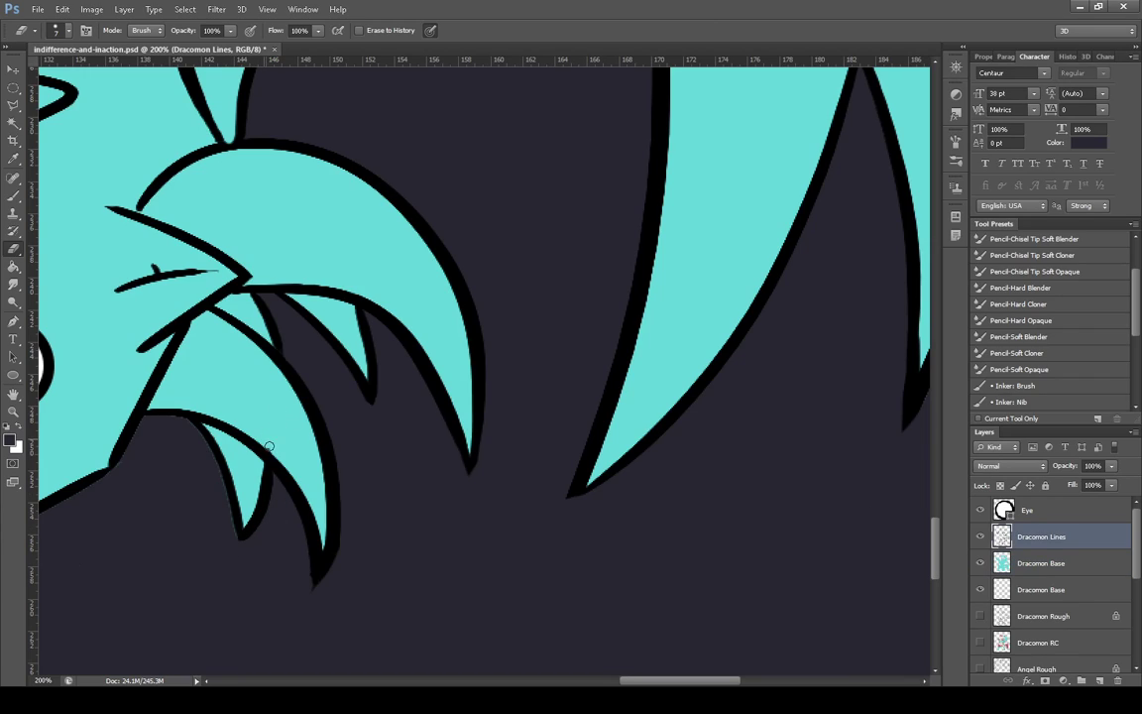
Clean the turquoise edge along the cheek, jaw and open mouth on the Dracomon Base layer
{"action": "key", "text": "alt+bracketleft"}
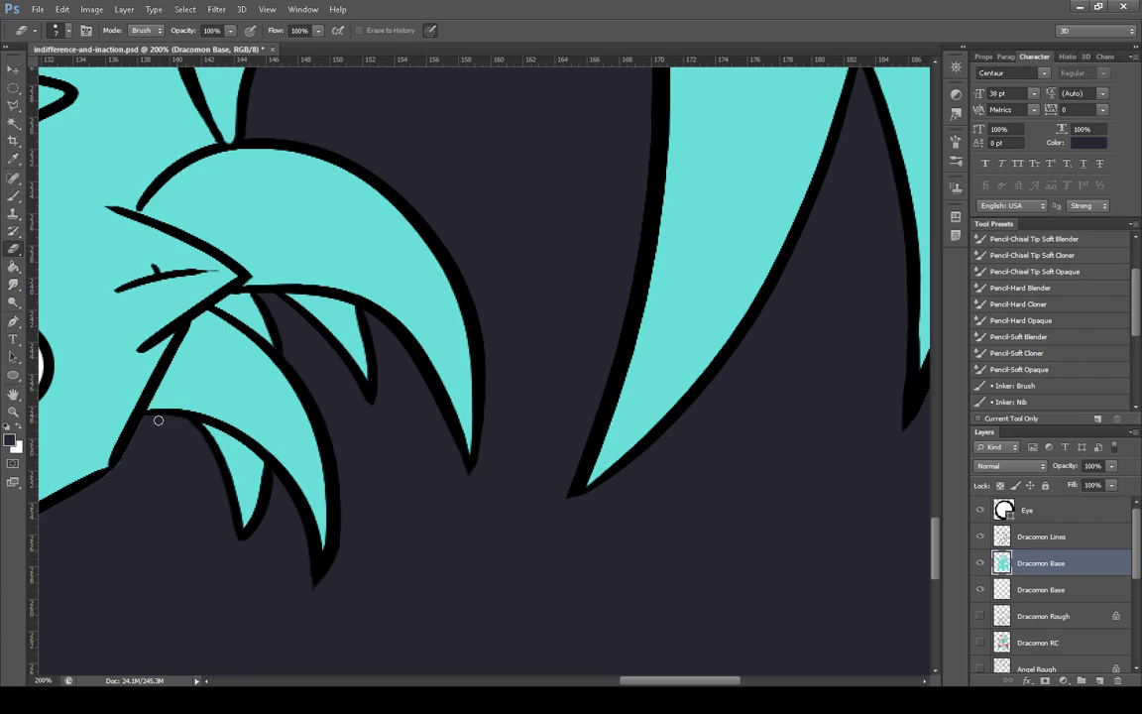
{"action": "left_click", "coordinate": [132, 439]}
{"action": "scroll", "coordinate": [579, 615], "scroll_direction": "left", "scroll_amount": 5}
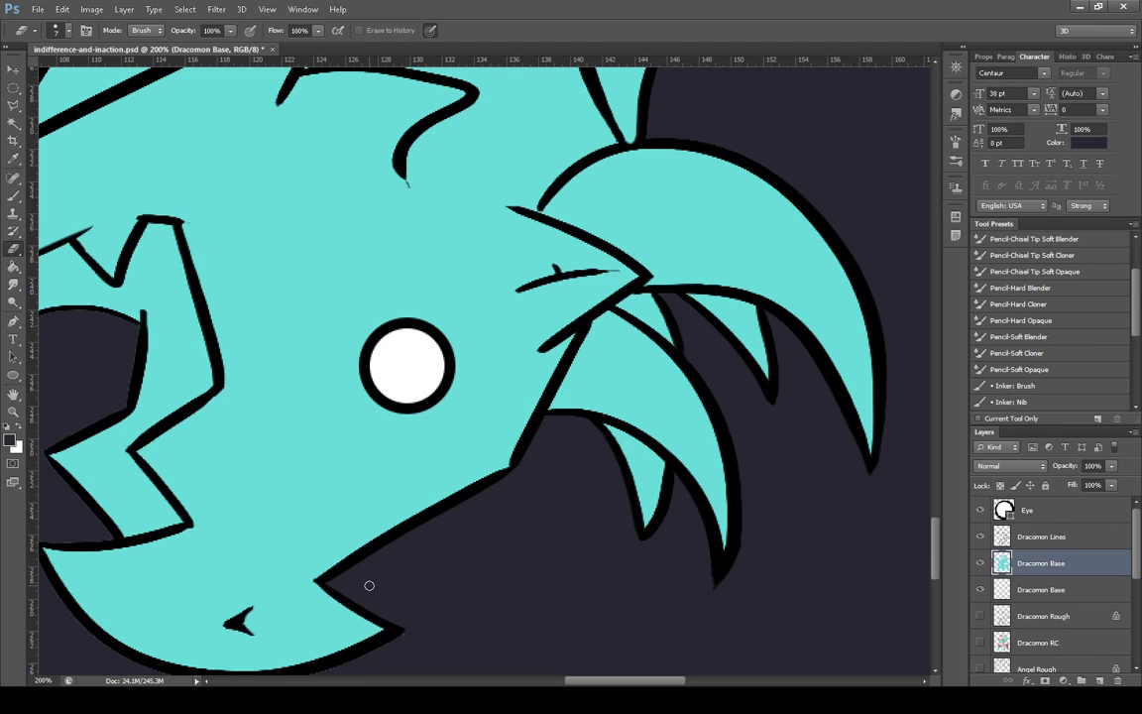
{"action": "left_click", "coordinate": [1032, 537]}
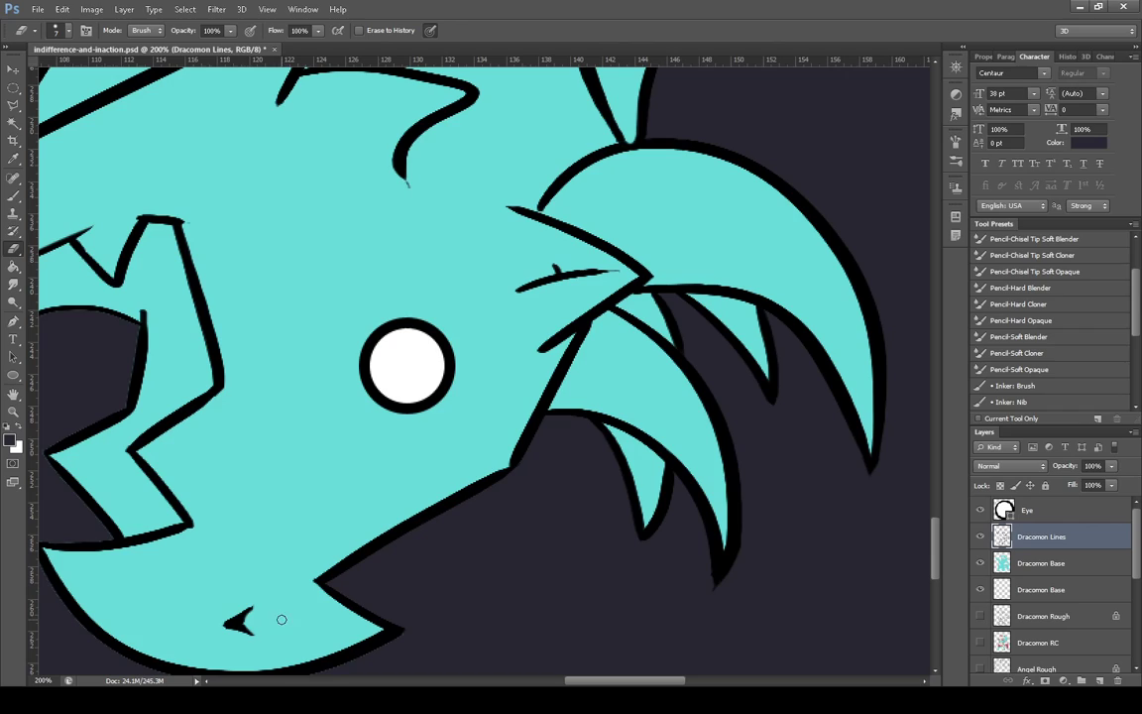
{"action": "left_click", "coordinate": [1036, 565]}
{"action": "scroll", "coordinate": [763, 614], "scroll_direction": "down", "scroll_amount": 5}
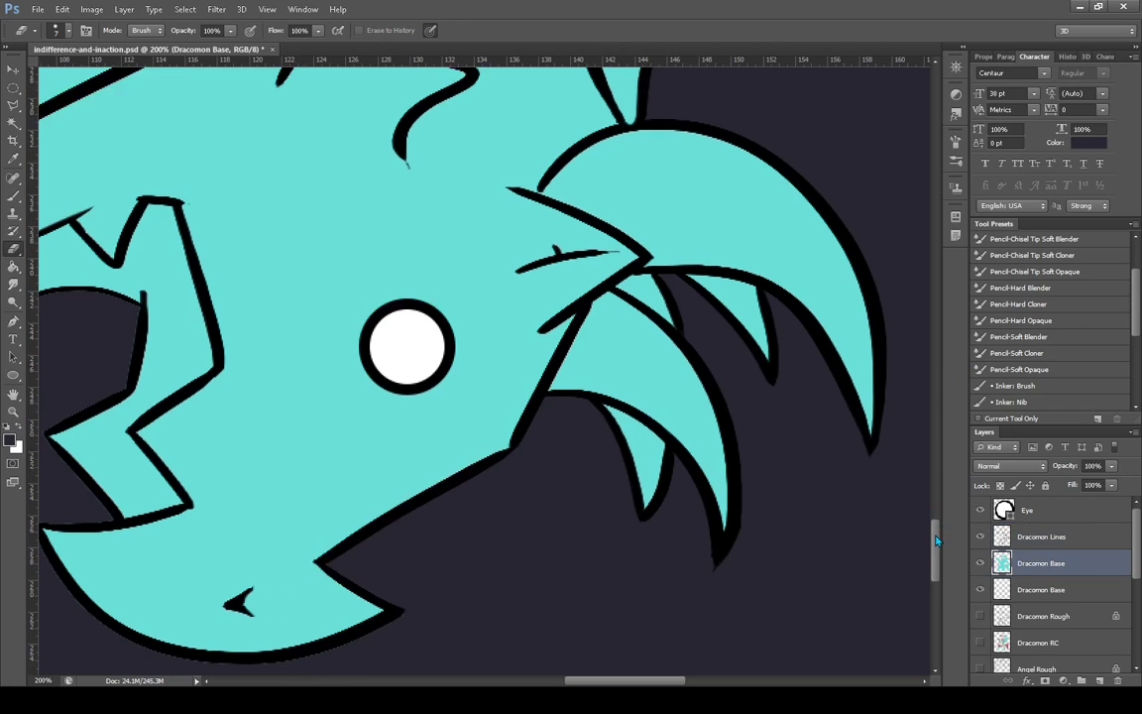
{"action": "left_click_drag", "start_coordinate": [650, 684], "coordinate": [623, 683]}
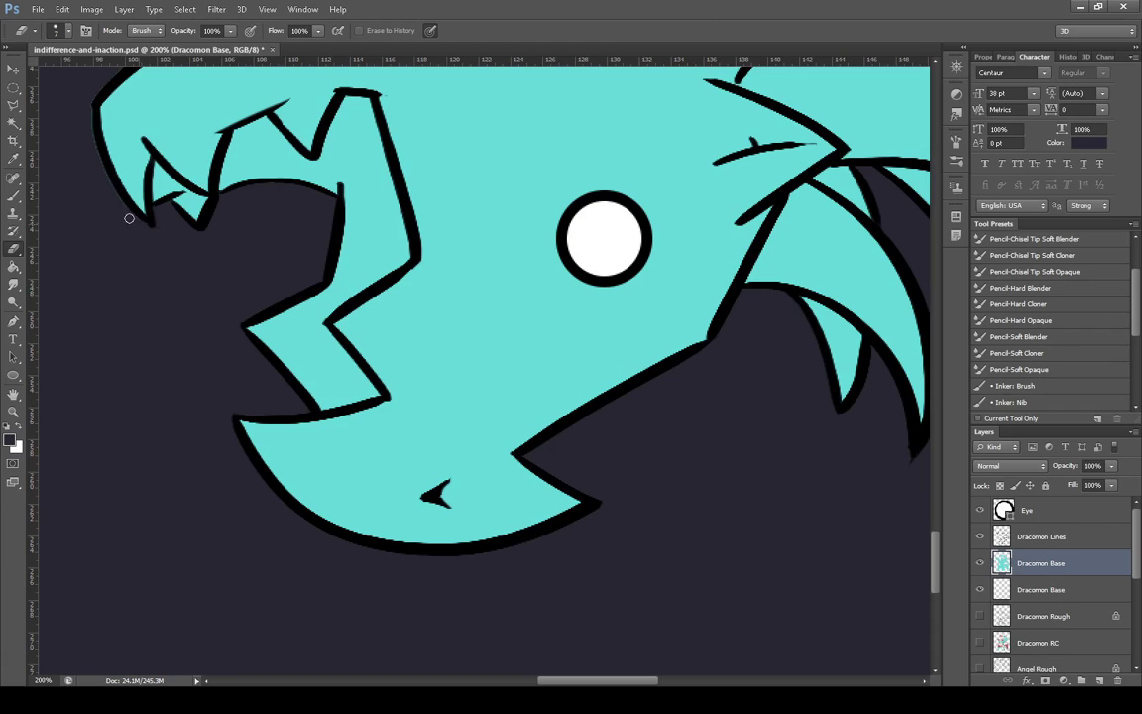
Reset the colours to black and white and retouch the head's outline with a 9 px brush on Dracomon Lines
{"action": "key", "text": "d"}
{"action": "left_click", "coordinate": [1021, 537]}
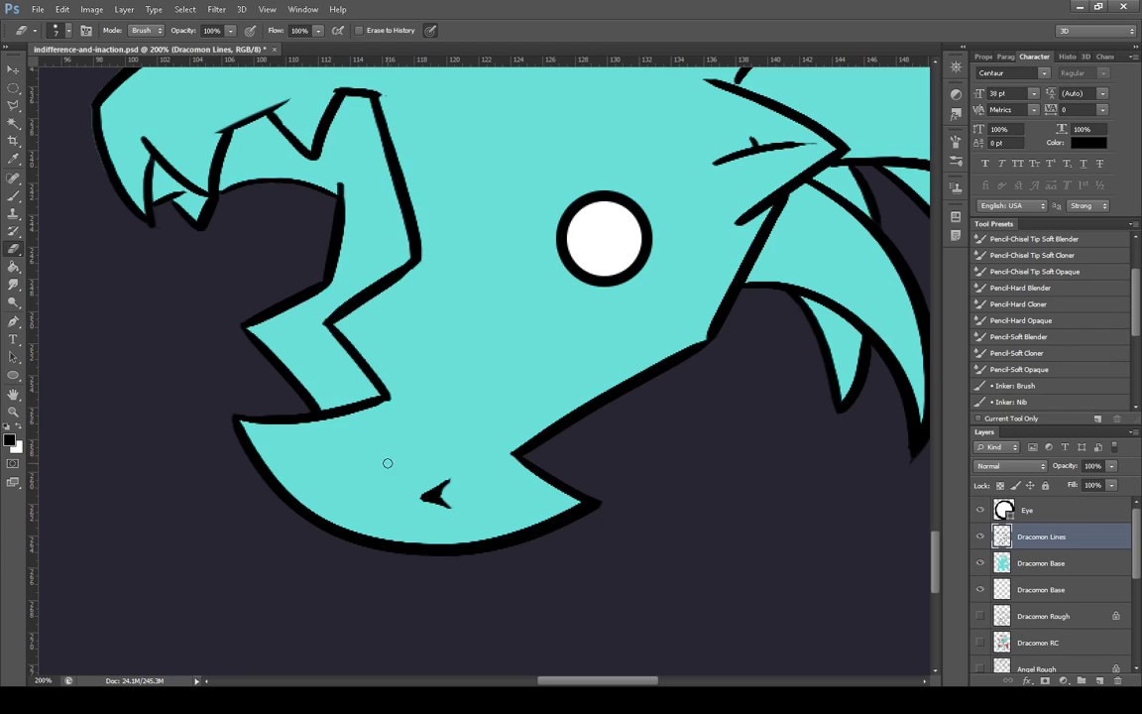
{"action": "left_click", "coordinate": [14, 195]}
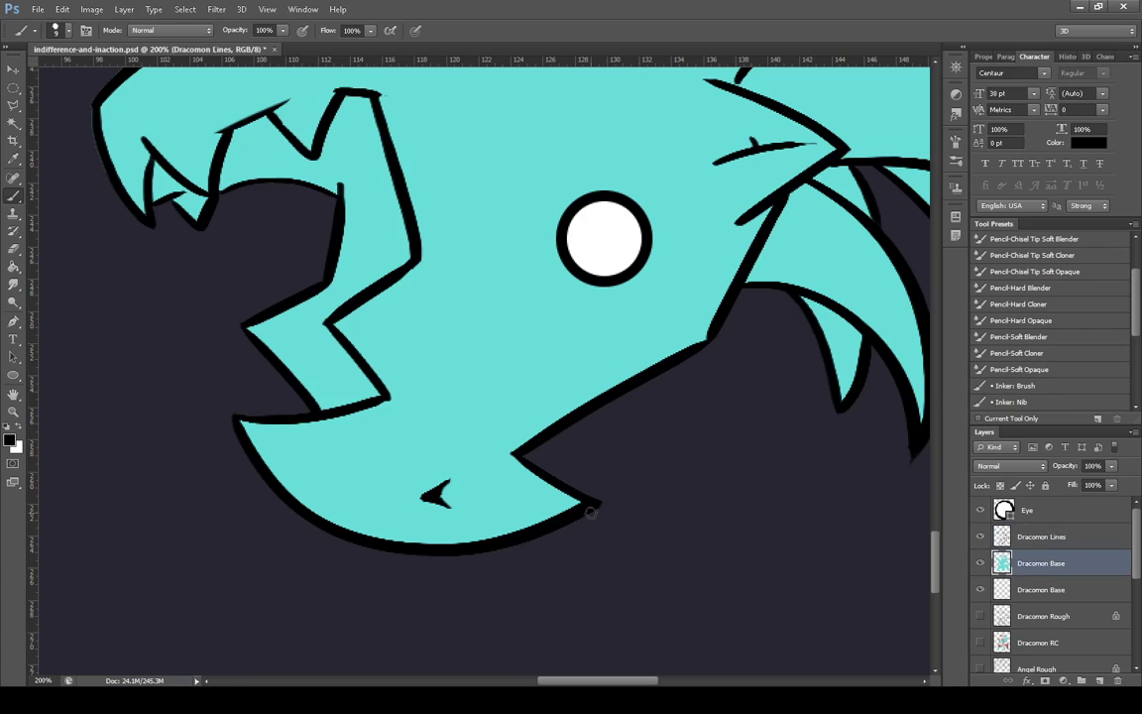
Erase the turquoise spill outside the snout and the pointed fin under the arm on Dracomon Base
{"action": "left_click", "coordinate": [1042, 563]}
{"action": "left_click", "coordinate": [10, 250]}
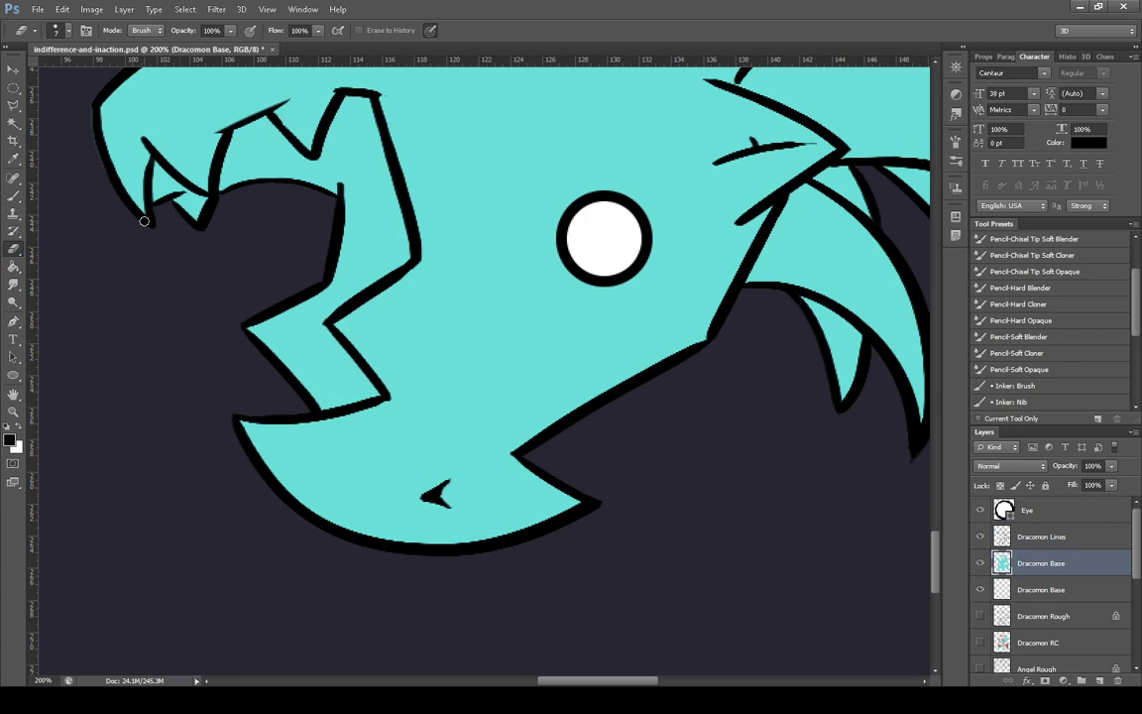
{"action": "left_click_drag", "start_coordinate": [86, 103], "coordinate": [114, 196]}
{"action": "left_click_drag", "start_coordinate": [937, 544], "coordinate": [927, 504]}
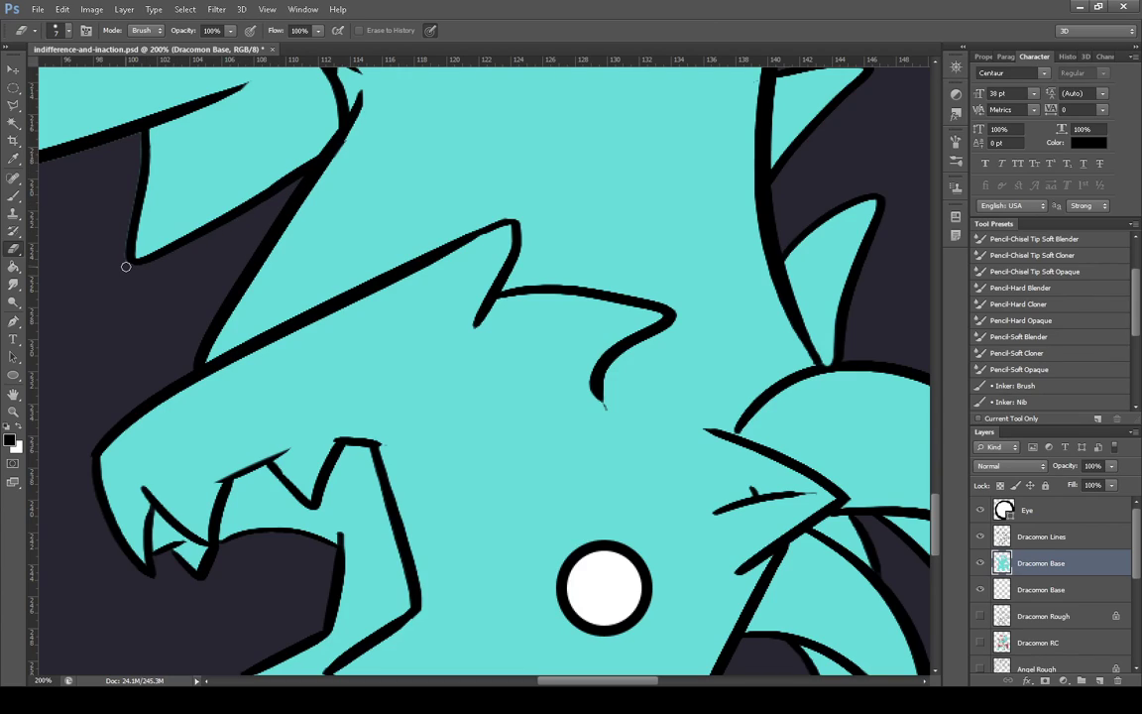
{"action": "mouse_move", "coordinate": [121, 250]}
{"action": "left_mouse_down"}
{"action": "mouse_move", "coordinate": [137, 135]}
{"action": "mouse_move", "coordinate": [108, 148]}
{"action": "left_mouse_up"}
Clean the turquoise edge along the arm's underside and the back of the clawed hand
{"action": "left_click_drag", "start_coordinate": [555, 684], "coordinate": [486, 683]}
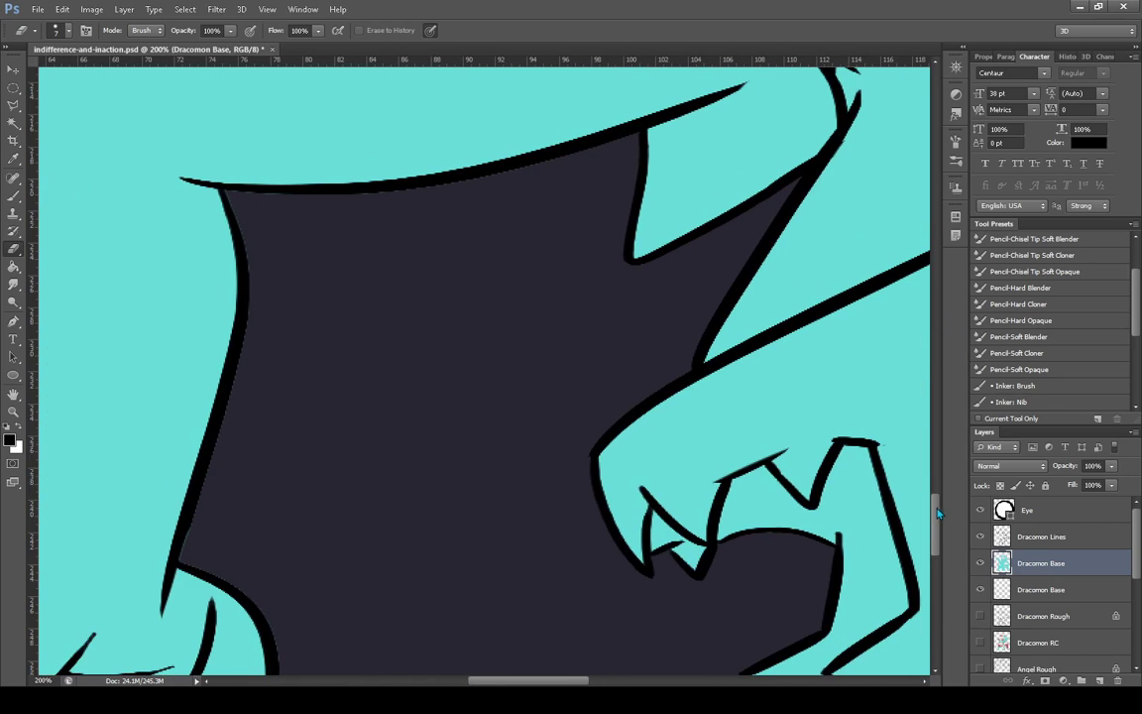
{"action": "scroll", "coordinate": [278, 355], "scroll_direction": "up", "scroll_amount": 3}
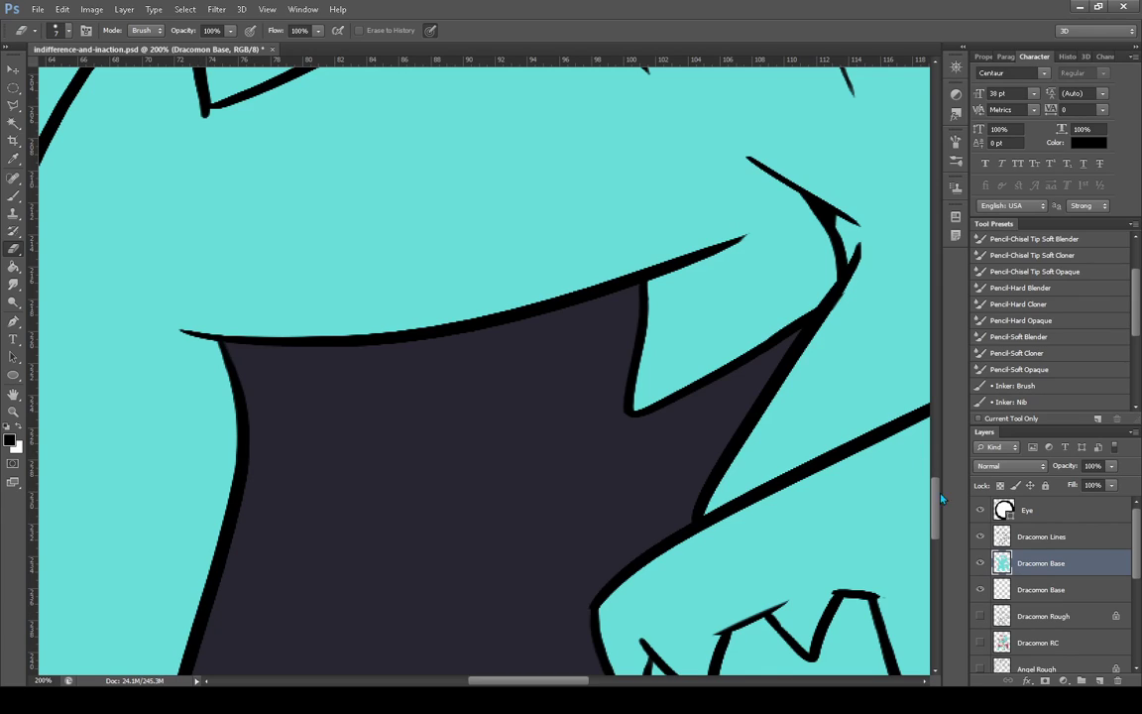
{"action": "left_click_drag", "start_coordinate": [939, 504], "coordinate": [937, 529]}
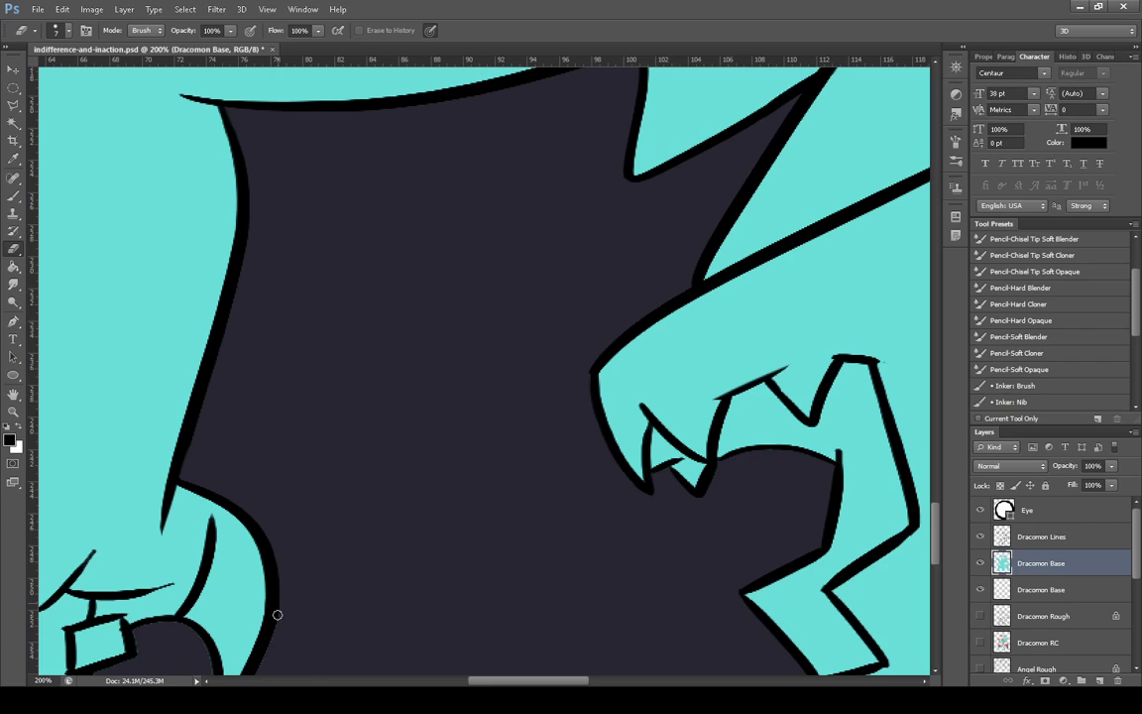
Erase the turquoise spill inside the clawed hand, between the claws and the floating square fragments
{"action": "scroll", "coordinate": [273, 522], "scroll_direction": "down", "scroll_amount": 5}
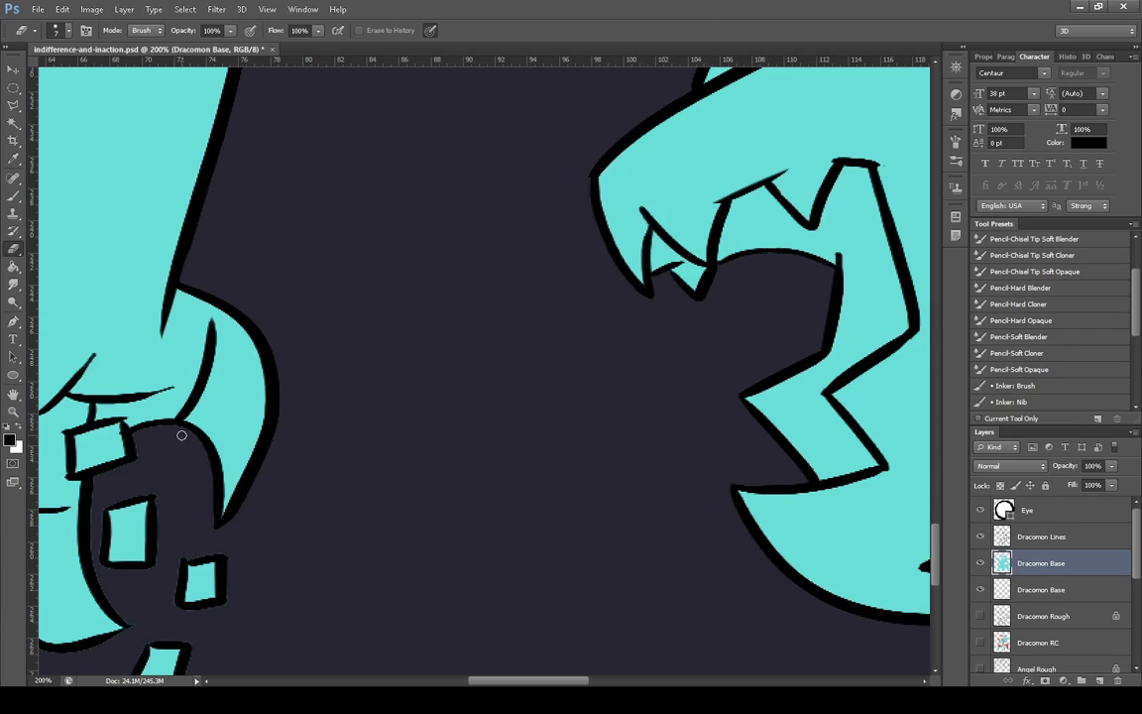
{"action": "left_click_drag", "start_coordinate": [141, 432], "coordinate": [98, 480]}
{"action": "left_click_drag", "start_coordinate": [96, 564], "coordinate": [124, 618]}
{"action": "left_click_drag", "start_coordinate": [97, 548], "coordinate": [113, 491]}
Trim the outer outline of the small floating square beside the claw on the Dracomon Lines layer
{"action": "left_click", "coordinate": [1037, 536]}
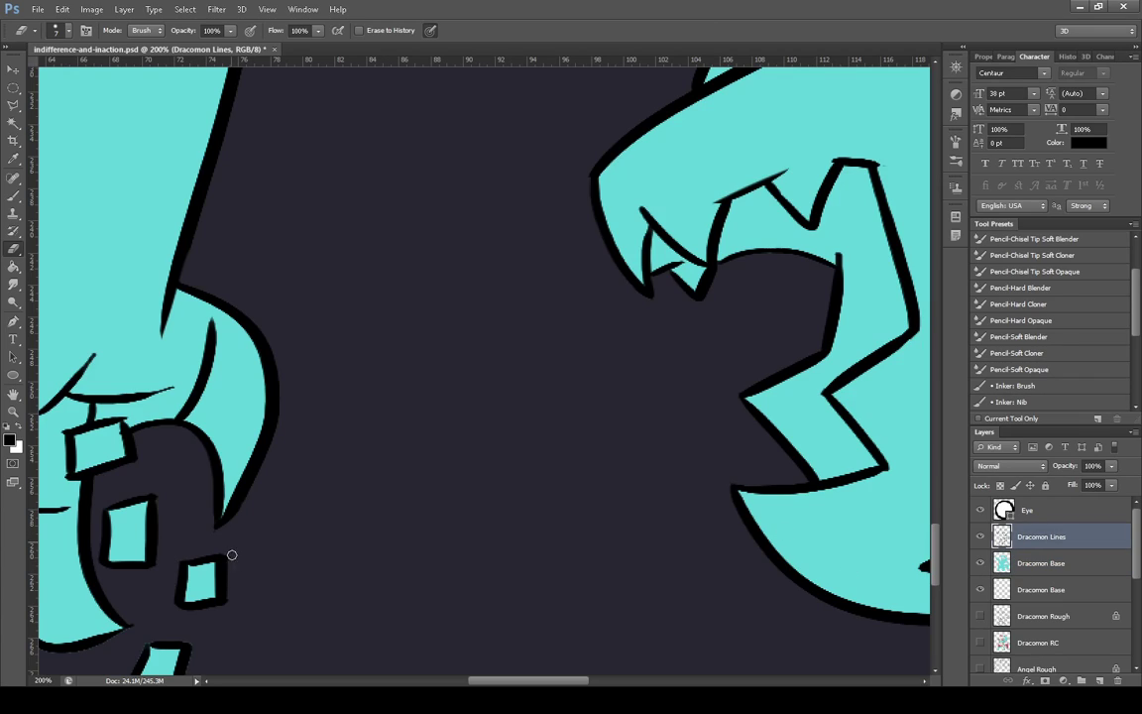
{"action": "left_click_drag", "start_coordinate": [233, 554], "coordinate": [228, 616]}
{"action": "left_click", "coordinate": [995, 567]}
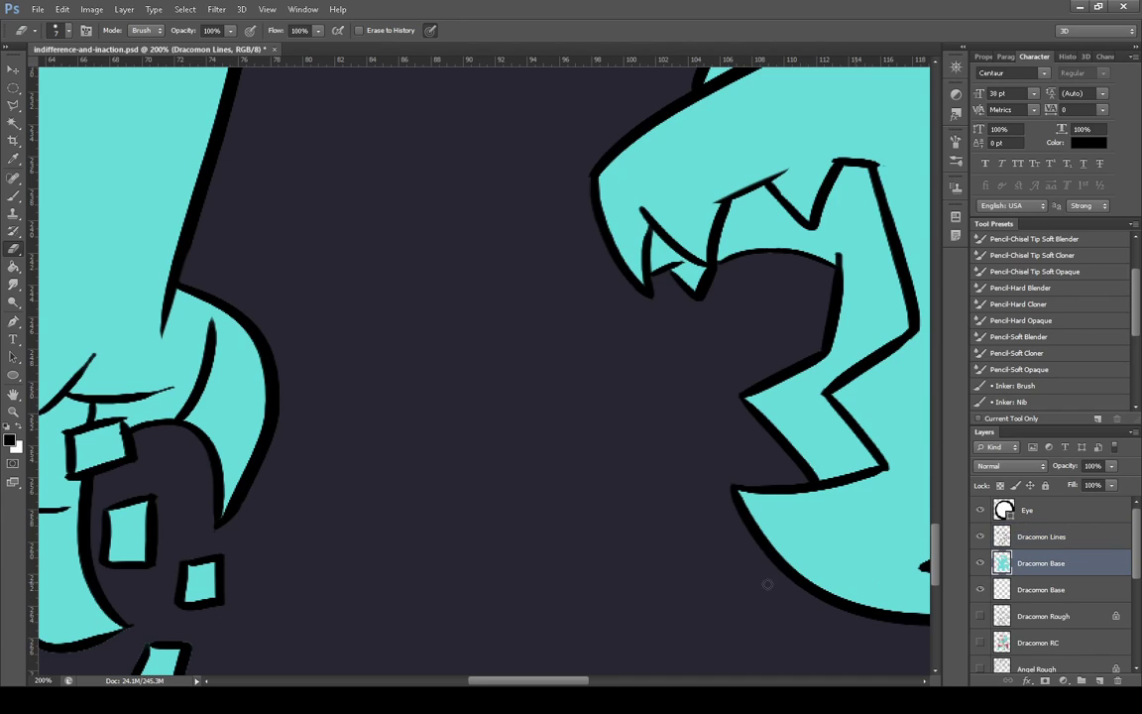
Clean the turquoise around the outer claws and touch up the outermost claw tip's black outline on Dracomon Lines
{"action": "scroll", "coordinate": [890, 568], "scroll_direction": "down", "scroll_amount": 3}
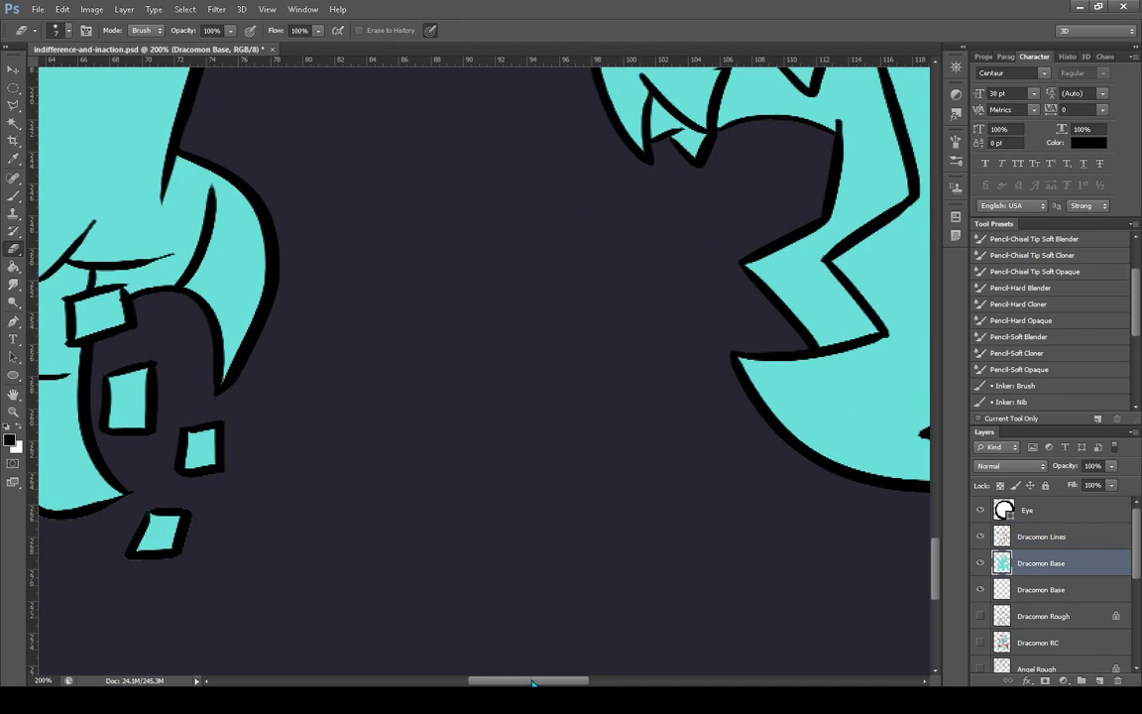
{"action": "left_click_drag", "start_coordinate": [533, 682], "coordinate": [491, 682]}
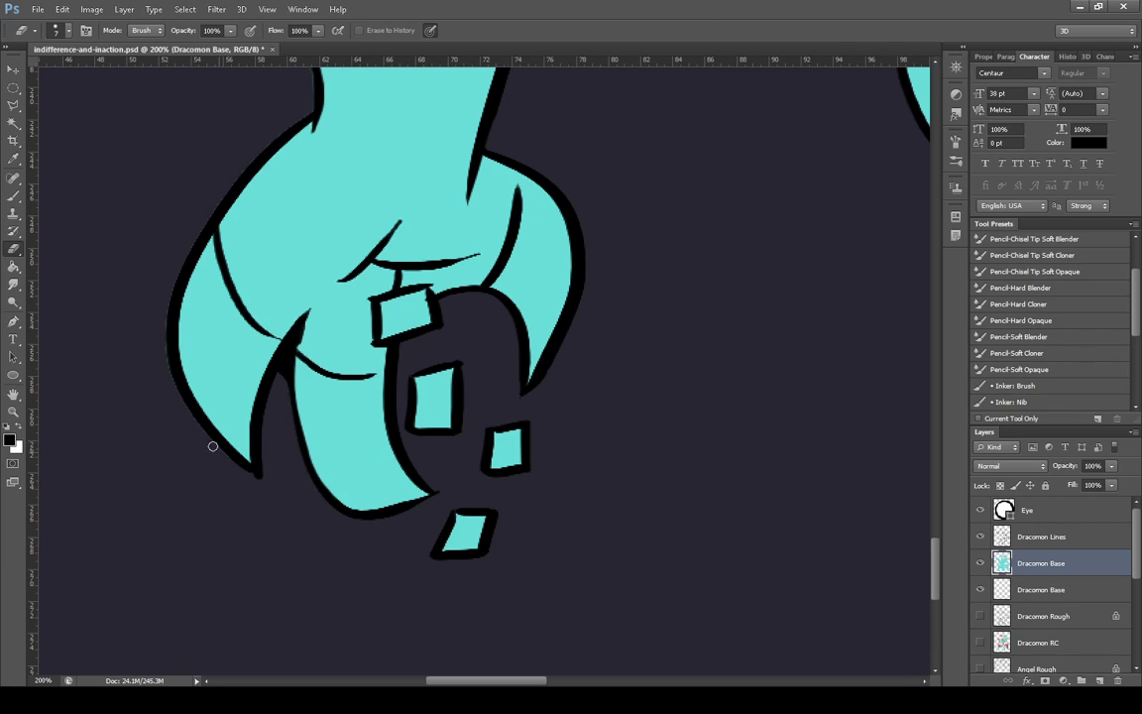
{"action": "left_click", "coordinate": [16, 205]}
{"action": "left_click", "coordinate": [14, 196]}
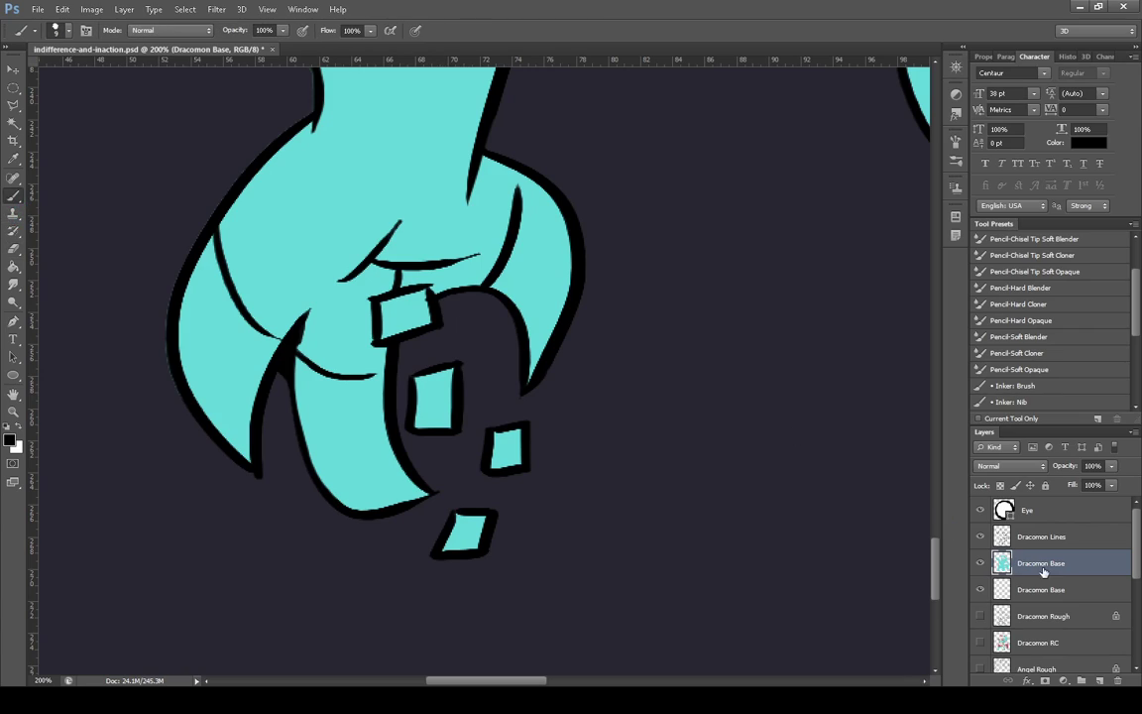
{"action": "left_click", "coordinate": [1001, 536]}
{"action": "left_click_drag", "start_coordinate": [257, 477], "coordinate": [234, 447]}
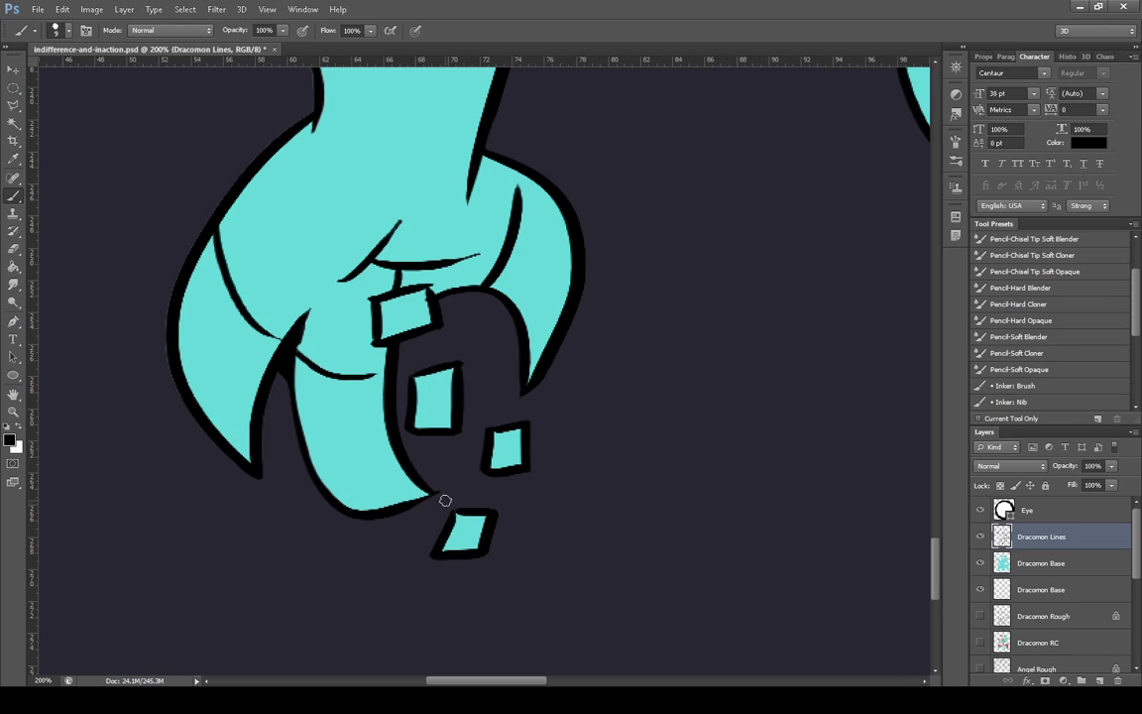
Erase the turquoise spill along the outer edge of the wrist and forearm on Dracomon Base
{"action": "left_click", "coordinate": [1031, 564]}
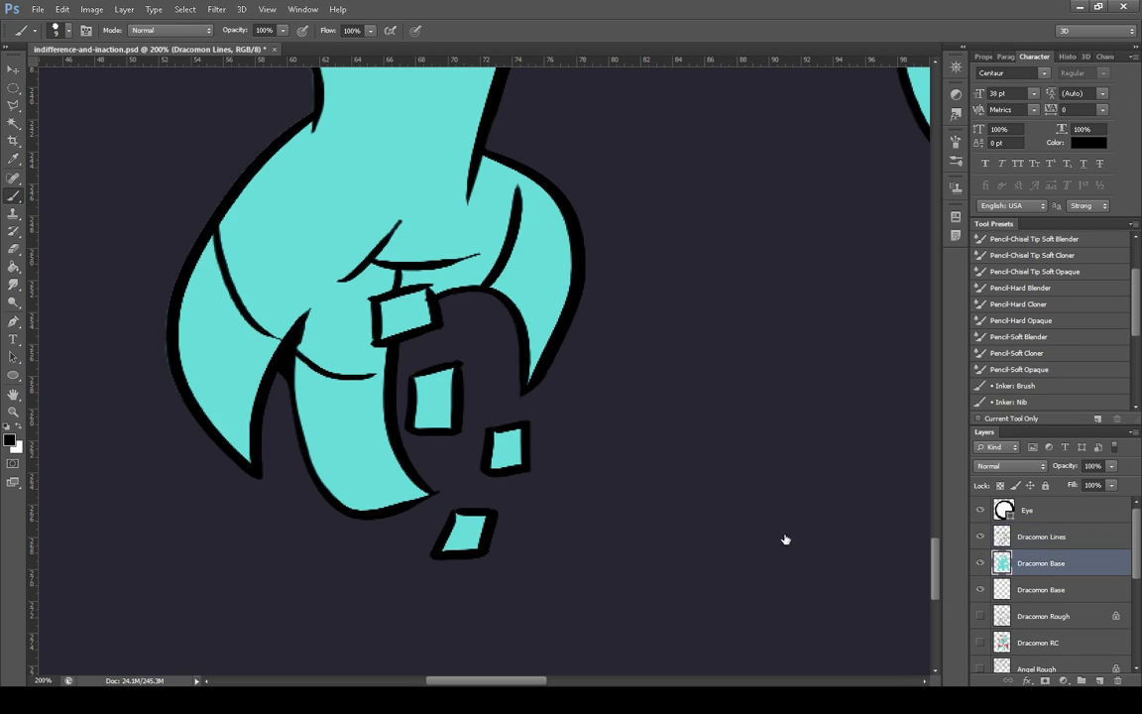
{"action": "left_click", "coordinate": [14, 248]}
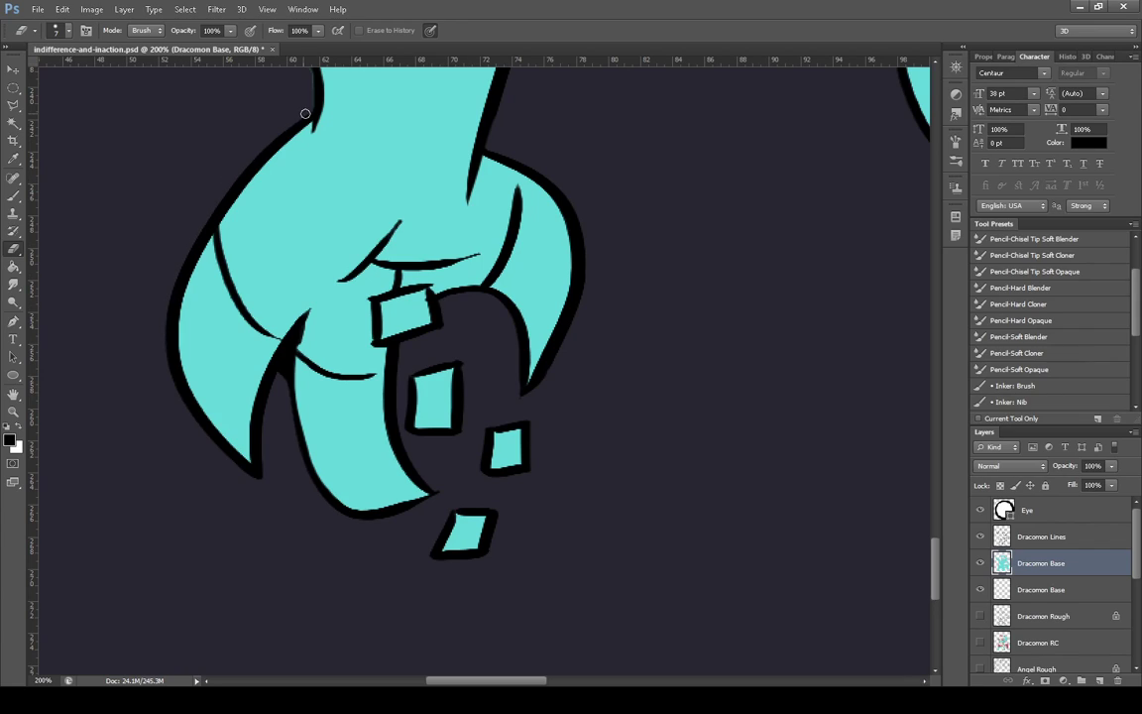
{"action": "scroll", "coordinate": [928, 542], "scroll_direction": "up", "scroll_amount": 10}
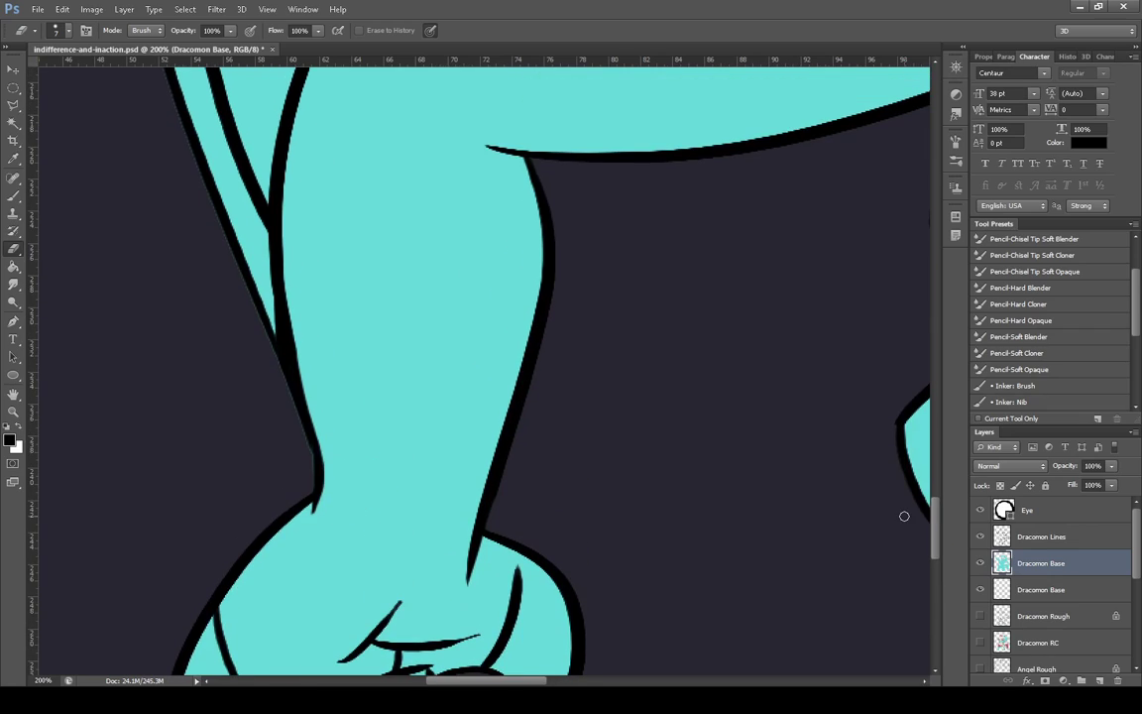
{"action": "left_click_drag", "start_coordinate": [312, 479], "coordinate": [309, 449]}
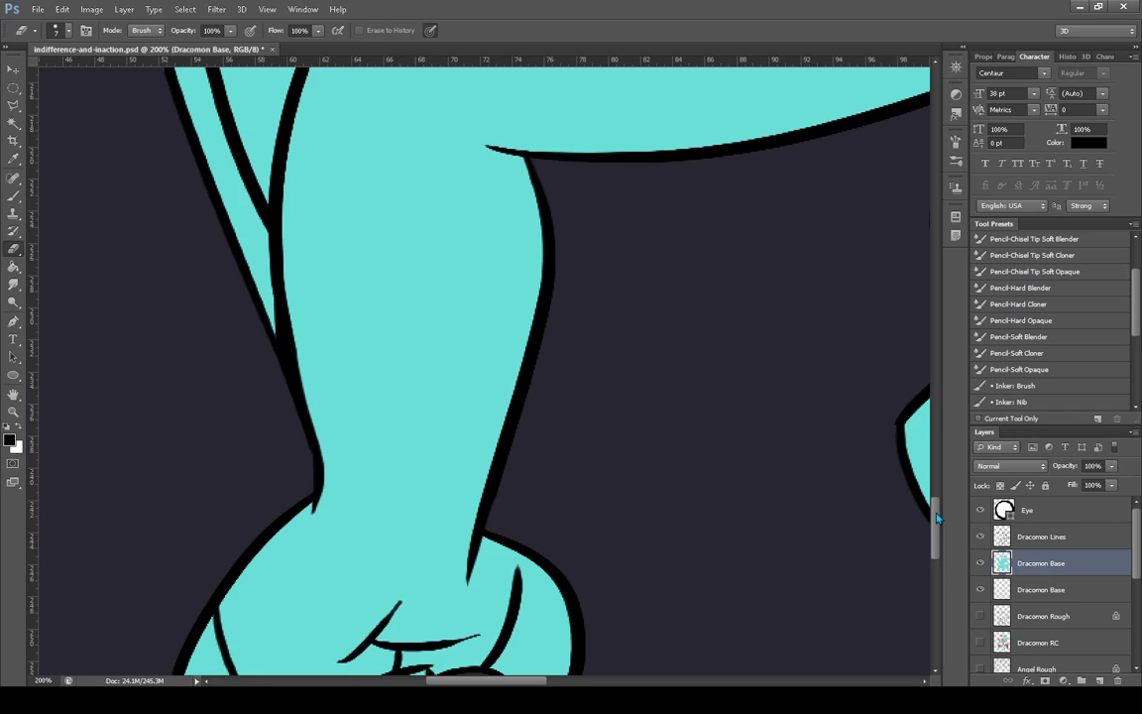
Touch up the black outline at the corner of the outer curved shape's pointed tip on the Dracomon Lines layer
{"action": "left_click_drag", "start_coordinate": [937, 516], "coordinate": [909, 461]}
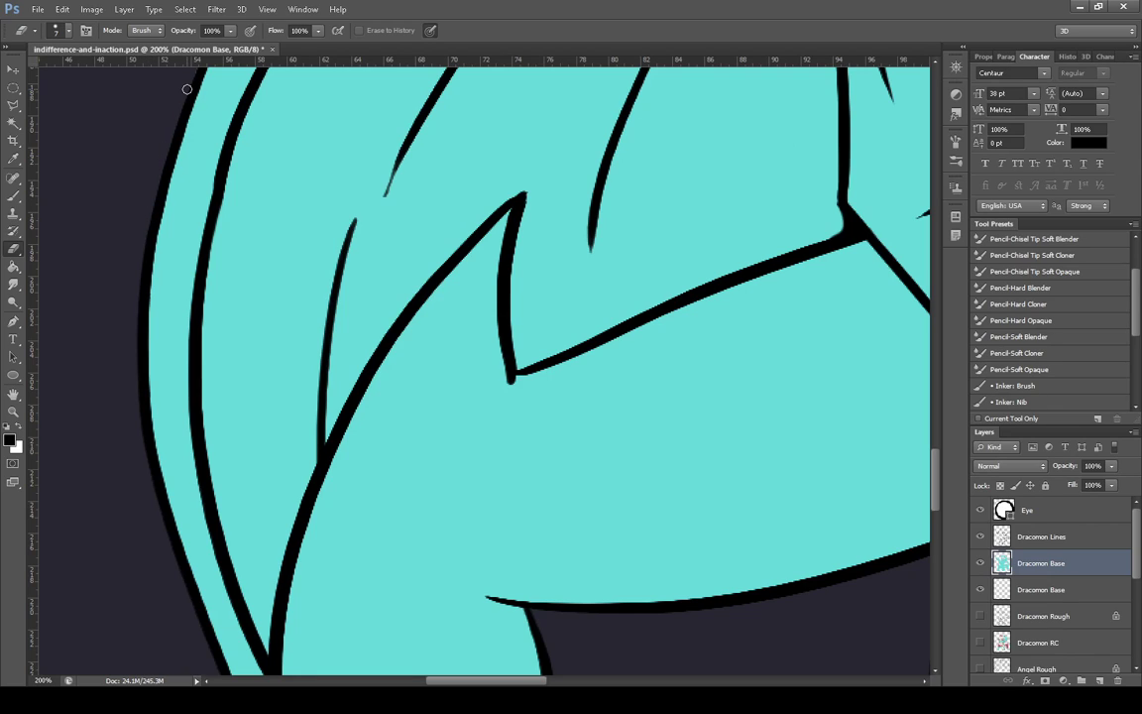
{"action": "scroll", "coordinate": [843, 423], "scroll_direction": "up", "scroll_amount": 5}
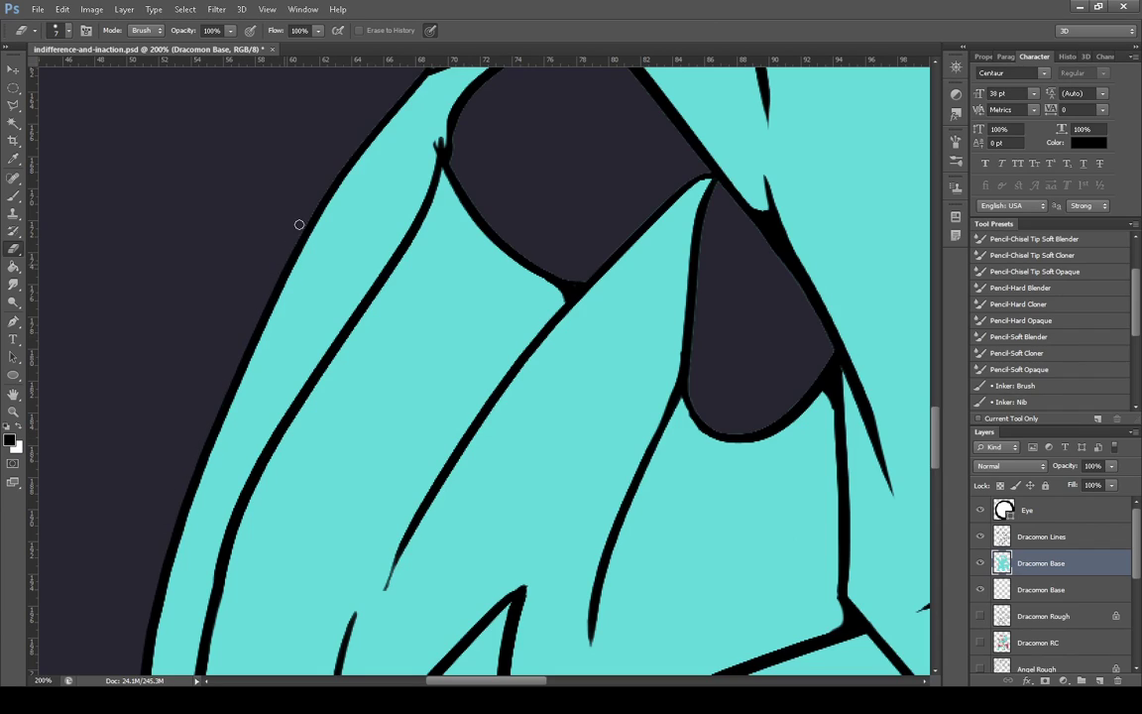
{"action": "scroll", "coordinate": [942, 424], "scroll_direction": "up", "scroll_amount": 3}
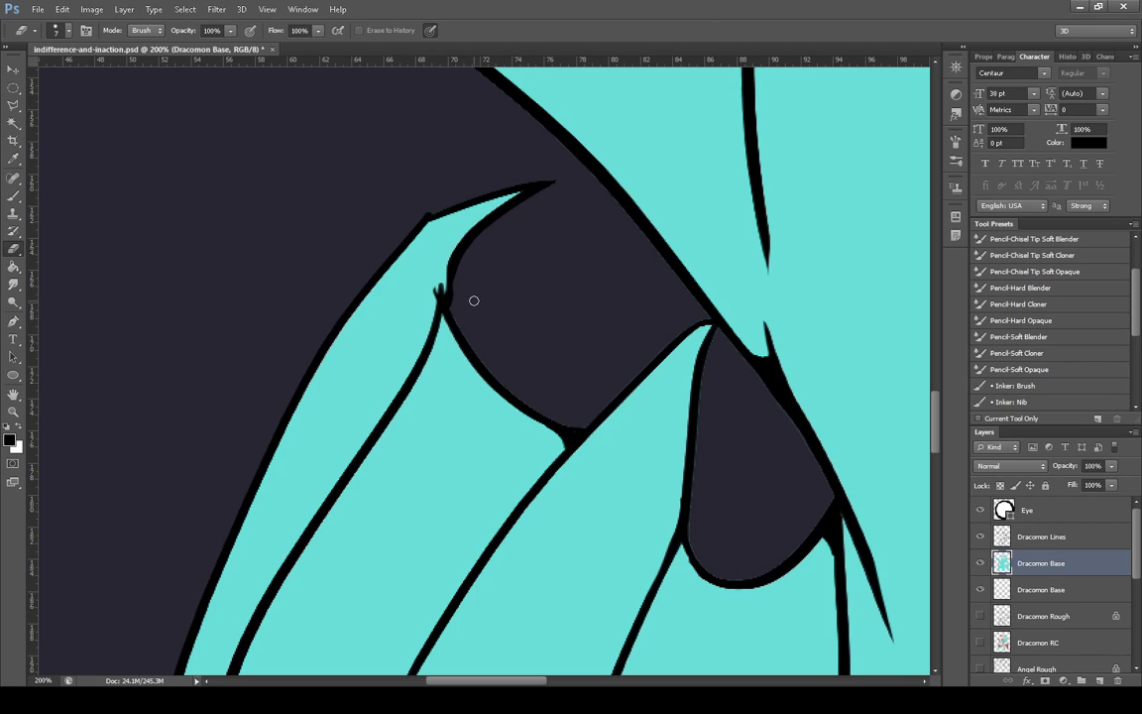
{"action": "left_click", "coordinate": [1051, 537]}
{"action": "left_click", "coordinate": [14, 195]}
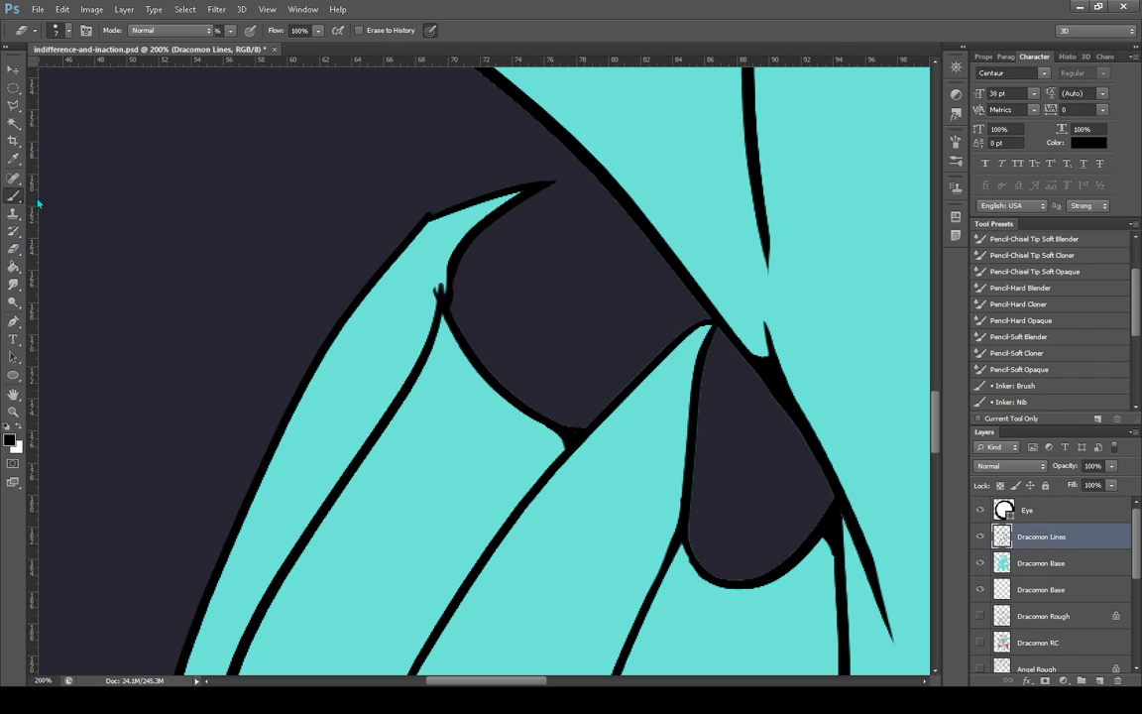
{"action": "left_click_drag", "start_coordinate": [429, 217], "coordinate": [462, 206]}
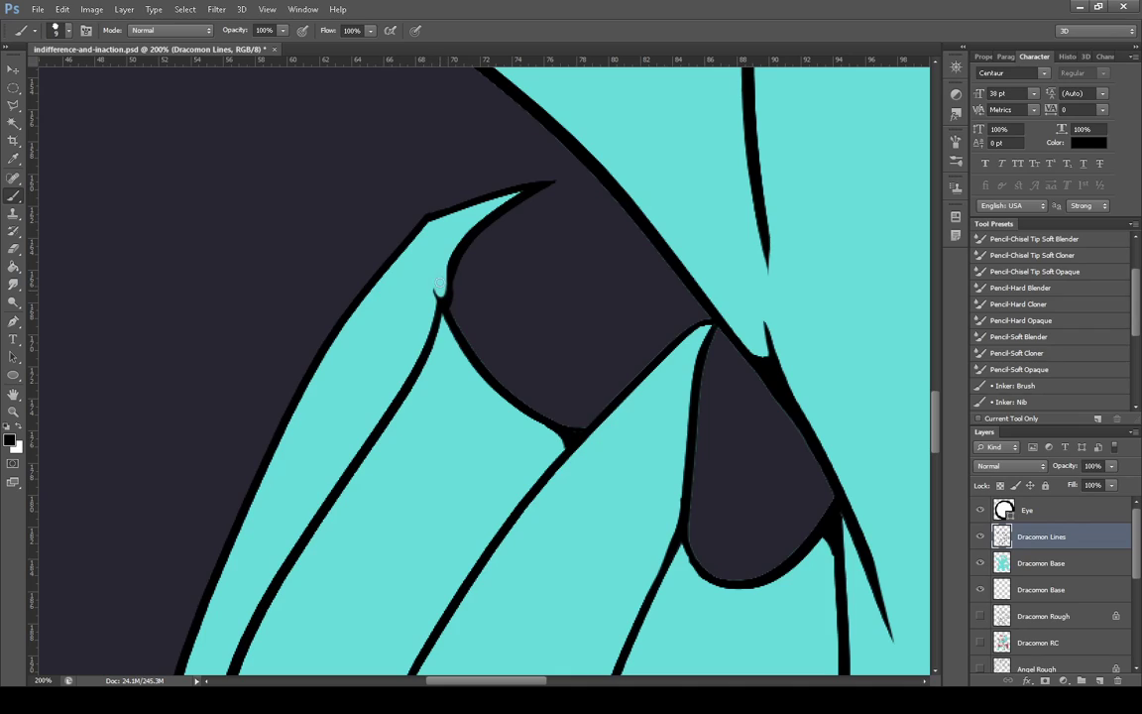
Clean the larger dark gap beside the pointed tip on Dracomon Base and touch up its lower corner's outline on Dracomon Lines
{"action": "left_click", "coordinate": [1058, 566]}
{"action": "key", "text": "e"}
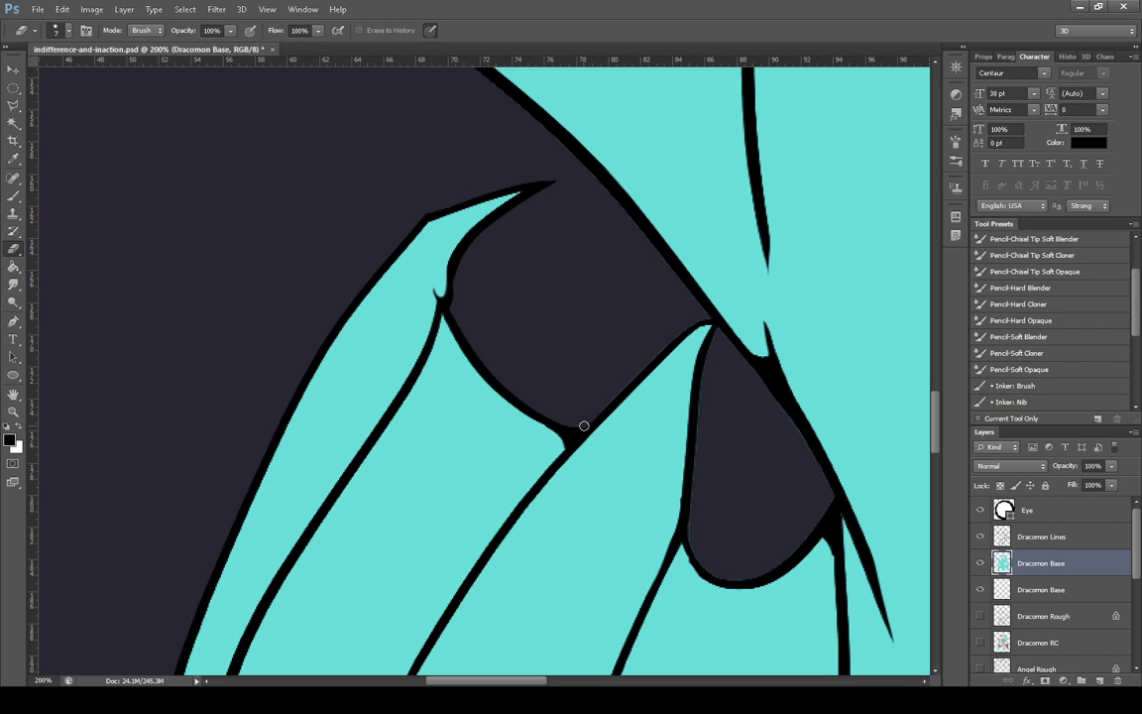
{"action": "left_click", "coordinate": [1036, 536]}
{"action": "key", "text": "b"}
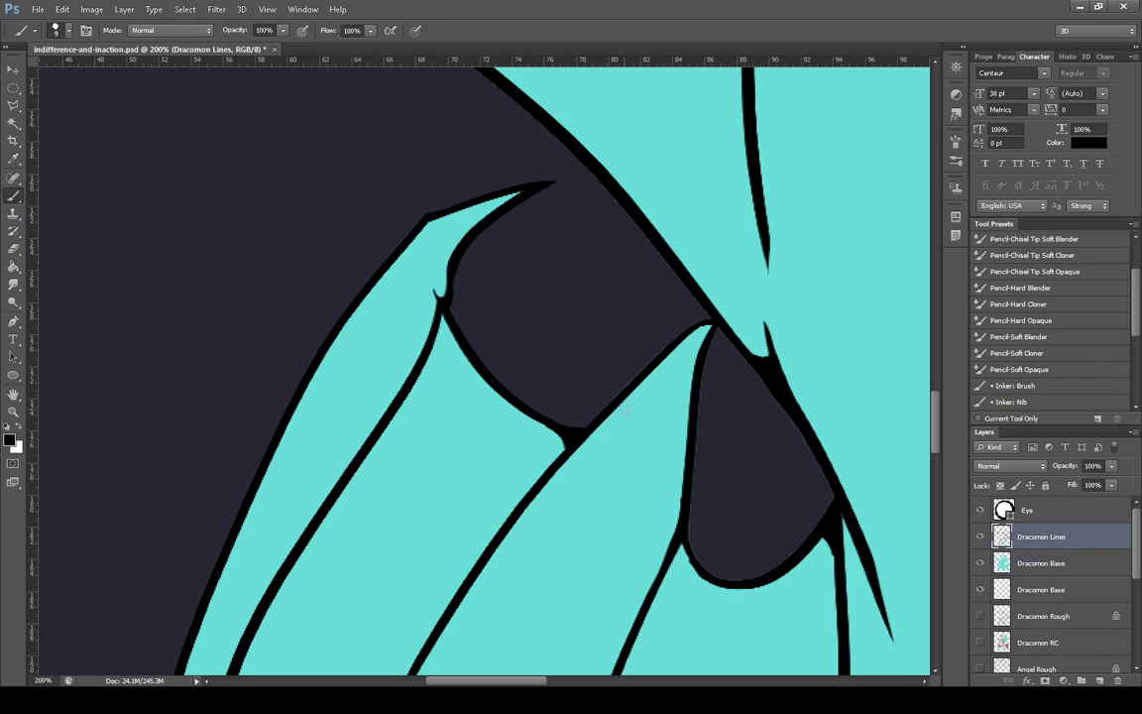
{"action": "left_click", "coordinate": [570, 436]}
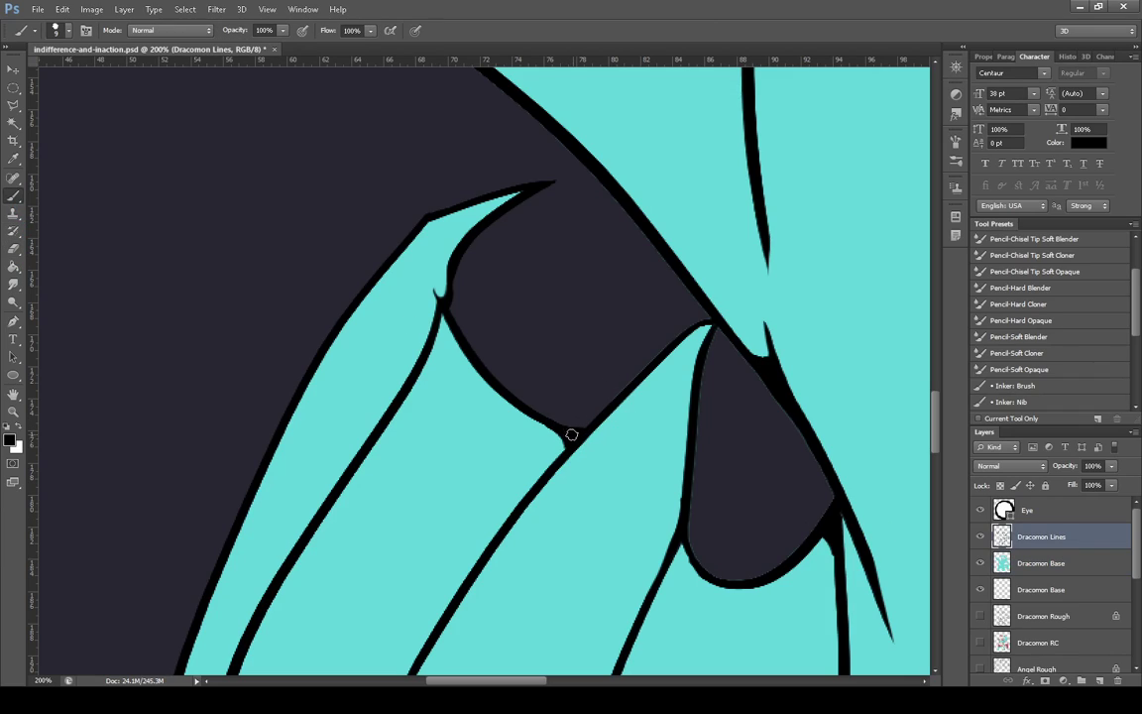
Erase the turquoise spill inside the narrow teardrop gap beside the body and trim its lower outline junction on Dracomon Lines
{"action": "left_click", "coordinate": [1042, 563]}
{"action": "key", "text": "e"}
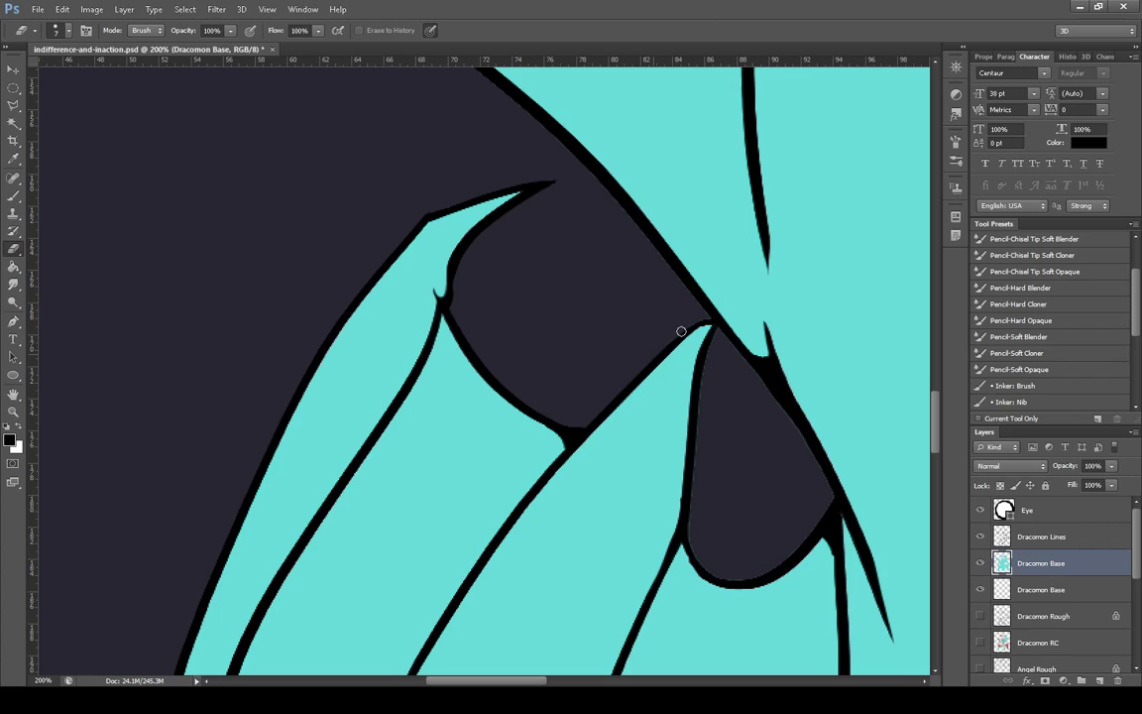
{"action": "left_click_drag", "start_coordinate": [708, 321], "coordinate": [722, 377]}
{"action": "left_click_drag", "start_coordinate": [694, 460], "coordinate": [691, 497]}
{"action": "mouse_move", "coordinate": [693, 553]}
{"action": "left_mouse_down"}
{"action": "mouse_move", "coordinate": [726, 578]}
{"action": "mouse_move", "coordinate": [778, 568]}
{"action": "mouse_move", "coordinate": [834, 499]}
{"action": "mouse_move", "coordinate": [811, 485]}
{"action": "mouse_move", "coordinate": [840, 477]}
{"action": "mouse_move", "coordinate": [832, 501]}
{"action": "mouse_move", "coordinate": [751, 373]}
{"action": "left_mouse_up"}
{"action": "left_click", "coordinate": [1036, 537]}
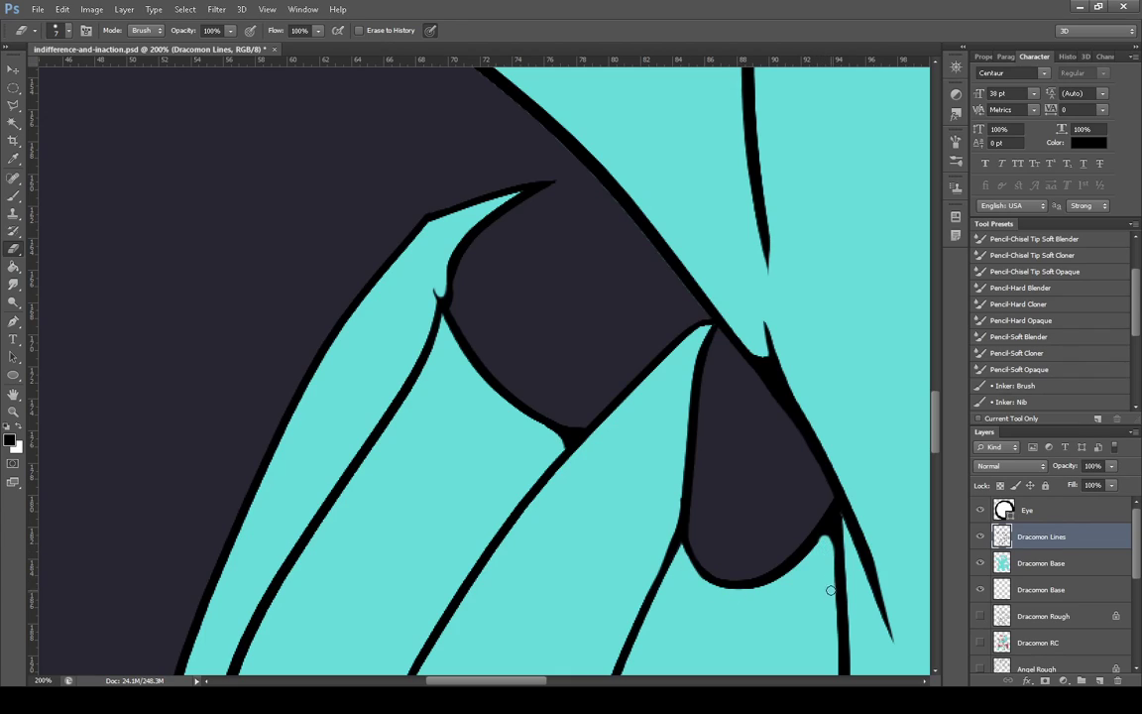
{"action": "left_click", "coordinate": [1021, 562]}
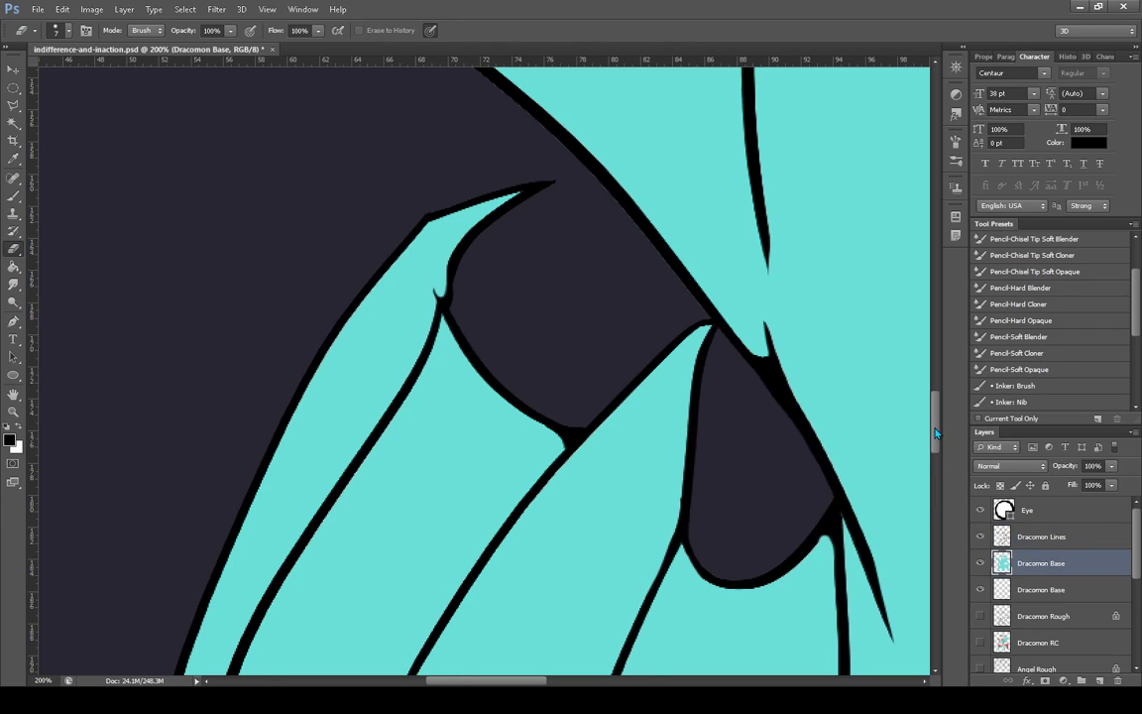
Erase the turquoise spill along the arm's outer edge and inside the rounded gap between arm and body on Dracomon Base
{"action": "scroll", "coordinate": [935, 433], "scroll_direction": "up", "scroll_amount": 3}
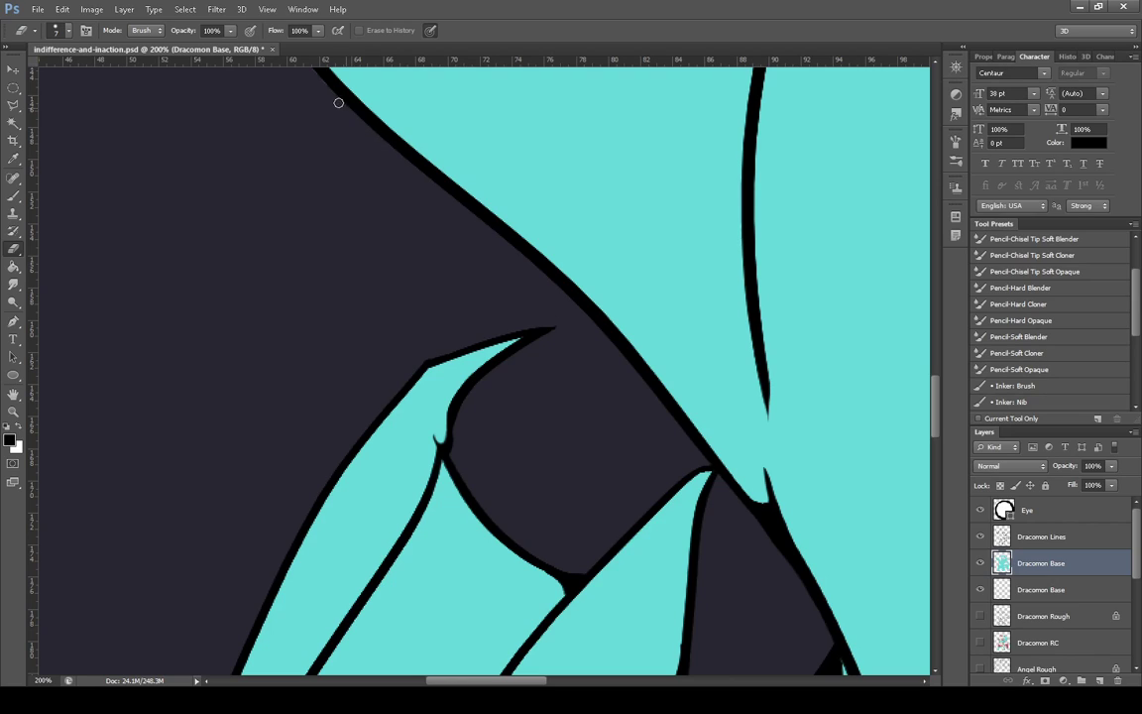
{"action": "left_click_drag", "start_coordinate": [933, 414], "coordinate": [912, 374]}
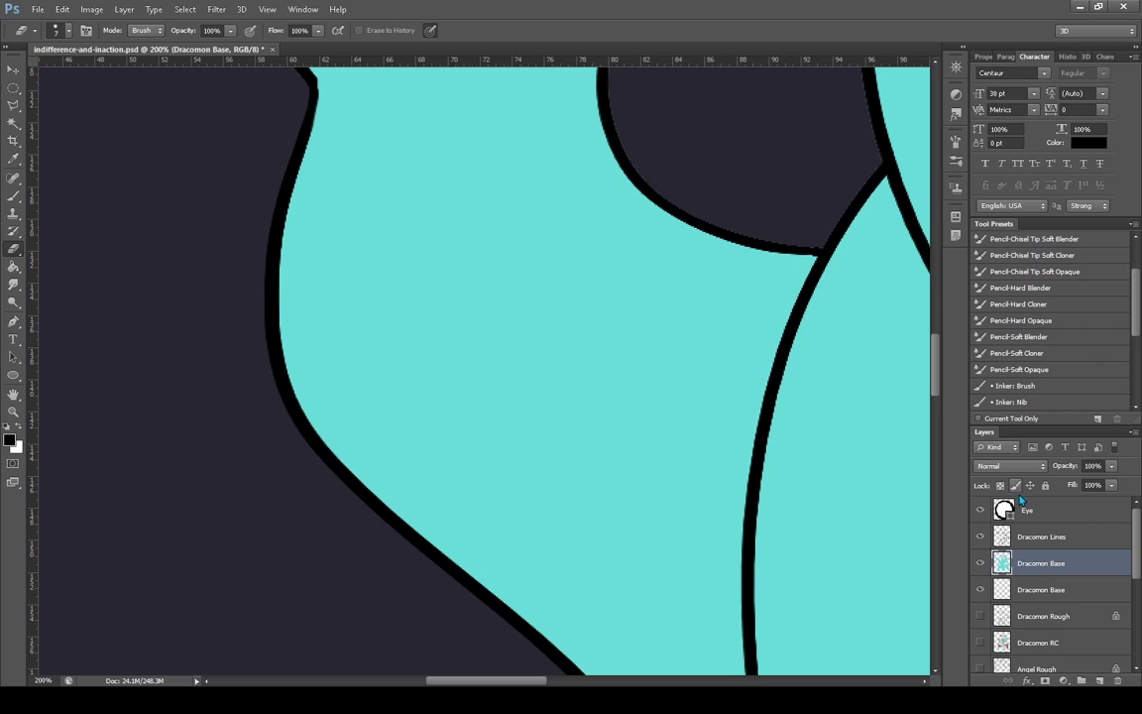
{"action": "left_click_drag", "start_coordinate": [938, 369], "coordinate": [938, 339]}
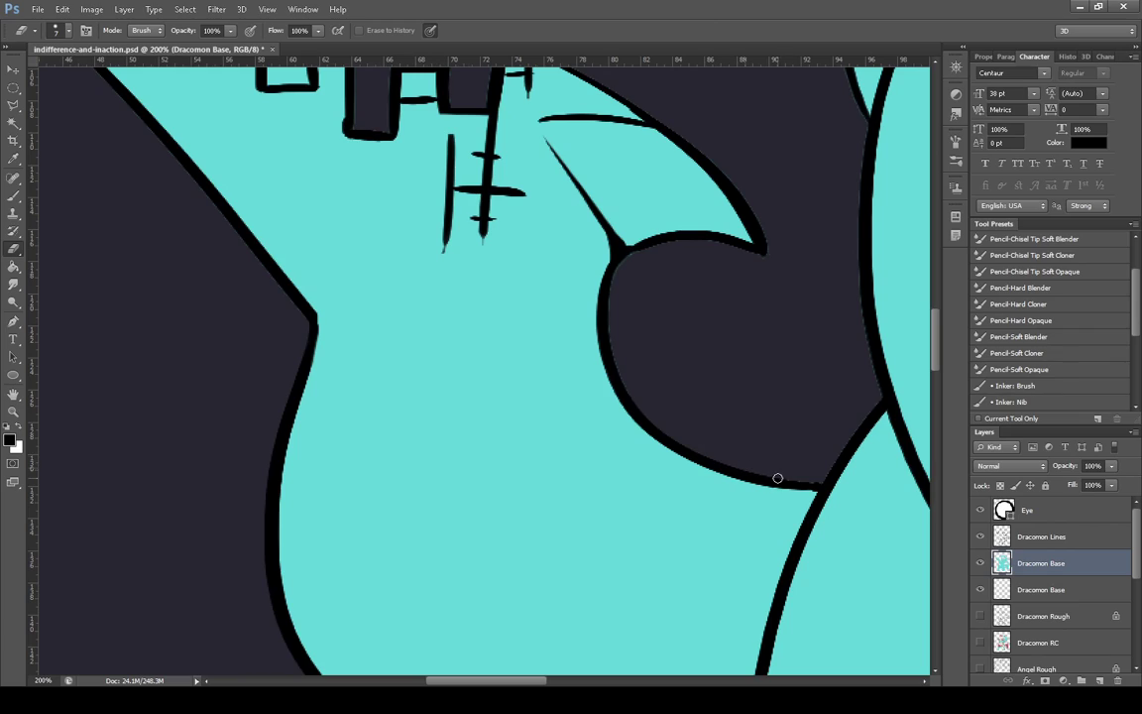
{"action": "left_click_drag", "start_coordinate": [788, 477], "coordinate": [820, 479]}
Erase the turquoise spill inside the hand's stepped notches and around the nearby floating square fragment
{"action": "scroll", "coordinate": [940, 337], "scroll_direction": "up", "scroll_amount": 5}
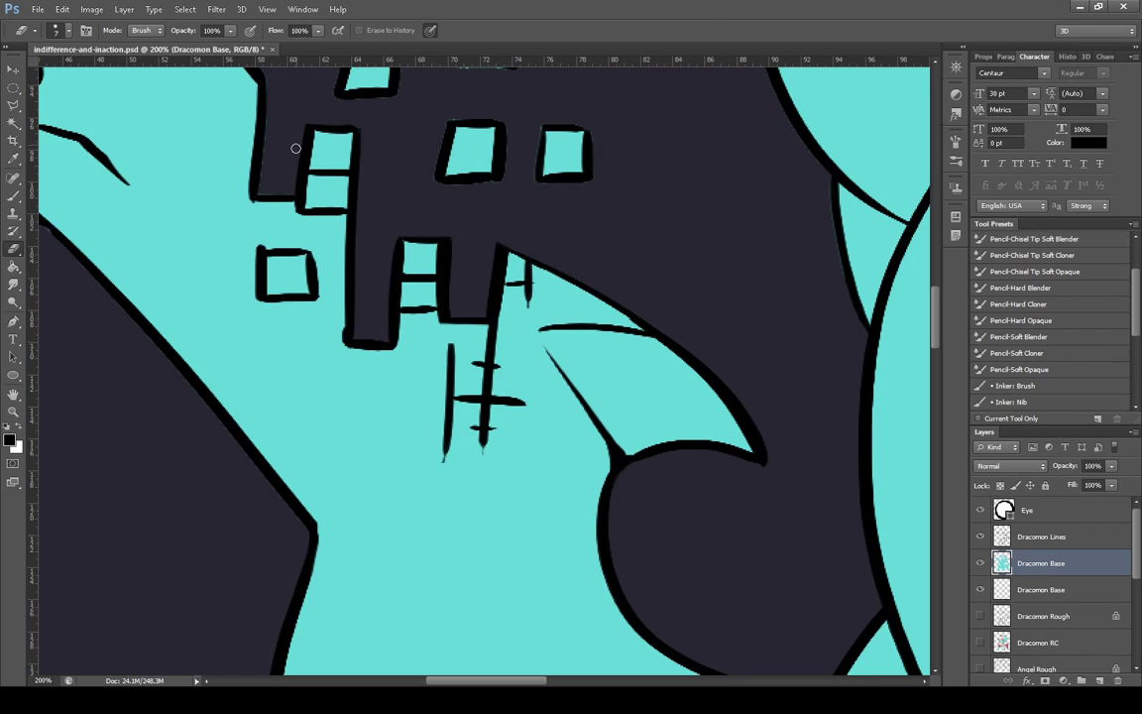
{"action": "left_click_drag", "start_coordinate": [263, 194], "coordinate": [265, 161]}
{"action": "left_click_drag", "start_coordinate": [936, 324], "coordinate": [938, 310]}
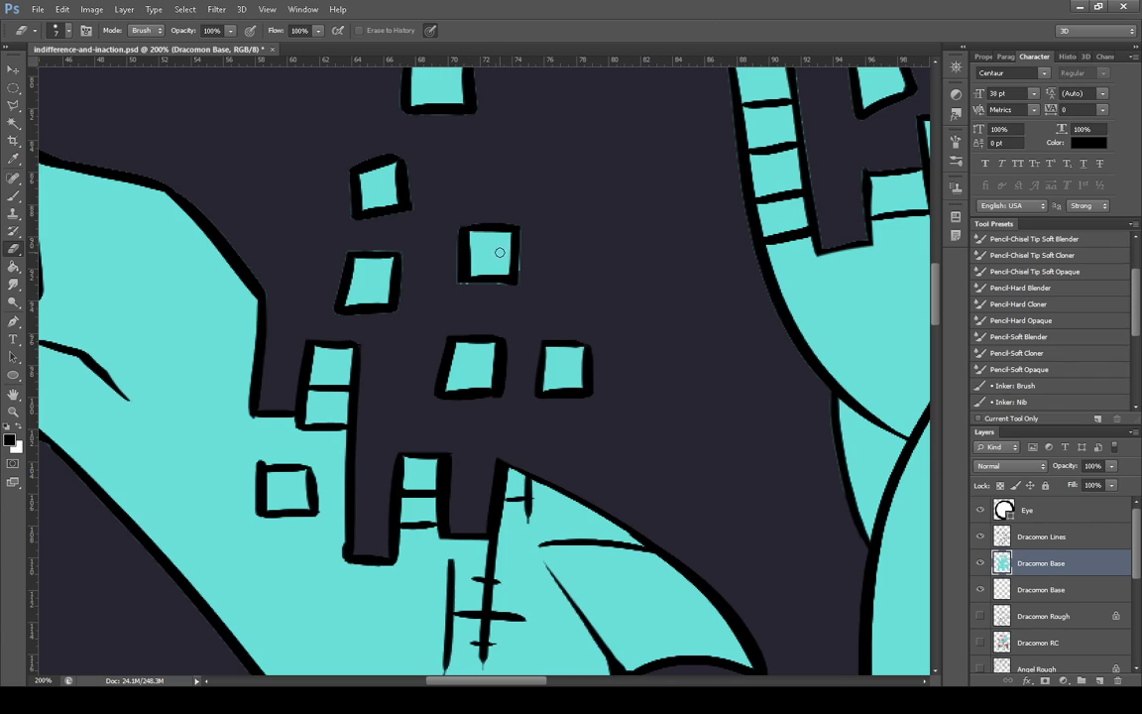
{"action": "mouse_move", "coordinate": [521, 232]}
{"action": "left_mouse_down"}
{"action": "mouse_move", "coordinate": [524, 276]}
{"action": "mouse_move", "coordinate": [456, 282]}
{"action": "mouse_move", "coordinate": [459, 292]}
{"action": "mouse_move", "coordinate": [527, 288]}
{"action": "mouse_move", "coordinate": [448, 243]}
{"action": "mouse_move", "coordinate": [455, 283]}
{"action": "mouse_move", "coordinate": [456, 235]}
{"action": "left_mouse_up"}
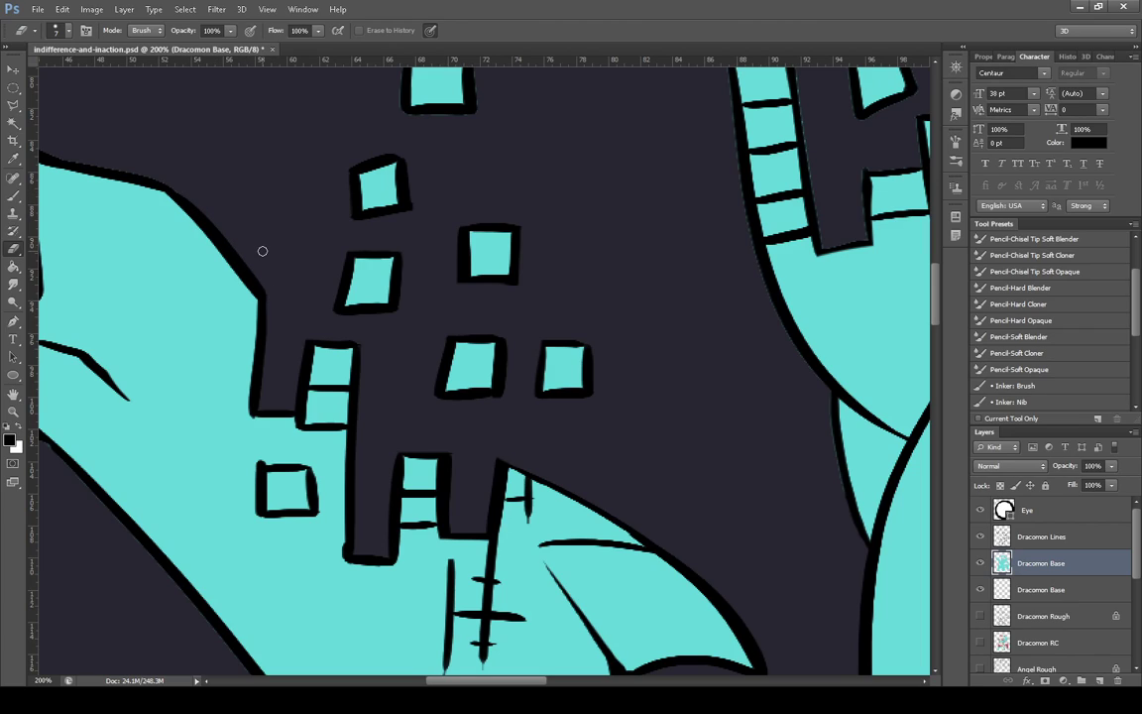
Clean the turquoise edges around the uppermost floating square and along the outer edges of the hand's large claws
{"action": "left_click_drag", "start_coordinate": [937, 284], "coordinate": [936, 266]}
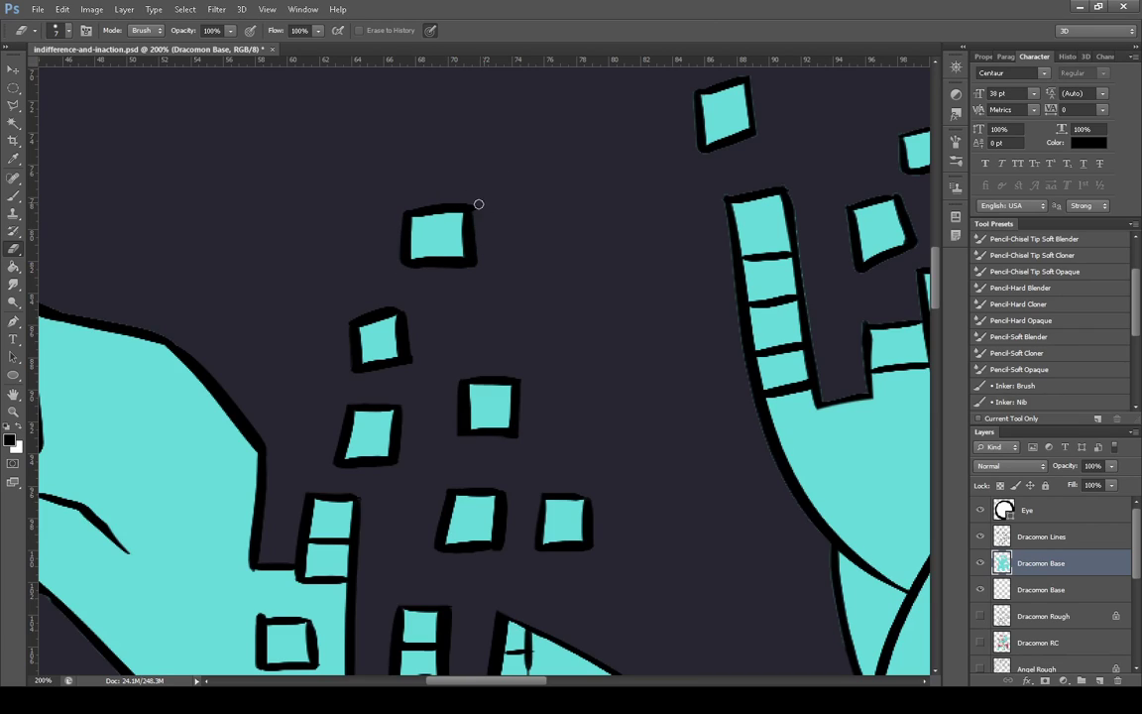
{"action": "left_click", "coordinate": [477, 215]}
{"action": "left_click_drag", "start_coordinate": [536, 683], "coordinate": [493, 684]}
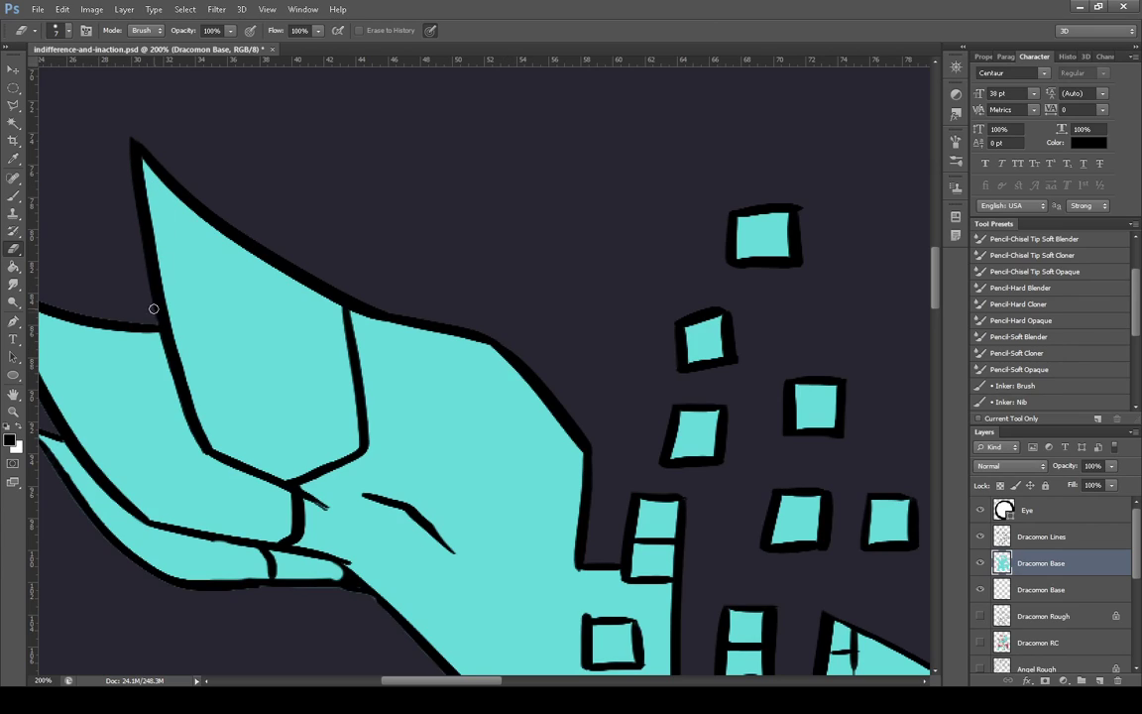
{"action": "left_click_drag", "start_coordinate": [491, 683], "coordinate": [470, 683]}
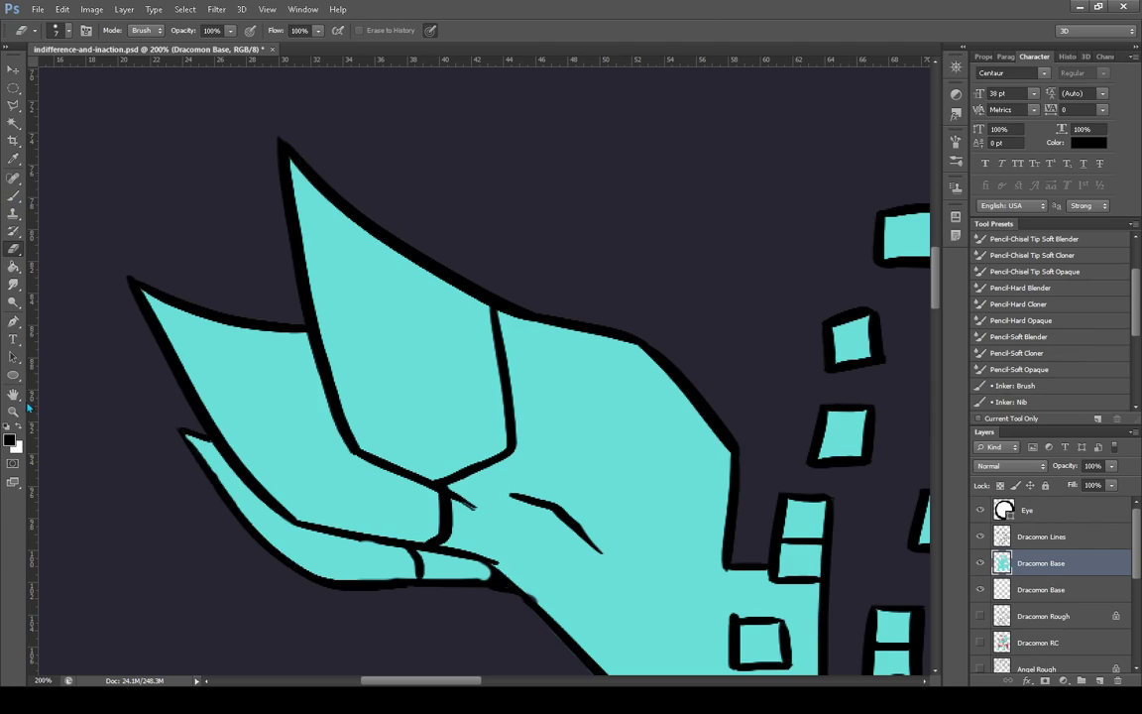
Touch up the black outline where the lowest claw meets the wrist on the Dracomon Lines layer
{"action": "key", "text": "x"}
{"action": "left_click", "coordinate": [1039, 536]}
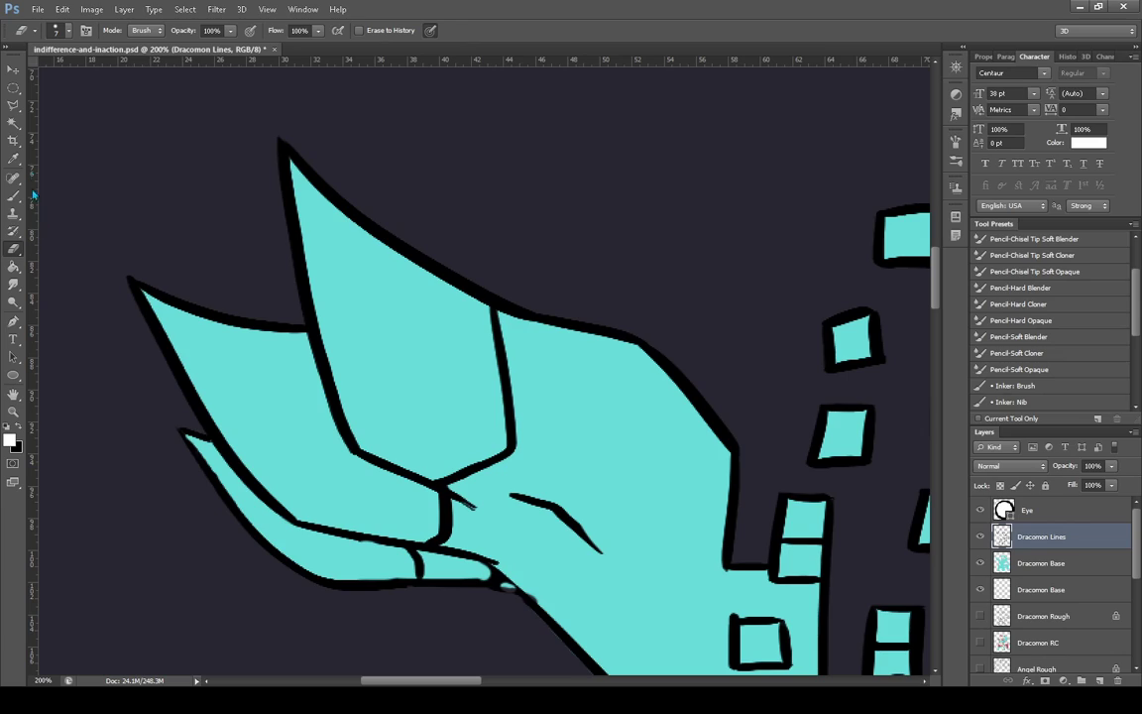
{"action": "key", "text": "x"}
{"action": "left_click", "coordinate": [13, 195]}
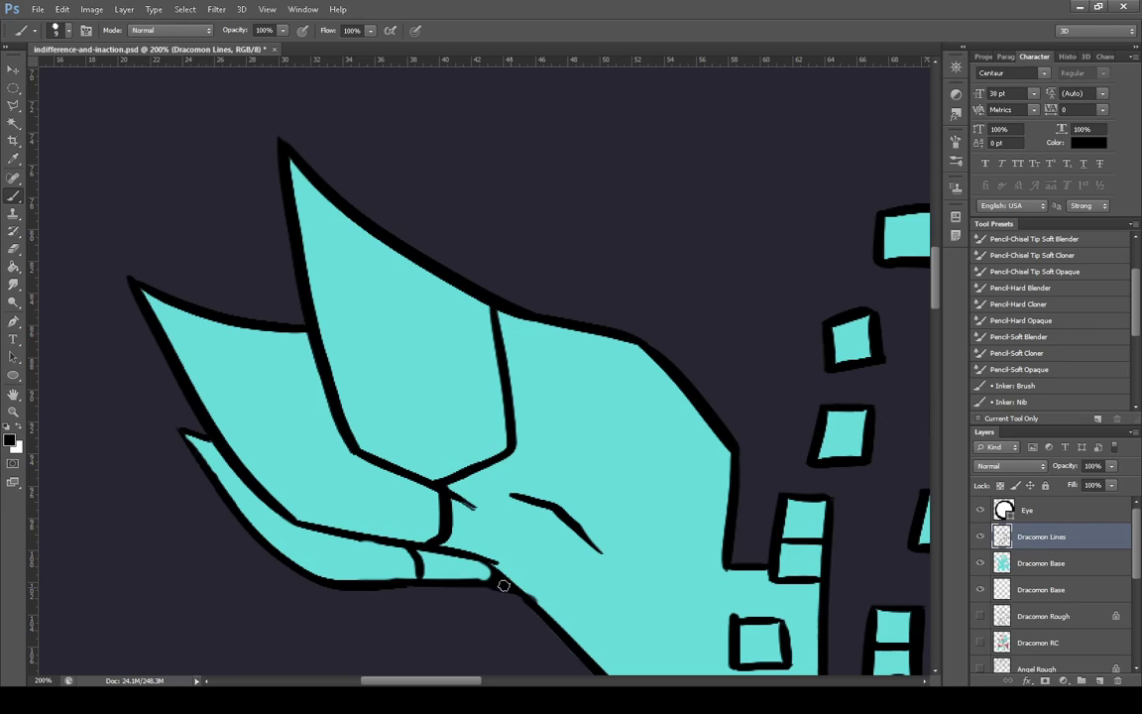
Sample the turquoise from the claw and brush it beneath the wrist outline near the lowest claw on Dracomon Base
{"action": "left_click", "coordinate": [1054, 565]}
{"action": "left_click", "coordinate": [13, 159]}
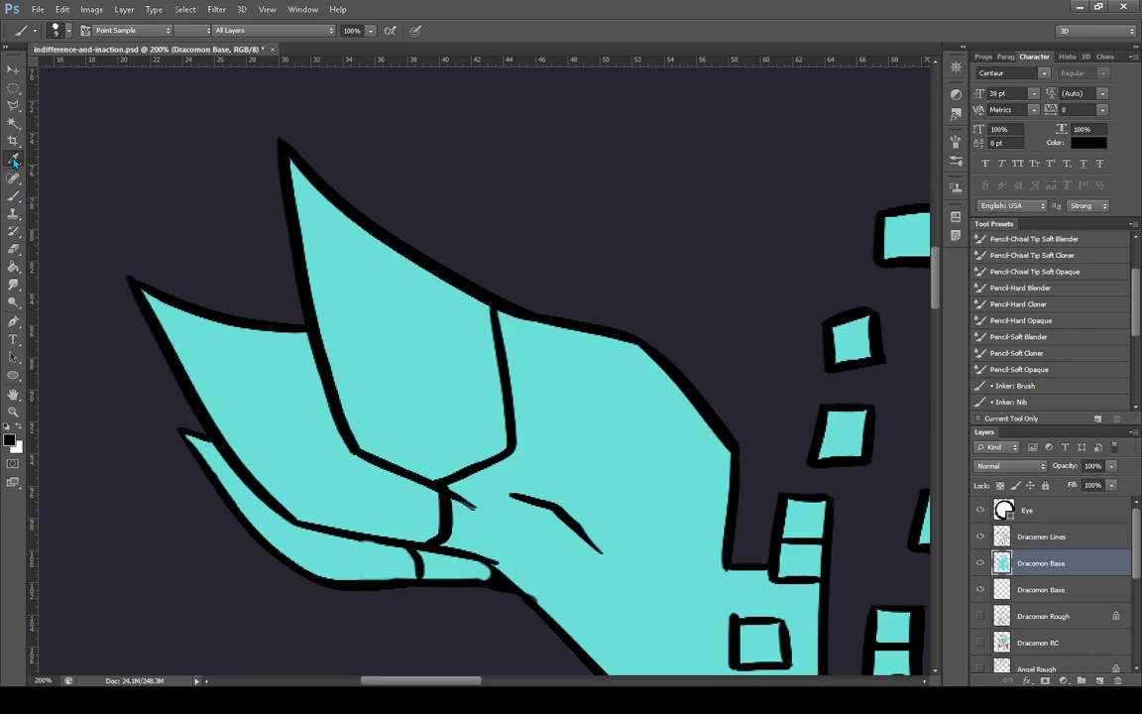
{"action": "key", "text": "x"}
{"action": "left_click", "coordinate": [286, 393]}
{"action": "left_click", "coordinate": [13, 196]}
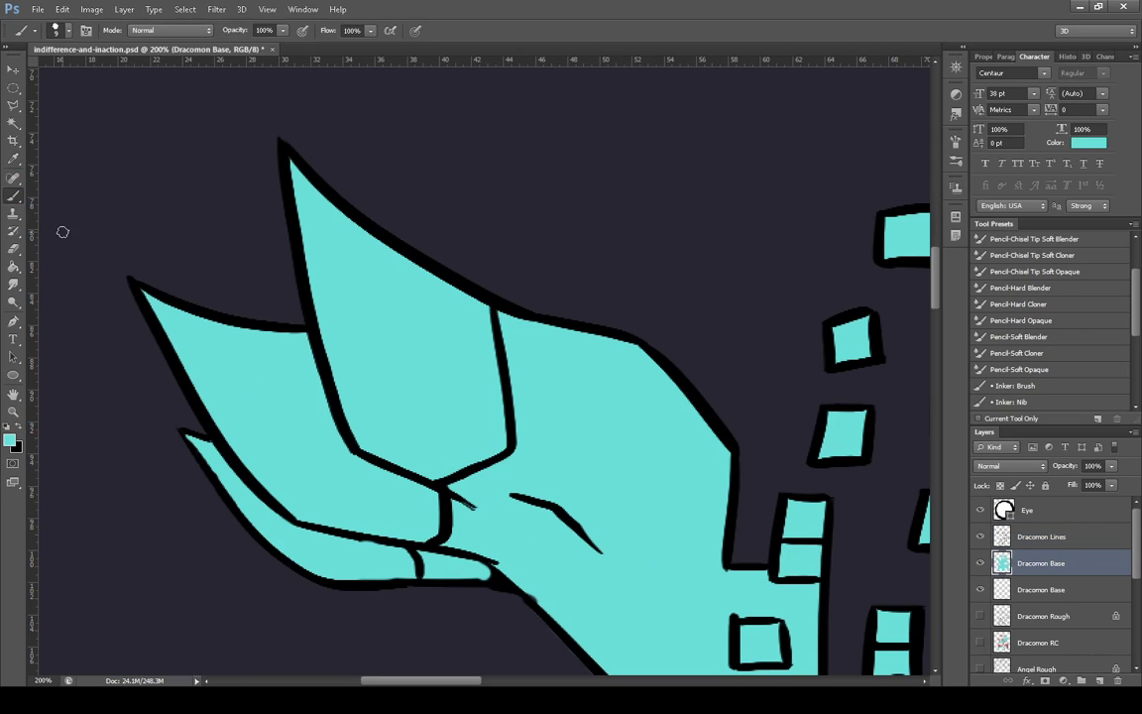
{"action": "left_click_drag", "start_coordinate": [527, 593], "coordinate": [464, 523]}
Trim the wrist outline below the lowest claw on Dracomon Lines and erase the turquoise spill along the forearm on Dracomon Base
{"action": "scroll", "coordinate": [847, 277], "scroll_direction": "down", "scroll_amount": 5}
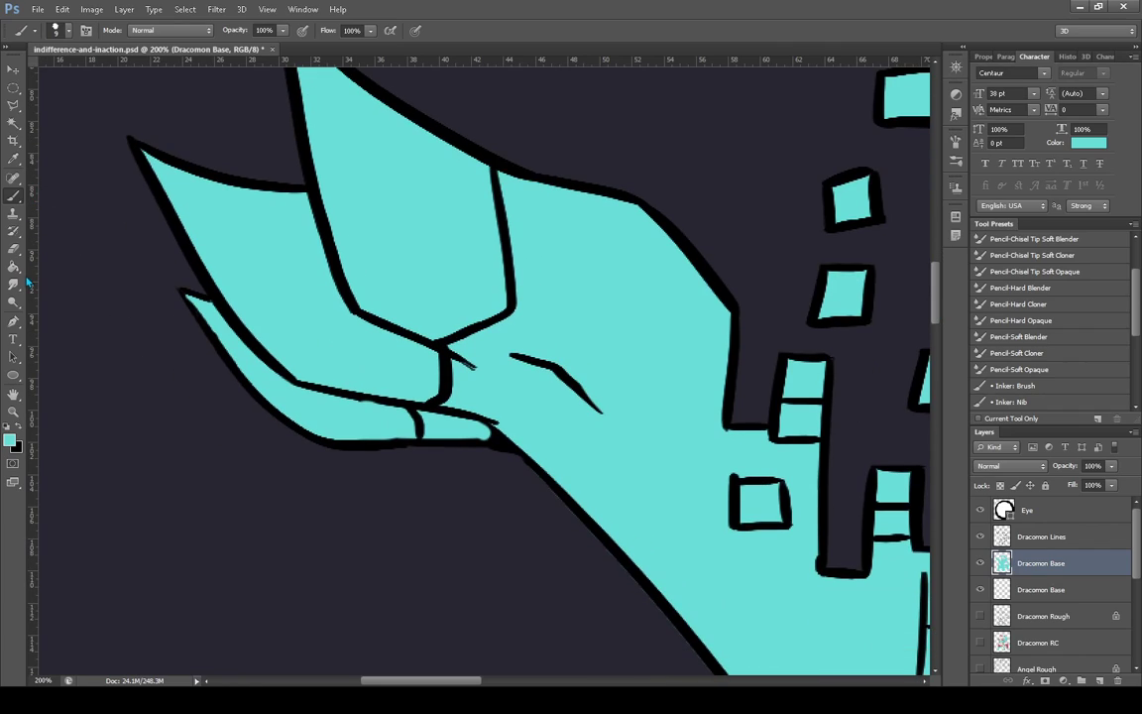
{"action": "left_click", "coordinate": [13, 248]}
{"action": "left_click", "coordinate": [1051, 536]}
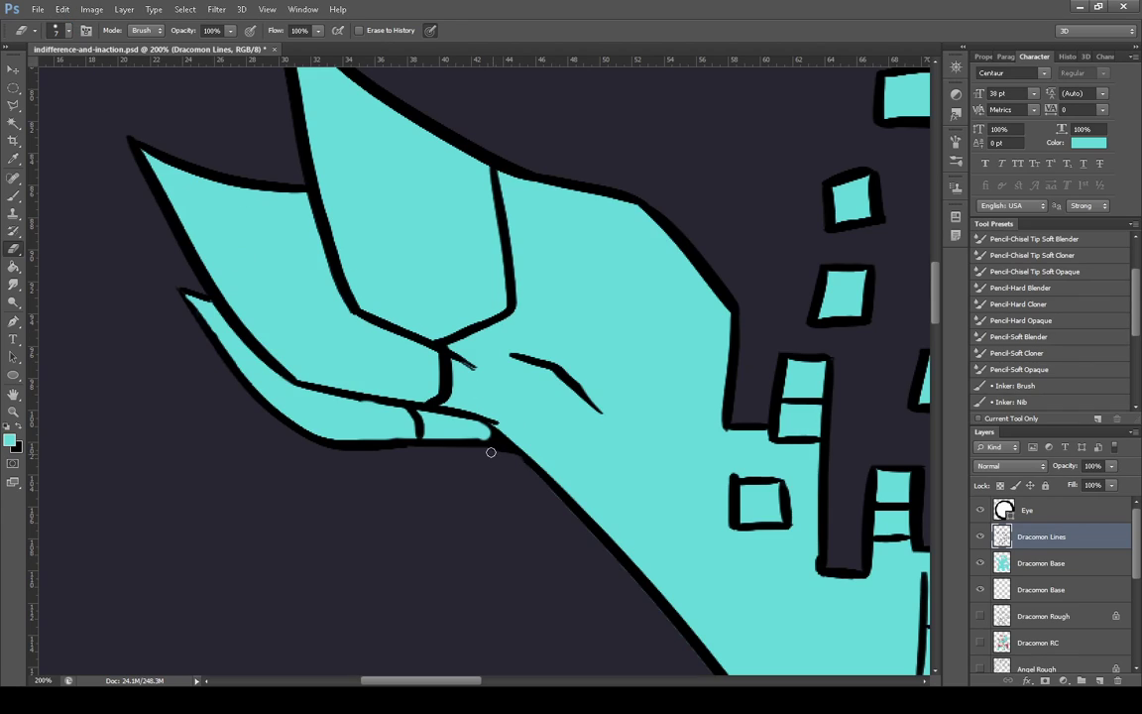
{"action": "left_click_drag", "start_coordinate": [516, 460], "coordinate": [538, 485]}
{"action": "left_click", "coordinate": [1020, 563]}
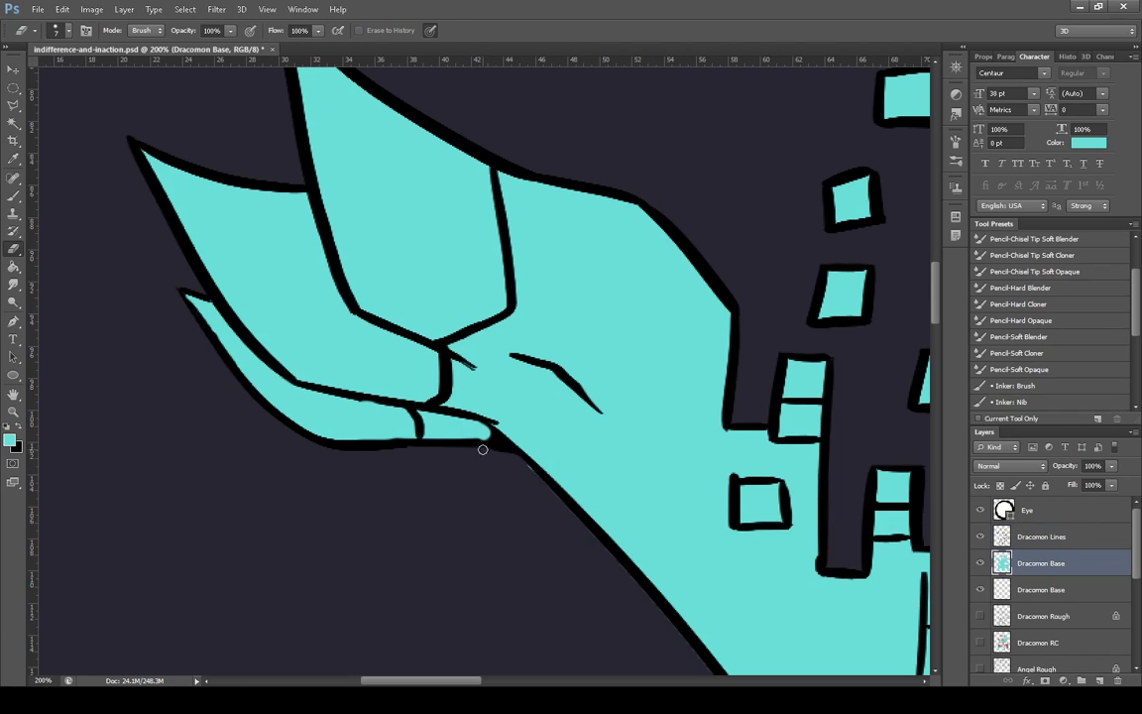
{"action": "left_click_drag", "start_coordinate": [519, 457], "coordinate": [579, 525]}
{"action": "scroll", "coordinate": [932, 300], "scroll_direction": "down", "scroll_amount": 5}
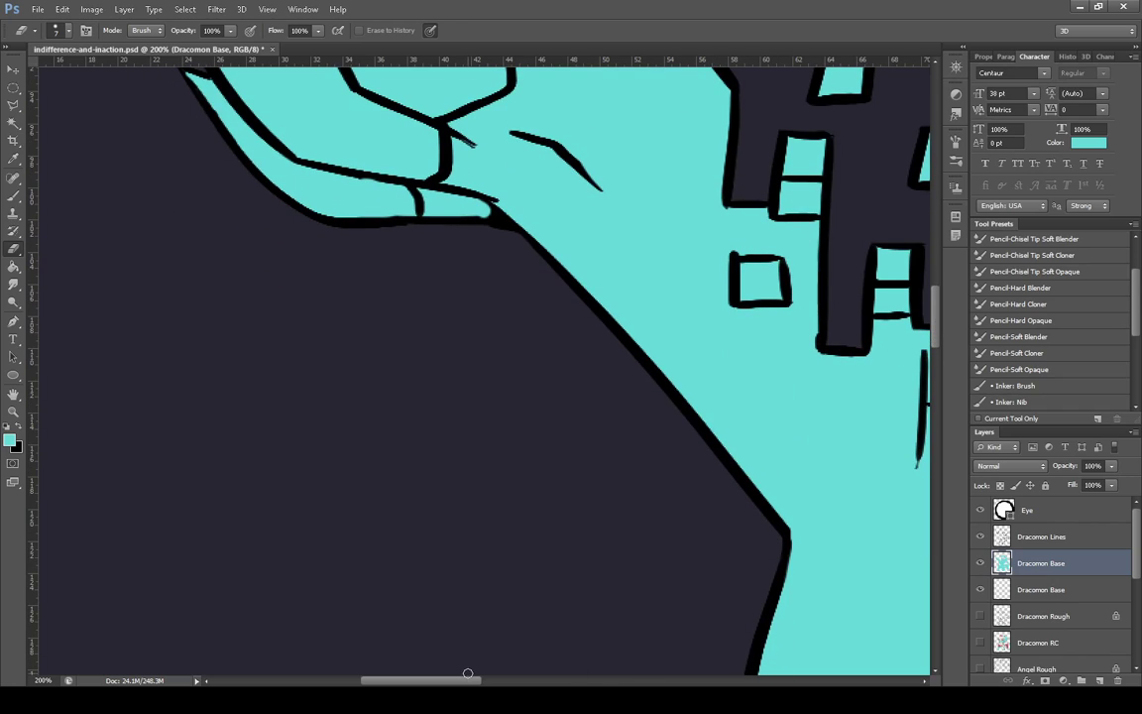
Erase the turquoise spill along the small spike behind the central rounded form and up the fragmented hand's outer edge
{"action": "left_click_drag", "start_coordinate": [468, 680], "coordinate": [603, 681]}
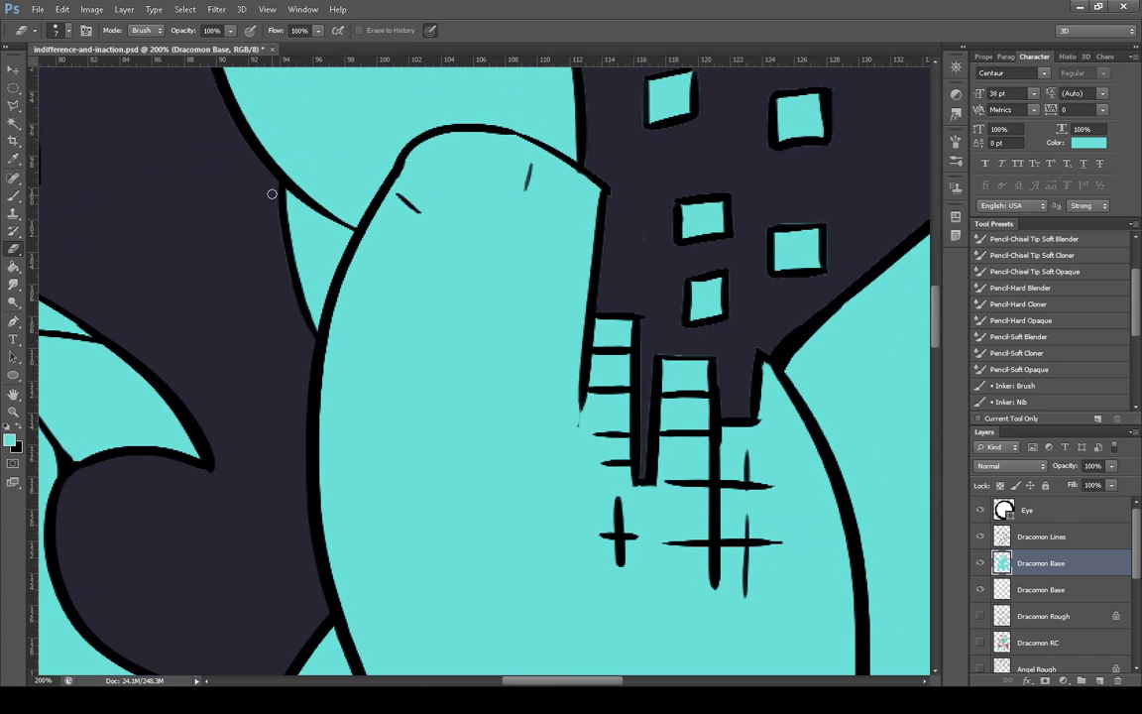
{"action": "left_click_drag", "start_coordinate": [278, 182], "coordinate": [289, 277]}
{"action": "left_click_drag", "start_coordinate": [940, 336], "coordinate": [906, 304]}
{"action": "mouse_move", "coordinate": [254, 469]}
{"action": "left_mouse_down"}
{"action": "mouse_move", "coordinate": [197, 347]}
{"action": "mouse_move", "coordinate": [169, 150]}
{"action": "mouse_move", "coordinate": [178, 134]}
{"action": "mouse_move", "coordinate": [221, 131]}
{"action": "mouse_move", "coordinate": [271, 153]}
{"action": "mouse_move", "coordinate": [233, 132]}
{"action": "left_mouse_up"}
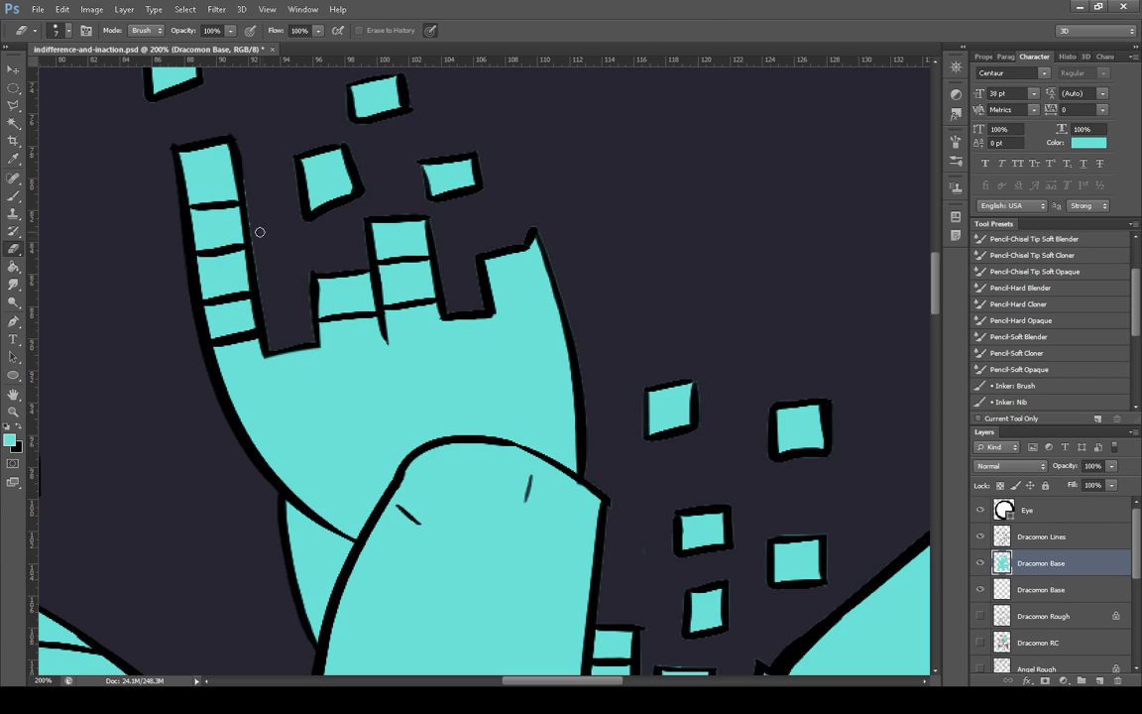
Erase the turquoise spill between the tall blocky finger and its neighbour, and trim the shorter block's outline corner on Dracomon Lines
{"action": "mouse_move", "coordinate": [259, 232]}
{"action": "left_mouse_down"}
{"action": "mouse_move", "coordinate": [269, 339]}
{"action": "mouse_move", "coordinate": [307, 309]}
{"action": "left_mouse_up"}
{"action": "left_click", "coordinate": [1041, 536]}
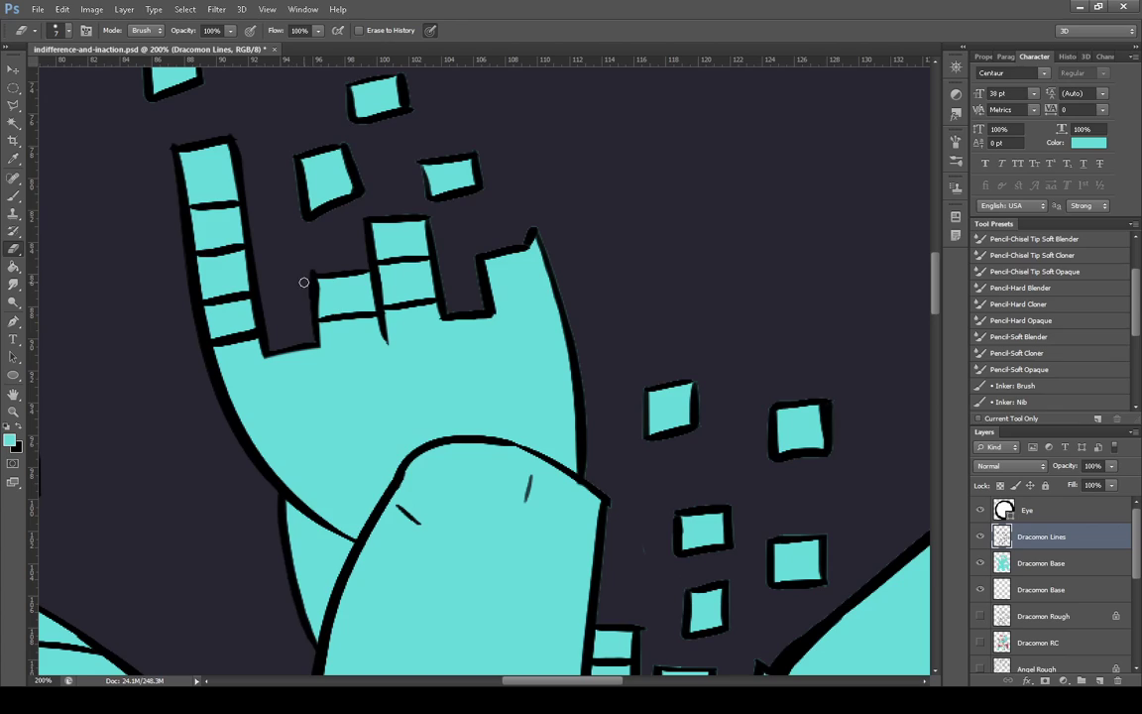
{"action": "left_click_drag", "start_coordinate": [306, 275], "coordinate": [332, 273]}
Erase the turquoise spill on Dracomon Base along the fragmented hand's far side, down to the rounded form's edge
{"action": "left_click", "coordinate": [1036, 564]}
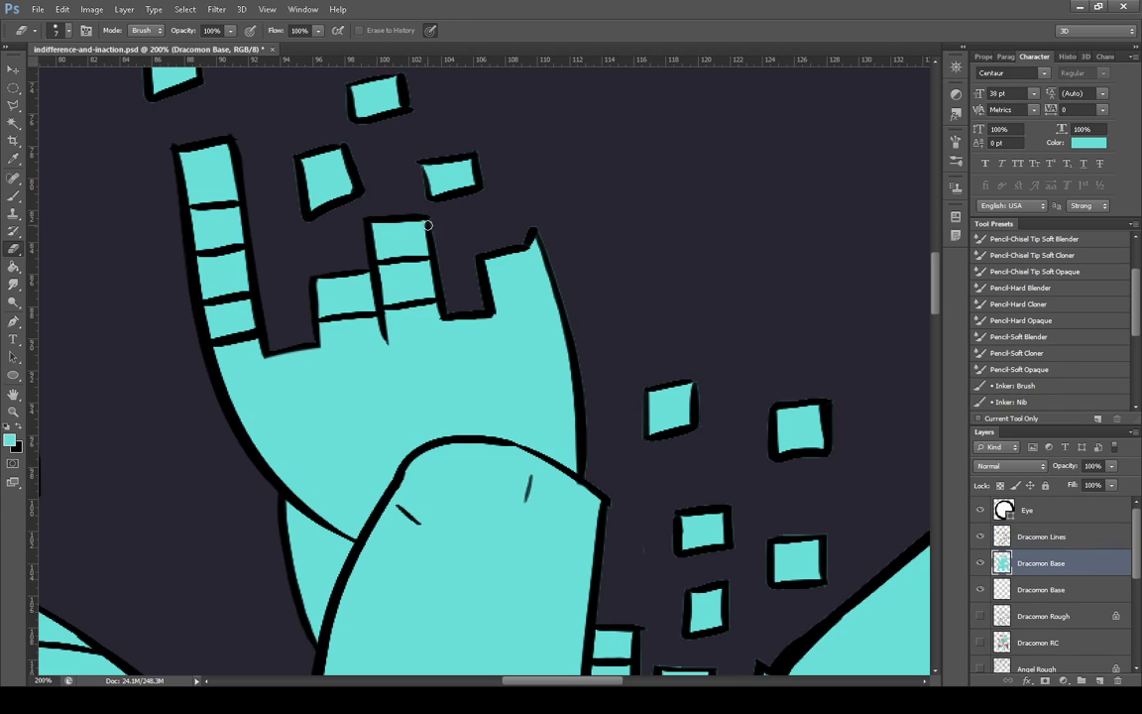
{"action": "left_click", "coordinate": [449, 318]}
{"action": "key", "text": "ctrl+z"}
{"action": "mouse_move", "coordinate": [552, 247]}
{"action": "left_mouse_down"}
{"action": "mouse_move", "coordinate": [584, 380]}
{"action": "mouse_move", "coordinate": [586, 477]}
{"action": "mouse_move", "coordinate": [607, 520]}
{"action": "mouse_move", "coordinate": [601, 620]}
{"action": "left_mouse_up"}
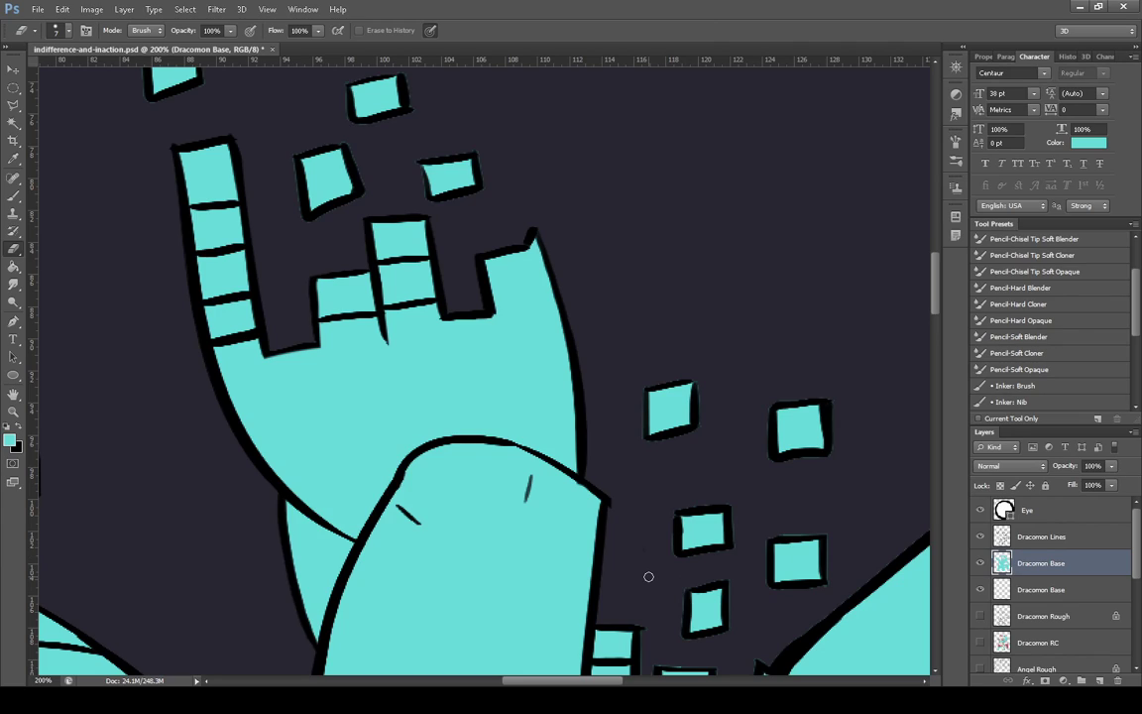
{"action": "scroll", "coordinate": [648, 576], "scroll_direction": "down", "scroll_amount": 10}
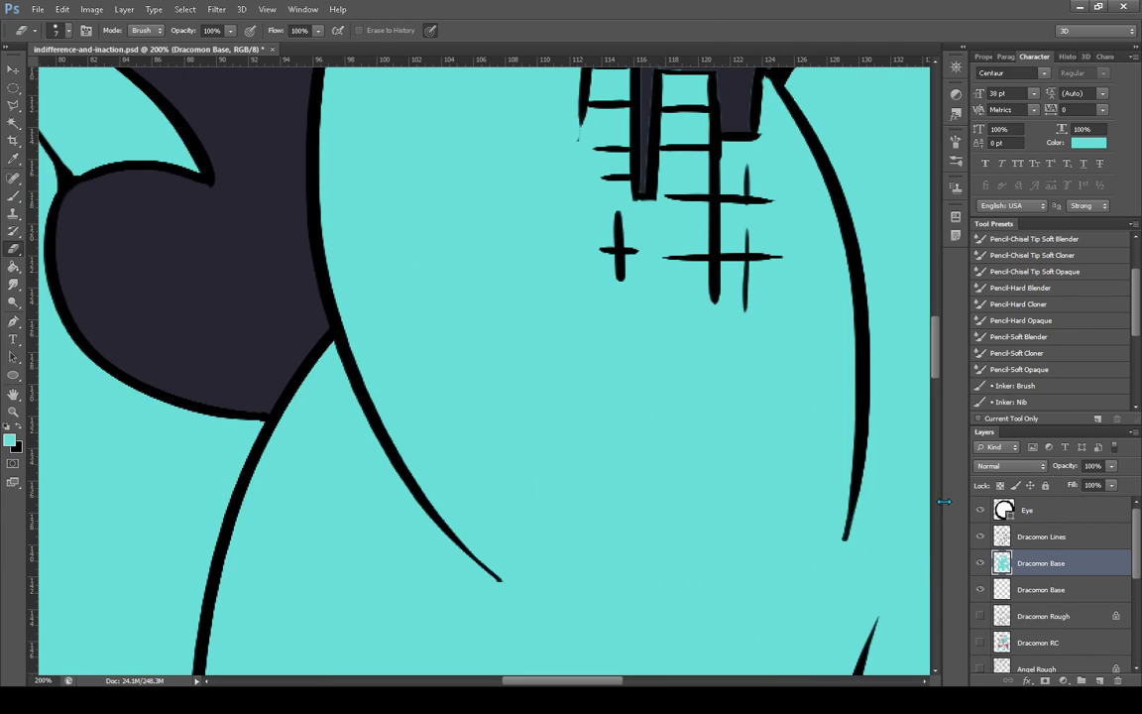
{"action": "scroll", "coordinate": [671, 342], "scroll_direction": "up", "scroll_amount": 10}
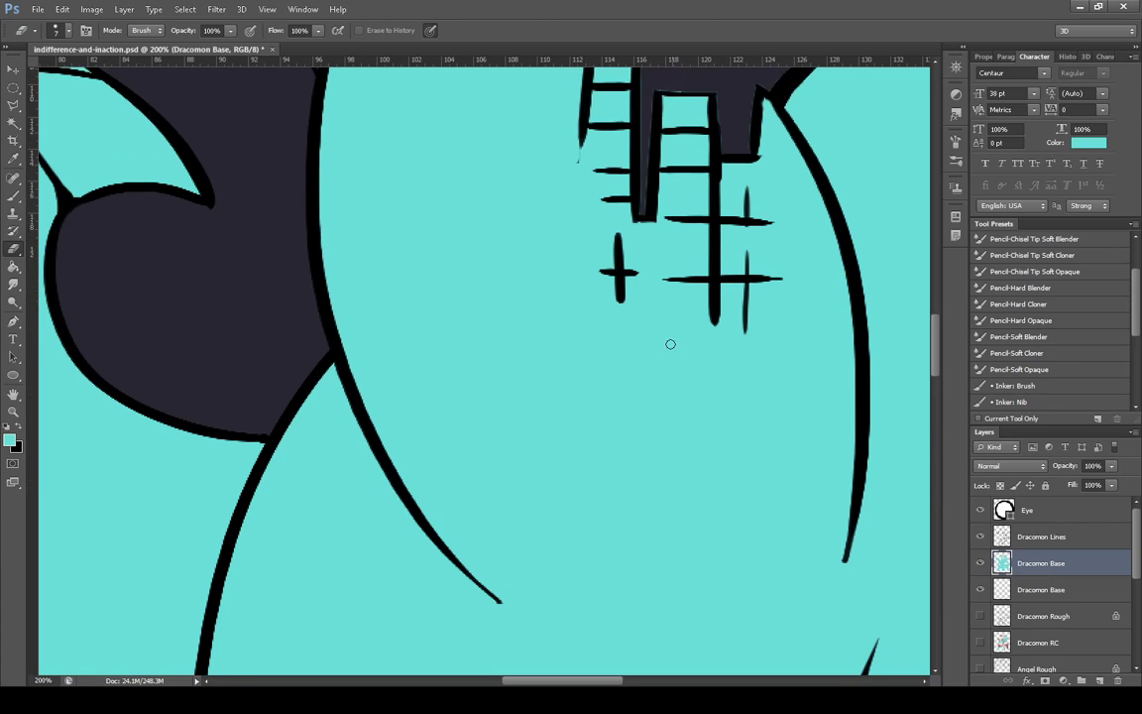
Trim the narrow blocky finger's stray outline on Dracomon Lines and erase the turquoise spill in the gap beside it on Dracomon Base
{"action": "scroll", "coordinate": [662, 340], "scroll_direction": "up", "scroll_amount": 1}
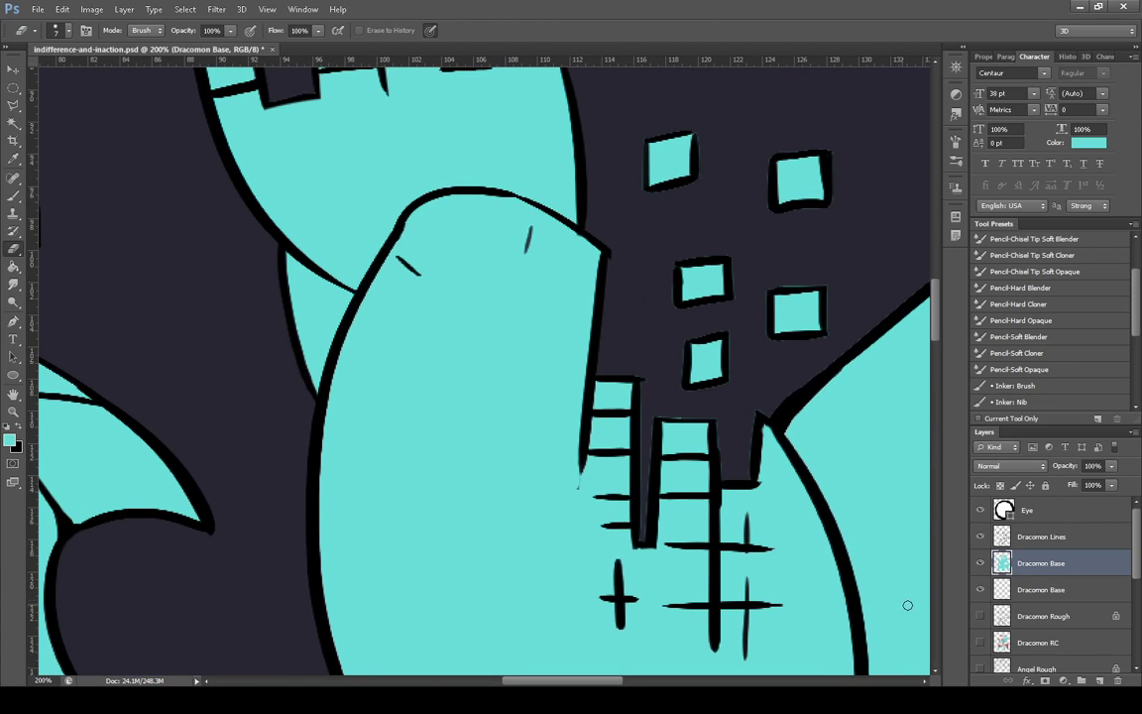
{"action": "left_click", "coordinate": [1043, 537]}
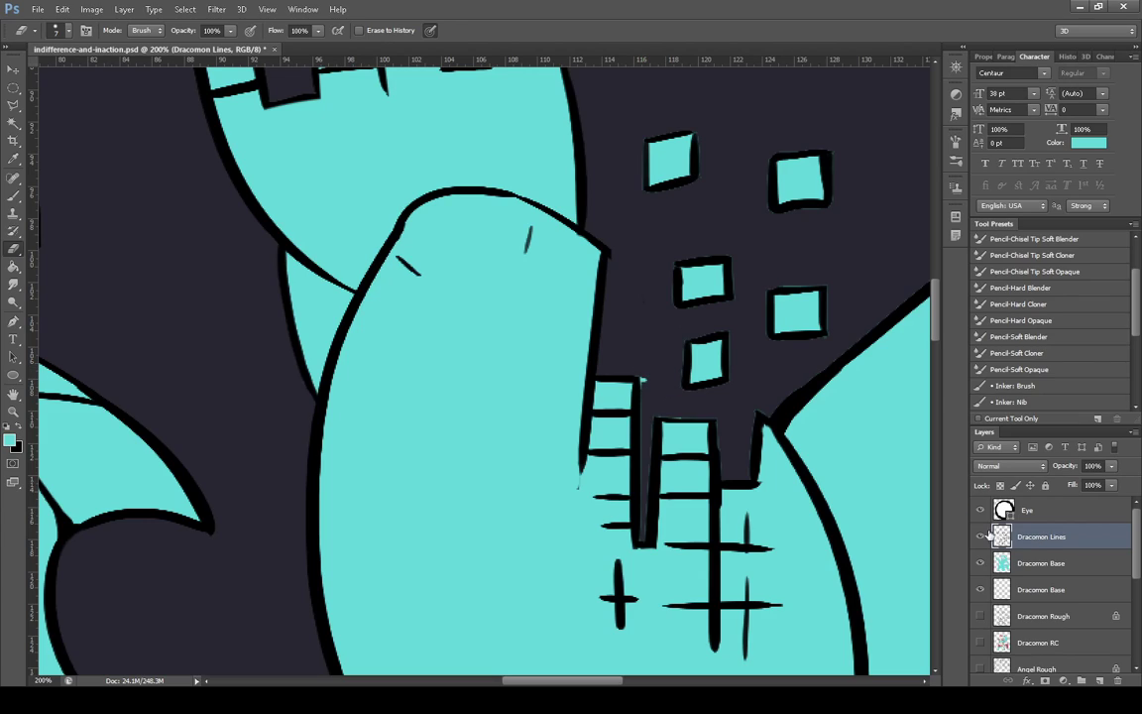
{"action": "key", "text": "alt+bracketleft"}
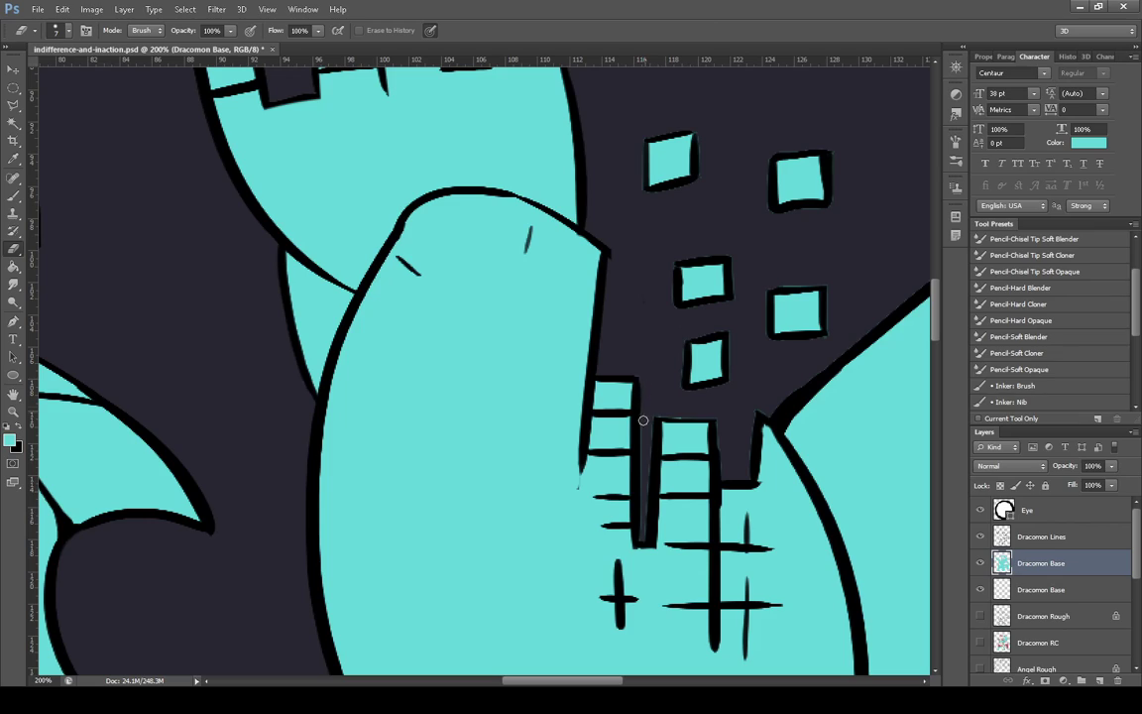
{"action": "left_click_drag", "start_coordinate": [642, 421], "coordinate": [642, 522]}
{"action": "key", "text": "alt+bracketleft"}
{"action": "left_click", "coordinate": [1044, 537]}
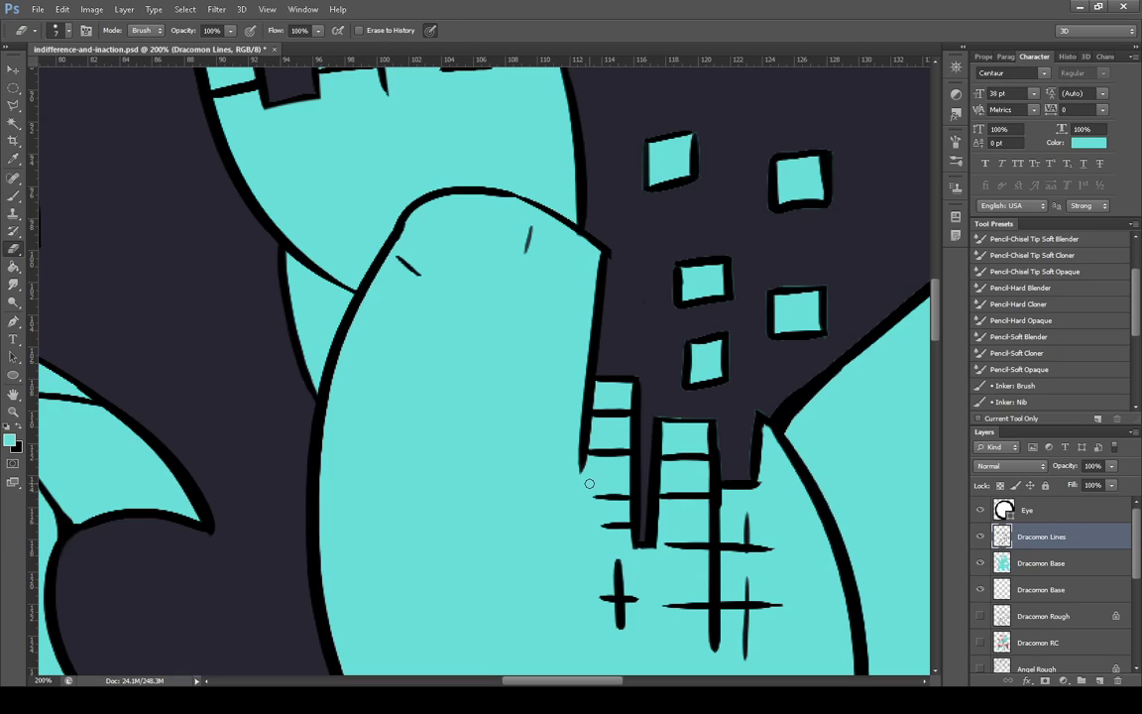
Delete the lower, empty Dracomon Base layer and make the remaining Dracomon Base layer active
{"action": "left_click", "coordinate": [1104, 596]}
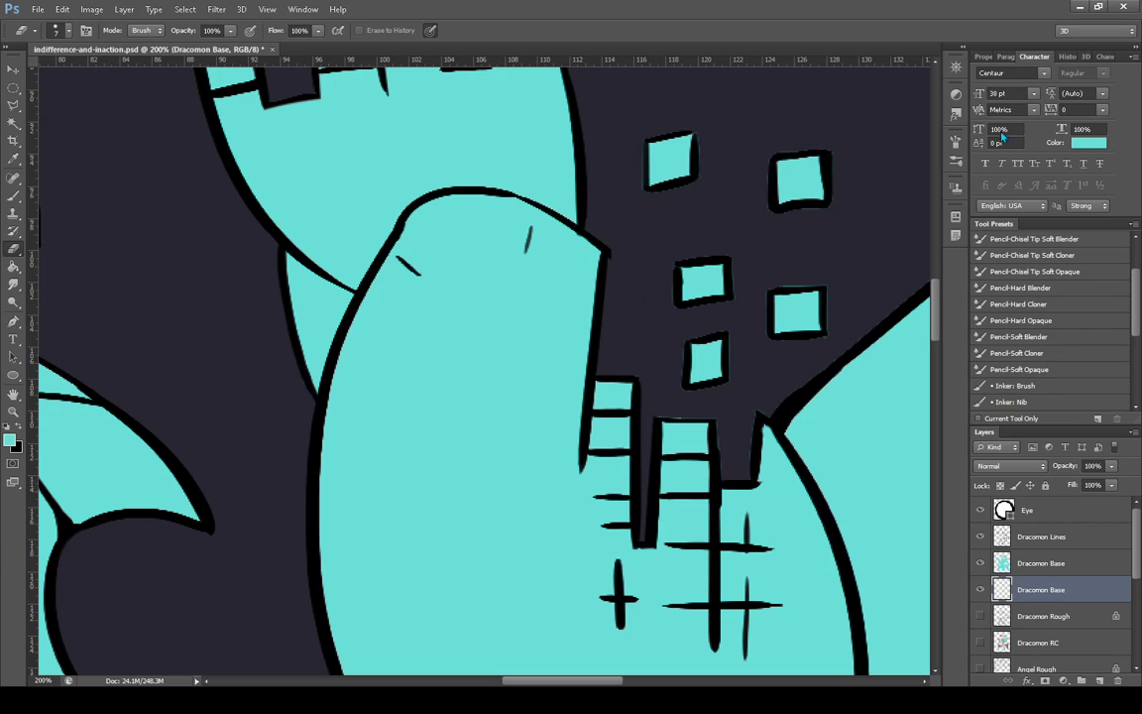
{"action": "key", "text": "Delete"}
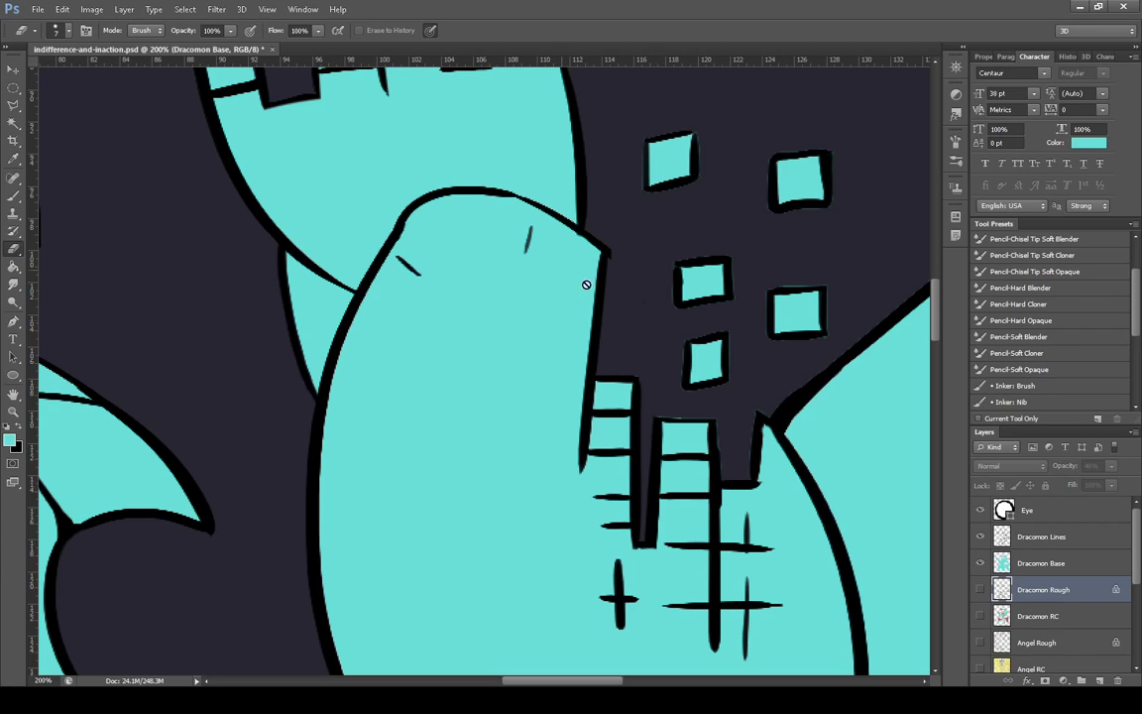
{"action": "left_click", "coordinate": [1050, 565]}
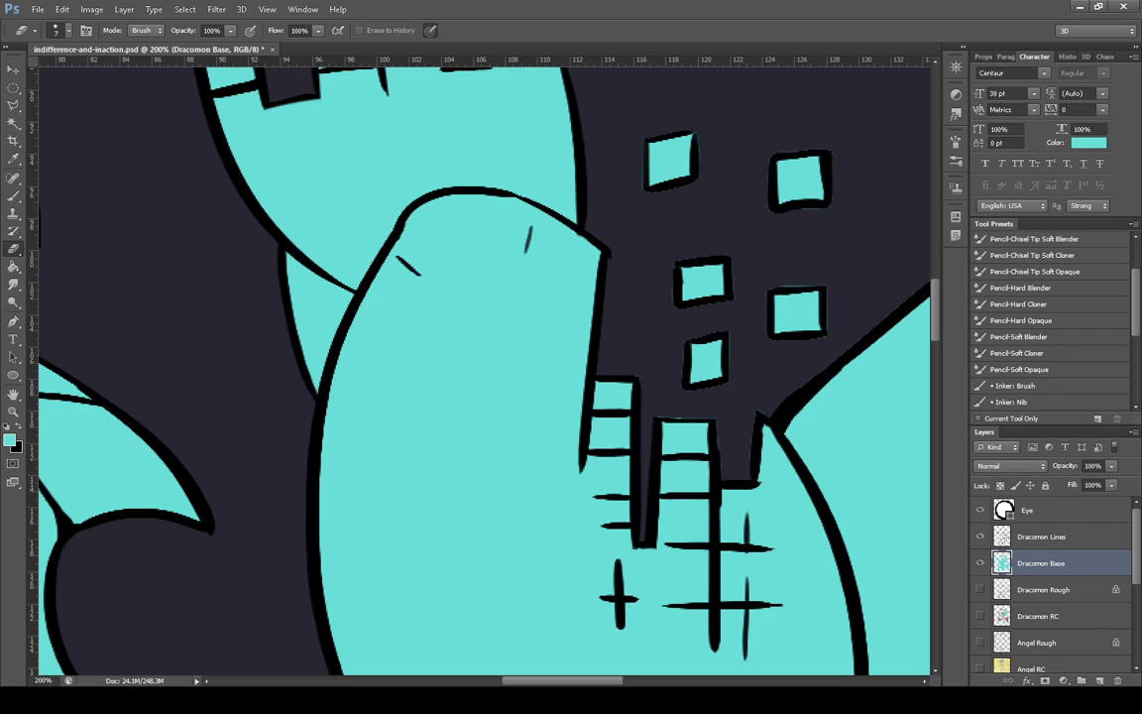
Clean the floating squares beside the hand, trimming rough outlines on Dracomon Lines and erasing turquoise spill on Dracomon Base
{"action": "left_click", "coordinate": [1041, 537]}
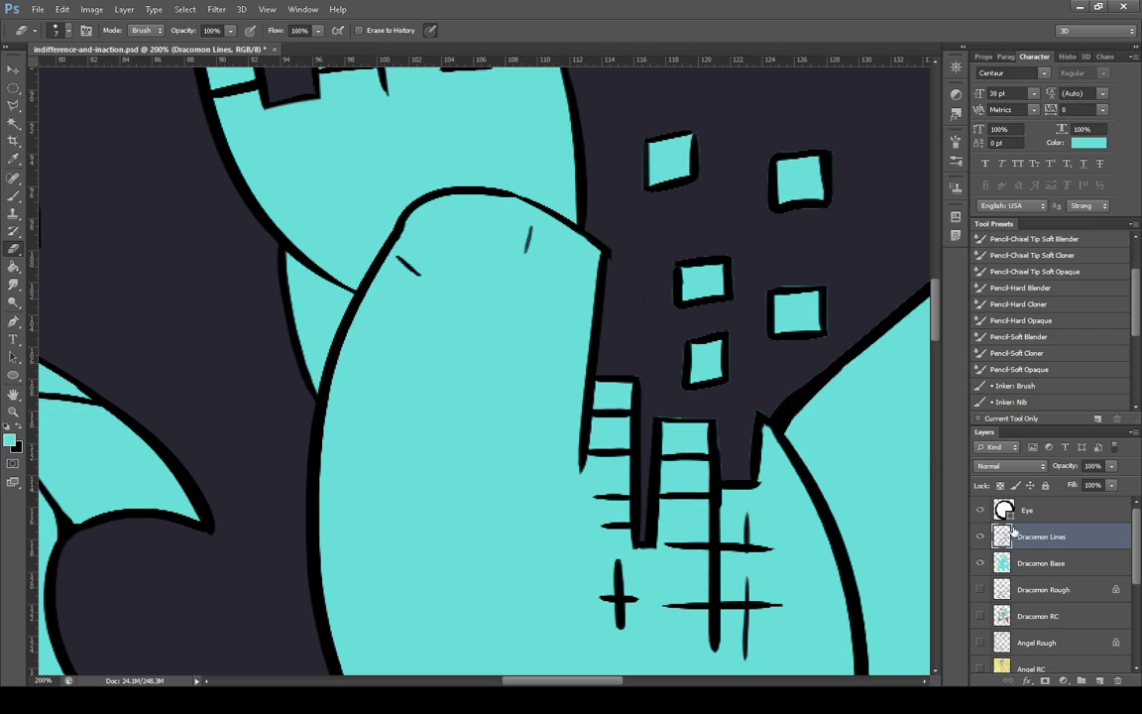
{"action": "left_click", "coordinate": [1014, 563]}
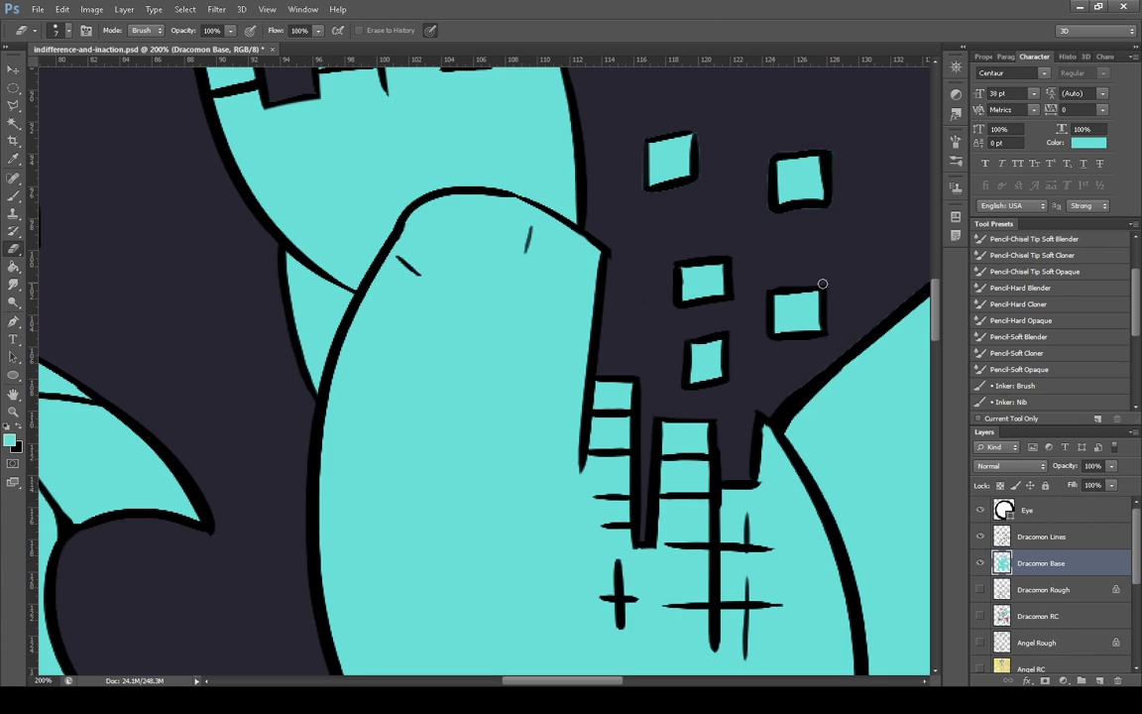
{"action": "scroll", "coordinate": [913, 285], "scroll_direction": "up", "scroll_amount": 5}
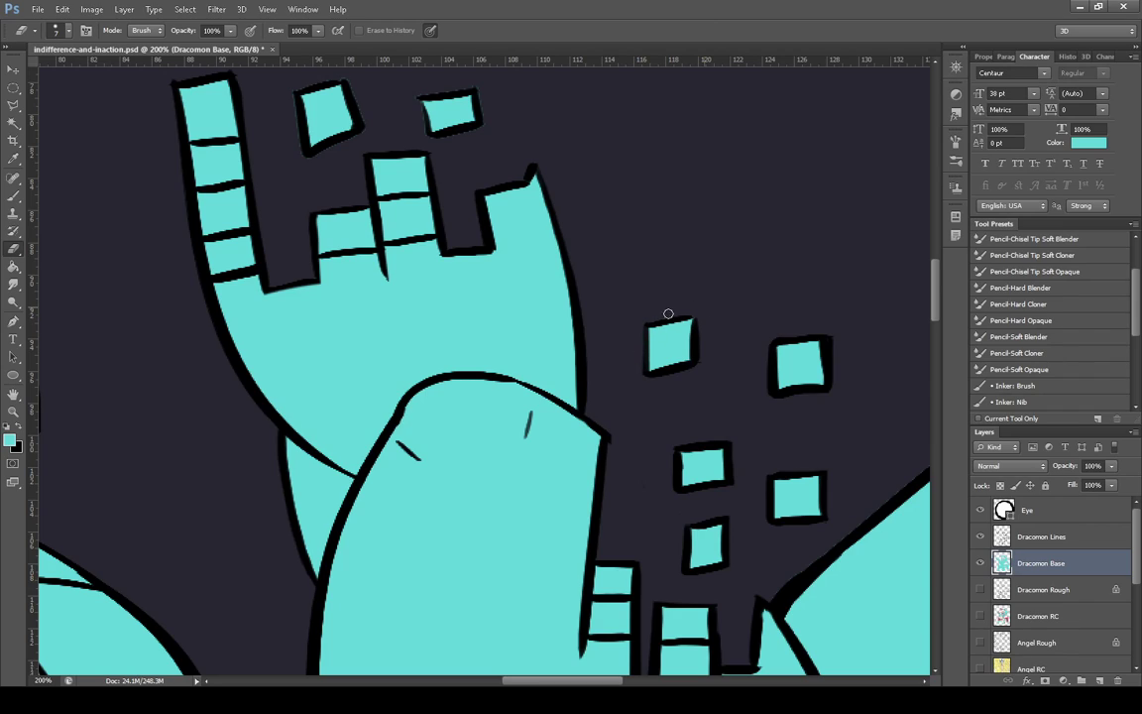
{"action": "key", "text": "alt+bracketright"}
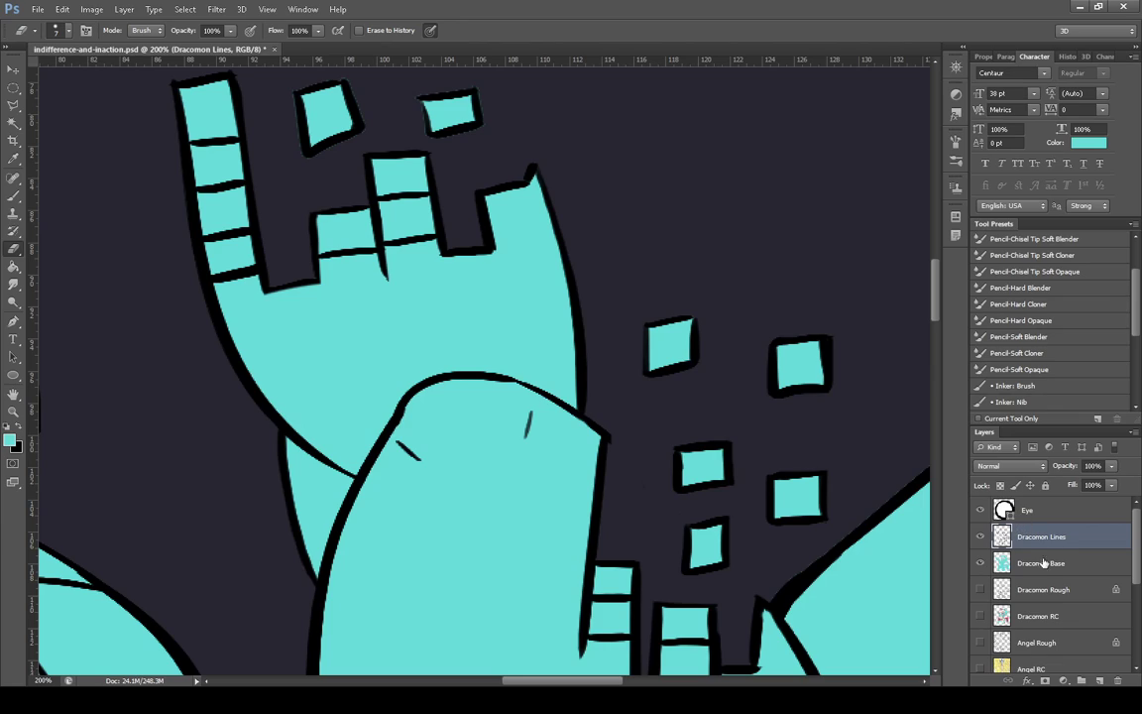
{"action": "key", "text": "alt+bracketleft"}
{"action": "scroll", "coordinate": [927, 307], "scroll_direction": "up", "scroll_amount": 3}
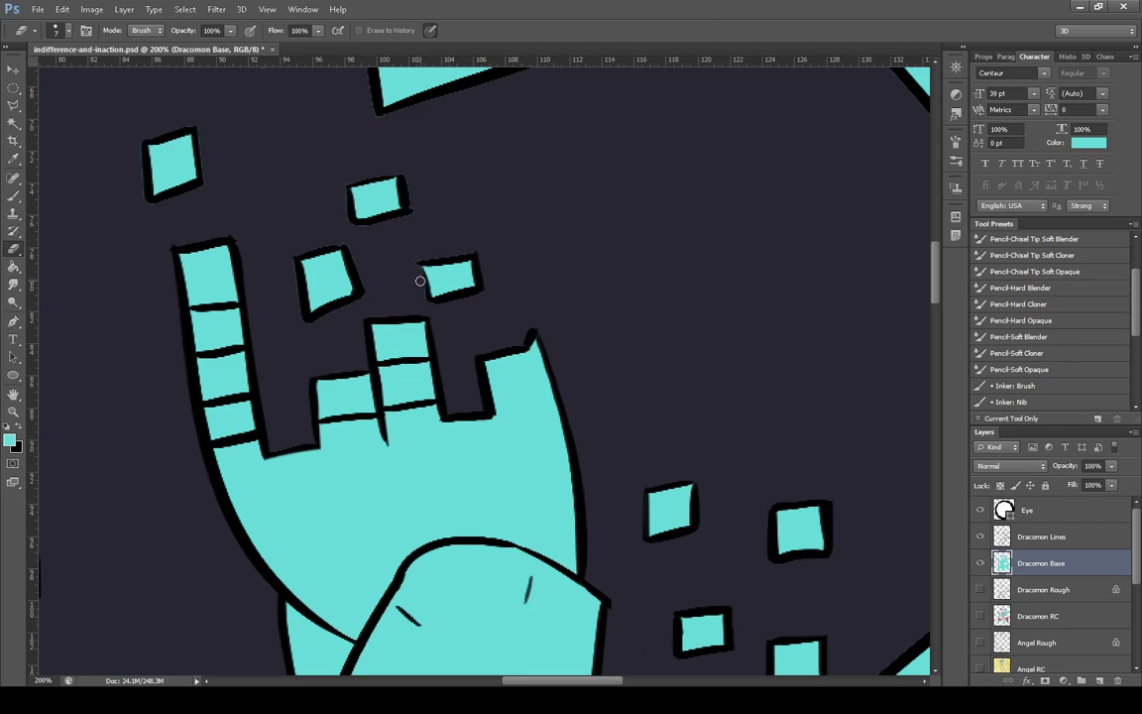
Paint the broken outline corner of the small fragment above the blocky fingers black on Dracomon Lines
{"action": "left_click", "coordinate": [1061, 537]}
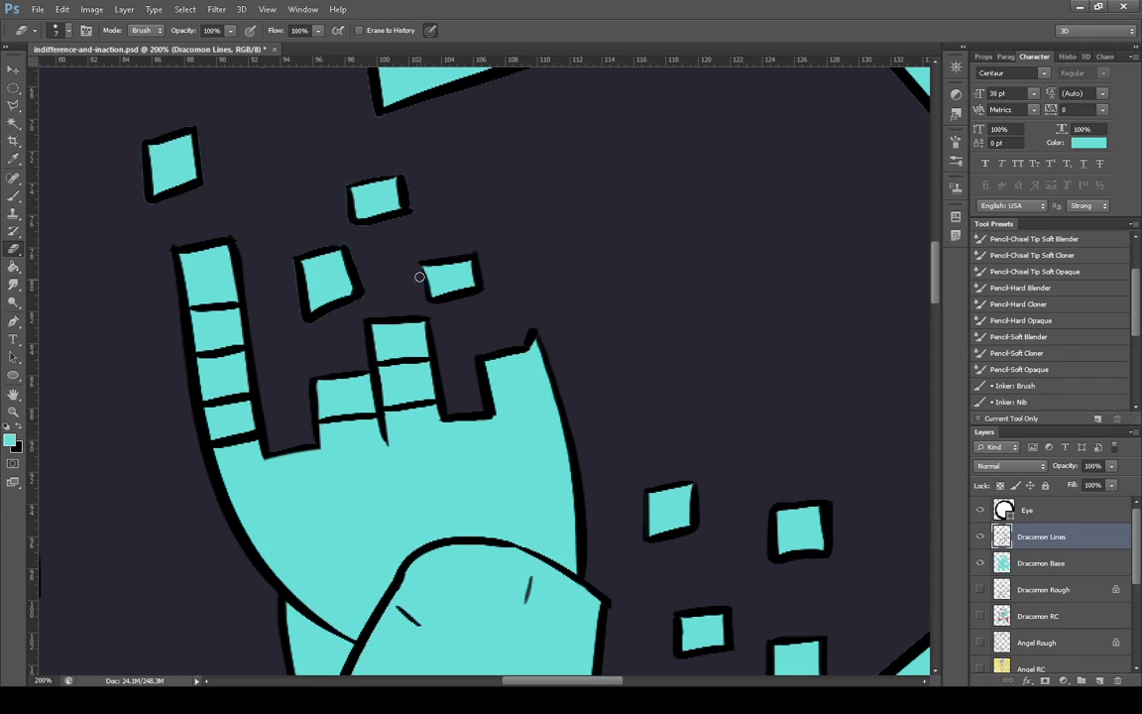
{"action": "key", "text": "b"}
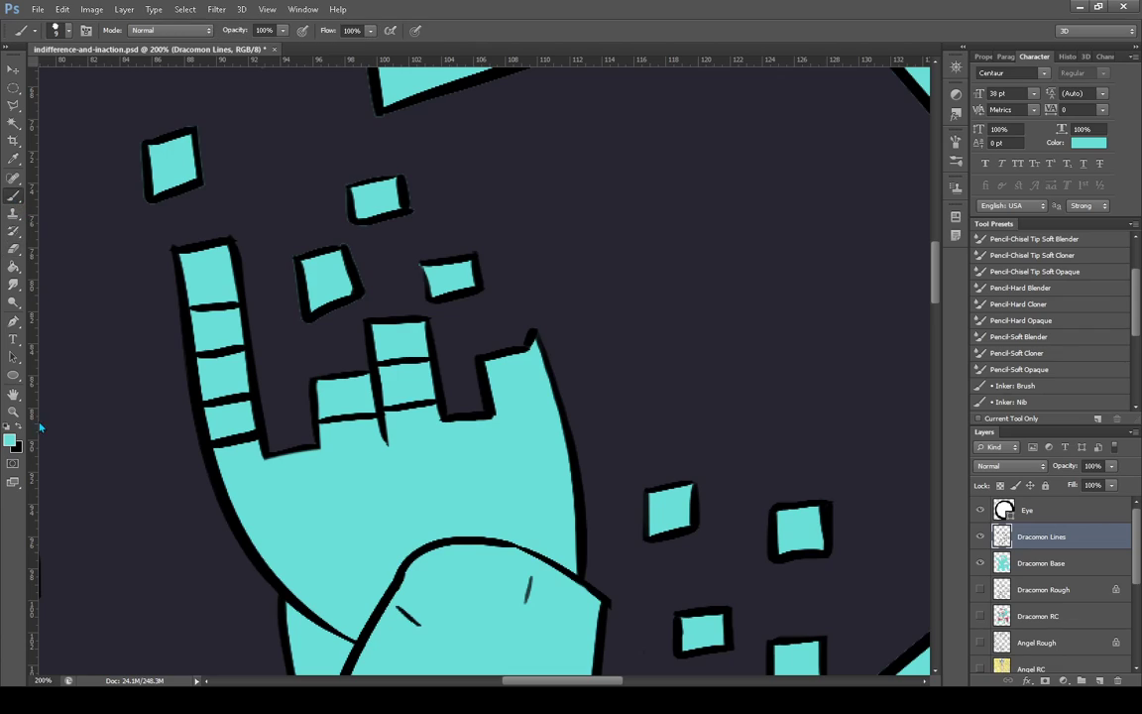
{"action": "key", "text": "x"}
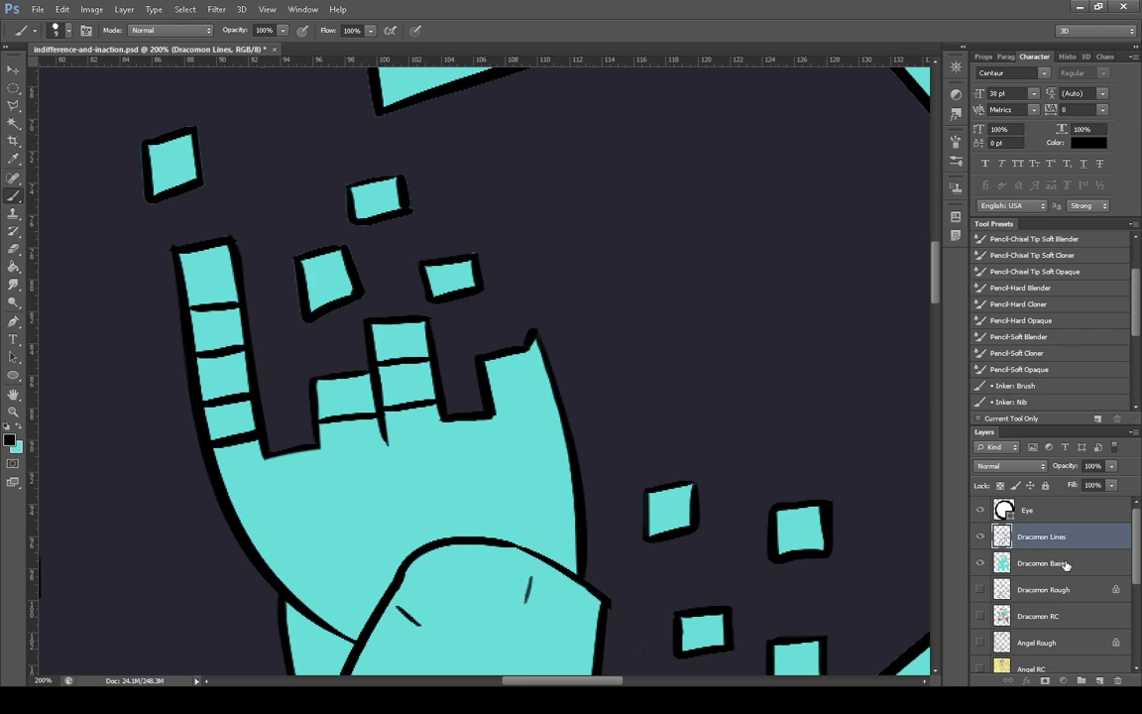
Erase turquoise spill around the fragments above the fingers on Dracomon Base and trim the stray outline corner on Dracomon Lines
{"action": "left_click", "coordinate": [1004, 564]}
{"action": "left_click", "coordinate": [15, 249]}
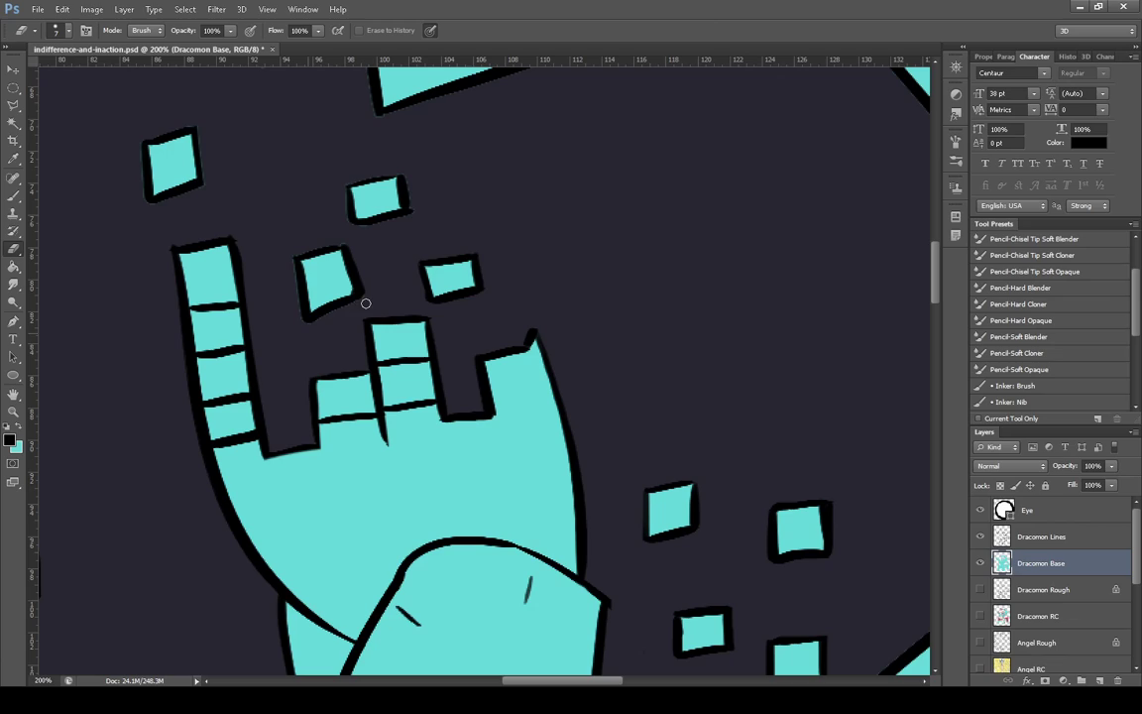
{"action": "left_click_drag", "start_coordinate": [290, 258], "coordinate": [297, 296]}
{"action": "mouse_move", "coordinate": [347, 243]}
{"action": "left_mouse_down"}
{"action": "mouse_move", "coordinate": [344, 184]}
{"action": "mouse_move", "coordinate": [354, 232]}
{"action": "left_mouse_up"}
{"action": "left_click", "coordinate": [1041, 536]}
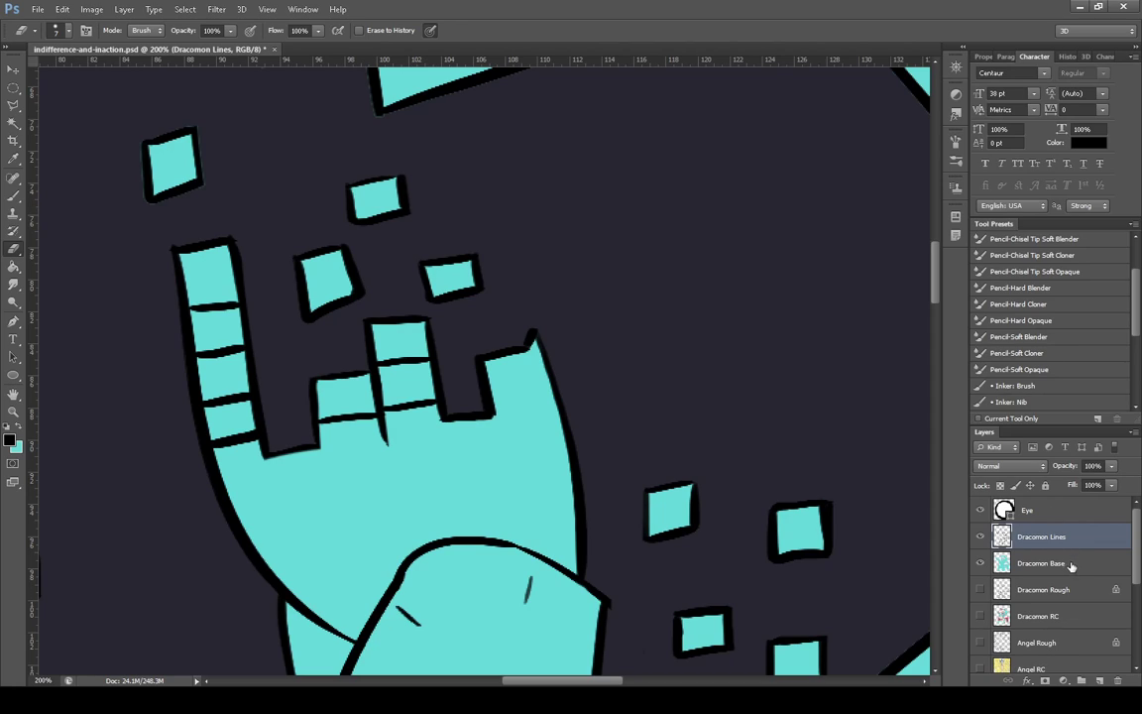
Erase the turquoise spill on Dracomon Base around the two-segment block below the upper hand and along the hand's stepped edge
{"action": "left_click", "coordinate": [1012, 563]}
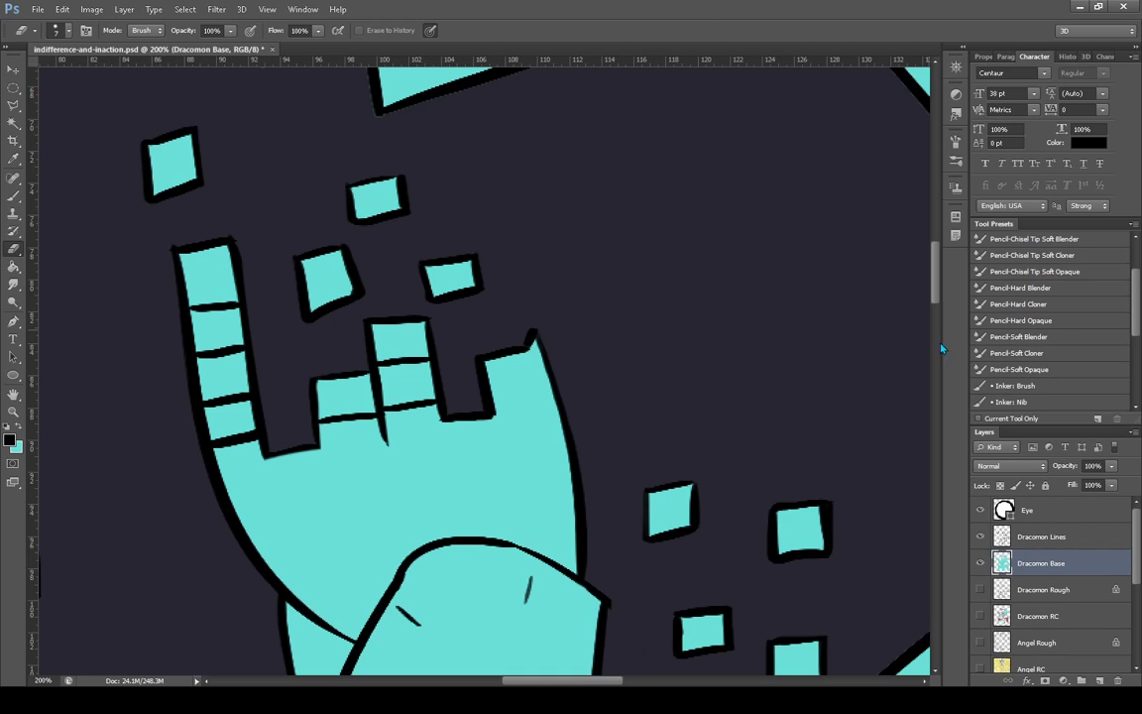
{"action": "scroll", "coordinate": [932, 270], "scroll_direction": "up", "scroll_amount": 5}
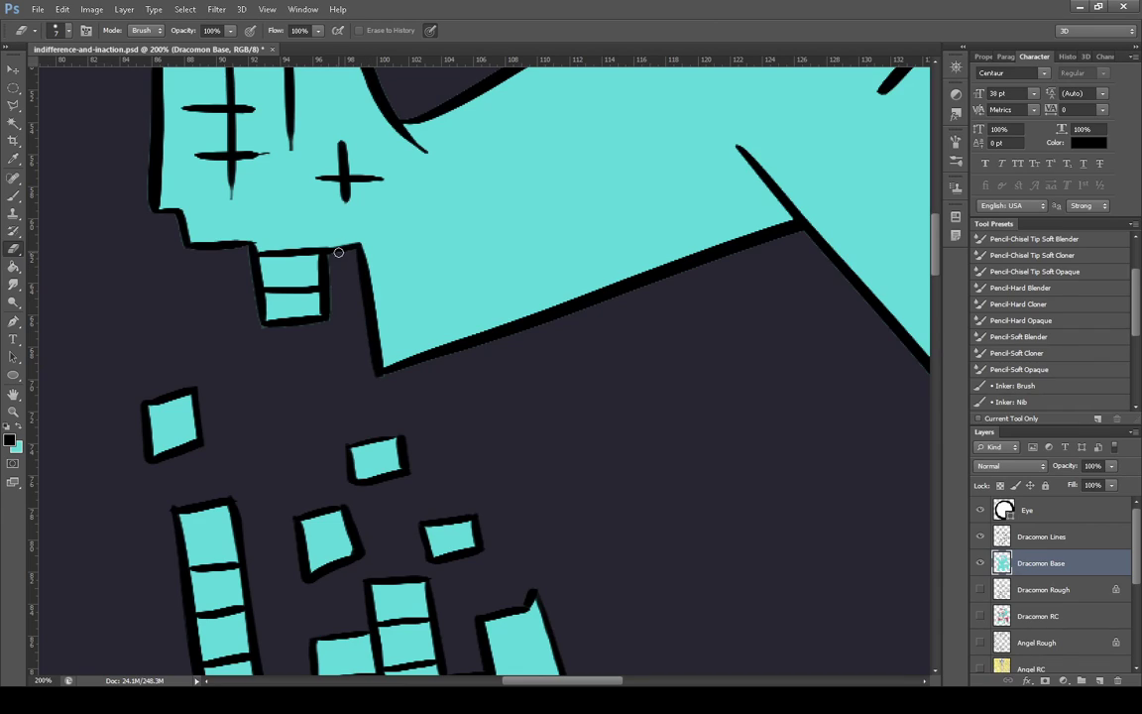
{"action": "left_click_drag", "start_coordinate": [331, 260], "coordinate": [331, 335]}
{"action": "left_click_drag", "start_coordinate": [243, 248], "coordinate": [256, 314]}
{"action": "mouse_move", "coordinate": [234, 251]}
{"action": "left_mouse_down"}
{"action": "mouse_move", "coordinate": [186, 251]}
{"action": "mouse_move", "coordinate": [156, 201]}
{"action": "left_mouse_up"}
Erase the turquoise spill on Dracomon Base around the column of floating squares above the upper hand
{"action": "left_click_drag", "start_coordinate": [938, 255], "coordinate": [933, 225]}
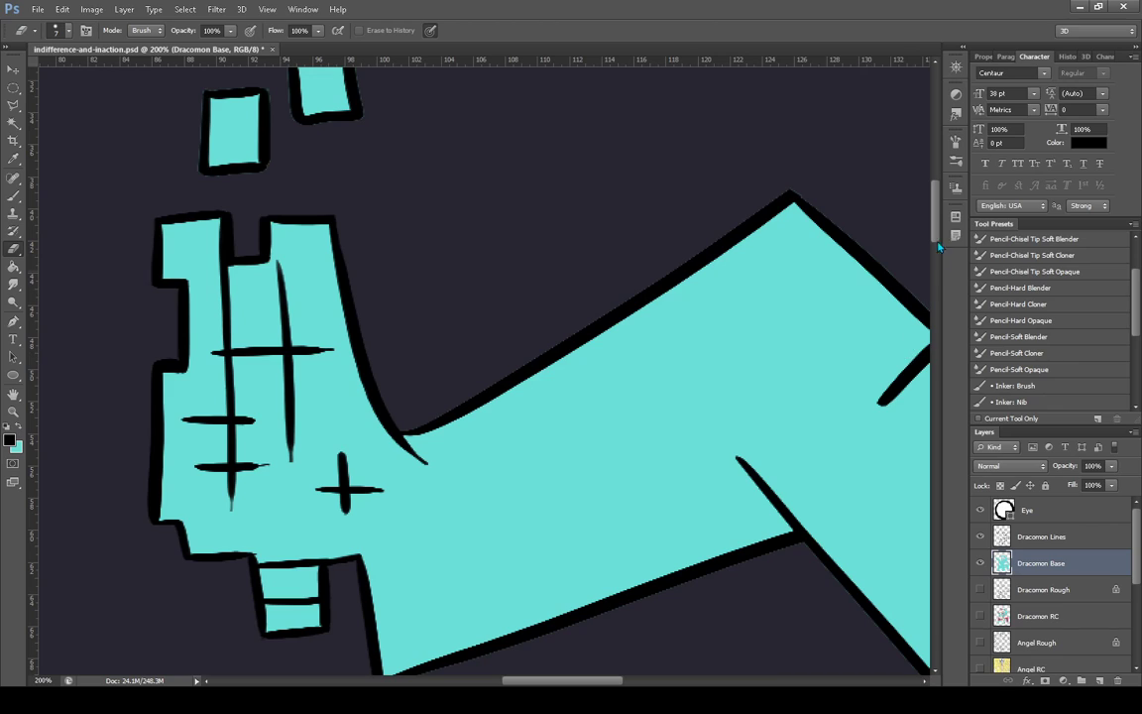
{"action": "left_click_drag", "start_coordinate": [940, 247], "coordinate": [922, 195]}
{"action": "left_click_drag", "start_coordinate": [314, 115], "coordinate": [318, 153]}
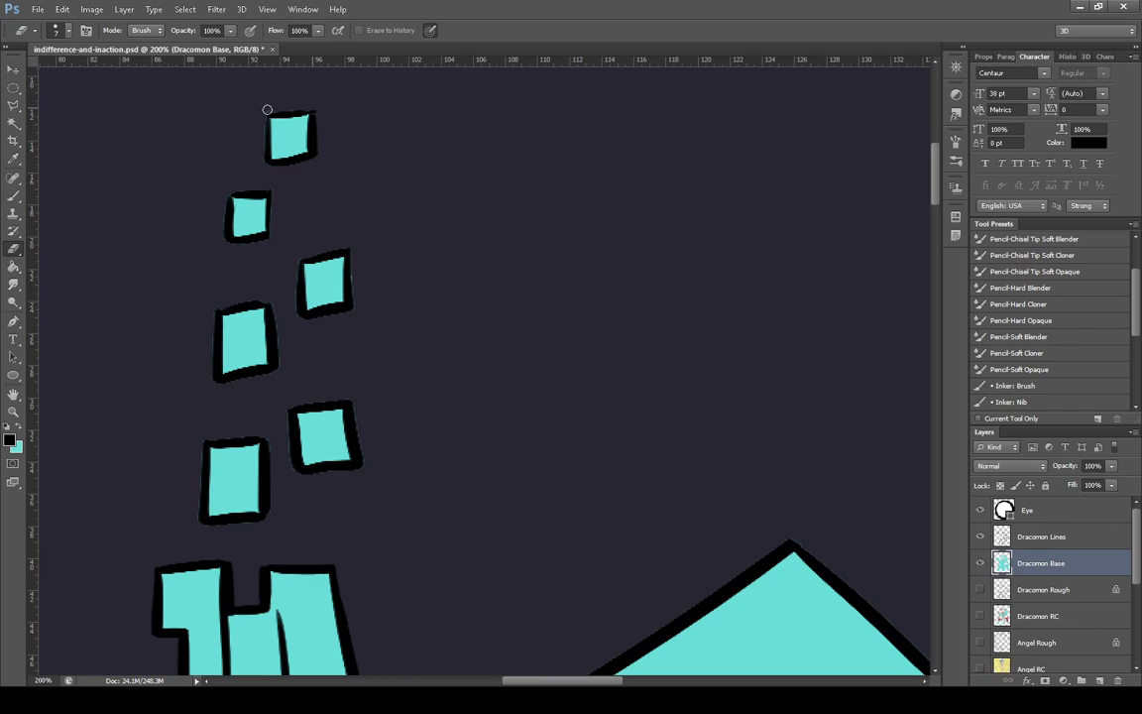
{"action": "left_click_drag", "start_coordinate": [263, 114], "coordinate": [260, 159]}
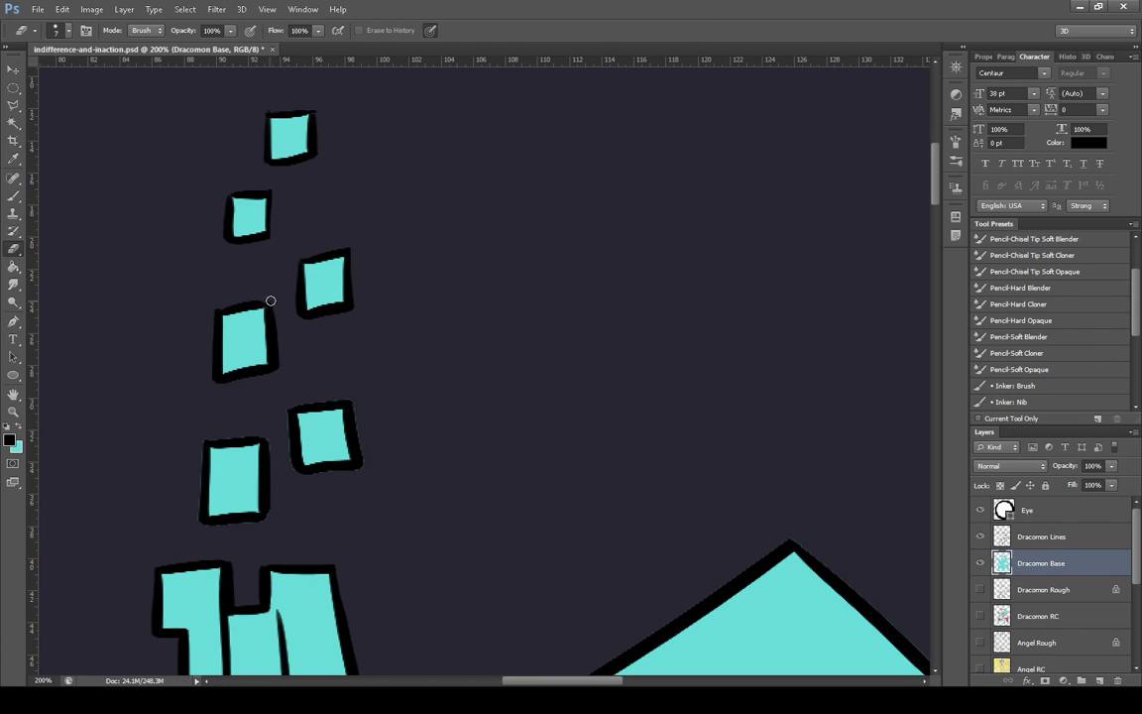
{"action": "left_click_drag", "start_coordinate": [302, 478], "coordinate": [289, 409]}
Erase the turquoise spill along the raised arm's peak and around the first spike's tip
{"action": "scroll", "coordinate": [848, 174], "scroll_direction": "down", "scroll_amount": 4}
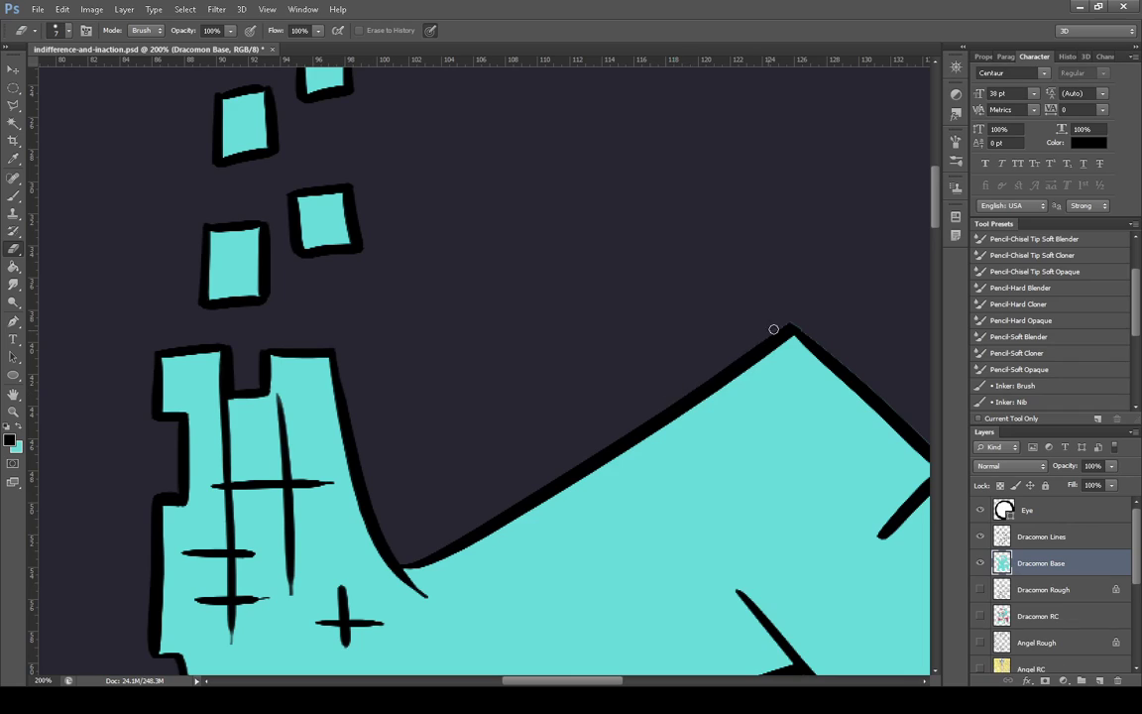
{"action": "scroll", "coordinate": [607, 628], "scroll_direction": "right", "scroll_amount": 5}
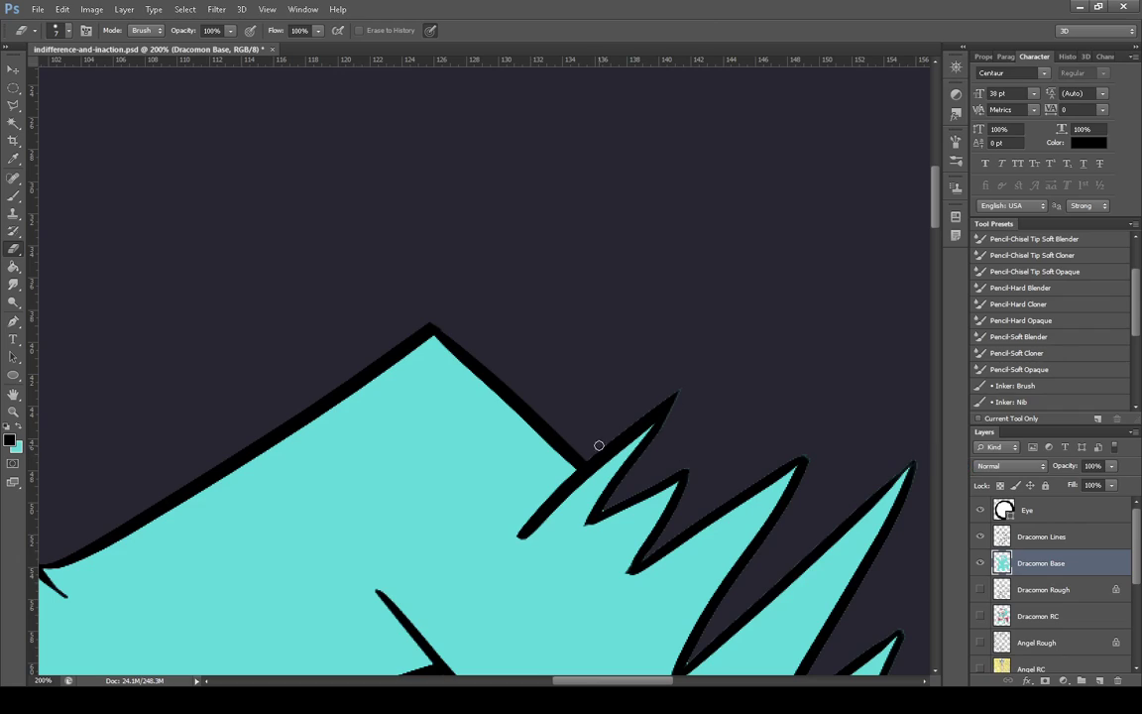
{"action": "left_click_drag", "start_coordinate": [657, 437], "coordinate": [676, 401]}
Touch up the third spike's tip in black on Dracomon Lines, restoring turquoise as the foreground colour and the Eraser
{"action": "key", "text": "alt+bracketright"}
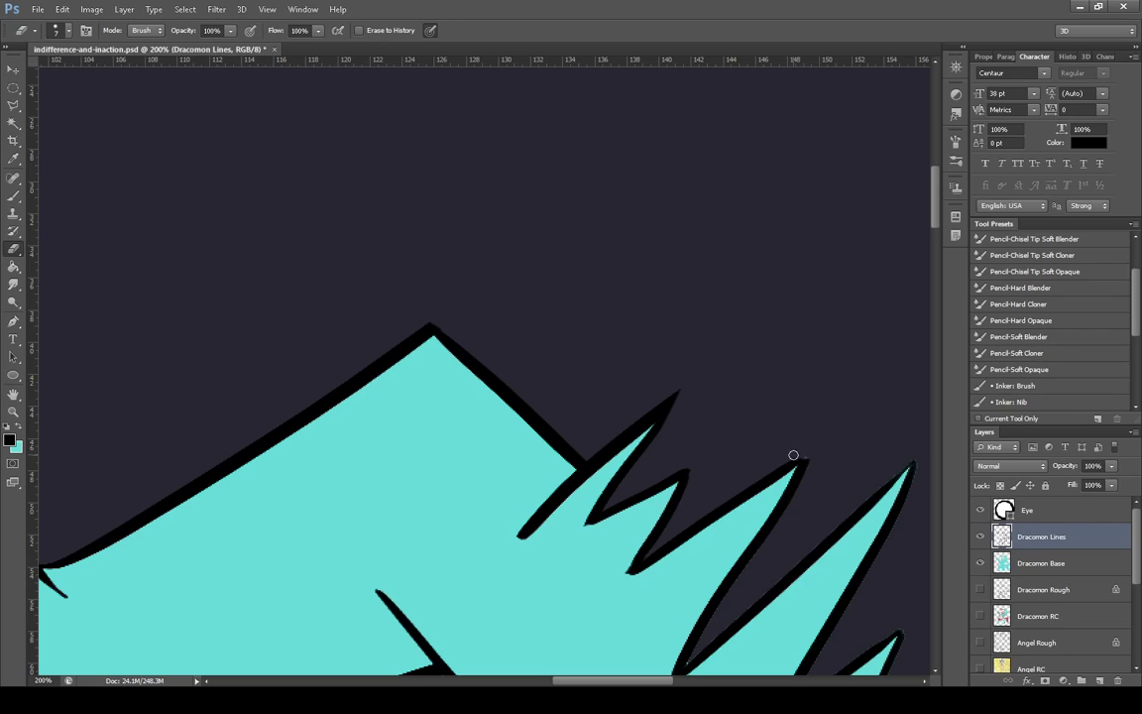
{"action": "left_click", "coordinate": [13, 197]}
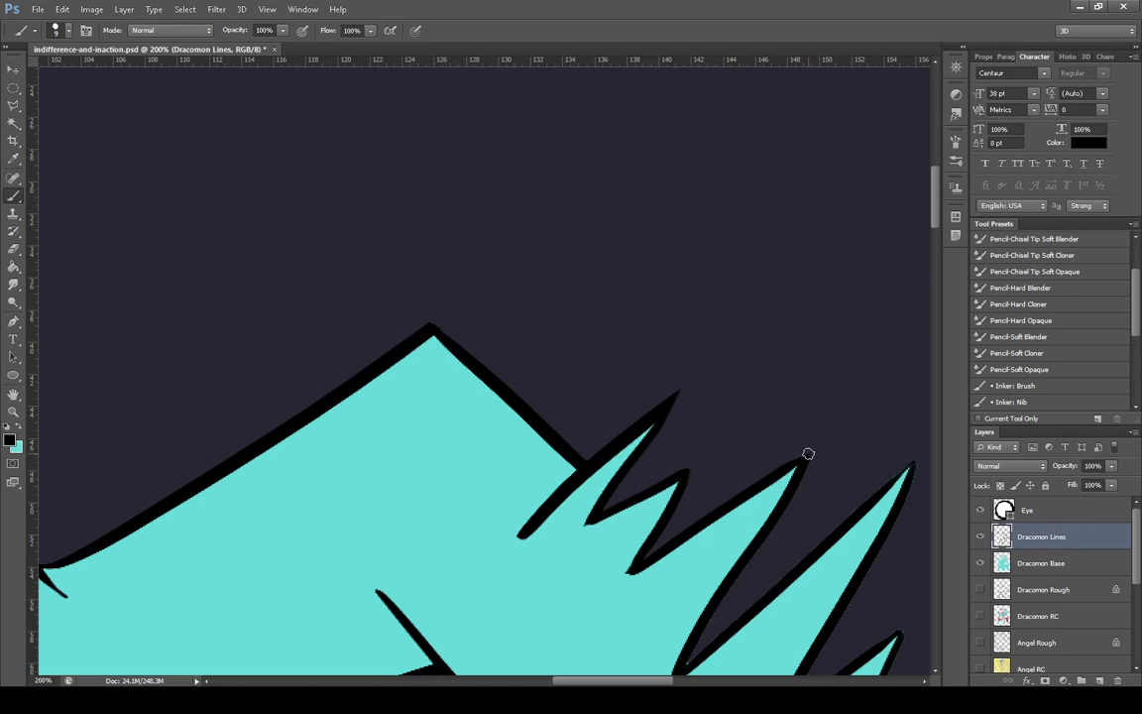
{"action": "left_click", "coordinate": [19, 429]}
{"action": "left_click", "coordinate": [13, 248]}
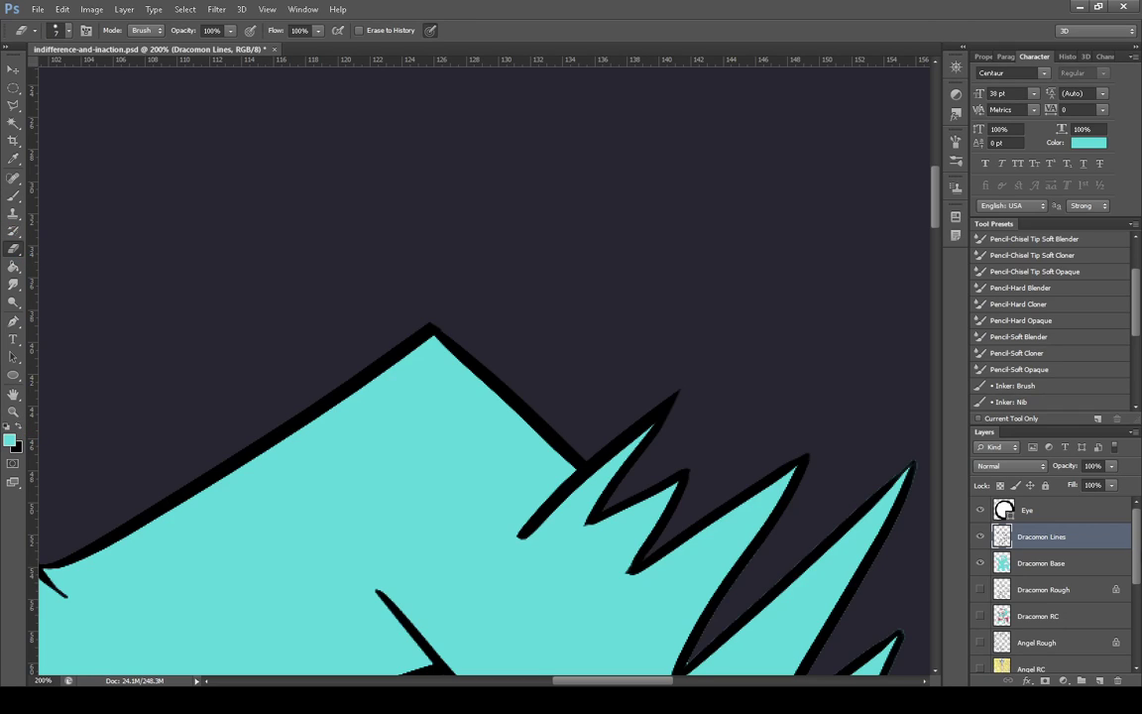
Erase the turquoise spill on Dracomon Base around the row of spikes, including the tallest spike's tip
{"action": "left_click", "coordinate": [1084, 564]}
{"action": "left_click_drag", "start_coordinate": [573, 682], "coordinate": [608, 682]}
{"action": "left_click_drag", "start_coordinate": [940, 202], "coordinate": [914, 234]}
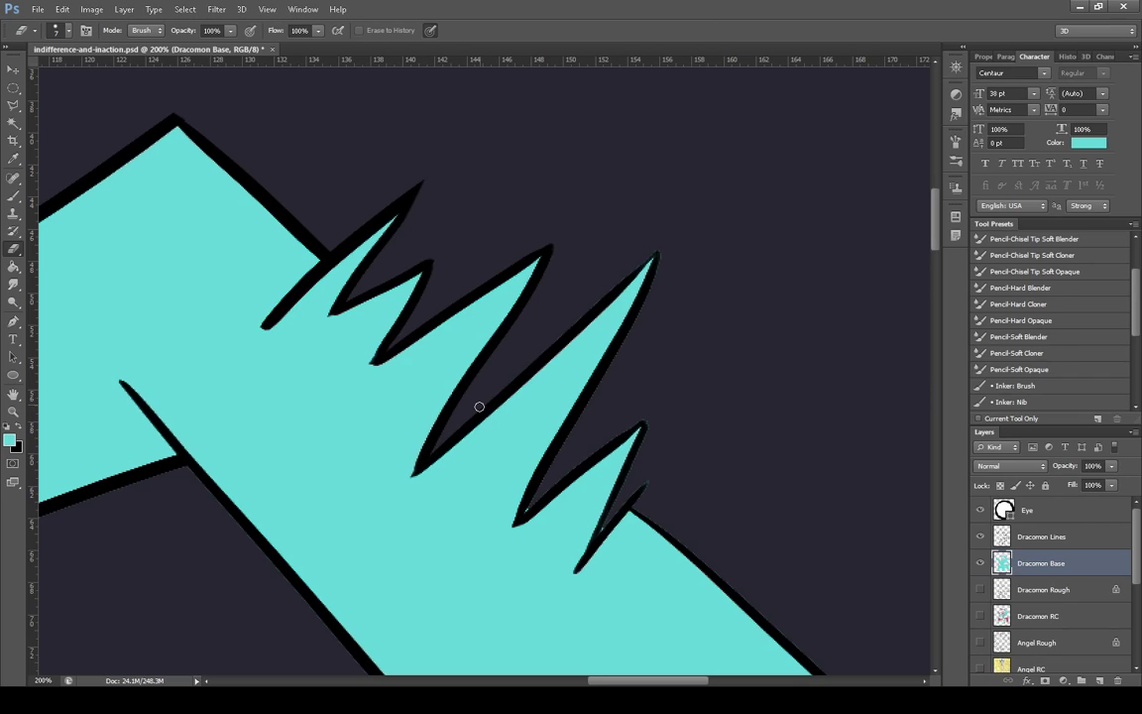
{"action": "left_click_drag", "start_coordinate": [640, 268], "coordinate": [673, 240]}
Erase the turquoise spill along the arm's inner edge, from the corner below the spikes downward
{"action": "left_click_drag", "start_coordinate": [935, 216], "coordinate": [935, 246]}
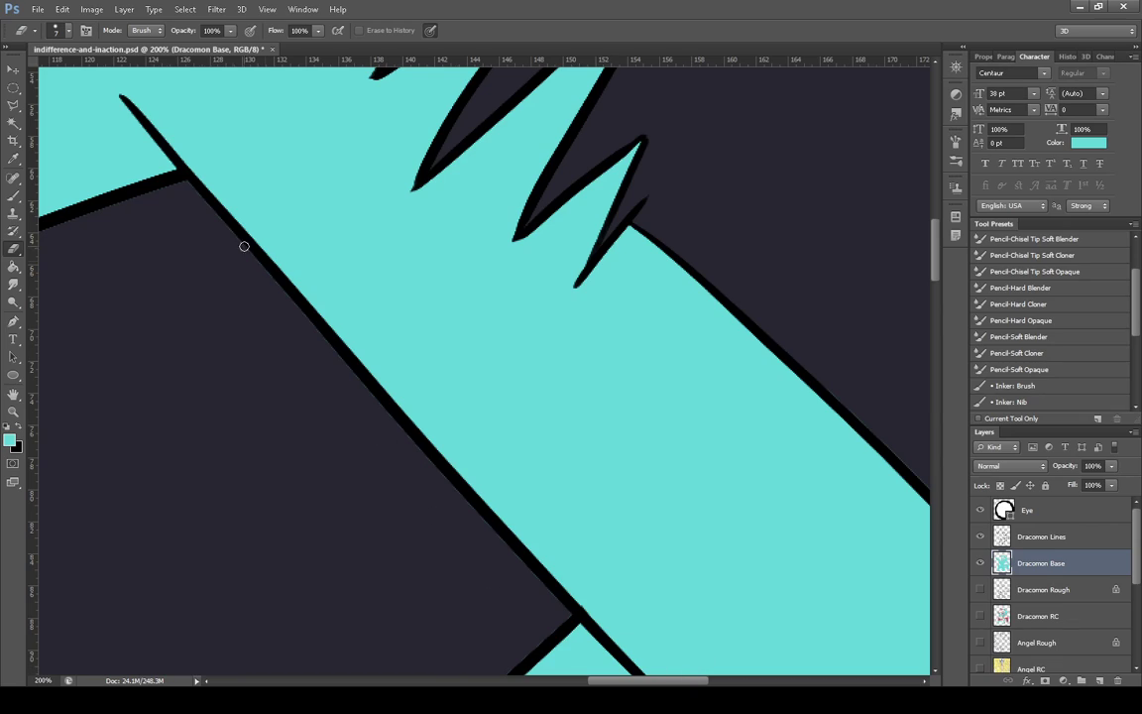
{"action": "left_click_drag", "start_coordinate": [614, 680], "coordinate": [581, 683]}
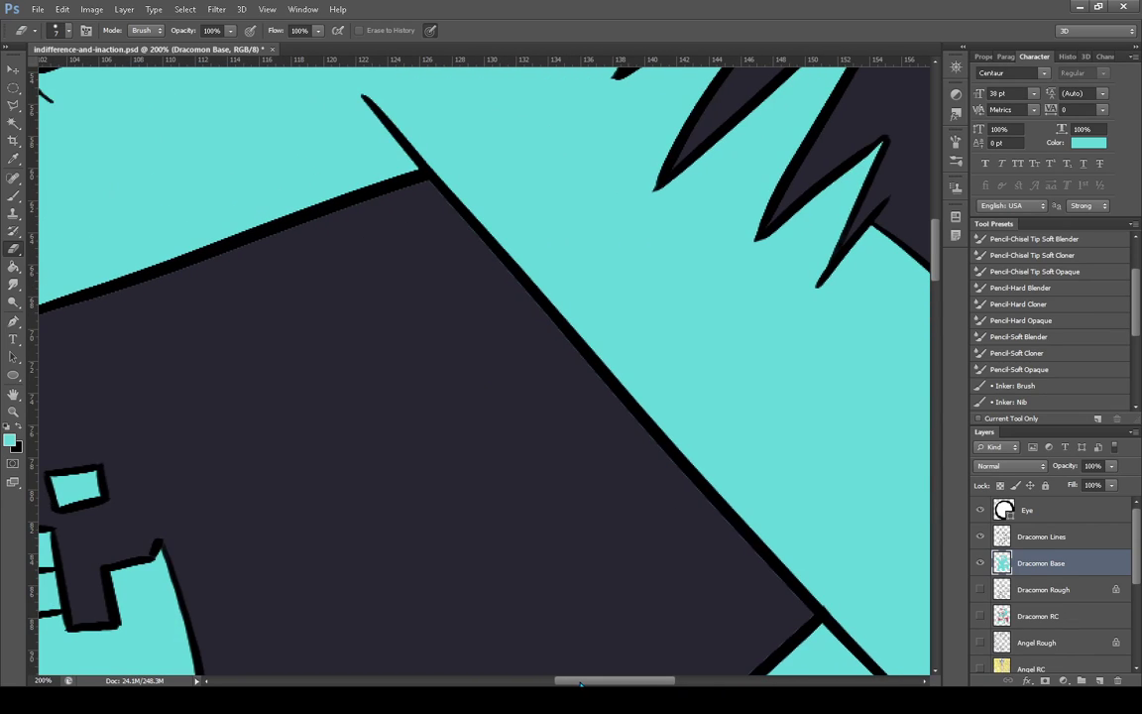
{"action": "left_click_drag", "start_coordinate": [653, 683], "coordinate": [626, 682]}
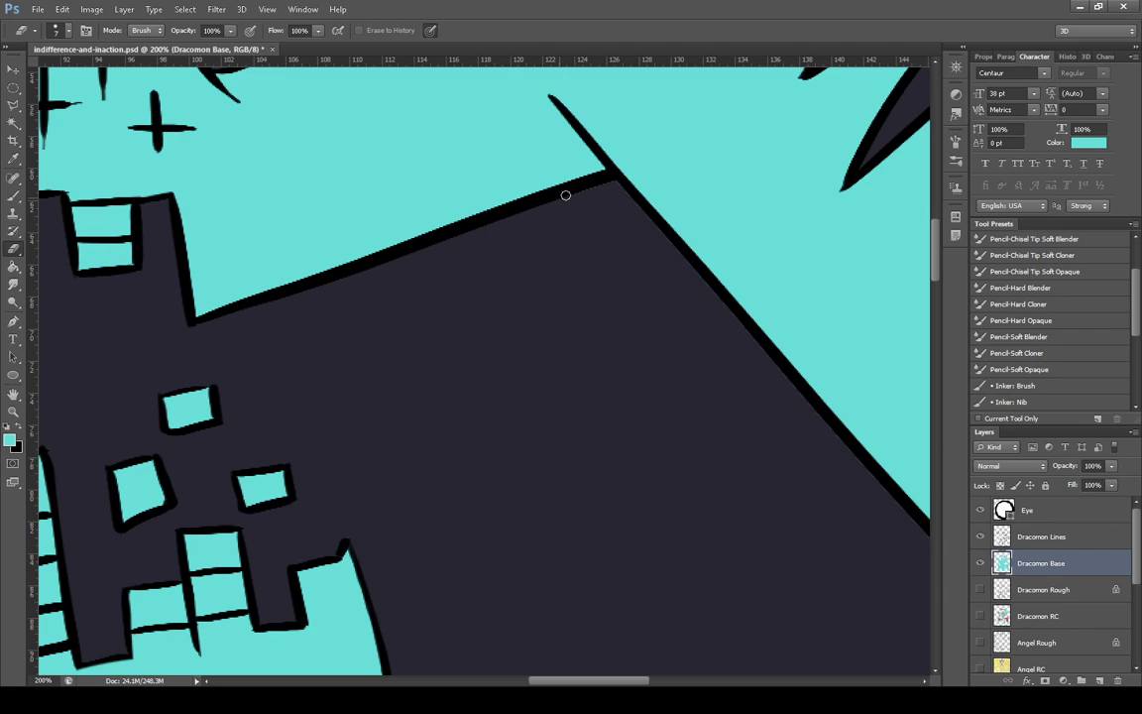
{"action": "left_click_drag", "start_coordinate": [611, 182], "coordinate": [763, 358]}
Erase the turquoise spill along the arm's outer edge below the last spike
{"action": "left_click_drag", "start_coordinate": [640, 682], "coordinate": [690, 670]}
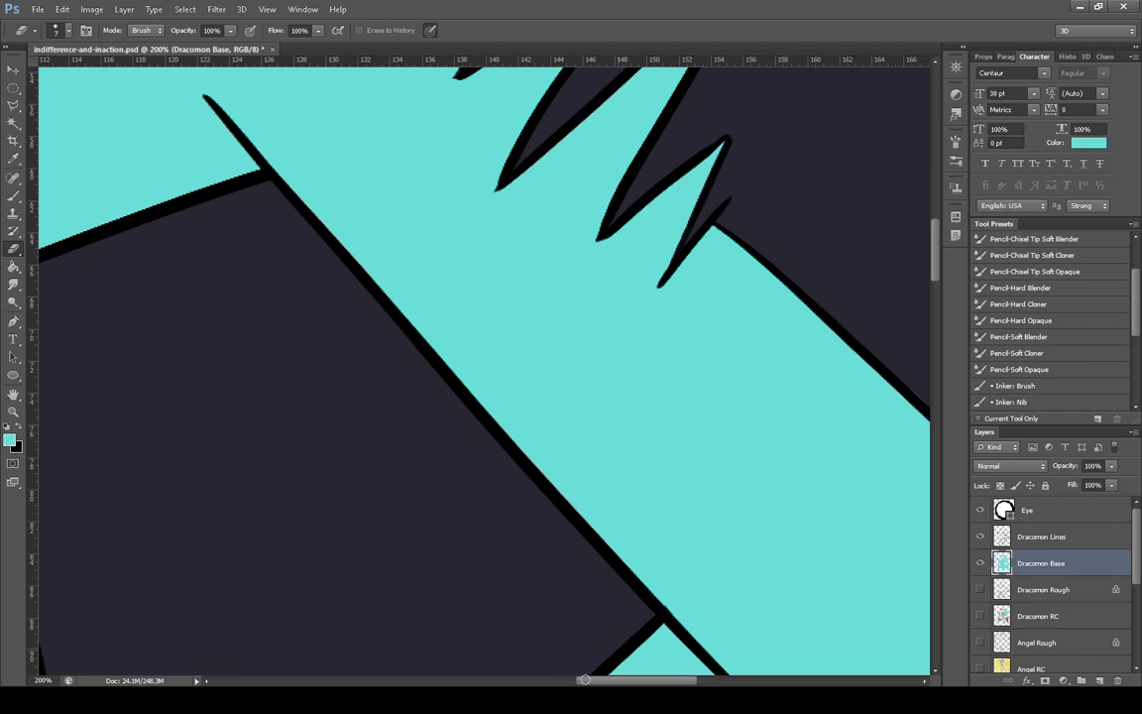
{"action": "left_click_drag", "start_coordinate": [652, 682], "coordinate": [688, 682]}
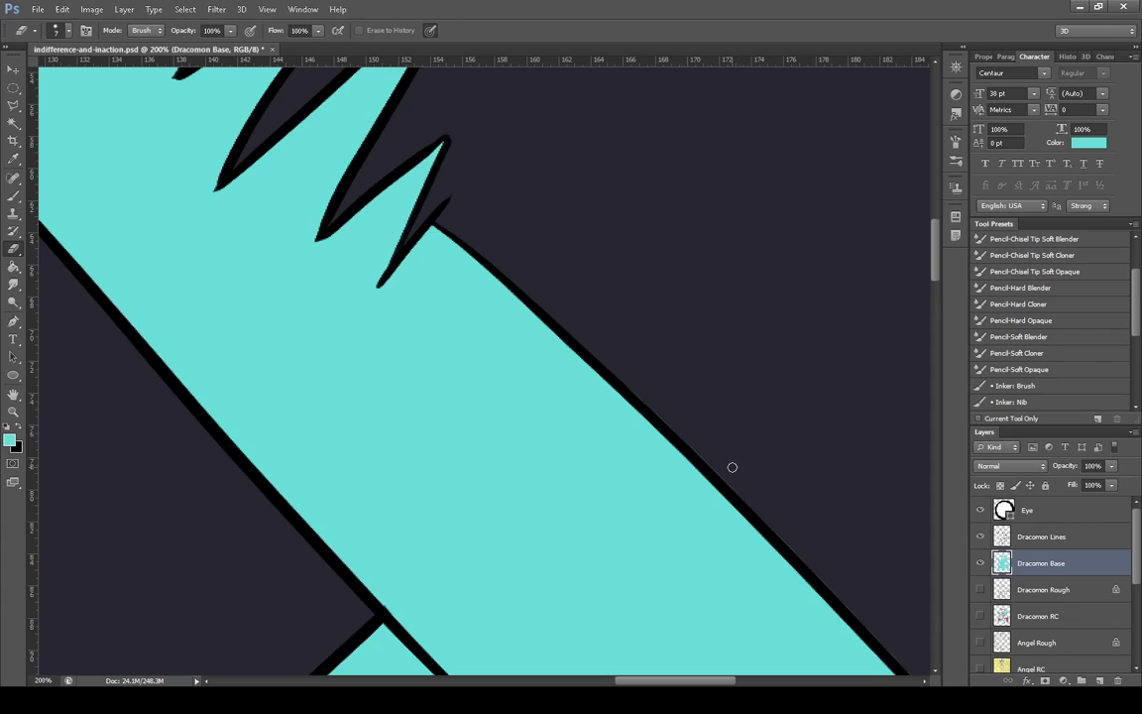
{"action": "left_click_drag", "start_coordinate": [669, 417], "coordinate": [907, 667]}
Erase the turquoise spill on Dracomon Base along the arm's inner and outer edges from the pointed bend down to the lower spikes
{"action": "scroll", "coordinate": [847, 226], "scroll_direction": "down", "scroll_amount": 5}
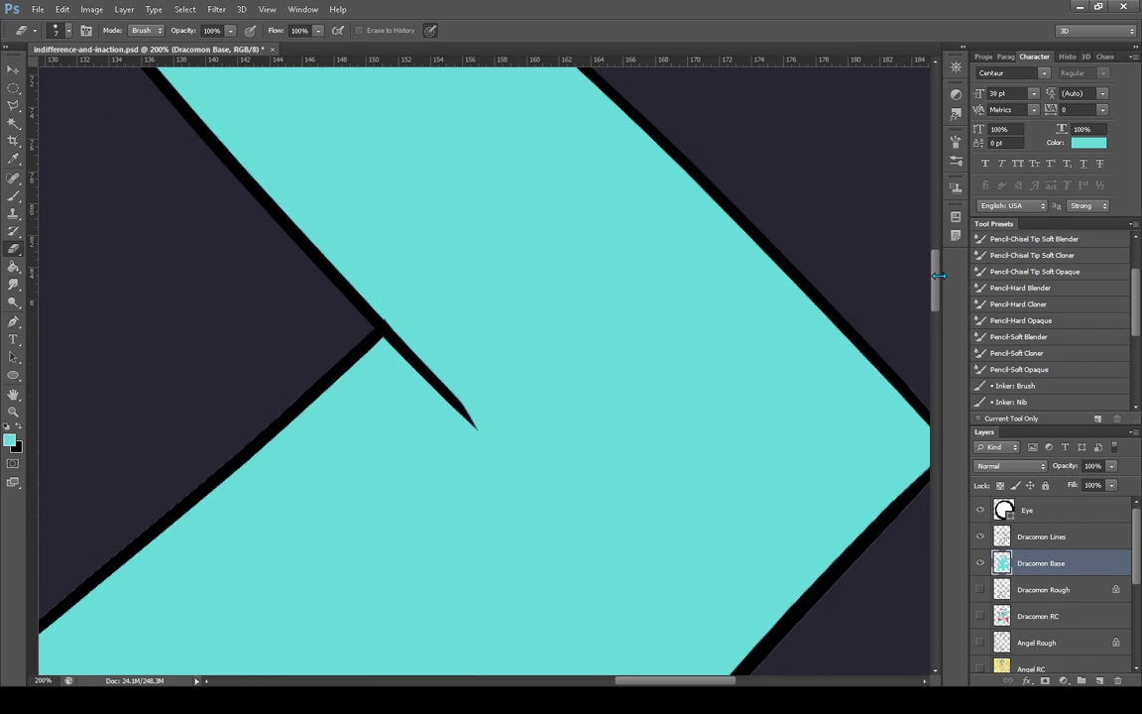
{"action": "mouse_move", "coordinate": [286, 423]}
{"action": "left_mouse_down"}
{"action": "mouse_move", "coordinate": [110, 558]}
{"action": "mouse_move", "coordinate": [60, 612]}
{"action": "left_mouse_up"}
{"action": "scroll", "coordinate": [614, 614], "scroll_direction": "right", "scroll_amount": 5}
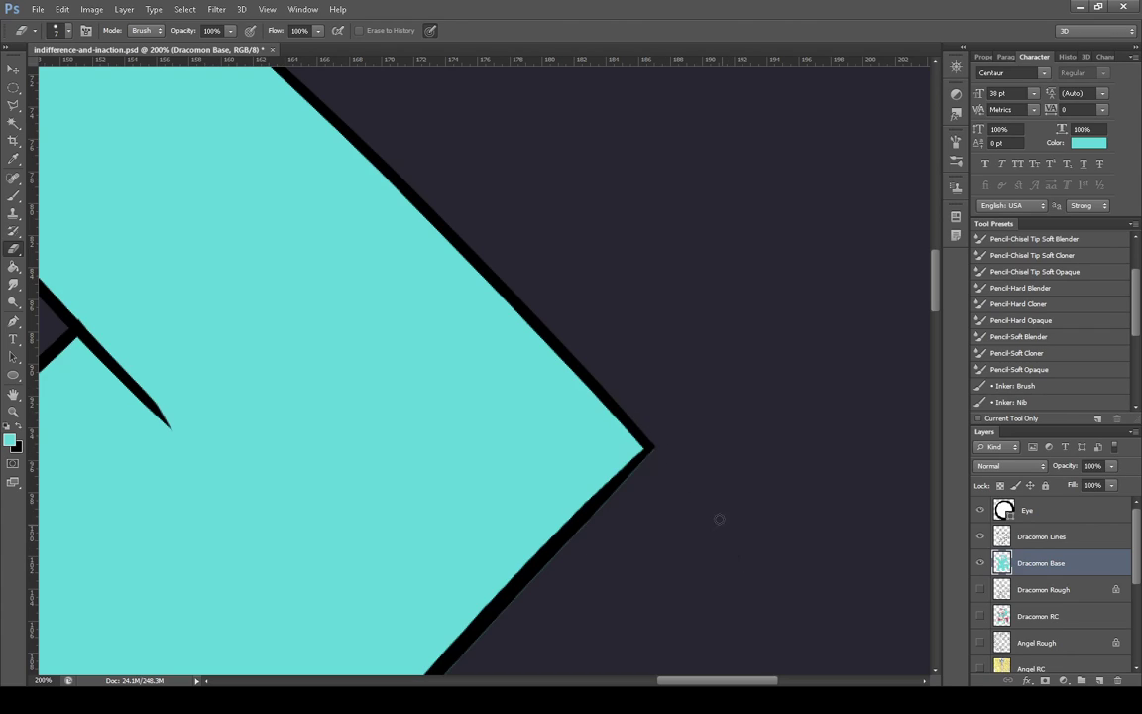
{"action": "left_click", "coordinate": [1041, 537]}
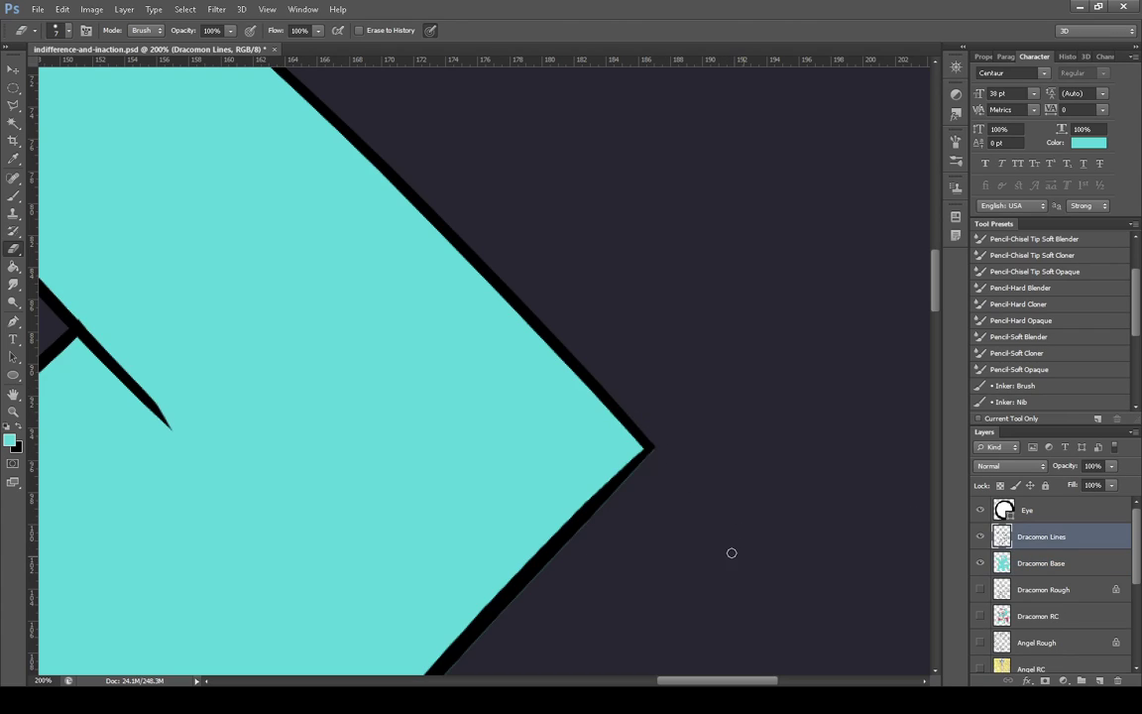
{"action": "left_click", "coordinate": [1012, 562]}
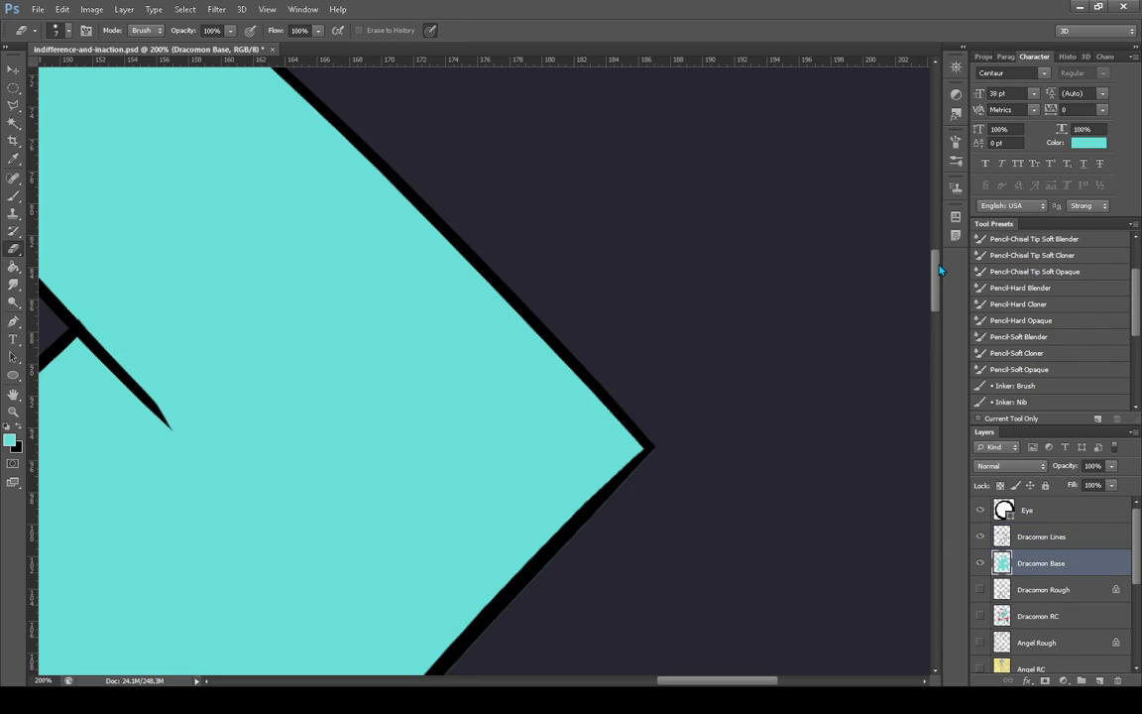
{"action": "scroll", "coordinate": [872, 308], "scroll_direction": "down", "scroll_amount": 3}
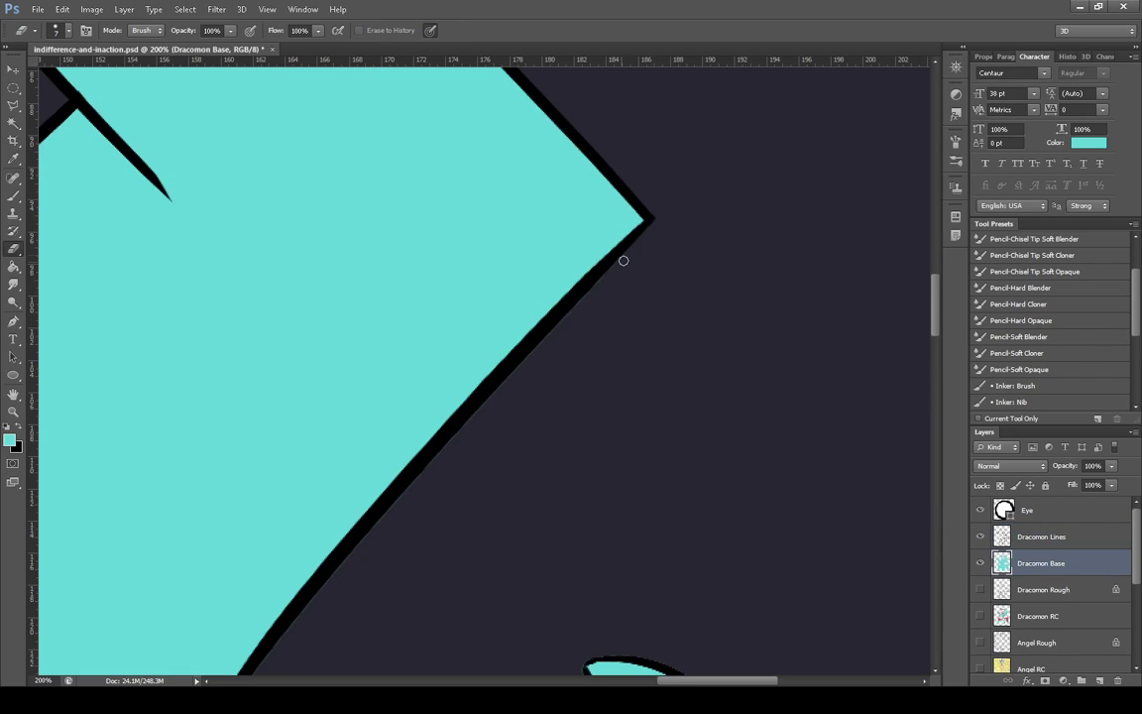
{"action": "left_click_drag", "start_coordinate": [520, 363], "coordinate": [283, 642]}
{"action": "scroll", "coordinate": [838, 285], "scroll_direction": "down", "scroll_amount": 3}
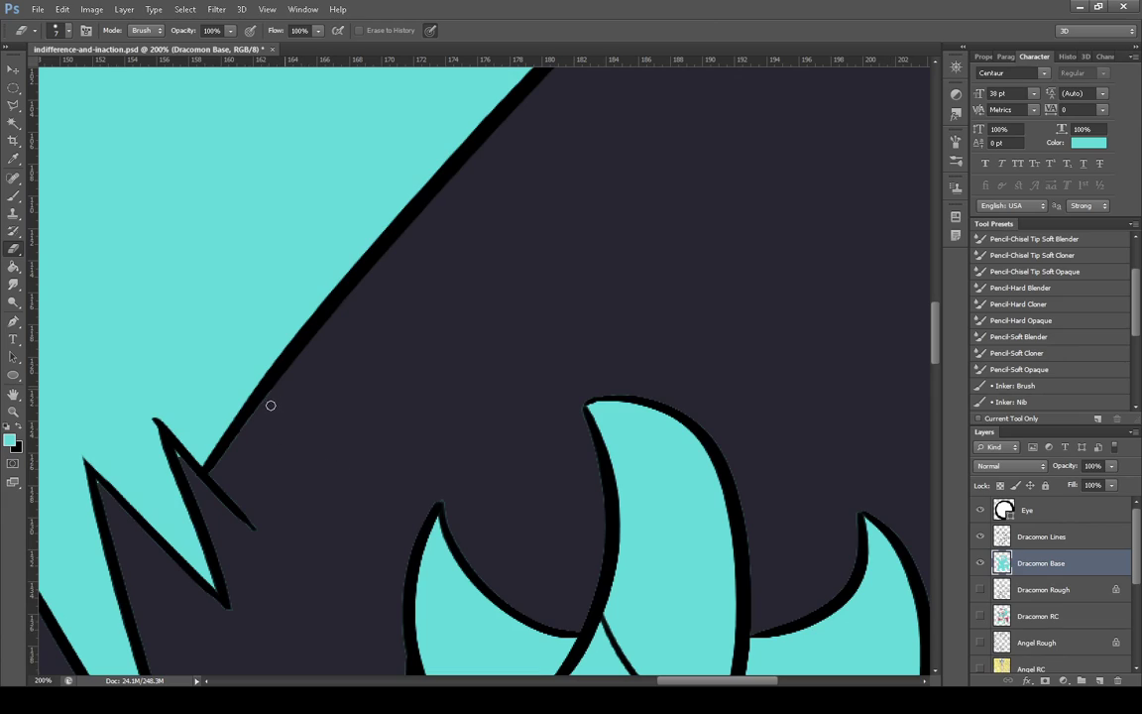
{"action": "left_click_drag", "start_coordinate": [262, 405], "coordinate": [244, 427]}
Erase the turquoise spill around the first spikes of the lower row, including both sides of the longest spike
{"action": "mouse_move", "coordinate": [211, 498]}
{"action": "left_mouse_down"}
{"action": "mouse_move", "coordinate": [232, 511]}
{"action": "mouse_move", "coordinate": [175, 445]}
{"action": "mouse_move", "coordinate": [237, 620]}
{"action": "left_mouse_up"}
{"action": "left_click_drag", "start_coordinate": [97, 480], "coordinate": [110, 503]}
{"action": "left_click_drag", "start_coordinate": [662, 683], "coordinate": [618, 682]}
{"action": "left_click_drag", "start_coordinate": [939, 334], "coordinate": [939, 359]}
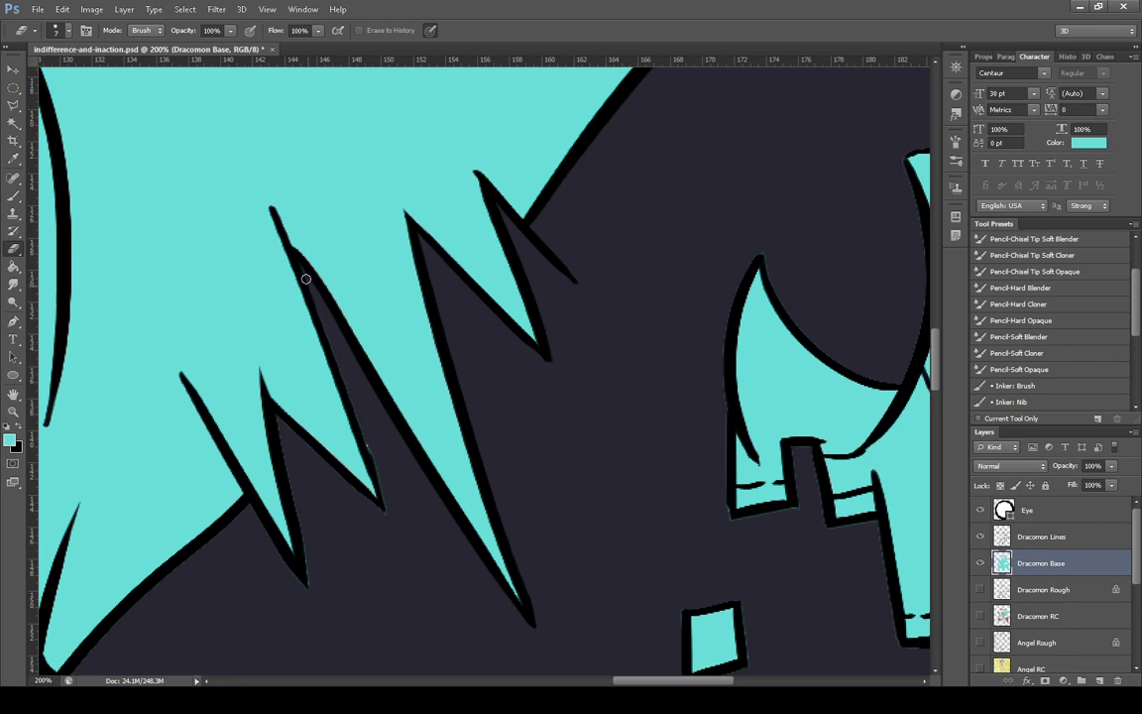
{"action": "left_click_drag", "start_coordinate": [342, 362], "coordinate": [372, 462]}
Smooth the rough outline beside the longest spike on Dracomon Lines, and erase the spill around the last spikes on Dracomon Base
{"action": "left_click", "coordinate": [1022, 538]}
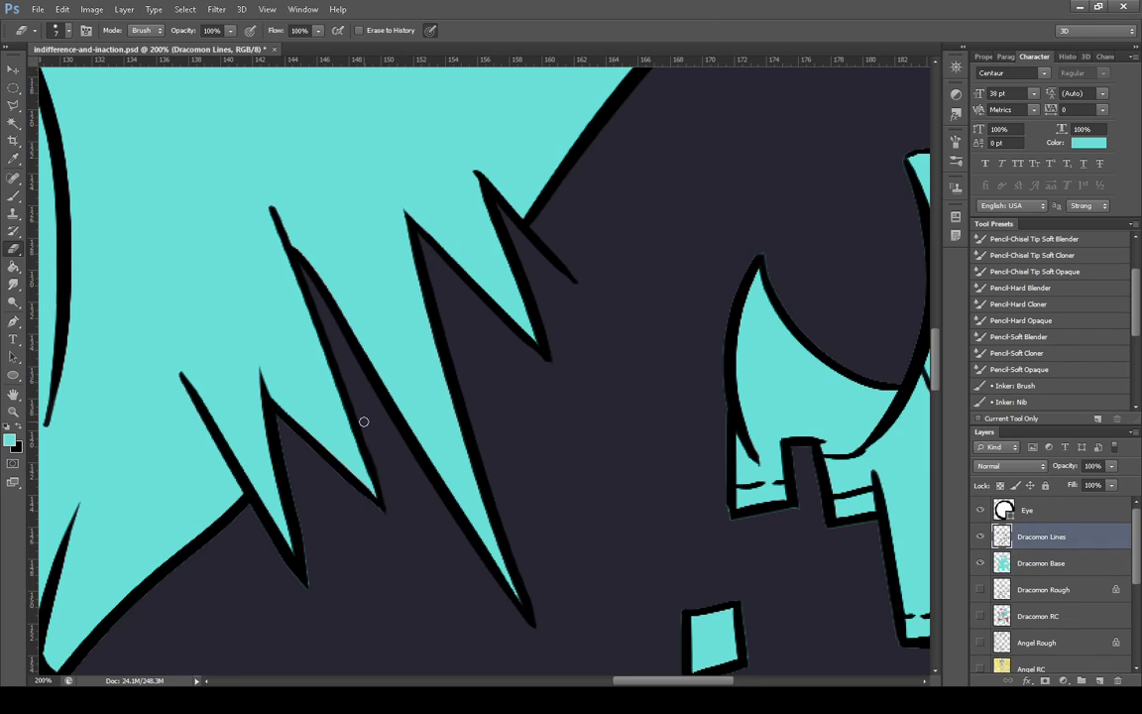
{"action": "left_click", "coordinate": [1045, 565]}
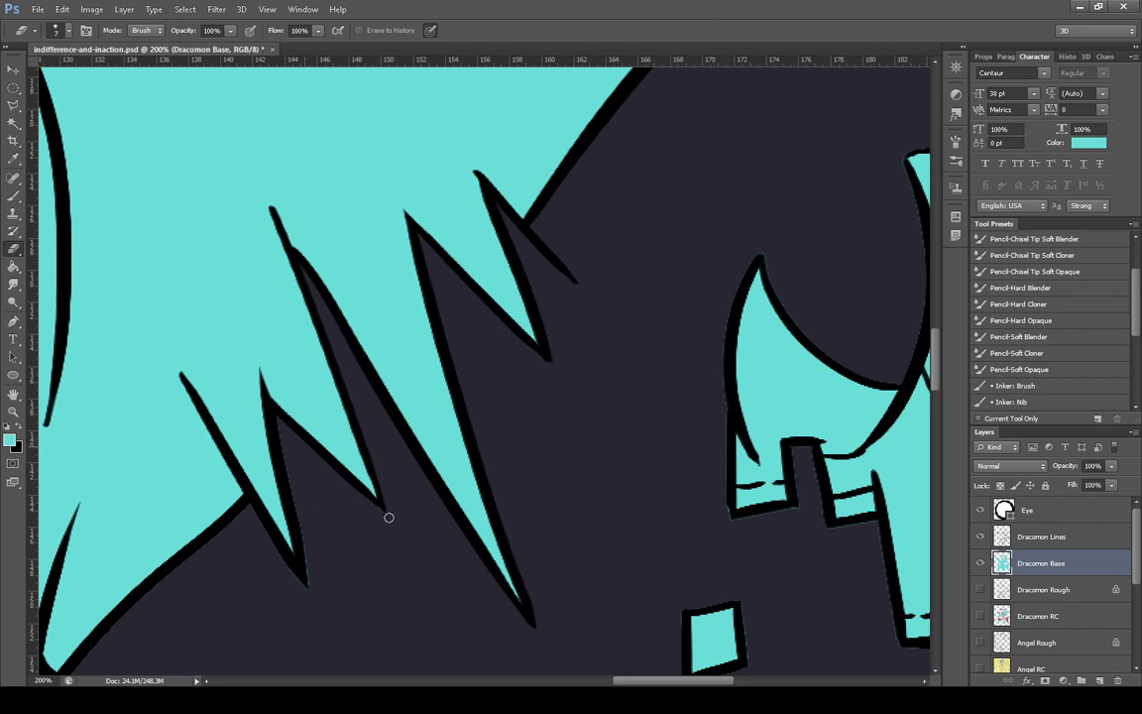
{"action": "left_click_drag", "start_coordinate": [301, 545], "coordinate": [307, 592]}
{"action": "left_click_drag", "start_coordinate": [248, 509], "coordinate": [303, 593]}
Switch to the Brush with black as the foreground colour on Dracomon Lines
{"action": "scroll", "coordinate": [916, 297], "scroll_direction": "up", "scroll_amount": 10}
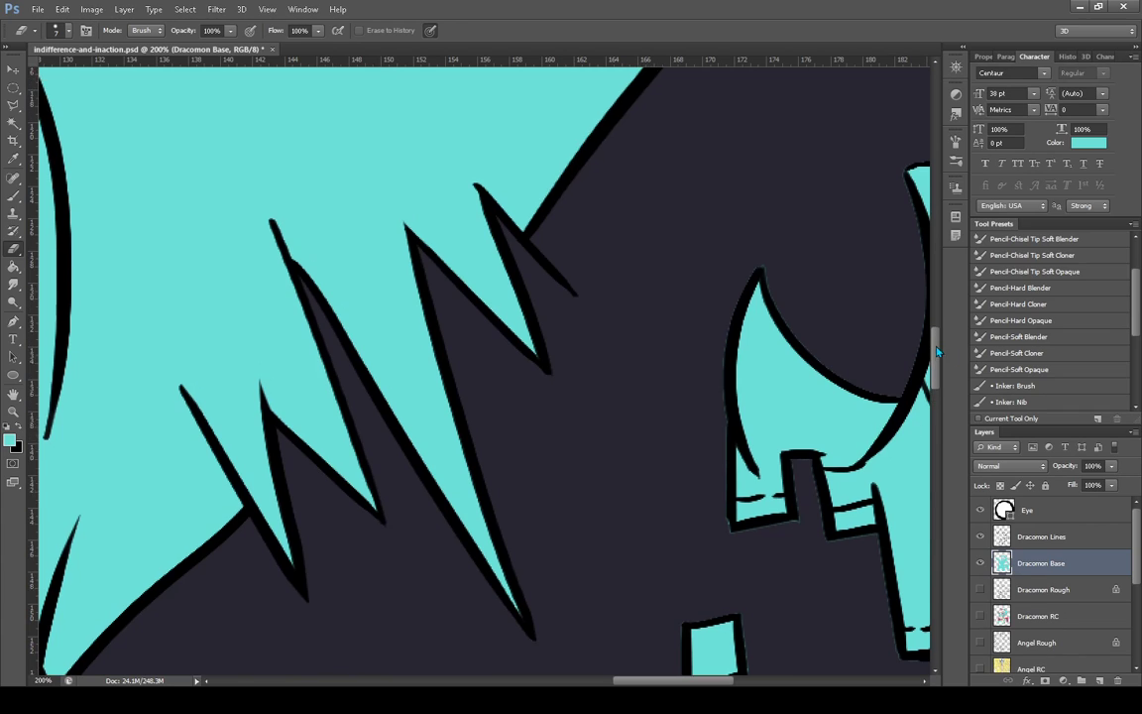
{"action": "scroll", "coordinate": [653, 673], "scroll_direction": "left", "scroll_amount": 8}
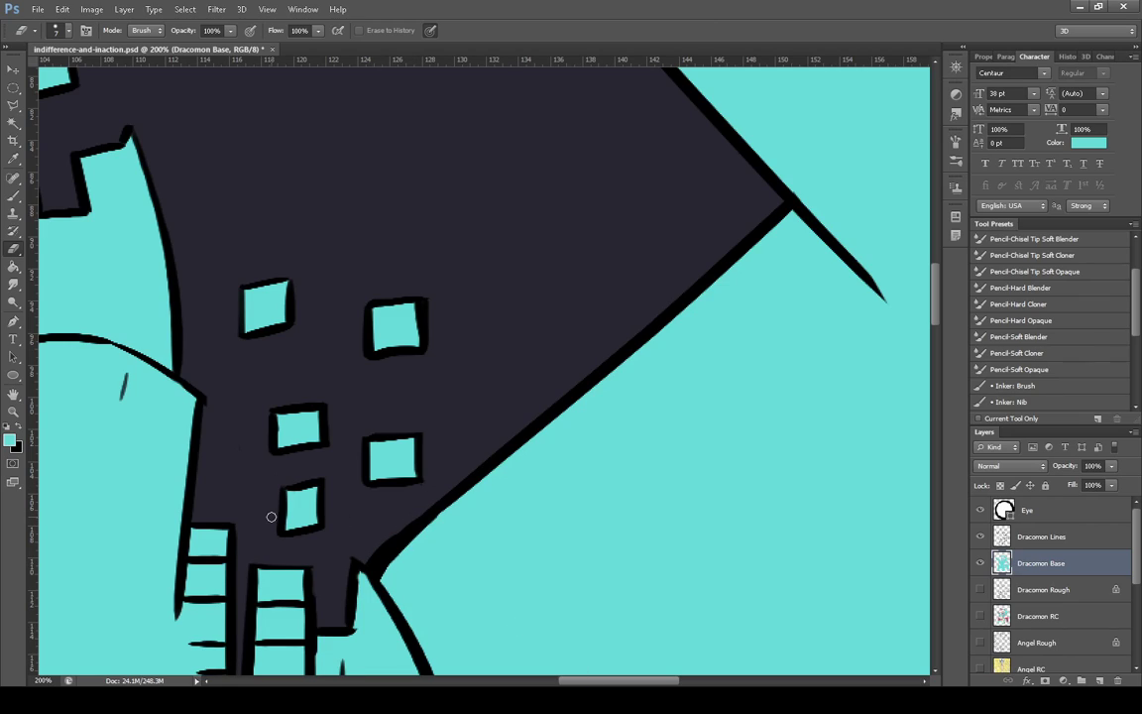
{"action": "key", "text": "x"}
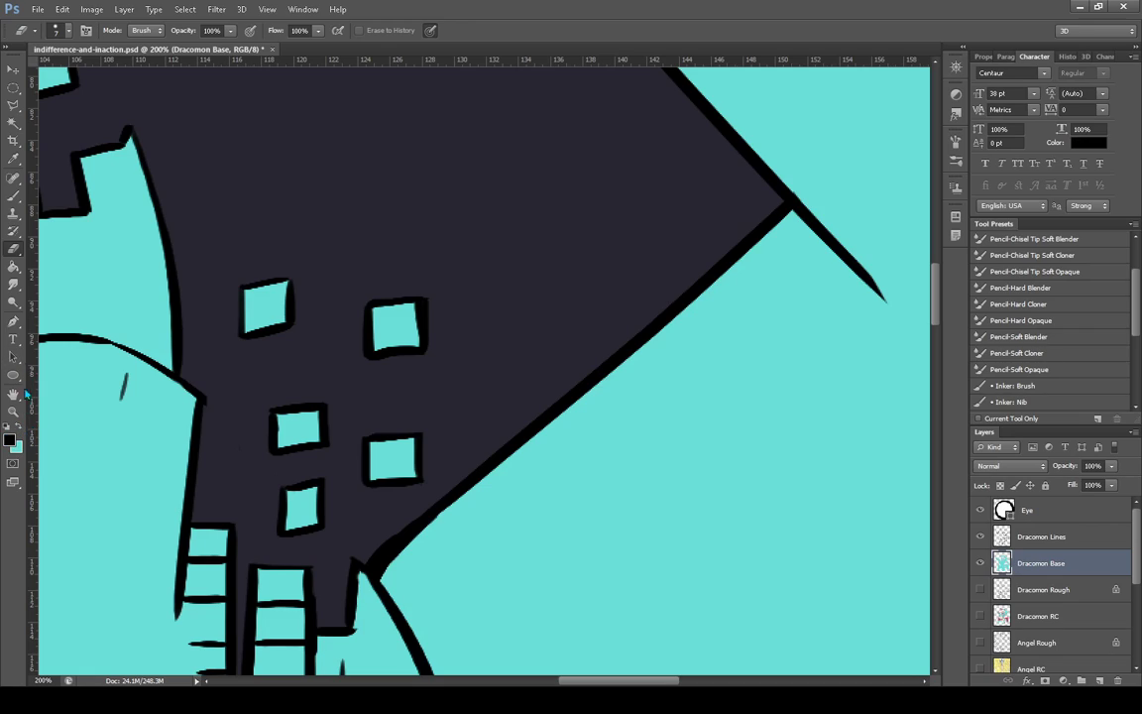
{"action": "left_click", "coordinate": [13, 195]}
{"action": "left_click", "coordinate": [1024, 534]}
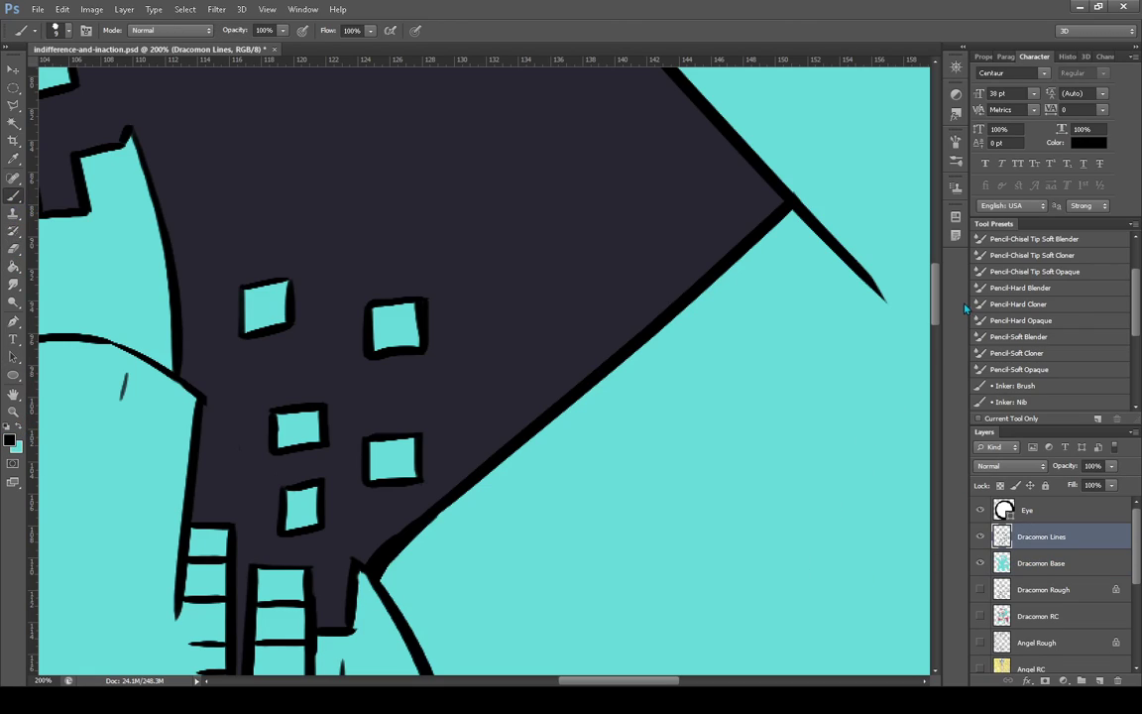
{"action": "scroll", "coordinate": [871, 352], "scroll_direction": "down", "scroll_amount": 2}
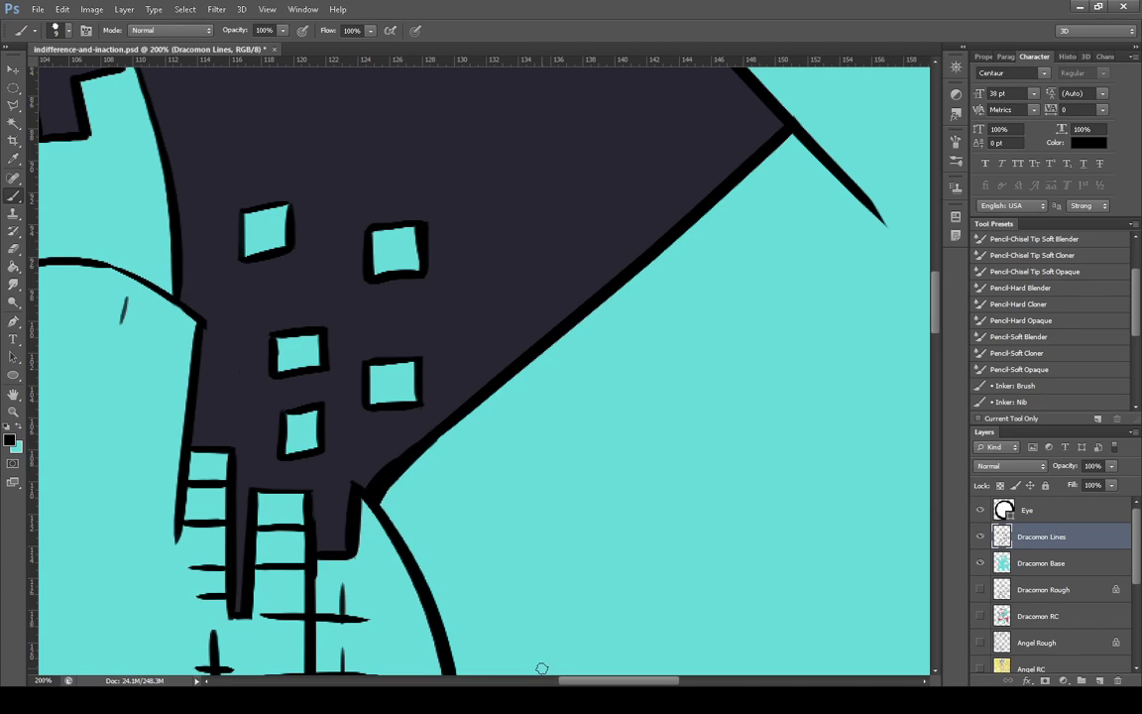
{"action": "left_click_drag", "start_coordinate": [648, 680], "coordinate": [714, 680]}
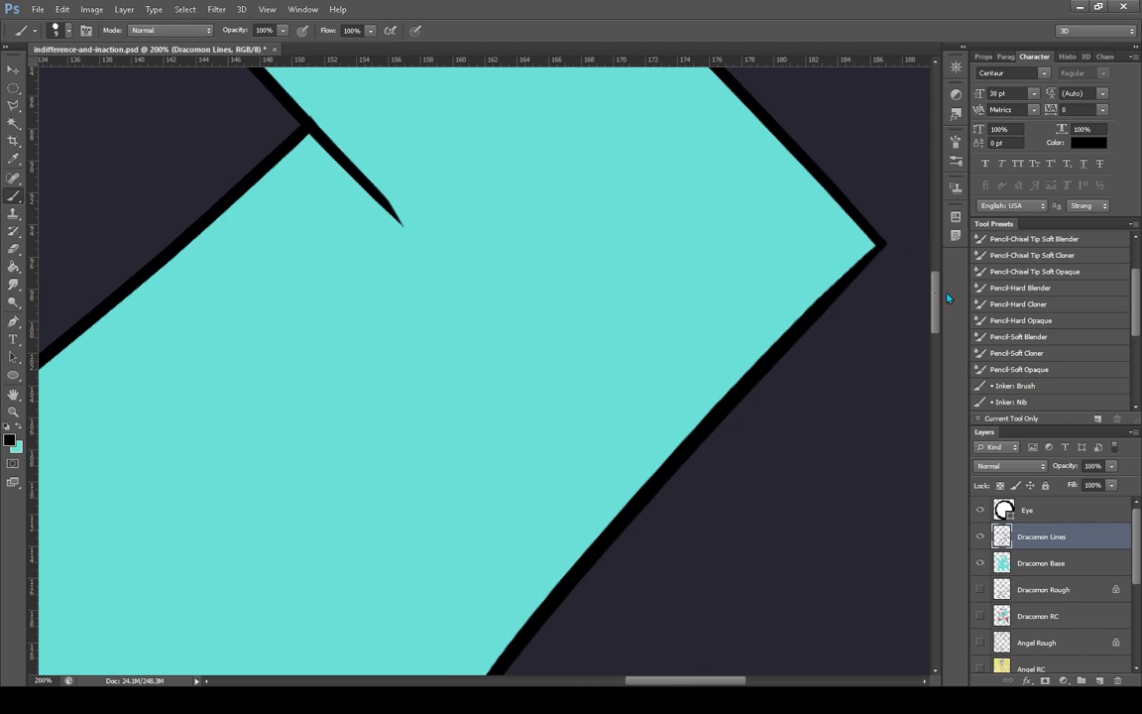
{"action": "left_click_drag", "start_coordinate": [937, 315], "coordinate": [942, 326]}
{"action": "scroll", "coordinate": [850, 330], "scroll_direction": "down", "scroll_amount": 10}
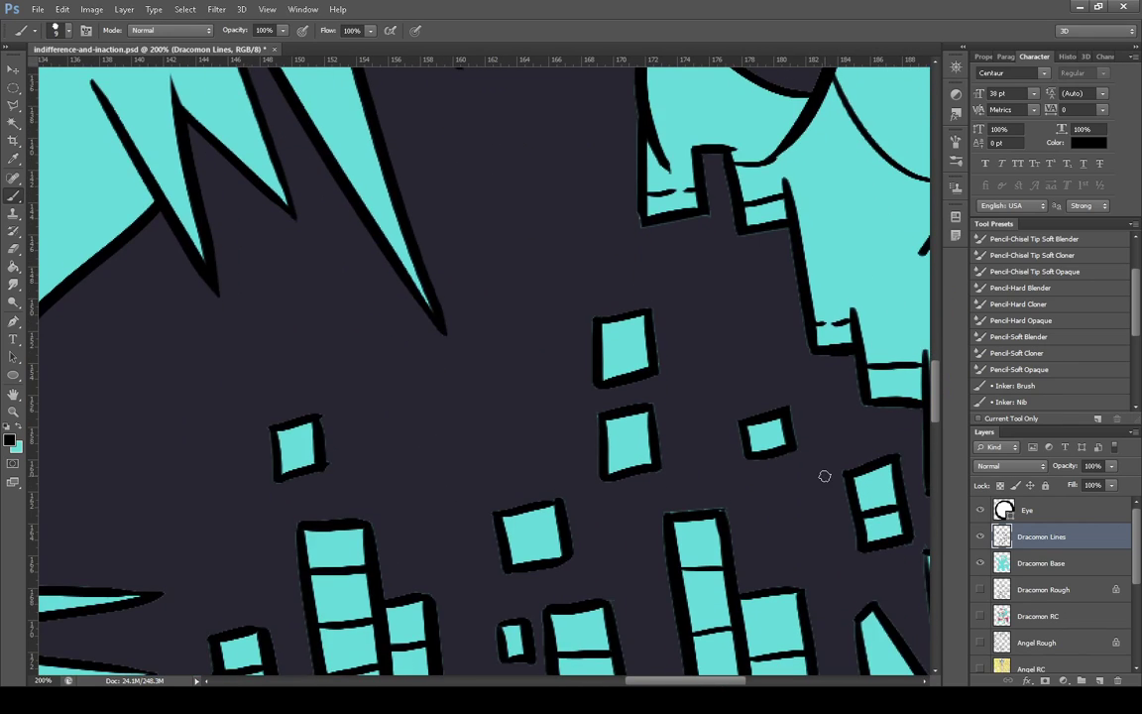
Erase the turquoise spill on Dracomon Base around the horizontal spikes and along the left edge of the tall segmented block
{"action": "left_click_drag", "start_coordinate": [637, 682], "coordinate": [583, 681]}
{"action": "left_click", "coordinate": [16, 249]}
{"action": "left_click", "coordinate": [16, 250]}
{"action": "left_click", "coordinate": [1042, 562]}
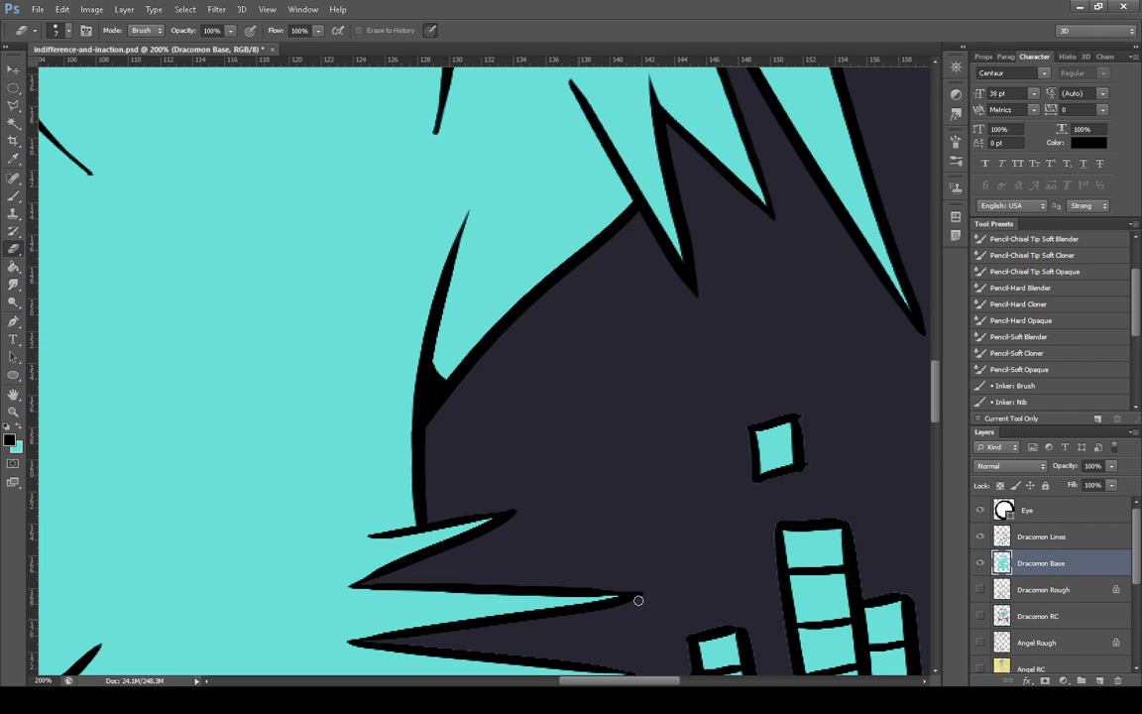
{"action": "left_click_drag", "start_coordinate": [933, 379], "coordinate": [937, 403]}
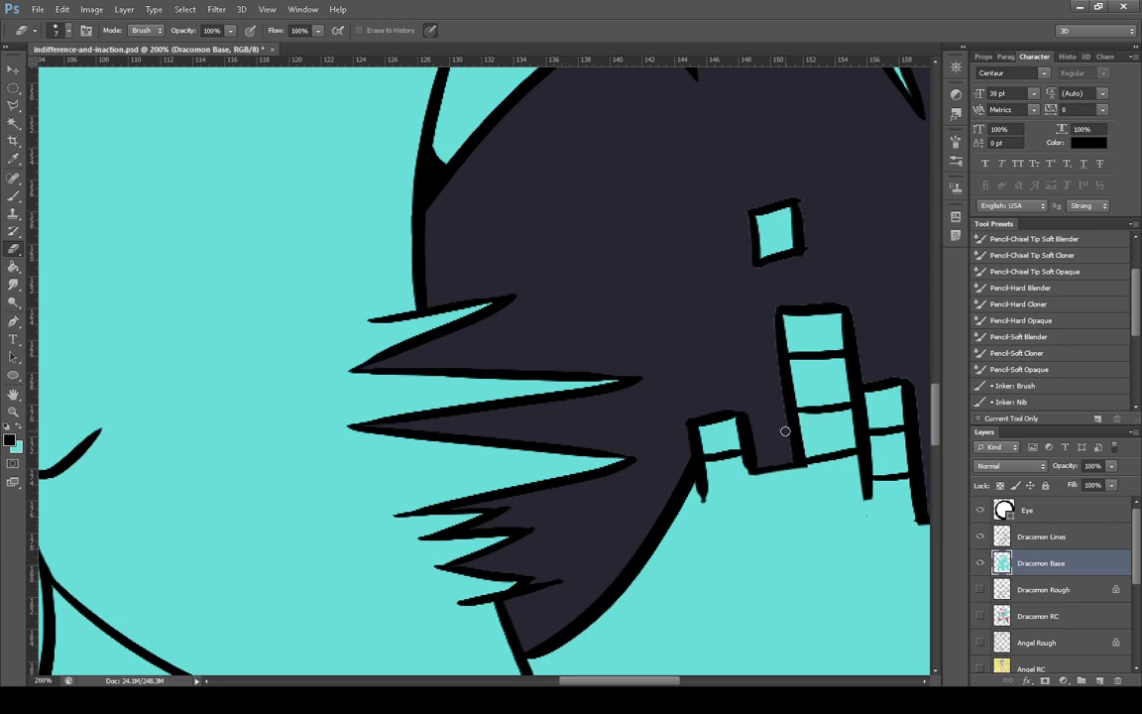
{"action": "left_click_drag", "start_coordinate": [786, 434], "coordinate": [774, 370]}
Trim the right edge of the floating square above the tall block on Dracomon Lines, and erase the spill around that block on Dracomon Base
{"action": "key", "text": "alt+bracketright"}
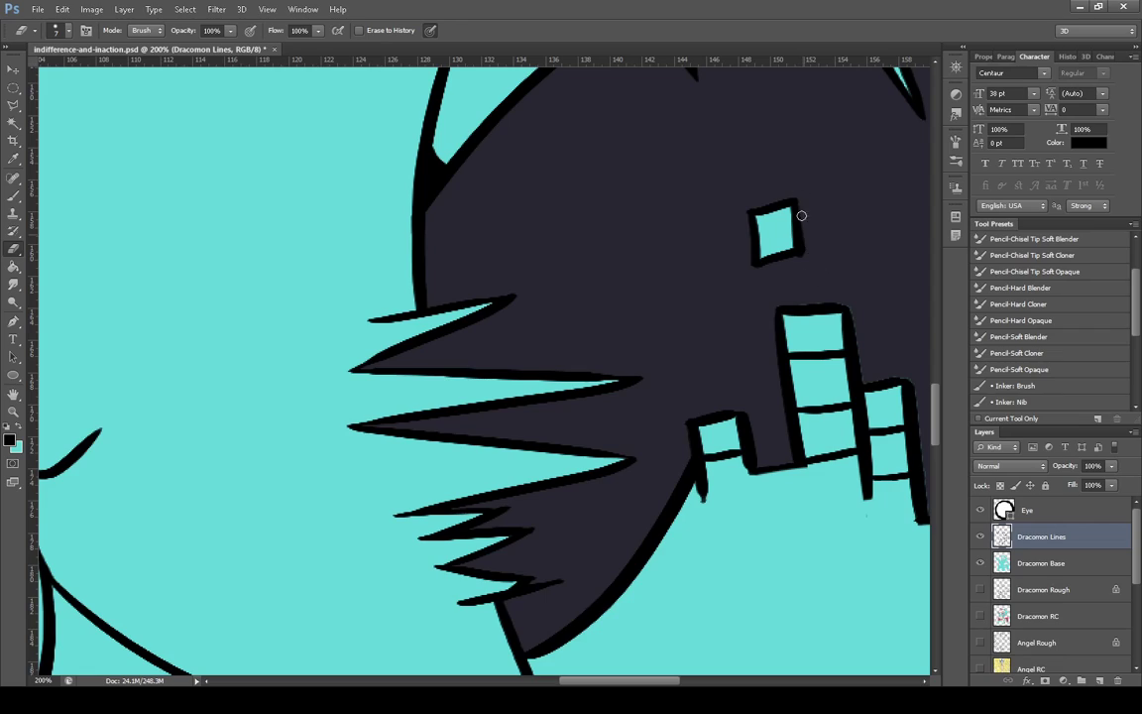
{"action": "left_click_drag", "start_coordinate": [801, 188], "coordinate": [803, 260]}
{"action": "left_click", "coordinate": [1056, 564]}
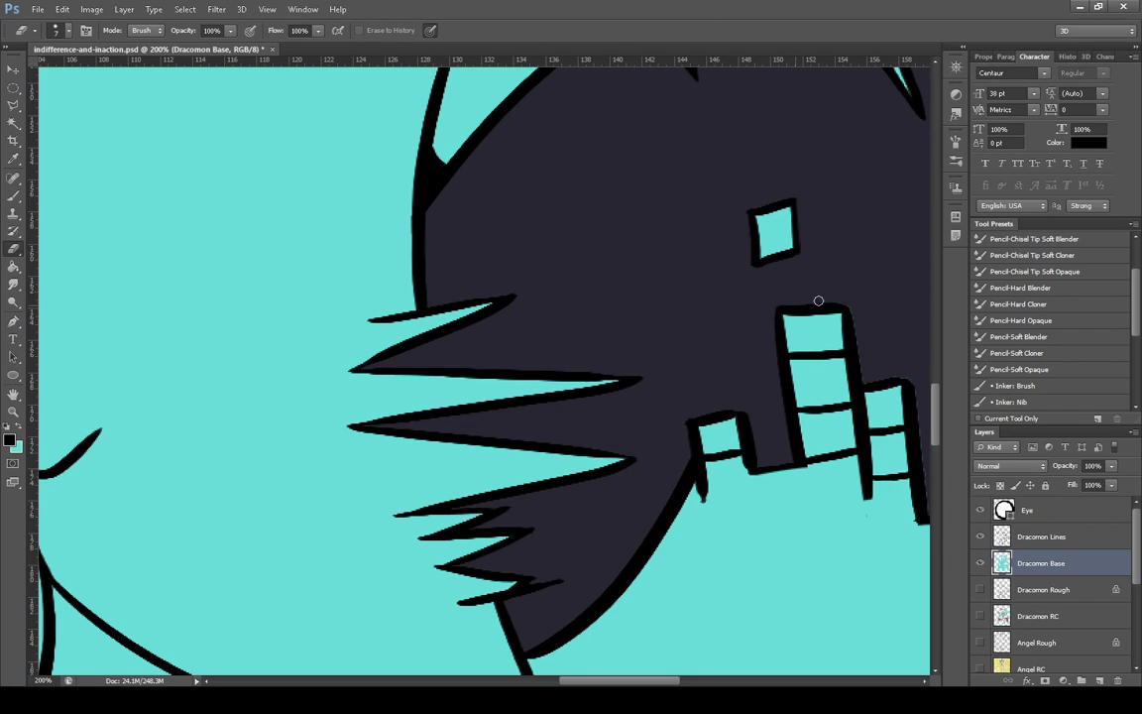
{"action": "left_click_drag", "start_coordinate": [865, 385], "coordinate": [867, 379]}
Trim the outlines of the floating squares between the block columns on Dracomon Lines and erase the exposed turquoise on Dracomon Base
{"action": "left_click_drag", "start_coordinate": [604, 684], "coordinate": [644, 683]}
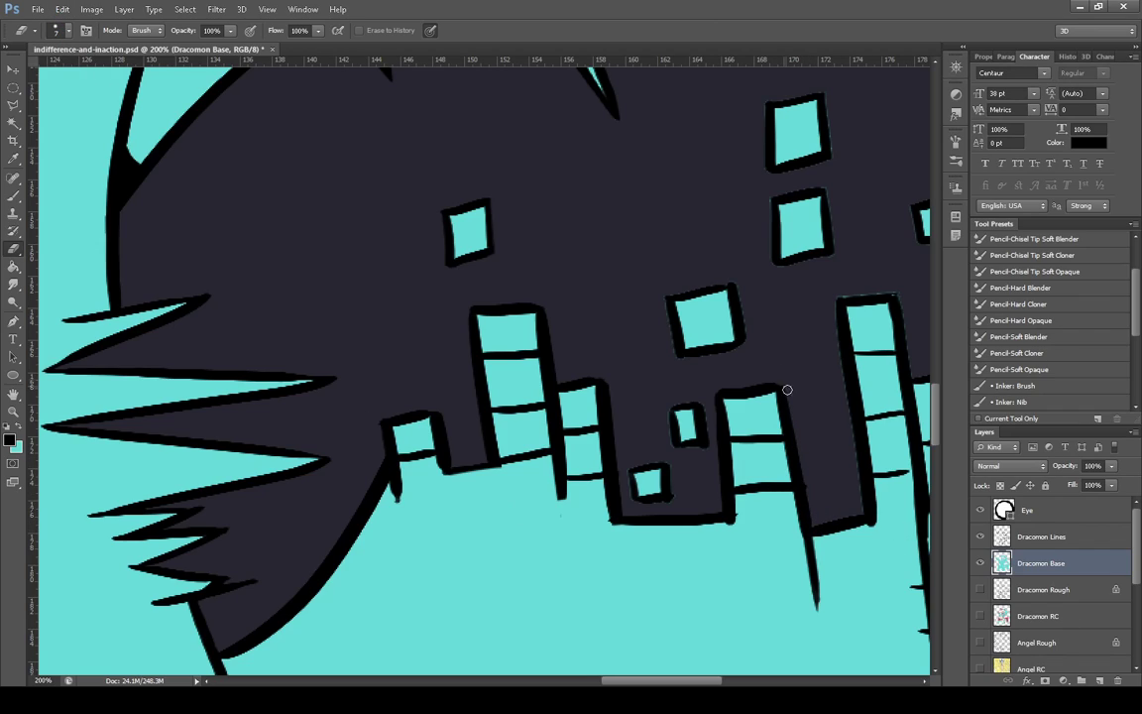
{"action": "left_click", "coordinate": [1051, 536]}
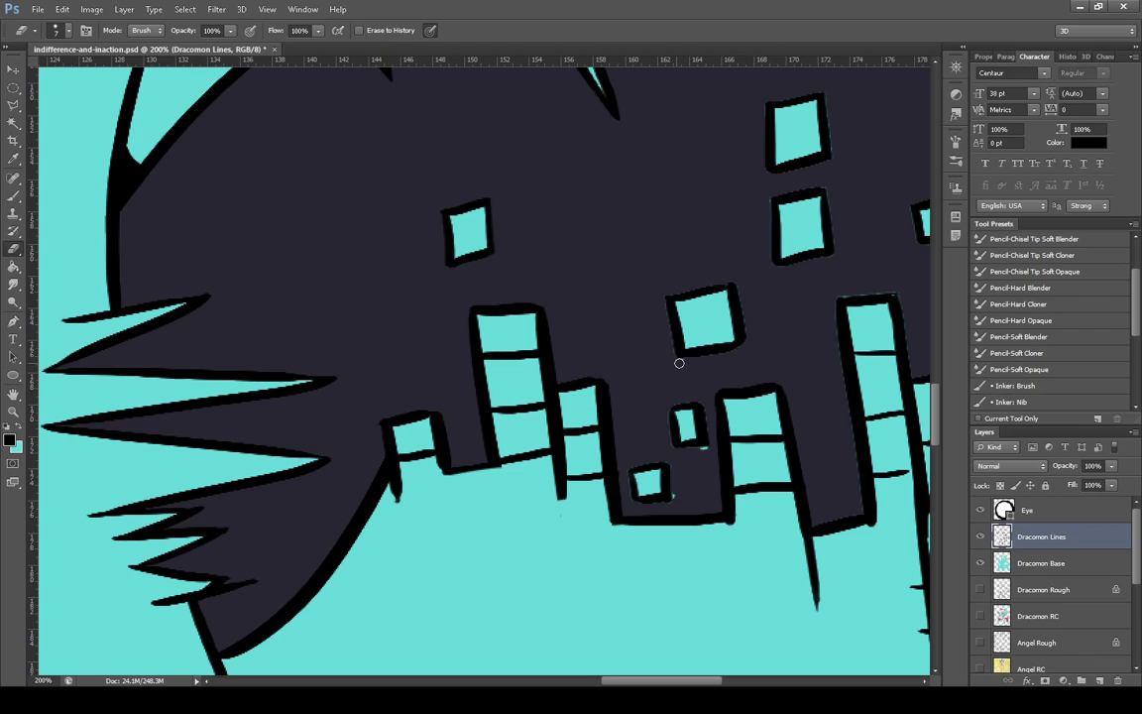
{"action": "left_click", "coordinate": [1041, 563]}
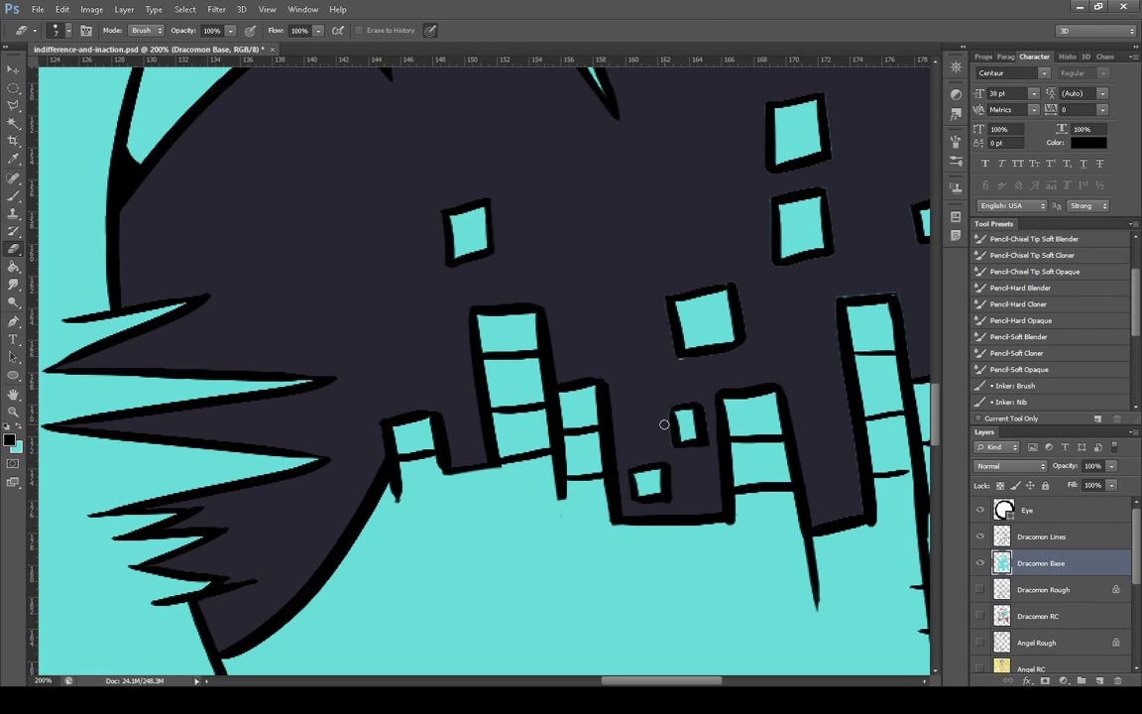
{"action": "left_click", "coordinate": [1039, 540]}
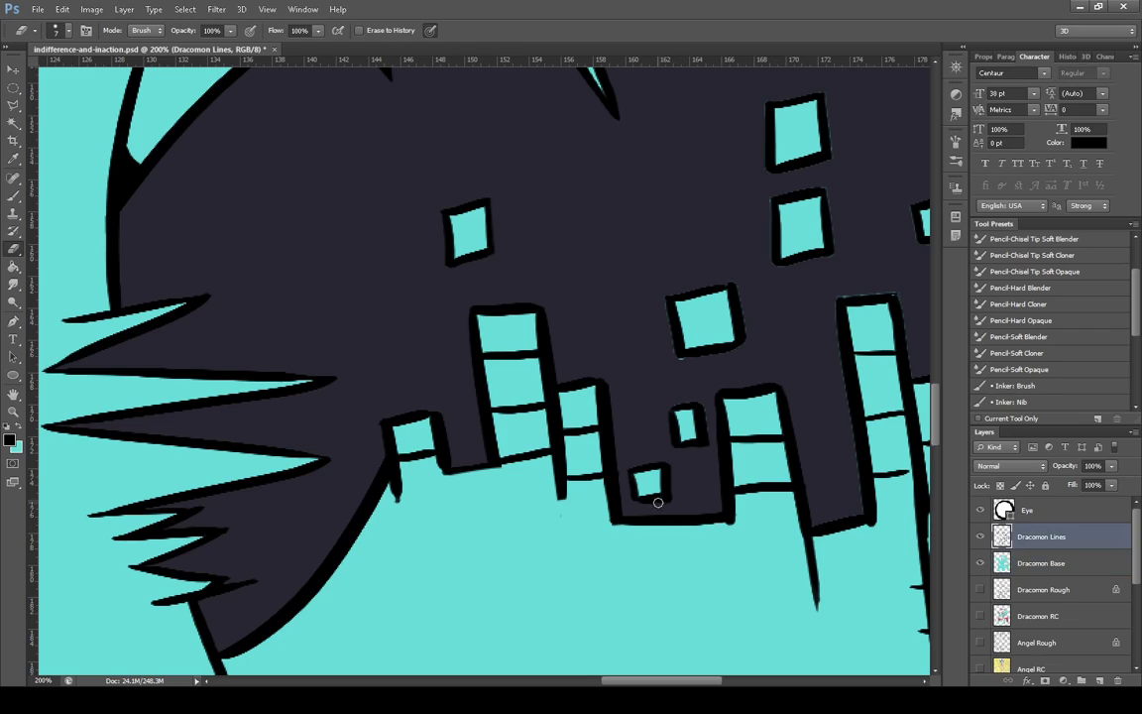
{"action": "left_click", "coordinate": [1083, 569]}
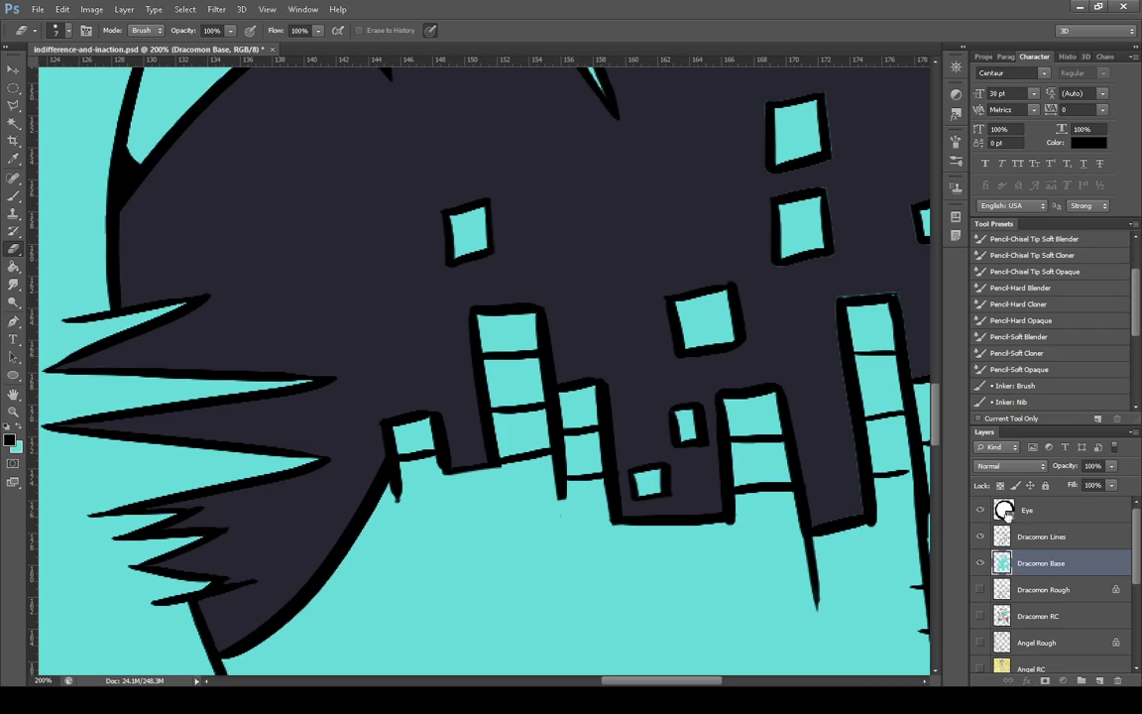
Trim the left outline of the larger tilted square on Dracomon Lines and reselect Dracomon Base
{"action": "left_click", "coordinate": [1041, 537]}
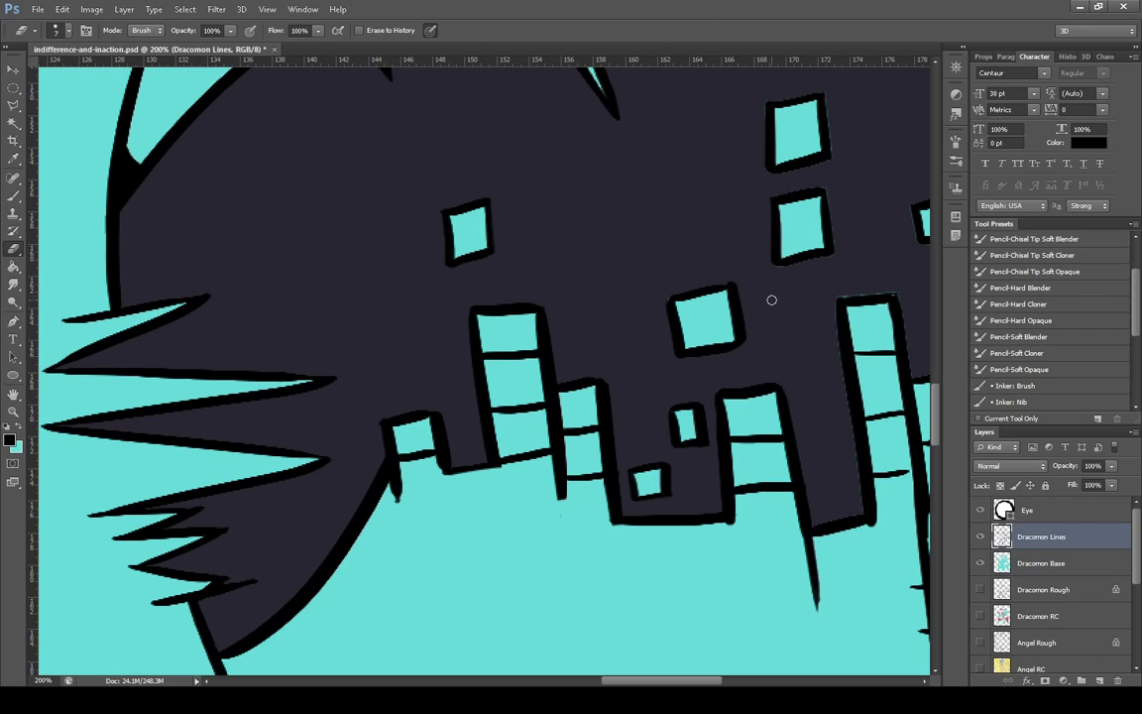
{"action": "left_click_drag", "start_coordinate": [666, 305], "coordinate": [675, 344]}
{"action": "left_click", "coordinate": [1036, 558]}
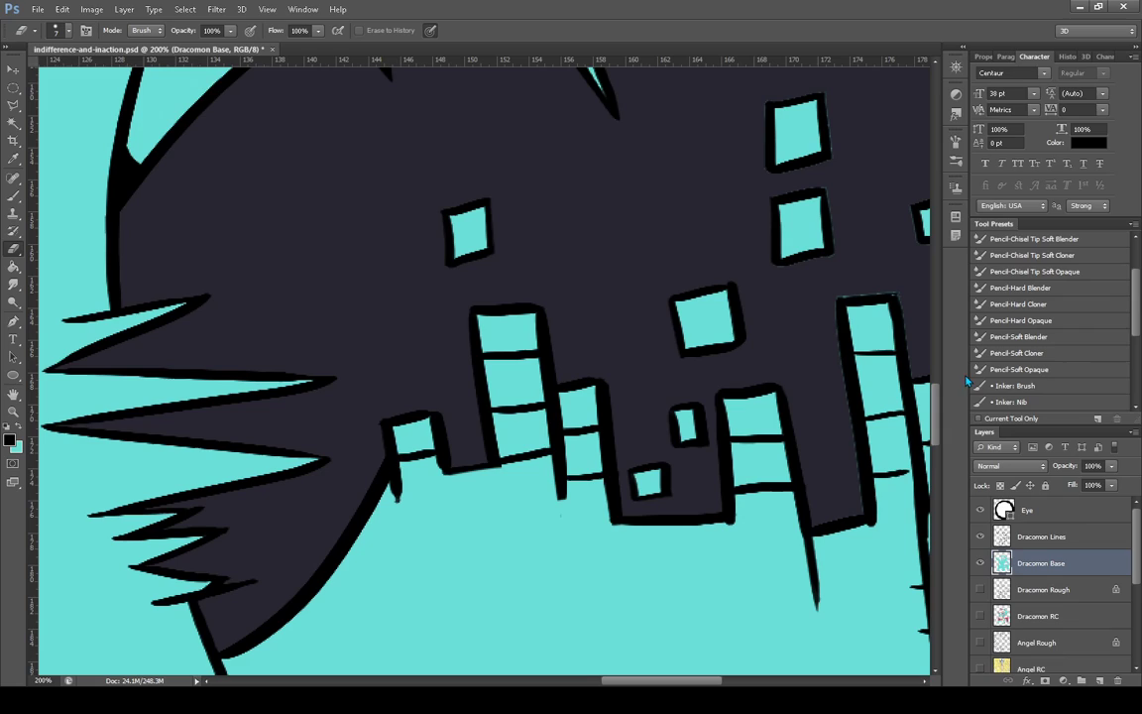
Erase the turquoise spill on Dracomon Base around the remaining floating squares and segmented columns, including the narrow tall column's top
{"action": "scroll", "coordinate": [769, 377], "scroll_direction": "up", "scroll_amount": 5}
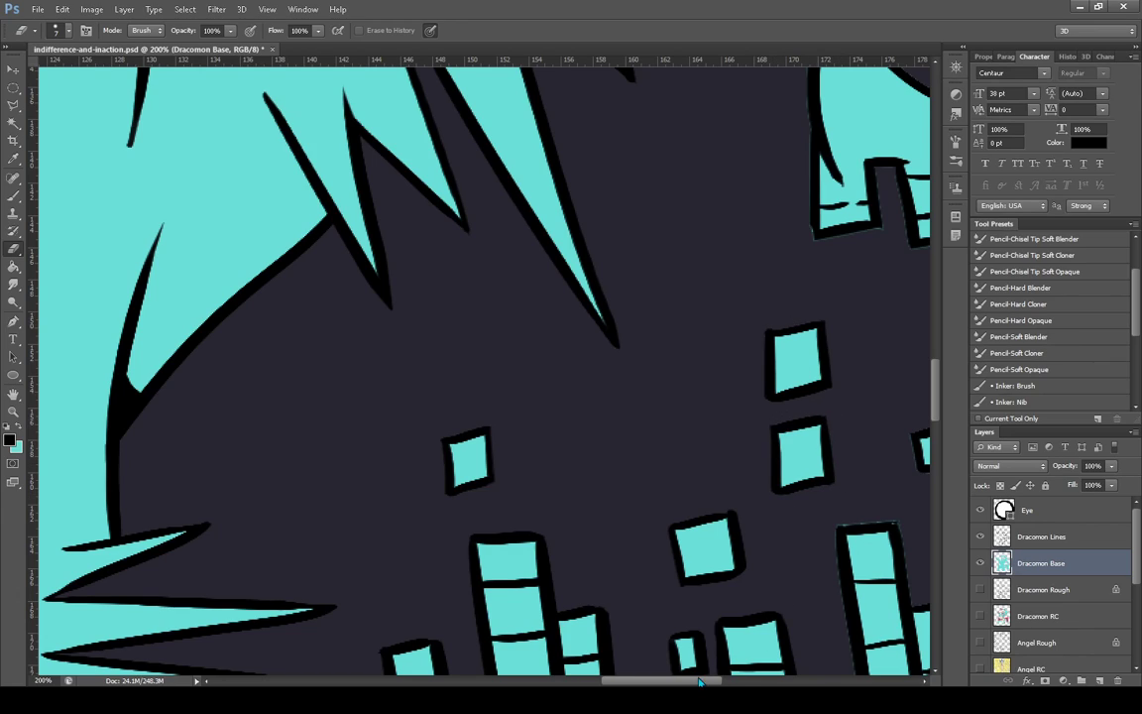
{"action": "left_click_drag", "start_coordinate": [699, 680], "coordinate": [759, 681]}
{"action": "left_click_drag", "start_coordinate": [939, 392], "coordinate": [885, 431]}
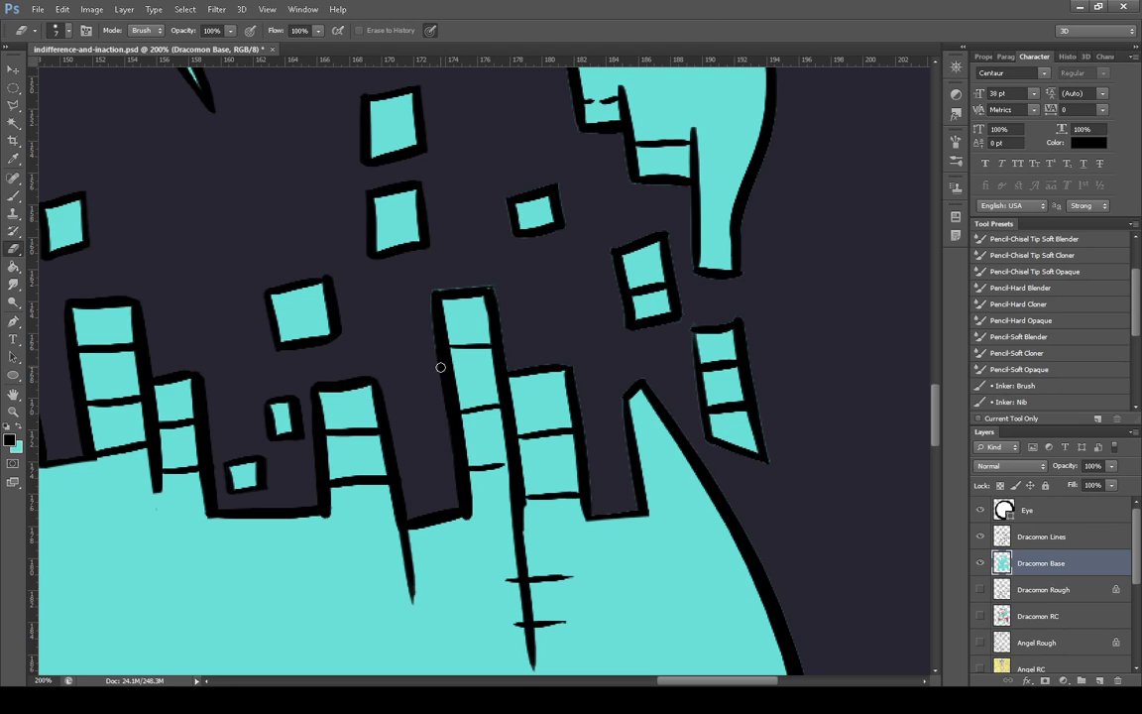
{"action": "mouse_move", "coordinate": [438, 288]}
{"action": "left_mouse_down"}
{"action": "mouse_move", "coordinate": [497, 283]}
{"action": "mouse_move", "coordinate": [499, 307]}
{"action": "left_mouse_up"}
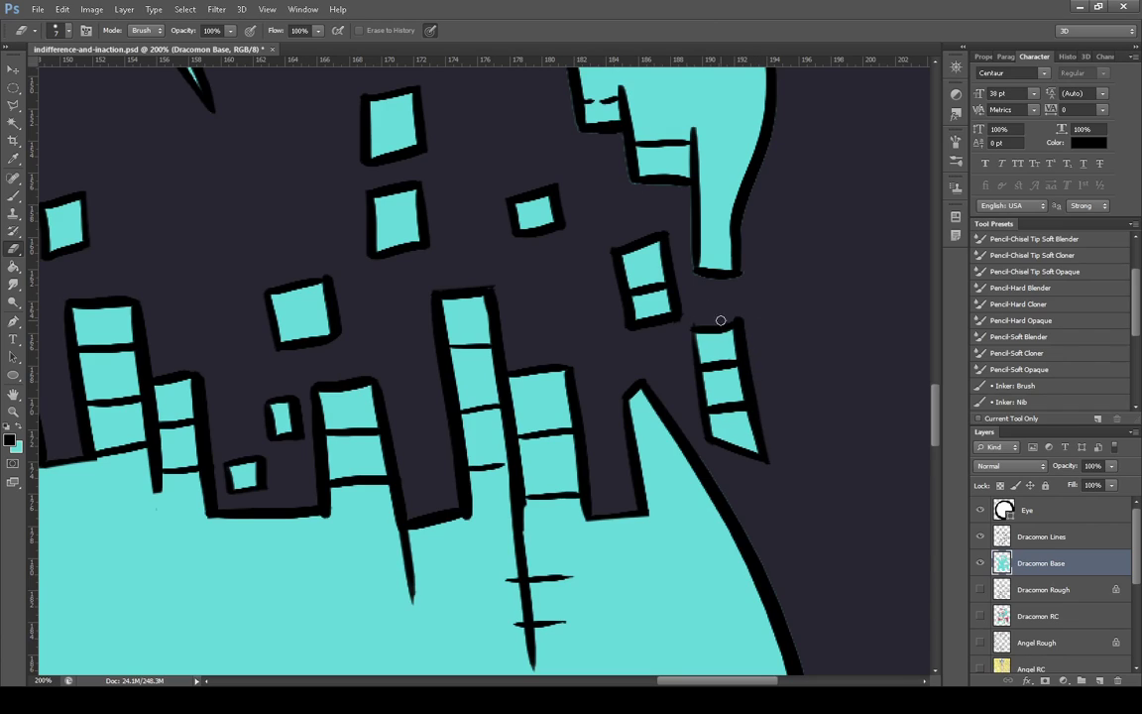
Trim and touch up in black the top outline of the detached three-segment column, returning to the Eraser on Dracomon Base
{"action": "left_click", "coordinate": [1041, 536]}
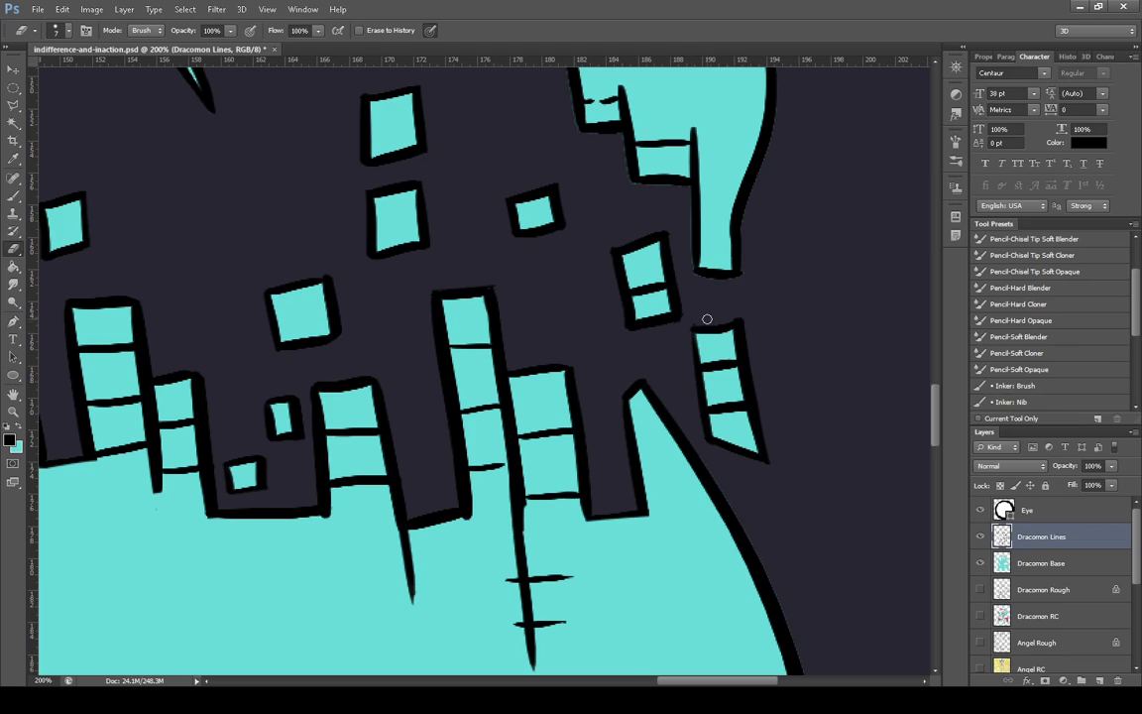
{"action": "left_click_drag", "start_coordinate": [742, 319], "coordinate": [682, 326]}
{"action": "left_click", "coordinate": [13, 196]}
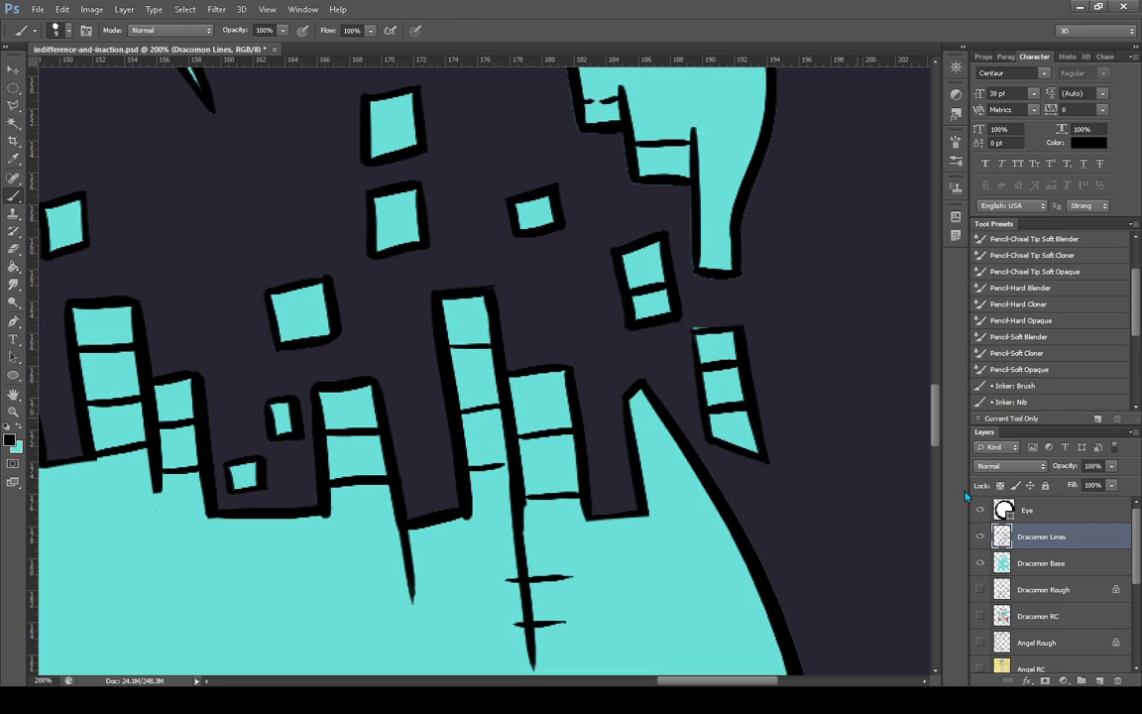
{"action": "key", "text": "alt+bracketleft"}
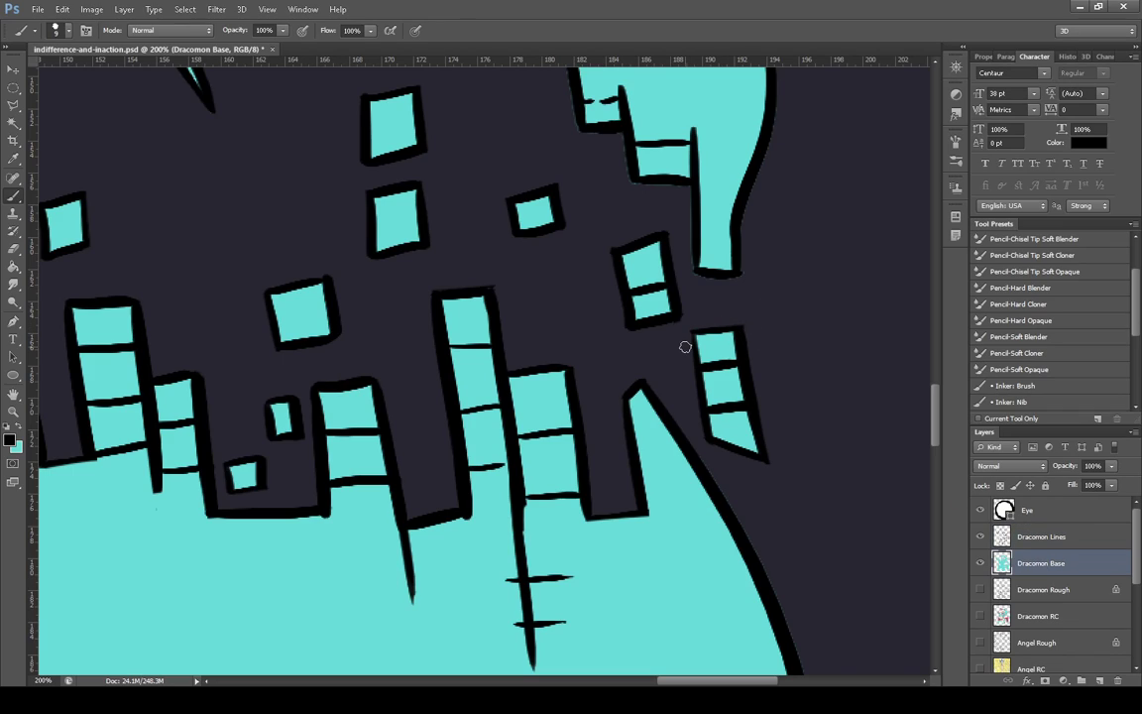
{"action": "left_click", "coordinate": [13, 247]}
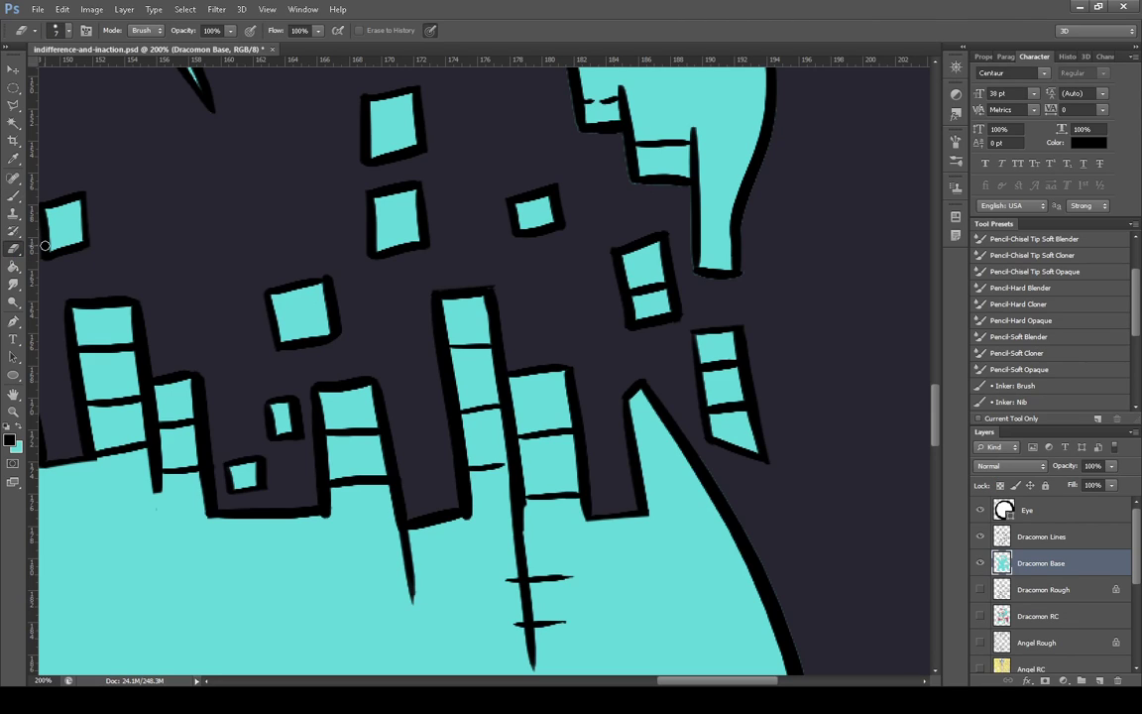
Erase the turquoise spill on Dracomon Base along the left claw's outline and the middle claw's left tip
{"action": "left_click_drag", "start_coordinate": [936, 417], "coordinate": [936, 368]}
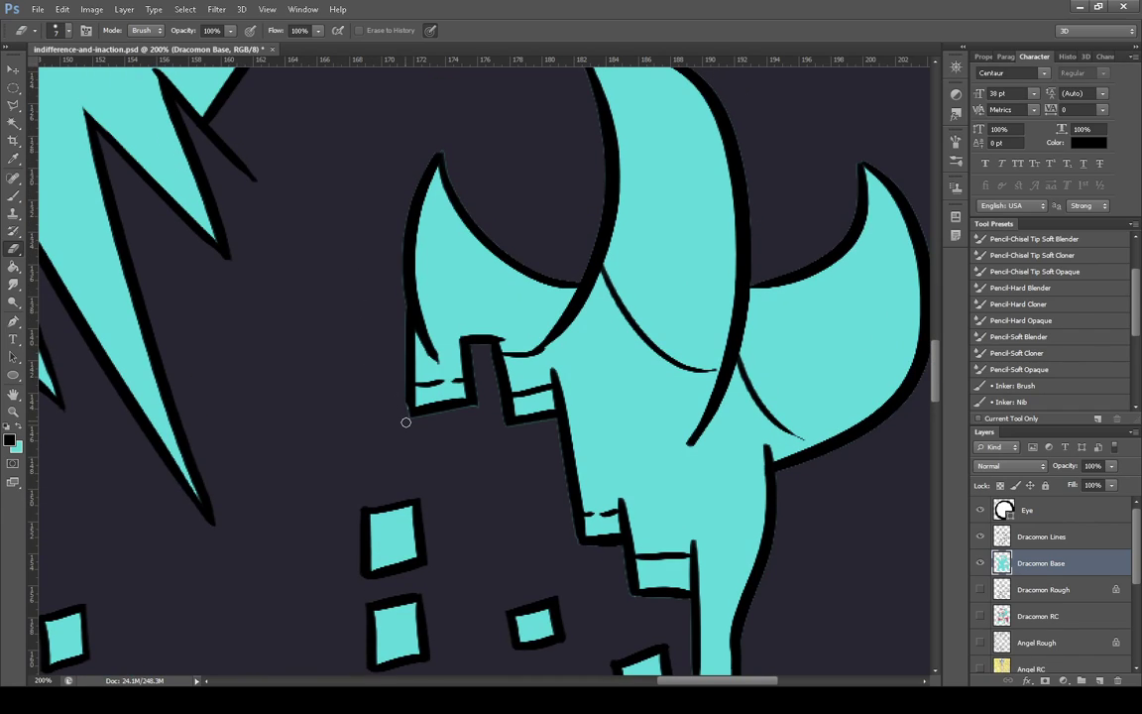
{"action": "mouse_move", "coordinate": [406, 422]}
{"action": "left_mouse_down"}
{"action": "mouse_move", "coordinate": [407, 226]}
{"action": "mouse_move", "coordinate": [428, 161]}
{"action": "left_mouse_up"}
{"action": "scroll", "coordinate": [843, 337], "scroll_direction": "up", "scroll_amount": 4}
{"action": "left_click_drag", "start_coordinate": [604, 288], "coordinate": [587, 258]}
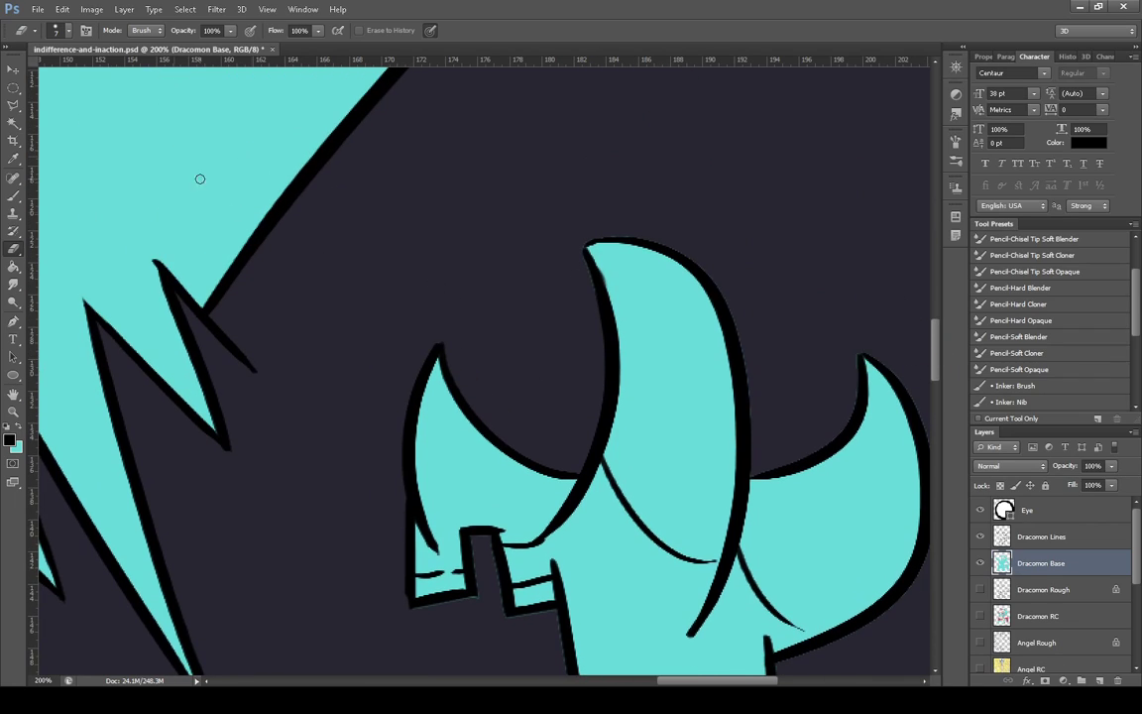
Repaint the nick inside the middle claw's tip with turquoise on Dracomon Base, returning to the Eraser
{"action": "key", "text": "x"}
{"action": "left_click", "coordinate": [14, 196]}
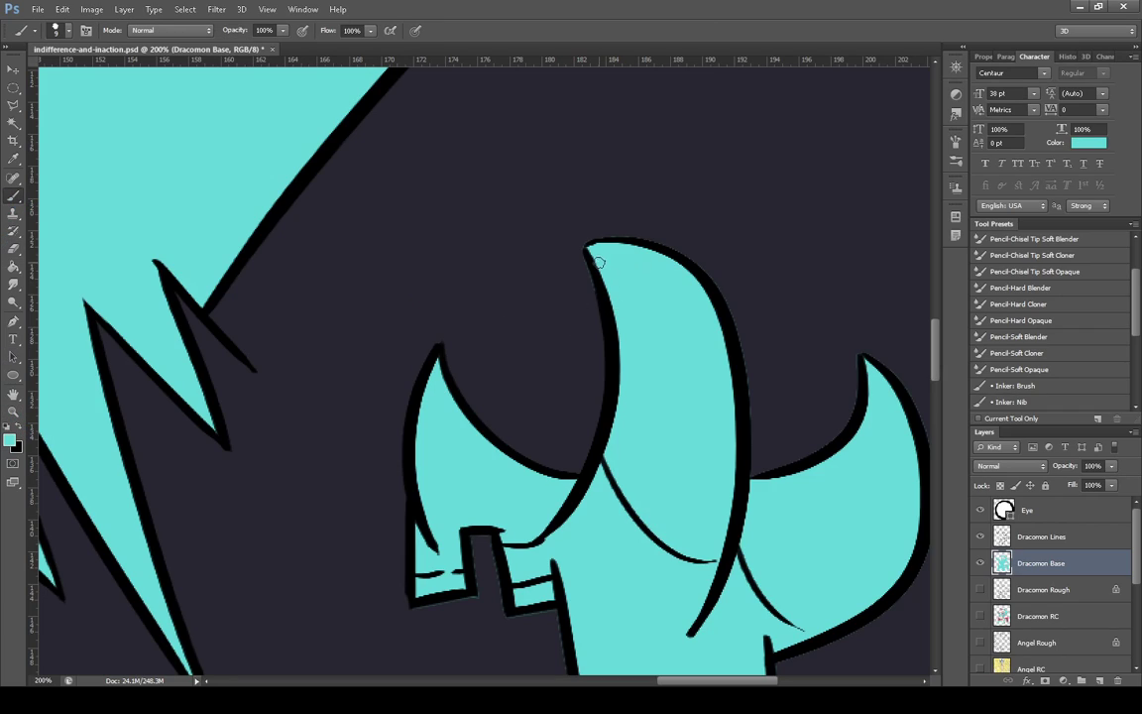
{"action": "left_click", "coordinate": [13, 248]}
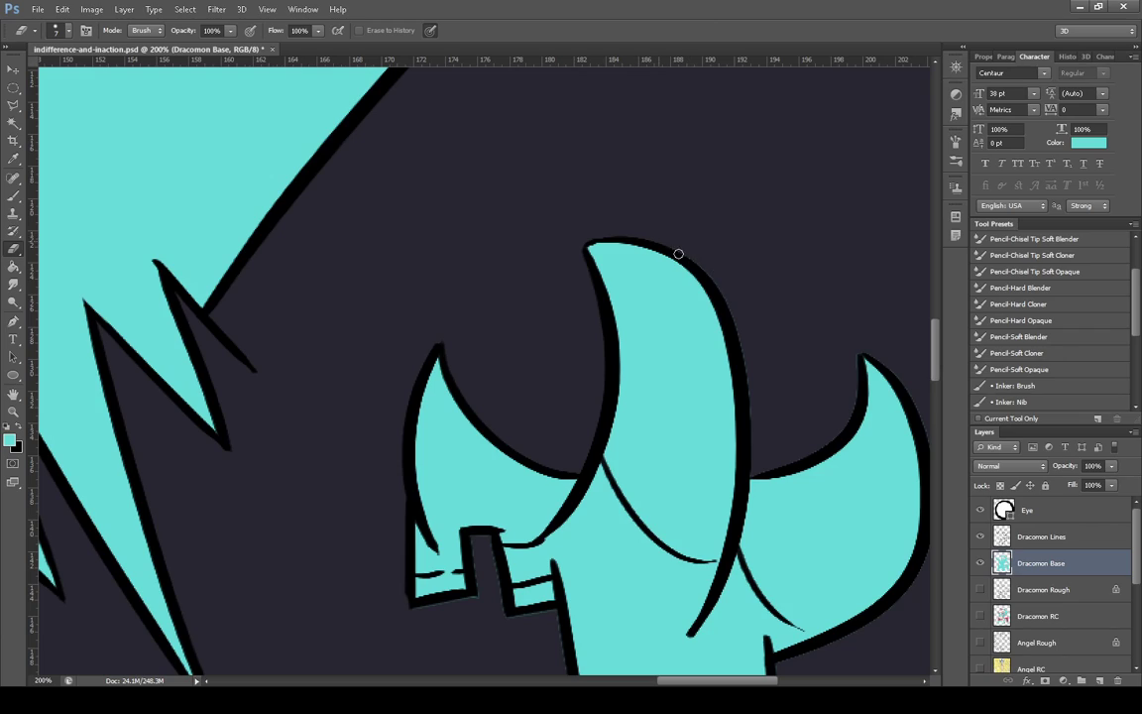
Erase the turquoise spill around the middle and right claws and along the hand's stepped lower edge on Dracomon Base
{"action": "left_click_drag", "start_coordinate": [718, 284], "coordinate": [754, 433]}
{"action": "left_click_drag", "start_coordinate": [854, 389], "coordinate": [856, 346]}
{"action": "left_click_drag", "start_coordinate": [692, 680], "coordinate": [731, 680]}
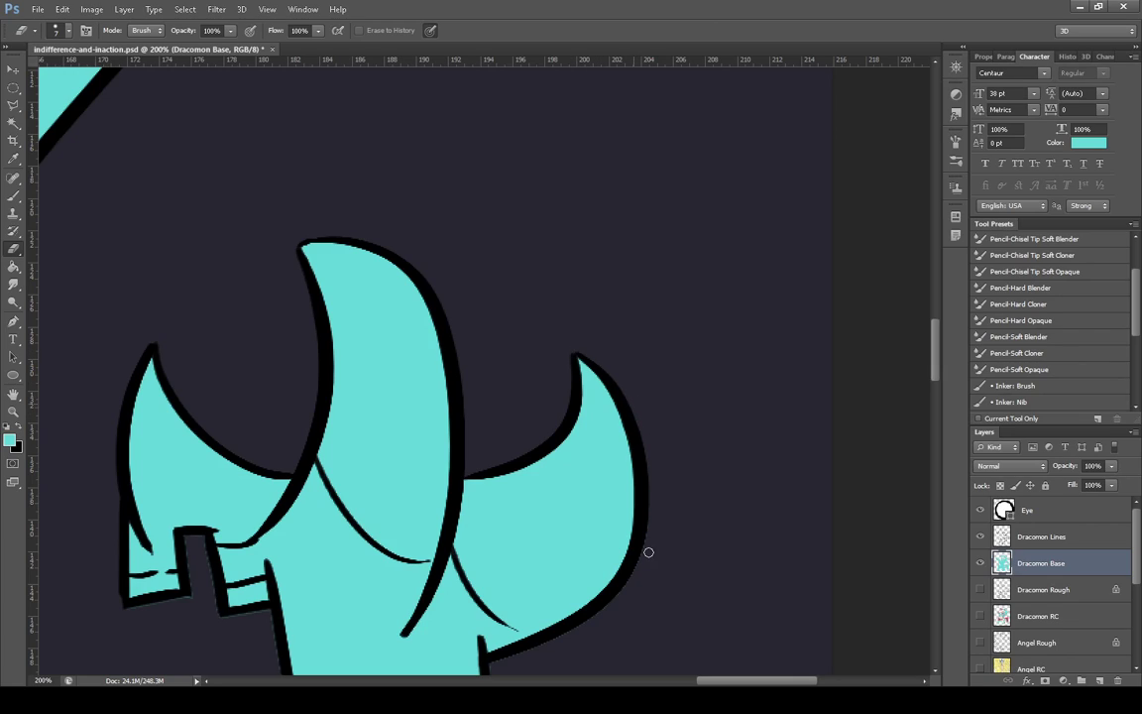
{"action": "scroll", "coordinate": [920, 334], "scroll_direction": "down", "scroll_amount": 5}
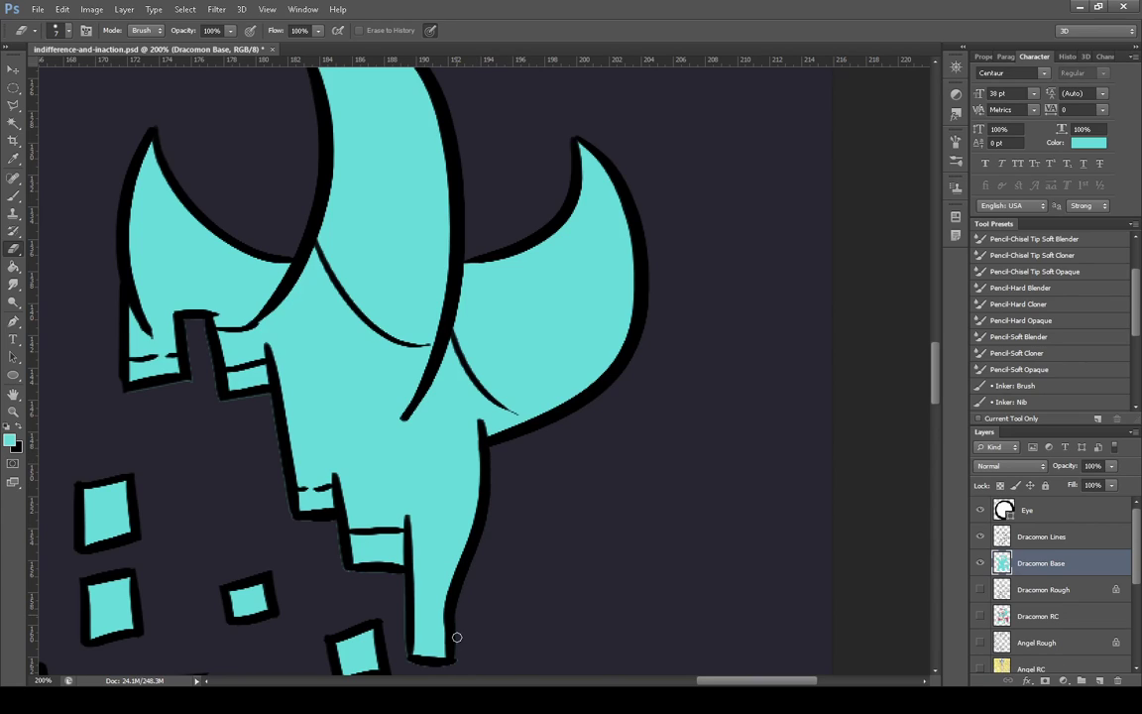
{"action": "left_click_drag", "start_coordinate": [934, 383], "coordinate": [934, 400]}
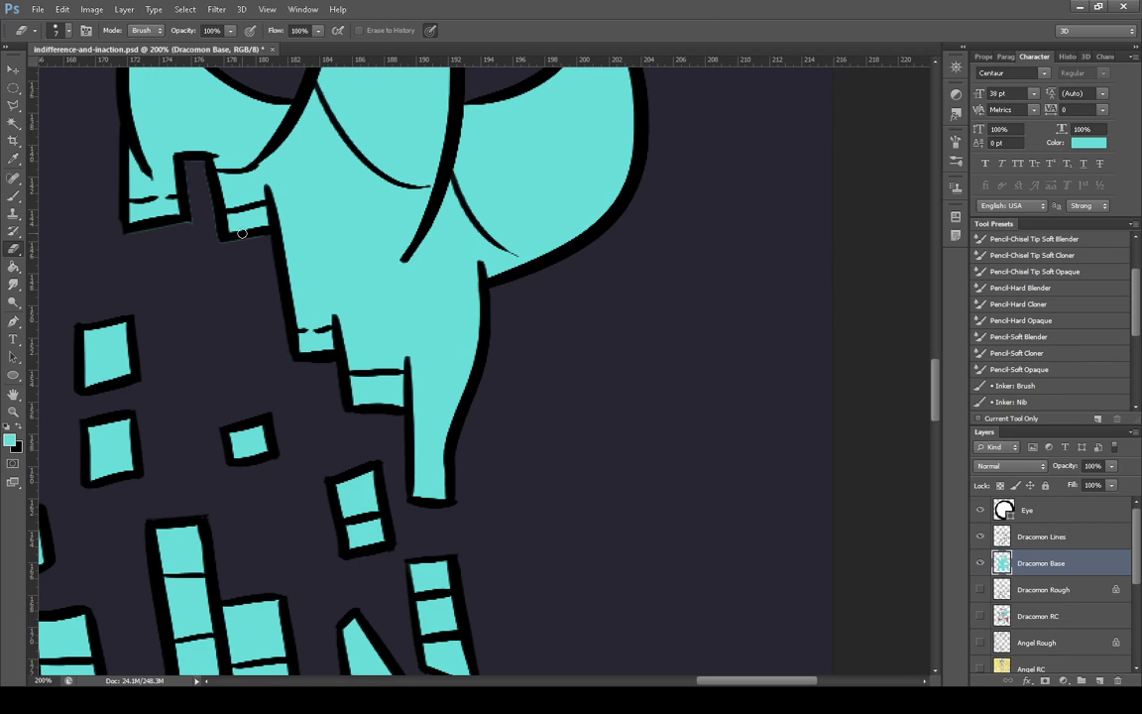
{"action": "mouse_move", "coordinate": [203, 171]}
{"action": "left_mouse_down"}
{"action": "mouse_move", "coordinate": [214, 238]}
{"action": "mouse_move", "coordinate": [198, 159]}
{"action": "mouse_move", "coordinate": [183, 177]}
{"action": "mouse_move", "coordinate": [190, 221]}
{"action": "mouse_move", "coordinate": [120, 237]}
{"action": "left_mouse_up"}
Erase the turquoise spill along the large wing's outer edge, from its upper corner down to the pointed tip
{"action": "scroll", "coordinate": [838, 372], "scroll_direction": "down", "scroll_amount": 10}
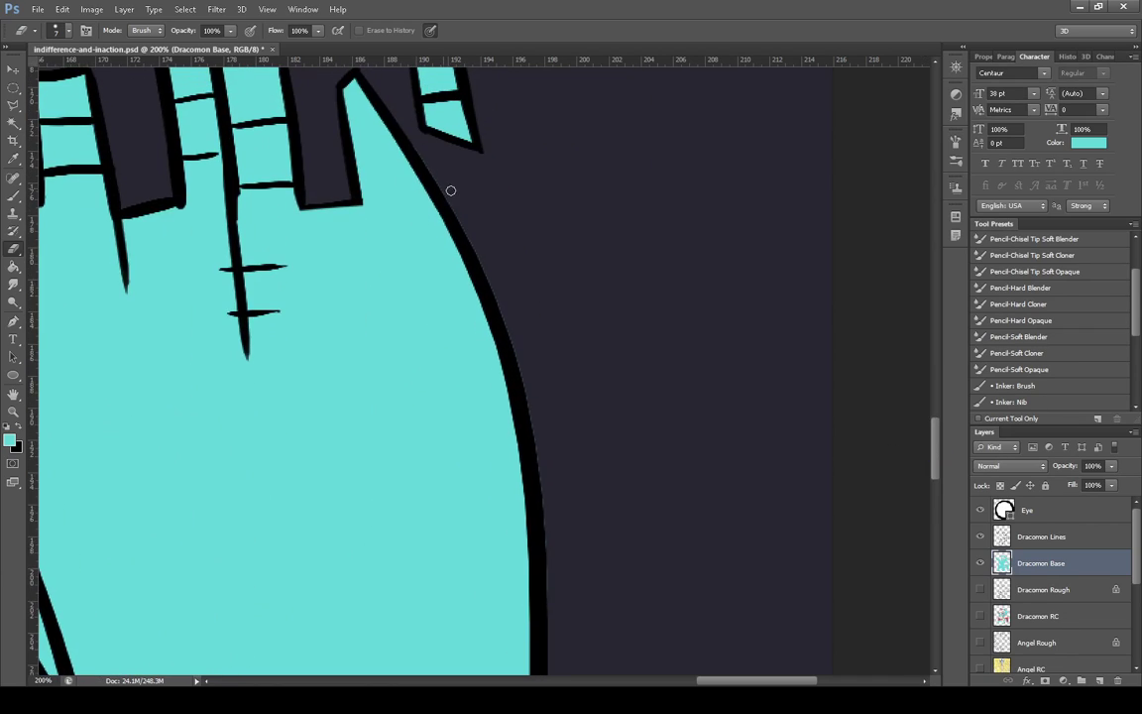
{"action": "mouse_move", "coordinate": [411, 136]}
{"action": "left_mouse_down"}
{"action": "mouse_move", "coordinate": [532, 396]}
{"action": "mouse_move", "coordinate": [547, 593]}
{"action": "left_mouse_up"}
{"action": "scroll", "coordinate": [562, 371], "scroll_direction": "down", "scroll_amount": 5}
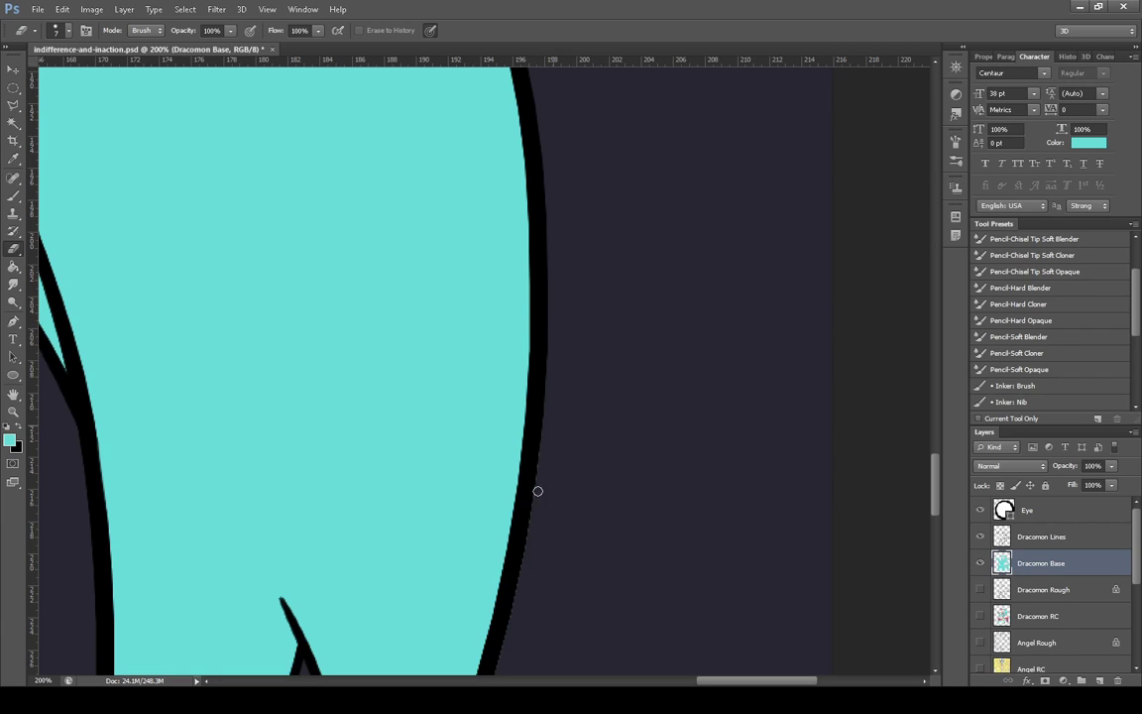
{"action": "left_click_drag", "start_coordinate": [519, 564], "coordinate": [497, 674]}
{"action": "scroll", "coordinate": [695, 437], "scroll_direction": "down", "scroll_amount": 5}
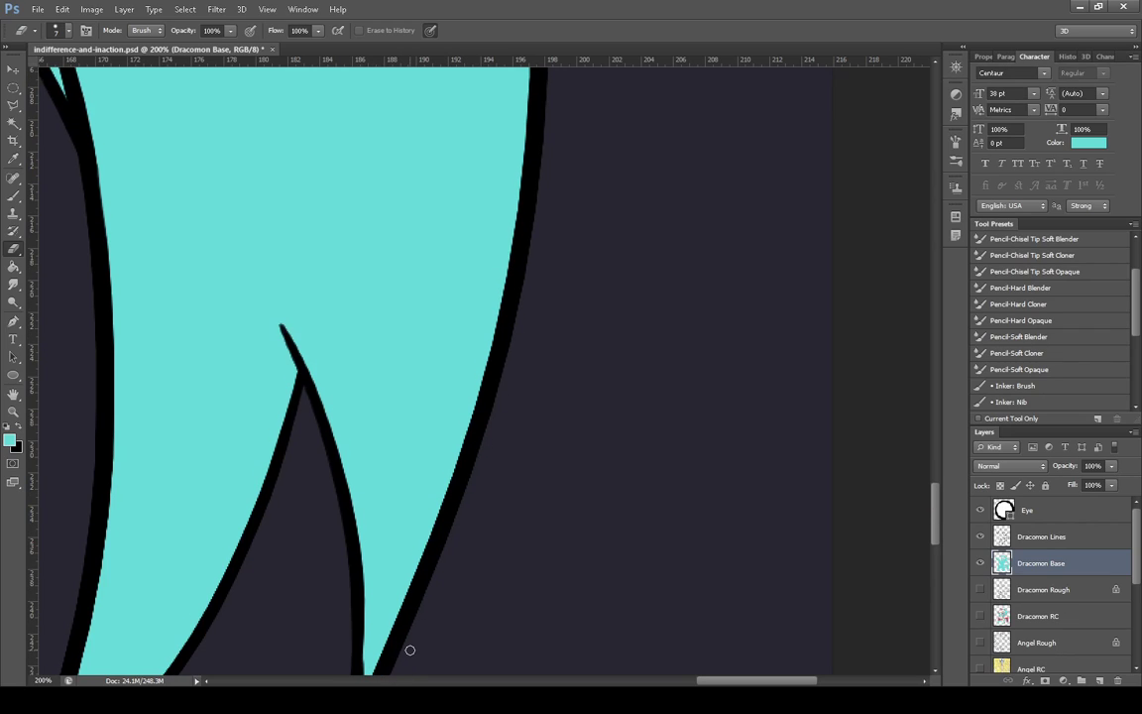
{"action": "scroll", "coordinate": [935, 506], "scroll_direction": "down", "scroll_amount": 4}
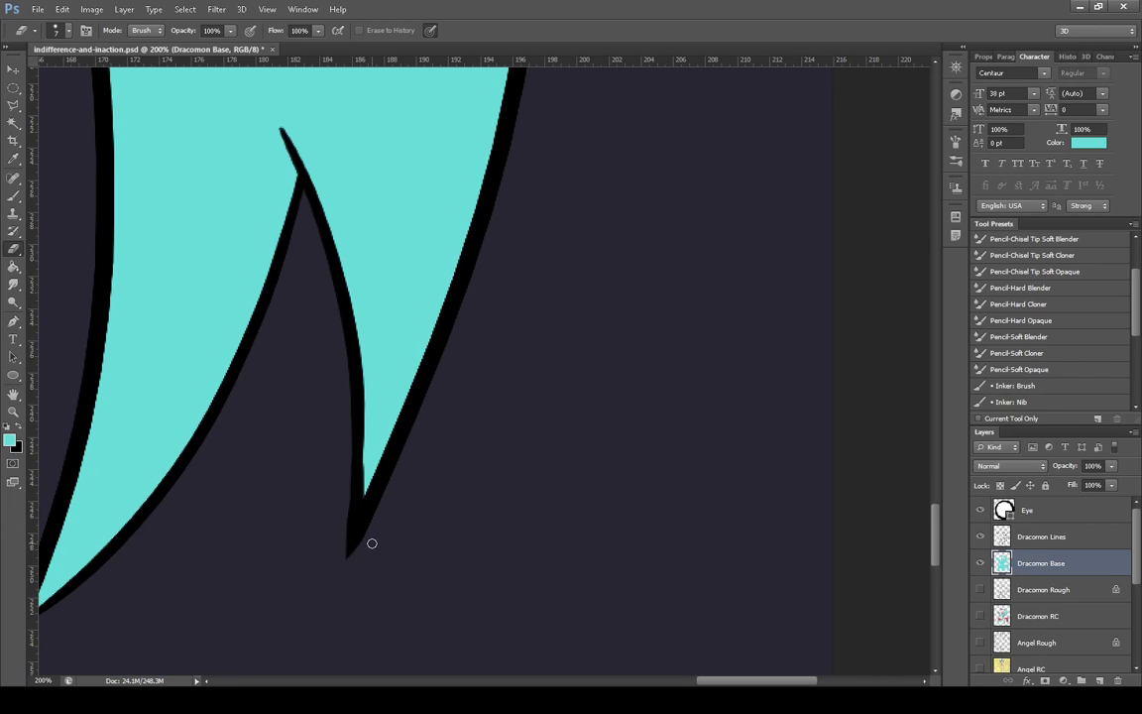
Lock the transparent pixels of Dracomon Base, place Dracomon RC directly above it and make Dracomon RC visible
{"action": "key", "text": "z"}
{"action": "key", "text": "ctrl+0"}
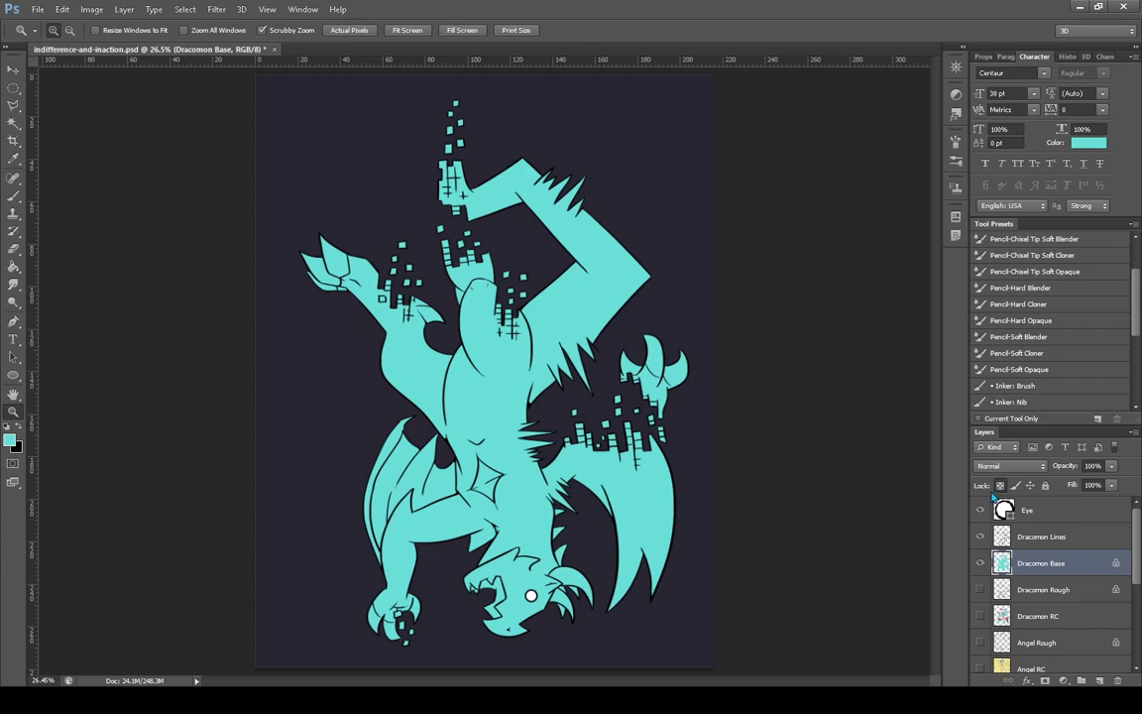
{"action": "left_click_drag", "start_coordinate": [1066, 616], "coordinate": [1032, 573]}
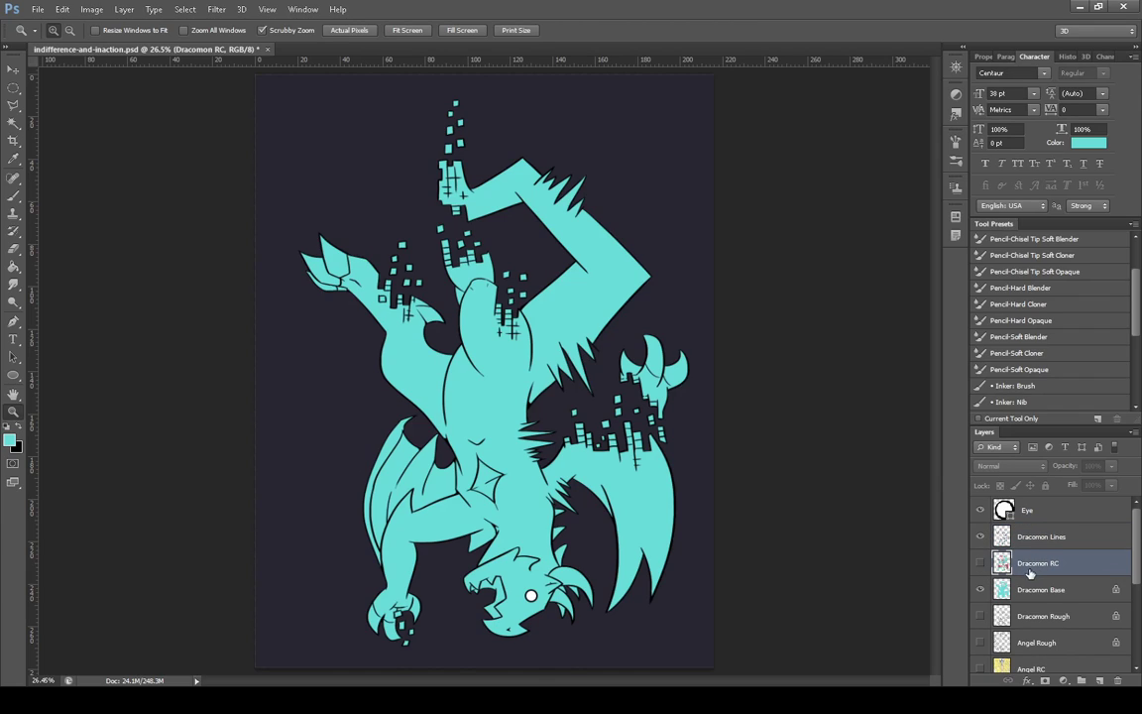
{"action": "left_click", "coordinate": [980, 563]}
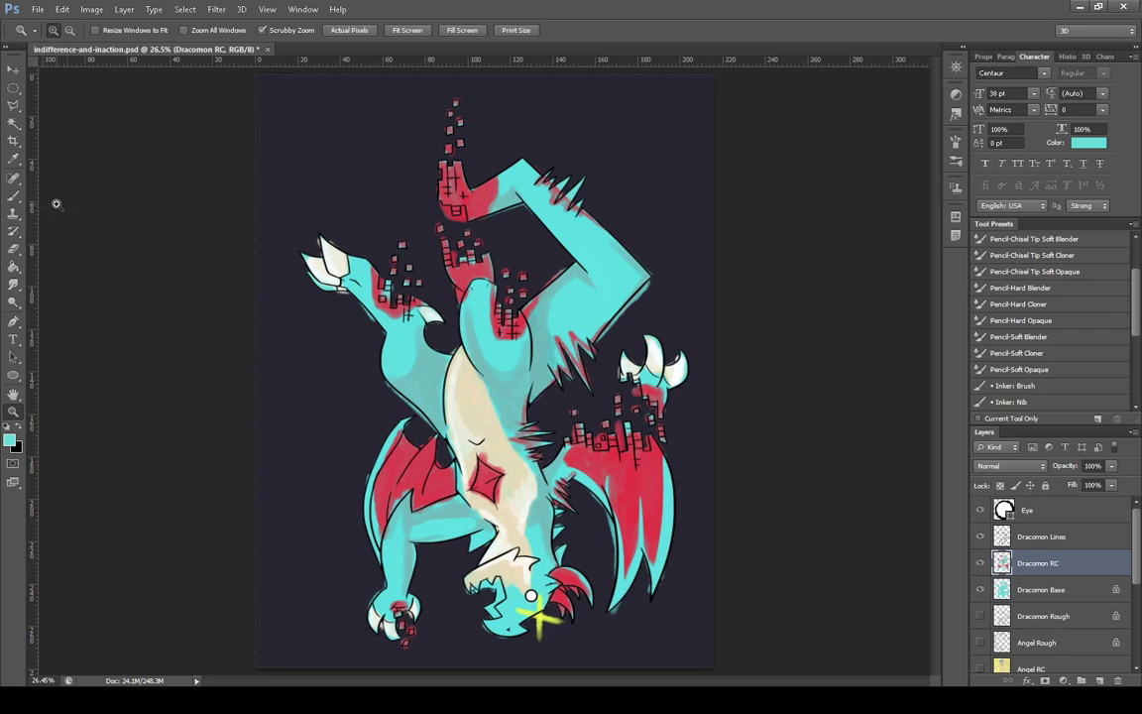
Sample the turquoise and the wing's red from Dracomon RC as the two working colors and hide that layer
{"action": "left_click", "coordinate": [13, 157]}
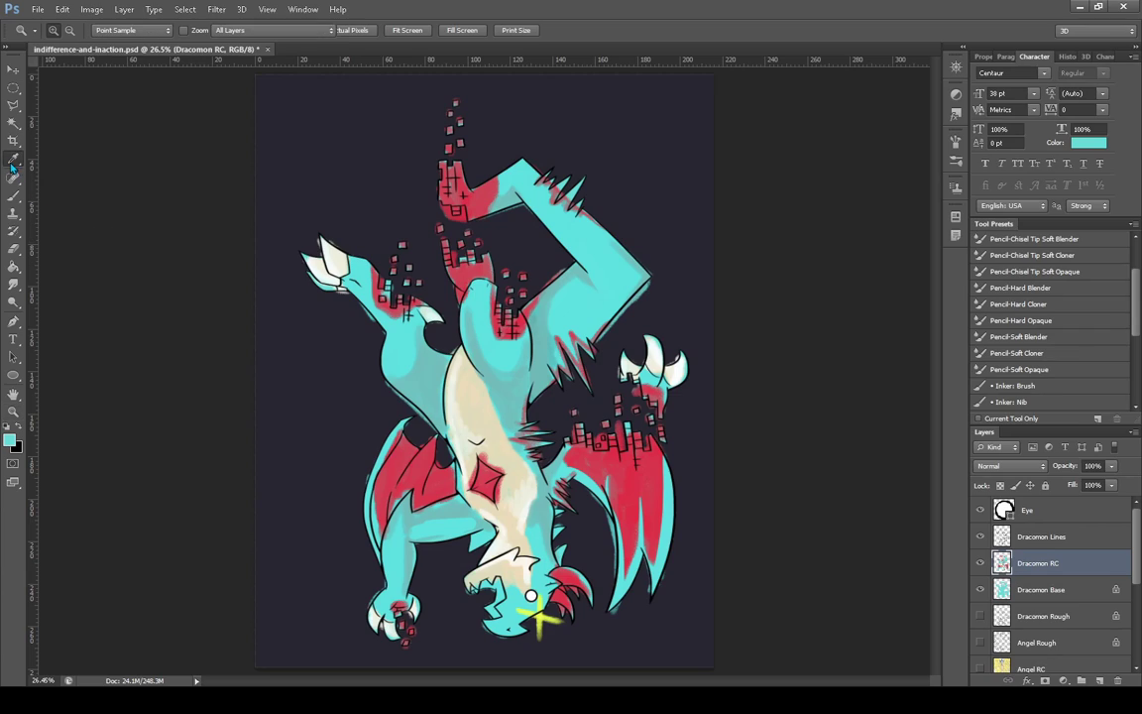
{"action": "left_click", "coordinate": [18, 427]}
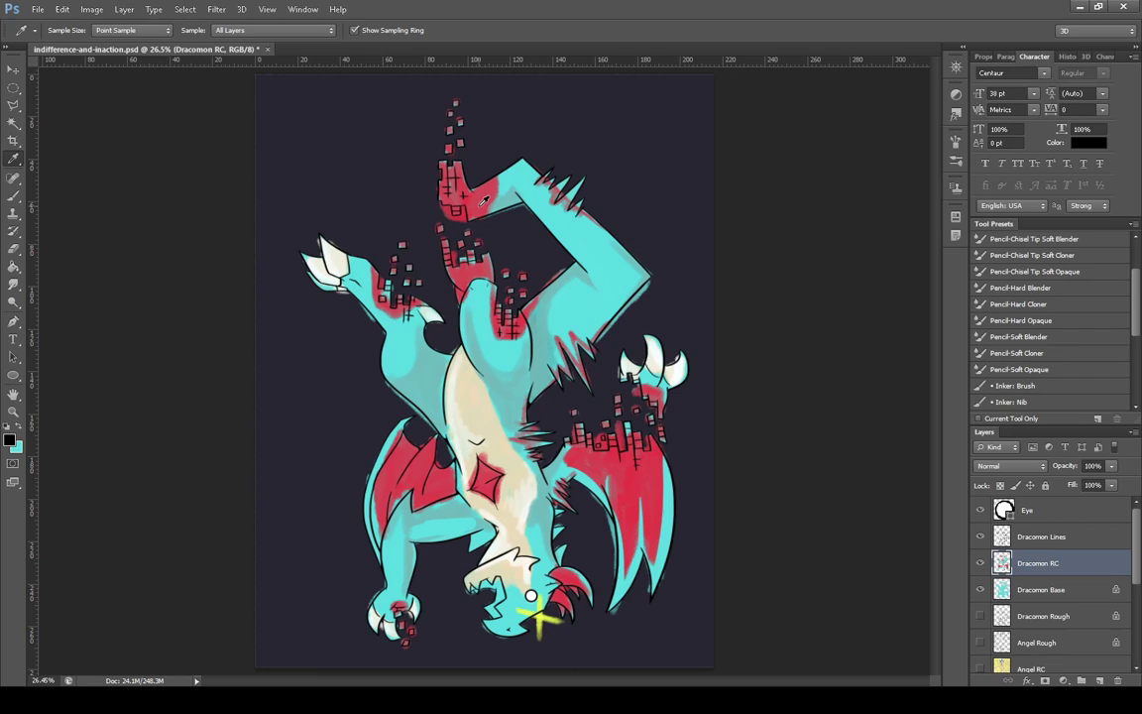
{"action": "left_click", "coordinate": [632, 503]}
{"action": "left_click", "coordinate": [981, 563]}
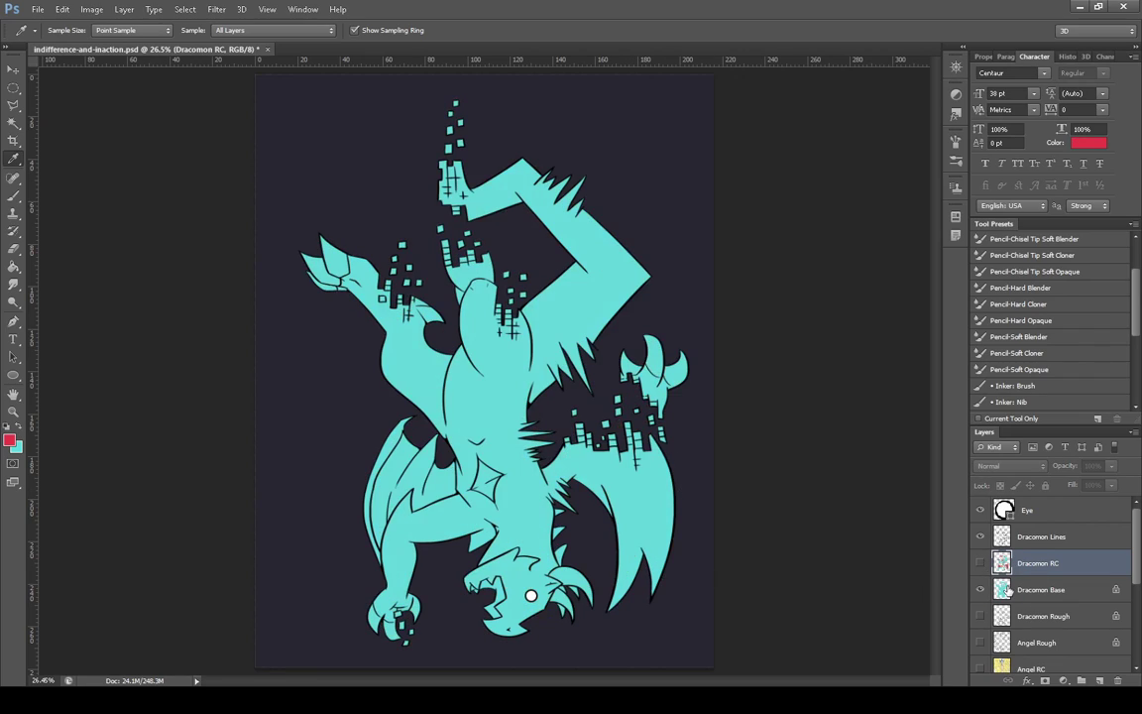
Fill the creature's body on Dracomon Base with the sampled turquoise using the Paint Bucket
{"action": "left_click", "coordinate": [1009, 590]}
{"action": "left_click", "coordinate": [20, 427]}
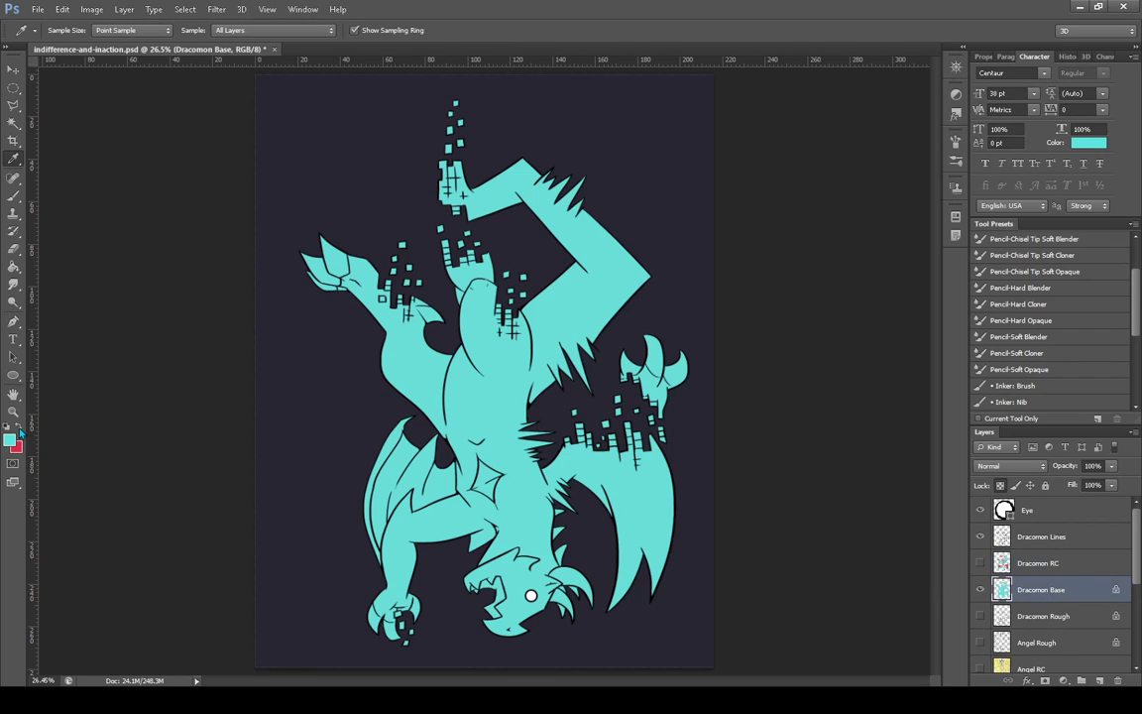
{"action": "left_click", "coordinate": [13, 266]}
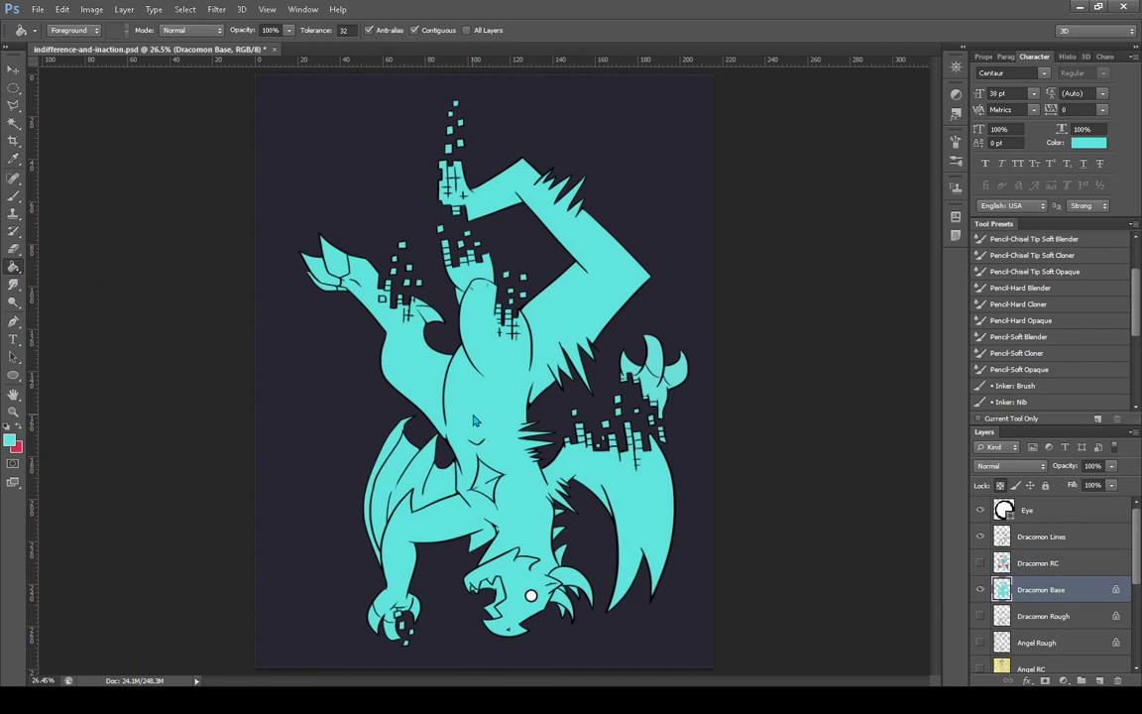
Check the red markings on Dracomon RC and paint the uppermost limb's blocky end and floating squares red with a size 62 brush
{"action": "left_click", "coordinate": [20, 427]}
{"action": "left_click", "coordinate": [13, 196]}
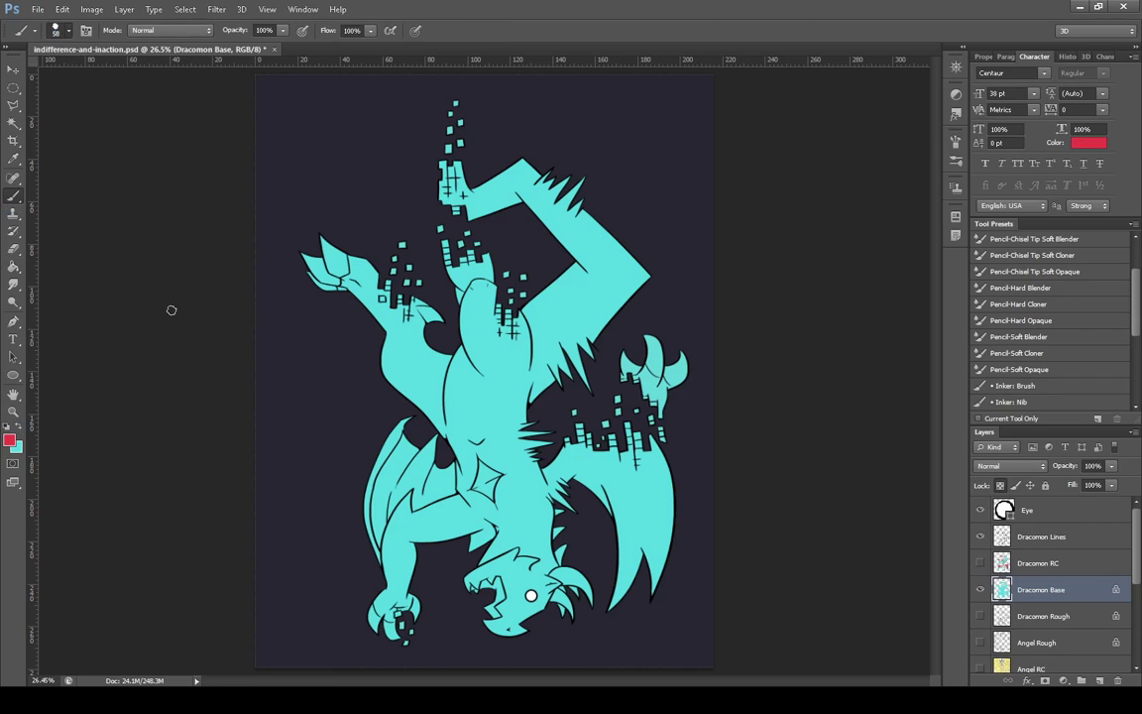
{"action": "key", "text": "]"}
{"action": "left_click", "coordinate": [983, 562]}
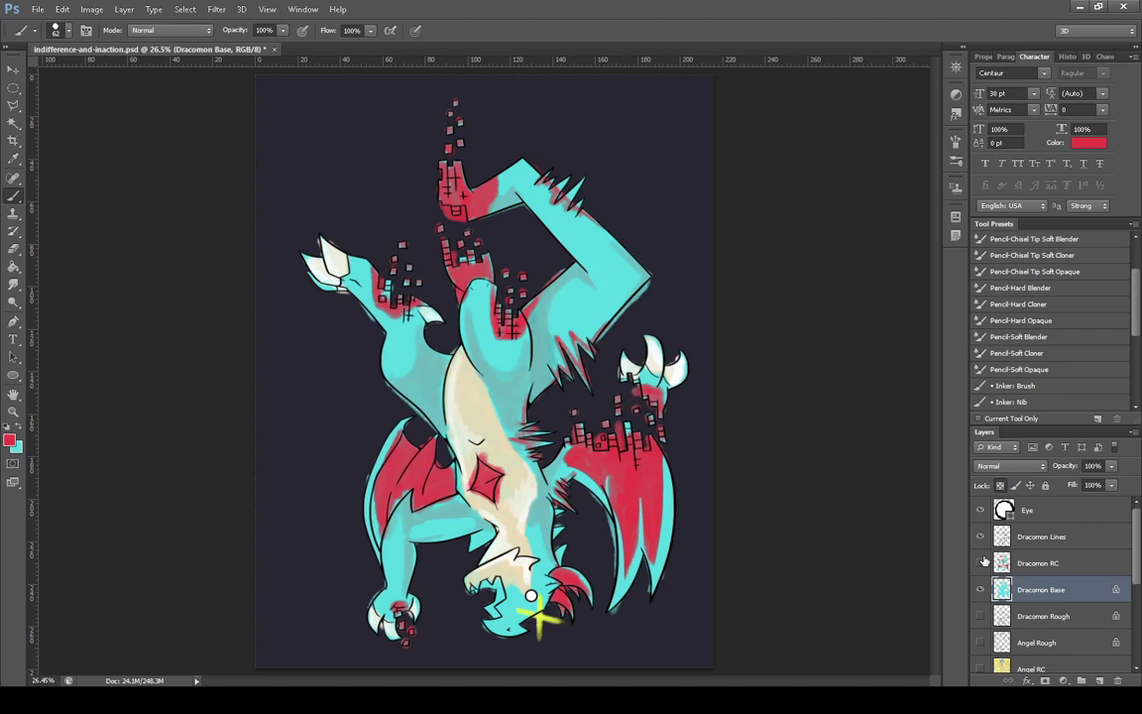
{"action": "left_click", "coordinate": [981, 563]}
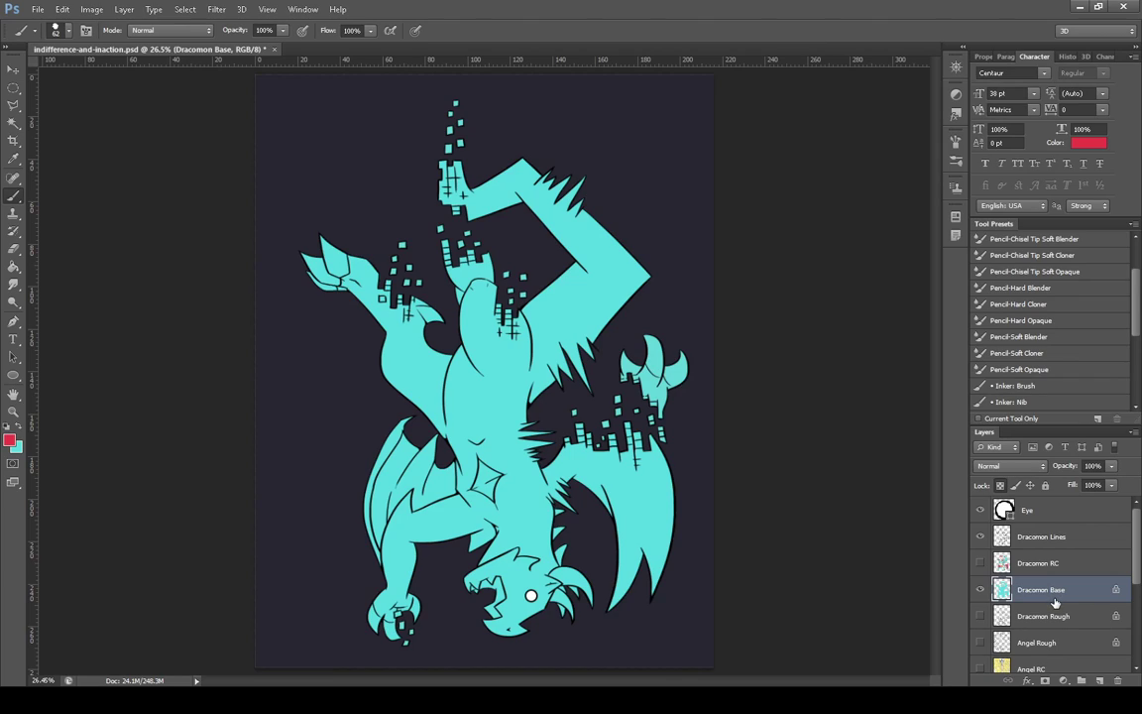
{"action": "mouse_move", "coordinate": [496, 174]}
{"action": "left_mouse_down"}
{"action": "mouse_move", "coordinate": [480, 229]}
{"action": "mouse_move", "coordinate": [473, 197]}
{"action": "mouse_move", "coordinate": [481, 184]}
{"action": "mouse_move", "coordinate": [488, 209]}
{"action": "mouse_move", "coordinate": [491, 178]}
{"action": "mouse_move", "coordinate": [483, 222]}
{"action": "mouse_move", "coordinate": [476, 181]}
{"action": "mouse_move", "coordinate": [468, 213]}
{"action": "mouse_move", "coordinate": [447, 186]}
{"action": "mouse_move", "coordinate": [444, 209]}
{"action": "mouse_move", "coordinate": [446, 120]}
{"action": "mouse_move", "coordinate": [457, 191]}
{"action": "mouse_move", "coordinate": [453, 149]}
{"action": "left_mouse_up"}
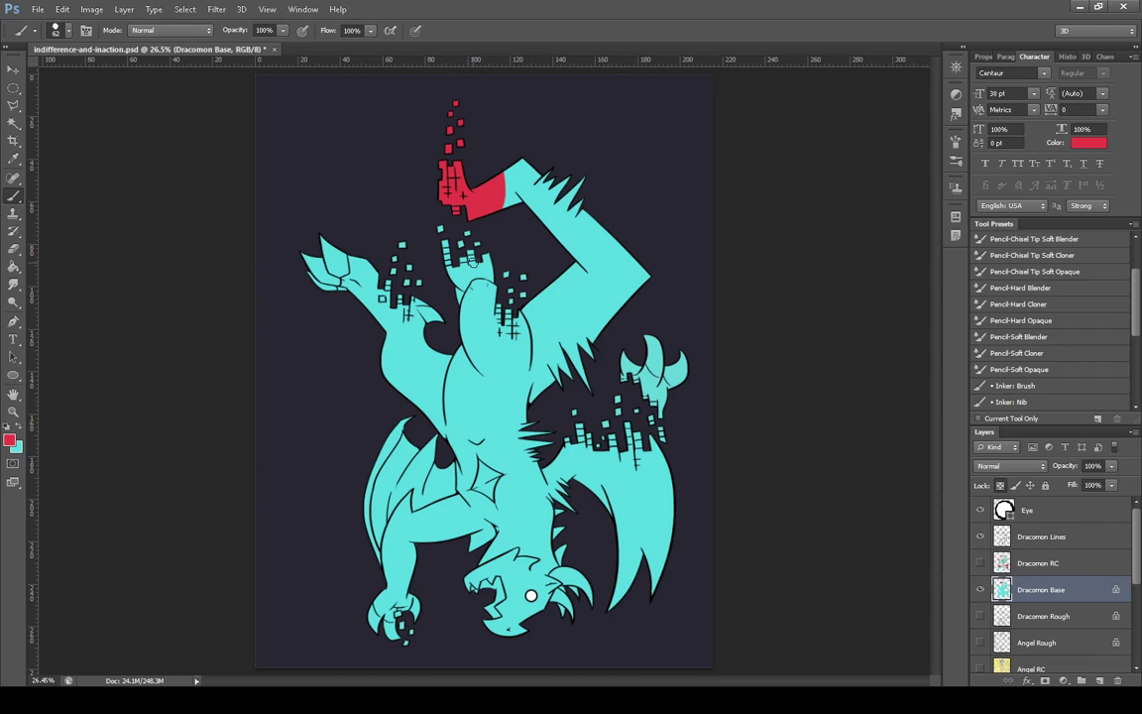
Check Dracomon RC and paint red over the clawed foot's blocky edge and squares, plus the neighbouring stump's blocks on Dracomon Base
{"action": "left_click", "coordinate": [981, 564]}
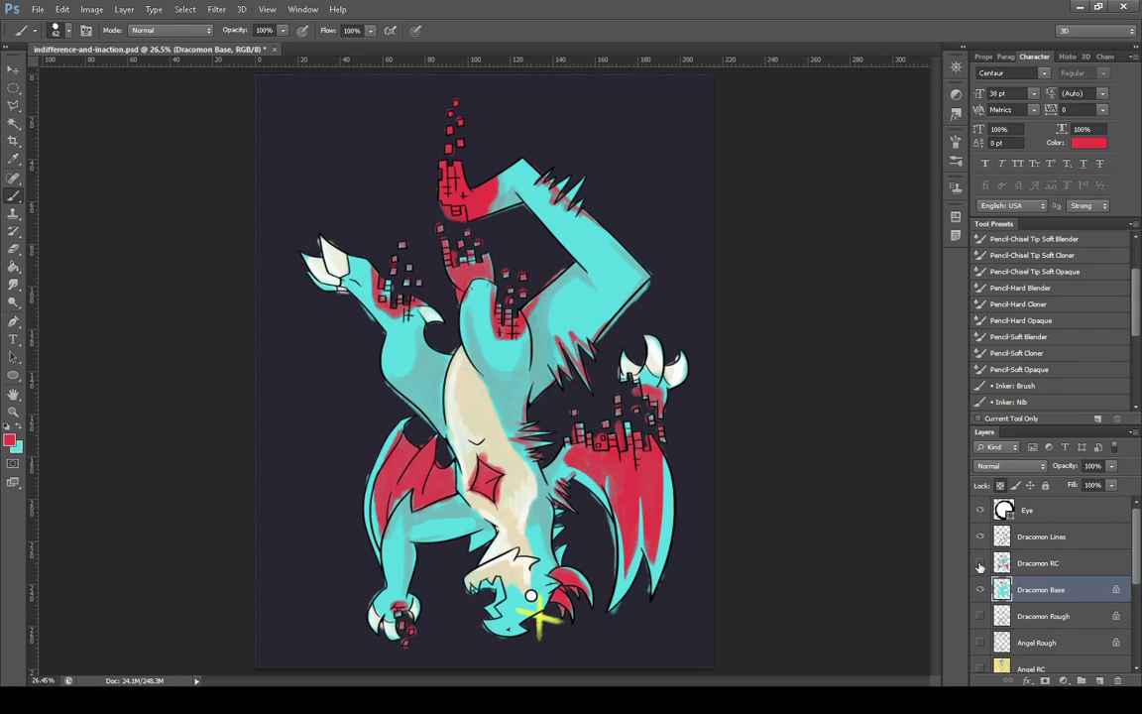
{"action": "left_click", "coordinate": [980, 563]}
{"action": "mouse_move", "coordinate": [379, 280]}
{"action": "left_mouse_down"}
{"action": "mouse_move", "coordinate": [375, 270]}
{"action": "mouse_move", "coordinate": [382, 298]}
{"action": "left_mouse_up"}
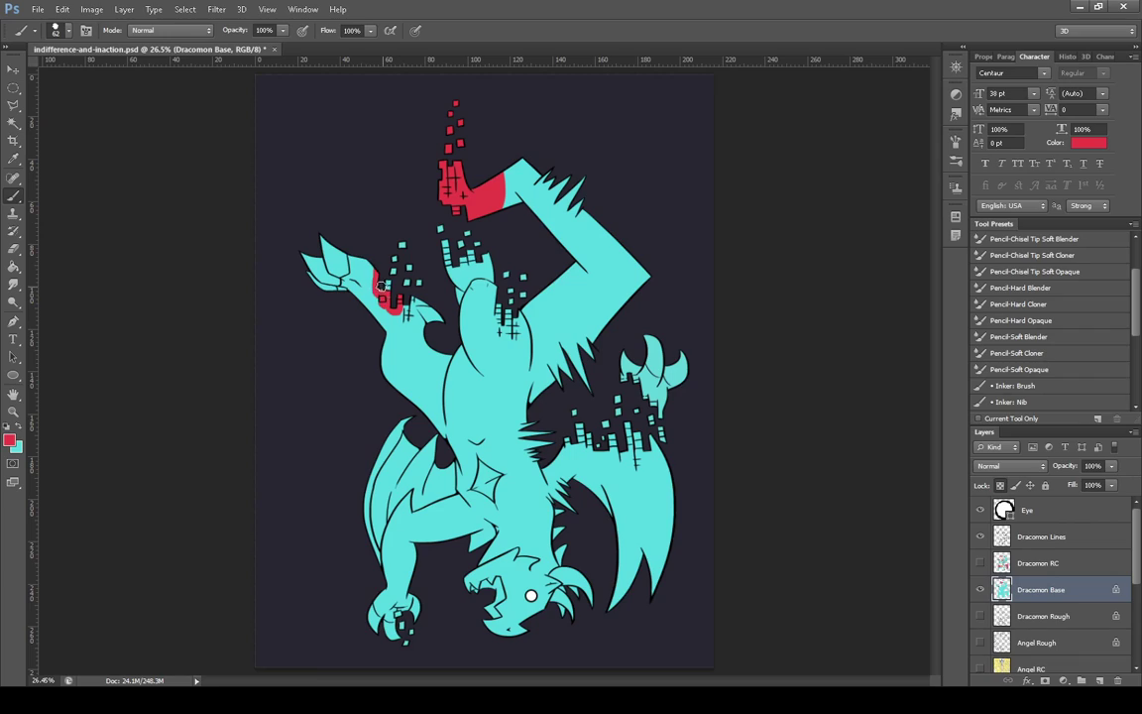
{"action": "mouse_move", "coordinate": [387, 300]}
{"action": "left_mouse_down"}
{"action": "mouse_move", "coordinate": [424, 314]}
{"action": "mouse_move", "coordinate": [402, 313]}
{"action": "mouse_move", "coordinate": [423, 289]}
{"action": "mouse_move", "coordinate": [384, 283]}
{"action": "mouse_move", "coordinate": [394, 257]}
{"action": "mouse_move", "coordinate": [398, 290]}
{"action": "mouse_move", "coordinate": [411, 252]}
{"action": "mouse_move", "coordinate": [417, 282]}
{"action": "mouse_move", "coordinate": [478, 245]}
{"action": "mouse_move", "coordinate": [440, 227]}
{"action": "left_mouse_up"}
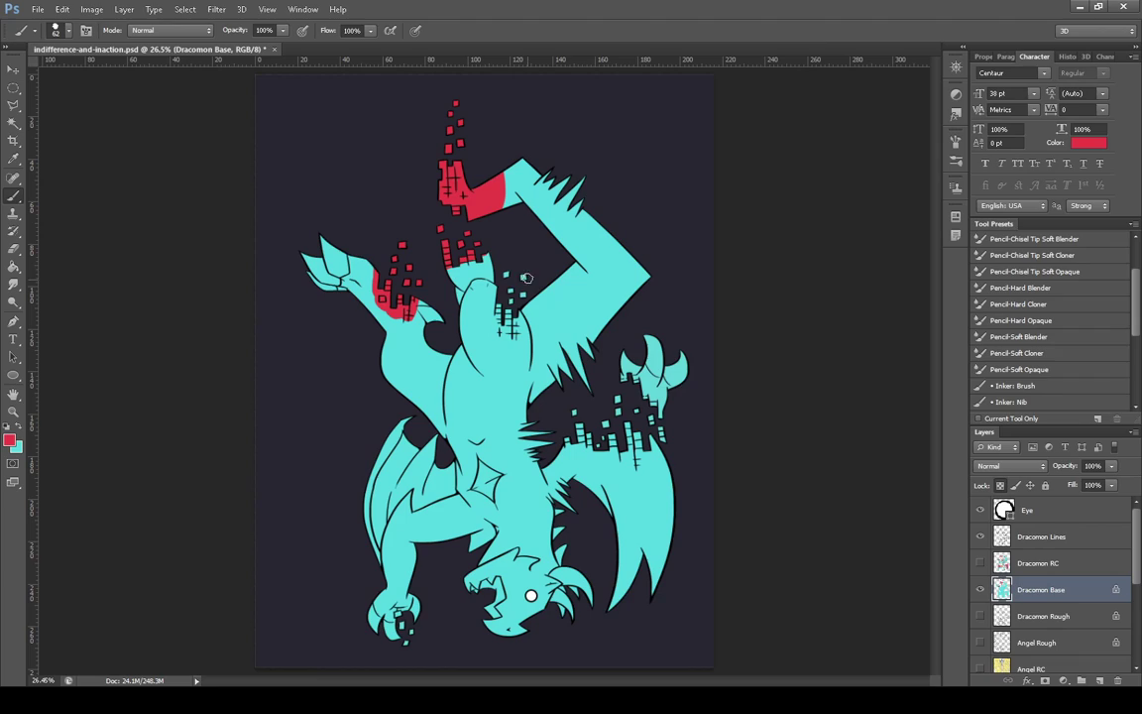
Paint the squares above the thigh, the middle stump's lower red edge and the large wing's block columns and squares red
{"action": "mouse_move", "coordinate": [521, 294]}
{"action": "left_mouse_down"}
{"action": "mouse_move", "coordinate": [517, 306]}
{"action": "mouse_move", "coordinate": [505, 264]}
{"action": "mouse_move", "coordinate": [520, 295]}
{"action": "left_mouse_up"}
{"action": "mouse_move", "coordinate": [449, 268]}
{"action": "left_mouse_down"}
{"action": "mouse_move", "coordinate": [487, 260]}
{"action": "mouse_move", "coordinate": [479, 257]}
{"action": "left_mouse_up"}
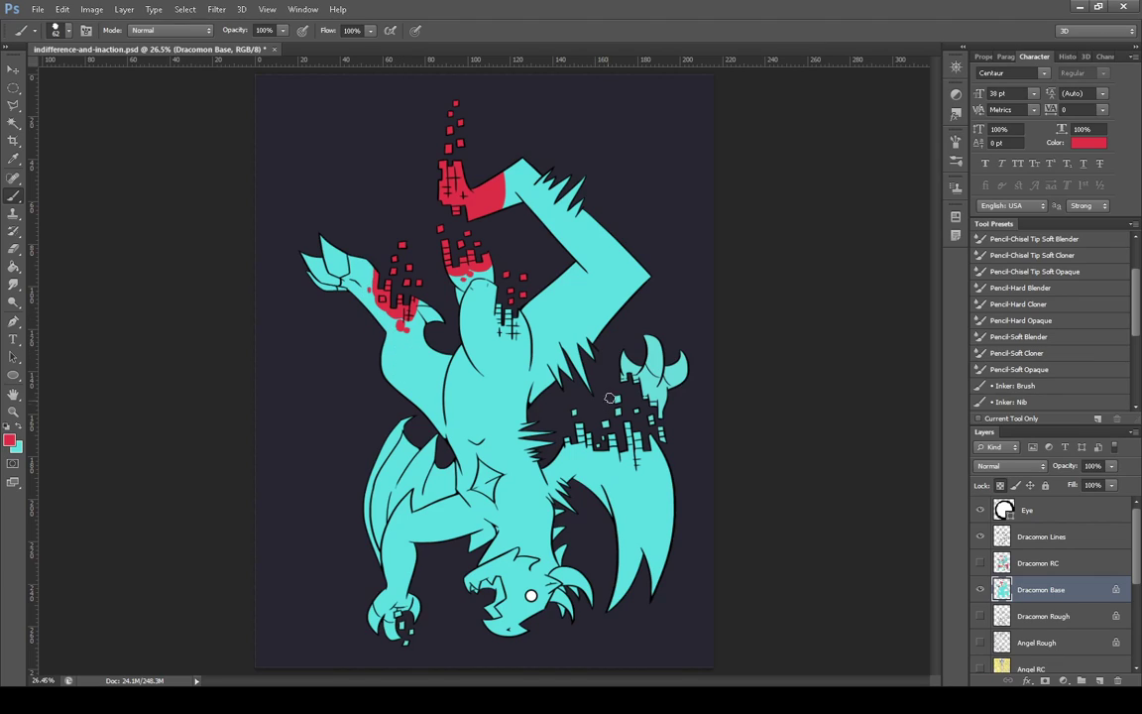
{"action": "mouse_move", "coordinate": [610, 398]}
{"action": "left_mouse_down"}
{"action": "mouse_move", "coordinate": [601, 435]}
{"action": "mouse_move", "coordinate": [610, 427]}
{"action": "mouse_move", "coordinate": [591, 434]}
{"action": "mouse_move", "coordinate": [600, 437]}
{"action": "mouse_move", "coordinate": [573, 422]}
{"action": "mouse_move", "coordinate": [583, 439]}
{"action": "mouse_move", "coordinate": [639, 442]}
{"action": "mouse_move", "coordinate": [621, 415]}
{"action": "mouse_move", "coordinate": [661, 427]}
{"action": "left_mouse_up"}
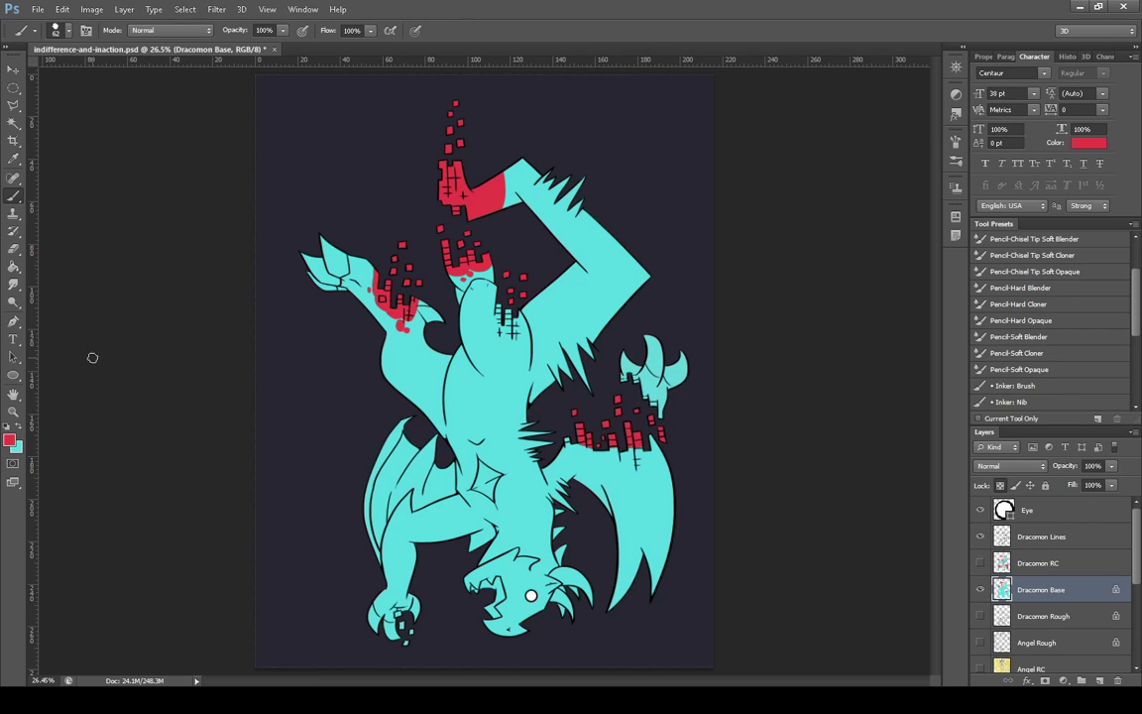
Unlock the transparent pixels of Dracomon Base and erase the red inside the small outlined square on the clawed limb
{"action": "left_click", "coordinate": [13, 415]}
{"action": "left_click", "coordinate": [347, 271]}
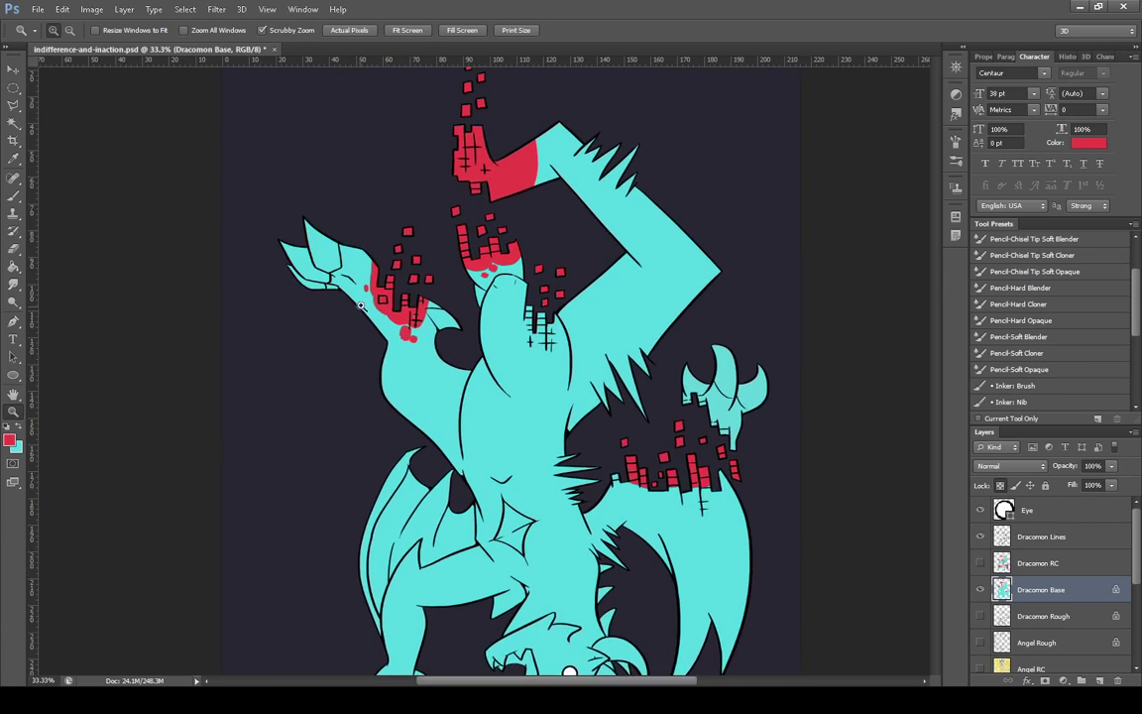
{"action": "left_click", "coordinate": [375, 305]}
{"action": "left_click", "coordinate": [376, 305]}
{"action": "left_click", "coordinate": [365, 277]}
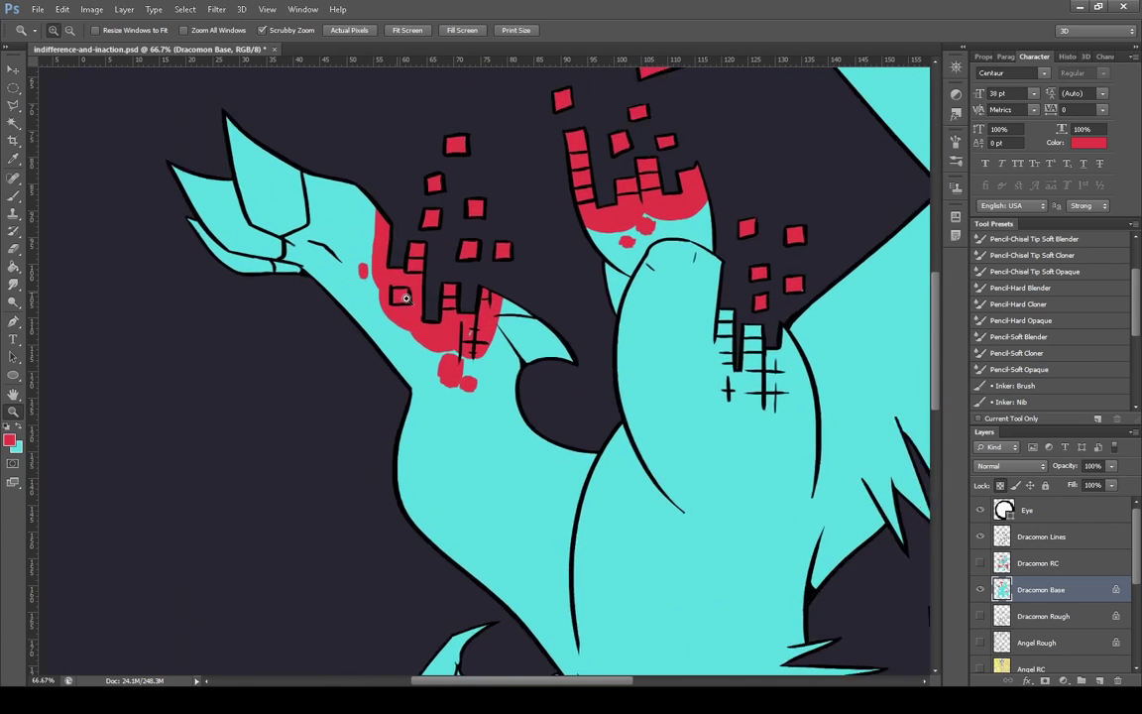
{"action": "left_click", "coordinate": [1001, 485]}
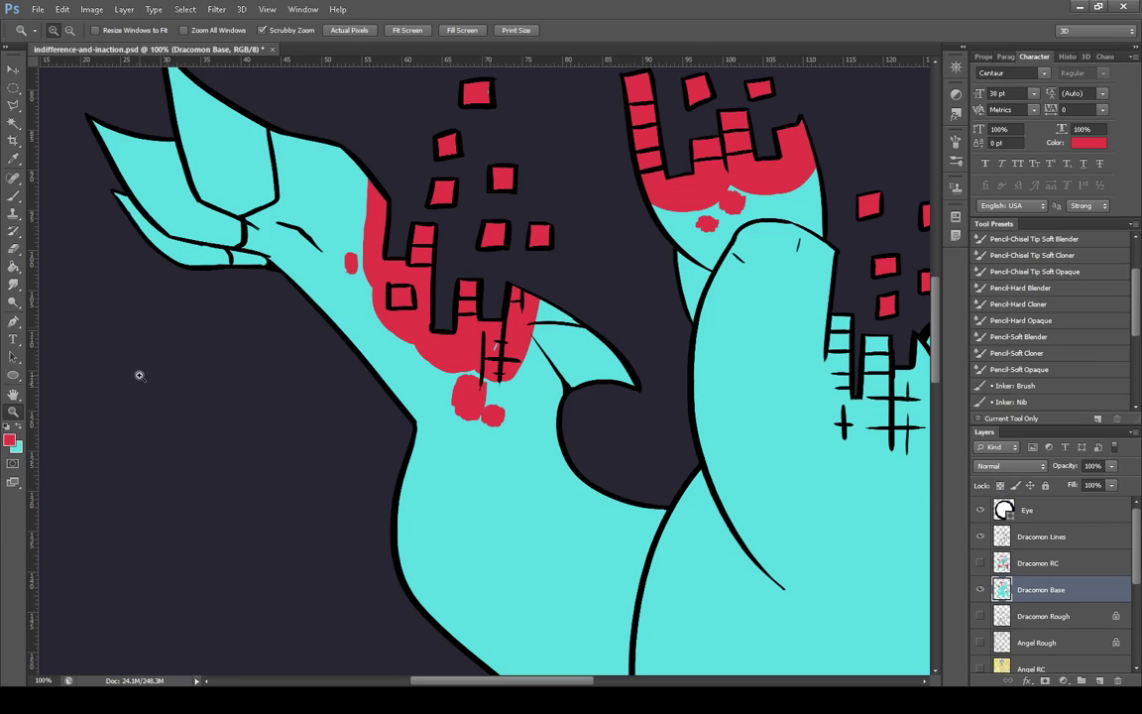
{"action": "left_click", "coordinate": [13, 248]}
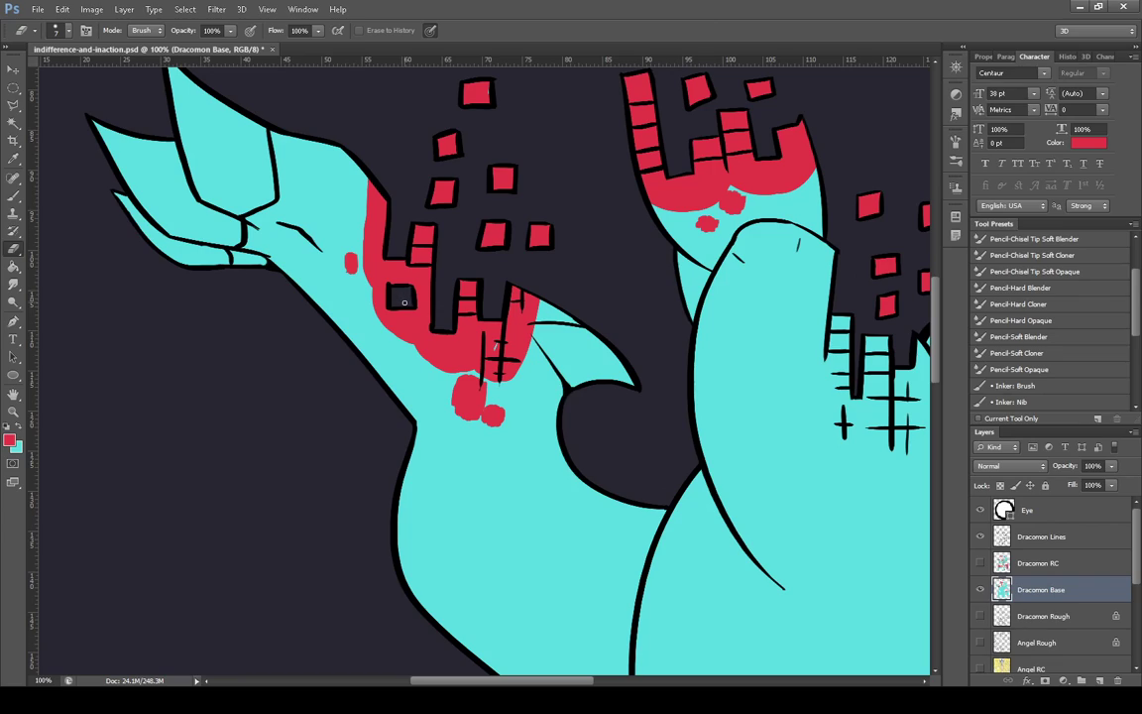
Return to Dracomon Base with the Brush, lock its transparent pixels again and set the brush size to 30
{"action": "left_click", "coordinate": [1044, 538]}
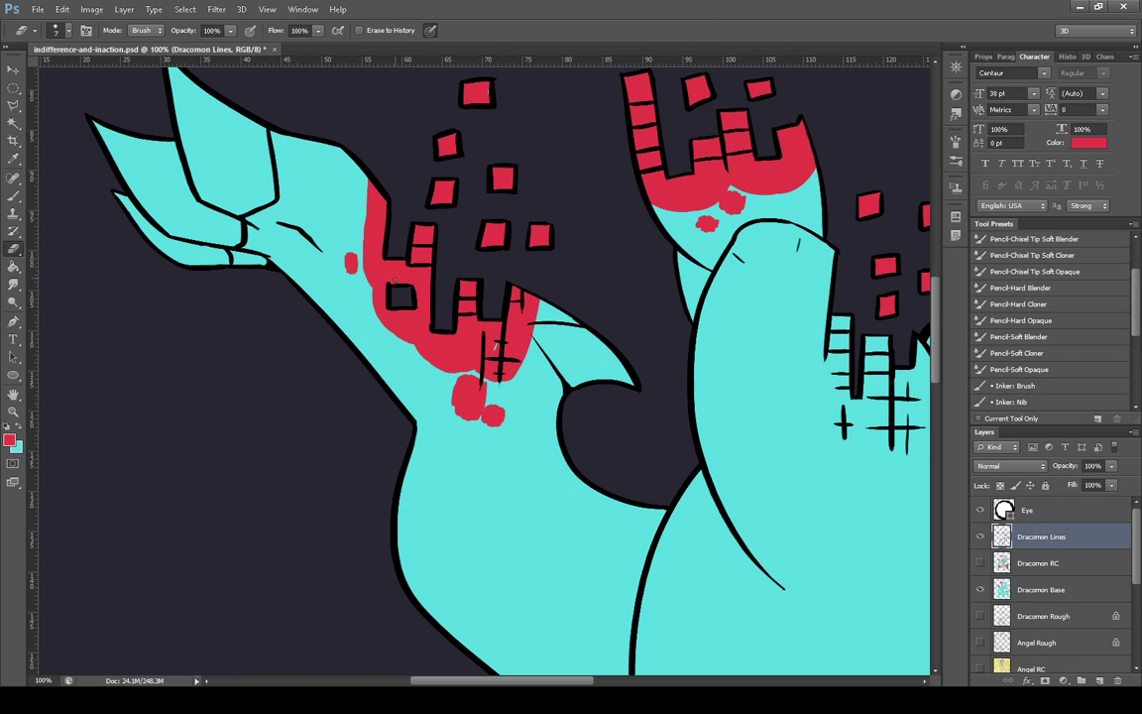
{"action": "left_click", "coordinate": [1041, 589]}
{"action": "left_click", "coordinate": [14, 197]}
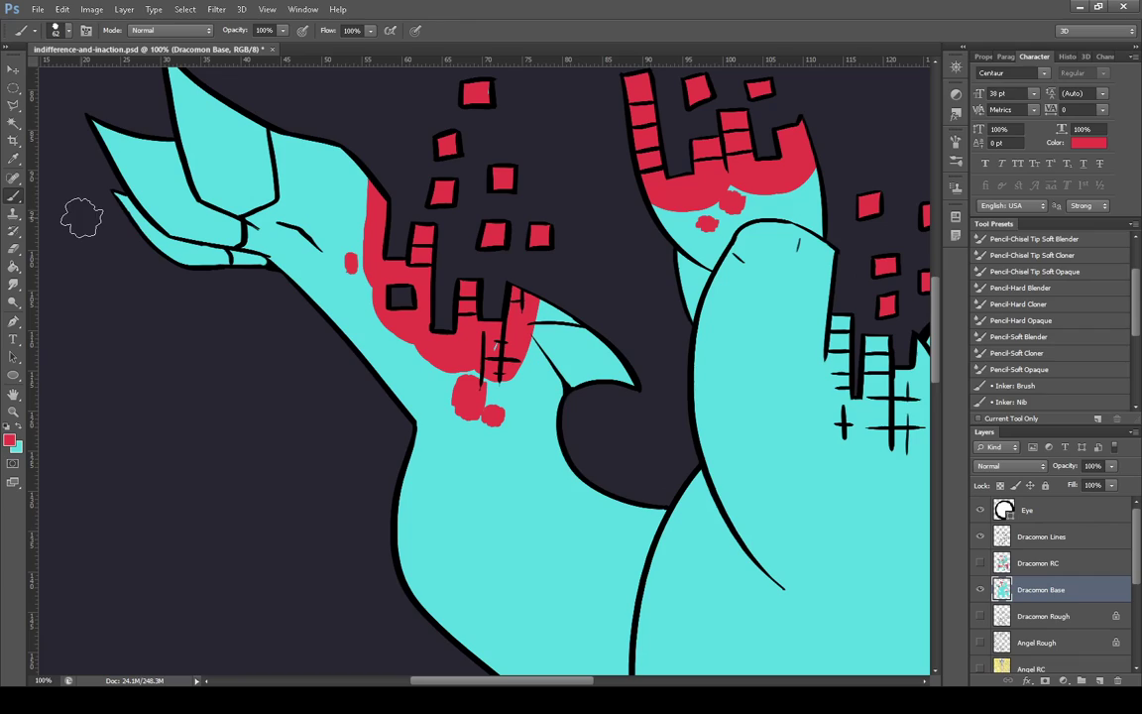
{"action": "left_click", "coordinate": [1001, 485]}
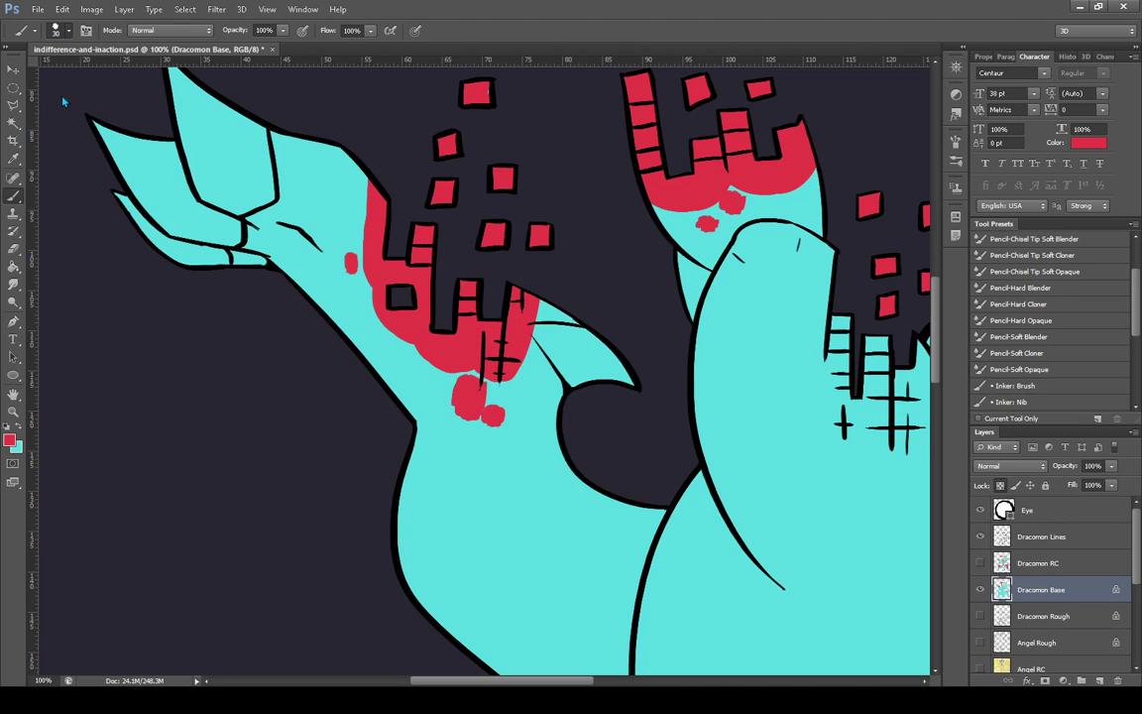
Enlarge the loose red spots below the clawed limb's red edge and below the middle stump's red edge
{"action": "mouse_move", "coordinate": [469, 382]}
{"action": "left_mouse_down"}
{"action": "mouse_move", "coordinate": [454, 404]}
{"action": "mouse_move", "coordinate": [473, 409]}
{"action": "left_mouse_up"}
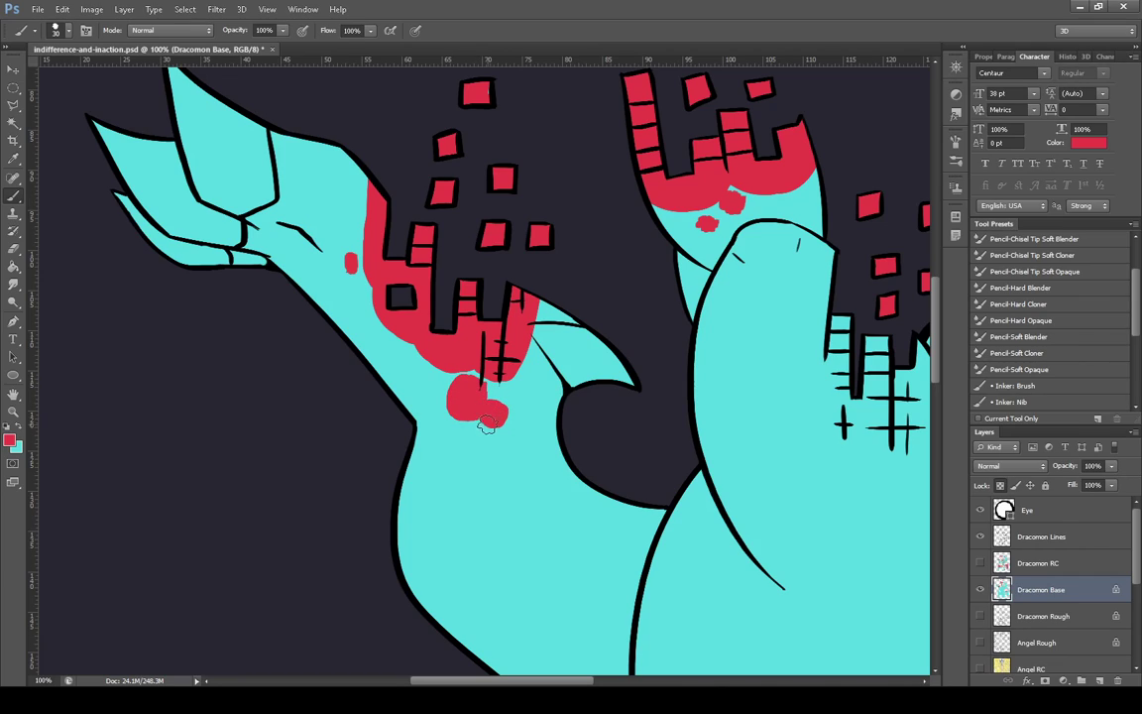
{"action": "mouse_move", "coordinate": [716, 224]}
{"action": "left_mouse_down"}
{"action": "mouse_move", "coordinate": [703, 220]}
{"action": "mouse_move", "coordinate": [739, 206]}
{"action": "left_mouse_up"}
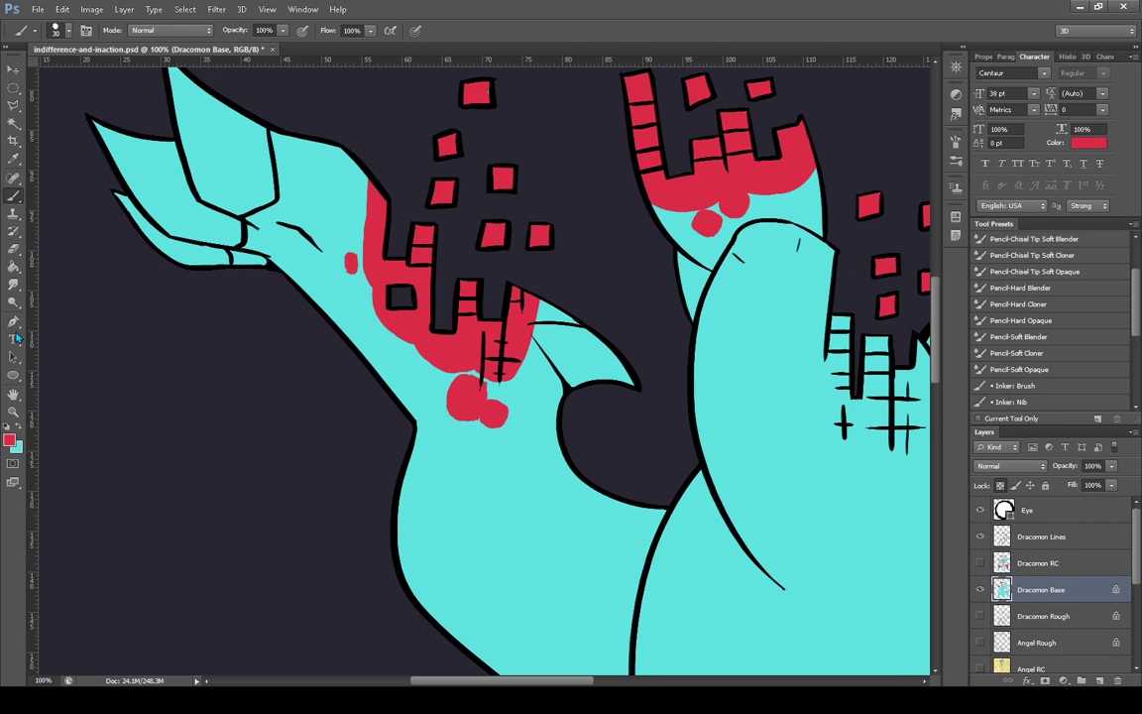
Check the small wing against Dracomon RC and paint its membrane panels red on Dracomon Base
{"action": "left_click", "coordinate": [13, 411]}
{"action": "key", "text": "ctrl+0"}
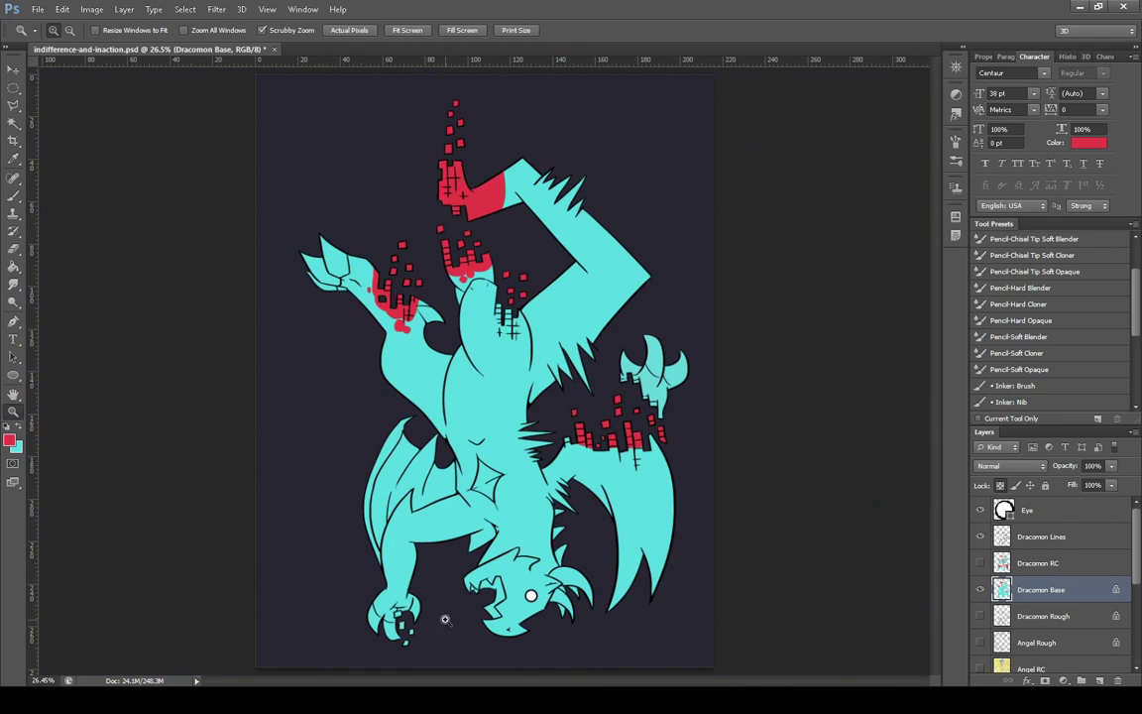
{"action": "left_click", "coordinate": [456, 568]}
{"action": "left_click", "coordinate": [429, 564]}
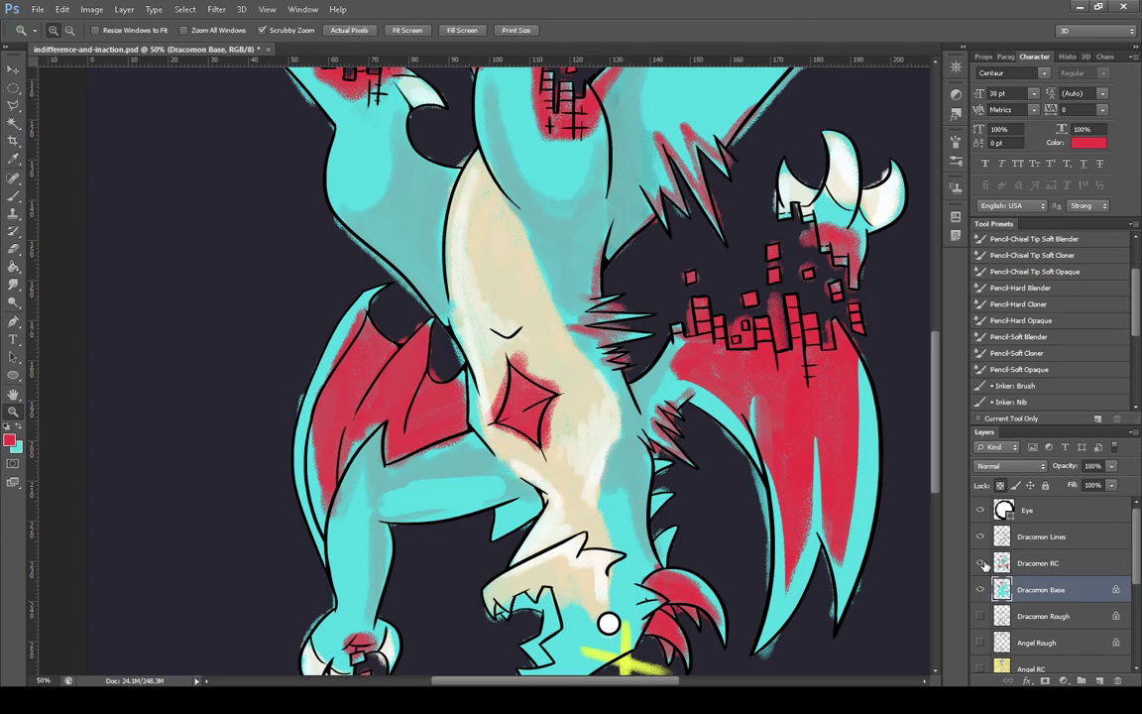
{"action": "left_click", "coordinate": [982, 563]}
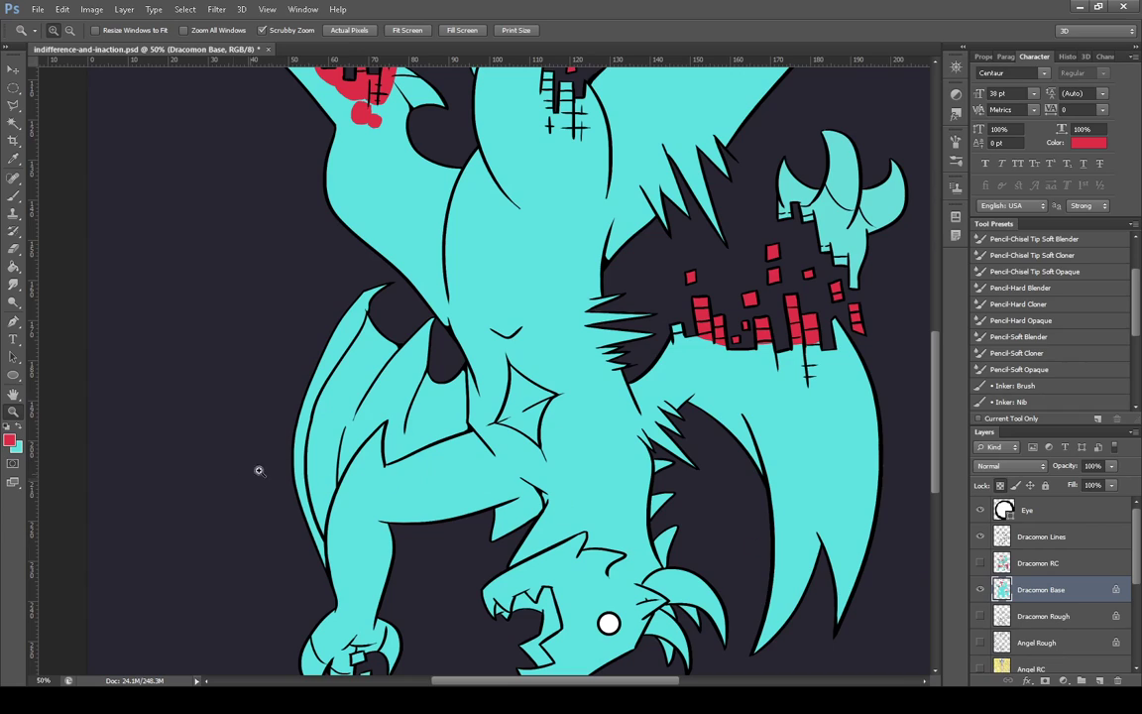
{"action": "left_click", "coordinate": [314, 406]}
{"action": "left_click", "coordinate": [13, 195]}
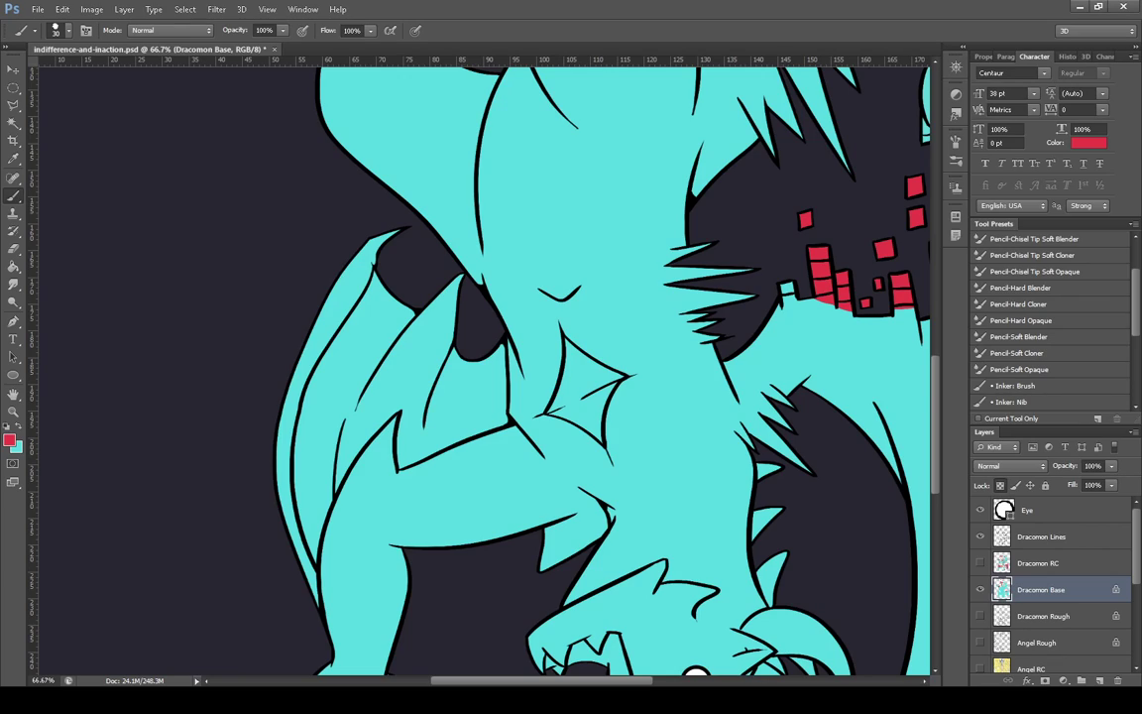
{"action": "mouse_move", "coordinate": [347, 390]}
{"action": "left_mouse_down"}
{"action": "mouse_move", "coordinate": [401, 338]}
{"action": "mouse_move", "coordinate": [363, 374]}
{"action": "mouse_move", "coordinate": [408, 302]}
{"action": "mouse_move", "coordinate": [346, 387]}
{"action": "mouse_move", "coordinate": [408, 311]}
{"action": "mouse_move", "coordinate": [397, 339]}
{"action": "mouse_move", "coordinate": [377, 303]}
{"action": "mouse_move", "coordinate": [359, 321]}
{"action": "mouse_move", "coordinate": [379, 271]}
{"action": "mouse_move", "coordinate": [343, 385]}
{"action": "mouse_move", "coordinate": [362, 348]}
{"action": "mouse_move", "coordinate": [321, 410]}
{"action": "mouse_move", "coordinate": [371, 294]}
{"action": "left_mouse_up"}
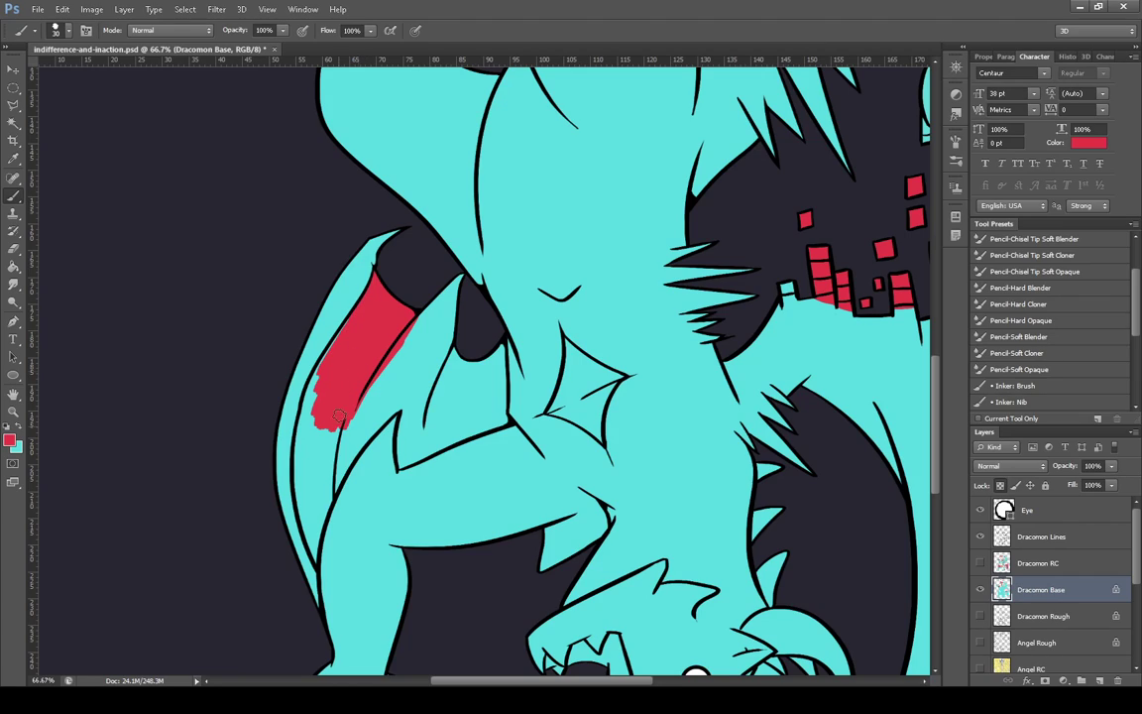
{"action": "mouse_move", "coordinate": [338, 415]}
{"action": "left_mouse_down"}
{"action": "mouse_move", "coordinate": [313, 484]}
{"action": "mouse_move", "coordinate": [348, 413]}
{"action": "mouse_move", "coordinate": [328, 486]}
{"action": "mouse_move", "coordinate": [349, 448]}
{"action": "mouse_move", "coordinate": [326, 497]}
{"action": "mouse_move", "coordinate": [304, 509]}
{"action": "mouse_move", "coordinate": [310, 399]}
{"action": "mouse_move", "coordinate": [300, 436]}
{"action": "mouse_move", "coordinate": [345, 333]}
{"action": "mouse_move", "coordinate": [371, 327]}
{"action": "mouse_move", "coordinate": [347, 421]}
{"action": "mouse_move", "coordinate": [372, 402]}
{"action": "mouse_move", "coordinate": [350, 459]}
{"action": "mouse_move", "coordinate": [402, 402]}
{"action": "mouse_move", "coordinate": [373, 401]}
{"action": "mouse_move", "coordinate": [382, 367]}
{"action": "mouse_move", "coordinate": [408, 360]}
{"action": "mouse_move", "coordinate": [373, 394]}
{"action": "mouse_move", "coordinate": [415, 367]}
{"action": "mouse_move", "coordinate": [413, 409]}
{"action": "mouse_move", "coordinate": [402, 392]}
{"action": "mouse_move", "coordinate": [407, 402]}
{"action": "mouse_move", "coordinate": [411, 378]}
{"action": "mouse_move", "coordinate": [419, 400]}
{"action": "mouse_move", "coordinate": [413, 317]}
{"action": "mouse_move", "coordinate": [428, 370]}
{"action": "mouse_move", "coordinate": [438, 305]}
{"action": "mouse_move", "coordinate": [446, 347]}
{"action": "mouse_move", "coordinate": [461, 283]}
{"action": "left_mouse_up"}
{"action": "mouse_move", "coordinate": [404, 409]}
{"action": "left_mouse_down"}
{"action": "mouse_move", "coordinate": [443, 386]}
{"action": "mouse_move", "coordinate": [449, 416]}
{"action": "mouse_move", "coordinate": [476, 369]}
{"action": "mouse_move", "coordinate": [490, 382]}
{"action": "mouse_move", "coordinate": [497, 347]}
{"action": "mouse_move", "coordinate": [500, 407]}
{"action": "mouse_move", "coordinate": [451, 420]}
{"action": "left_mouse_up"}
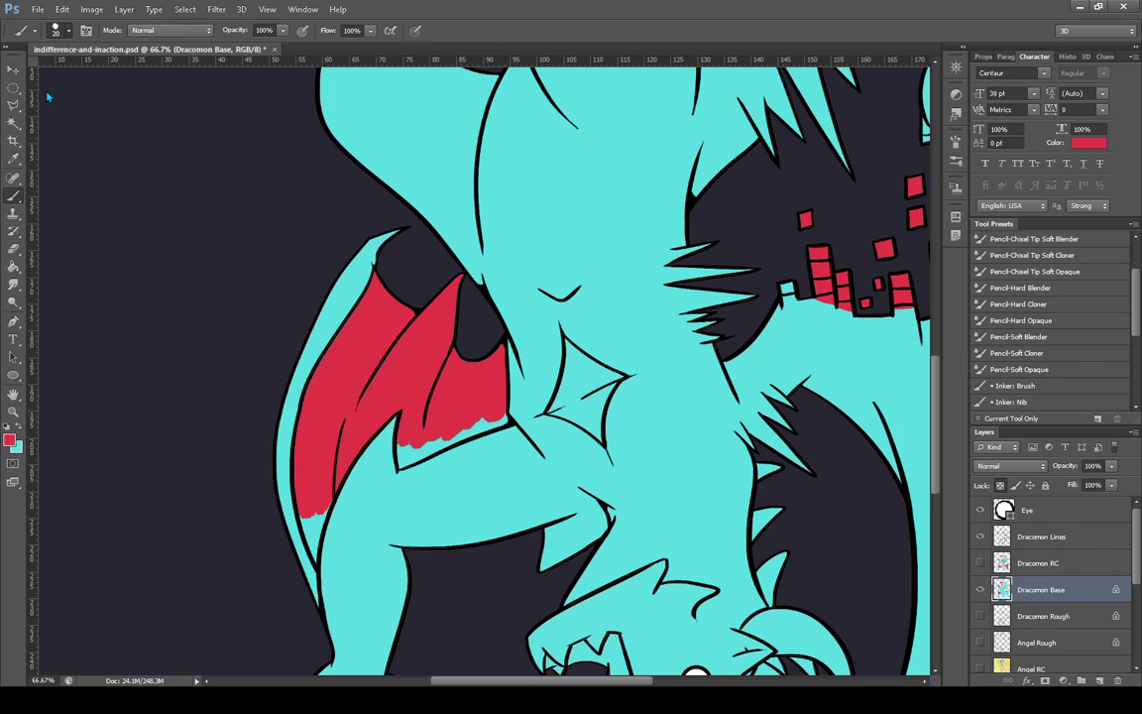
Using brush size 20, fill the small wing membrane's remaining lower edges and the diamond on the torso red
{"action": "mouse_move", "coordinate": [407, 447]}
{"action": "left_mouse_down"}
{"action": "mouse_move", "coordinate": [455, 428]}
{"action": "mouse_move", "coordinate": [416, 451]}
{"action": "mouse_move", "coordinate": [440, 447]}
{"action": "mouse_move", "coordinate": [504, 414]}
{"action": "mouse_move", "coordinate": [455, 433]}
{"action": "left_mouse_up"}
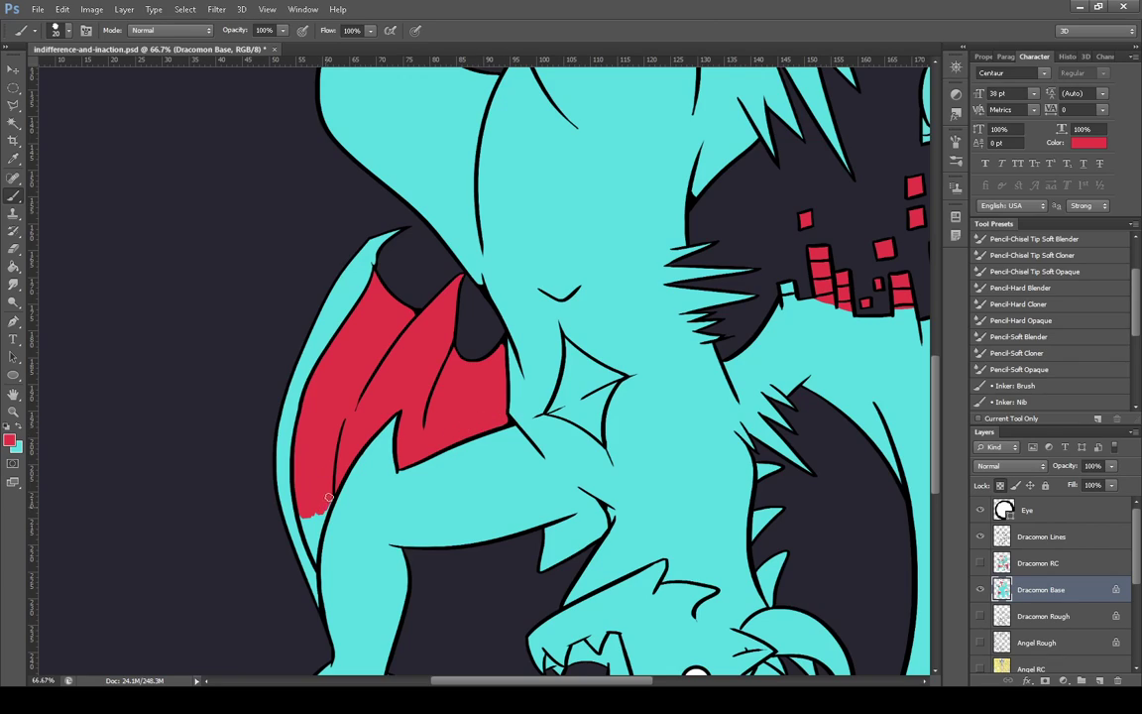
{"action": "mouse_move", "coordinate": [329, 496]}
{"action": "left_mouse_down"}
{"action": "mouse_move", "coordinate": [309, 528]}
{"action": "mouse_move", "coordinate": [302, 517]}
{"action": "mouse_move", "coordinate": [317, 565]}
{"action": "mouse_move", "coordinate": [314, 534]}
{"action": "left_mouse_up"}
{"action": "mouse_move", "coordinate": [583, 374]}
{"action": "left_mouse_down"}
{"action": "mouse_move", "coordinate": [592, 413]}
{"action": "mouse_move", "coordinate": [619, 379]}
{"action": "mouse_move", "coordinate": [585, 390]}
{"action": "mouse_move", "coordinate": [590, 374]}
{"action": "mouse_move", "coordinate": [579, 402]}
{"action": "mouse_move", "coordinate": [568, 370]}
{"action": "mouse_move", "coordinate": [572, 398]}
{"action": "mouse_move", "coordinate": [567, 340]}
{"action": "mouse_move", "coordinate": [568, 353]}
{"action": "mouse_move", "coordinate": [566, 342]}
{"action": "mouse_move", "coordinate": [612, 373]}
{"action": "mouse_move", "coordinate": [572, 355]}
{"action": "mouse_move", "coordinate": [579, 370]}
{"action": "mouse_move", "coordinate": [575, 354]}
{"action": "mouse_move", "coordinate": [588, 346]}
{"action": "mouse_move", "coordinate": [582, 389]}
{"action": "mouse_move", "coordinate": [564, 384]}
{"action": "mouse_move", "coordinate": [566, 367]}
{"action": "mouse_move", "coordinate": [548, 413]}
{"action": "mouse_move", "coordinate": [564, 416]}
{"action": "mouse_move", "coordinate": [566, 404]}
{"action": "mouse_move", "coordinate": [557, 409]}
{"action": "mouse_move", "coordinate": [583, 417]}
{"action": "mouse_move", "coordinate": [579, 403]}
{"action": "mouse_move", "coordinate": [597, 432]}
{"action": "left_mouse_up"}
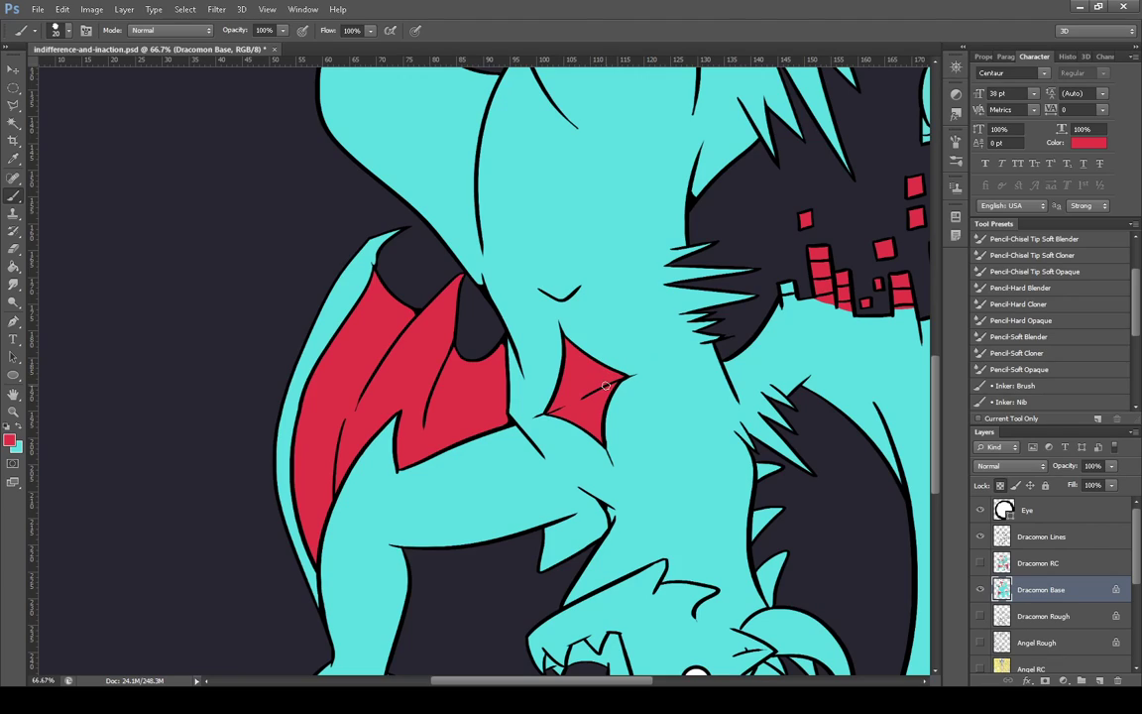
Check the large wing on Dracomon RC and outline the inner edge of its marking in red on Dracomon Base
{"action": "left_click_drag", "start_coordinate": [610, 685], "coordinate": [693, 684]}
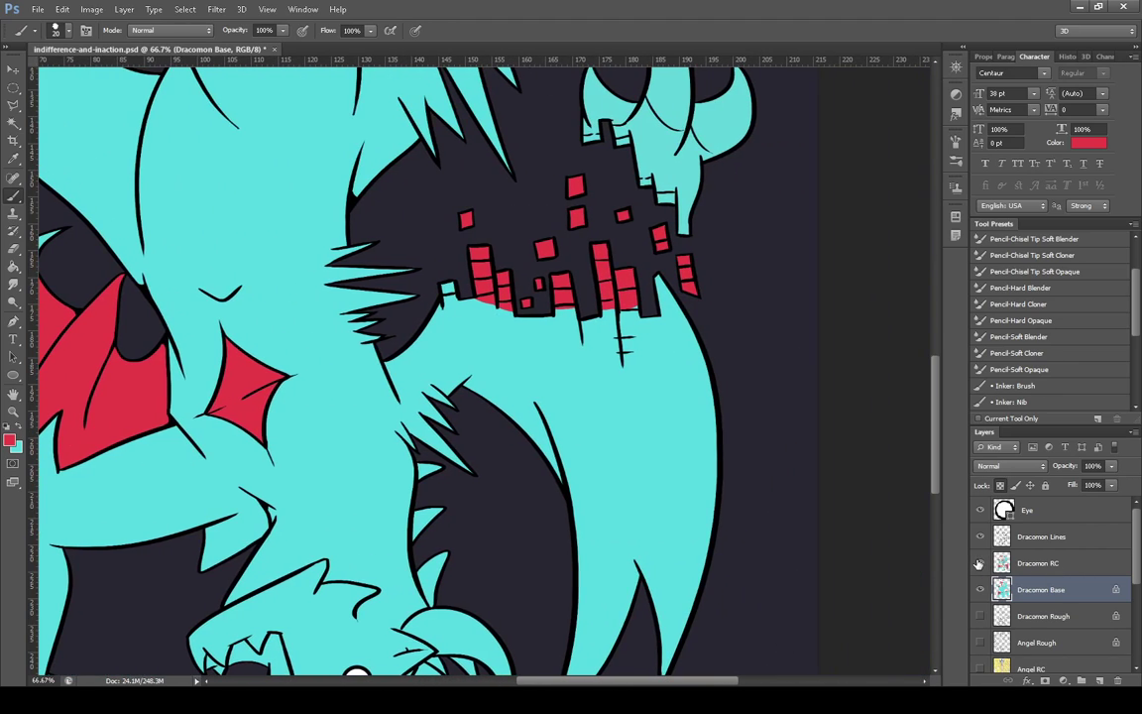
{"action": "left_click", "coordinate": [980, 563]}
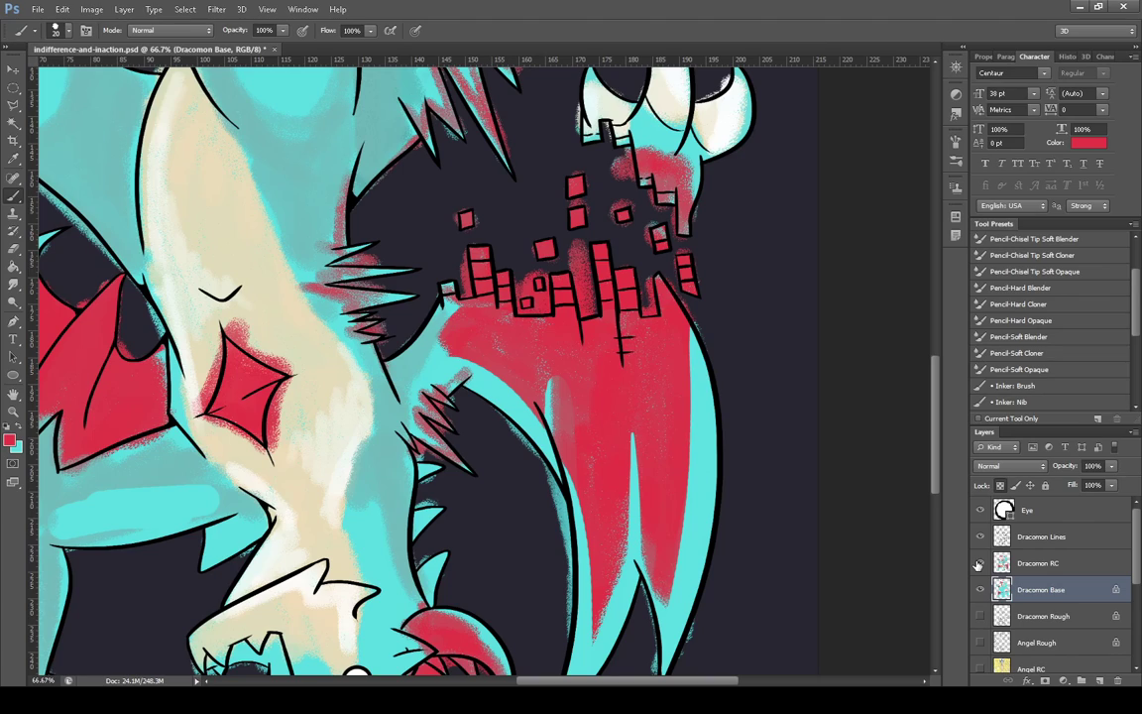
{"action": "left_click", "coordinate": [979, 564]}
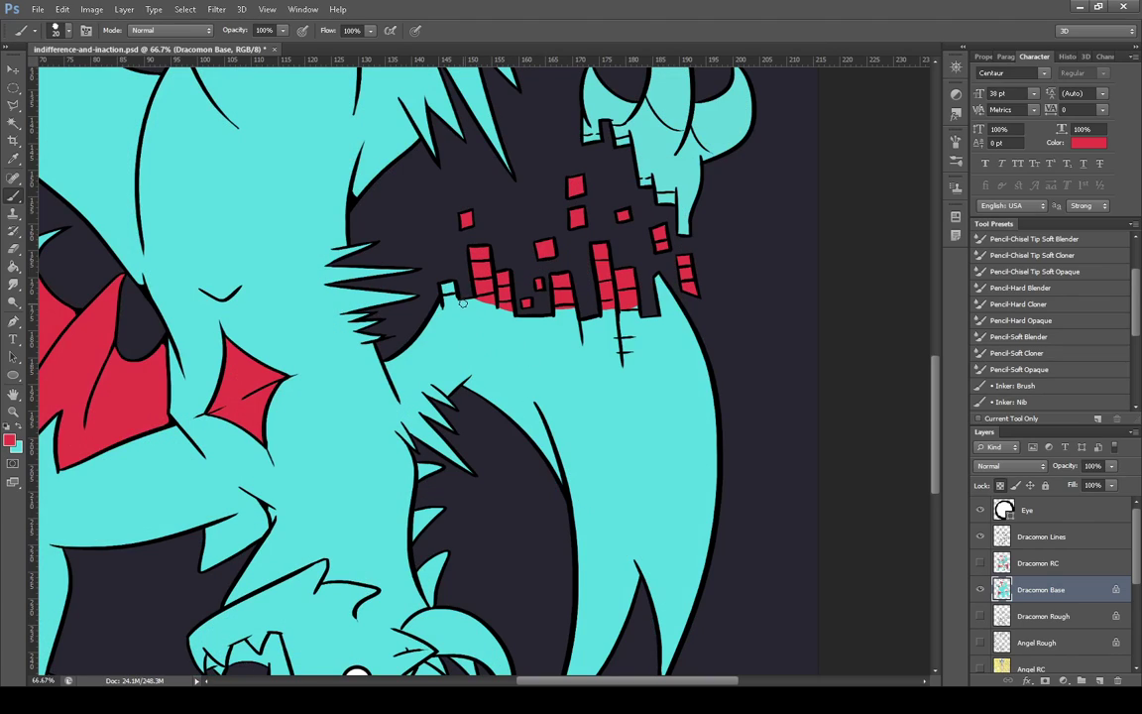
{"action": "left_click_drag", "start_coordinate": [442, 302], "coordinate": [563, 421]}
{"action": "left_click", "coordinate": [980, 564]}
{"action": "left_click", "coordinate": [980, 563]}
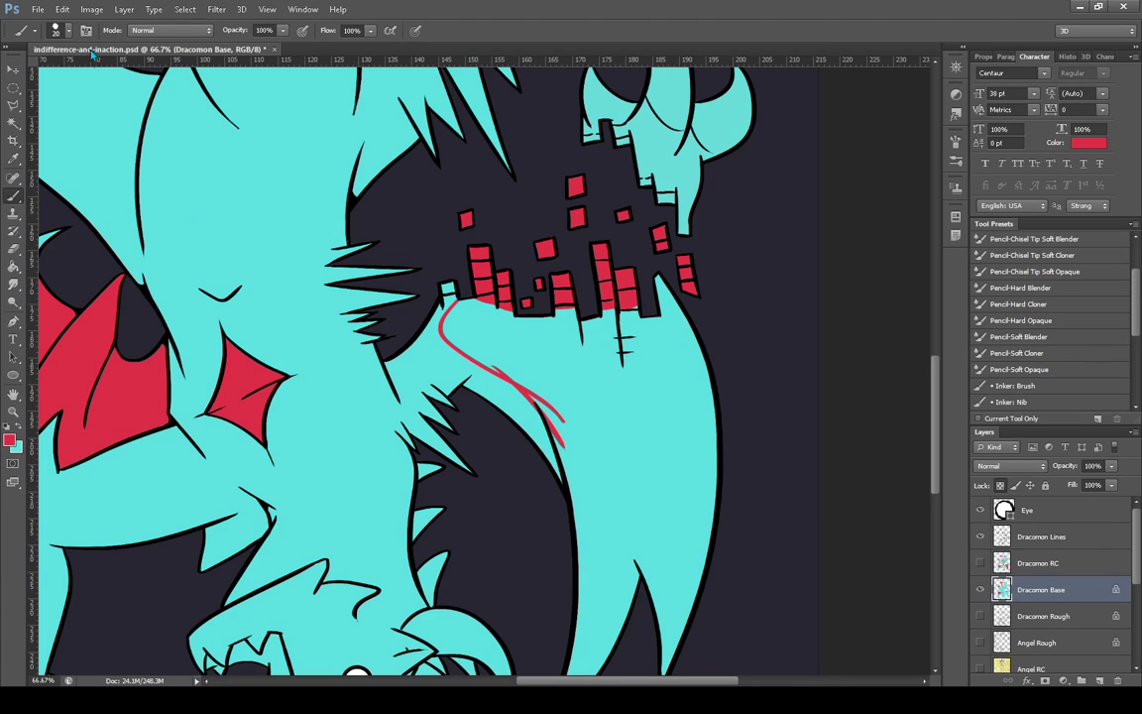
Set the brush to 34, paint red below the large wing's blocks and outline its two pointed prongs following Dracomon RC
{"action": "left_click", "coordinate": [61, 29]}
{"action": "left_click", "coordinate": [54, 77]}
{"action": "mouse_move", "coordinate": [526, 323]}
{"action": "left_mouse_down"}
{"action": "mouse_move", "coordinate": [573, 387]}
{"action": "mouse_move", "coordinate": [546, 311]}
{"action": "mouse_move", "coordinate": [580, 305]}
{"action": "mouse_move", "coordinate": [624, 376]}
{"action": "mouse_move", "coordinate": [660, 381]}
{"action": "mouse_move", "coordinate": [682, 347]}
{"action": "mouse_move", "coordinate": [692, 357]}
{"action": "left_mouse_up"}
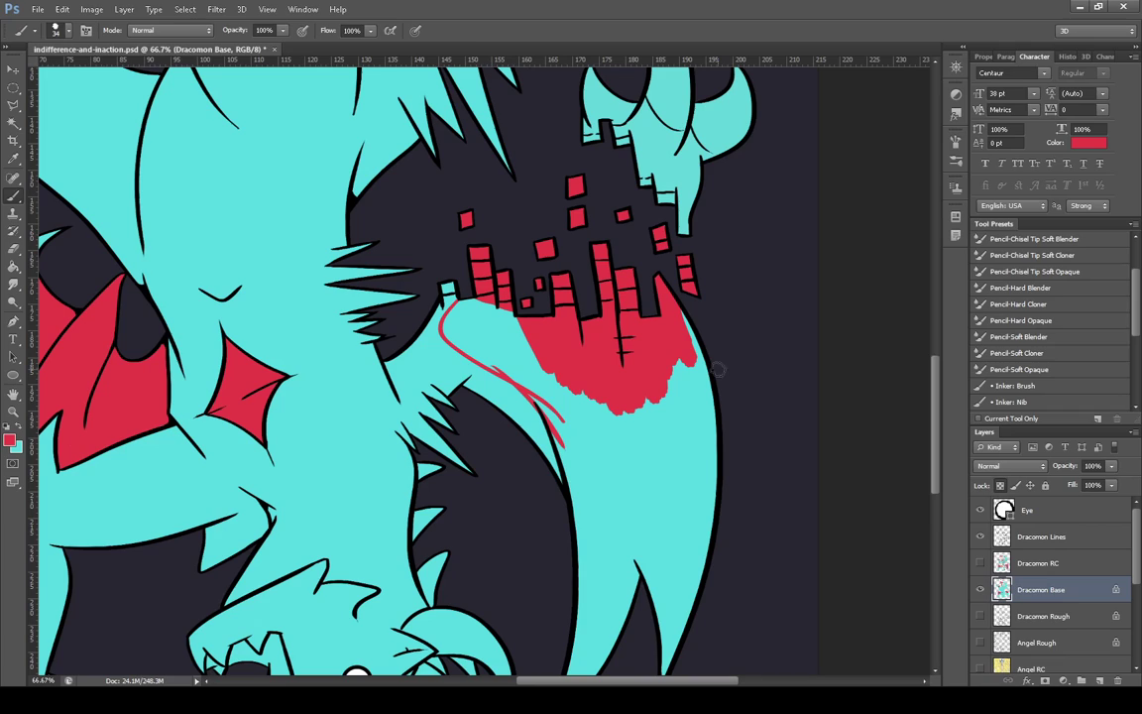
{"action": "left_click", "coordinate": [981, 563]}
{"action": "left_click", "coordinate": [980, 564]}
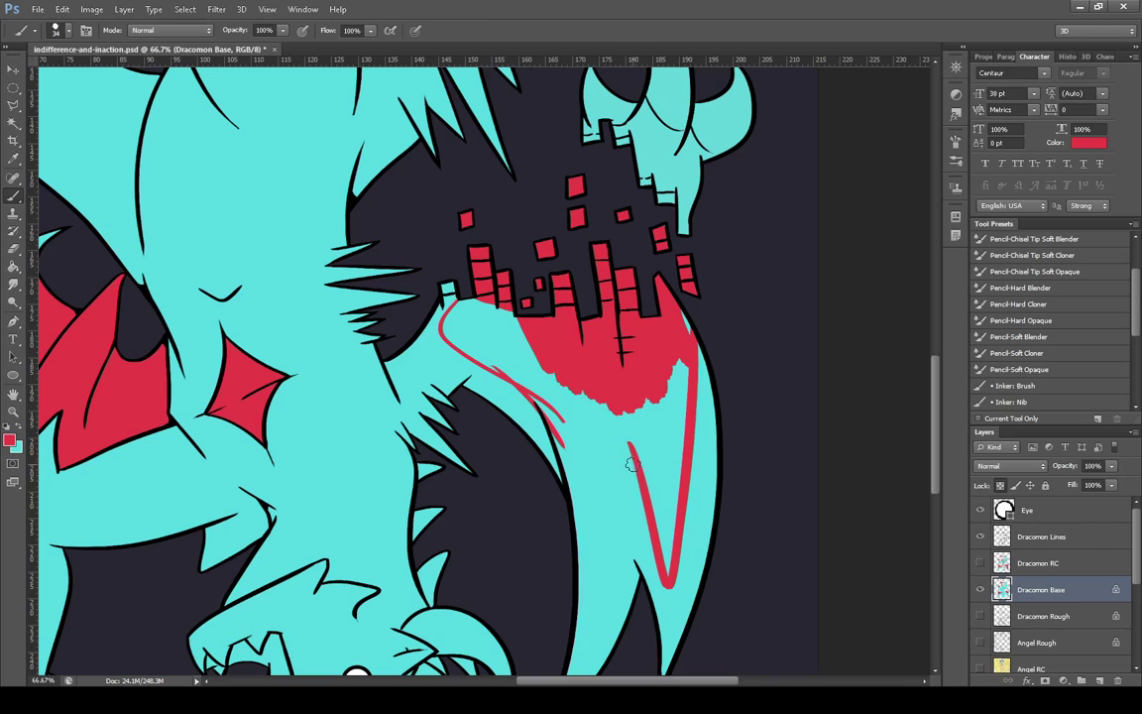
{"action": "mouse_move", "coordinate": [555, 420]}
{"action": "left_mouse_down"}
{"action": "mouse_move", "coordinate": [594, 530]}
{"action": "mouse_move", "coordinate": [627, 441]}
{"action": "left_mouse_up"}
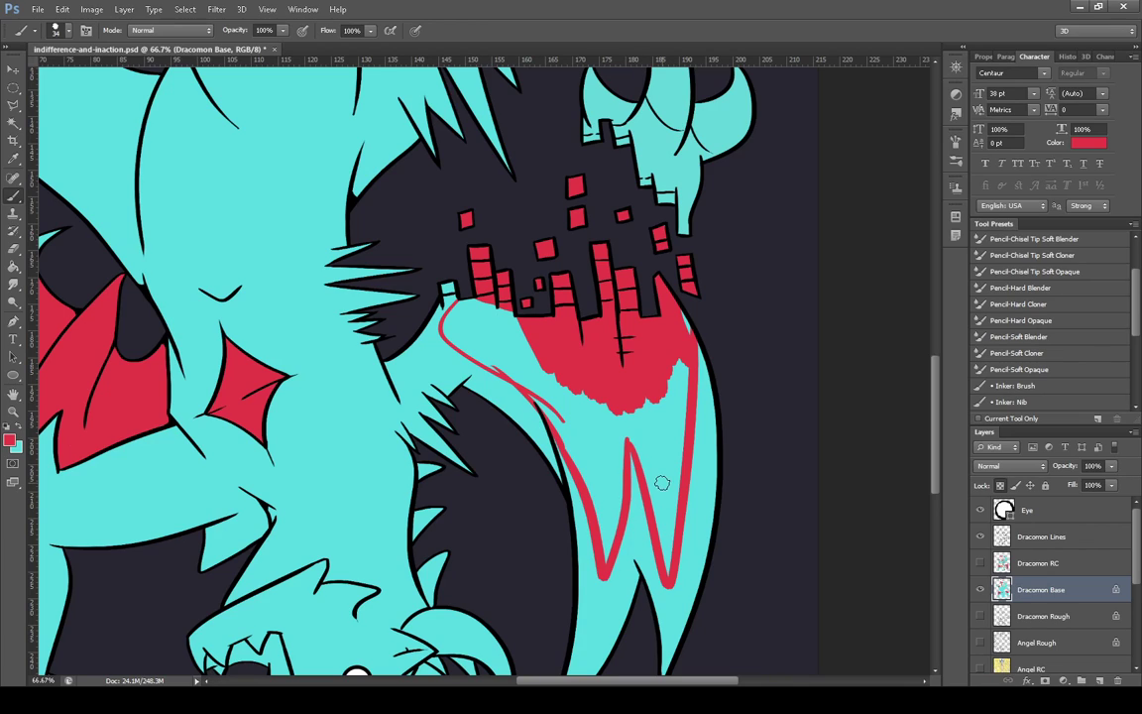
{"action": "left_click", "coordinate": [981, 563]}
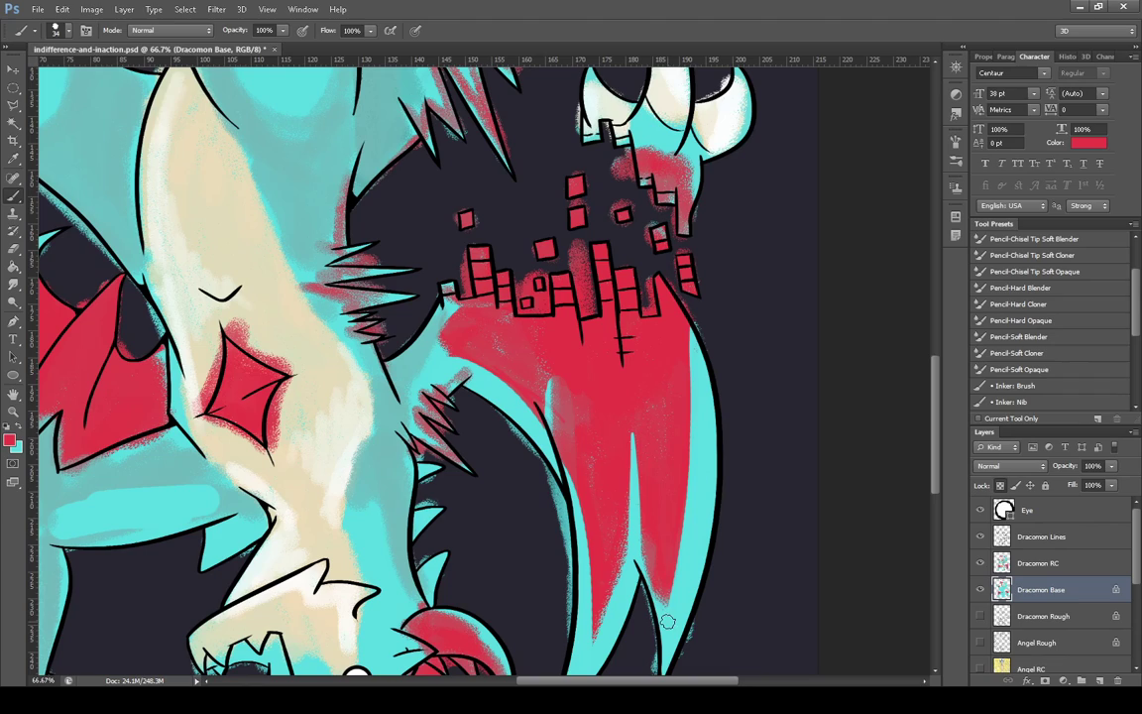
{"action": "left_click", "coordinate": [980, 563]}
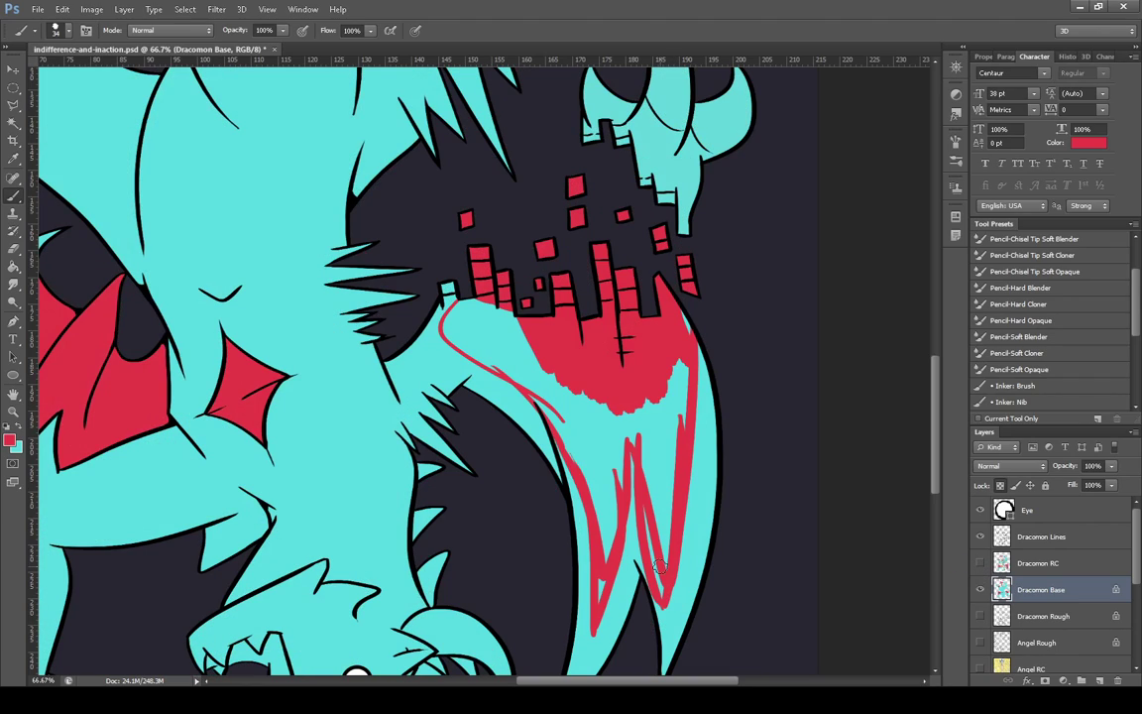
Fill the large wing's outlined marking solid red, reducing the brush to 24 for the inner upper corner
{"action": "left_click_drag", "start_coordinate": [938, 431], "coordinate": [915, 451]}
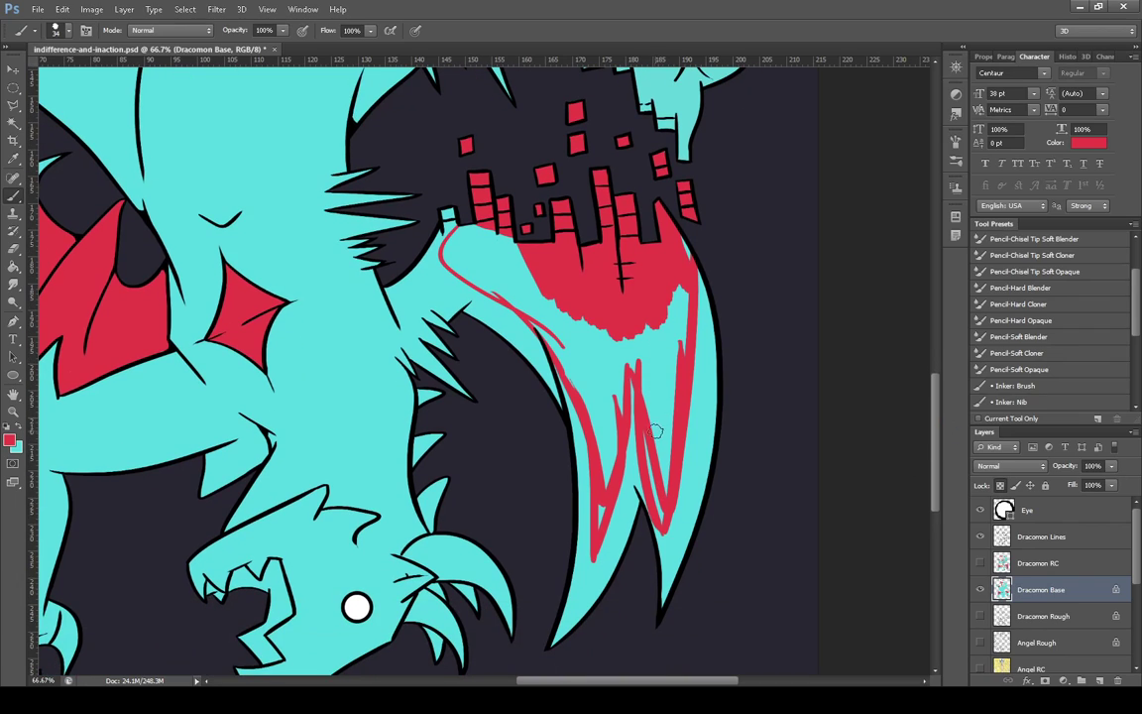
{"action": "mouse_move", "coordinate": [643, 431]}
{"action": "left_mouse_down"}
{"action": "mouse_move", "coordinate": [655, 467]}
{"action": "mouse_move", "coordinate": [668, 421]}
{"action": "mouse_move", "coordinate": [663, 519]}
{"action": "left_mouse_up"}
{"action": "mouse_move", "coordinate": [656, 468]}
{"action": "left_mouse_down"}
{"action": "mouse_move", "coordinate": [641, 348]}
{"action": "mouse_move", "coordinate": [642, 389]}
{"action": "mouse_move", "coordinate": [672, 350]}
{"action": "mouse_move", "coordinate": [678, 358]}
{"action": "mouse_move", "coordinate": [685, 270]}
{"action": "mouse_move", "coordinate": [670, 353]}
{"action": "left_mouse_up"}
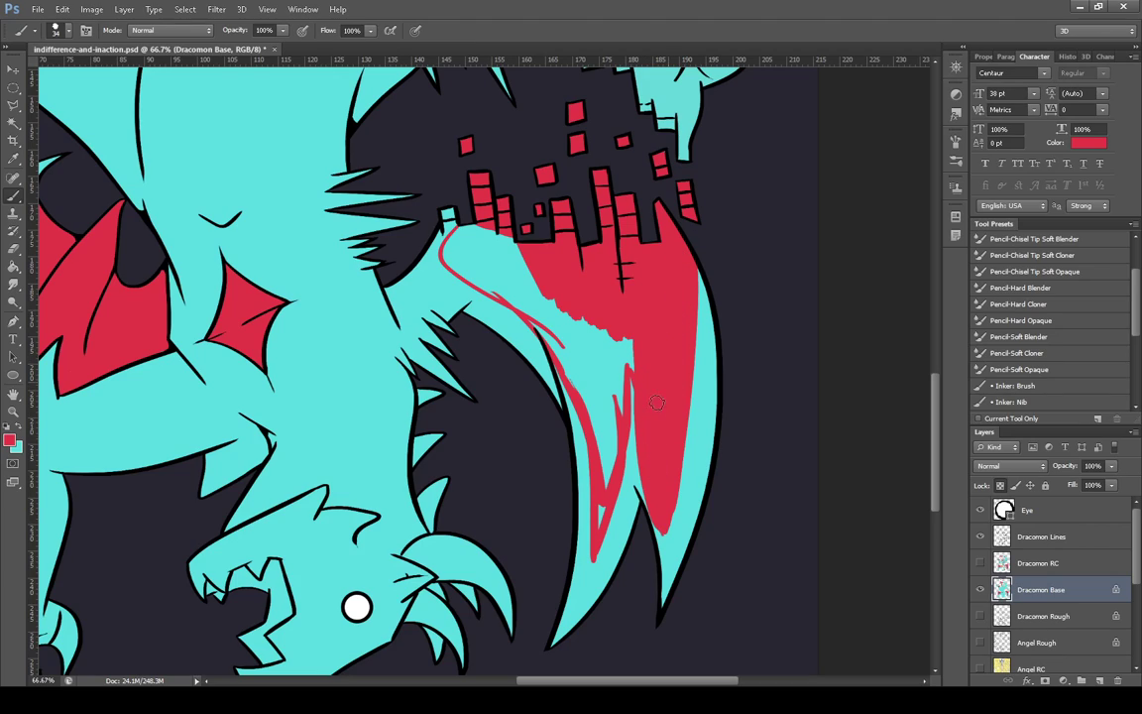
{"action": "left_click_drag", "start_coordinate": [656, 402], "coordinate": [631, 347]}
{"action": "mouse_move", "coordinate": [599, 522]}
{"action": "left_mouse_down"}
{"action": "mouse_move", "coordinate": [617, 358]}
{"action": "mouse_move", "coordinate": [608, 413]}
{"action": "mouse_move", "coordinate": [604, 358]}
{"action": "mouse_move", "coordinate": [602, 455]}
{"action": "mouse_move", "coordinate": [594, 391]}
{"action": "mouse_move", "coordinate": [589, 406]}
{"action": "mouse_move", "coordinate": [574, 358]}
{"action": "mouse_move", "coordinate": [564, 351]}
{"action": "mouse_move", "coordinate": [569, 366]}
{"action": "mouse_move", "coordinate": [547, 325]}
{"action": "mouse_move", "coordinate": [552, 341]}
{"action": "mouse_move", "coordinate": [540, 331]}
{"action": "mouse_move", "coordinate": [562, 319]}
{"action": "mouse_move", "coordinate": [601, 337]}
{"action": "left_mouse_up"}
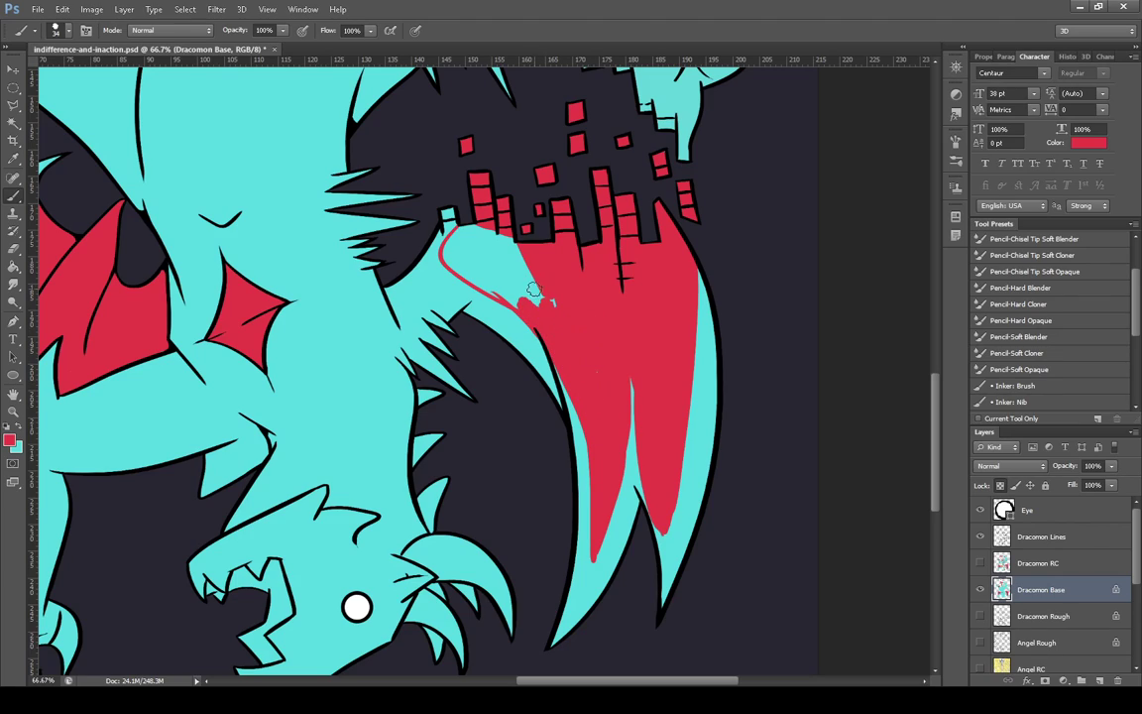
{"action": "mouse_move", "coordinate": [533, 290]}
{"action": "left_mouse_down"}
{"action": "mouse_move", "coordinate": [493, 230]}
{"action": "mouse_move", "coordinate": [460, 234]}
{"action": "left_mouse_up"}
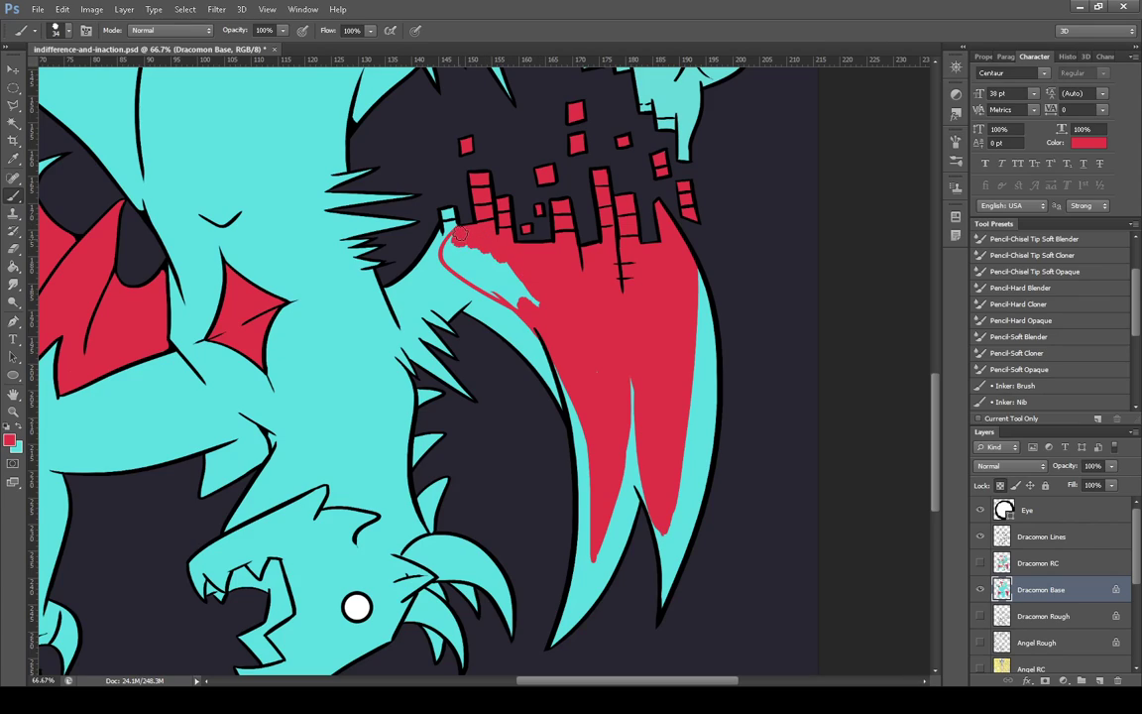
{"action": "key", "text": "bracketleft"}
{"action": "mouse_move", "coordinate": [461, 247]}
{"action": "left_mouse_down"}
{"action": "mouse_move", "coordinate": [540, 329]}
{"action": "mouse_move", "coordinate": [532, 290]}
{"action": "mouse_move", "coordinate": [486, 263]}
{"action": "mouse_move", "coordinate": [509, 289]}
{"action": "mouse_move", "coordinate": [478, 243]}
{"action": "mouse_move", "coordinate": [498, 278]}
{"action": "mouse_move", "coordinate": [461, 246]}
{"action": "mouse_move", "coordinate": [489, 283]}
{"action": "left_mouse_up"}
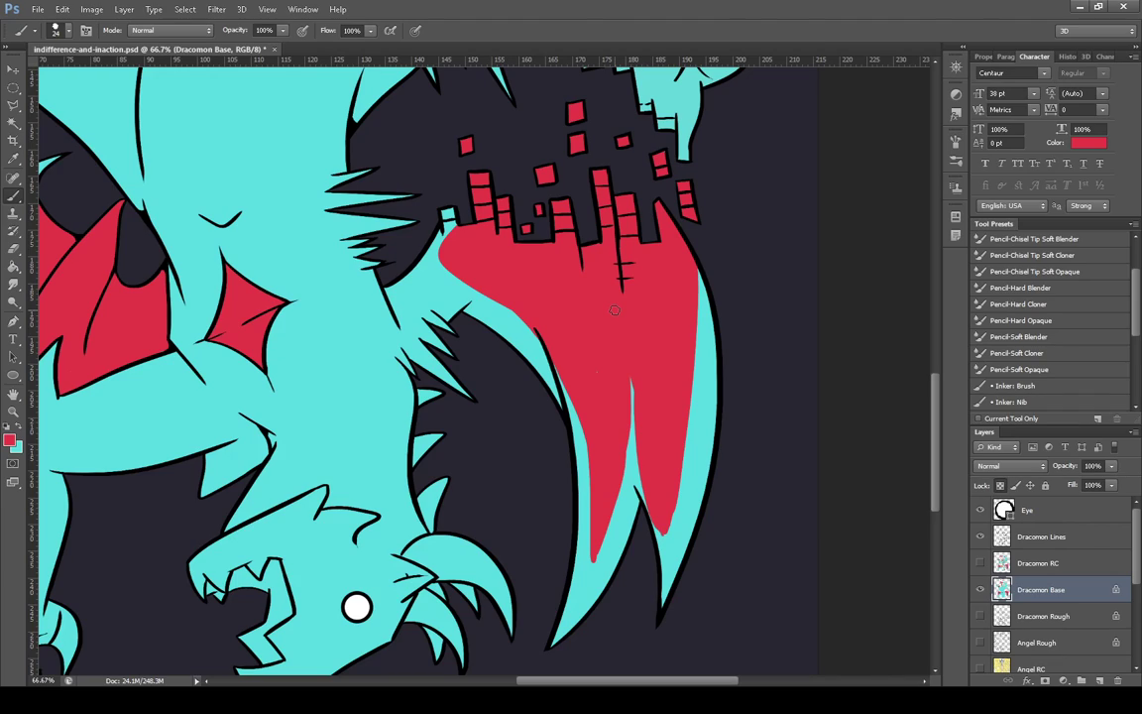
With the Eraser at size 15, sharpen the tips of the large wing's red prongs and widen the turquoise gap between them
{"action": "key", "text": "e"}
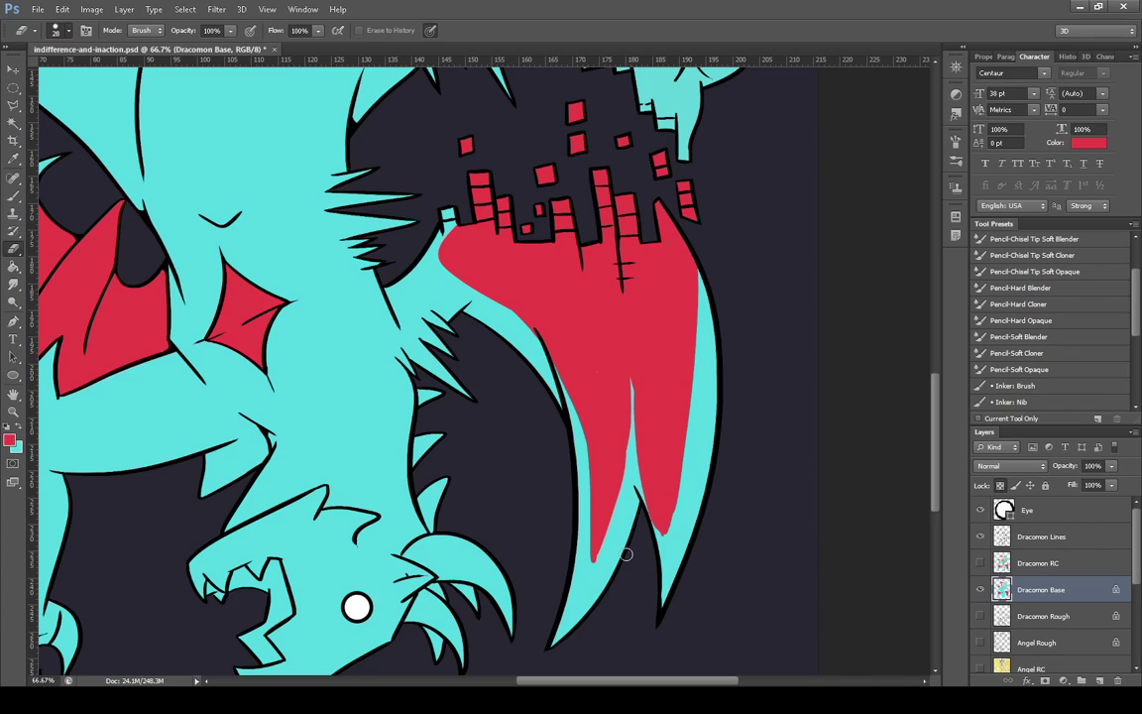
{"action": "key", "text": "bracketleft"}
{"action": "key", "text": "bracketleft"}
{"action": "key", "text": "bracketleft"}
{"action": "mouse_move", "coordinate": [631, 383]}
{"action": "left_mouse_down"}
{"action": "mouse_move", "coordinate": [627, 482]}
{"action": "mouse_move", "coordinate": [583, 608]}
{"action": "left_mouse_up"}
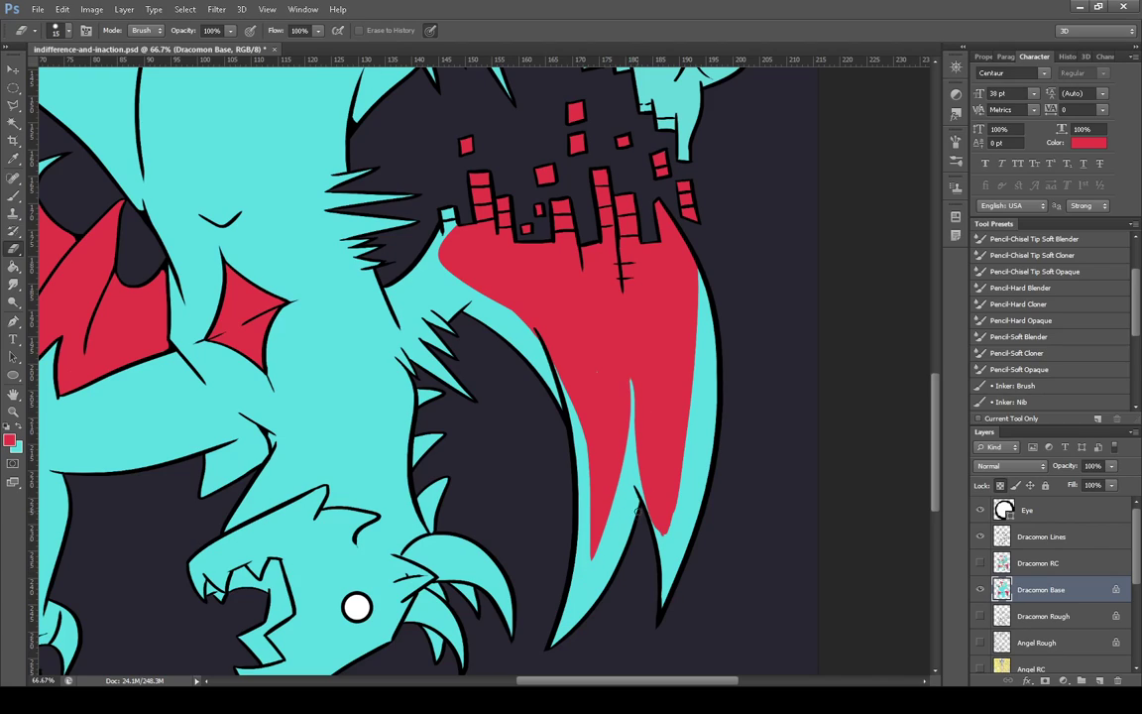
{"action": "mouse_move", "coordinate": [632, 384]}
{"action": "left_mouse_down"}
{"action": "mouse_move", "coordinate": [649, 516]}
{"action": "mouse_move", "coordinate": [638, 444]}
{"action": "left_mouse_up"}
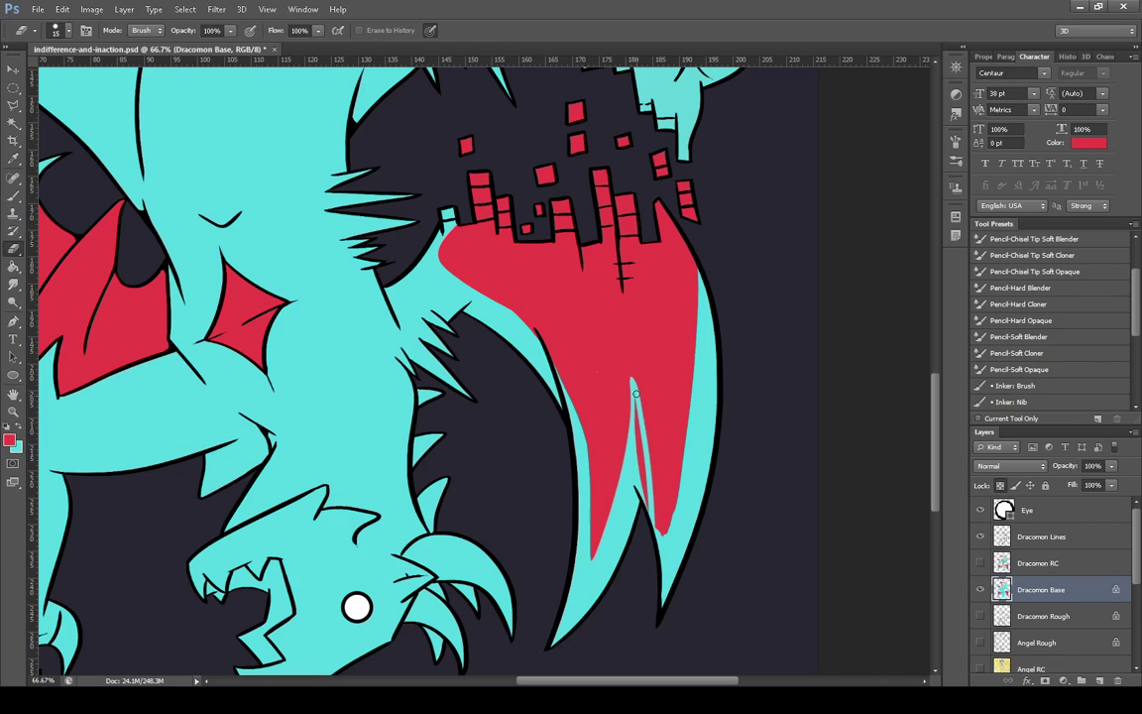
{"action": "mouse_move", "coordinate": [636, 393]}
{"action": "left_mouse_down"}
{"action": "mouse_move", "coordinate": [649, 533]}
{"action": "mouse_move", "coordinate": [687, 480]}
{"action": "left_mouse_up"}
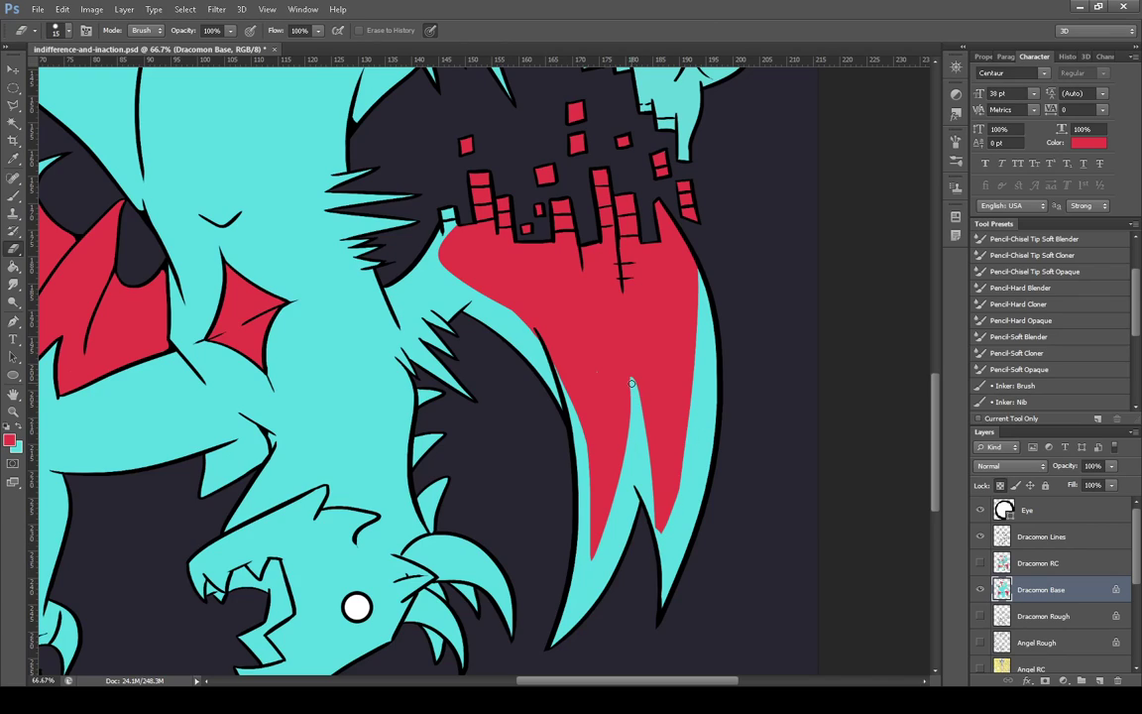
{"action": "left_click_drag", "start_coordinate": [640, 414], "coordinate": [670, 569]}
Using the Brush at size 24, paint the large wing's leftover block and the severed claw's blocky edge red, adding scattered dots
{"action": "left_click", "coordinate": [13, 195]}
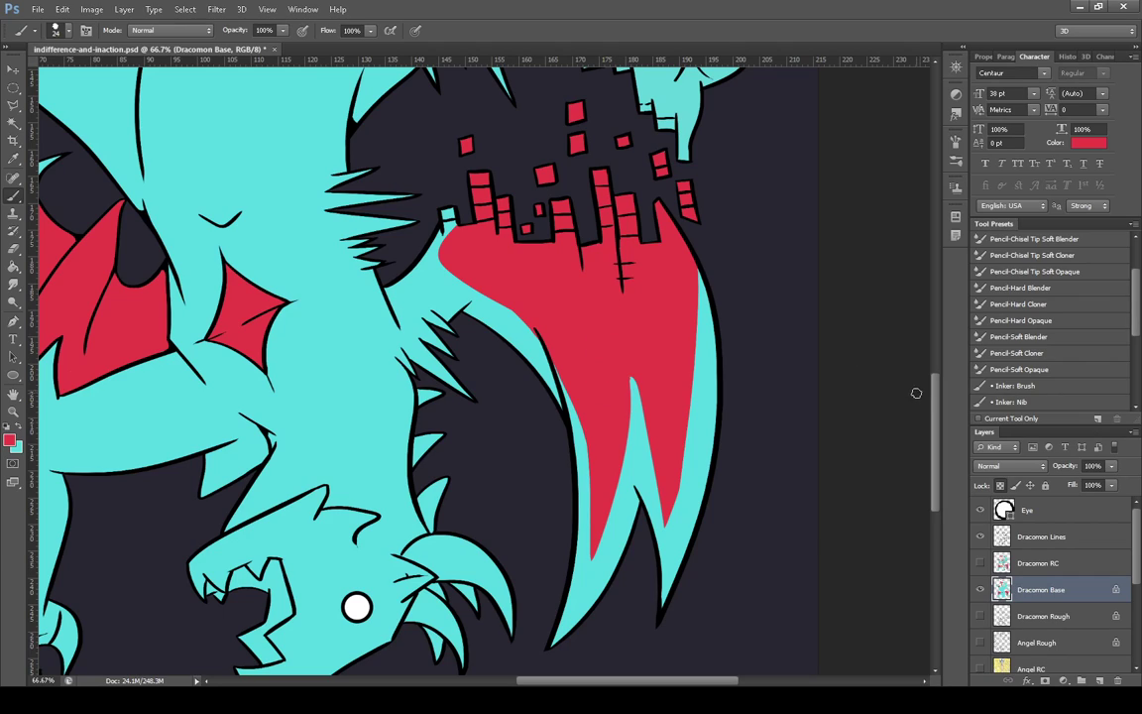
{"action": "scroll", "coordinate": [944, 364], "scroll_direction": "up", "scroll_amount": 3}
{"action": "scroll", "coordinate": [944, 364], "scroll_direction": "up", "scroll_amount": 1}
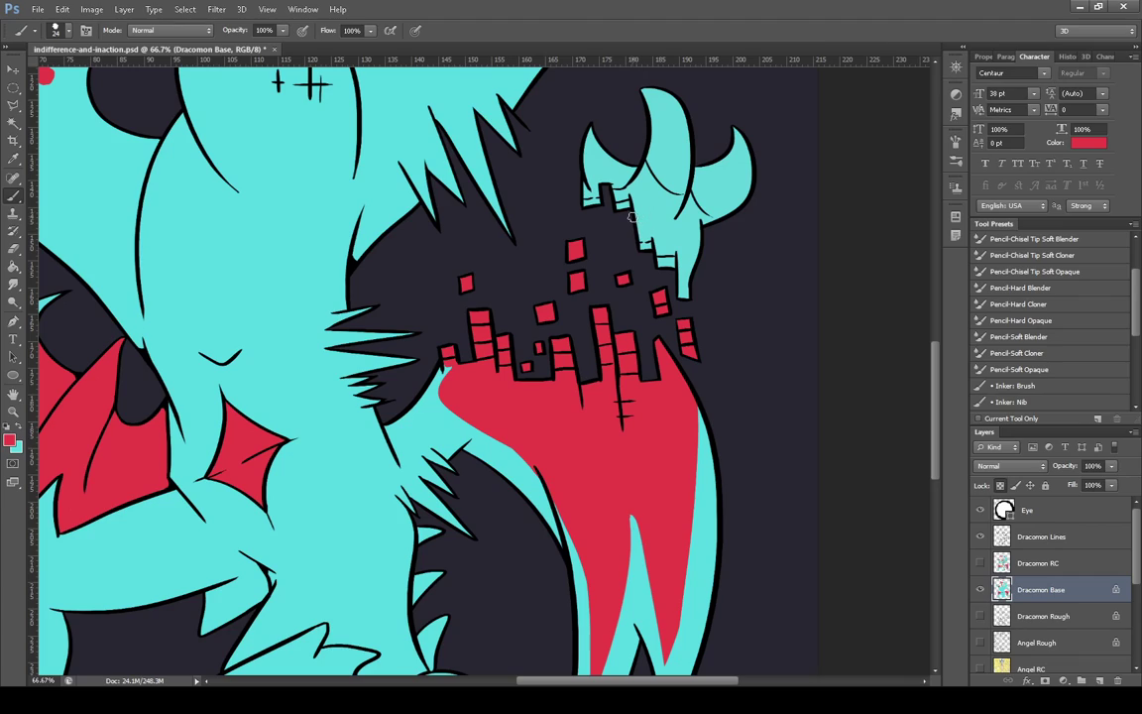
{"action": "mouse_move", "coordinate": [639, 223]}
{"action": "left_mouse_down"}
{"action": "mouse_move", "coordinate": [664, 284]}
{"action": "mouse_move", "coordinate": [654, 235]}
{"action": "mouse_move", "coordinate": [639, 227]}
{"action": "mouse_move", "coordinate": [645, 254]}
{"action": "mouse_move", "coordinate": [667, 267]}
{"action": "mouse_move", "coordinate": [694, 260]}
{"action": "mouse_move", "coordinate": [688, 268]}
{"action": "mouse_move", "coordinate": [684, 285]}
{"action": "left_mouse_up"}
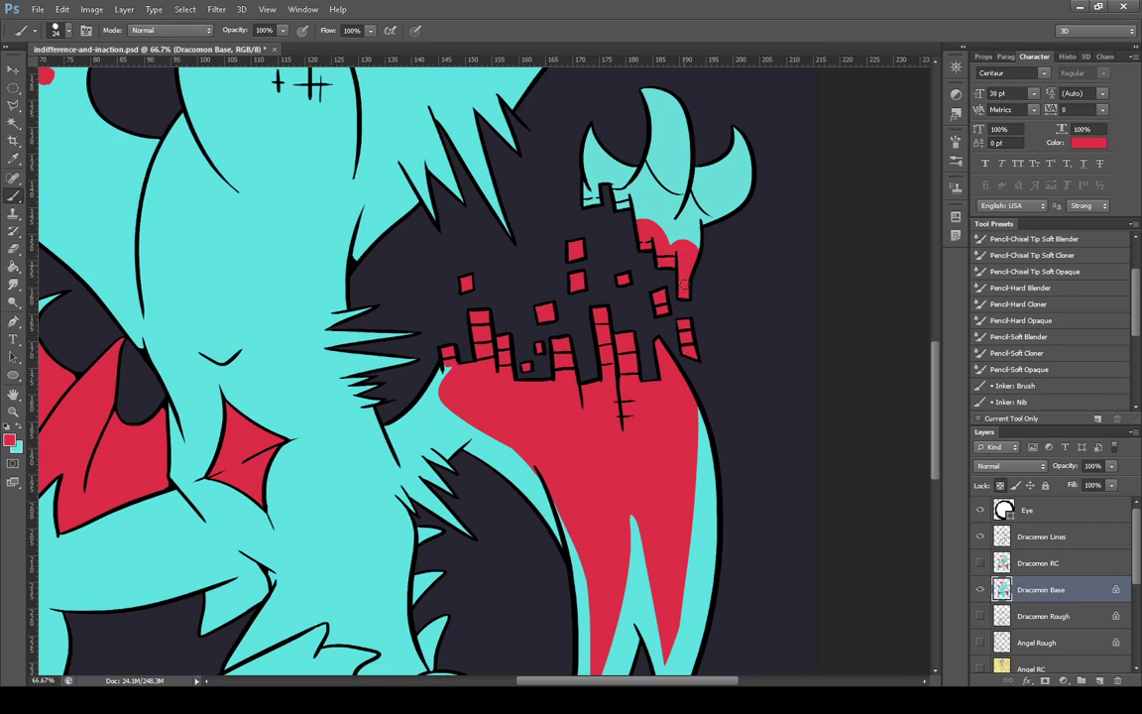
{"action": "mouse_move", "coordinate": [618, 196]}
{"action": "left_mouse_down"}
{"action": "mouse_move", "coordinate": [622, 206]}
{"action": "mouse_move", "coordinate": [591, 196]}
{"action": "left_mouse_up"}
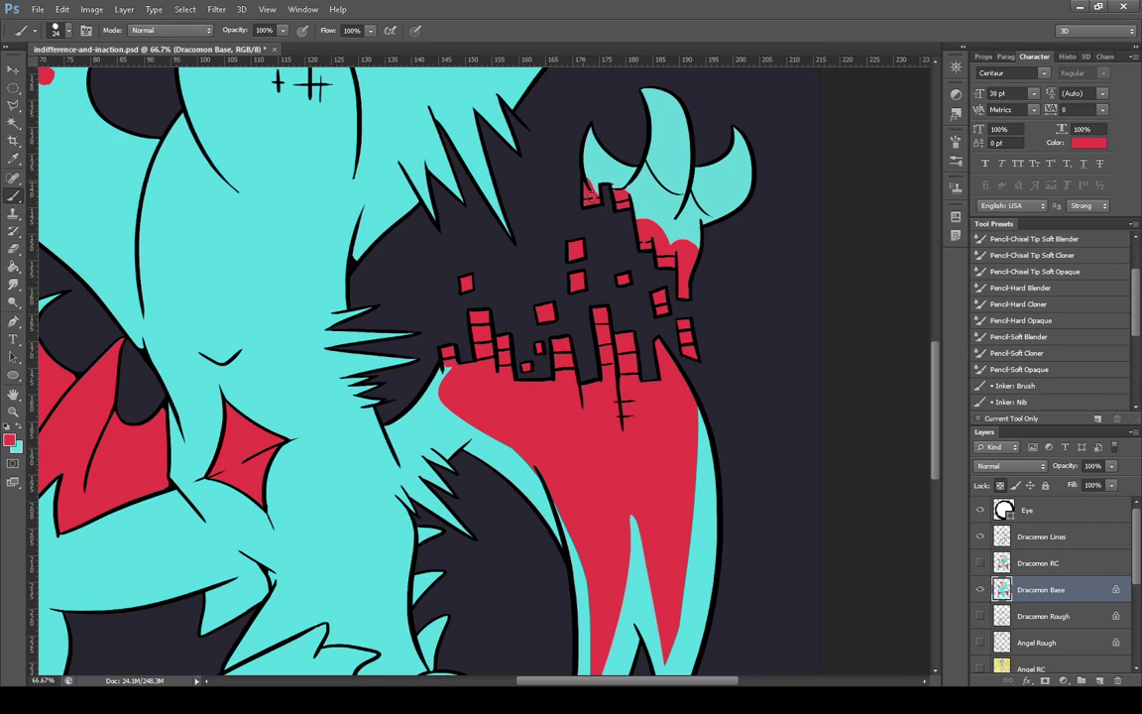
{"action": "left_click", "coordinate": [675, 231]}
{"action": "left_click", "coordinate": [642, 206]}
{"action": "left_click", "coordinate": [654, 217]}
{"action": "left_click", "coordinate": [665, 228]}
{"action": "left_click", "coordinate": [692, 233]}
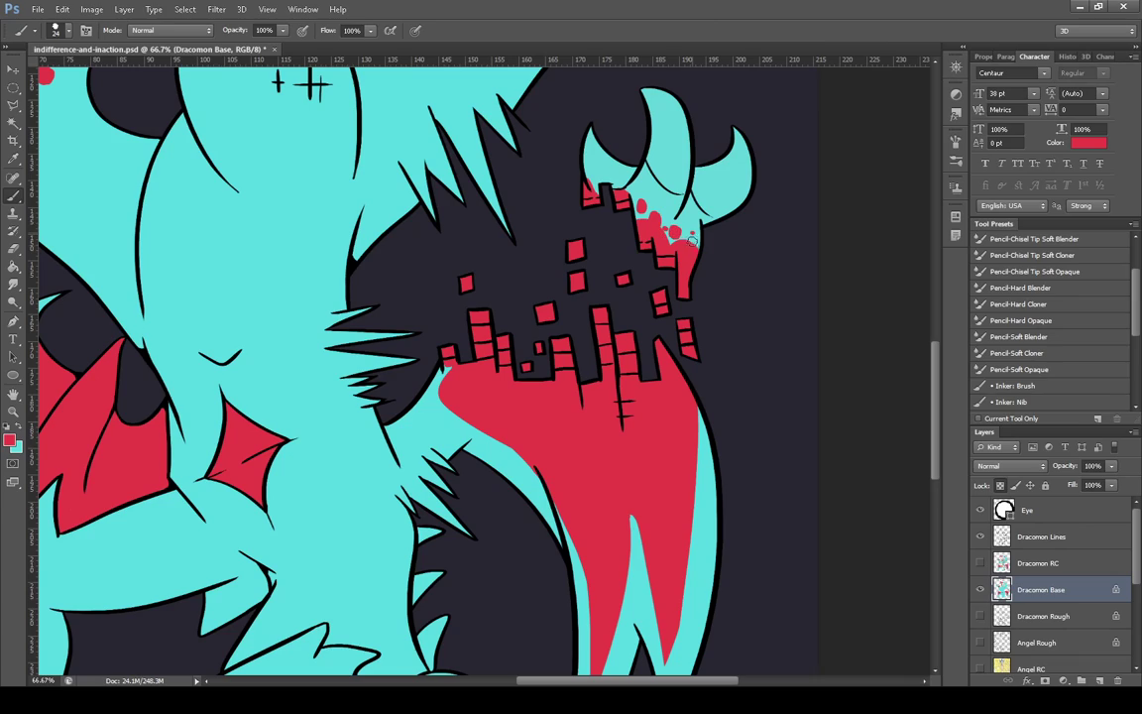
{"action": "left_click", "coordinate": [595, 183]}
Paint red along the jagged spikes on the torso's side near the large wing, checking Dracomon RC, and save the document partway
{"action": "left_click_drag", "start_coordinate": [328, 326], "coordinate": [371, 310]}
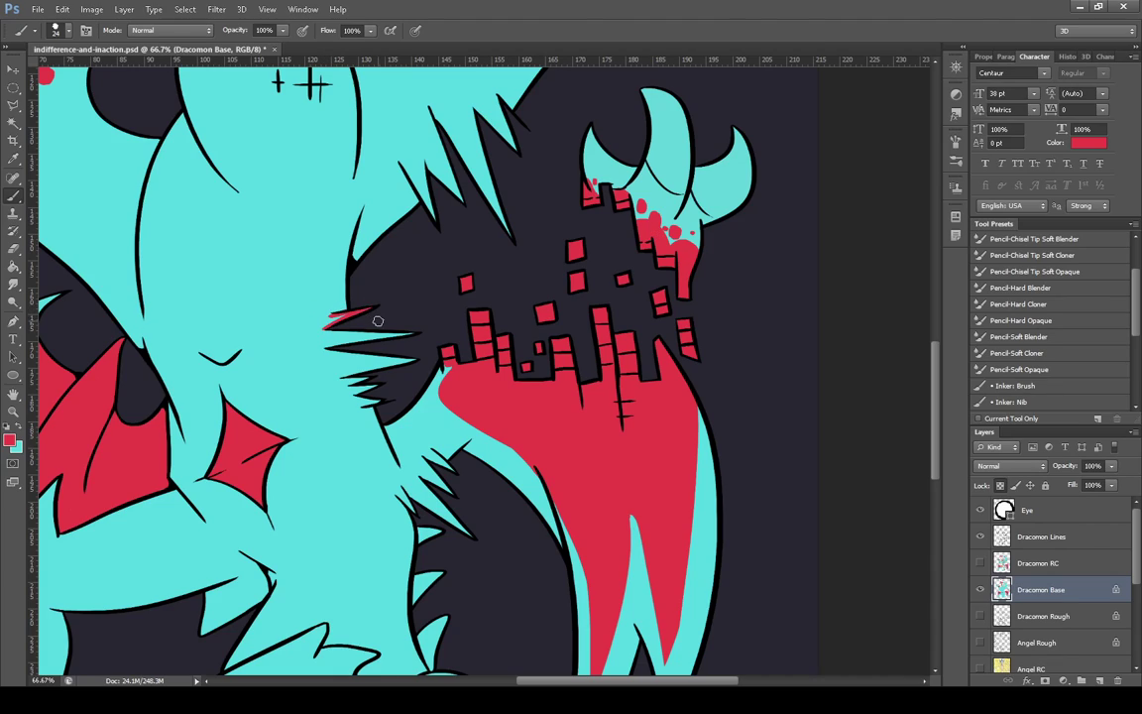
{"action": "left_click", "coordinate": [979, 562]}
{"action": "left_click", "coordinate": [980, 562]}
{"action": "left_click_drag", "start_coordinate": [324, 327], "coordinate": [407, 335]}
{"action": "left_click_drag", "start_coordinate": [325, 346], "coordinate": [416, 341]}
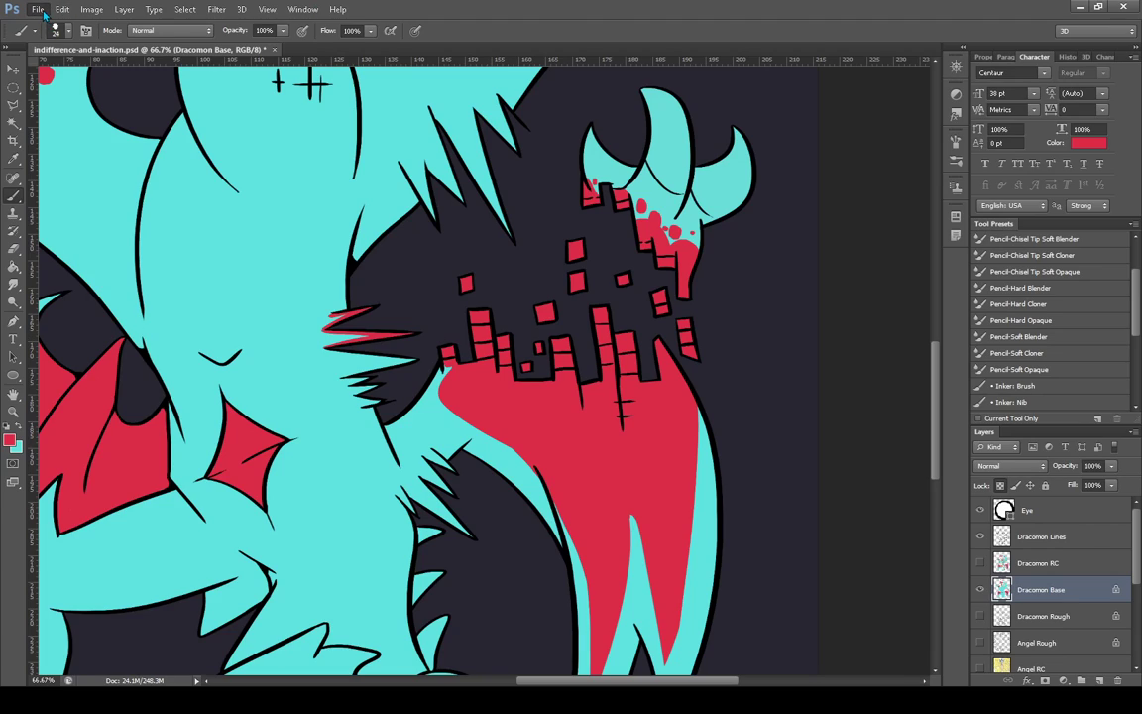
{"action": "key", "text": "ctrl+s"}
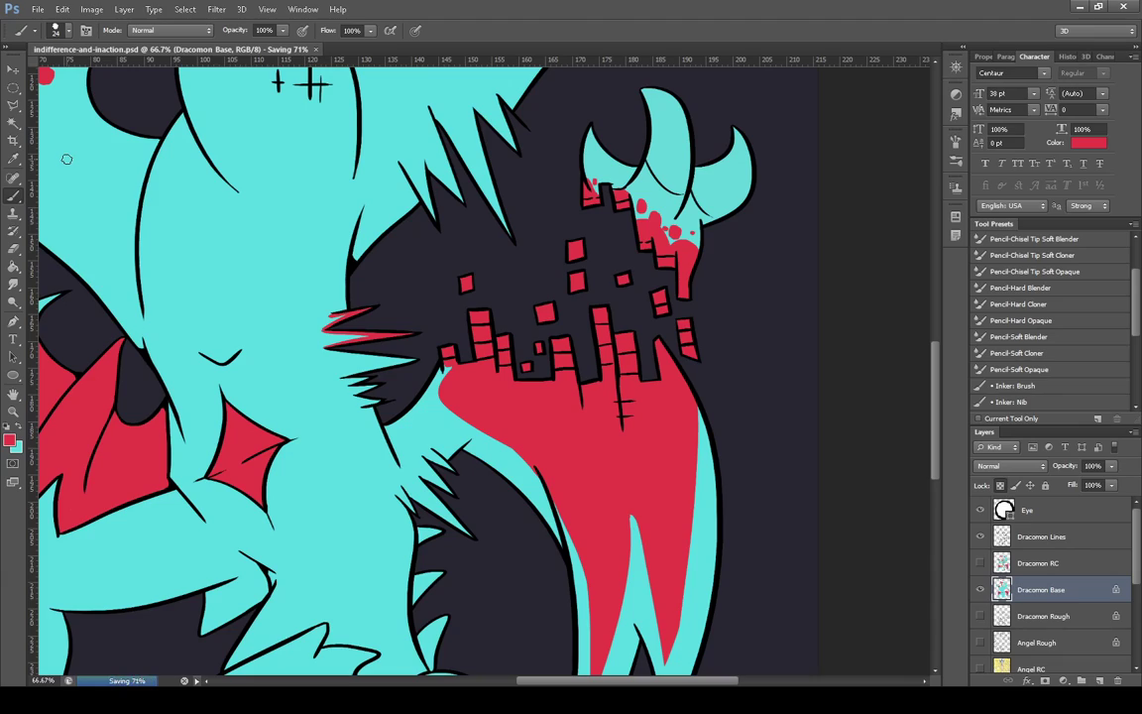
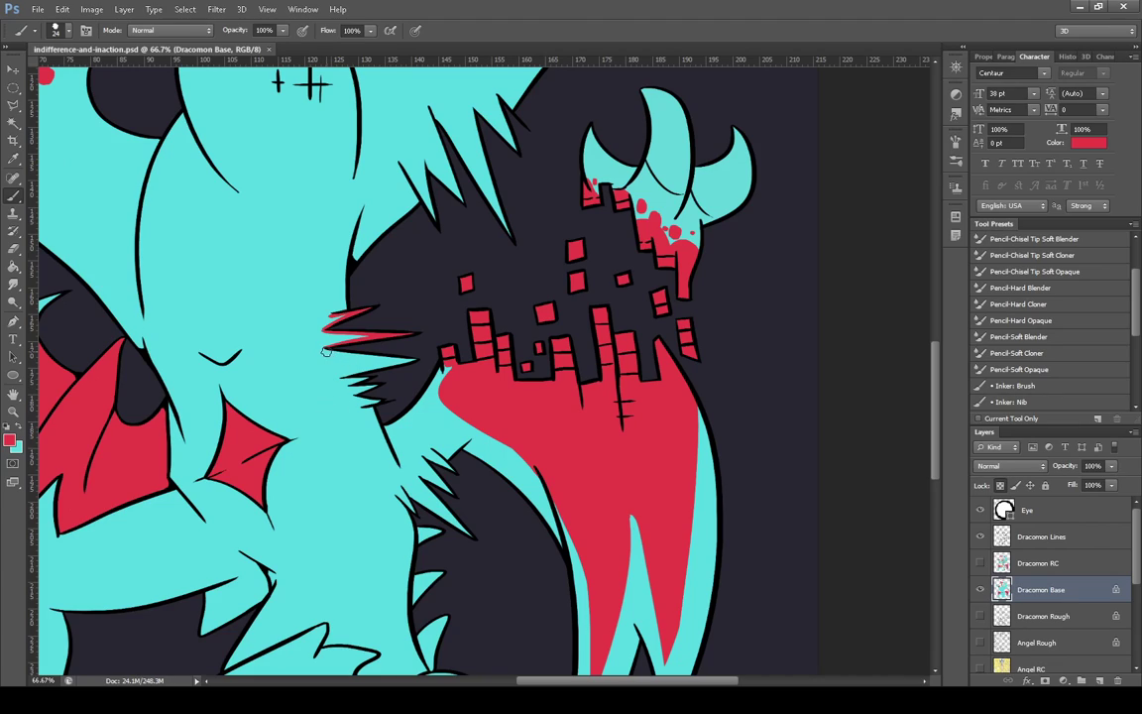
{"action": "left_click_drag", "start_coordinate": [323, 347], "coordinate": [407, 362]}
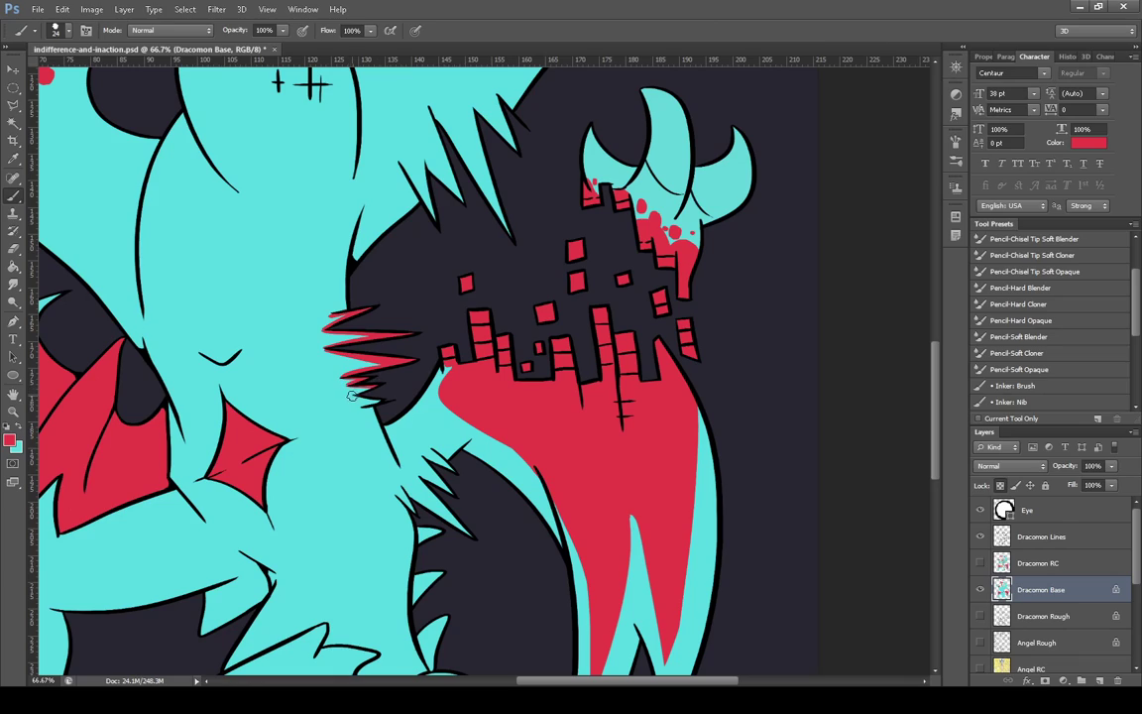
{"action": "left_click_drag", "start_coordinate": [353, 397], "coordinate": [410, 407]}
Set the brush to 14 and paint the jagged tear spikes where the large wing's base meets the body red
{"action": "key", "text": "bracketleft"}
{"action": "left_click_drag", "start_coordinate": [438, 454], "coordinate": [453, 470]}
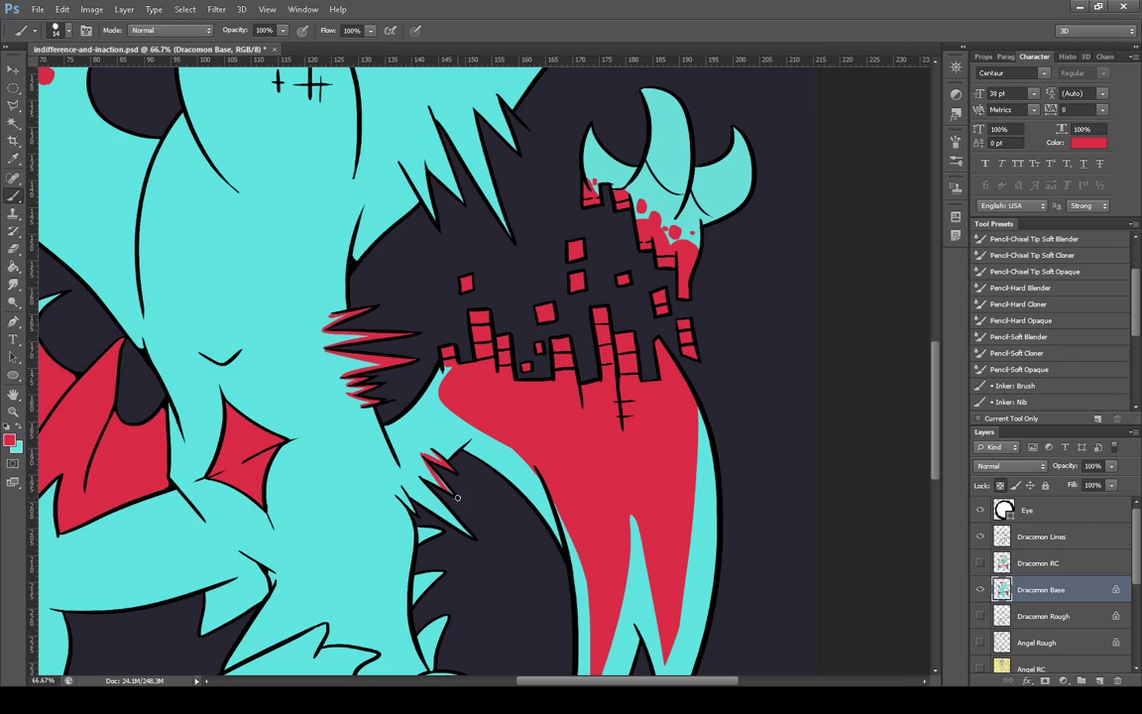
{"action": "left_click_drag", "start_coordinate": [424, 455], "coordinate": [485, 558]}
{"action": "left_click_drag", "start_coordinate": [429, 488], "coordinate": [479, 551]}
{"action": "mouse_move", "coordinate": [403, 487]}
{"action": "left_mouse_down"}
{"action": "mouse_move", "coordinate": [424, 506]}
{"action": "mouse_move", "coordinate": [414, 510]}
{"action": "left_mouse_up"}
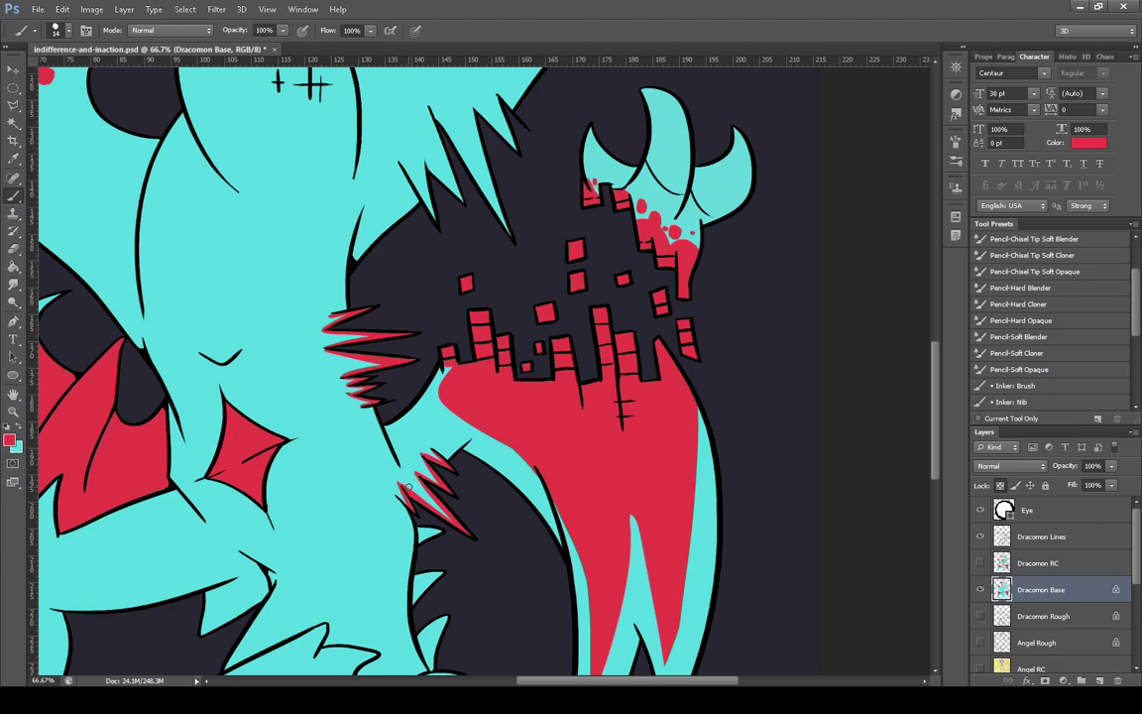
{"action": "key", "text": "ctrl+alt+z"}
{"action": "key", "text": "ctrl+alt+z"}
{"action": "left_click_drag", "start_coordinate": [418, 512], "coordinate": [409, 502]}
Compare the whole figure with Dracomon RC, then start edging the jagged spikes at the tail base in red with the Brush at size 14
{"action": "scroll", "coordinate": [506, 615], "scroll_direction": "left", "scroll_amount": 5}
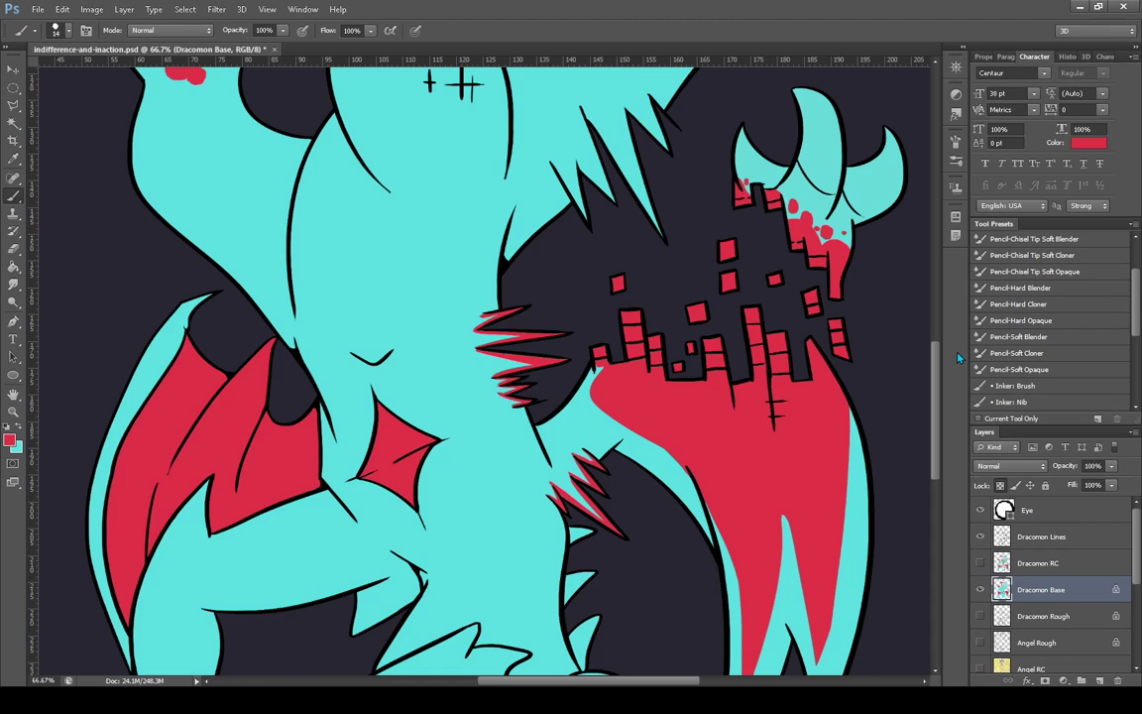
{"action": "left_click", "coordinate": [14, 412]}
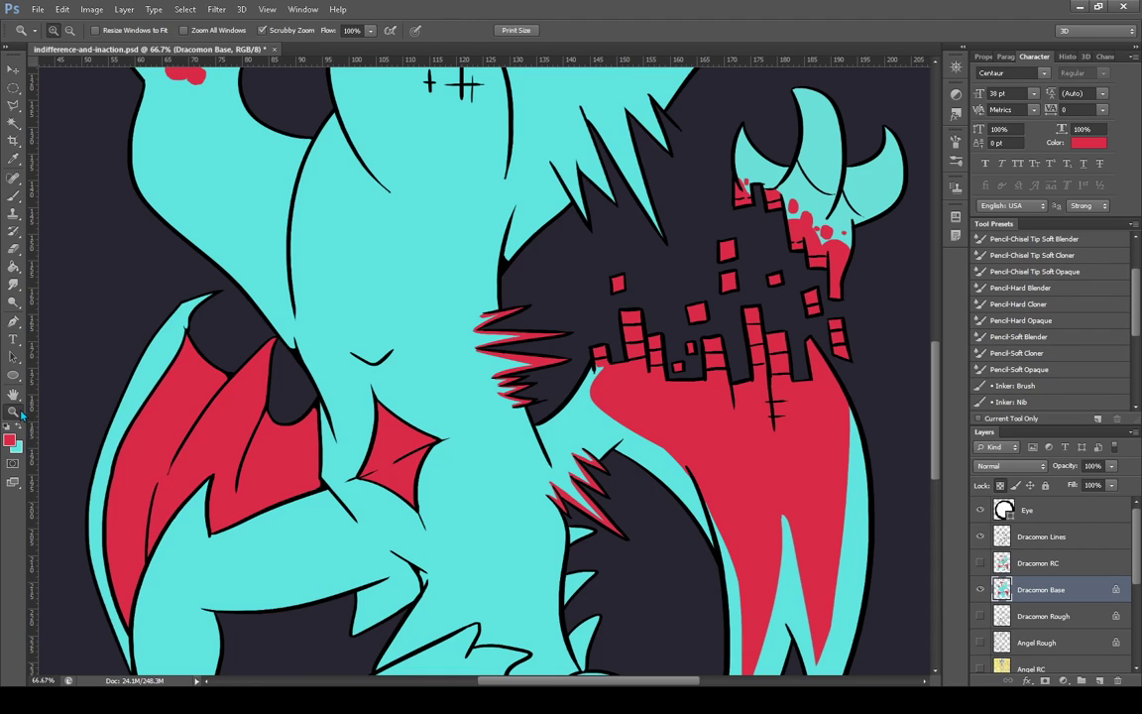
{"action": "key", "text": "ctrl+0"}
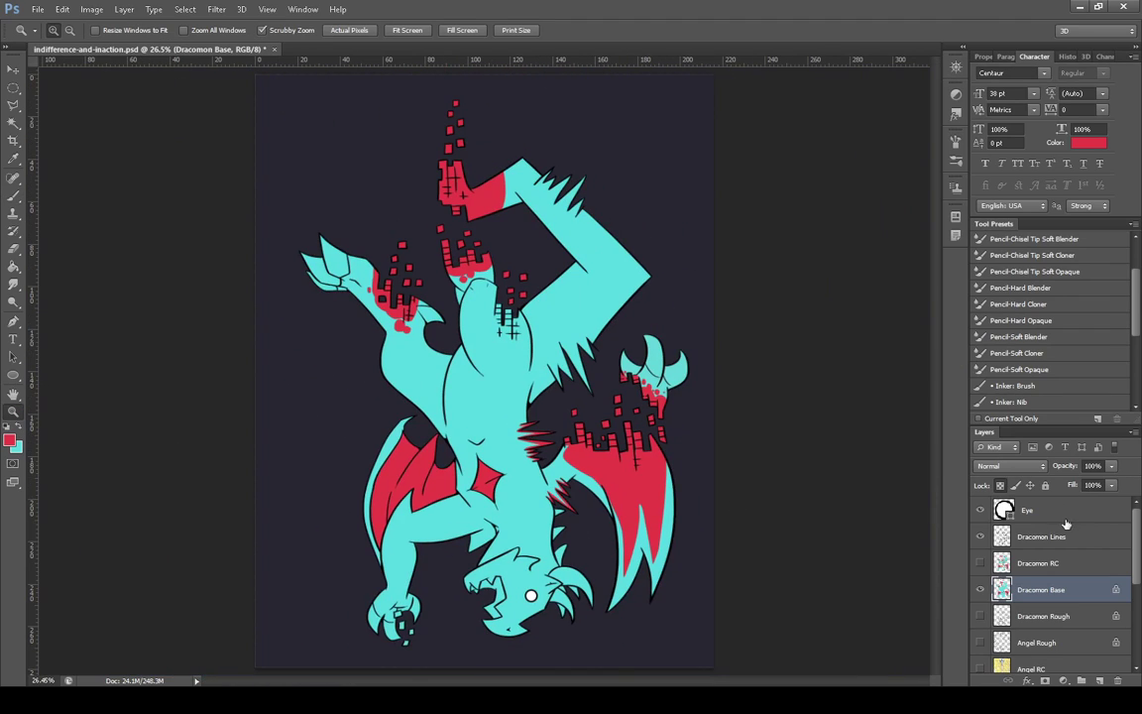
{"action": "left_click", "coordinate": [978, 563]}
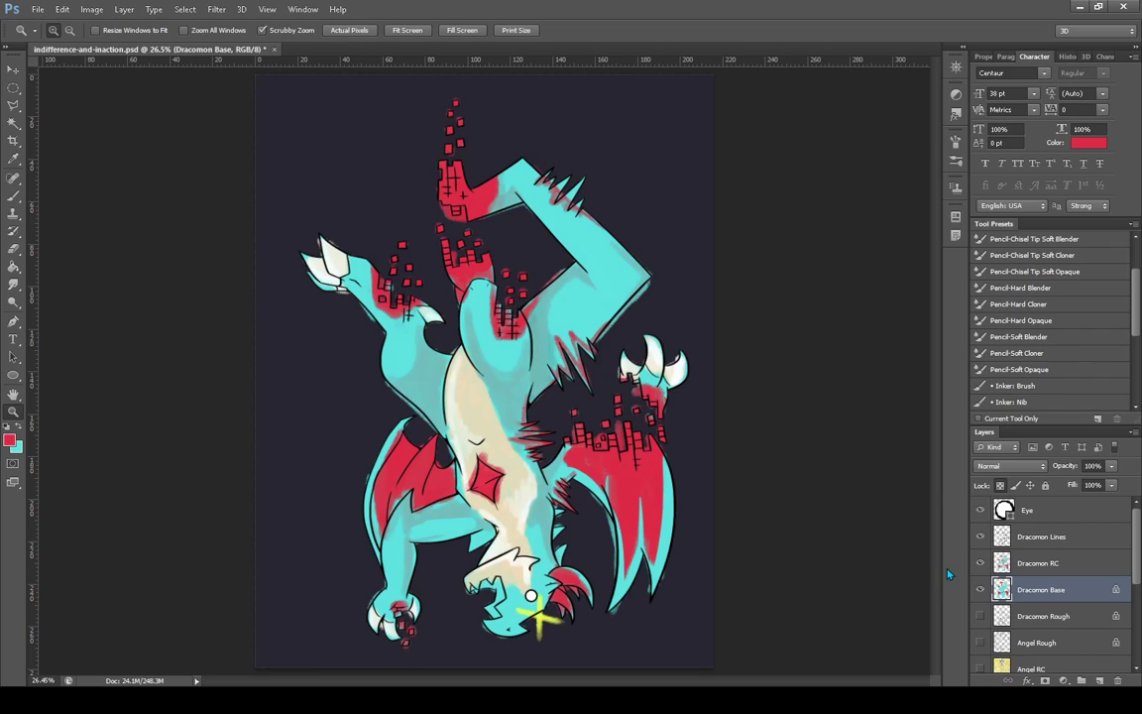
{"action": "left_click", "coordinate": [980, 563]}
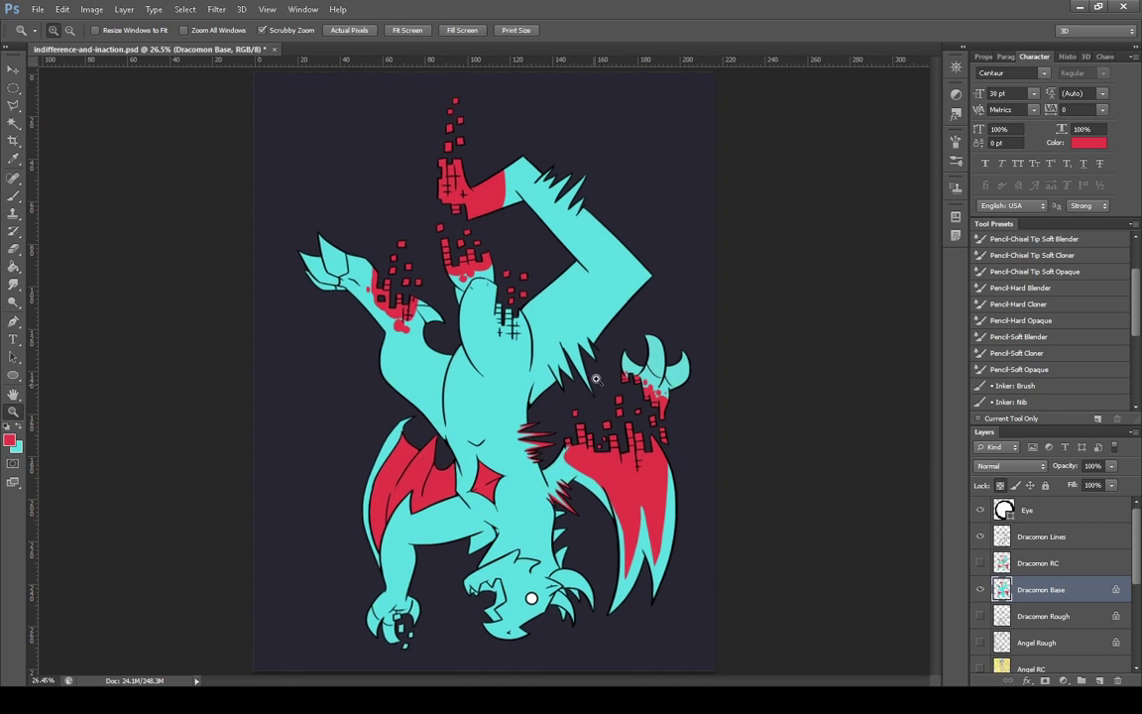
{"action": "left_click", "coordinate": [623, 359]}
{"action": "left_click", "coordinate": [623, 359]}
{"action": "left_click", "coordinate": [622, 359]}
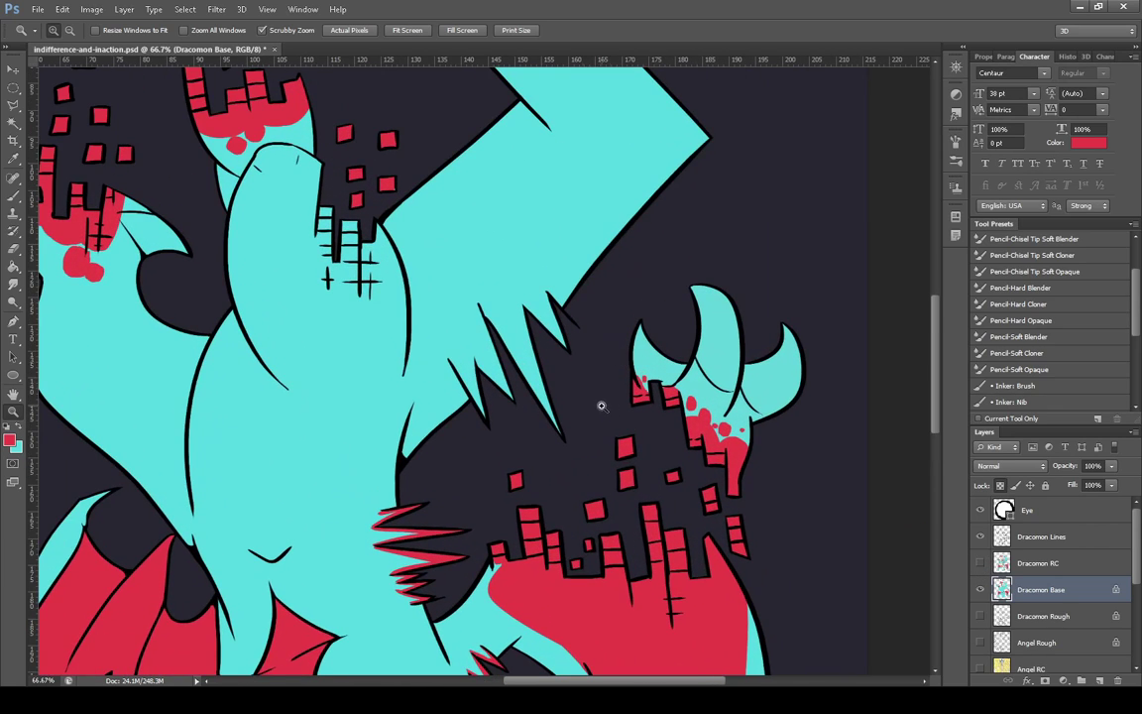
{"action": "left_click", "coordinate": [13, 195]}
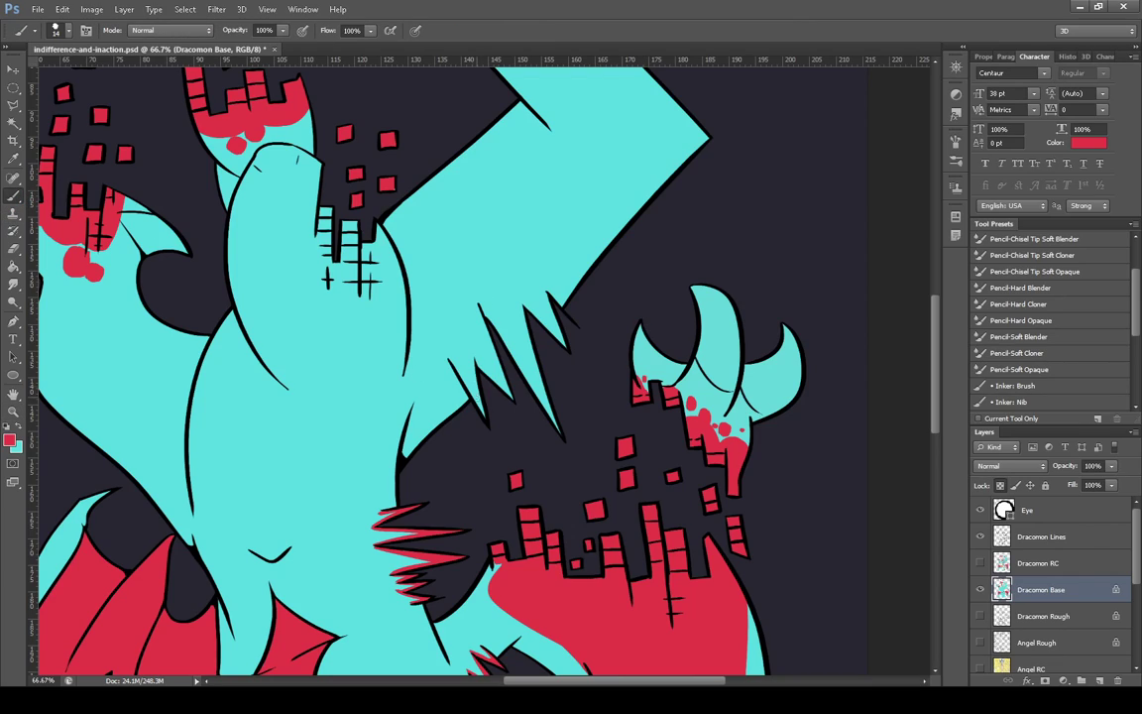
{"action": "left_click_drag", "start_coordinate": [449, 359], "coordinate": [483, 417]}
{"action": "left_click_drag", "start_coordinate": [475, 360], "coordinate": [484, 422]}
{"action": "left_click_drag", "start_coordinate": [496, 354], "coordinate": [514, 399]}
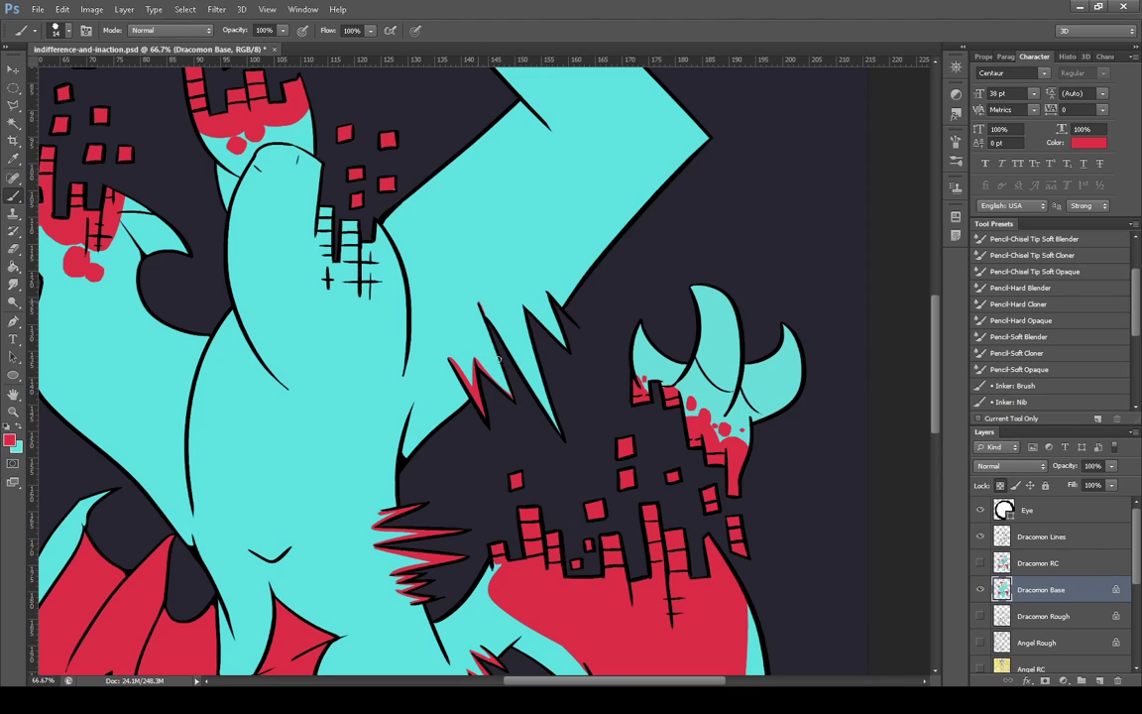
{"action": "left_click_drag", "start_coordinate": [481, 314], "coordinate": [498, 376]}
{"action": "left_click_drag", "start_coordinate": [480, 306], "coordinate": [560, 432]}
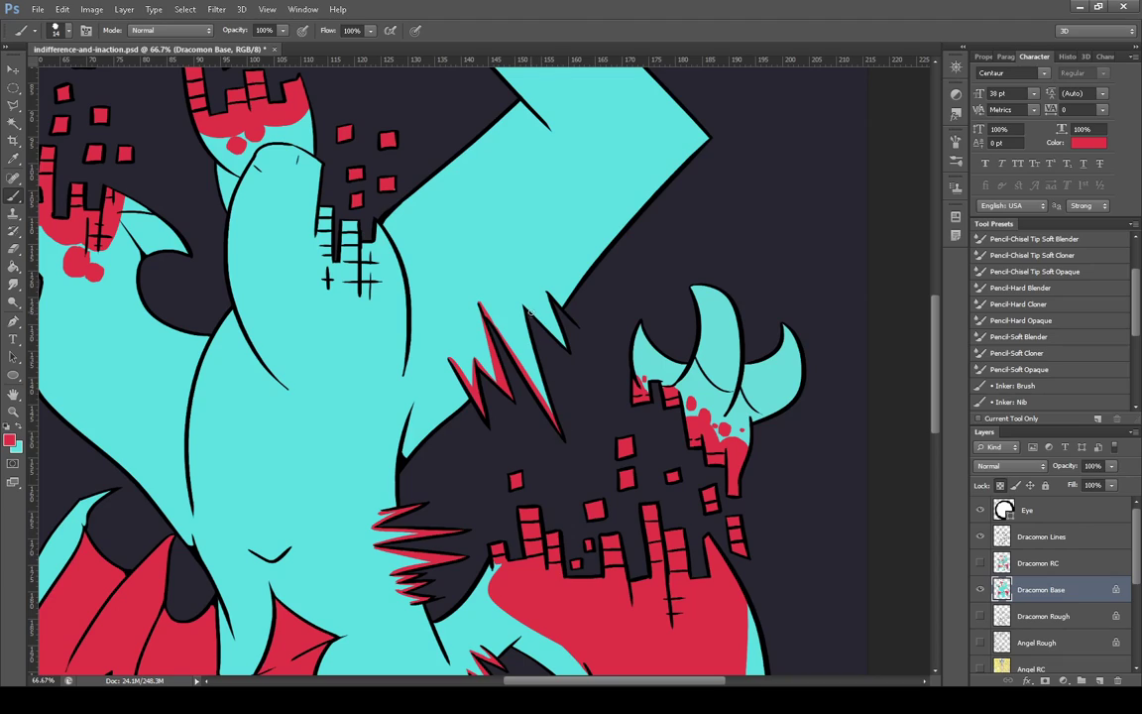
Paint red along the remaining spikes of the jagged tear at the tail base, up to its outer edge
{"action": "left_click_drag", "start_coordinate": [524, 306], "coordinate": [561, 437]}
{"action": "left_click_drag", "start_coordinate": [540, 349], "coordinate": [561, 437]}
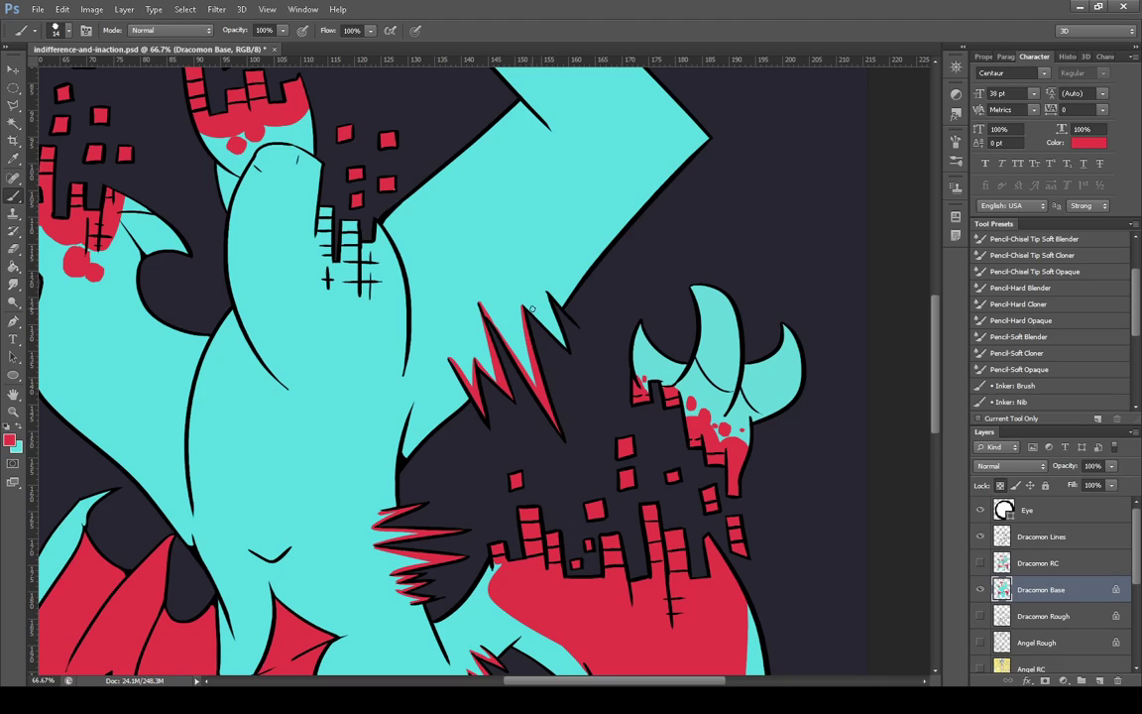
{"action": "left_click_drag", "start_coordinate": [523, 306], "coordinate": [567, 347]}
{"action": "left_click_drag", "start_coordinate": [548, 294], "coordinate": [577, 368]}
{"action": "left_click_drag", "start_coordinate": [549, 296], "coordinate": [571, 357]}
{"action": "left_click_drag", "start_coordinate": [552, 295], "coordinate": [589, 330]}
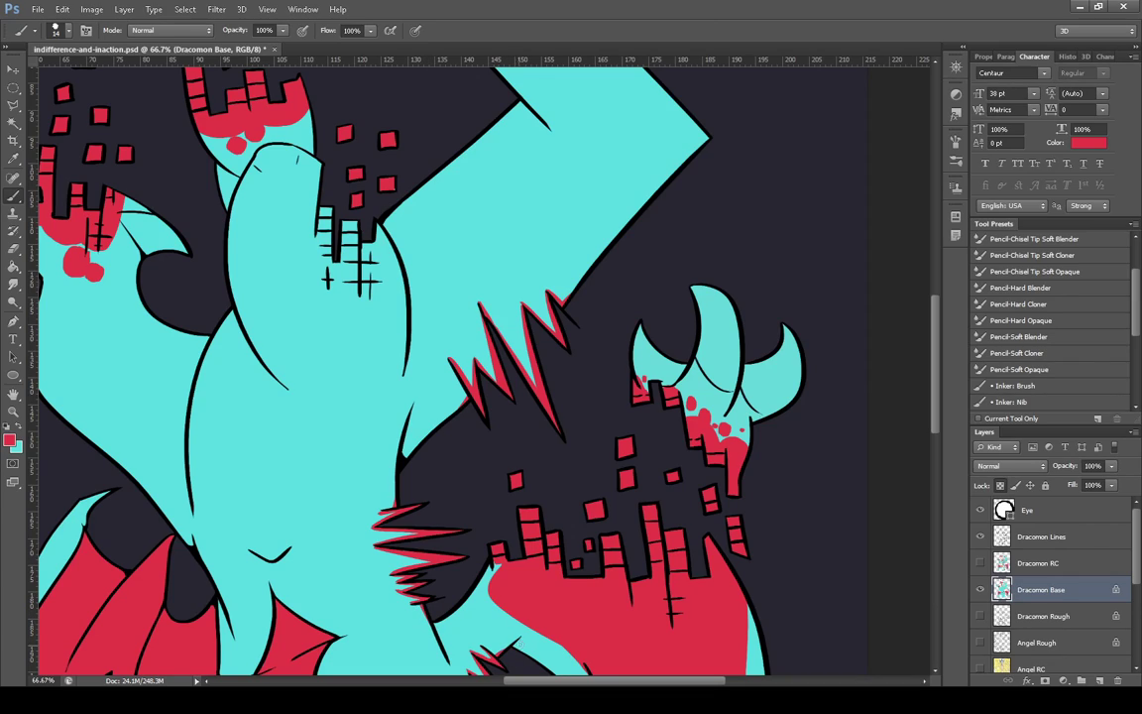
Paint red edges along all the spikes of the jagged tear on the upper tail, including the skin at both ends
{"action": "scroll", "coordinate": [520, 615], "scroll_direction": "down", "scroll_amount": 4}
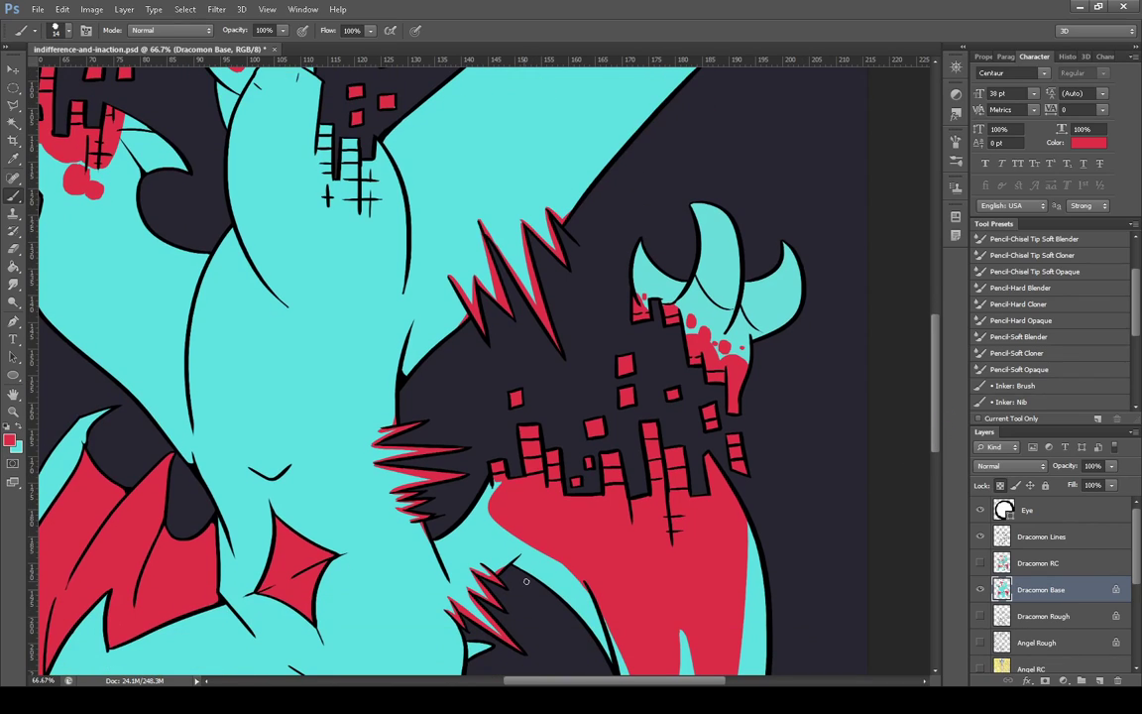
{"action": "scroll", "coordinate": [935, 352], "scroll_direction": "up", "scroll_amount": 5}
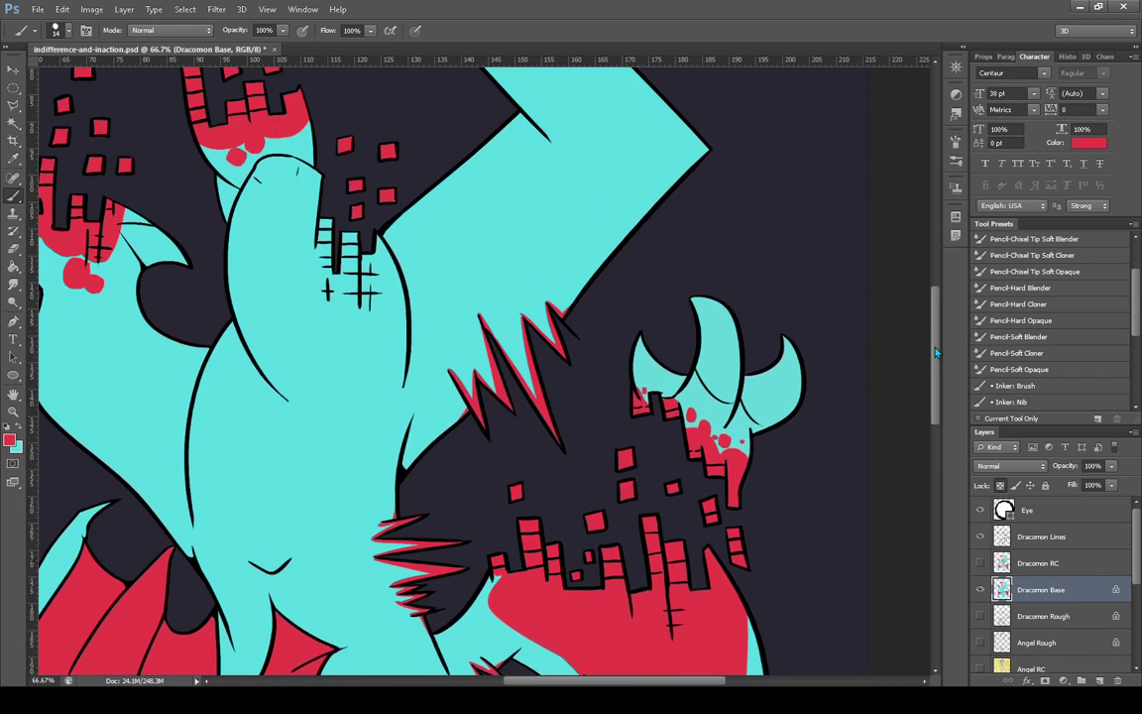
{"action": "scroll", "coordinate": [917, 297], "scroll_direction": "up", "scroll_amount": 15}
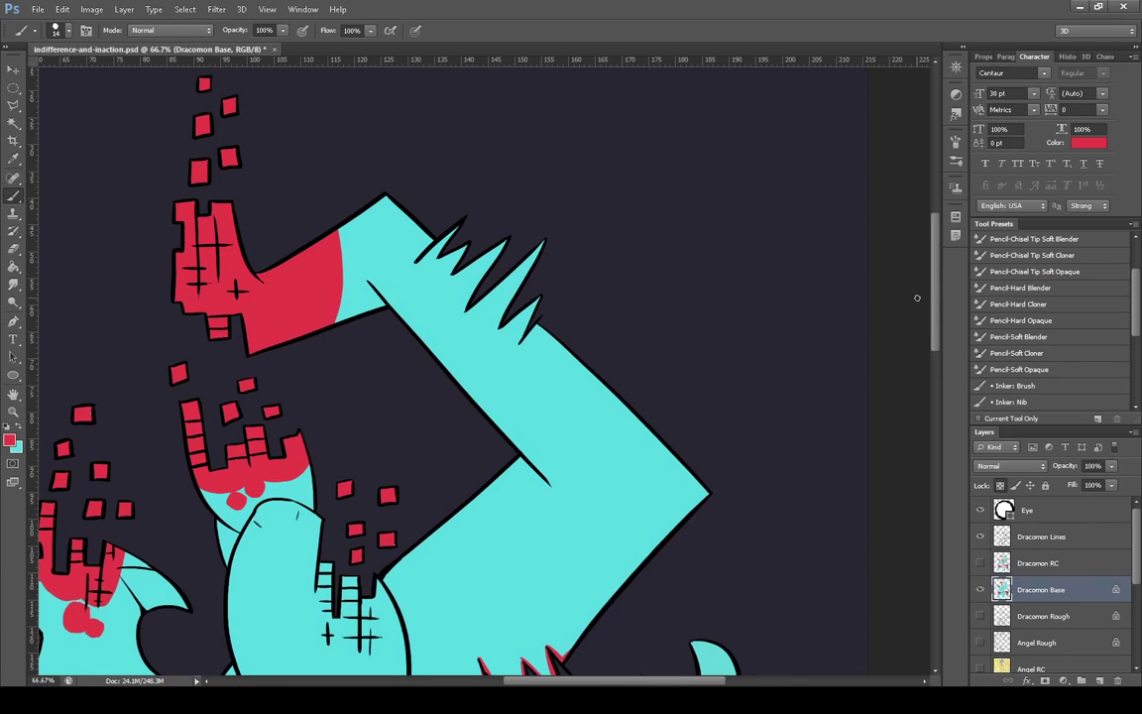
{"action": "left_click", "coordinate": [430, 241]}
{"action": "mouse_move", "coordinate": [537, 324]}
{"action": "left_mouse_down"}
{"action": "mouse_move", "coordinate": [559, 297]}
{"action": "mouse_move", "coordinate": [520, 345]}
{"action": "mouse_move", "coordinate": [534, 316]}
{"action": "left_mouse_up"}
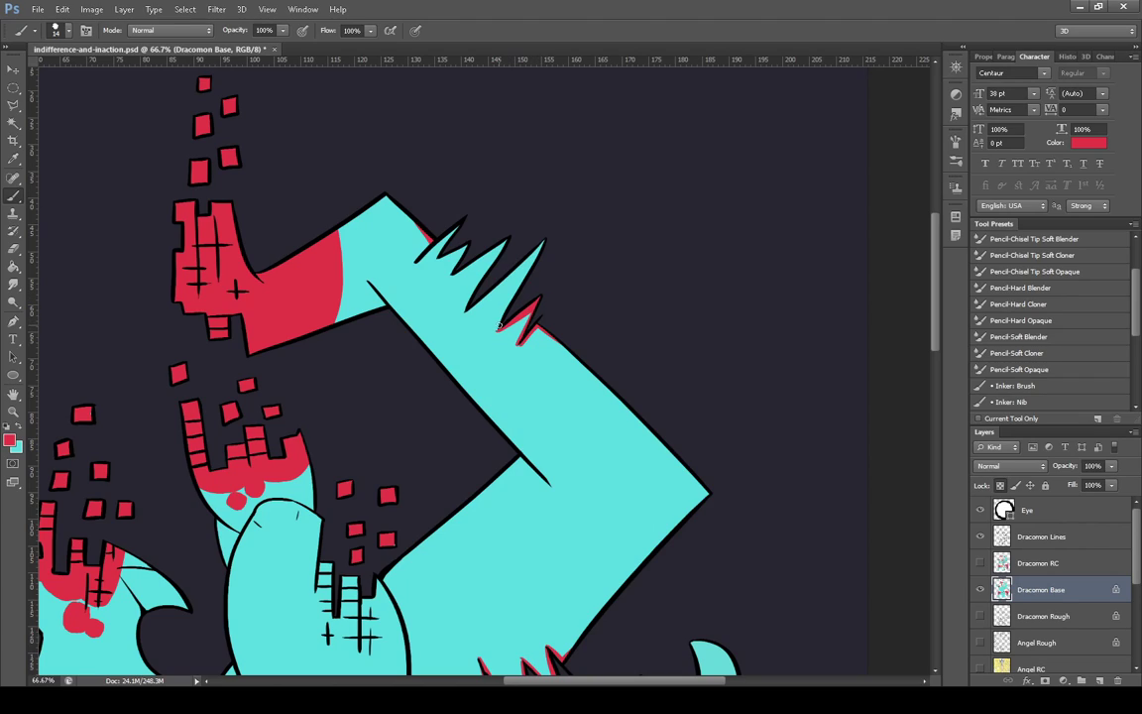
{"action": "left_click_drag", "start_coordinate": [498, 328], "coordinate": [534, 262]}
{"action": "left_click_drag", "start_coordinate": [469, 312], "coordinate": [537, 252]}
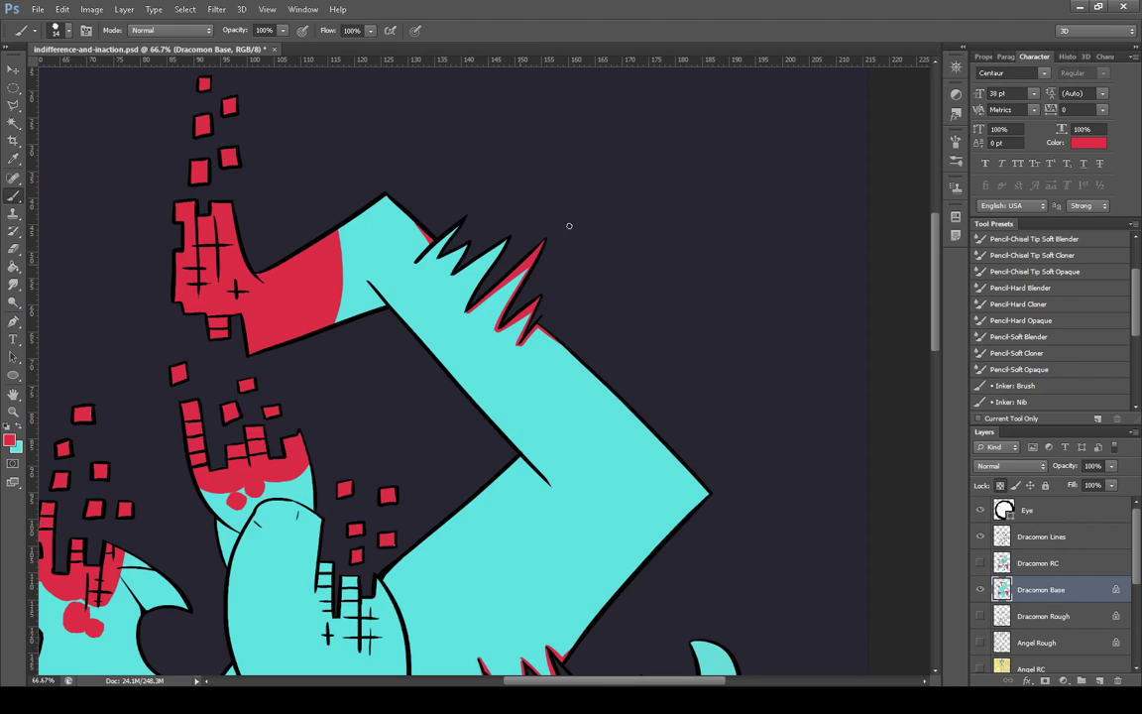
{"action": "left_click_drag", "start_coordinate": [466, 313], "coordinate": [506, 242]}
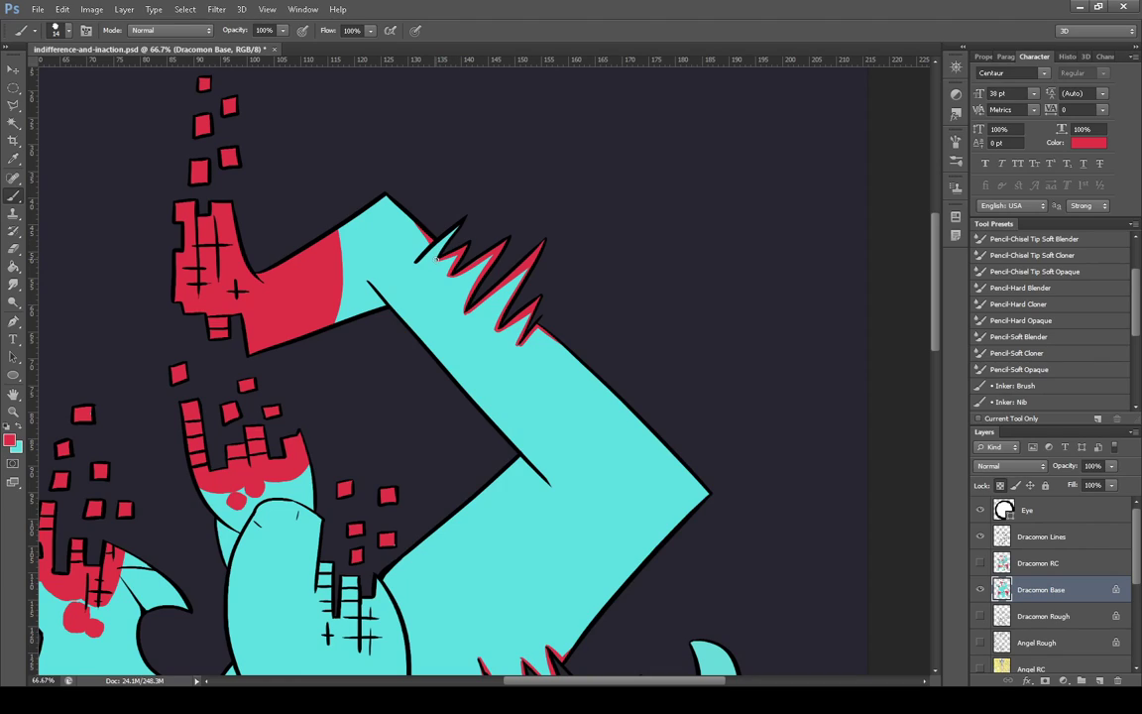
{"action": "left_click_drag", "start_coordinate": [416, 260], "coordinate": [438, 238]}
Paint the blocky break on the raised thigh red with the Brush at size 24, adding a few loose dots below it
{"action": "left_click_drag", "start_coordinate": [937, 319], "coordinate": [938, 374]}
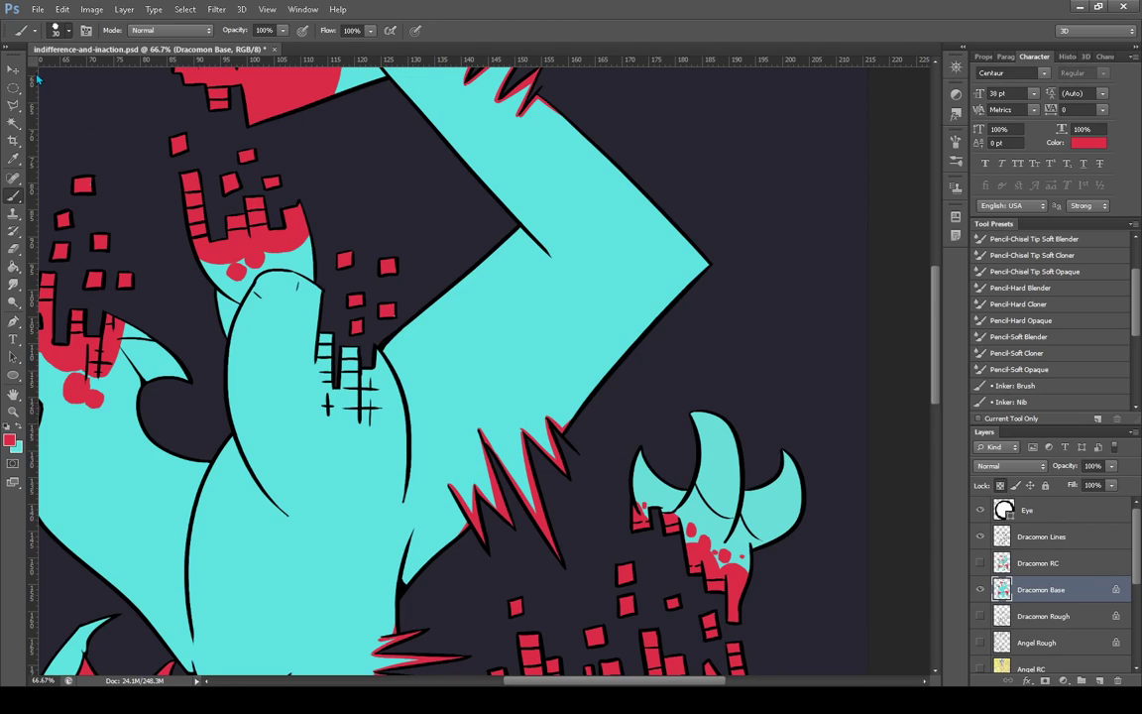
{"action": "mouse_move", "coordinate": [328, 345]}
{"action": "left_mouse_down"}
{"action": "mouse_move", "coordinate": [335, 398]}
{"action": "mouse_move", "coordinate": [349, 356]}
{"action": "mouse_move", "coordinate": [338, 385]}
{"action": "mouse_move", "coordinate": [358, 399]}
{"action": "mouse_move", "coordinate": [352, 387]}
{"action": "mouse_move", "coordinate": [322, 390]}
{"action": "mouse_move", "coordinate": [314, 363]}
{"action": "mouse_move", "coordinate": [346, 354]}
{"action": "mouse_move", "coordinate": [328, 401]}
{"action": "mouse_move", "coordinate": [317, 387]}
{"action": "mouse_move", "coordinate": [362, 400]}
{"action": "mouse_move", "coordinate": [350, 409]}
{"action": "mouse_move", "coordinate": [351, 374]}
{"action": "mouse_move", "coordinate": [342, 428]}
{"action": "left_mouse_up"}
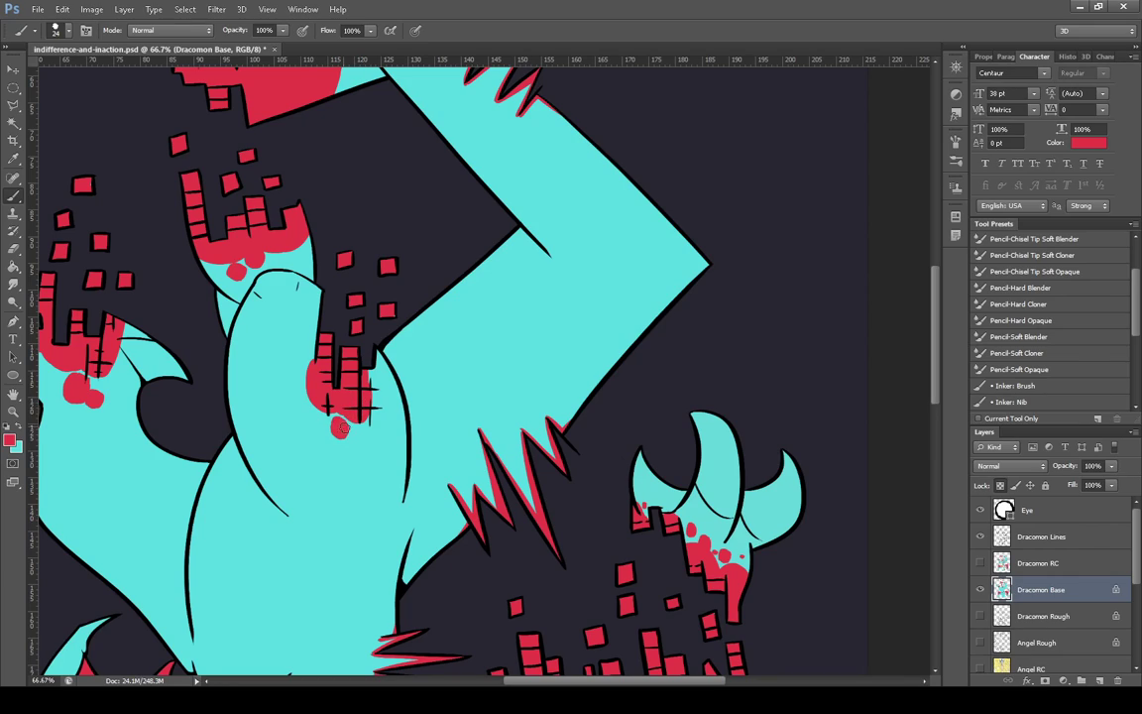
{"action": "mouse_move", "coordinate": [374, 387]}
{"action": "left_mouse_down"}
{"action": "mouse_move", "coordinate": [371, 360]}
{"action": "mouse_move", "coordinate": [377, 395]}
{"action": "left_mouse_up"}
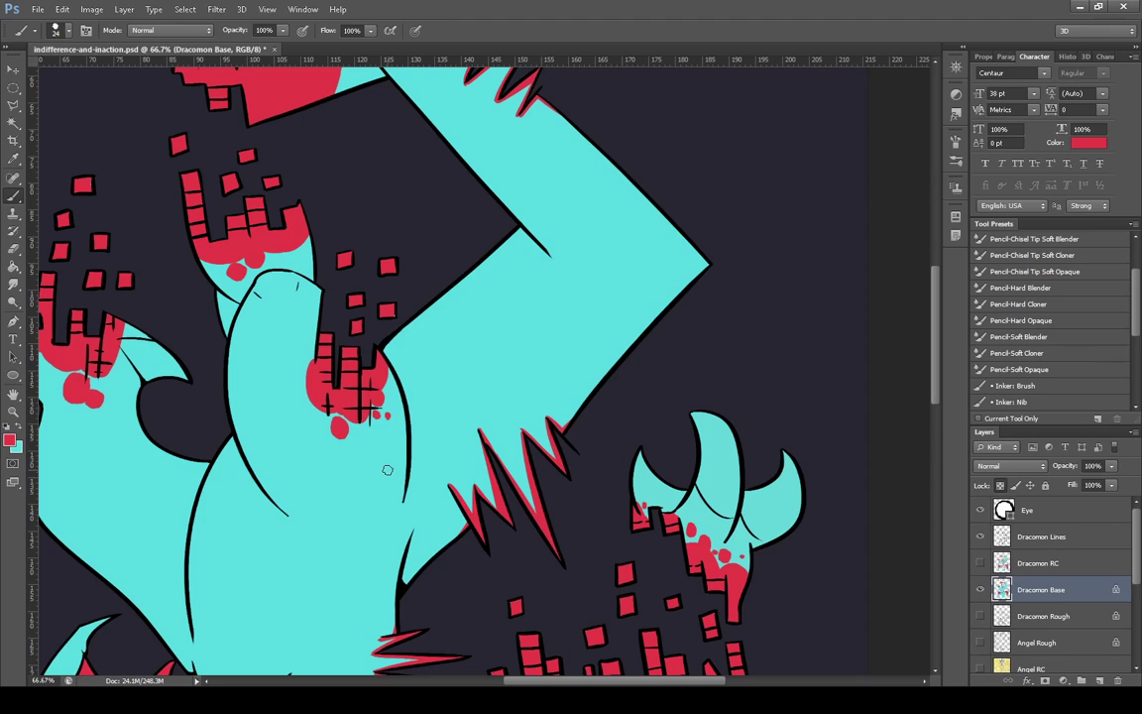
Show Dracomon RC, sample the off-white of the foot claws as the foreground color, and hide the layer again
{"action": "left_click", "coordinate": [12, 413]}
{"action": "key", "text": "ctrl+0"}
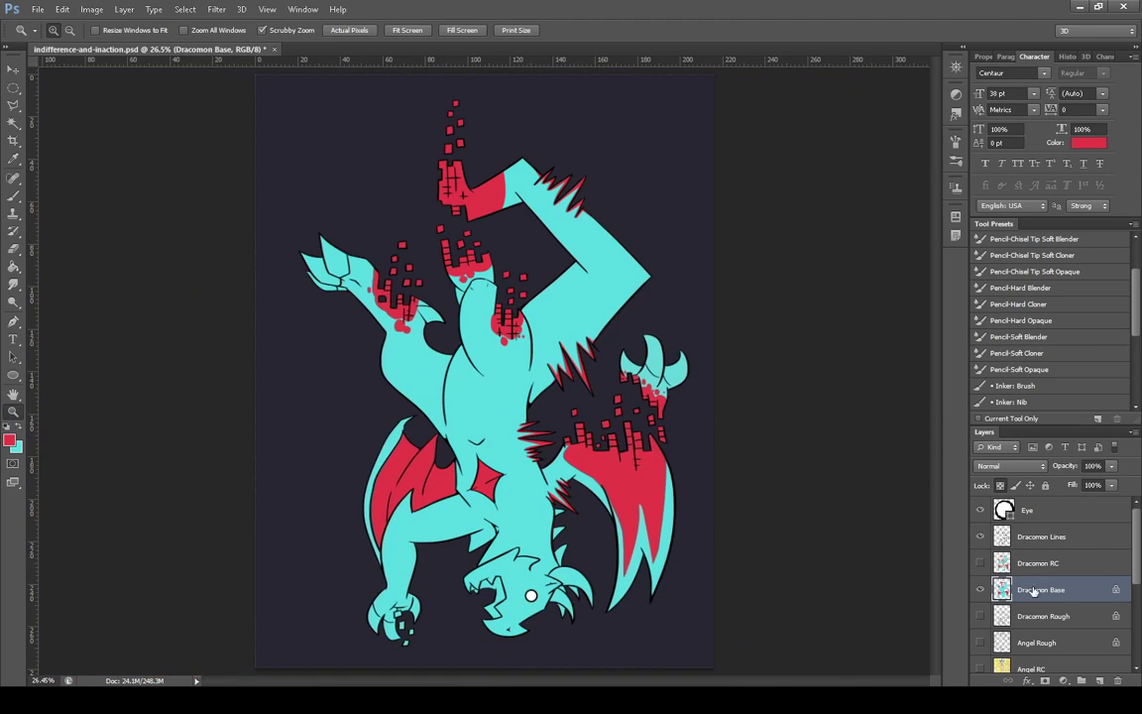
{"action": "left_click", "coordinate": [981, 563]}
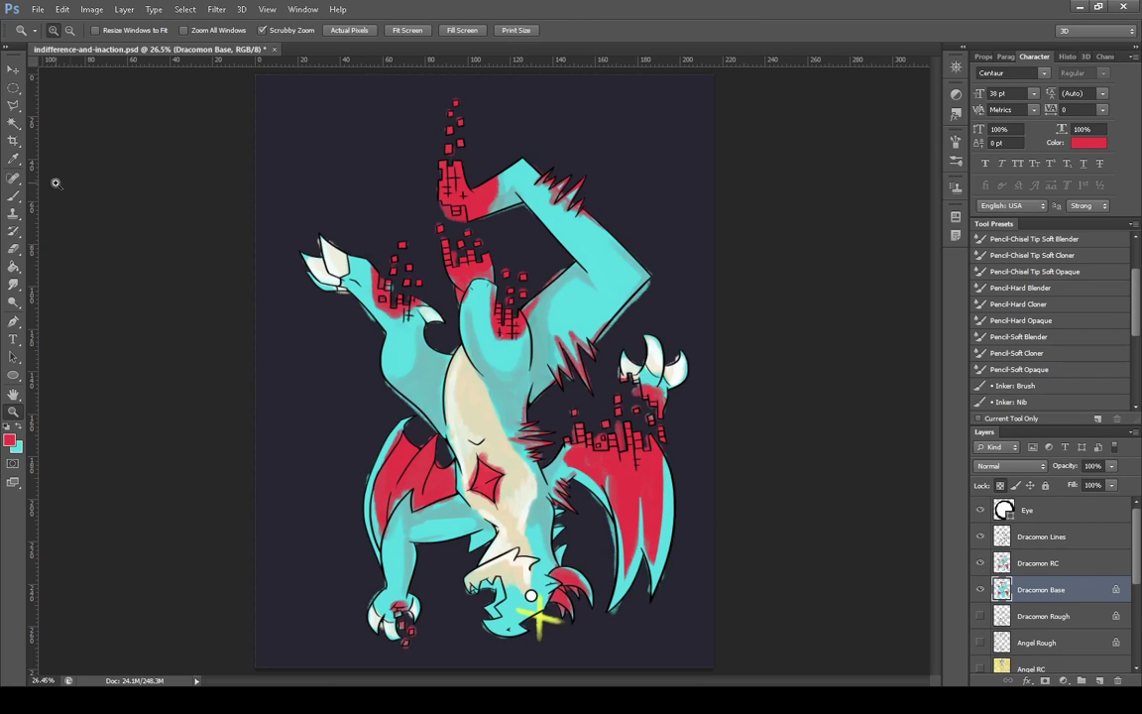
{"action": "left_click", "coordinate": [14, 156]}
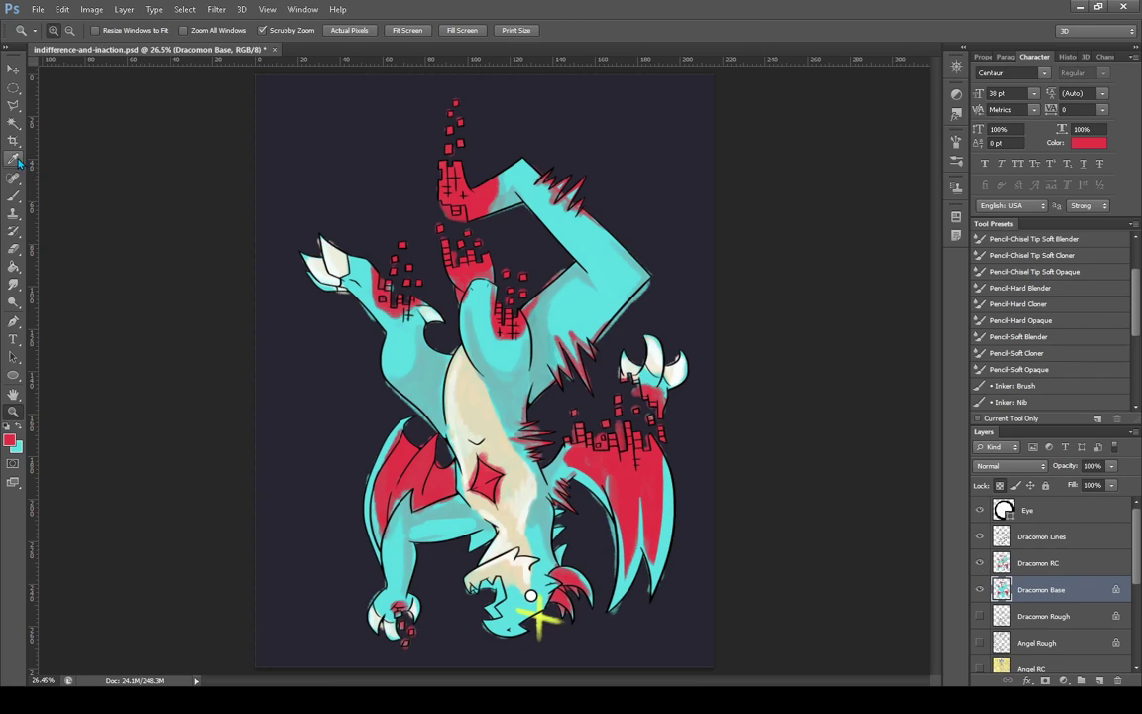
{"action": "left_click", "coordinate": [337, 258]}
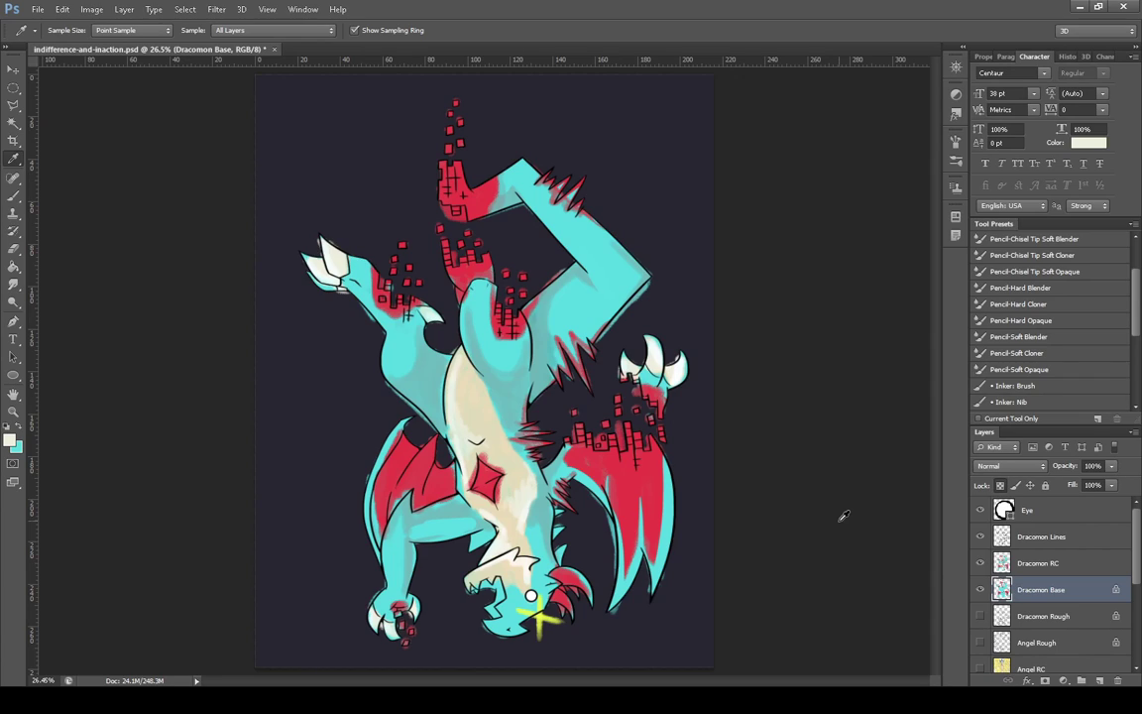
{"action": "left_click", "coordinate": [980, 563]}
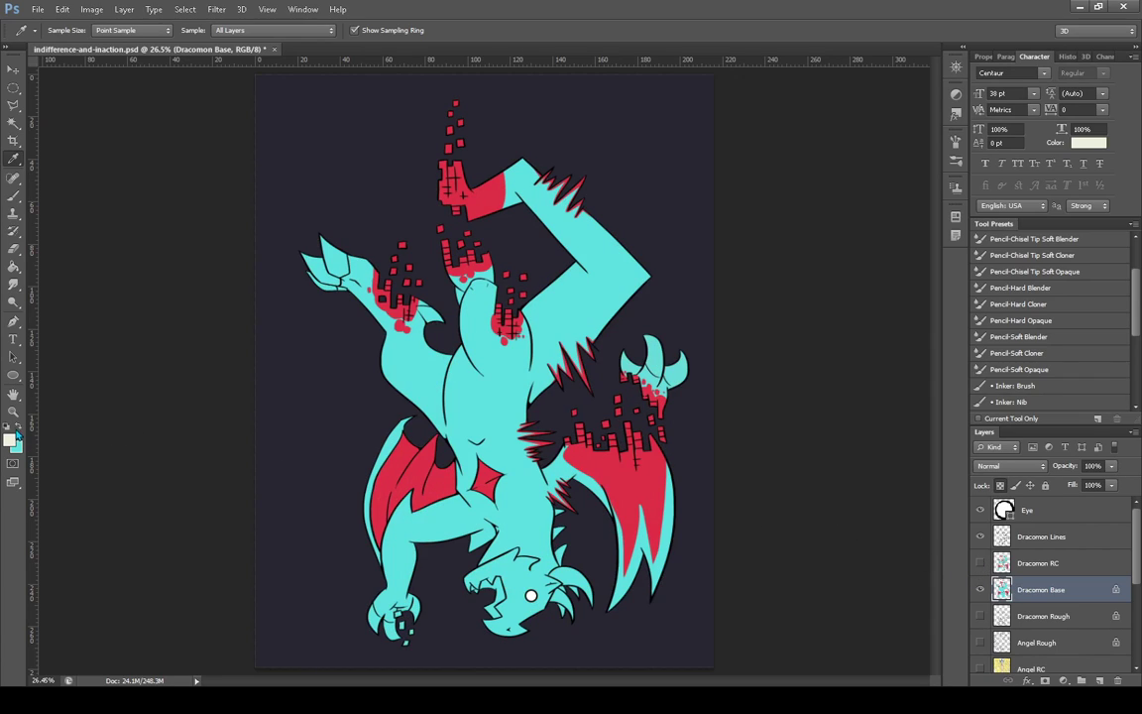
Paint the claws of the outstretched foot and the claw behind the raised thigh off-white with the Brush at size 26
{"action": "left_click", "coordinate": [14, 410]}
{"action": "left_click", "coordinate": [299, 287]}
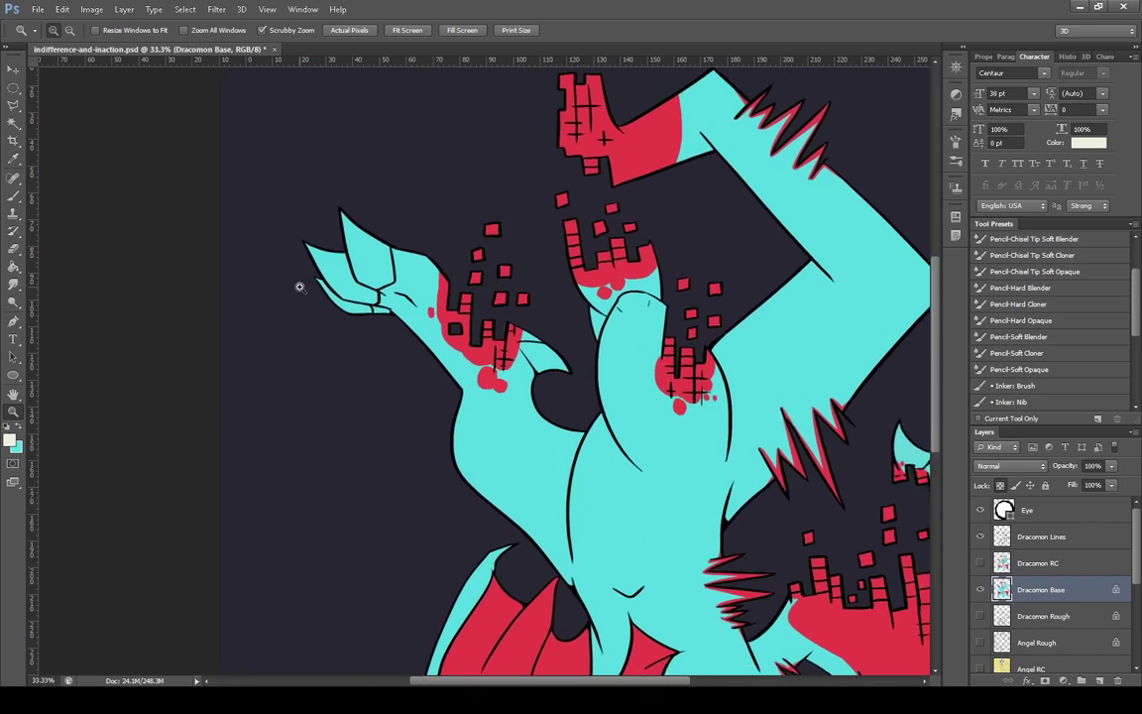
{"action": "left_click", "coordinate": [15, 197]}
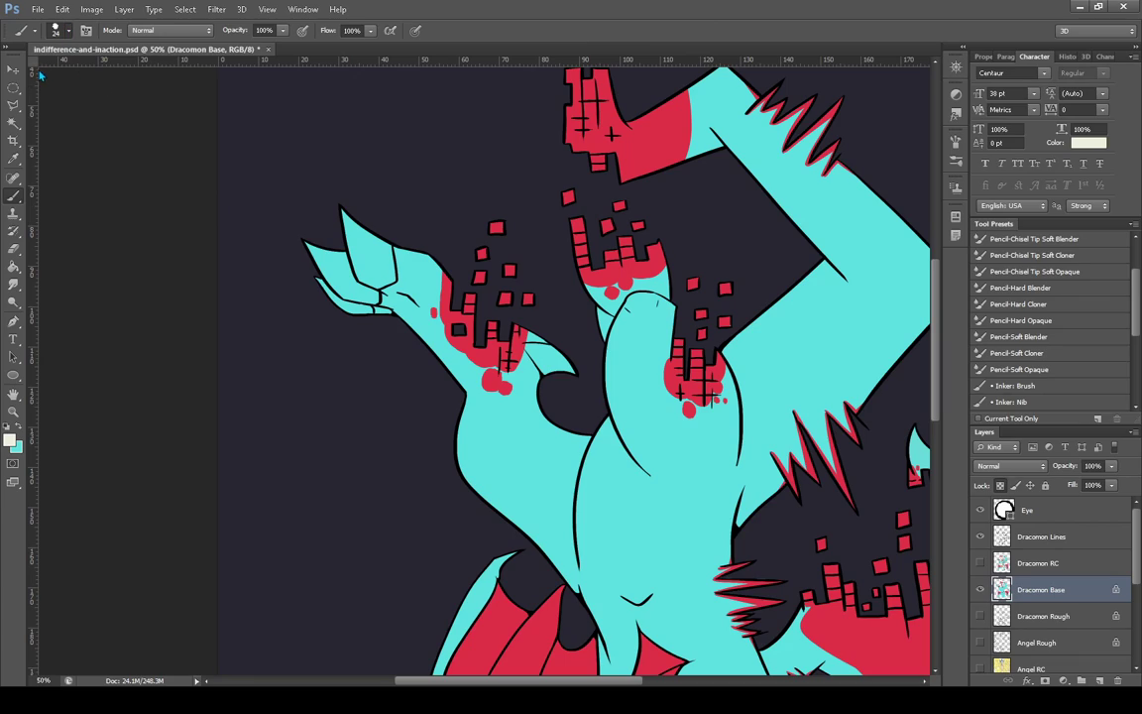
{"action": "mouse_move", "coordinate": [298, 282]}
{"action": "left_mouse_down"}
{"action": "mouse_move", "coordinate": [309, 248]}
{"action": "mouse_move", "coordinate": [357, 320]}
{"action": "mouse_move", "coordinate": [371, 313]}
{"action": "mouse_move", "coordinate": [332, 265]}
{"action": "mouse_move", "coordinate": [375, 285]}
{"action": "mouse_move", "coordinate": [339, 259]}
{"action": "mouse_move", "coordinate": [388, 279]}
{"action": "mouse_move", "coordinate": [349, 243]}
{"action": "left_mouse_up"}
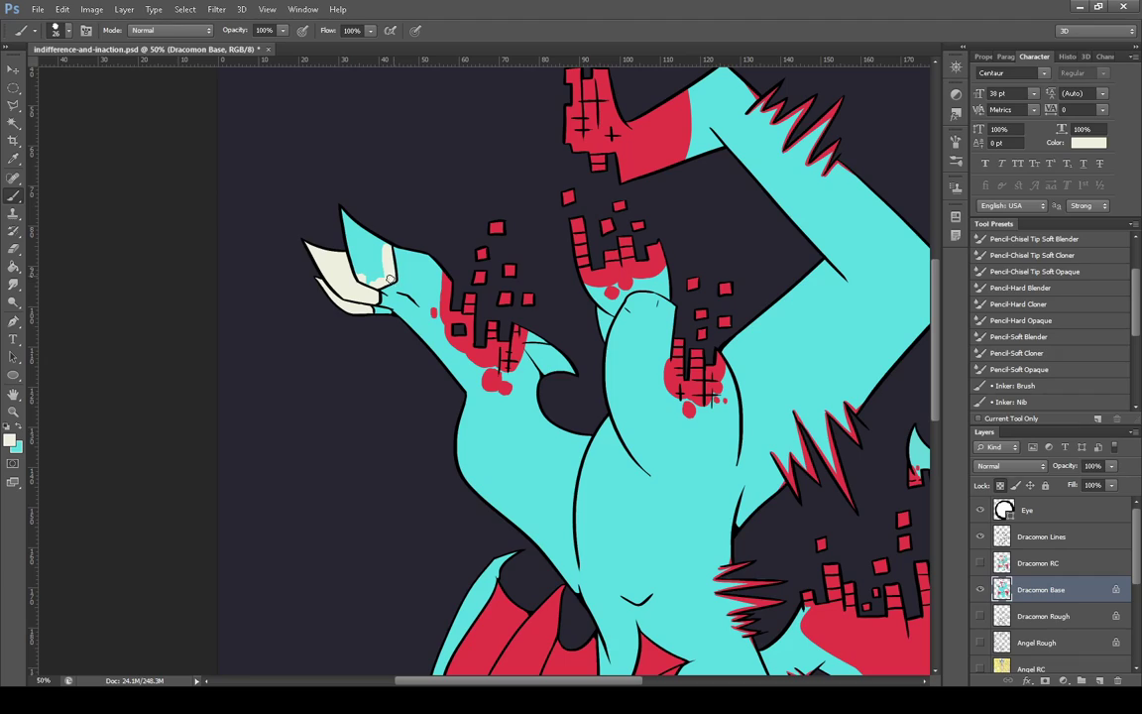
{"action": "mouse_move", "coordinate": [391, 279]}
{"action": "left_mouse_down"}
{"action": "mouse_move", "coordinate": [369, 249]}
{"action": "mouse_move", "coordinate": [366, 270]}
{"action": "mouse_move", "coordinate": [352, 212]}
{"action": "mouse_move", "coordinate": [355, 278]}
{"action": "mouse_move", "coordinate": [343, 220]}
{"action": "left_mouse_up"}
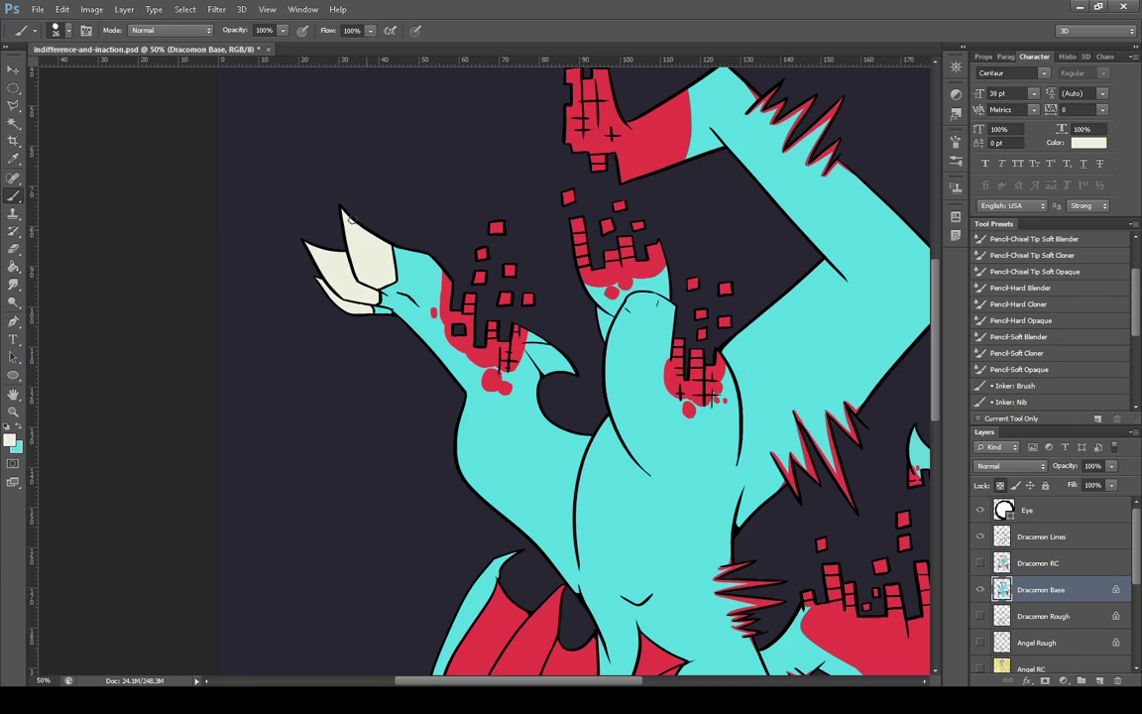
{"action": "mouse_move", "coordinate": [575, 371]}
{"action": "left_mouse_down"}
{"action": "mouse_move", "coordinate": [543, 363]}
{"action": "mouse_move", "coordinate": [547, 376]}
{"action": "mouse_move", "coordinate": [535, 348]}
{"action": "mouse_move", "coordinate": [545, 353]}
{"action": "left_mouse_up"}
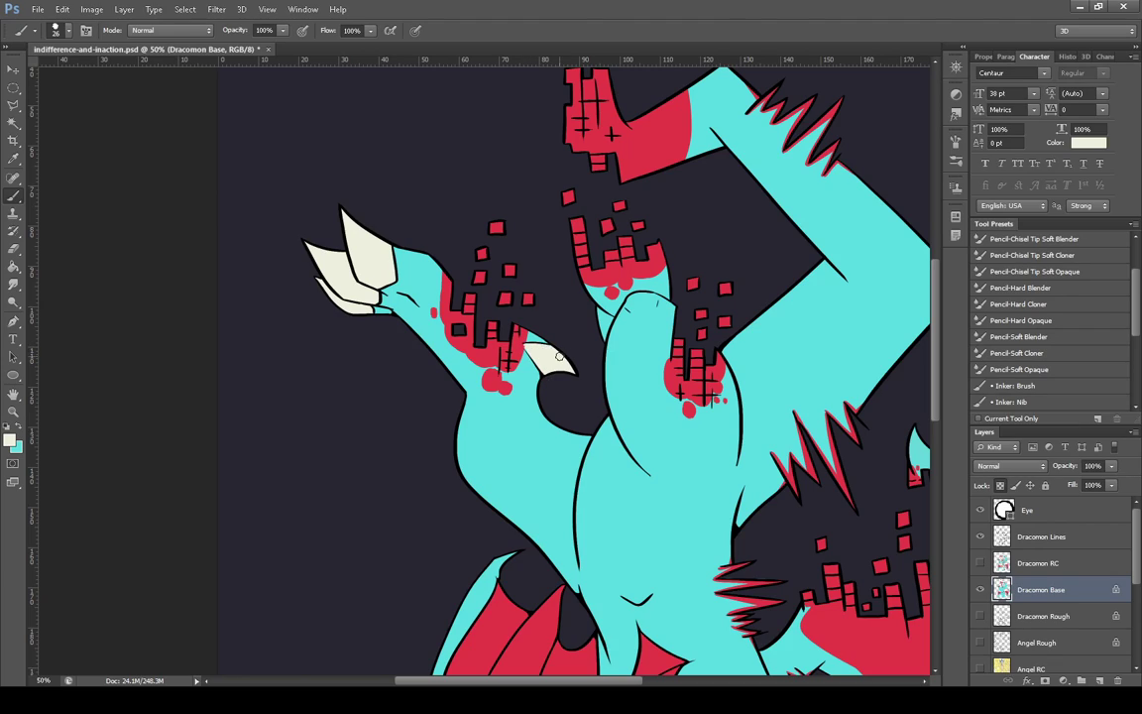
{"action": "mouse_move", "coordinate": [609, 316]}
{"action": "left_mouse_down"}
{"action": "mouse_move", "coordinate": [603, 331]}
{"action": "mouse_move", "coordinate": [600, 312]}
{"action": "left_mouse_up"}
{"action": "left_click", "coordinate": [1000, 485]}
{"action": "left_click", "coordinate": [1001, 485]}
Paint the three claws of the hand hanging beside the head off-white
{"action": "left_click_drag", "start_coordinate": [940, 344], "coordinate": [923, 462]}
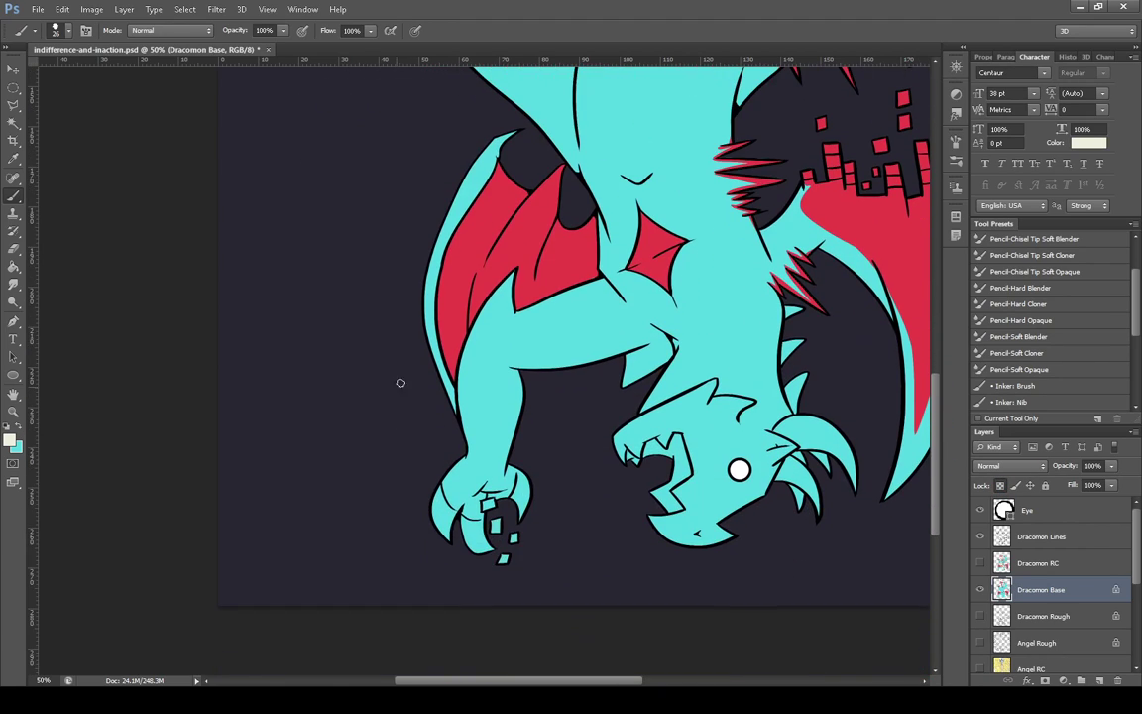
{"action": "mouse_move", "coordinate": [451, 531]}
{"action": "left_mouse_down"}
{"action": "mouse_move", "coordinate": [437, 492]}
{"action": "mouse_move", "coordinate": [442, 510]}
{"action": "left_mouse_up"}
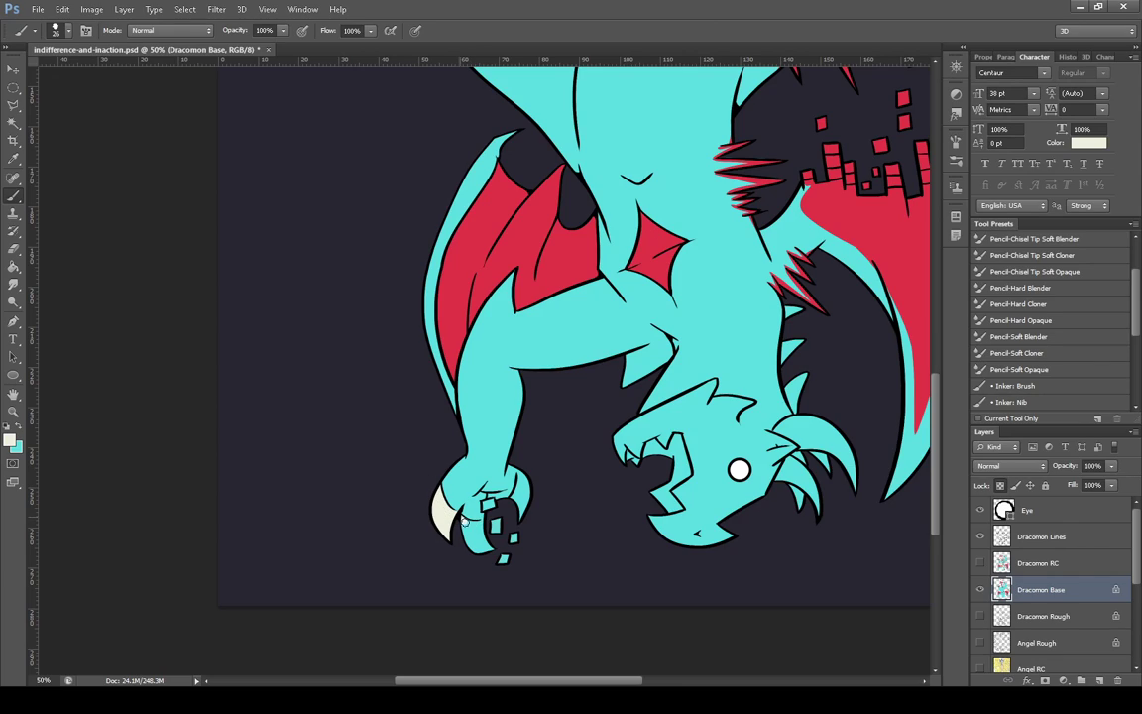
{"action": "left_click_drag", "start_coordinate": [467, 522], "coordinate": [479, 532]}
{"action": "mouse_move", "coordinate": [525, 512]}
{"action": "left_mouse_down"}
{"action": "mouse_move", "coordinate": [525, 487]}
{"action": "mouse_move", "coordinate": [513, 499]}
{"action": "left_mouse_up"}
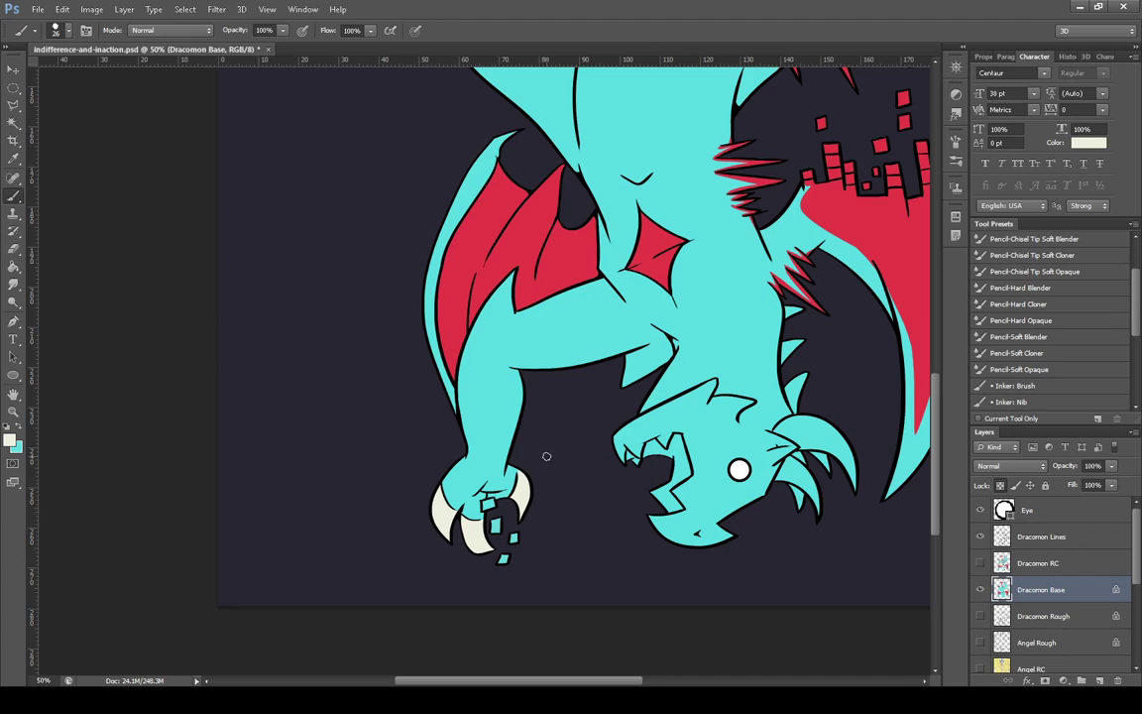
Paint the three claws of the detached hand above the broken wing off-white, keeping transparent pixels locked
{"action": "left_click_drag", "start_coordinate": [602, 682], "coordinate": [714, 683]}
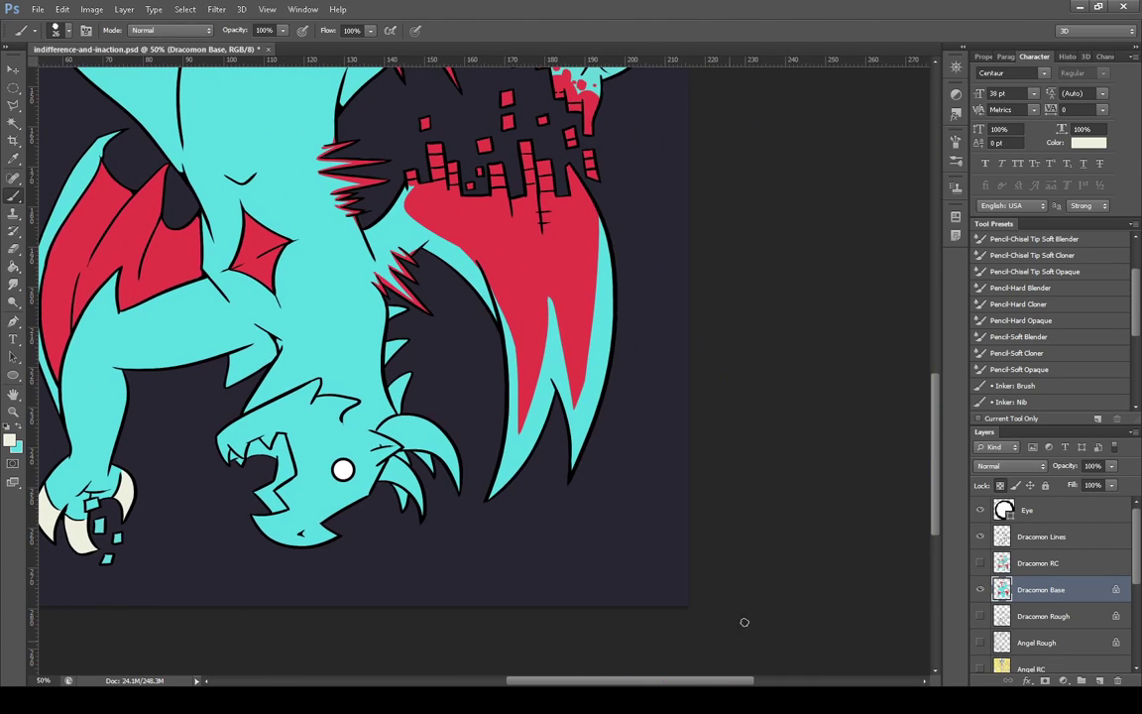
{"action": "left_click_drag", "start_coordinate": [937, 417], "coordinate": [929, 336]}
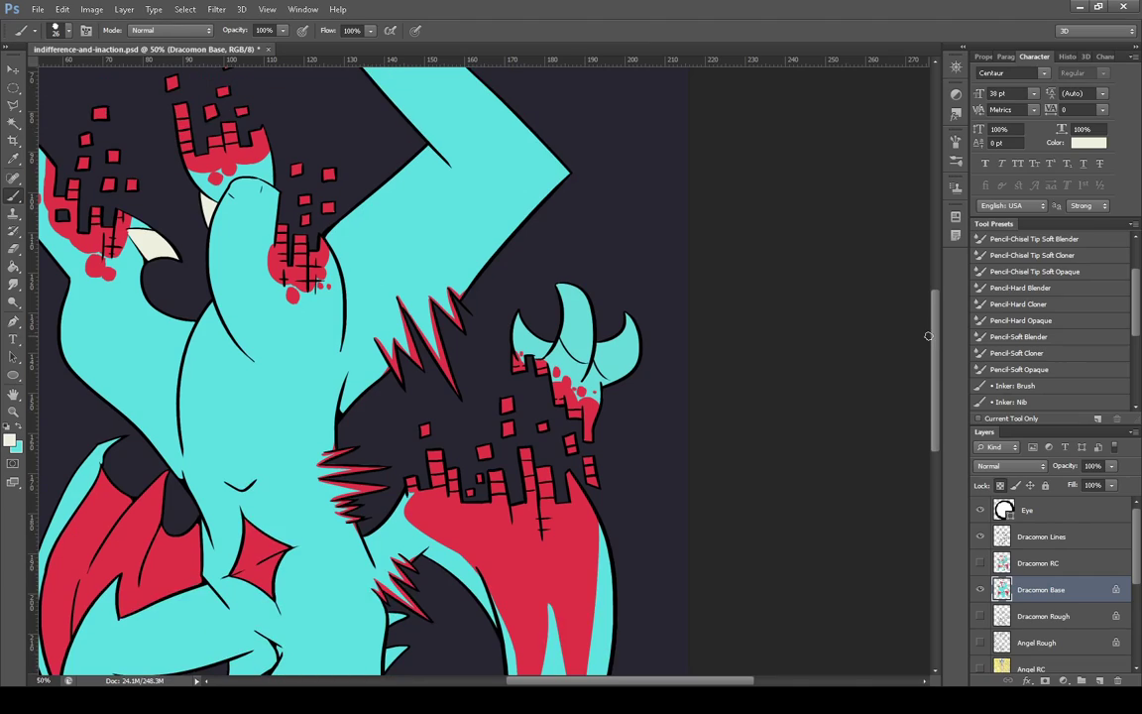
{"action": "mouse_move", "coordinate": [602, 365]}
{"action": "left_mouse_down"}
{"action": "mouse_move", "coordinate": [597, 355]}
{"action": "mouse_move", "coordinate": [605, 362]}
{"action": "mouse_move", "coordinate": [619, 347]}
{"action": "mouse_move", "coordinate": [625, 357]}
{"action": "mouse_move", "coordinate": [632, 329]}
{"action": "left_mouse_up"}
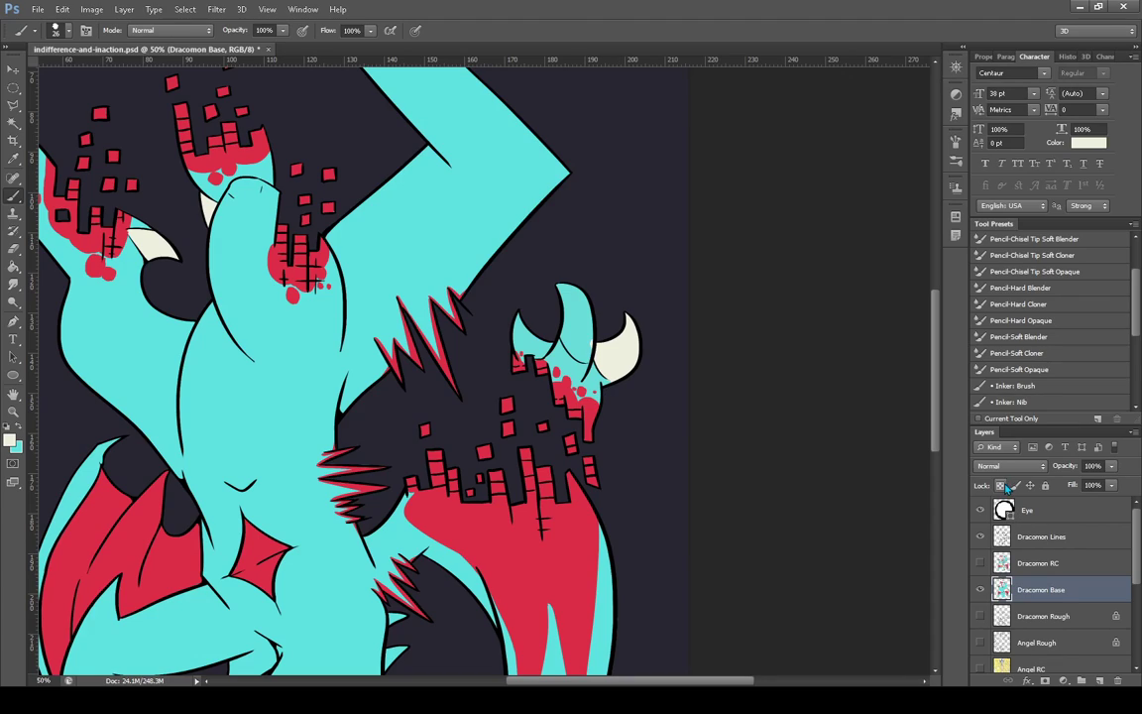
{"action": "key", "text": "slash"}
{"action": "mouse_move", "coordinate": [574, 351]}
{"action": "left_mouse_down"}
{"action": "mouse_move", "coordinate": [587, 362]}
{"action": "mouse_move", "coordinate": [567, 309]}
{"action": "mouse_move", "coordinate": [583, 340]}
{"action": "mouse_move", "coordinate": [578, 301]}
{"action": "left_mouse_up"}
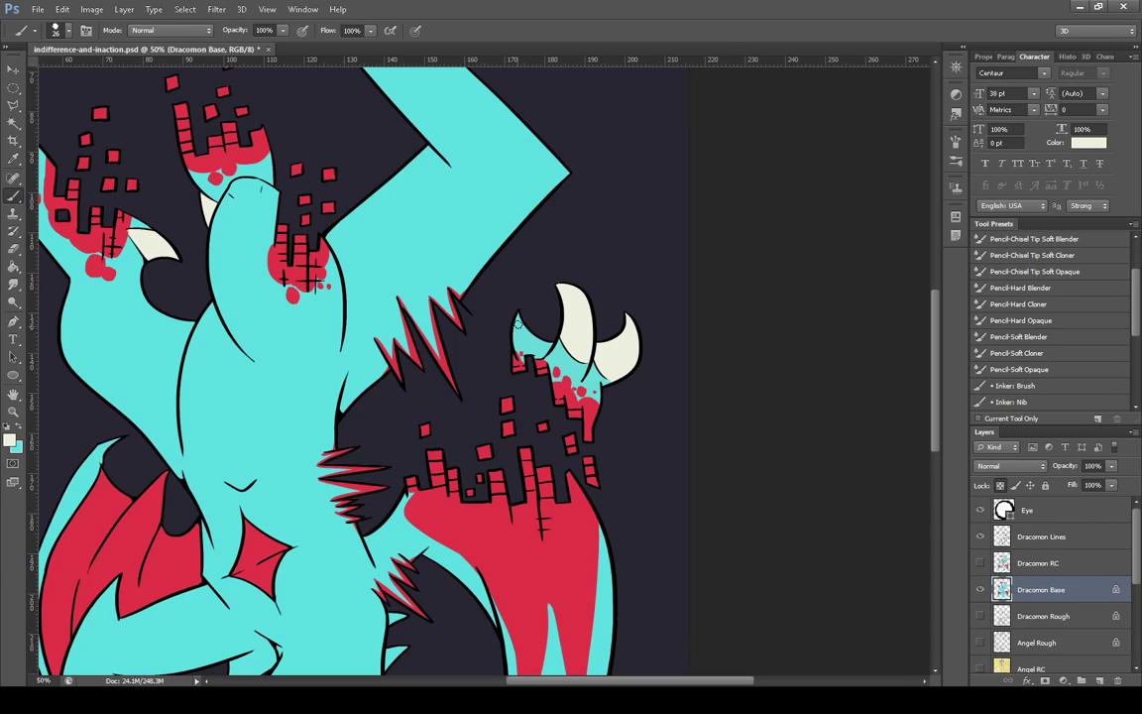
{"action": "mouse_move", "coordinate": [518, 324]}
{"action": "left_mouse_down"}
{"action": "mouse_move", "coordinate": [539, 346]}
{"action": "mouse_move", "coordinate": [526, 348]}
{"action": "mouse_move", "coordinate": [541, 351]}
{"action": "mouse_move", "coordinate": [523, 350]}
{"action": "left_mouse_up"}
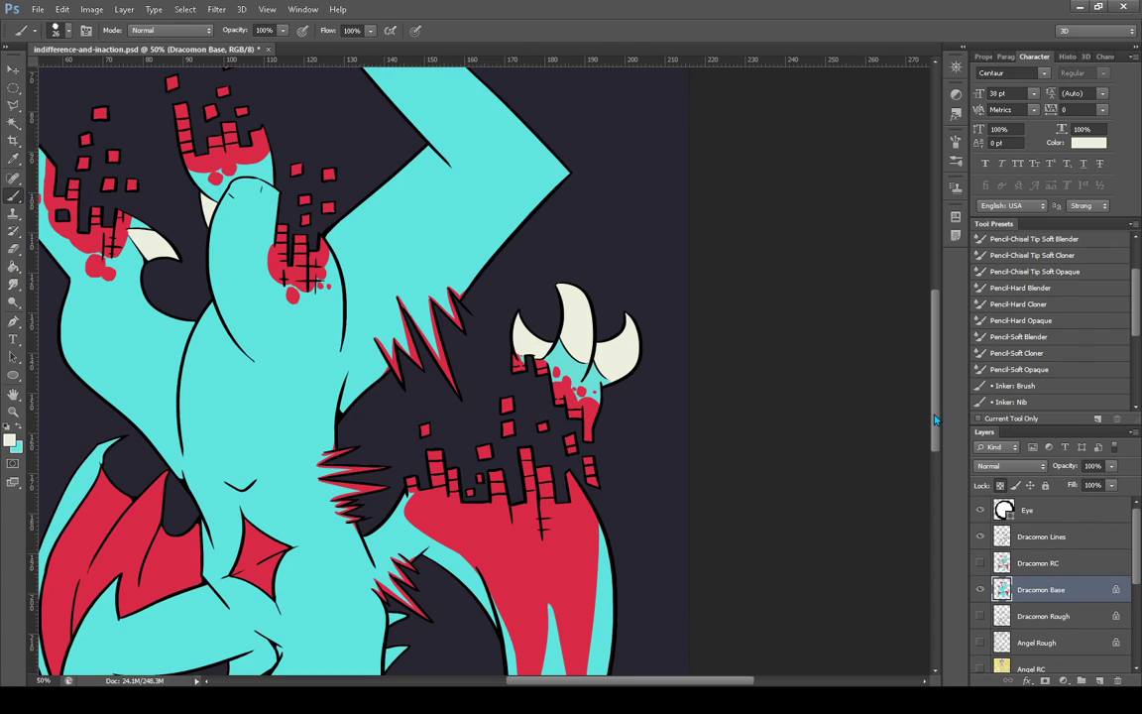
Sample the red of the wing membrane and paint the loose blocks breaking off the clawed hand red
{"action": "scroll", "coordinate": [845, 421], "scroll_direction": "down", "scroll_amount": 5}
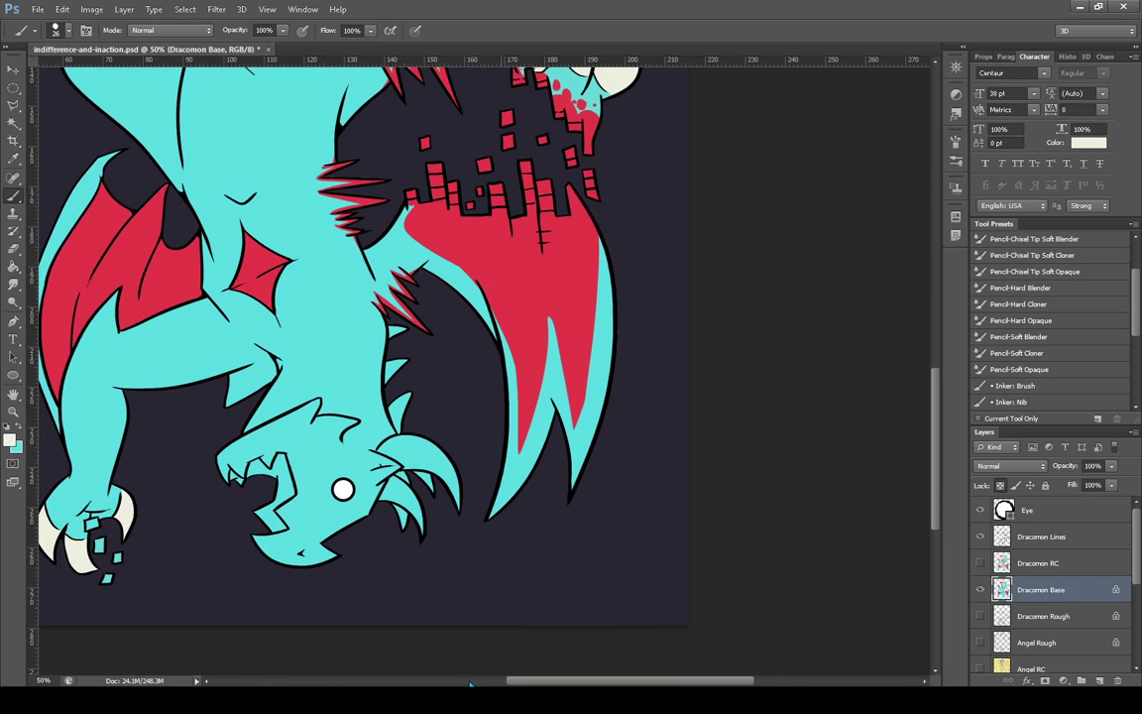
{"action": "left_click", "coordinate": [14, 159]}
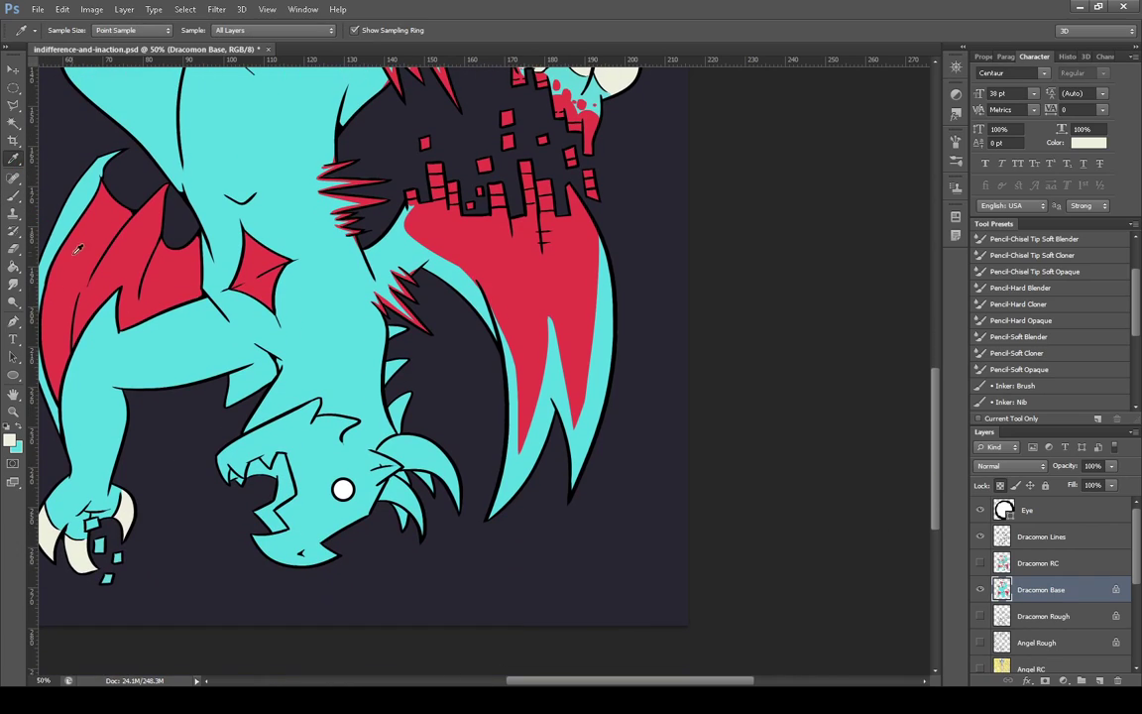
{"action": "left_click", "coordinate": [74, 258]}
{"action": "left_click", "coordinate": [14, 196]}
{"action": "key", "text": "z"}
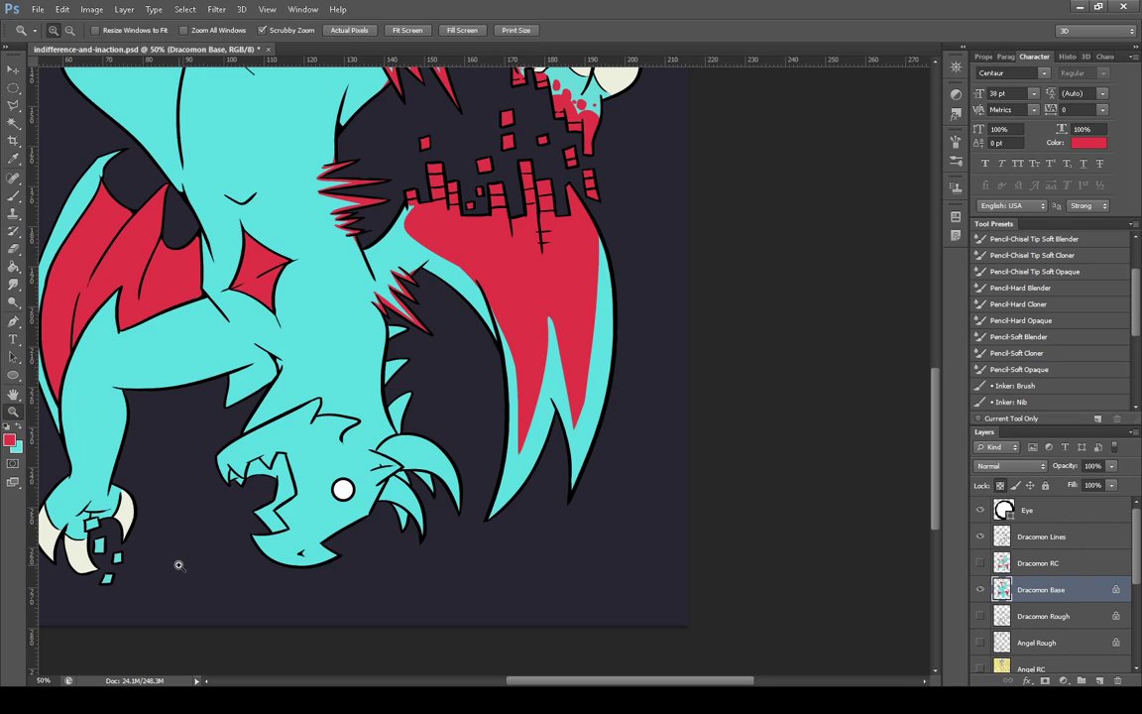
{"action": "left_click", "coordinate": [175, 560]}
{"action": "left_click", "coordinate": [13, 194]}
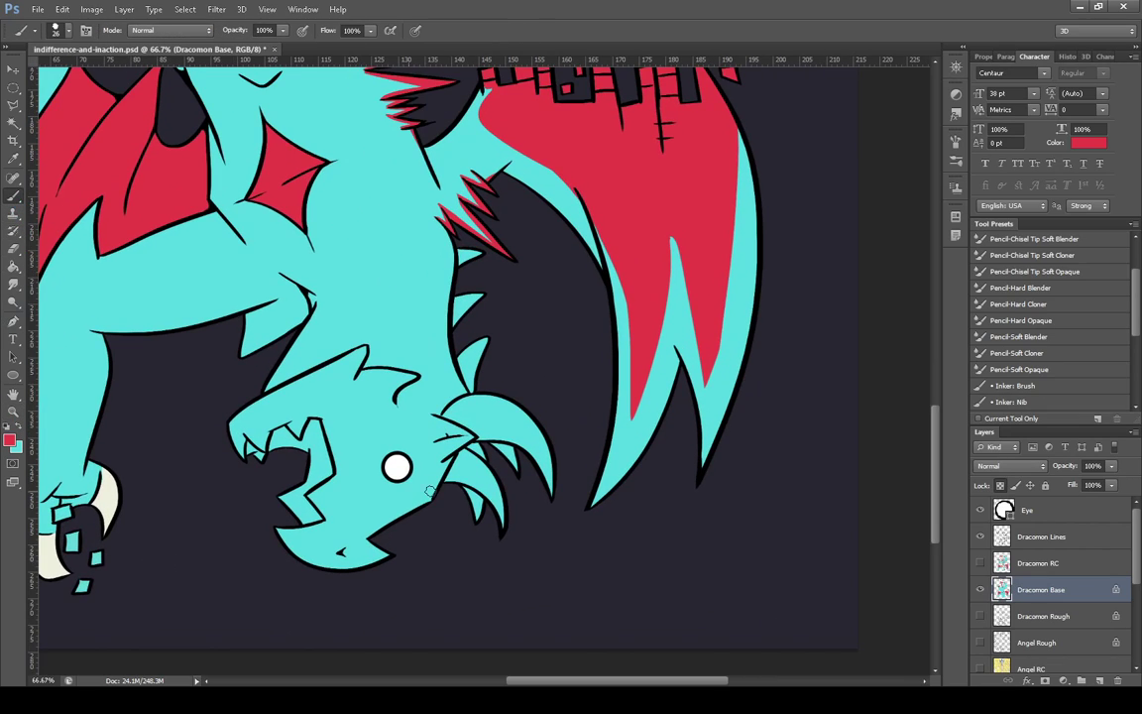
{"action": "left_click_drag", "start_coordinate": [563, 683], "coordinate": [535, 682]}
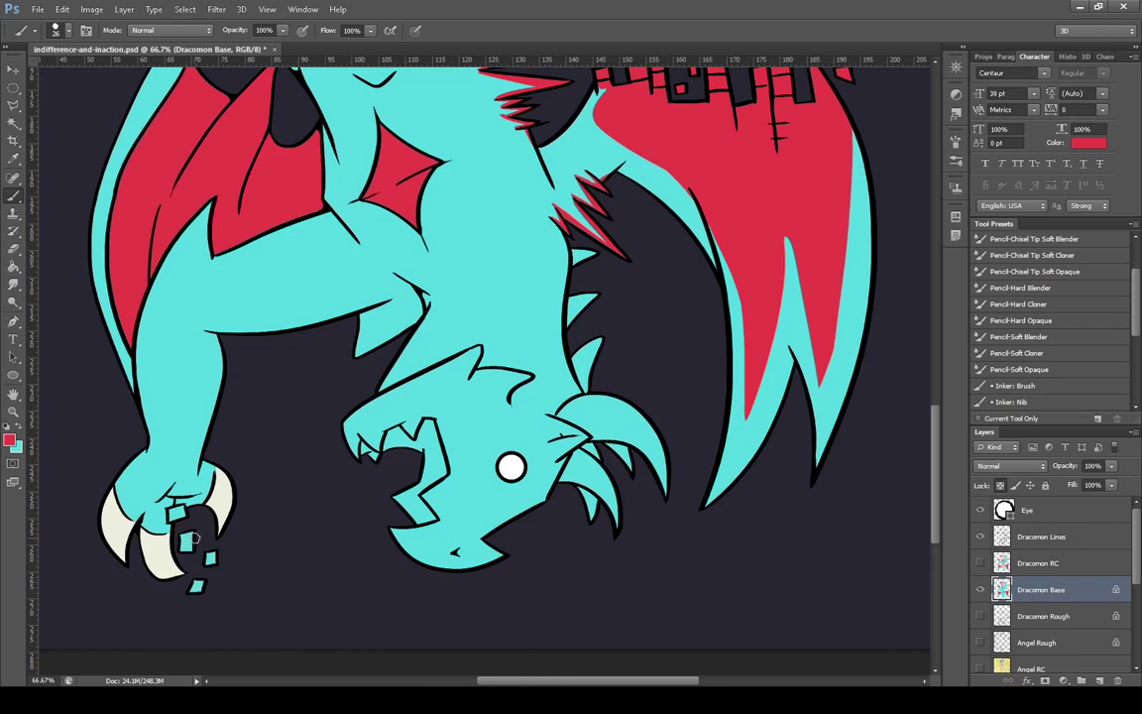
{"action": "mouse_move", "coordinate": [181, 534]}
{"action": "left_mouse_down"}
{"action": "mouse_move", "coordinate": [216, 558]}
{"action": "mouse_move", "coordinate": [198, 588]}
{"action": "left_mouse_up"}
{"action": "left_click", "coordinate": [60, 29]}
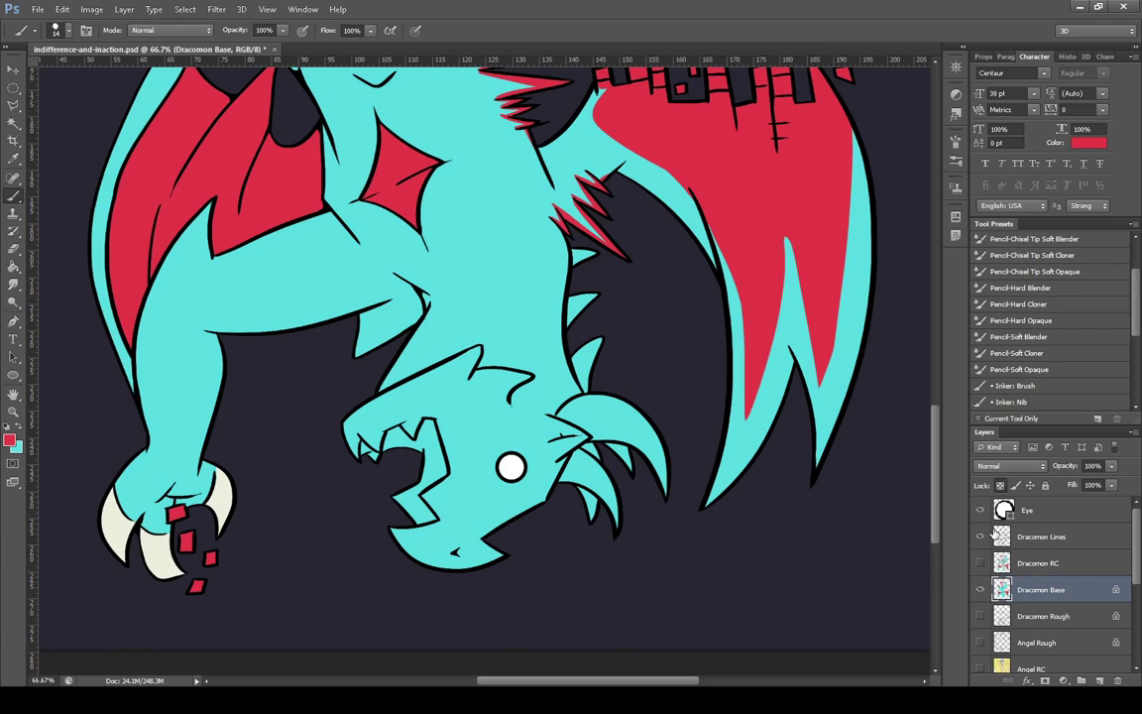
Check the palm against Dracomon RC and paint its wound red with a few loose dots, enlarging the Brush to size 29
{"action": "left_click", "coordinate": [980, 563]}
{"action": "left_click", "coordinate": [980, 563]}
{"action": "key", "text": "bracketright"}
{"action": "key", "text": "bracketright"}
{"action": "key", "text": "bracketright"}
{"action": "mouse_move", "coordinate": [175, 501]}
{"action": "left_mouse_down"}
{"action": "mouse_move", "coordinate": [169, 494]}
{"action": "mouse_move", "coordinate": [181, 490]}
{"action": "mouse_move", "coordinate": [173, 498]}
{"action": "mouse_move", "coordinate": [192, 505]}
{"action": "mouse_move", "coordinate": [203, 496]}
{"action": "left_mouse_up"}
{"action": "left_click", "coordinate": [191, 486]}
{"action": "left_click", "coordinate": [200, 487]}
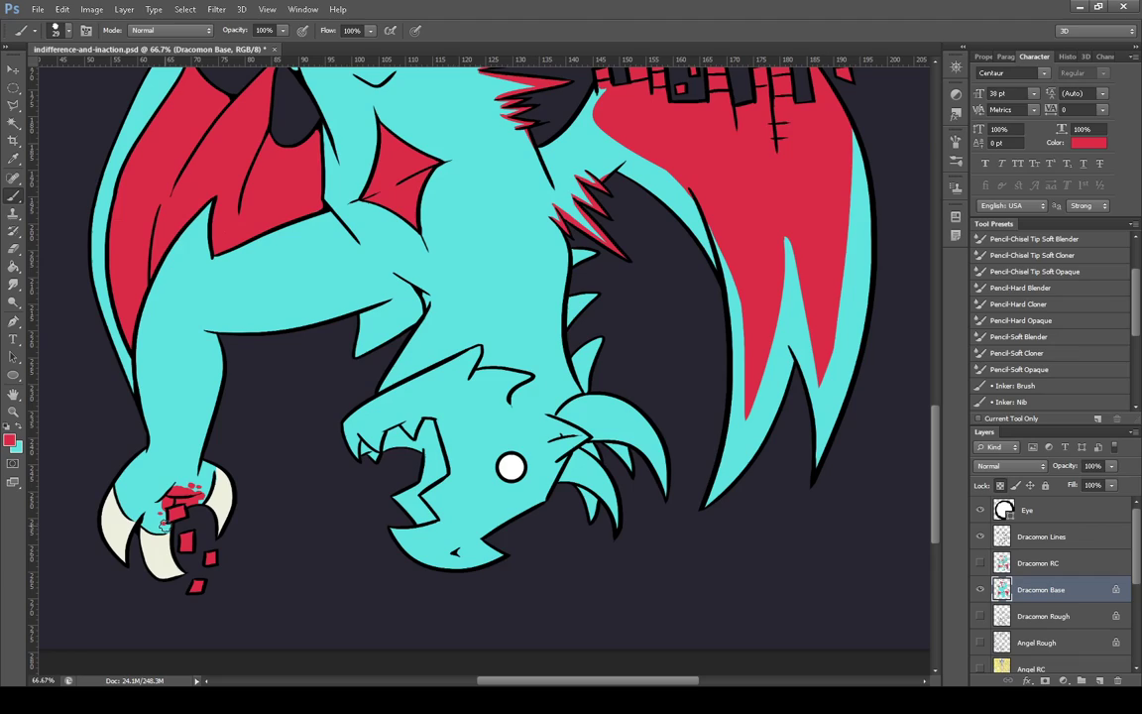
Paint all the curved horns and spikes at the back of the head red
{"action": "mouse_move", "coordinate": [599, 490]}
{"action": "left_mouse_down"}
{"action": "mouse_move", "coordinate": [593, 525]}
{"action": "mouse_move", "coordinate": [616, 528]}
{"action": "left_mouse_up"}
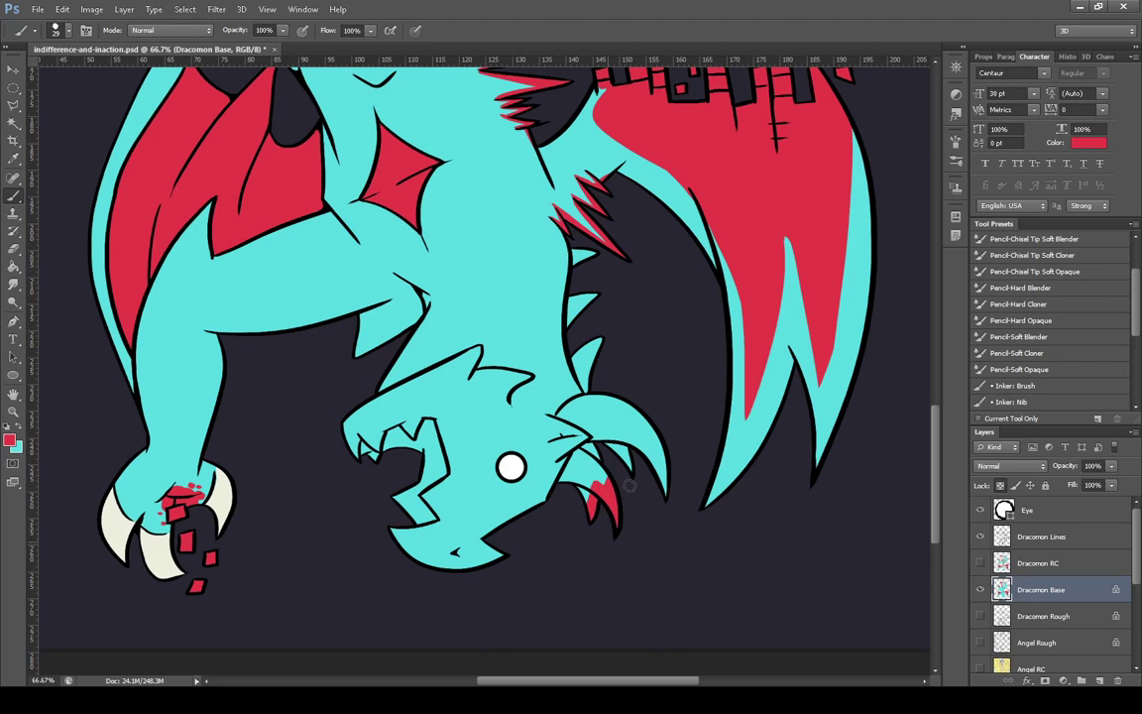
{"action": "mouse_move", "coordinate": [663, 471]}
{"action": "left_mouse_down"}
{"action": "mouse_move", "coordinate": [665, 509]}
{"action": "mouse_move", "coordinate": [608, 412]}
{"action": "mouse_move", "coordinate": [591, 462]}
{"action": "mouse_move", "coordinate": [597, 508]}
{"action": "mouse_move", "coordinate": [575, 474]}
{"action": "mouse_move", "coordinate": [566, 487]}
{"action": "left_mouse_up"}
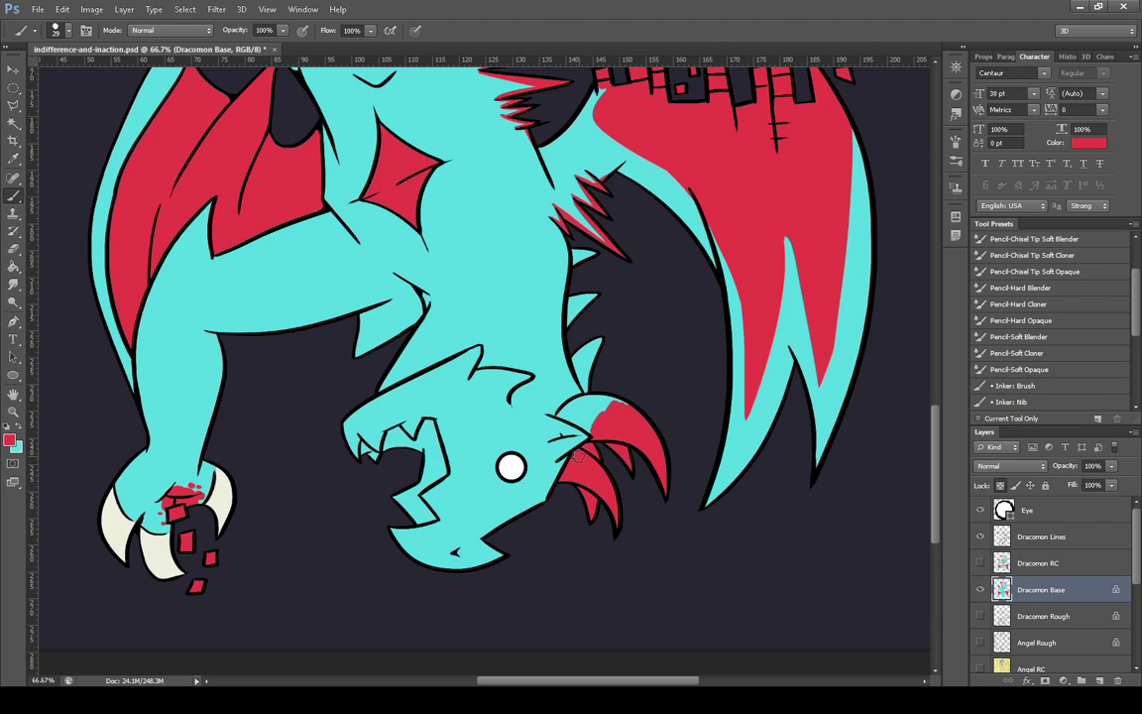
{"action": "mouse_move", "coordinate": [568, 420]}
{"action": "left_mouse_down"}
{"action": "mouse_move", "coordinate": [600, 443]}
{"action": "mouse_move", "coordinate": [580, 402]}
{"action": "mouse_move", "coordinate": [560, 415]}
{"action": "mouse_move", "coordinate": [628, 403]}
{"action": "left_mouse_up"}
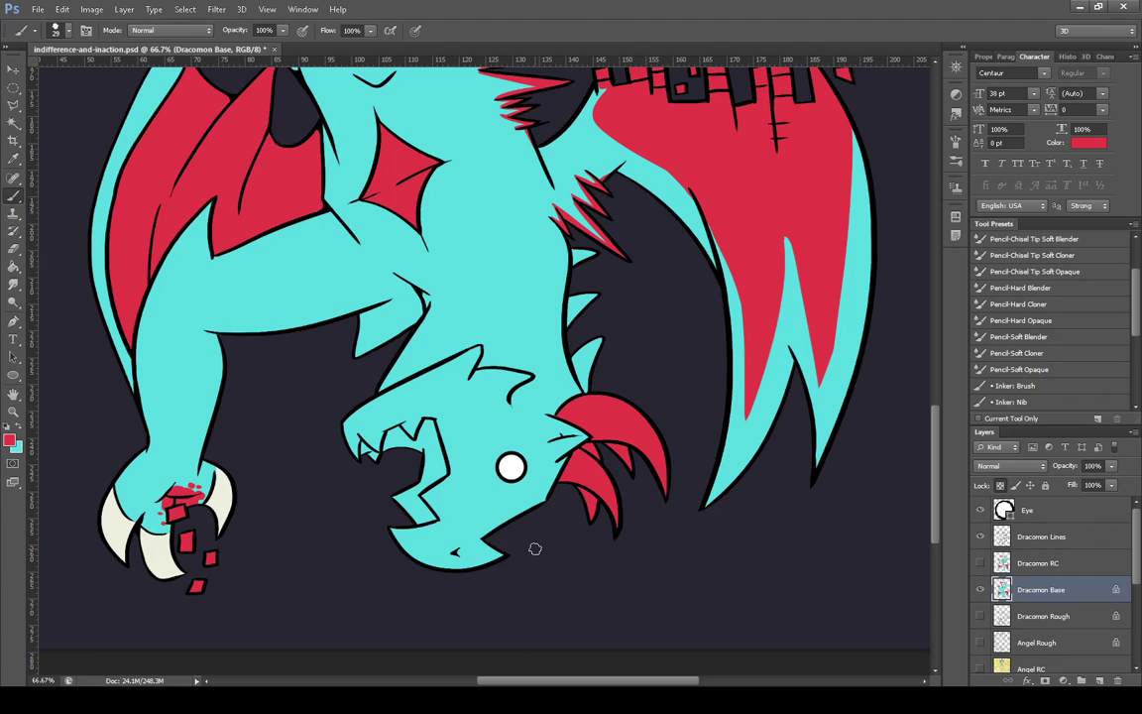
Add a new layer above Dracomon Lines and draw the missing lines inside the mouth in black with the Brush at size 16
{"action": "left_click", "coordinate": [1050, 542]}
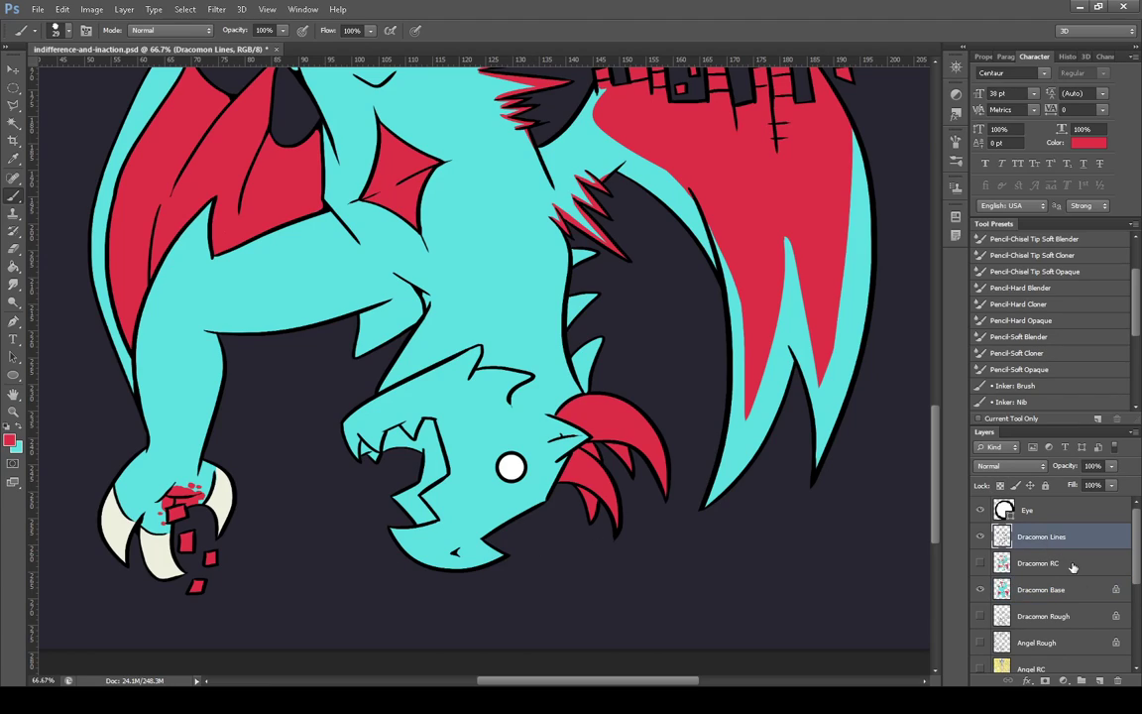
{"action": "left_click", "coordinate": [1100, 680]}
{"action": "key", "text": "d"}
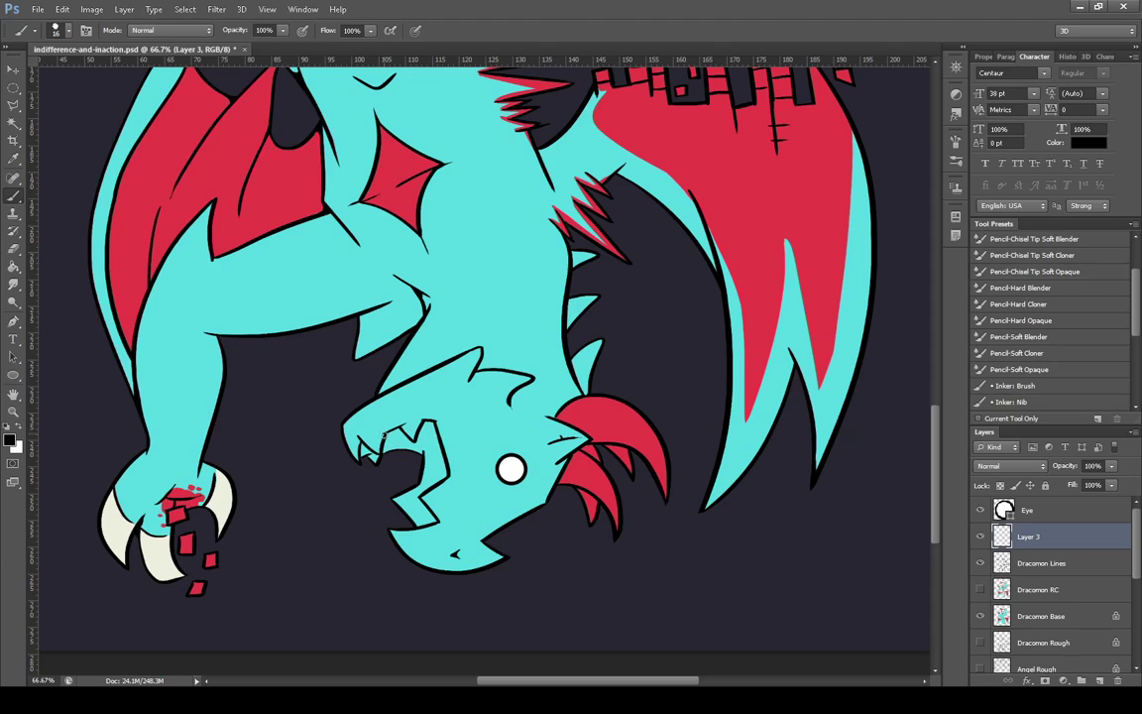
{"action": "left_click_drag", "start_coordinate": [383, 433], "coordinate": [442, 454]}
Merge the new mouth line layer down into Dracomon Lines and save the document
{"action": "left_click", "coordinate": [1059, 563]}
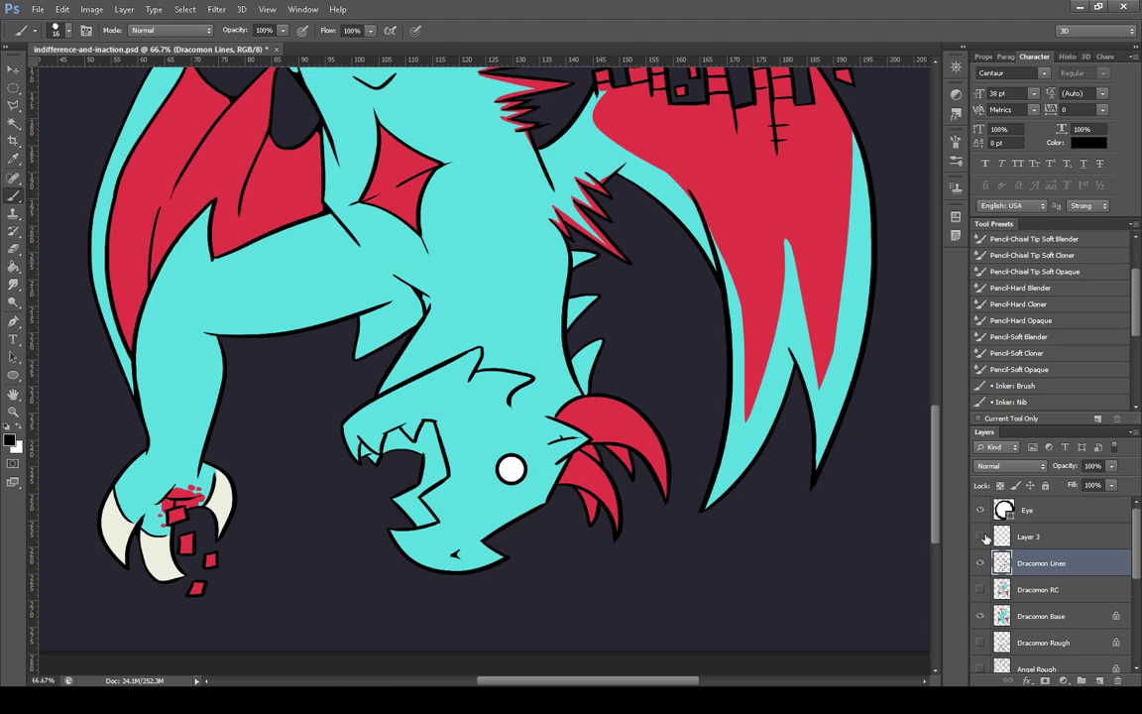
{"action": "left_click", "coordinate": [1021, 537]}
{"action": "left_click", "coordinate": [14, 248]}
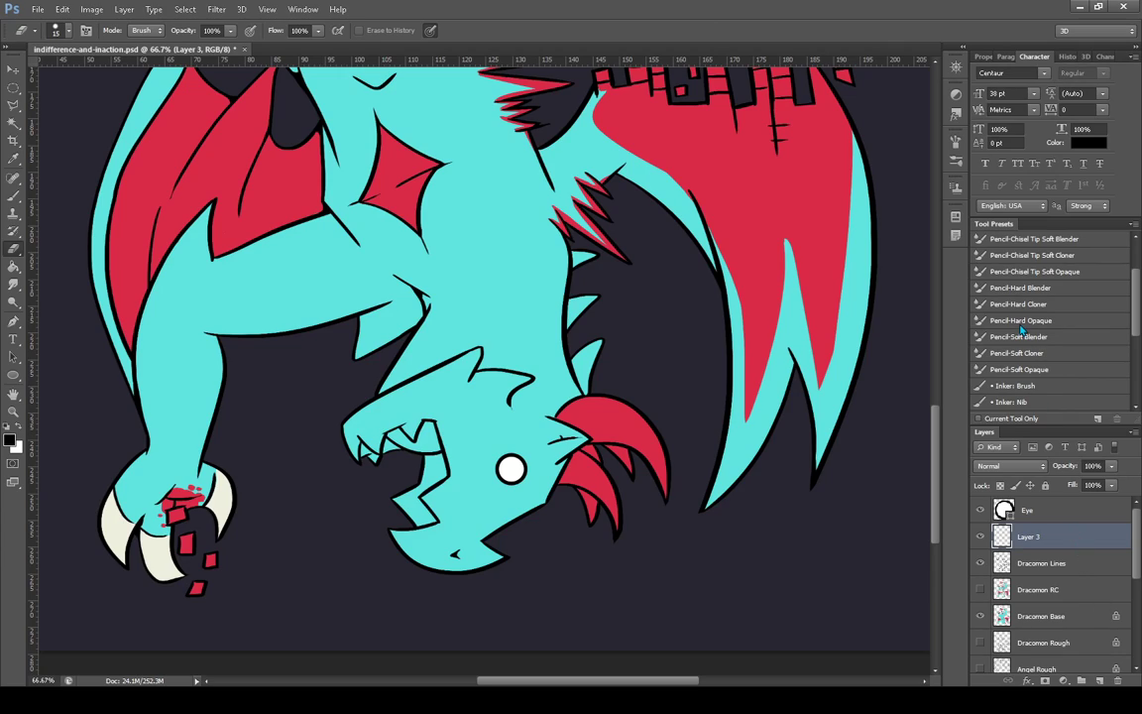
{"action": "key", "text": "ctrl+e"}
{"action": "left_click", "coordinate": [38, 9]}
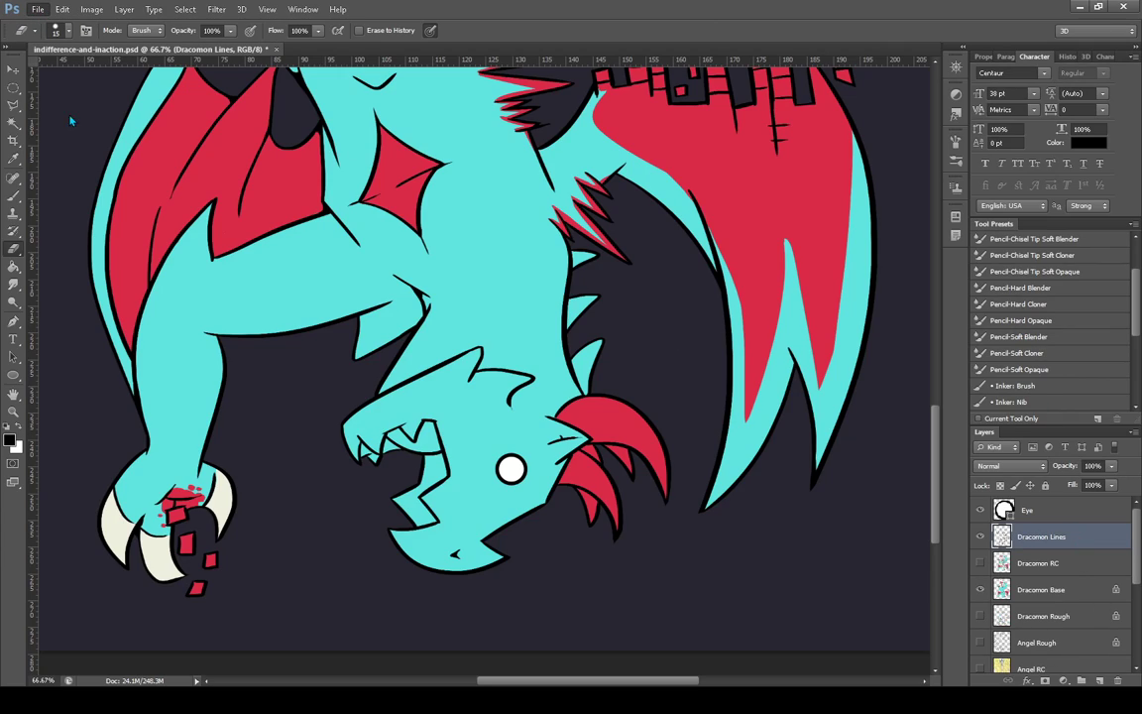
{"action": "key", "text": "ctrl+s"}
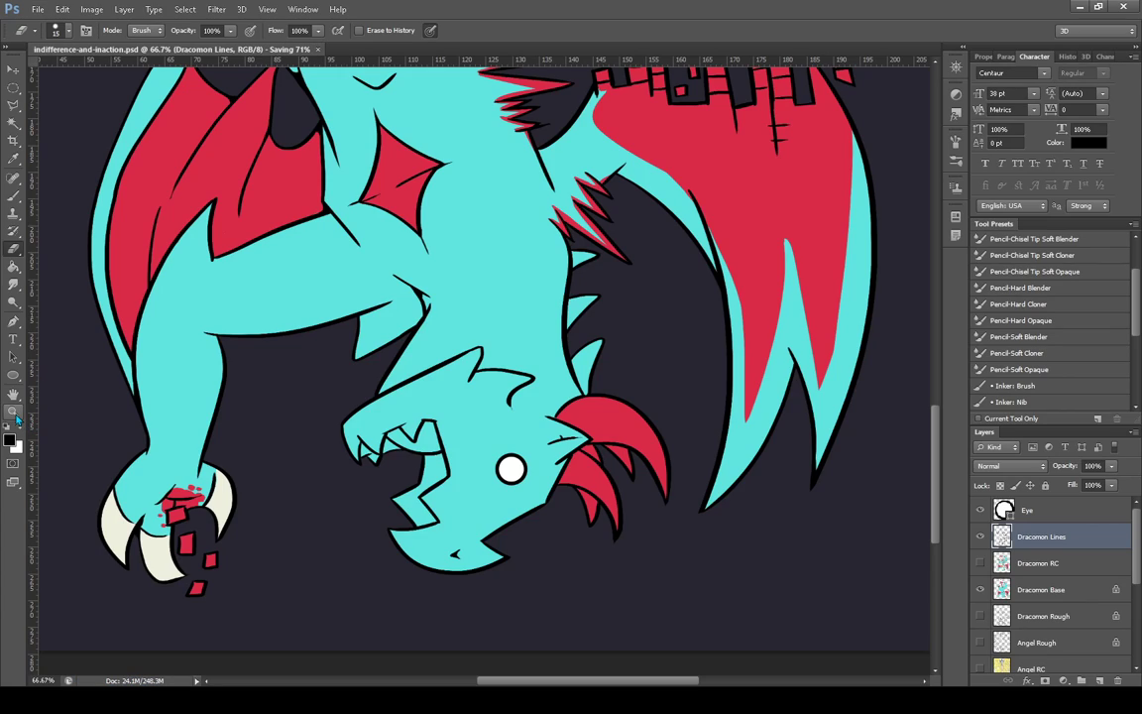
Pick a dark brownish red and paint the inside of the mouth on Dracomon Base with the Brush at size 16
{"action": "left_click", "coordinate": [1021, 588]}
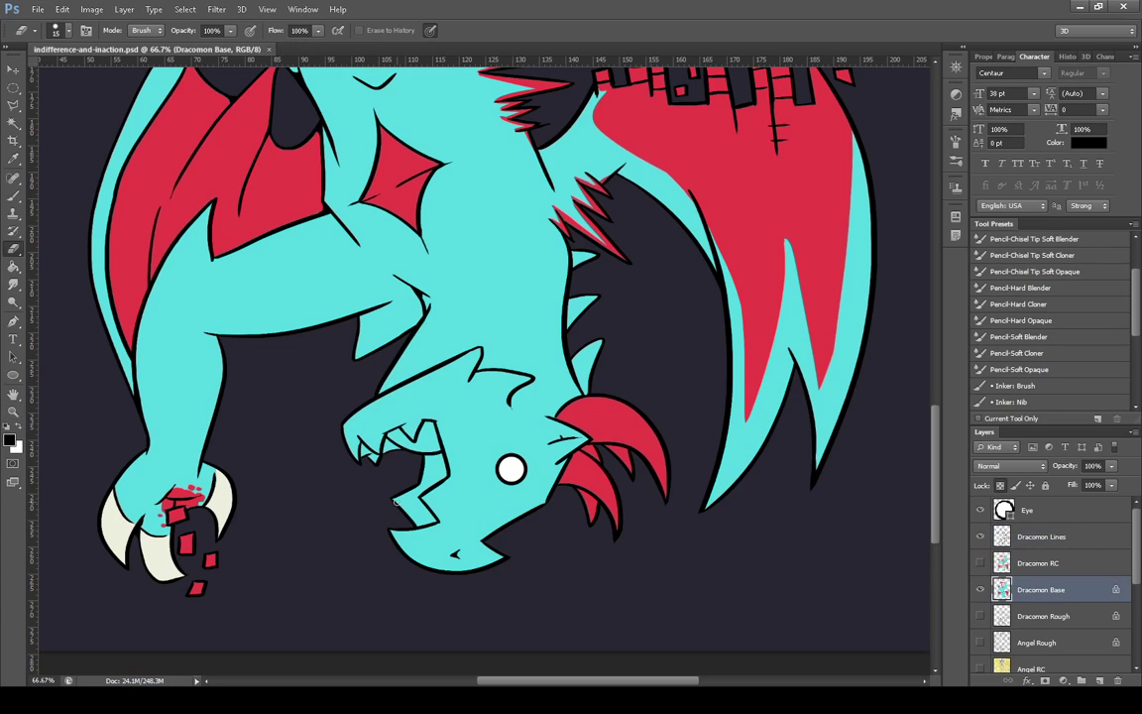
{"action": "key", "text": "i"}
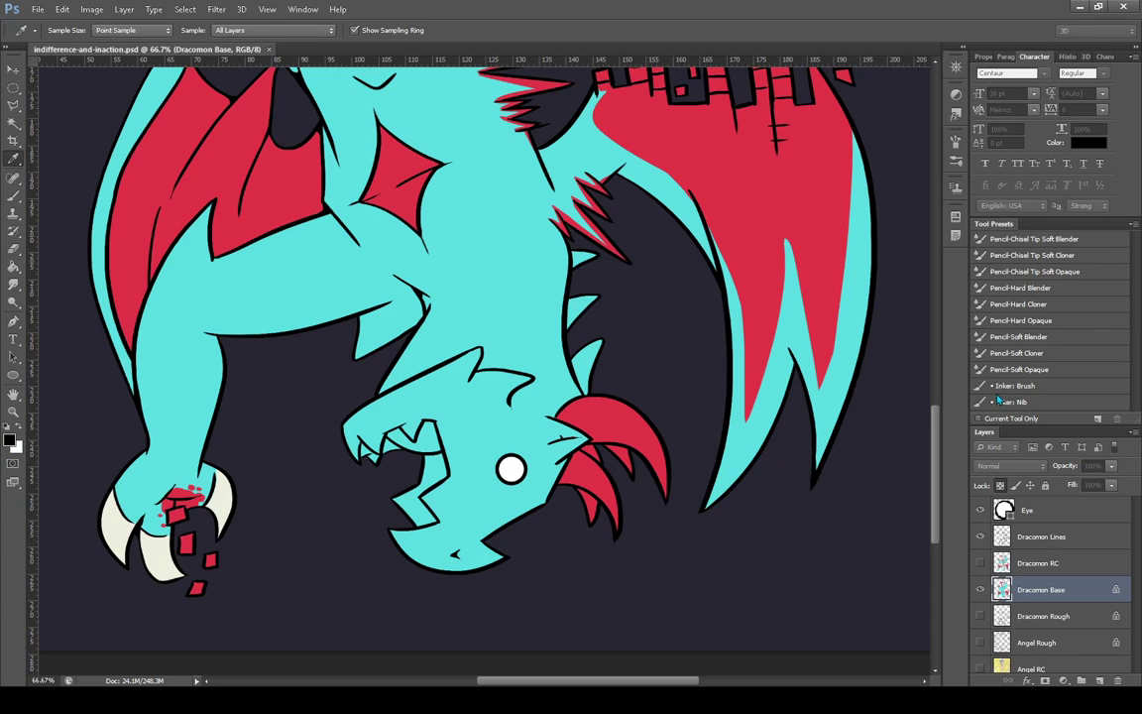
{"action": "left_click", "coordinate": [1015, 372]}
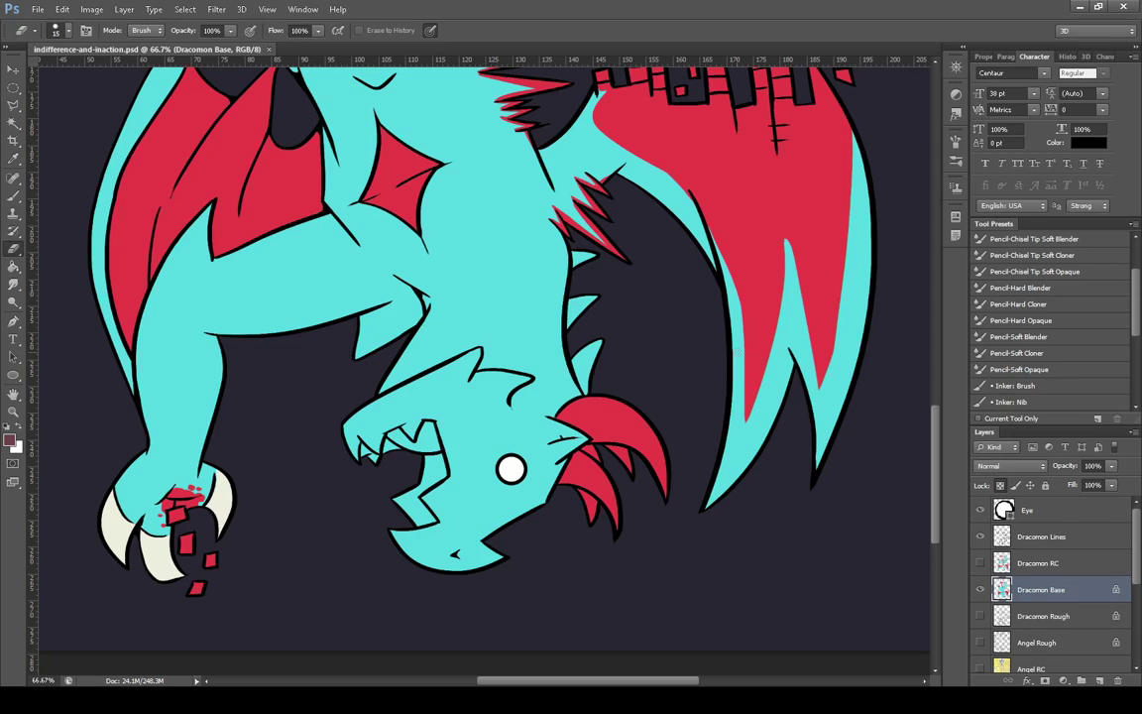
{"action": "left_click", "coordinate": [13, 195]}
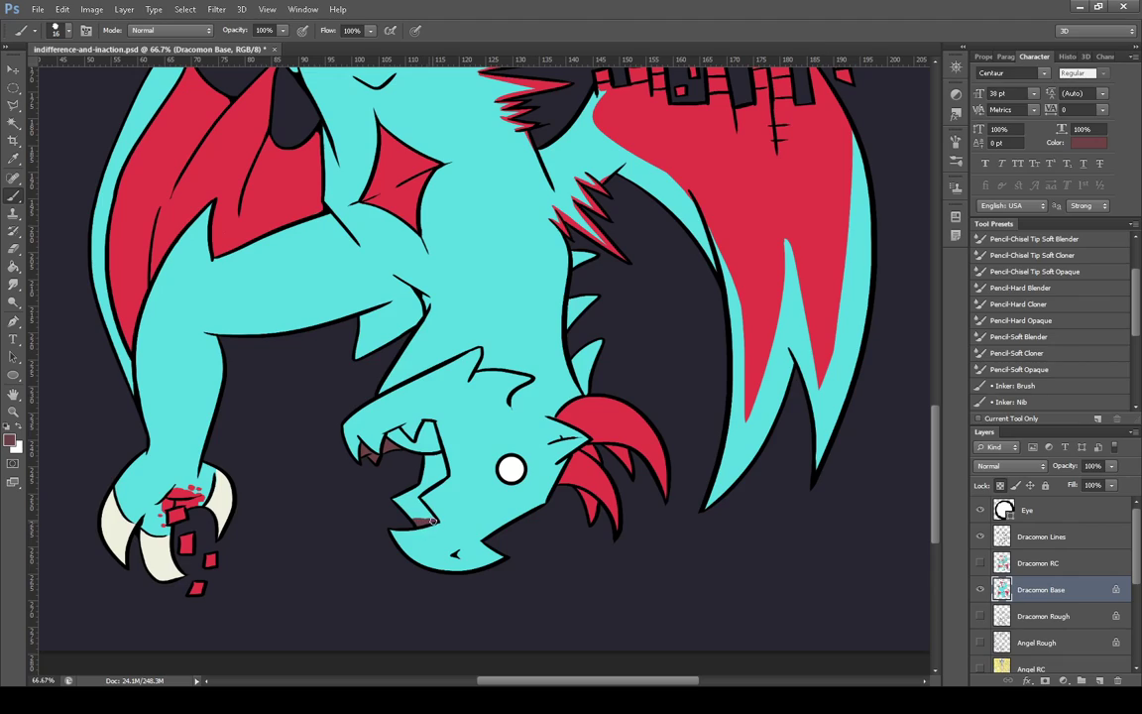
{"action": "mouse_move", "coordinate": [433, 521]}
{"action": "left_mouse_down"}
{"action": "mouse_move", "coordinate": [412, 499]}
{"action": "mouse_move", "coordinate": [408, 521]}
{"action": "mouse_move", "coordinate": [389, 496]}
{"action": "mouse_move", "coordinate": [390, 462]}
{"action": "mouse_move", "coordinate": [414, 464]}
{"action": "mouse_move", "coordinate": [418, 508]}
{"action": "mouse_move", "coordinate": [415, 489]}
{"action": "mouse_move", "coordinate": [411, 502]}
{"action": "mouse_move", "coordinate": [445, 472]}
{"action": "mouse_move", "coordinate": [440, 457]}
{"action": "mouse_move", "coordinate": [445, 476]}
{"action": "mouse_move", "coordinate": [416, 486]}
{"action": "mouse_move", "coordinate": [437, 458]}
{"action": "left_mouse_up"}
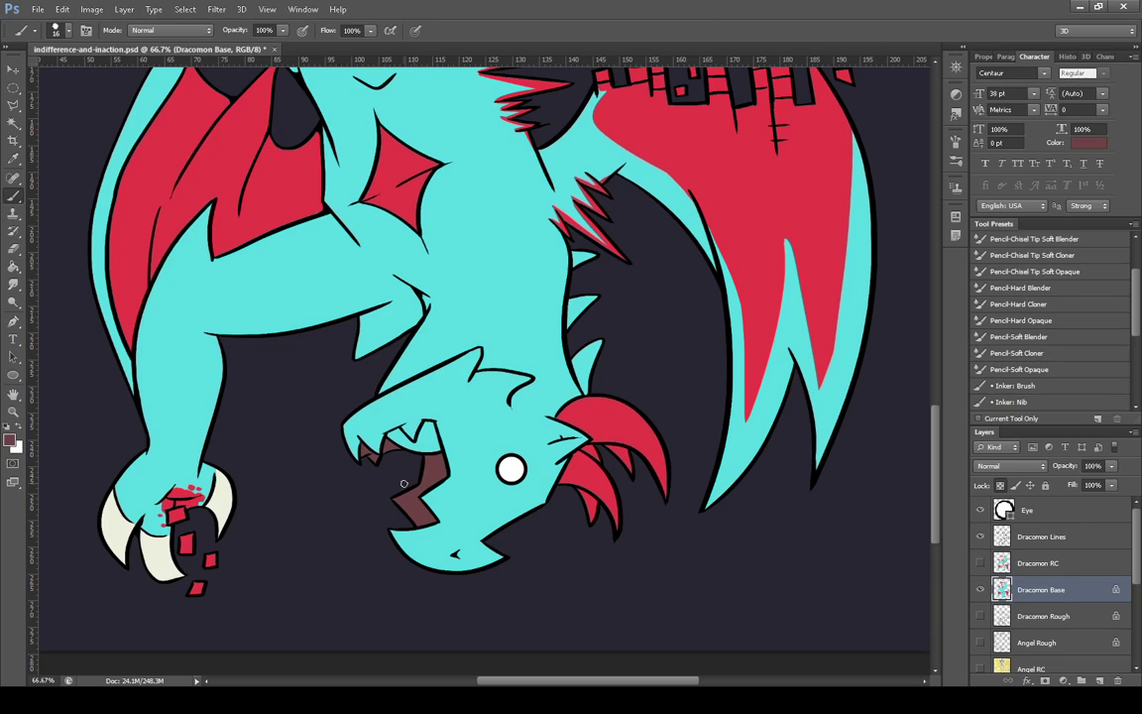
Pick a muted pink and paint the fleshy area behind the teeth inside the mouth
{"action": "key", "text": "i"}
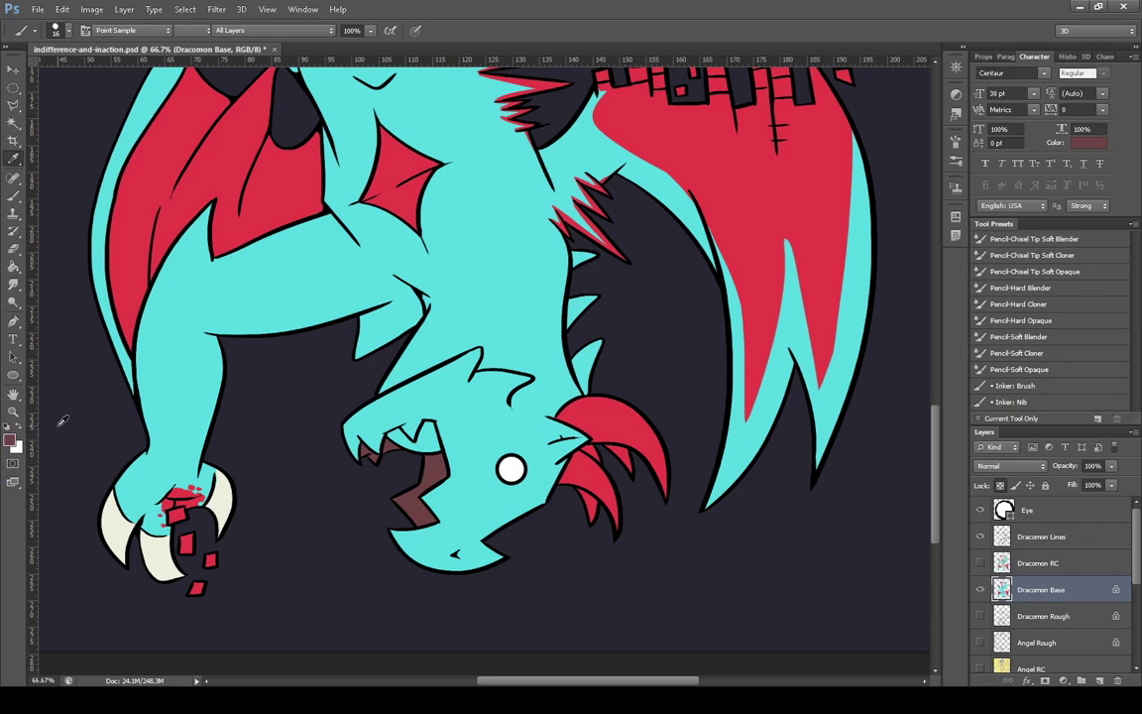
{"action": "left_click", "coordinate": [793, 407]}
{"action": "key", "text": "b"}
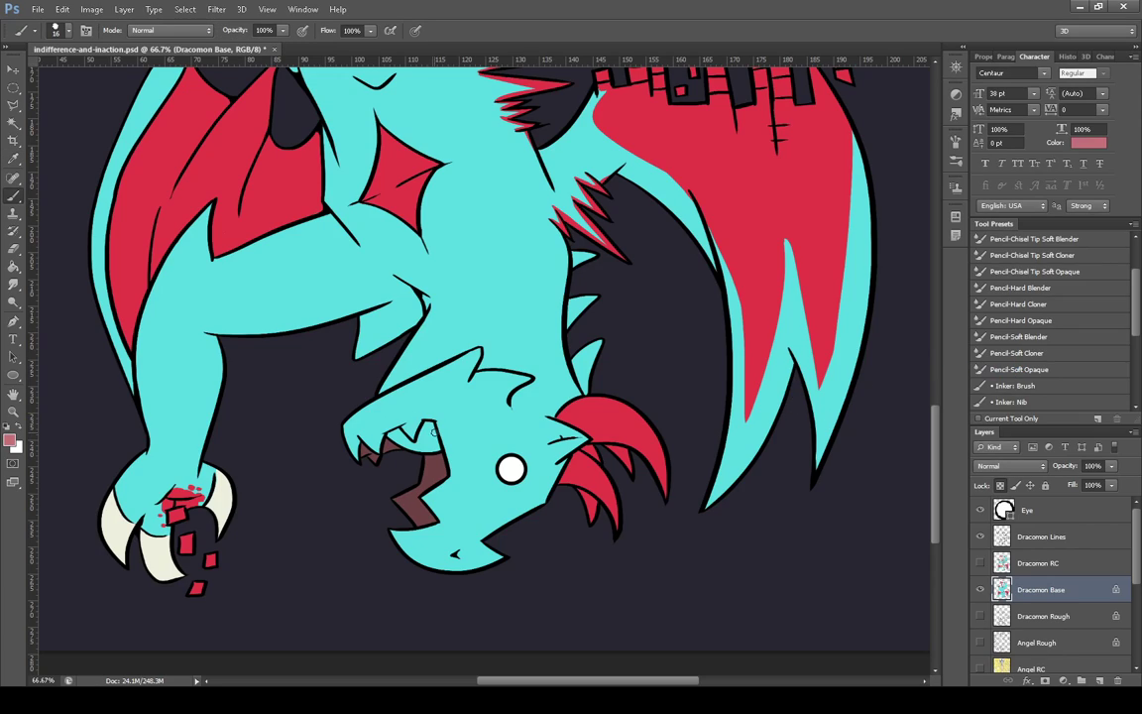
{"action": "mouse_move", "coordinate": [429, 436]}
{"action": "left_mouse_down"}
{"action": "mouse_move", "coordinate": [420, 438]}
{"action": "mouse_move", "coordinate": [429, 424]}
{"action": "left_mouse_up"}
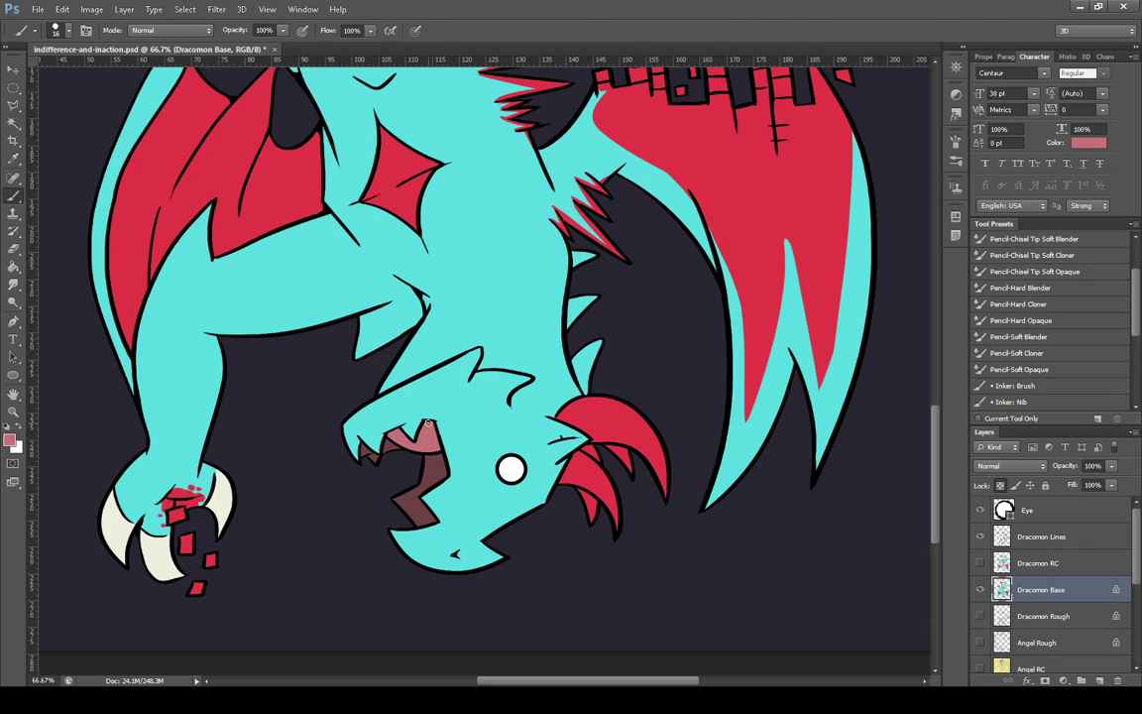
Sample the cyan of the body as the foreground color and show Dracomon RC as reference with the Eyedropper ready
{"action": "left_click", "coordinate": [13, 158]}
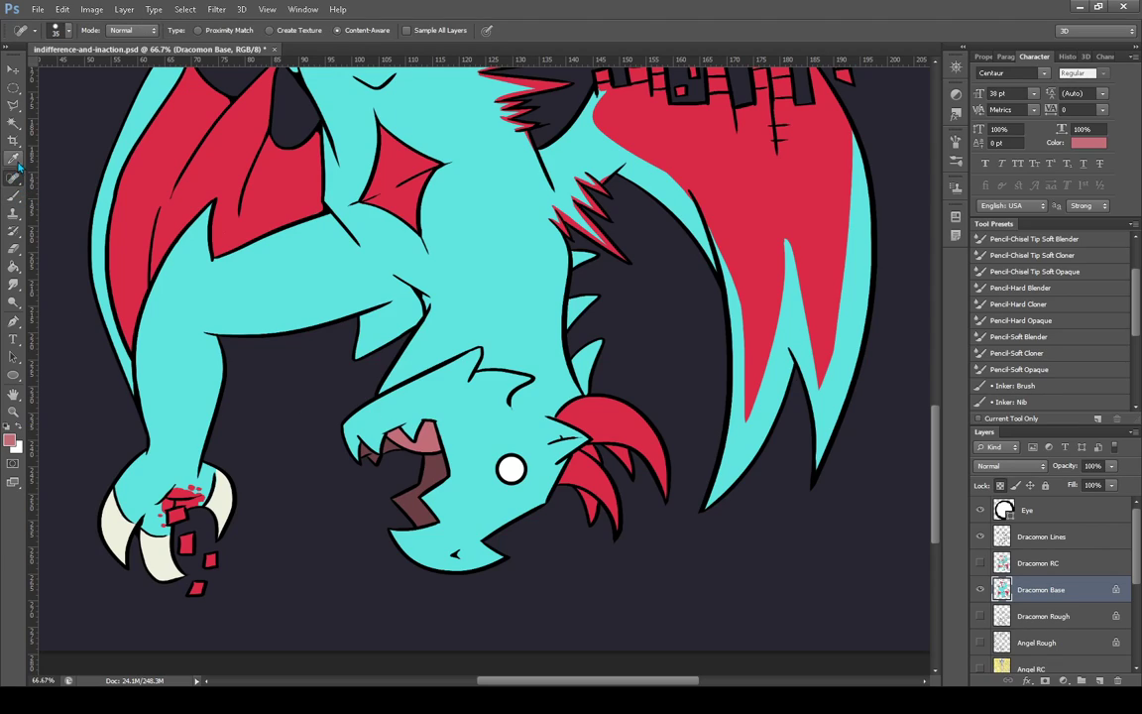
{"action": "left_click", "coordinate": [207, 243]}
{"action": "left_click", "coordinate": [13, 195]}
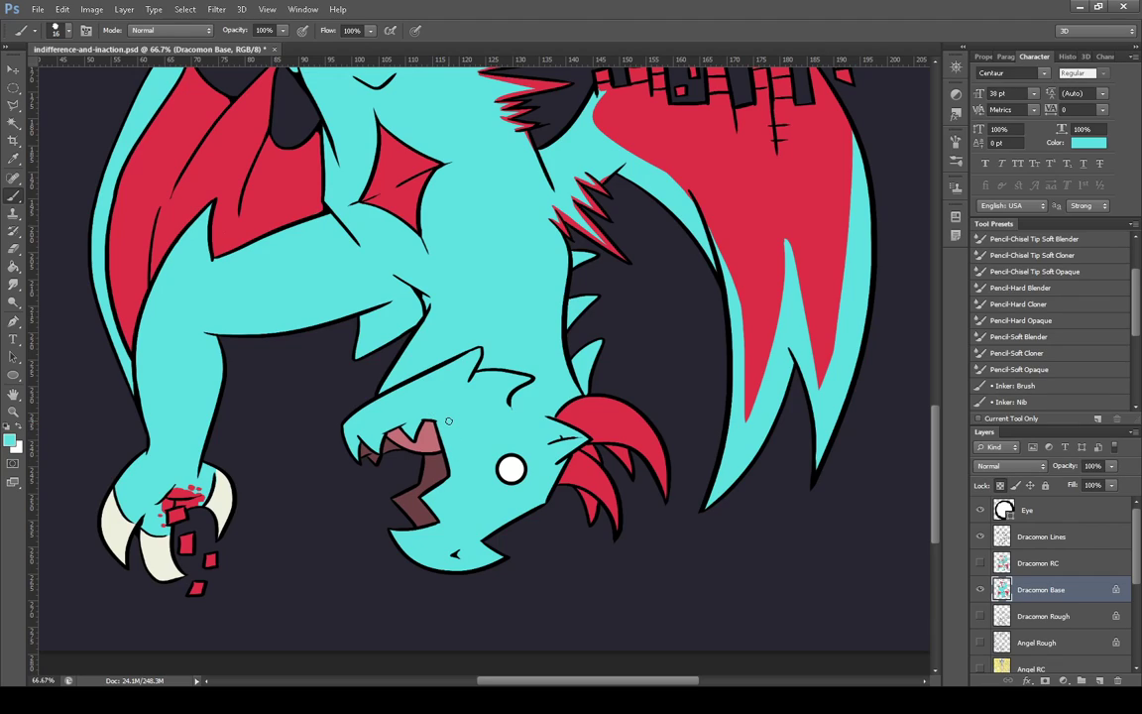
{"action": "left_click", "coordinate": [980, 563]}
{"action": "left_click", "coordinate": [13, 159]}
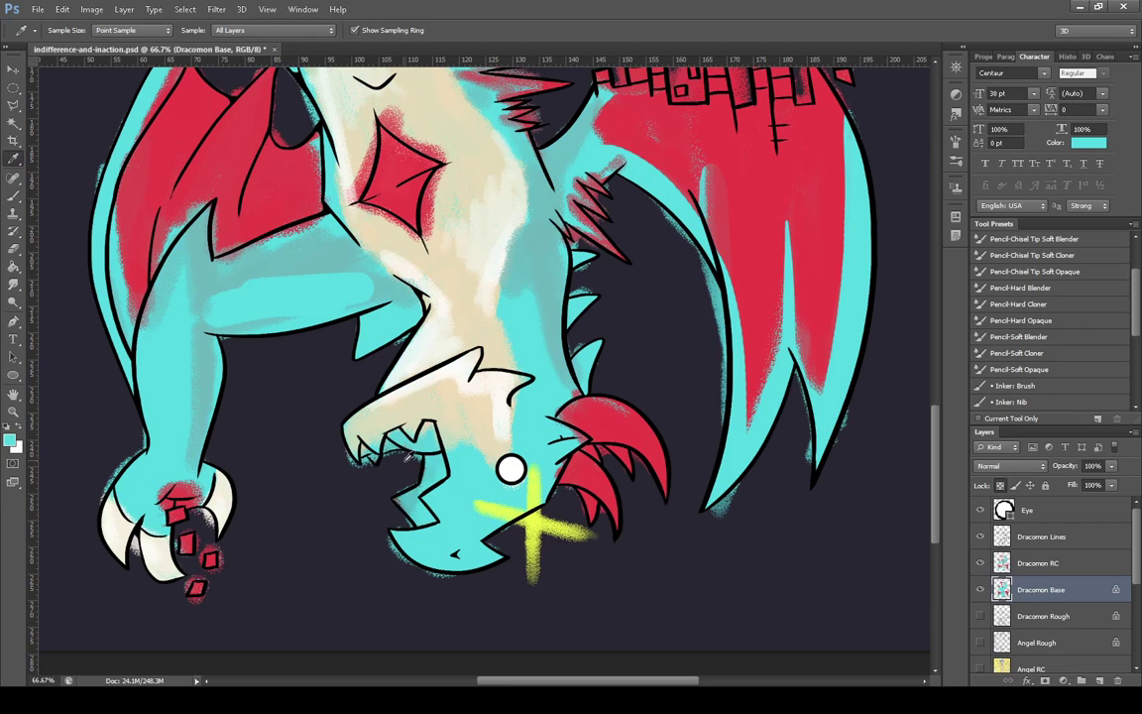
Sample the cream colour from the dragon's upper muzzle and hide the Dracomon RC layer, keeping Dracomon Base active
{"action": "key", "text": "x"}
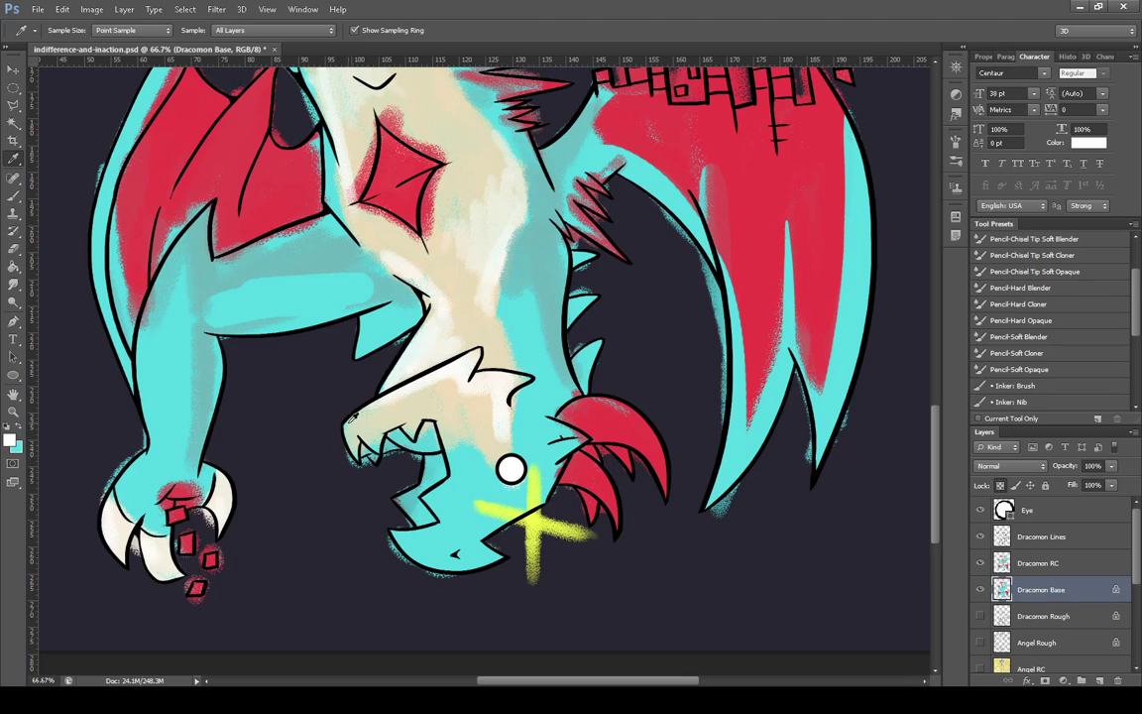
{"action": "left_click", "coordinate": [484, 409]}
{"action": "left_click", "coordinate": [13, 181]}
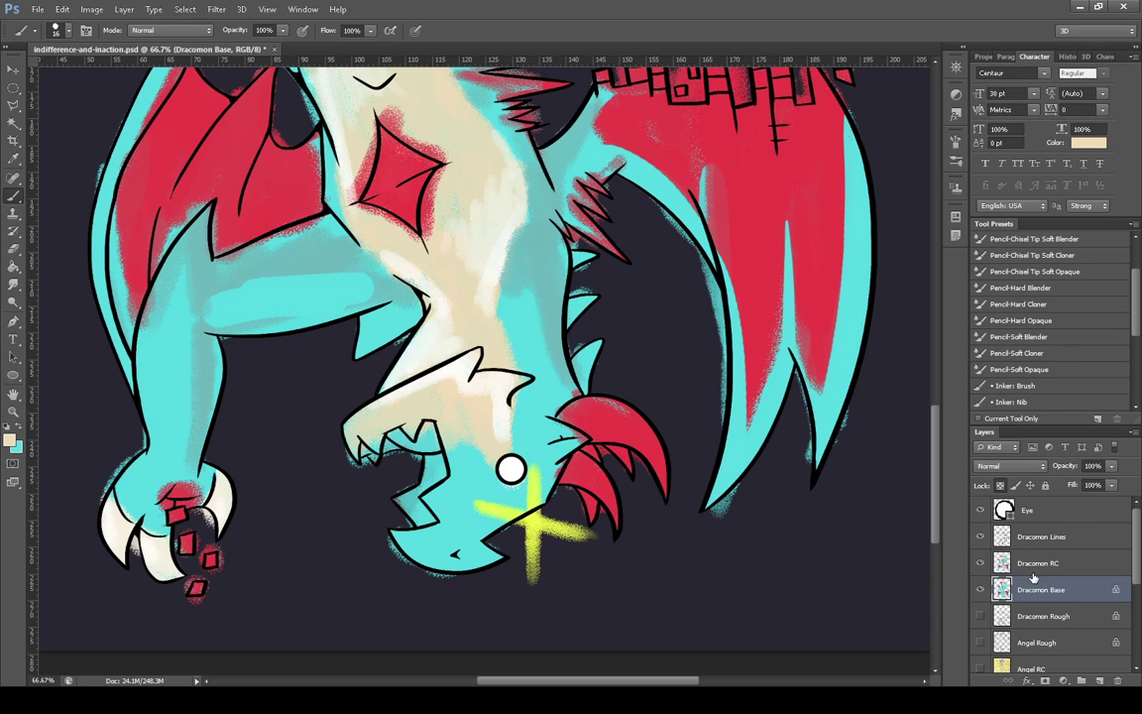
{"action": "scroll", "coordinate": [578, 403], "scroll_direction": "up", "scroll_amount": 6}
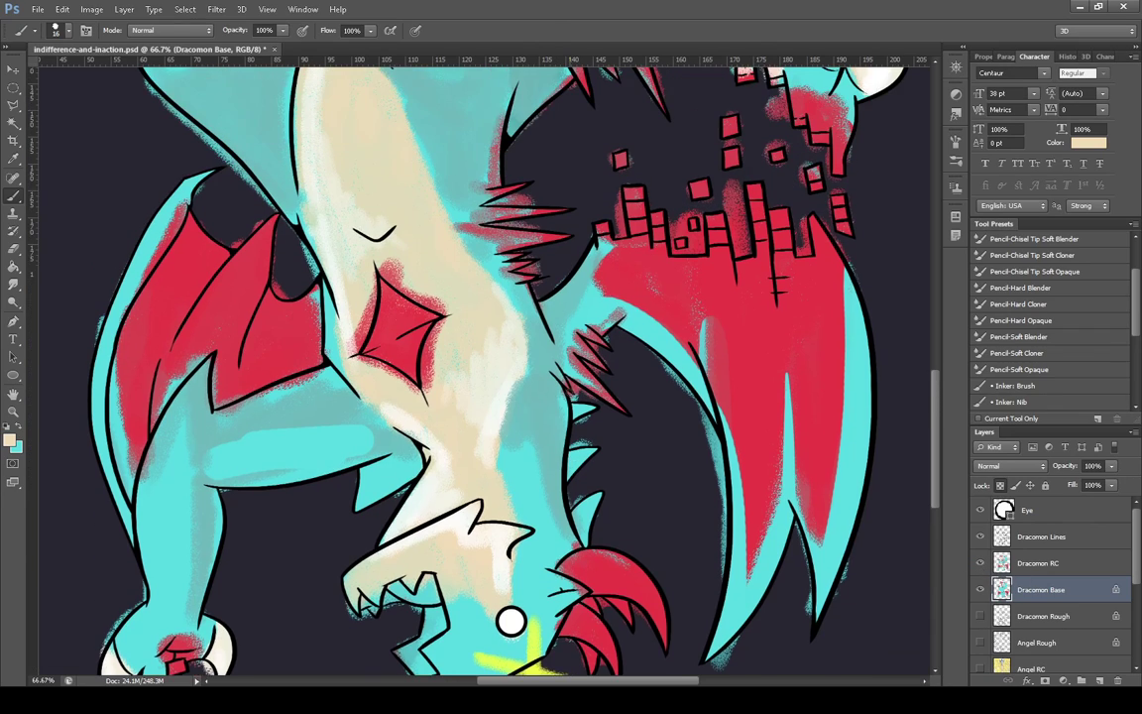
{"action": "left_click", "coordinate": [13, 411]}
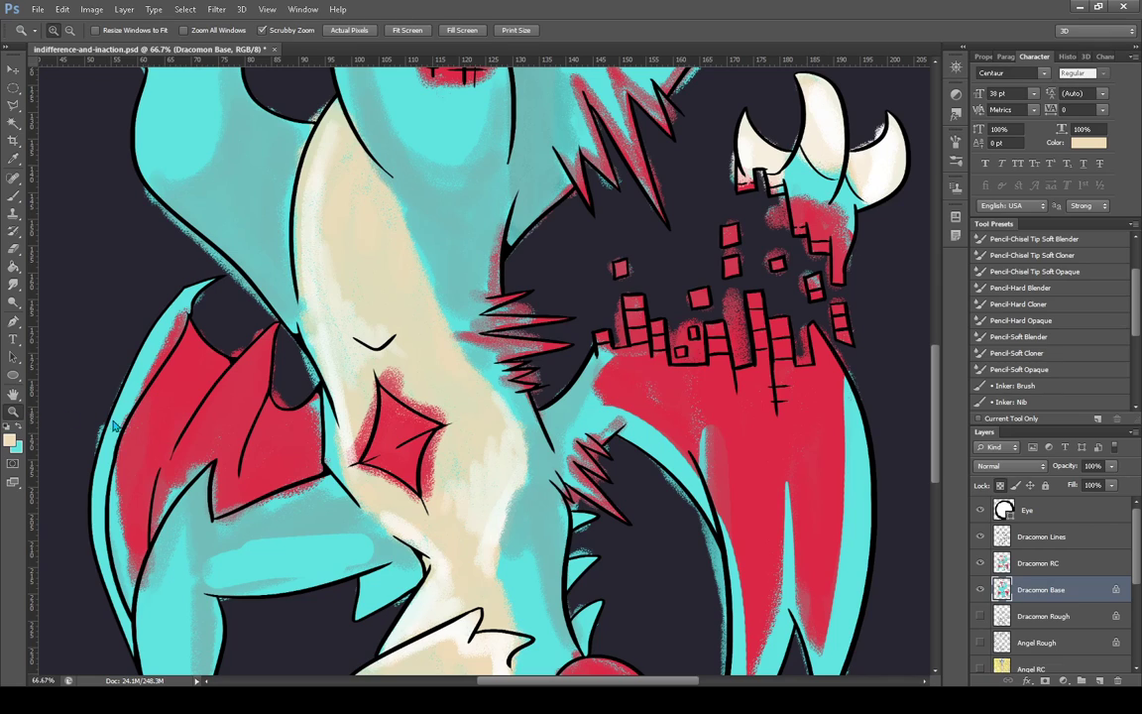
{"action": "key", "text": "ctrl+0"}
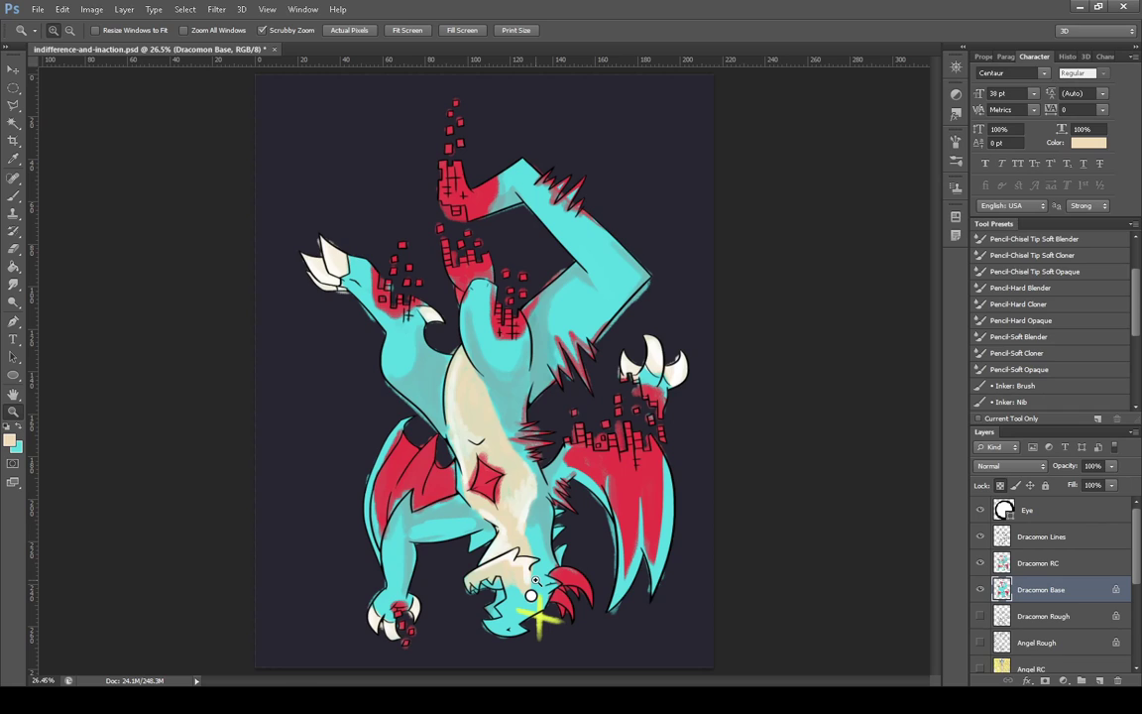
{"action": "left_click_drag", "start_coordinate": [533, 583], "coordinate": [538, 585]}
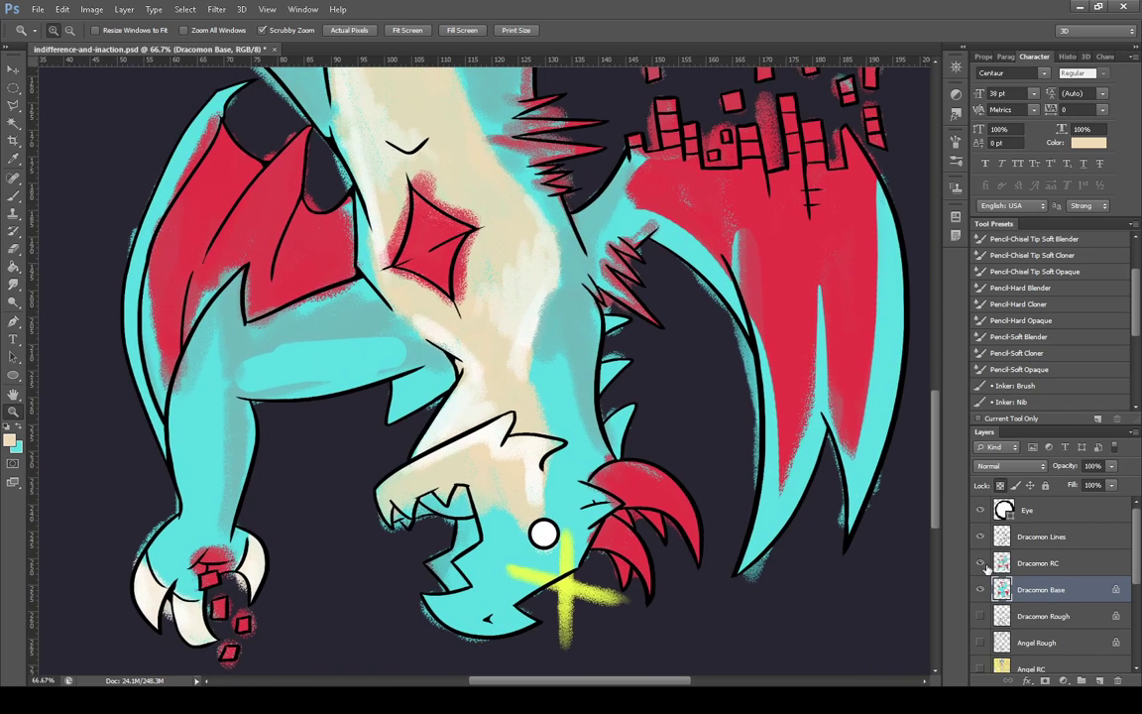
{"action": "left_click", "coordinate": [980, 563]}
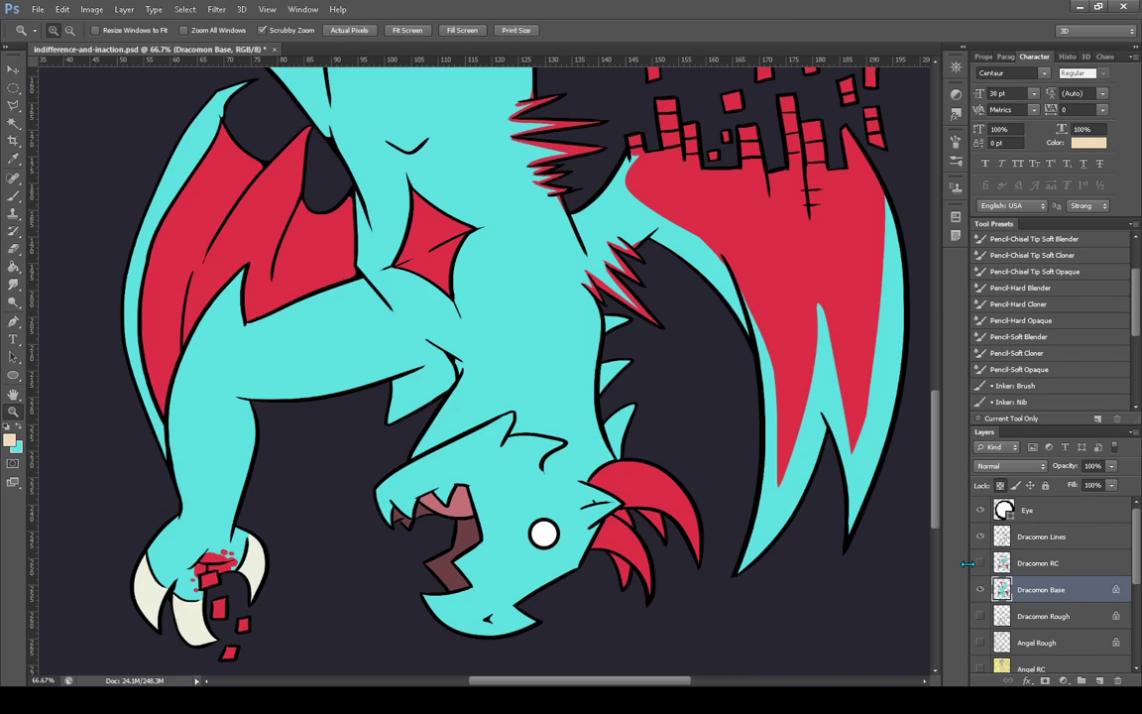
Paint the dragon's snout and upper teeth cream on the Dracomon Base layer with the 16-pixel brush
{"action": "key", "text": "b"}
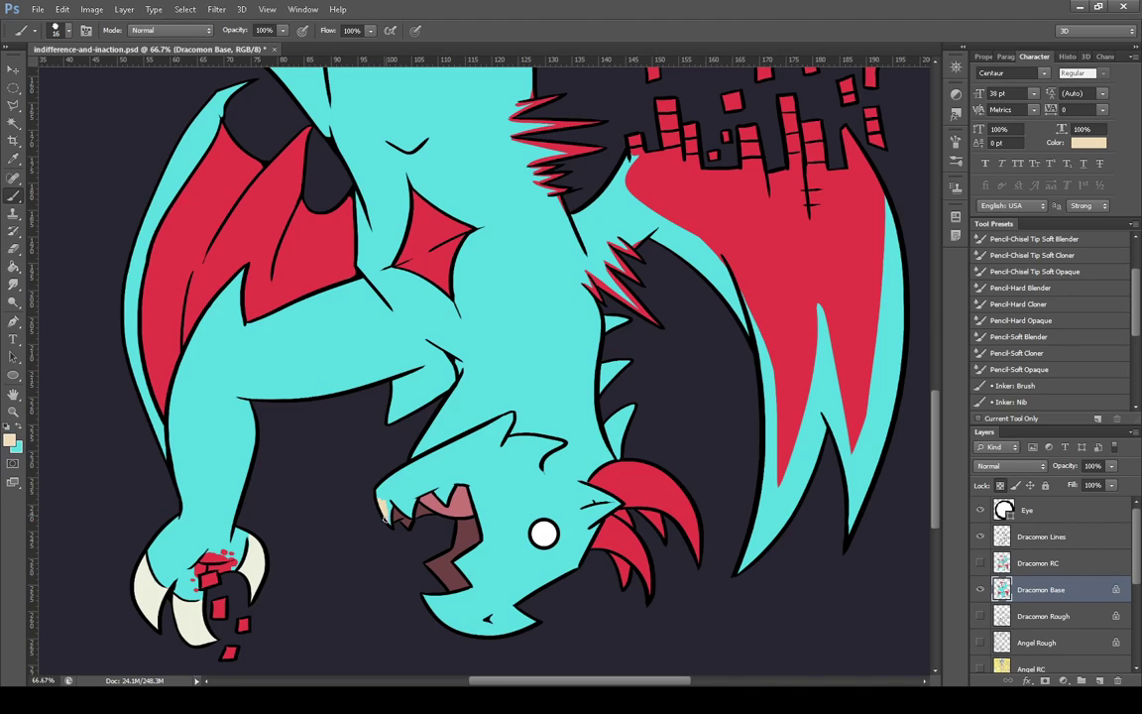
{"action": "mouse_move", "coordinate": [383, 502]}
{"action": "left_mouse_down"}
{"action": "mouse_move", "coordinate": [433, 457]}
{"action": "mouse_move", "coordinate": [375, 488]}
{"action": "mouse_move", "coordinate": [511, 414]}
{"action": "mouse_move", "coordinate": [499, 448]}
{"action": "mouse_move", "coordinate": [508, 425]}
{"action": "mouse_move", "coordinate": [405, 484]}
{"action": "mouse_move", "coordinate": [448, 475]}
{"action": "mouse_move", "coordinate": [416, 491]}
{"action": "mouse_move", "coordinate": [428, 489]}
{"action": "mouse_move", "coordinate": [517, 440]}
{"action": "mouse_move", "coordinate": [504, 439]}
{"action": "mouse_move", "coordinate": [556, 441]}
{"action": "mouse_move", "coordinate": [495, 465]}
{"action": "mouse_move", "coordinate": [531, 460]}
{"action": "left_mouse_up"}
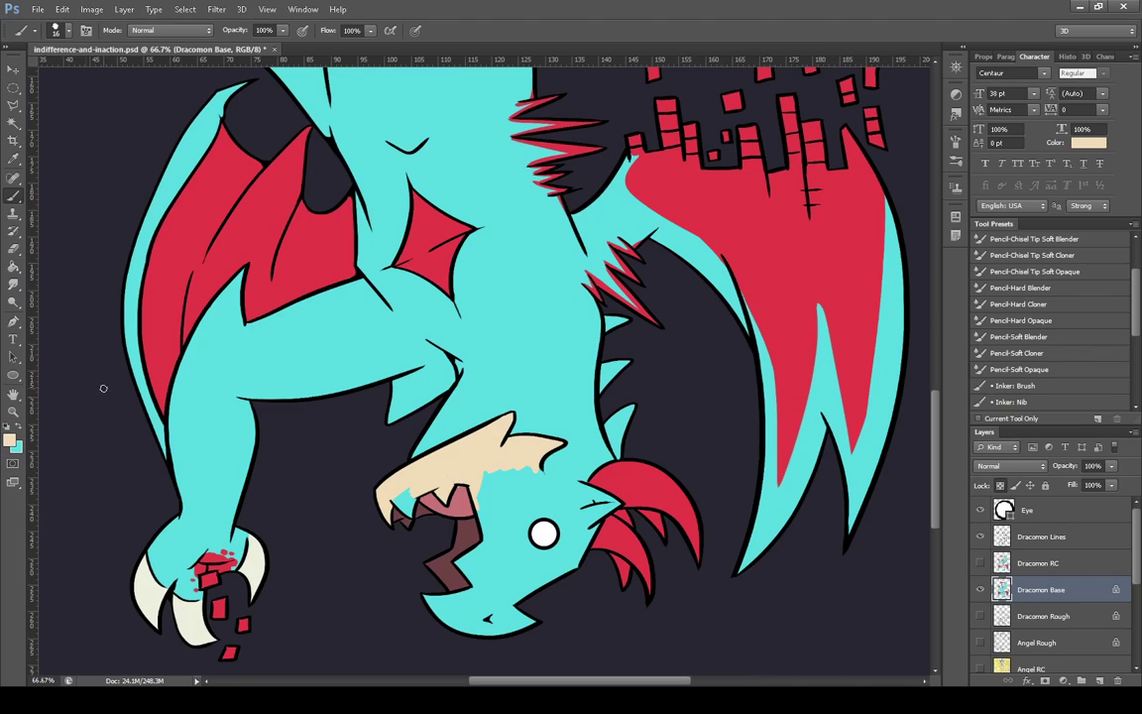
{"action": "left_click", "coordinate": [13, 284]}
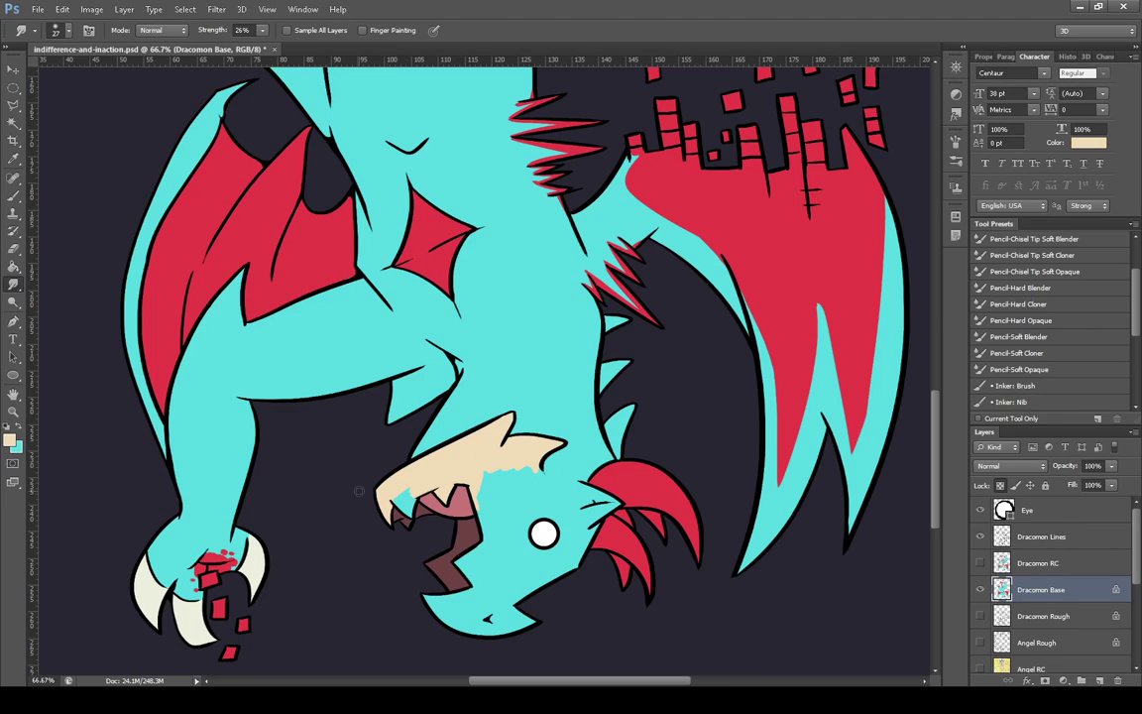
{"action": "left_click", "coordinate": [13, 196]}
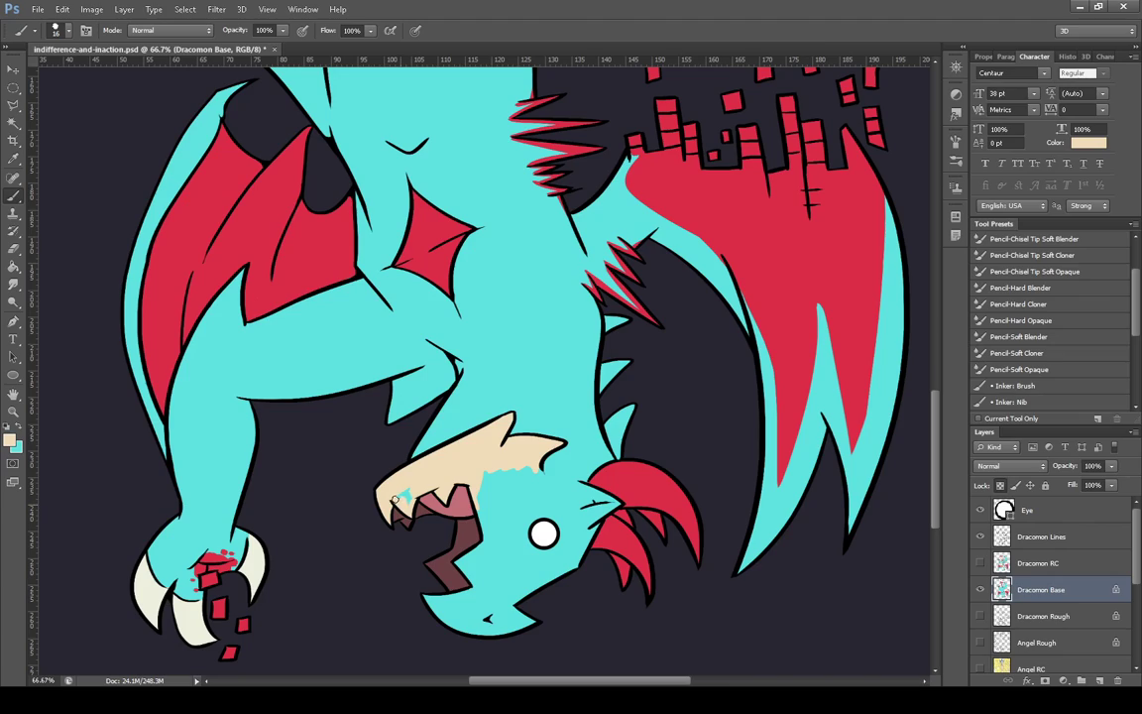
{"action": "left_click_drag", "start_coordinate": [401, 498], "coordinate": [411, 517]}
Check the Dracomon RC layer for reference, then outline and fill a cream patch extending from the snout to the eye
{"action": "left_click", "coordinate": [980, 563]}
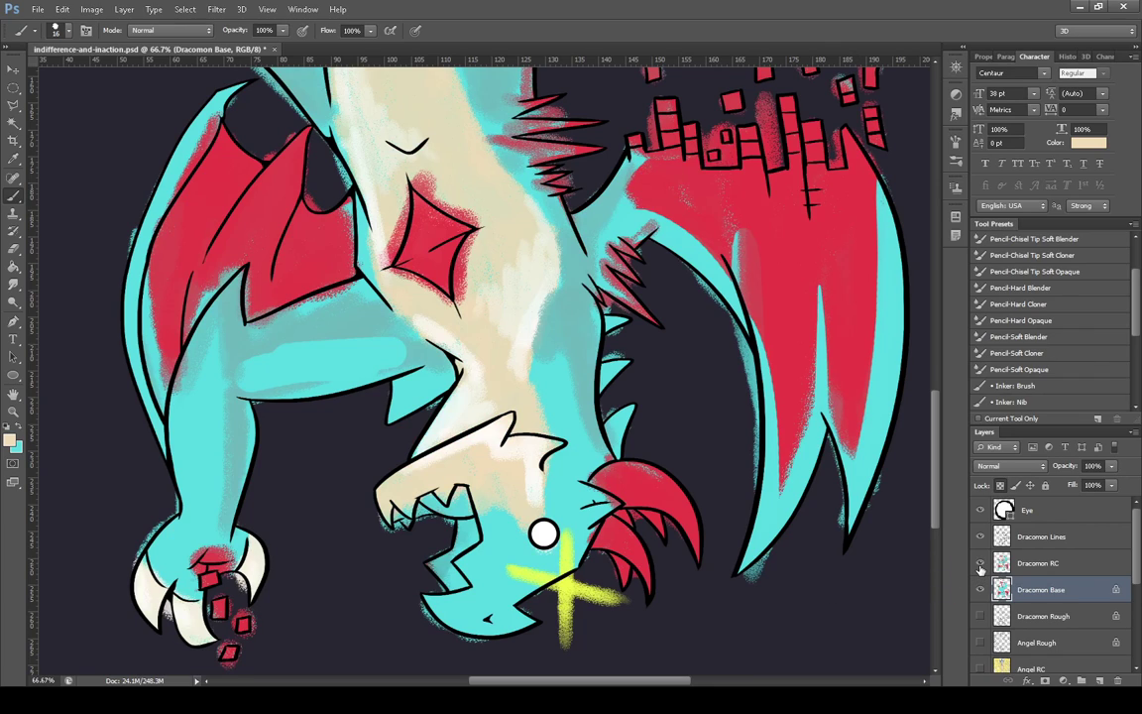
{"action": "left_click", "coordinate": [980, 563]}
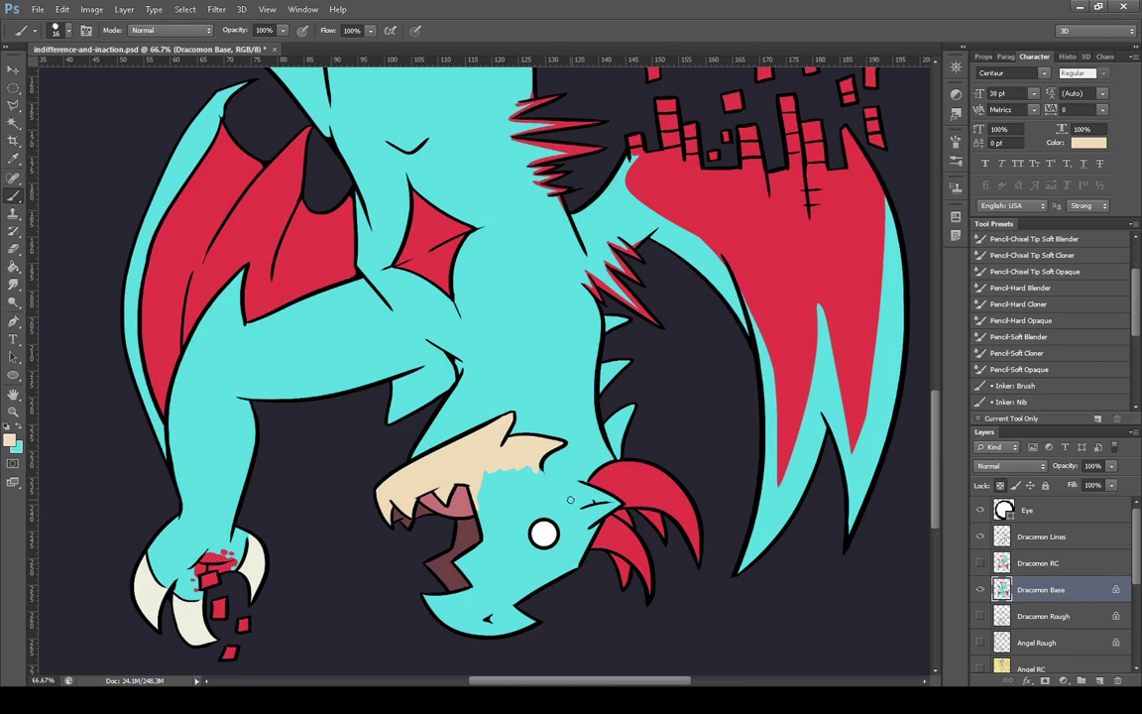
{"action": "left_click_drag", "start_coordinate": [541, 468], "coordinate": [531, 522]}
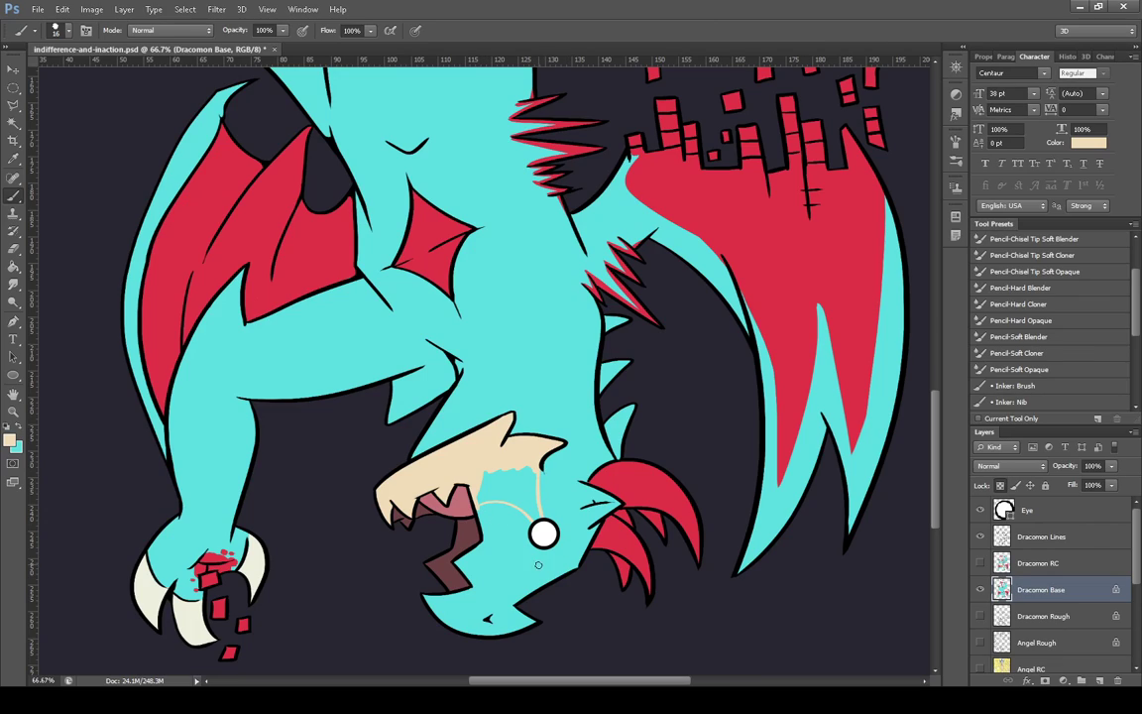
{"action": "left_click", "coordinate": [57, 9]}
{"action": "left_click", "coordinate": [57, 24]}
{"action": "left_click_drag", "start_coordinate": [477, 507], "coordinate": [534, 524]}
{"action": "mouse_move", "coordinate": [532, 477]}
{"action": "left_mouse_down"}
{"action": "mouse_move", "coordinate": [521, 489]}
{"action": "mouse_move", "coordinate": [498, 475]}
{"action": "mouse_move", "coordinate": [479, 506]}
{"action": "mouse_move", "coordinate": [518, 475]}
{"action": "mouse_move", "coordinate": [498, 477]}
{"action": "mouse_move", "coordinate": [509, 502]}
{"action": "mouse_move", "coordinate": [488, 503]}
{"action": "mouse_move", "coordinate": [505, 501]}
{"action": "left_mouse_up"}
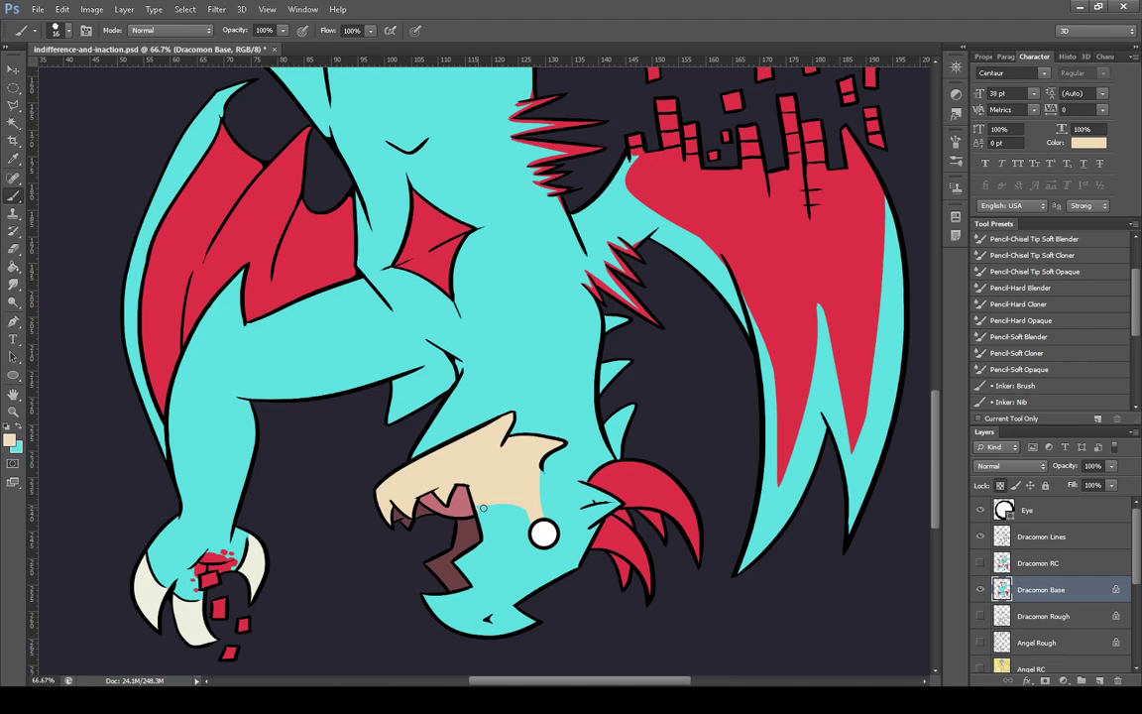
{"action": "left_click_drag", "start_coordinate": [483, 508], "coordinate": [515, 507]}
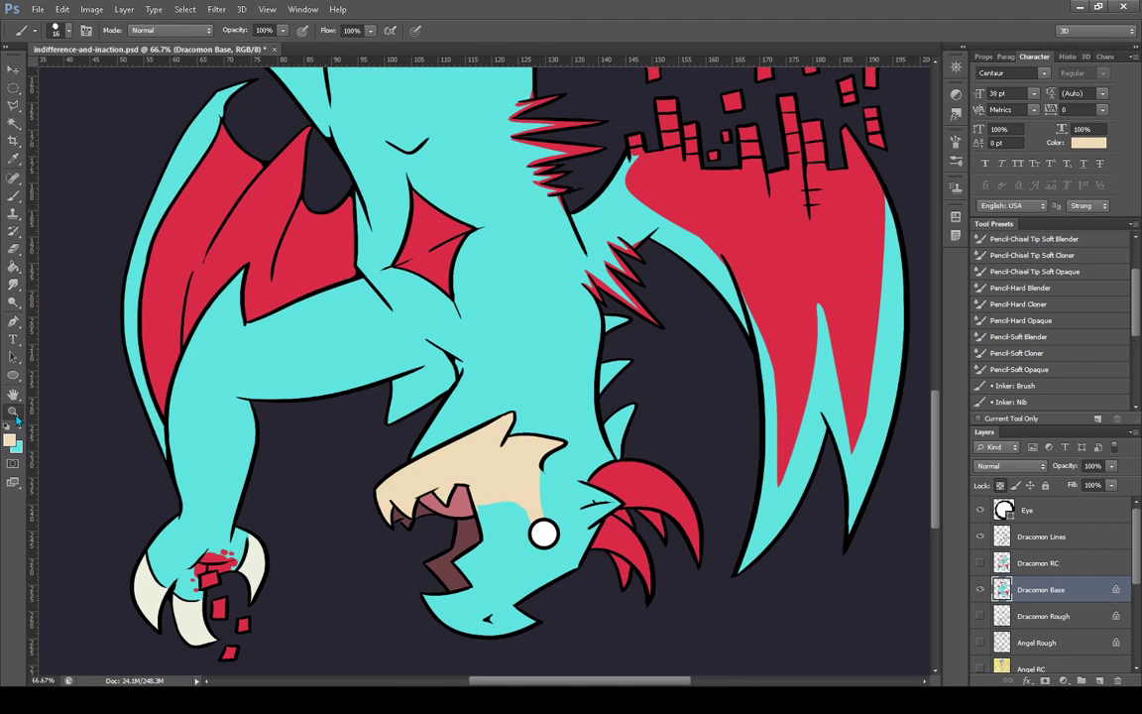
Refine the edges of the cream cheek patch and widen its strip leading to the eye
{"action": "key", "text": "z"}
{"action": "left_click", "coordinate": [506, 526]}
{"action": "left_click", "coordinate": [13, 249]}
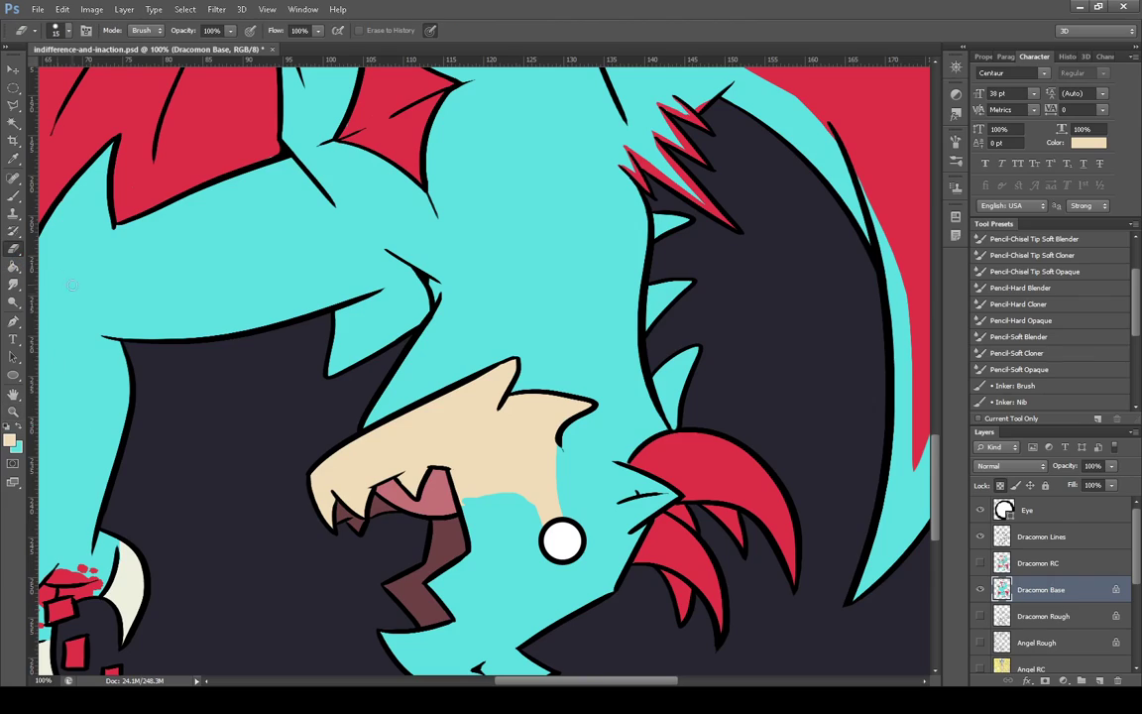
{"action": "left_click", "coordinate": [14, 195]}
{"action": "key", "text": "b"}
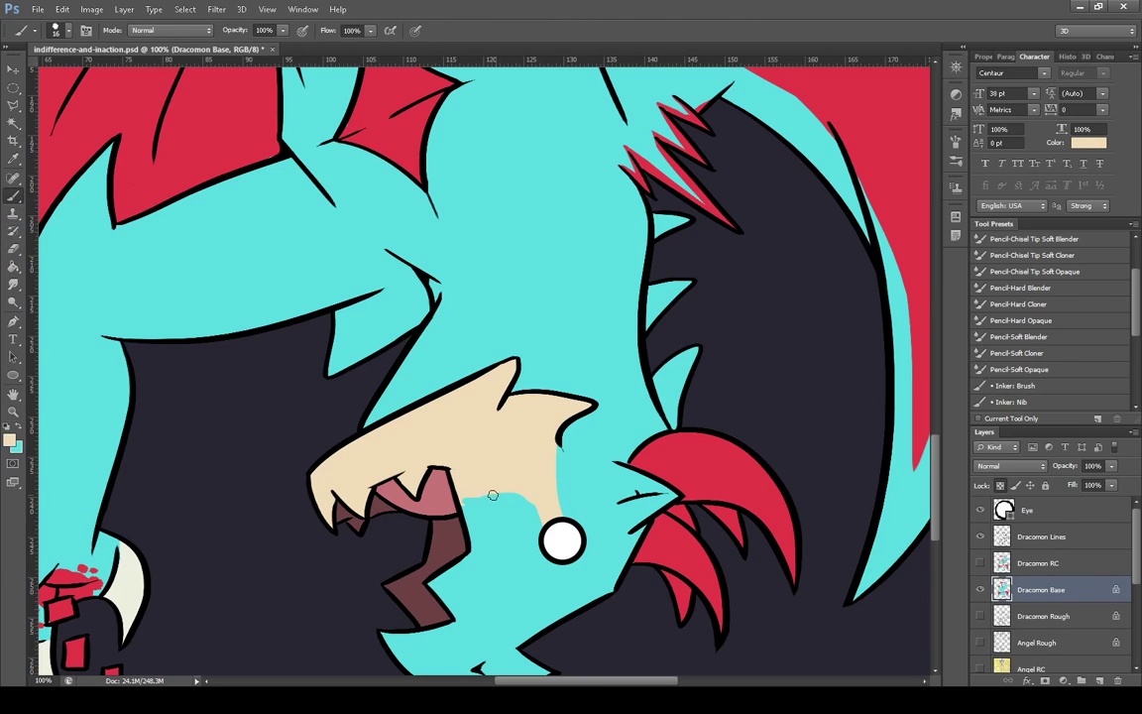
{"action": "left_click_drag", "start_coordinate": [464, 502], "coordinate": [549, 501]}
{"action": "mouse_move", "coordinate": [462, 500]}
{"action": "left_mouse_down"}
{"action": "mouse_move", "coordinate": [536, 499]}
{"action": "mouse_move", "coordinate": [478, 492]}
{"action": "mouse_move", "coordinate": [535, 511]}
{"action": "mouse_move", "coordinate": [541, 522]}
{"action": "mouse_move", "coordinate": [510, 492]}
{"action": "mouse_move", "coordinate": [499, 496]}
{"action": "mouse_move", "coordinate": [530, 507]}
{"action": "mouse_move", "coordinate": [503, 491]}
{"action": "mouse_move", "coordinate": [540, 539]}
{"action": "left_mouse_up"}
{"action": "mouse_move", "coordinate": [516, 494]}
{"action": "left_mouse_down"}
{"action": "mouse_move", "coordinate": [544, 542]}
{"action": "mouse_move", "coordinate": [503, 499]}
{"action": "mouse_move", "coordinate": [468, 506]}
{"action": "left_mouse_up"}
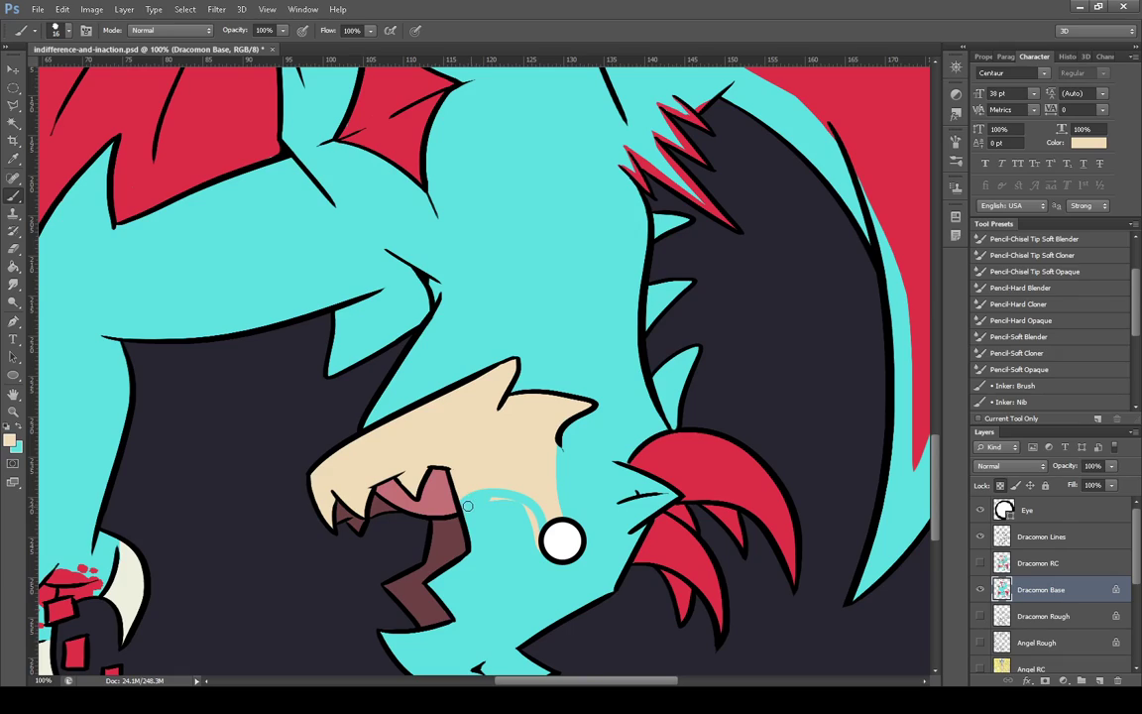
{"action": "key", "text": "ctrl+z"}
{"action": "mouse_move", "coordinate": [556, 440]}
{"action": "left_mouse_down"}
{"action": "mouse_move", "coordinate": [577, 532]}
{"action": "mouse_move", "coordinate": [566, 526]}
{"action": "left_mouse_up"}
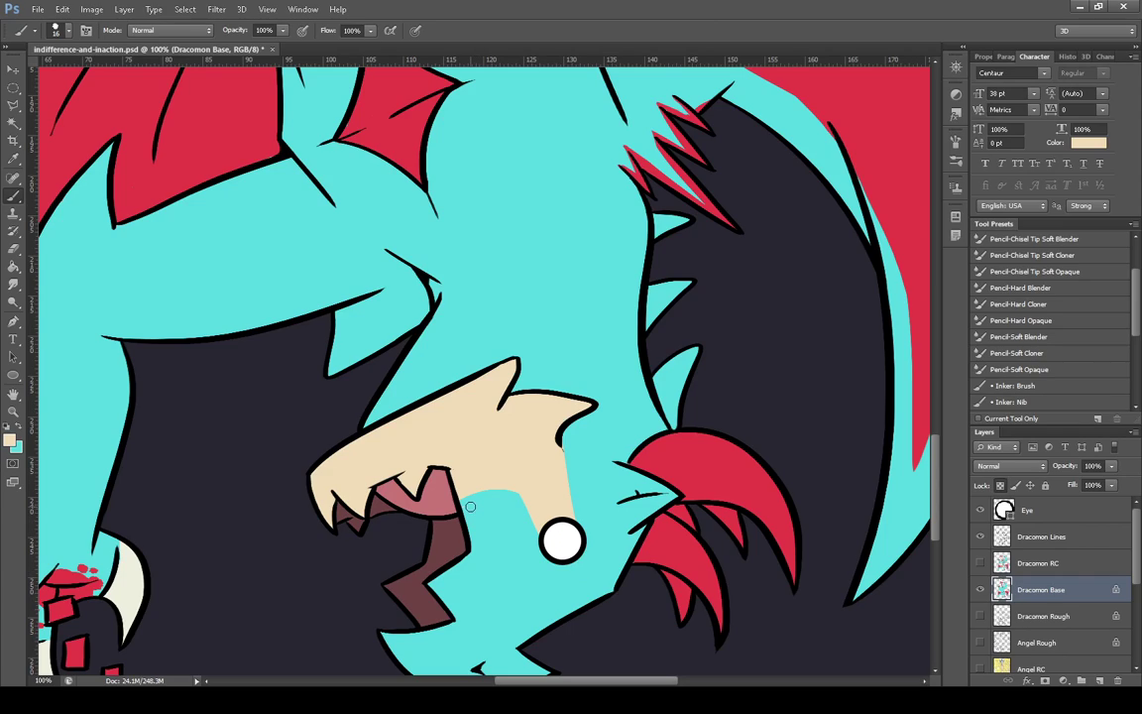
Save the document and fit the whole canvas in view
{"action": "left_click", "coordinate": [14, 282]}
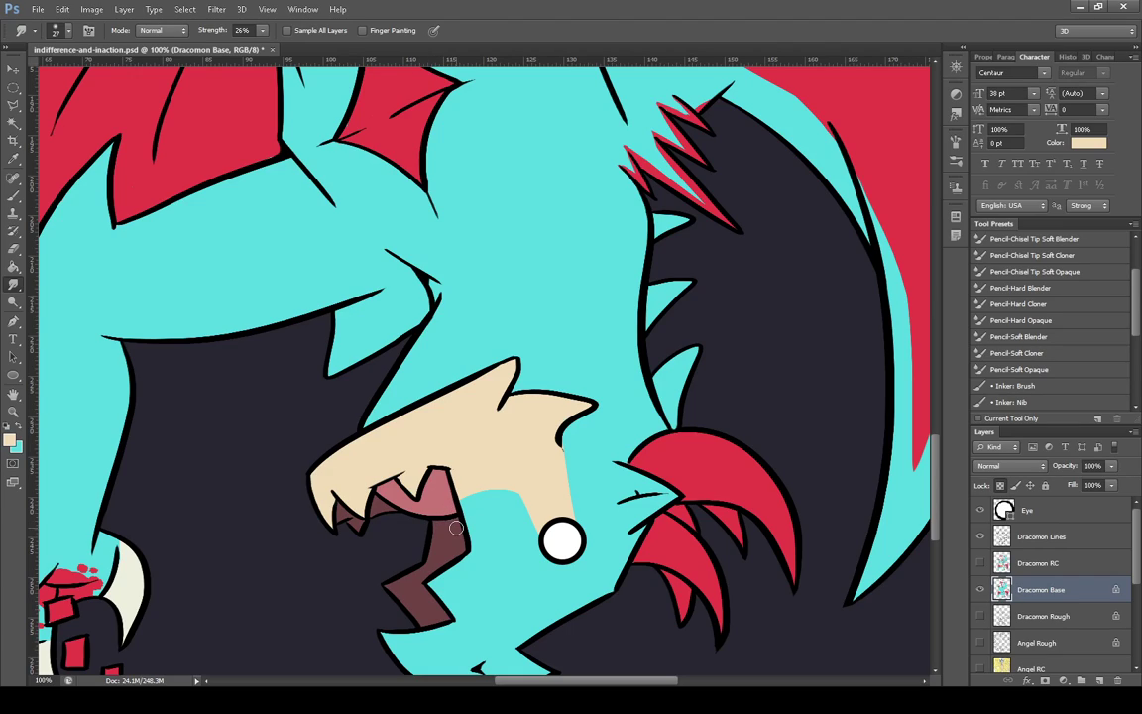
{"action": "left_click", "coordinate": [14, 248]}
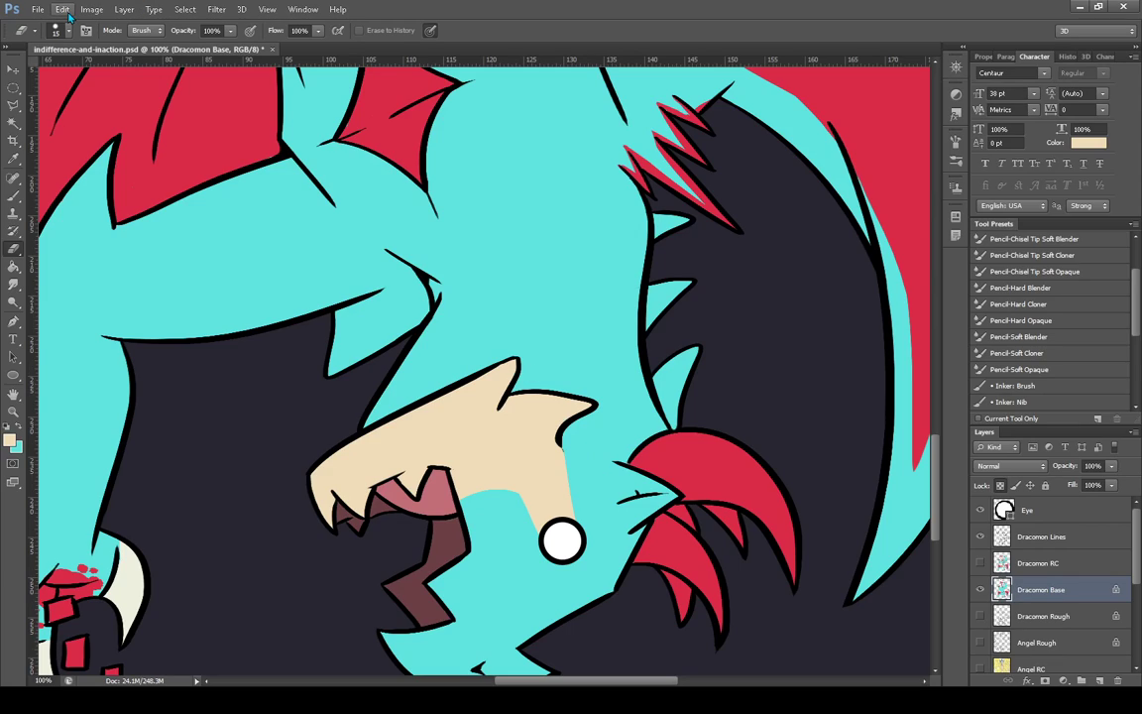
{"action": "key", "text": "ctrl+s"}
{"action": "left_click", "coordinate": [14, 411]}
{"action": "key", "text": "ctrl+0"}
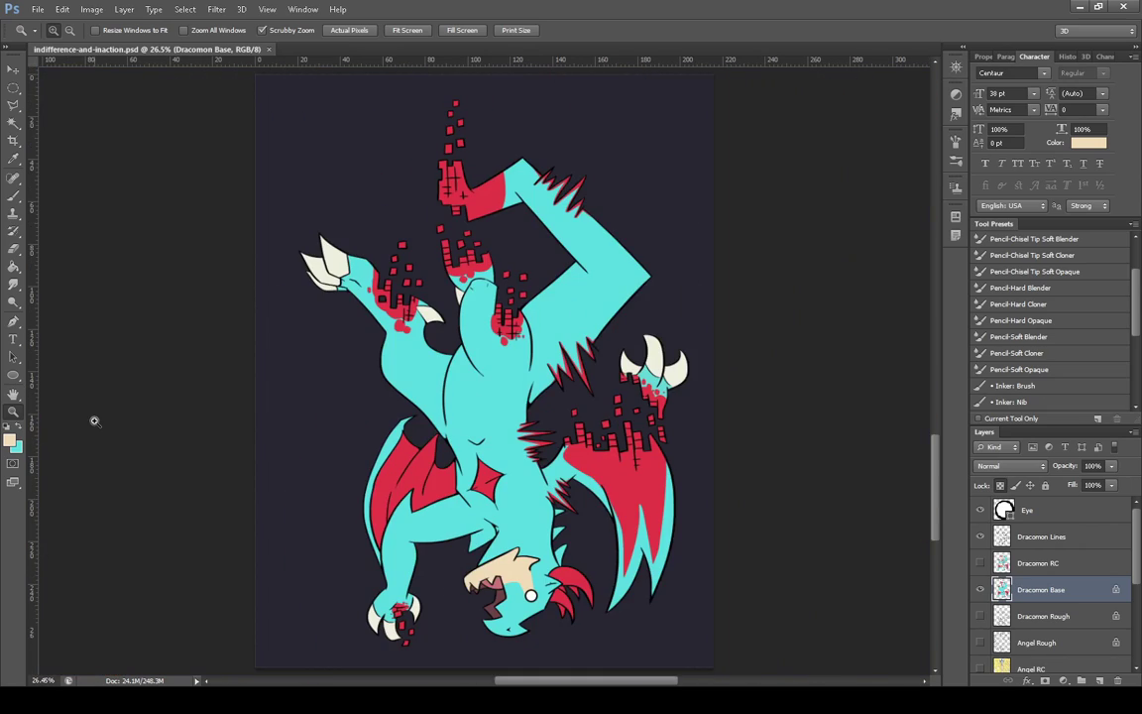
Handwrite "Brb" in cream on a new layer above the Eye layer, and delete that layer
{"action": "left_click", "coordinate": [1054, 520]}
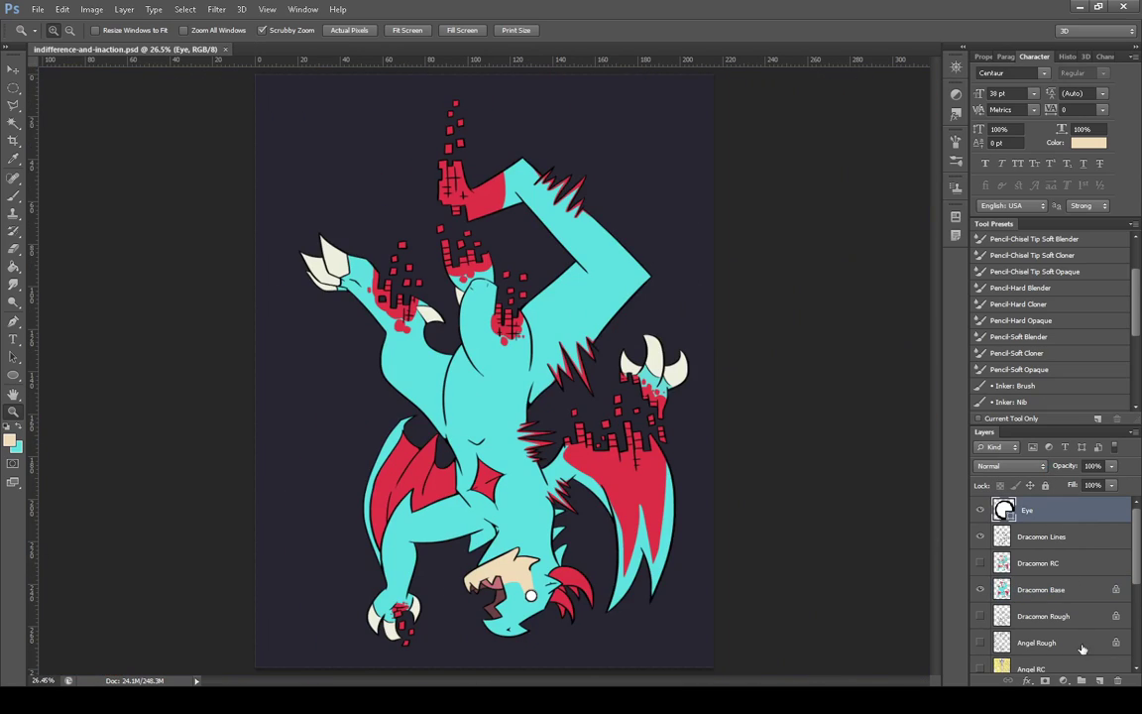
{"action": "key", "text": "ctrl+shift+alt+n"}
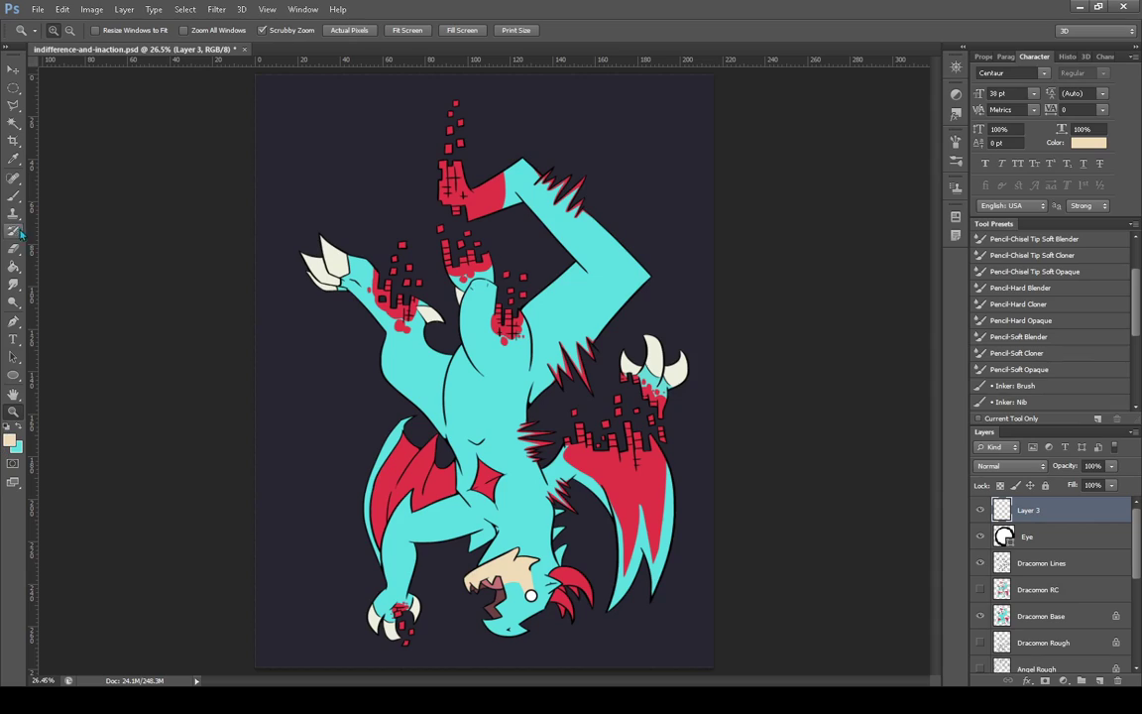
{"action": "left_click", "coordinate": [13, 195]}
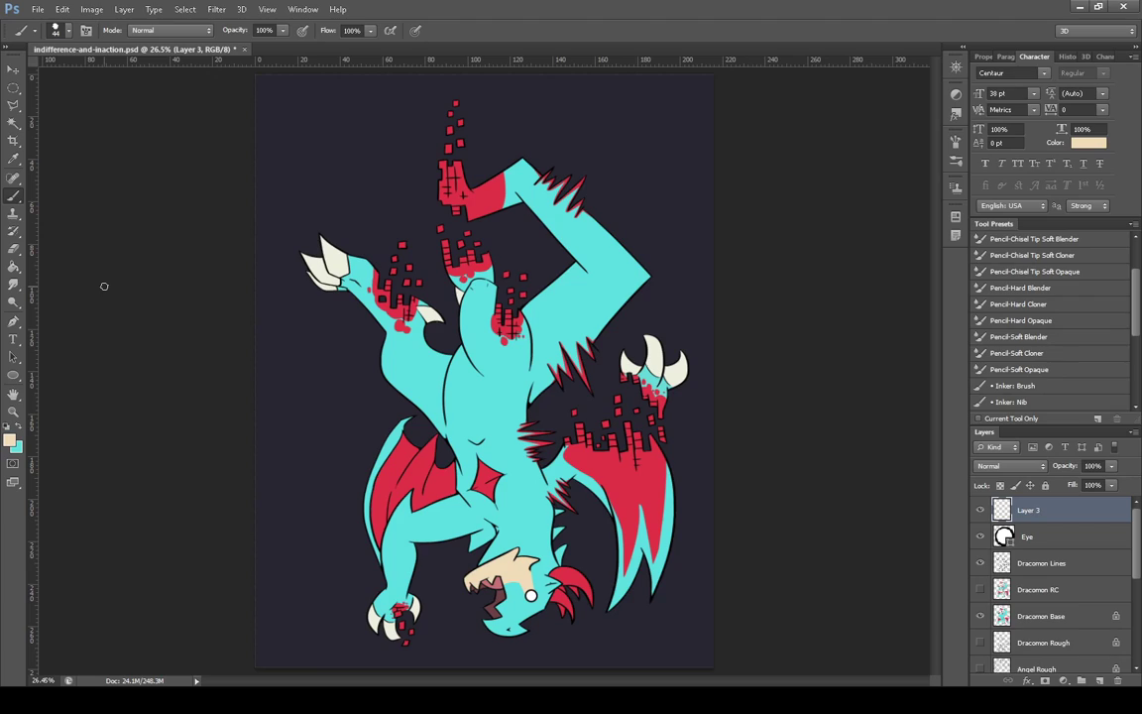
{"action": "mouse_move", "coordinate": [265, 112]}
{"action": "left_mouse_down"}
{"action": "mouse_move", "coordinate": [286, 140]}
{"action": "mouse_move", "coordinate": [279, 168]}
{"action": "mouse_move", "coordinate": [383, 120]}
{"action": "mouse_move", "coordinate": [365, 156]}
{"action": "left_mouse_up"}
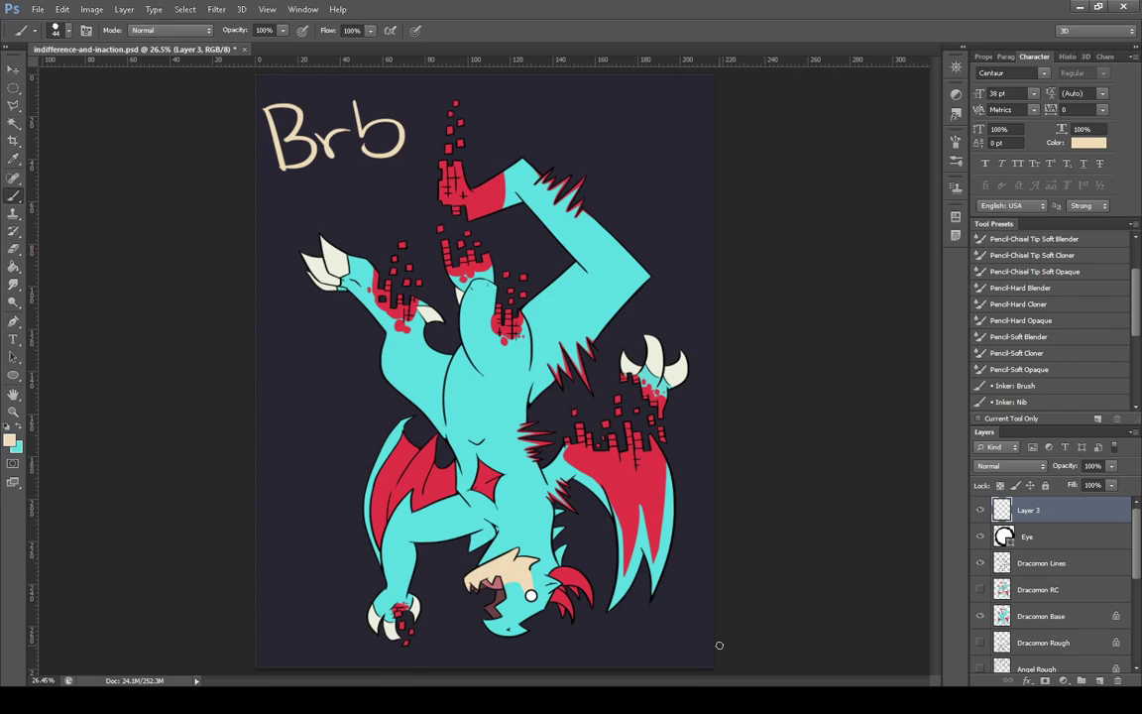
{"action": "key", "text": "Delete"}
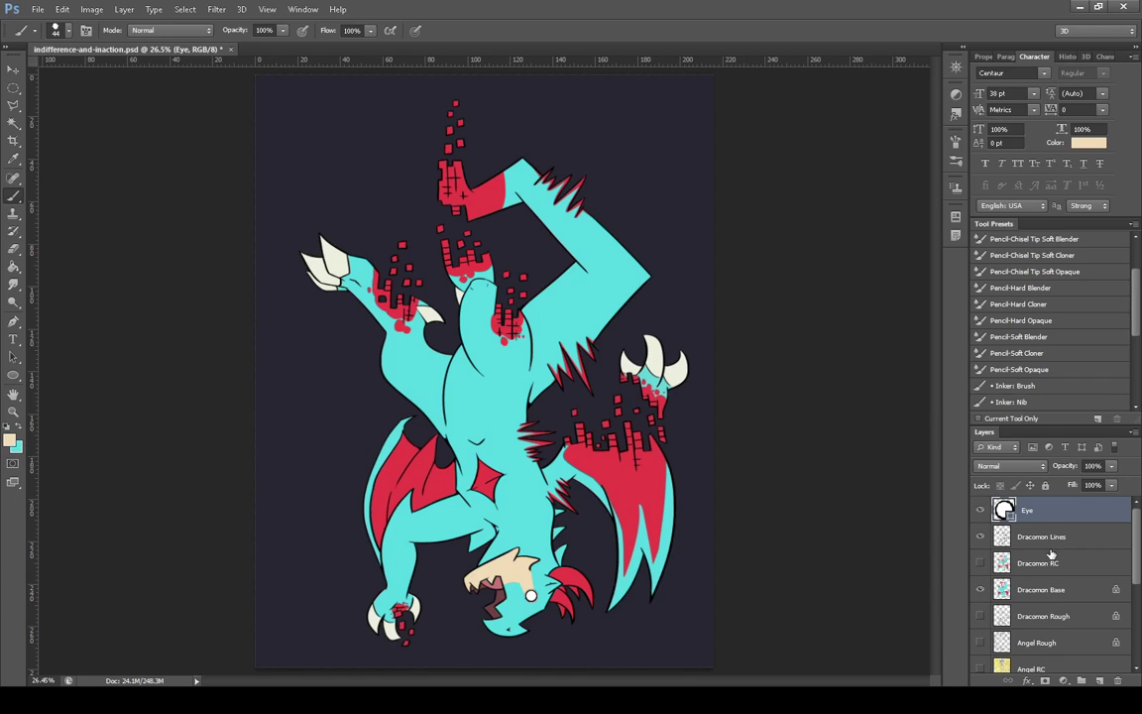
On the Dracomon Base layer, outline the belly's outer edge in cream from the thigh to the cheek, using the Dracomon RC layer as reference
{"action": "left_click", "coordinate": [1047, 587]}
{"action": "key", "text": "z"}
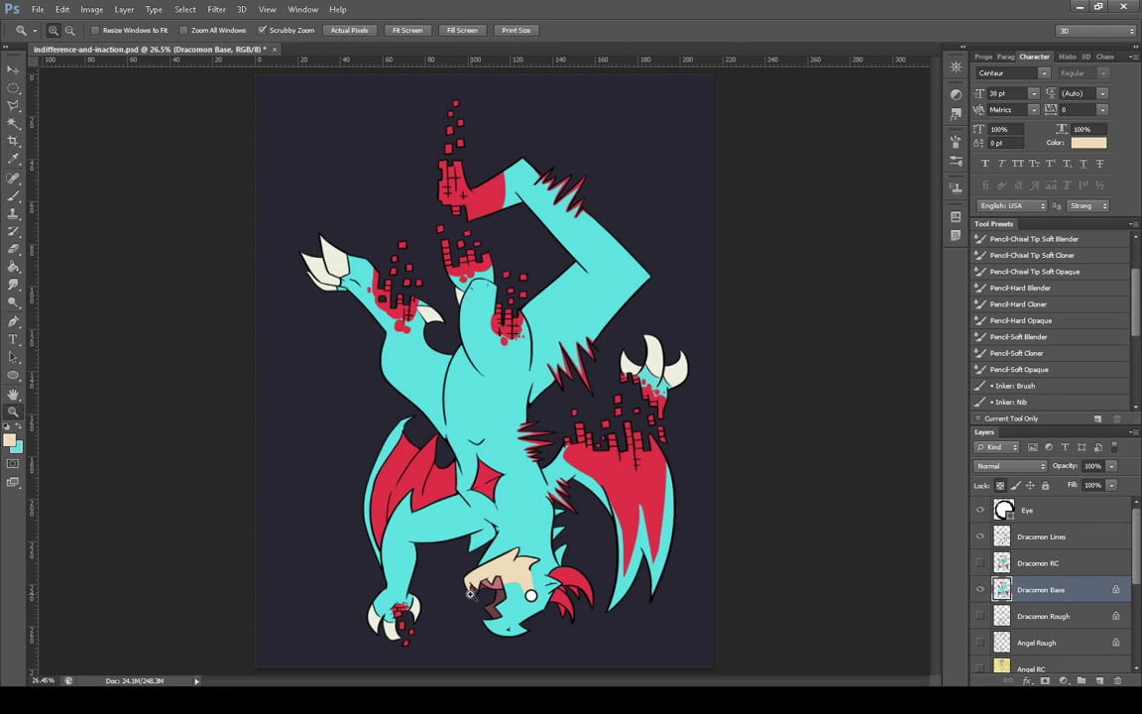
{"action": "left_click_drag", "start_coordinate": [515, 568], "coordinate": [634, 568]}
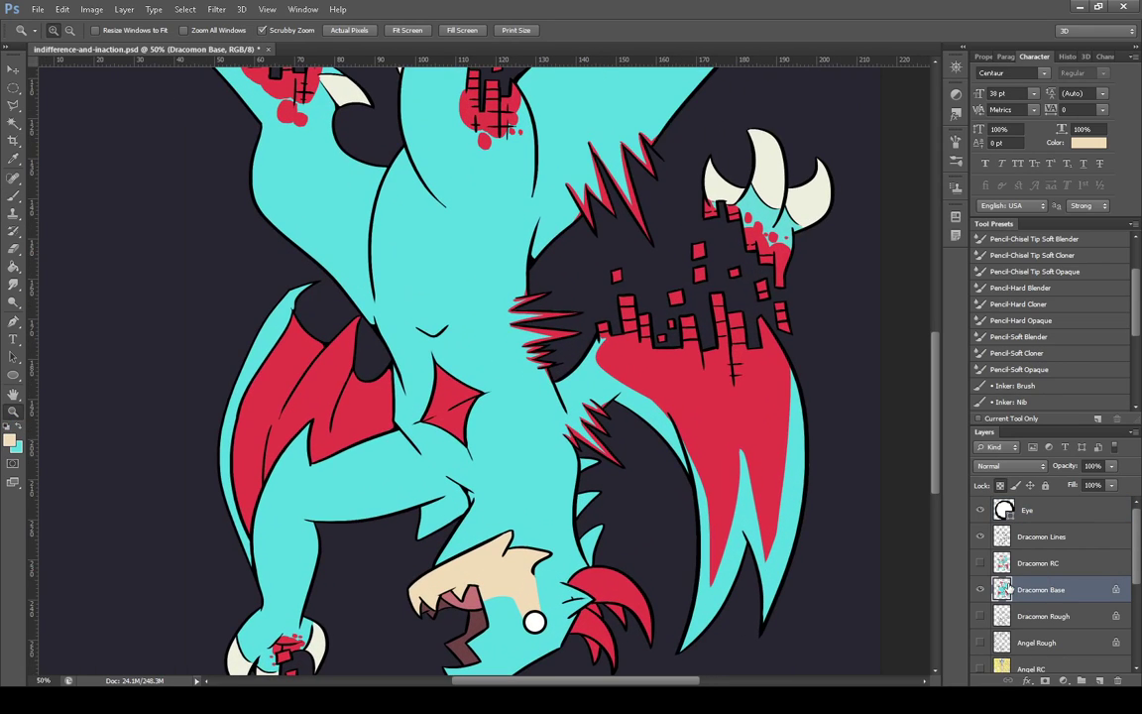
{"action": "left_click", "coordinate": [981, 564]}
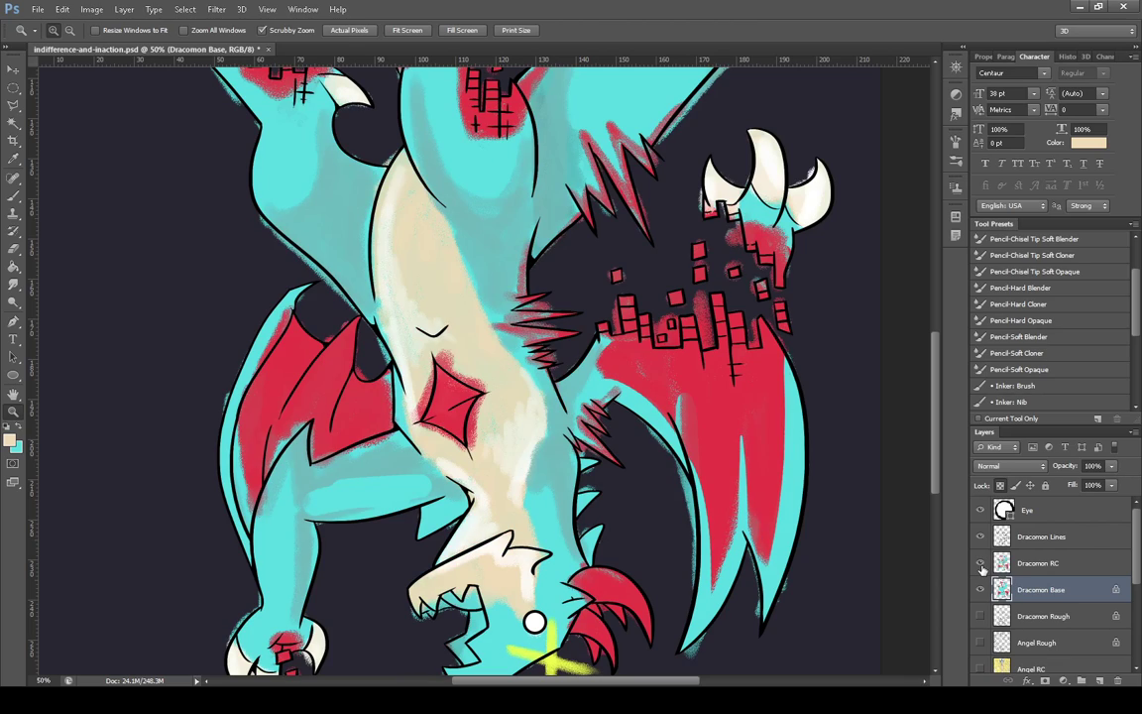
{"action": "left_click", "coordinate": [20, 199]}
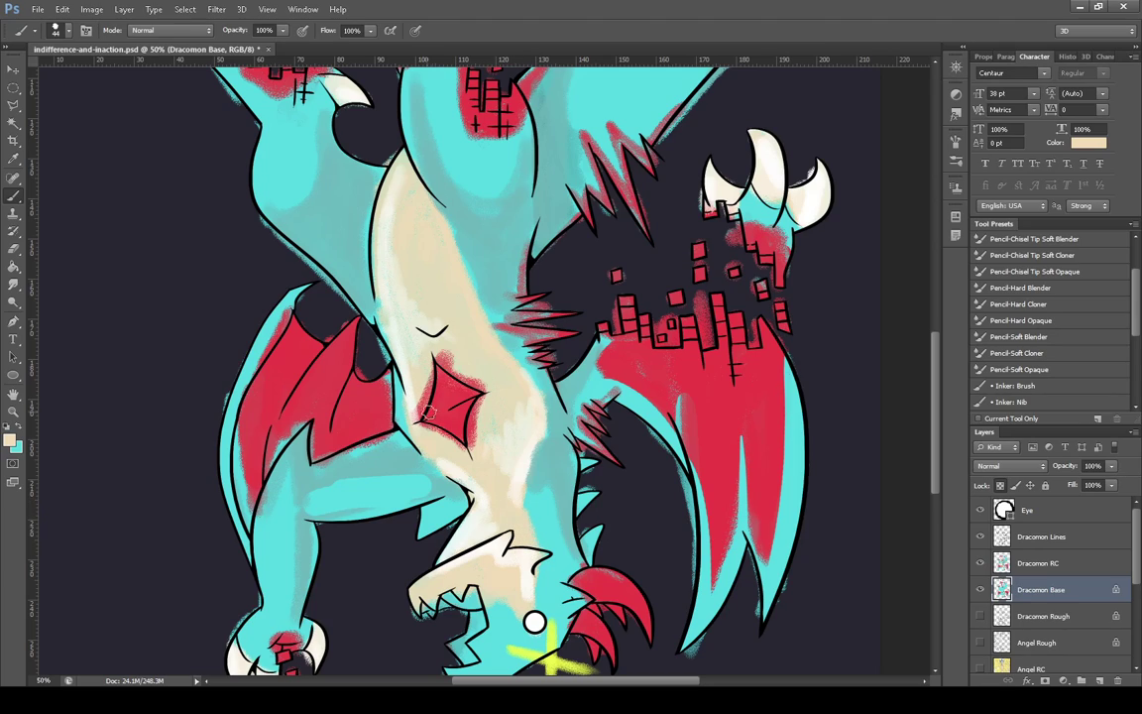
{"action": "left_click", "coordinate": [981, 563]}
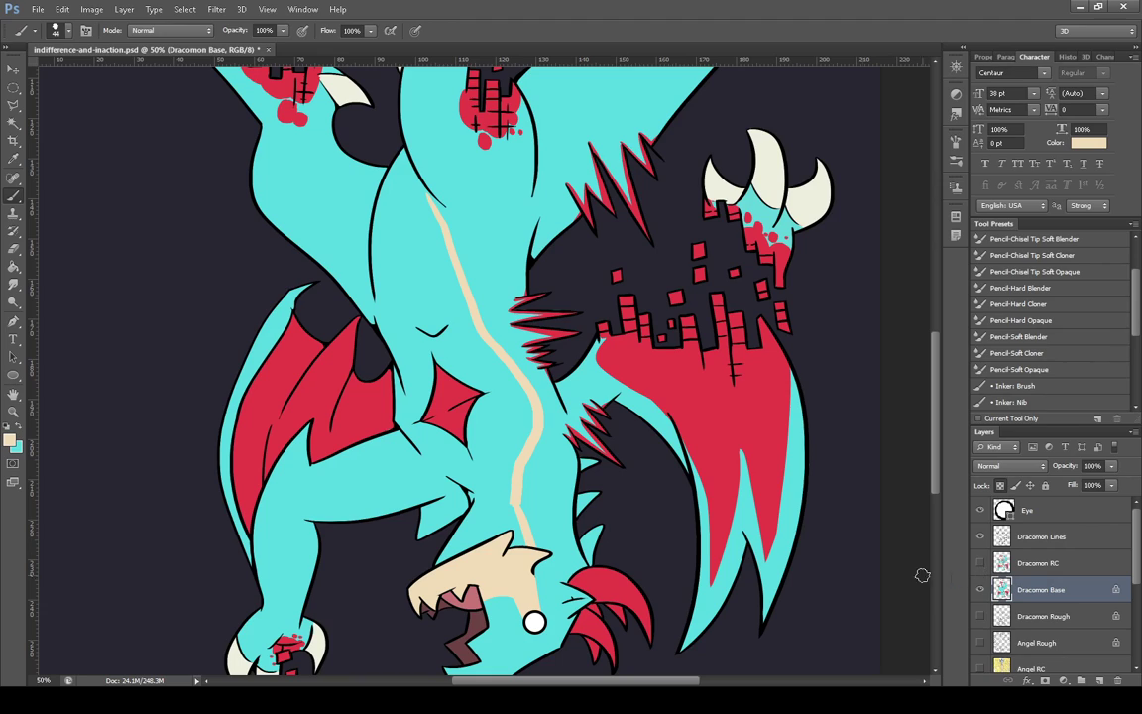
Reduce the brush size to 23 and fill the dragon's neck with cream between the outline and the snout
{"action": "left_click", "coordinate": [13, 408]}
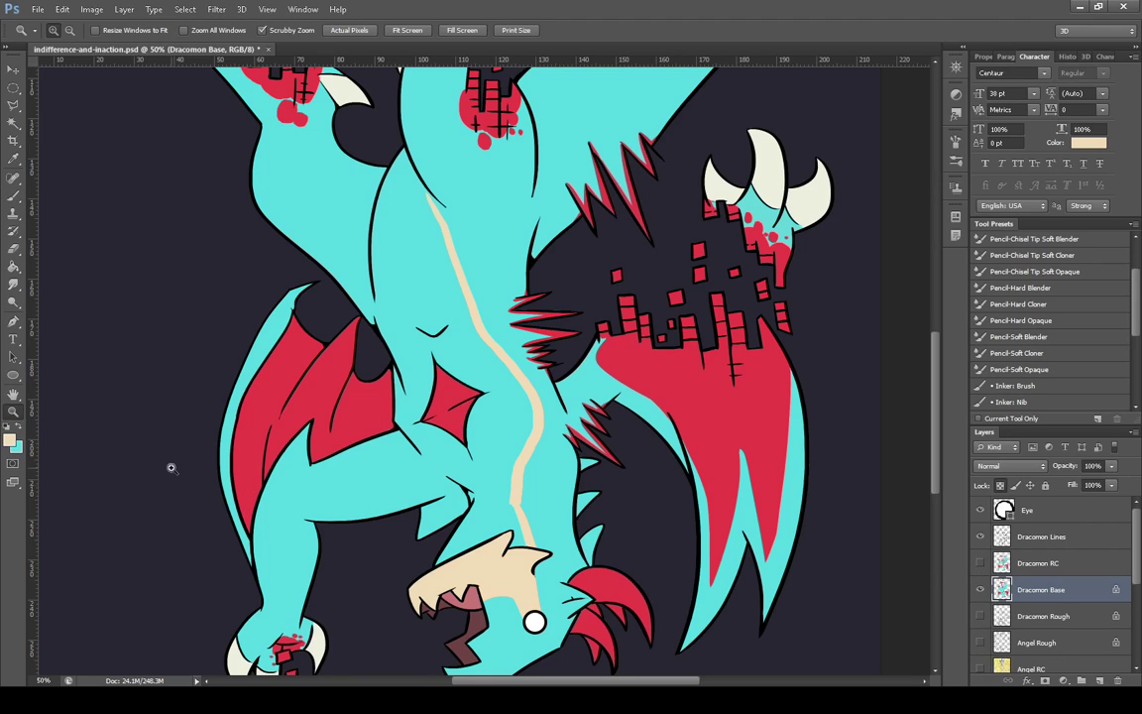
{"action": "left_click", "coordinate": [480, 544]}
{"action": "left_click", "coordinate": [13, 195]}
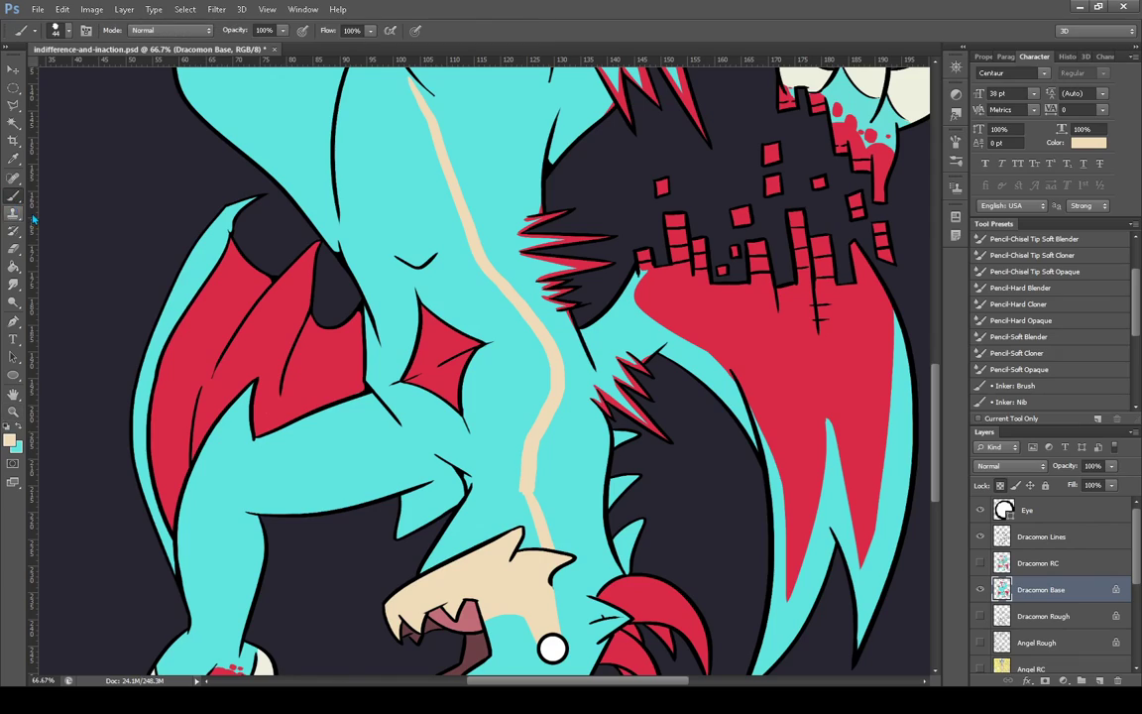
{"action": "key", "text": "bracketleft"}
{"action": "key", "text": "bracketleft"}
{"action": "key", "text": "bracketleft"}
{"action": "key", "text": "bracketleft"}
{"action": "mouse_move", "coordinate": [508, 515]}
{"action": "left_mouse_down"}
{"action": "mouse_move", "coordinate": [539, 554]}
{"action": "mouse_move", "coordinate": [521, 500]}
{"action": "mouse_move", "coordinate": [534, 533]}
{"action": "mouse_move", "coordinate": [521, 500]}
{"action": "mouse_move", "coordinate": [501, 510]}
{"action": "mouse_move", "coordinate": [517, 517]}
{"action": "mouse_move", "coordinate": [491, 551]}
{"action": "mouse_move", "coordinate": [521, 520]}
{"action": "mouse_move", "coordinate": [508, 532]}
{"action": "mouse_move", "coordinate": [532, 522]}
{"action": "mouse_move", "coordinate": [545, 552]}
{"action": "mouse_move", "coordinate": [502, 528]}
{"action": "mouse_move", "coordinate": [454, 551]}
{"action": "mouse_move", "coordinate": [474, 533]}
{"action": "mouse_move", "coordinate": [423, 576]}
{"action": "mouse_move", "coordinate": [473, 498]}
{"action": "mouse_move", "coordinate": [463, 514]}
{"action": "mouse_move", "coordinate": [467, 477]}
{"action": "mouse_move", "coordinate": [479, 536]}
{"action": "mouse_move", "coordinate": [477, 508]}
{"action": "mouse_move", "coordinate": [468, 546]}
{"action": "mouse_move", "coordinate": [464, 527]}
{"action": "mouse_move", "coordinate": [479, 466]}
{"action": "mouse_move", "coordinate": [487, 529]}
{"action": "mouse_move", "coordinate": [491, 443]}
{"action": "mouse_move", "coordinate": [508, 520]}
{"action": "mouse_move", "coordinate": [513, 458]}
{"action": "mouse_move", "coordinate": [540, 566]}
{"action": "left_mouse_up"}
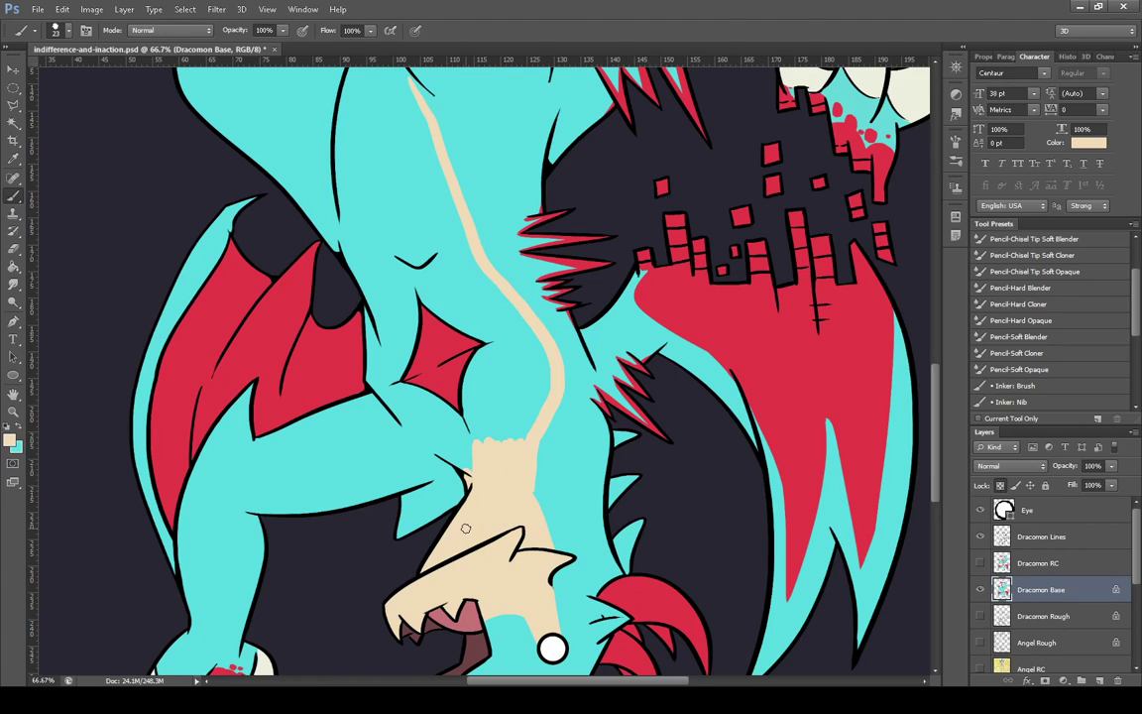
Fill the chest with cream beside the red diamond wound and up past the small belly crease
{"action": "mouse_move", "coordinate": [485, 467]}
{"action": "left_mouse_down"}
{"action": "mouse_move", "coordinate": [506, 392]}
{"action": "mouse_move", "coordinate": [514, 449]}
{"action": "mouse_move", "coordinate": [549, 383]}
{"action": "mouse_move", "coordinate": [511, 373]}
{"action": "mouse_move", "coordinate": [492, 390]}
{"action": "mouse_move", "coordinate": [497, 455]}
{"action": "mouse_move", "coordinate": [483, 408]}
{"action": "mouse_move", "coordinate": [480, 446]}
{"action": "mouse_move", "coordinate": [471, 413]}
{"action": "mouse_move", "coordinate": [470, 429]}
{"action": "mouse_move", "coordinate": [469, 374]}
{"action": "mouse_move", "coordinate": [466, 388]}
{"action": "mouse_move", "coordinate": [495, 345]}
{"action": "mouse_move", "coordinate": [467, 386]}
{"action": "mouse_move", "coordinate": [466, 405]}
{"action": "mouse_move", "coordinate": [487, 354]}
{"action": "mouse_move", "coordinate": [480, 412]}
{"action": "mouse_move", "coordinate": [504, 351]}
{"action": "mouse_move", "coordinate": [498, 393]}
{"action": "mouse_move", "coordinate": [513, 384]}
{"action": "mouse_move", "coordinate": [520, 394]}
{"action": "mouse_move", "coordinate": [555, 378]}
{"action": "left_mouse_up"}
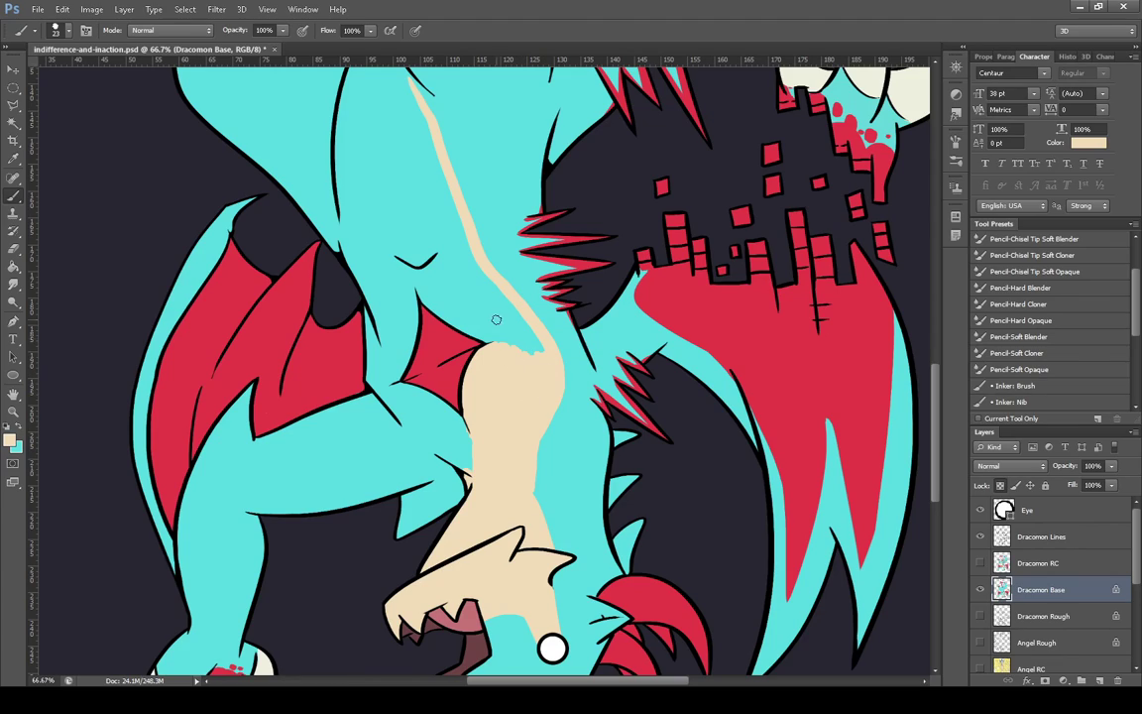
{"action": "mouse_move", "coordinate": [496, 319]}
{"action": "left_mouse_down"}
{"action": "mouse_move", "coordinate": [546, 363]}
{"action": "mouse_move", "coordinate": [502, 292]}
{"action": "mouse_move", "coordinate": [514, 314]}
{"action": "mouse_move", "coordinate": [480, 338]}
{"action": "left_mouse_up"}
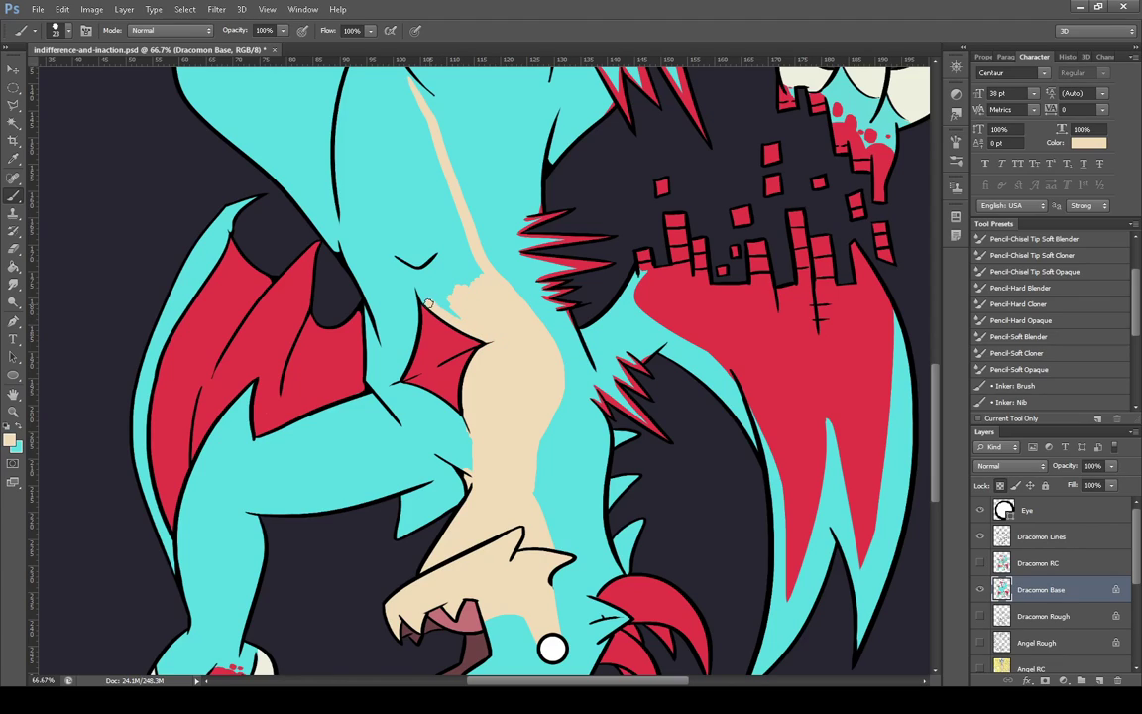
{"action": "mouse_move", "coordinate": [429, 303]}
{"action": "left_mouse_down"}
{"action": "mouse_move", "coordinate": [463, 325]}
{"action": "mouse_move", "coordinate": [424, 270]}
{"action": "mouse_move", "coordinate": [458, 304]}
{"action": "mouse_move", "coordinate": [430, 240]}
{"action": "mouse_move", "coordinate": [483, 299]}
{"action": "mouse_move", "coordinate": [436, 195]}
{"action": "mouse_move", "coordinate": [466, 241]}
{"action": "mouse_move", "coordinate": [440, 178]}
{"action": "mouse_move", "coordinate": [444, 260]}
{"action": "mouse_move", "coordinate": [418, 218]}
{"action": "mouse_move", "coordinate": [413, 281]}
{"action": "left_mouse_up"}
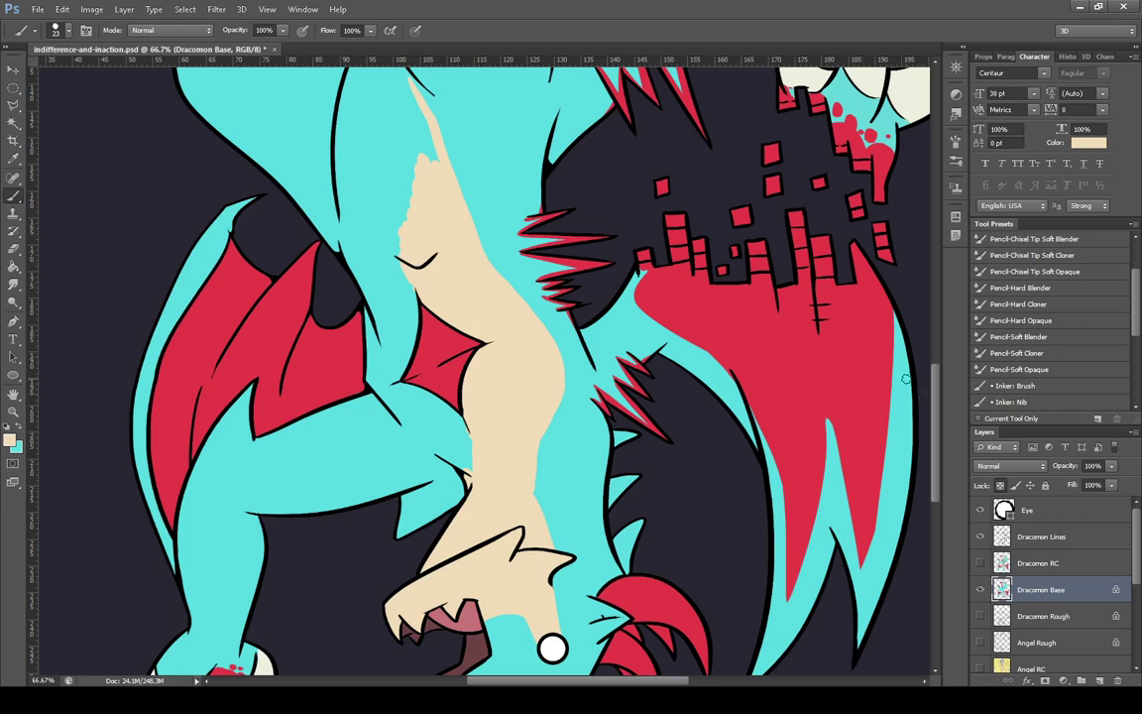
Fill the rest of the belly with cream, from the thigh line down to the flank beside the red diamond wound
{"action": "left_click_drag", "start_coordinate": [937, 415], "coordinate": [938, 386]}
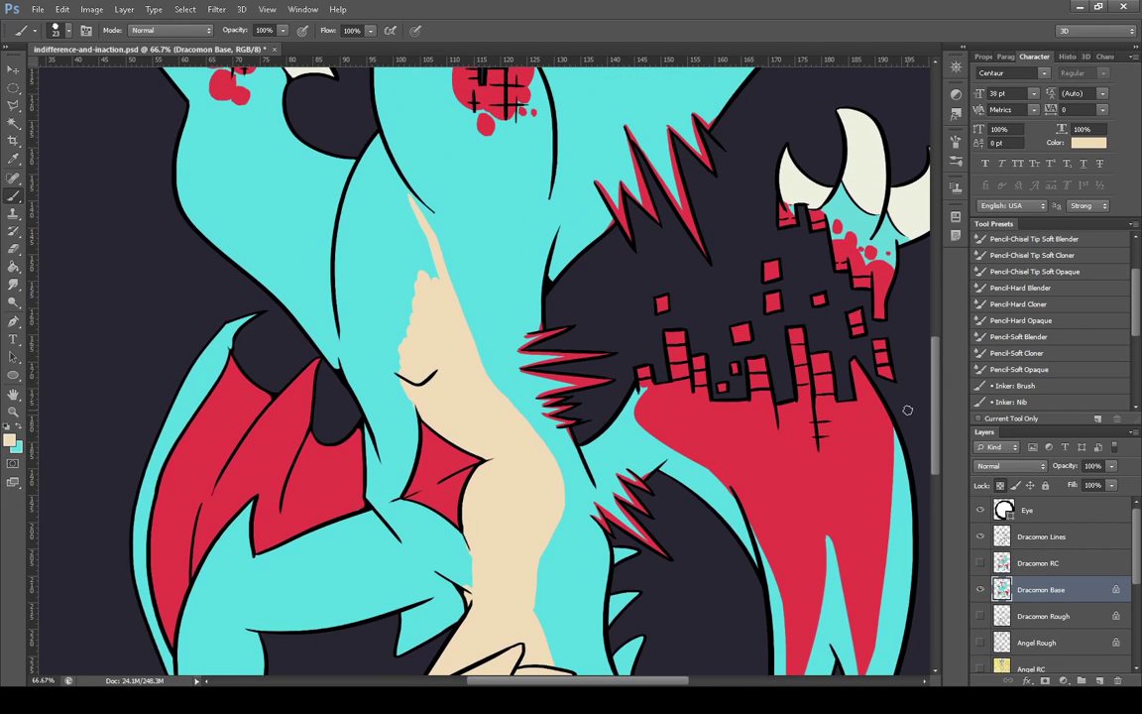
{"action": "mouse_move", "coordinate": [345, 327]}
{"action": "left_mouse_down"}
{"action": "mouse_move", "coordinate": [344, 199]}
{"action": "mouse_move", "coordinate": [343, 215]}
{"action": "left_mouse_up"}
{"action": "mouse_move", "coordinate": [352, 181]}
{"action": "left_mouse_down"}
{"action": "mouse_move", "coordinate": [378, 135]}
{"action": "mouse_move", "coordinate": [374, 168]}
{"action": "mouse_move", "coordinate": [377, 125]}
{"action": "mouse_move", "coordinate": [425, 244]}
{"action": "mouse_move", "coordinate": [431, 210]}
{"action": "mouse_move", "coordinate": [439, 263]}
{"action": "mouse_move", "coordinate": [407, 188]}
{"action": "mouse_move", "coordinate": [427, 261]}
{"action": "left_mouse_up"}
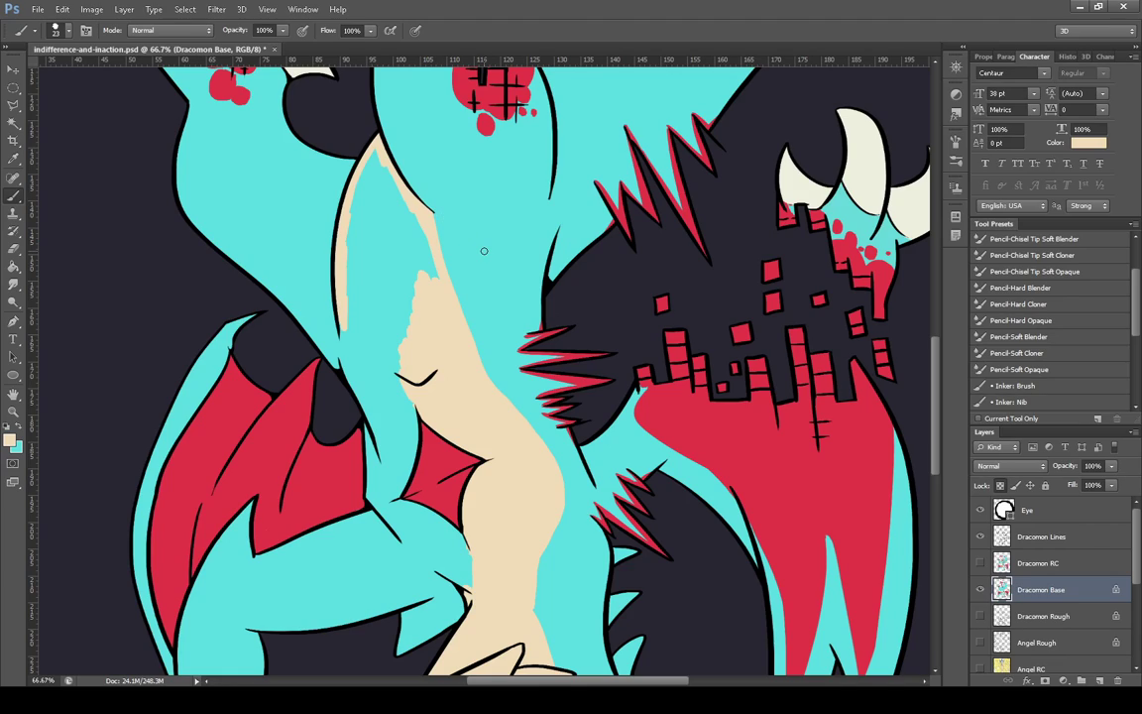
{"action": "mouse_move", "coordinate": [395, 253]}
{"action": "left_mouse_down"}
{"action": "mouse_move", "coordinate": [401, 307]}
{"action": "mouse_move", "coordinate": [395, 244]}
{"action": "mouse_move", "coordinate": [426, 303]}
{"action": "mouse_move", "coordinate": [420, 250]}
{"action": "mouse_move", "coordinate": [434, 268]}
{"action": "mouse_move", "coordinate": [371, 158]}
{"action": "mouse_move", "coordinate": [347, 233]}
{"action": "mouse_move", "coordinate": [357, 205]}
{"action": "mouse_move", "coordinate": [387, 293]}
{"action": "mouse_move", "coordinate": [375, 183]}
{"action": "mouse_move", "coordinate": [411, 236]}
{"action": "mouse_move", "coordinate": [379, 207]}
{"action": "mouse_move", "coordinate": [420, 328]}
{"action": "mouse_move", "coordinate": [385, 312]}
{"action": "mouse_move", "coordinate": [423, 375]}
{"action": "mouse_move", "coordinate": [365, 306]}
{"action": "mouse_move", "coordinate": [391, 370]}
{"action": "mouse_move", "coordinate": [355, 285]}
{"action": "mouse_move", "coordinate": [370, 321]}
{"action": "mouse_move", "coordinate": [349, 298]}
{"action": "left_mouse_up"}
{"action": "mouse_move", "coordinate": [371, 424]}
{"action": "left_mouse_down"}
{"action": "mouse_move", "coordinate": [342, 329]}
{"action": "mouse_move", "coordinate": [376, 415]}
{"action": "mouse_move", "coordinate": [389, 421]}
{"action": "mouse_move", "coordinate": [371, 350]}
{"action": "mouse_move", "coordinate": [392, 390]}
{"action": "mouse_move", "coordinate": [402, 376]}
{"action": "mouse_move", "coordinate": [404, 418]}
{"action": "left_mouse_up"}
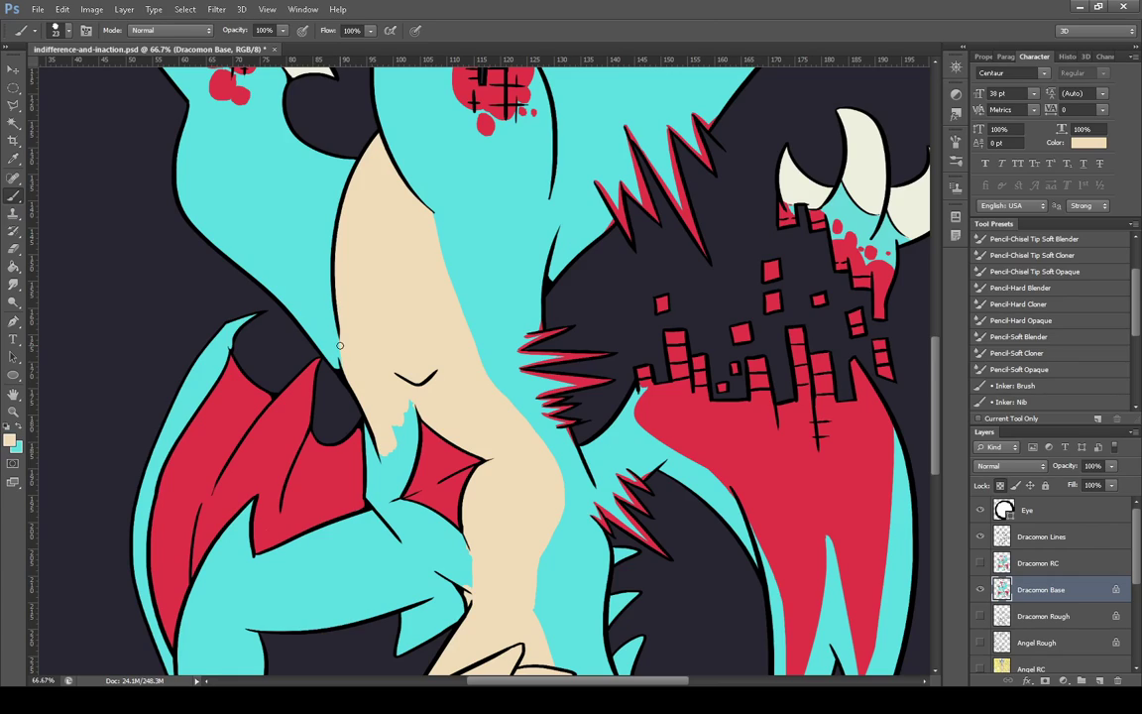
{"action": "mouse_move", "coordinate": [396, 459]}
{"action": "left_mouse_down"}
{"action": "mouse_move", "coordinate": [385, 480]}
{"action": "mouse_move", "coordinate": [386, 442]}
{"action": "mouse_move", "coordinate": [396, 493]}
{"action": "mouse_move", "coordinate": [410, 401]}
{"action": "mouse_move", "coordinate": [398, 472]}
{"action": "mouse_move", "coordinate": [396, 433]}
{"action": "left_mouse_up"}
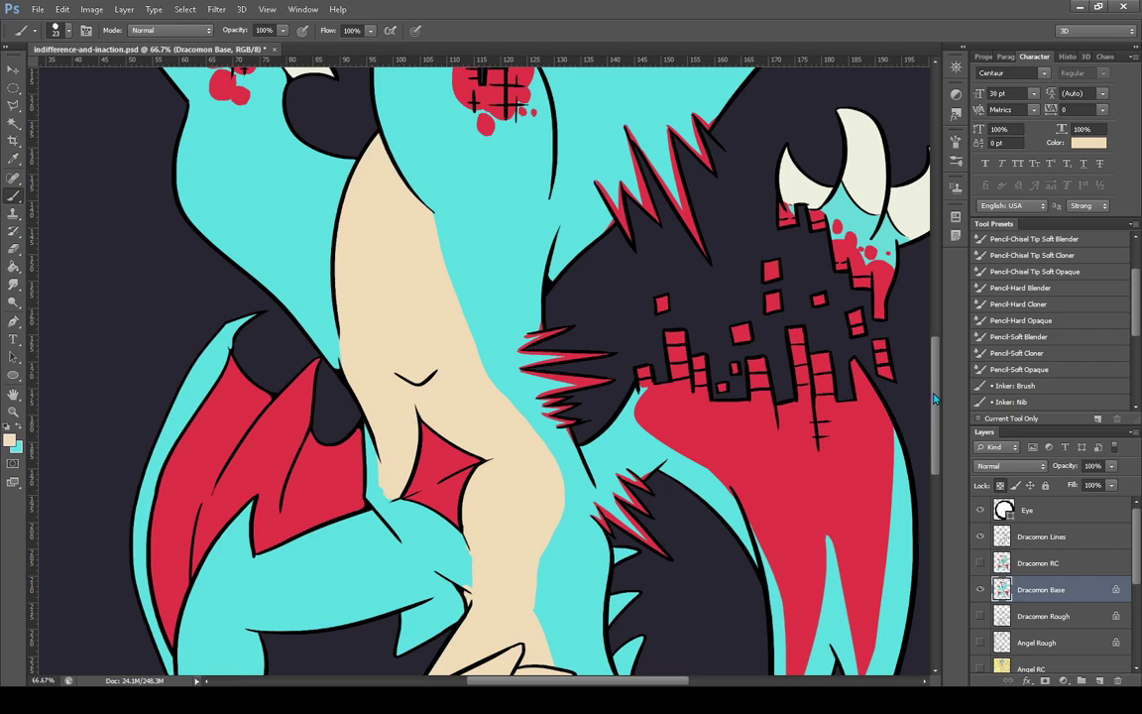
Fill the shoulder area between the red diamond wound and the arm lines with cream, covering the remaining turquoise gaps
{"action": "scroll", "coordinate": [937, 416], "scroll_direction": "down", "scroll_amount": 3}
{"action": "scroll", "coordinate": [937, 417], "scroll_direction": "down", "scroll_amount": 1}
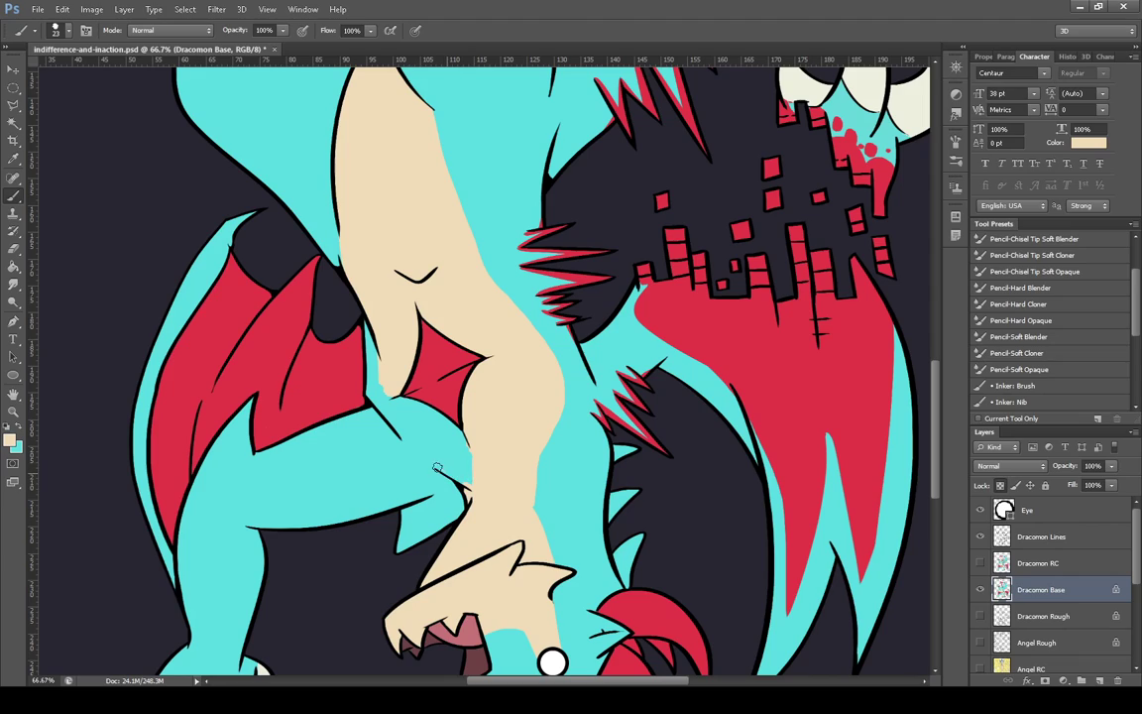
{"action": "left_click_drag", "start_coordinate": [445, 459], "coordinate": [437, 436]}
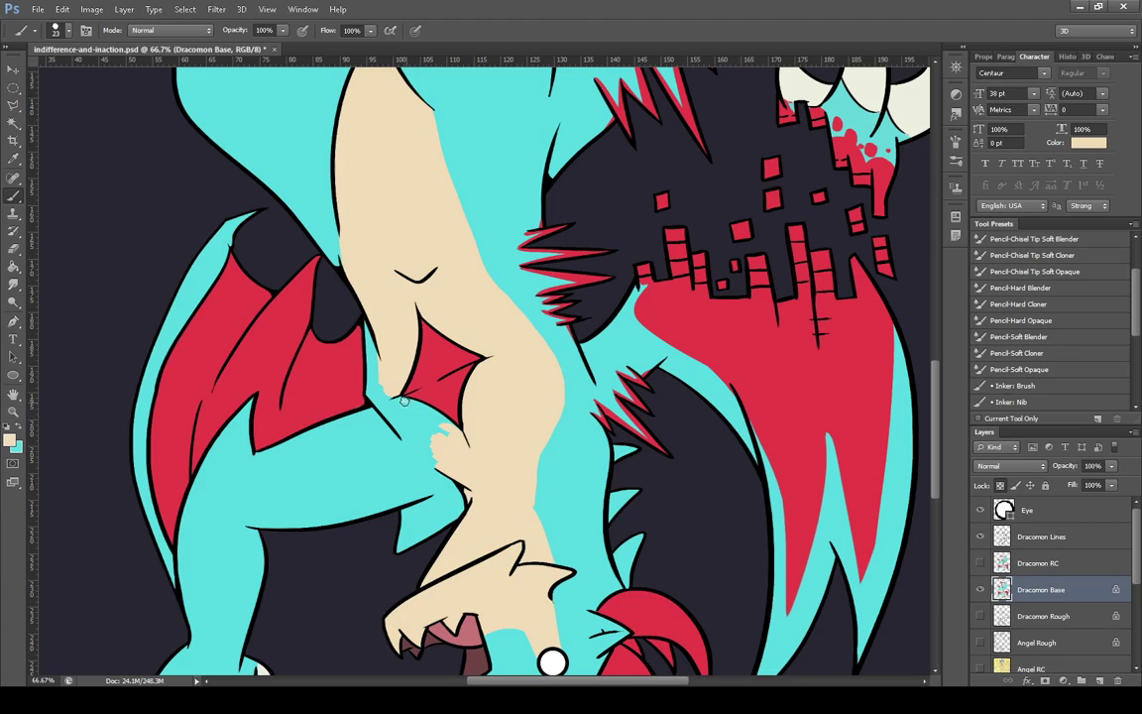
{"action": "mouse_move", "coordinate": [417, 405]}
{"action": "left_mouse_down"}
{"action": "mouse_move", "coordinate": [458, 435]}
{"action": "mouse_move", "coordinate": [428, 419]}
{"action": "mouse_move", "coordinate": [452, 431]}
{"action": "mouse_move", "coordinate": [446, 445]}
{"action": "mouse_move", "coordinate": [410, 428]}
{"action": "mouse_move", "coordinate": [444, 466]}
{"action": "mouse_move", "coordinate": [414, 438]}
{"action": "mouse_move", "coordinate": [430, 461]}
{"action": "mouse_move", "coordinate": [418, 451]}
{"action": "mouse_move", "coordinate": [377, 377]}
{"action": "left_mouse_up"}
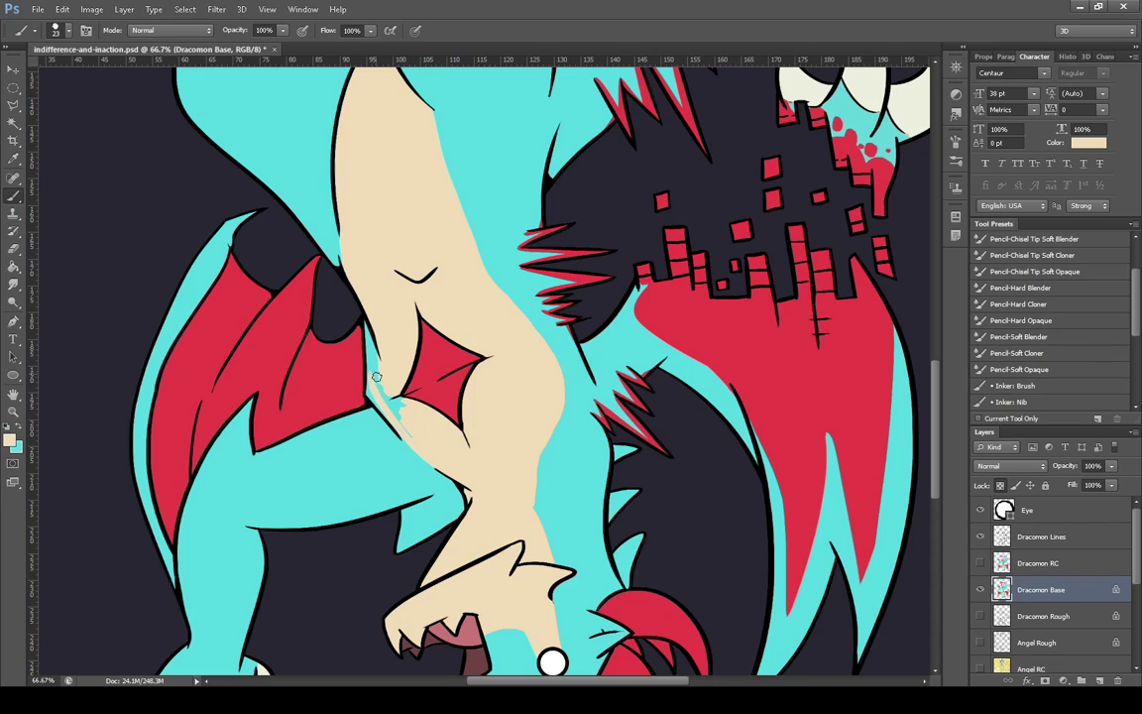
{"action": "mouse_move", "coordinate": [408, 439]}
{"action": "left_mouse_down"}
{"action": "mouse_move", "coordinate": [394, 405]}
{"action": "mouse_move", "coordinate": [405, 403]}
{"action": "mouse_move", "coordinate": [413, 420]}
{"action": "mouse_move", "coordinate": [367, 385]}
{"action": "mouse_move", "coordinate": [371, 397]}
{"action": "mouse_move", "coordinate": [366, 358]}
{"action": "mouse_move", "coordinate": [383, 408]}
{"action": "left_mouse_up"}
{"action": "left_click_drag", "start_coordinate": [378, 353], "coordinate": [409, 436]}
{"action": "left_click_drag", "start_coordinate": [379, 364], "coordinate": [414, 439]}
Smooth and slightly widen the cream edge along the back side of the neck
{"action": "left_click_drag", "start_coordinate": [536, 463], "coordinate": [536, 512]}
{"action": "left_click_drag", "start_coordinate": [552, 562], "coordinate": [527, 469]}
{"action": "left_click_drag", "start_coordinate": [557, 418], "coordinate": [541, 473]}
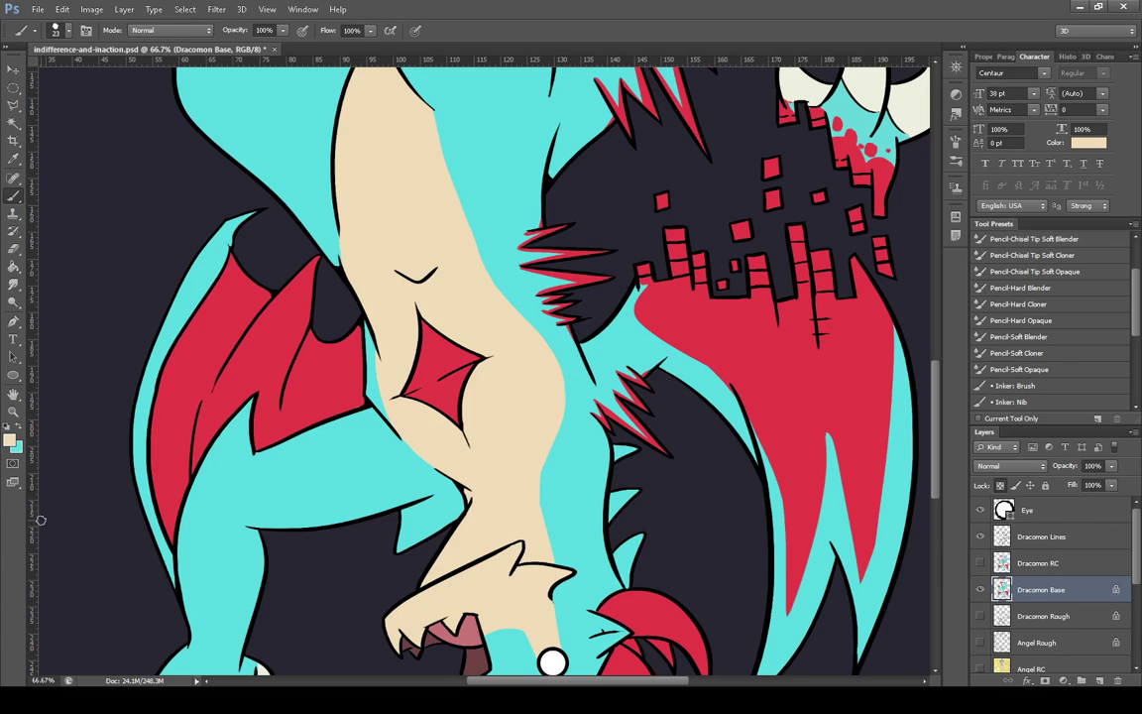
View the whole canvas and compare the flat colours with the Dracomon RC layer, leaving that layer hidden
{"action": "left_click", "coordinate": [13, 410]}
{"action": "left_click", "coordinate": [152, 425], "text": "alt"}
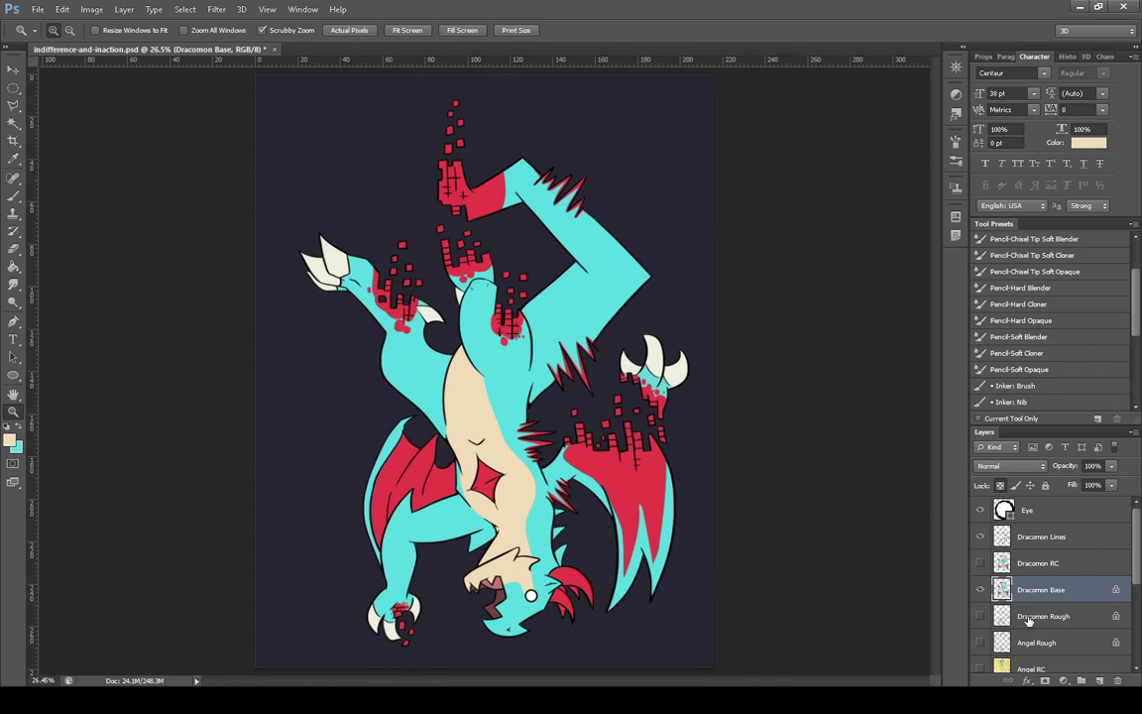
{"action": "left_click", "coordinate": [1031, 562]}
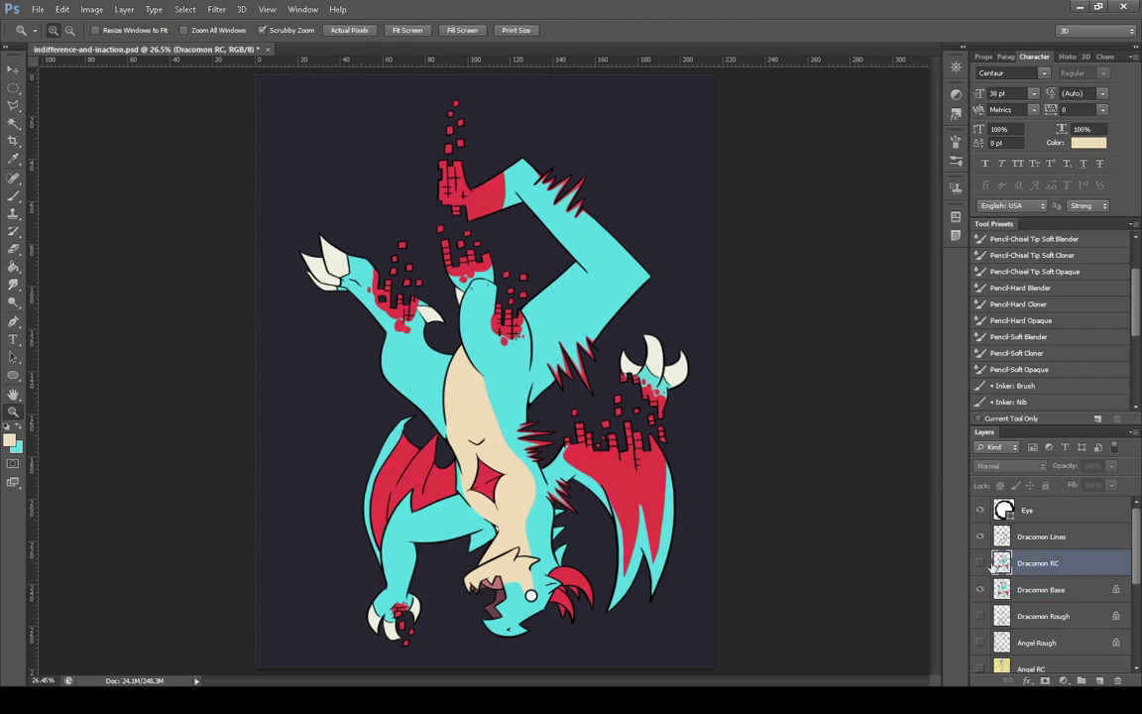
{"action": "left_click", "coordinate": [980, 563]}
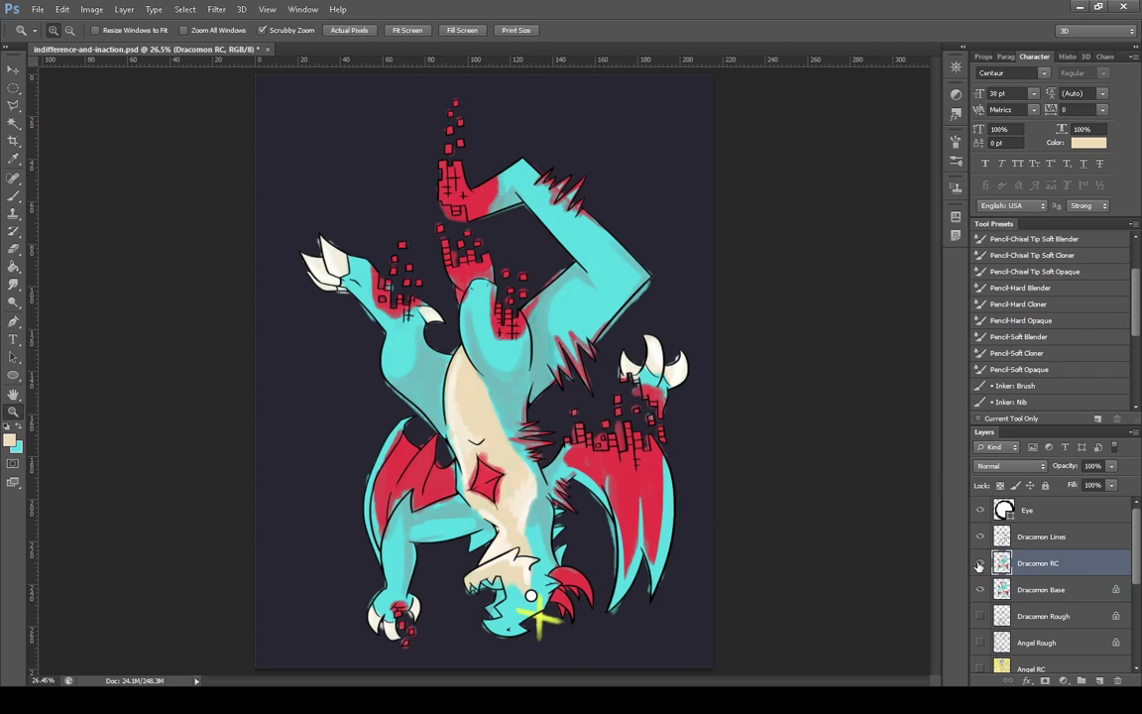
{"action": "left_click", "coordinate": [980, 563]}
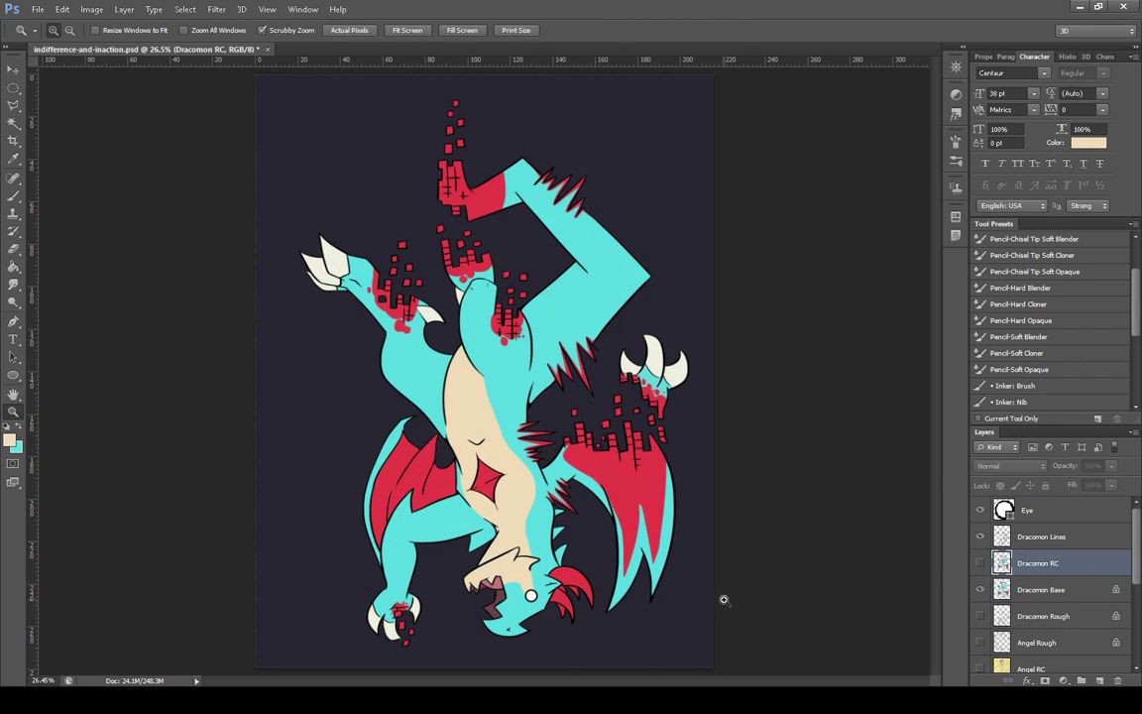
Add a new layer above Dracomon Lines and name it "X Lines"
{"action": "left_click", "coordinate": [561, 647]}
{"action": "left_click", "coordinate": [556, 650]}
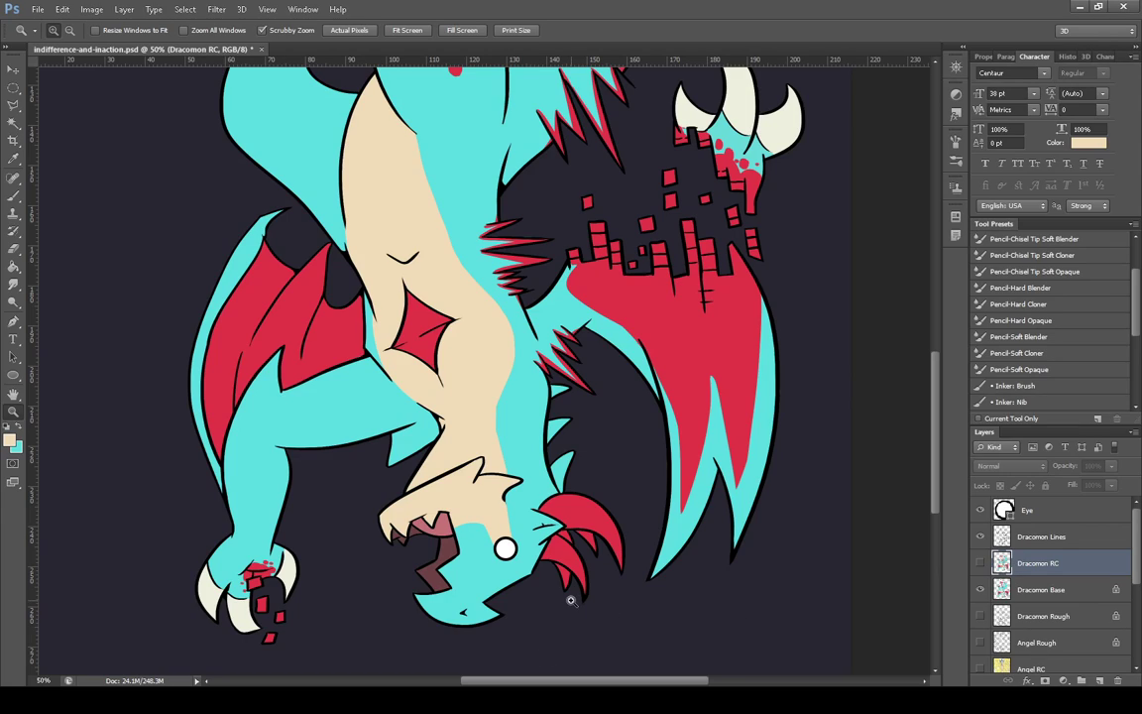
{"action": "left_click", "coordinate": [1053, 541]}
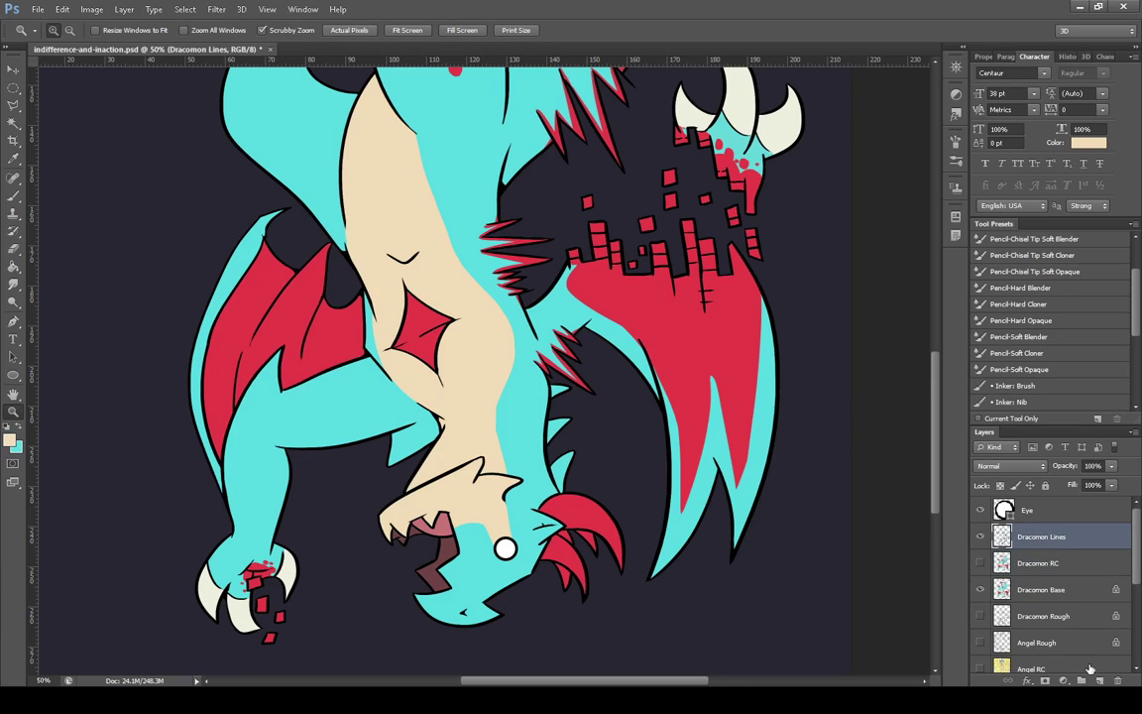
{"action": "key", "text": "ctrl+shift+alt+n"}
{"action": "double_click", "coordinate": [1028, 537]}
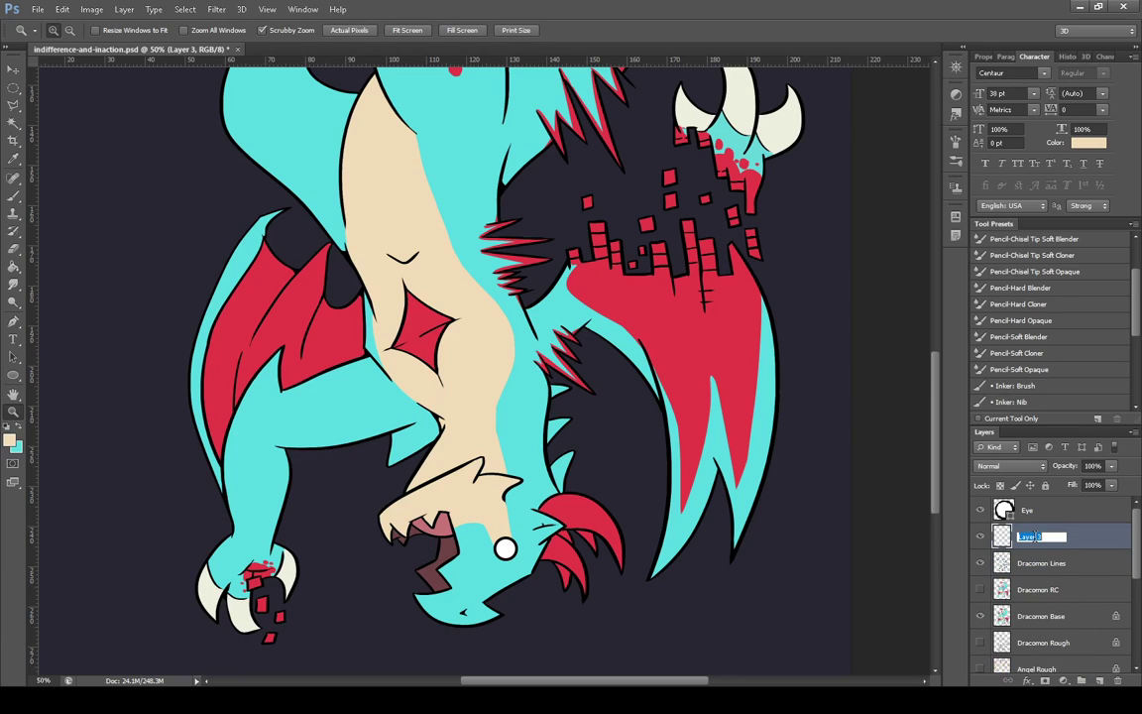
{"action": "type", "text": "X Lines"}
{"action": "key", "text": "Return"}
Sample the yellow of the cross beside the eye from the Dracomon RC layer, and hide that layer again
{"action": "left_click", "coordinate": [980, 591]}
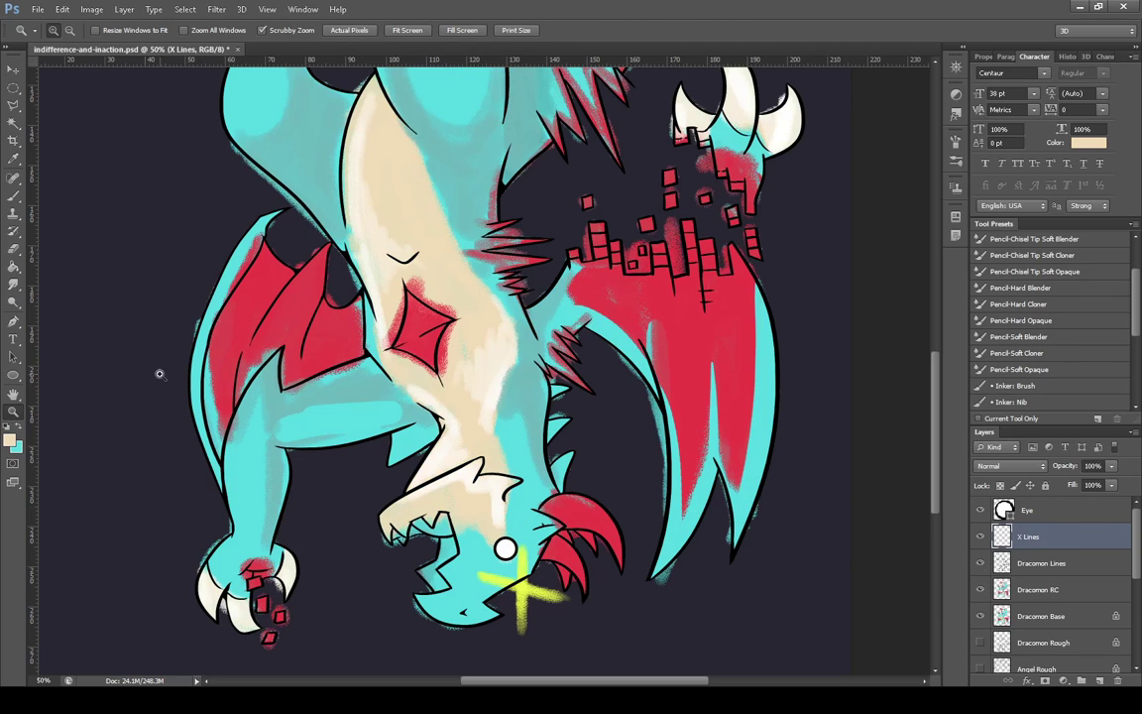
{"action": "key", "text": "i"}
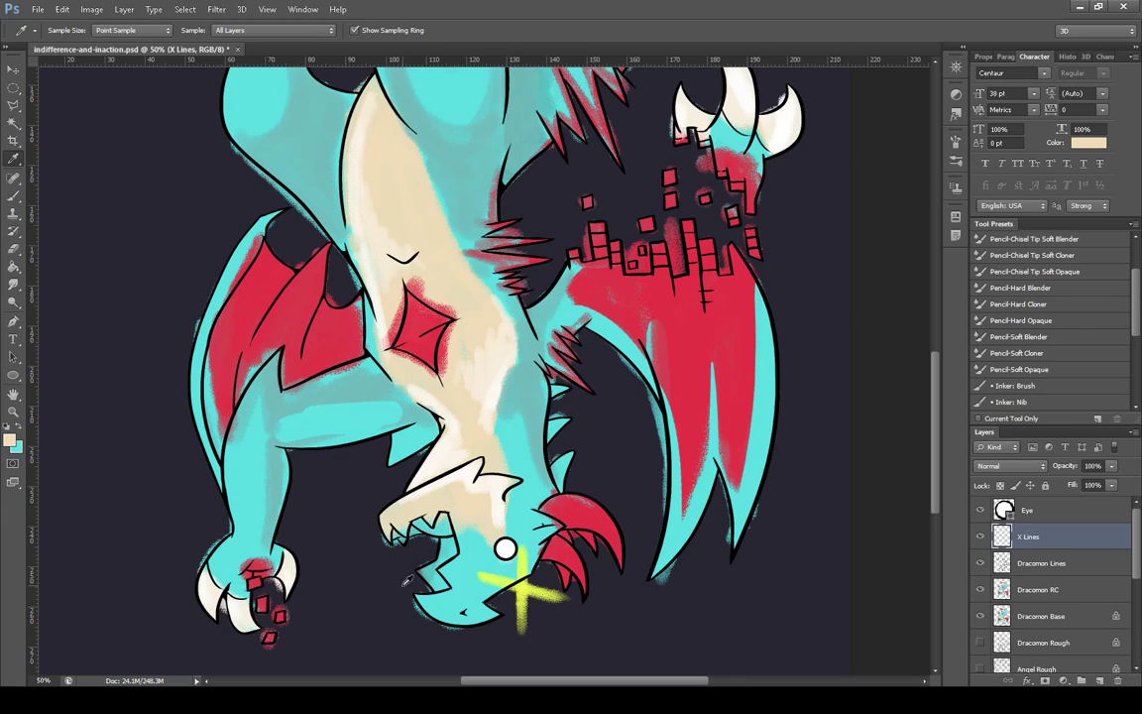
{"action": "left_click", "coordinate": [525, 586]}
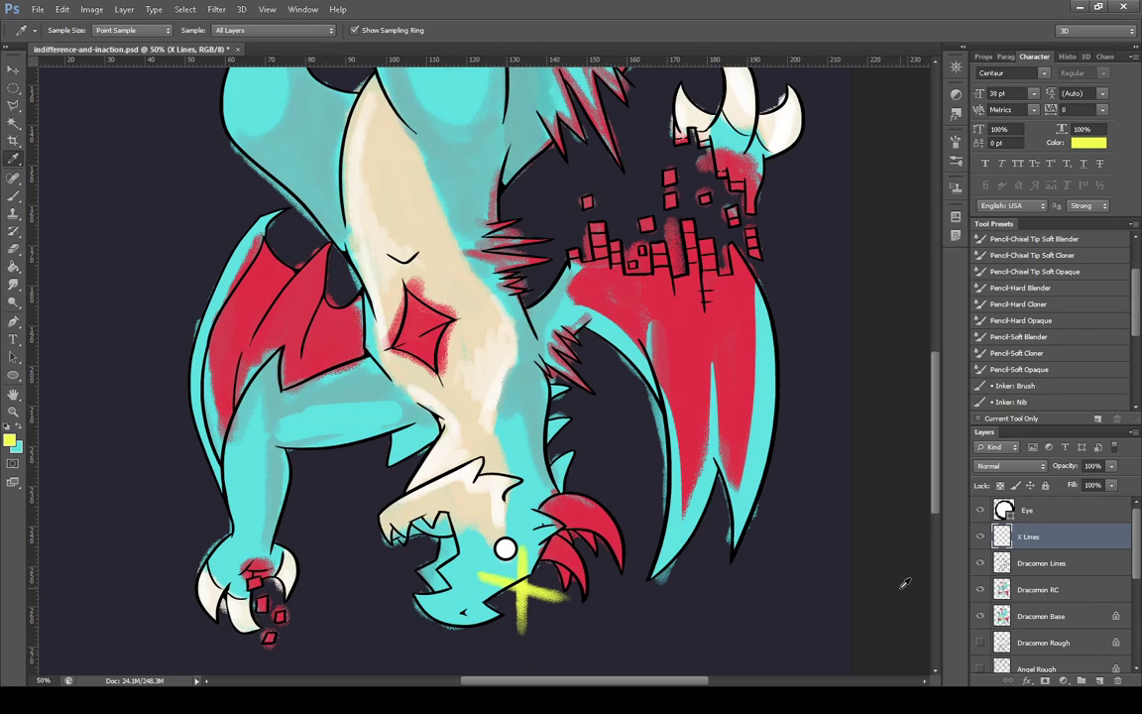
{"action": "left_click", "coordinate": [980, 589]}
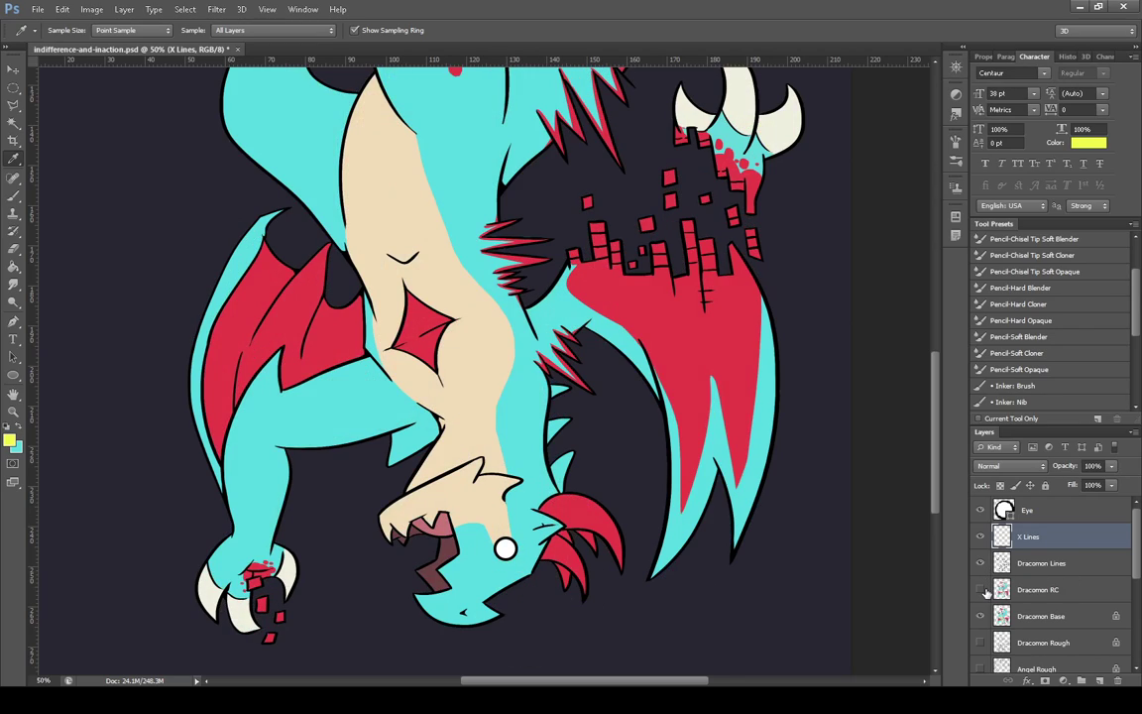
Paint two thin crossing yellow strokes below the eye to form an X at the head's edge
{"action": "left_click", "coordinate": [18, 201]}
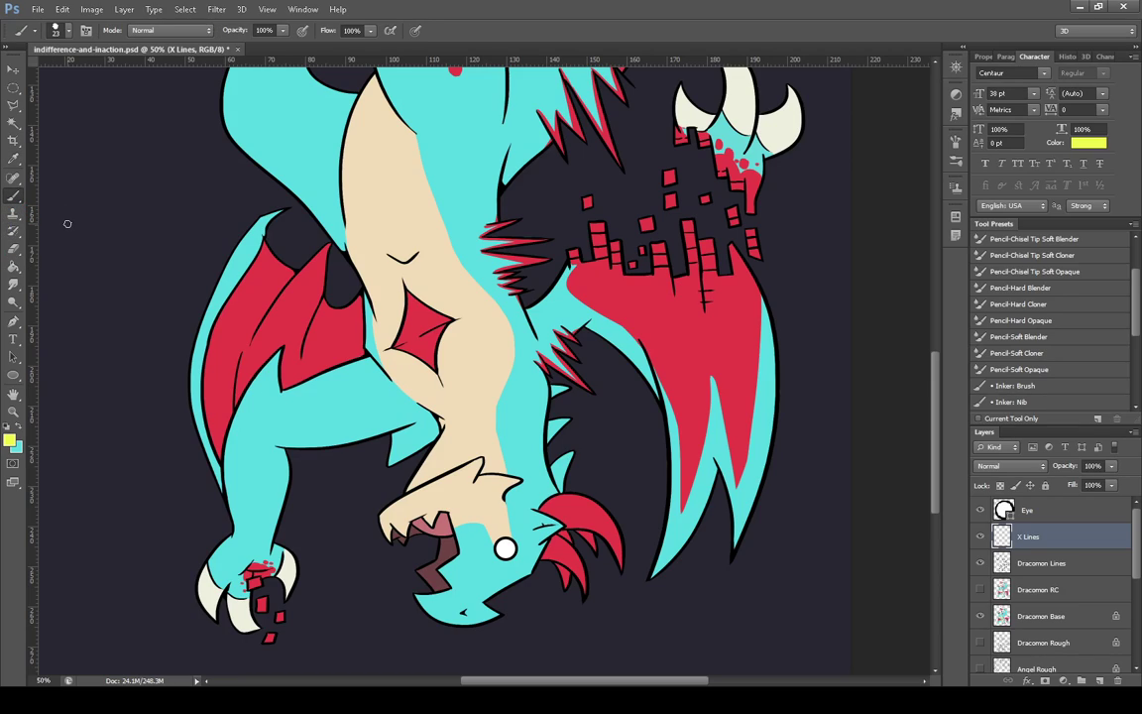
{"action": "left_click_drag", "start_coordinate": [523, 552], "coordinate": [515, 615]}
{"action": "left_click_drag", "start_coordinate": [488, 567], "coordinate": [552, 593]}
Thicken the lower arm of the yellow X with the brush, keeping its tip pointed
{"action": "key", "text": "z"}
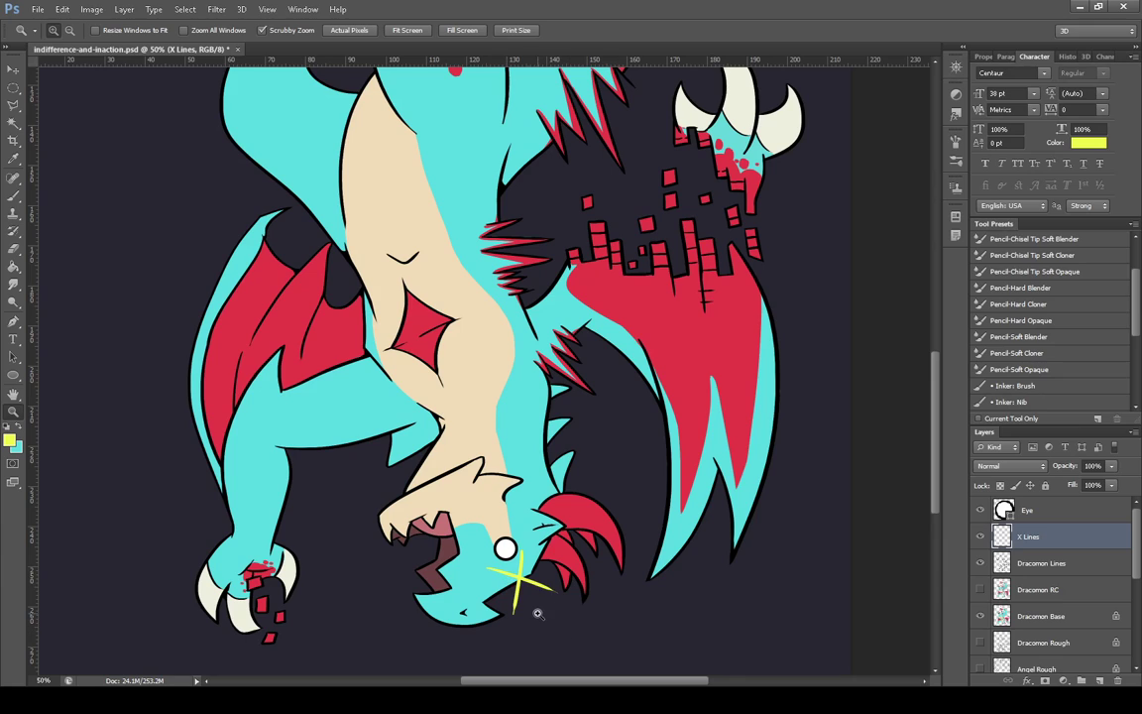
{"action": "left_click", "coordinate": [536, 613]}
{"action": "left_click", "coordinate": [535, 619]}
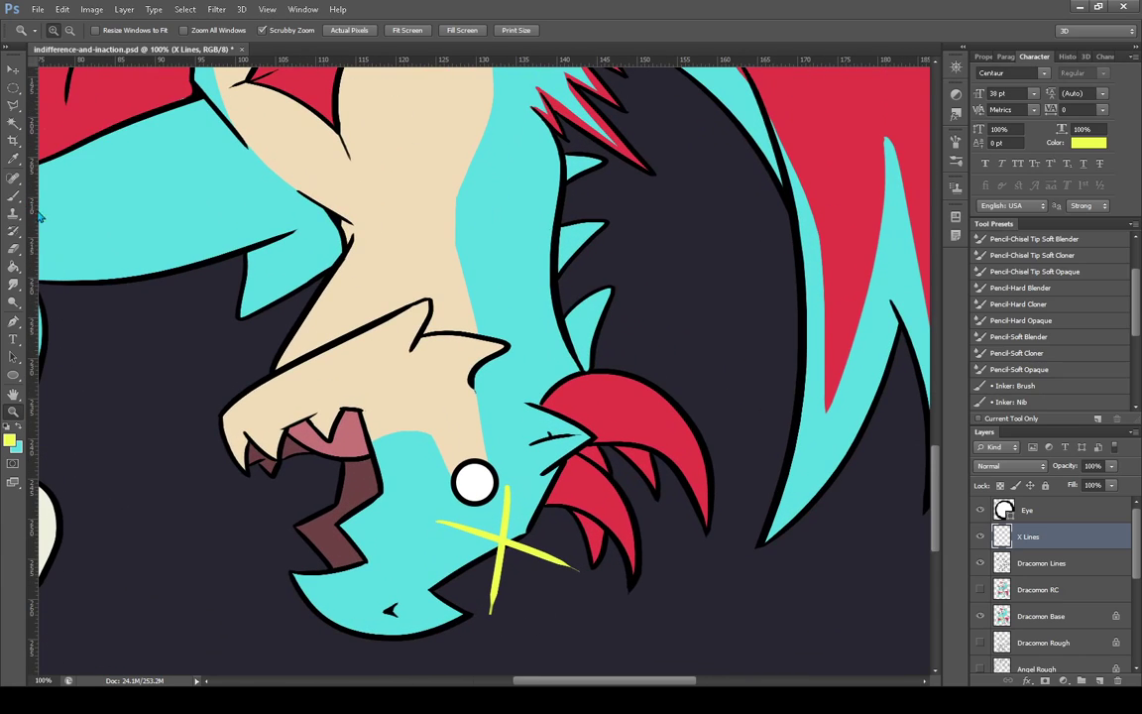
{"action": "left_click", "coordinate": [13, 196]}
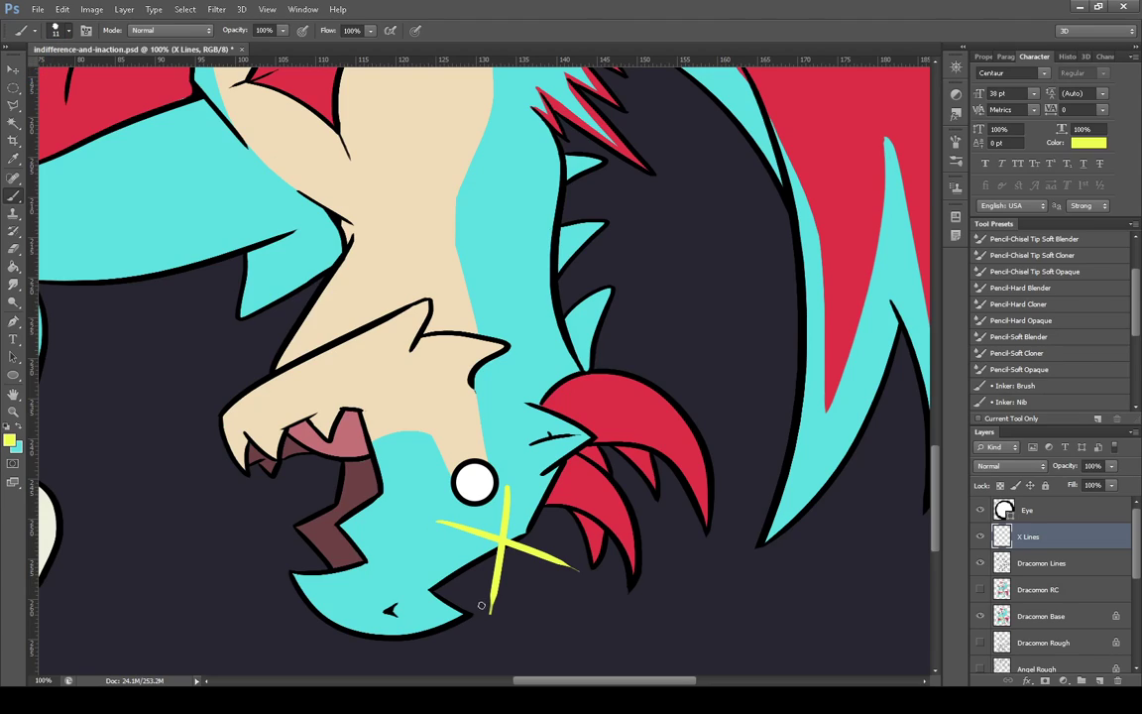
{"action": "left_click_drag", "start_coordinate": [490, 612], "coordinate": [495, 559]}
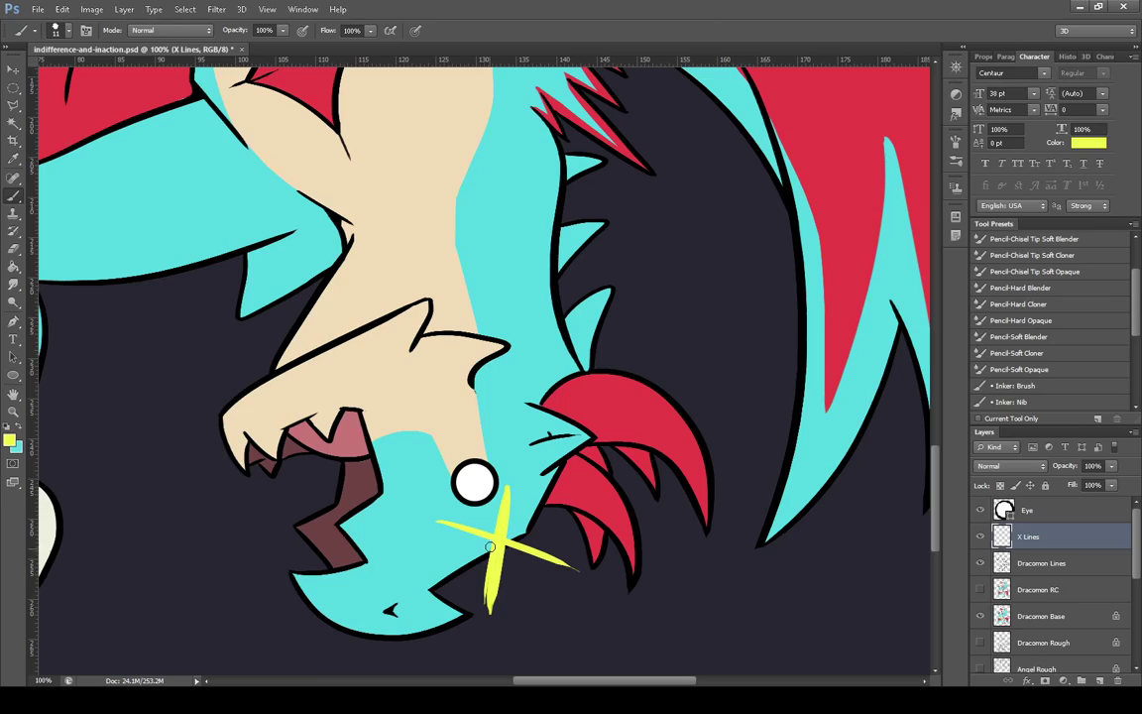
{"action": "key", "text": "ctrl+z"}
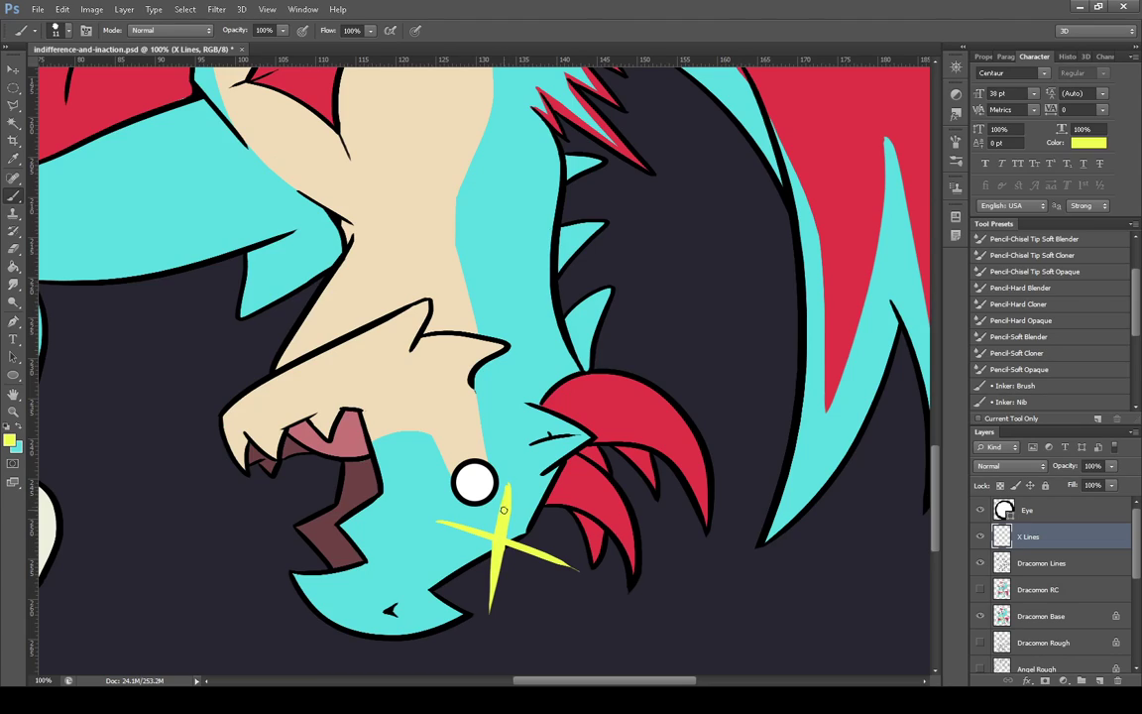
Shape the upper arm of the yellow X so it widens towards the crossing, undoing strokes that miss
{"action": "left_click_drag", "start_coordinate": [501, 503], "coordinate": [496, 534]}
{"action": "key", "text": "ctrl+z"}
{"action": "left_click_drag", "start_coordinate": [511, 484], "coordinate": [502, 536]}
{"action": "left_click_drag", "start_coordinate": [507, 486], "coordinate": [503, 536]}
{"action": "key", "text": "ctrl+z"}
{"action": "key", "text": "ctrl+alt+z"}
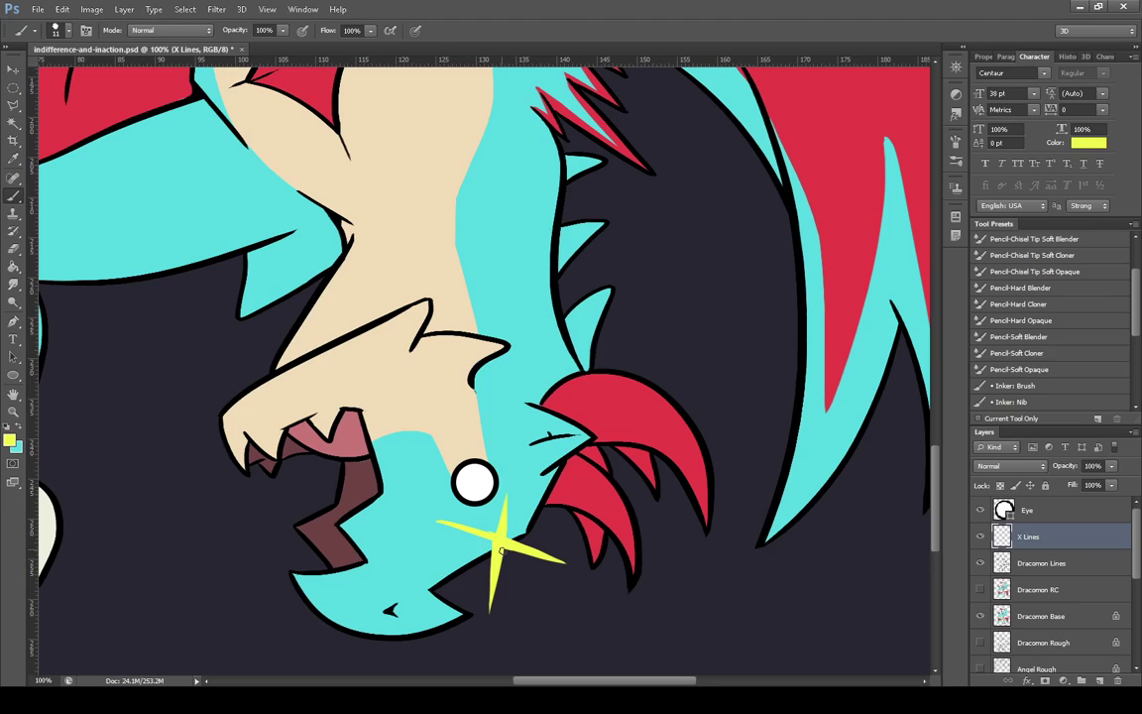
Thicken the left arm of the yellow X towards its centre and view the whole canvas
{"action": "left_click_drag", "start_coordinate": [442, 526], "coordinate": [517, 546]}
{"action": "left_click_drag", "start_coordinate": [456, 524], "coordinate": [508, 540]}
{"action": "left_click_drag", "start_coordinate": [447, 523], "coordinate": [492, 539]}
{"action": "key", "text": "z"}
{"action": "key", "text": "ctrl+0"}
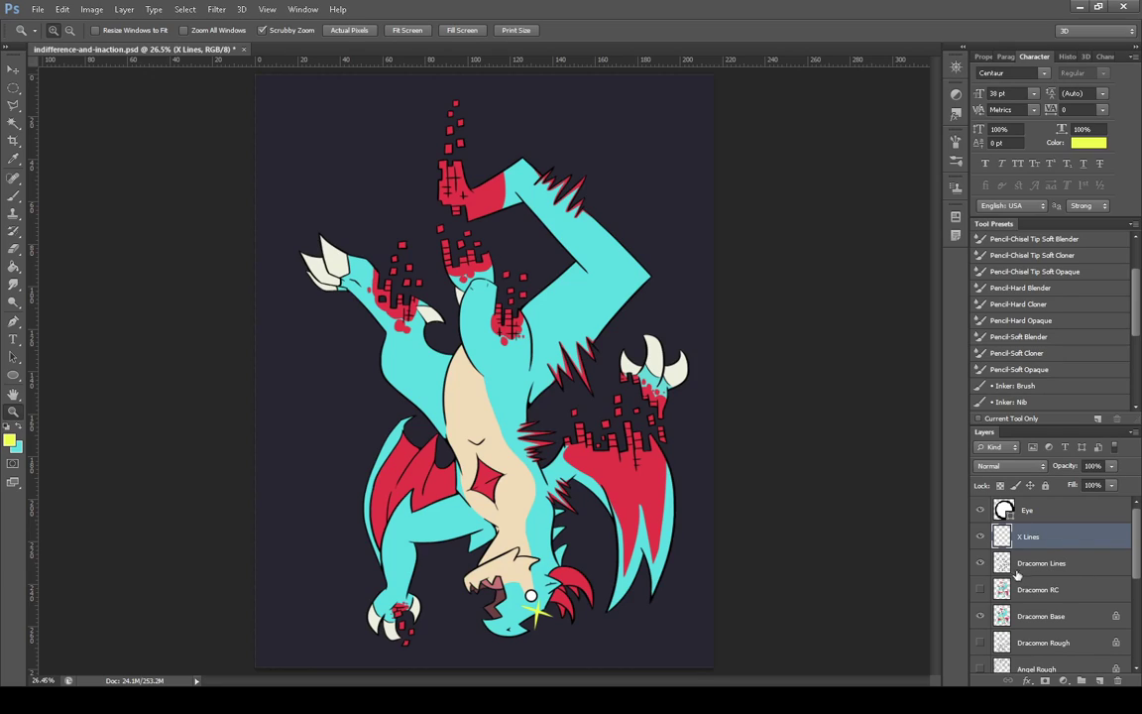
Compare the flat colours with the Dracomon RC layer, hide that layer, and move it below Angel Rough
{"action": "left_click", "coordinate": [14, 123]}
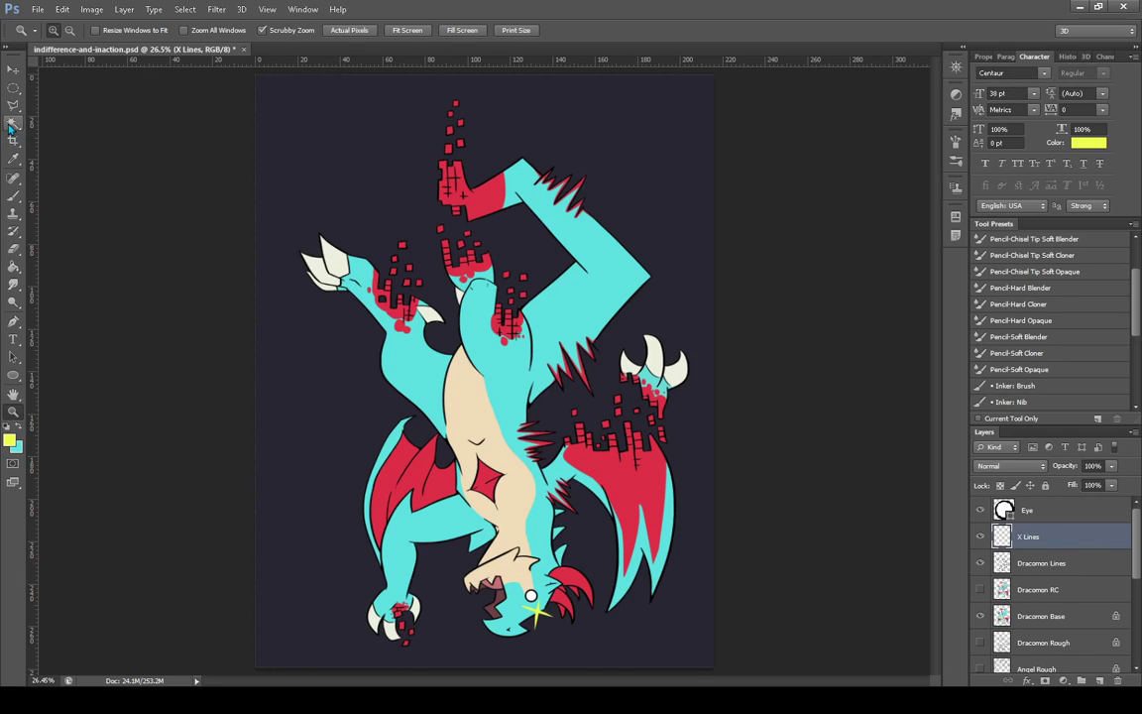
{"action": "left_click", "coordinate": [1058, 592]}
{"action": "left_click", "coordinate": [981, 590]}
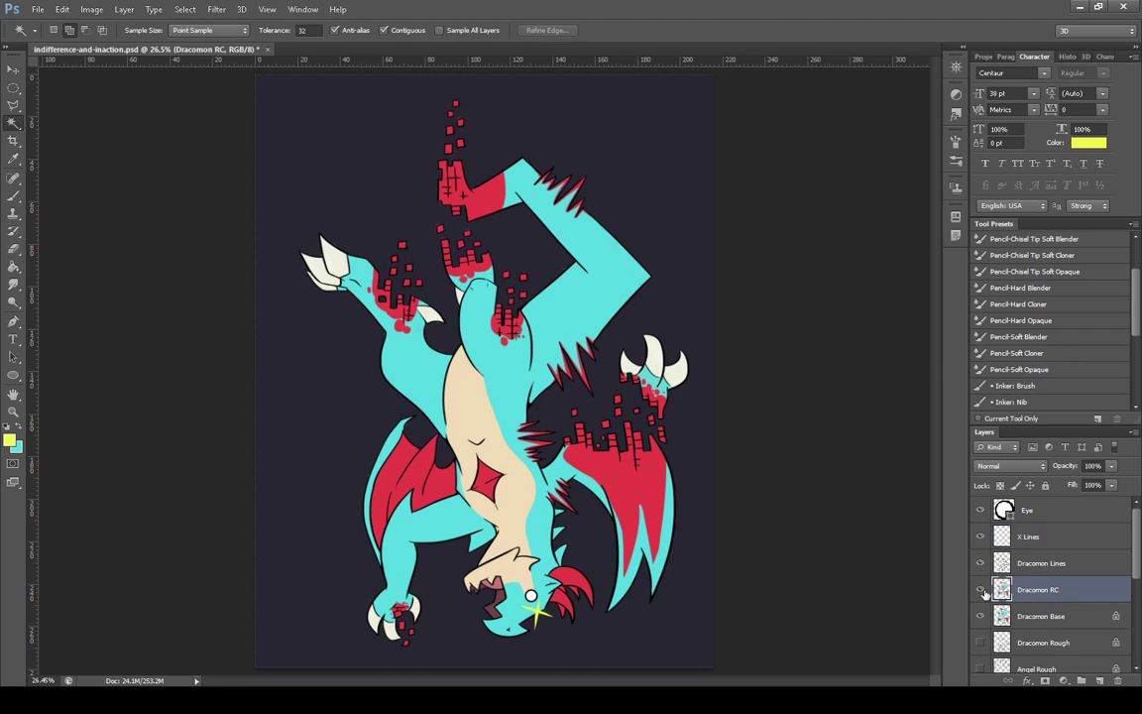
{"action": "left_click", "coordinate": [982, 591]}
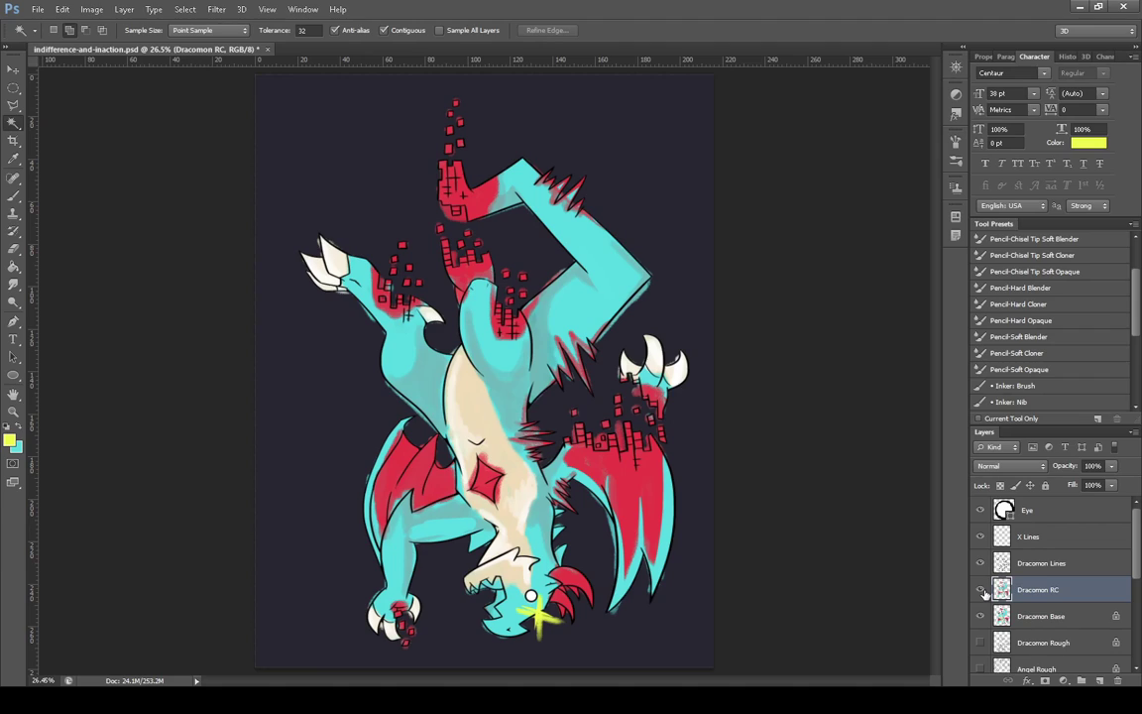
{"action": "left_click", "coordinate": [981, 590]}
{"action": "scroll", "coordinate": [1079, 593], "scroll_direction": "down", "scroll_amount": 3}
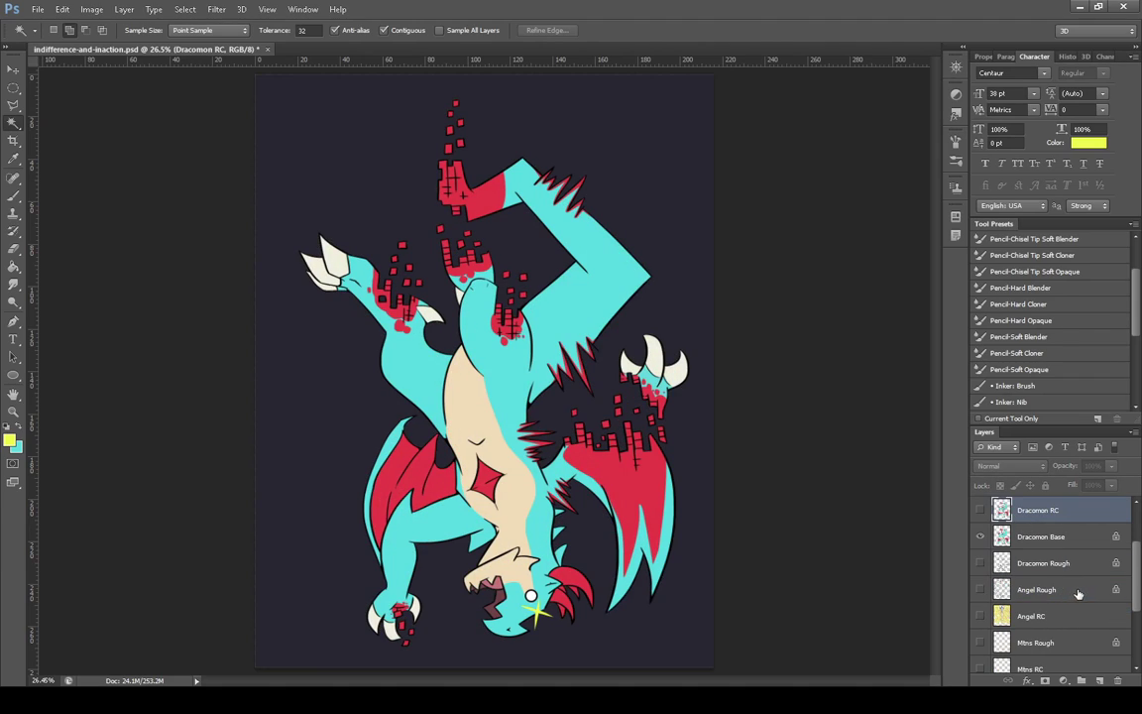
{"action": "left_click_drag", "start_coordinate": [1079, 513], "coordinate": [1067, 607]}
{"action": "scroll", "coordinate": [1063, 604], "scroll_direction": "up", "scroll_amount": 3}
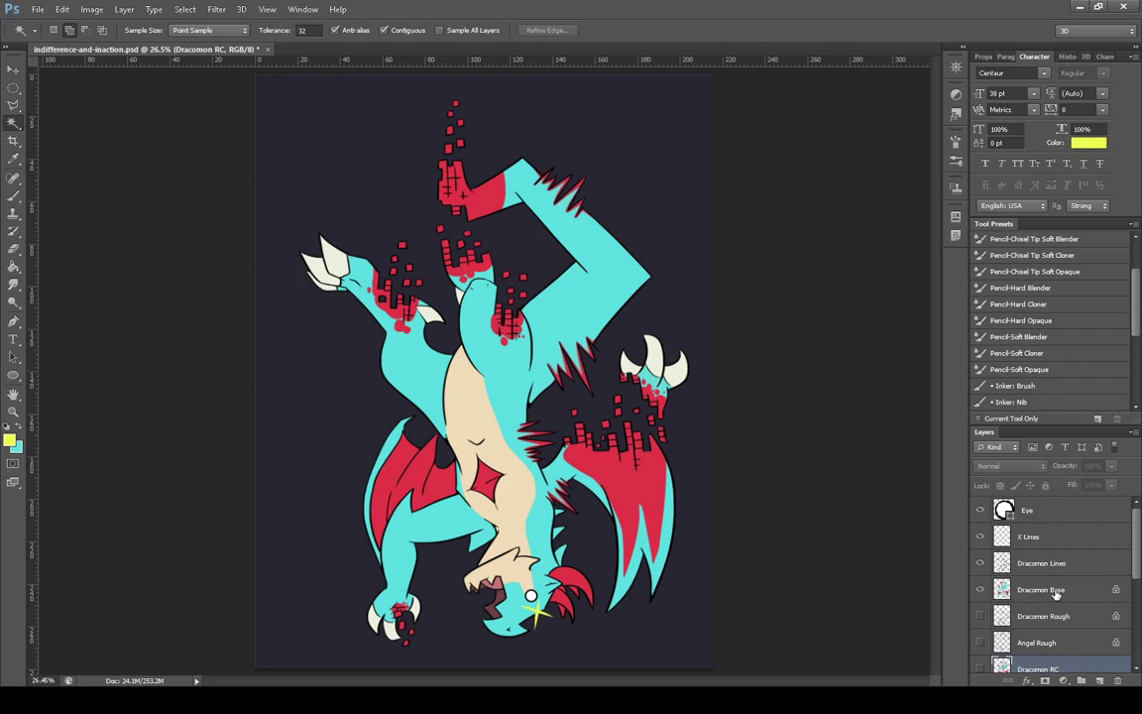
Add a layer above Dracomon Base with a mask limited to the dragon's silhouette, and name it "Shading"
{"action": "left_click", "coordinate": [1056, 593]}
{"action": "left_click", "coordinate": [696, 425]}
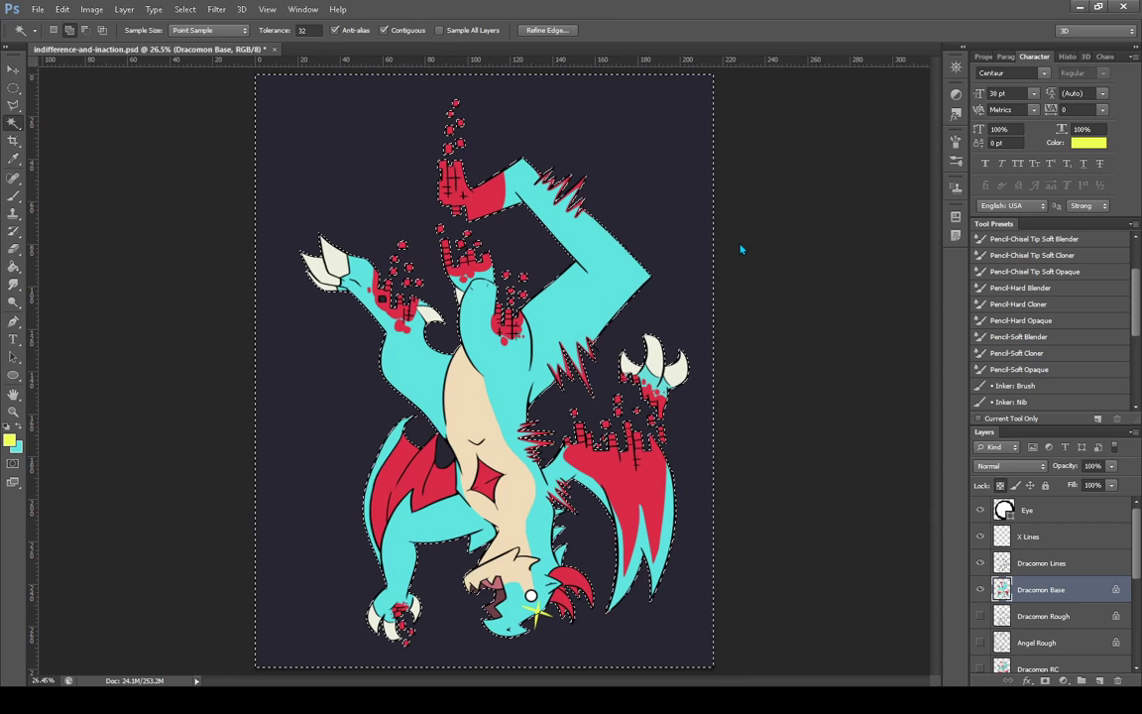
{"action": "key", "text": "ctrl+shift+i"}
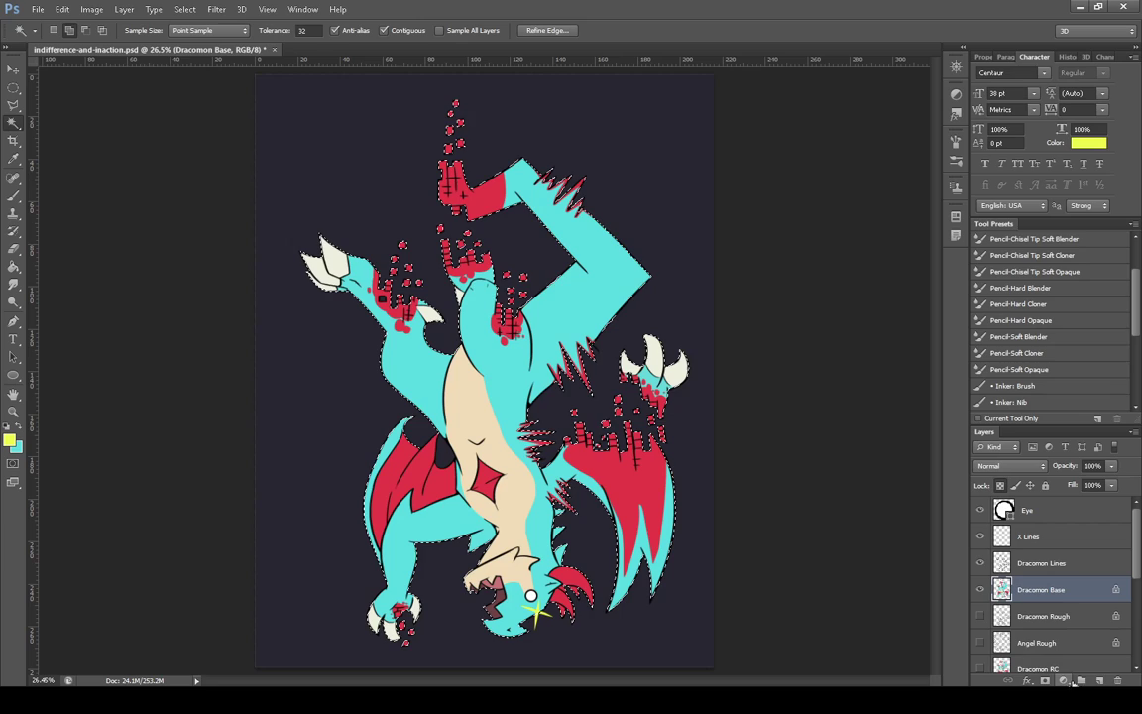
{"action": "left_click", "coordinate": [1099, 680]}
{"action": "left_click", "coordinate": [1046, 681]}
{"action": "left_click", "coordinate": [1046, 682]}
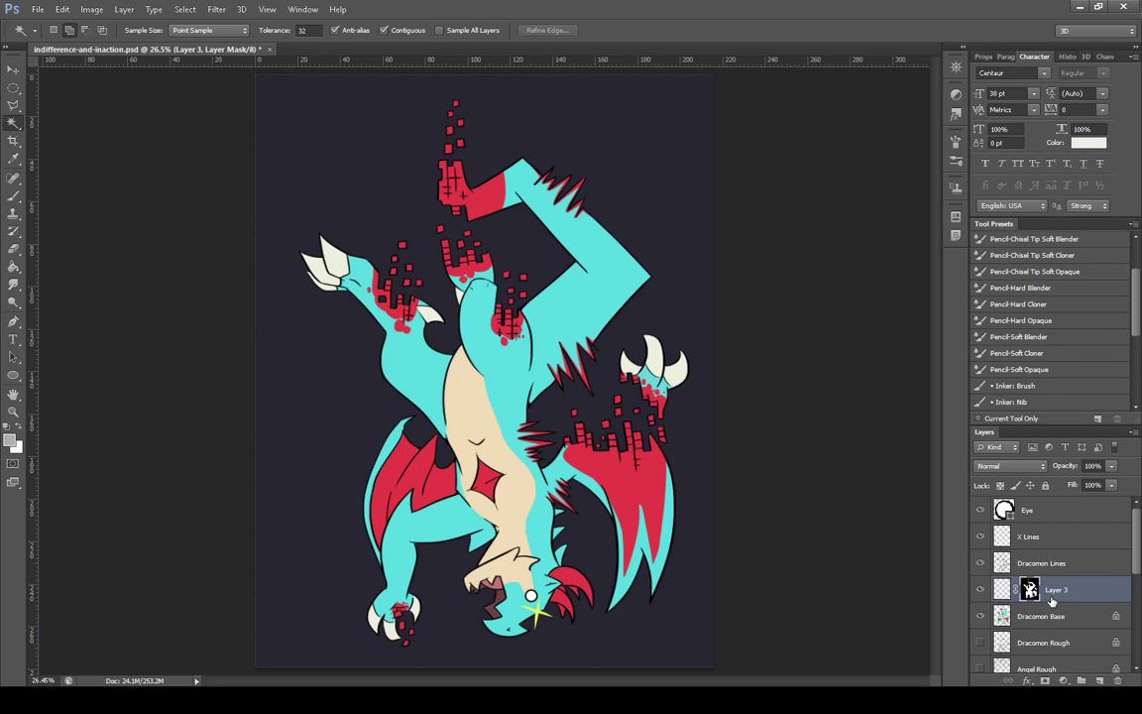
{"action": "double_click", "coordinate": [1053, 590]}
{"action": "type", "text": "shading"}
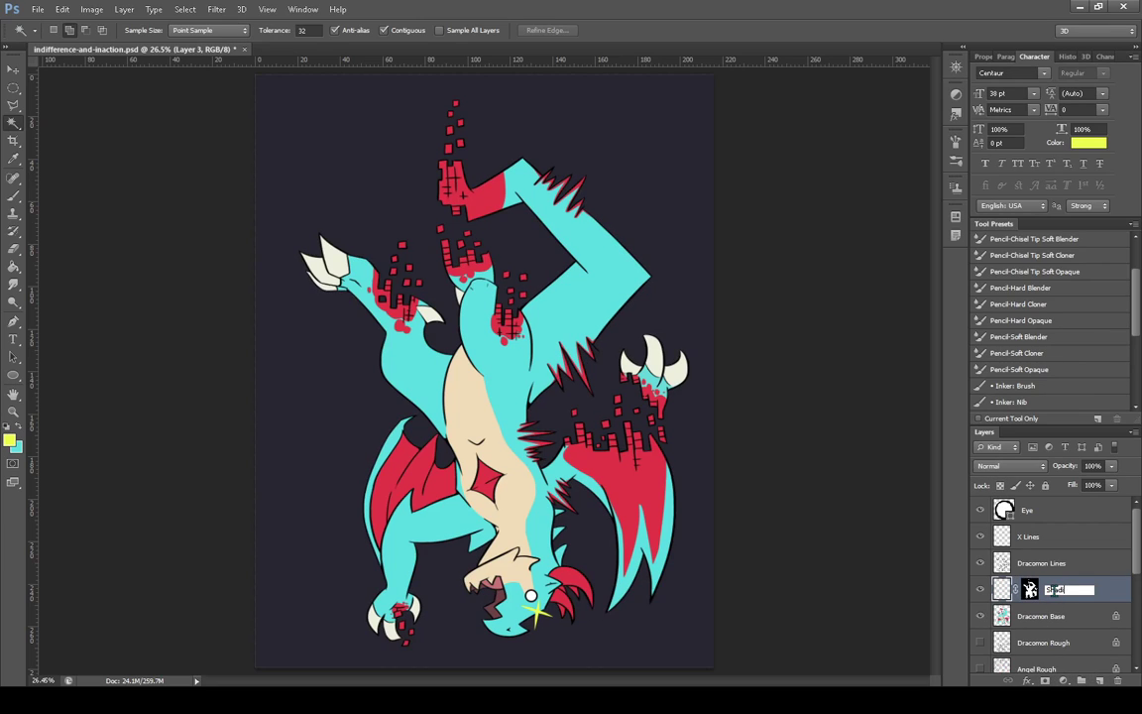
{"action": "key", "text": "Return"}
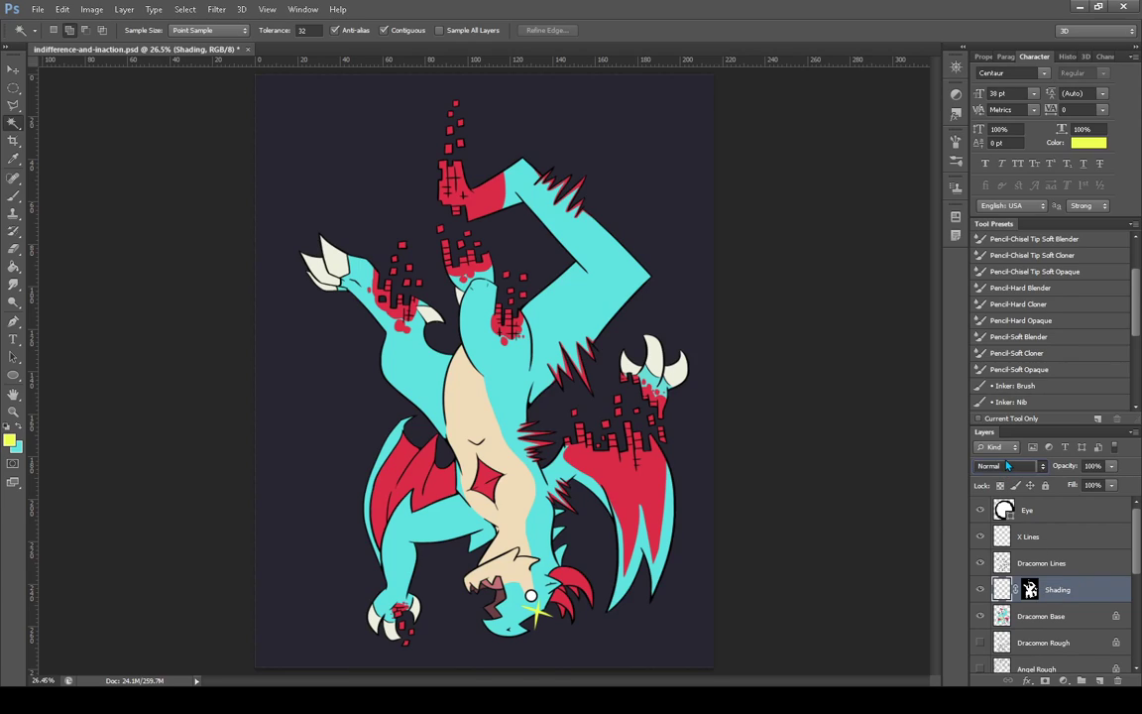
Set the Shading layer's blend mode to Multiply and pick a muted purple as the brush colour
{"action": "key", "text": "shift+alt+m"}
{"action": "key", "text": "i"}
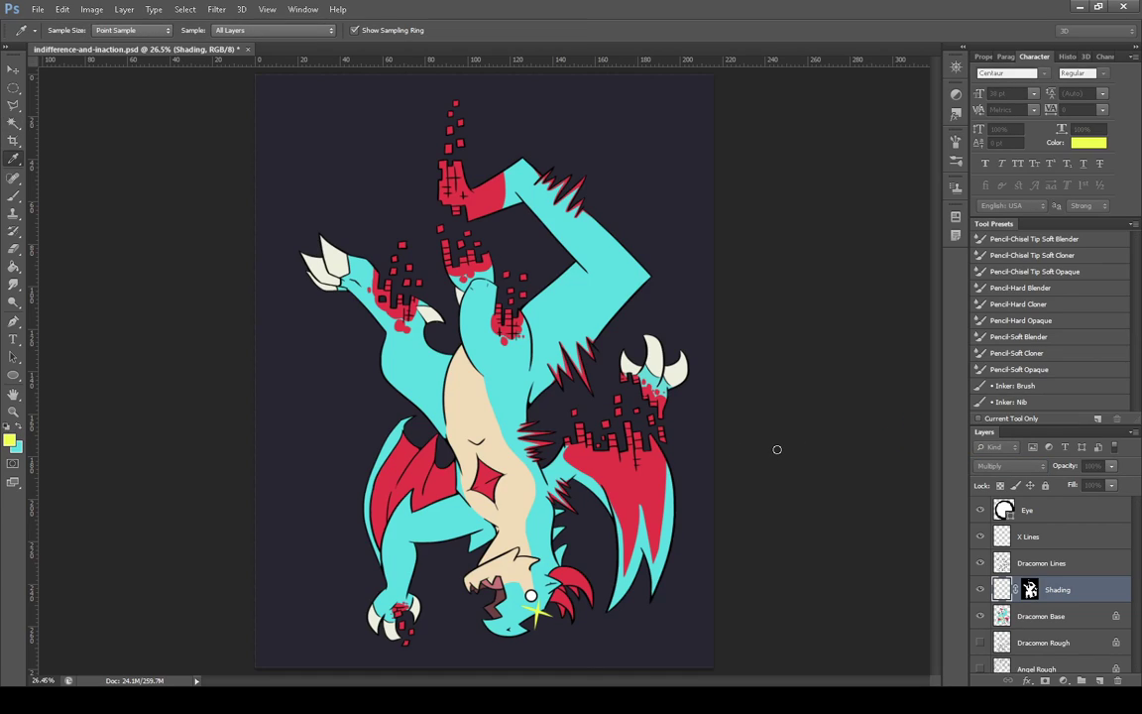
{"action": "left_click", "coordinate": [1045, 369]}
{"action": "left_click", "coordinate": [14, 195]}
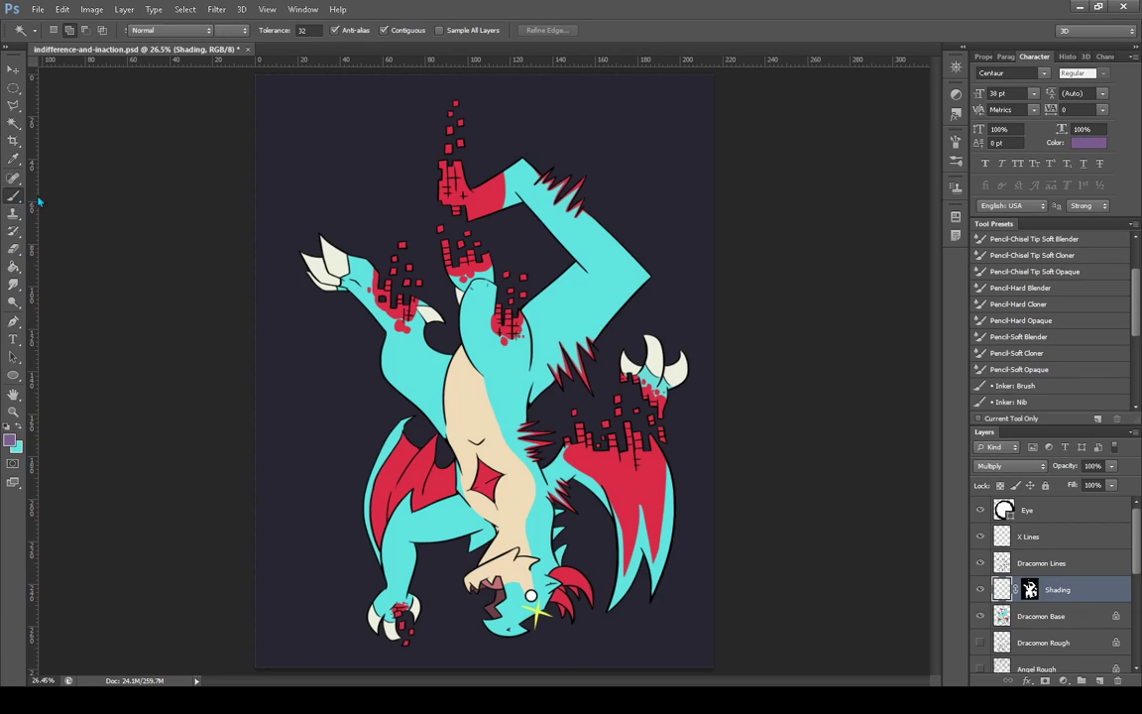
Try purple shading over the upper belly and thighs with a size 78 brush, and undo it
{"action": "left_click", "coordinate": [67, 31]}
{"action": "left_click", "coordinate": [76, 79]}
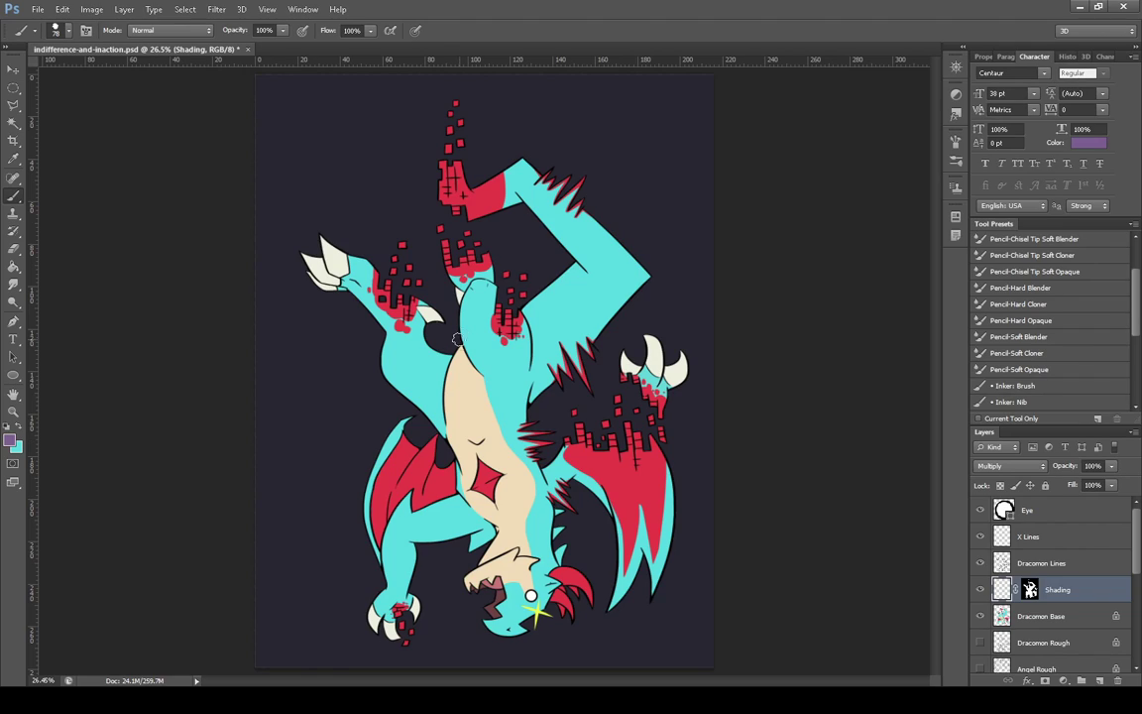
{"action": "mouse_move", "coordinate": [414, 376]}
{"action": "left_mouse_down"}
{"action": "mouse_move", "coordinate": [416, 361]}
{"action": "mouse_move", "coordinate": [441, 406]}
{"action": "mouse_move", "coordinate": [406, 357]}
{"action": "mouse_move", "coordinate": [422, 317]}
{"action": "mouse_move", "coordinate": [466, 418]}
{"action": "mouse_move", "coordinate": [447, 465]}
{"action": "left_mouse_up"}
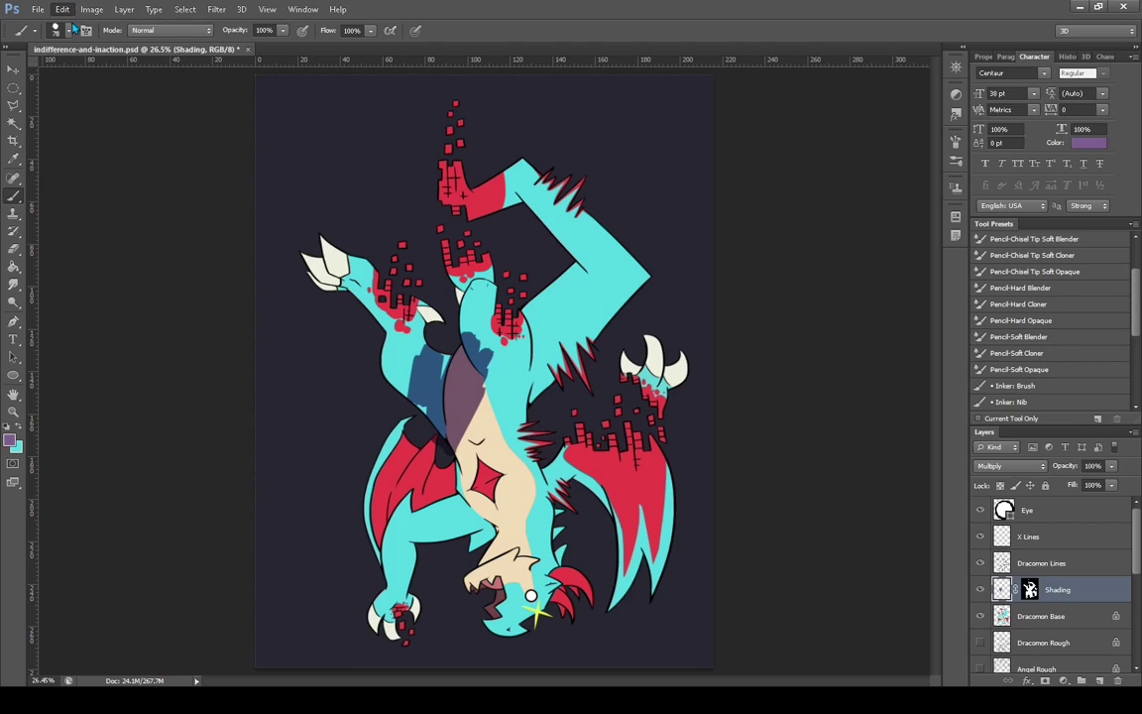
{"action": "key", "text": "ctrl+z"}
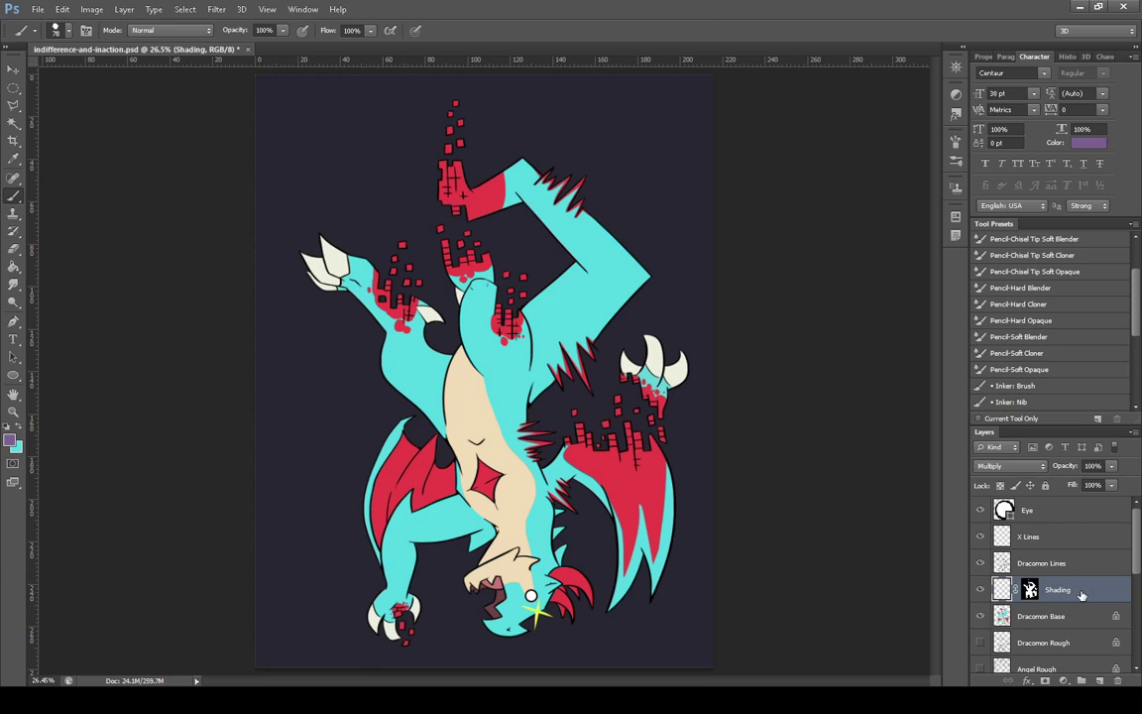
Add a new layer above Eye and name it "Shading Ref Color"
{"action": "left_click", "coordinate": [1038, 617]}
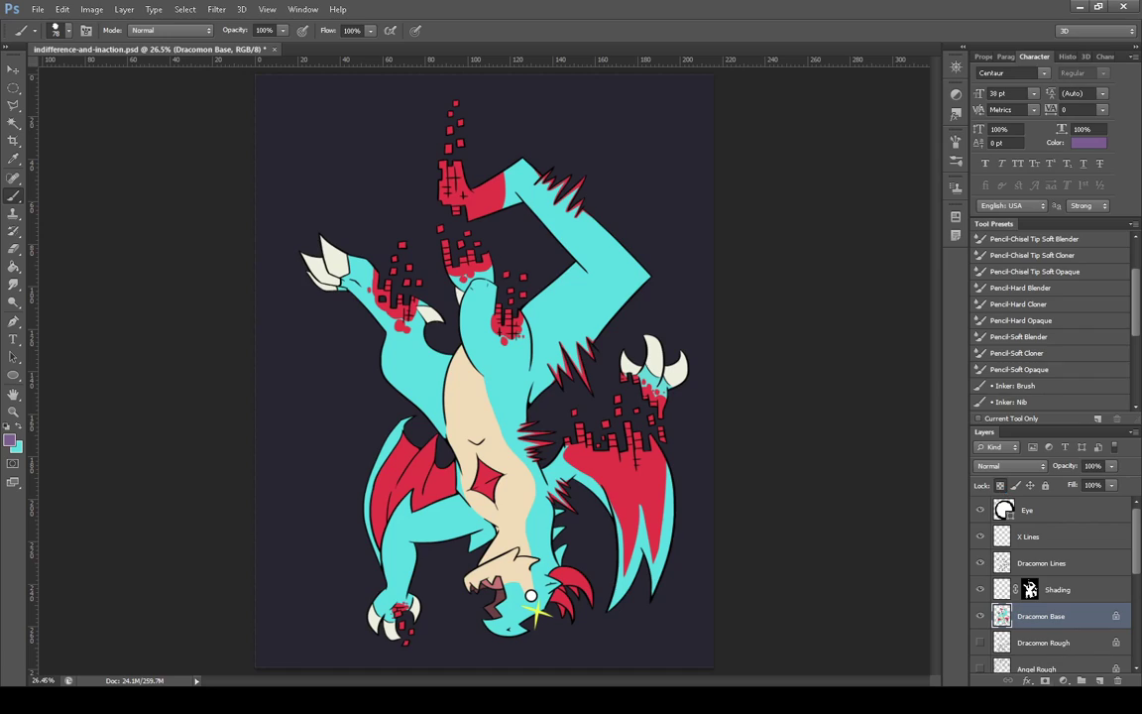
{"action": "scroll", "coordinate": [1057, 627], "scroll_direction": "down", "scroll_amount": 3}
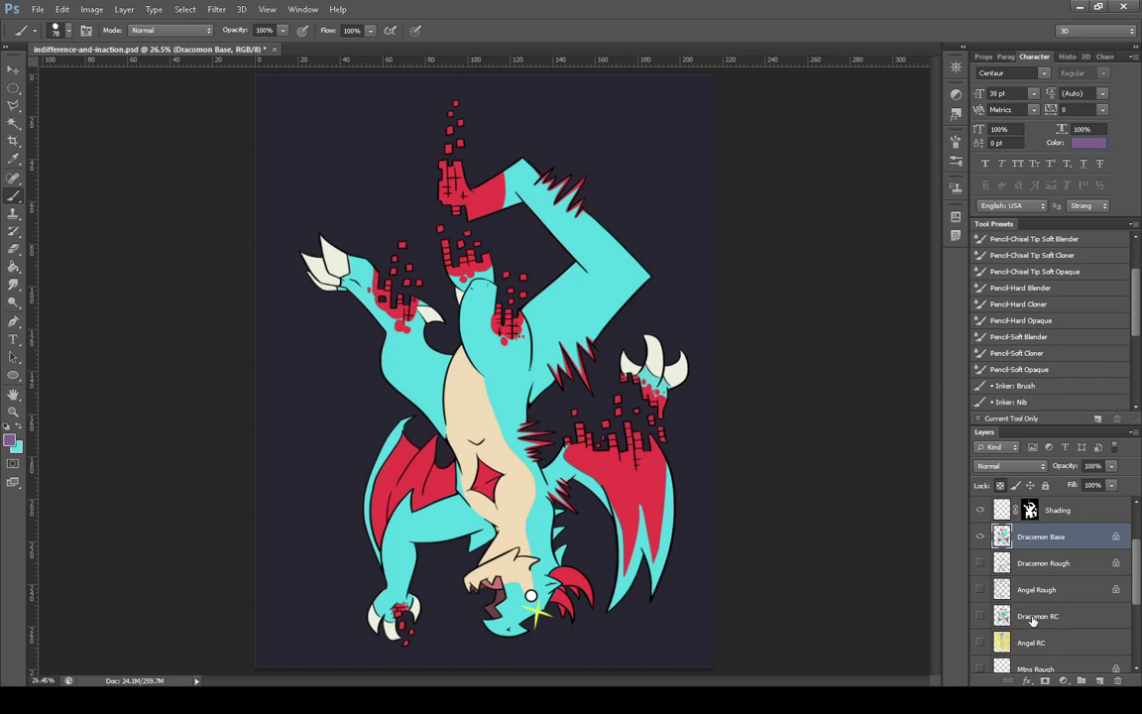
{"action": "left_click", "coordinate": [1035, 617]}
{"action": "scroll", "coordinate": [1050, 556], "scroll_direction": "up", "scroll_amount": 3}
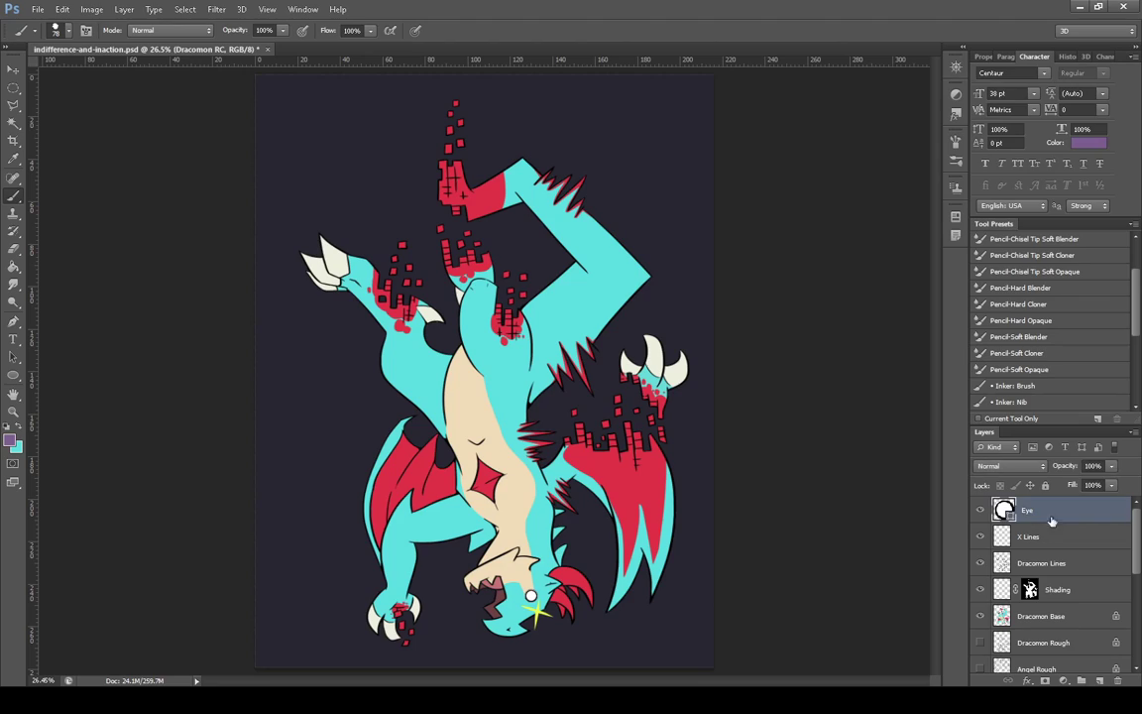
{"action": "left_click", "coordinate": [1099, 681]}
{"action": "double_click", "coordinate": [1036, 510]}
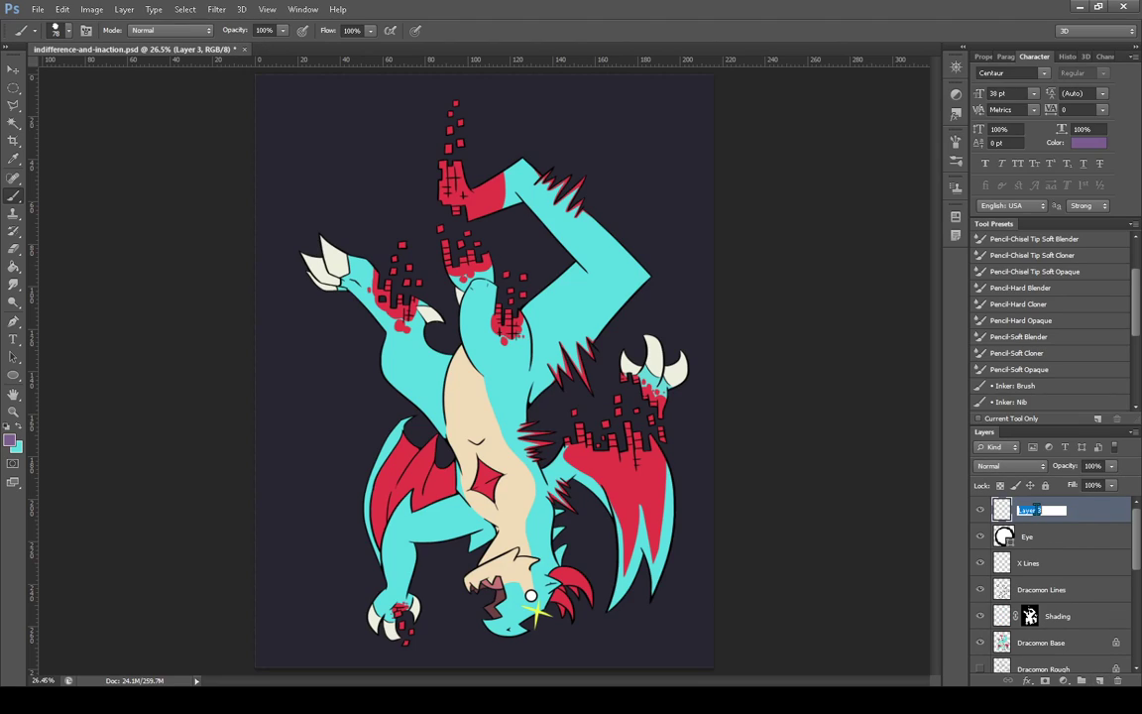
{"action": "type", "text": "Shading Ref Color"}
{"action": "key", "text": "Return"}
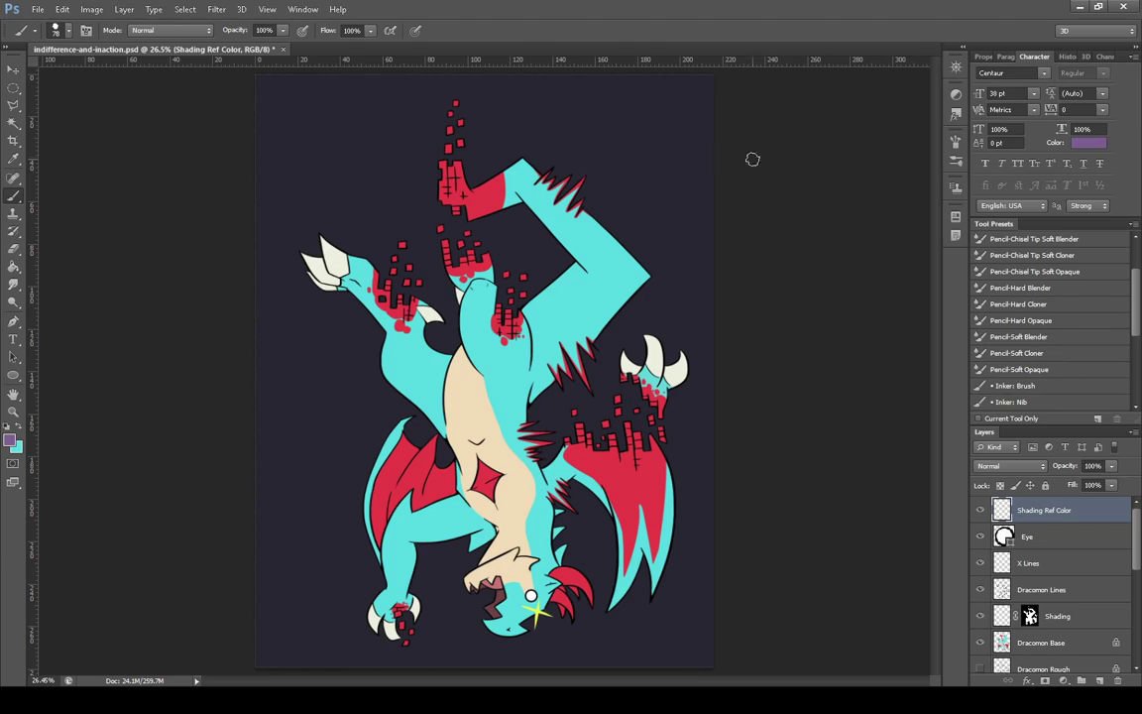
Paint a purple dab on the Shading Ref Color layer with a size 141 brush, and hide that layer
{"action": "left_click", "coordinate": [68, 36]}
{"action": "left_click", "coordinate": [91, 67]}
{"action": "left_click", "coordinate": [658, 113]}
{"action": "left_click", "coordinate": [982, 510]}
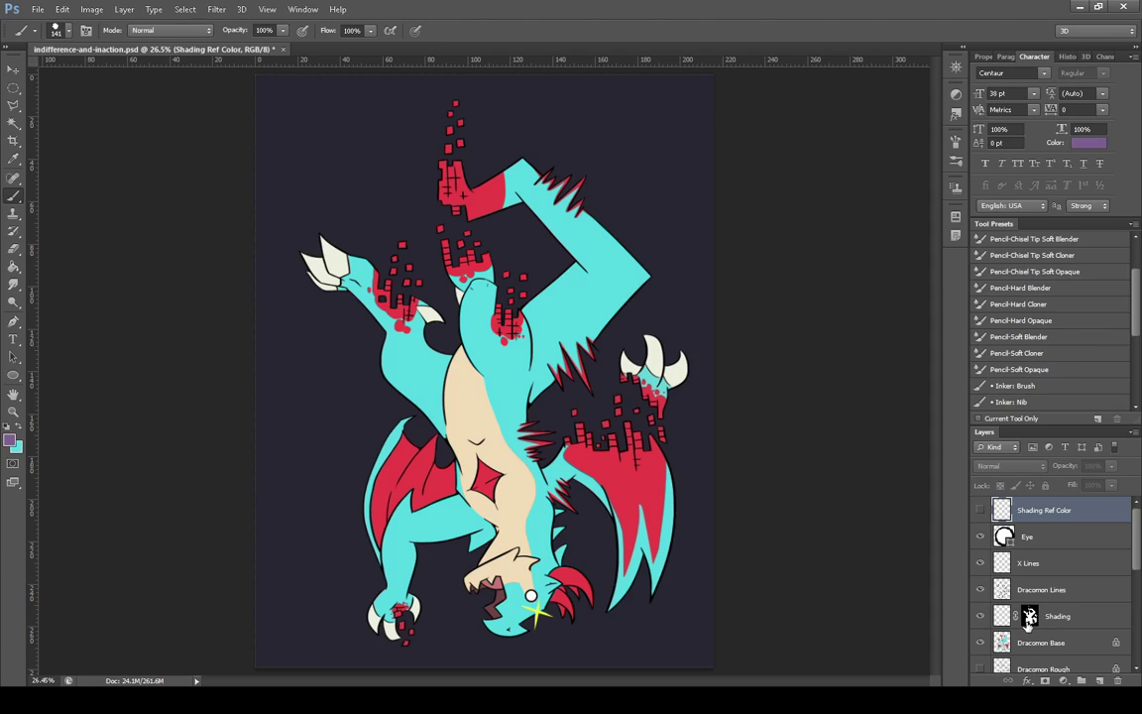
Create a layer group below Eye and name it "Dracomon X"
{"action": "left_click", "coordinate": [1062, 565]}
{"action": "key", "text": "ctrl+g"}
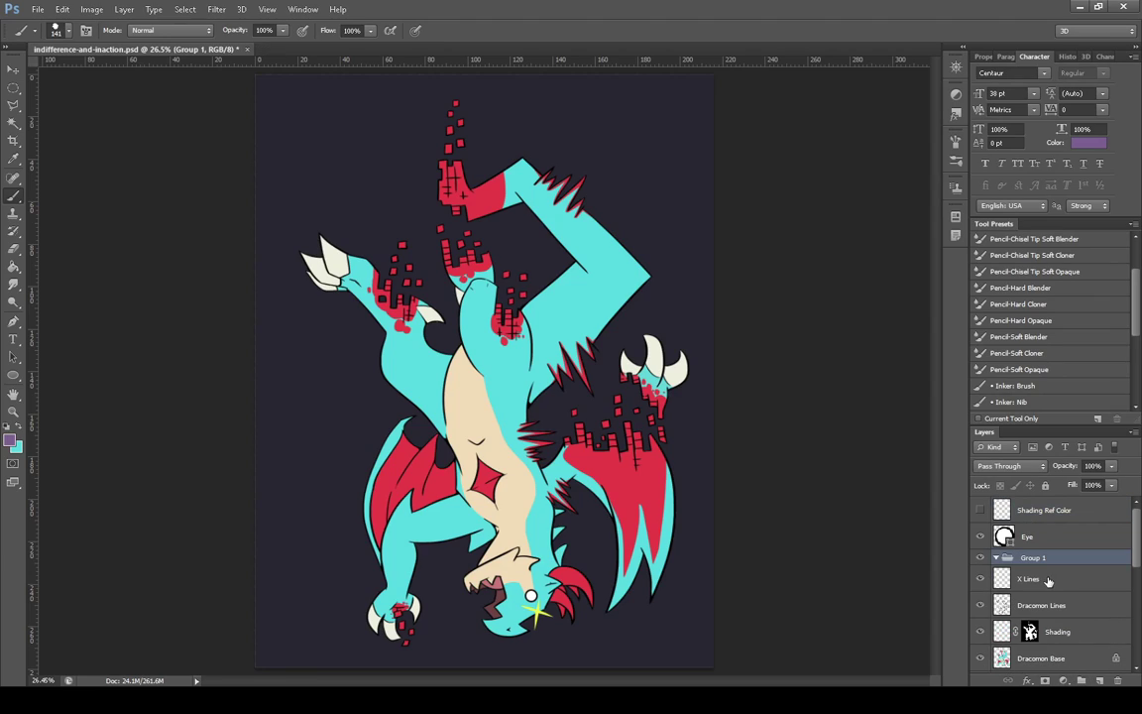
{"action": "double_click", "coordinate": [1038, 560]}
{"action": "type", "text": "Dracomon X"}
Move the layers from X Lines through Dracomon Base into the Dracomon X group
{"action": "left_click", "coordinate": [1059, 579]}
{"action": "left_click", "coordinate": [1072, 659], "text": "shift"}
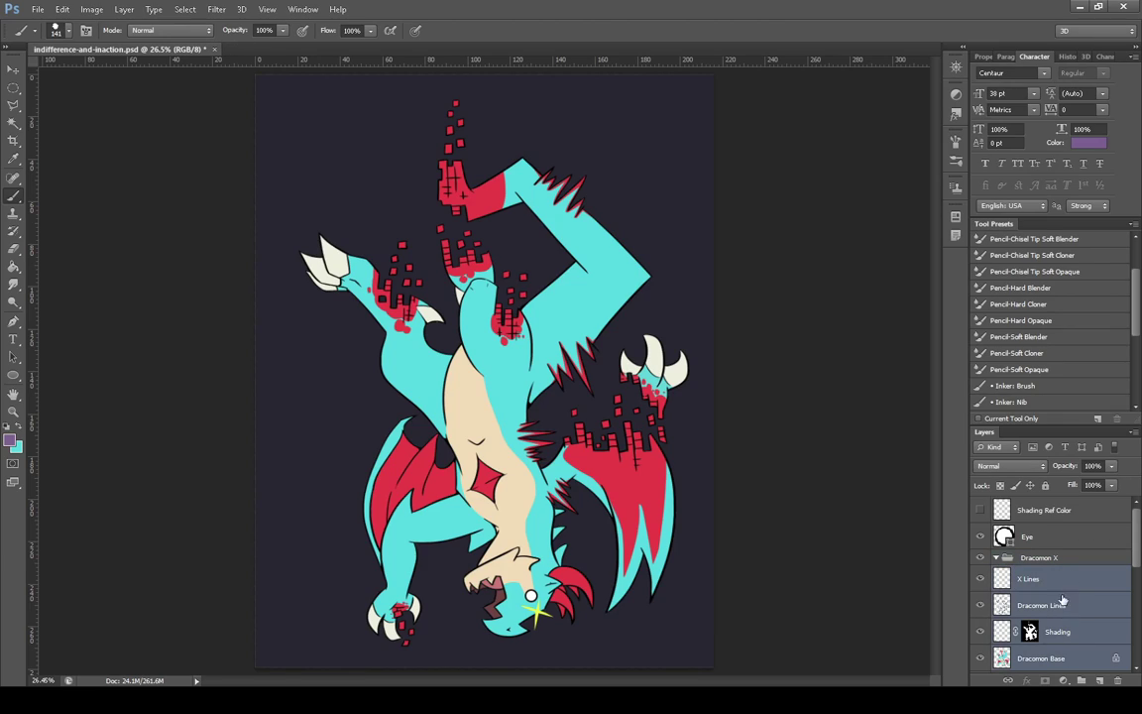
{"action": "left_click_drag", "start_coordinate": [1063, 601], "coordinate": [1059, 561]}
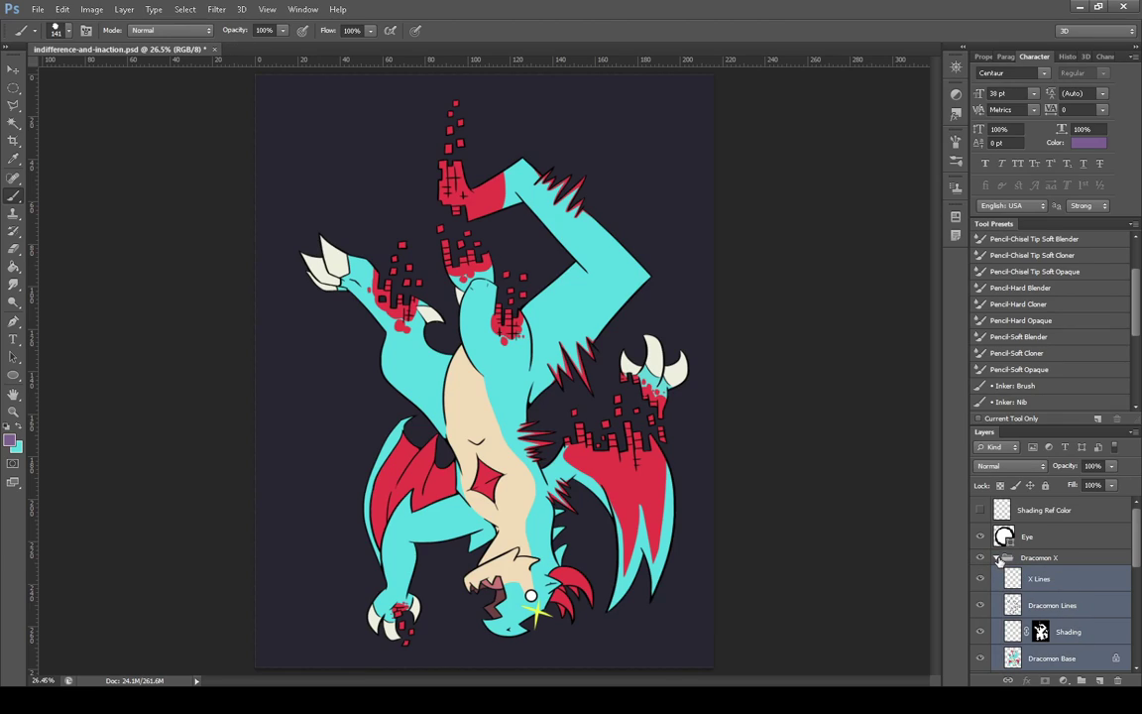
{"action": "left_click", "coordinate": [997, 557]}
{"action": "left_click", "coordinate": [997, 557]}
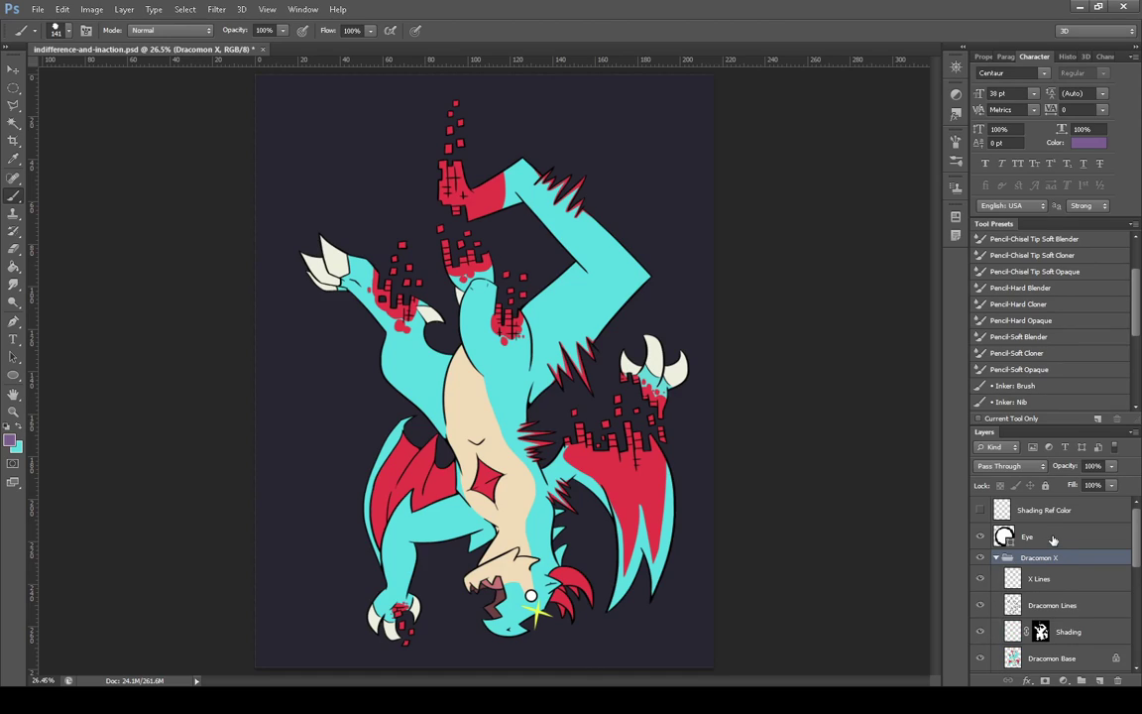
Move the Eye layer into the Dracomon X group above X Lines, then collapse and hide the group
{"action": "left_click_drag", "start_coordinate": [1027, 537], "coordinate": [1041, 564]}
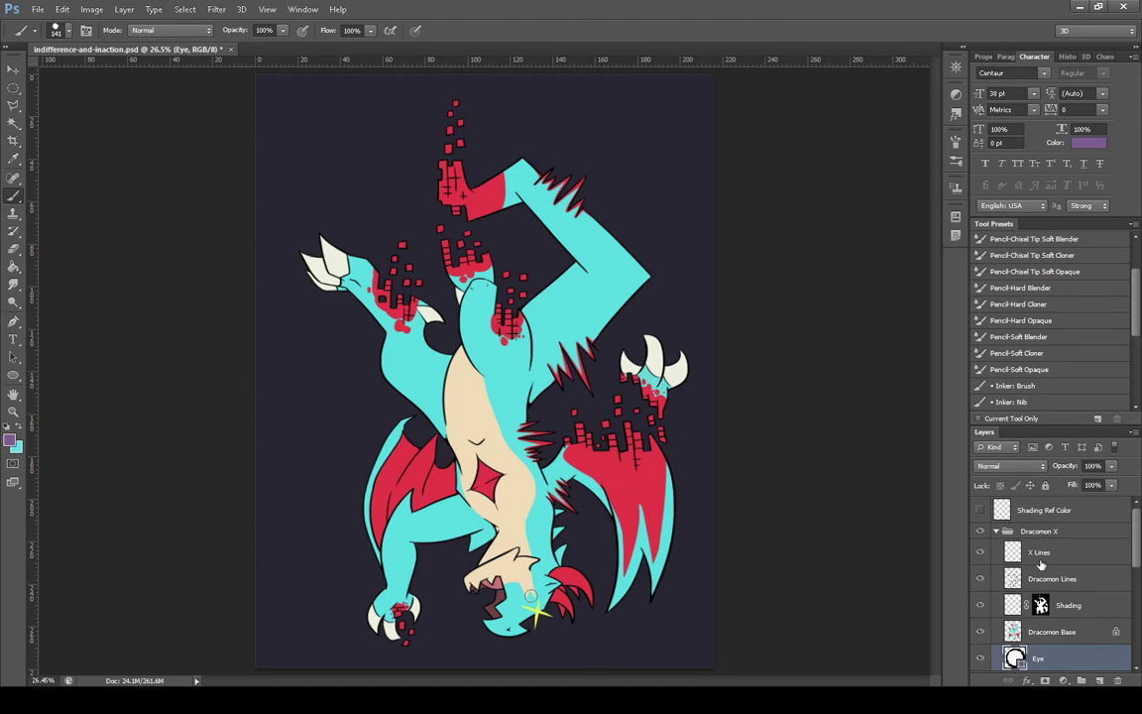
{"action": "left_click_drag", "start_coordinate": [1052, 661], "coordinate": [1041, 551]}
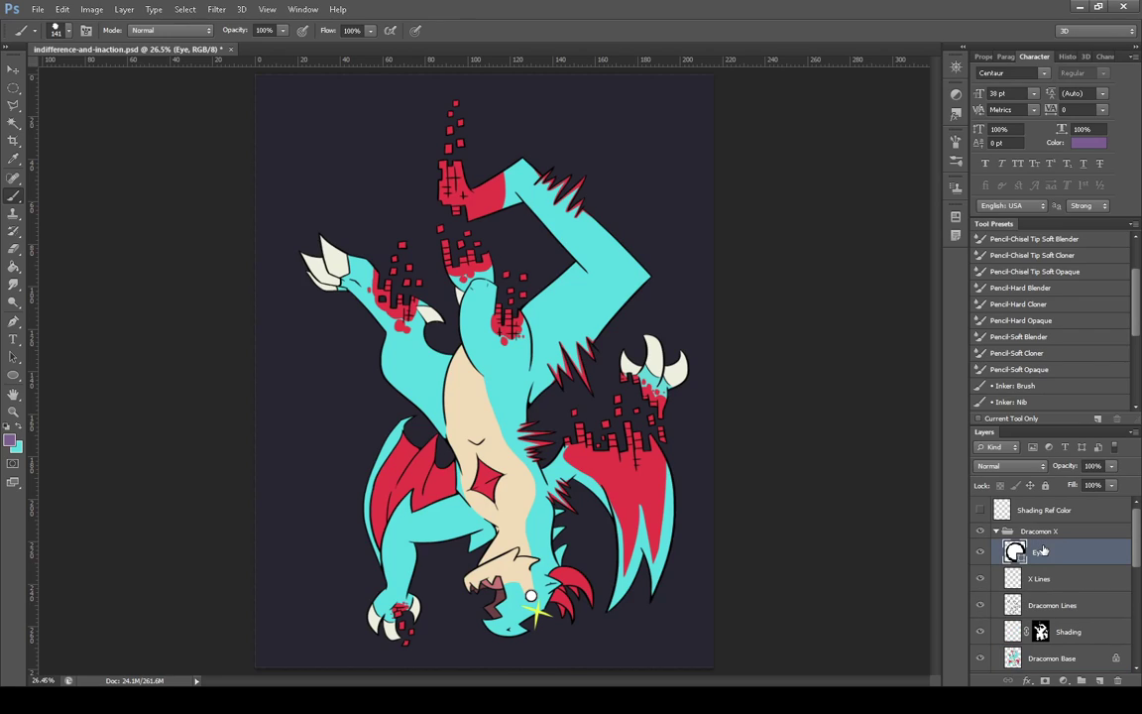
{"action": "left_click", "coordinate": [995, 532]}
{"action": "left_click", "coordinate": [981, 531]}
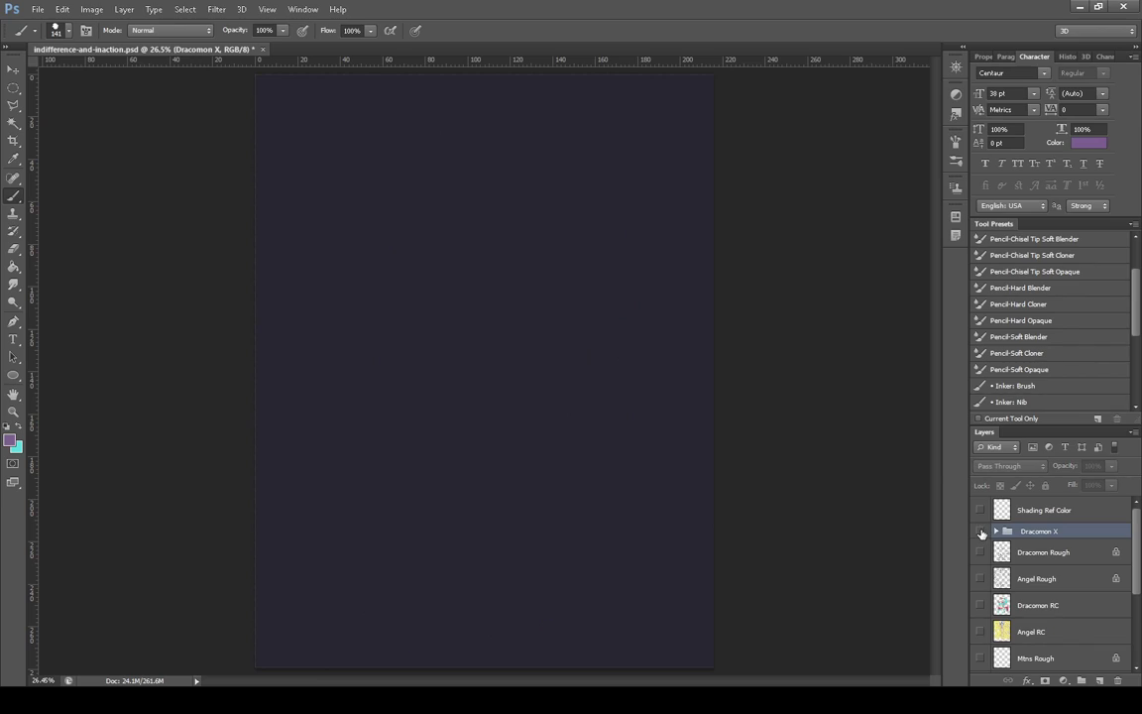
Show the Dracomon X group along with the BG, MTNs Grad, Mtns RC, Mtns Rough, Angel RC and Angel Rough layers
{"action": "left_click", "coordinate": [980, 532]}
{"action": "scroll", "coordinate": [982, 576], "scroll_direction": "down", "scroll_amount": 5}
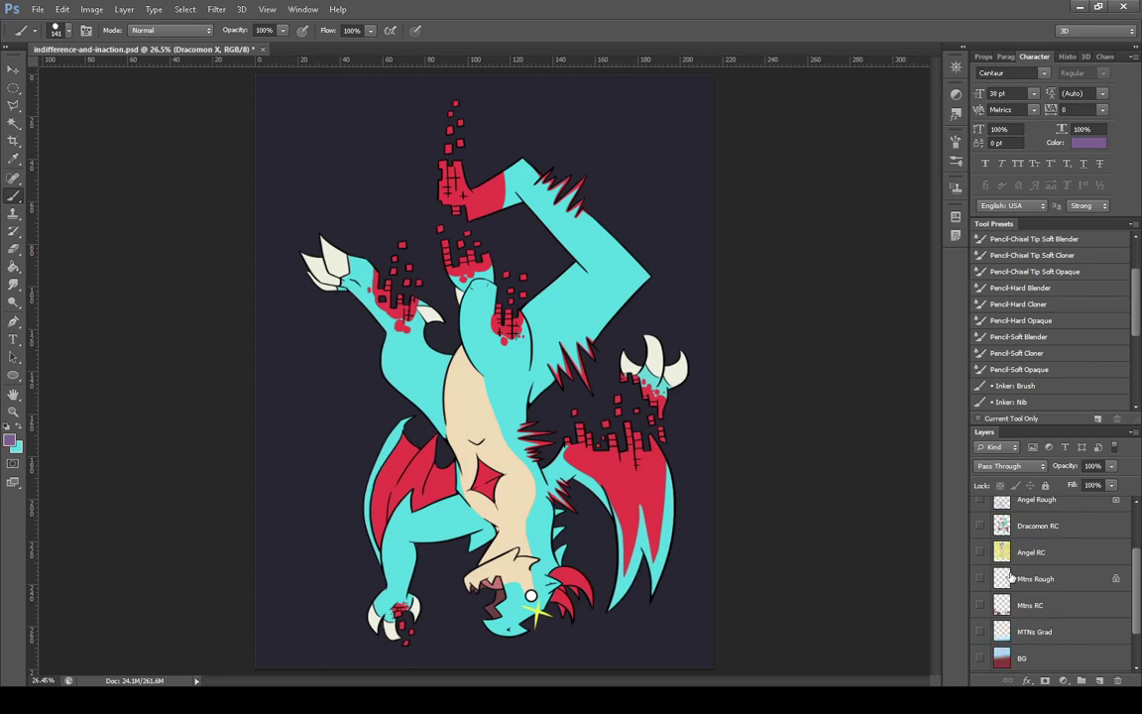
{"action": "left_click", "coordinate": [981, 606]}
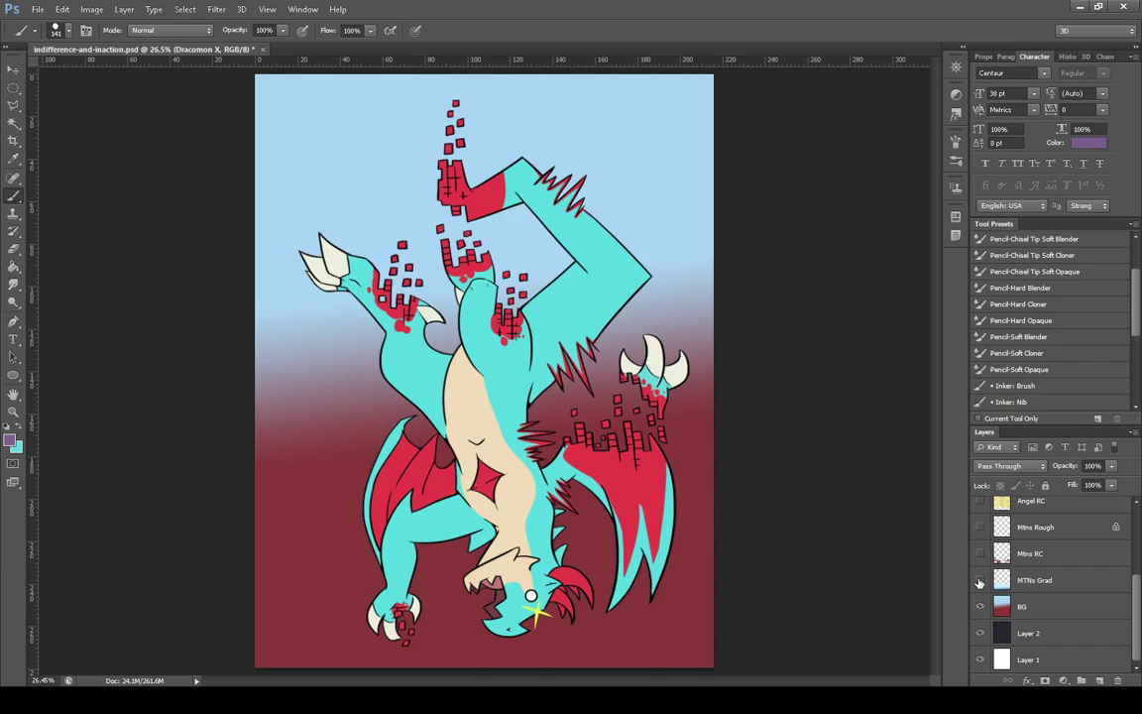
{"action": "left_click", "coordinate": [981, 580]}
{"action": "left_click", "coordinate": [981, 553]}
{"action": "left_click", "coordinate": [981, 527]}
{"action": "scroll", "coordinate": [984, 535], "scroll_direction": "up", "scroll_amount": 1}
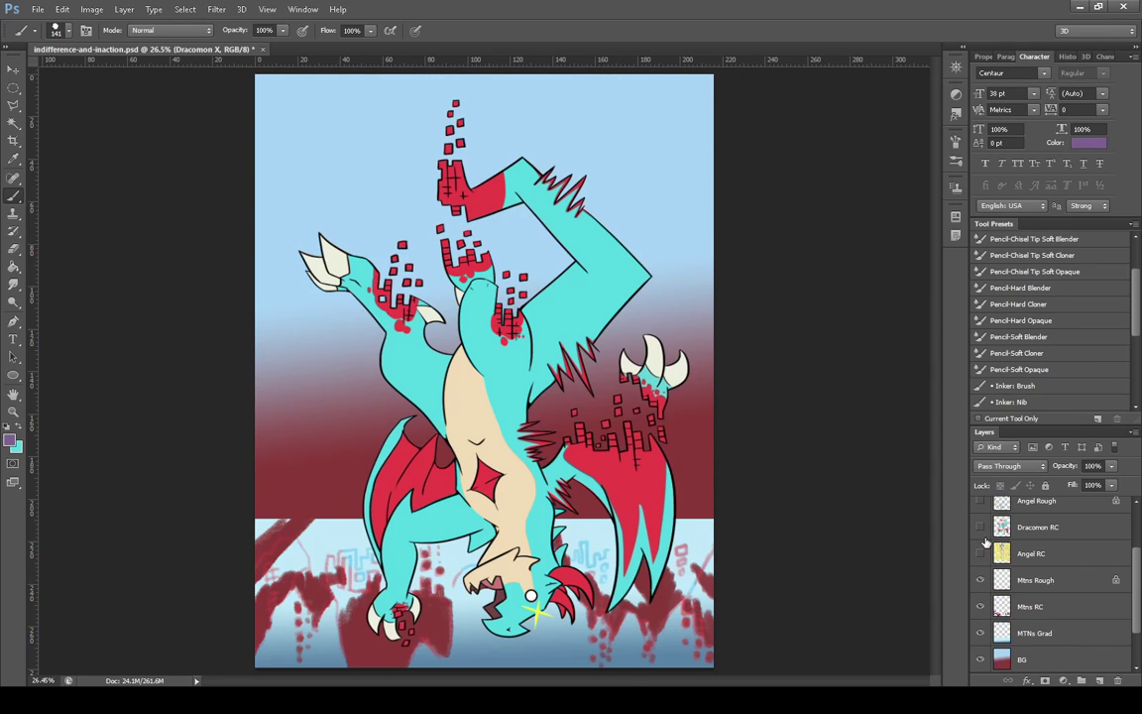
{"action": "left_click", "coordinate": [980, 553]}
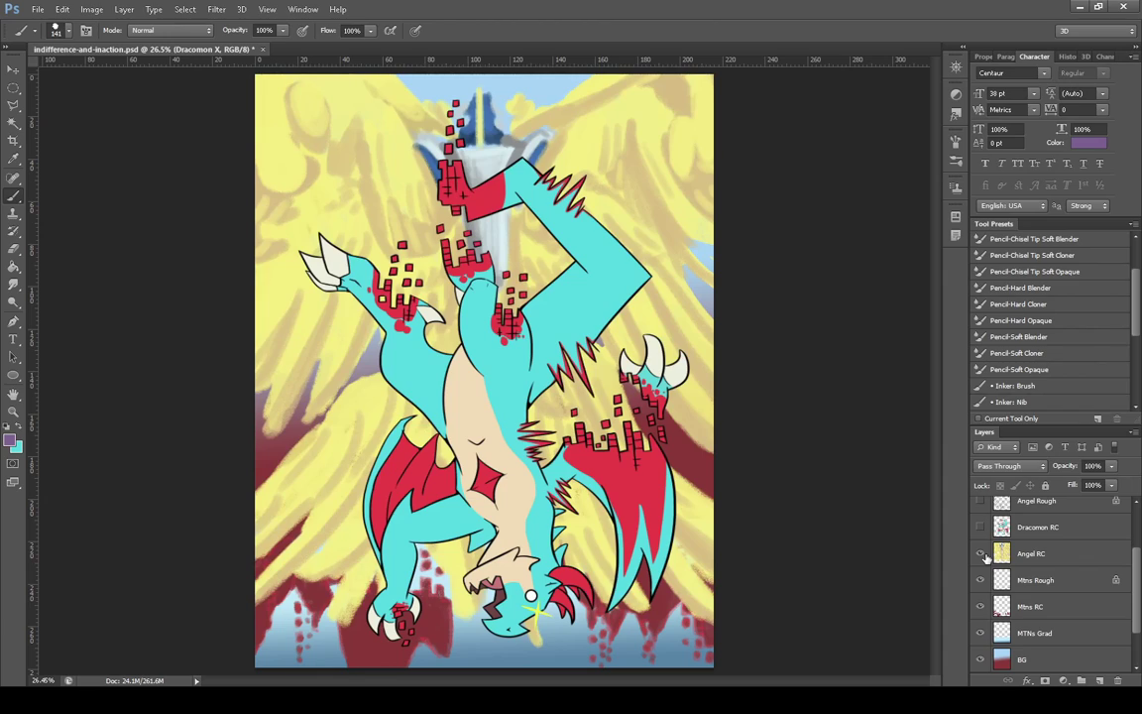
{"action": "scroll", "coordinate": [985, 555], "scroll_direction": "up", "scroll_amount": 1}
{"action": "left_click", "coordinate": [981, 553]}
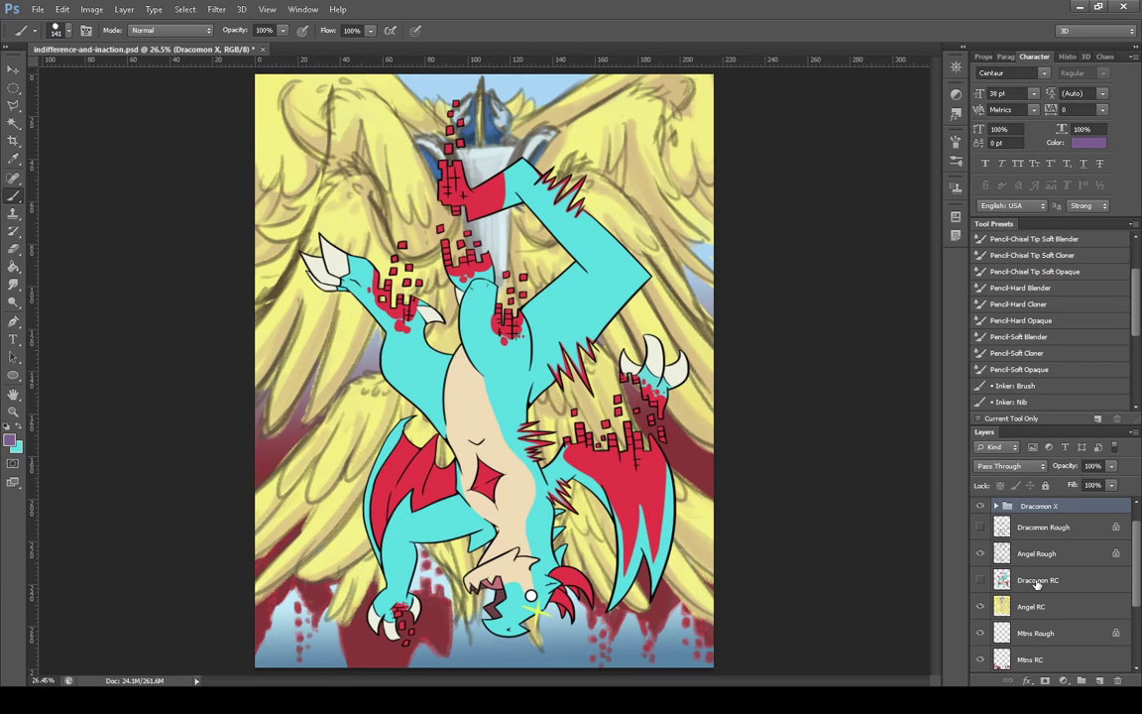
Hide the Angel RC, Mtns Rough, Mtns RC, MTNs Grad, BG and Layer 2 layers
{"action": "left_click", "coordinate": [980, 606]}
{"action": "left_click", "coordinate": [980, 634]}
{"action": "left_click", "coordinate": [981, 659]}
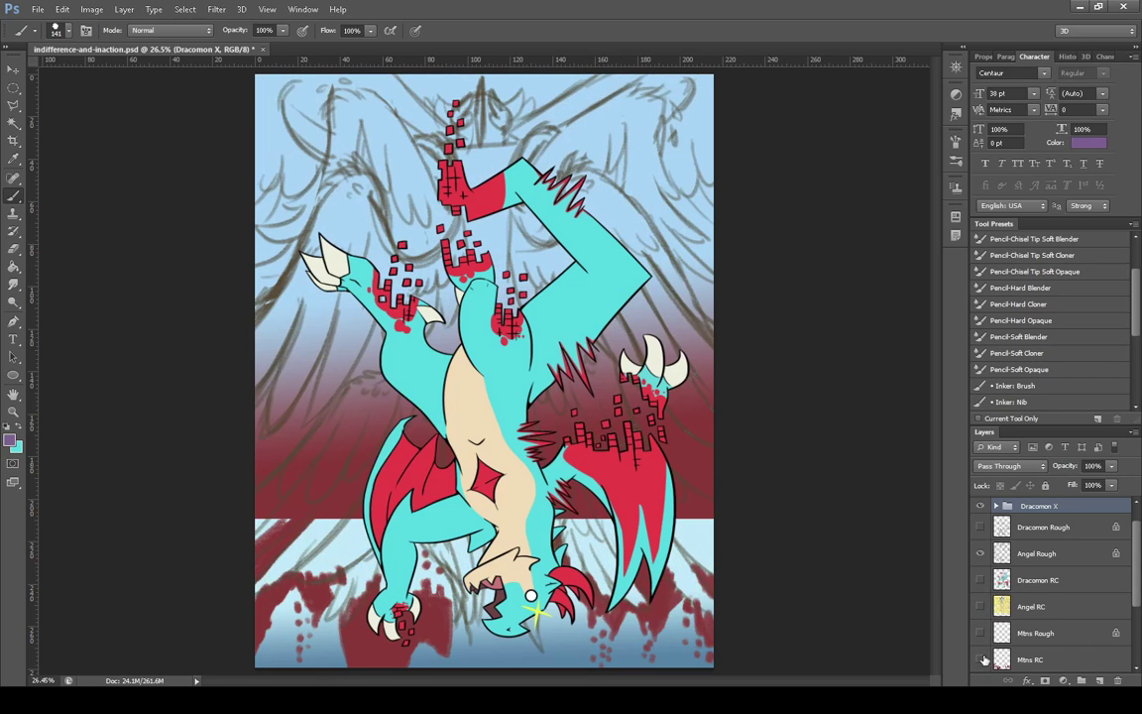
{"action": "scroll", "coordinate": [1046, 599], "scroll_direction": "down", "scroll_amount": 1}
{"action": "left_click", "coordinate": [980, 633]}
{"action": "left_click", "coordinate": [980, 605]}
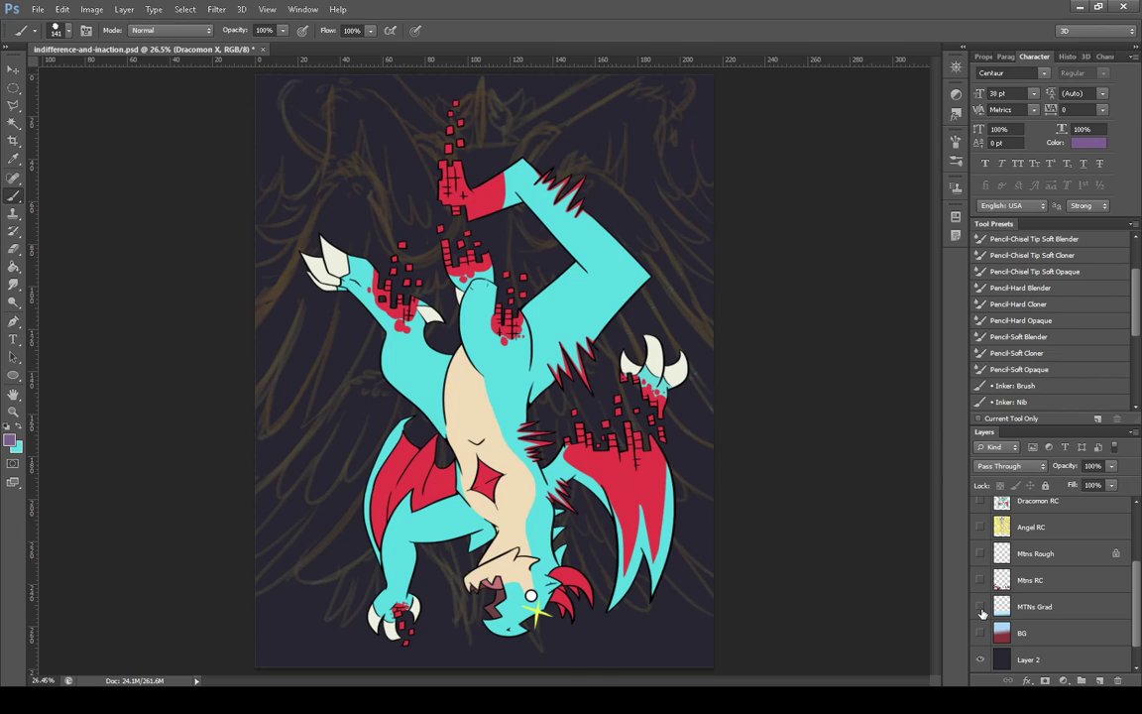
{"action": "left_click", "coordinate": [982, 659]}
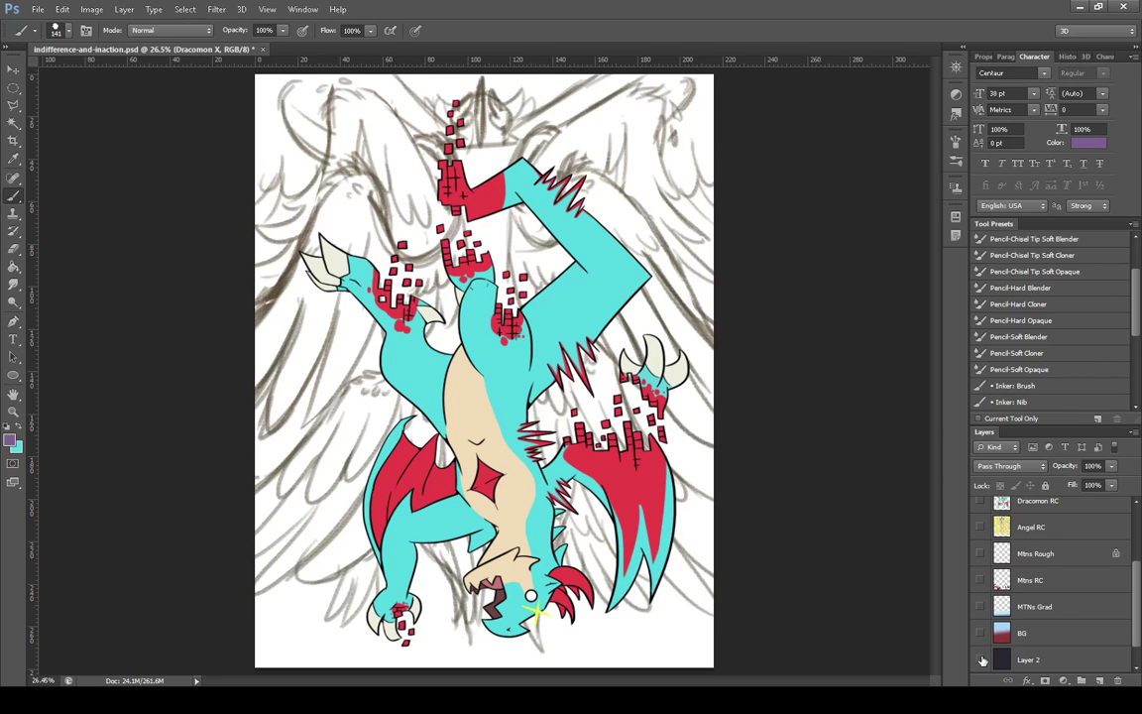
{"action": "scroll", "coordinate": [1031, 595], "scroll_direction": "down", "scroll_amount": 1}
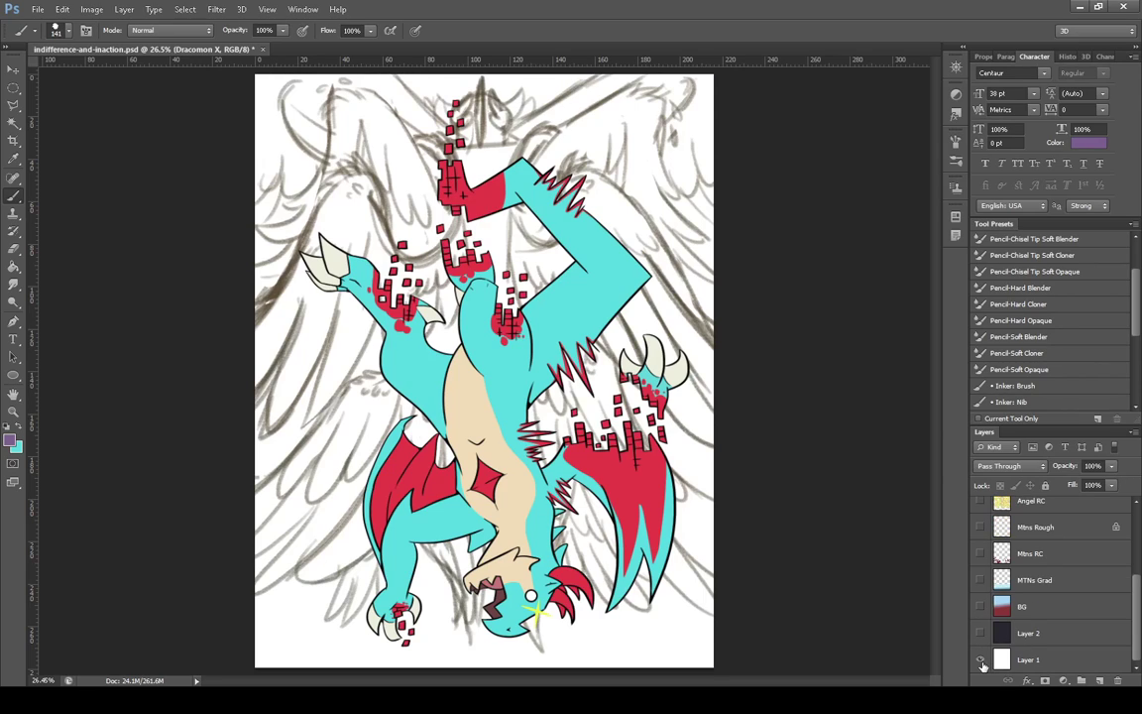
Create a new layer above Angel Rough and name it "Angel Lines"
{"action": "scroll", "coordinate": [1046, 575], "scroll_direction": "up", "scroll_amount": 4}
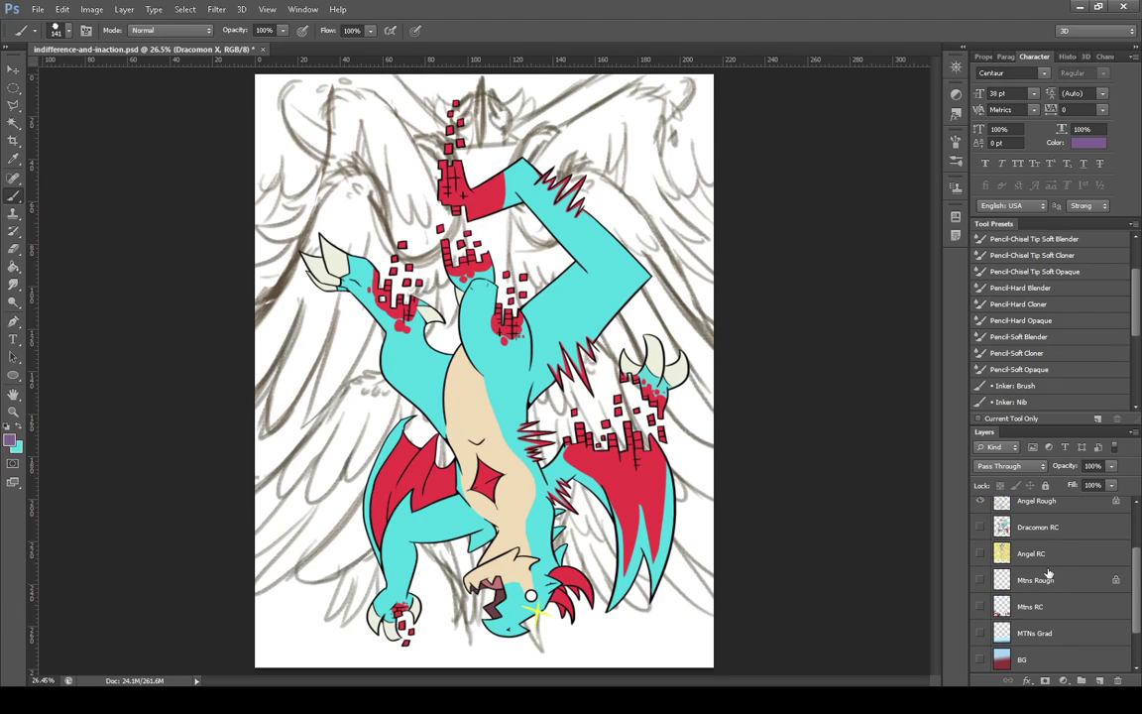
{"action": "left_click", "coordinate": [1042, 563]}
{"action": "key", "text": "ctrl+shift+alt+n"}
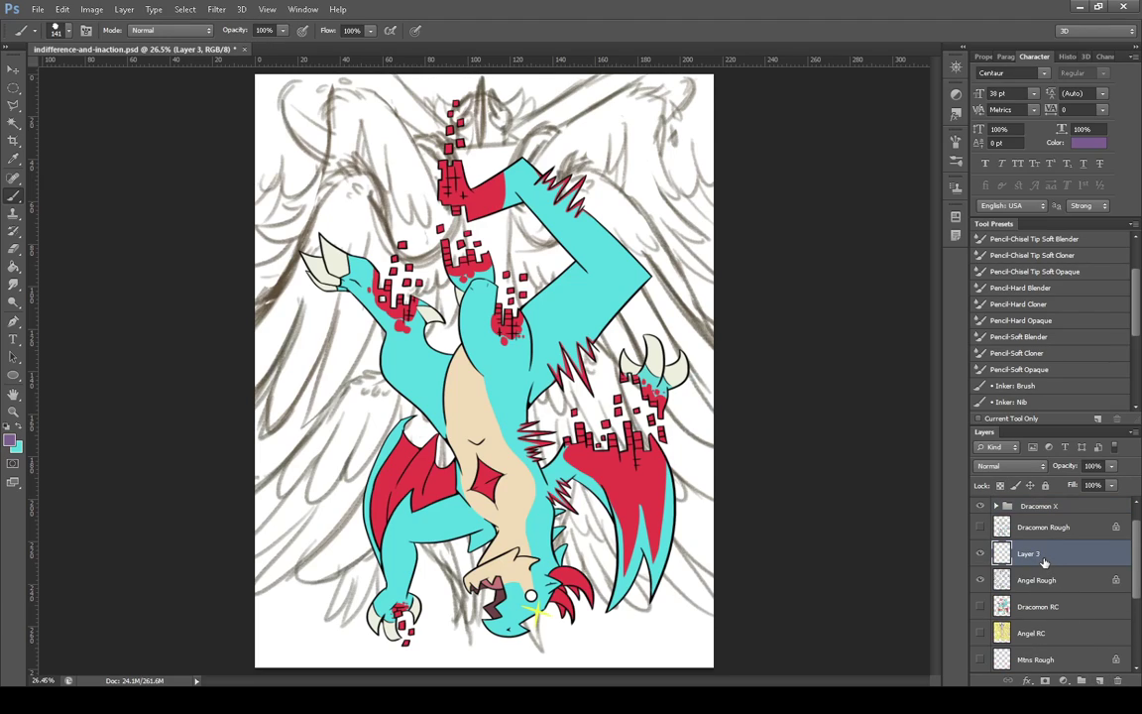
{"action": "double_click", "coordinate": [1031, 554]}
{"action": "type", "text": "Angel Lines"}
{"action": "key", "text": "Return"}
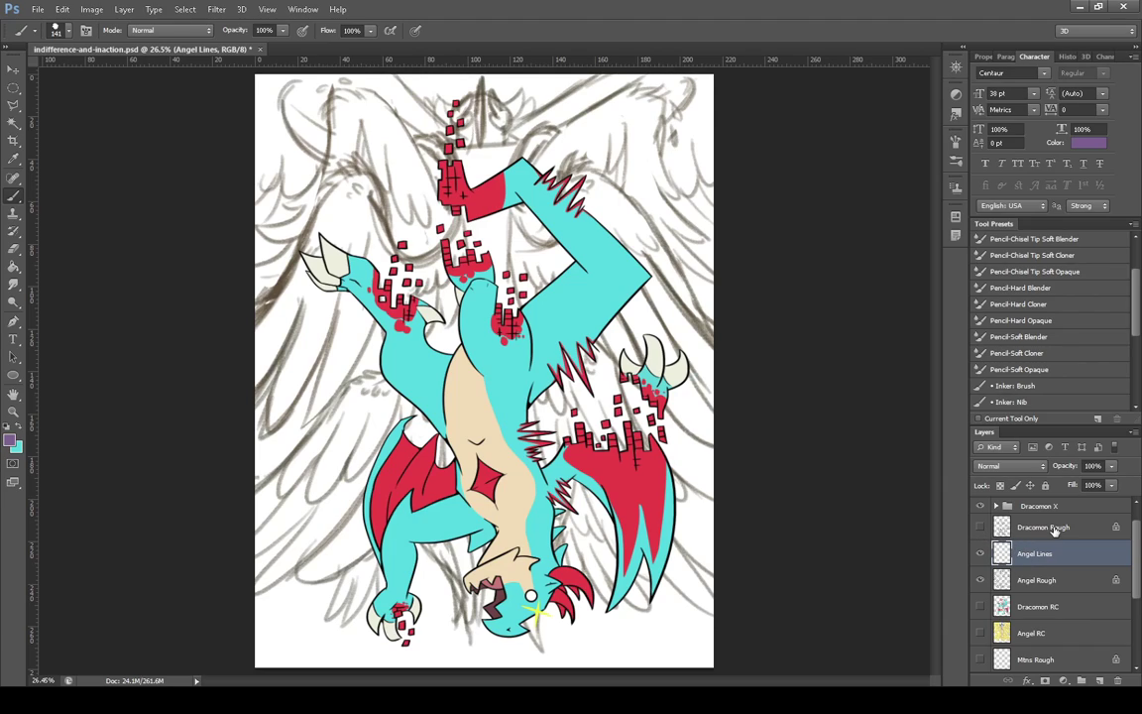
Move the Dracomon Rough layer below Angel Rough, directly above Dracomon RC
{"action": "left_click", "coordinate": [1054, 528]}
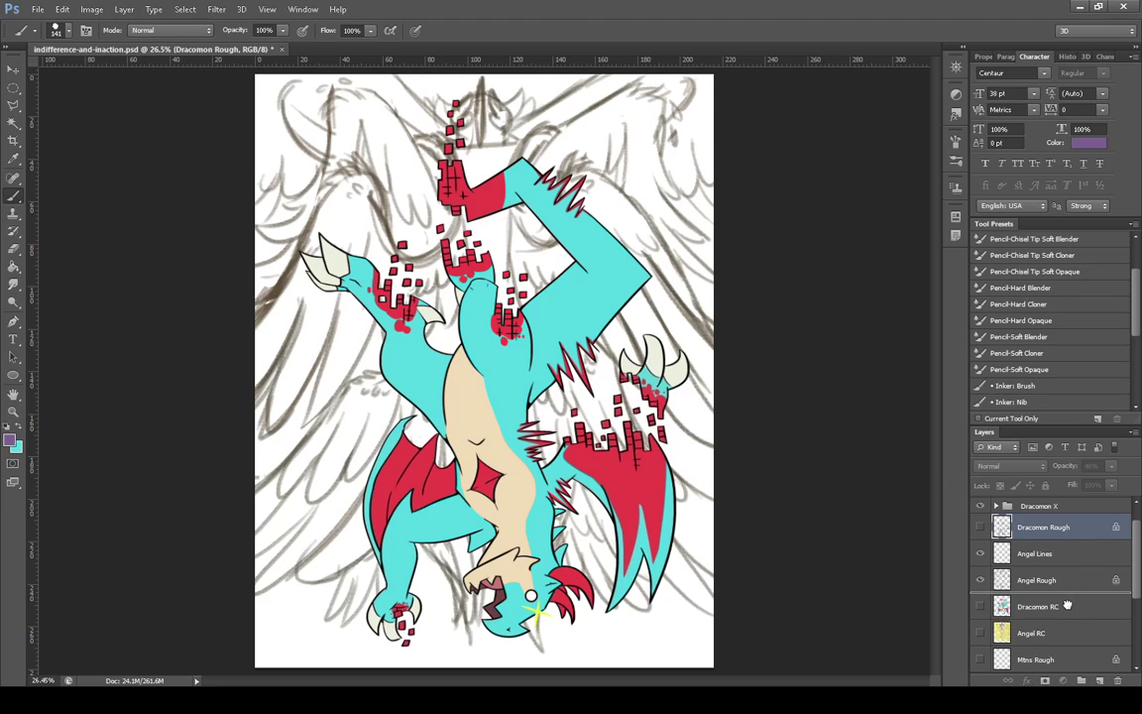
{"action": "left_click_drag", "start_coordinate": [1067, 605], "coordinate": [1067, 612]}
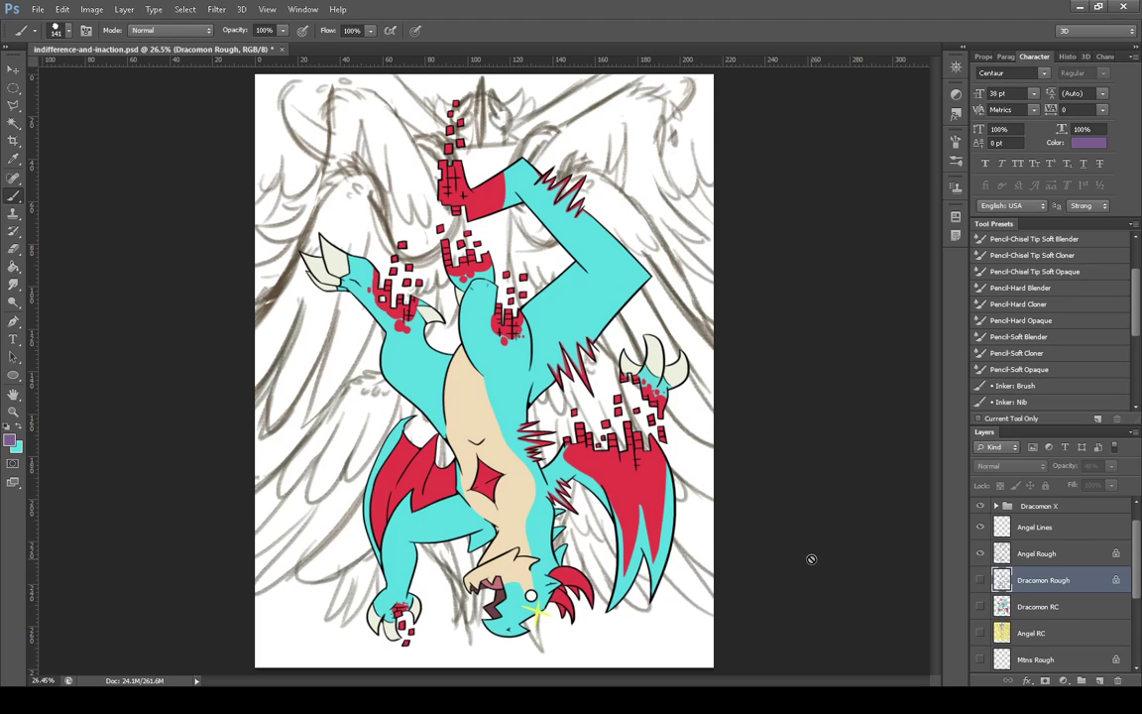
{"action": "left_click", "coordinate": [979, 606]}
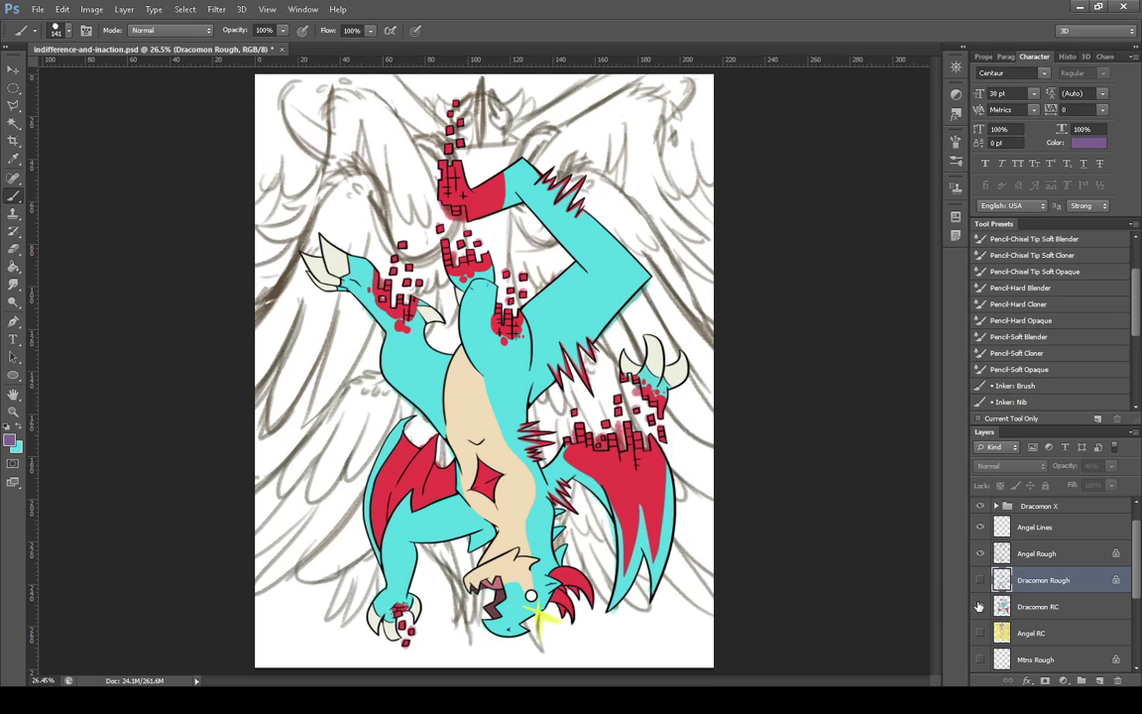
{"action": "scroll", "coordinate": [980, 565], "scroll_direction": "up", "scroll_amount": 1}
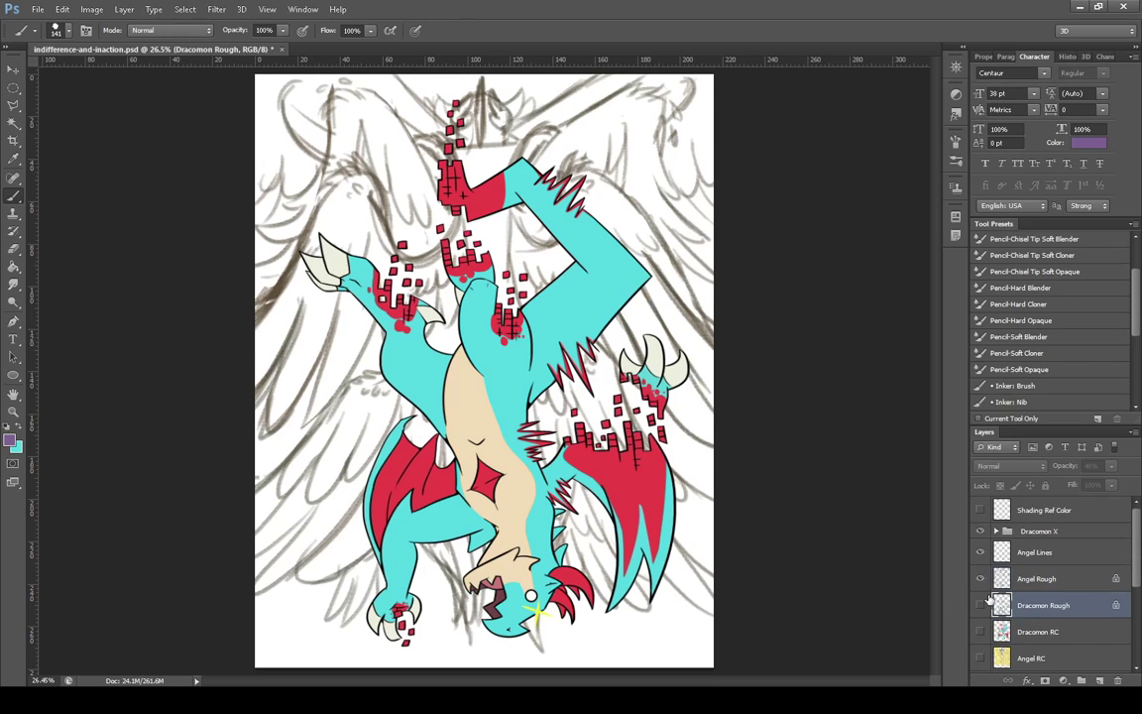
Hide the Dracomon X group, reduce the Angel Rough layer's opacity to 52%, and make Angel Lines the active layer
{"action": "left_click", "coordinate": [980, 534]}
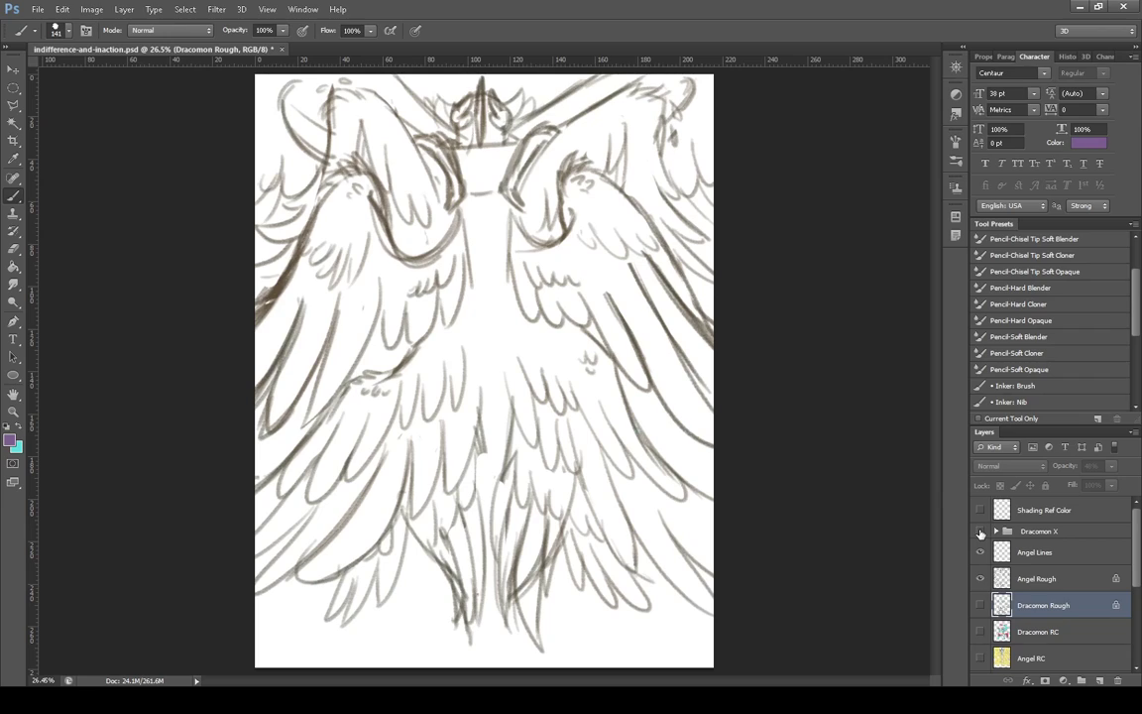
{"action": "left_click", "coordinate": [1071, 578]}
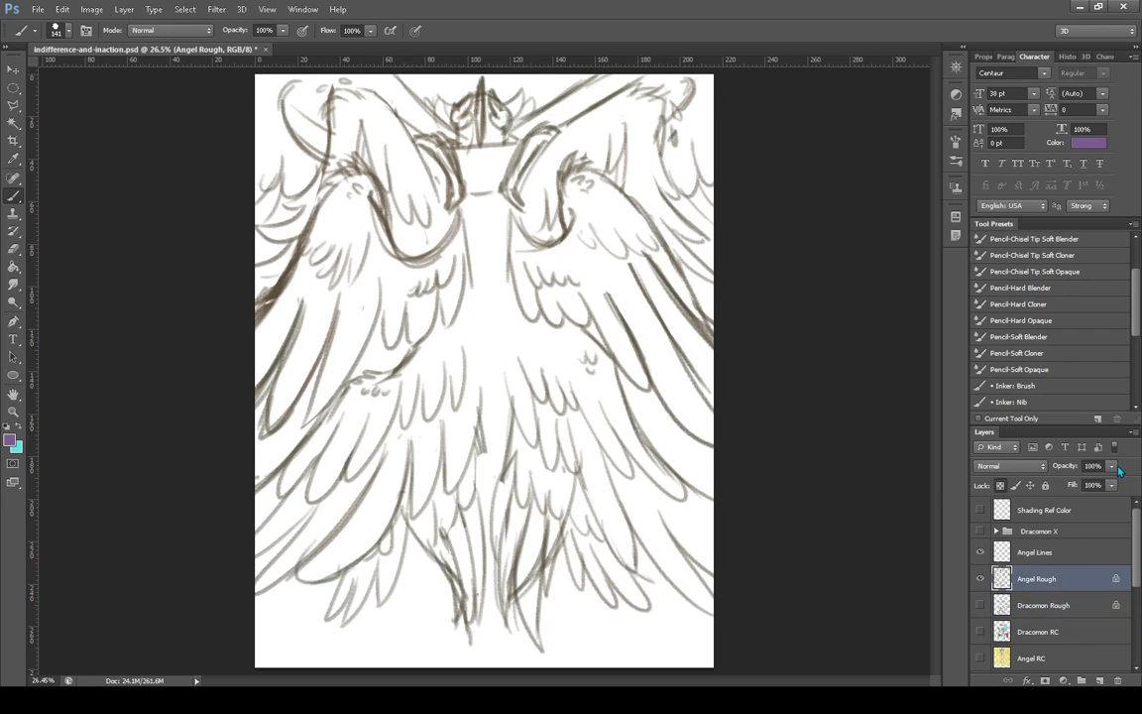
{"action": "left_click", "coordinate": [1089, 485]}
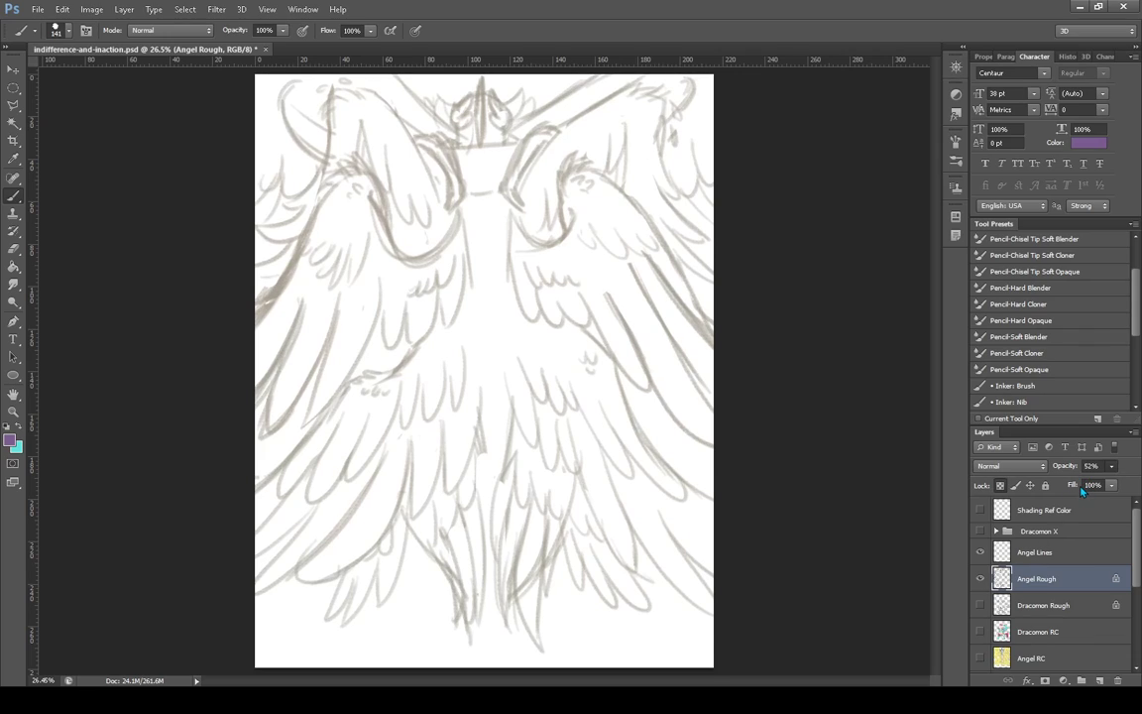
{"action": "left_click", "coordinate": [1053, 554]}
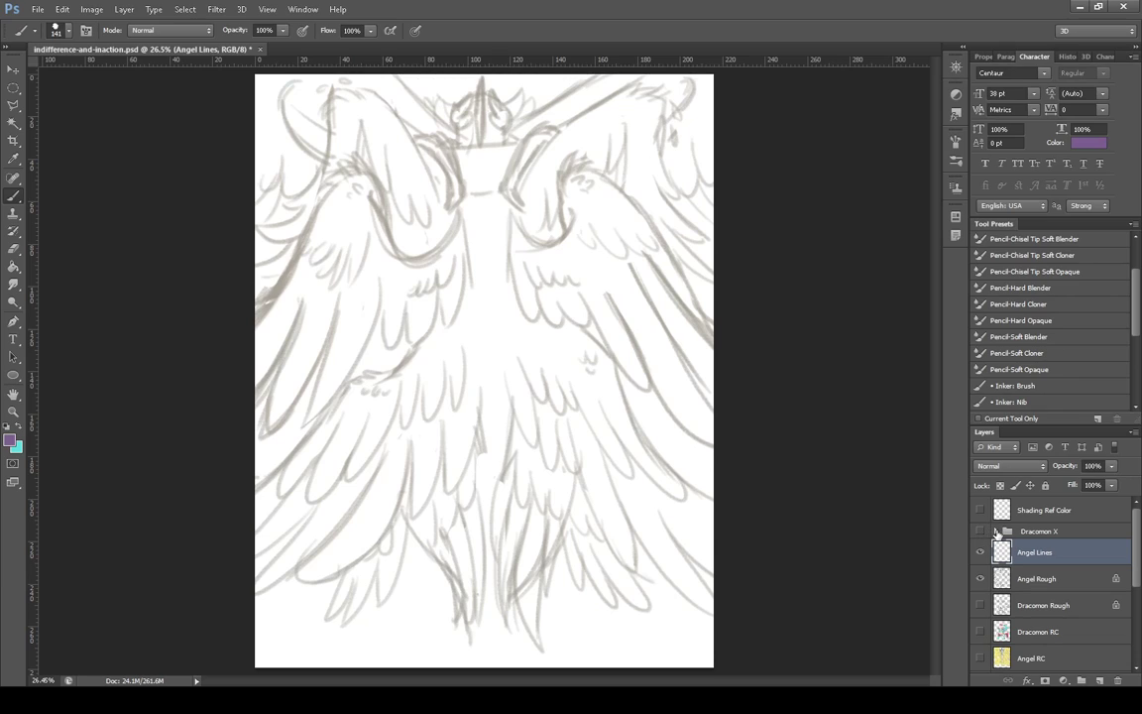
Show and expand the Dracomon X group, and lock the transparent pixels of its Dracomon Lines layer
{"action": "left_click", "coordinate": [996, 532]}
{"action": "left_click", "coordinate": [980, 532]}
{"action": "scroll", "coordinate": [1015, 587], "scroll_direction": "down", "scroll_amount": 1}
{"action": "scroll", "coordinate": [1015, 587], "scroll_direction": "down", "scroll_amount": 2}
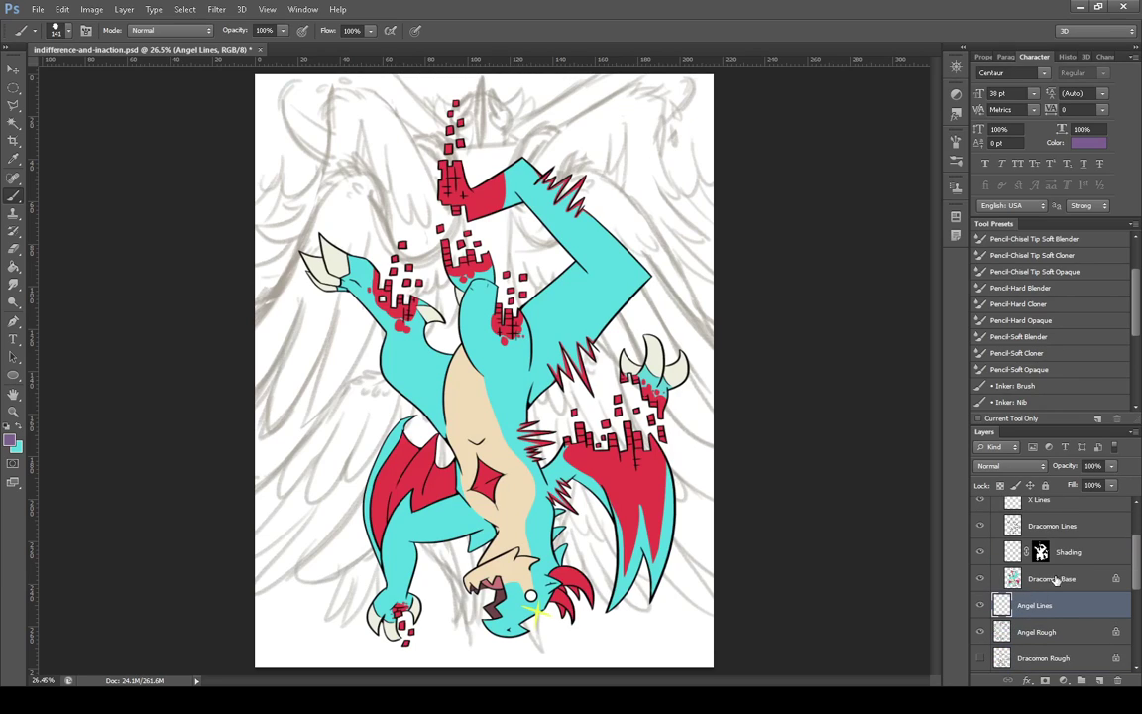
{"action": "scroll", "coordinate": [1061, 585], "scroll_direction": "up", "scroll_amount": 2}
{"action": "left_click", "coordinate": [1071, 585]}
{"action": "key", "text": "slash"}
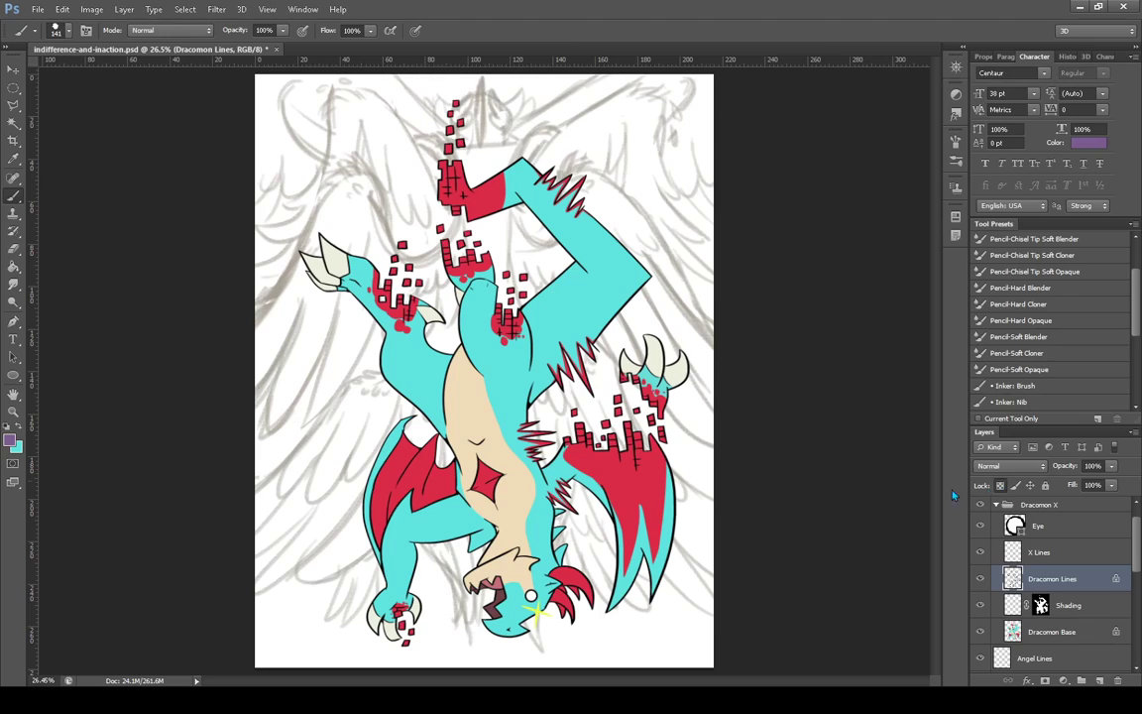
Set the foreground to a dark teal and recolour the dragon's outlines on Dracomon Lines with the size 141 brush
{"action": "left_click", "coordinate": [13, 159]}
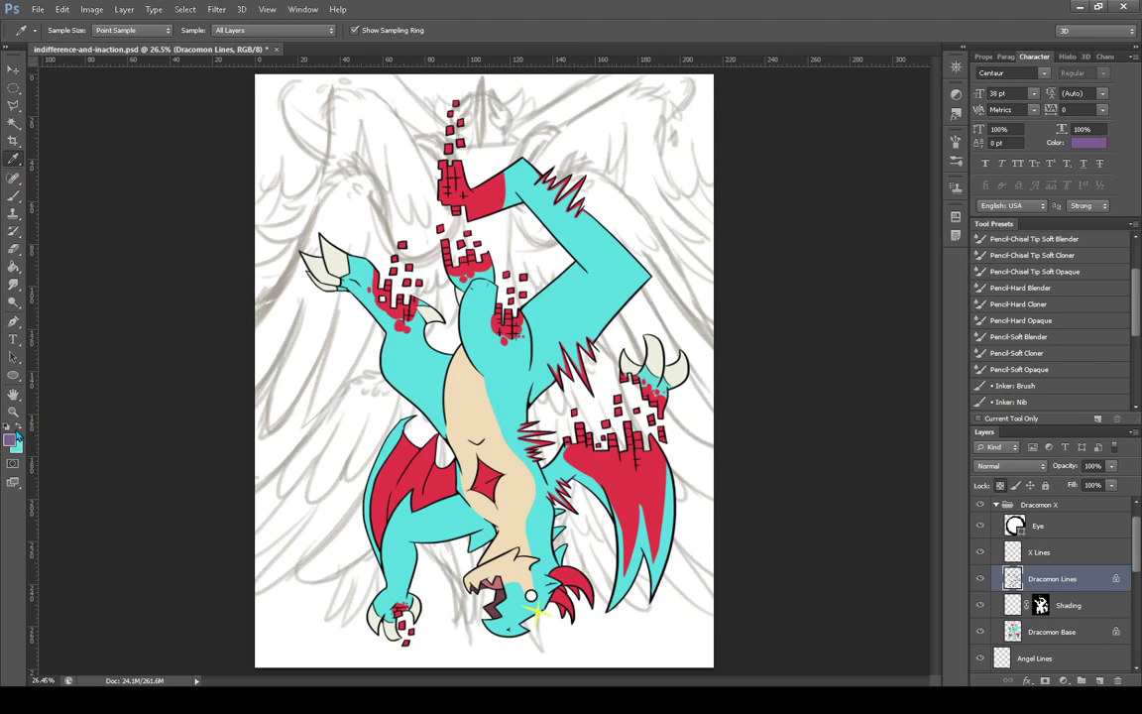
{"action": "left_click", "coordinate": [16, 428]}
{"action": "left_click", "coordinate": [10, 441]}
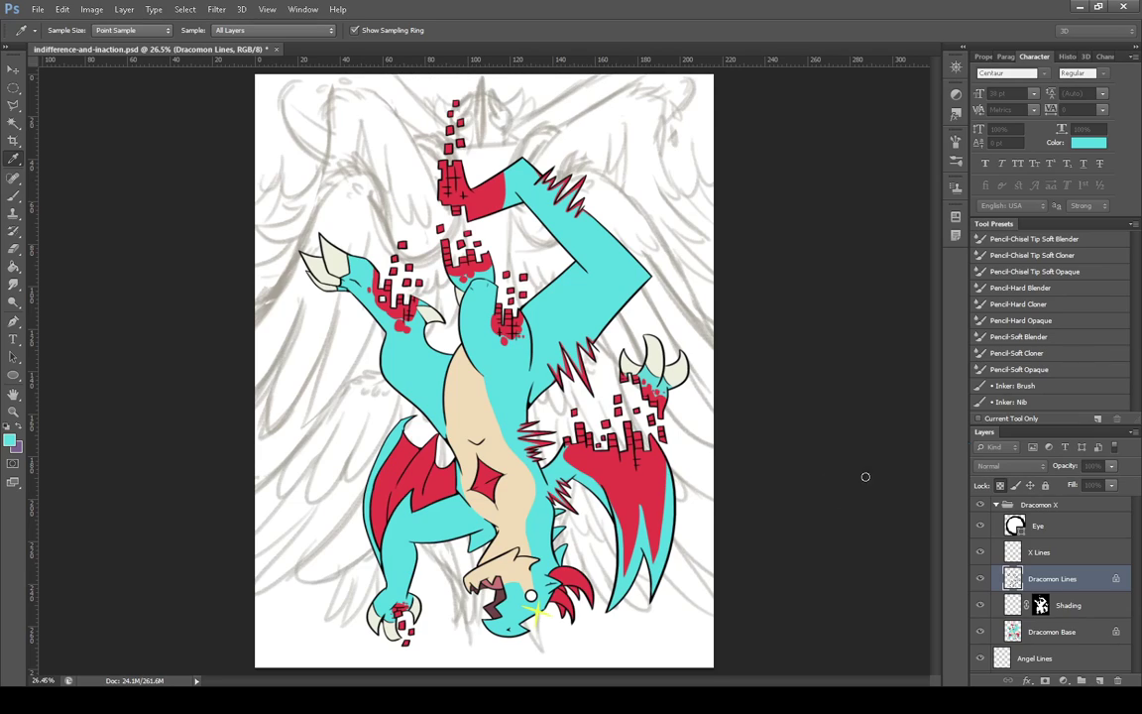
{"action": "left_click", "coordinate": [1069, 371]}
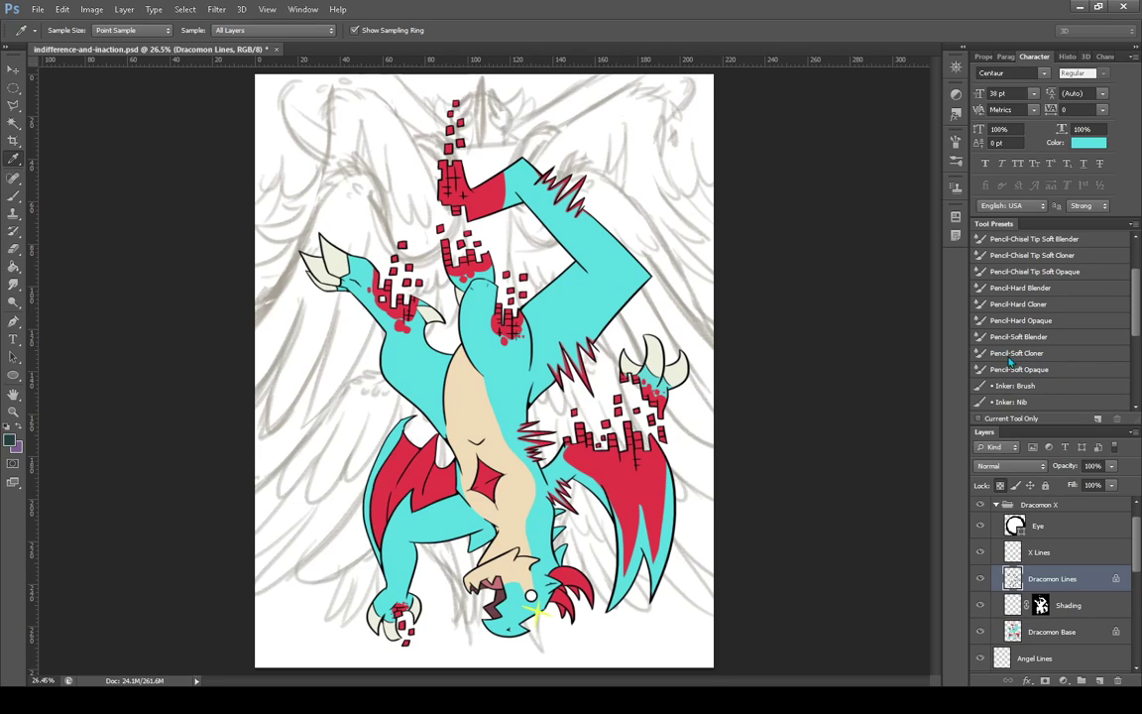
{"action": "left_click", "coordinate": [13, 195]}
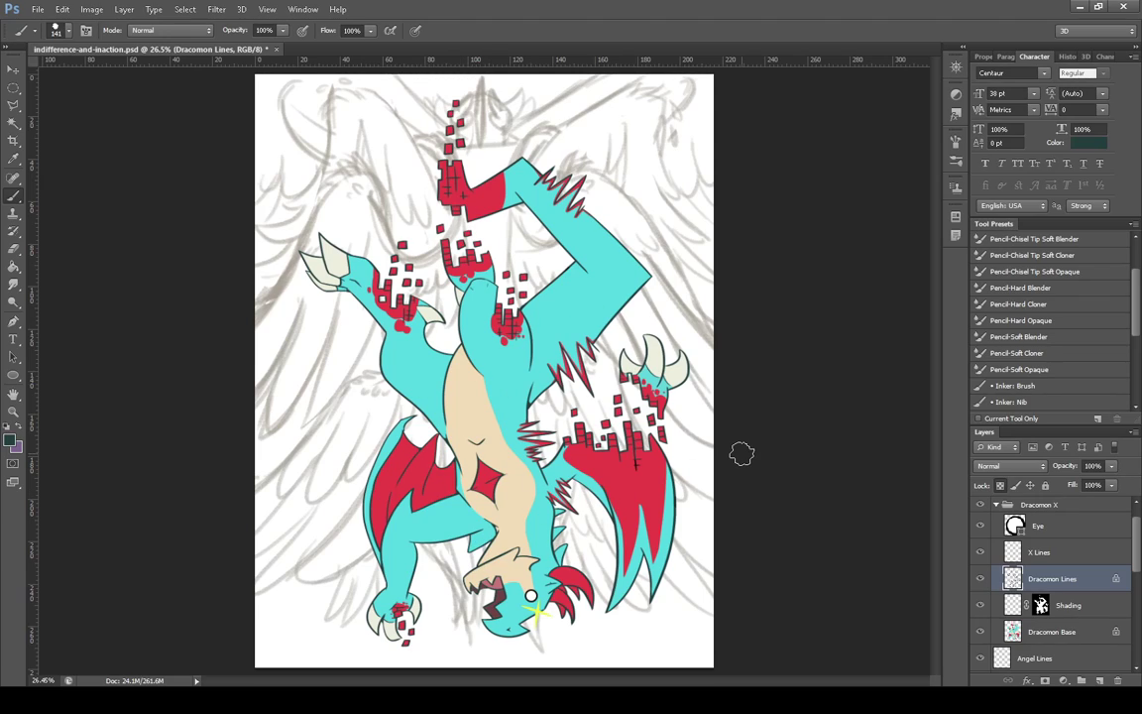
{"action": "key", "text": "i"}
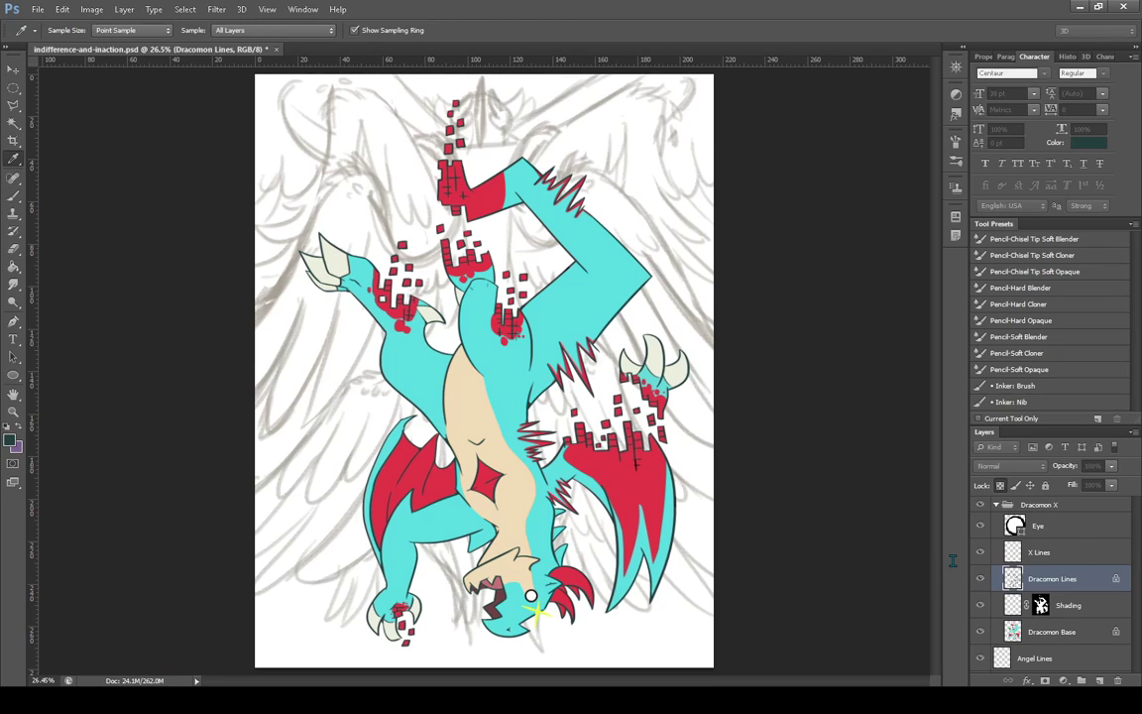
{"action": "key", "text": "b"}
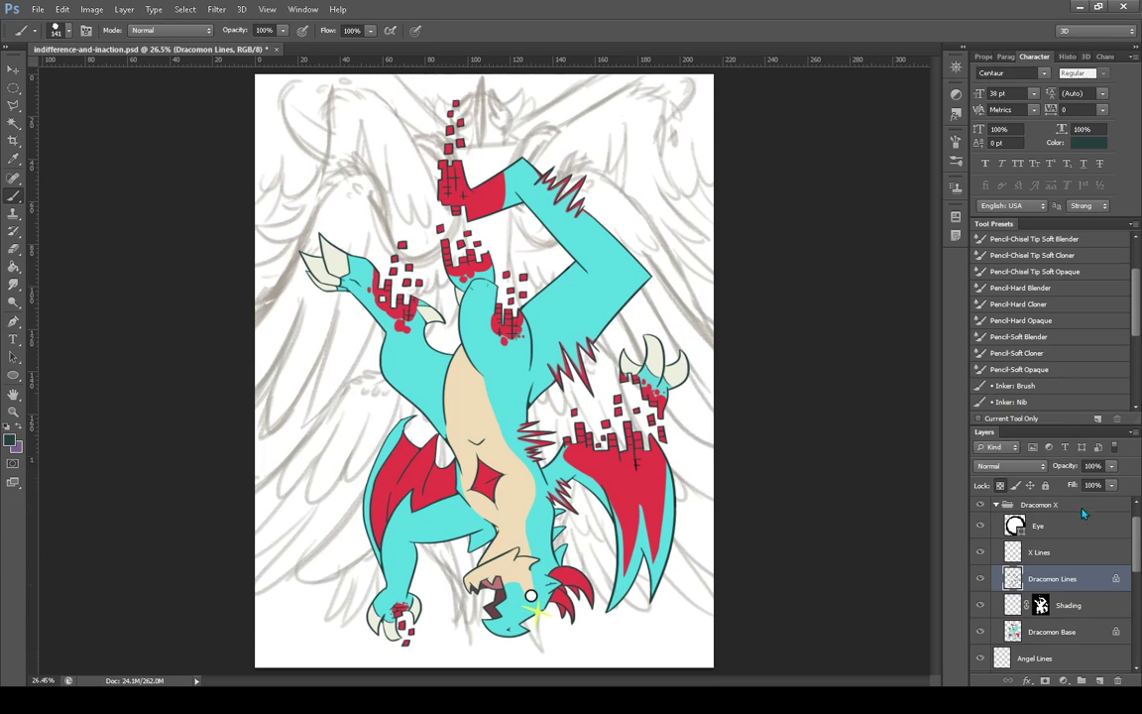
Change the Eye shape's stroke to the same dark teal as the dragon's outlines, and deselect the layer
{"action": "left_click", "coordinate": [1082, 535]}
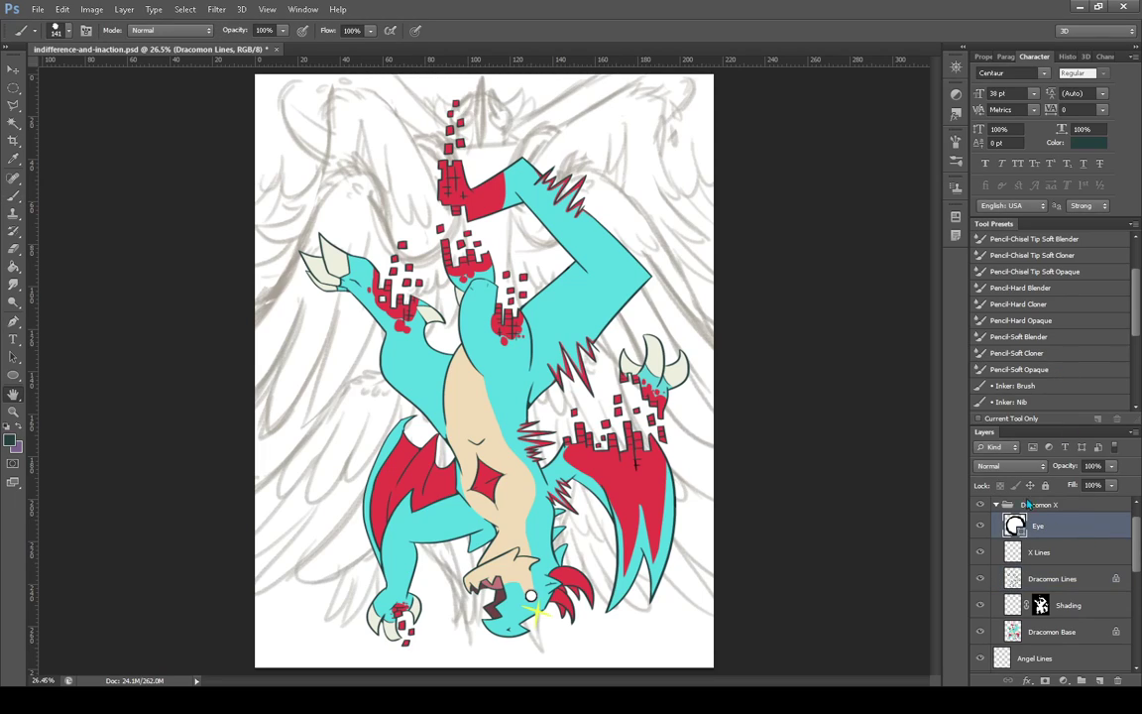
{"action": "key", "text": "h"}
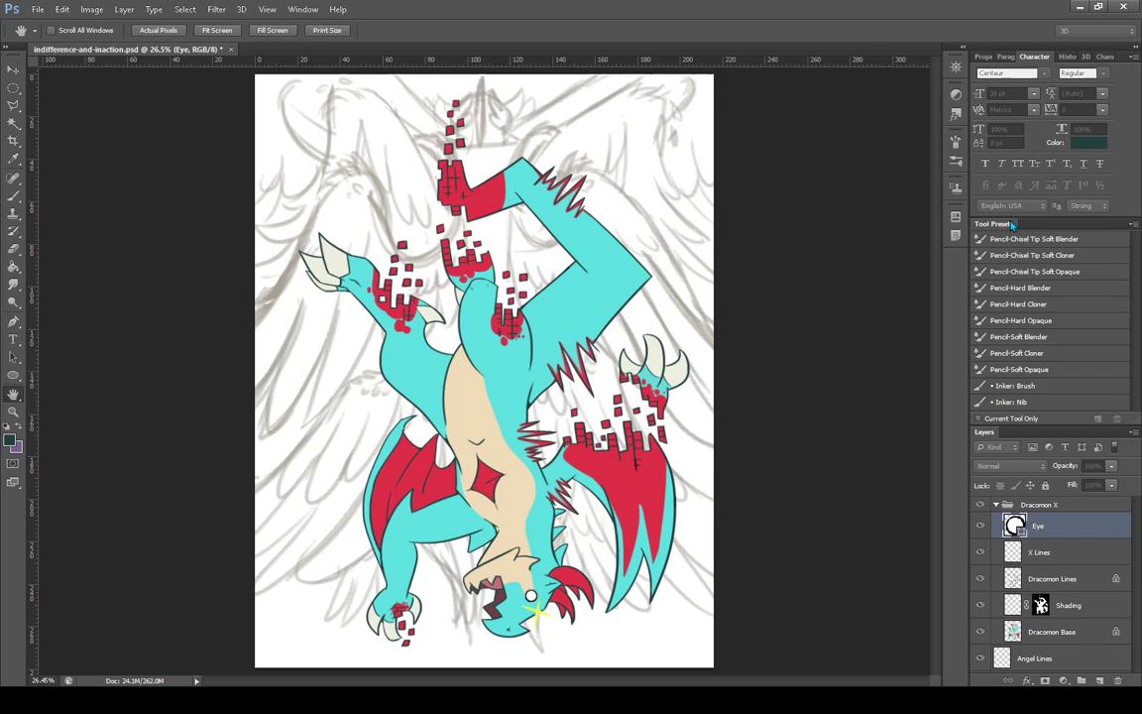
{"action": "key", "text": "b"}
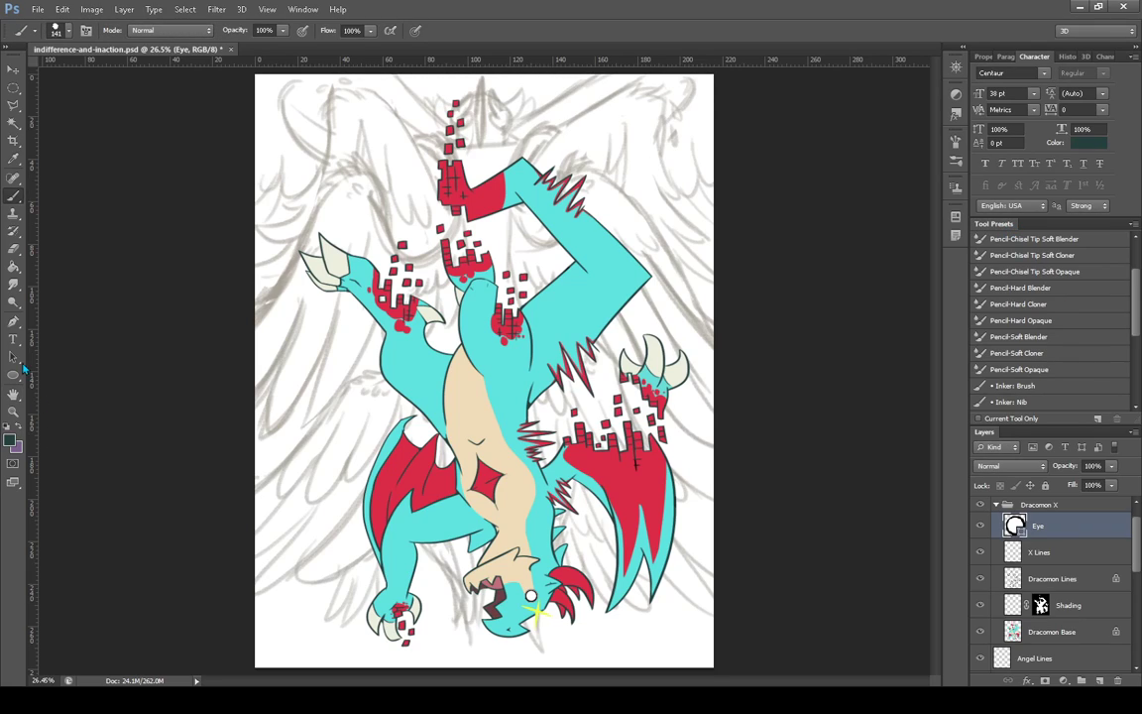
{"action": "left_click", "coordinate": [13, 375]}
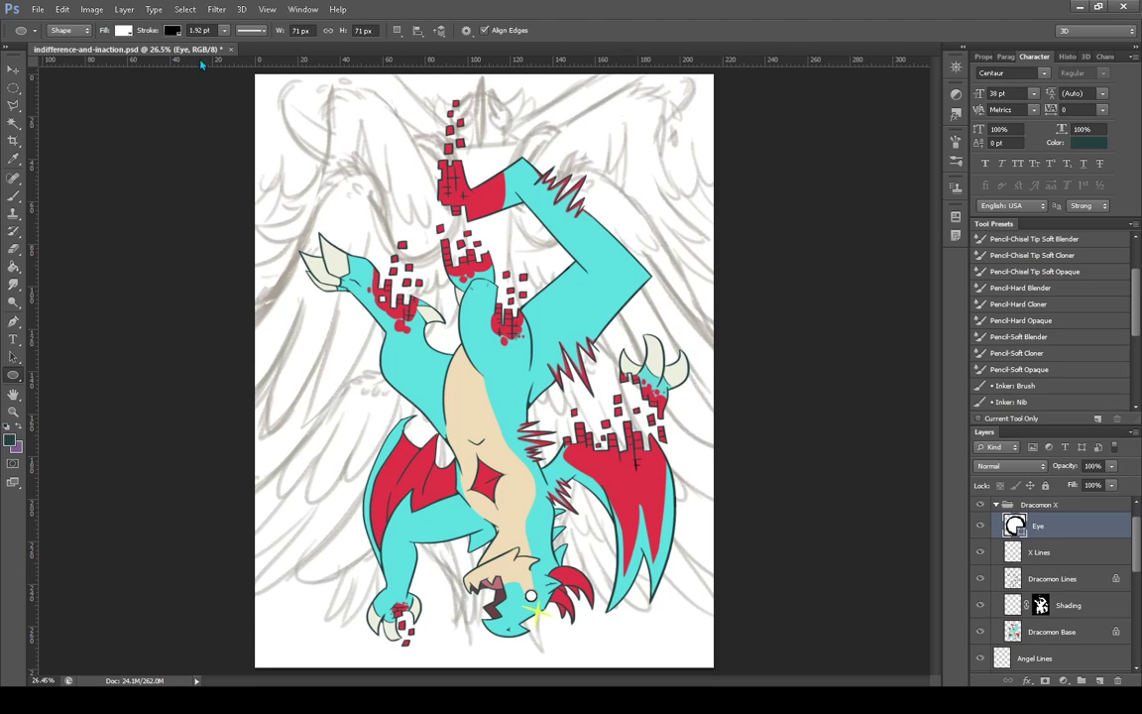
{"action": "key", "text": "i"}
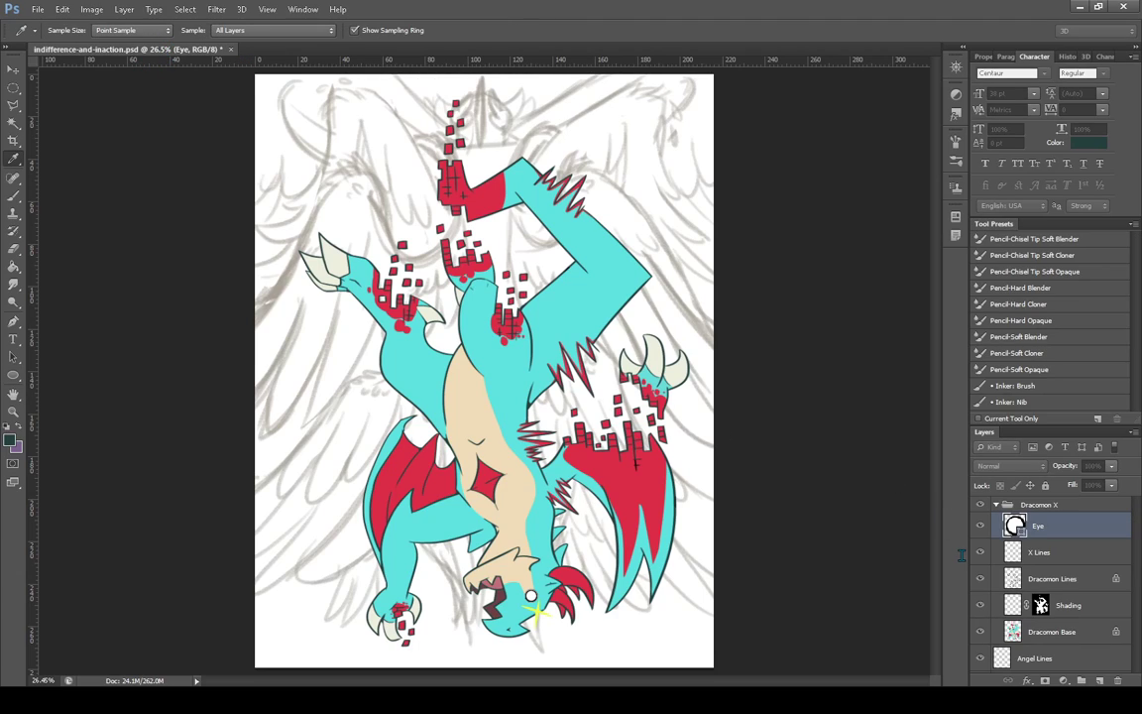
{"action": "key", "text": "u"}
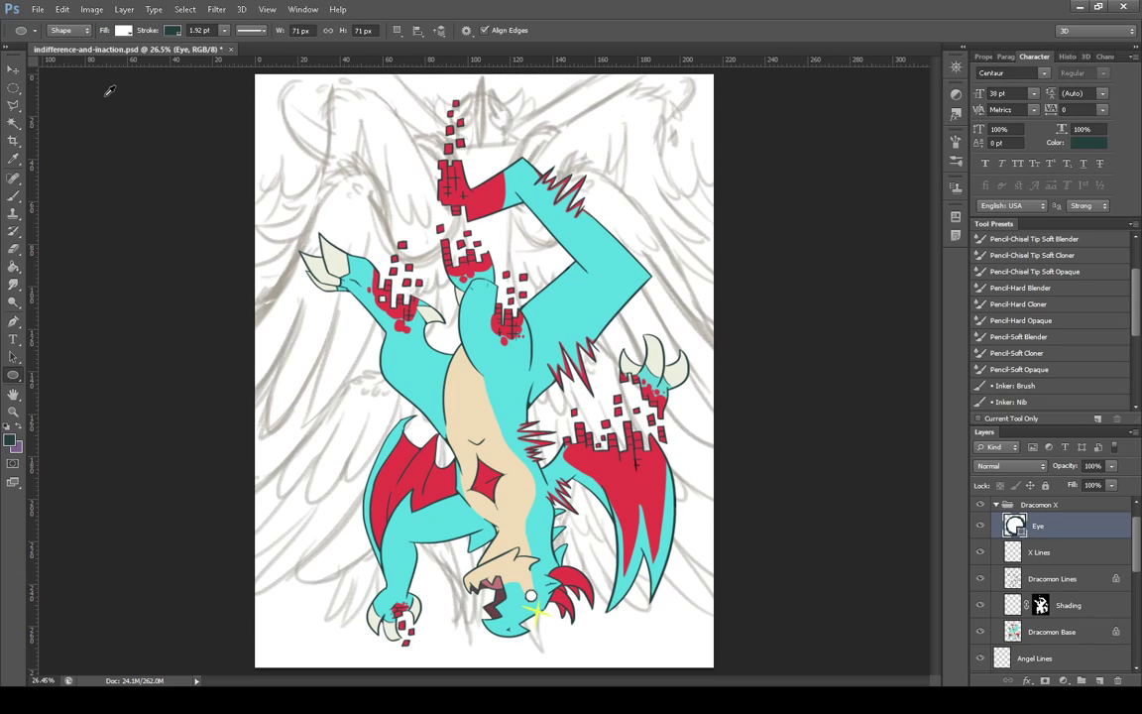
{"action": "left_click", "coordinate": [13, 69]}
{"action": "left_click", "coordinate": [122, 423]}
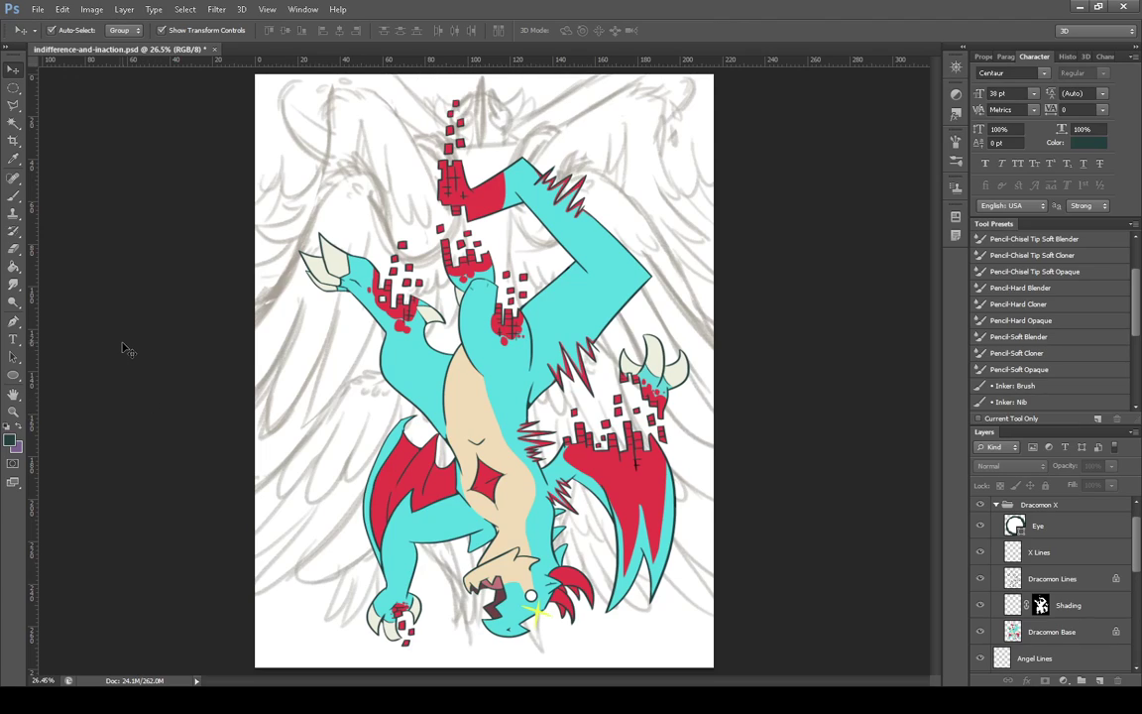
Sample the red of the dragon's wing and set the foreground to a dark red based on it
{"action": "left_click", "coordinate": [13, 158]}
{"action": "left_click", "coordinate": [642, 488]}
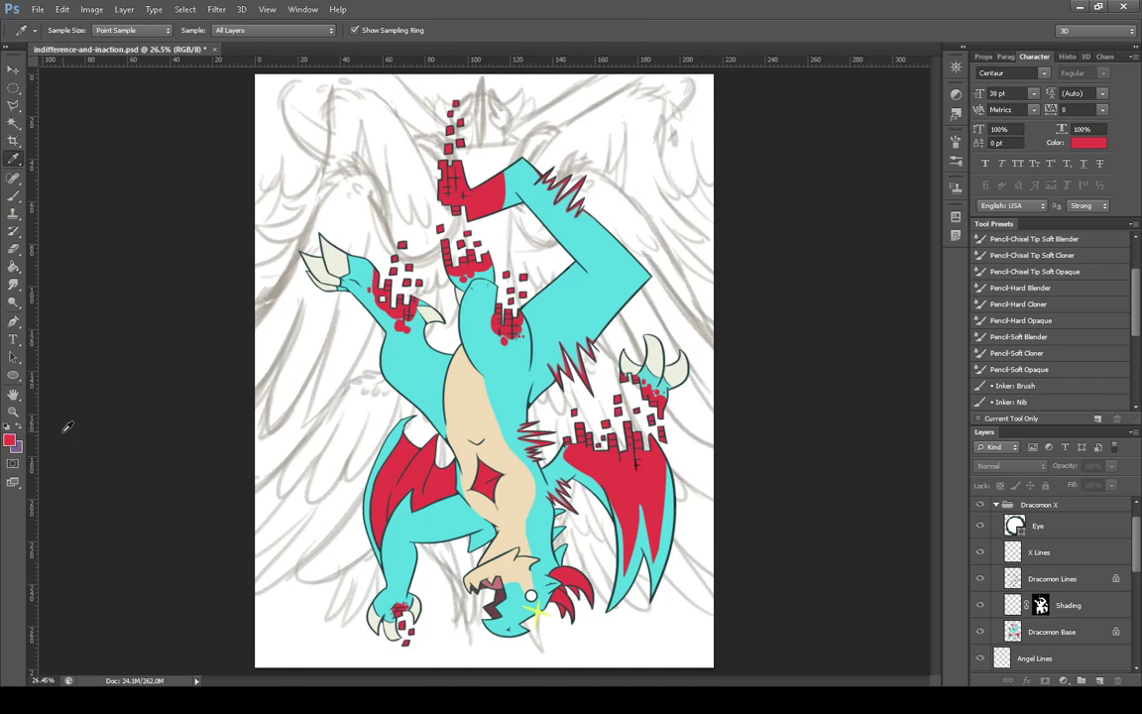
{"action": "left_click", "coordinate": [11, 442]}
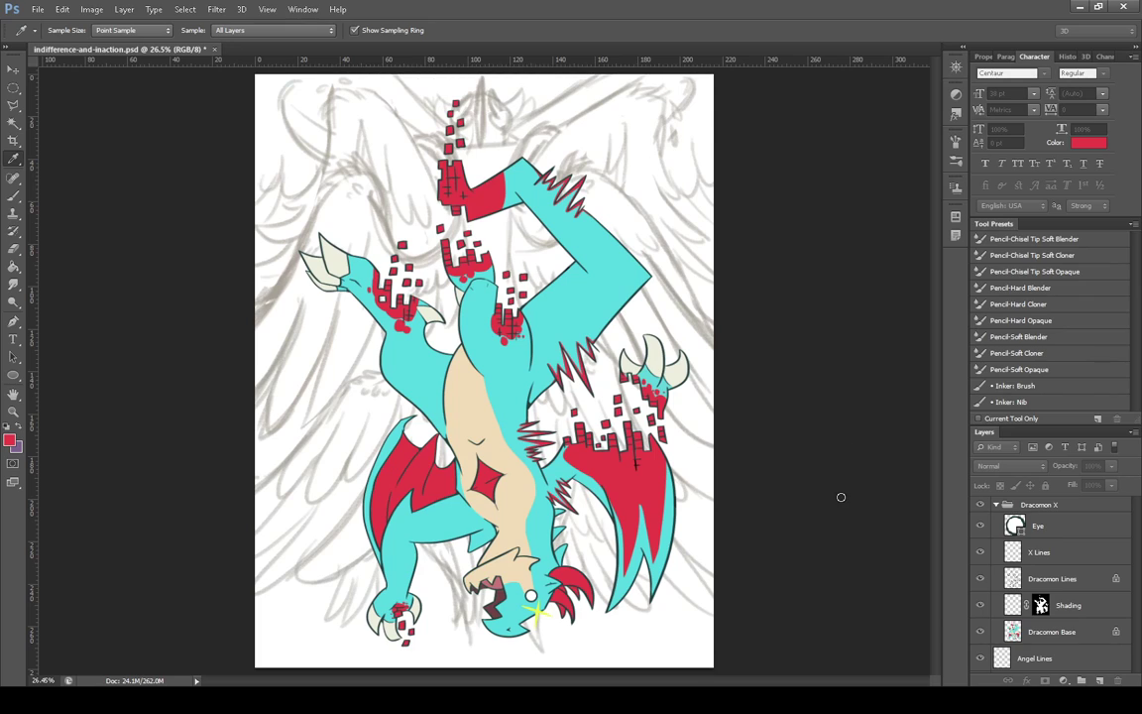
{"action": "left_click", "coordinate": [1060, 370]}
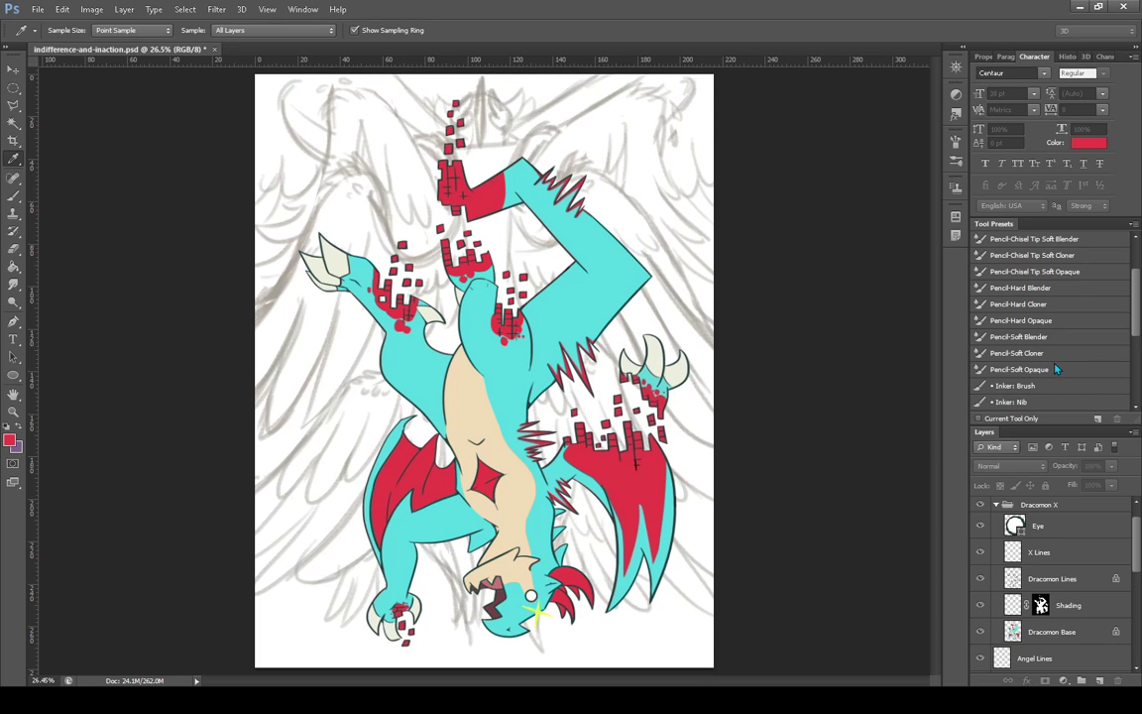
Recolour the outlines of the red tail section and its pixel blocks dark red on Dracomon Lines with a size 34 brush
{"action": "left_click", "coordinate": [13, 413]}
{"action": "left_click", "coordinate": [426, 203]}
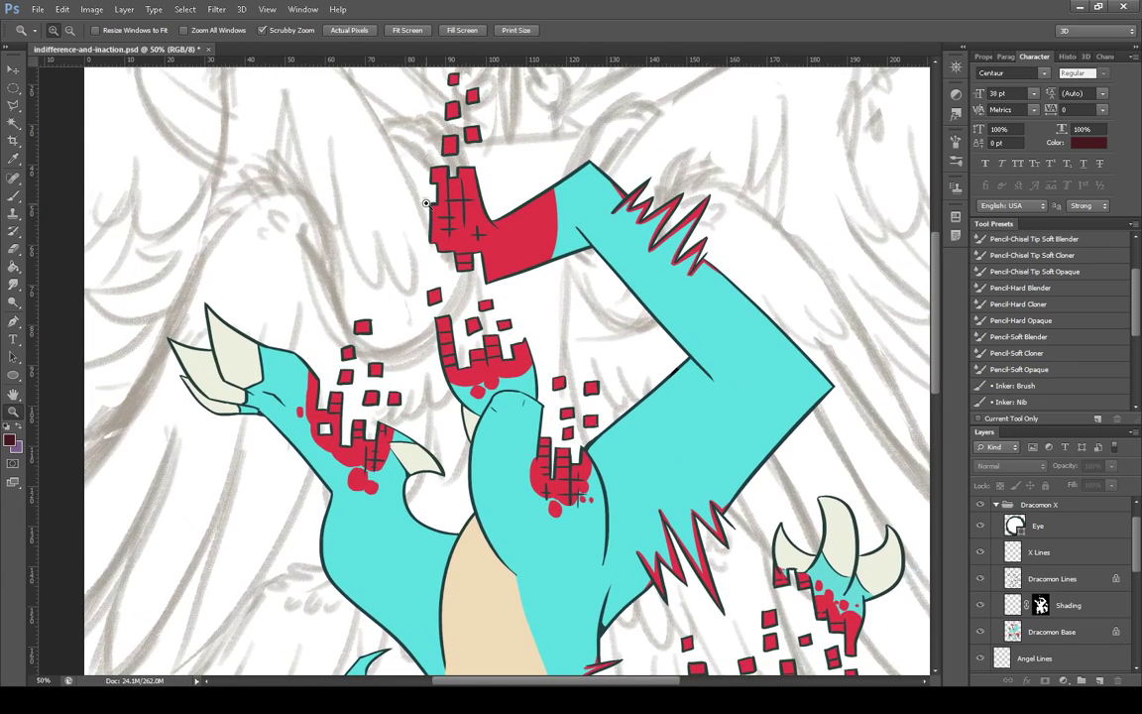
{"action": "scroll", "coordinate": [427, 207], "scroll_direction": "up", "scroll_amount": 2}
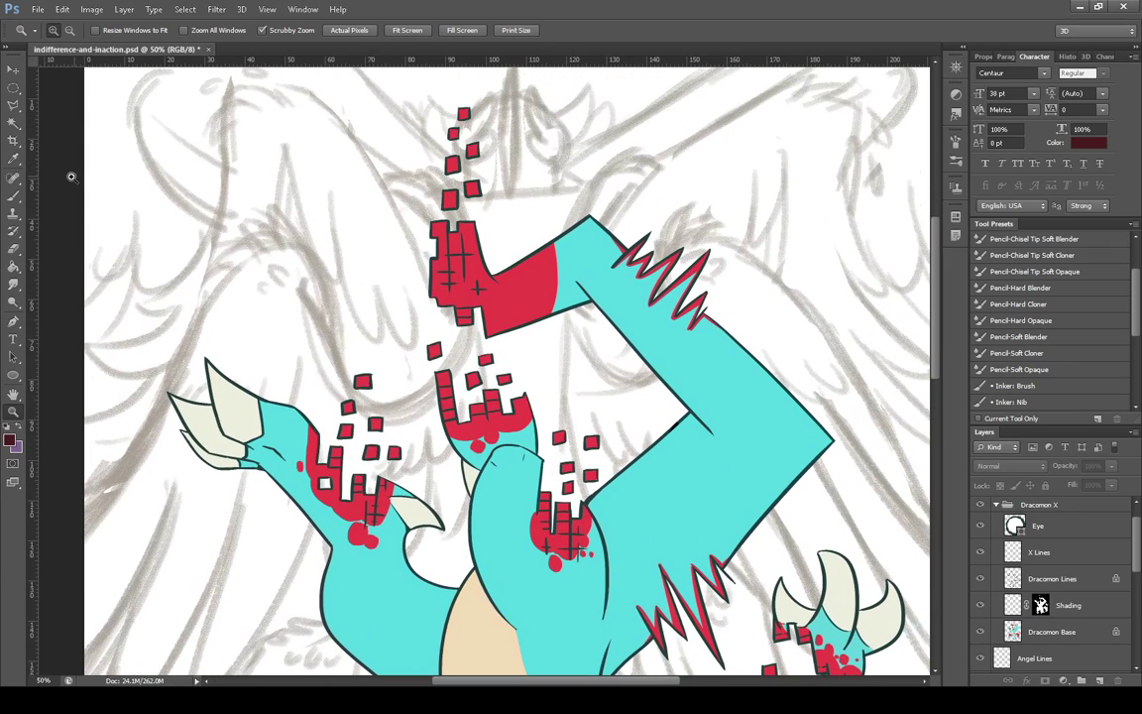
{"action": "left_click", "coordinate": [13, 193]}
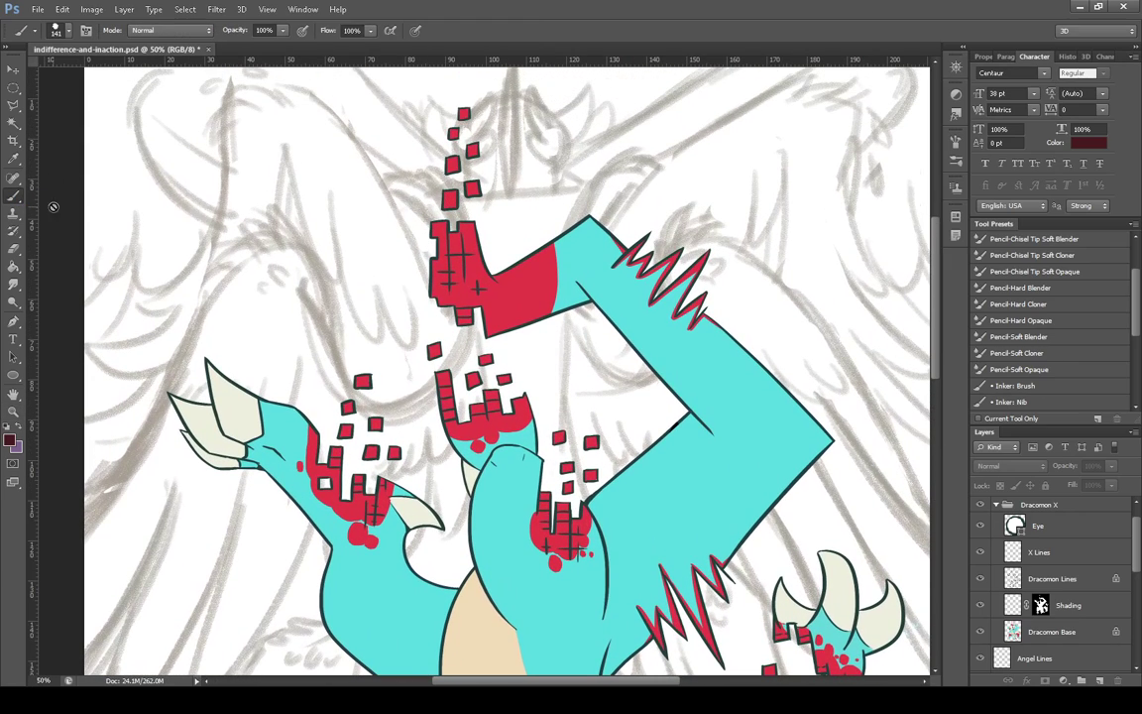
{"action": "left_click", "coordinate": [1048, 579]}
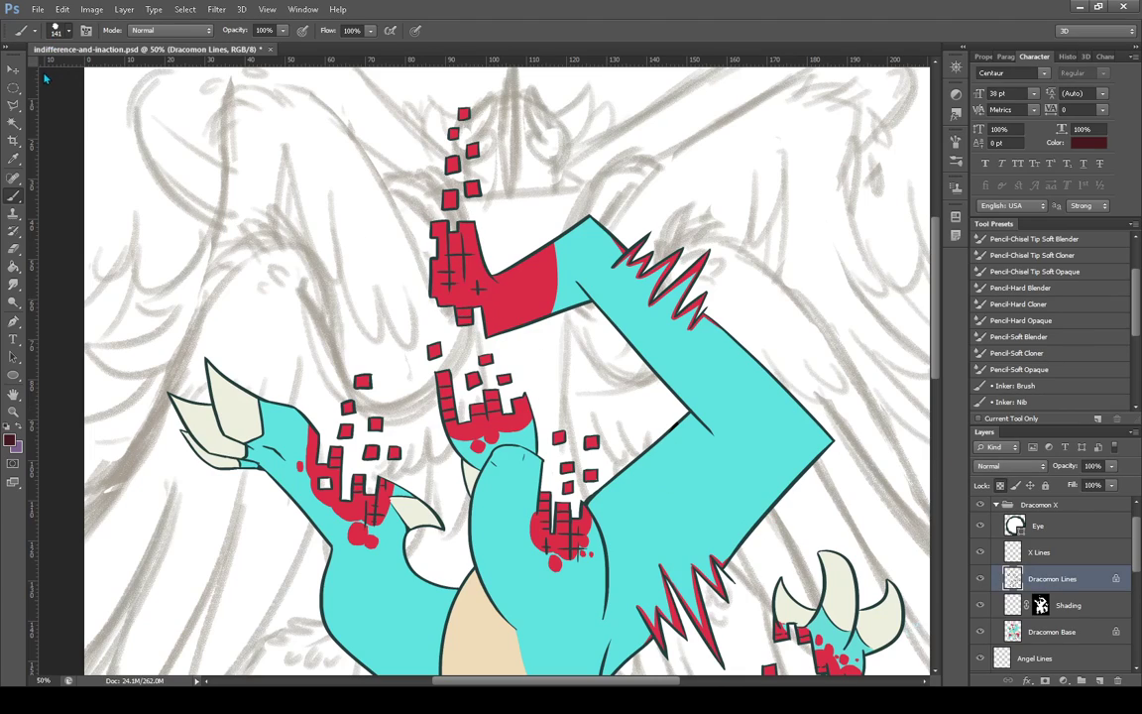
{"action": "key", "text": "bracketleft"}
{"action": "key", "text": "bracketleft"}
{"action": "key", "text": "bracketleft"}
{"action": "key", "text": "bracketleft"}
{"action": "key", "text": "bracketleft"}
{"action": "key", "text": "bracketleft"}
{"action": "key", "text": "bracketleft"}
{"action": "key", "text": "bracketleft"}
{"action": "key", "text": "bracketleft"}
{"action": "key", "text": "bracketleft"}
{"action": "left_click_drag", "start_coordinate": [433, 259], "coordinate": [430, 293]}
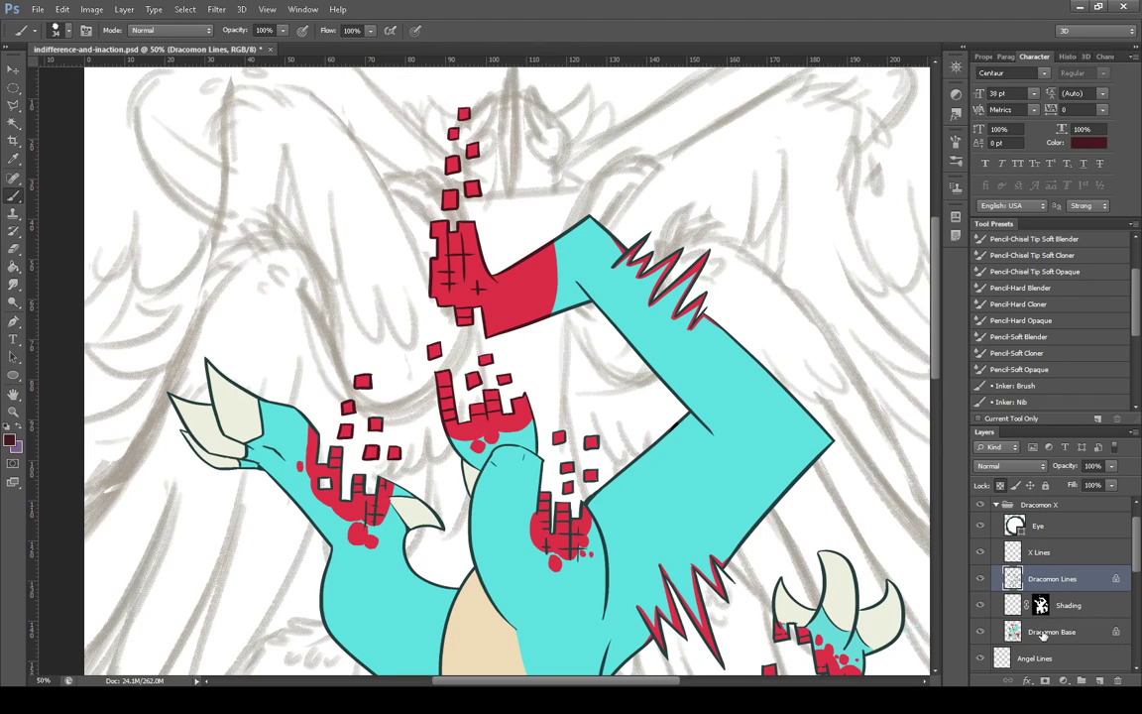
Smudge the red wound edges on Dracomon Base at 26% strength, and recolour the outstretched limb's pixel-block outlines dark red on Dracomon Lines
{"action": "left_click", "coordinate": [1001, 632]}
{"action": "left_click", "coordinate": [13, 256]}
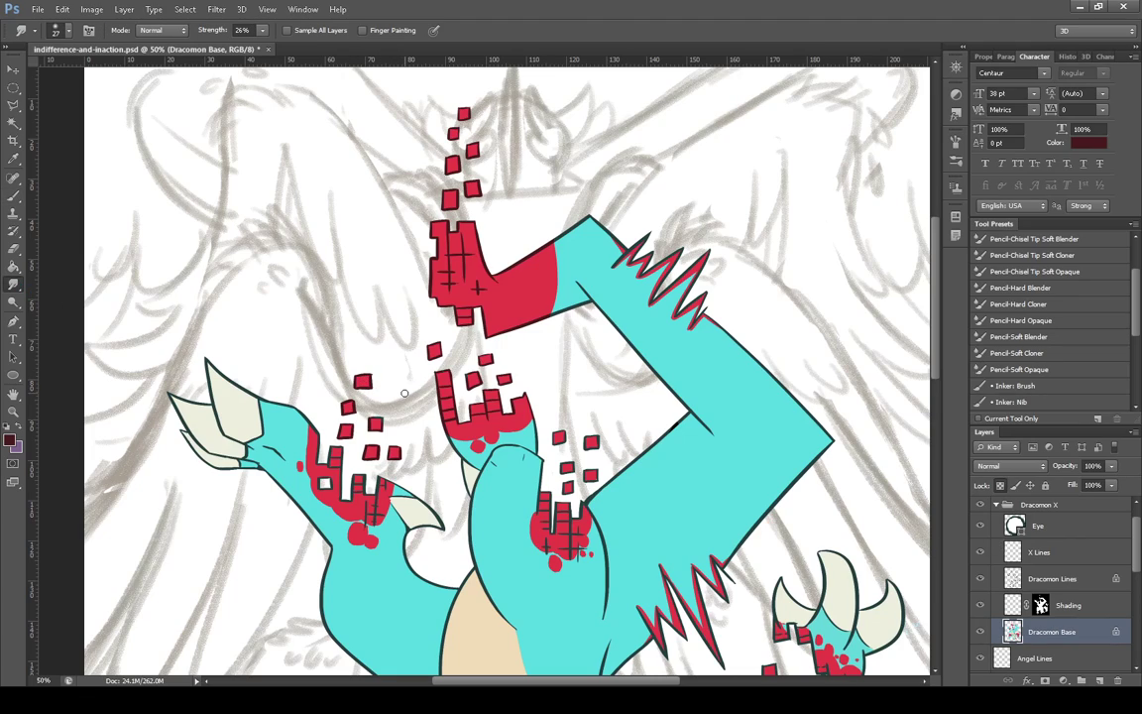
{"action": "left_click", "coordinate": [1076, 582]}
{"action": "left_click", "coordinate": [14, 181]}
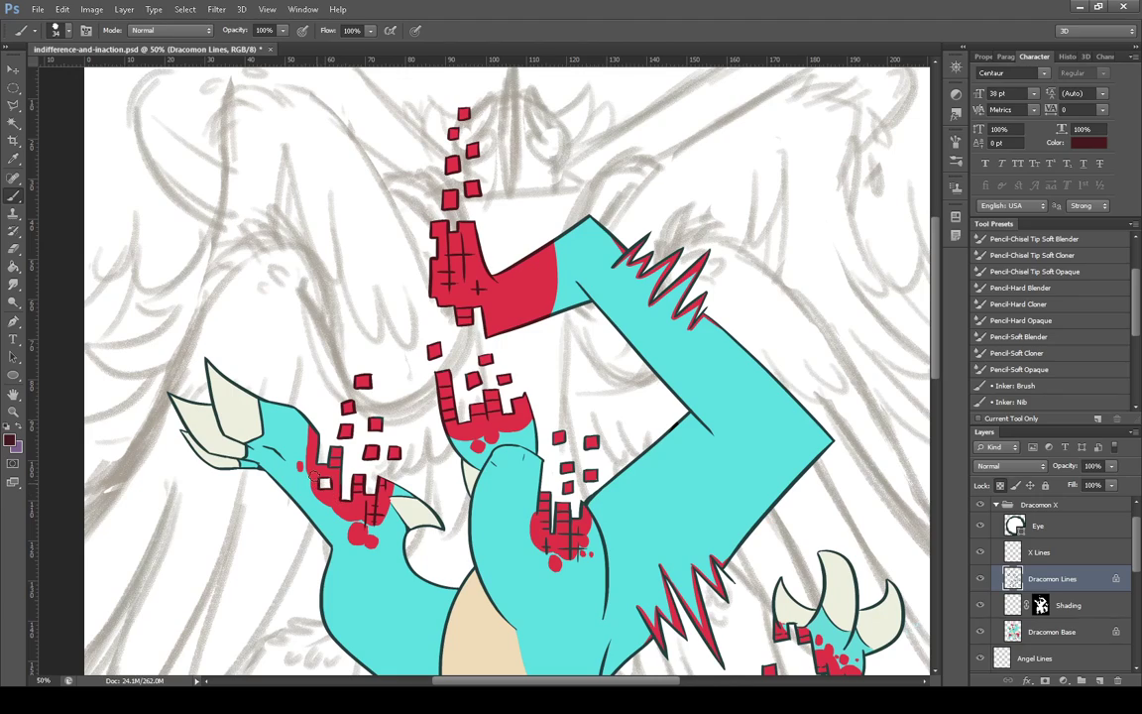
{"action": "left_click_drag", "start_coordinate": [323, 460], "coordinate": [346, 494]}
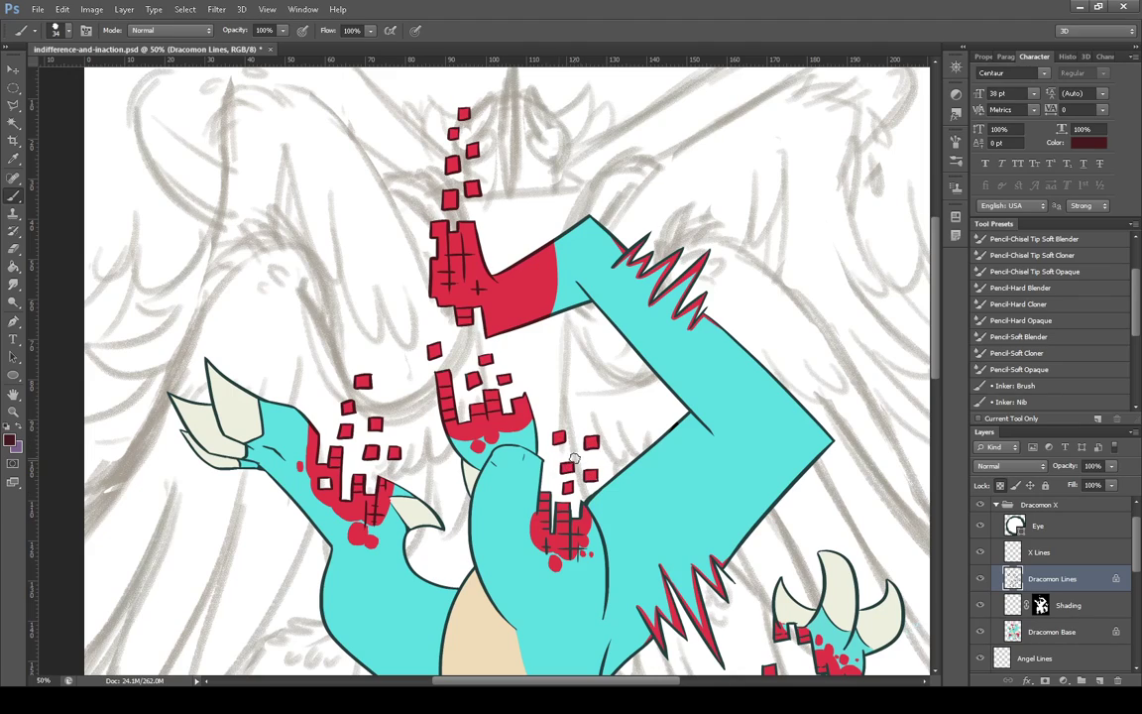
Smudge the knee wound's red edges on Dracomon Base, and recolour the upper zigzag tear's outlines dark red on Dracomon Lines
{"action": "left_click", "coordinate": [14, 285]}
{"action": "left_click", "coordinate": [1031, 632]}
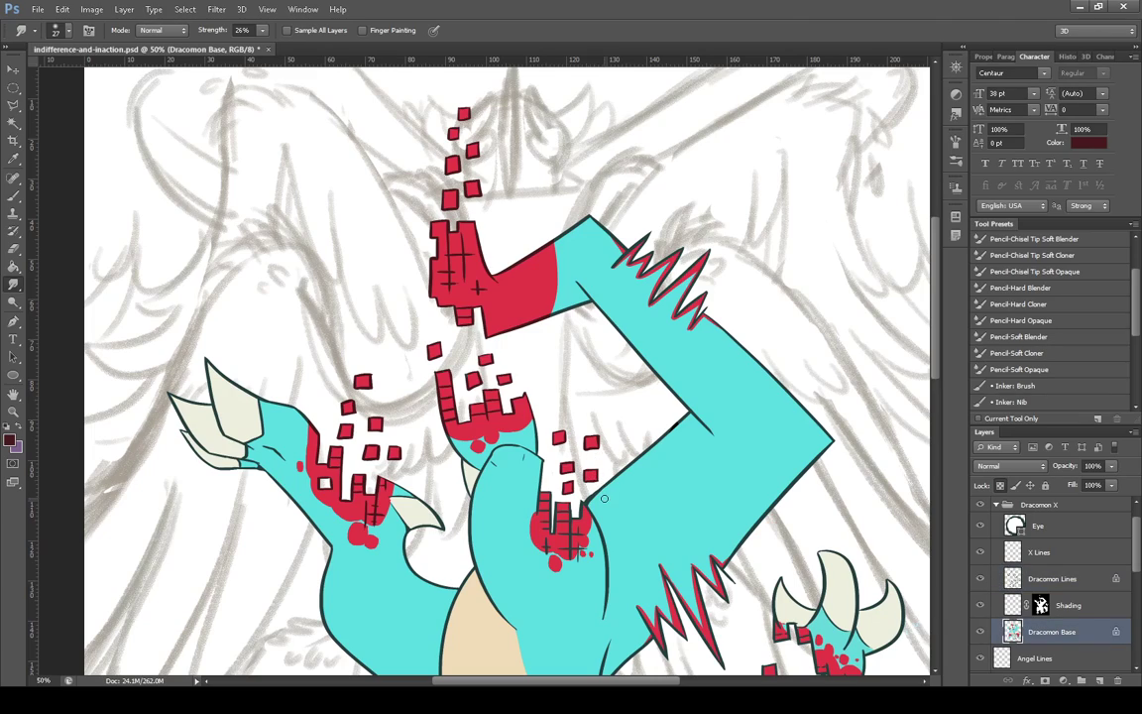
{"action": "left_click", "coordinate": [1052, 578]}
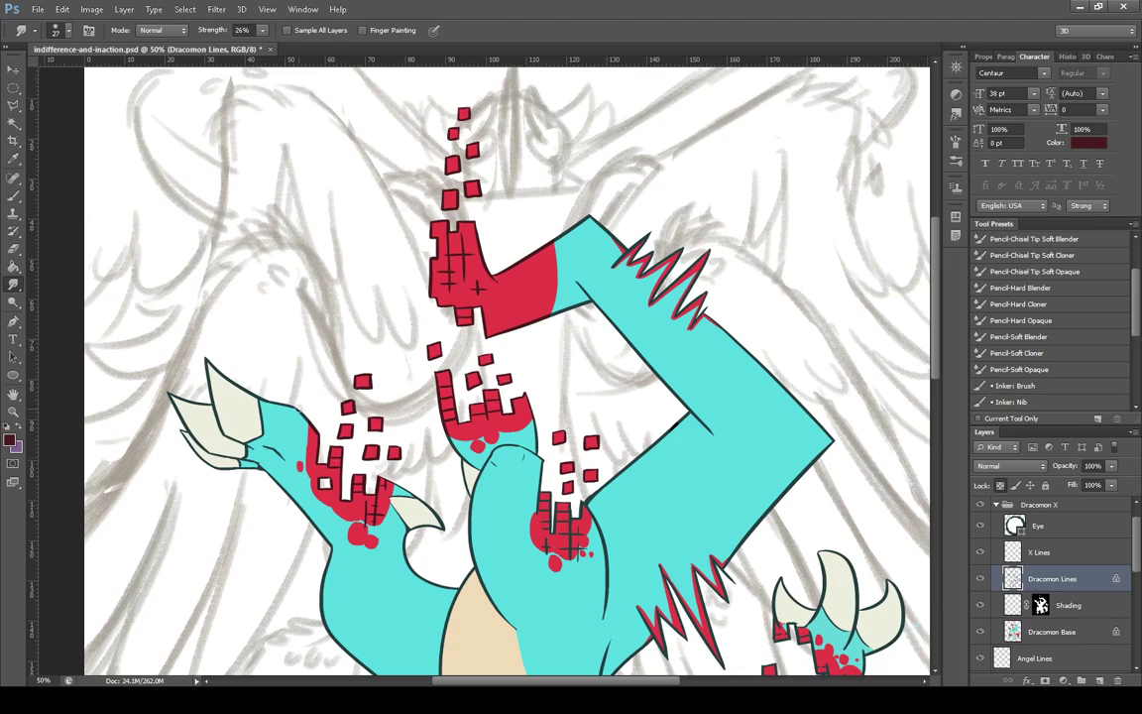
{"action": "key", "text": "b"}
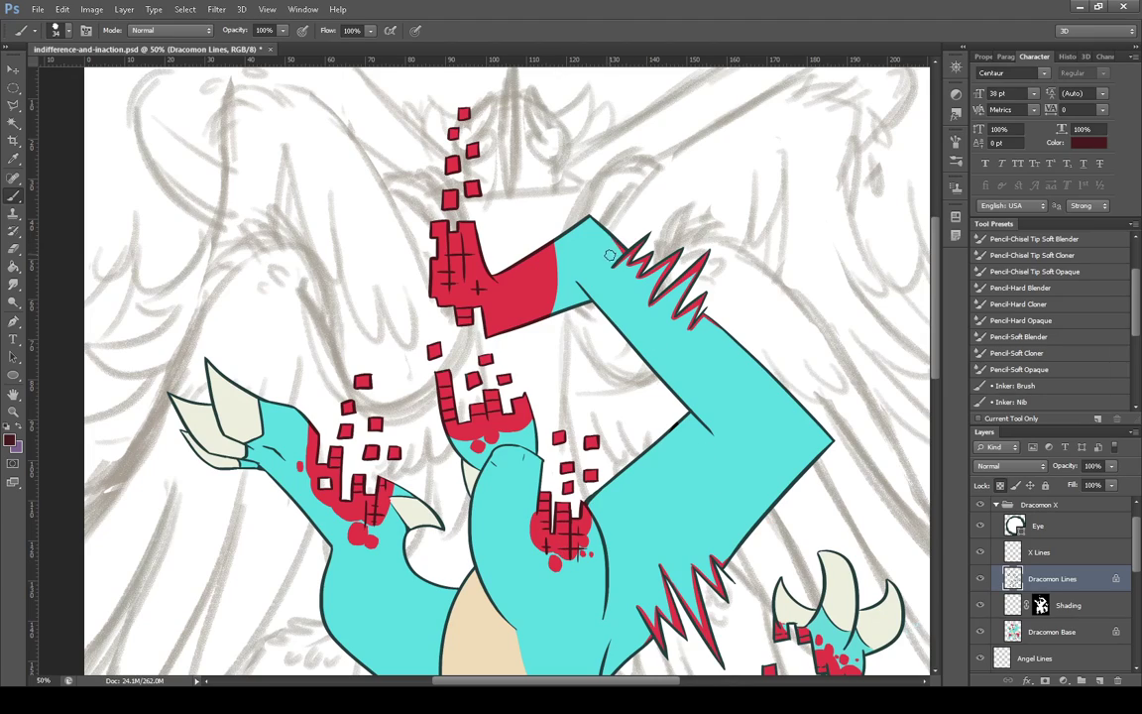
{"action": "mouse_move", "coordinate": [613, 263]}
{"action": "left_mouse_down"}
{"action": "mouse_move", "coordinate": [650, 239]}
{"action": "mouse_move", "coordinate": [628, 261]}
{"action": "mouse_move", "coordinate": [619, 239]}
{"action": "mouse_move", "coordinate": [674, 248]}
{"action": "mouse_move", "coordinate": [676, 319]}
{"action": "left_mouse_up"}
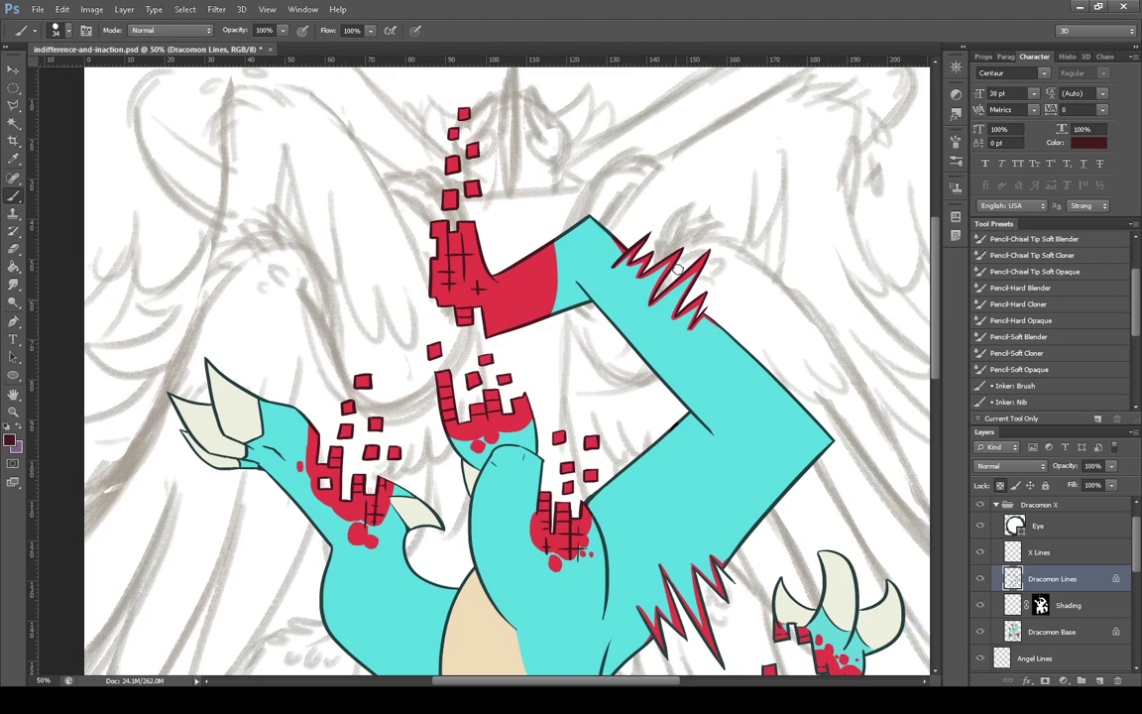
Recolour the outlines of the tail-base zigzag and diamond chest wound dark red, and smudge the chest wound's edges on Dracomon Base
{"action": "scroll", "coordinate": [847, 344], "scroll_direction": "down", "scroll_amount": 5}
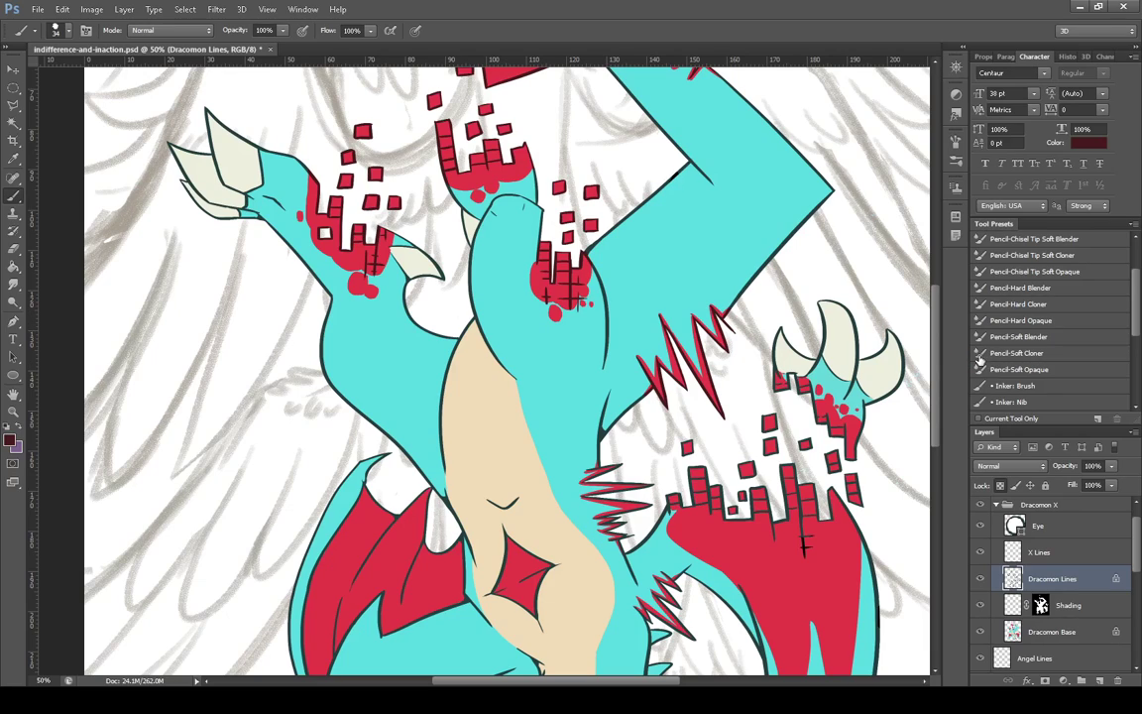
{"action": "scroll", "coordinate": [939, 380], "scroll_direction": "down", "scroll_amount": 5}
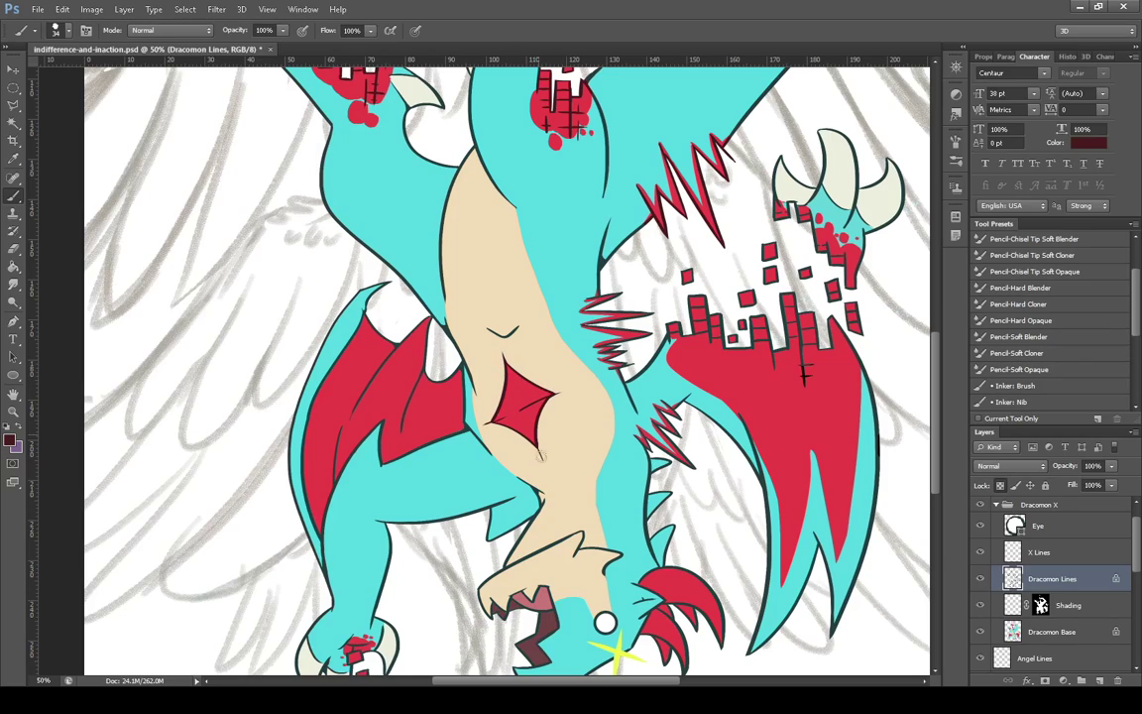
{"action": "left_click", "coordinate": [13, 284]}
{"action": "left_click", "coordinate": [1041, 632]}
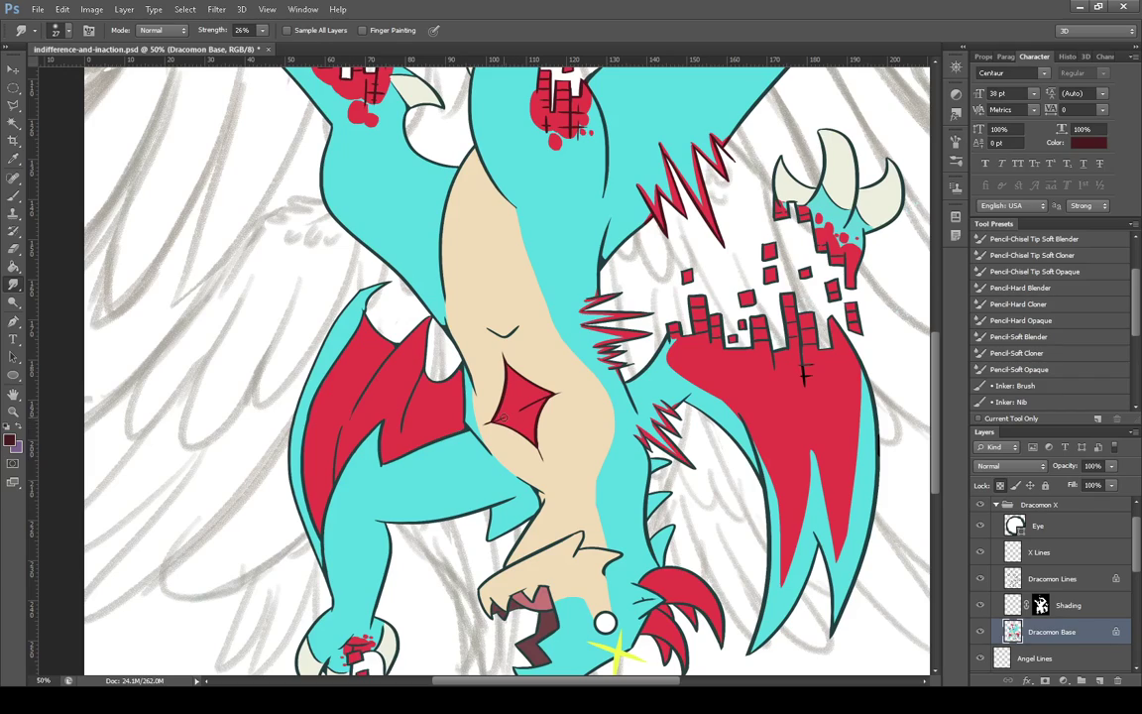
Recolour the upper membrane outlines of the wing beside the chest wound dark red on Dracomon Lines
{"action": "left_click", "coordinate": [13, 194]}
{"action": "left_click", "coordinate": [1025, 583]}
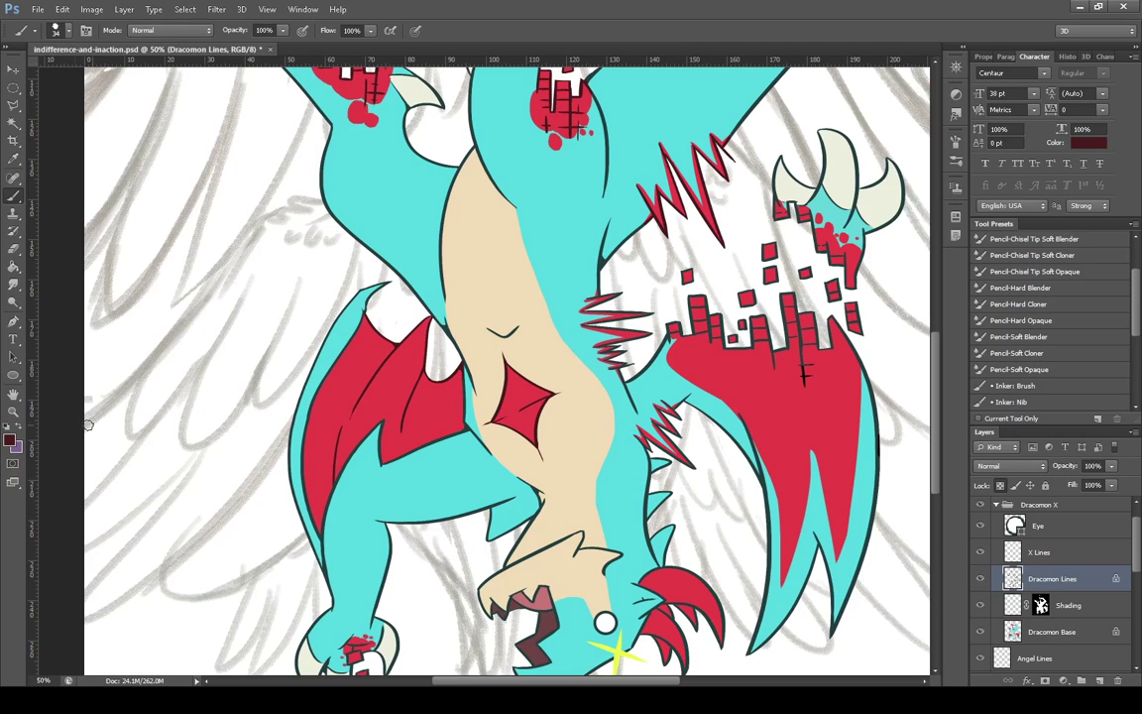
{"action": "key", "text": "z"}
{"action": "left_click", "coordinate": [464, 448]}
{"action": "left_click", "coordinate": [464, 448]}
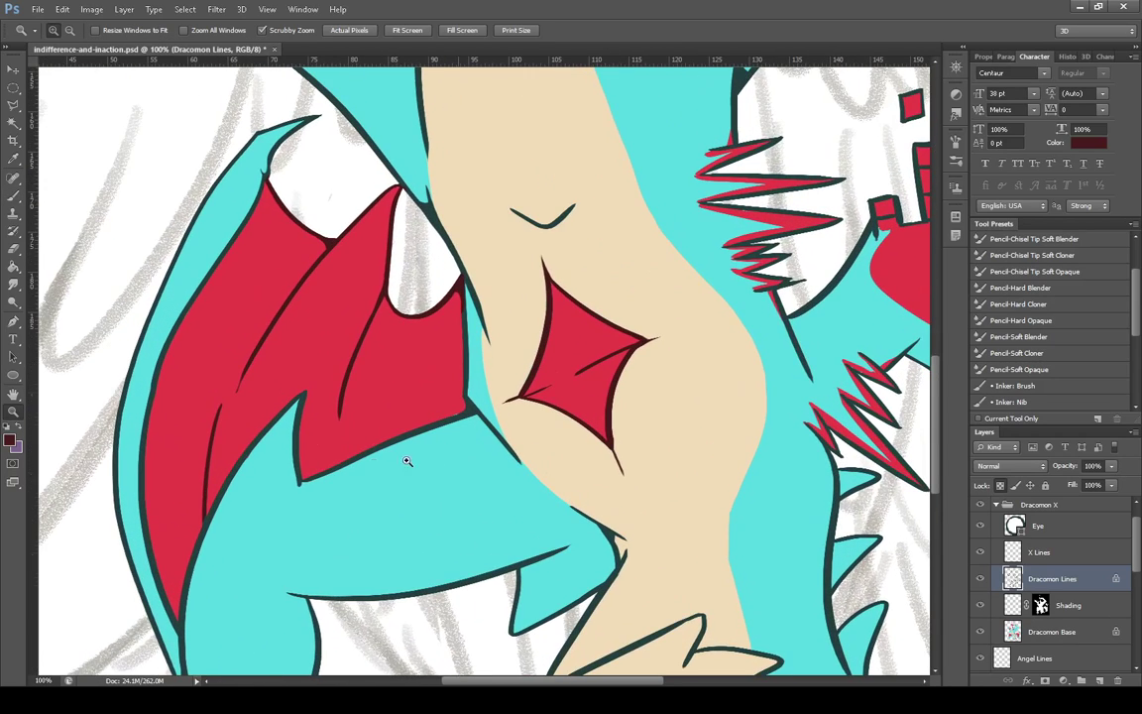
{"action": "left_click", "coordinate": [14, 196]}
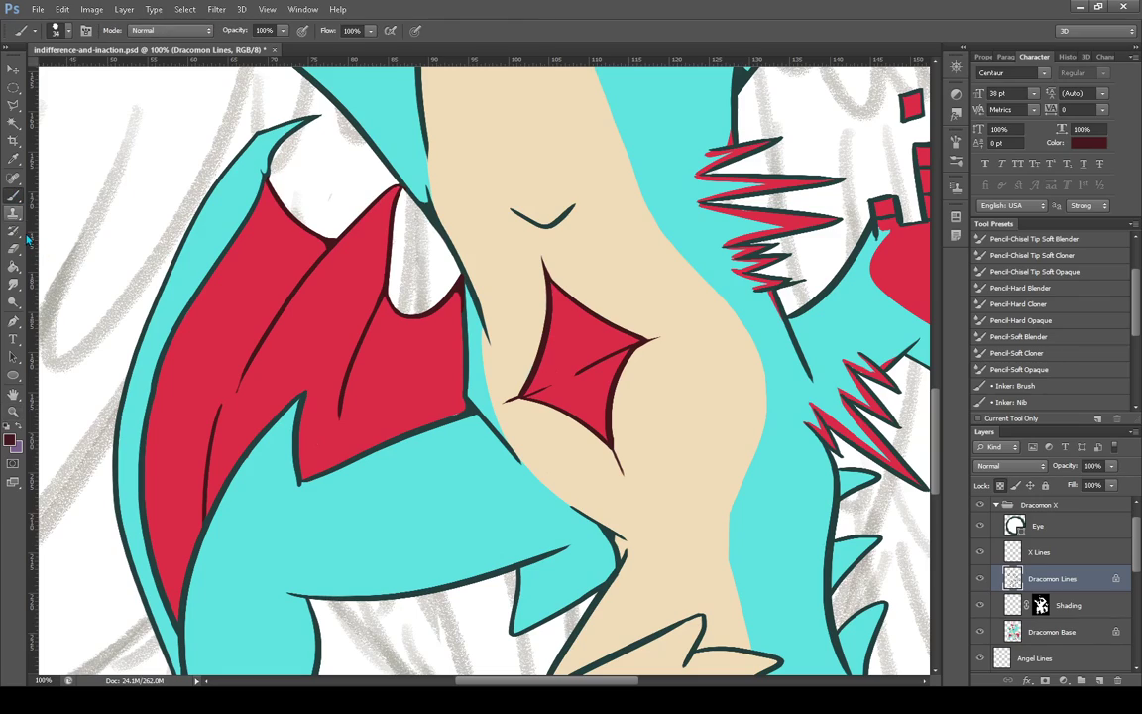
Sample the dark teal outline colour and touch up the wing's outlines with a size 17 brush
{"action": "left_click", "coordinate": [18, 425]}
{"action": "left_click", "coordinate": [14, 159]}
{"action": "left_click", "coordinate": [403, 170]}
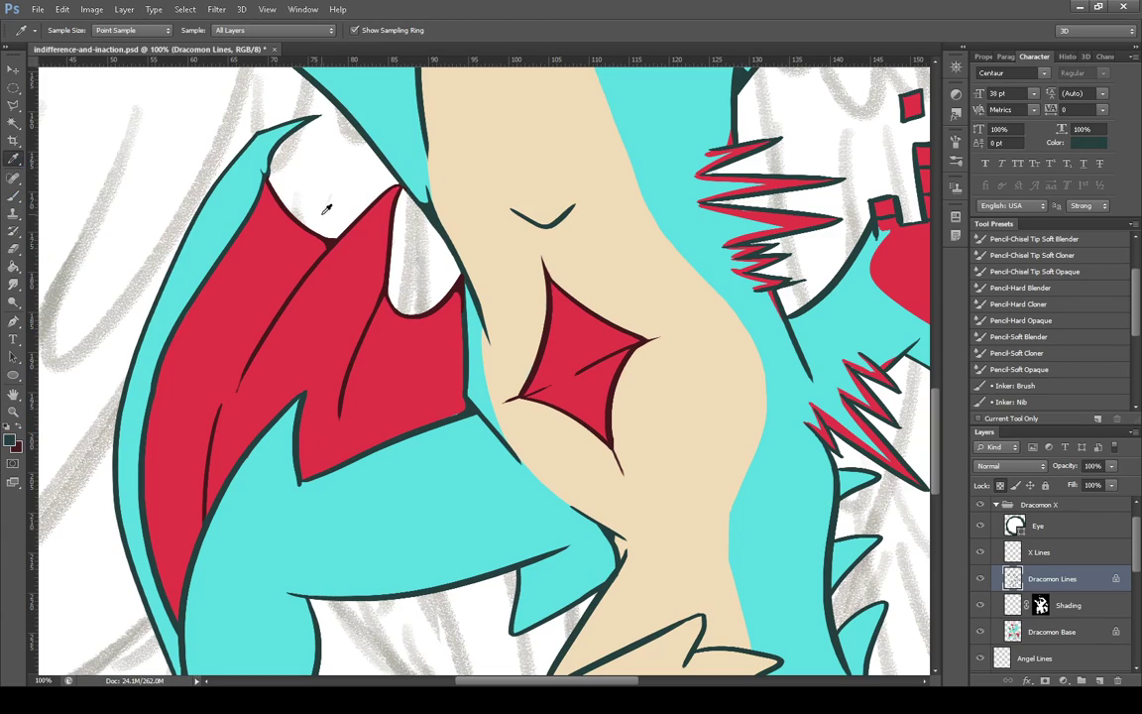
{"action": "left_click", "coordinate": [13, 196]}
{"action": "key", "text": "bracketleft"}
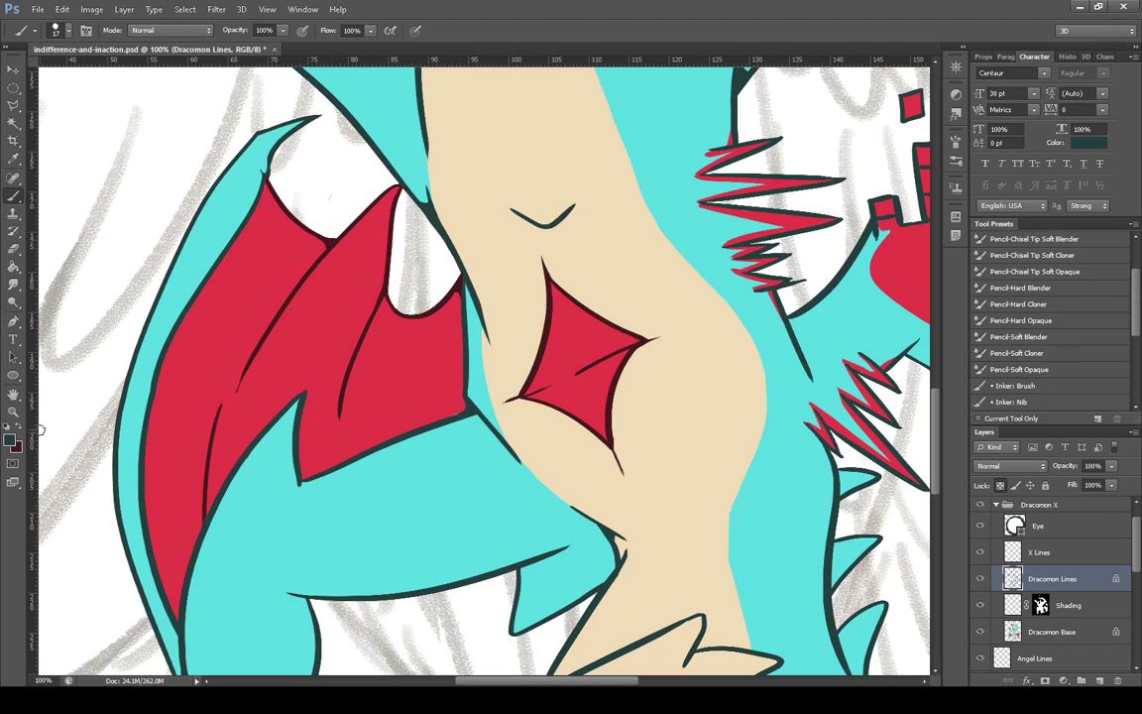
Restore dark red as the foreground and smudge the wing's red colour edges on Dracomon Base
{"action": "key", "text": "x"}
{"action": "left_click", "coordinate": [14, 284]}
{"action": "left_click", "coordinate": [1042, 631]}
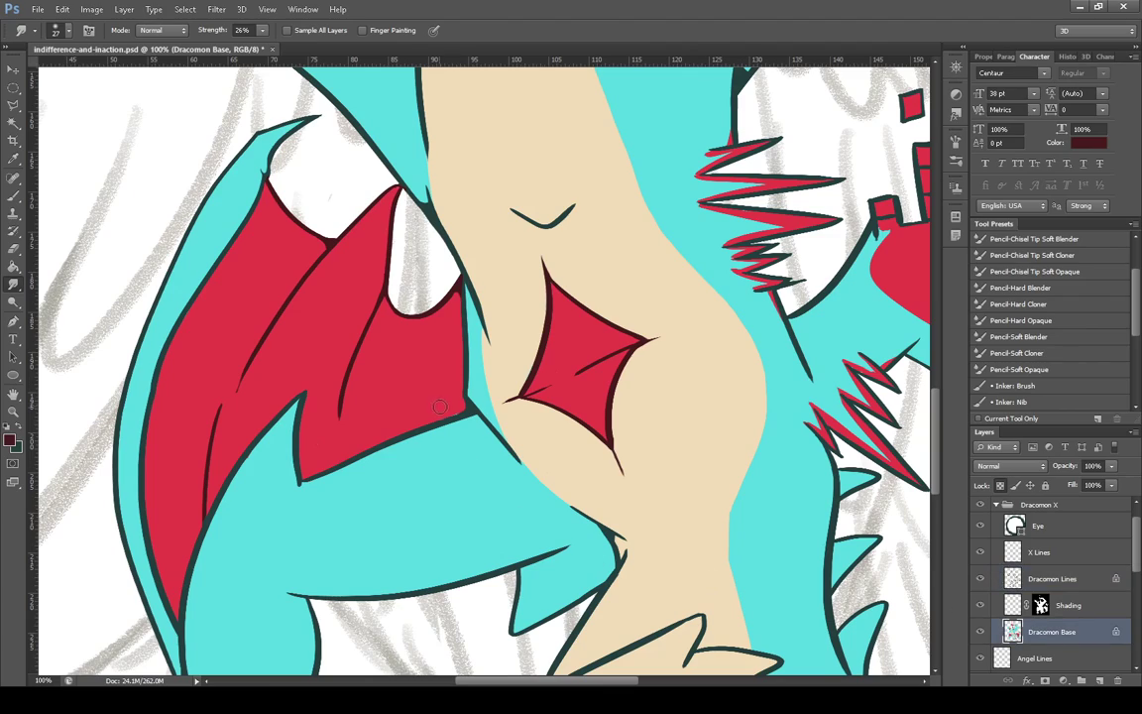
Recolour the lower zigzag tear's outlines beside the far wing dark red on Dracomon Lines with the size 17 brush
{"action": "left_click", "coordinate": [12, 195]}
{"action": "left_click_drag", "start_coordinate": [603, 682], "coordinate": [697, 682]}
{"action": "left_click_drag", "start_coordinate": [351, 422], "coordinate": [377, 444]}
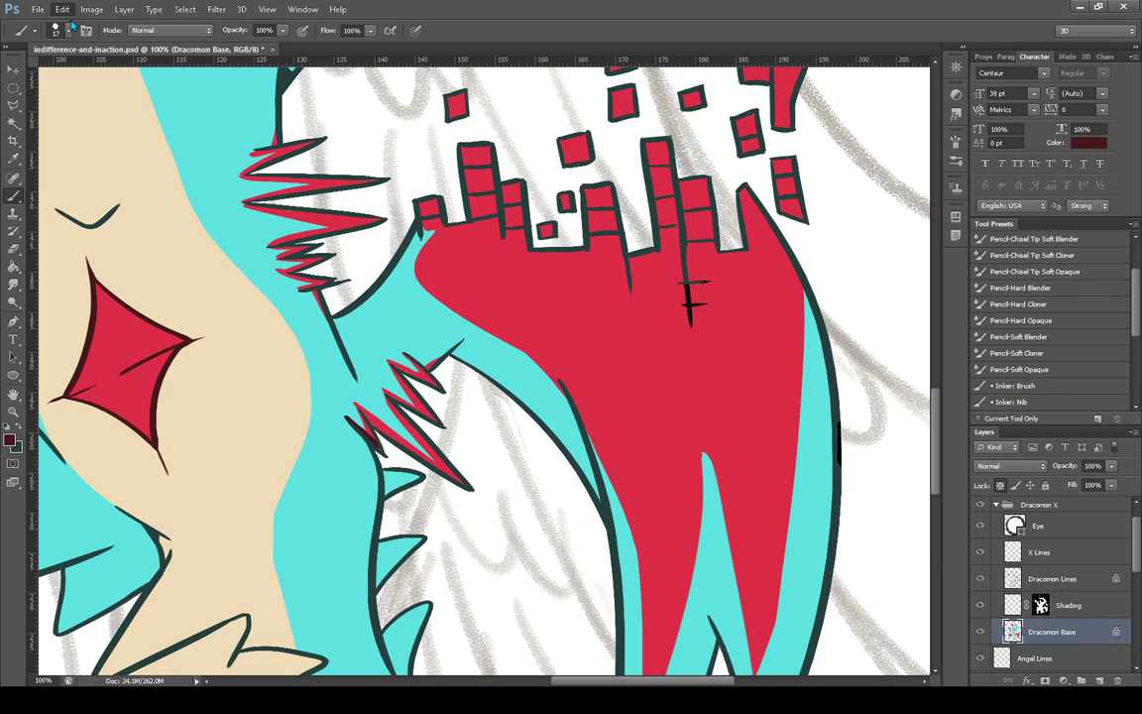
{"action": "left_click", "coordinate": [1053, 581]}
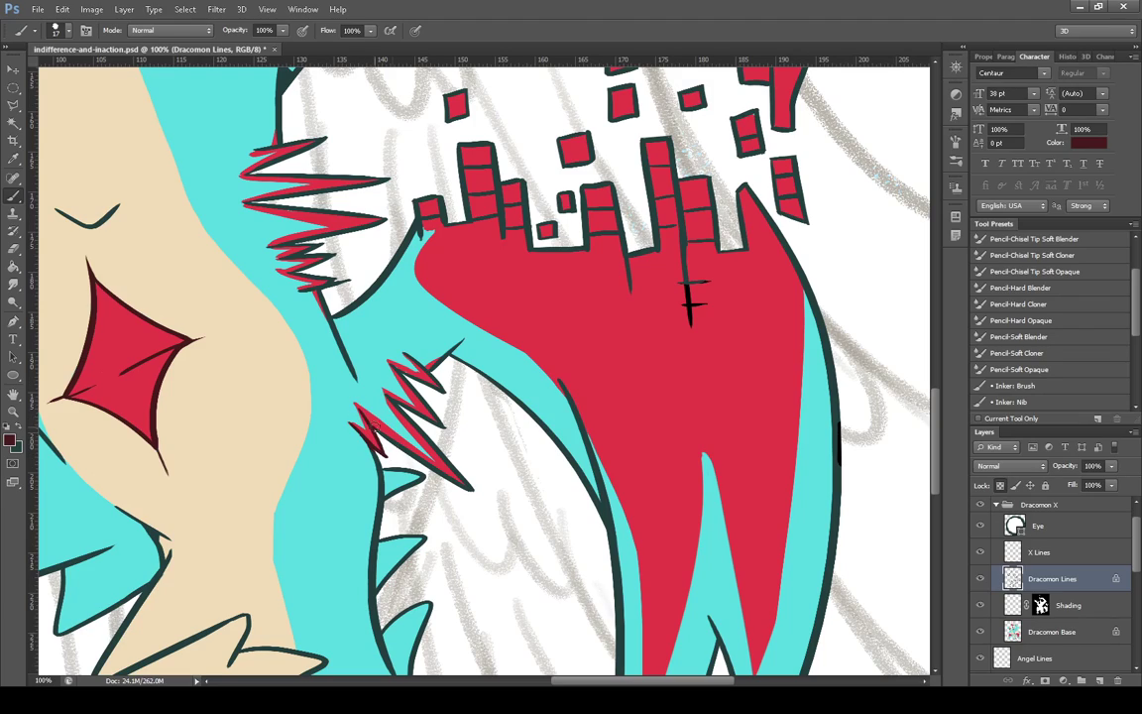
{"action": "left_click_drag", "start_coordinate": [433, 468], "coordinate": [375, 432]}
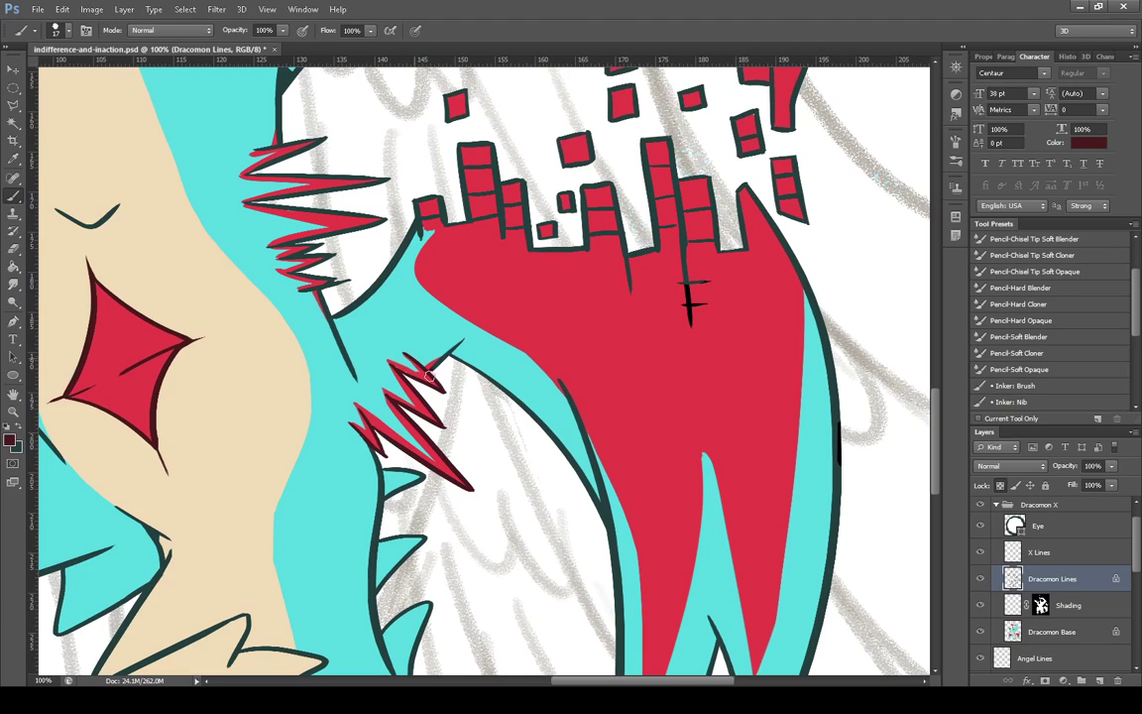
Smudge the red edges of the two zigzag tears beside the torso on Dracomon Base at 26% strength
{"action": "left_click", "coordinate": [1020, 630]}
{"action": "left_click", "coordinate": [13, 284]}
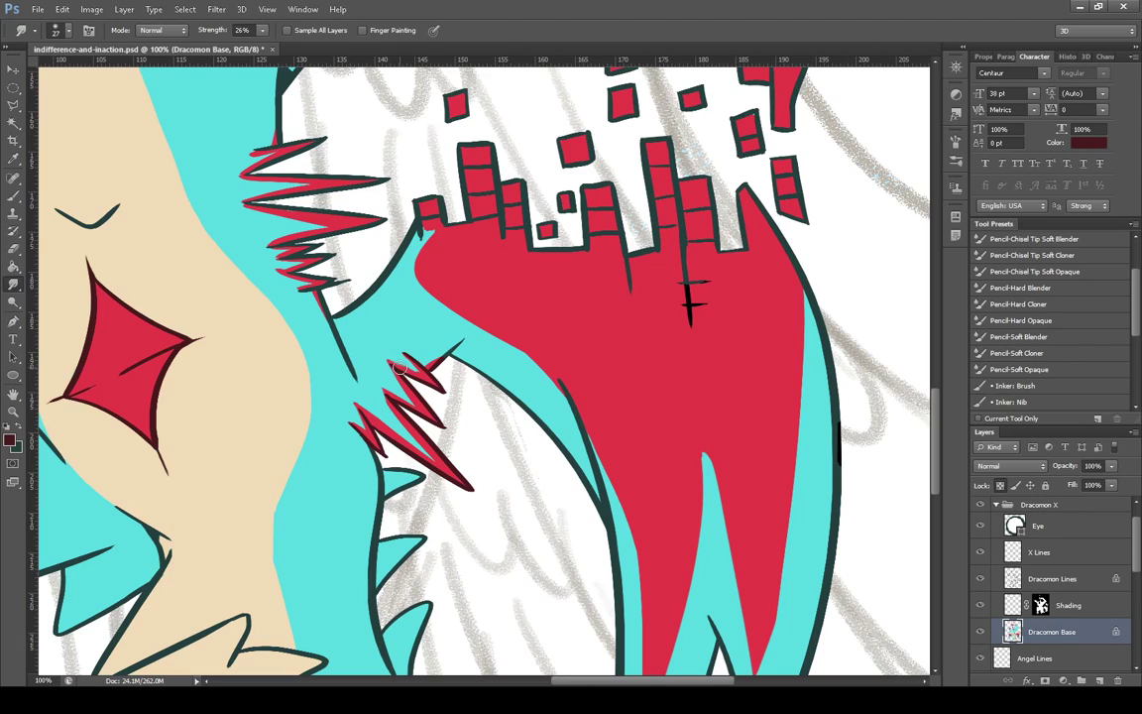
{"action": "mouse_move", "coordinate": [406, 371]}
{"action": "left_mouse_down"}
{"action": "mouse_move", "coordinate": [391, 363]}
{"action": "mouse_move", "coordinate": [438, 391]}
{"action": "mouse_move", "coordinate": [404, 391]}
{"action": "mouse_move", "coordinate": [418, 412]}
{"action": "mouse_move", "coordinate": [400, 419]}
{"action": "mouse_move", "coordinate": [434, 471]}
{"action": "mouse_move", "coordinate": [352, 419]}
{"action": "left_mouse_up"}
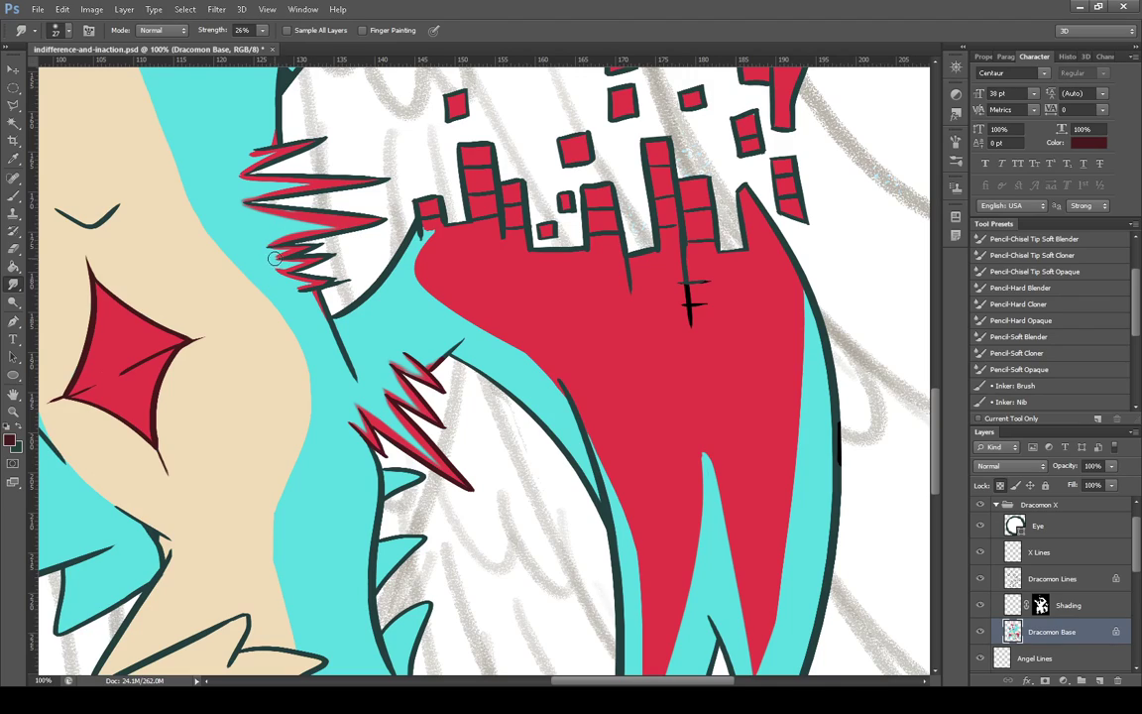
{"action": "mouse_move", "coordinate": [275, 259]}
{"action": "left_mouse_down"}
{"action": "mouse_move", "coordinate": [329, 263]}
{"action": "mouse_move", "coordinate": [261, 270]}
{"action": "mouse_move", "coordinate": [296, 290]}
{"action": "mouse_move", "coordinate": [283, 278]}
{"action": "mouse_move", "coordinate": [333, 285]}
{"action": "left_mouse_up"}
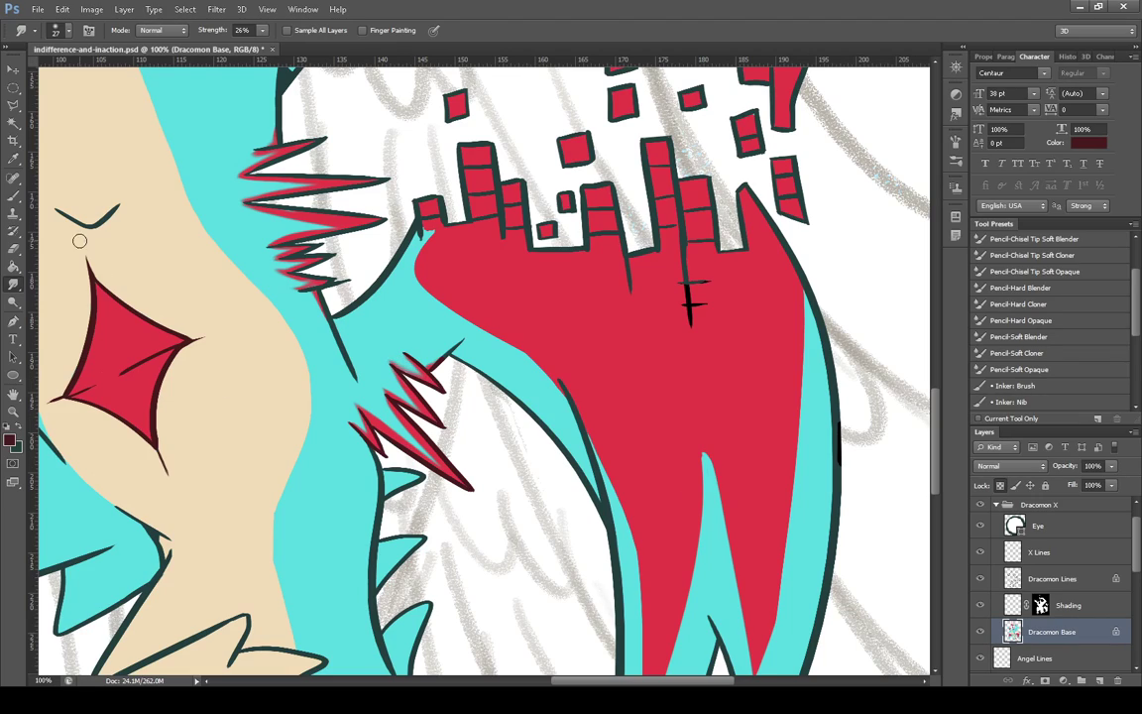
Sample the wing's red for the brush and unlock the transparent pixels of Dracomon Base
{"action": "left_click", "coordinate": [13, 157]}
{"action": "left_click", "coordinate": [483, 277]}
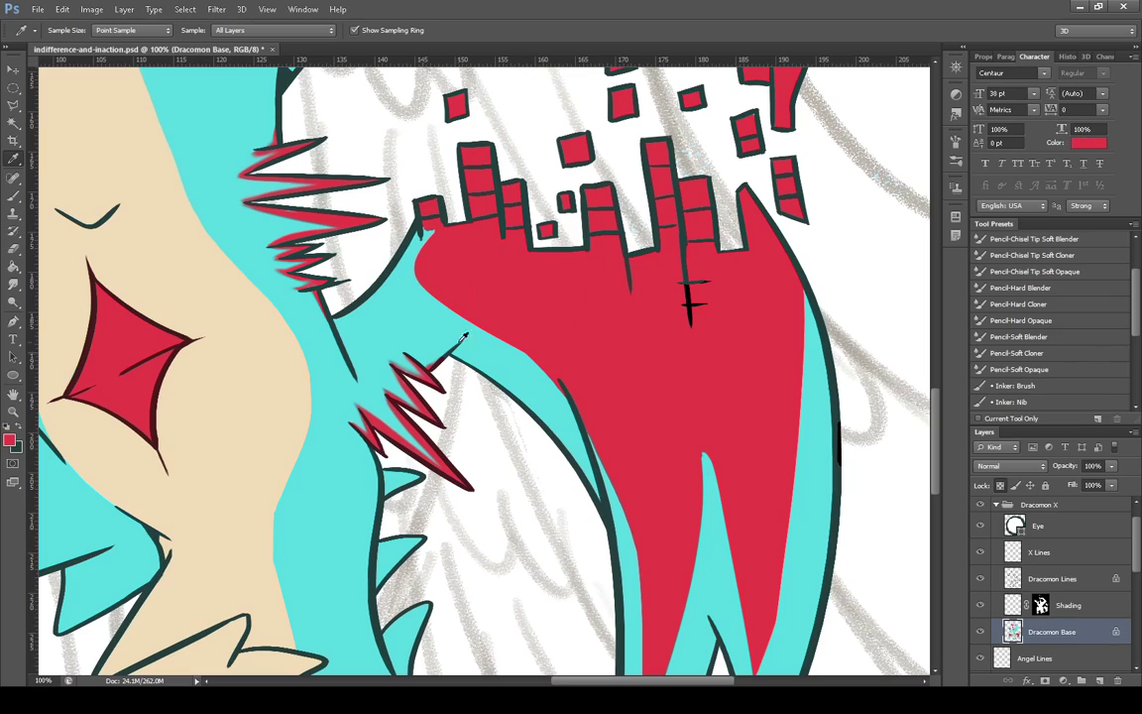
{"action": "left_click", "coordinate": [13, 195]}
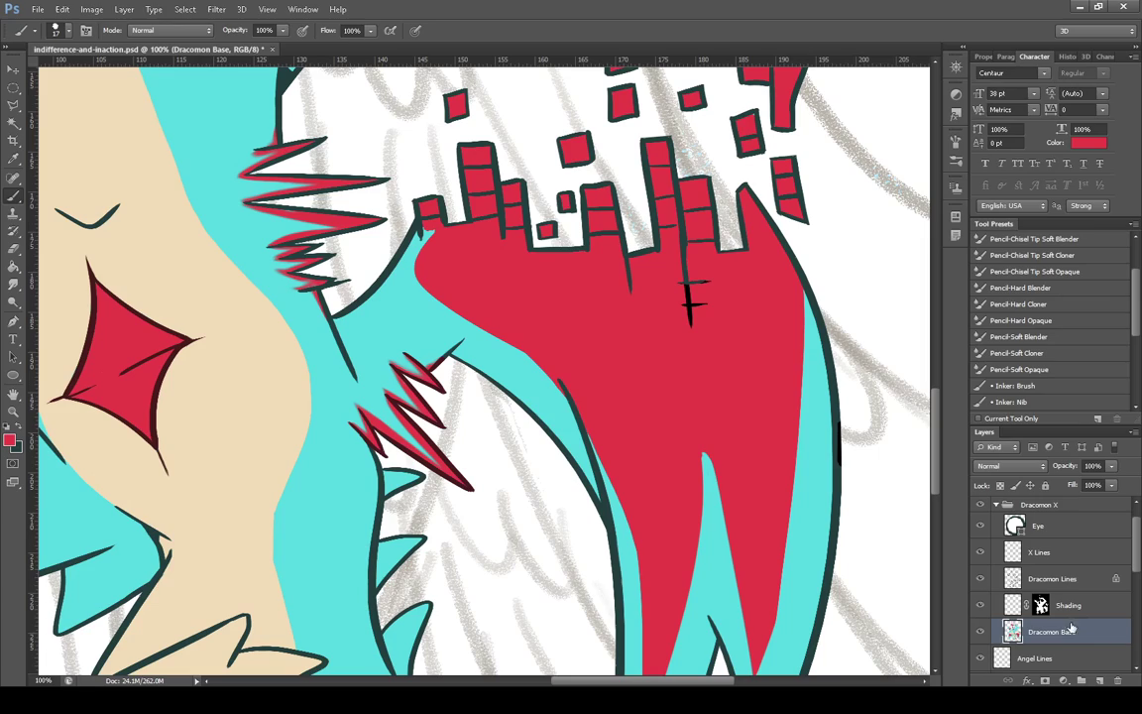
{"action": "left_click", "coordinate": [1000, 485]}
Recolour the outlines of the zigzag tear above the wing arm dark red on Dracomon Lines, sampling the colour from the lower tear's outline
{"action": "left_click", "coordinate": [1051, 578]}
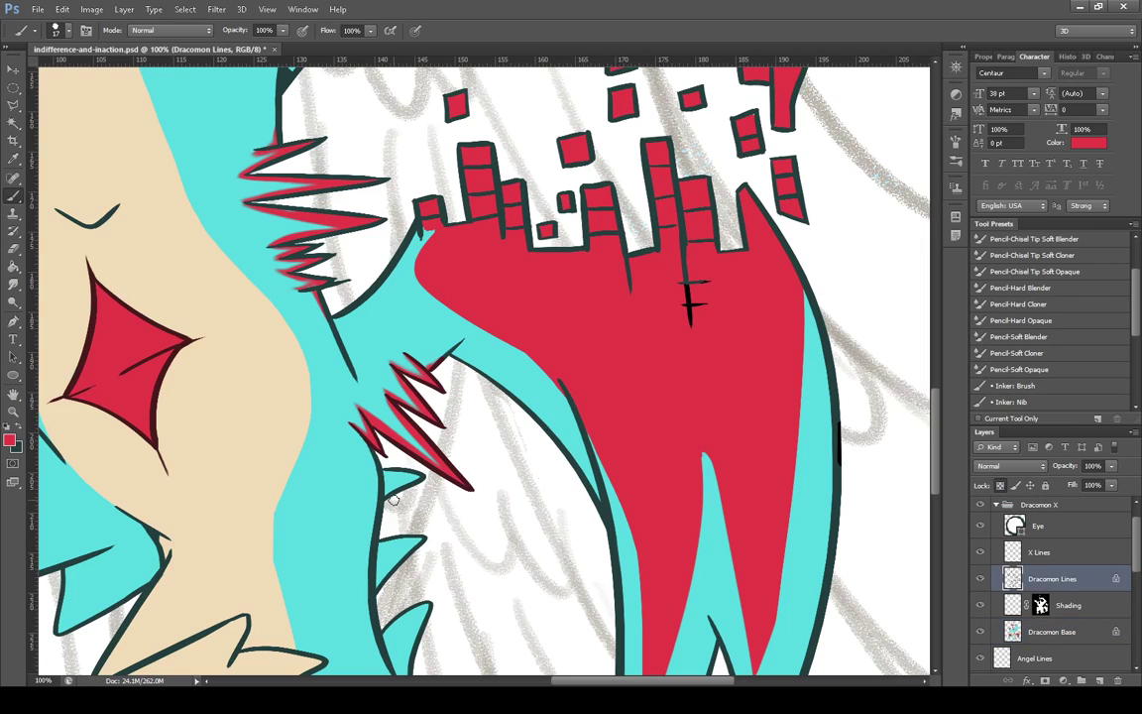
{"action": "key", "text": "i"}
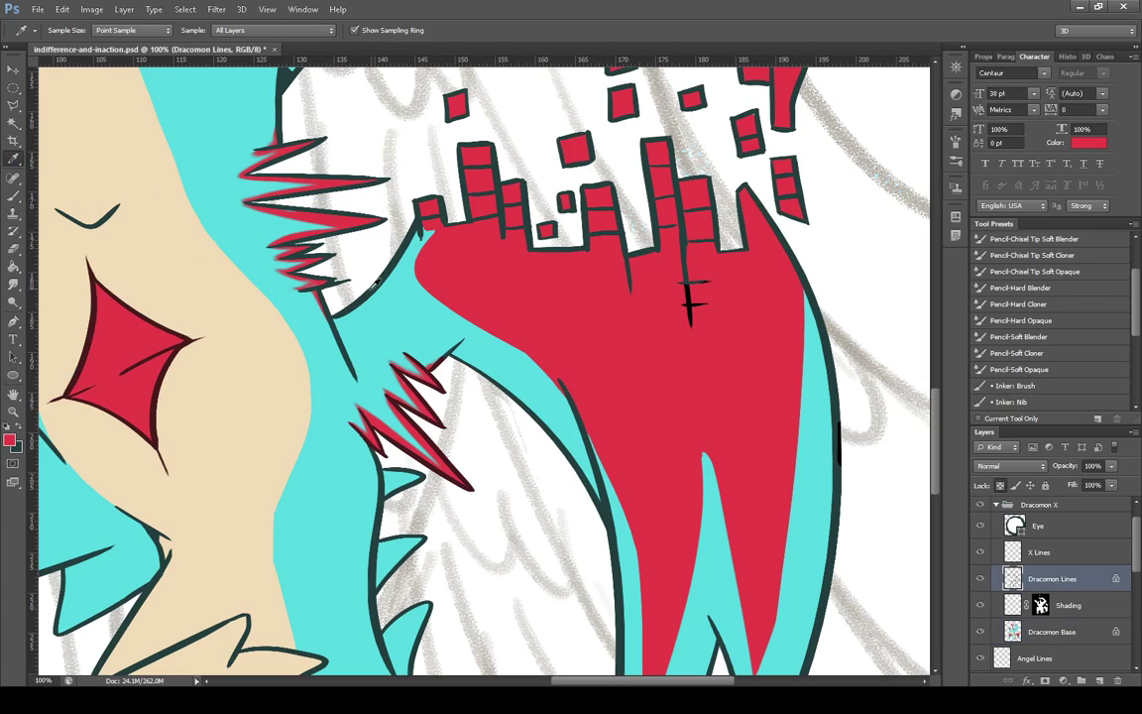
{"action": "left_click", "coordinate": [473, 479]}
{"action": "key", "text": "b"}
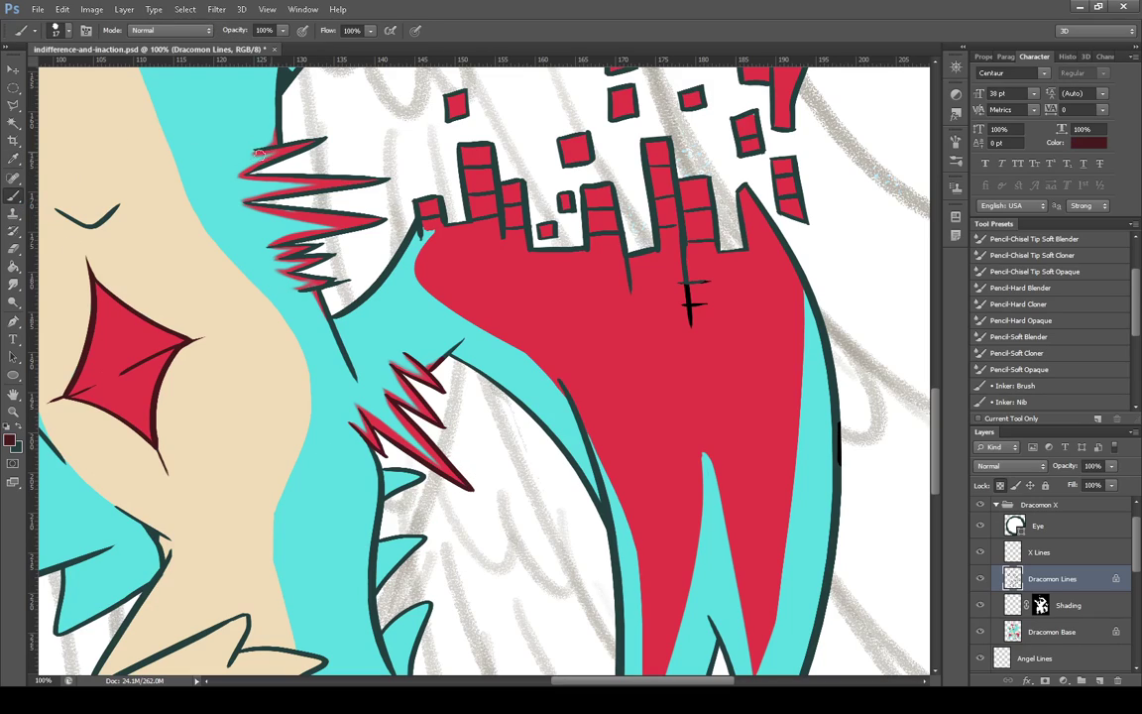
{"action": "mouse_move", "coordinate": [260, 154]}
{"action": "left_mouse_down"}
{"action": "mouse_move", "coordinate": [308, 140]}
{"action": "mouse_move", "coordinate": [273, 145]}
{"action": "mouse_move", "coordinate": [282, 131]}
{"action": "mouse_move", "coordinate": [325, 145]}
{"action": "mouse_move", "coordinate": [245, 177]}
{"action": "mouse_move", "coordinate": [358, 188]}
{"action": "left_mouse_up"}
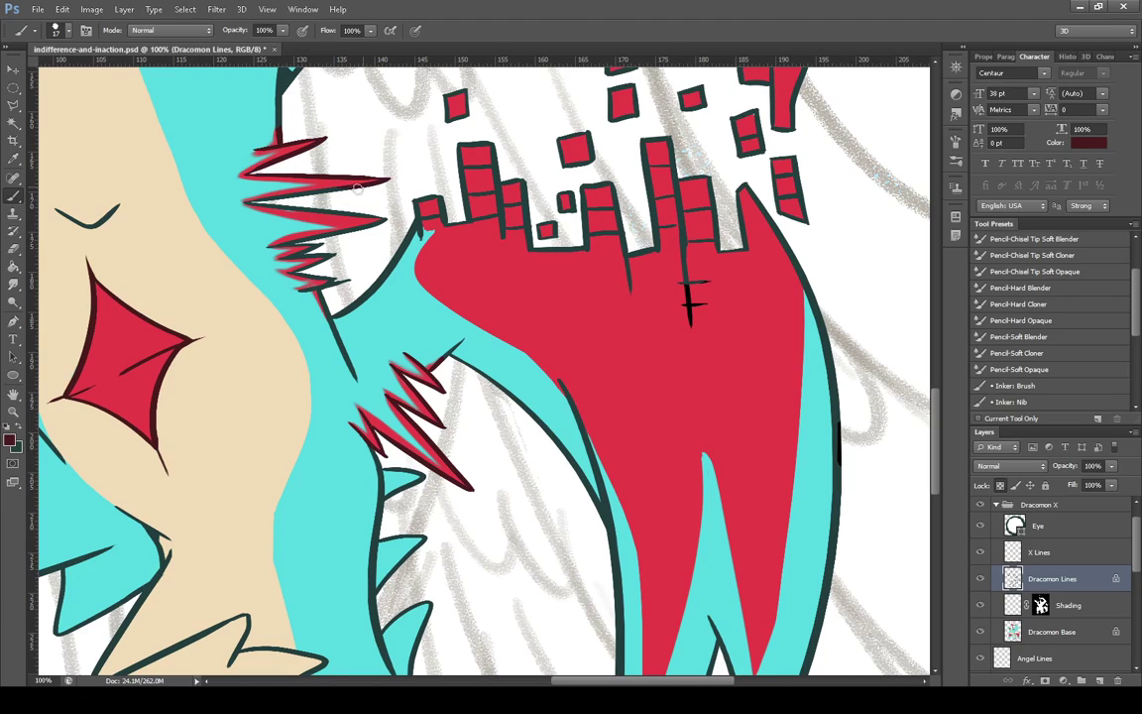
{"action": "mouse_move", "coordinate": [228, 189]}
{"action": "left_mouse_down"}
{"action": "mouse_move", "coordinate": [382, 219]}
{"action": "mouse_move", "coordinate": [285, 251]}
{"action": "mouse_move", "coordinate": [273, 248]}
{"action": "mouse_move", "coordinate": [302, 239]}
{"action": "mouse_move", "coordinate": [268, 245]}
{"action": "mouse_move", "coordinate": [299, 252]}
{"action": "mouse_move", "coordinate": [284, 263]}
{"action": "mouse_move", "coordinate": [329, 254]}
{"action": "mouse_move", "coordinate": [319, 295]}
{"action": "left_mouse_up"}
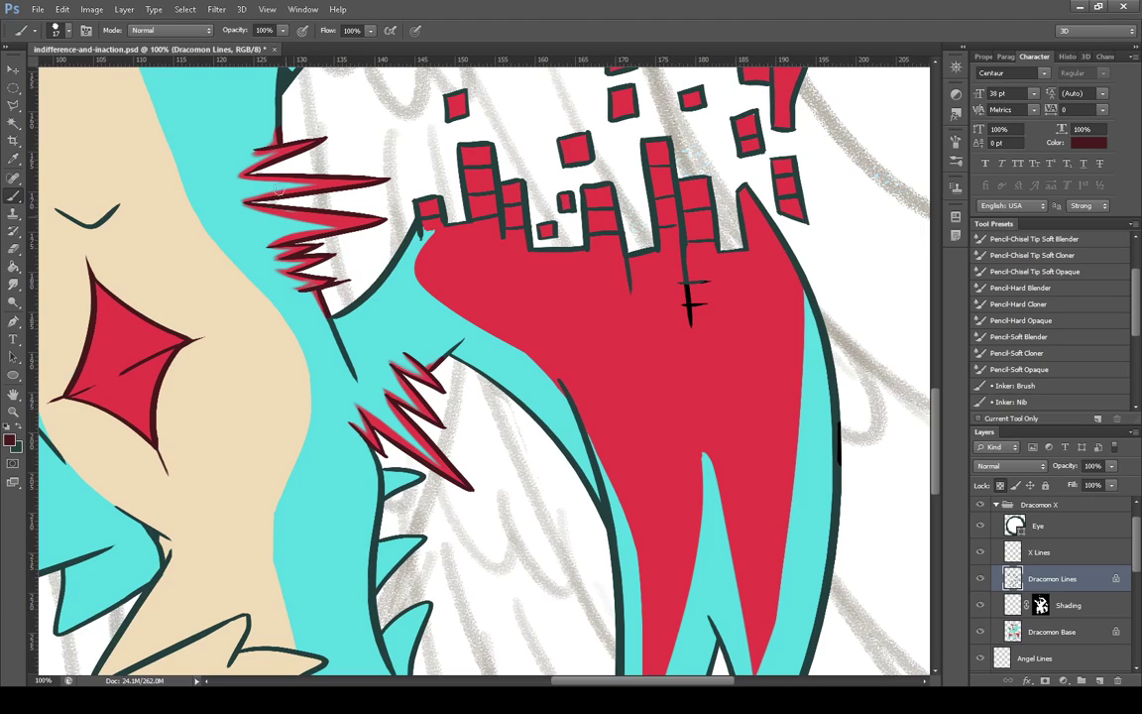
{"action": "left_click", "coordinate": [13, 282]}
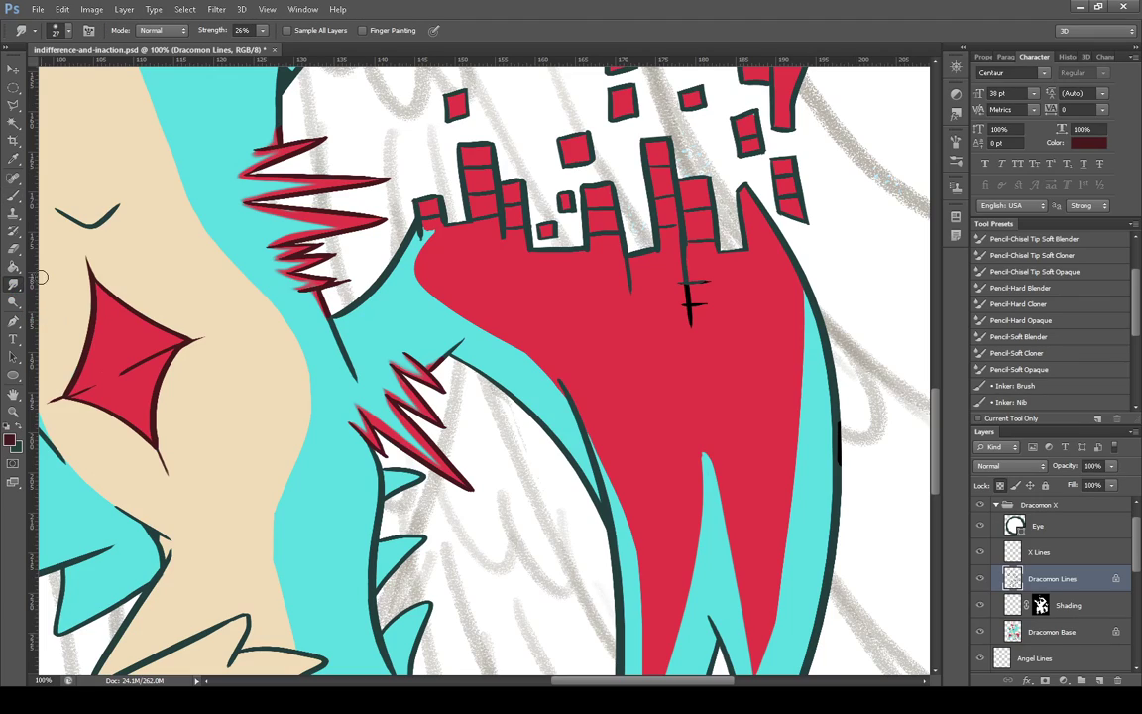
{"action": "left_click", "coordinate": [1054, 632]}
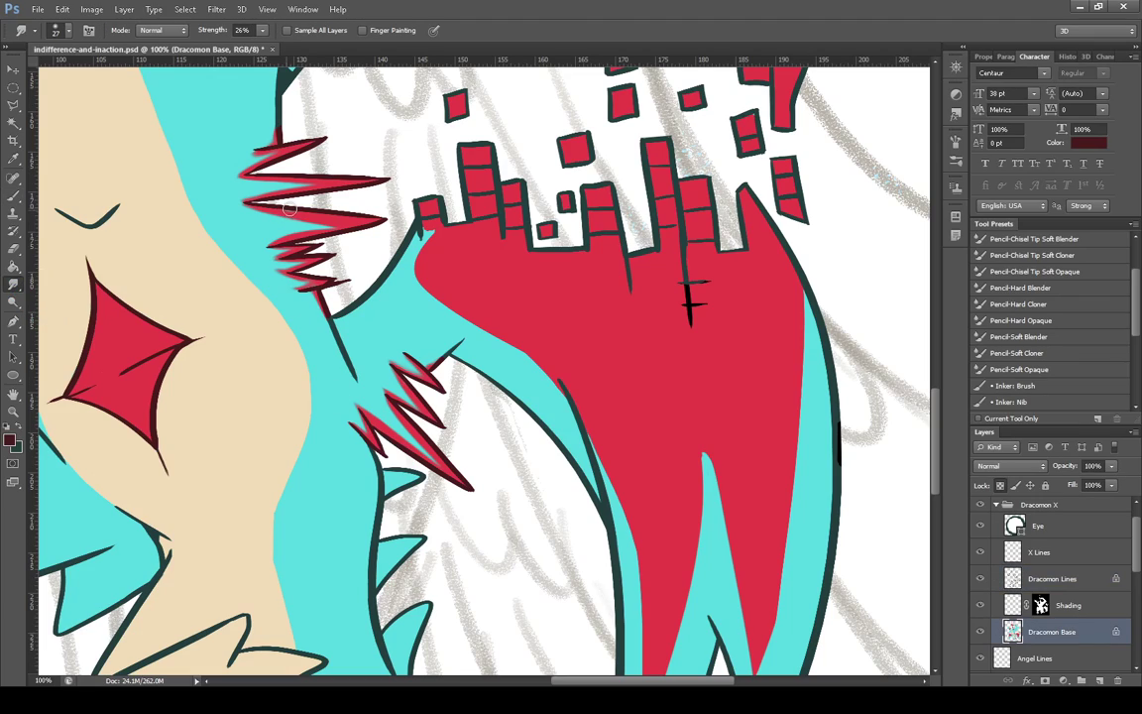
Recolour the outlines of the wing's blocky torn edge, its cracks and the floating squares dark red on Dracomon Lines with the size 17 brush
{"action": "left_click", "coordinate": [12, 192]}
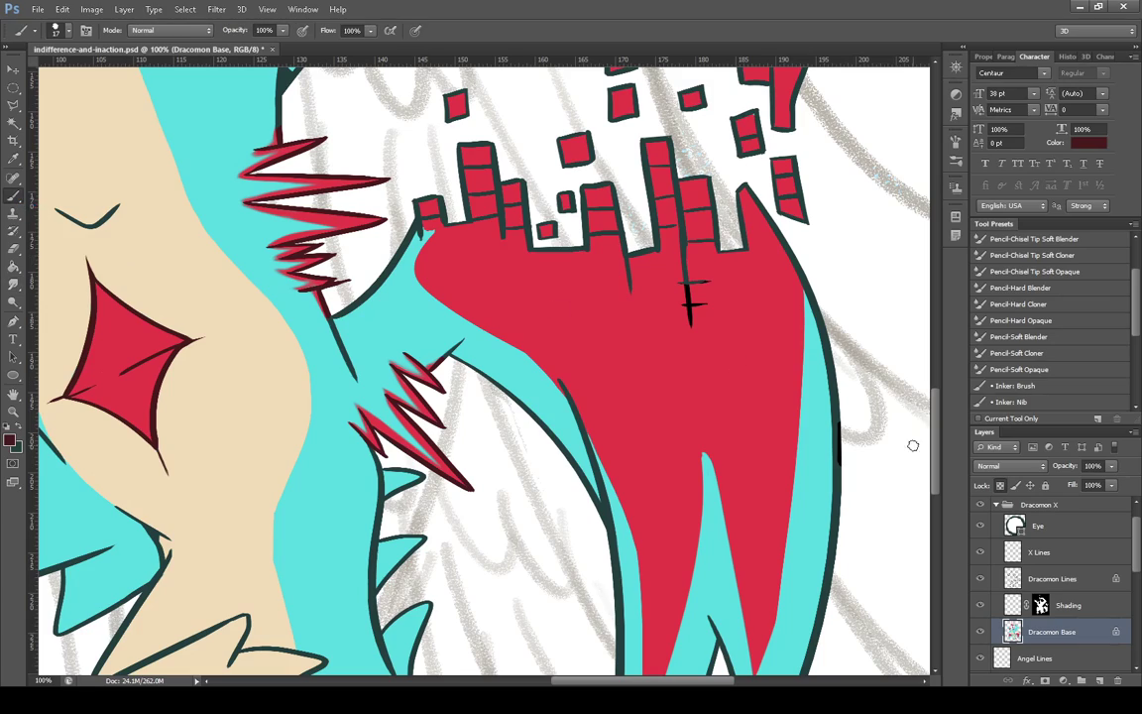
{"action": "left_click", "coordinate": [1014, 583]}
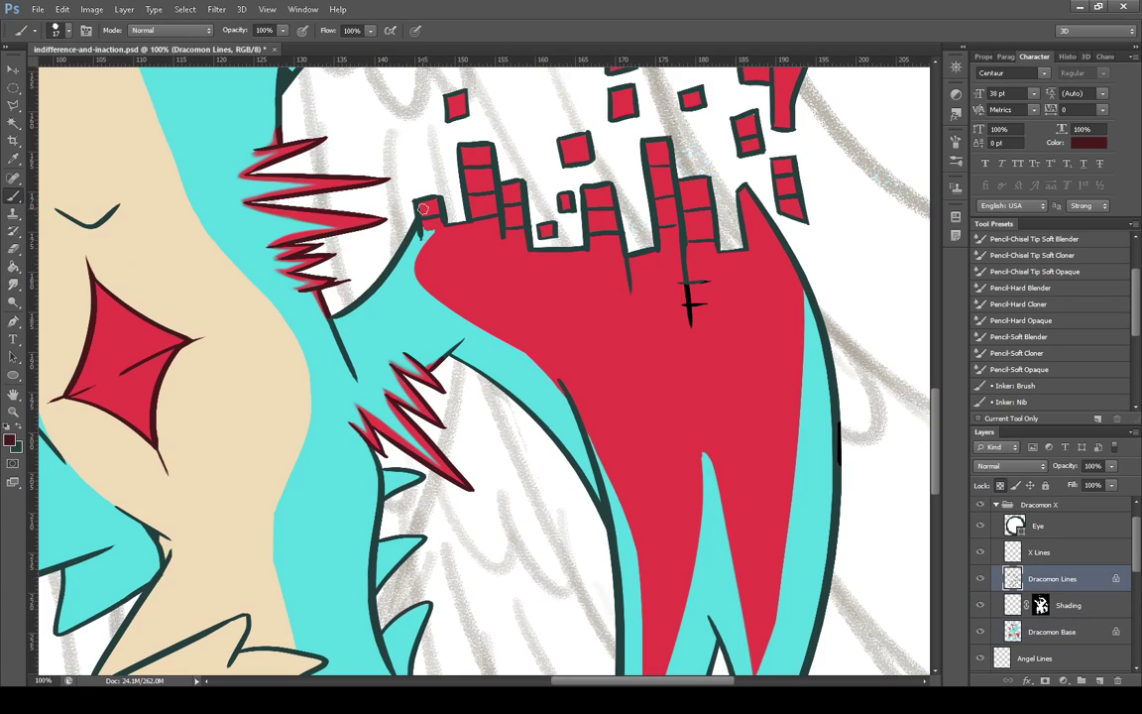
{"action": "mouse_move", "coordinate": [414, 196]}
{"action": "left_mouse_down"}
{"action": "mouse_move", "coordinate": [441, 204]}
{"action": "mouse_move", "coordinate": [463, 233]}
{"action": "mouse_move", "coordinate": [464, 156]}
{"action": "mouse_move", "coordinate": [476, 224]}
{"action": "mouse_move", "coordinate": [464, 132]}
{"action": "mouse_move", "coordinate": [494, 232]}
{"action": "left_mouse_up"}
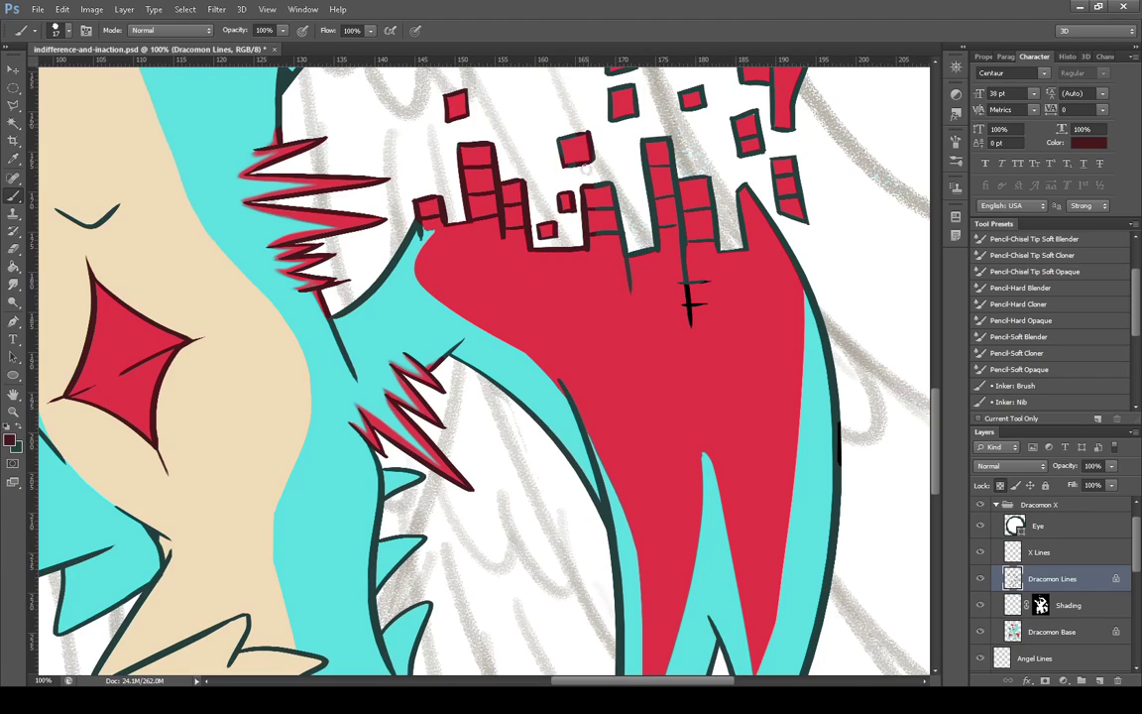
{"action": "left_click_drag", "start_coordinate": [612, 185], "coordinate": [635, 285]}
{"action": "left_click_drag", "start_coordinate": [660, 238], "coordinate": [640, 257]}
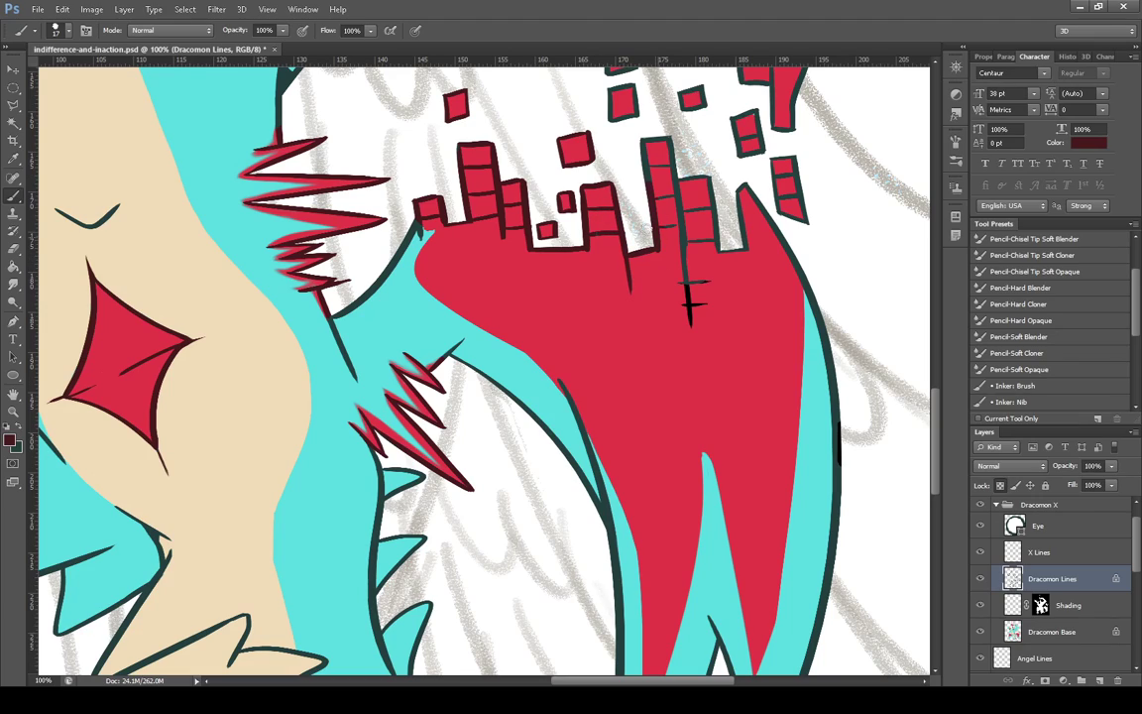
{"action": "mouse_move", "coordinate": [652, 189]}
{"action": "left_mouse_down"}
{"action": "mouse_move", "coordinate": [645, 142]}
{"action": "mouse_move", "coordinate": [673, 202]}
{"action": "mouse_move", "coordinate": [684, 275]}
{"action": "left_mouse_up"}
{"action": "mouse_move", "coordinate": [677, 207]}
{"action": "left_mouse_down"}
{"action": "mouse_move", "coordinate": [696, 309]}
{"action": "mouse_move", "coordinate": [714, 235]}
{"action": "left_mouse_up"}
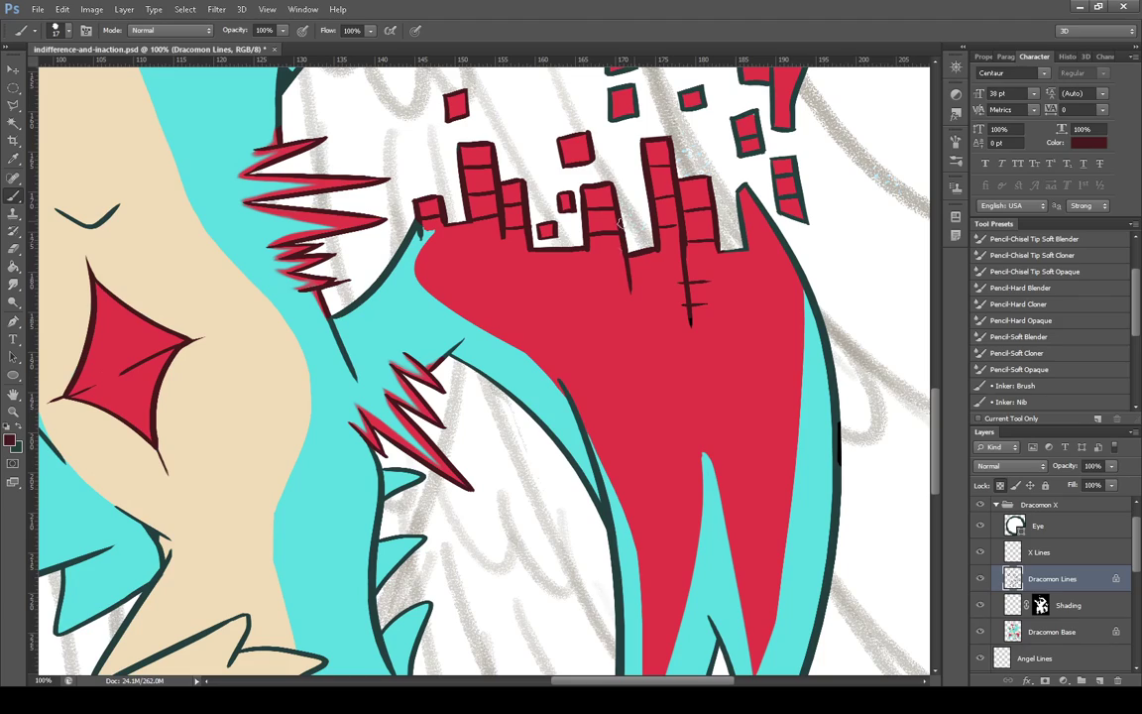
{"action": "mouse_move", "coordinate": [748, 250]}
{"action": "left_mouse_down"}
{"action": "mouse_move", "coordinate": [746, 197]}
{"action": "mouse_move", "coordinate": [731, 252]}
{"action": "mouse_move", "coordinate": [750, 187]}
{"action": "mouse_move", "coordinate": [784, 254]}
{"action": "left_mouse_up"}
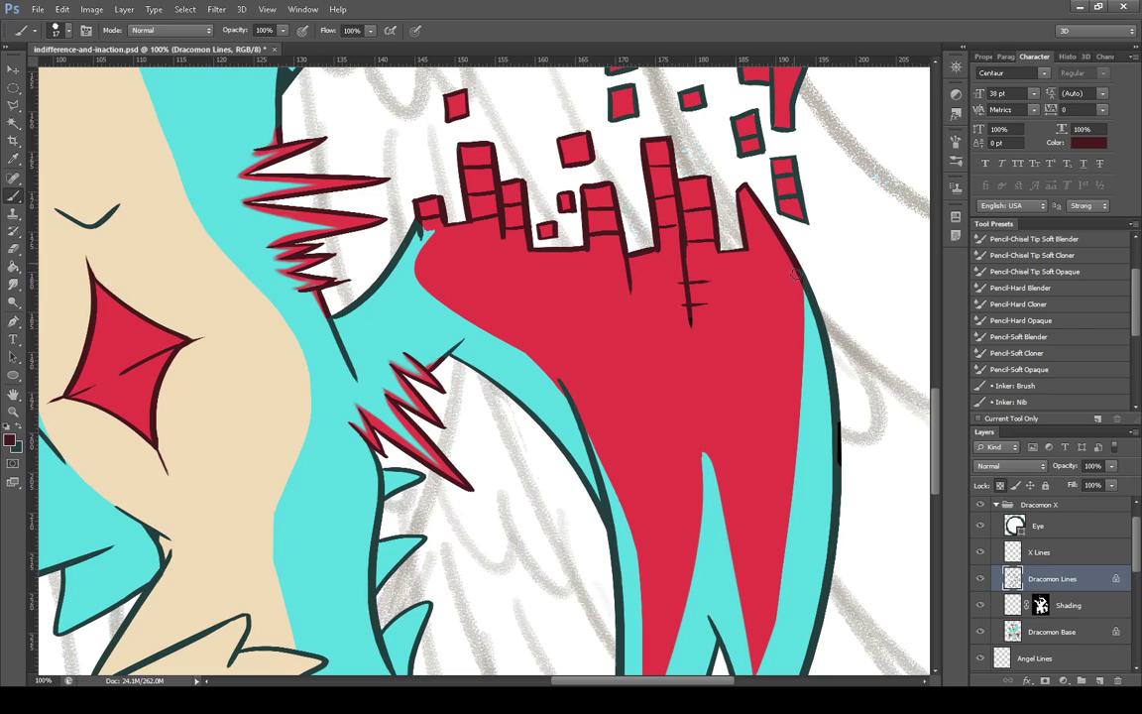
{"action": "scroll", "coordinate": [523, 337], "scroll_direction": "up", "scroll_amount": 5}
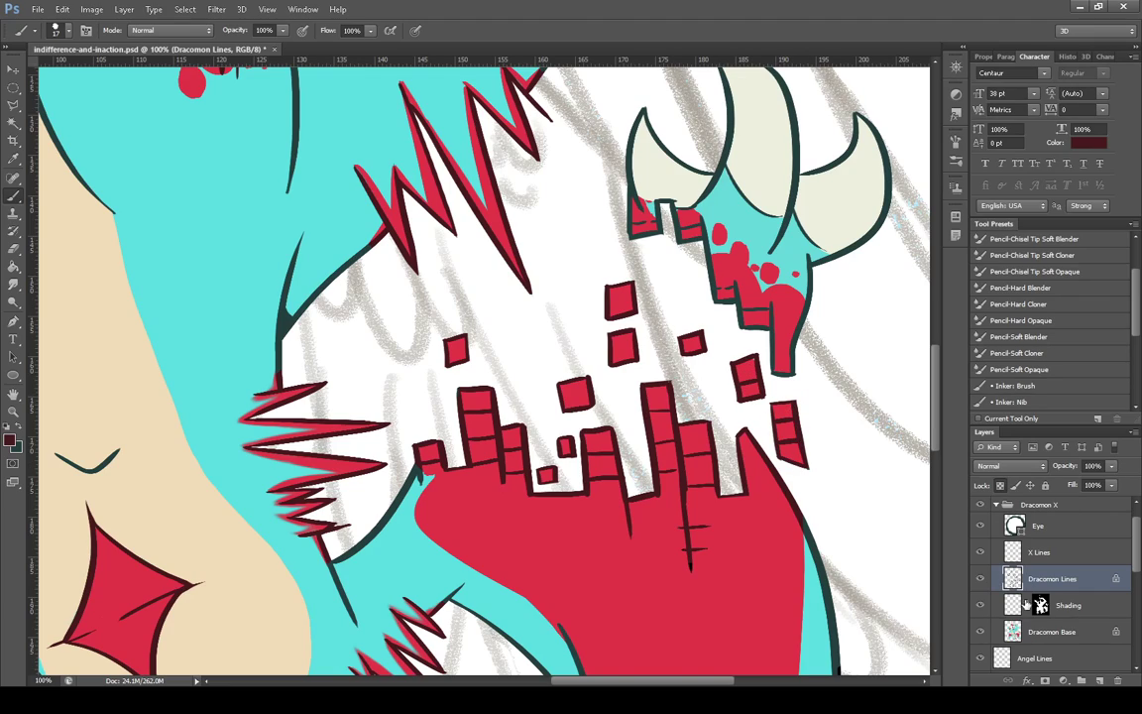
{"action": "left_click", "coordinate": [1051, 632]}
{"action": "left_click", "coordinate": [13, 285]}
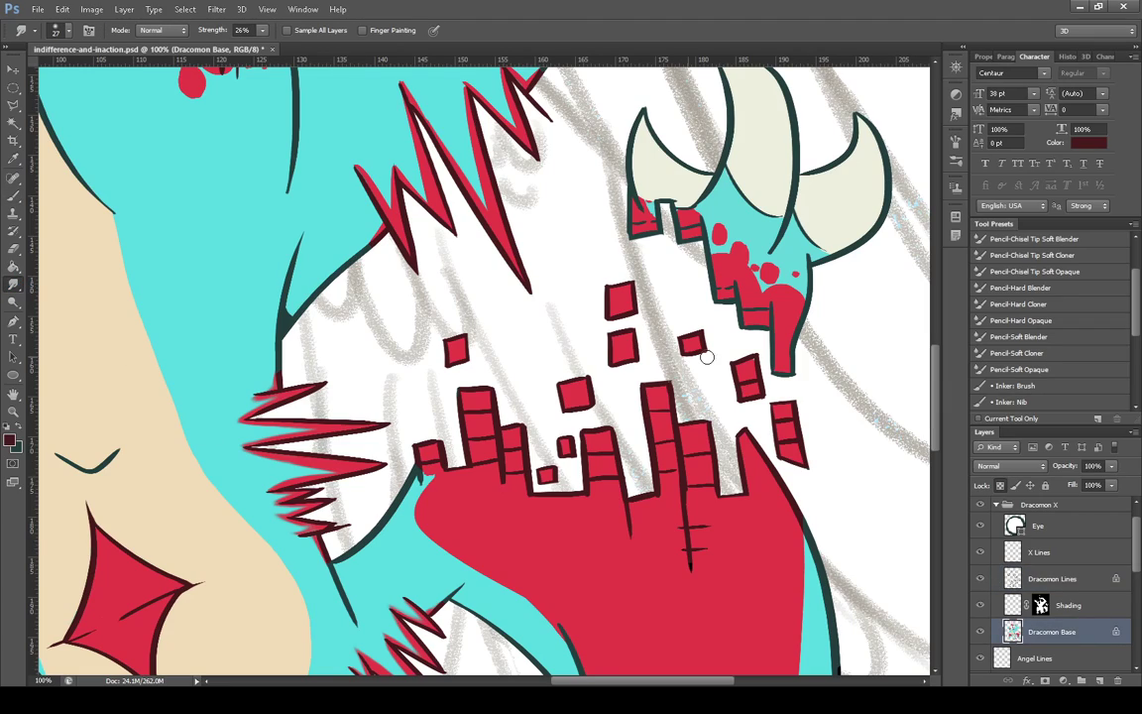
Recolour the blocky torn outlines of the severed wing claw dark red on Dracomon Lines
{"action": "left_click", "coordinate": [1052, 578]}
{"action": "left_click", "coordinate": [13, 196]}
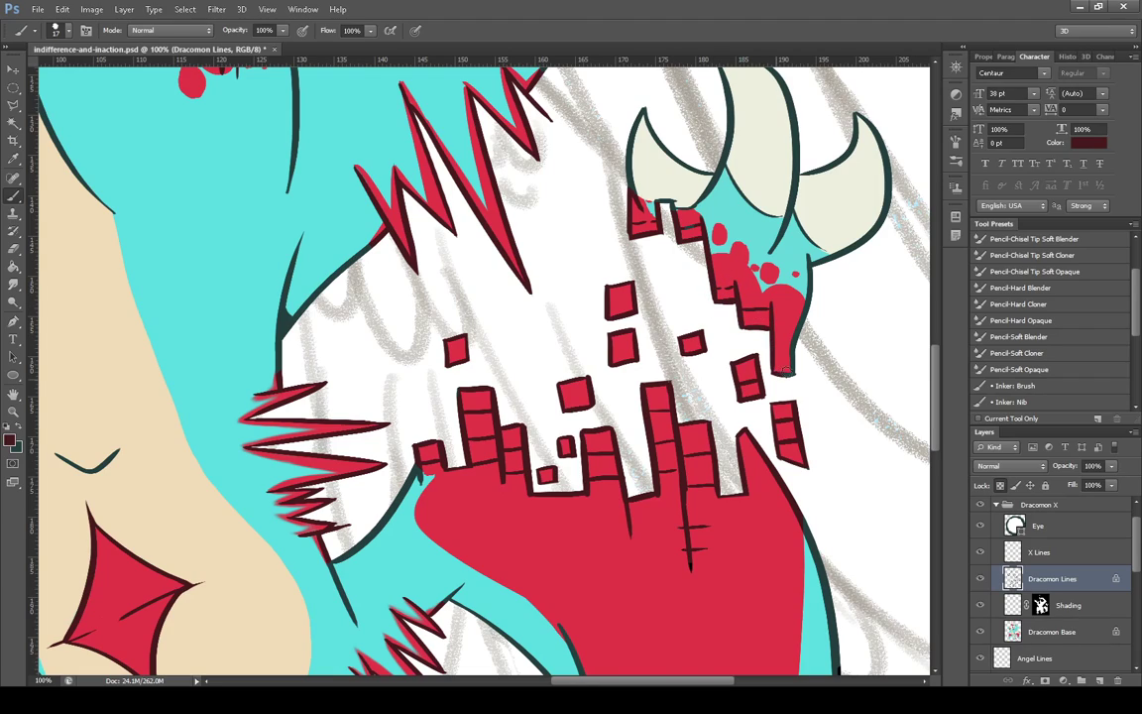
{"action": "left_click_drag", "start_coordinate": [792, 359], "coordinate": [803, 317]}
Recolour the outlines of the head's red spikes and the loose red cubes beside the clawed limb dark red on Dracomon Lines
{"action": "left_click_drag", "start_coordinate": [941, 402], "coordinate": [938, 506]}
{"action": "mouse_move", "coordinate": [407, 532]}
{"action": "left_mouse_down"}
{"action": "mouse_move", "coordinate": [438, 566]}
{"action": "mouse_move", "coordinate": [460, 525]}
{"action": "mouse_move", "coordinate": [453, 567]}
{"action": "mouse_move", "coordinate": [432, 528]}
{"action": "left_mouse_up"}
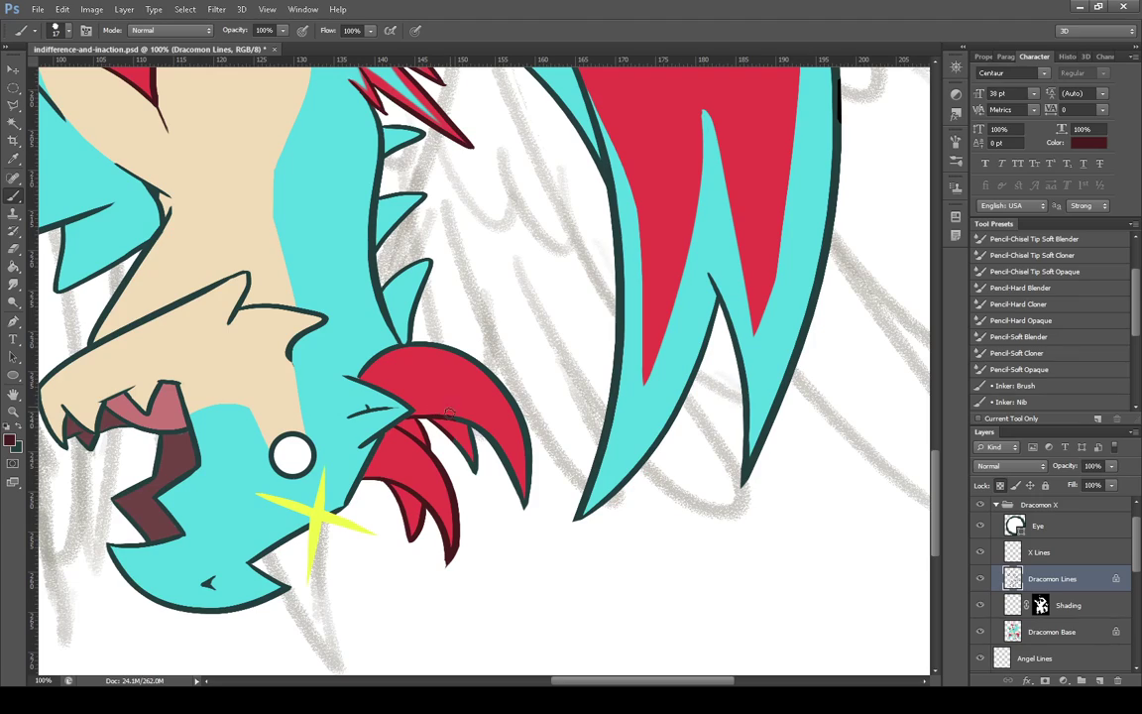
{"action": "mouse_move", "coordinate": [470, 429]}
{"action": "left_mouse_down"}
{"action": "mouse_move", "coordinate": [476, 471]}
{"action": "mouse_move", "coordinate": [504, 463]}
{"action": "mouse_move", "coordinate": [522, 502]}
{"action": "mouse_move", "coordinate": [526, 433]}
{"action": "mouse_move", "coordinate": [486, 367]}
{"action": "left_mouse_up"}
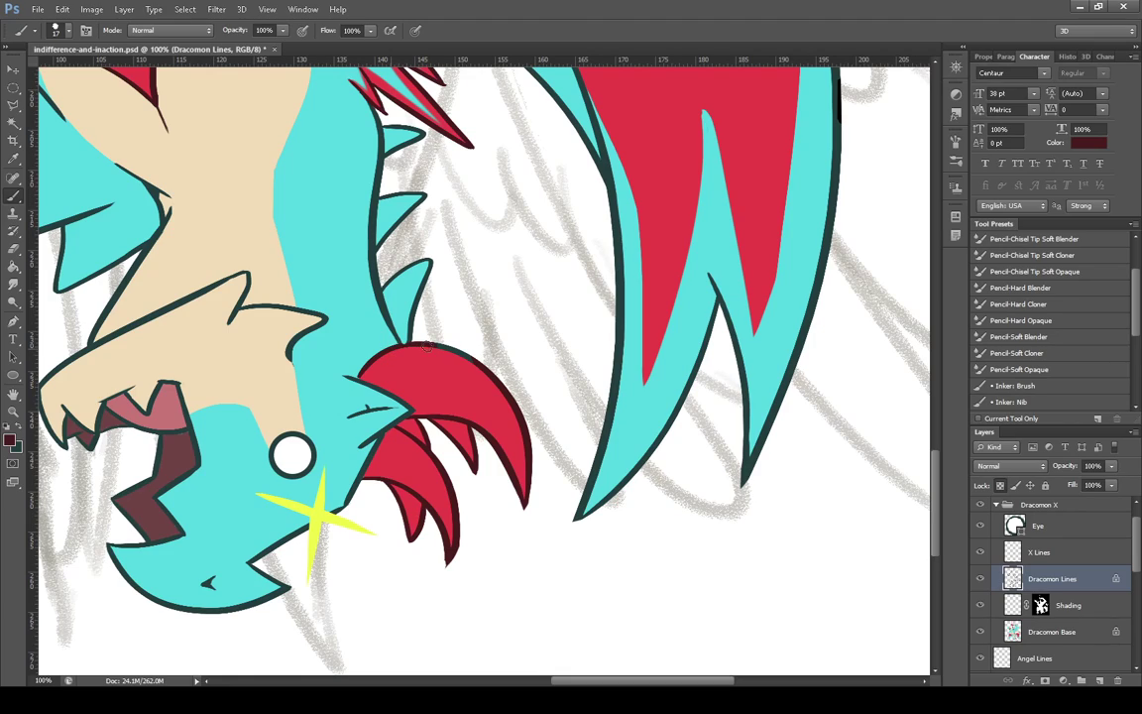
{"action": "left_click_drag", "start_coordinate": [427, 348], "coordinate": [482, 371]}
{"action": "left_click_drag", "start_coordinate": [631, 685], "coordinate": [535, 684]}
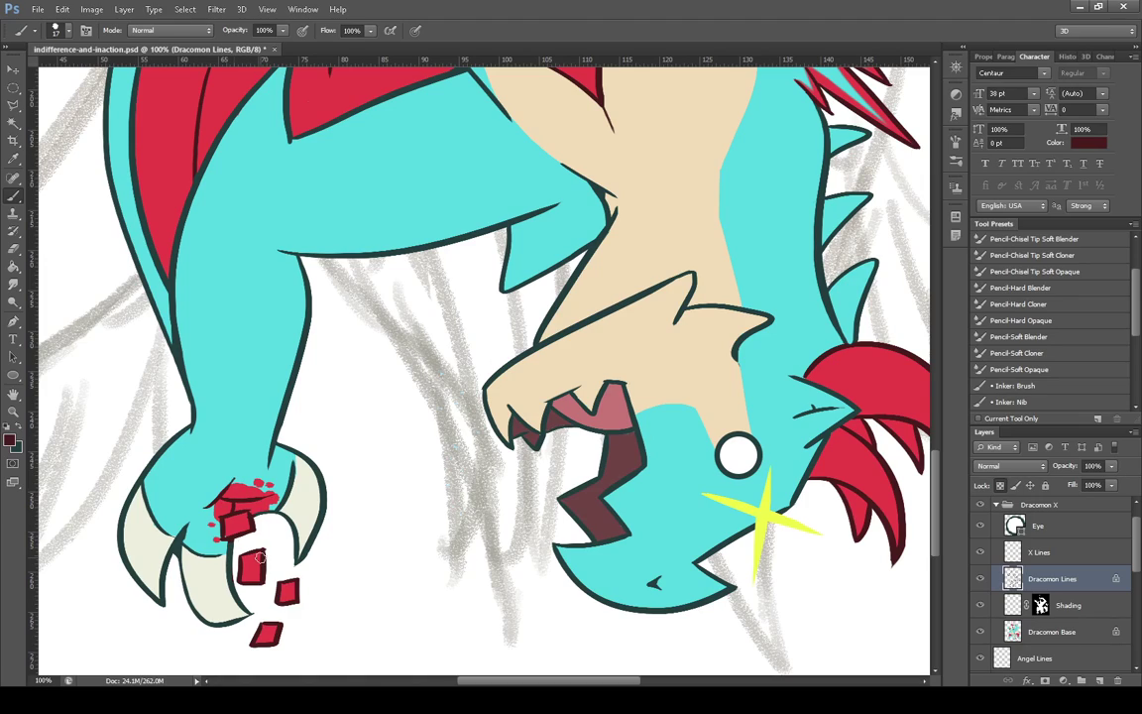
{"action": "left_click", "coordinate": [13, 285]}
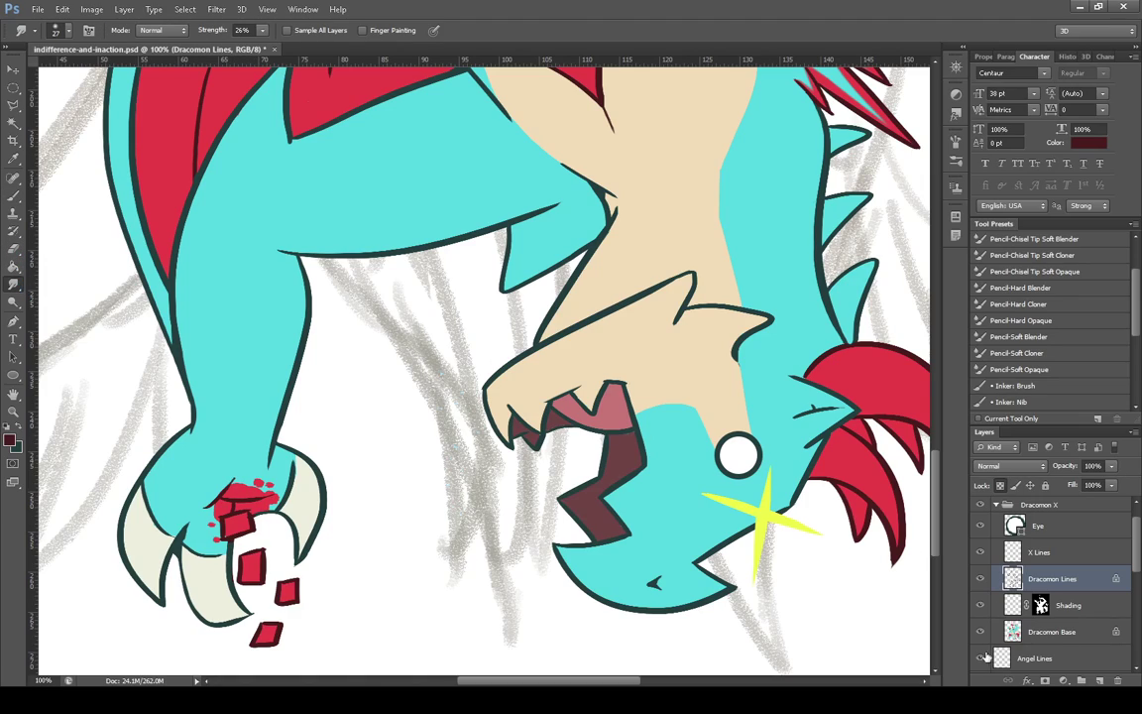
{"action": "left_click", "coordinate": [1051, 632]}
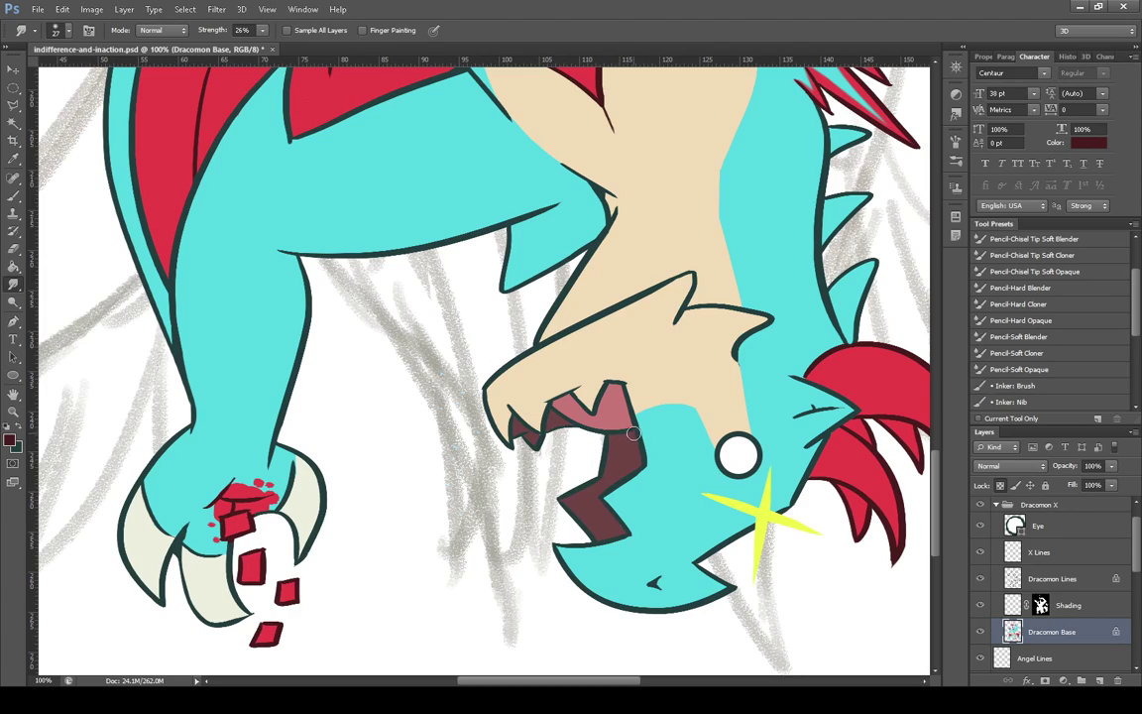
{"action": "left_click", "coordinate": [14, 195]}
{"action": "left_click", "coordinate": [1041, 583]}
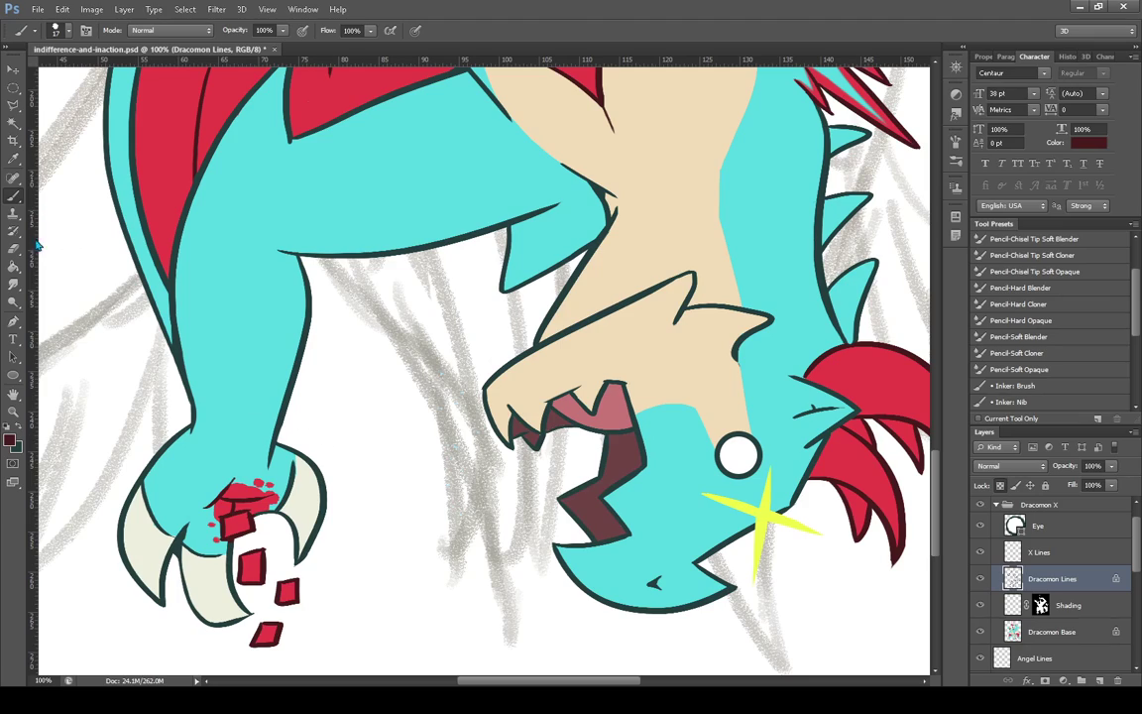
{"action": "left_click", "coordinate": [13, 283]}
{"action": "left_click", "coordinate": [1042, 639]}
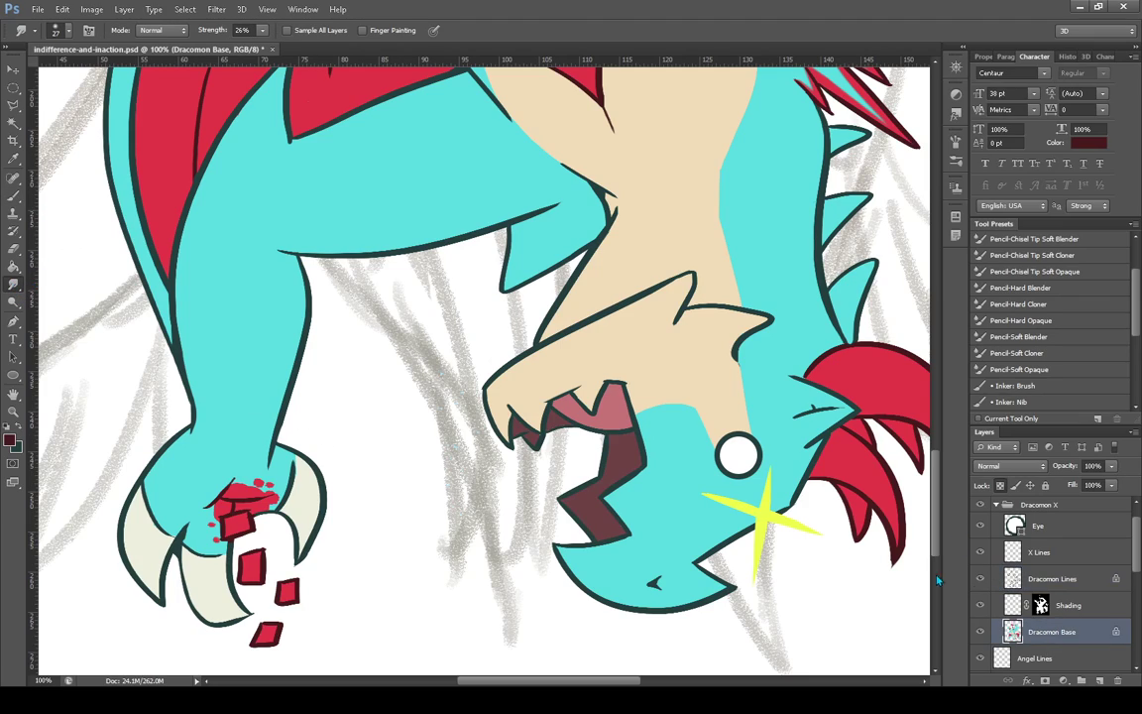
Recolour the cream jaw and neck outlines brown on Dracomon Lines, using a darkened version of the sampled cream
{"action": "left_click", "coordinate": [1066, 578]}
{"action": "left_click", "coordinate": [14, 156]}
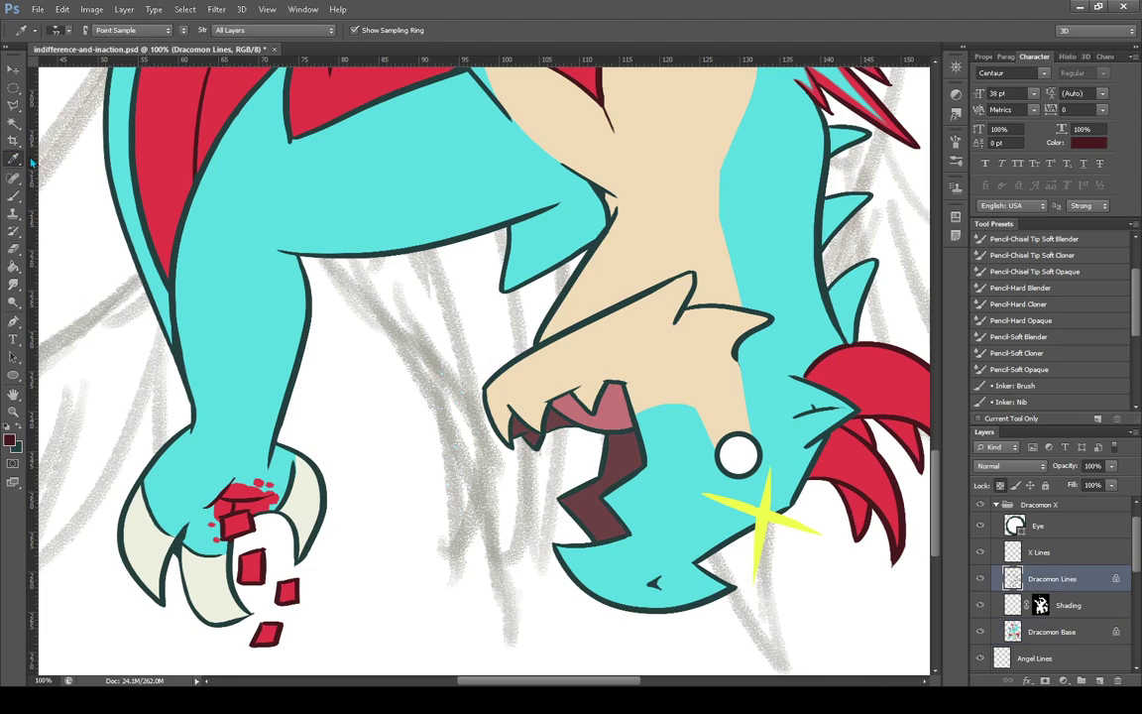
{"action": "left_click", "coordinate": [630, 239]}
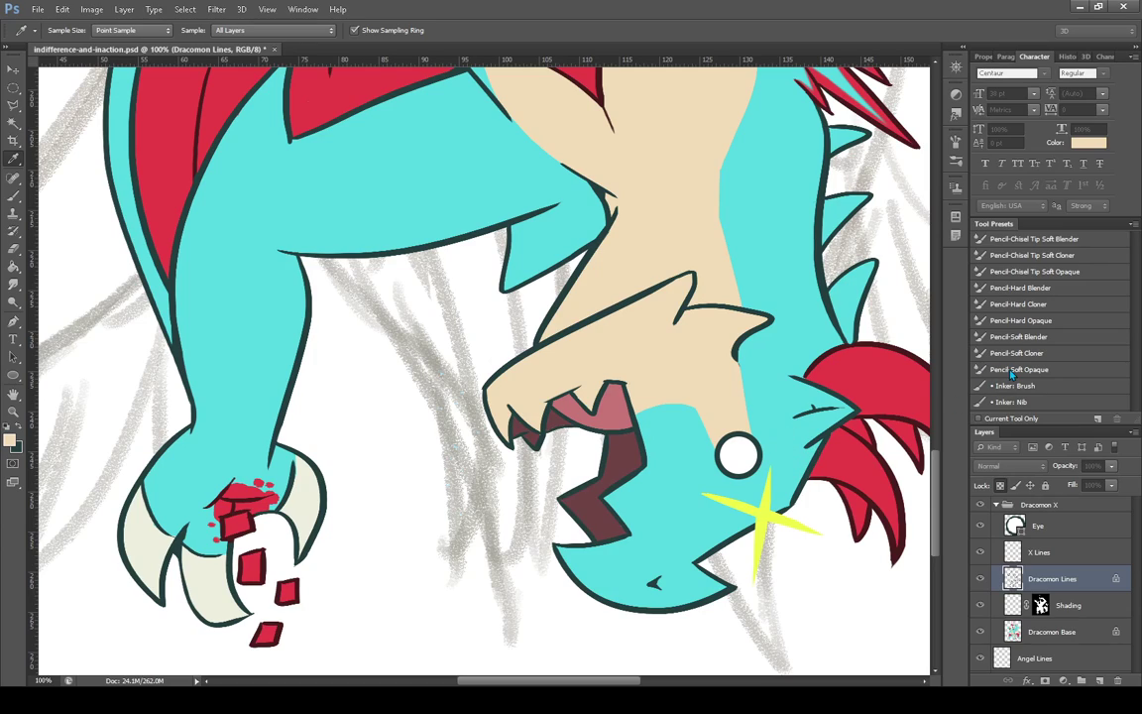
{"action": "left_click", "coordinate": [14, 195]}
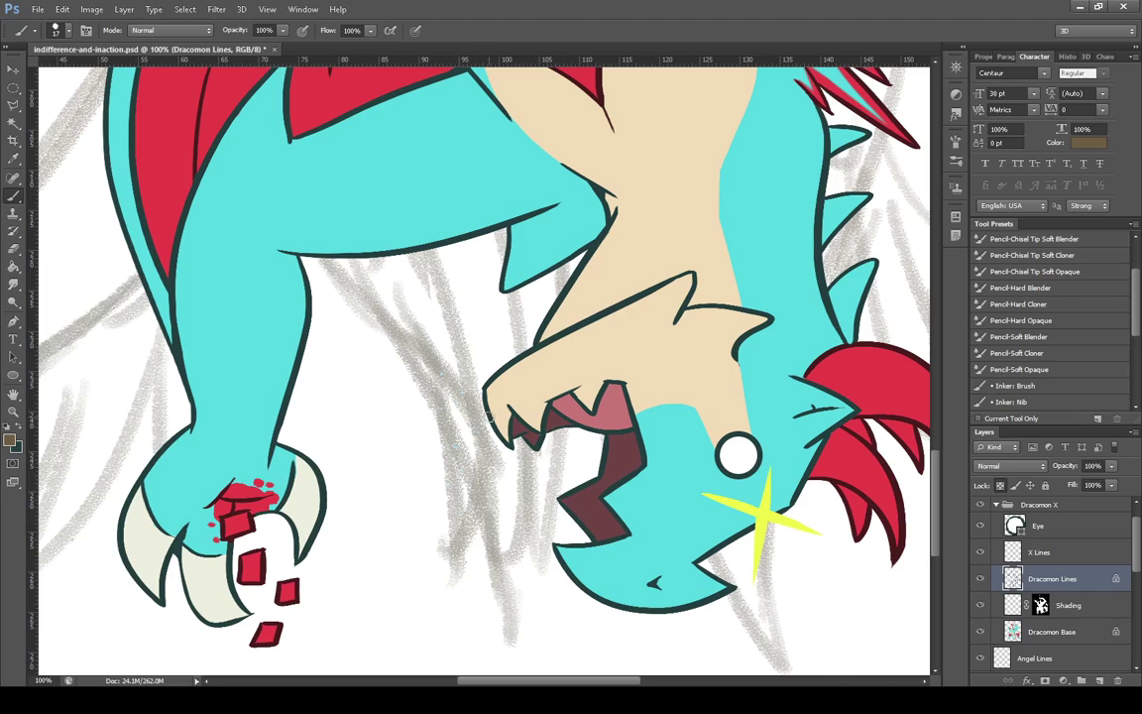
{"action": "mouse_move", "coordinate": [491, 403]}
{"action": "left_mouse_down"}
{"action": "mouse_move", "coordinate": [509, 445]}
{"action": "mouse_move", "coordinate": [511, 408]}
{"action": "mouse_move", "coordinate": [505, 436]}
{"action": "mouse_move", "coordinate": [490, 402]}
{"action": "mouse_move", "coordinate": [488, 411]}
{"action": "mouse_move", "coordinate": [502, 367]}
{"action": "mouse_move", "coordinate": [482, 395]}
{"action": "mouse_move", "coordinate": [515, 355]}
{"action": "mouse_move", "coordinate": [624, 298]}
{"action": "mouse_move", "coordinate": [636, 306]}
{"action": "mouse_move", "coordinate": [696, 269]}
{"action": "mouse_move", "coordinate": [657, 286]}
{"action": "mouse_move", "coordinate": [680, 277]}
{"action": "mouse_move", "coordinate": [671, 309]}
{"action": "mouse_move", "coordinate": [701, 283]}
{"action": "mouse_move", "coordinate": [670, 328]}
{"action": "mouse_move", "coordinate": [720, 304]}
{"action": "mouse_move", "coordinate": [745, 334]}
{"action": "left_mouse_up"}
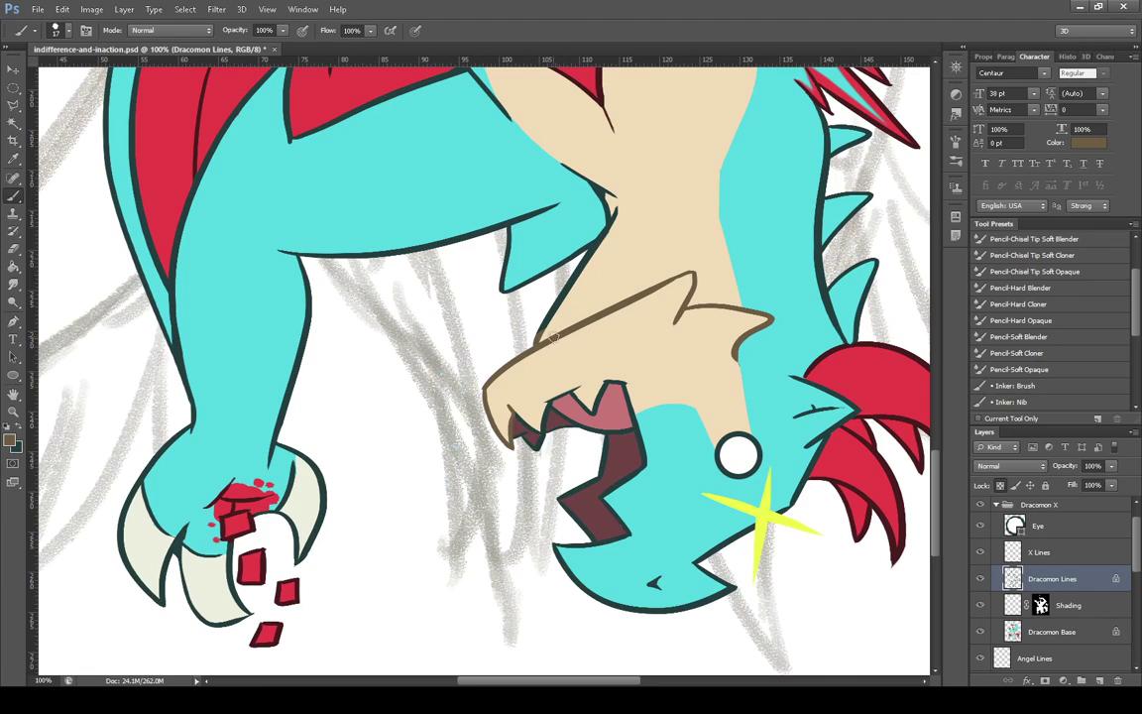
{"action": "mouse_move", "coordinate": [554, 337]}
{"action": "left_mouse_down"}
{"action": "mouse_move", "coordinate": [607, 254]}
{"action": "mouse_move", "coordinate": [554, 315]}
{"action": "mouse_move", "coordinate": [608, 242]}
{"action": "mouse_move", "coordinate": [588, 262]}
{"action": "mouse_move", "coordinate": [614, 219]}
{"action": "left_mouse_up"}
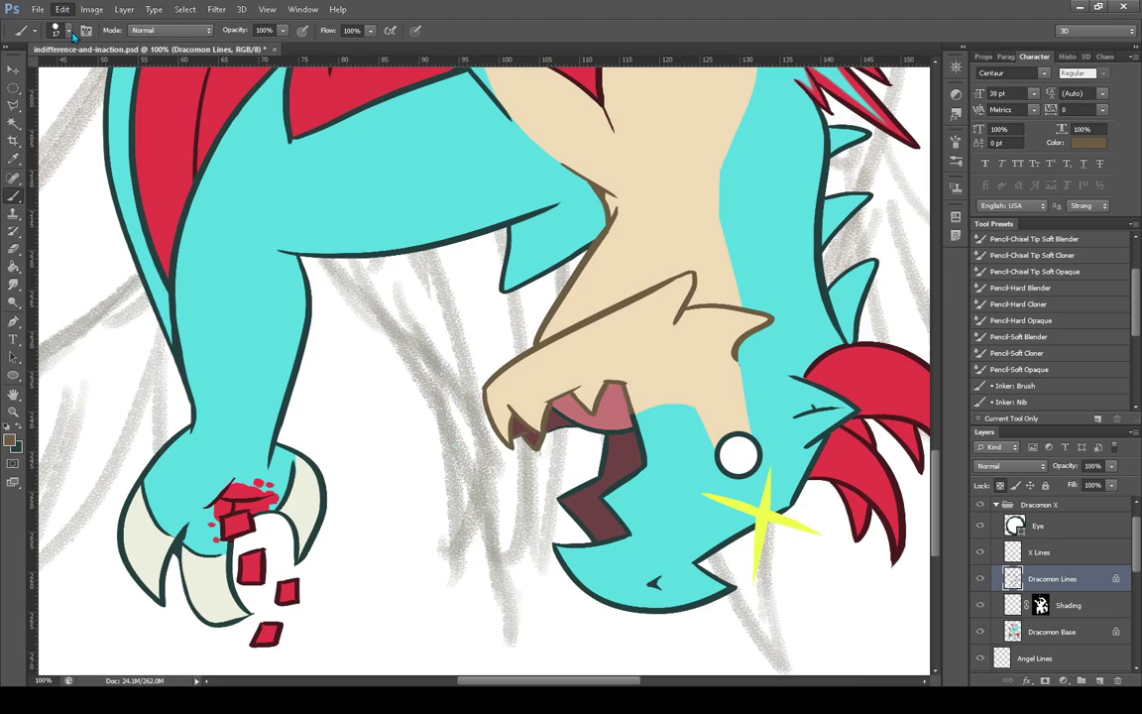
Smudge the mouth's colour edge beside the front fang on Dracomon Base at 26% strength
{"action": "left_click", "coordinate": [1051, 632]}
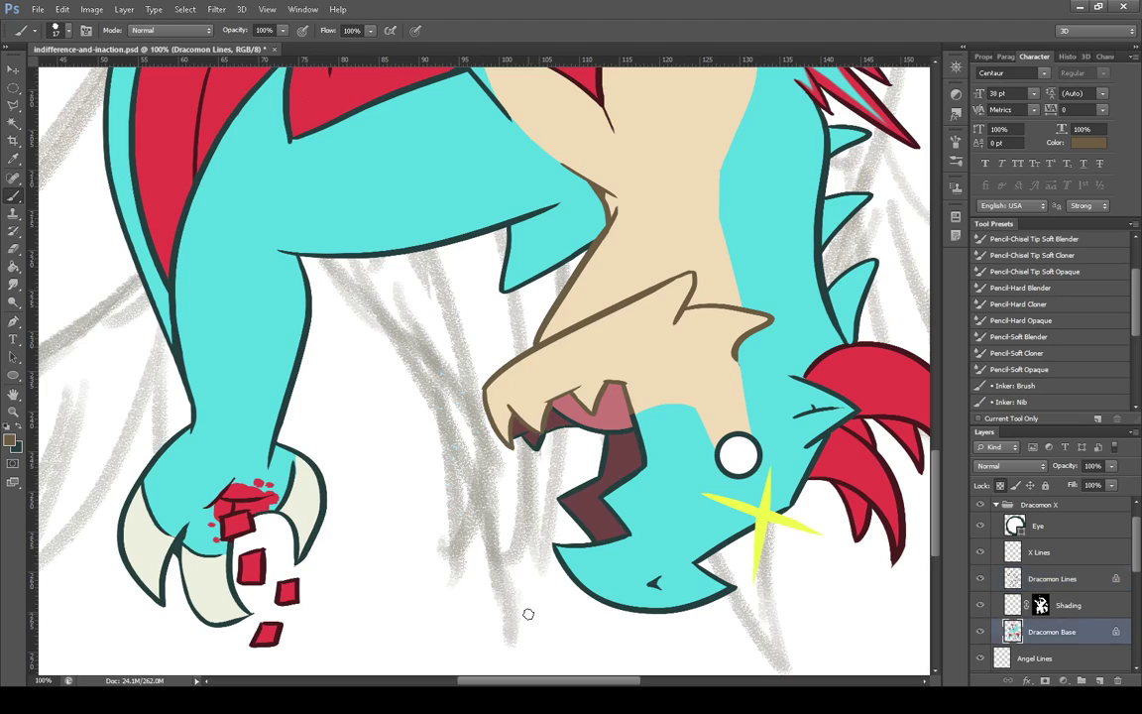
{"action": "left_click", "coordinate": [16, 285]}
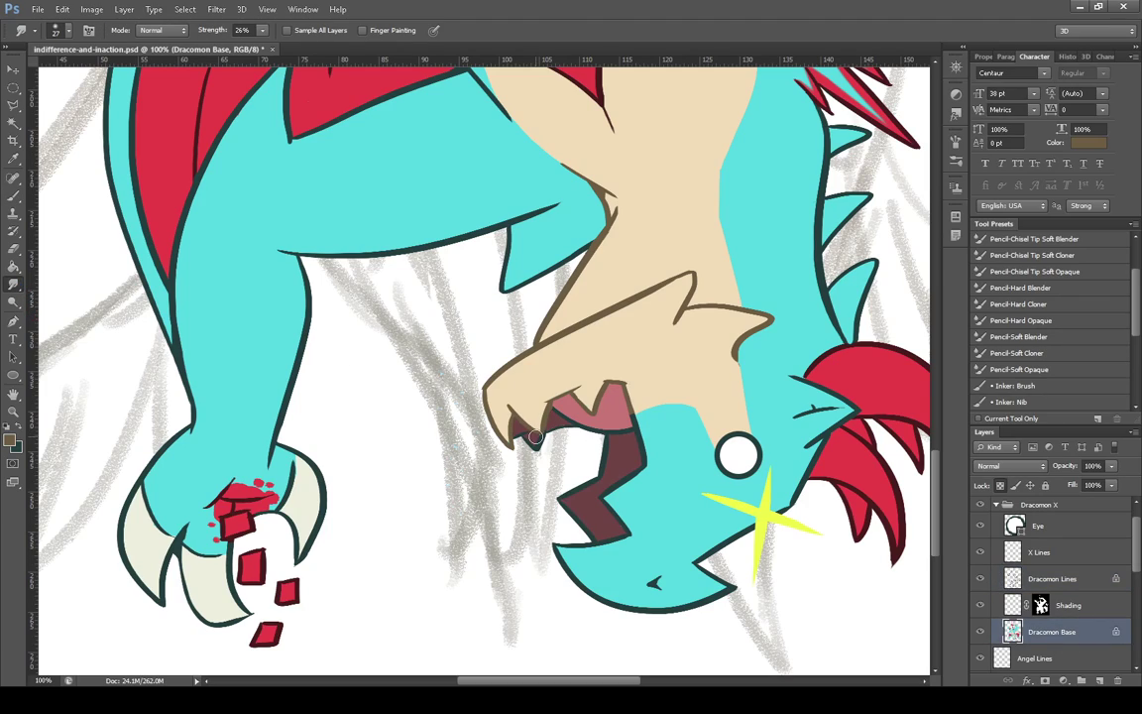
{"action": "mouse_move", "coordinate": [519, 422]}
{"action": "left_mouse_down"}
{"action": "mouse_move", "coordinate": [536, 432]}
{"action": "mouse_move", "coordinate": [531, 407]}
{"action": "mouse_move", "coordinate": [520, 416]}
{"action": "mouse_move", "coordinate": [537, 427]}
{"action": "mouse_move", "coordinate": [521, 437]}
{"action": "left_mouse_up"}
Touch up the mouth and jaw colour edges on Dracomon Base using the sampled mouth red and cream, with brush and Smudge
{"action": "key", "text": "i"}
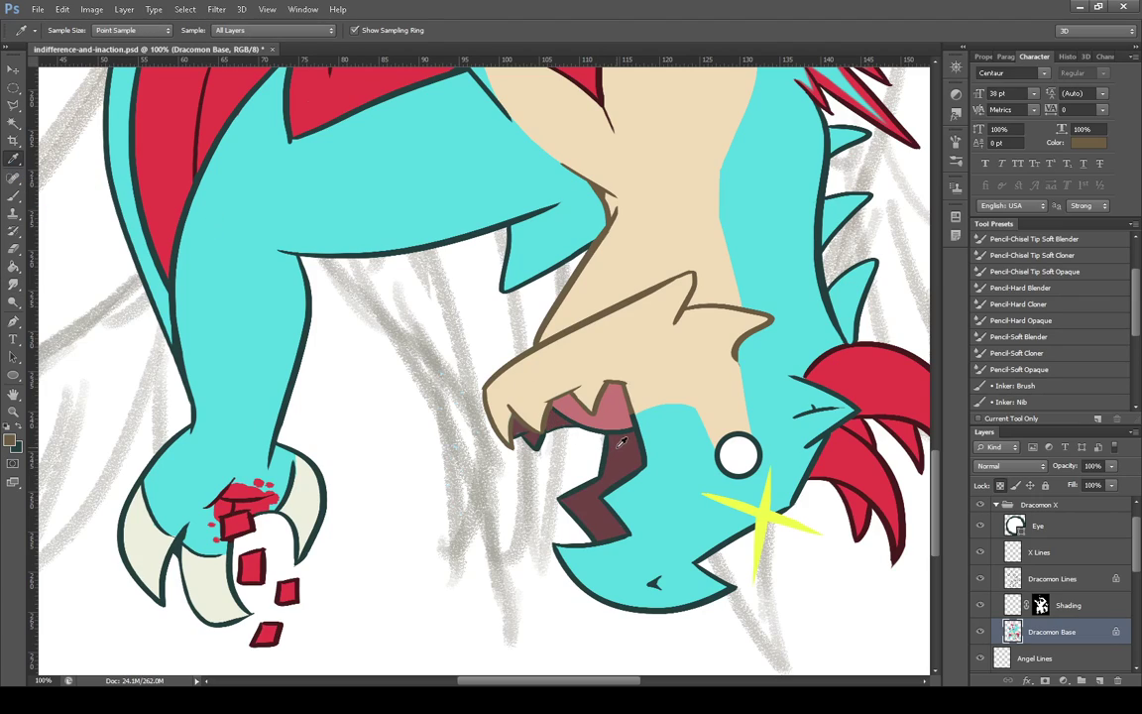
{"action": "left_click", "coordinate": [553, 404]}
{"action": "key", "text": "b"}
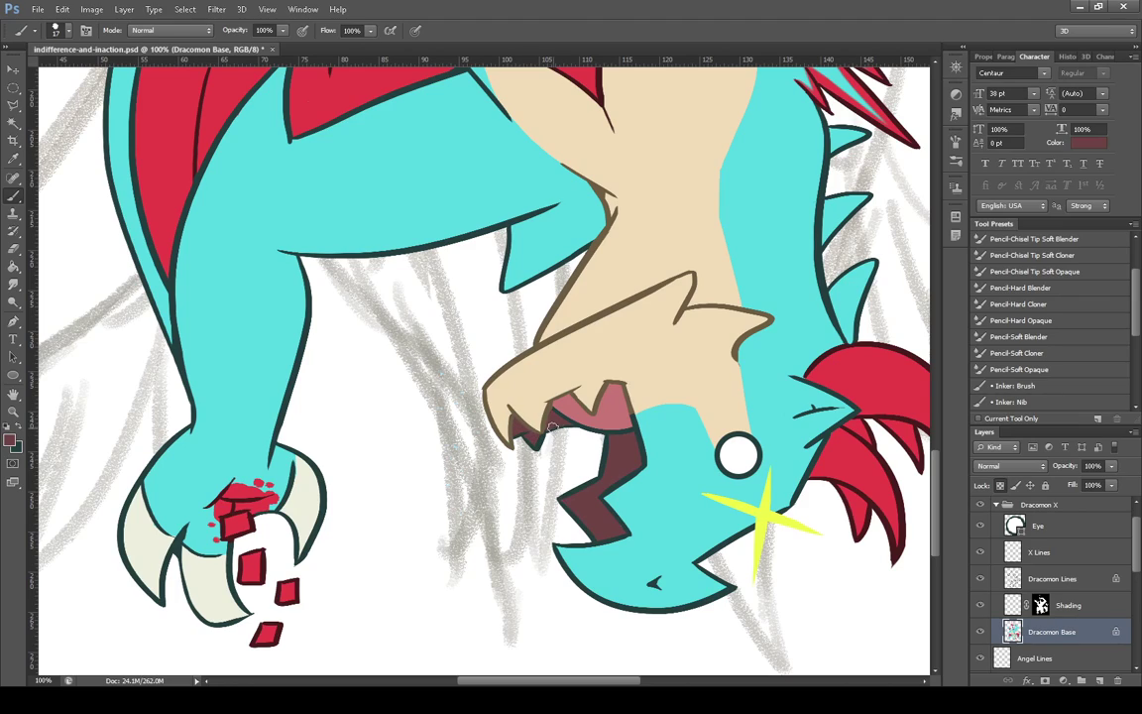
{"action": "left_click", "coordinate": [20, 159]}
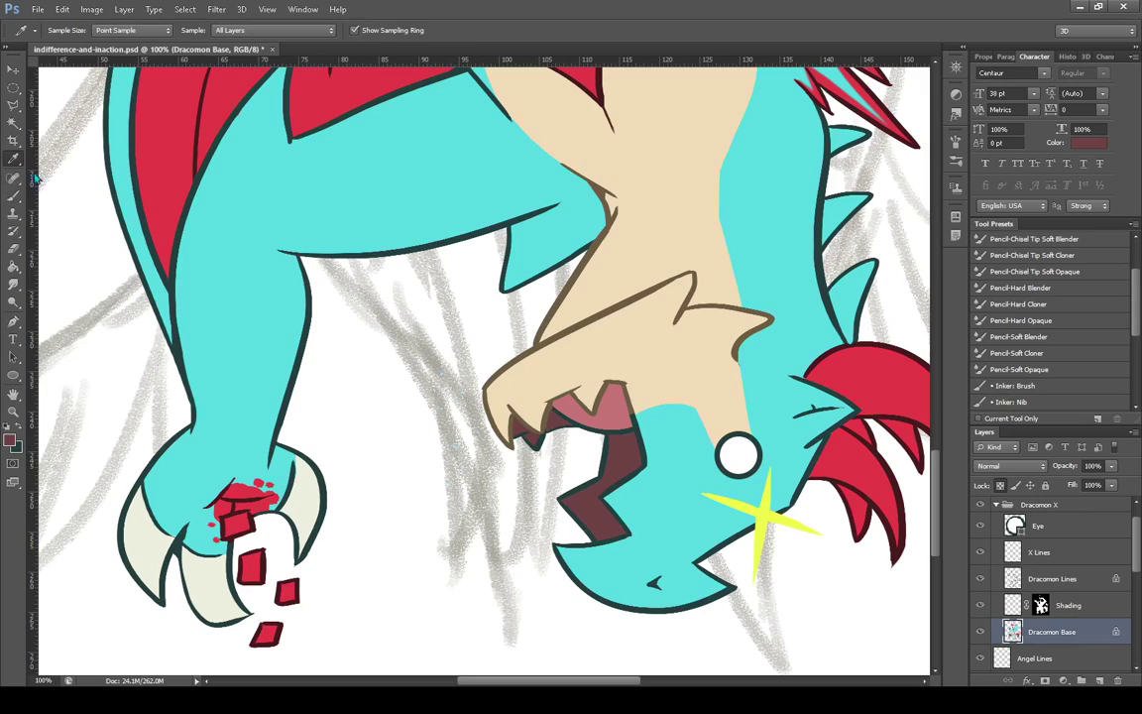
{"action": "left_click", "coordinate": [545, 366]}
{"action": "left_click", "coordinate": [13, 196]}
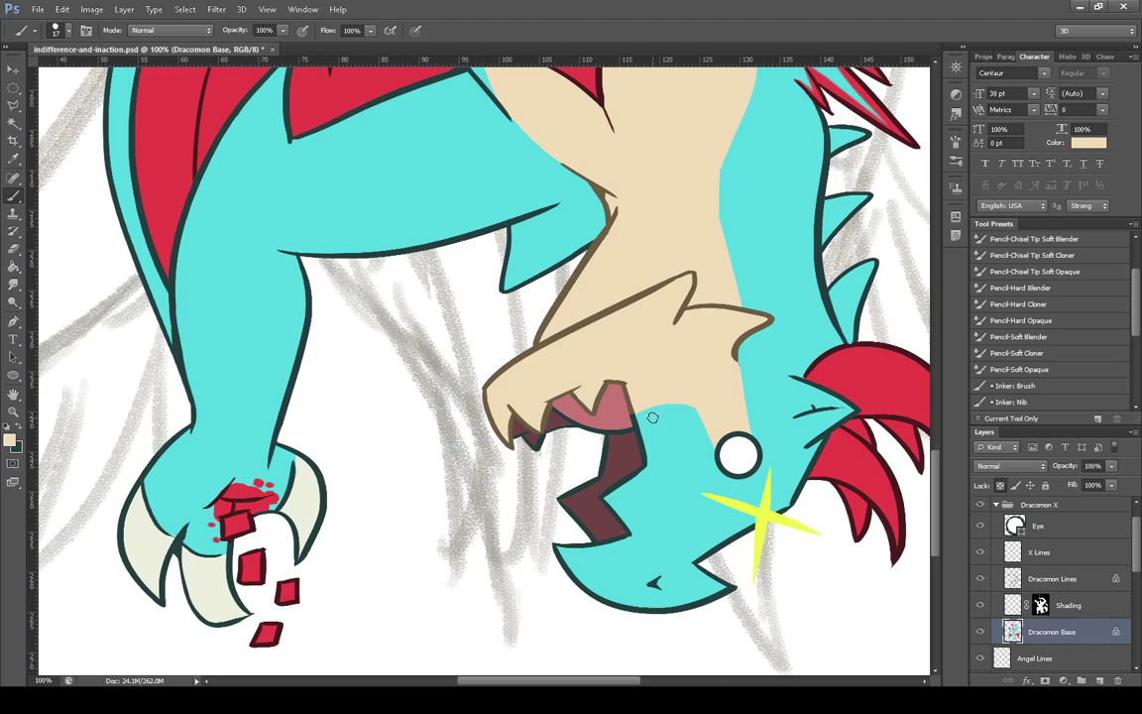
{"action": "left_click", "coordinate": [14, 285]}
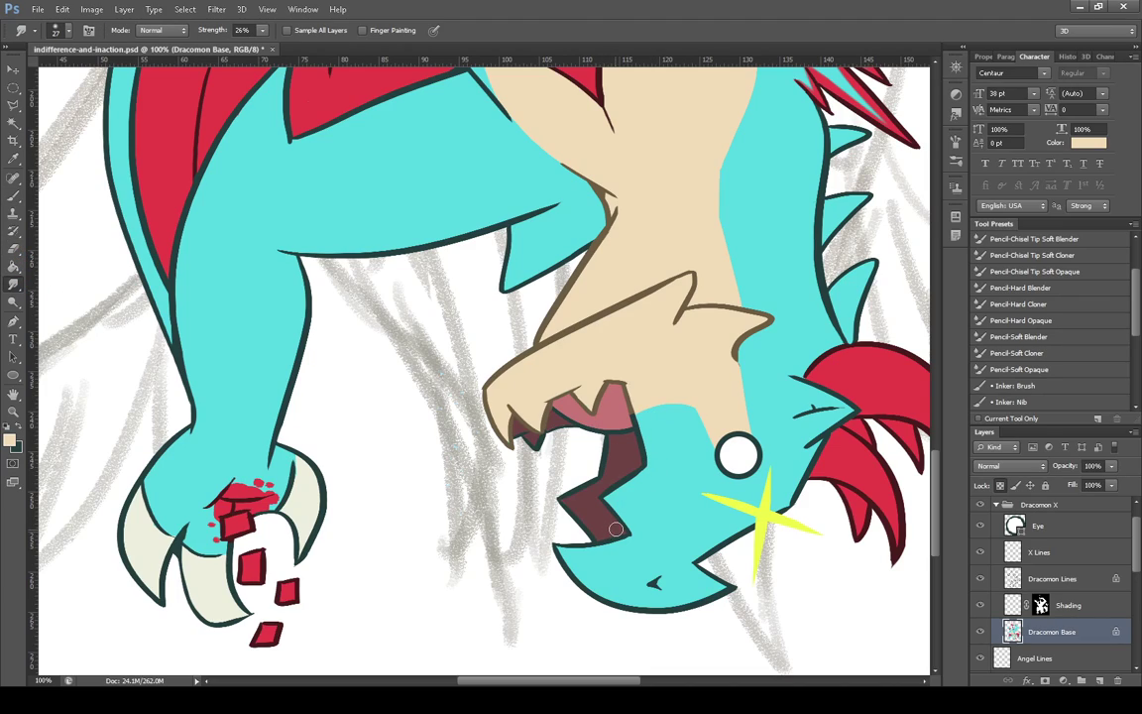
Retouch the snout outline on Dracomon Lines in the sampled brown with transparency unlocked, and lock the layer's transparency again
{"action": "left_click", "coordinate": [1051, 573]}
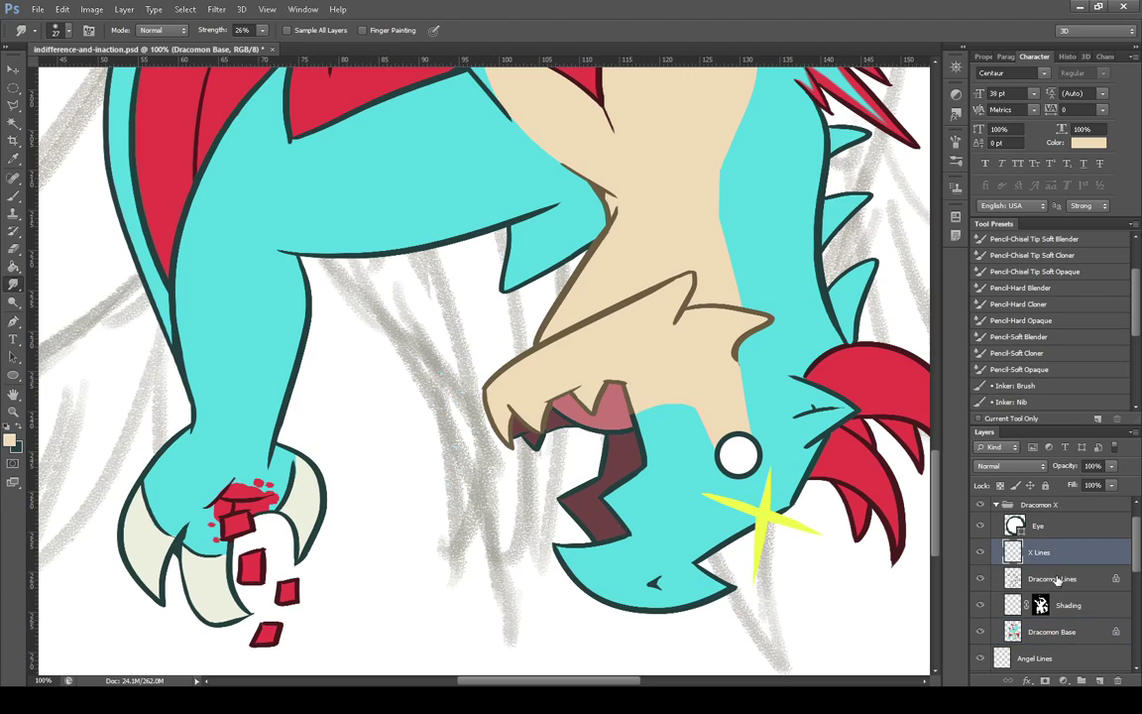
{"action": "left_click", "coordinate": [14, 198]}
{"action": "left_click", "coordinate": [14, 160]}
{"action": "left_click", "coordinate": [497, 376]}
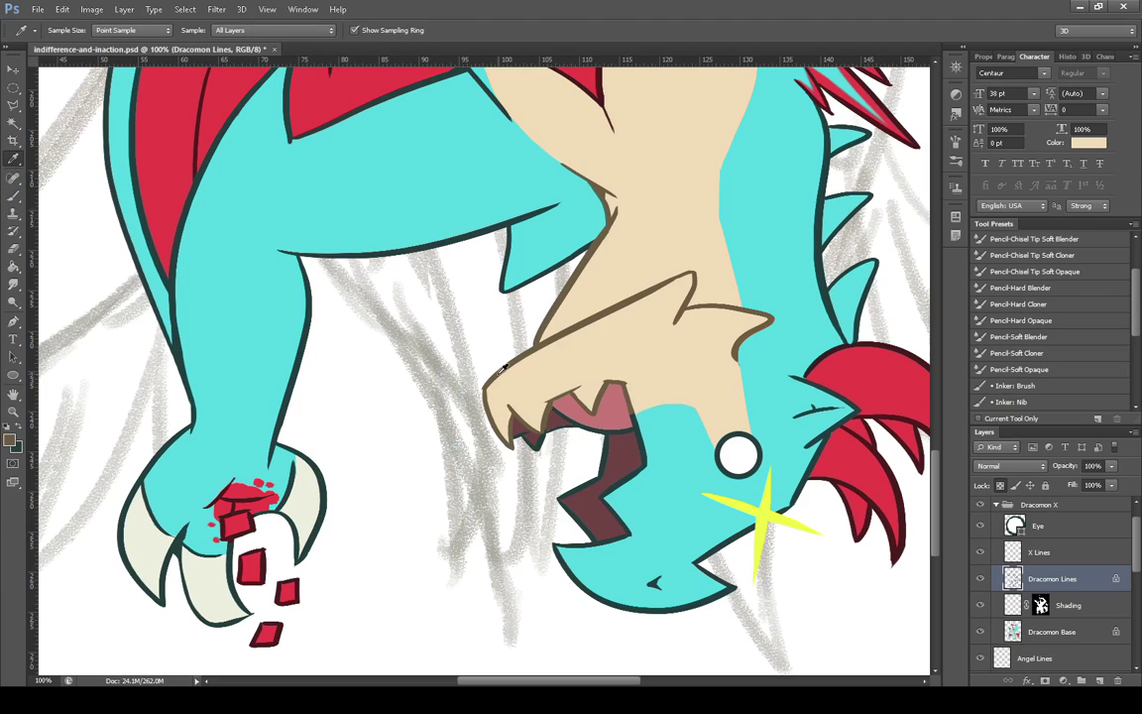
{"action": "left_click", "coordinate": [14, 195]}
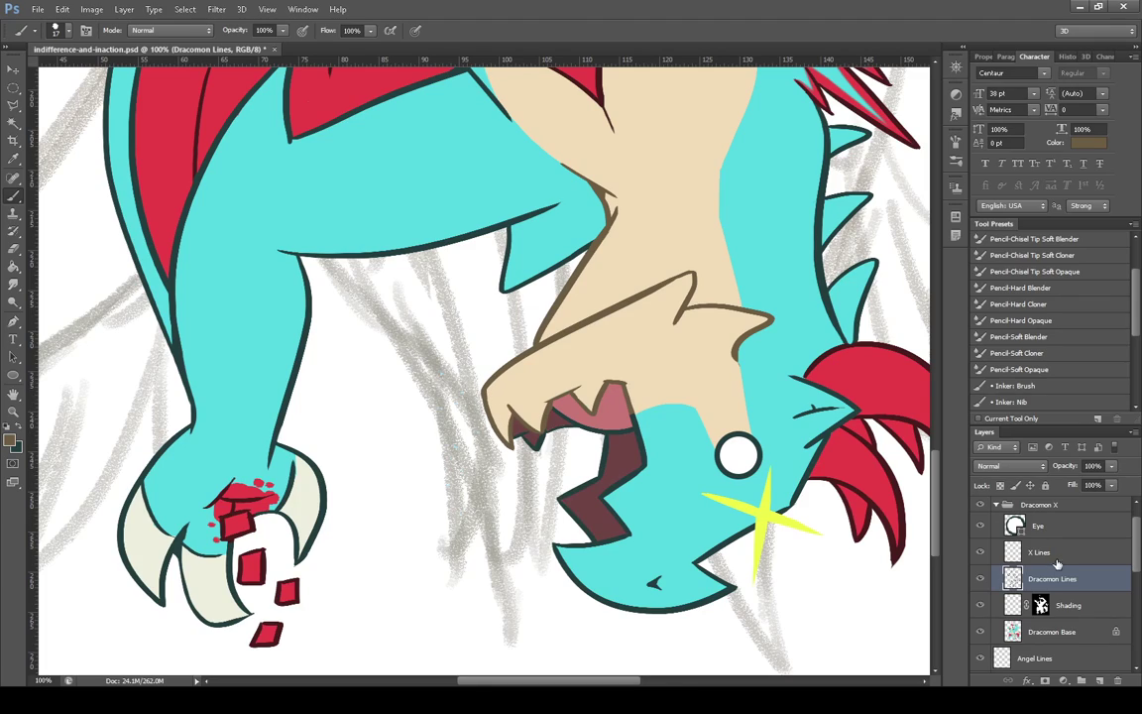
{"action": "left_click", "coordinate": [1000, 485]}
{"action": "left_click", "coordinate": [1052, 632]}
{"action": "left_click", "coordinate": [12, 256]}
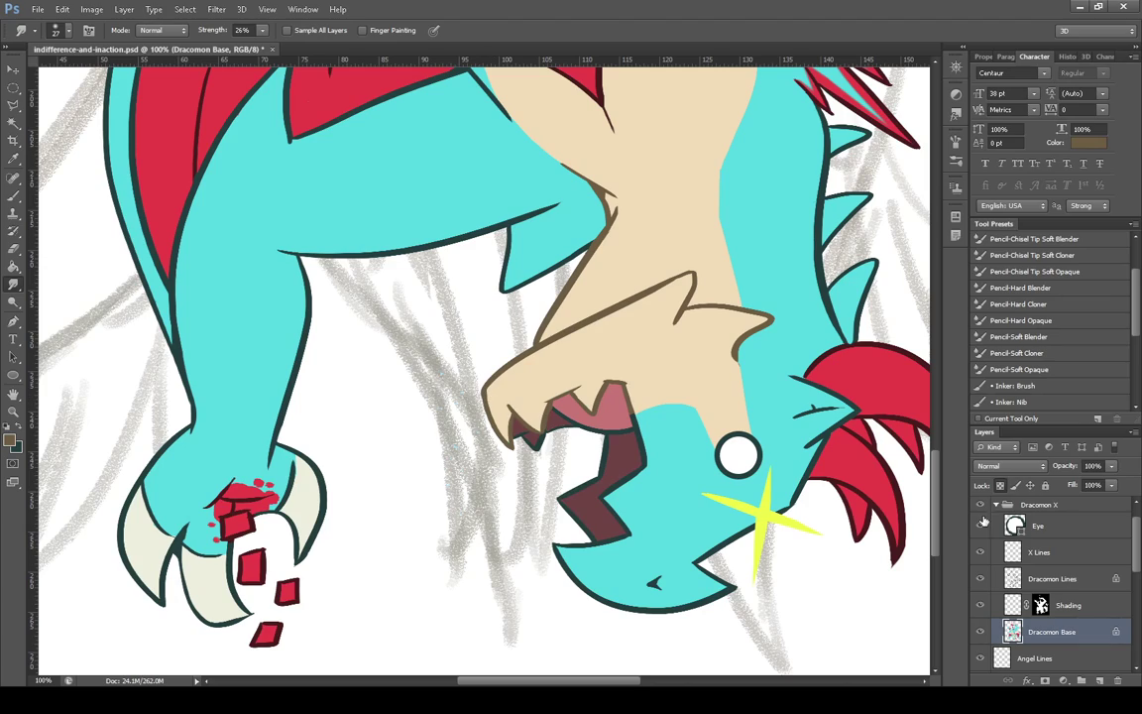
Recolour the small belly crease and the cream belly's outer curved outlines brown on Dracomon Lines
{"action": "left_click", "coordinate": [1051, 579]}
{"action": "left_click", "coordinate": [14, 198]}
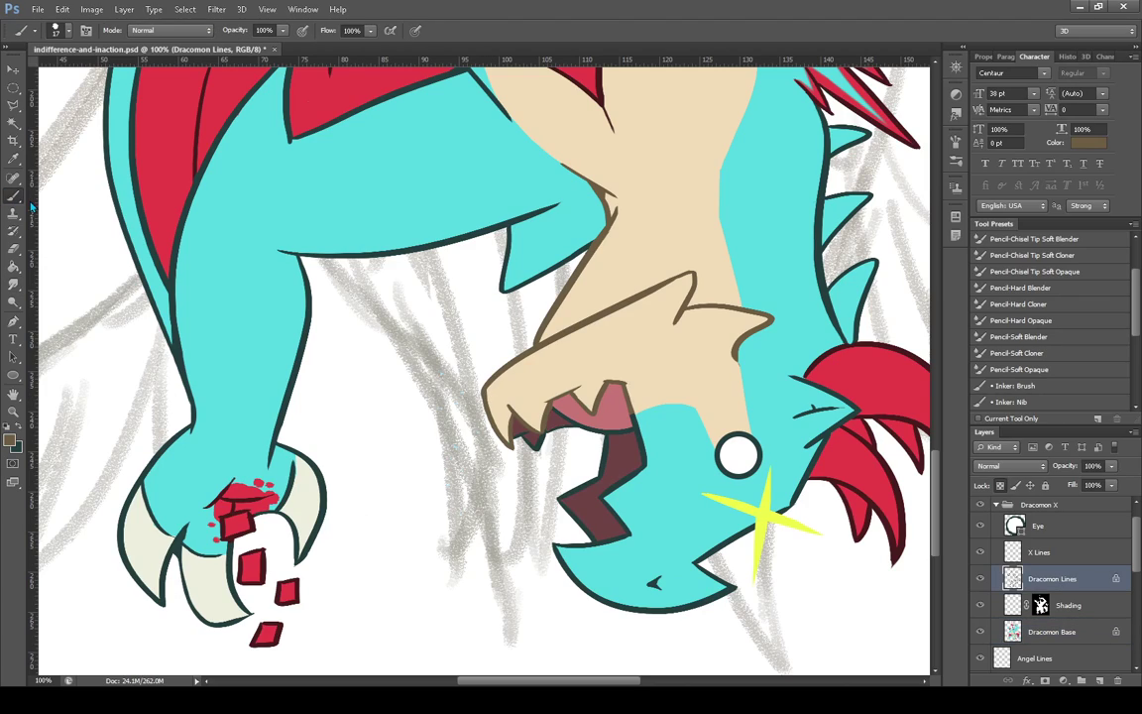
{"action": "scroll", "coordinate": [937, 413], "scroll_direction": "up", "scroll_amount": 8}
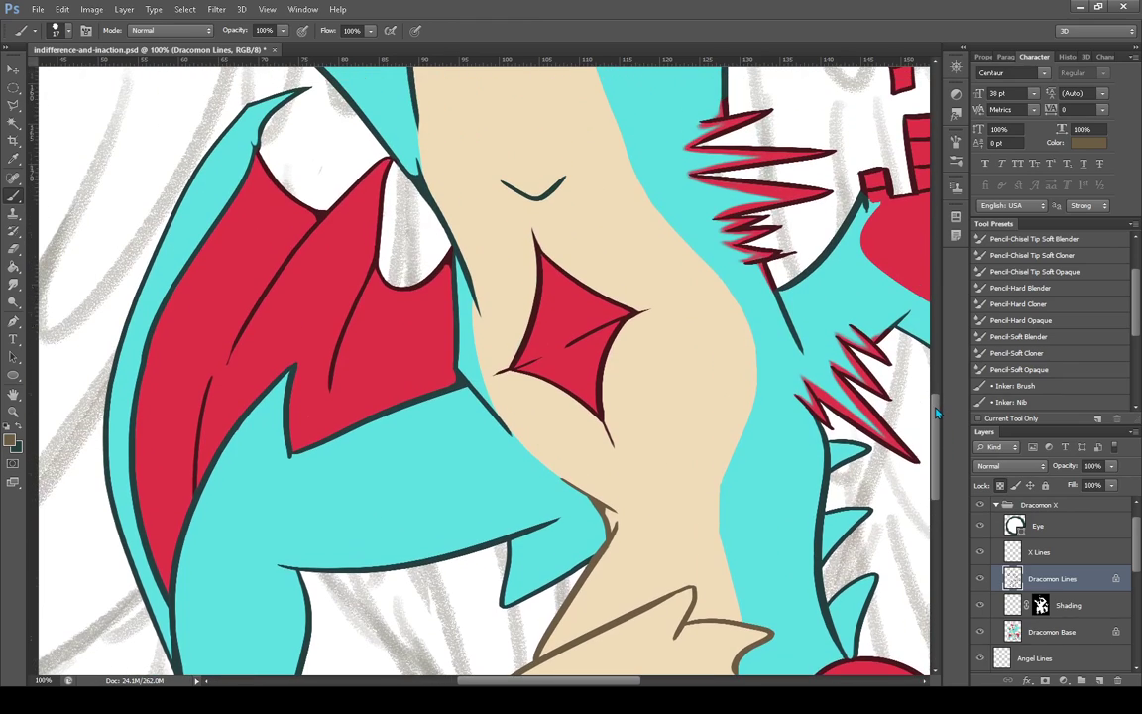
{"action": "scroll", "coordinate": [937, 412], "scroll_direction": "up", "scroll_amount": 3}
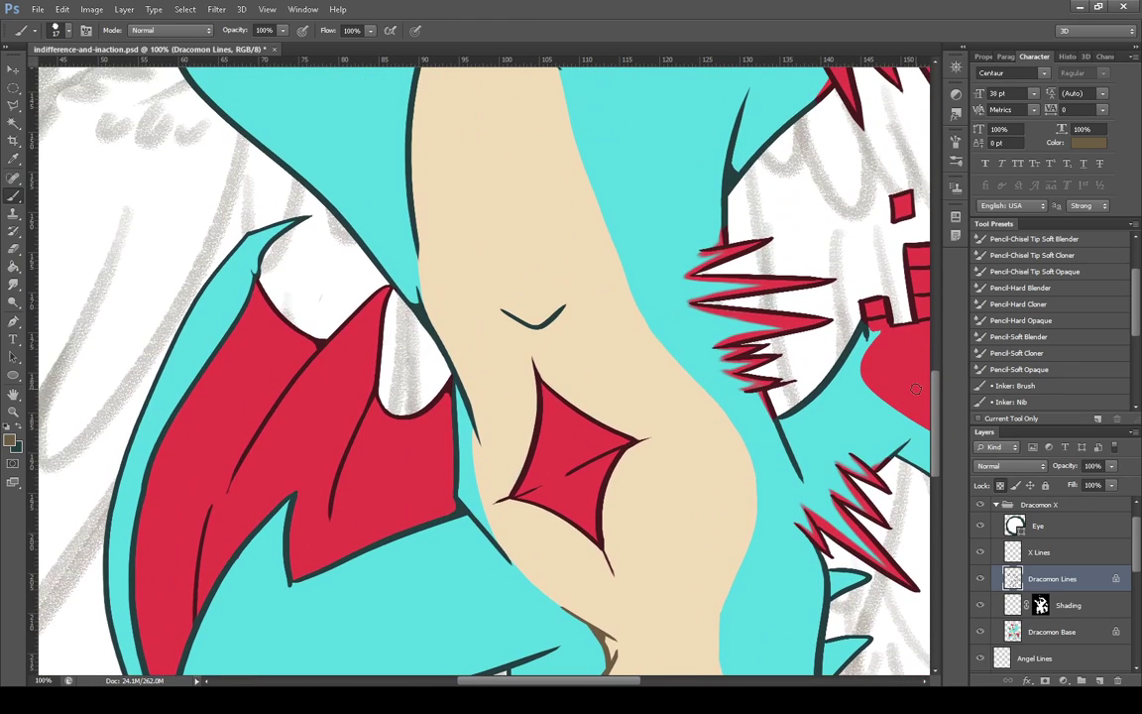
{"action": "left_click_drag", "start_coordinate": [501, 310], "coordinate": [544, 326]}
{"action": "mouse_move", "coordinate": [937, 441]}
{"action": "left_mouse_down"}
{"action": "mouse_move", "coordinate": [938, 415]}
{"action": "mouse_move", "coordinate": [937, 445]}
{"action": "left_mouse_up"}
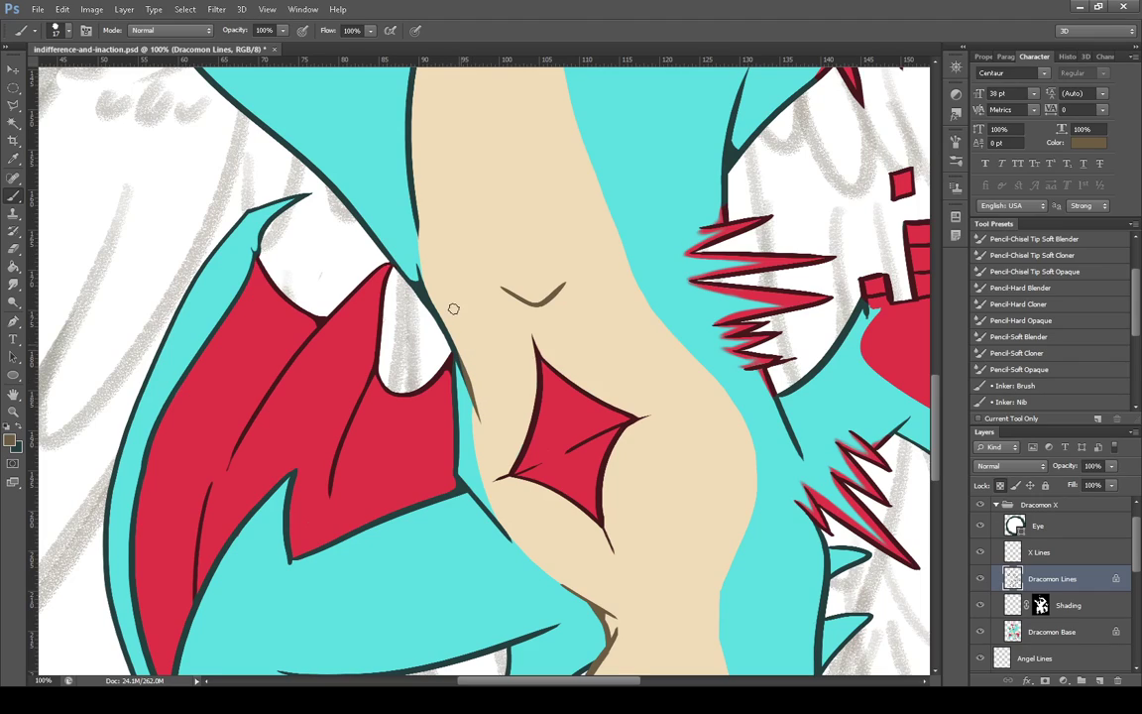
{"action": "scroll", "coordinate": [937, 421], "scroll_direction": "up", "scroll_amount": 6}
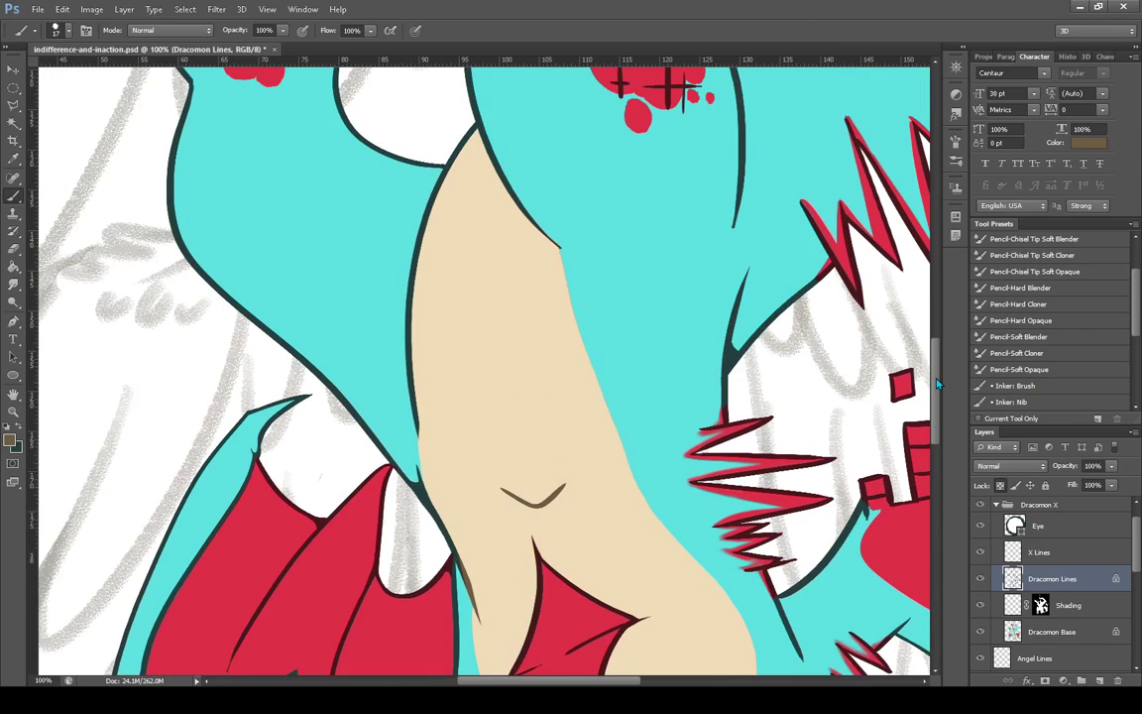
{"action": "mouse_move", "coordinate": [410, 401]}
{"action": "left_mouse_down"}
{"action": "mouse_move", "coordinate": [420, 440]}
{"action": "mouse_move", "coordinate": [401, 338]}
{"action": "mouse_move", "coordinate": [411, 384]}
{"action": "mouse_move", "coordinate": [412, 297]}
{"action": "mouse_move", "coordinate": [414, 310]}
{"action": "mouse_move", "coordinate": [432, 248]}
{"action": "mouse_move", "coordinate": [415, 287]}
{"action": "mouse_move", "coordinate": [474, 152]}
{"action": "left_mouse_up"}
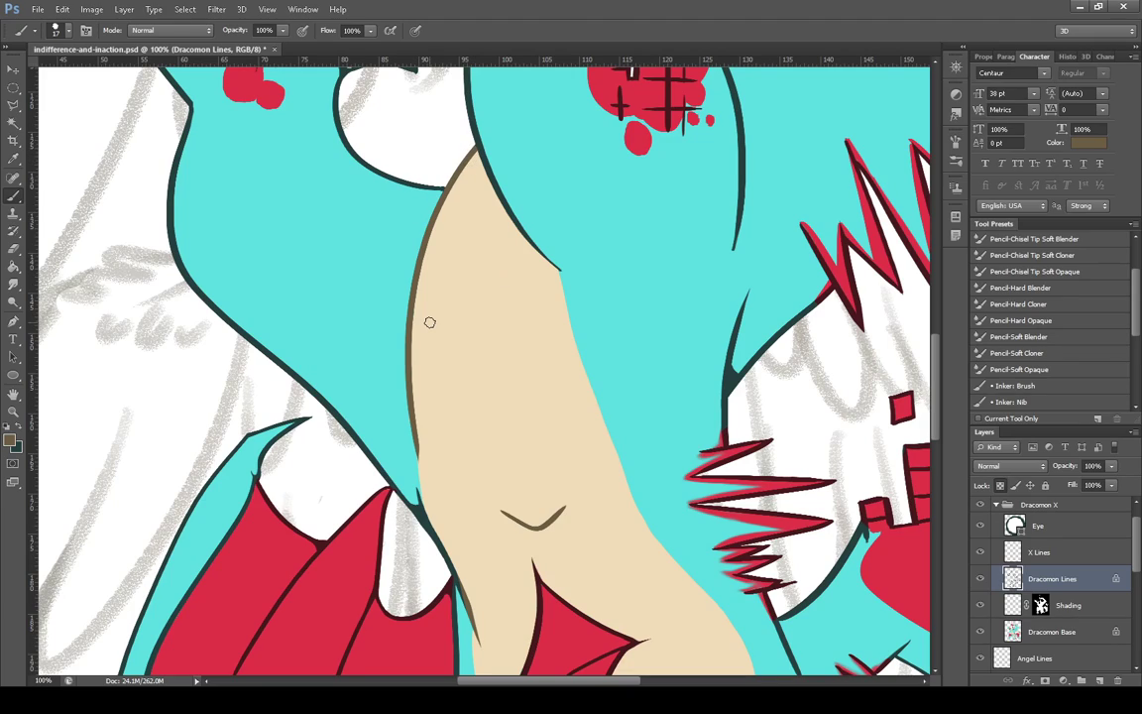
Examine the recoloured outlines on the belly edge, legs and tail, and over the dragon as a whole
{"action": "left_click", "coordinate": [13, 285]}
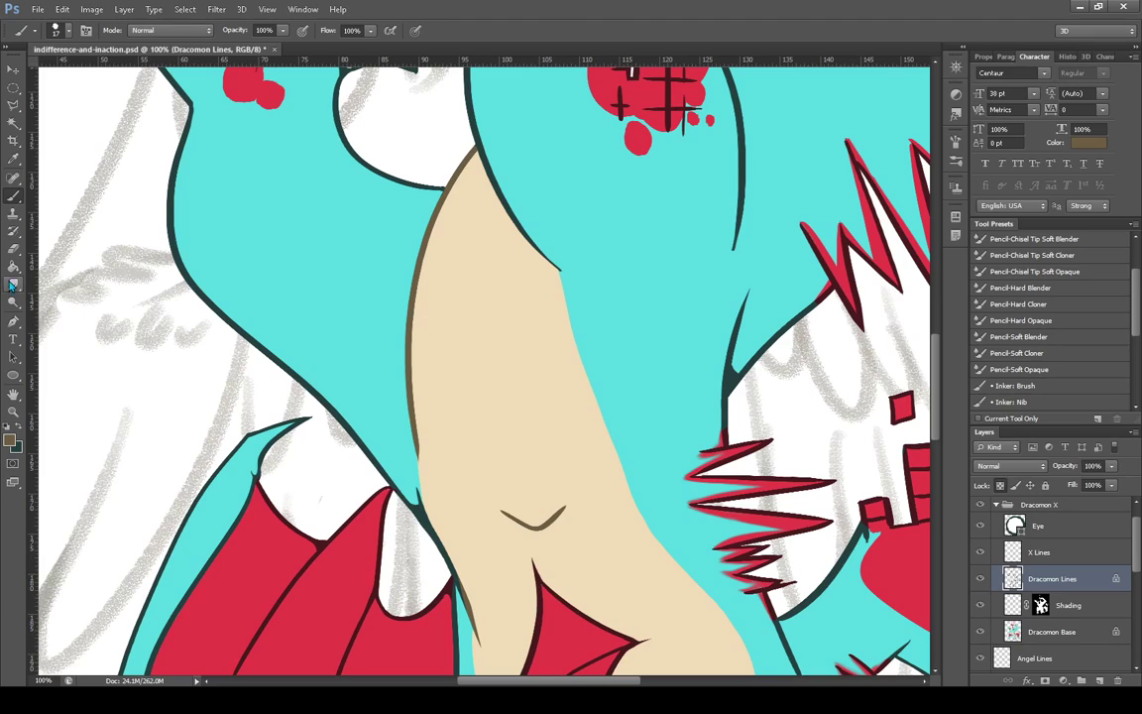
{"action": "left_click", "coordinate": [1051, 631]}
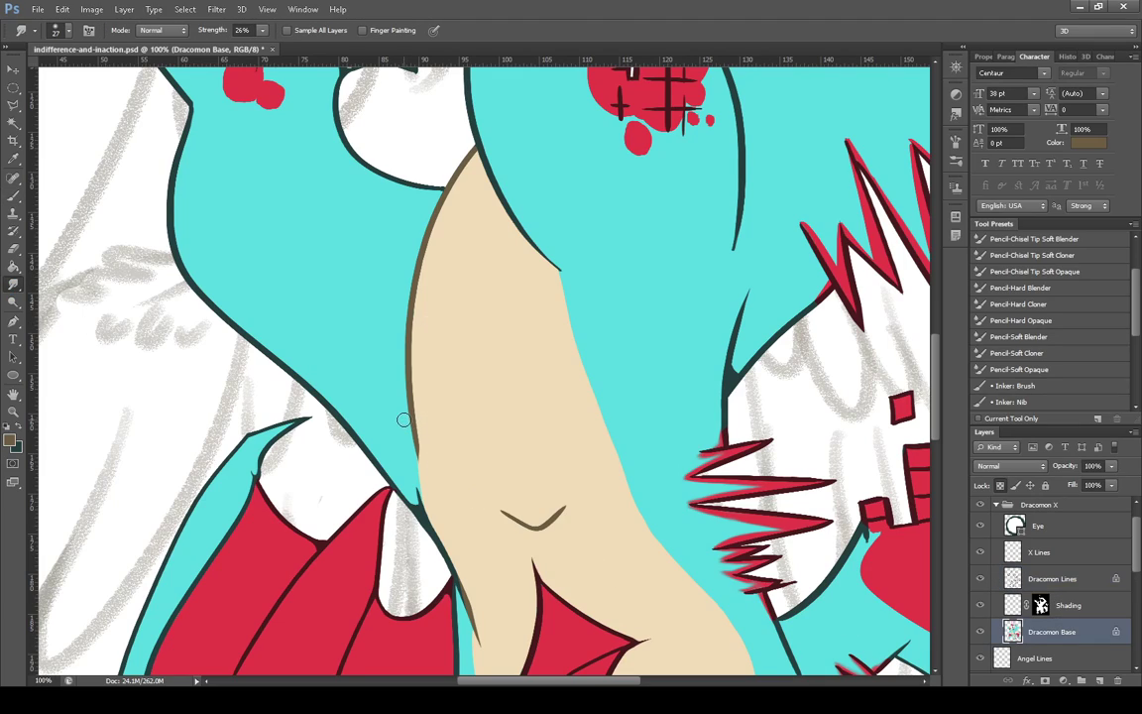
{"action": "left_click", "coordinate": [14, 195]}
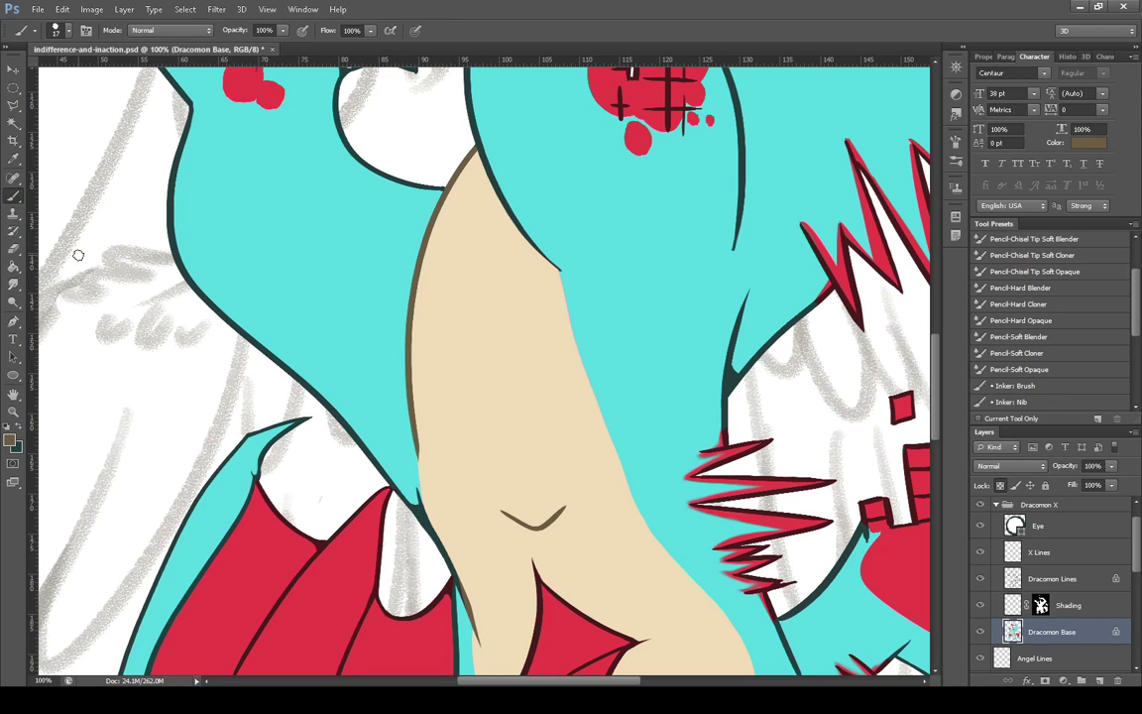
{"action": "key", "text": "z"}
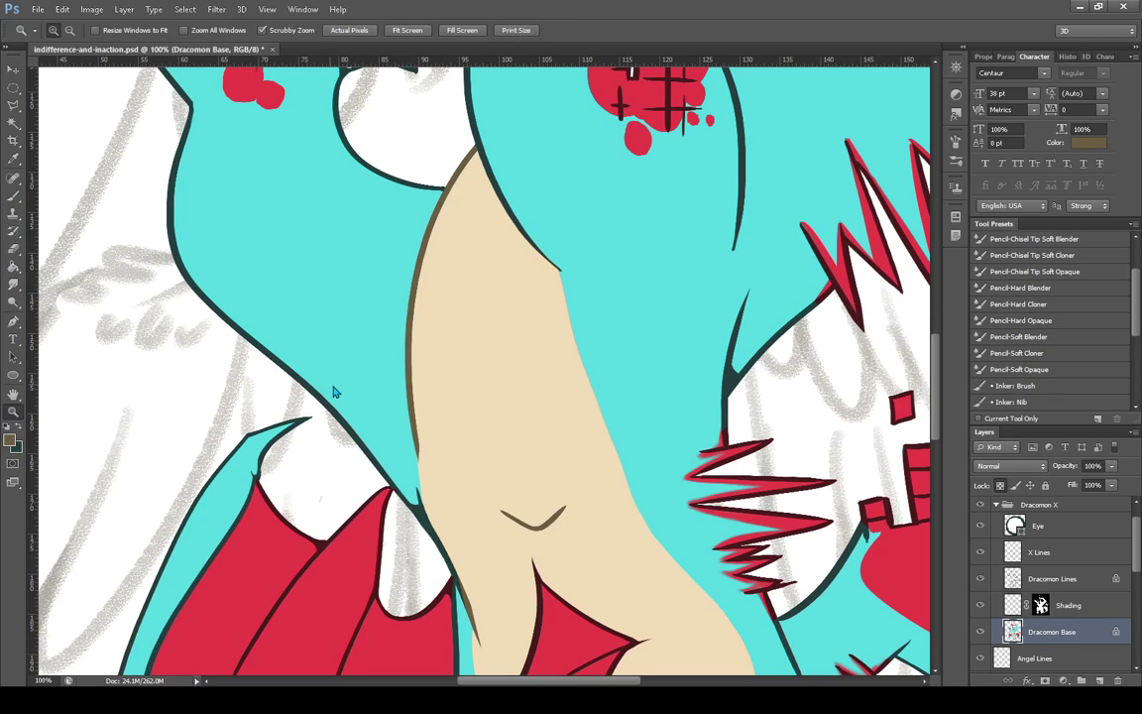
{"action": "key", "text": "ctrl+0"}
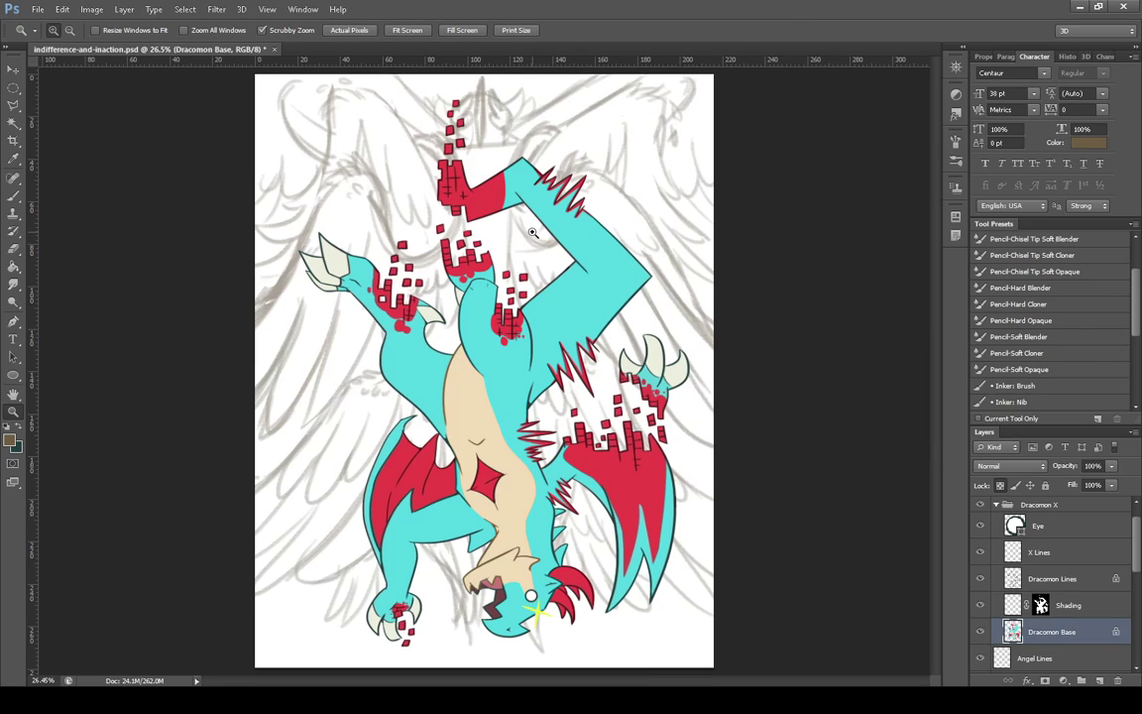
{"action": "left_click_drag", "start_coordinate": [590, 223], "coordinate": [842, 353]}
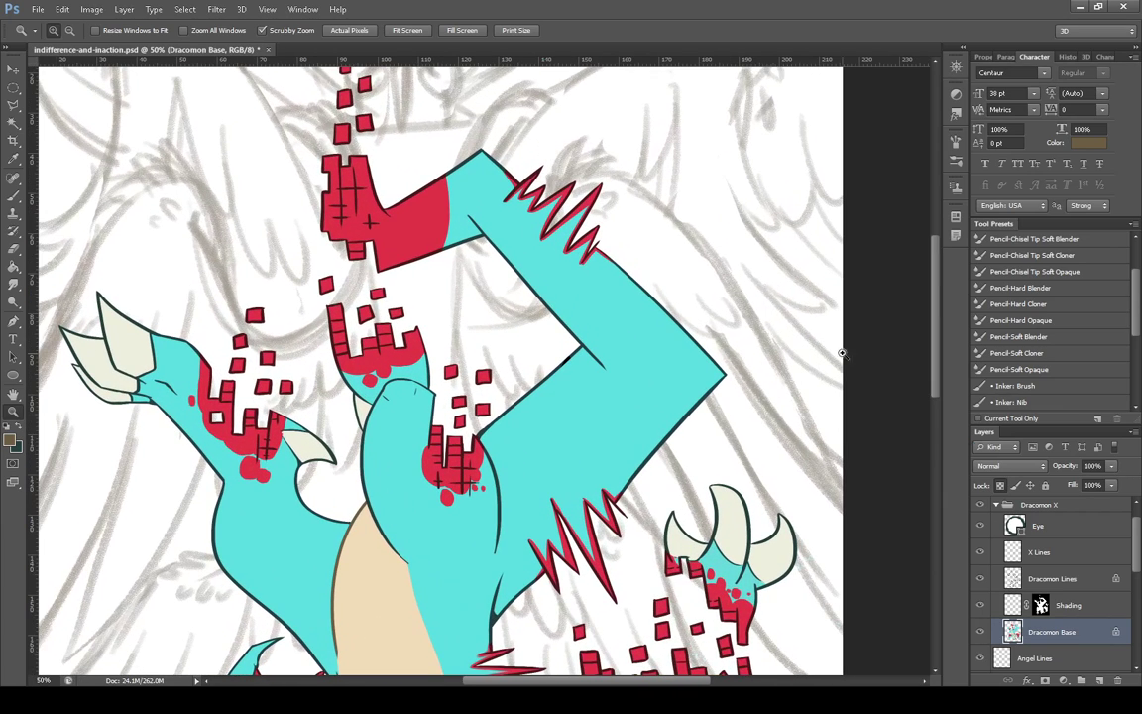
{"action": "left_click", "coordinate": [13, 284]}
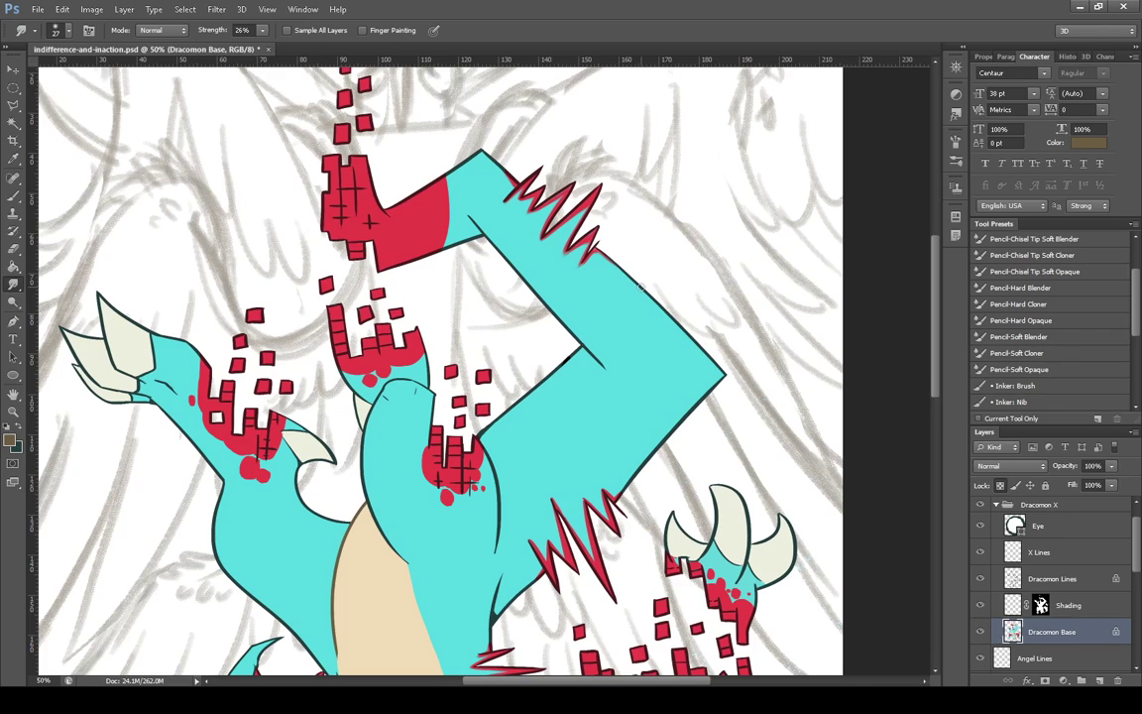
{"action": "left_click", "coordinate": [13, 409]}
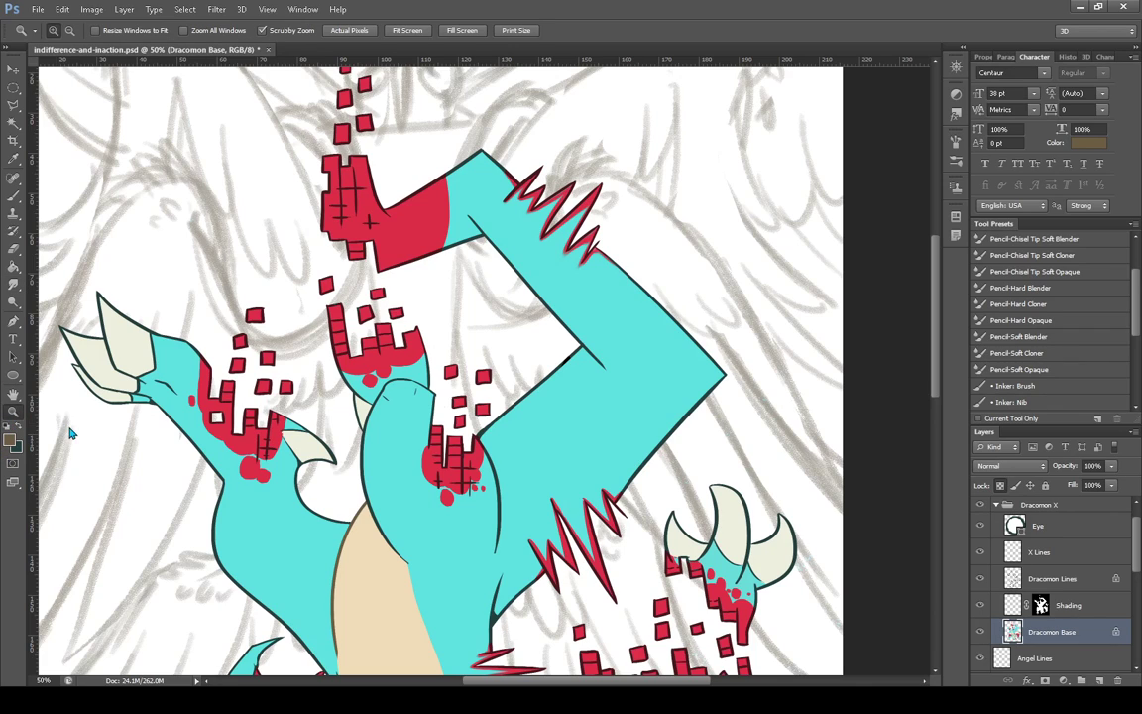
{"action": "key", "text": "ctrl+0"}
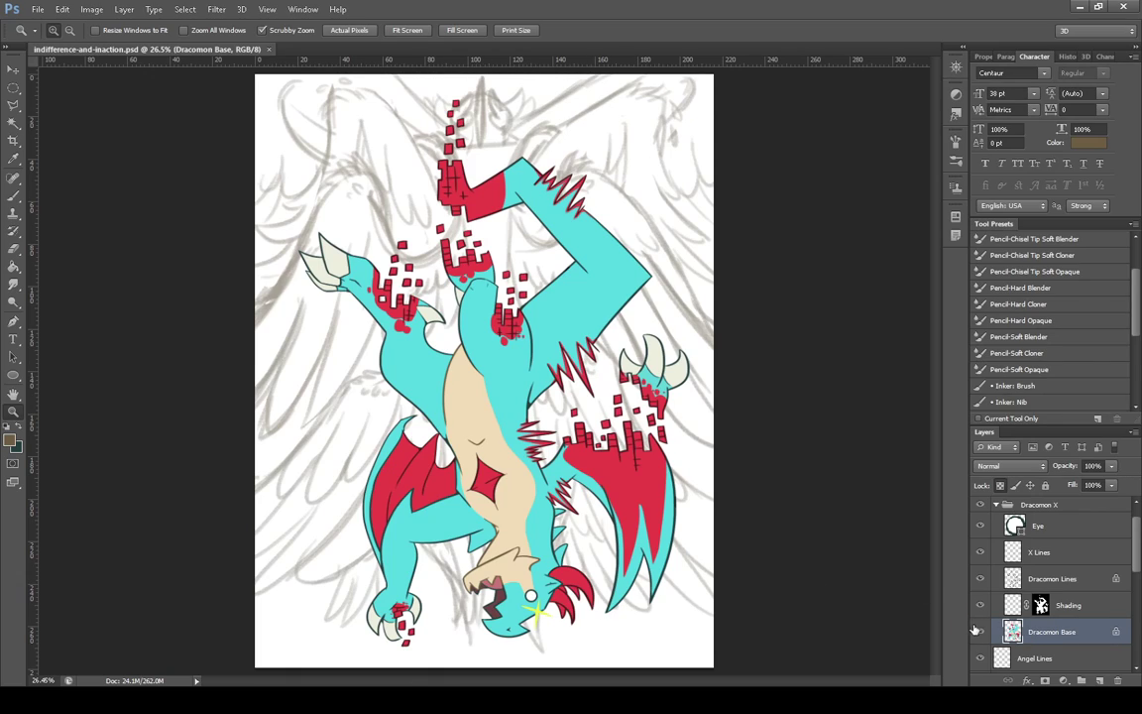
Collapse the Dracomon X group and toggle its visibility to view the angel sketch on its own
{"action": "scroll", "coordinate": [1026, 639], "scroll_direction": "up", "scroll_amount": 1}
{"action": "left_click", "coordinate": [996, 531]}
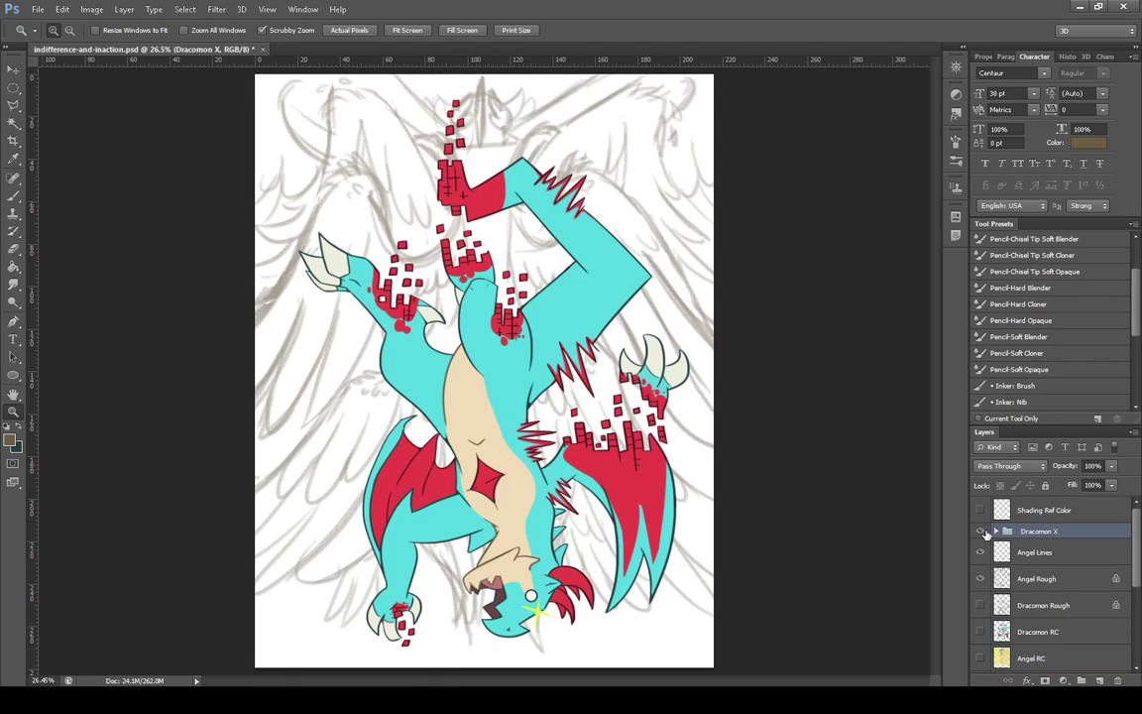
{"action": "left_click", "coordinate": [981, 531]}
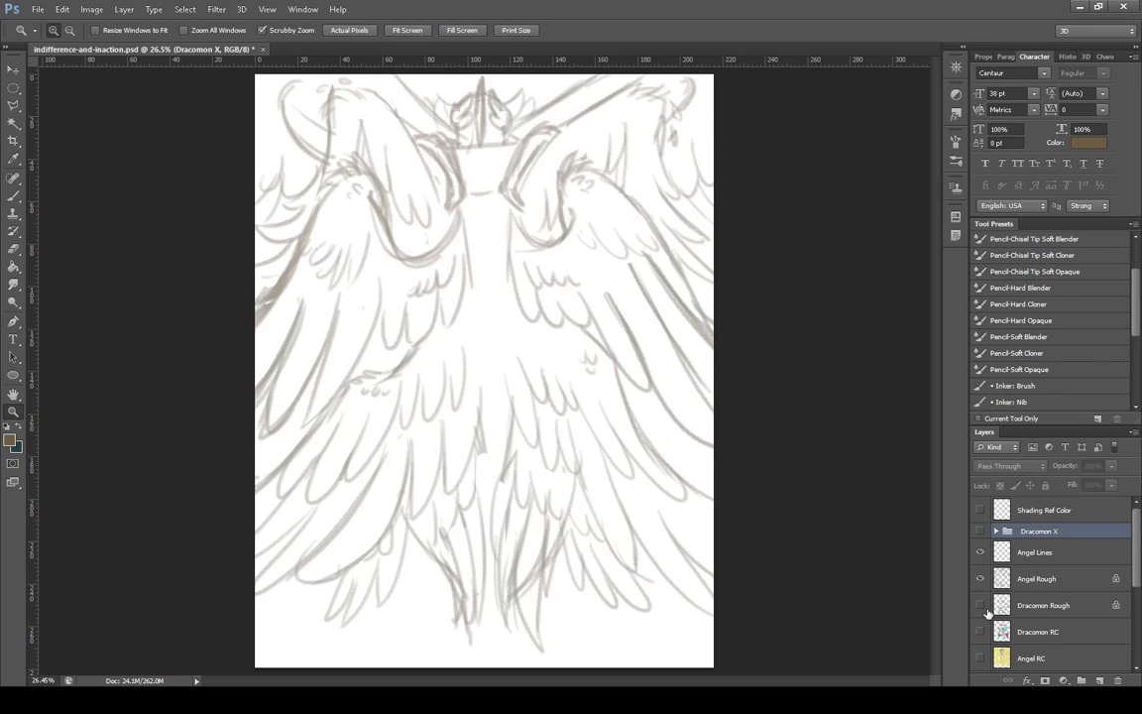
{"action": "left_click", "coordinate": [981, 531]}
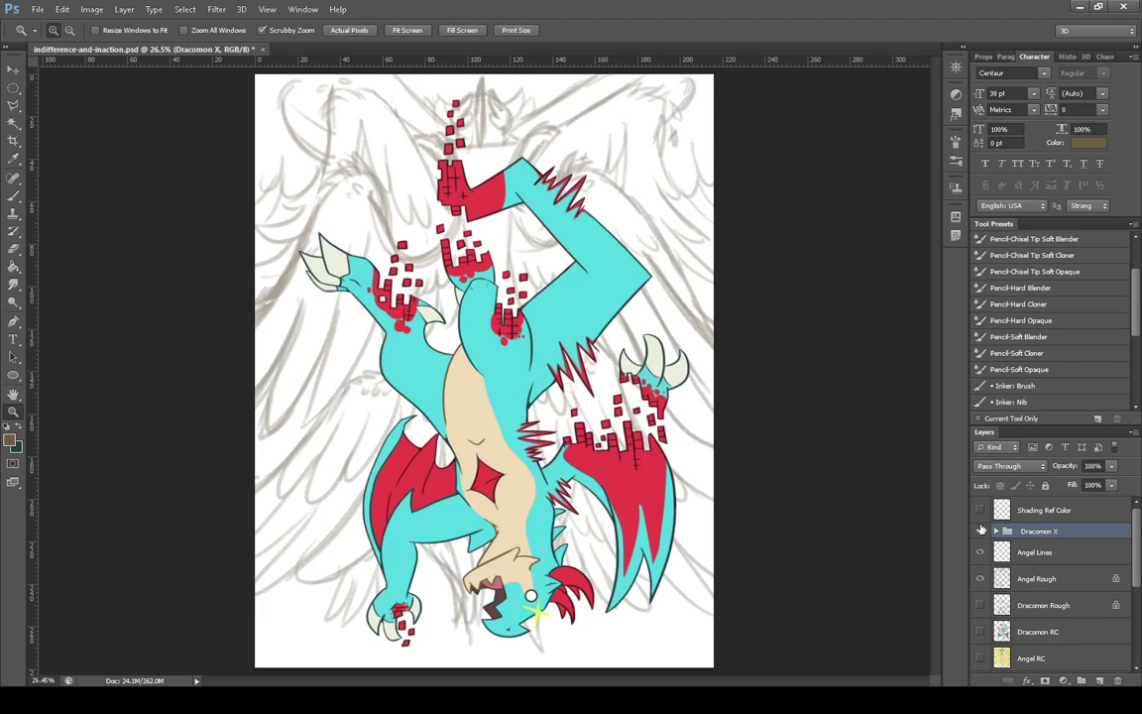
Show the Shading Ref Color layer and sample its purple swatch for brushing on the Shading layer of the Dracomon X group
{"action": "left_click", "coordinate": [981, 512]}
{"action": "left_click", "coordinate": [997, 532]}
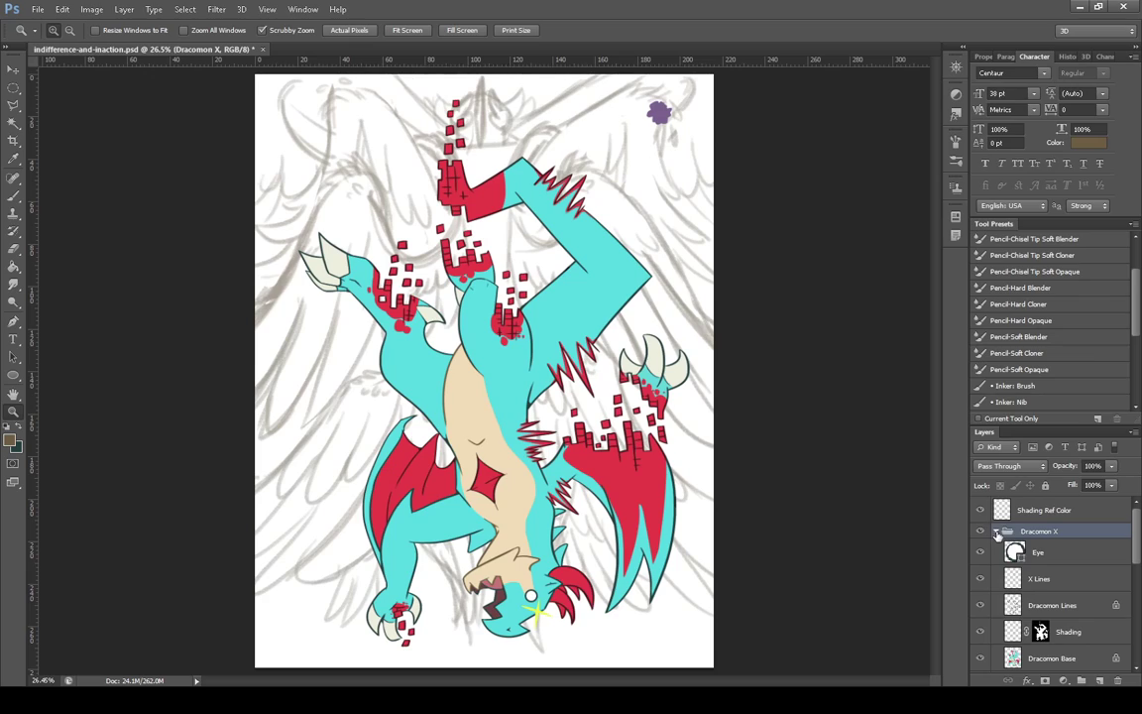
{"action": "left_click", "coordinate": [13, 158]}
{"action": "left_click", "coordinate": [659, 107]}
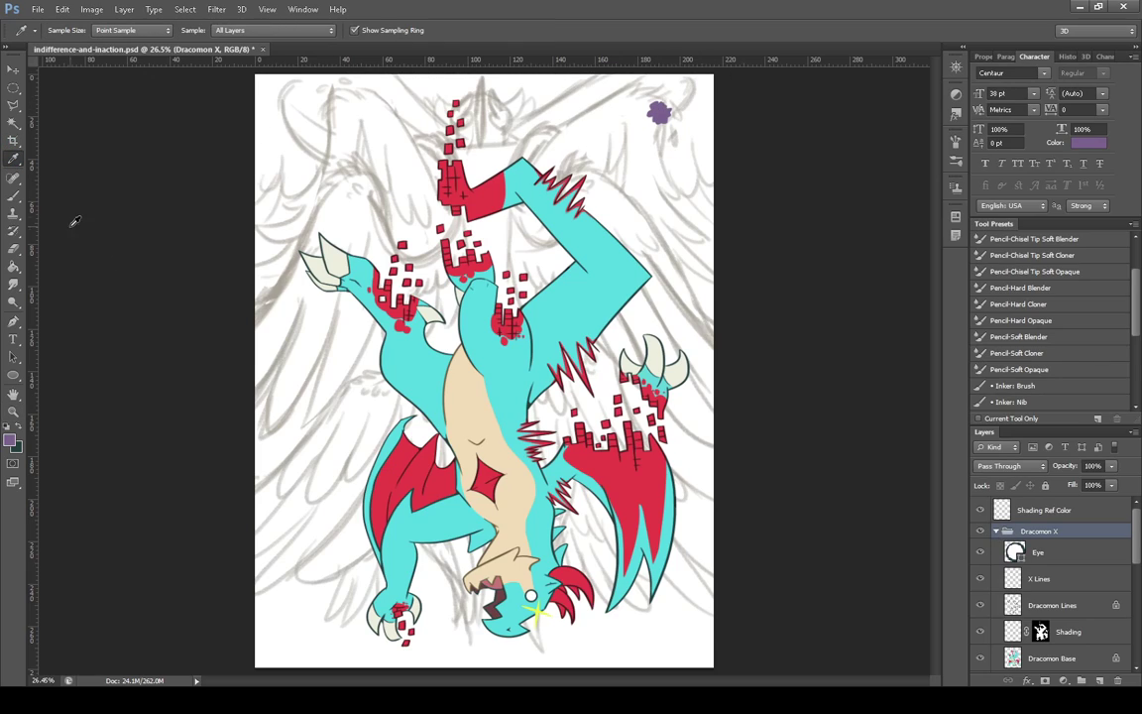
{"action": "left_click", "coordinate": [13, 194]}
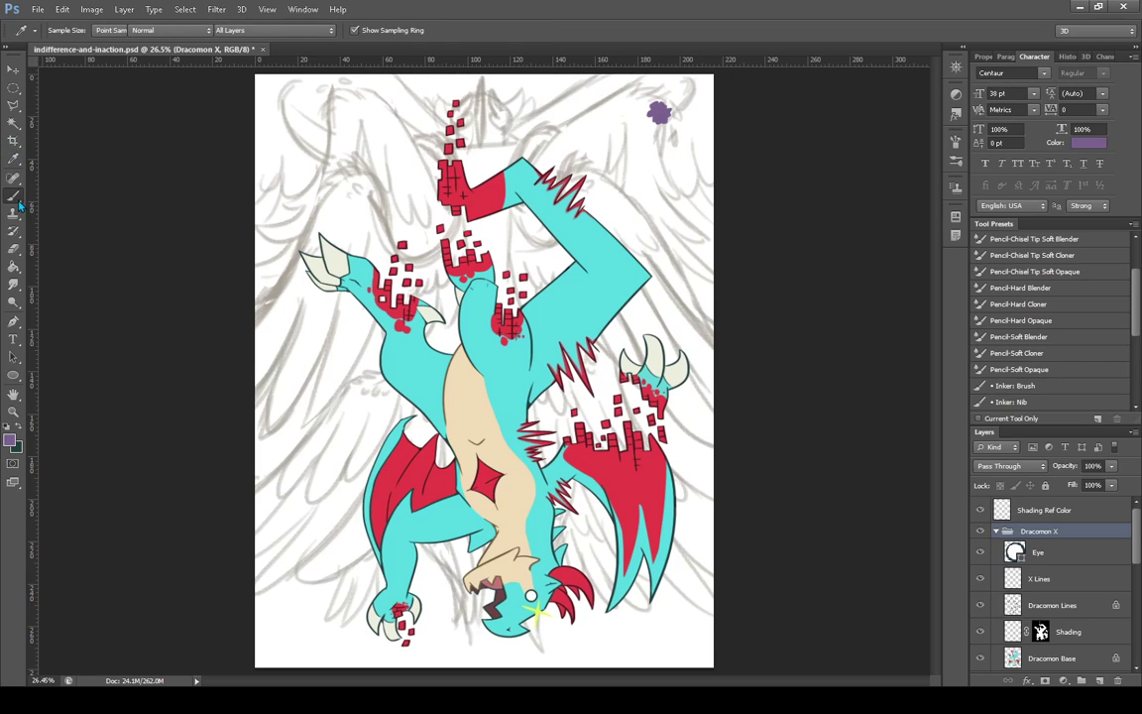
{"action": "left_click", "coordinate": [1038, 631]}
Show the BG, MTNs Grad, Mtns RC and Angel RC layers as coloured backdrop behind the dragon
{"action": "scroll", "coordinate": [1039, 625], "scroll_direction": "down", "scroll_amount": 2}
{"action": "scroll", "coordinate": [1040, 625], "scroll_direction": "down", "scroll_amount": 3}
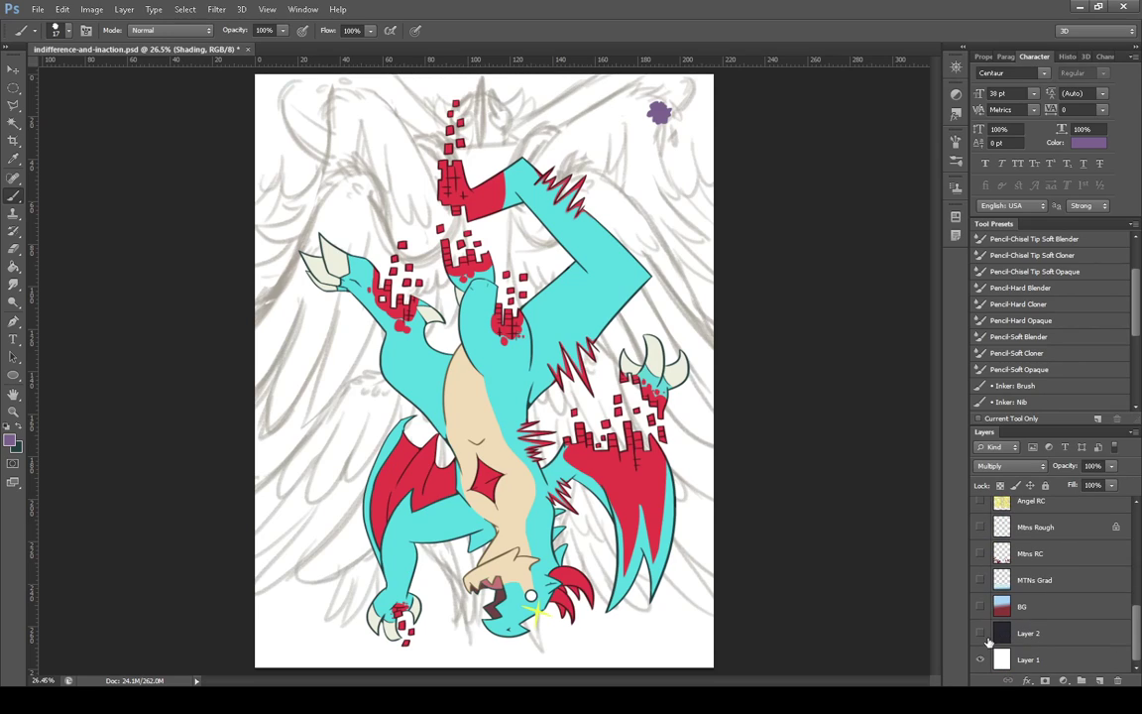
{"action": "left_click", "coordinate": [980, 606]}
{"action": "left_click", "coordinate": [980, 580]}
{"action": "left_click", "coordinate": [980, 553]}
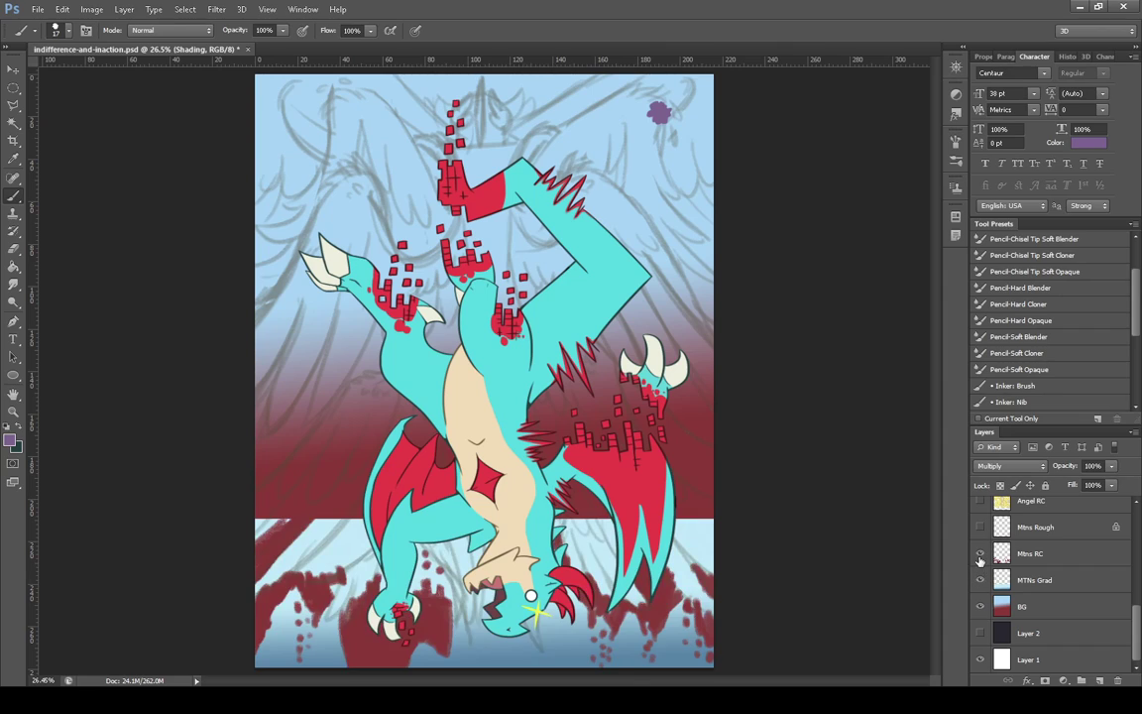
{"action": "scroll", "coordinate": [983, 562], "scroll_direction": "up", "scroll_amount": 2}
{"action": "left_click", "coordinate": [980, 553]}
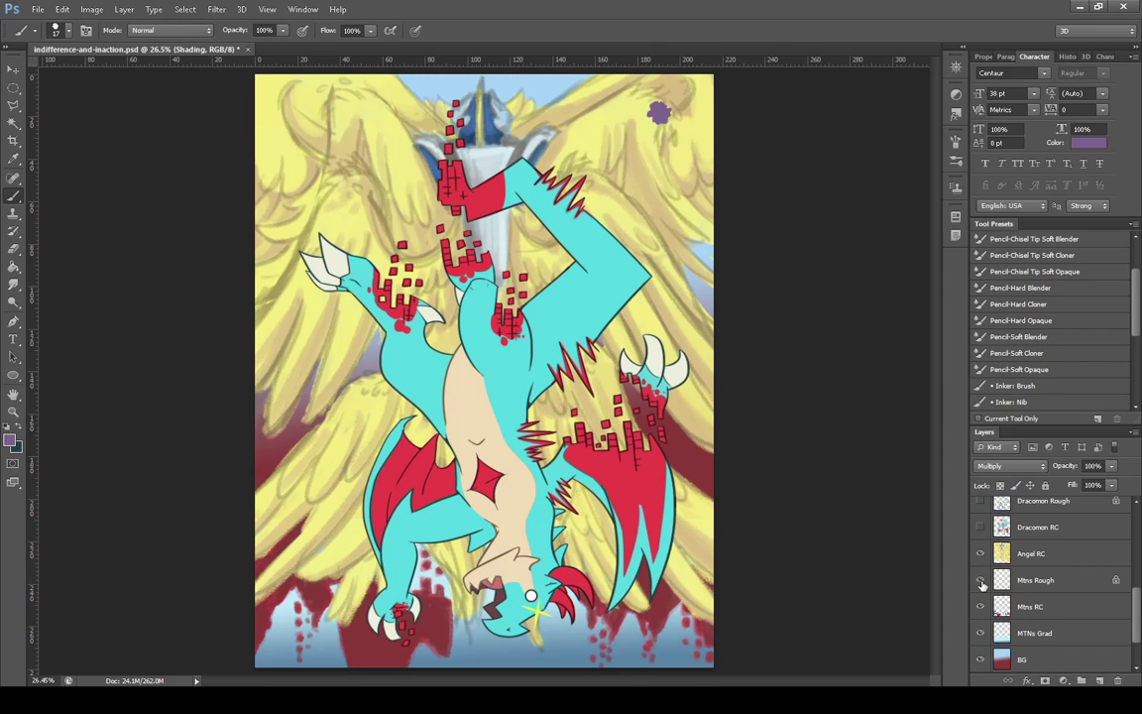
Set the Shading layer's opacity to 75% and block in first shadow strokes on the dragon's thigh beside the belly with a 50 px brush
{"action": "scroll", "coordinate": [982, 583], "scroll_direction": "up", "scroll_amount": 5}
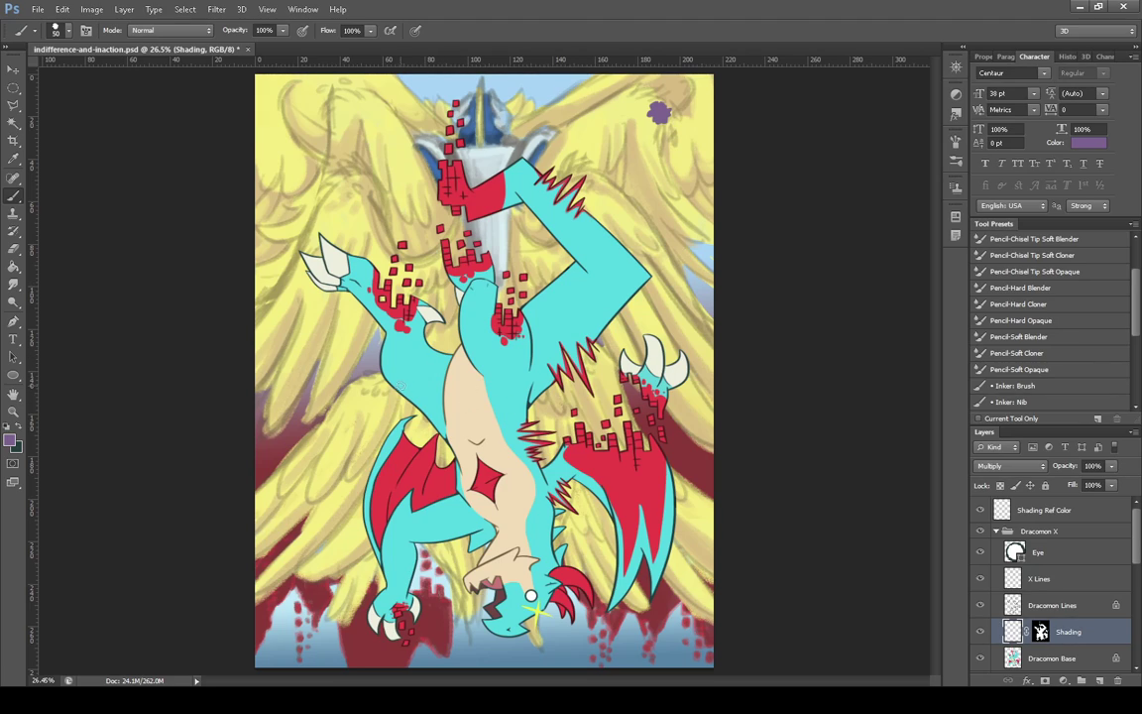
{"action": "left_click_drag", "start_coordinate": [402, 391], "coordinate": [435, 352]}
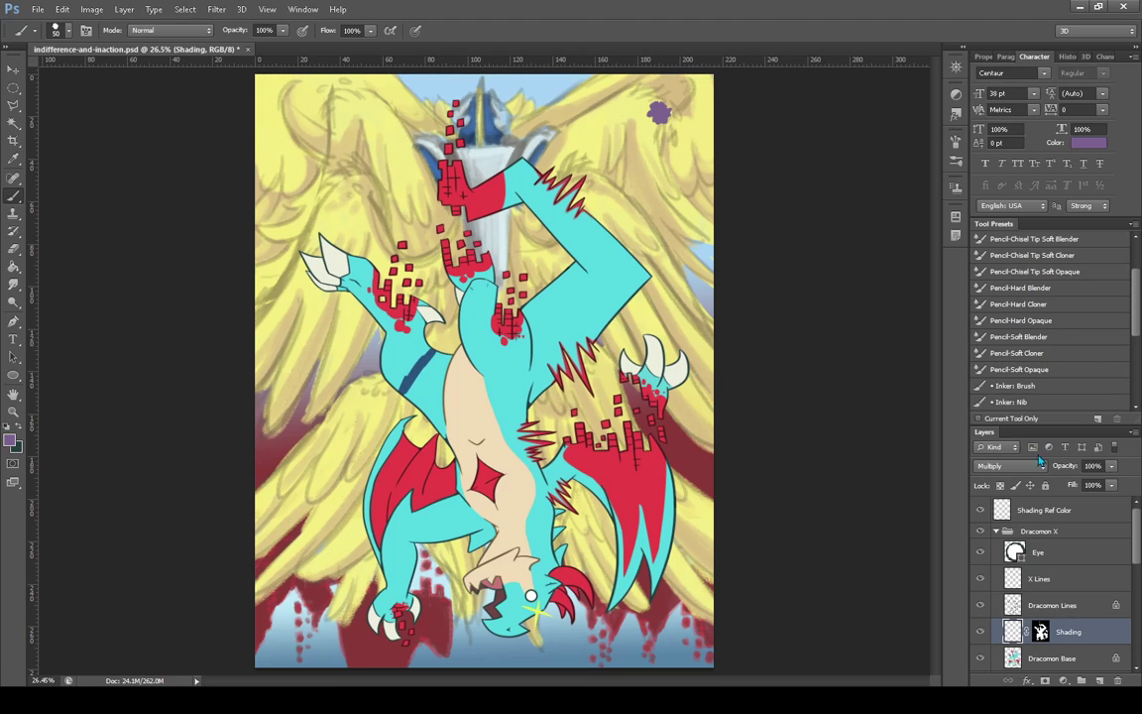
{"action": "left_click", "coordinate": [1096, 486]}
{"action": "left_click_drag", "start_coordinate": [408, 396], "coordinate": [438, 432]}
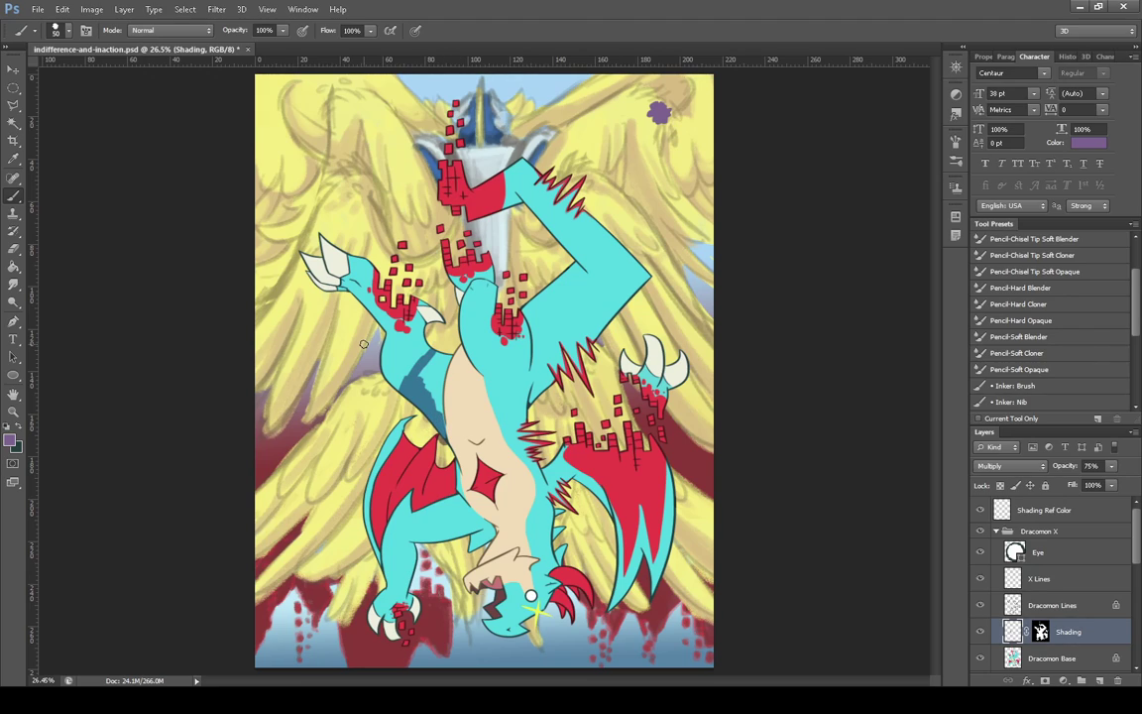
Select the small gap between thigh and wing on the Dracomon Lines layer and paint it black on the Shading layer's mask
{"action": "left_click", "coordinate": [14, 121]}
{"action": "left_click", "coordinate": [1052, 605]}
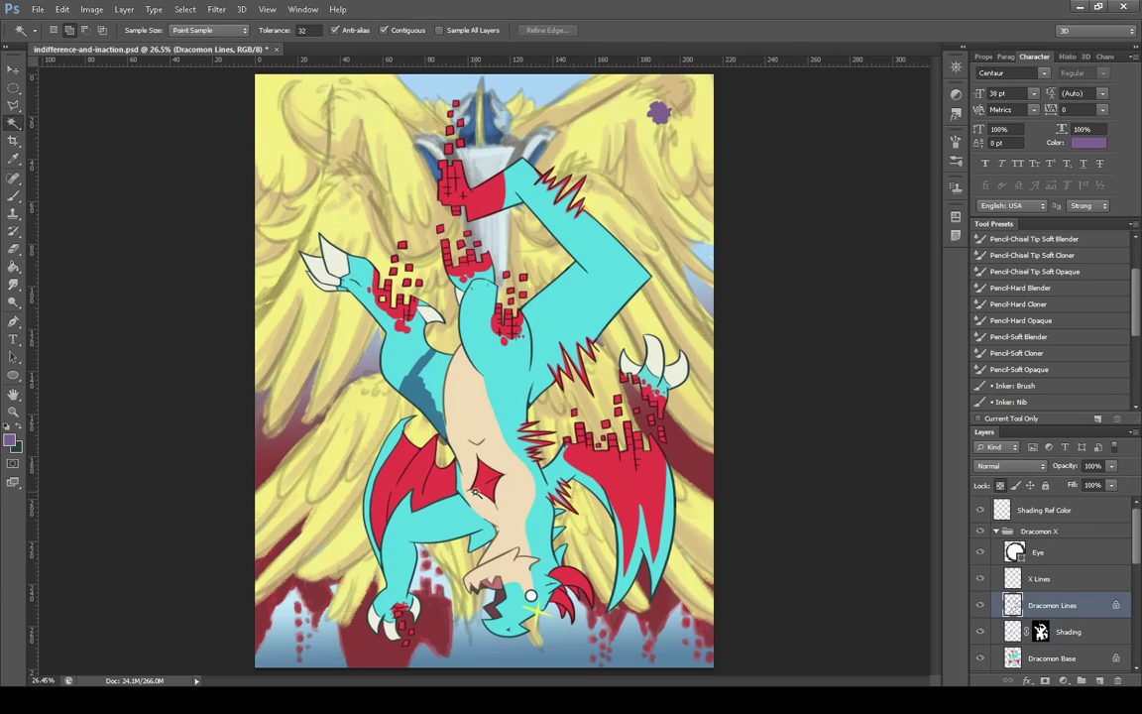
{"action": "left_click", "coordinate": [448, 452]}
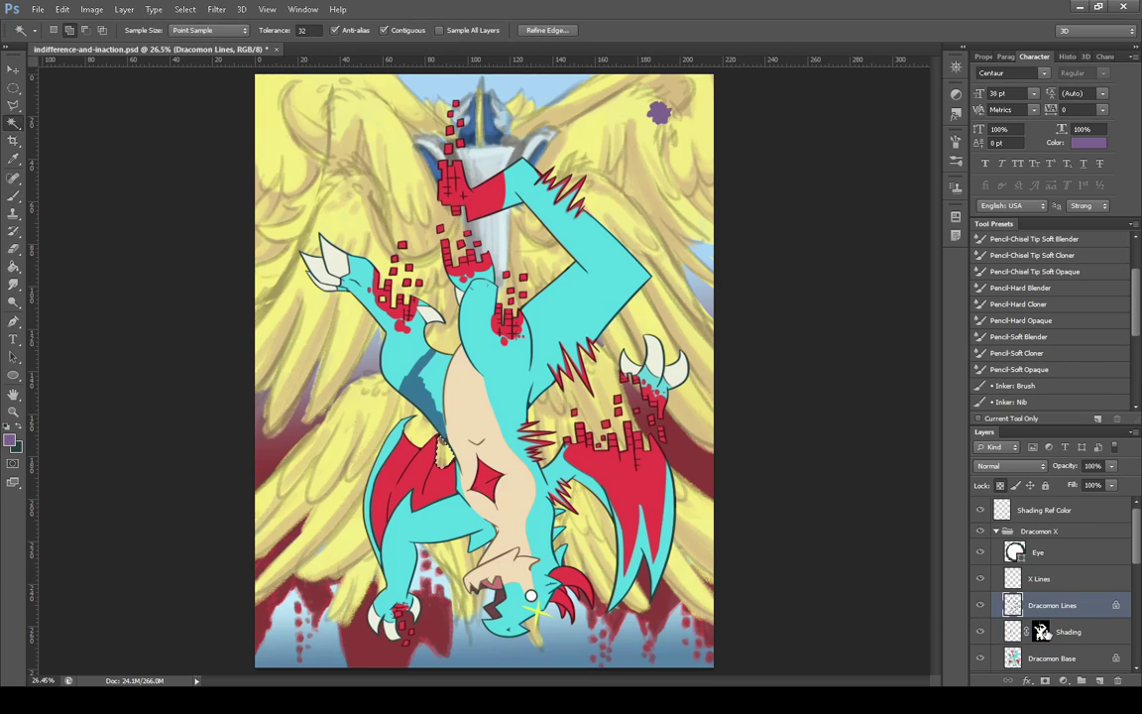
{"action": "left_click", "coordinate": [1042, 632]}
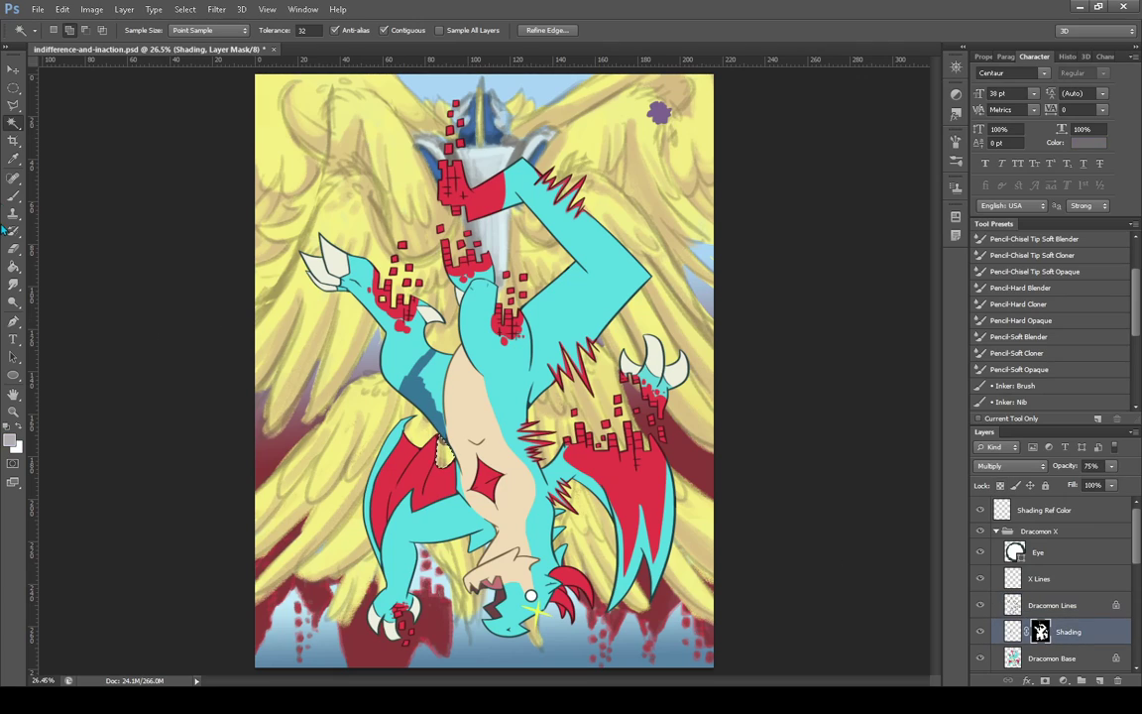
{"action": "left_click", "coordinate": [7, 427]}
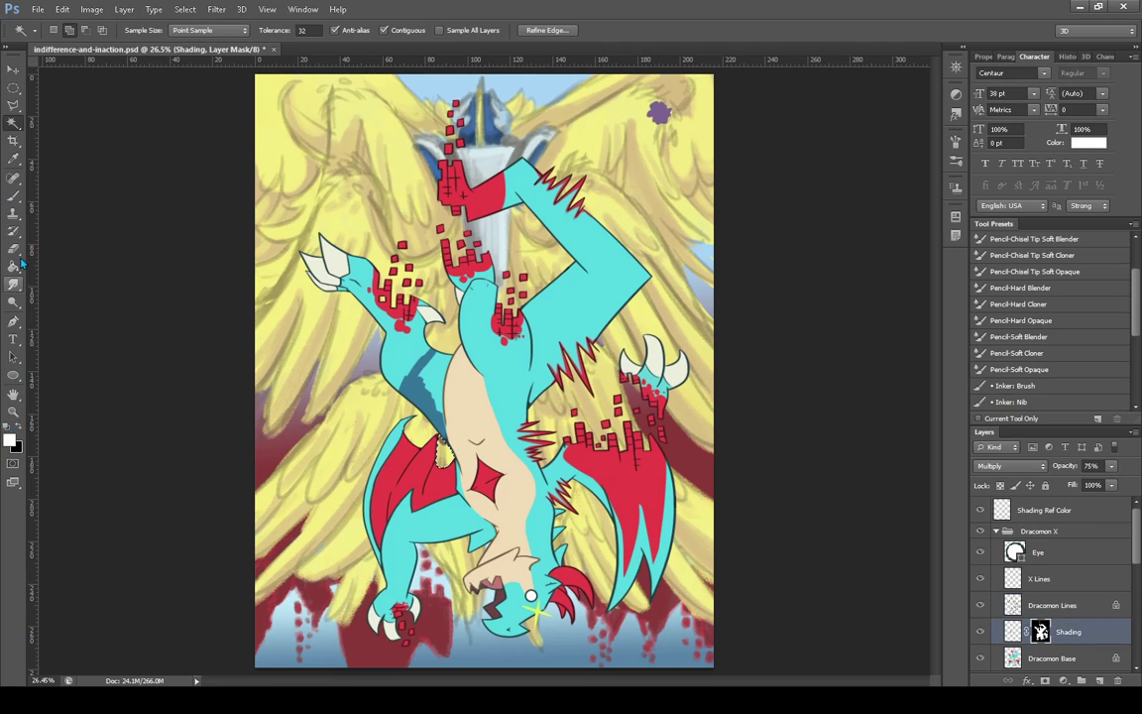
{"action": "left_click", "coordinate": [14, 196]}
{"action": "key", "text": "x"}
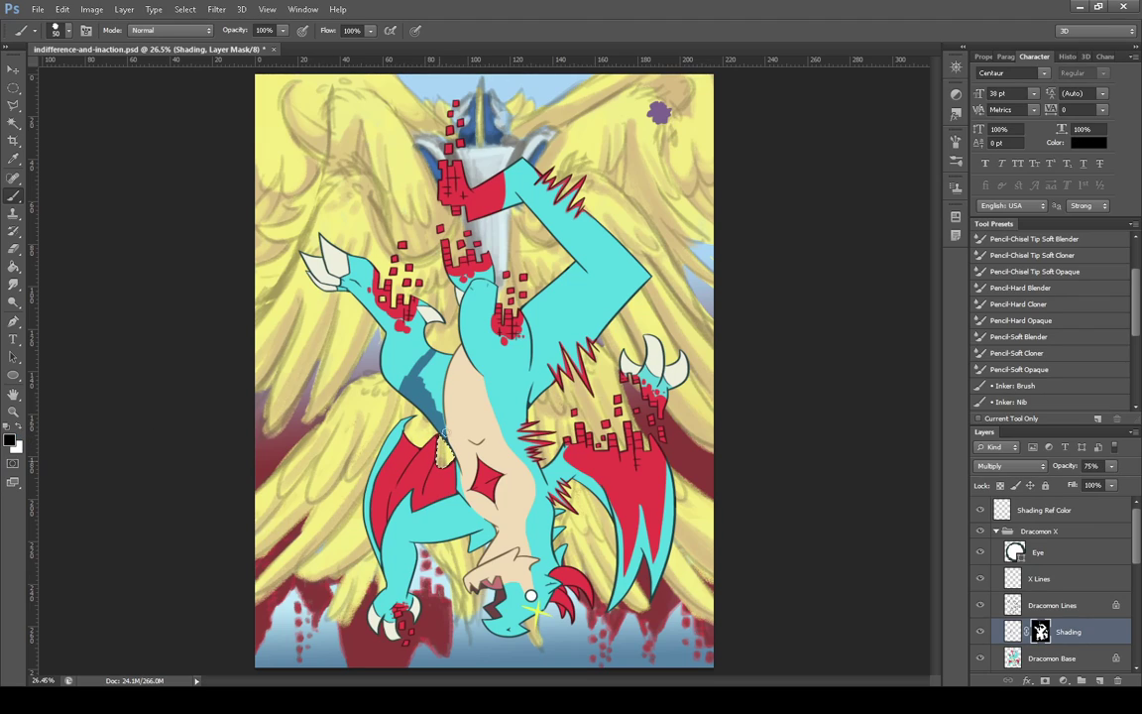
{"action": "left_click", "coordinate": [1013, 632]}
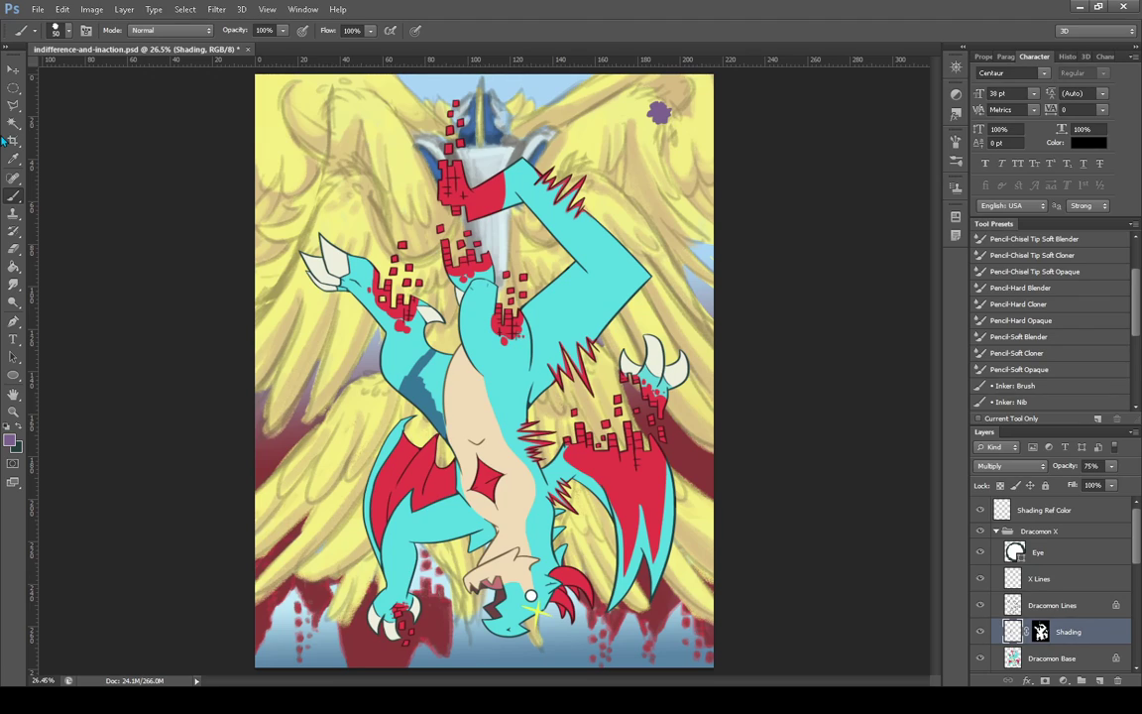
Fill in the purple shadow across the thigh beside the belly and touch up its edge with the Eraser
{"action": "left_click_drag", "start_coordinate": [428, 364], "coordinate": [443, 437]}
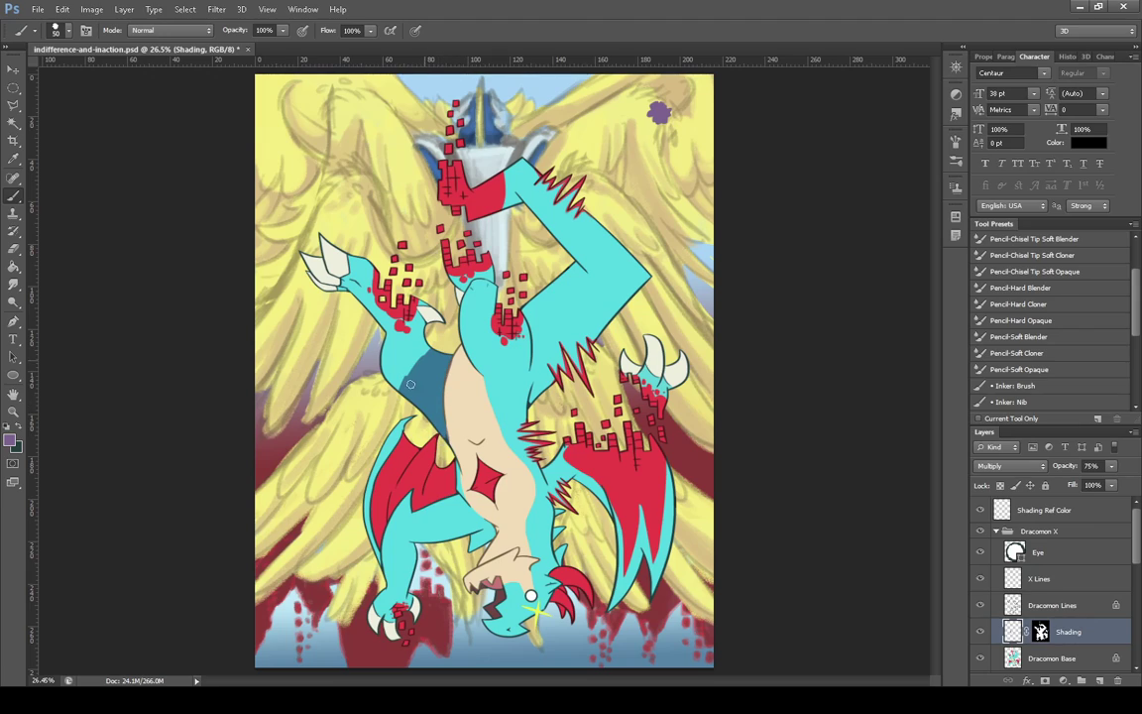
{"action": "left_click_drag", "start_coordinate": [373, 330], "coordinate": [445, 457]}
{"action": "left_click", "coordinate": [15, 248]}
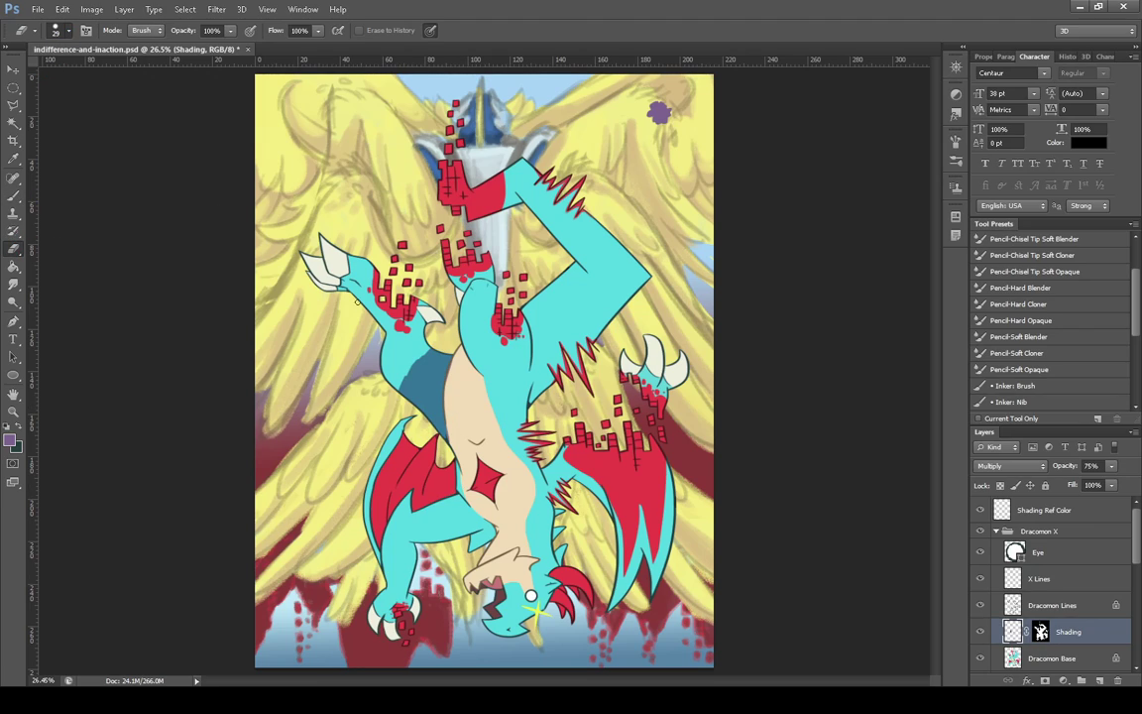
{"action": "left_click", "coordinate": [49, 79]}
{"action": "left_click", "coordinate": [454, 454]}
Shade the belly beside the raised leg with a 45 px brush and refine the thigh shadow into a smooth curve along the outline
{"action": "left_click", "coordinate": [13, 410]}
{"action": "left_click", "coordinate": [424, 353]}
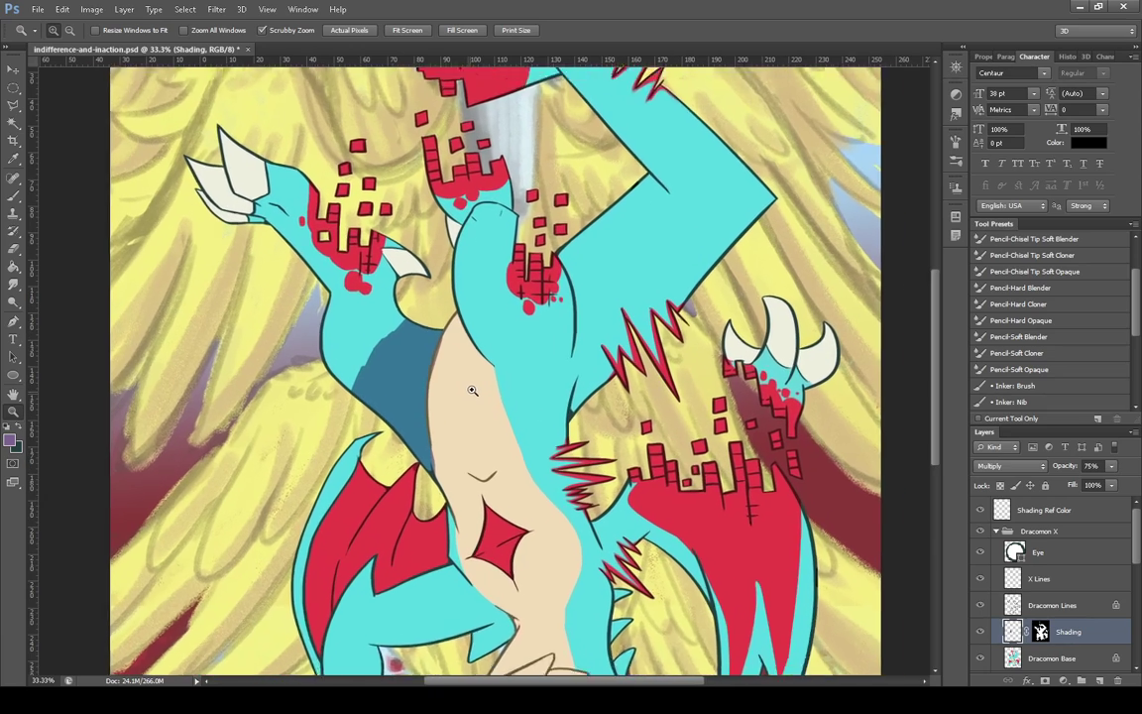
{"action": "left_click", "coordinate": [472, 390]}
{"action": "key", "text": "b"}
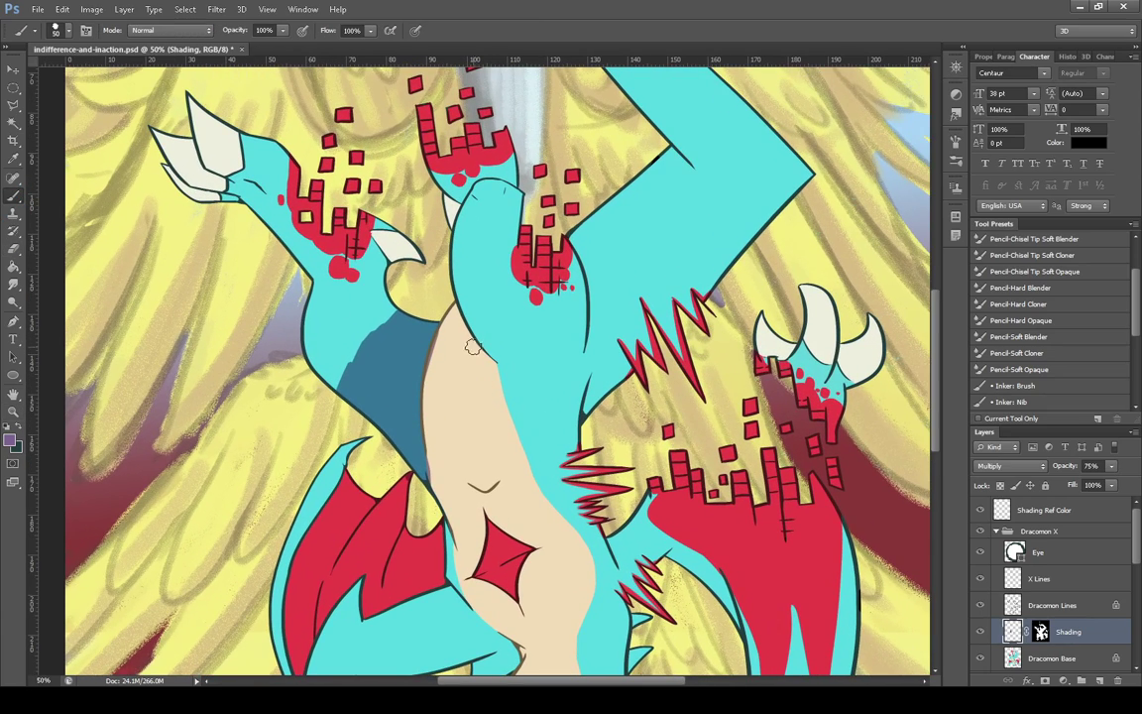
{"action": "key", "text": "bracketleft"}
{"action": "mouse_move", "coordinate": [480, 347]}
{"action": "left_mouse_down"}
{"action": "mouse_move", "coordinate": [425, 375]}
{"action": "mouse_move", "coordinate": [476, 347]}
{"action": "mouse_move", "coordinate": [453, 324]}
{"action": "mouse_move", "coordinate": [426, 418]}
{"action": "left_mouse_up"}
{"action": "mouse_move", "coordinate": [492, 363]}
{"action": "left_mouse_down"}
{"action": "mouse_move", "coordinate": [474, 350]}
{"action": "mouse_move", "coordinate": [452, 366]}
{"action": "left_mouse_up"}
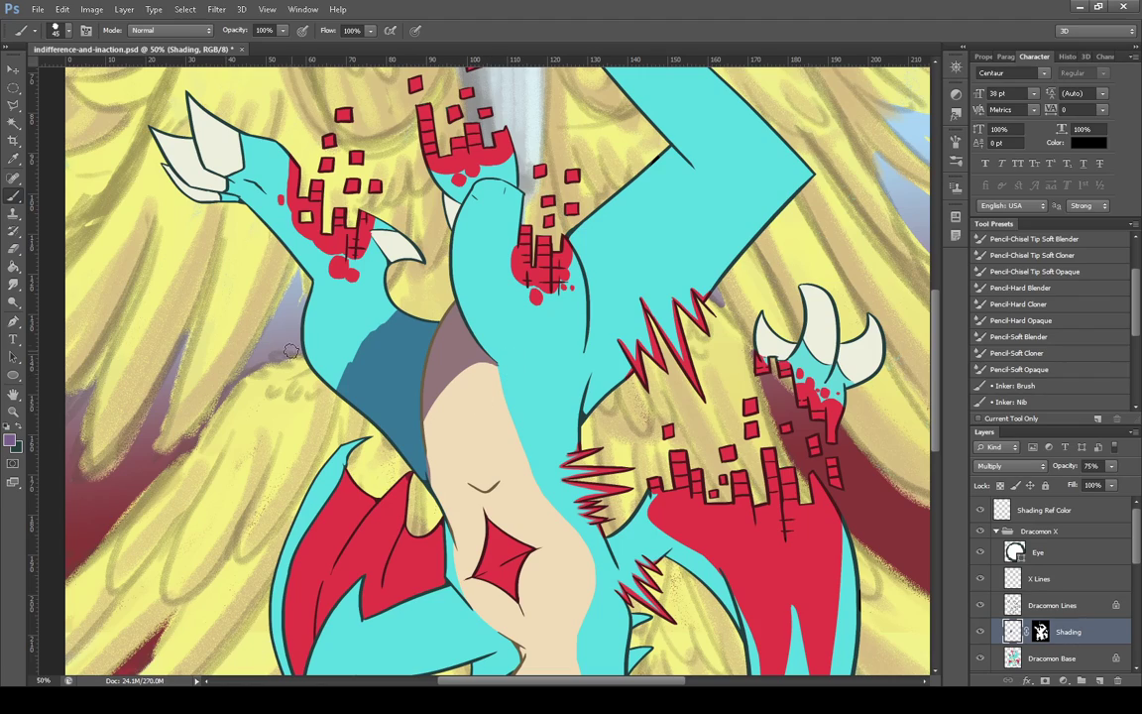
{"action": "mouse_move", "coordinate": [305, 337]}
{"action": "left_mouse_down"}
{"action": "mouse_move", "coordinate": [396, 289]}
{"action": "mouse_move", "coordinate": [362, 365]}
{"action": "mouse_move", "coordinate": [339, 388]}
{"action": "mouse_move", "coordinate": [320, 375]}
{"action": "mouse_move", "coordinate": [340, 414]}
{"action": "mouse_move", "coordinate": [348, 346]}
{"action": "mouse_move", "coordinate": [316, 351]}
{"action": "mouse_move", "coordinate": [304, 333]}
{"action": "mouse_move", "coordinate": [365, 372]}
{"action": "mouse_move", "coordinate": [393, 295]}
{"action": "left_mouse_up"}
{"action": "left_click_drag", "start_coordinate": [352, 375], "coordinate": [361, 340]}
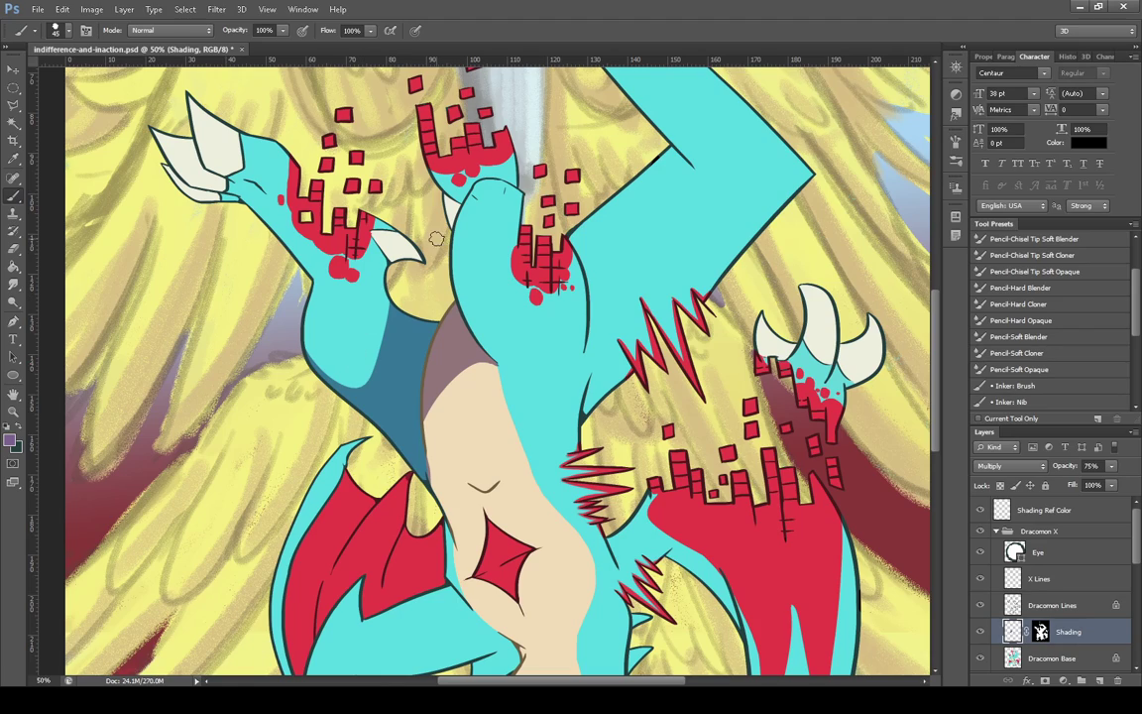
Shade the hooked heel claw, the claw behind the bent leg, the largest foot claw and the top of that foot
{"action": "mouse_move", "coordinate": [374, 230]}
{"action": "left_mouse_down"}
{"action": "mouse_move", "coordinate": [425, 260]}
{"action": "mouse_move", "coordinate": [406, 247]}
{"action": "left_mouse_up"}
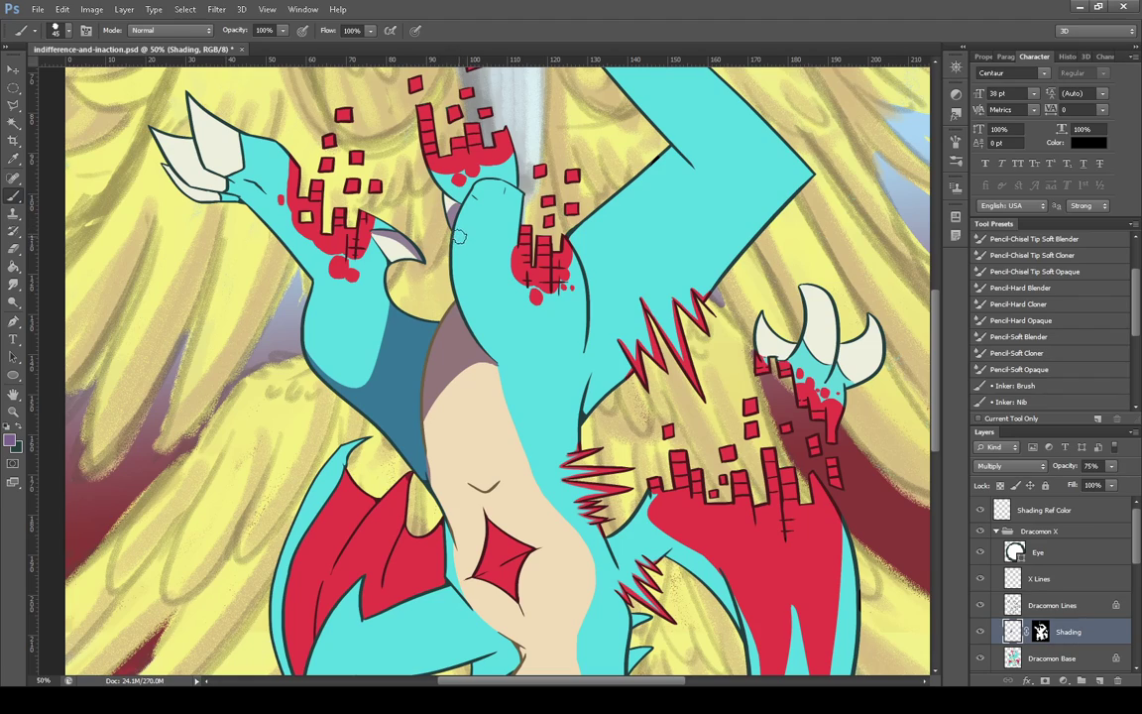
{"action": "left_click_drag", "start_coordinate": [217, 147], "coordinate": [160, 72]}
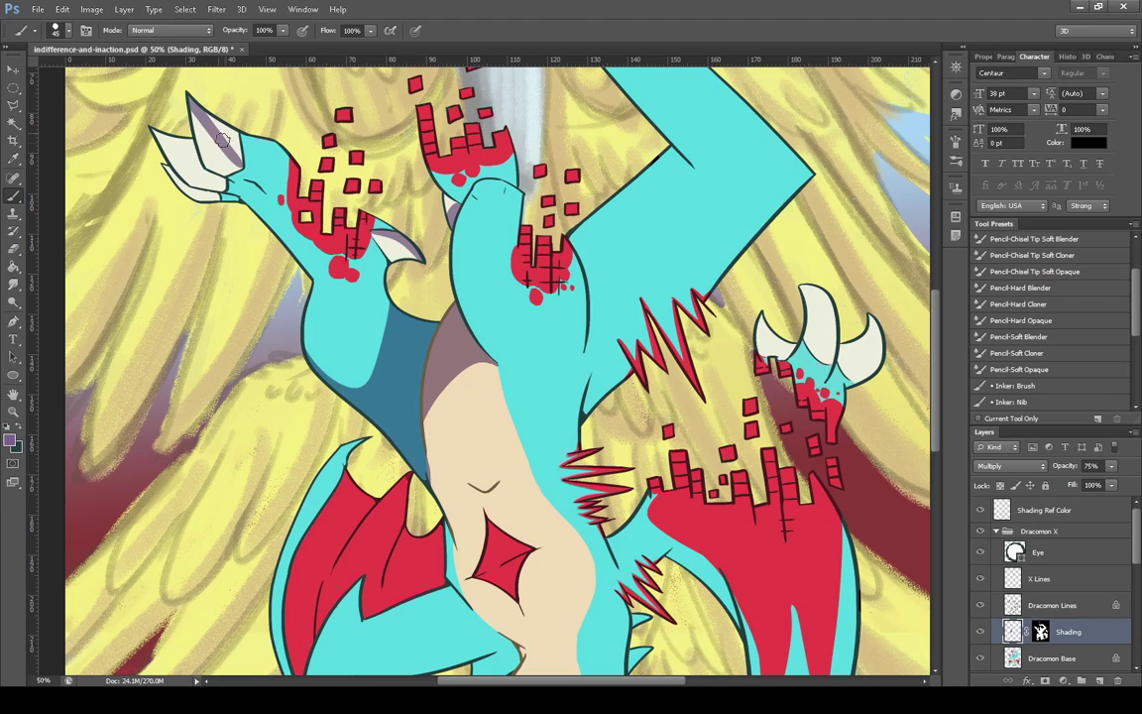
{"action": "left_click_drag", "start_coordinate": [239, 162], "coordinate": [187, 89]}
{"action": "mouse_move", "coordinate": [247, 162]}
{"action": "left_mouse_down"}
{"action": "mouse_move", "coordinate": [295, 167]}
{"action": "mouse_move", "coordinate": [238, 149]}
{"action": "mouse_move", "coordinate": [285, 165]}
{"action": "mouse_move", "coordinate": [233, 131]}
{"action": "mouse_move", "coordinate": [287, 155]}
{"action": "mouse_move", "coordinate": [240, 118]}
{"action": "left_mouse_up"}
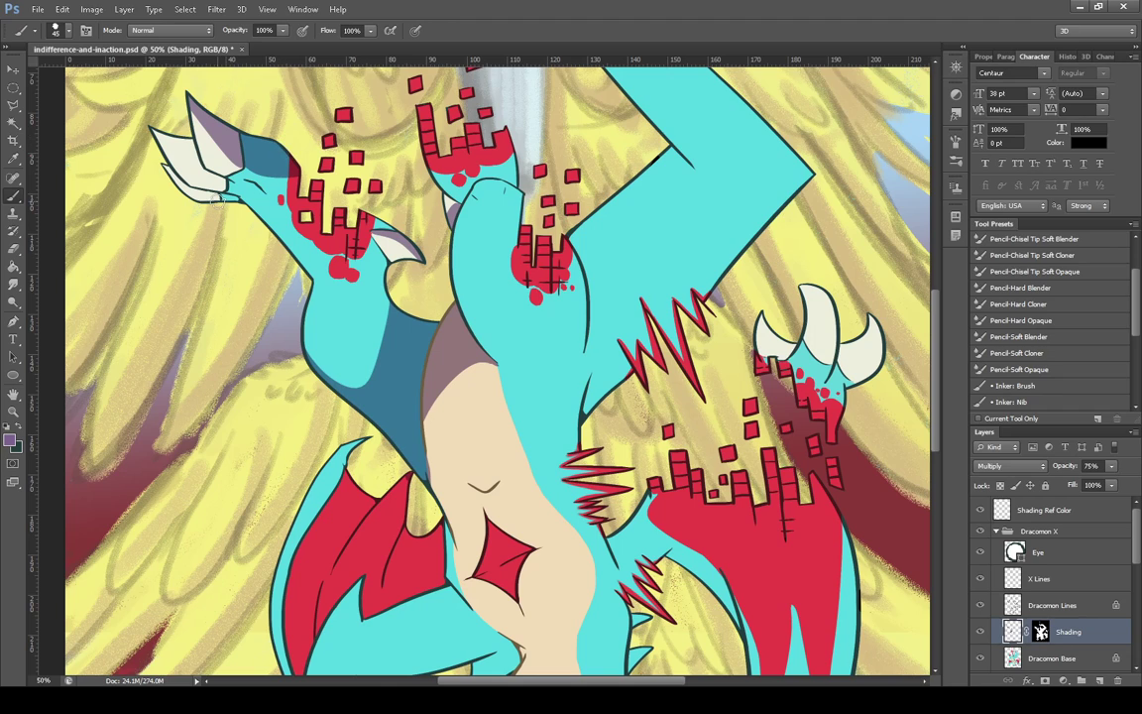
Shade the foot's middle claw along the edge it shares with the largest claw, using a 16 px brush
{"action": "left_click", "coordinate": [13, 410]}
{"action": "left_click", "coordinate": [190, 152]}
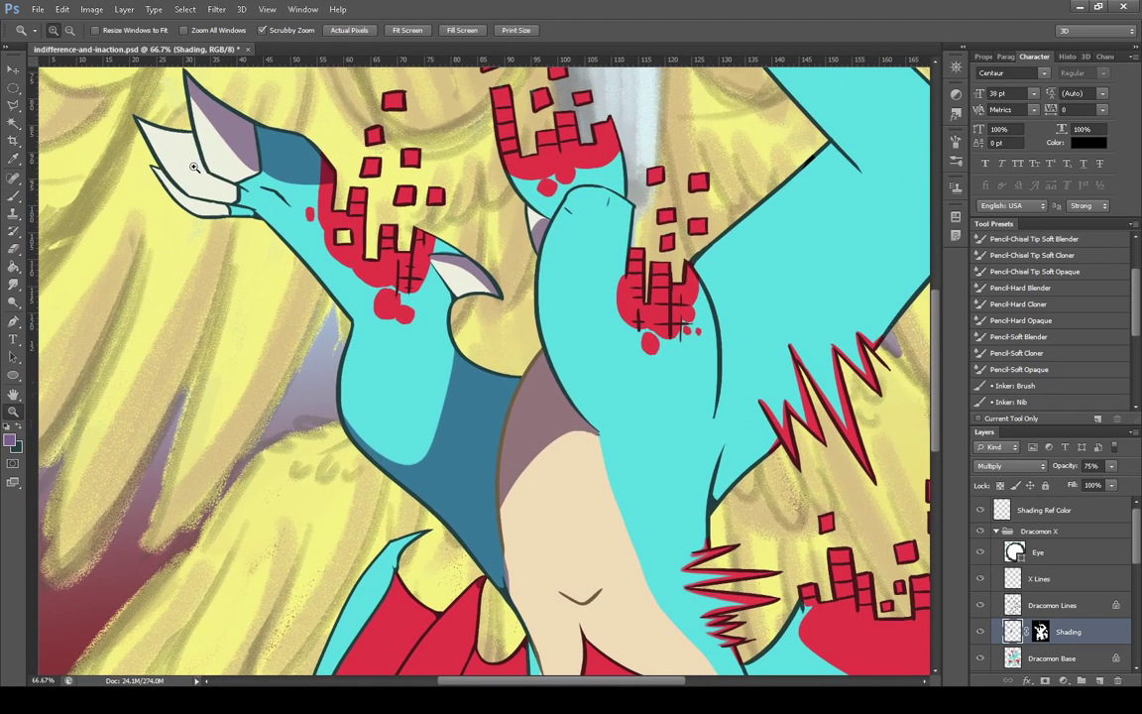
{"action": "left_click", "coordinate": [163, 113]}
{"action": "left_click", "coordinate": [13, 177]}
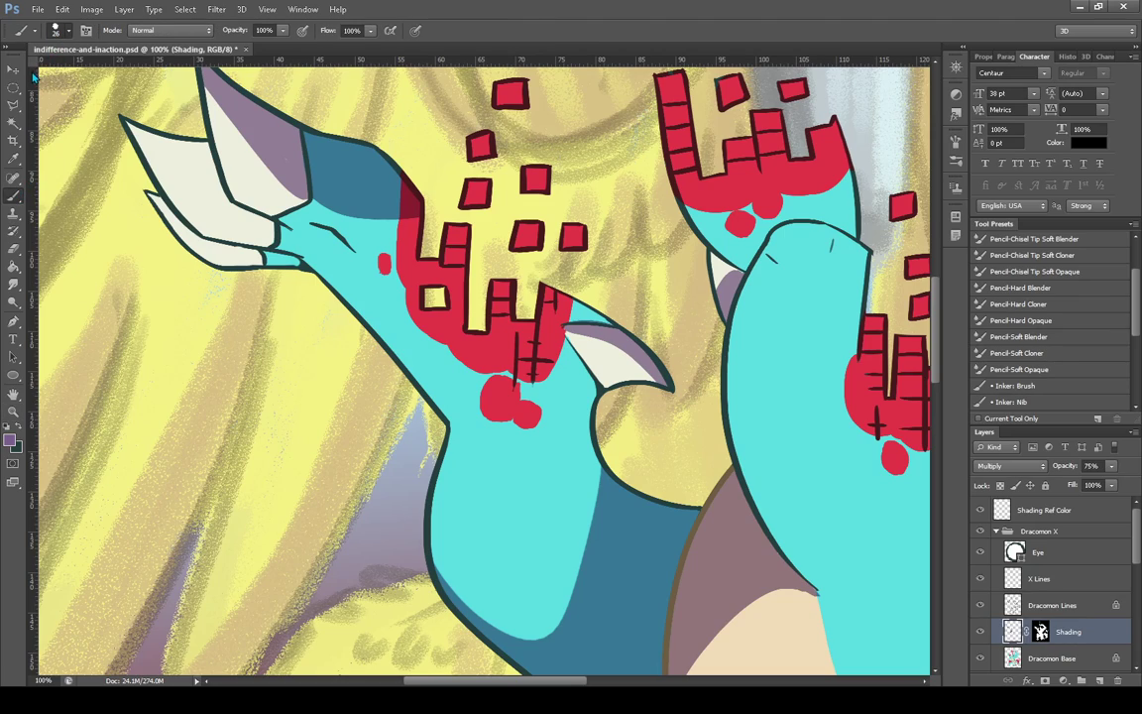
{"action": "key", "text": "bracketleft"}
{"action": "mouse_move", "coordinate": [268, 247]}
{"action": "left_mouse_down"}
{"action": "mouse_move", "coordinate": [238, 224]}
{"action": "mouse_move", "coordinate": [270, 224]}
{"action": "left_mouse_up"}
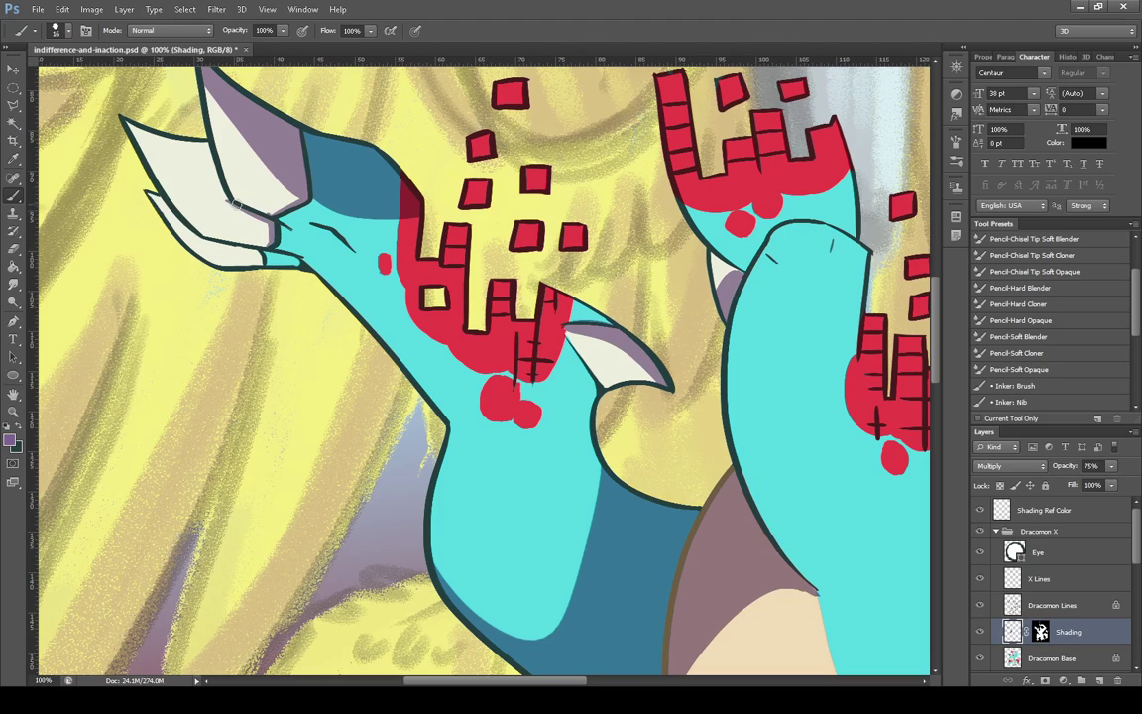
{"action": "mouse_move", "coordinate": [190, 134]}
{"action": "left_mouse_down"}
{"action": "mouse_move", "coordinate": [226, 194]}
{"action": "mouse_move", "coordinate": [171, 111]}
{"action": "left_mouse_up"}
{"action": "mouse_move", "coordinate": [206, 180]}
{"action": "left_mouse_down"}
{"action": "mouse_move", "coordinate": [178, 118]}
{"action": "mouse_move", "coordinate": [203, 142]}
{"action": "left_mouse_up"}
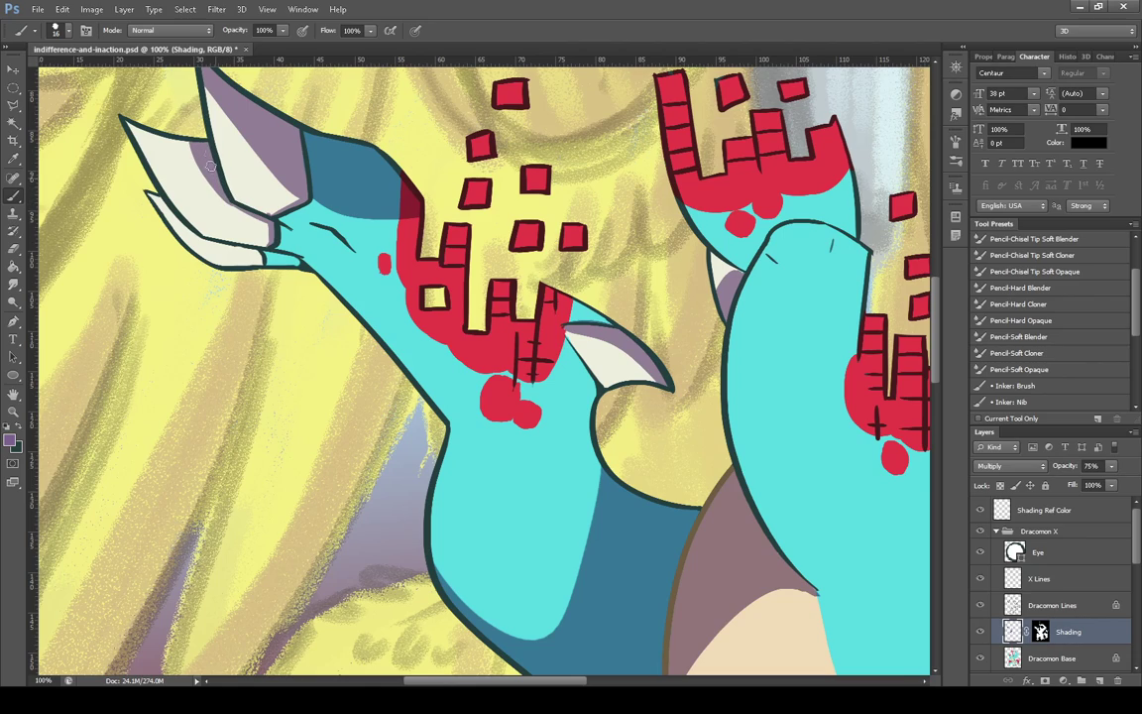
{"action": "mouse_move", "coordinate": [233, 205]}
{"action": "left_mouse_down"}
{"action": "mouse_move", "coordinate": [269, 228]}
{"action": "mouse_move", "coordinate": [257, 222]}
{"action": "left_mouse_up"}
{"action": "left_click", "coordinate": [18, 245]}
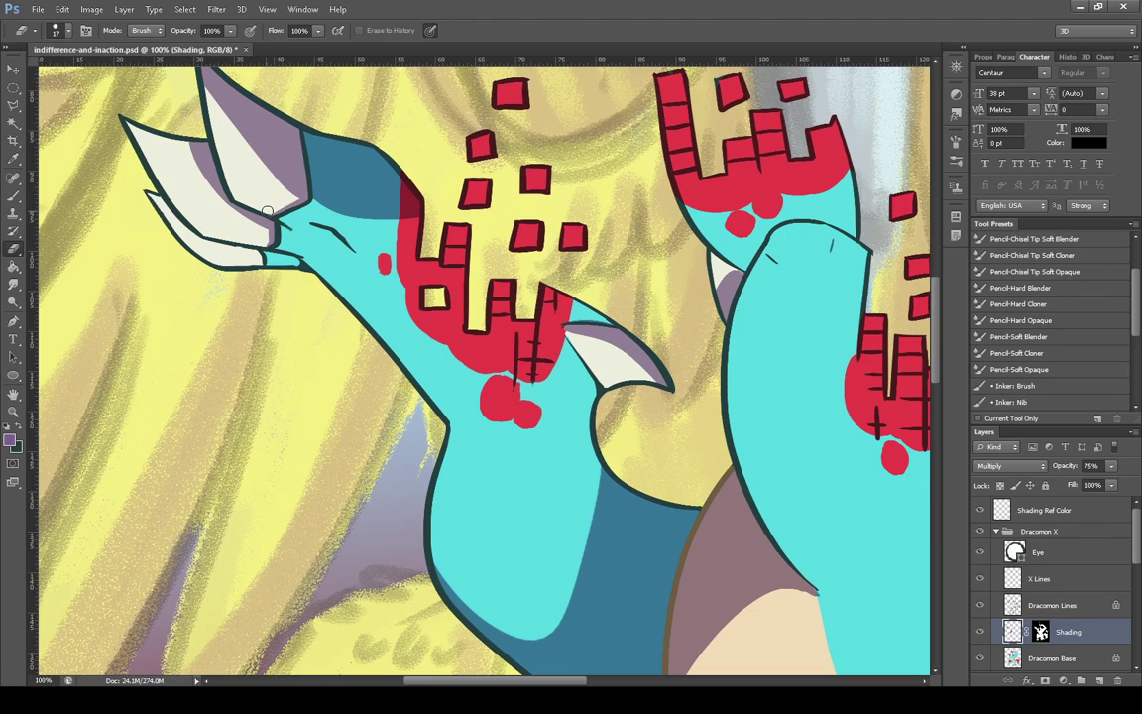
Shade the foot's smallest claw and its toe, then add small shadows at the claw bases and the foot's crease line
{"action": "left_click", "coordinate": [14, 195]}
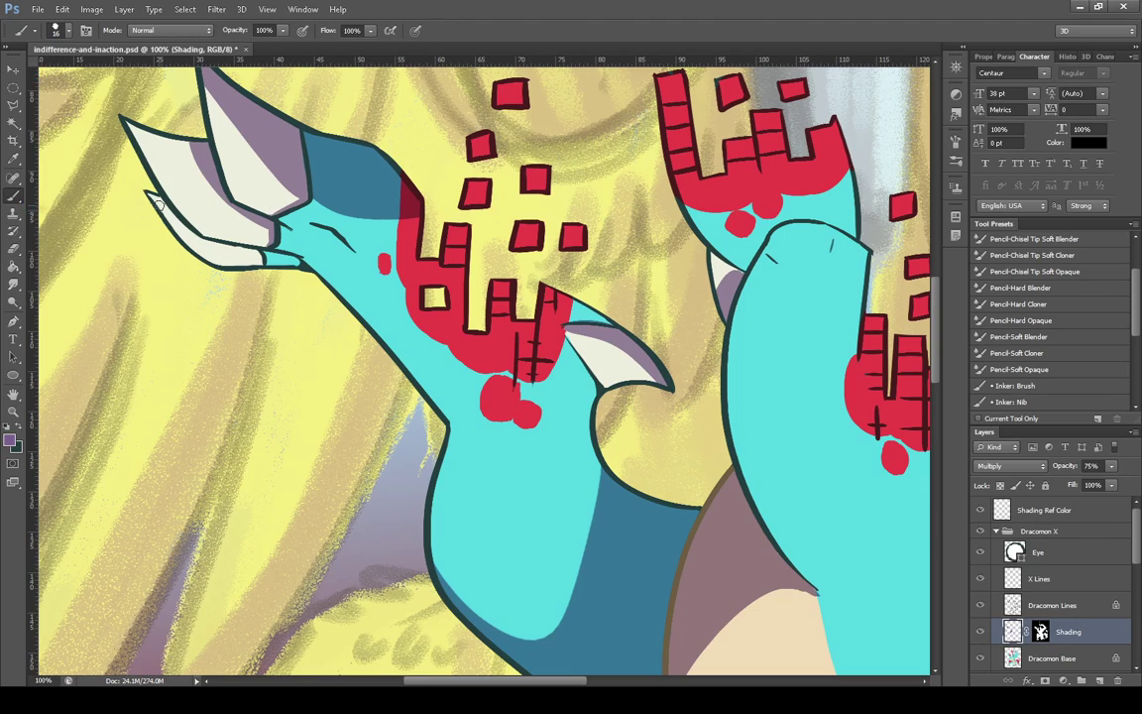
{"action": "mouse_move", "coordinate": [150, 195]}
{"action": "left_mouse_down"}
{"action": "mouse_move", "coordinate": [185, 225]}
{"action": "mouse_move", "coordinate": [156, 199]}
{"action": "mouse_move", "coordinate": [174, 219]}
{"action": "mouse_move", "coordinate": [191, 214]}
{"action": "mouse_move", "coordinate": [153, 198]}
{"action": "mouse_move", "coordinate": [199, 232]}
{"action": "mouse_move", "coordinate": [152, 194]}
{"action": "mouse_move", "coordinate": [207, 238]}
{"action": "mouse_move", "coordinate": [194, 237]}
{"action": "mouse_move", "coordinate": [310, 258]}
{"action": "mouse_move", "coordinate": [220, 241]}
{"action": "mouse_move", "coordinate": [301, 270]}
{"action": "mouse_move", "coordinate": [243, 252]}
{"action": "mouse_move", "coordinate": [296, 263]}
{"action": "left_mouse_up"}
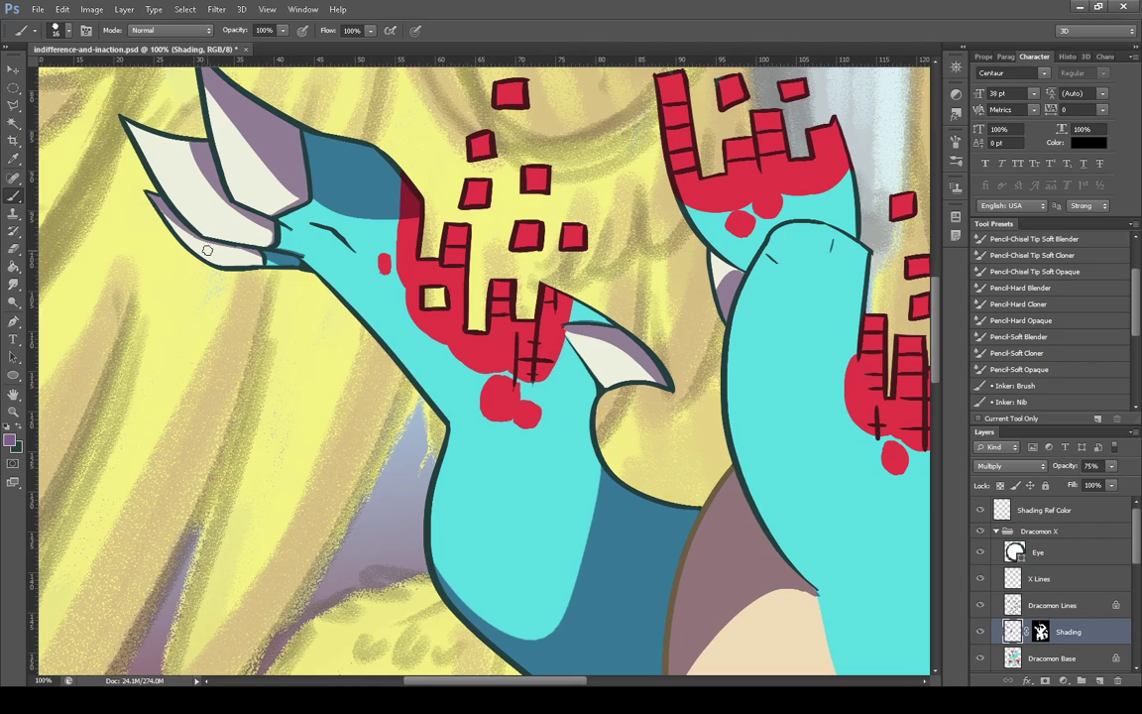
{"action": "mouse_move", "coordinate": [137, 187]}
{"action": "left_mouse_down"}
{"action": "mouse_move", "coordinate": [283, 259]}
{"action": "mouse_move", "coordinate": [216, 243]}
{"action": "mouse_move", "coordinate": [257, 256]}
{"action": "left_mouse_up"}
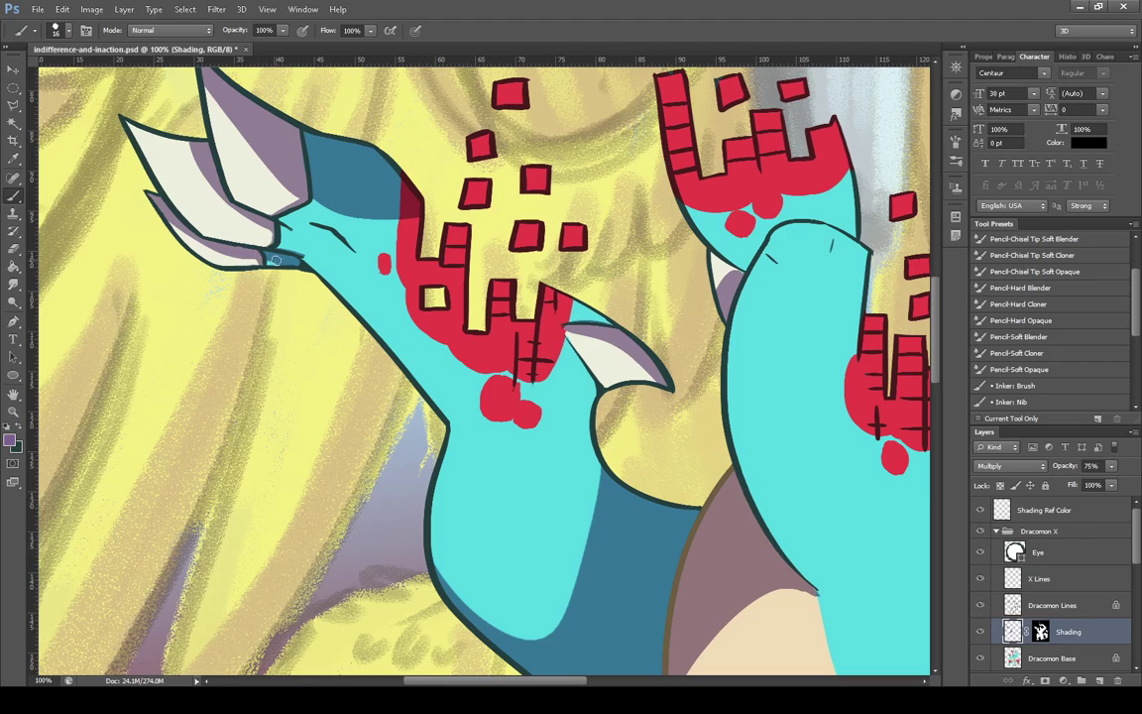
{"action": "left_click_drag", "start_coordinate": [269, 226], "coordinate": [264, 245]}
{"action": "mouse_move", "coordinate": [269, 215]}
{"action": "left_mouse_down"}
{"action": "mouse_move", "coordinate": [262, 170]}
{"action": "mouse_move", "coordinate": [295, 201]}
{"action": "left_mouse_up"}
{"action": "mouse_move", "coordinate": [305, 224]}
{"action": "left_mouse_down"}
{"action": "mouse_move", "coordinate": [357, 258]}
{"action": "mouse_move", "coordinate": [301, 234]}
{"action": "mouse_move", "coordinate": [349, 248]}
{"action": "mouse_move", "coordinate": [318, 234]}
{"action": "left_mouse_up"}
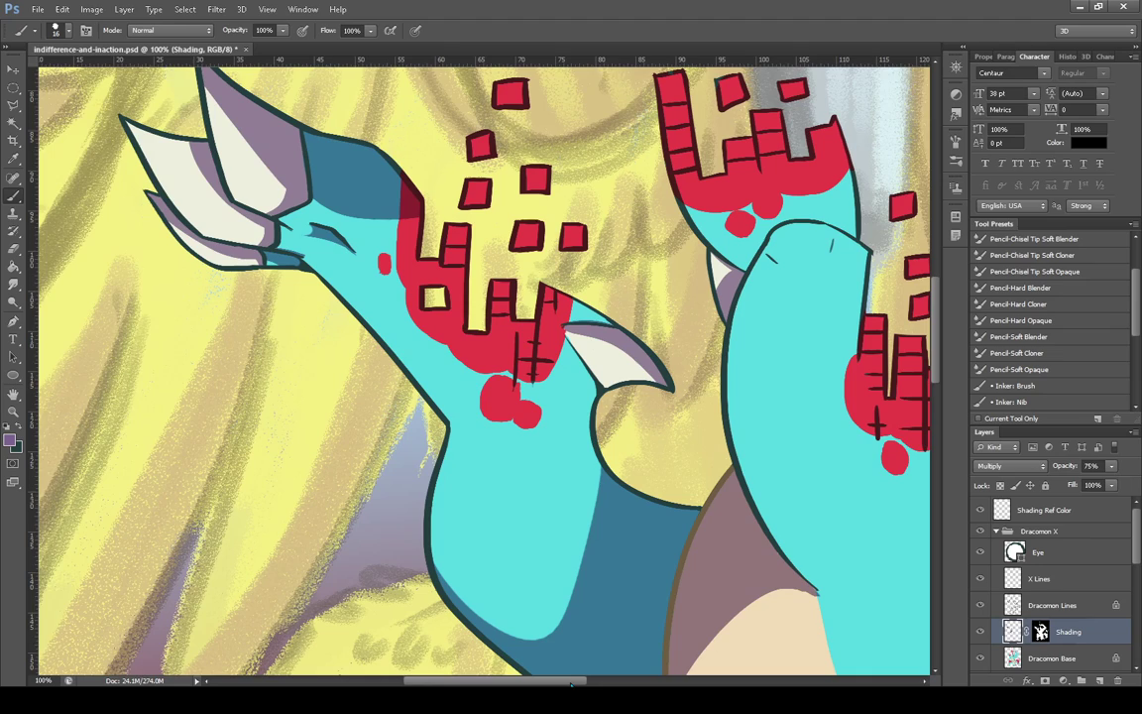
Shade the lower edge of the broken limb piece behind the bent leg, on both sides of the knee, redoing one stroke
{"action": "left_click_drag", "start_coordinate": [571, 685], "coordinate": [617, 672]}
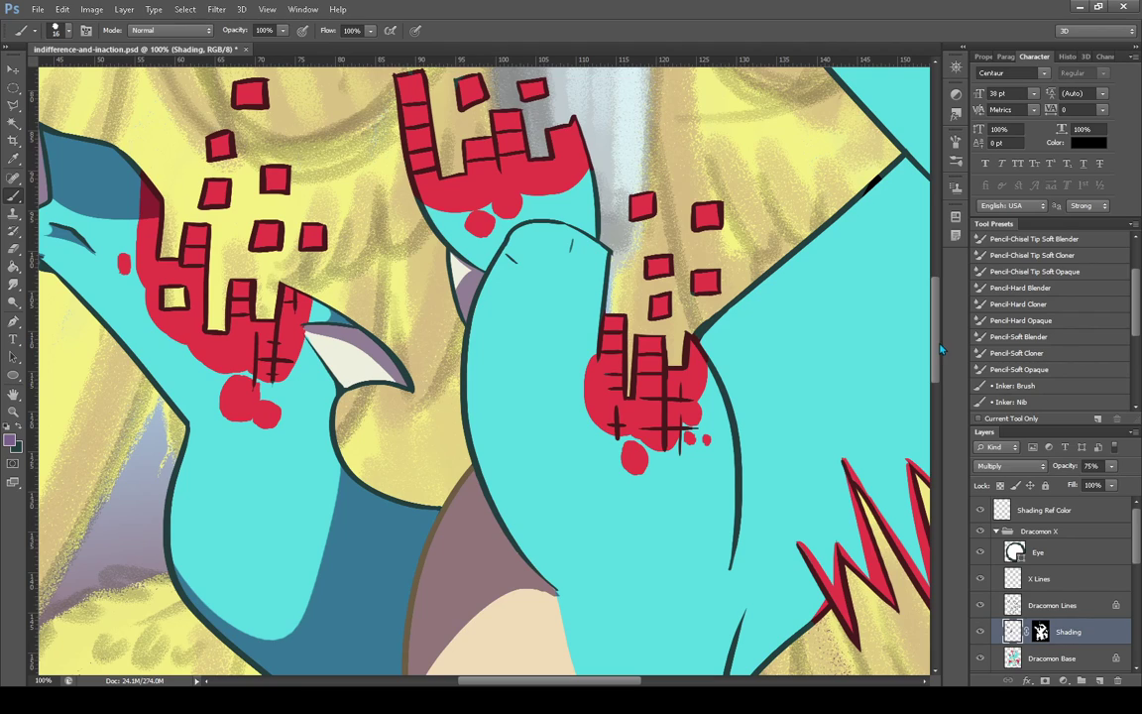
{"action": "scroll", "coordinate": [941, 348], "scroll_direction": "up", "scroll_amount": 3}
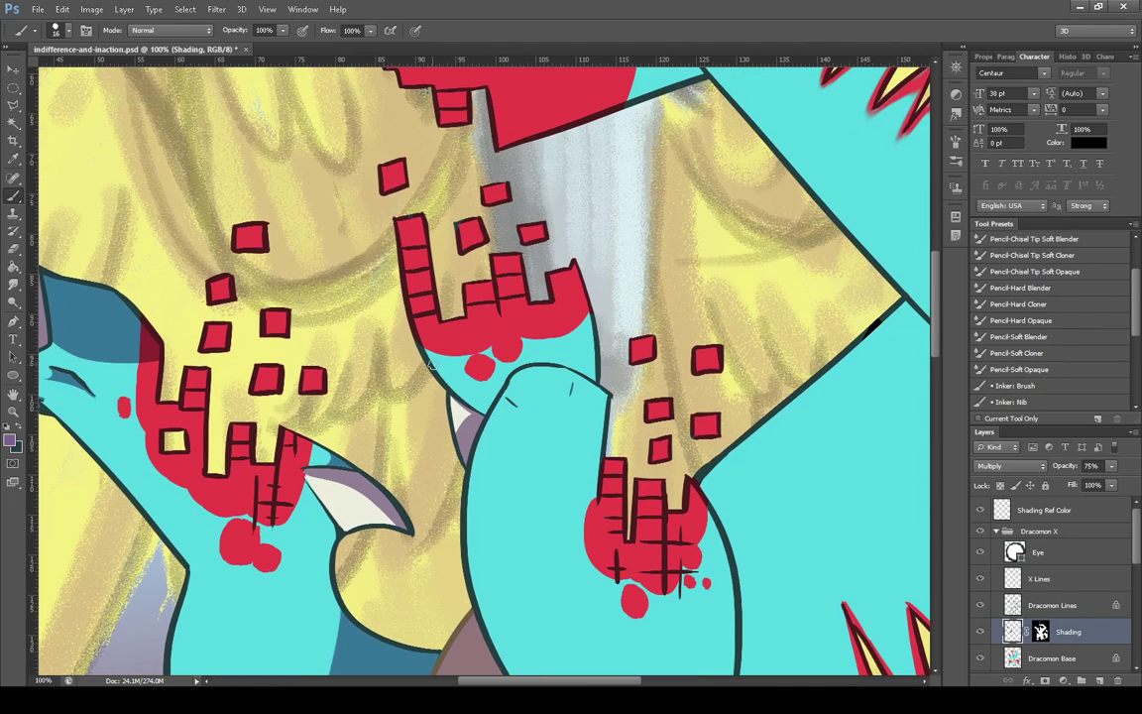
{"action": "mouse_move", "coordinate": [428, 356]}
{"action": "left_mouse_down"}
{"action": "mouse_move", "coordinate": [501, 393]}
{"action": "mouse_move", "coordinate": [448, 380]}
{"action": "mouse_move", "coordinate": [431, 357]}
{"action": "mouse_move", "coordinate": [486, 397]}
{"action": "mouse_move", "coordinate": [474, 404]}
{"action": "mouse_move", "coordinate": [493, 395]}
{"action": "left_mouse_up"}
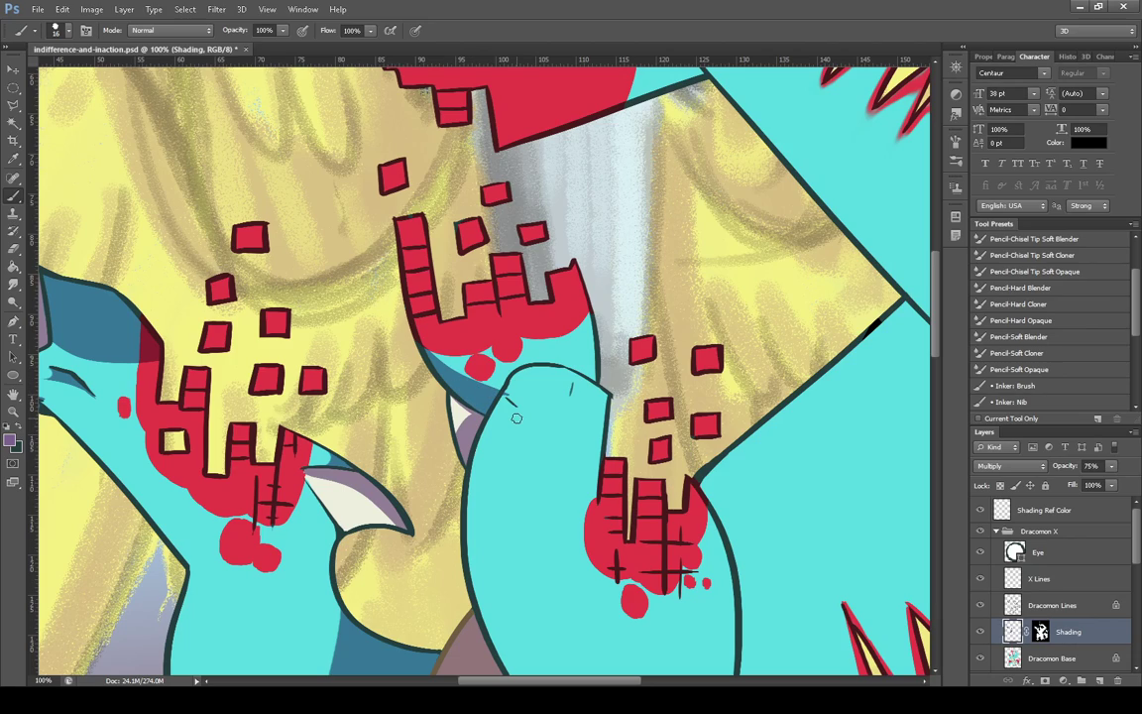
{"action": "key", "text": "ctrl+z"}
{"action": "left_click_drag", "start_coordinate": [507, 373], "coordinate": [487, 402]}
{"action": "left_click_drag", "start_coordinate": [547, 364], "coordinate": [595, 372]}
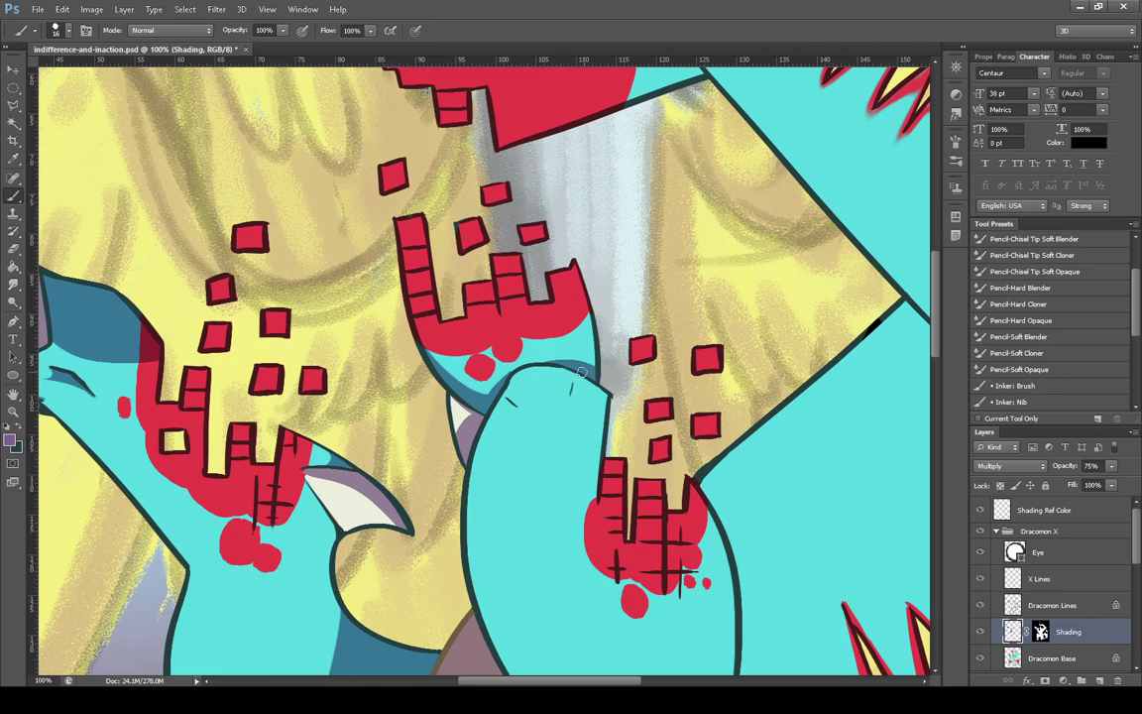
{"action": "mouse_move", "coordinate": [580, 364]}
{"action": "left_mouse_down"}
{"action": "mouse_move", "coordinate": [600, 307]}
{"action": "mouse_move", "coordinate": [596, 346]}
{"action": "left_mouse_up"}
{"action": "left_click", "coordinate": [13, 411]}
{"action": "key", "text": "ctrl+0"}
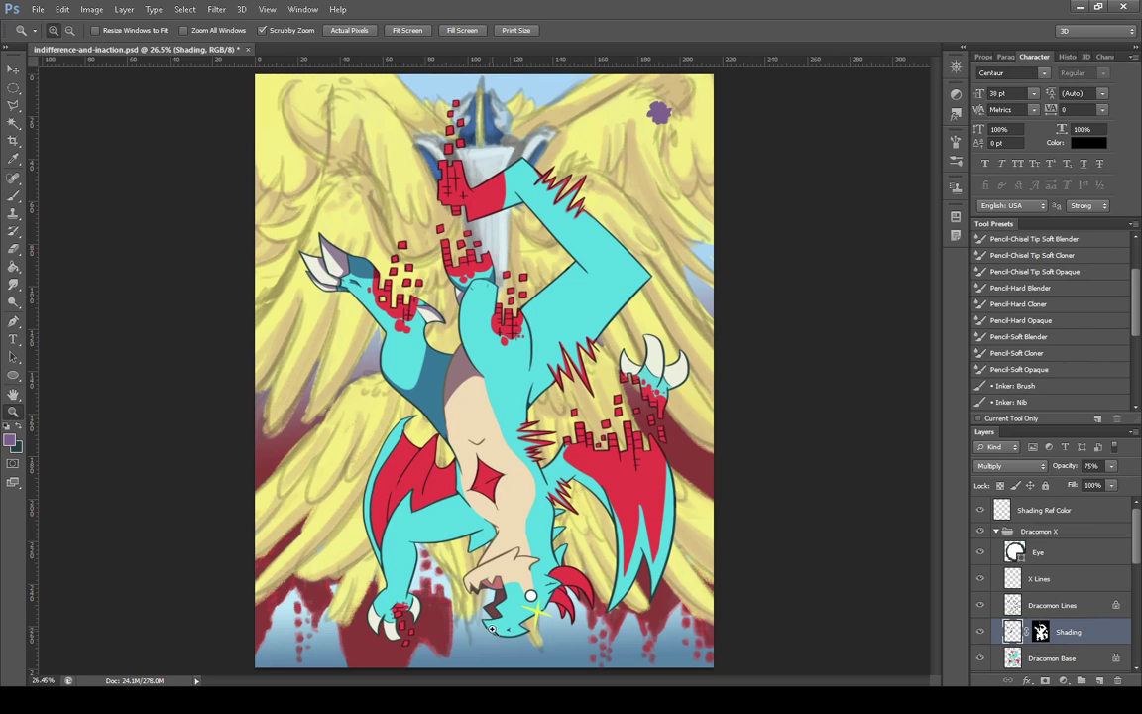
{"action": "left_click", "coordinate": [420, 622]}
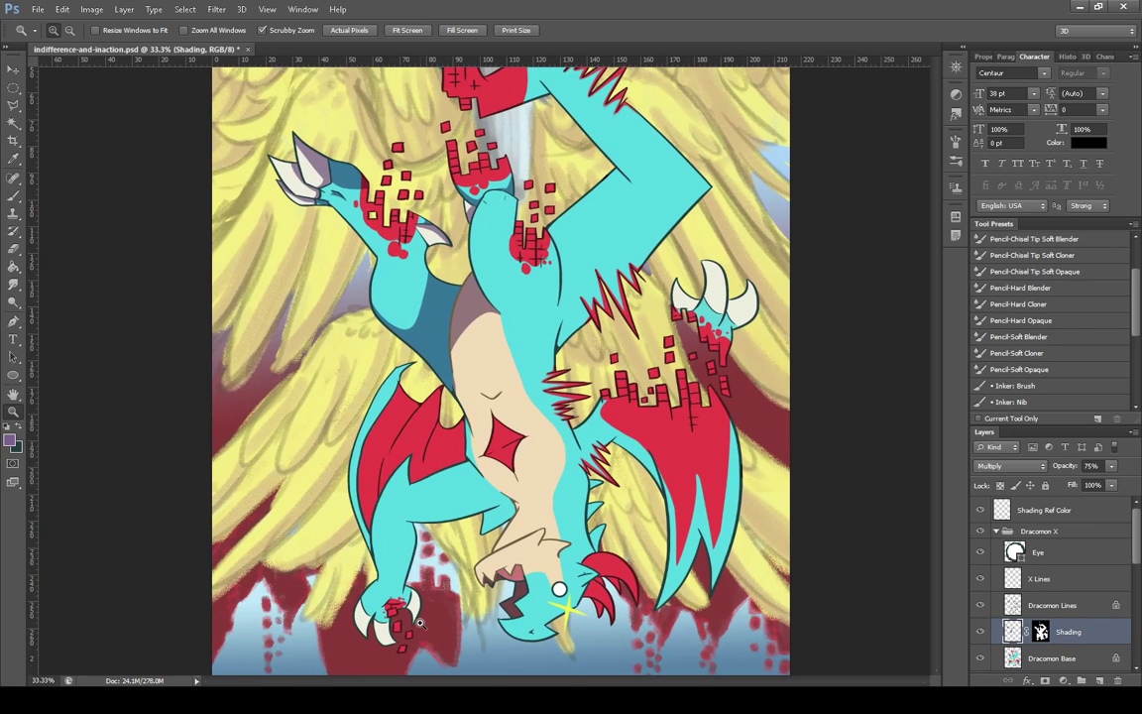
{"action": "left_click", "coordinate": [11, 197]}
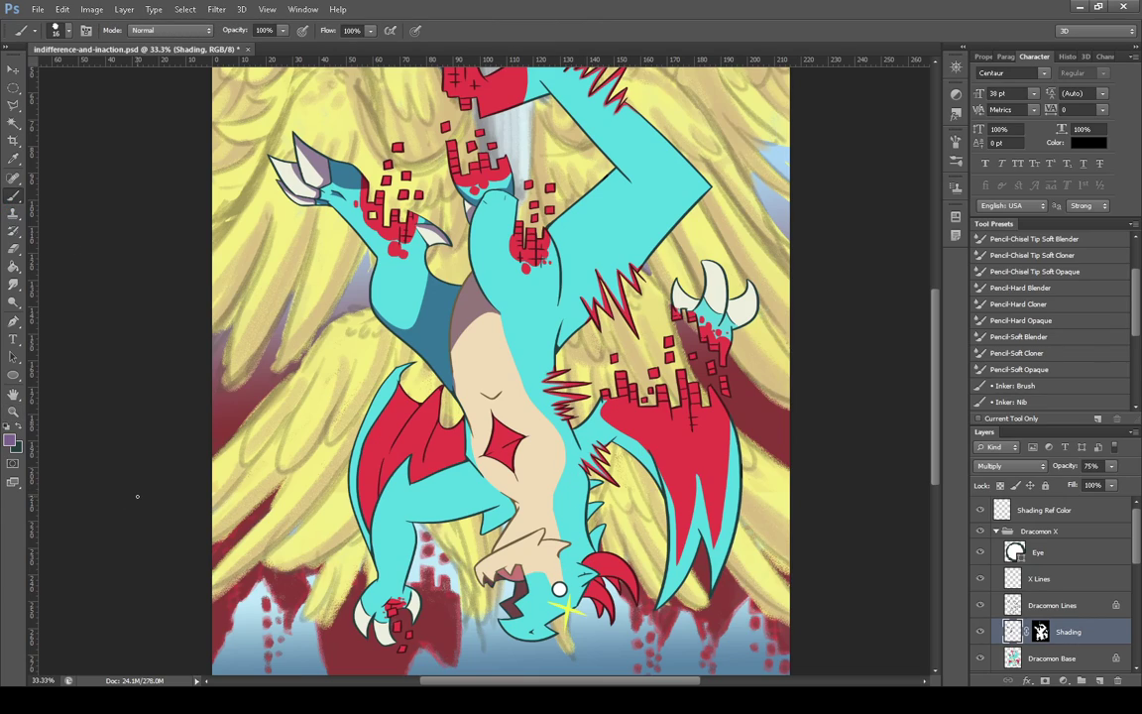
{"action": "left_click", "coordinate": [13, 410]}
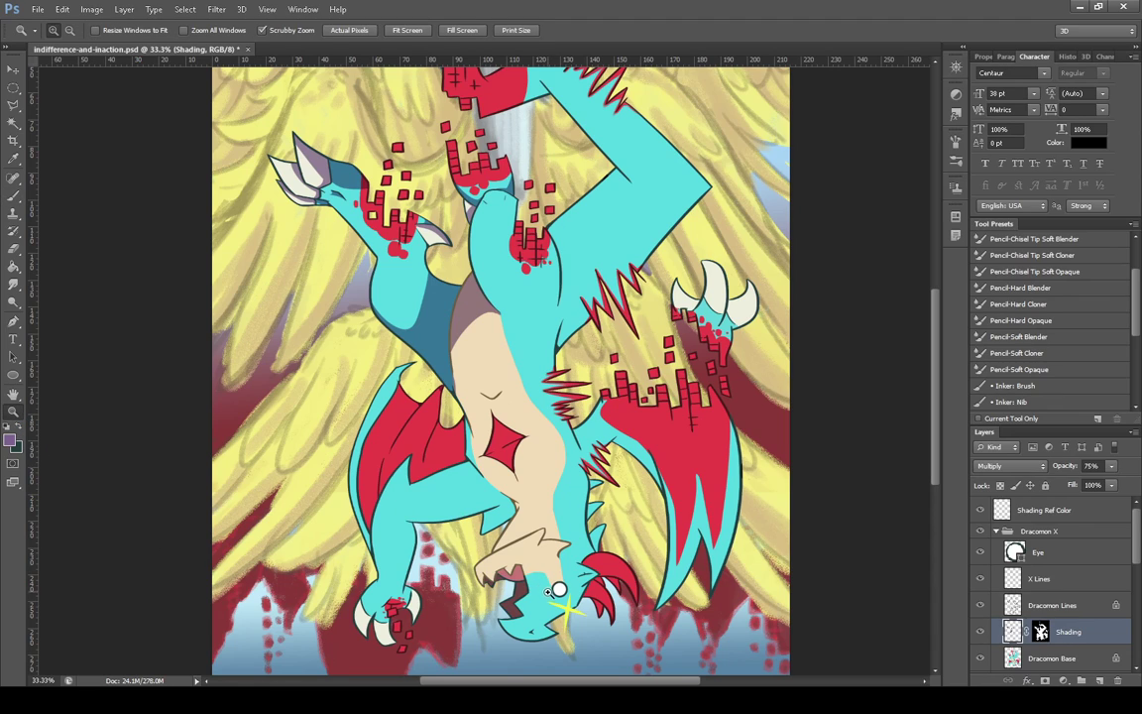
Shade the neck spines and the red head horns, then the teeth and inside of the open mouth
{"action": "left_click", "coordinate": [542, 497]}
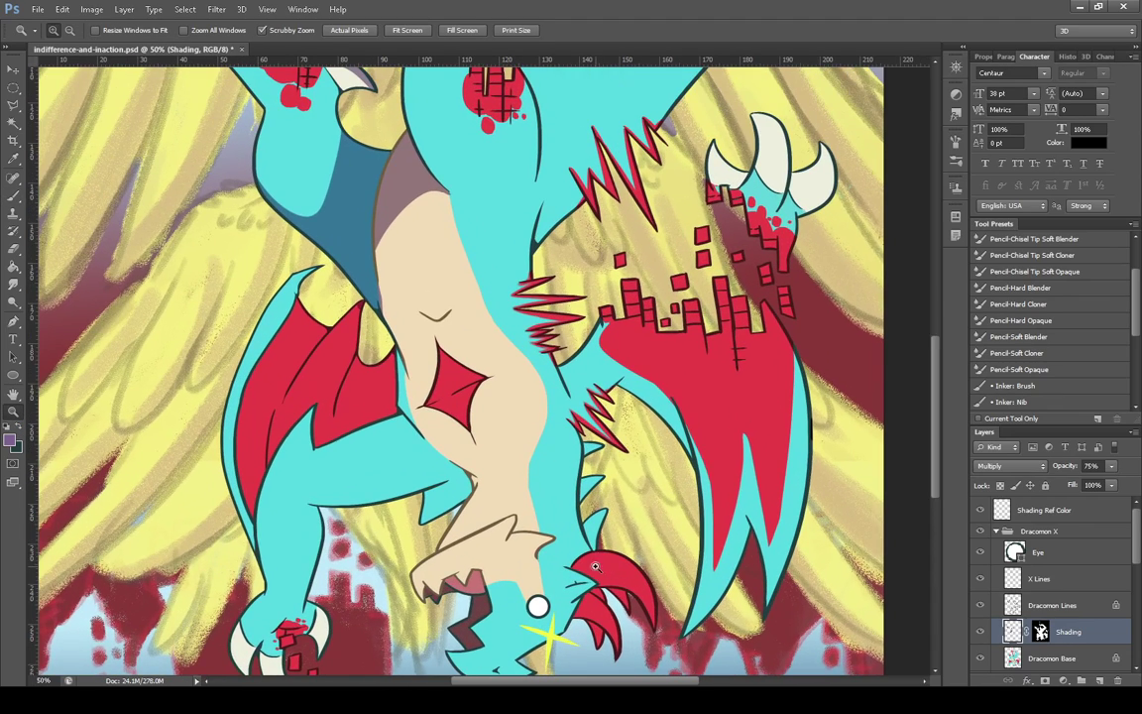
{"action": "left_click", "coordinate": [12, 196]}
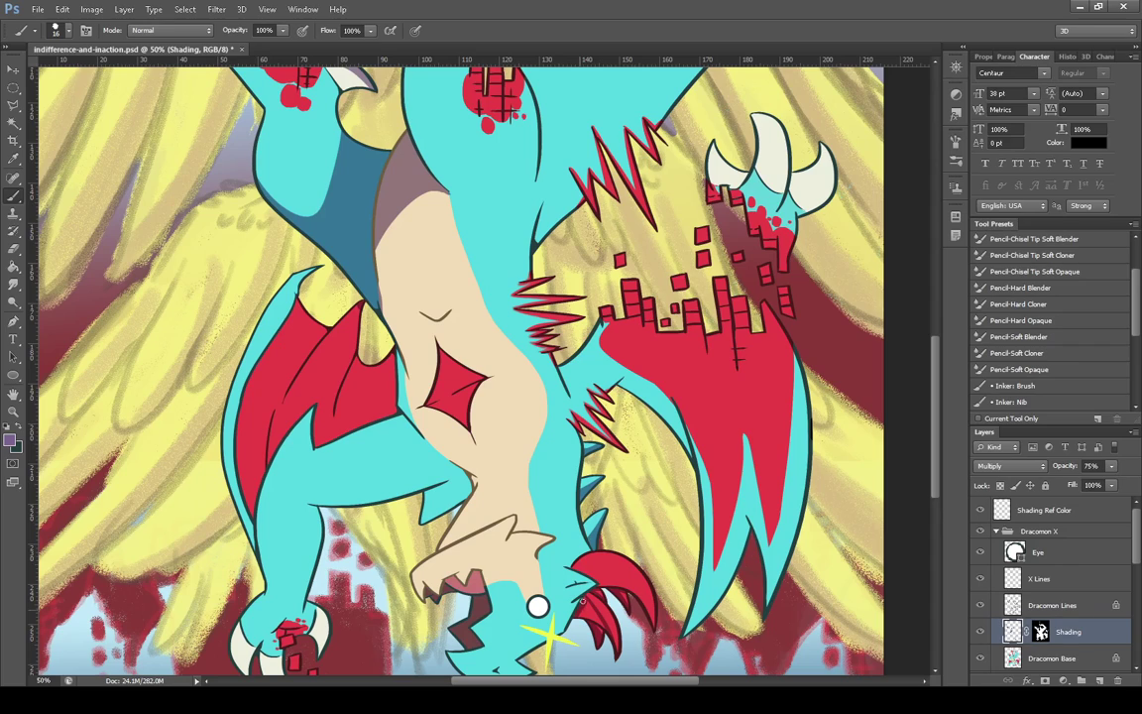
{"action": "left_click", "coordinate": [14, 411]}
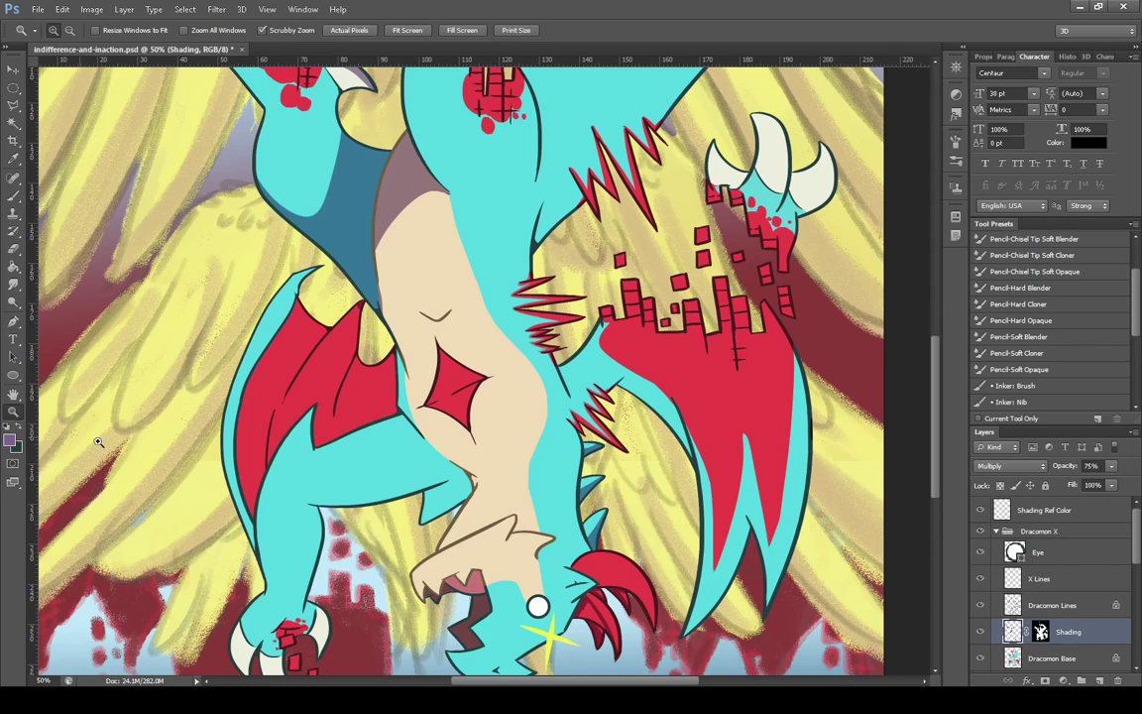
{"action": "left_click", "coordinate": [615, 652]}
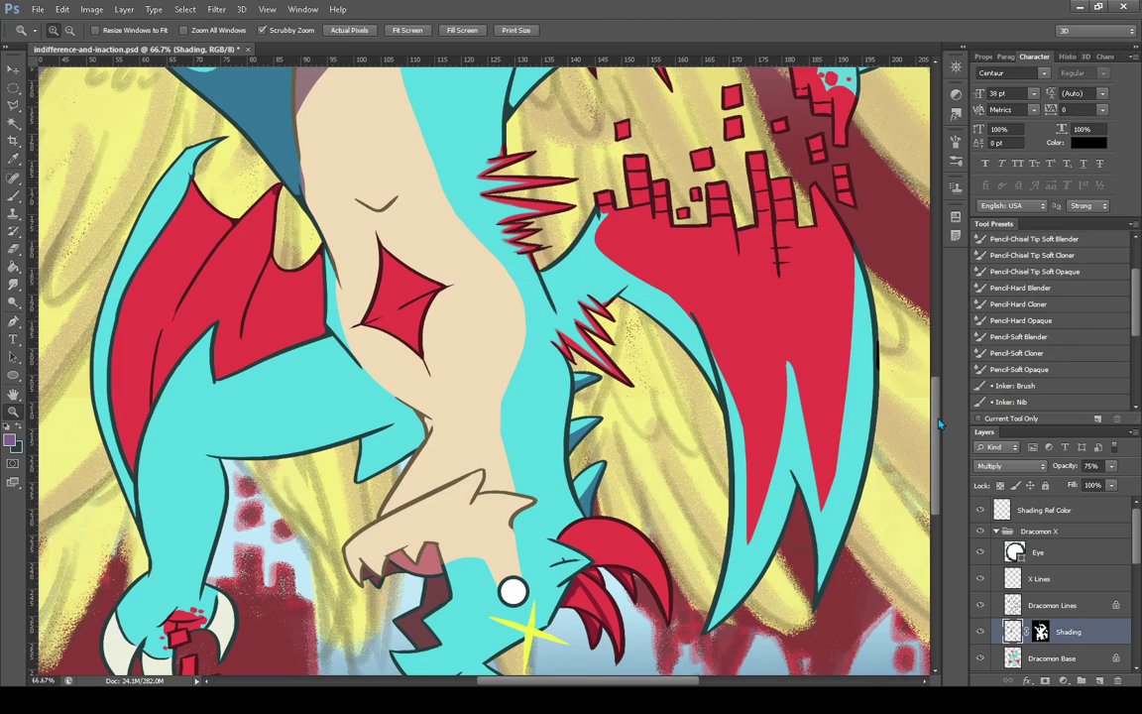
{"action": "scroll", "coordinate": [920, 466], "scroll_direction": "down", "scroll_amount": 3}
{"action": "left_click", "coordinate": [14, 196]}
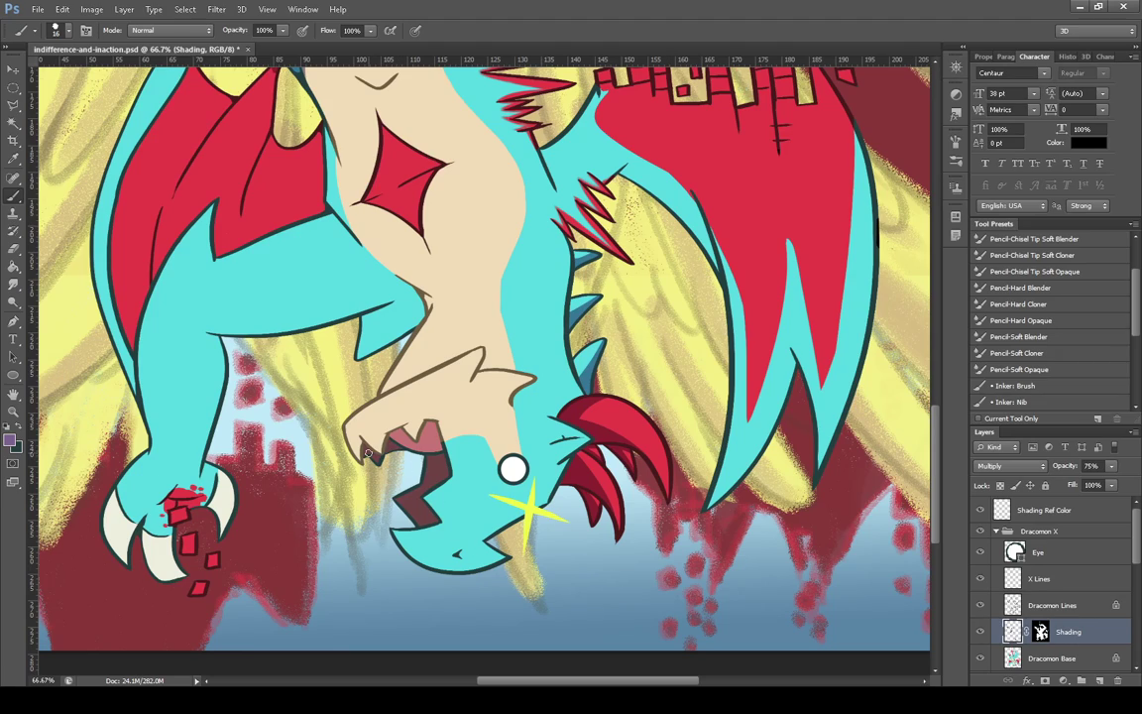
{"action": "left_click_drag", "start_coordinate": [364, 451], "coordinate": [382, 454]}
{"action": "left_click_drag", "start_coordinate": [396, 438], "coordinate": [437, 448]}
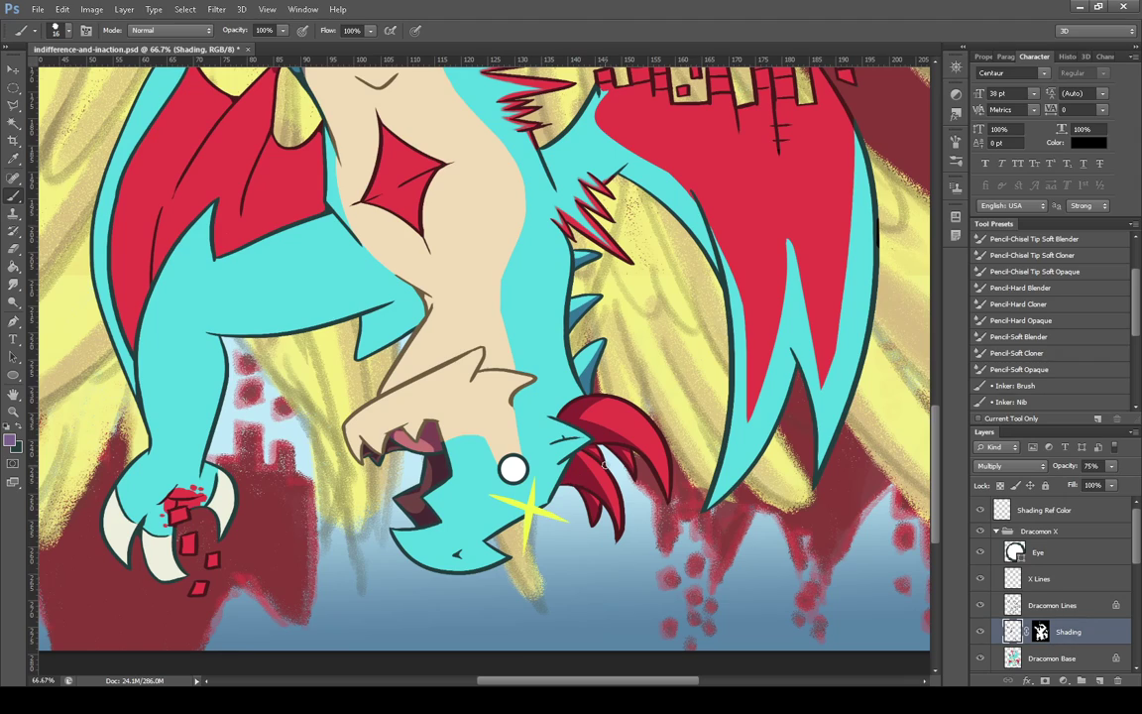
Shade the edges of the three white claws on the lower hand, redoing the outermost claw's shadow
{"action": "scroll", "coordinate": [936, 440], "scroll_direction": "up", "scroll_amount": 1}
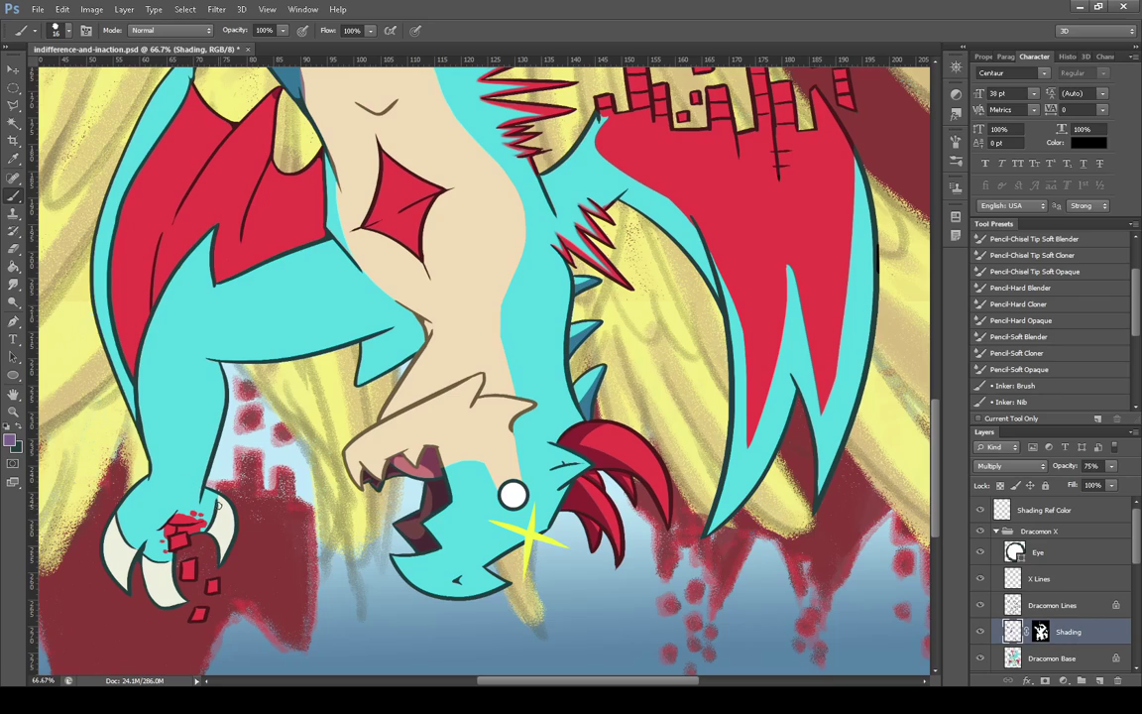
{"action": "left_click_drag", "start_coordinate": [225, 505], "coordinate": [220, 549]}
{"action": "mouse_move", "coordinate": [155, 589]}
{"action": "left_mouse_down"}
{"action": "mouse_move", "coordinate": [193, 595]}
{"action": "mouse_move", "coordinate": [147, 574]}
{"action": "mouse_move", "coordinate": [150, 589]}
{"action": "mouse_move", "coordinate": [141, 568]}
{"action": "mouse_move", "coordinate": [165, 605]}
{"action": "left_mouse_up"}
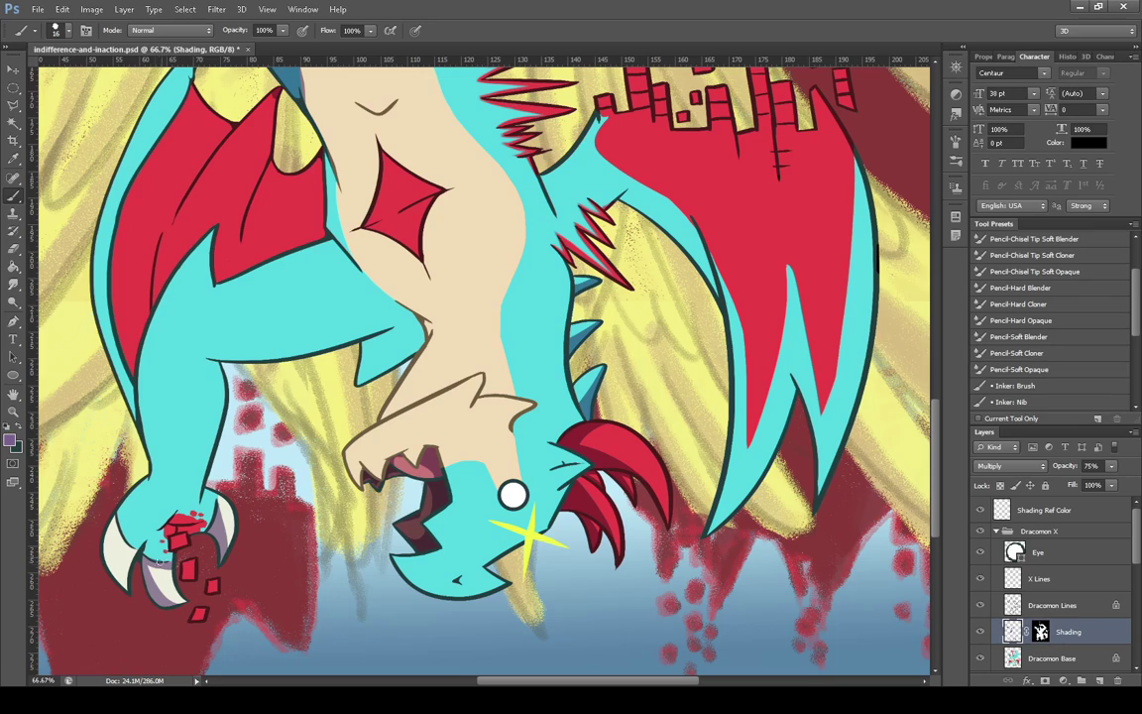
{"action": "mouse_move", "coordinate": [152, 569]}
{"action": "left_mouse_down"}
{"action": "mouse_move", "coordinate": [164, 601]}
{"action": "mouse_move", "coordinate": [147, 562]}
{"action": "mouse_move", "coordinate": [159, 587]}
{"action": "mouse_move", "coordinate": [196, 596]}
{"action": "left_mouse_up"}
{"action": "left_click_drag", "start_coordinate": [112, 515], "coordinate": [139, 590]}
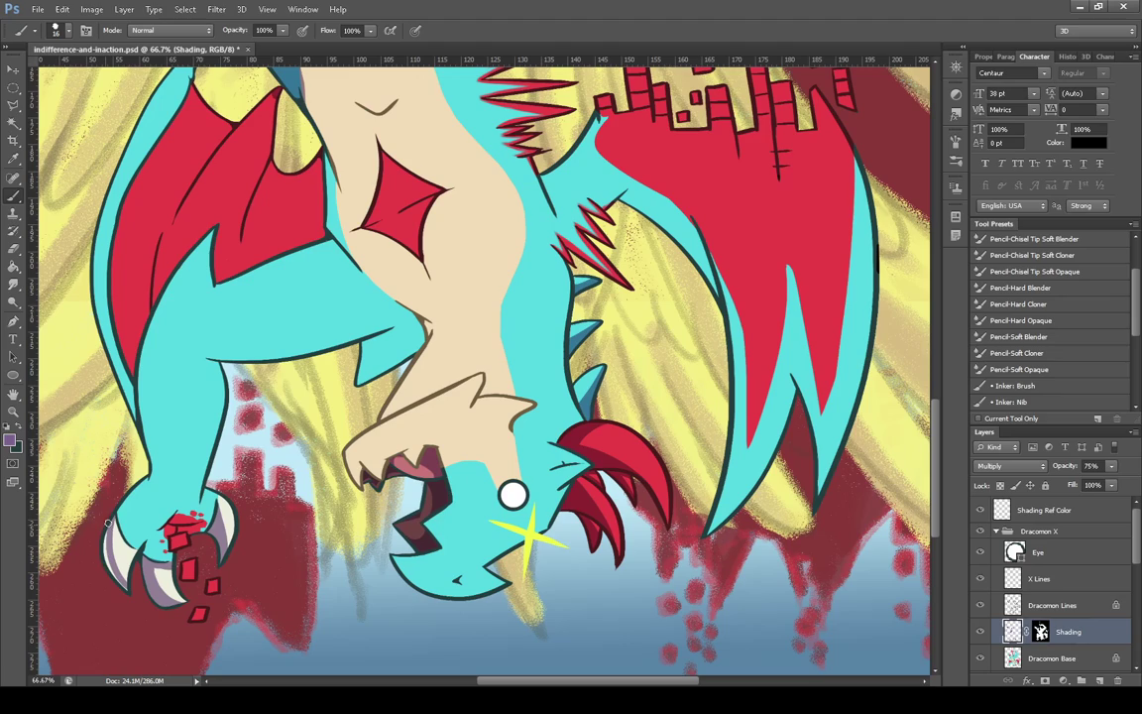
{"action": "left_click_drag", "start_coordinate": [108, 523], "coordinate": [126, 584]}
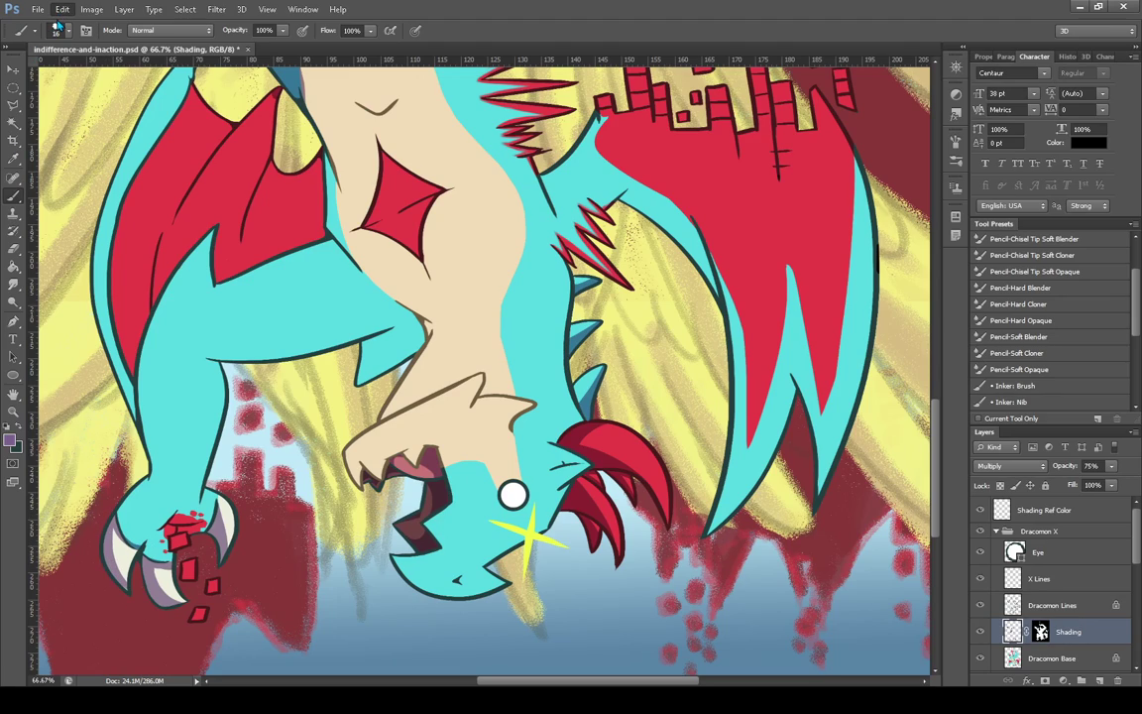
{"action": "left_click_drag", "start_coordinate": [113, 519], "coordinate": [131, 548]}
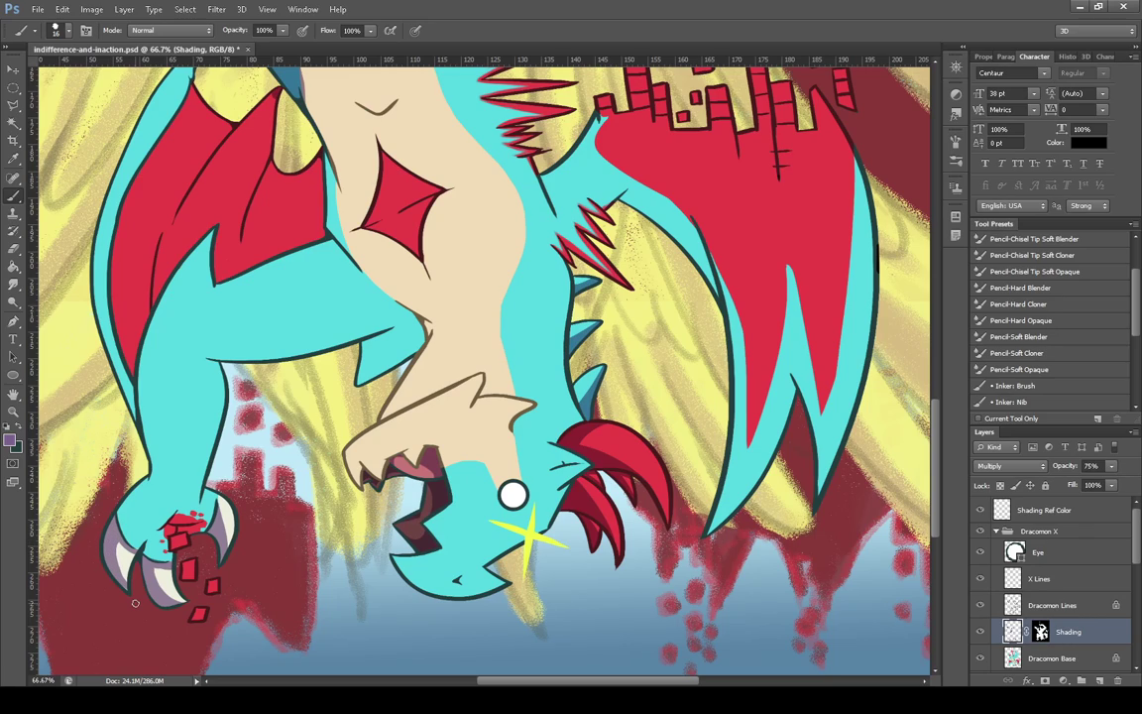
{"action": "left_click_drag", "start_coordinate": [117, 545], "coordinate": [121, 569]}
Cover the intact wing's red membrane and its thin outer arm edge with shadow, using a 30 px brush
{"action": "scroll", "coordinate": [118, 109], "scroll_direction": "up", "scroll_amount": 5}
{"action": "key", "text": "bracketright"}
{"action": "key", "text": "bracketright"}
{"action": "key", "text": "bracketright"}
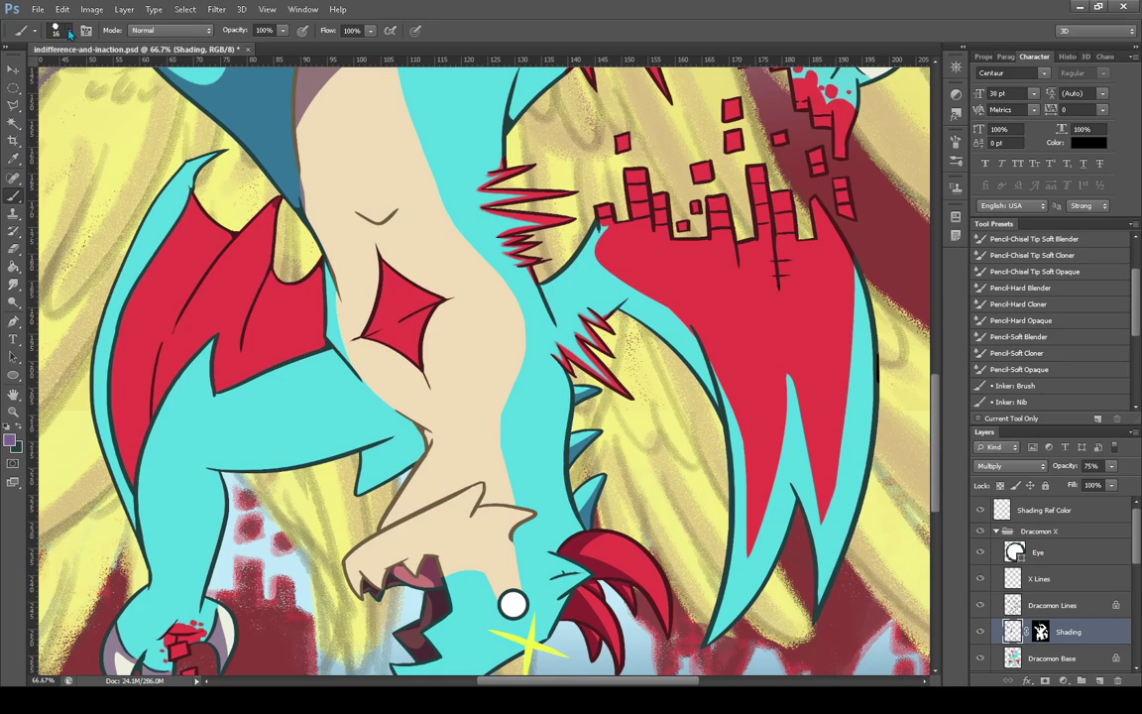
{"action": "mouse_move", "coordinate": [116, 408]}
{"action": "left_mouse_down"}
{"action": "mouse_move", "coordinate": [129, 530]}
{"action": "mouse_move", "coordinate": [123, 482]}
{"action": "left_mouse_up"}
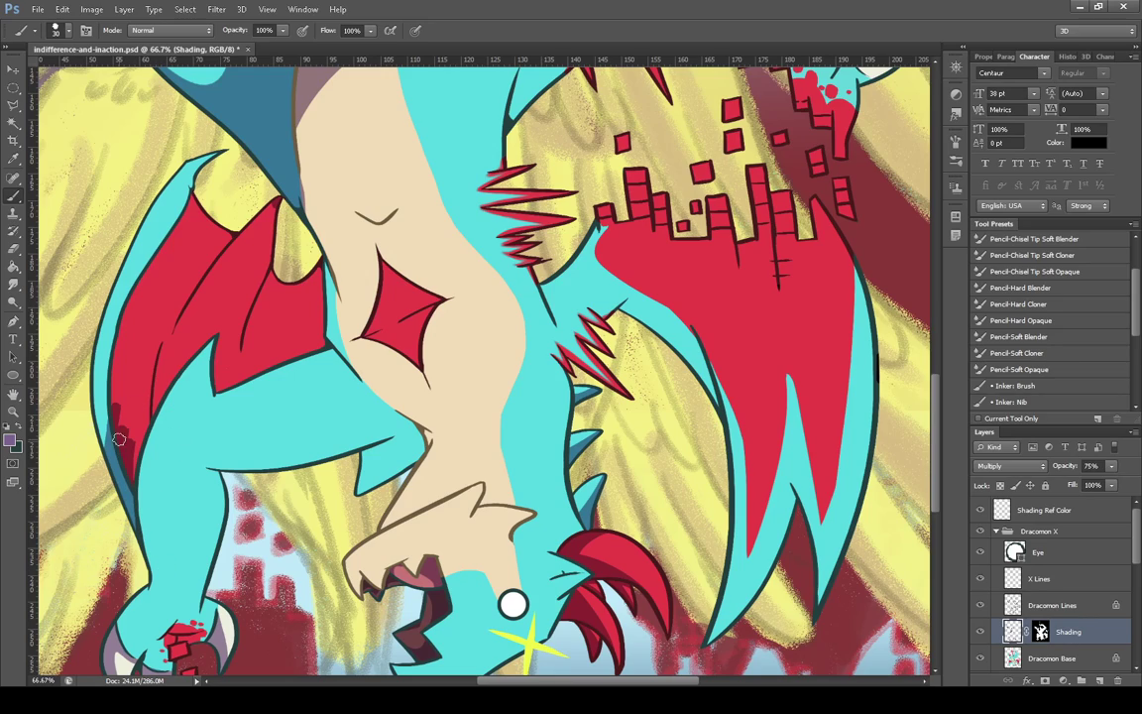
{"action": "mouse_move", "coordinate": [122, 442]}
{"action": "left_mouse_down"}
{"action": "mouse_move", "coordinate": [124, 485]}
{"action": "mouse_move", "coordinate": [156, 341]}
{"action": "mouse_move", "coordinate": [101, 377]}
{"action": "mouse_move", "coordinate": [97, 406]}
{"action": "mouse_move", "coordinate": [109, 324]}
{"action": "mouse_move", "coordinate": [120, 364]}
{"action": "mouse_move", "coordinate": [145, 289]}
{"action": "mouse_move", "coordinate": [113, 382]}
{"action": "mouse_move", "coordinate": [149, 254]}
{"action": "mouse_move", "coordinate": [98, 381]}
{"action": "mouse_move", "coordinate": [150, 228]}
{"action": "mouse_move", "coordinate": [126, 274]}
{"action": "mouse_move", "coordinate": [199, 158]}
{"action": "mouse_move", "coordinate": [165, 243]}
{"action": "mouse_move", "coordinate": [133, 272]}
{"action": "mouse_move", "coordinate": [165, 266]}
{"action": "mouse_move", "coordinate": [225, 211]}
{"action": "mouse_move", "coordinate": [224, 246]}
{"action": "mouse_move", "coordinate": [251, 205]}
{"action": "mouse_move", "coordinate": [221, 251]}
{"action": "mouse_move", "coordinate": [270, 207]}
{"action": "mouse_move", "coordinate": [254, 249]}
{"action": "mouse_move", "coordinate": [255, 234]}
{"action": "mouse_move", "coordinate": [261, 280]}
{"action": "mouse_move", "coordinate": [280, 274]}
{"action": "mouse_move", "coordinate": [283, 312]}
{"action": "mouse_move", "coordinate": [316, 292]}
{"action": "mouse_move", "coordinate": [299, 291]}
{"action": "mouse_move", "coordinate": [271, 329]}
{"action": "mouse_move", "coordinate": [270, 313]}
{"action": "mouse_move", "coordinate": [243, 338]}
{"action": "mouse_move", "coordinate": [274, 293]}
{"action": "mouse_move", "coordinate": [274, 344]}
{"action": "left_mouse_up"}
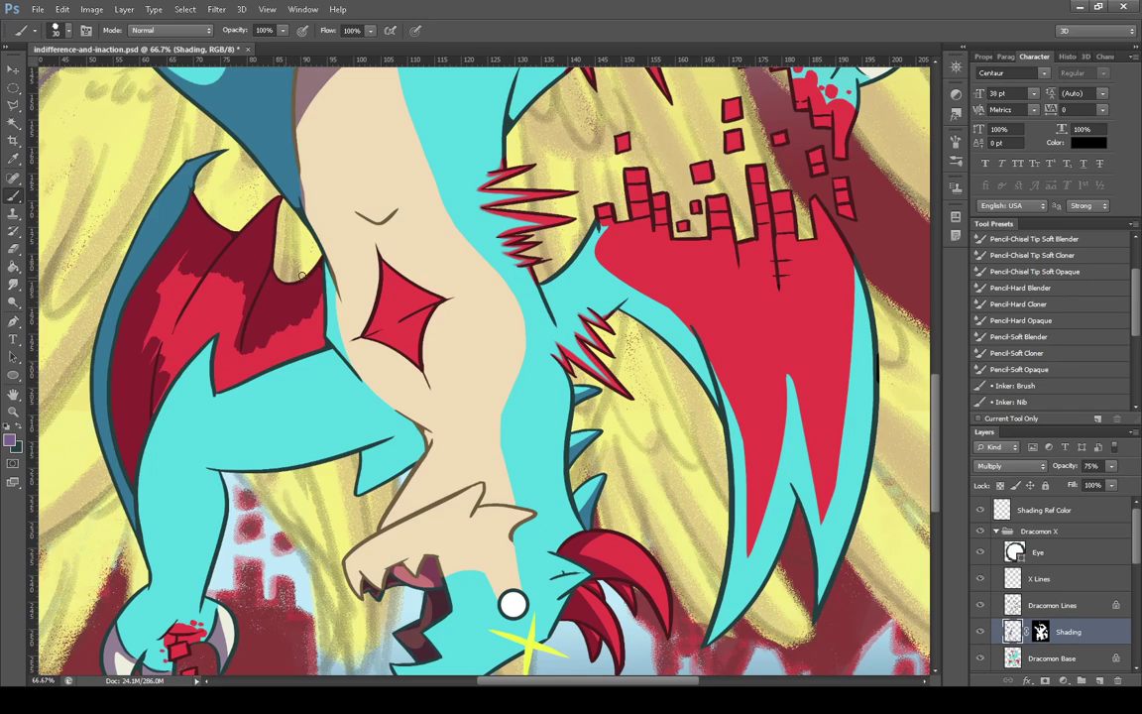
{"action": "key", "text": "ctrl+z"}
{"action": "mouse_move", "coordinate": [230, 328]}
{"action": "left_mouse_down"}
{"action": "mouse_move", "coordinate": [210, 308]}
{"action": "mouse_move", "coordinate": [205, 337]}
{"action": "mouse_move", "coordinate": [198, 317]}
{"action": "left_mouse_up"}
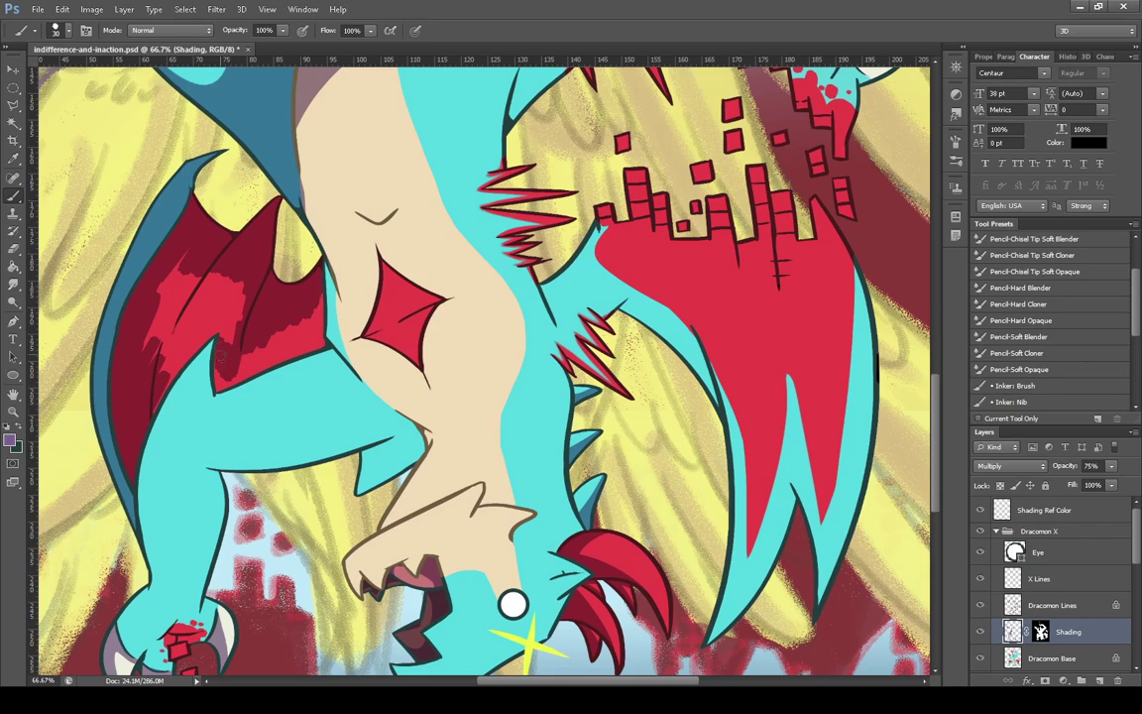
{"action": "mouse_move", "coordinate": [219, 391]}
{"action": "left_mouse_down"}
{"action": "mouse_move", "coordinate": [323, 344]}
{"action": "mouse_move", "coordinate": [318, 306]}
{"action": "mouse_move", "coordinate": [309, 340]}
{"action": "mouse_move", "coordinate": [309, 330]}
{"action": "mouse_move", "coordinate": [270, 358]}
{"action": "mouse_move", "coordinate": [281, 336]}
{"action": "mouse_move", "coordinate": [240, 363]}
{"action": "mouse_move", "coordinate": [238, 339]}
{"action": "mouse_move", "coordinate": [229, 328]}
{"action": "mouse_move", "coordinate": [224, 338]}
{"action": "mouse_move", "coordinate": [238, 286]}
{"action": "mouse_move", "coordinate": [203, 333]}
{"action": "left_mouse_up"}
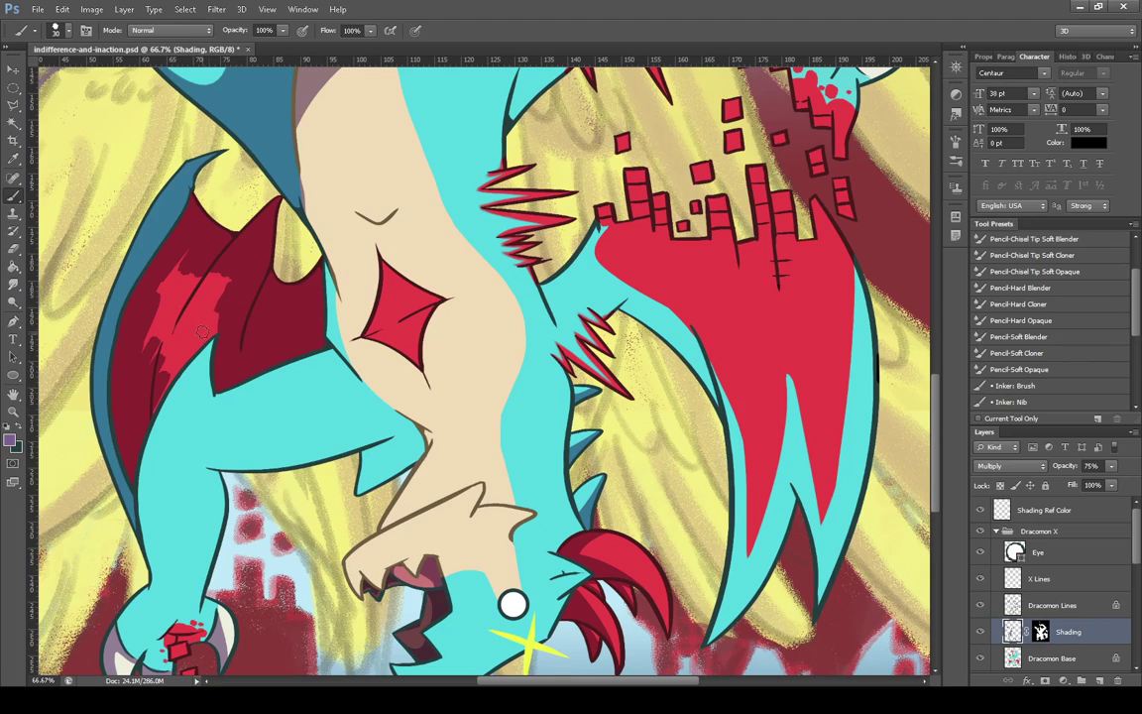
{"action": "mouse_move", "coordinate": [225, 380]}
{"action": "left_mouse_down"}
{"action": "mouse_move", "coordinate": [217, 342]}
{"action": "mouse_move", "coordinate": [215, 378]}
{"action": "mouse_move", "coordinate": [220, 331]}
{"action": "mouse_move", "coordinate": [215, 370]}
{"action": "mouse_move", "coordinate": [176, 368]}
{"action": "mouse_move", "coordinate": [144, 422]}
{"action": "mouse_move", "coordinate": [162, 379]}
{"action": "mouse_move", "coordinate": [149, 408]}
{"action": "mouse_move", "coordinate": [219, 313]}
{"action": "mouse_move", "coordinate": [160, 365]}
{"action": "mouse_move", "coordinate": [171, 333]}
{"action": "mouse_move", "coordinate": [221, 279]}
{"action": "mouse_move", "coordinate": [210, 301]}
{"action": "mouse_move", "coordinate": [199, 289]}
{"action": "mouse_move", "coordinate": [214, 271]}
{"action": "mouse_move", "coordinate": [152, 332]}
{"action": "mouse_move", "coordinate": [169, 278]}
{"action": "mouse_move", "coordinate": [143, 306]}
{"action": "mouse_move", "coordinate": [192, 246]}
{"action": "mouse_move", "coordinate": [146, 352]}
{"action": "mouse_move", "coordinate": [211, 269]}
{"action": "mouse_move", "coordinate": [169, 311]}
{"action": "mouse_move", "coordinate": [183, 282]}
{"action": "left_mouse_up"}
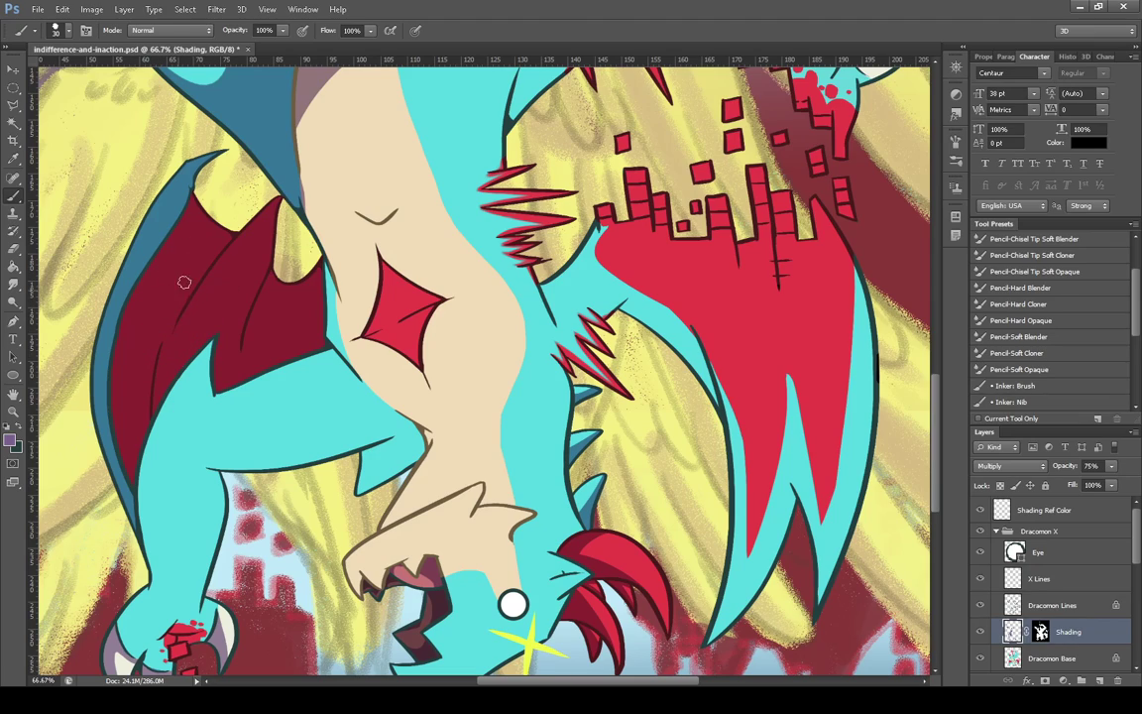
Erase a strip of shadow along the outer edge of the intact wing up to its tip, enlarging the eraser to 30 px
{"action": "left_click", "coordinate": [17, 251]}
{"action": "left_click_drag", "start_coordinate": [186, 166], "coordinate": [214, 153]}
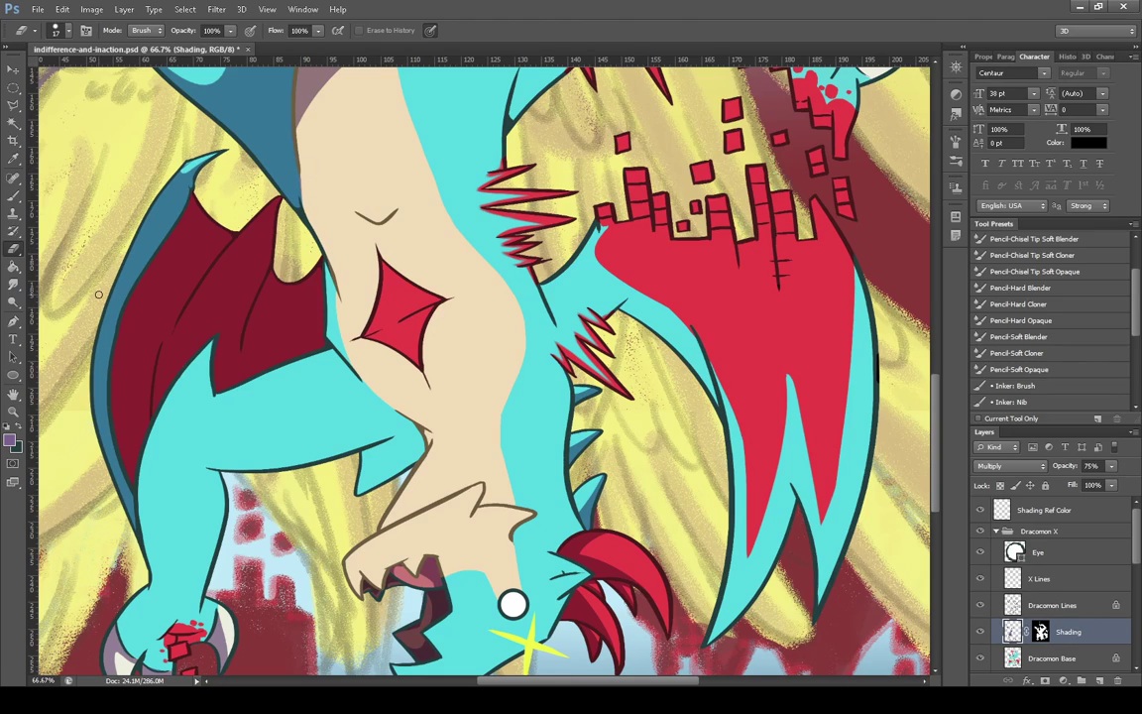
{"action": "key", "text": "bracketright"}
{"action": "key", "text": "bracketright"}
{"action": "key", "text": "bracketright"}
{"action": "left_click_drag", "start_coordinate": [93, 381], "coordinate": [120, 528]}
{"action": "left_click_drag", "start_coordinate": [83, 382], "coordinate": [211, 142]}
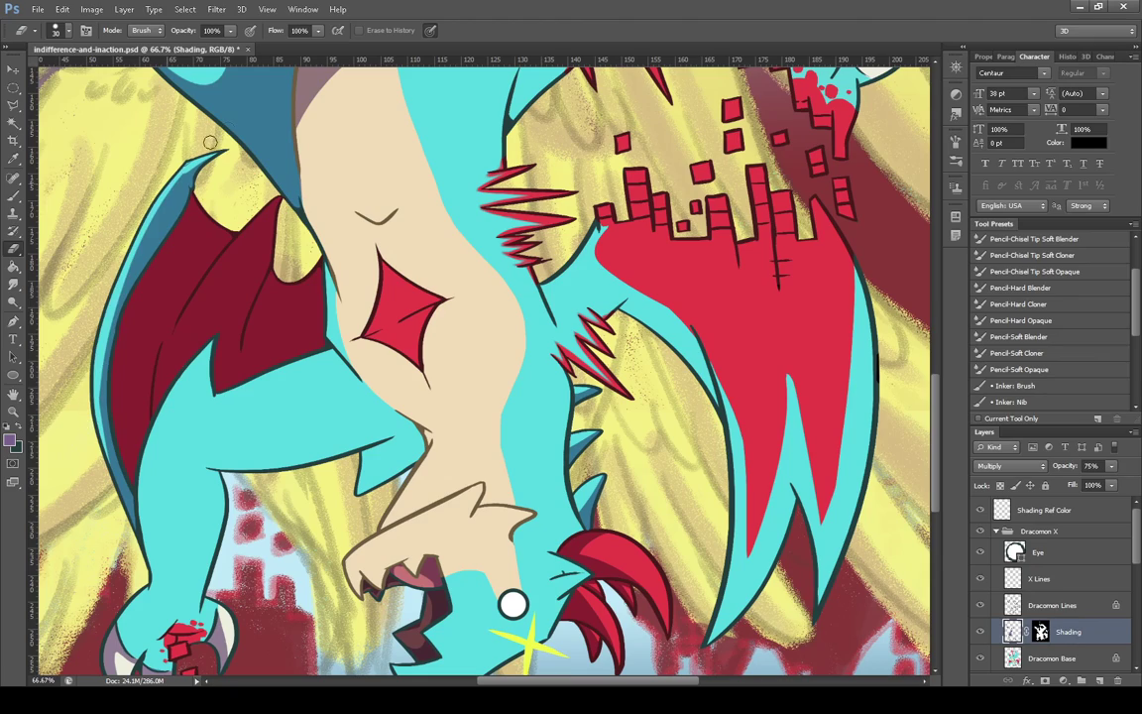
Erase rounded highlights out of the shadow at the upper part of each red membrane panel with the 30 px eraser
{"action": "mouse_move", "coordinate": [169, 211]}
{"action": "left_mouse_down"}
{"action": "mouse_move", "coordinate": [101, 355]}
{"action": "mouse_move", "coordinate": [257, 309]}
{"action": "mouse_move", "coordinate": [273, 255]}
{"action": "mouse_move", "coordinate": [229, 239]}
{"action": "mouse_move", "coordinate": [184, 272]}
{"action": "mouse_move", "coordinate": [199, 216]}
{"action": "mouse_move", "coordinate": [189, 255]}
{"action": "mouse_move", "coordinate": [222, 238]}
{"action": "left_mouse_up"}
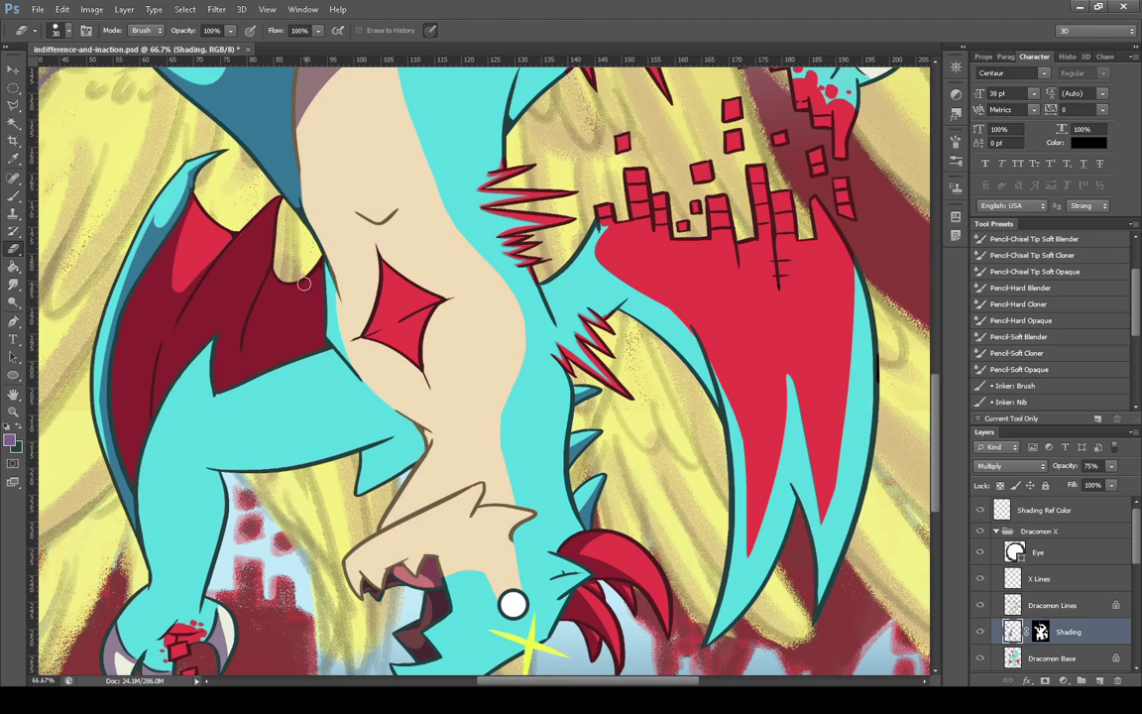
{"action": "mouse_move", "coordinate": [280, 275]}
{"action": "left_mouse_down"}
{"action": "mouse_move", "coordinate": [262, 266]}
{"action": "mouse_move", "coordinate": [253, 280]}
{"action": "mouse_move", "coordinate": [277, 315]}
{"action": "left_mouse_up"}
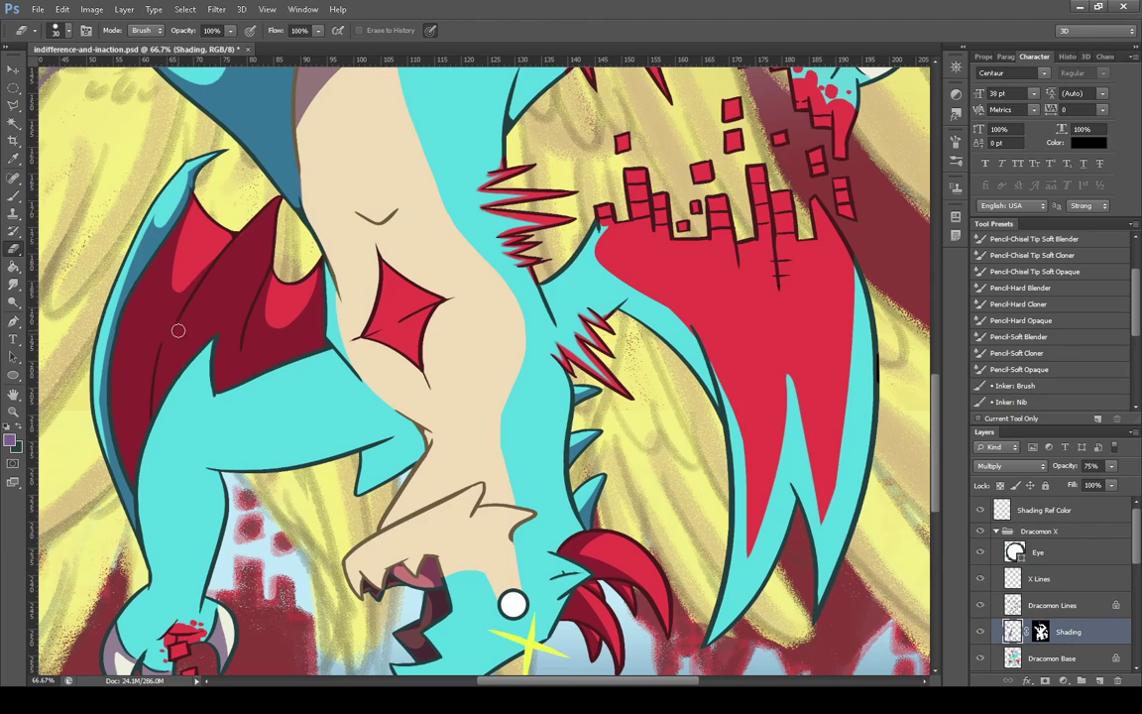
{"action": "mouse_move", "coordinate": [161, 298]}
{"action": "left_mouse_down"}
{"action": "mouse_move", "coordinate": [281, 187]}
{"action": "mouse_move", "coordinate": [235, 192]}
{"action": "mouse_move", "coordinate": [164, 290]}
{"action": "left_mouse_up"}
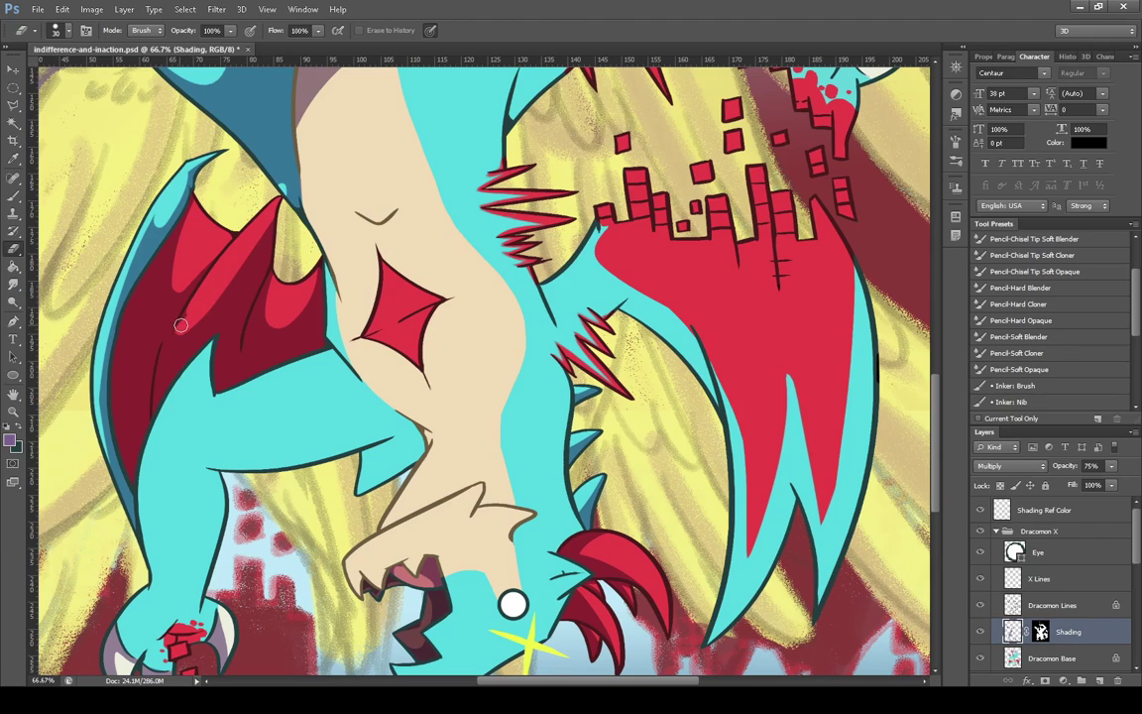
{"action": "left_click", "coordinate": [21, 198]}
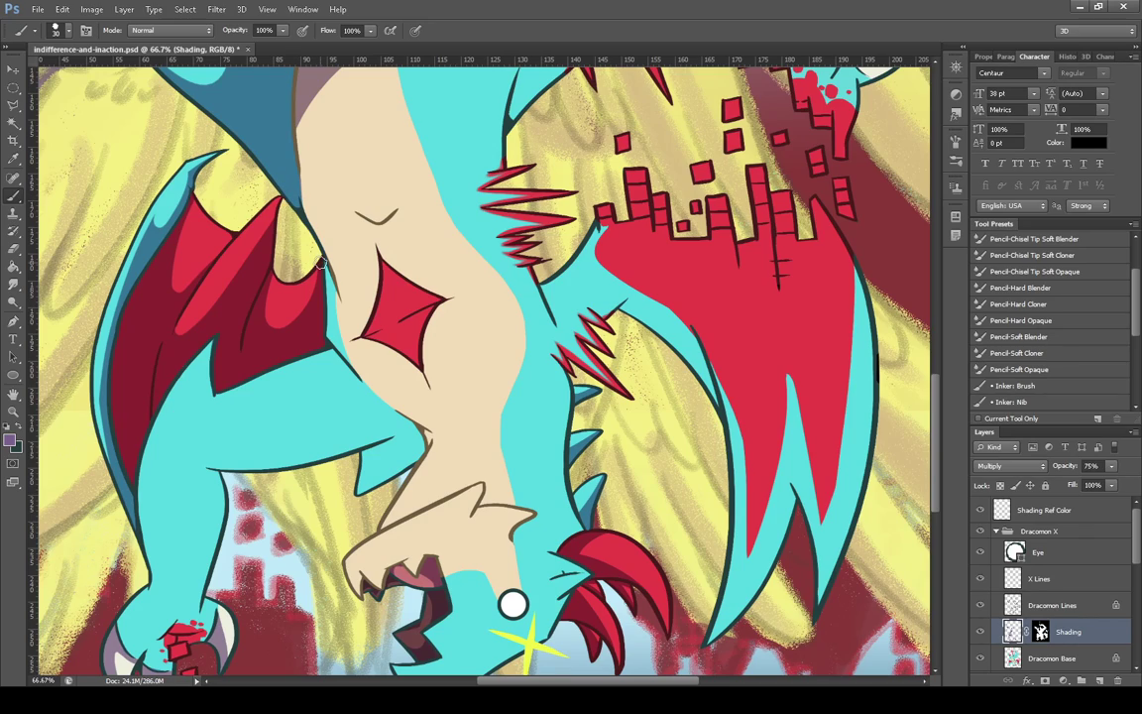
{"action": "left_click", "coordinate": [13, 247]}
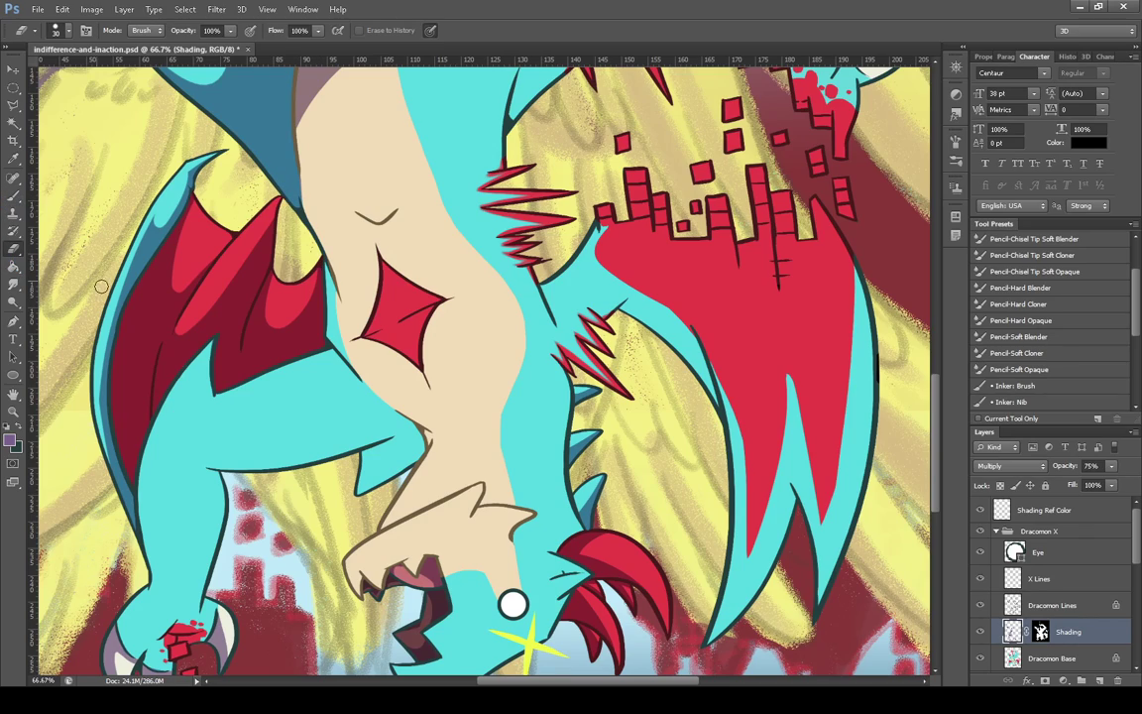
Erase thin highlights along the wing membrane's fold lines with a 17 px eraser, redoing strokes that miss the shape
{"action": "mouse_move", "coordinate": [166, 365]}
{"action": "left_mouse_down"}
{"action": "mouse_move", "coordinate": [146, 387]}
{"action": "mouse_move", "coordinate": [191, 242]}
{"action": "left_mouse_up"}
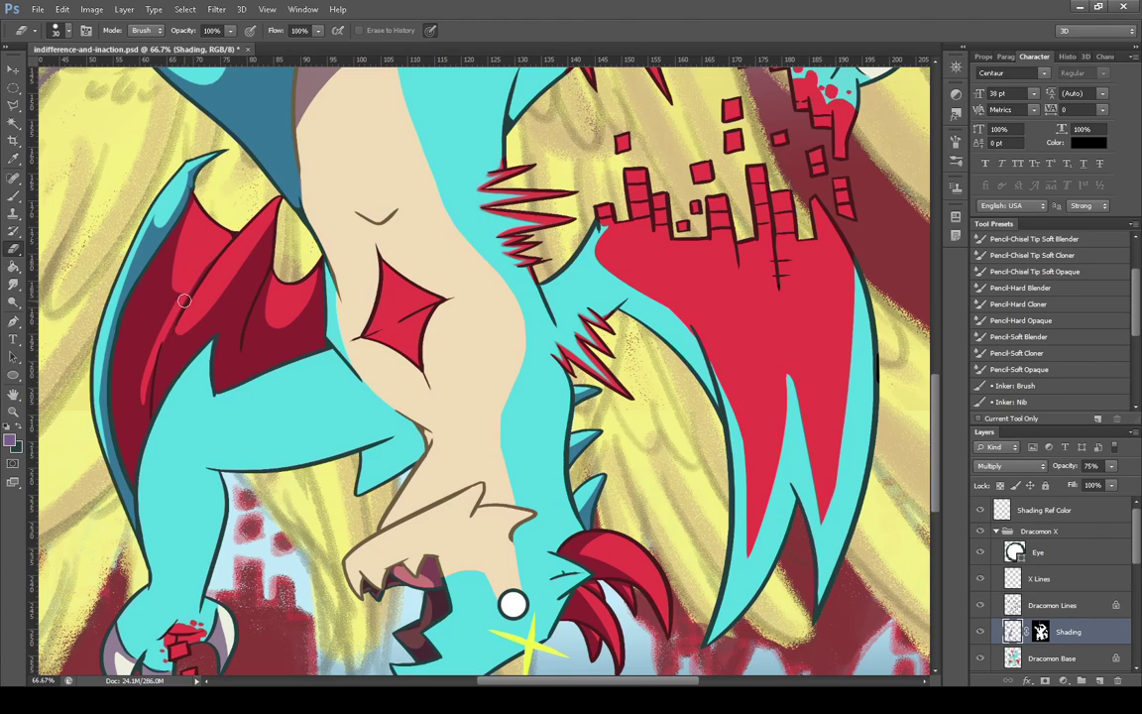
{"action": "key", "text": "ctrl+z"}
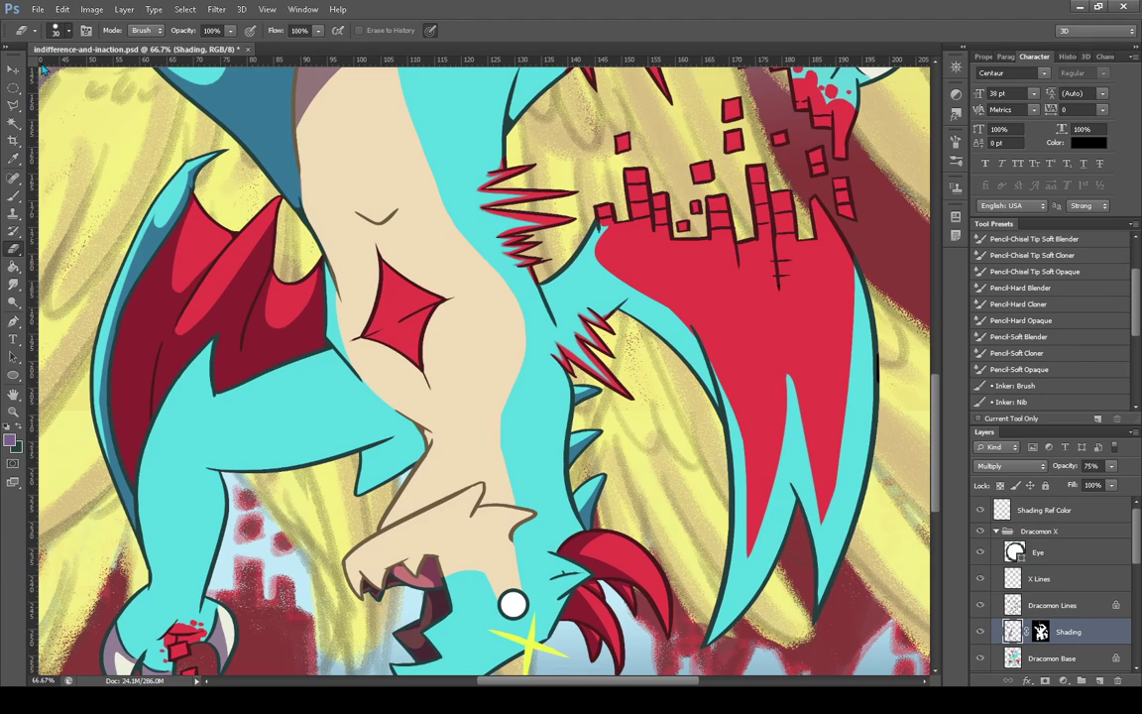
{"action": "mouse_move", "coordinate": [135, 367]}
{"action": "left_mouse_down"}
{"action": "mouse_move", "coordinate": [148, 297]}
{"action": "mouse_move", "coordinate": [188, 248]}
{"action": "left_mouse_up"}
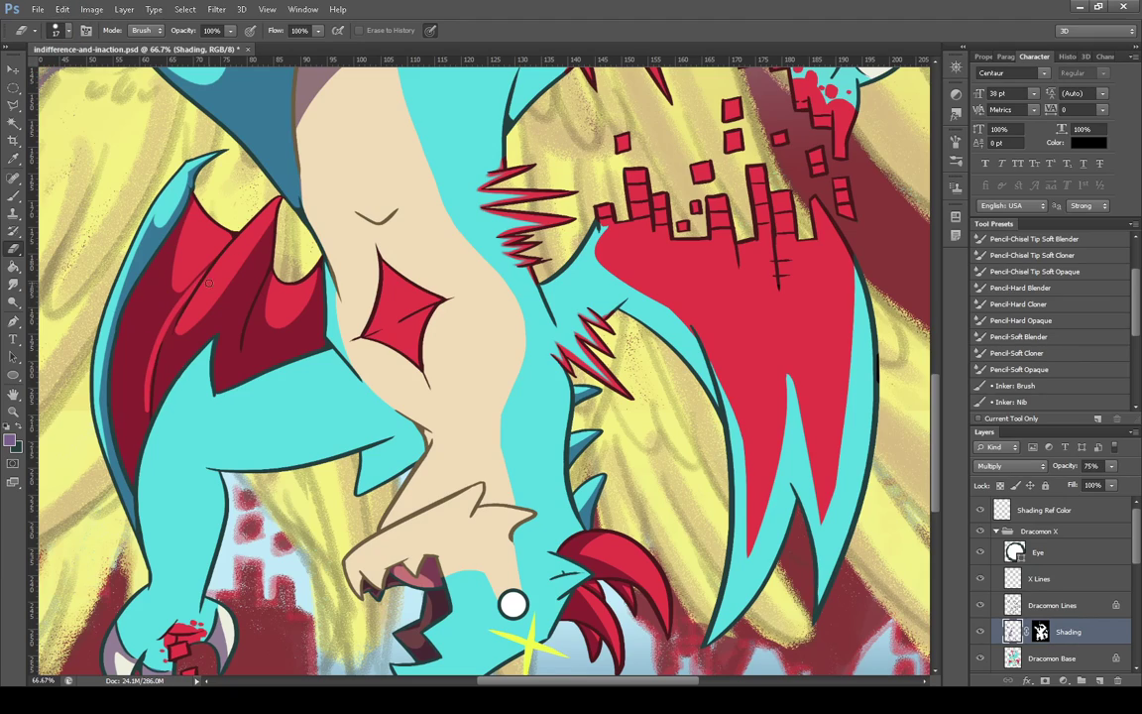
{"action": "left_click_drag", "start_coordinate": [182, 300], "coordinate": [199, 275]}
{"action": "left_click_drag", "start_coordinate": [238, 342], "coordinate": [242, 250]}
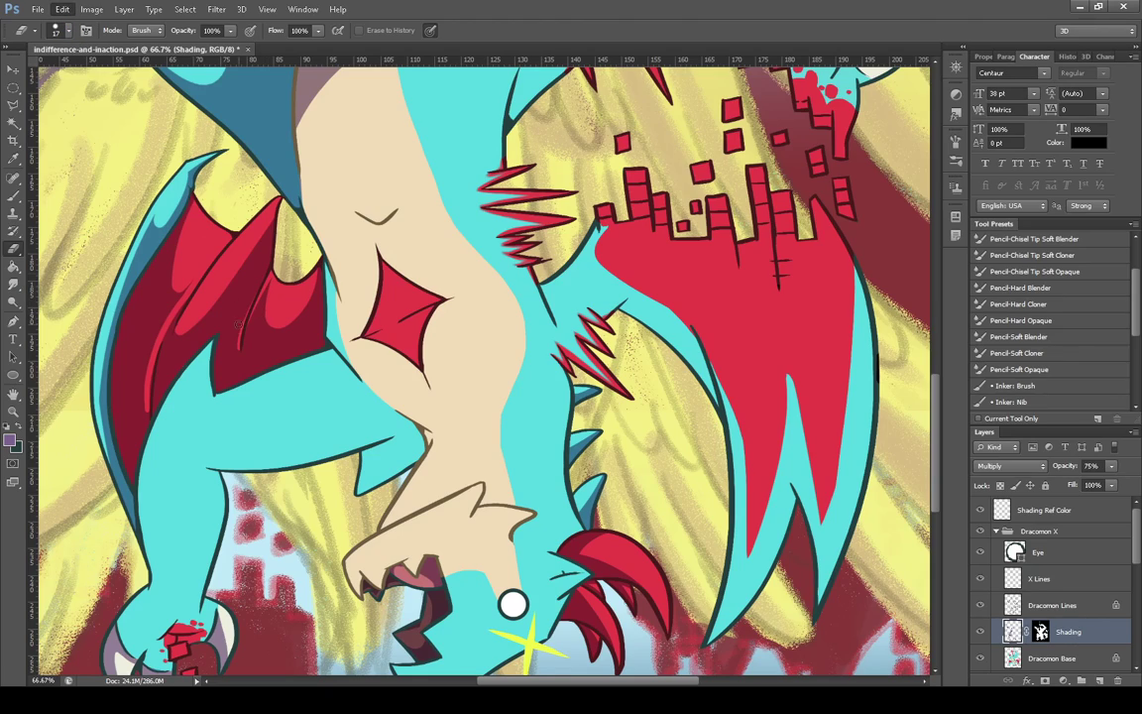
{"action": "key", "text": "ctrl+z"}
{"action": "mouse_move", "coordinate": [245, 351]}
{"action": "left_mouse_down"}
{"action": "mouse_move", "coordinate": [300, 248]}
{"action": "mouse_move", "coordinate": [260, 302]}
{"action": "mouse_move", "coordinate": [286, 256]}
{"action": "left_mouse_up"}
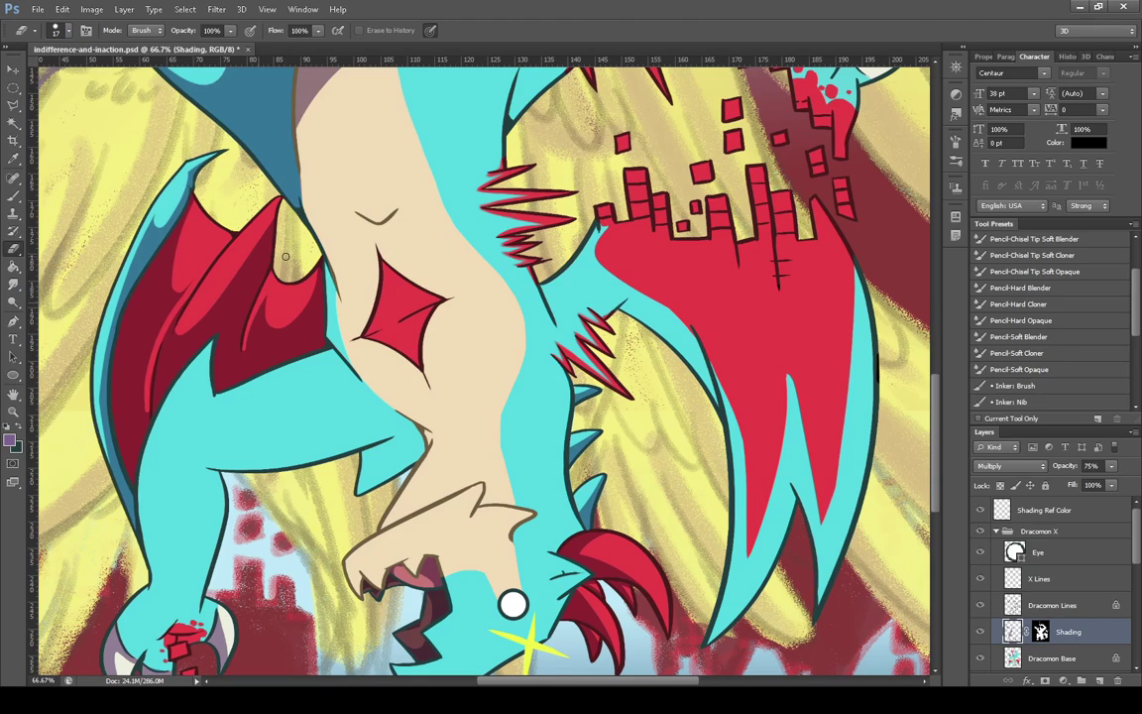
{"action": "key", "text": "ctrl+z"}
{"action": "left_click_drag", "start_coordinate": [174, 182], "coordinate": [131, 300]}
{"action": "left_click_drag", "start_coordinate": [184, 303], "coordinate": [204, 277]}
Refine the long thin highlight on the lower membrane fold, alternating a 20 px brush with the 17 px eraser
{"action": "left_click", "coordinate": [14, 180]}
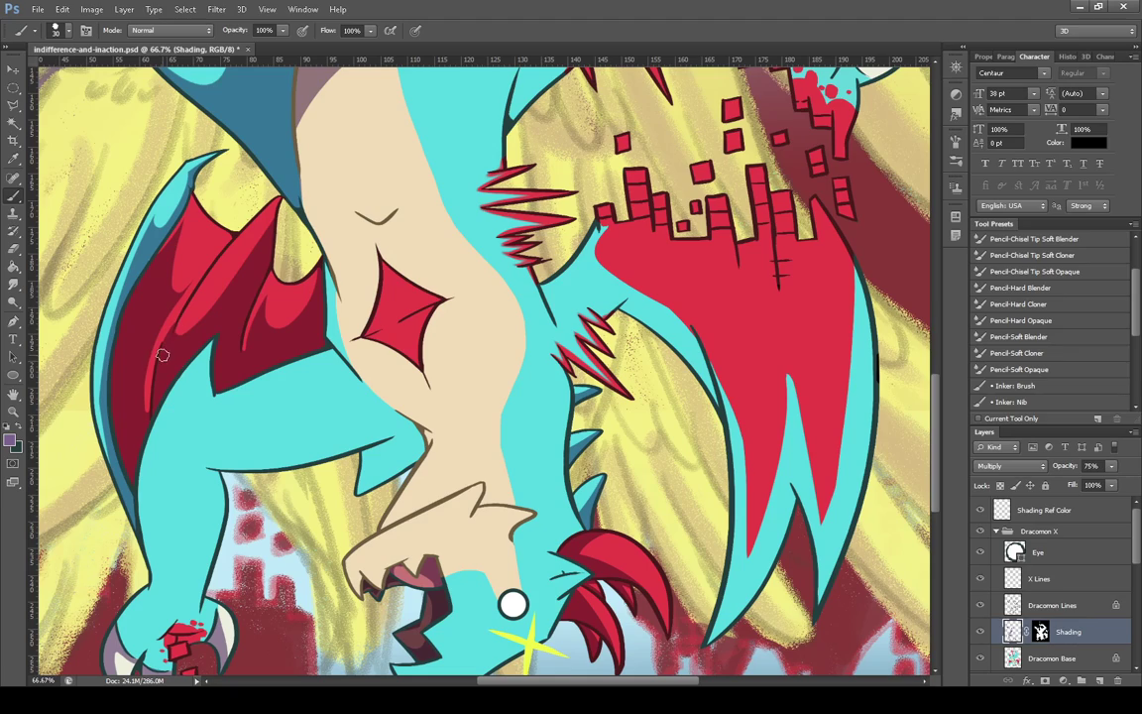
{"action": "left_click", "coordinate": [14, 249]}
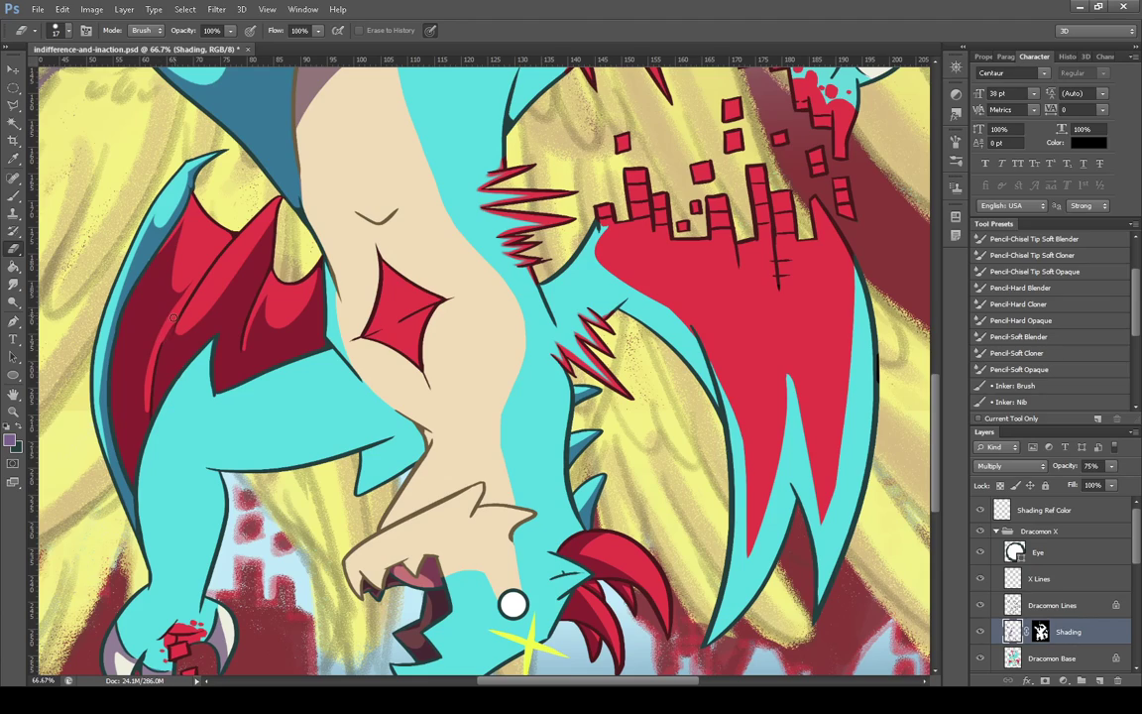
{"action": "left_click", "coordinate": [14, 195]}
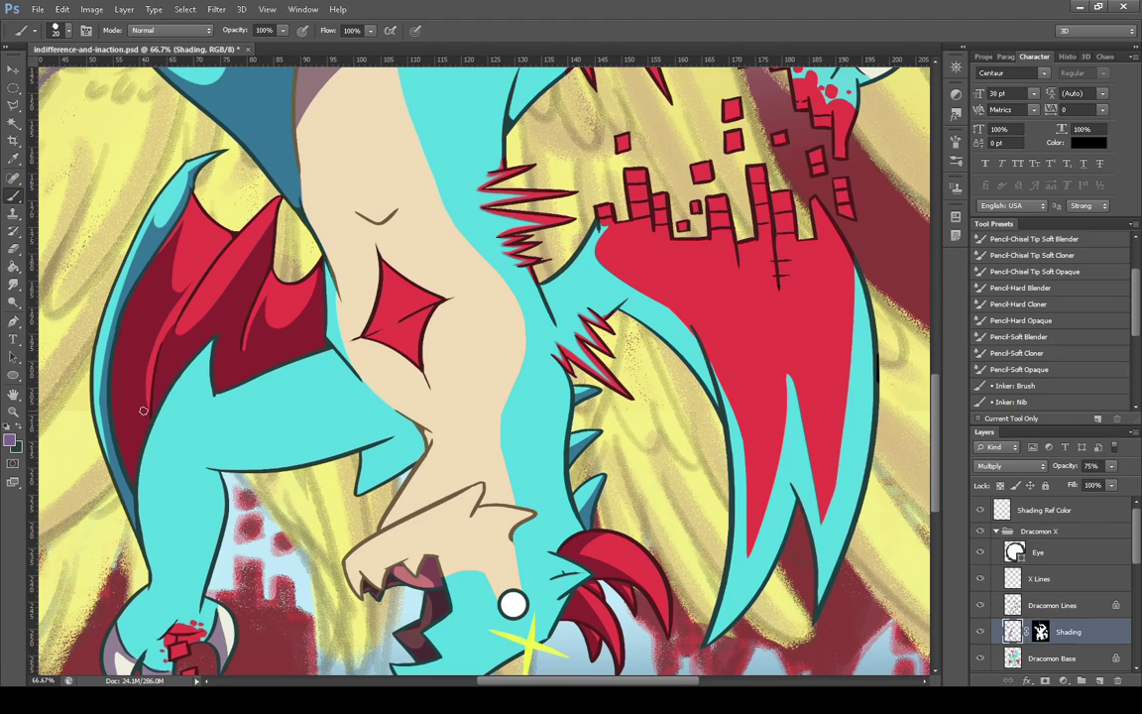
{"action": "left_click", "coordinate": [12, 230]}
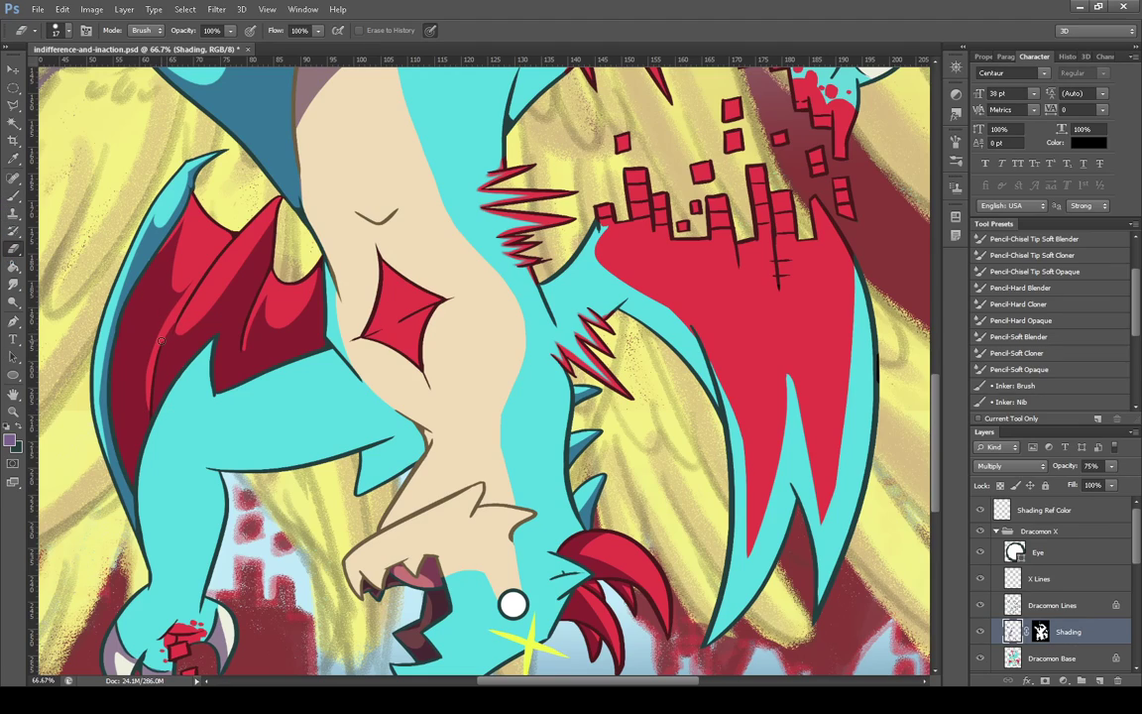
{"action": "left_click_drag", "start_coordinate": [161, 340], "coordinate": [183, 311]}
Fit the whole artwork in view and hide the Shading layer to compare the dragon without its shadows
{"action": "left_click", "coordinate": [13, 412]}
{"action": "key", "text": "ctrl+0"}
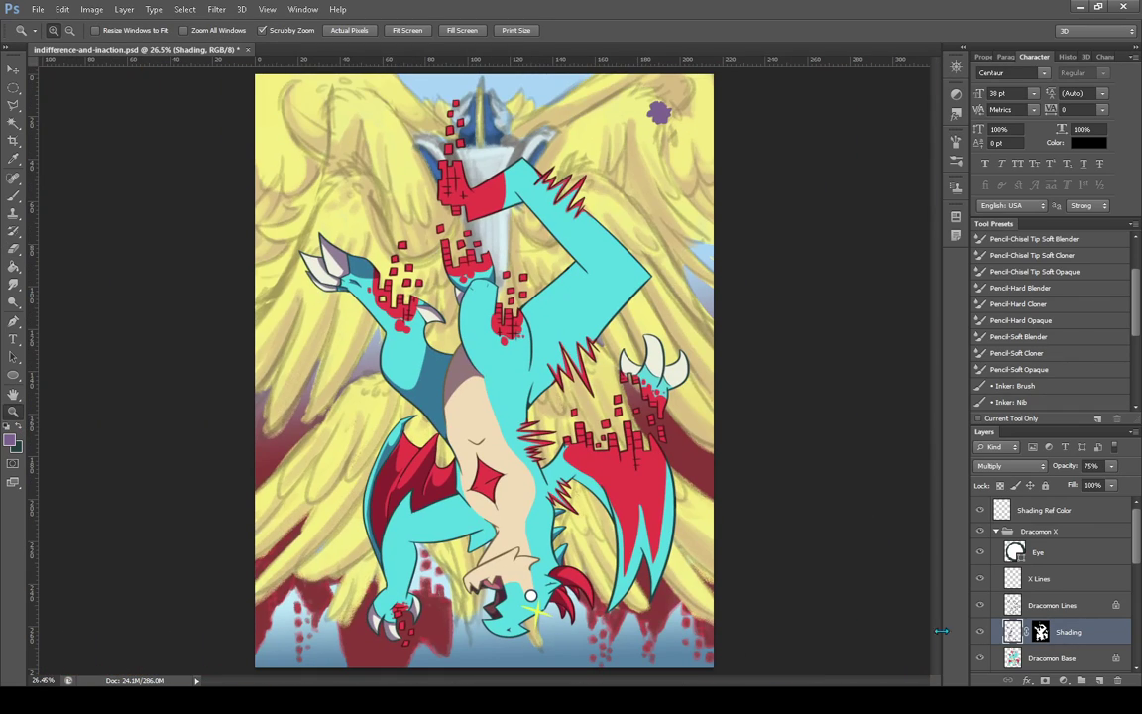
{"action": "left_click", "coordinate": [982, 639]}
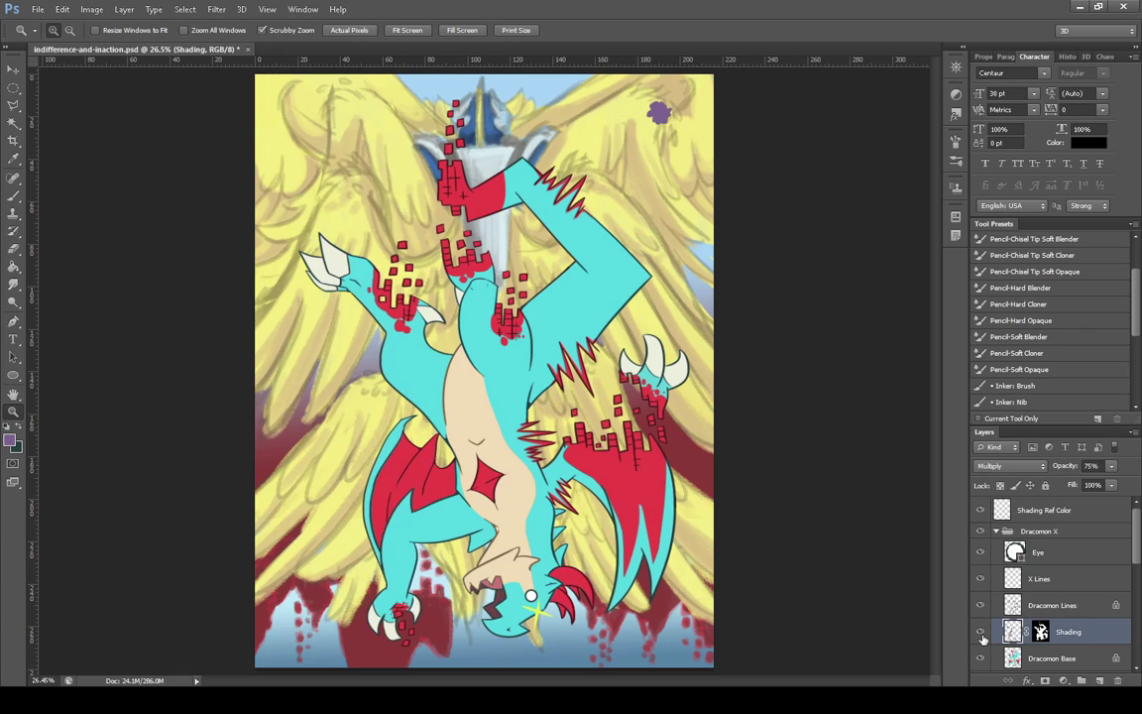
Show the Shading layer again and paint purple shadow with a 50 px brush along the underside of the dragon's angular tail
{"action": "left_click", "coordinate": [982, 639]}
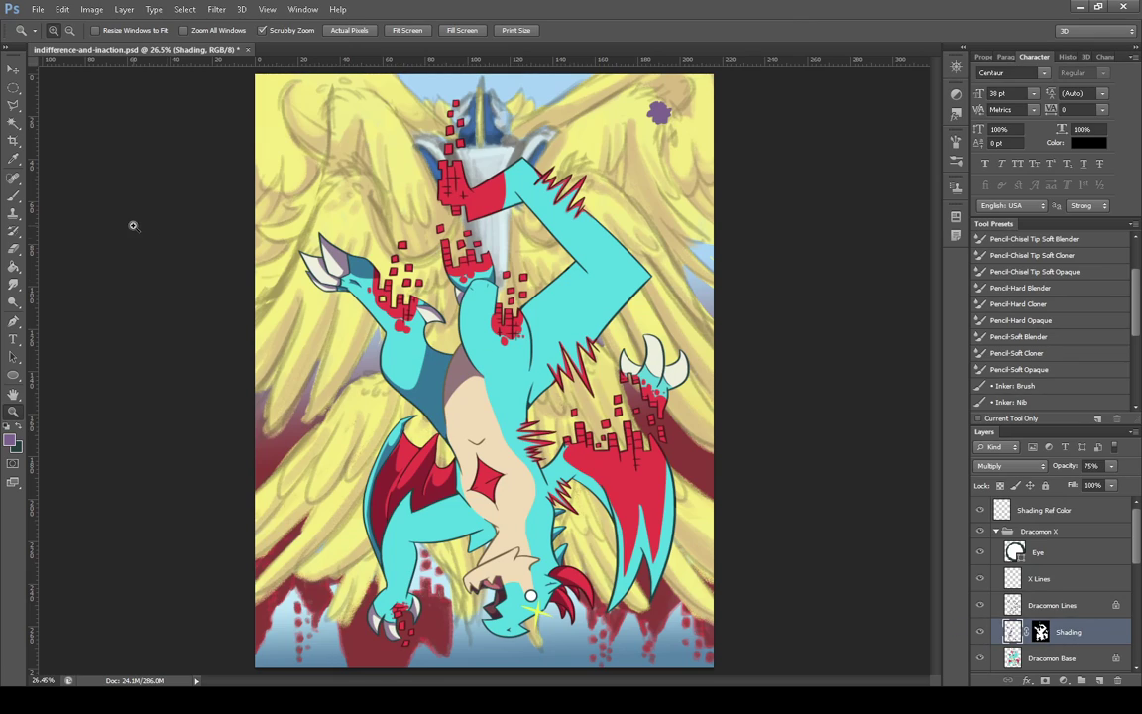
{"action": "left_click", "coordinate": [13, 195]}
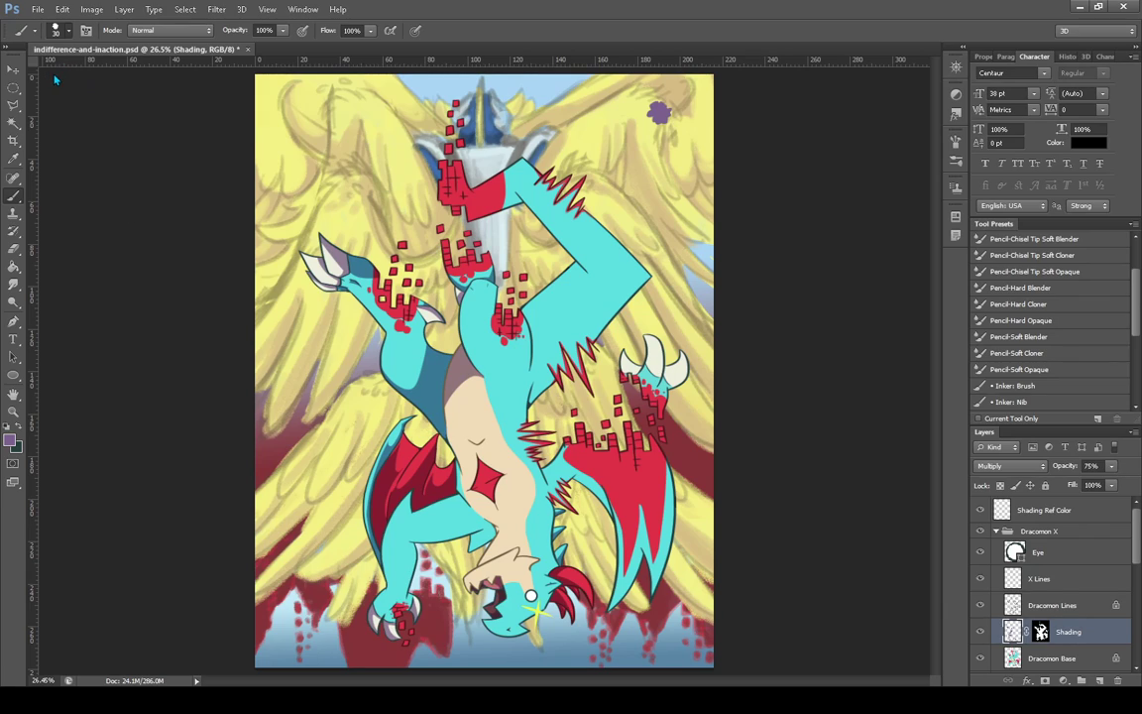
{"action": "key", "text": "bracketright"}
{"action": "key", "text": "bracketright"}
{"action": "left_click_drag", "start_coordinate": [531, 328], "coordinate": [670, 259]}
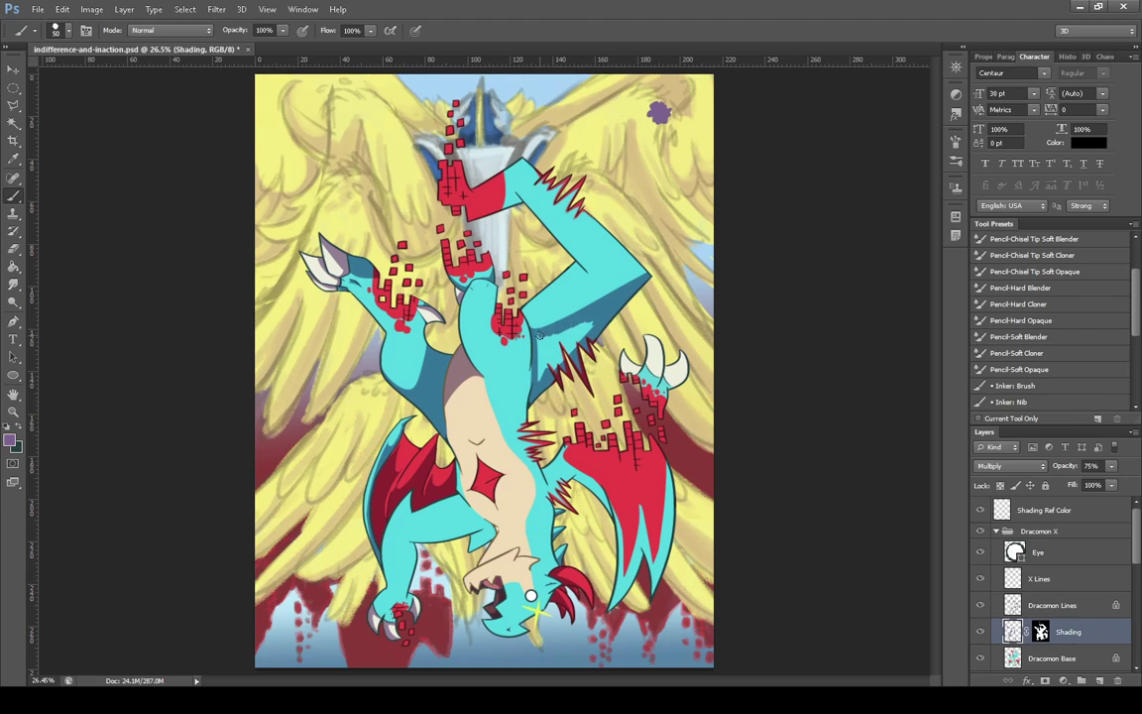
{"action": "mouse_move", "coordinate": [539, 336]}
{"action": "left_mouse_down"}
{"action": "mouse_move", "coordinate": [538, 377]}
{"action": "mouse_move", "coordinate": [601, 319]}
{"action": "mouse_move", "coordinate": [580, 320]}
{"action": "left_mouse_up"}
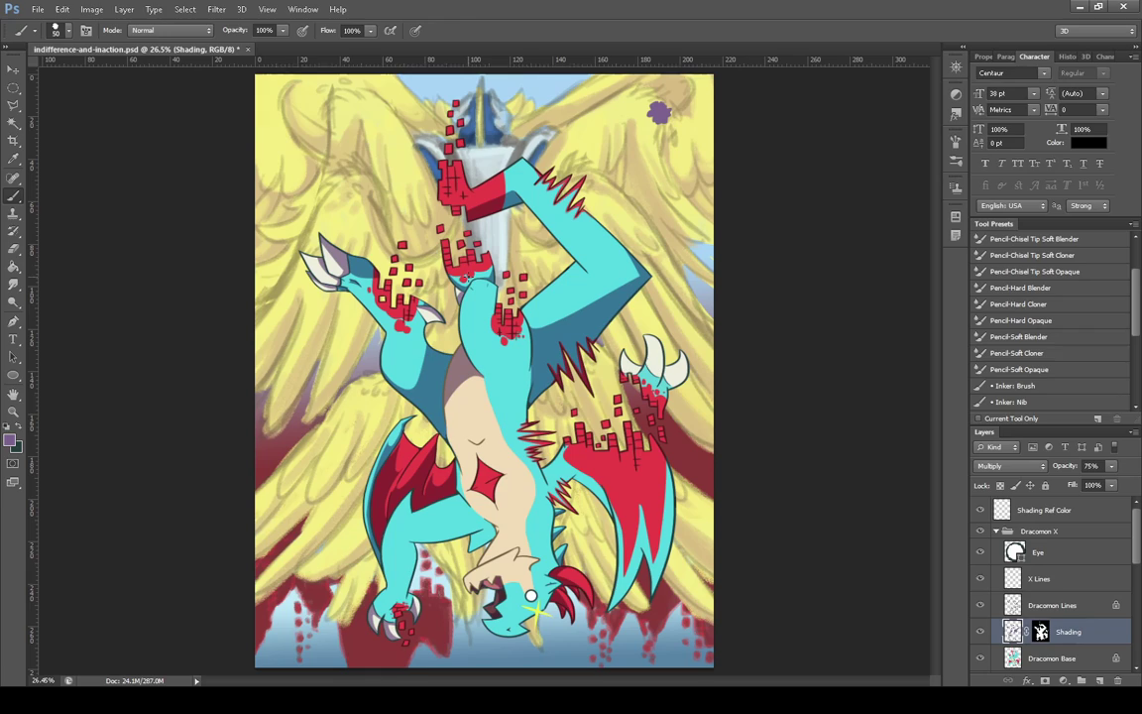
{"action": "key", "text": "e"}
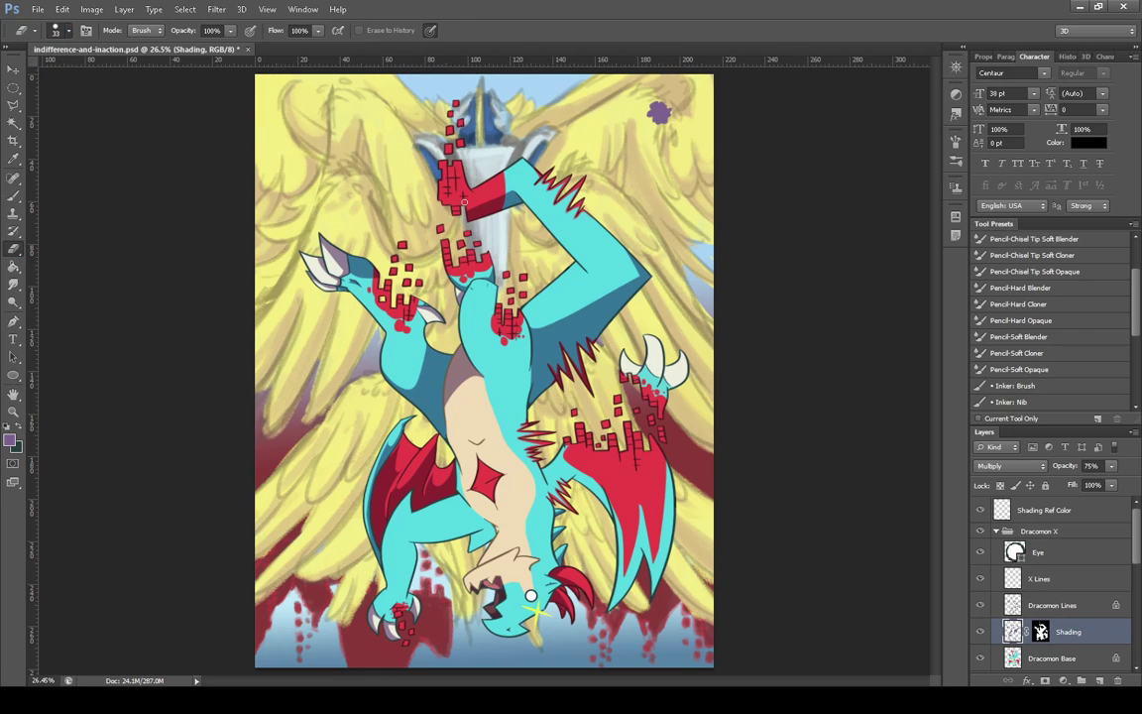
{"action": "key", "text": "]"}
{"action": "key", "text": "]"}
{"action": "key", "text": "]"}
{"action": "left_click", "coordinate": [14, 196]}
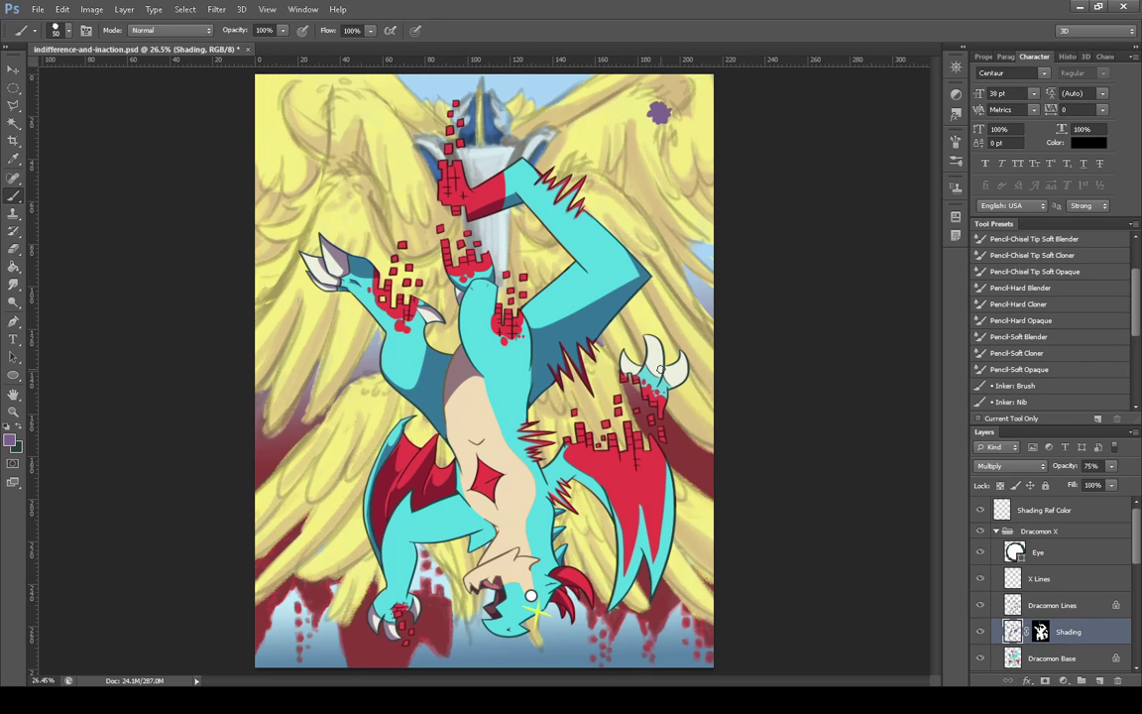
{"action": "left_click", "coordinate": [18, 427]}
{"action": "left_click", "coordinate": [1052, 604]}
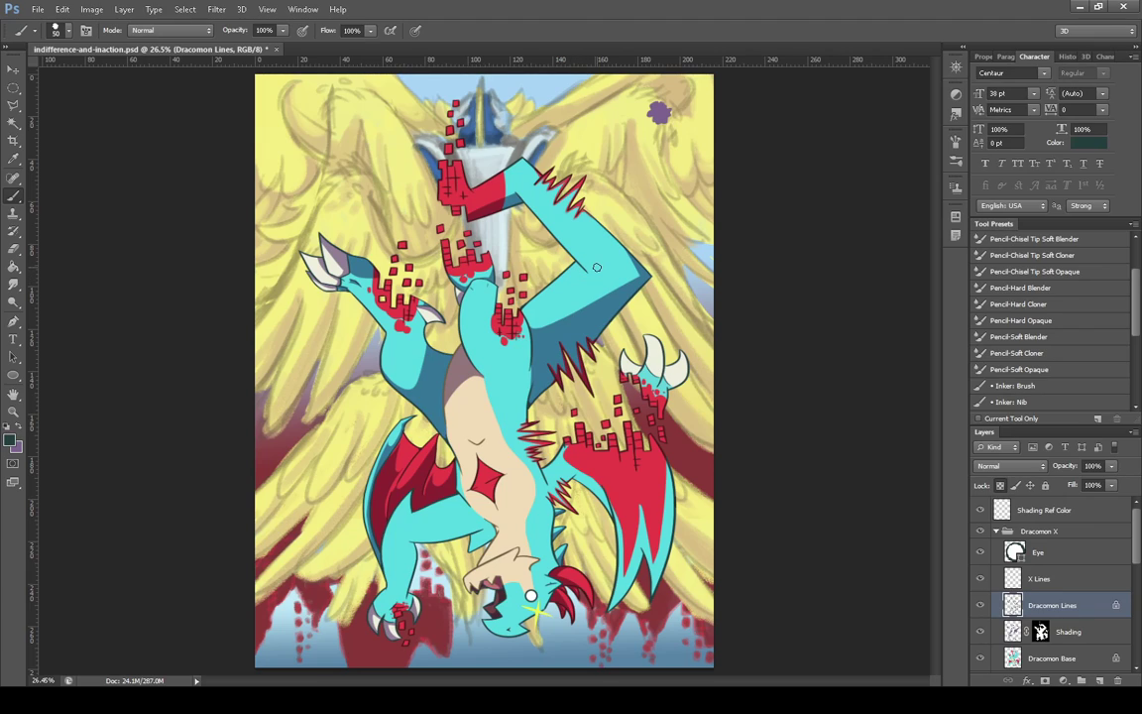
Paint purple shadows on the Shading layer over the tail end's red pixel blocks and the small fin near the dragon's arm
{"action": "left_click", "coordinate": [1061, 632]}
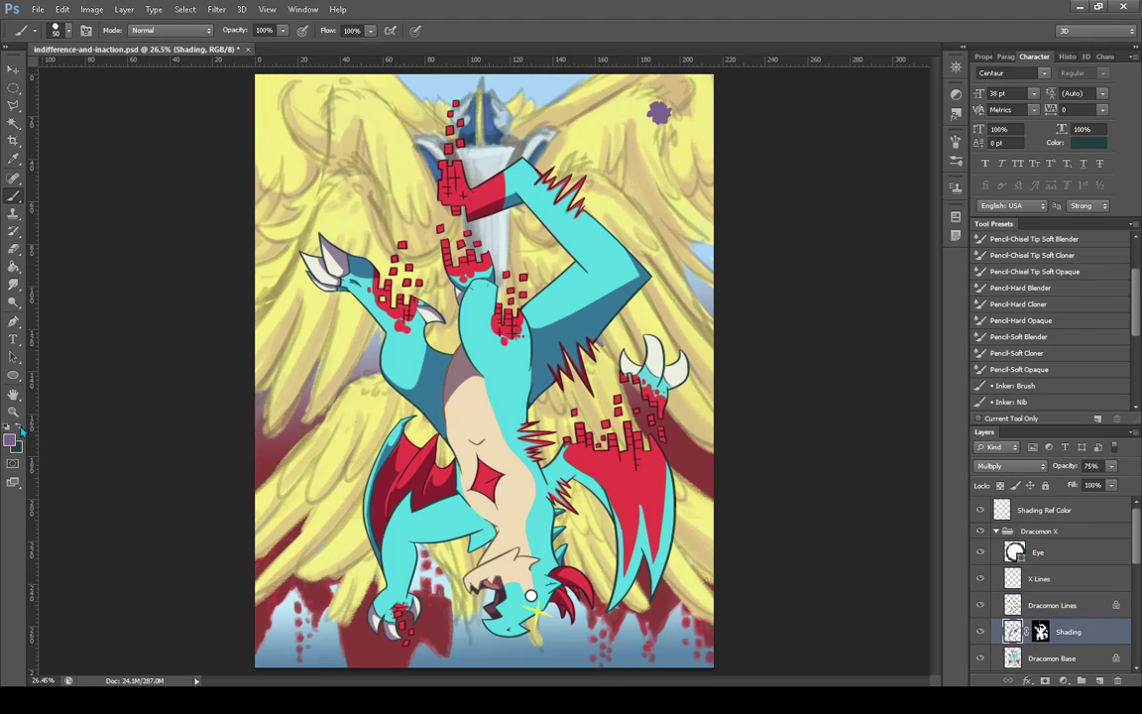
{"action": "key", "text": "x"}
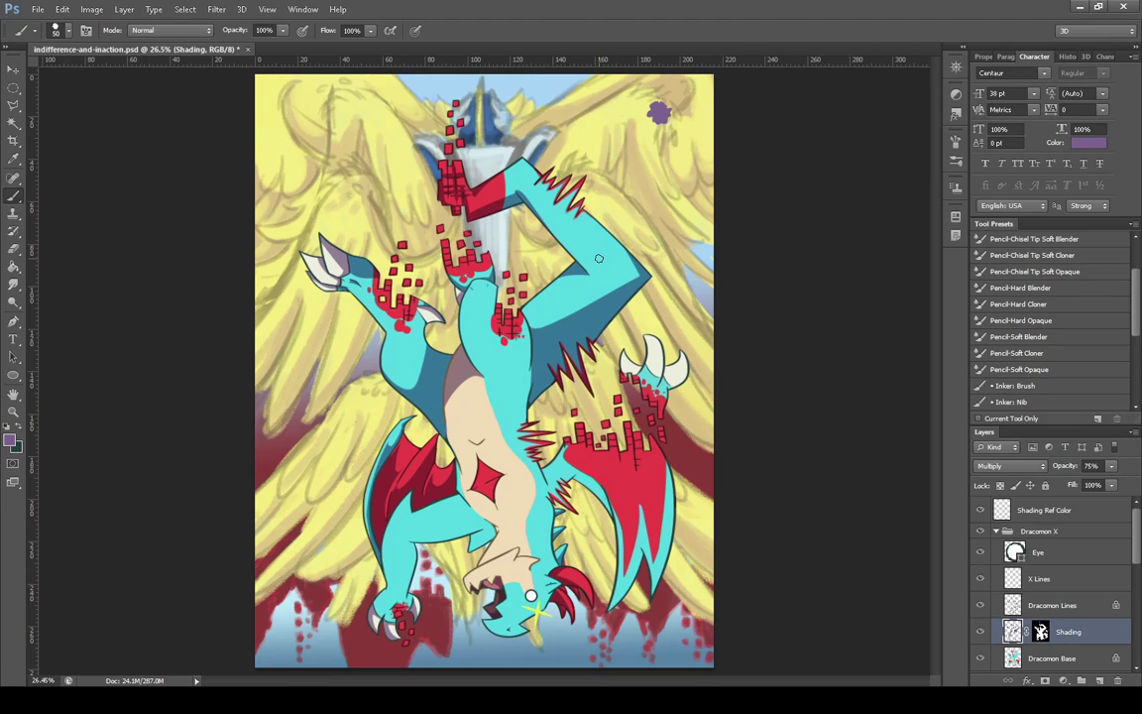
{"action": "left_click_drag", "start_coordinate": [474, 545], "coordinate": [477, 538]}
Toggle the Shading layer off and on to compare the dragon with and without shadows, and save the document
{"action": "left_click", "coordinate": [980, 633]}
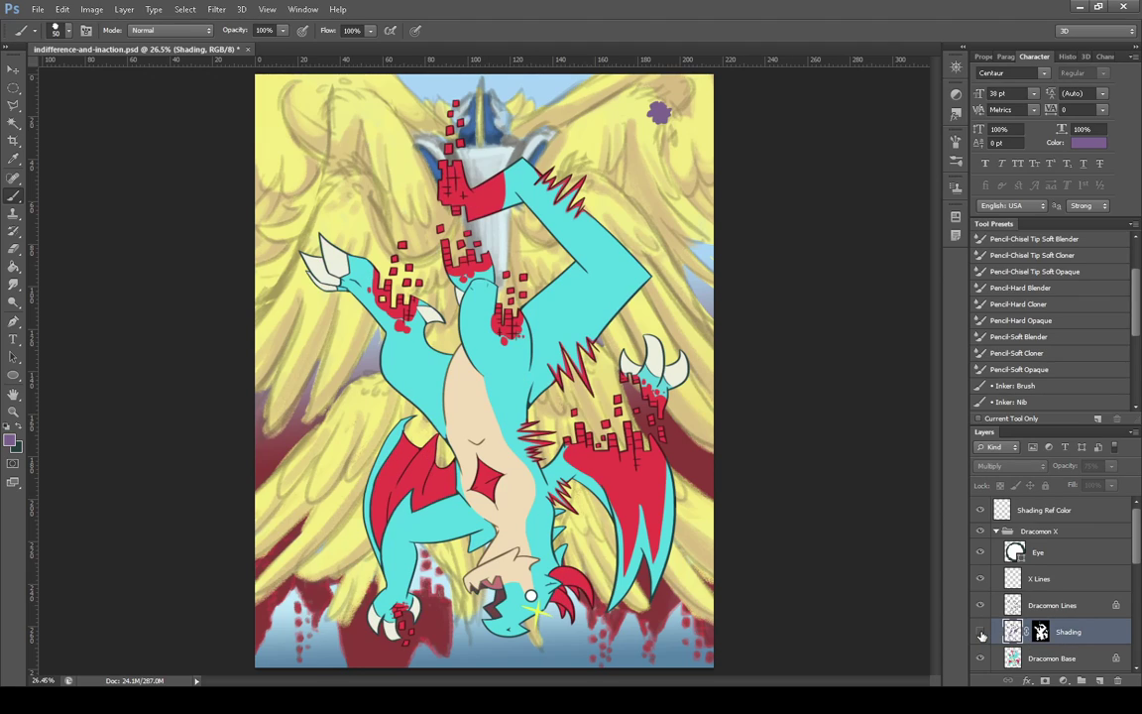
{"action": "left_click", "coordinate": [981, 632]}
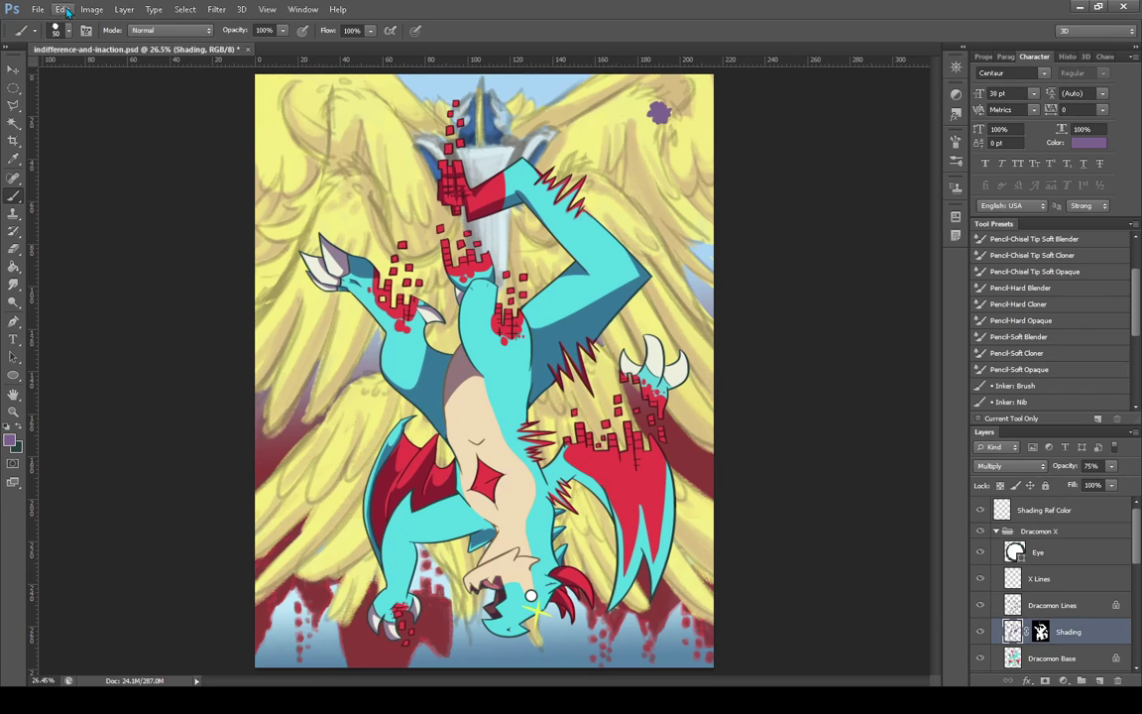
{"action": "key", "text": "ctrl+s"}
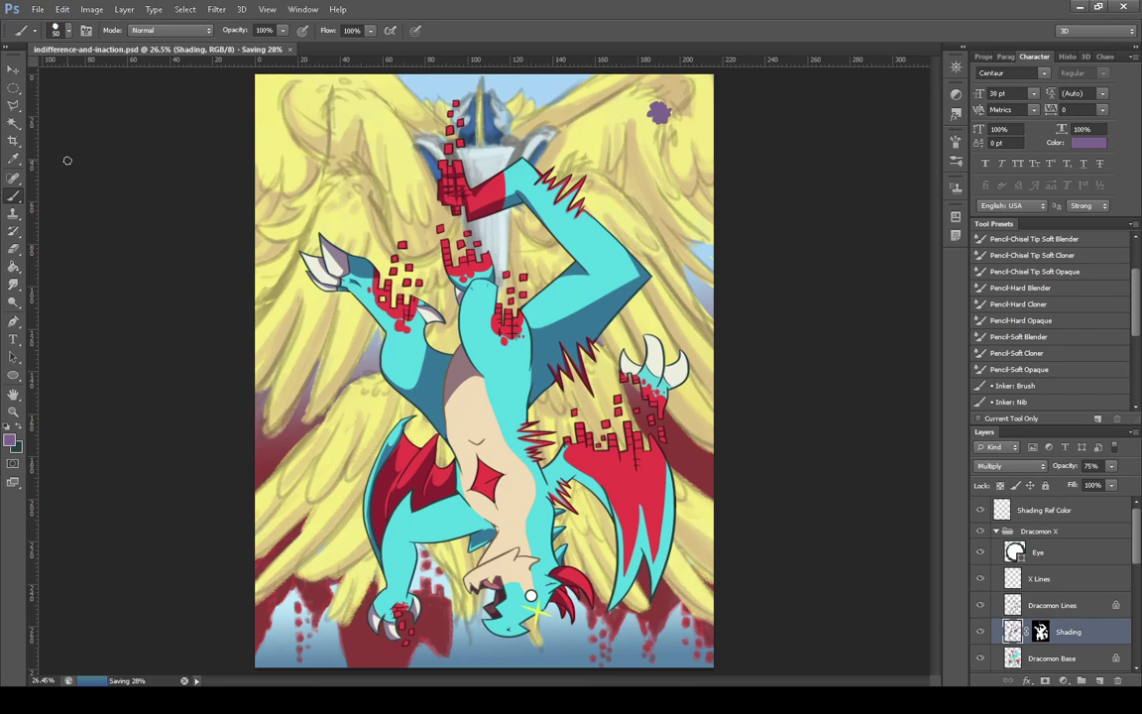